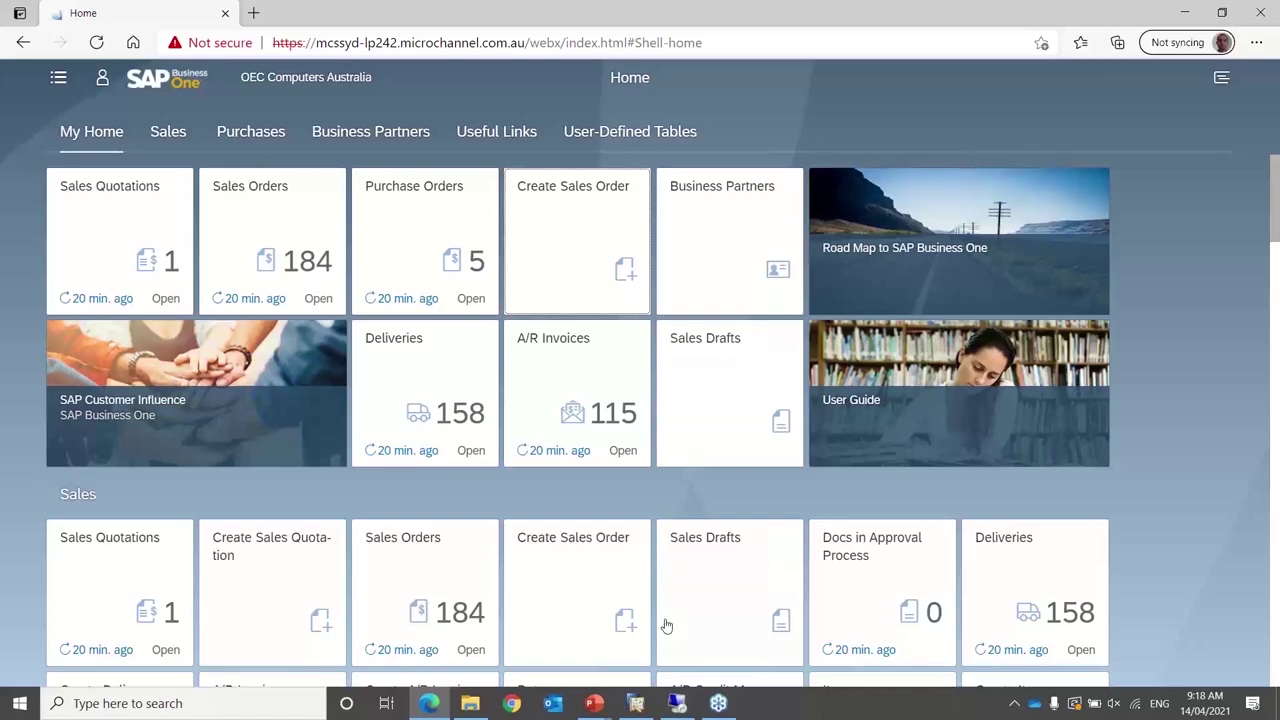
Switch to the SAP Business One client and open the Document Settings under System Initialization
mouse_move(634, 706)
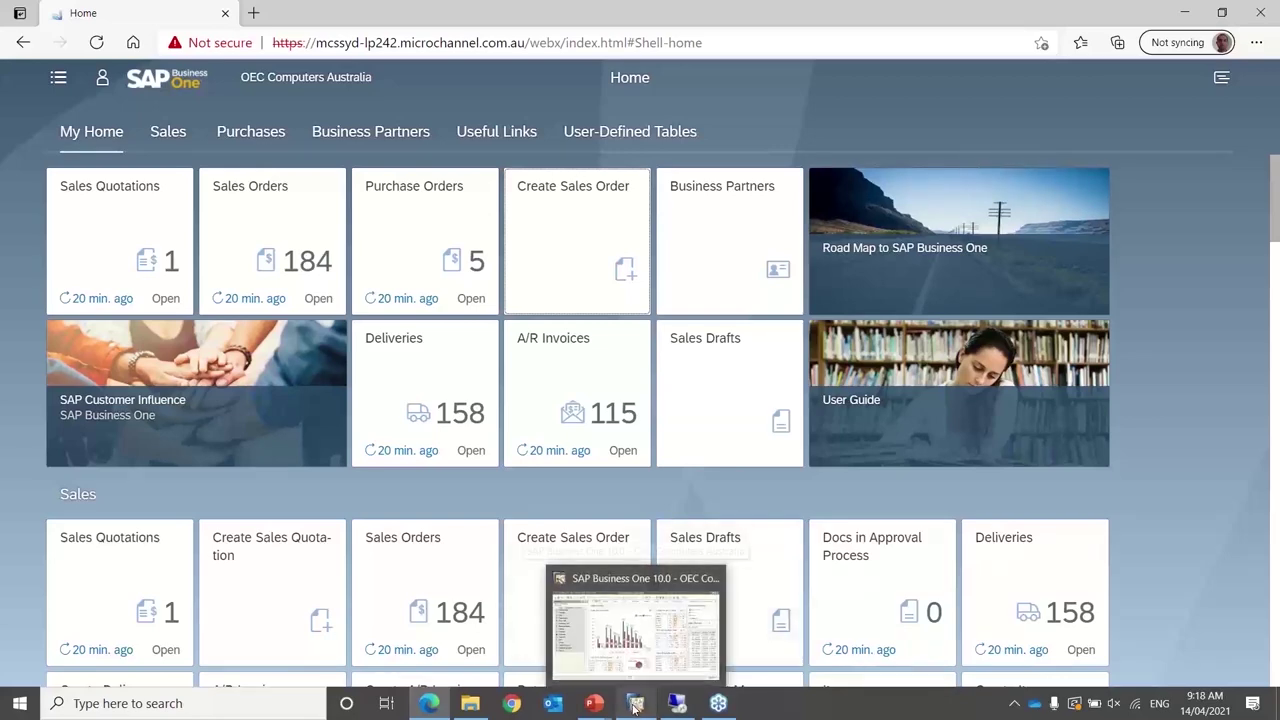
click(640, 640)
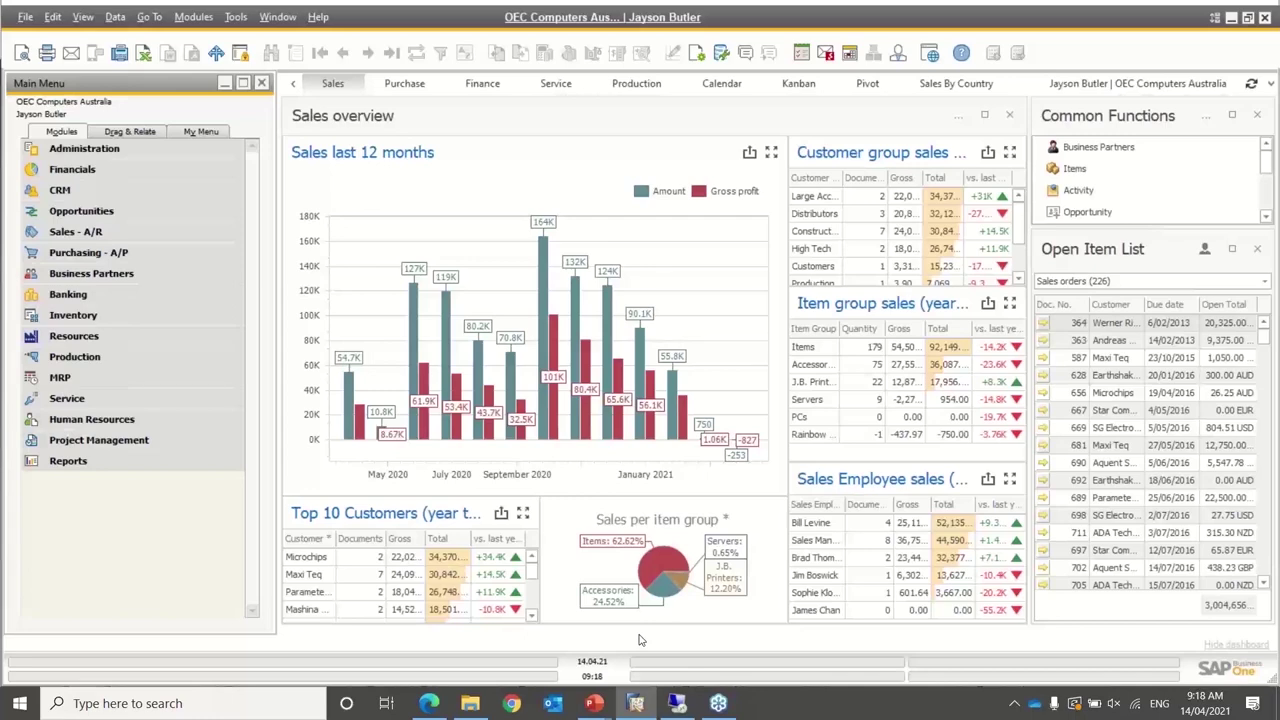
click(117, 155)
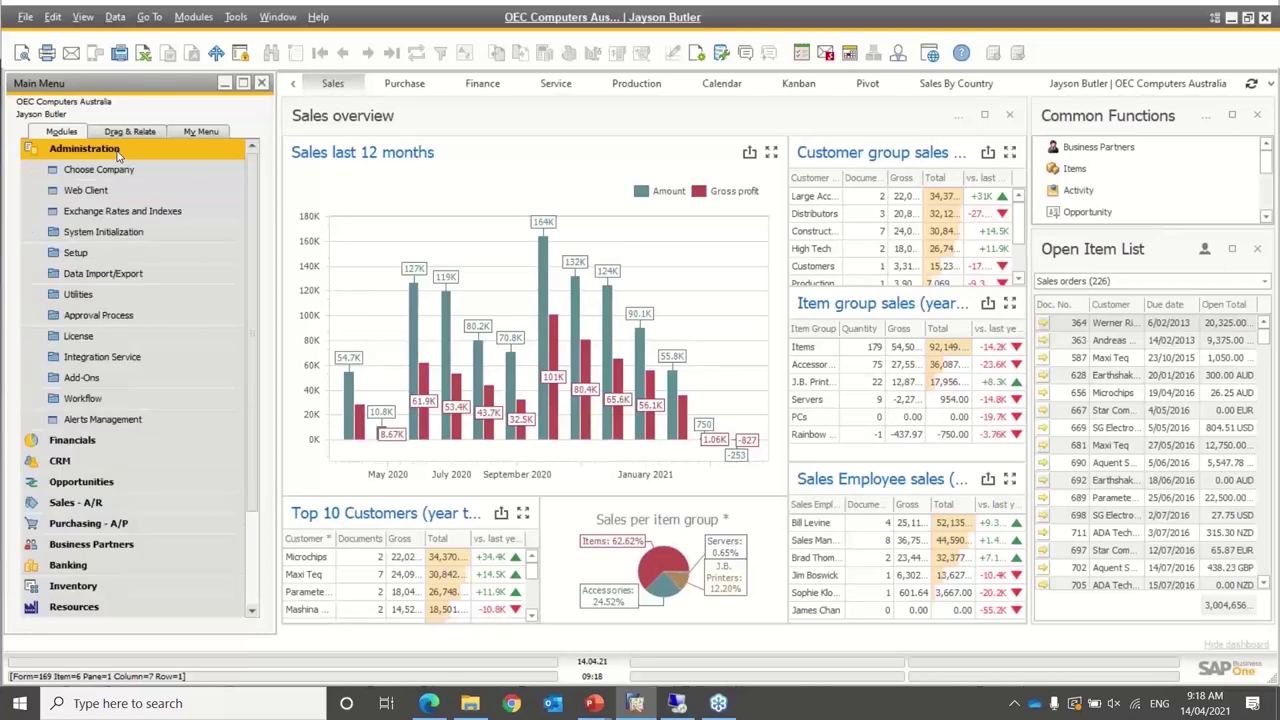
click(121, 236)
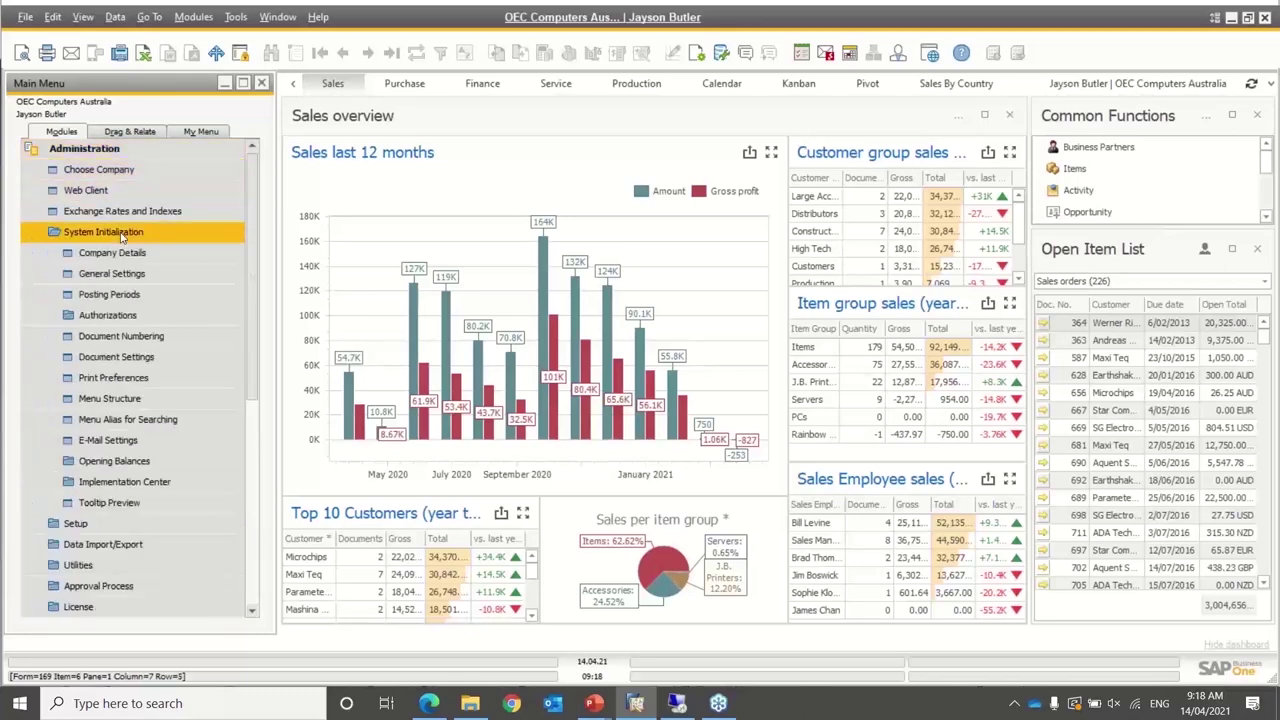
click(136, 360)
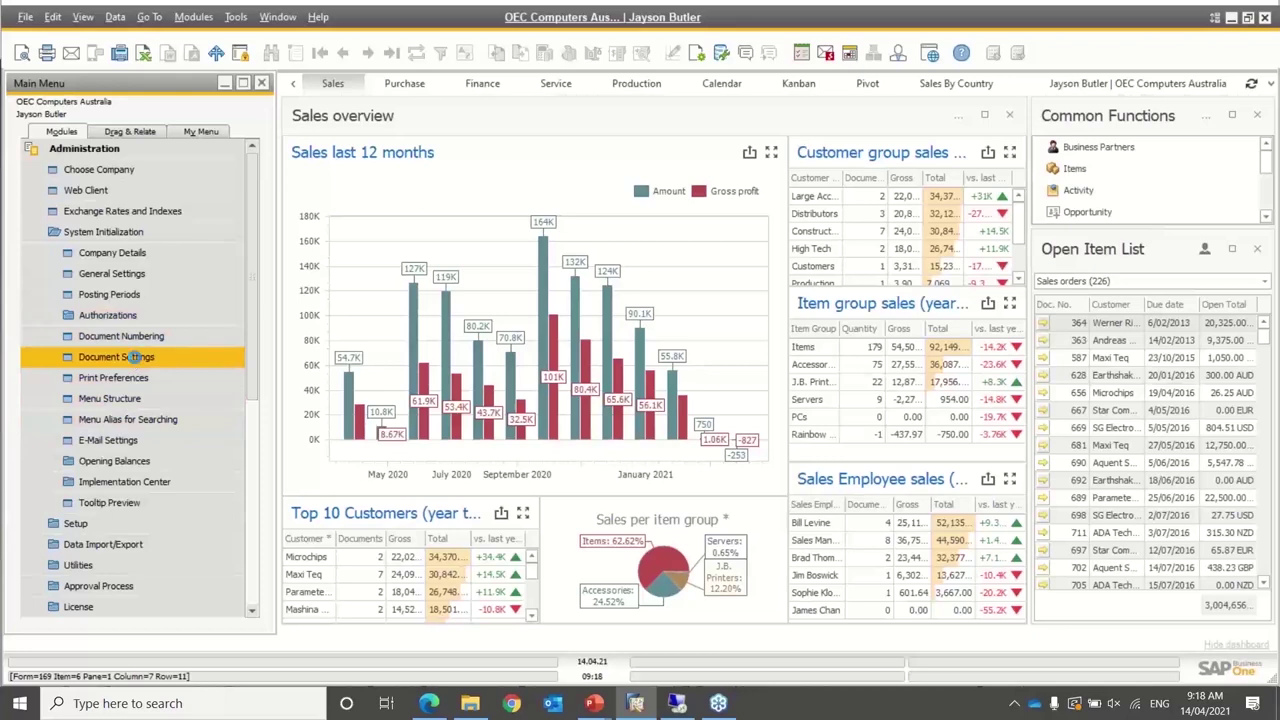
Show the Journal Entry document settings and examine the option for updating references, remarks and UDFs with locked posting periods
click(436, 137)
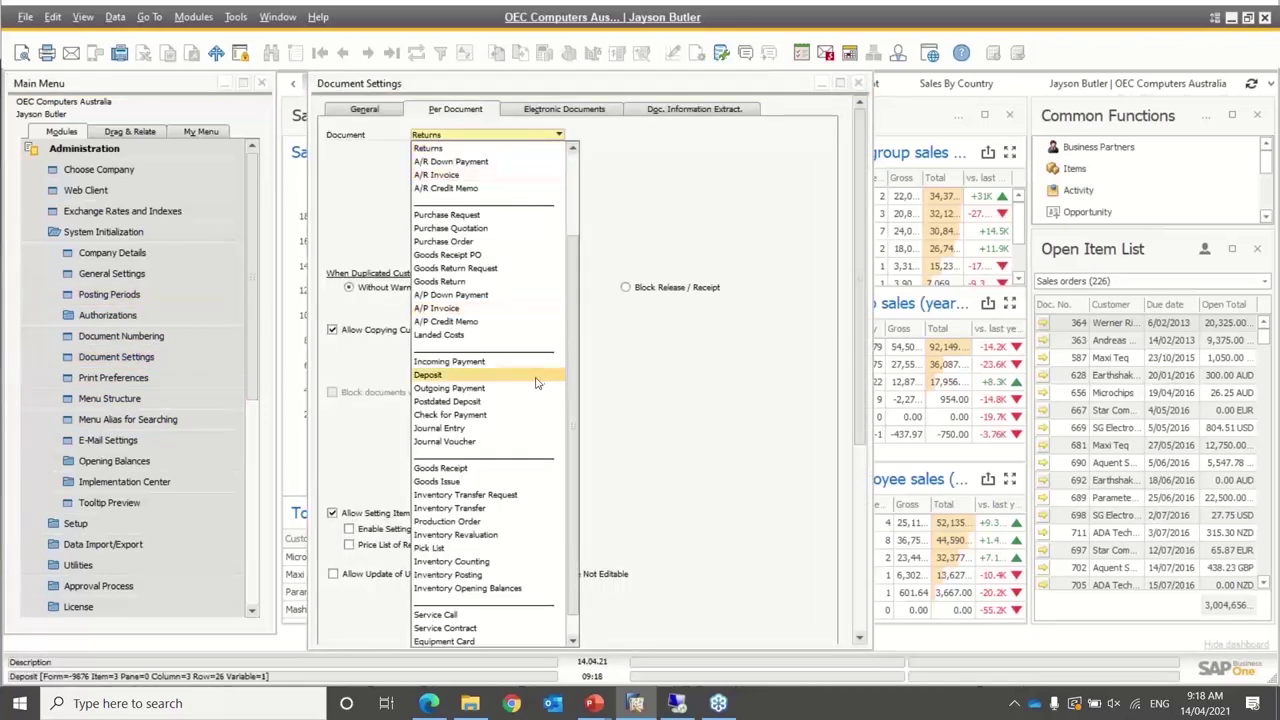
click(482, 429)
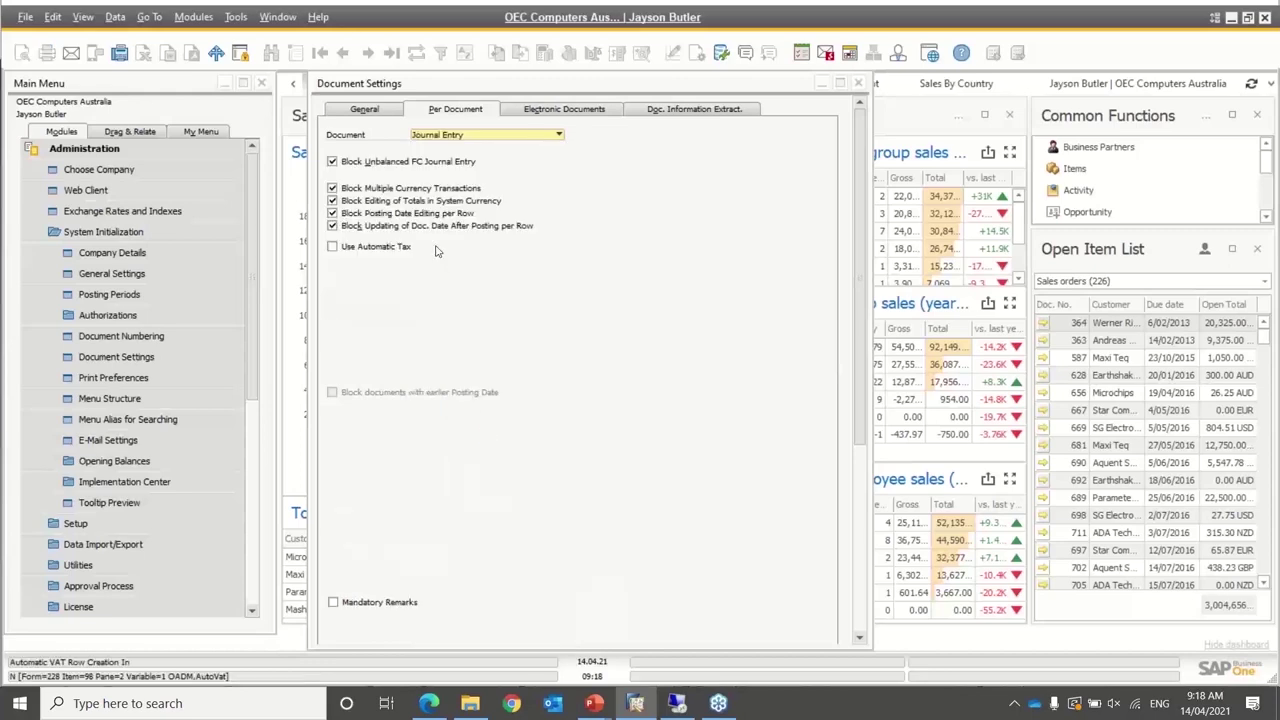
scroll(866, 401, down, 5)
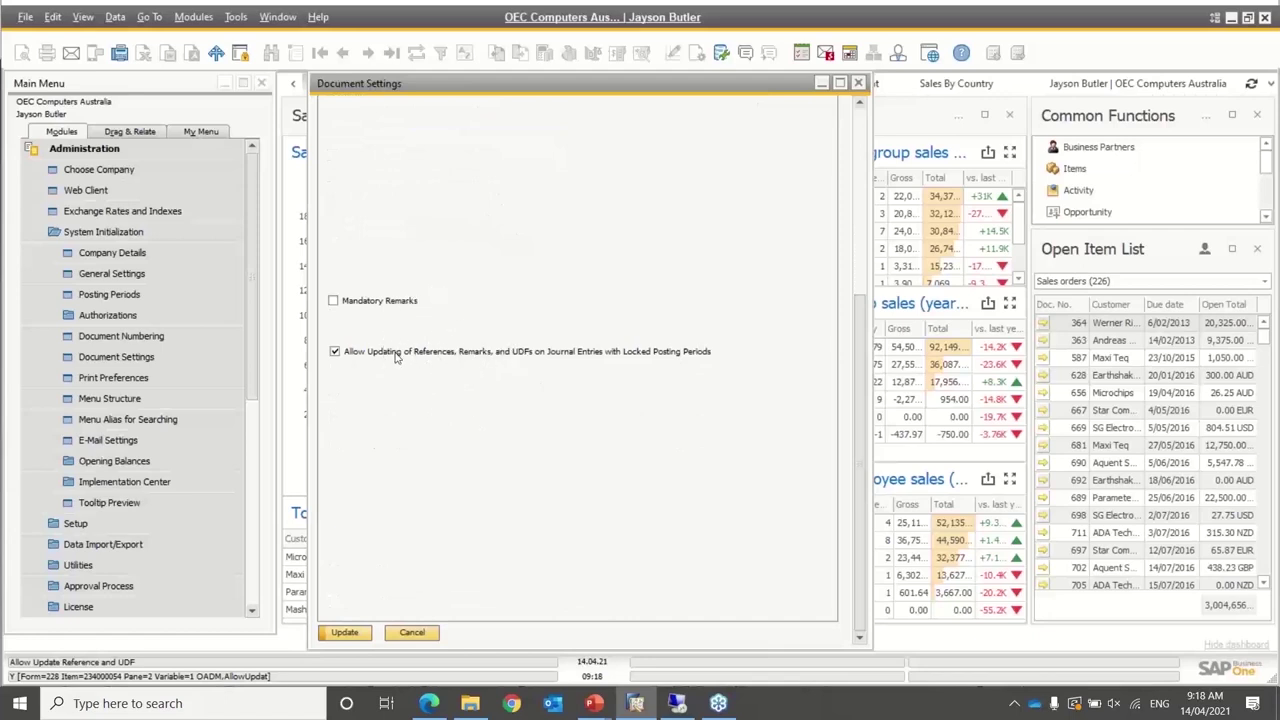
click(697, 355)
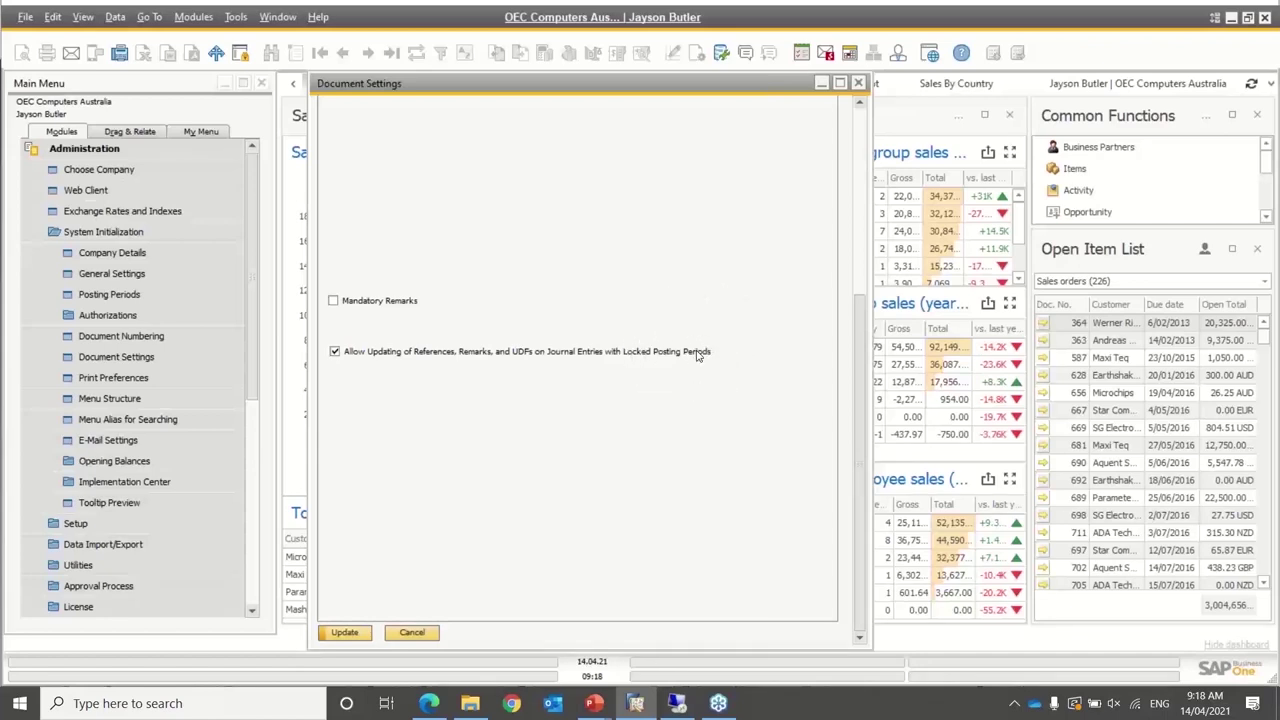
Open a blank journal entry to examine its Ref. 1, Ref. 2 and Ref. 3 fields, and close it and the Document Settings unsaved
click(84, 148)
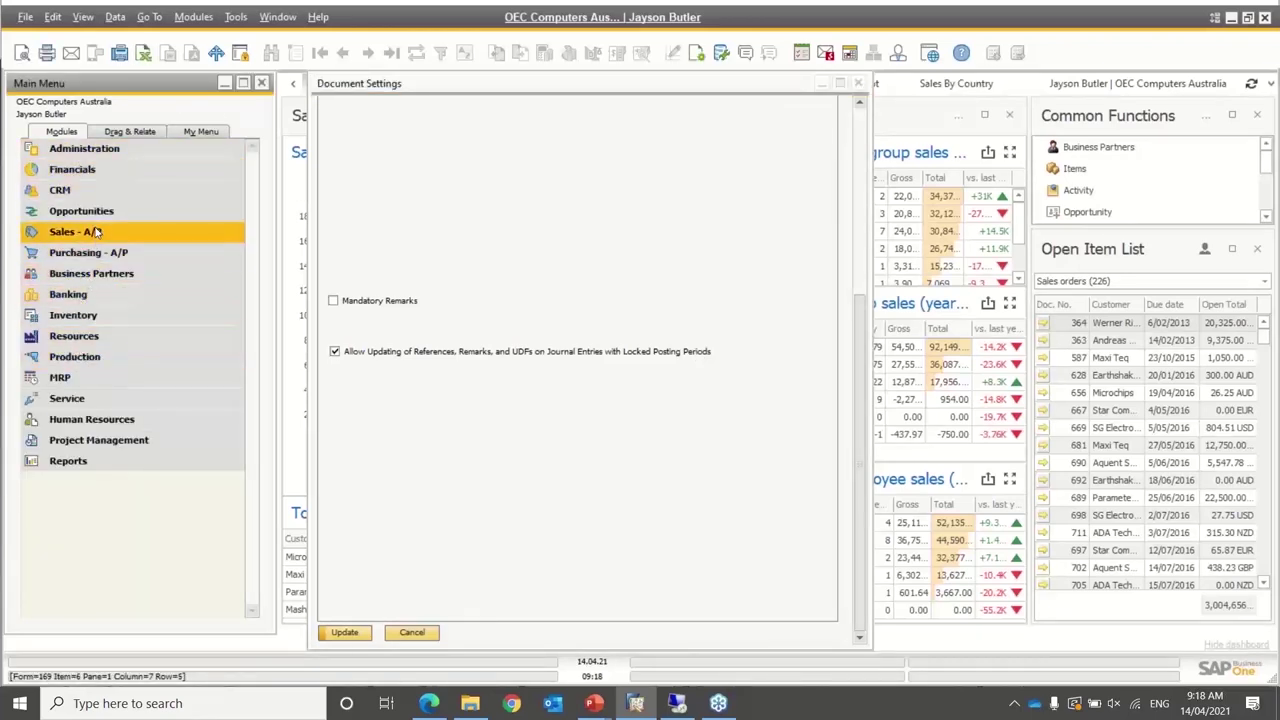
click(95, 169)
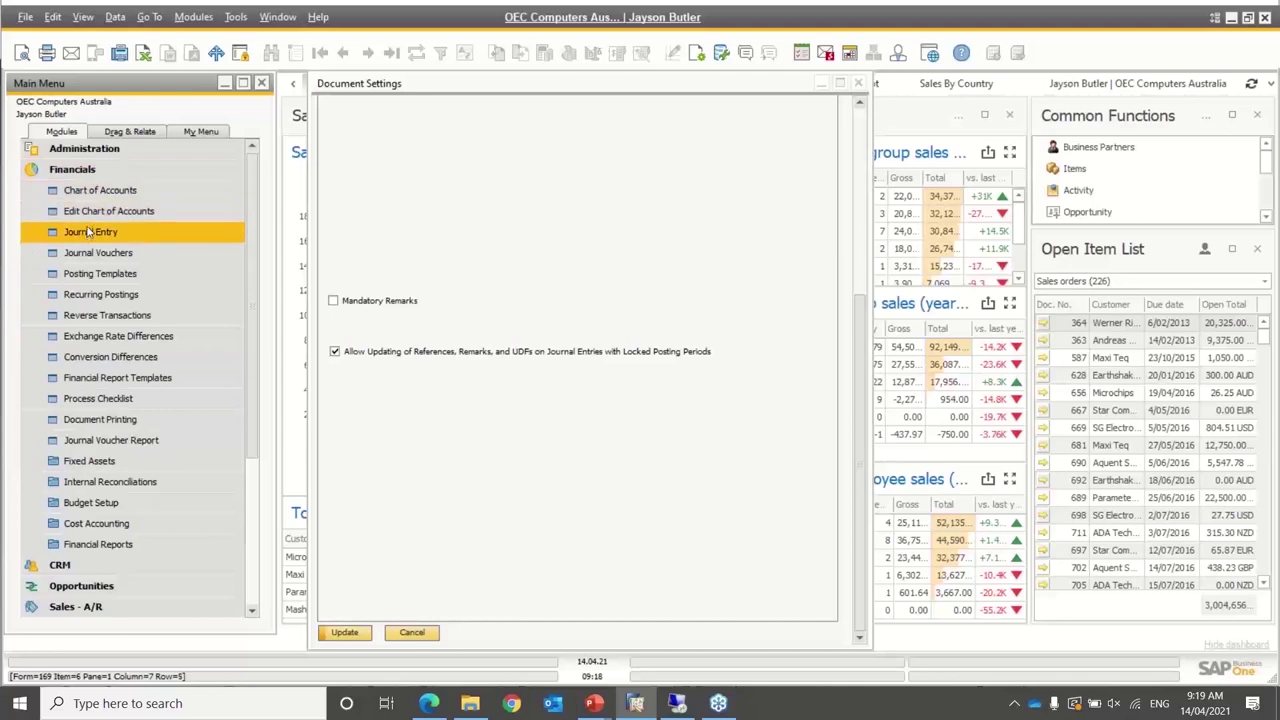
click(89, 233)
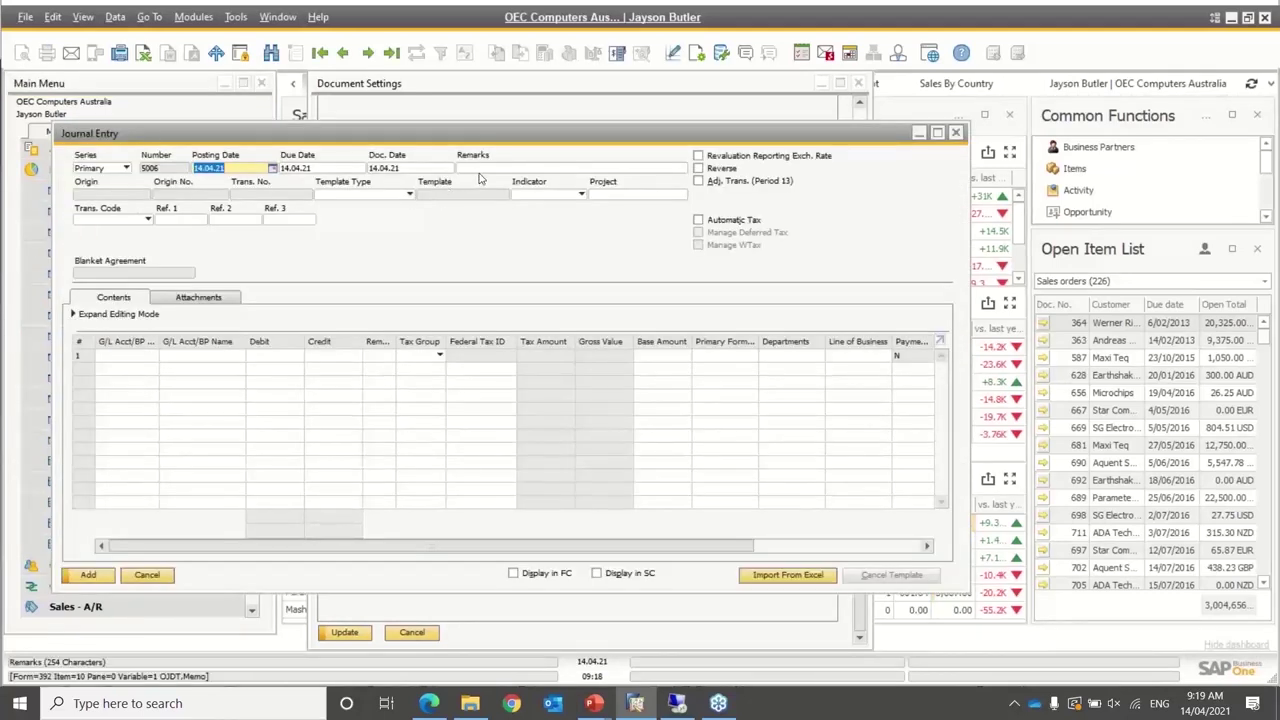
click(188, 219)
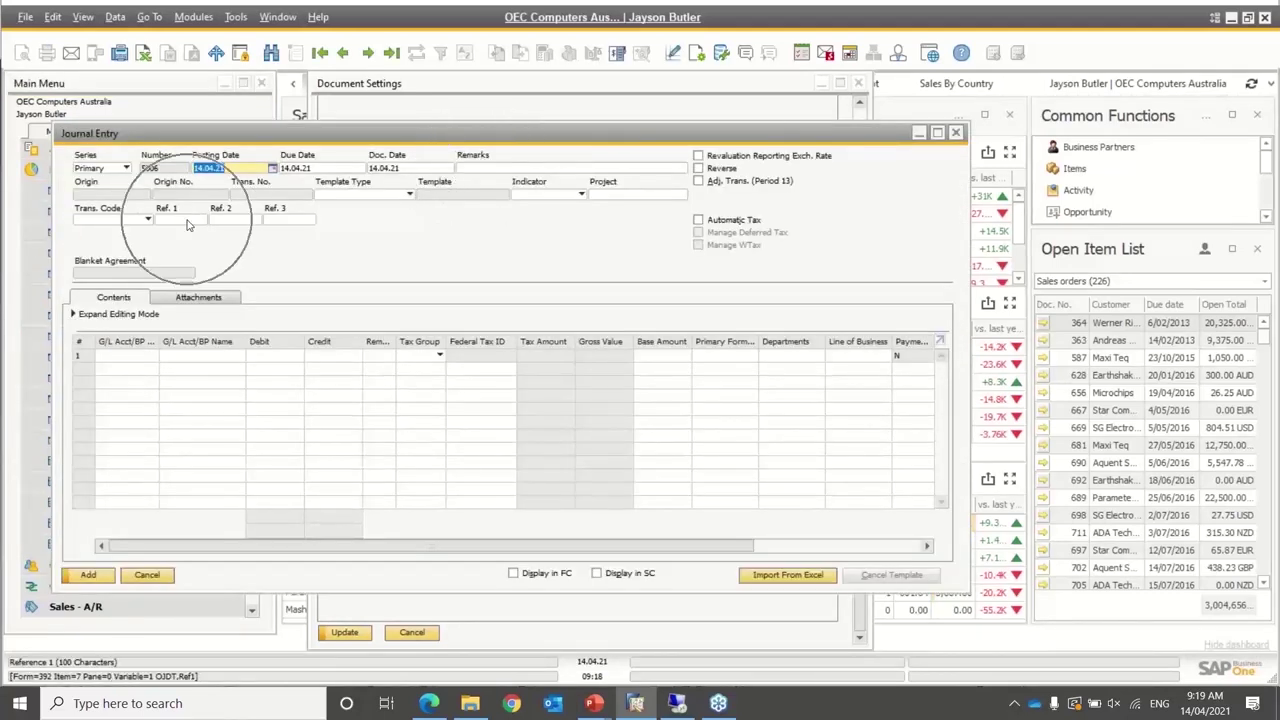
click(226, 222)
click(294, 224)
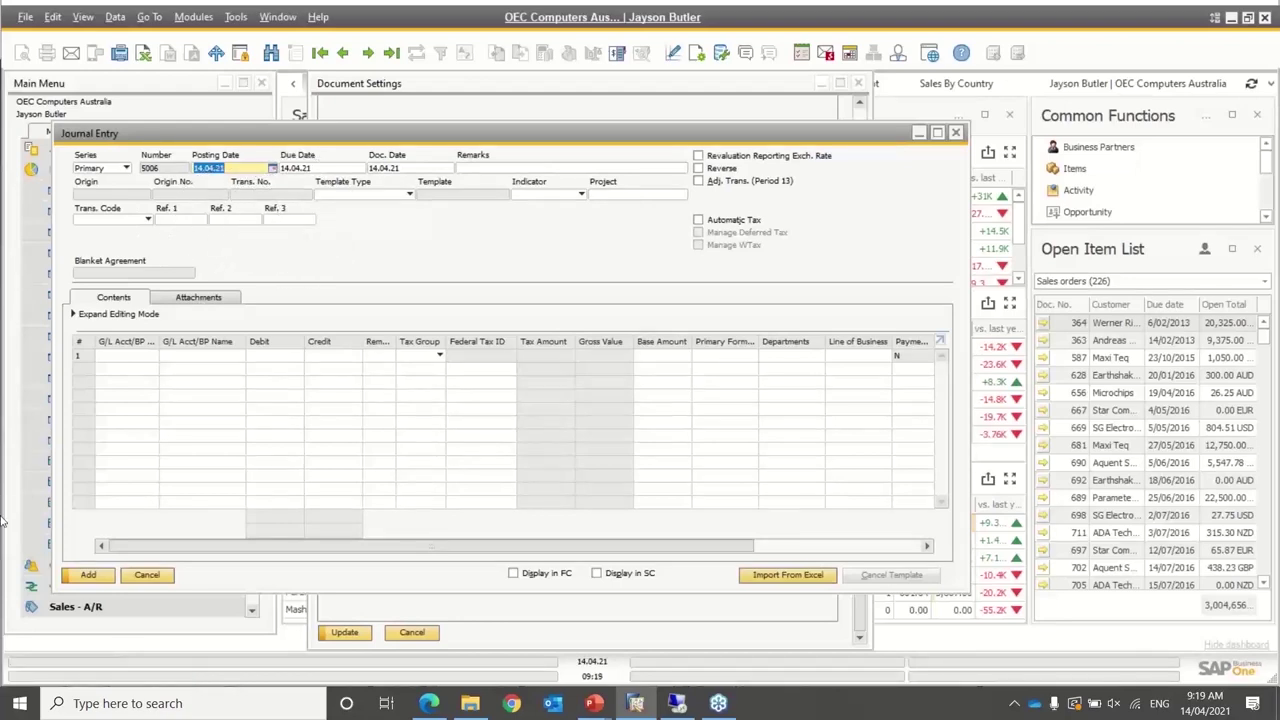
click(168, 577)
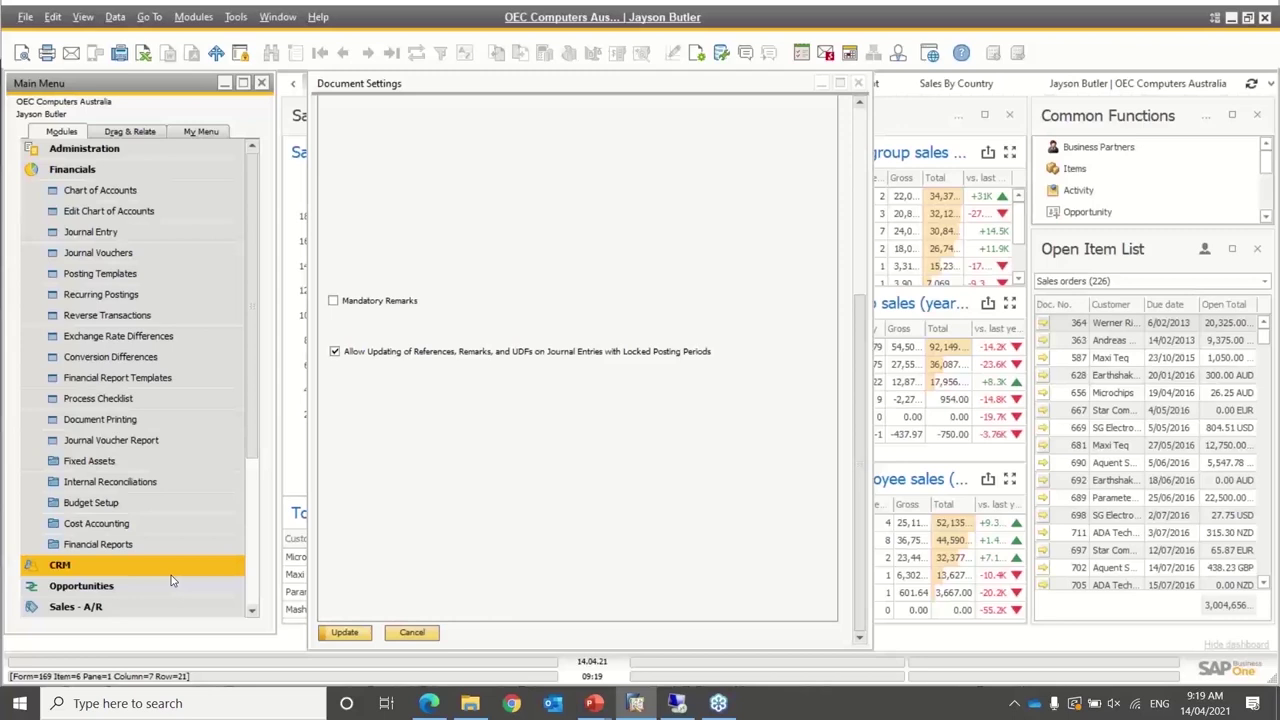
click(412, 632)
Open the first business partner's master data, Maxi Teq, and examine the Consolidating BP field in its accounting settings
click(98, 172)
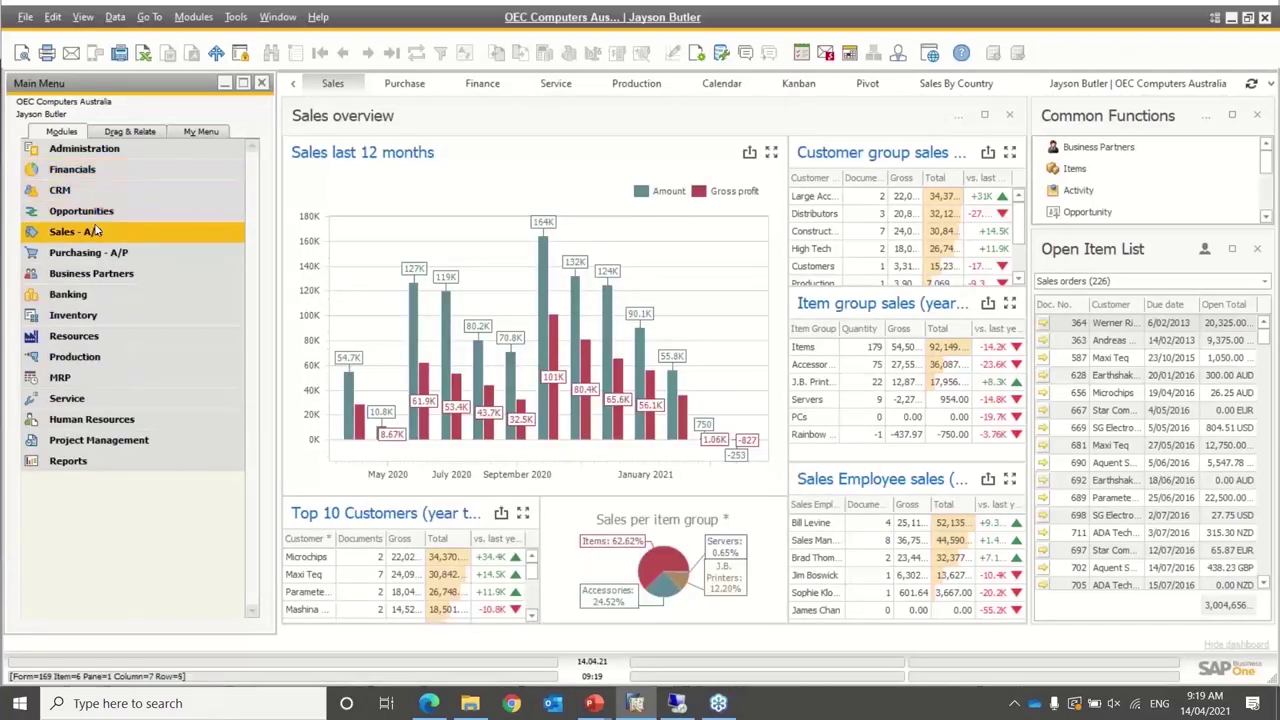
click(97, 274)
click(122, 294)
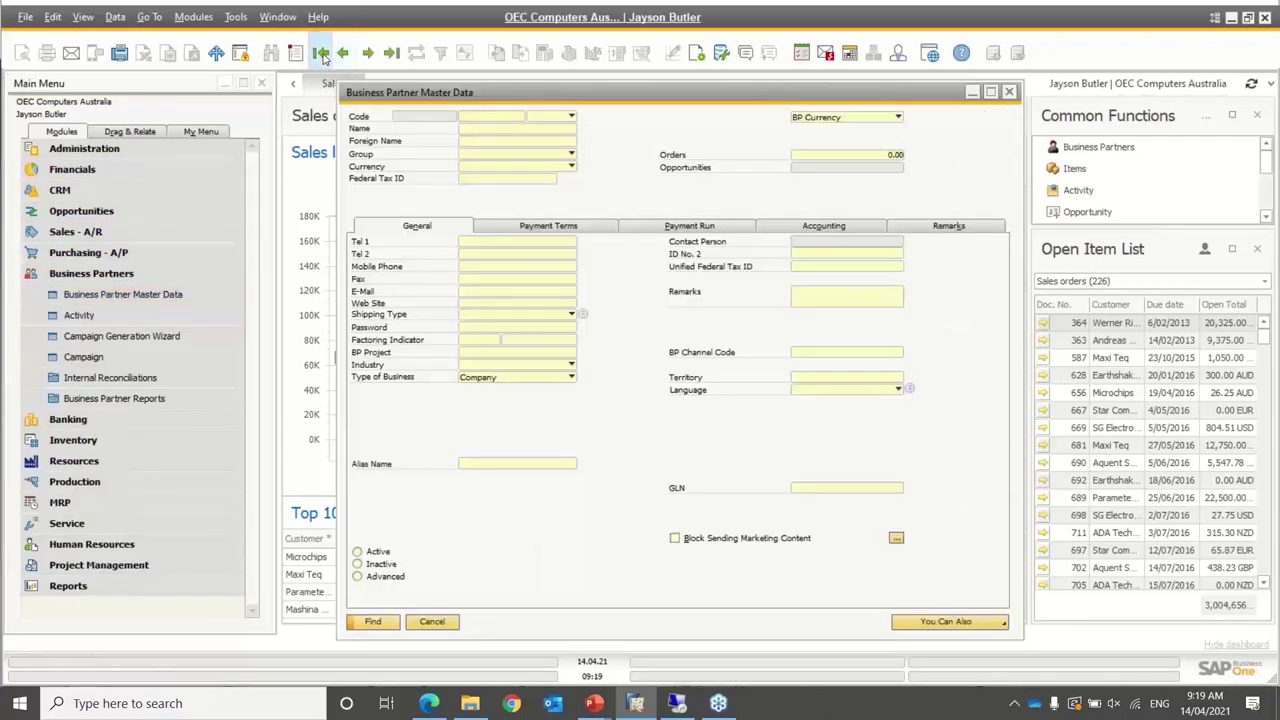
click(320, 53)
click(643, 228)
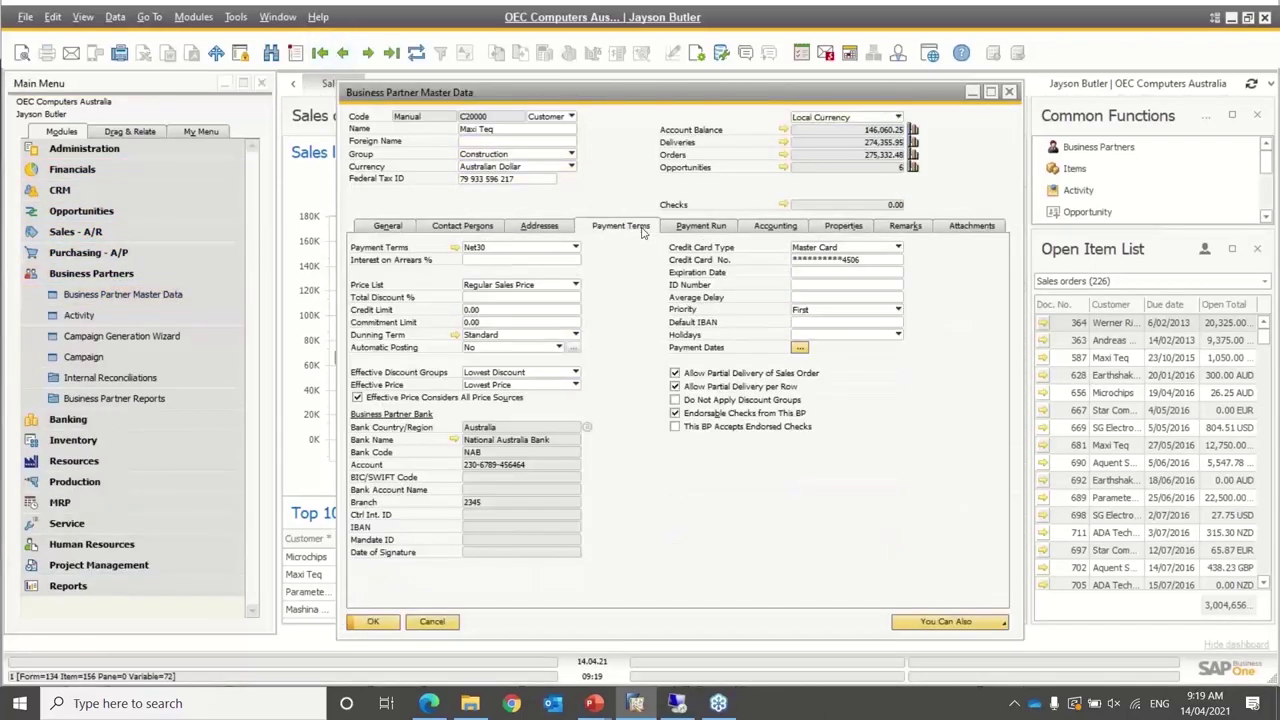
click(776, 228)
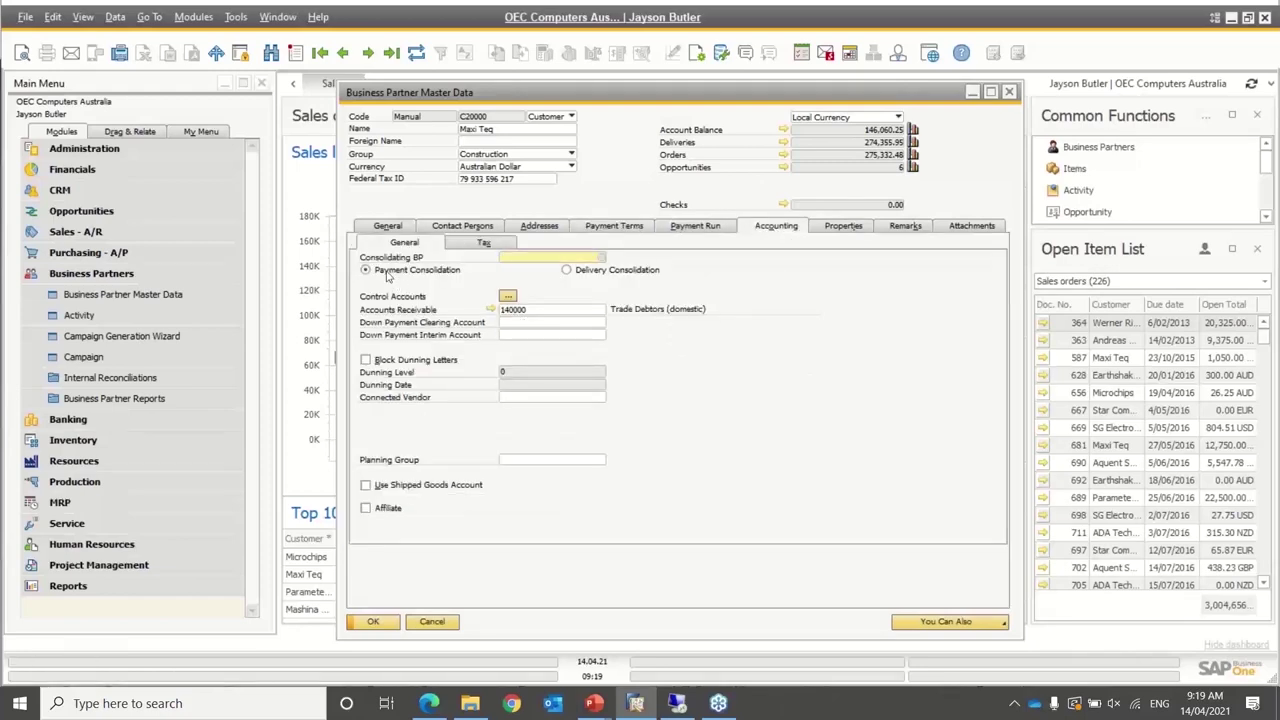
click(540, 259)
click(540, 259)
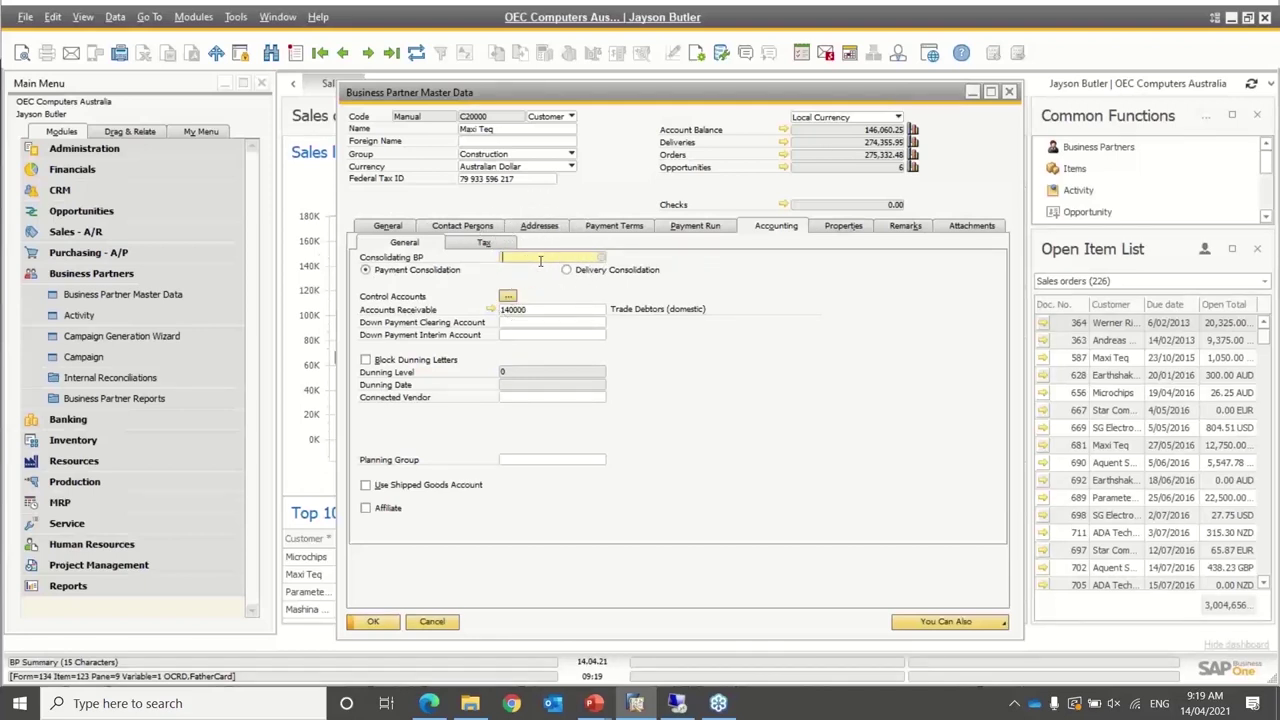
Start an A/R invoice for the customer Maxi Teq, continuing past the credit limit message
click(83, 233)
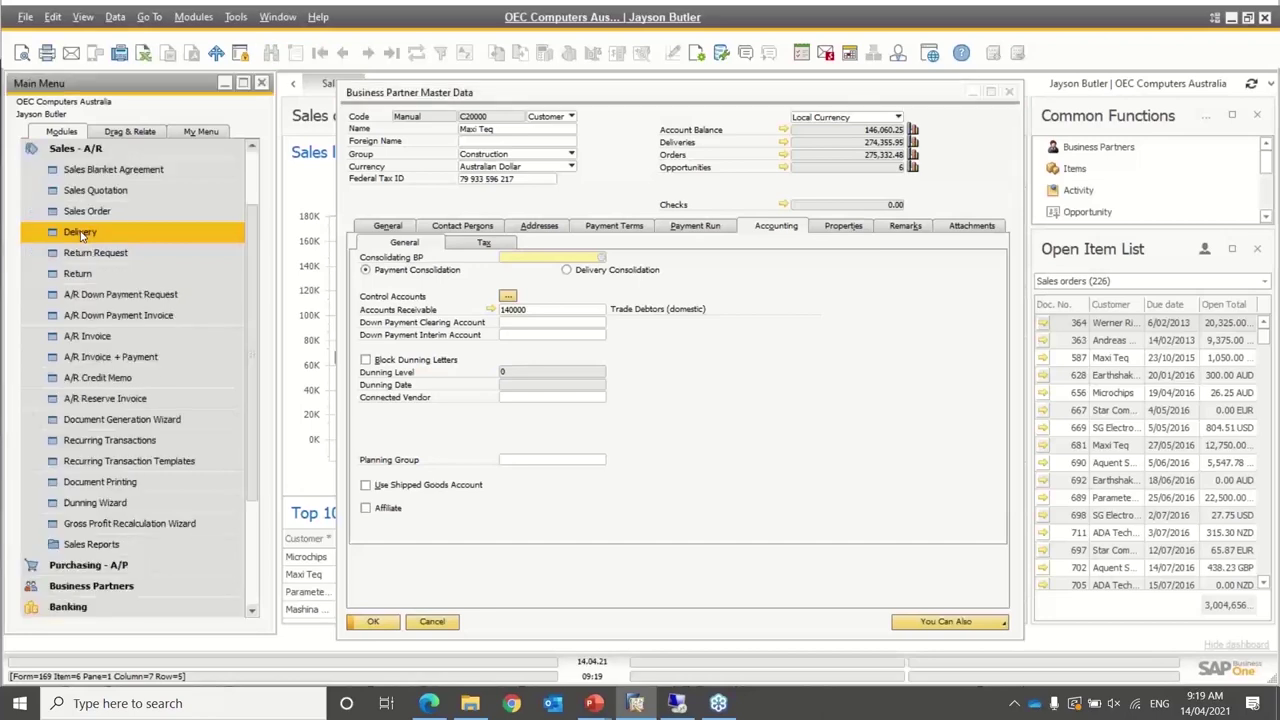
click(88, 337)
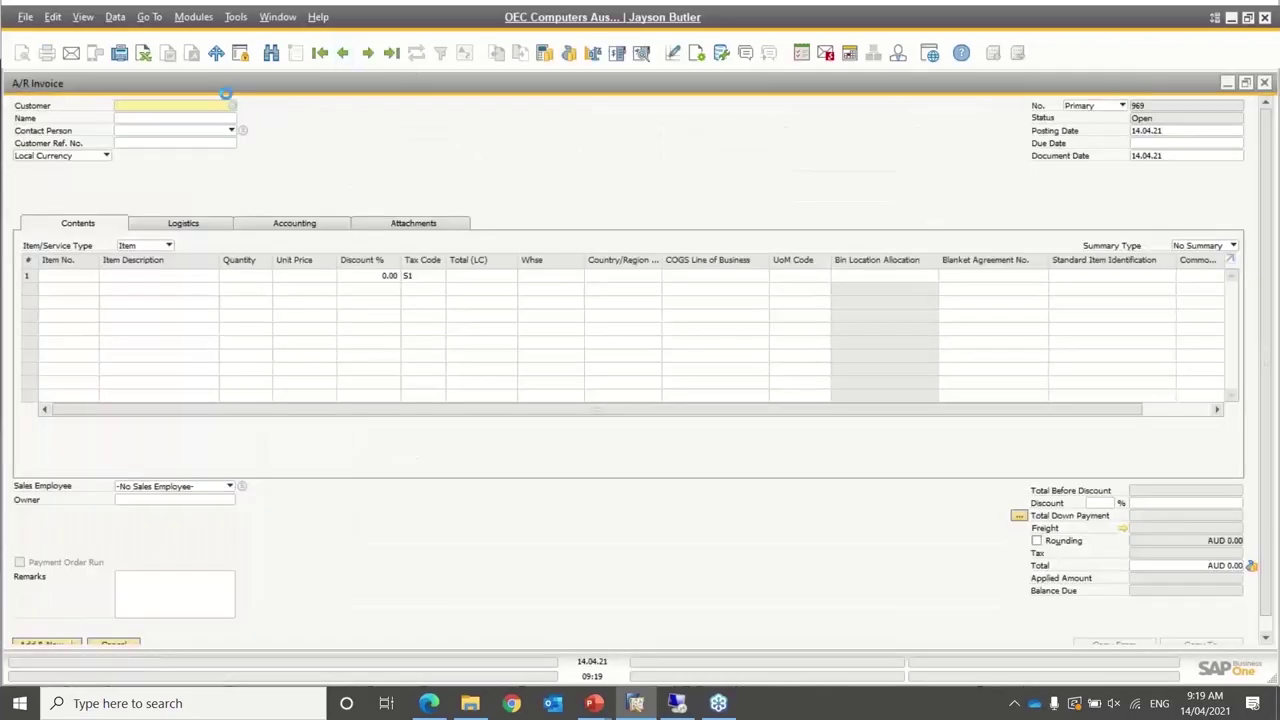
click(231, 105)
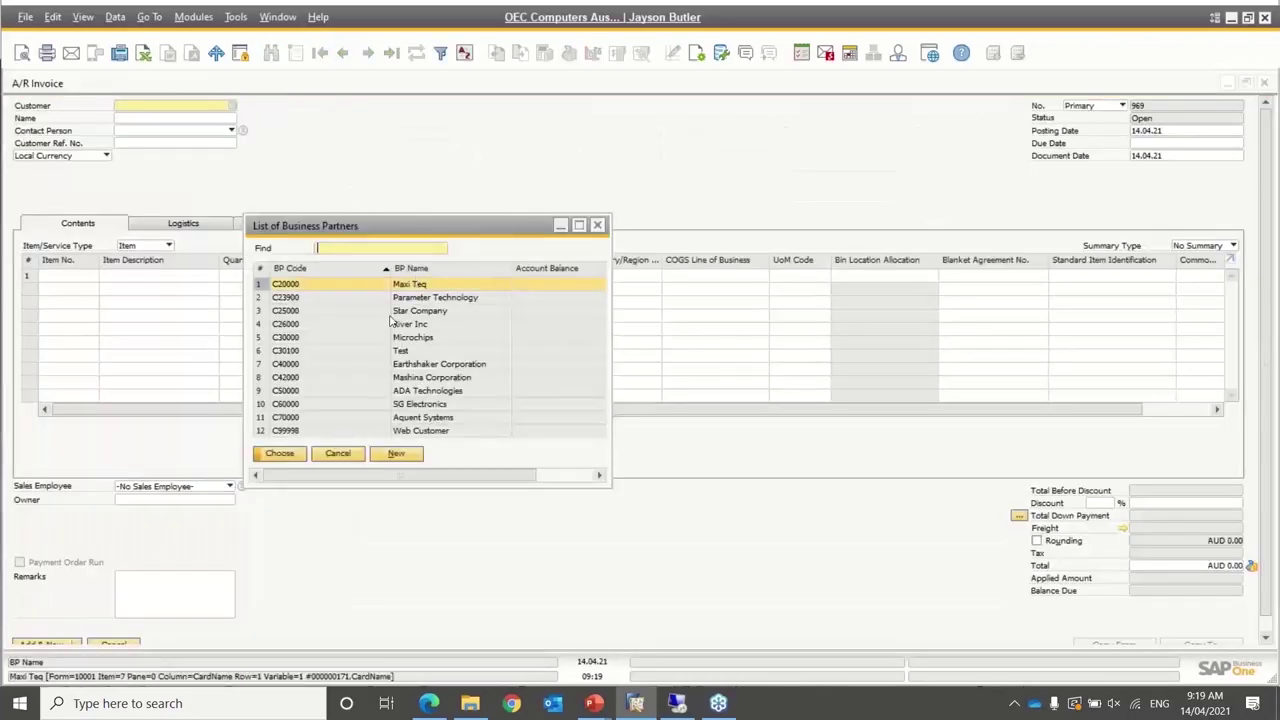
double_click(341, 289)
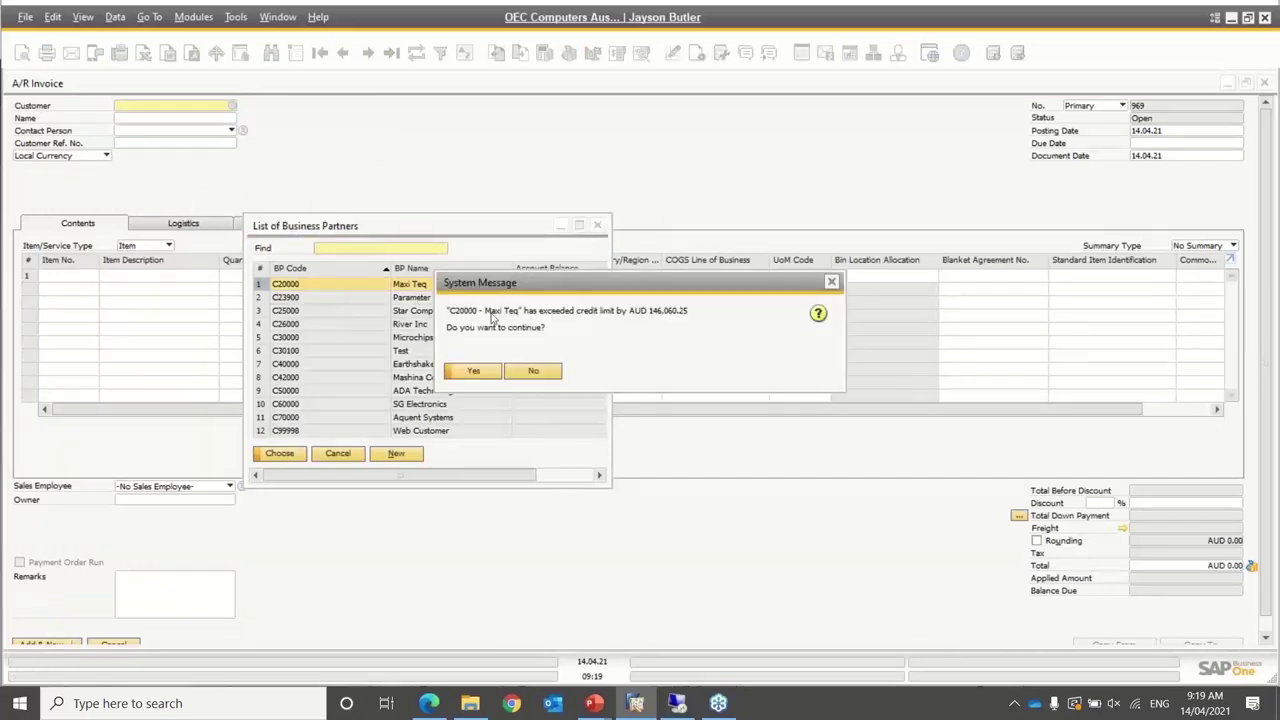
click(466, 373)
Examine the invoice's Consolidation Type and Consolidating BP in its accounting details, and close the invoice and the business partner record unsaved
click(294, 223)
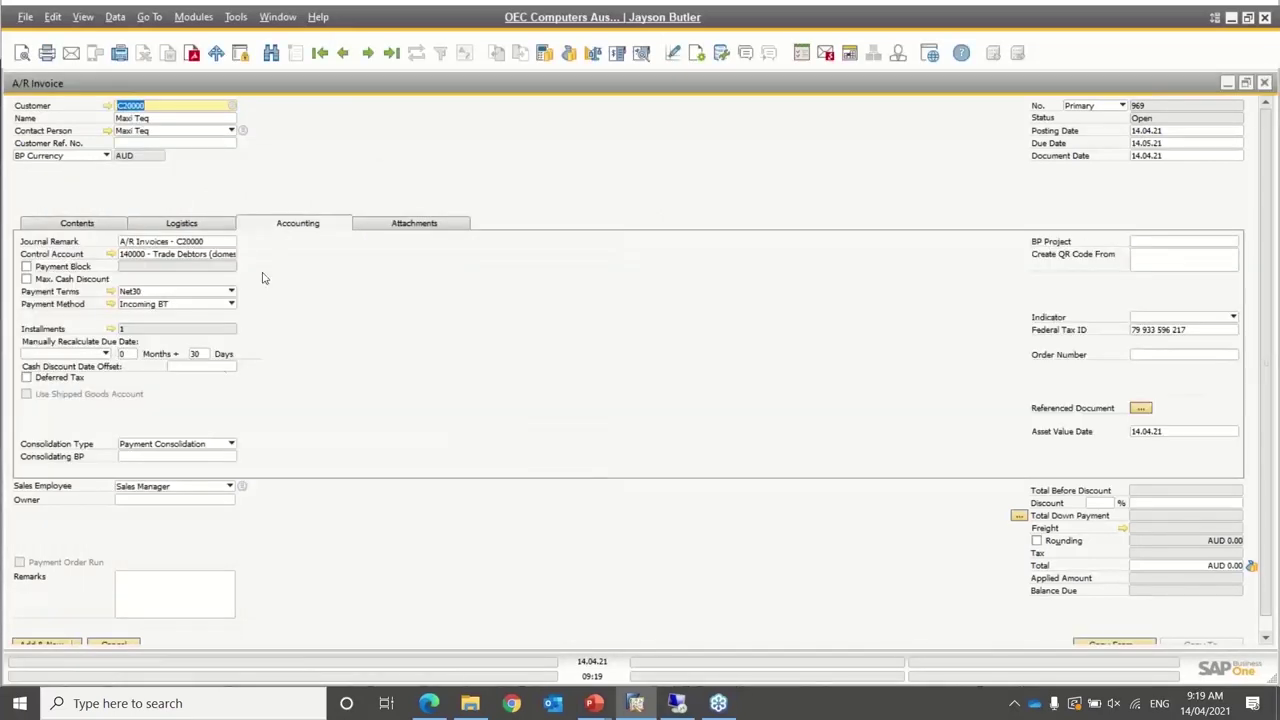
click(132, 462)
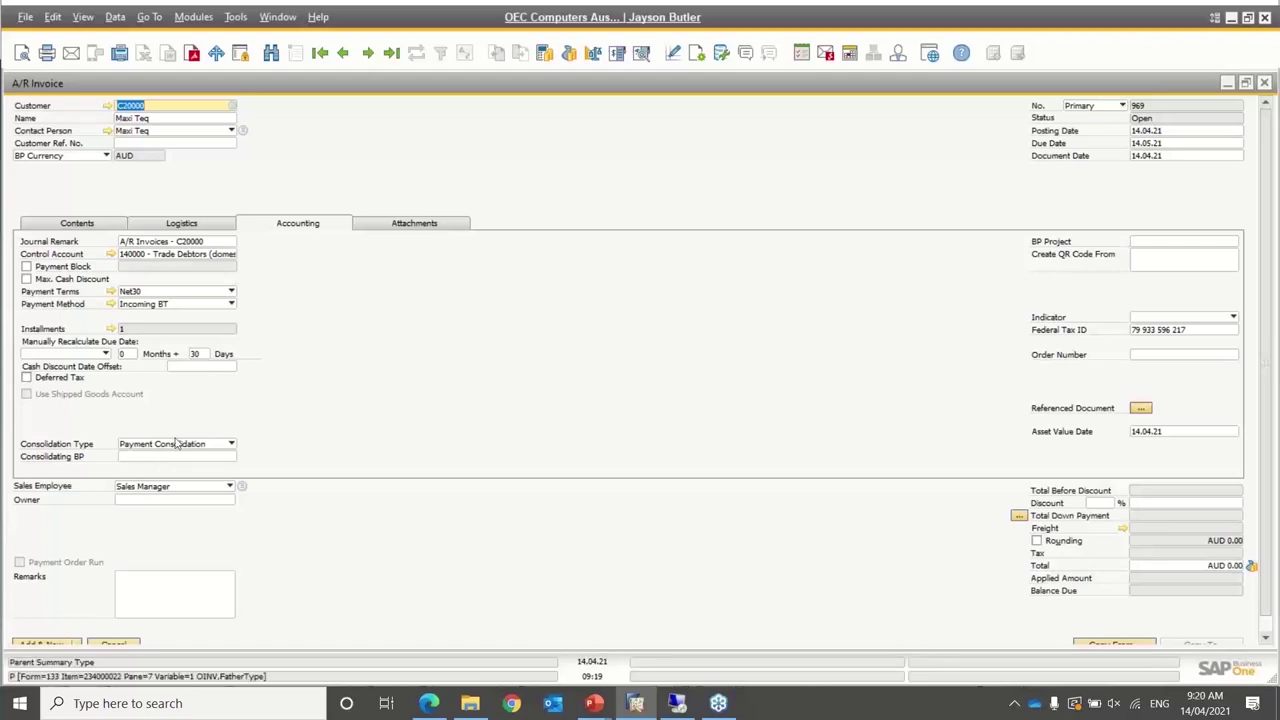
click(158, 458)
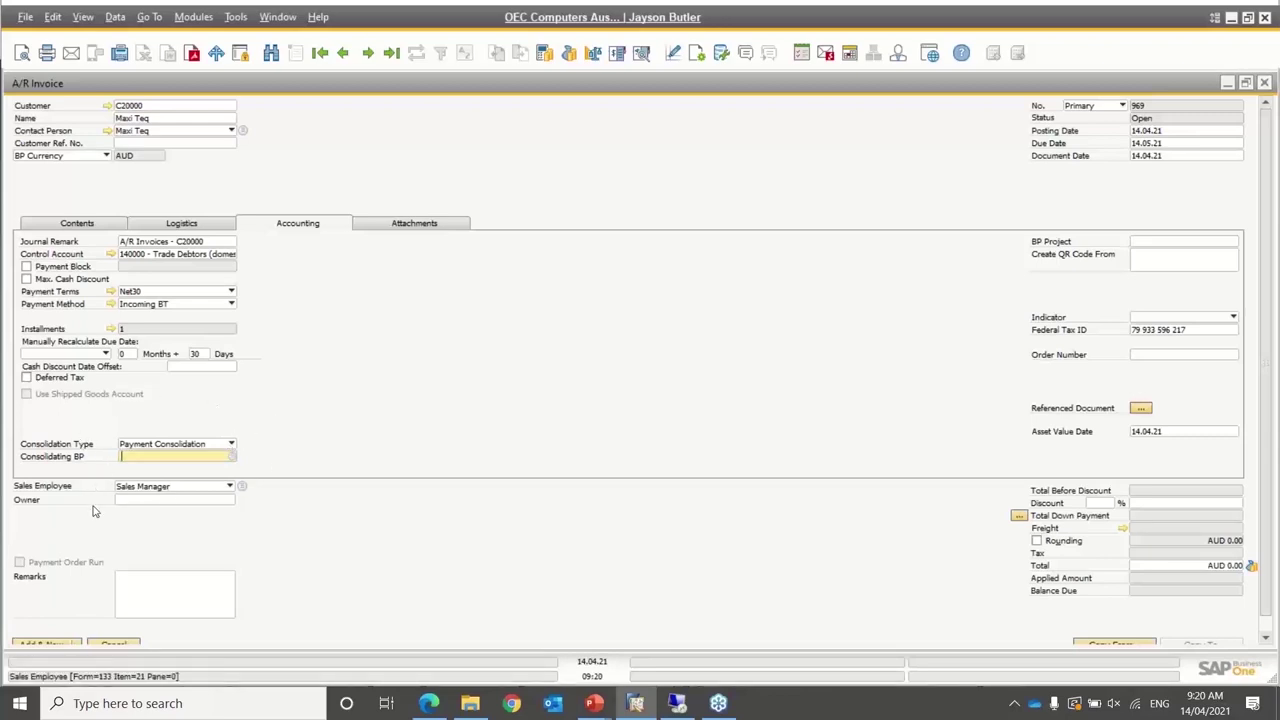
click(128, 647)
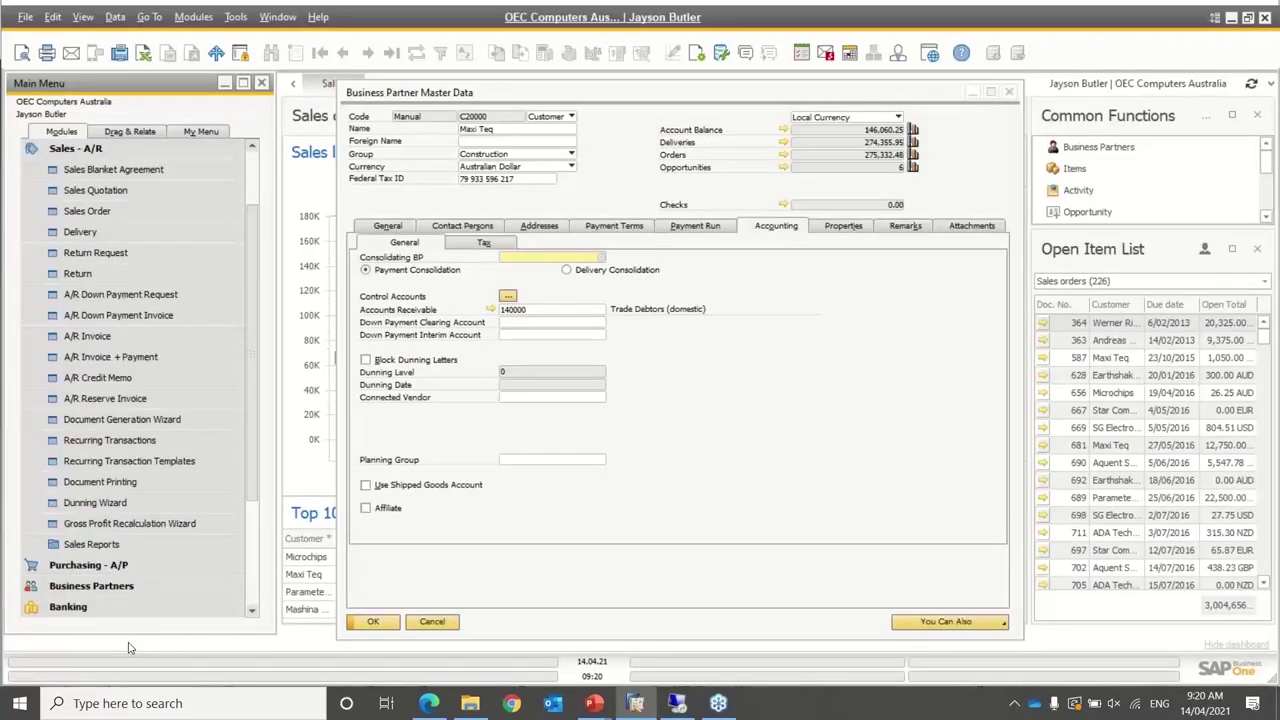
click(421, 631)
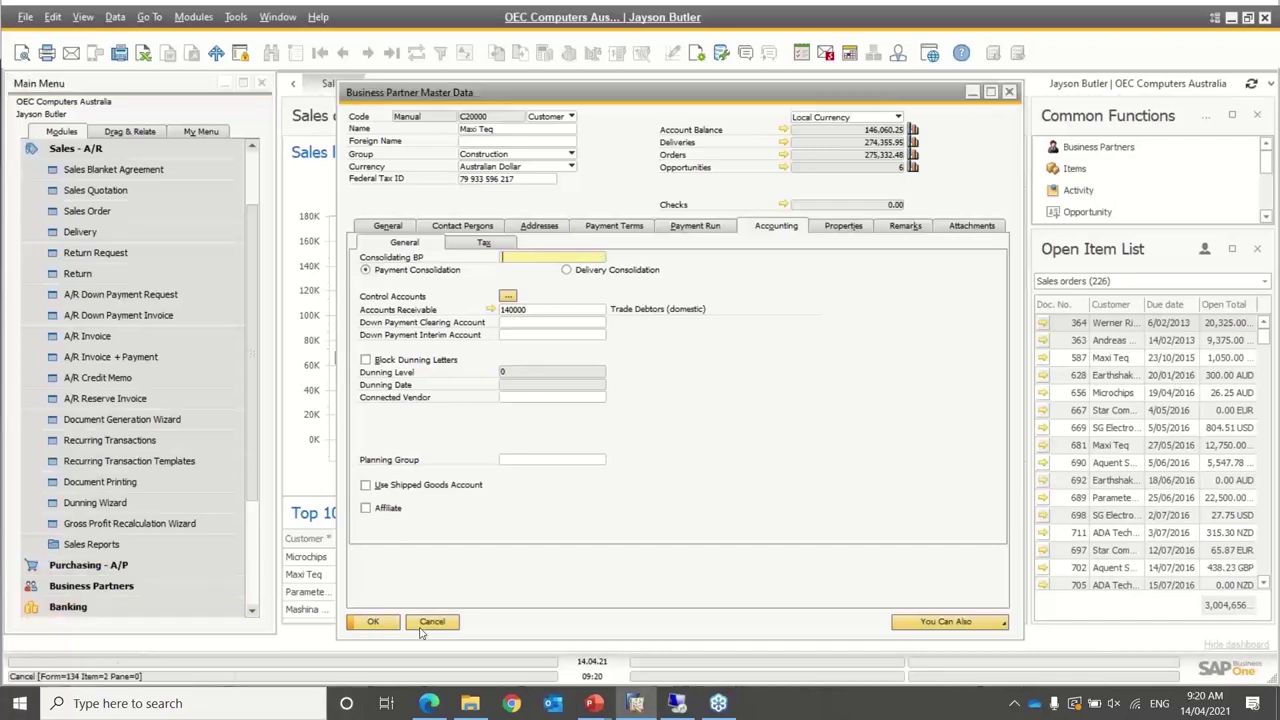
click(421, 631)
Open the sales orders and browse to Maxi Teq's open order posted on 13.04.21, just before the last record
click(90, 148)
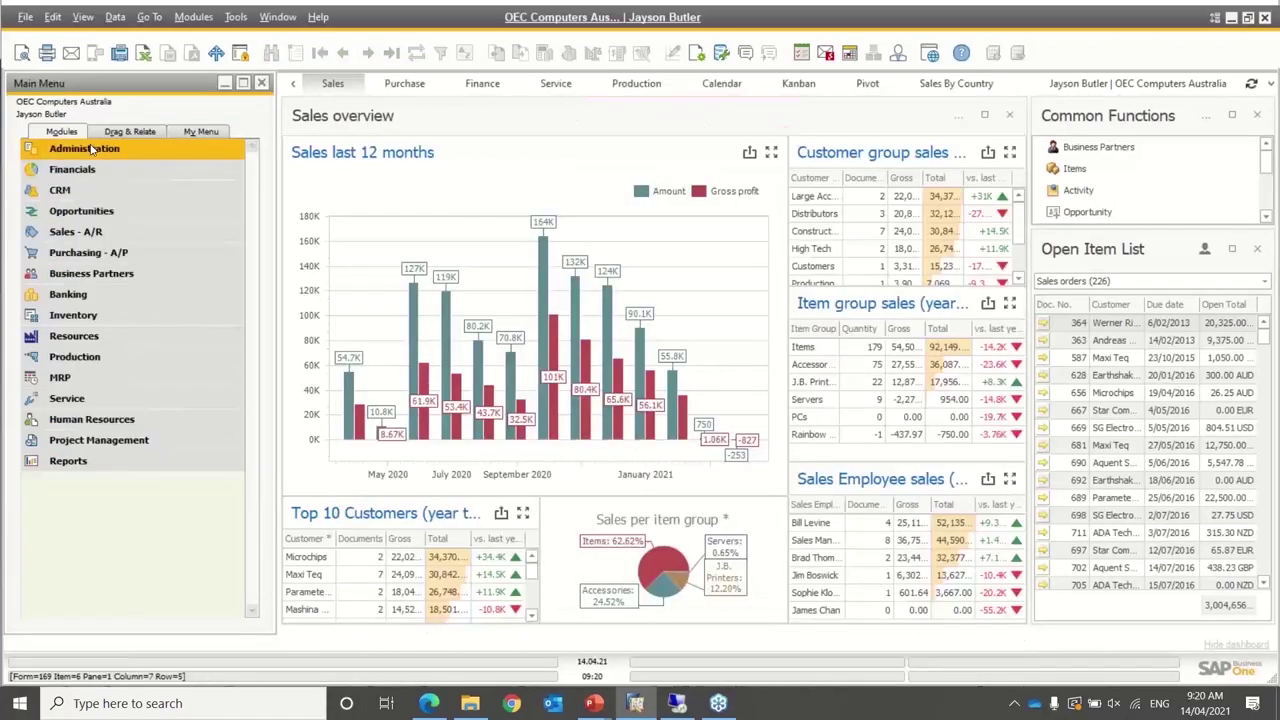
click(88, 234)
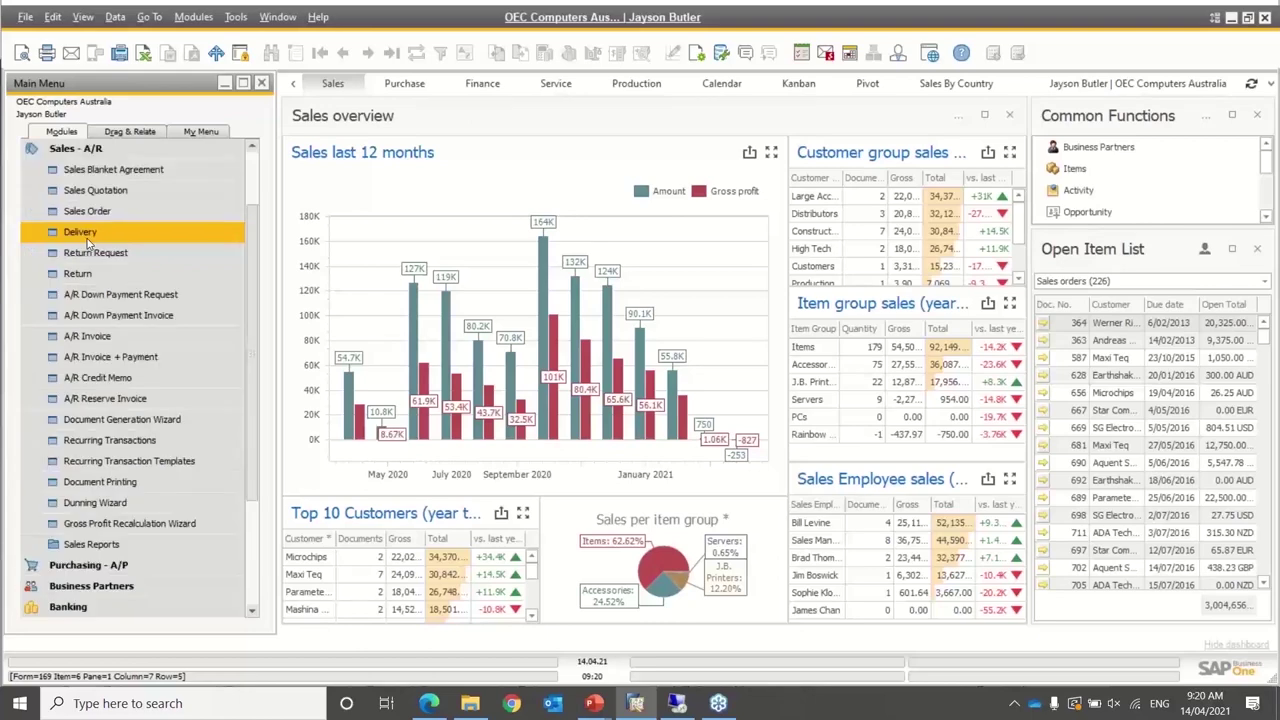
click(100, 211)
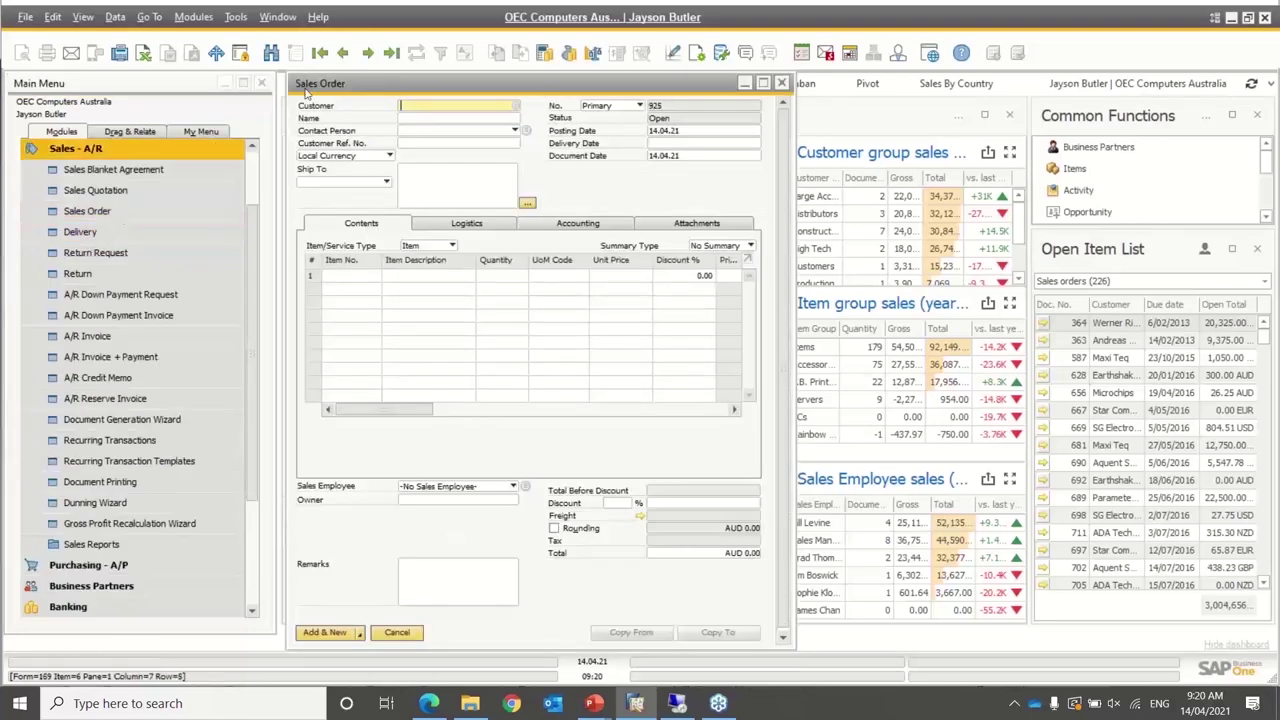
click(386, 60)
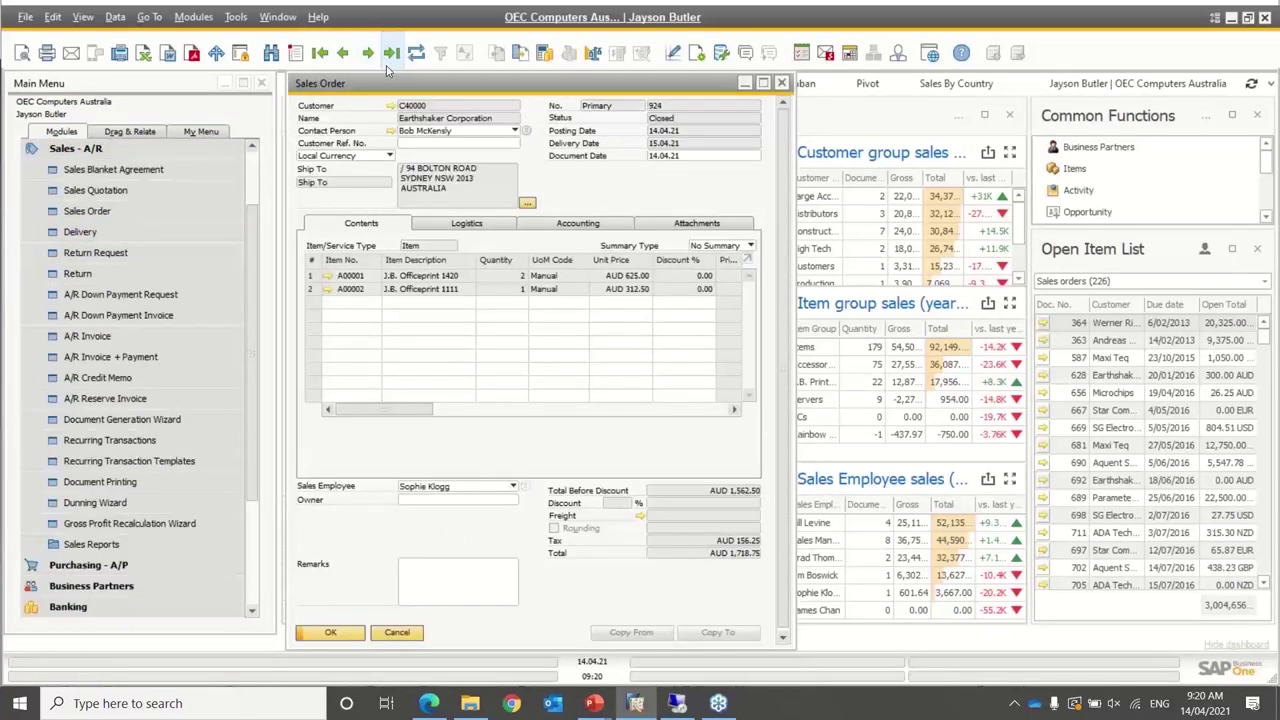
click(364, 56)
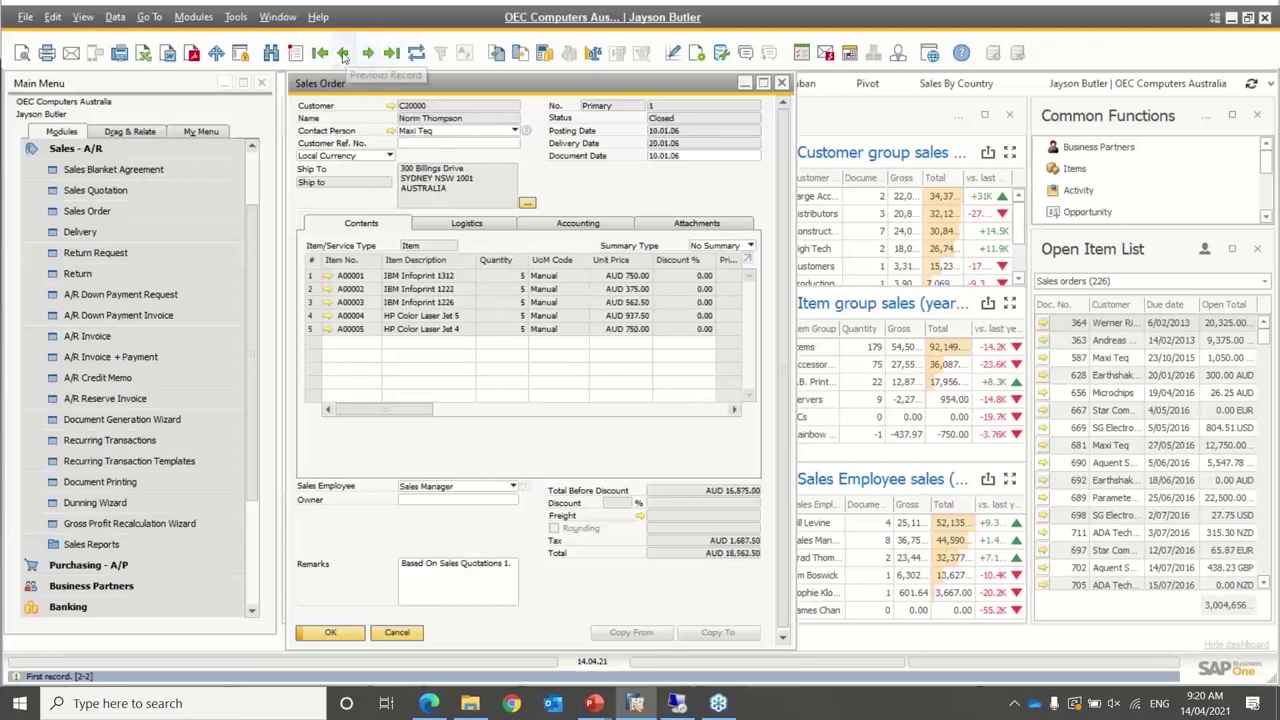
click(342, 53)
click(342, 53)
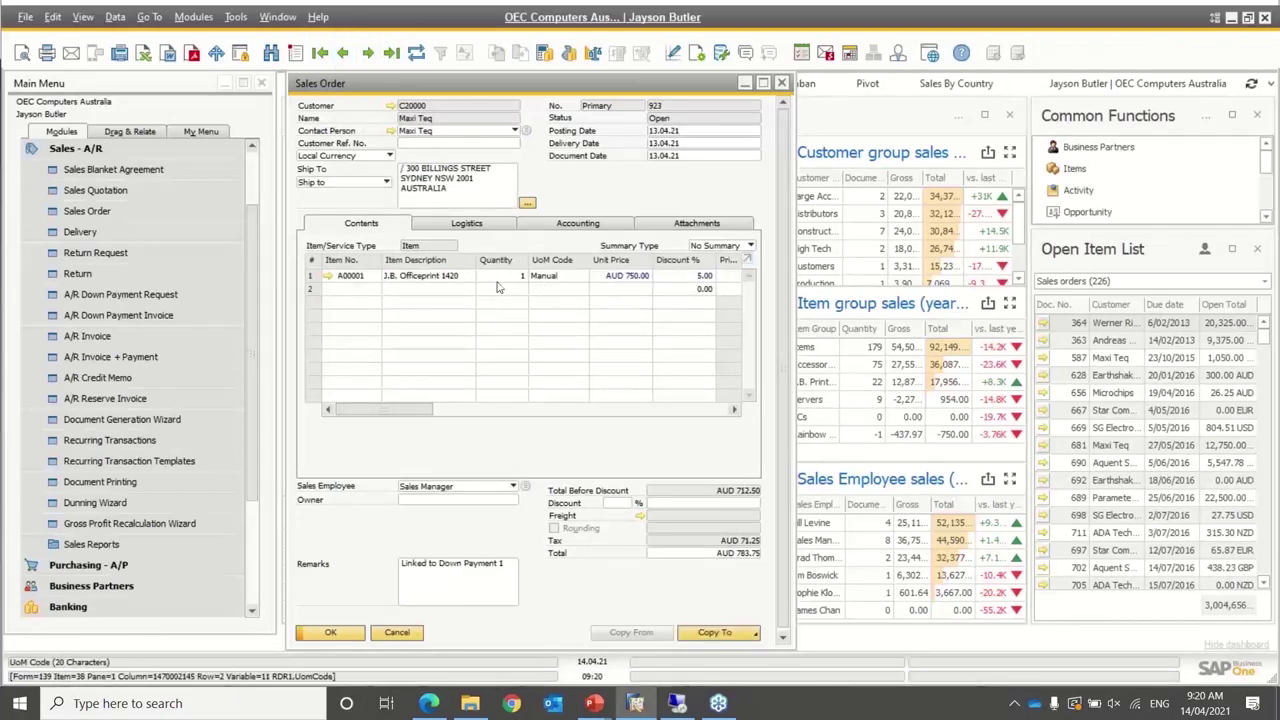
View the Last Prices Report for the order line's unit price, enlarge the report to show more rows, and close it
right_click(610, 279)
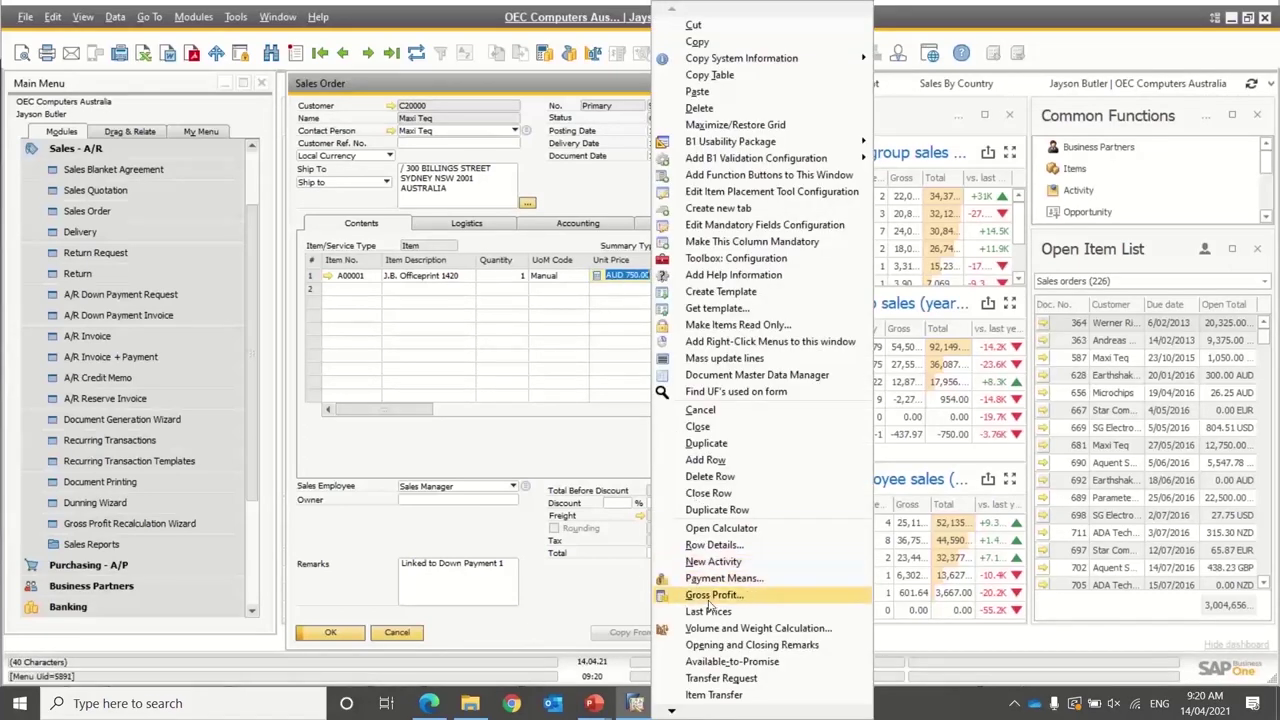
click(709, 612)
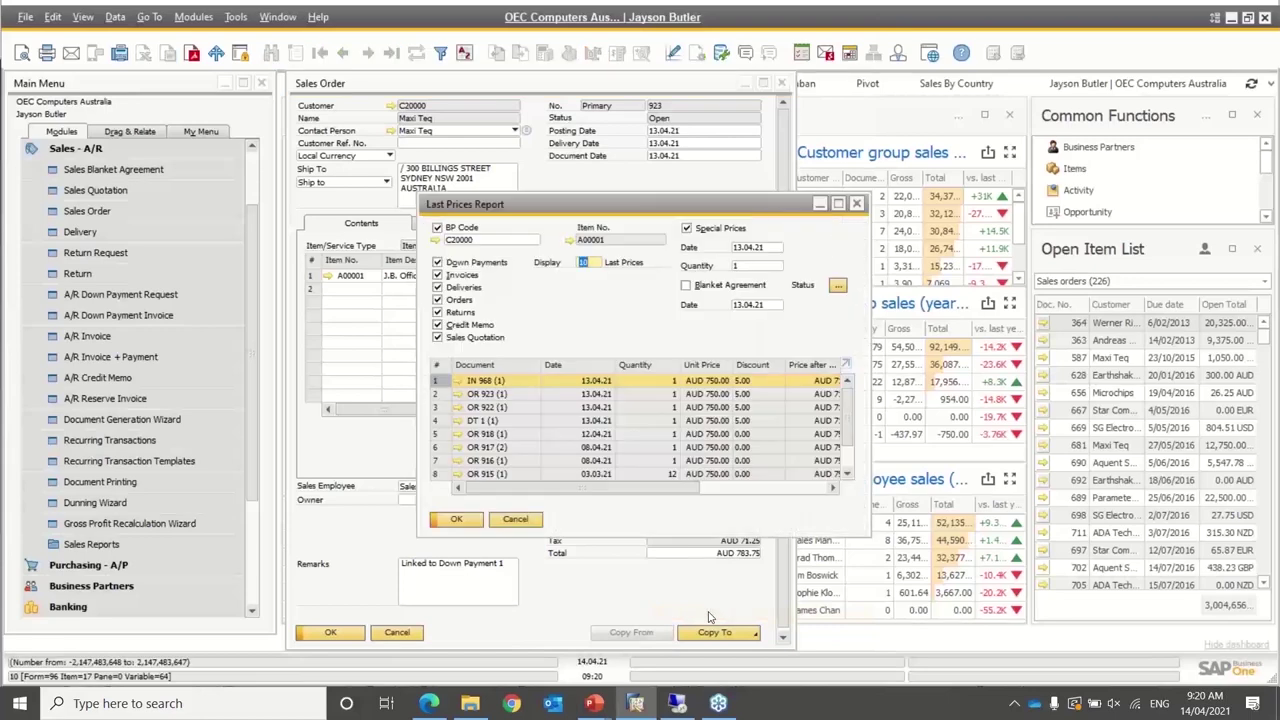
drag(867, 537, 935, 605)
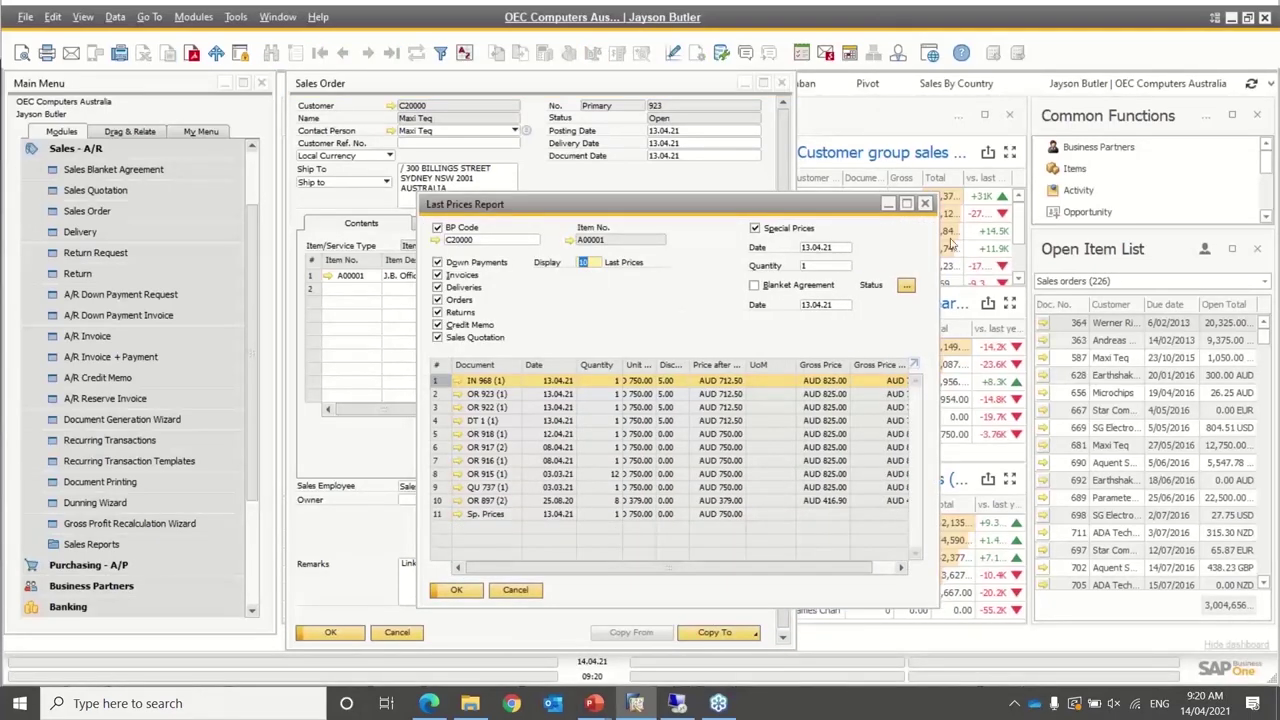
click(927, 205)
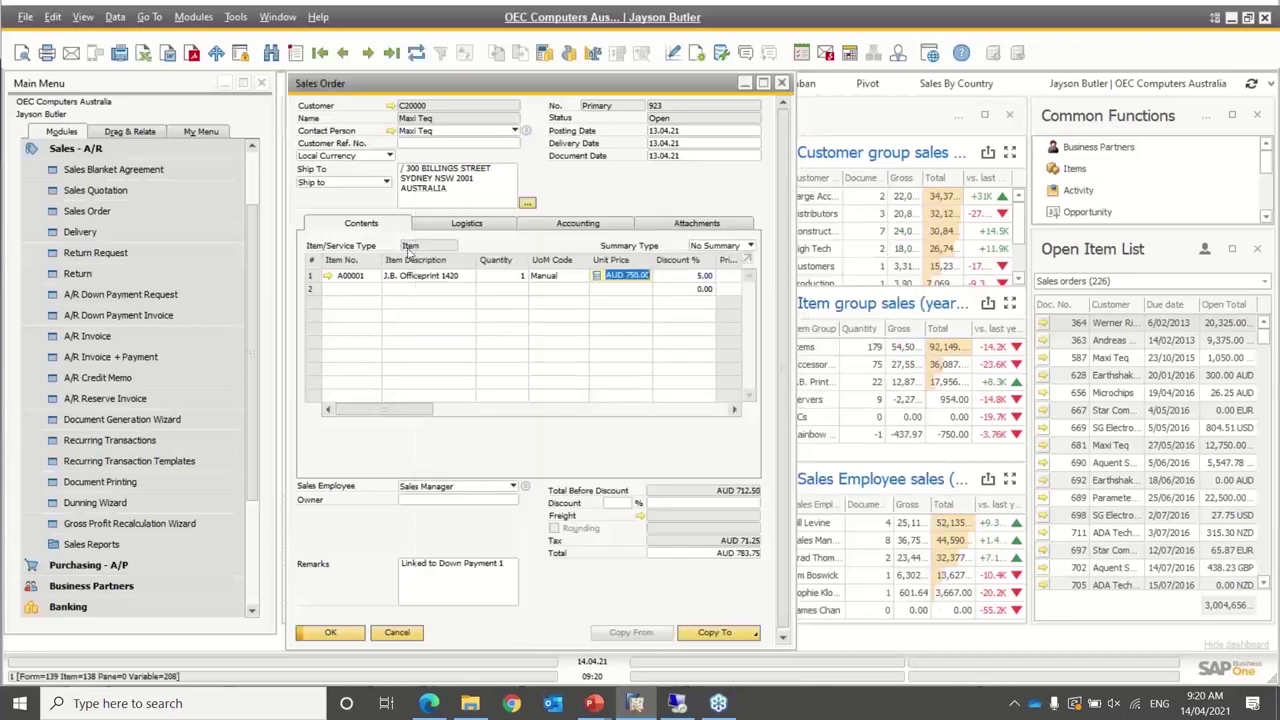
From the order line's item master data, run the Last Prices Report for all customers without a BP code filter, and close it
click(330, 279)
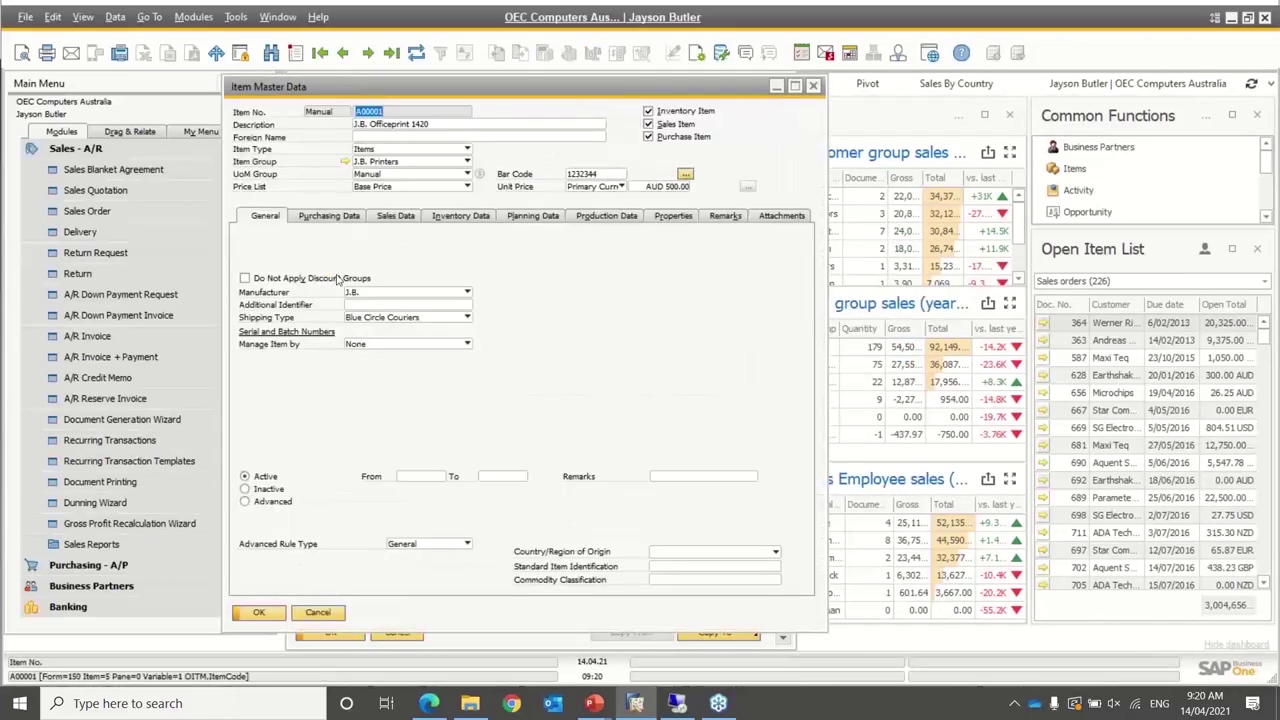
right_click(451, 248)
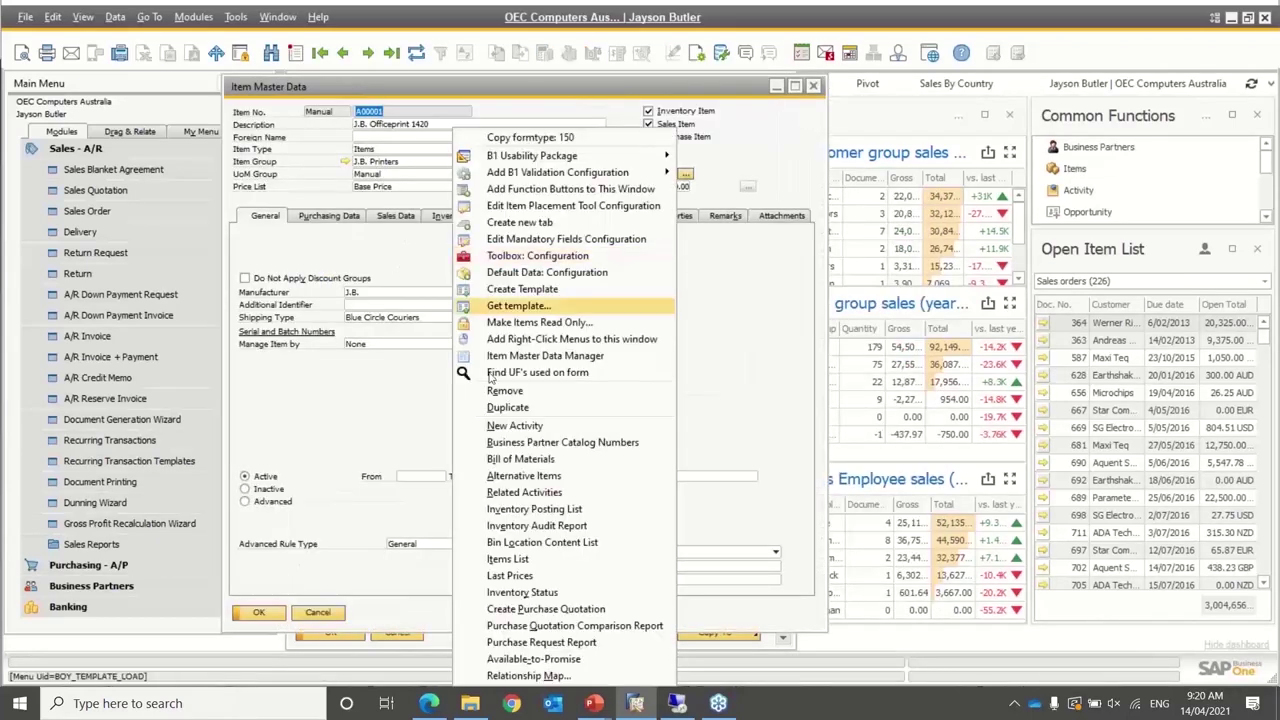
click(540, 578)
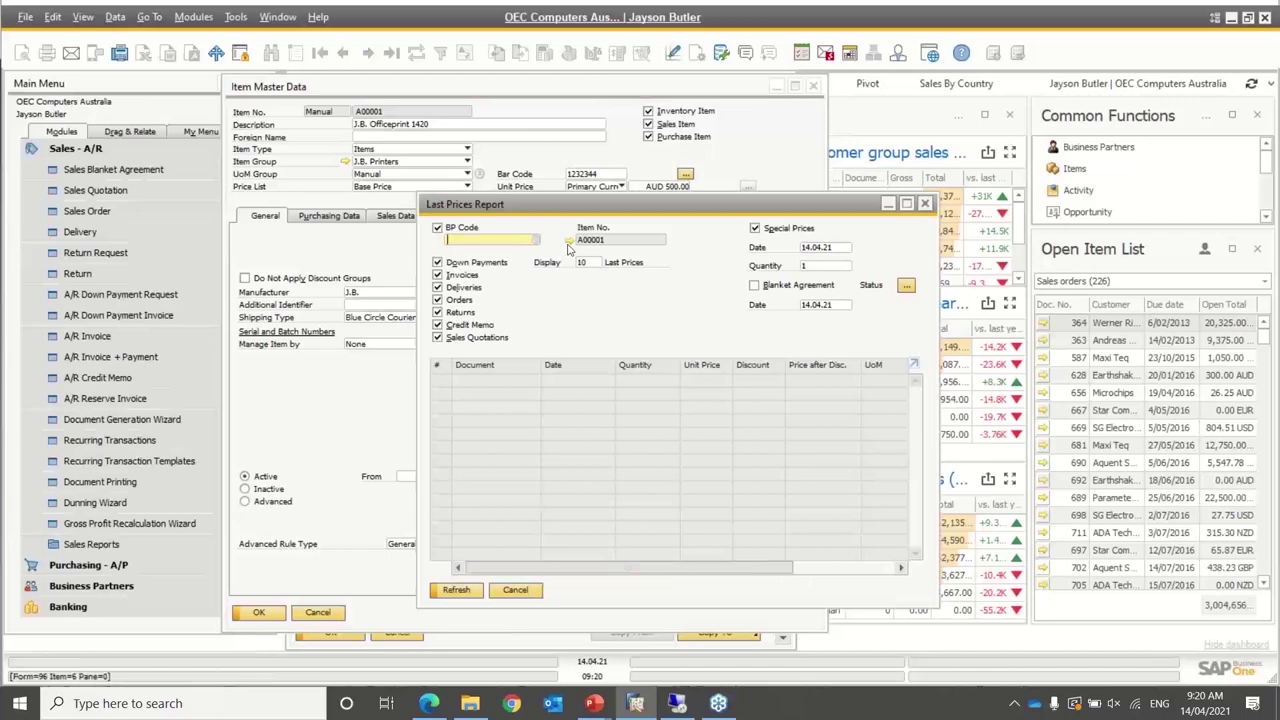
click(437, 228)
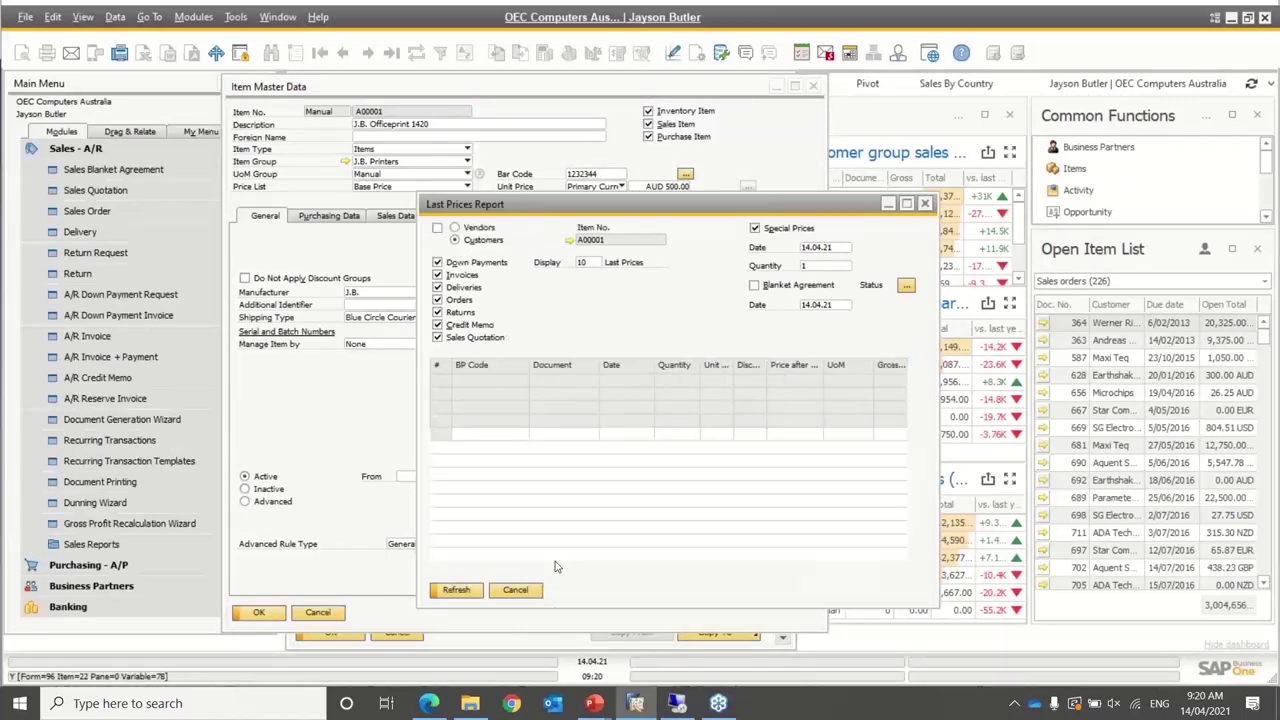
click(456, 590)
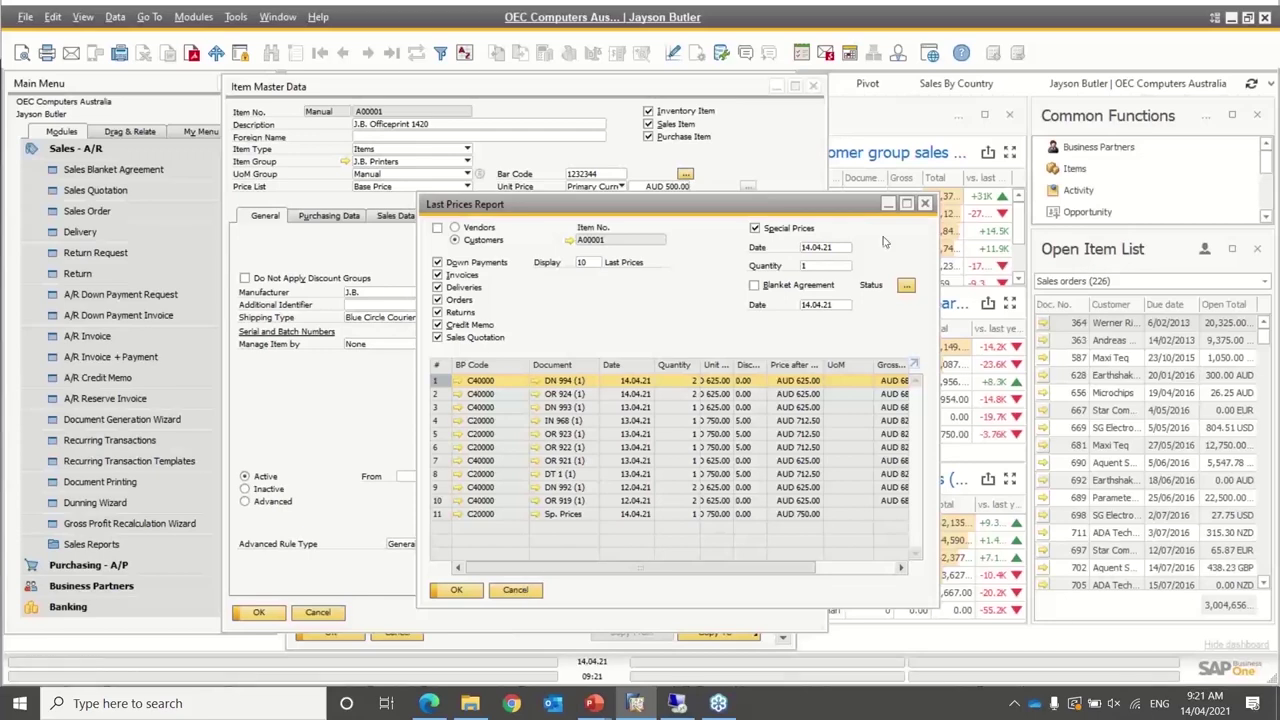
click(925, 205)
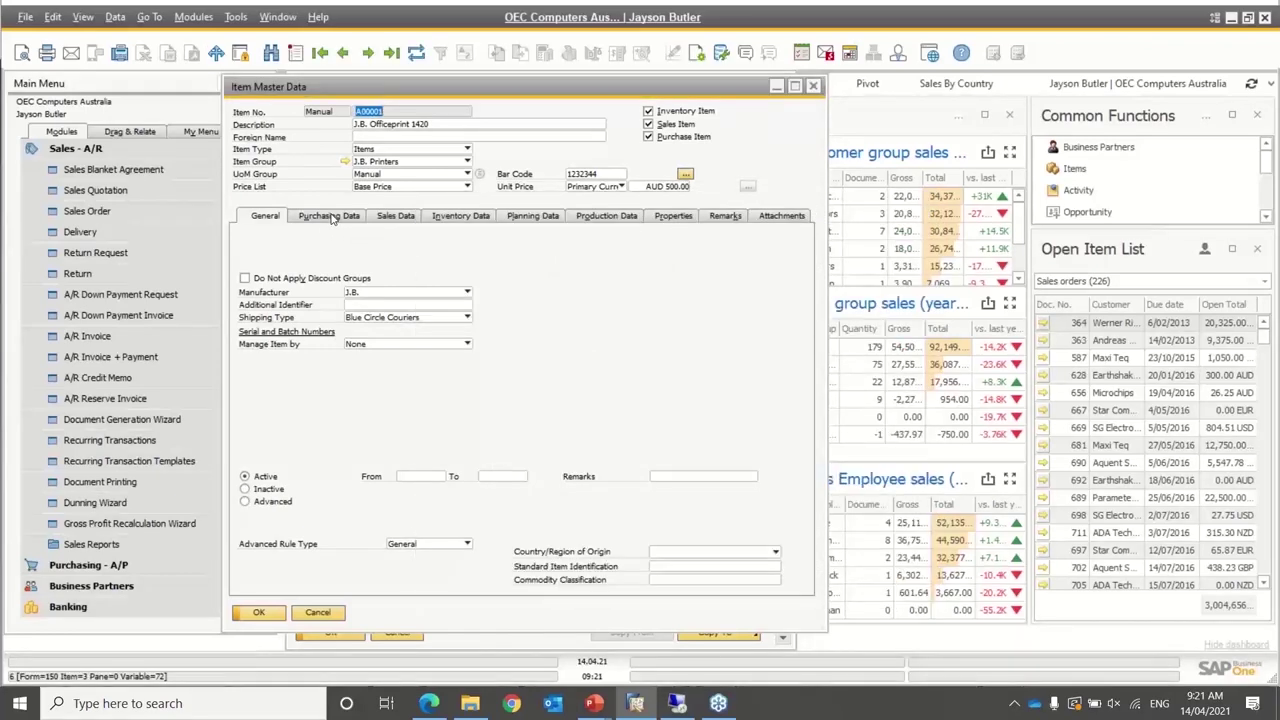
Check the item's preferred vendor in its purchasing data, view the Acme Associates business partner record, and close that record
click(332, 219)
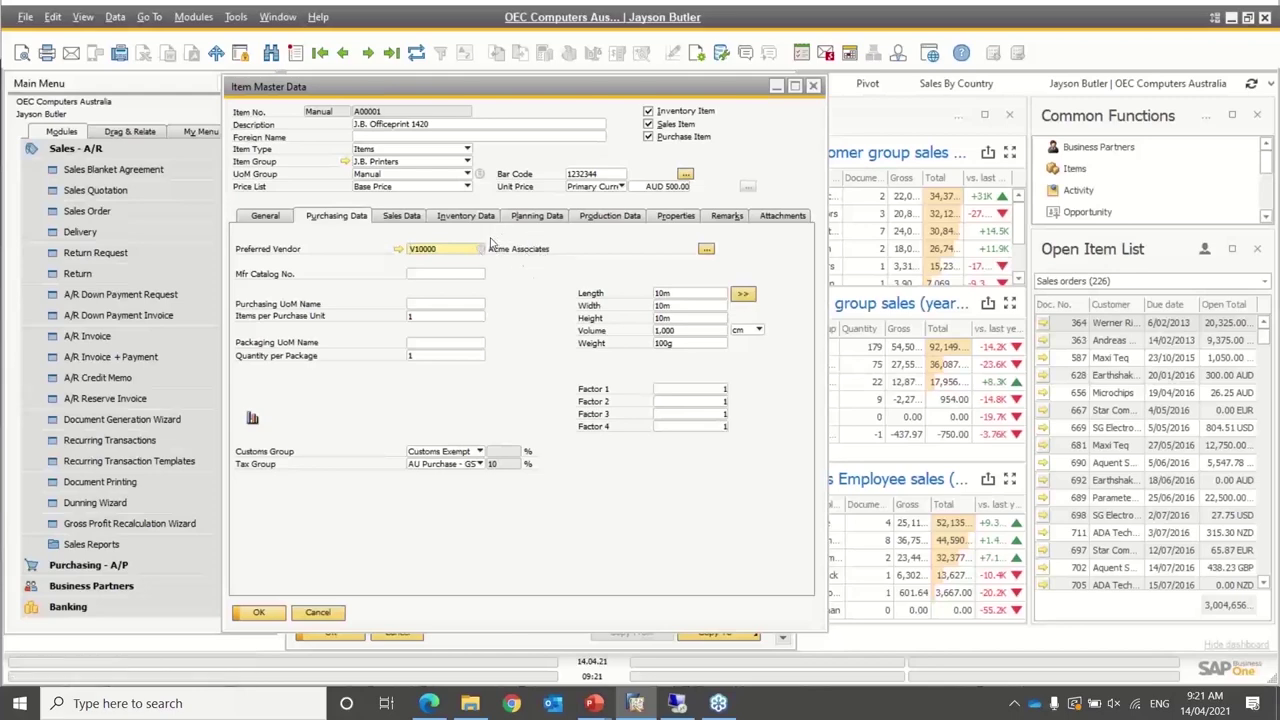
click(398, 248)
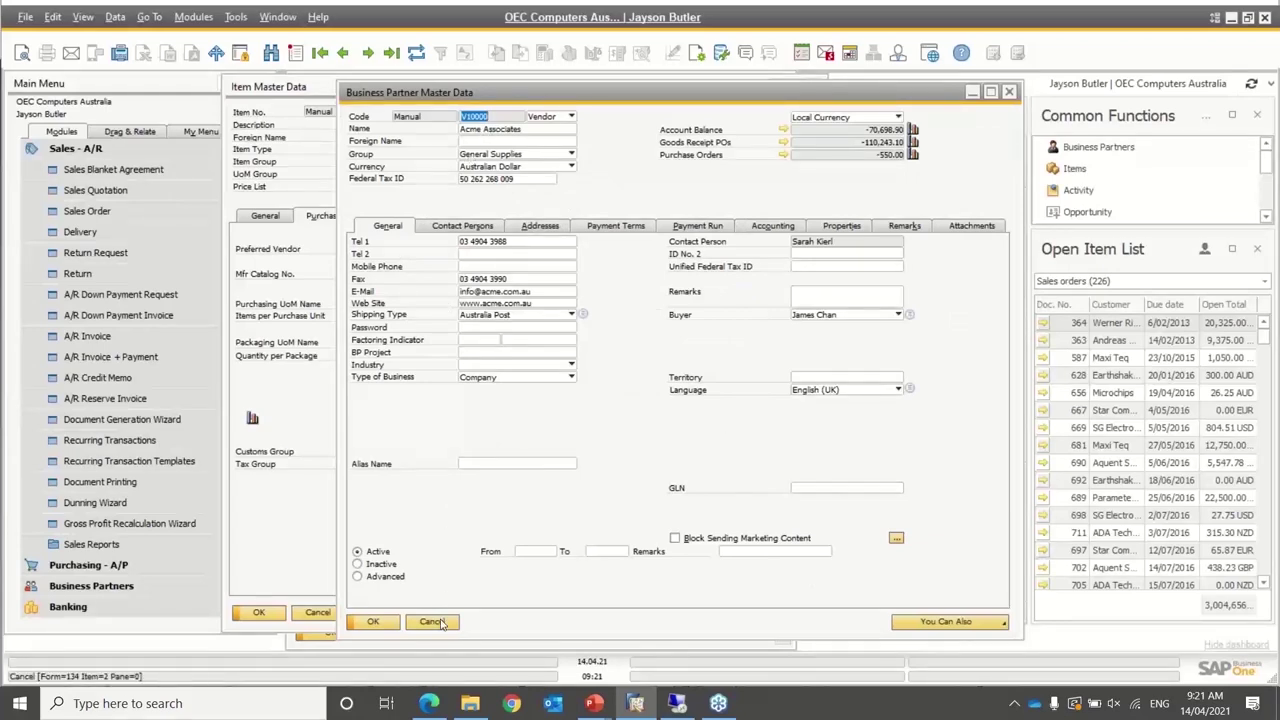
click(432, 622)
click(530, 253)
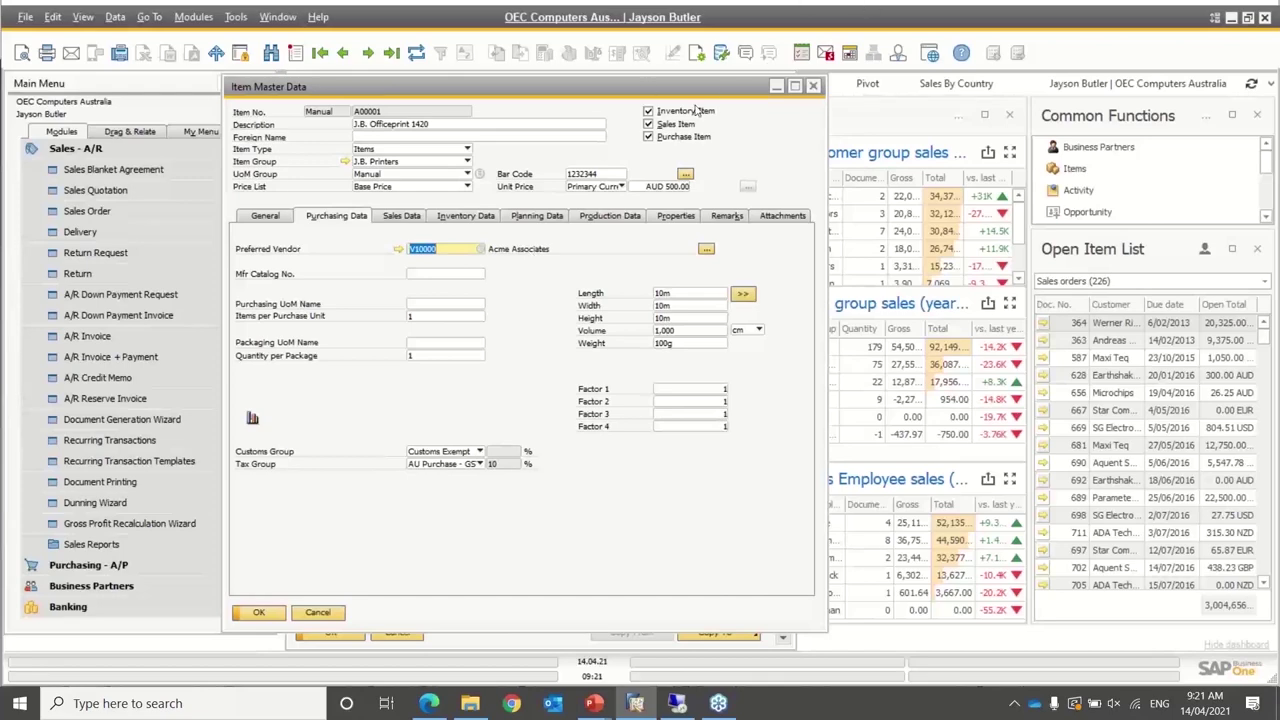
Examine the Inventory Item, Sales Item and Purchase Item settings of item A00001
click(648, 111)
click(648, 124)
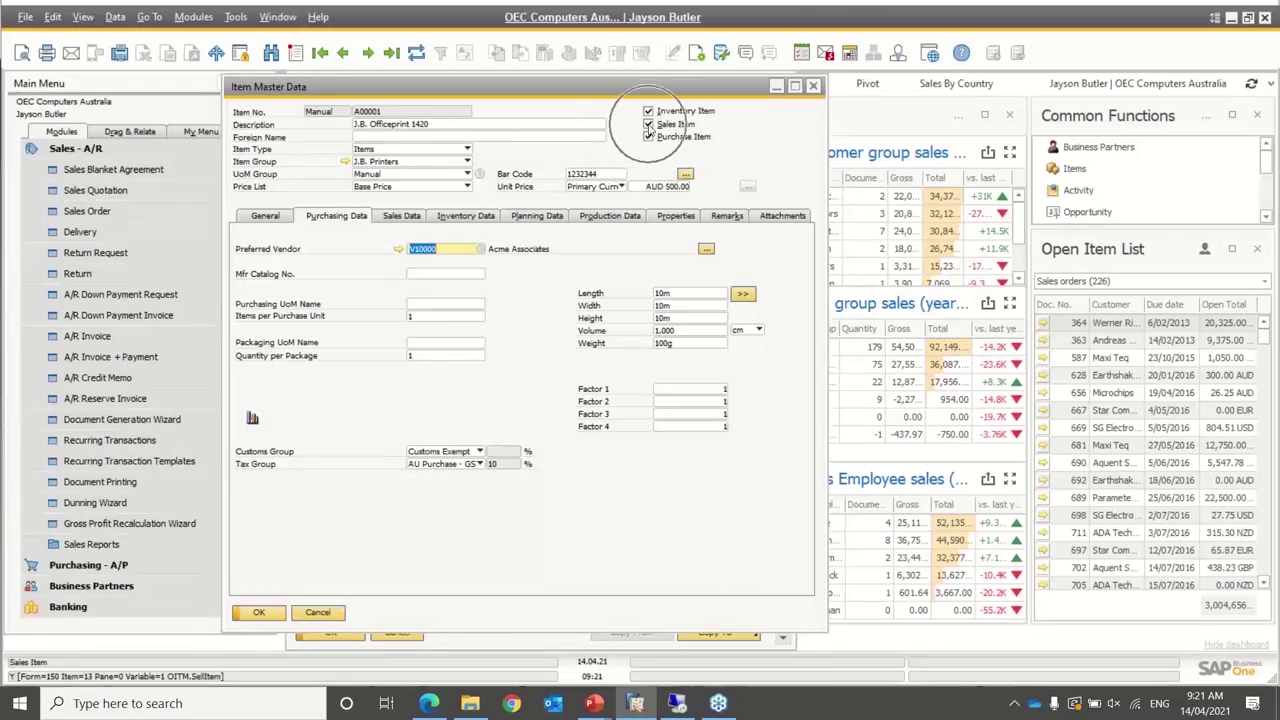
click(649, 137)
click(649, 125)
click(649, 125)
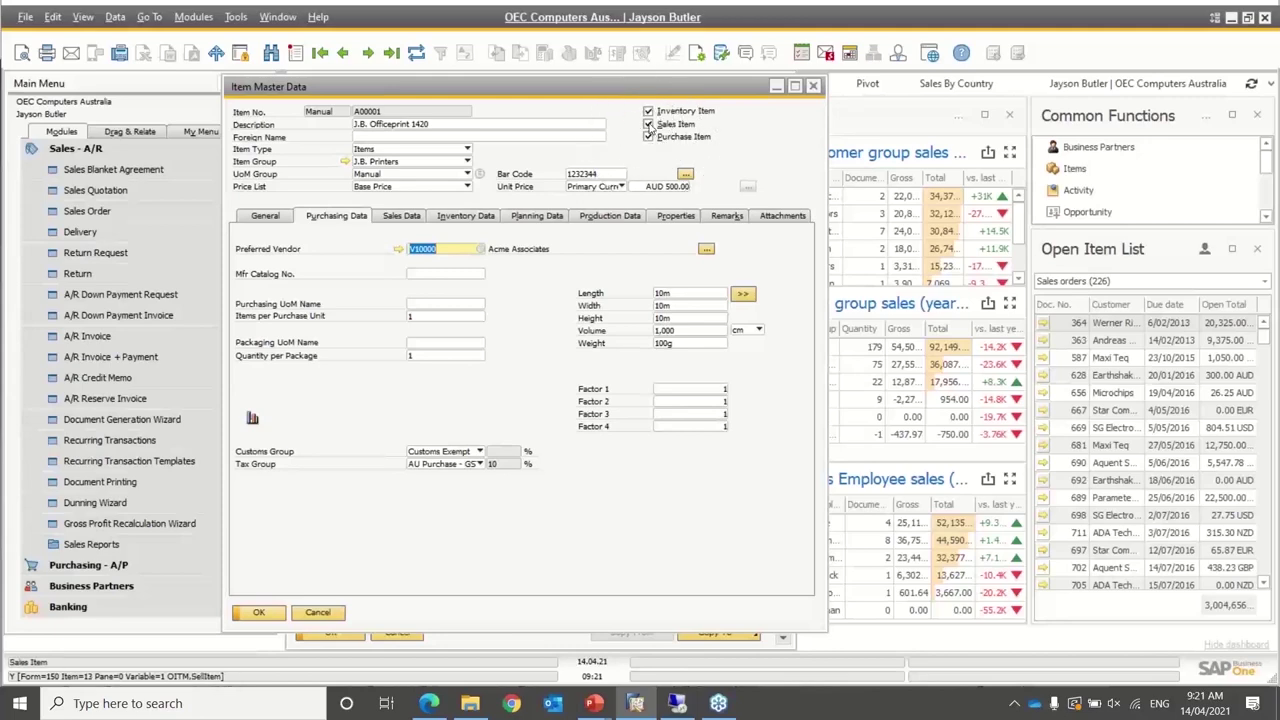
click(649, 125)
click(648, 135)
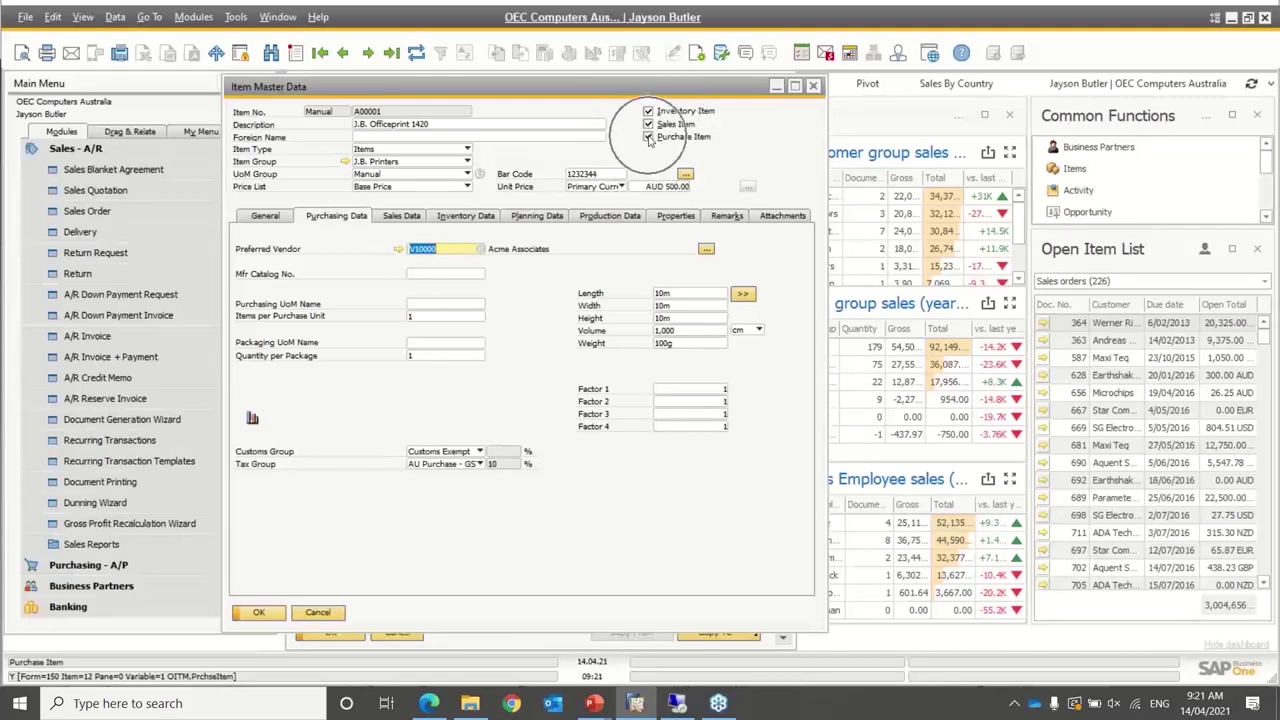
click(648, 125)
click(648, 125)
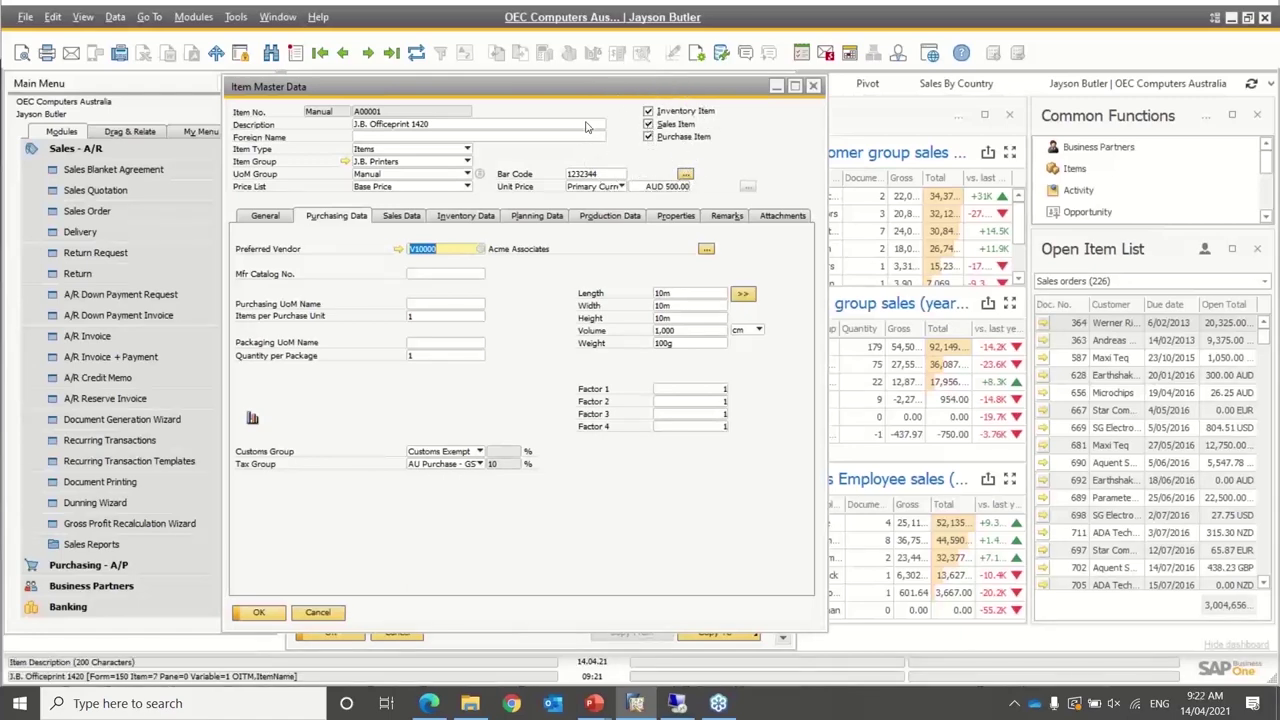
click(648, 137)
Open the production bills of materials and find the one for product SKIT
click(60, 150)
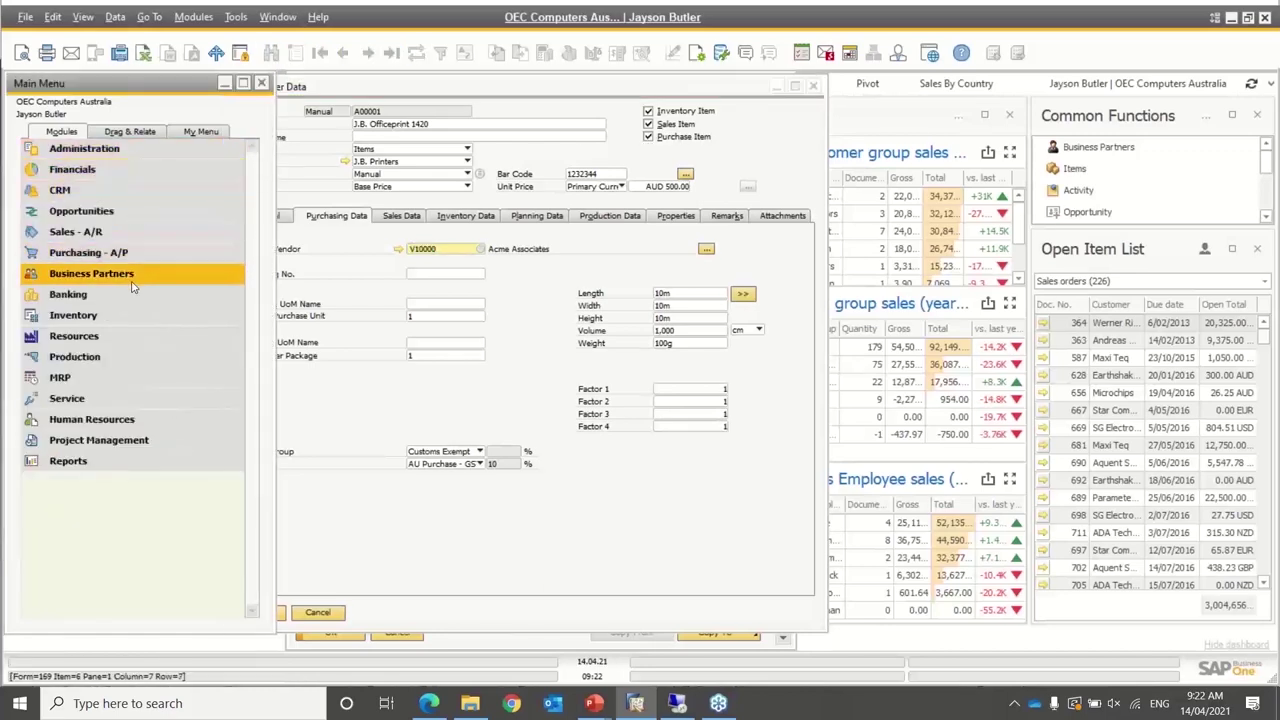
click(97, 316)
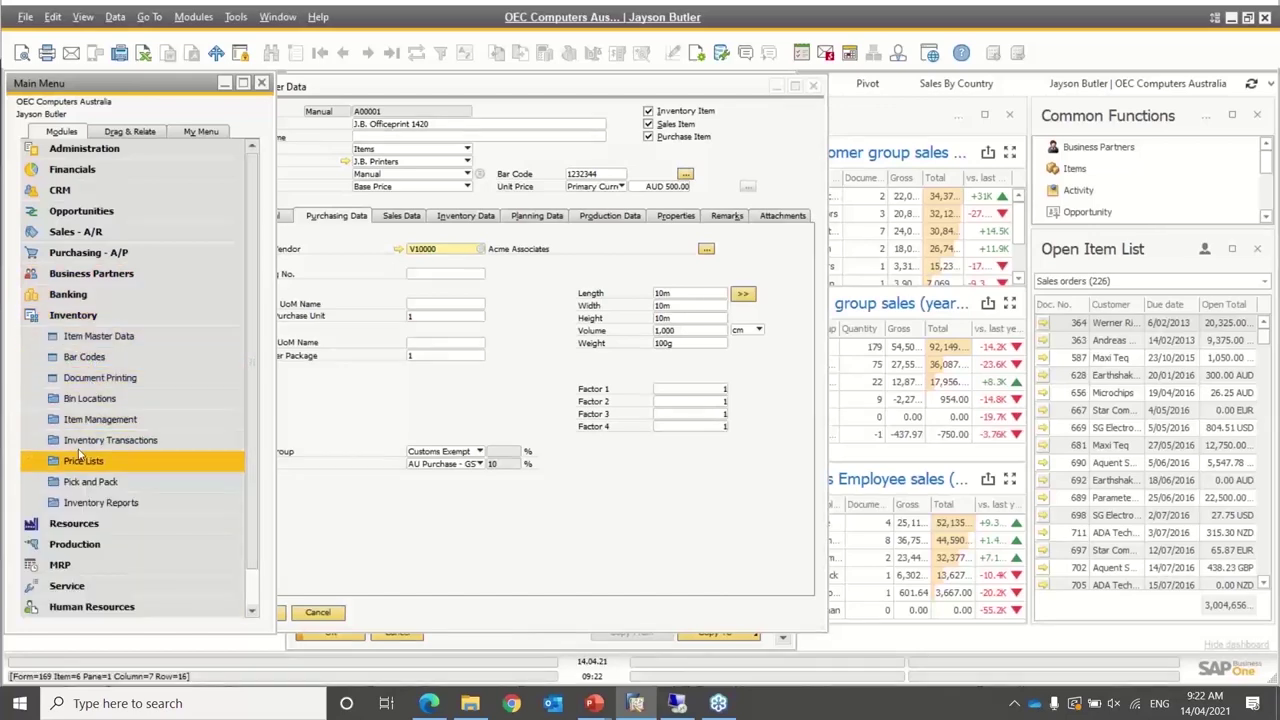
click(88, 316)
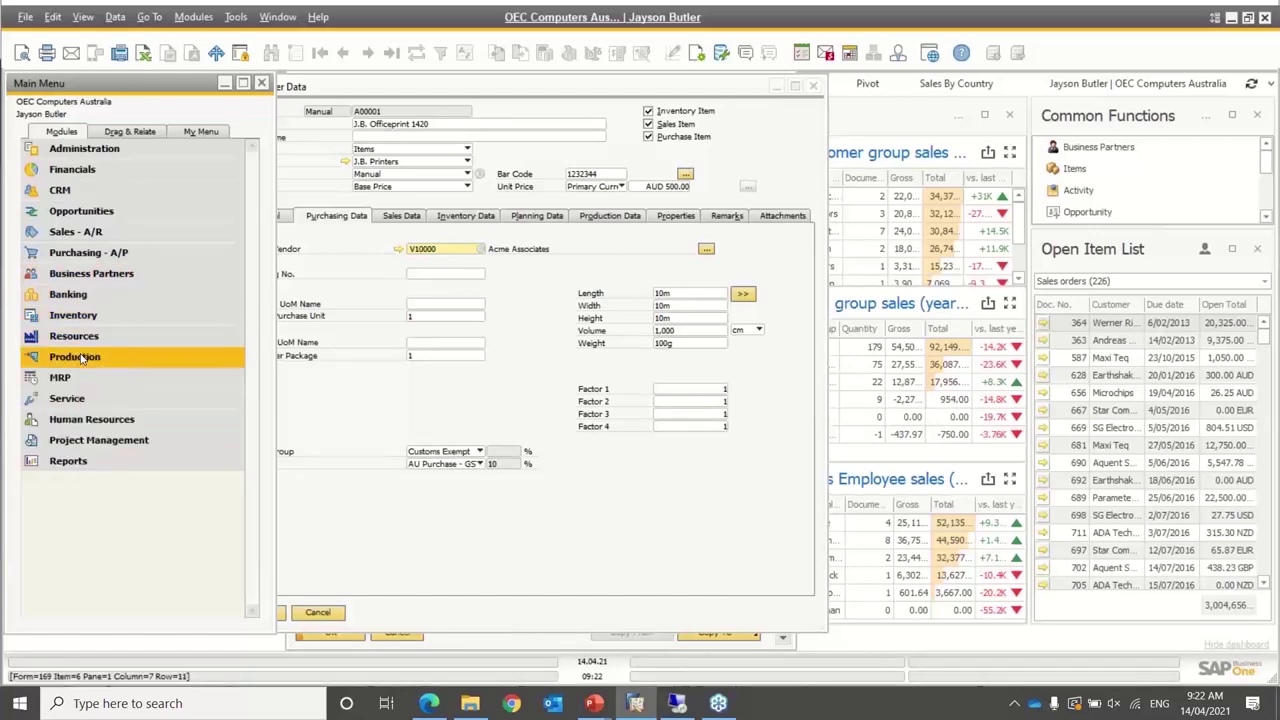
click(84, 358)
click(96, 381)
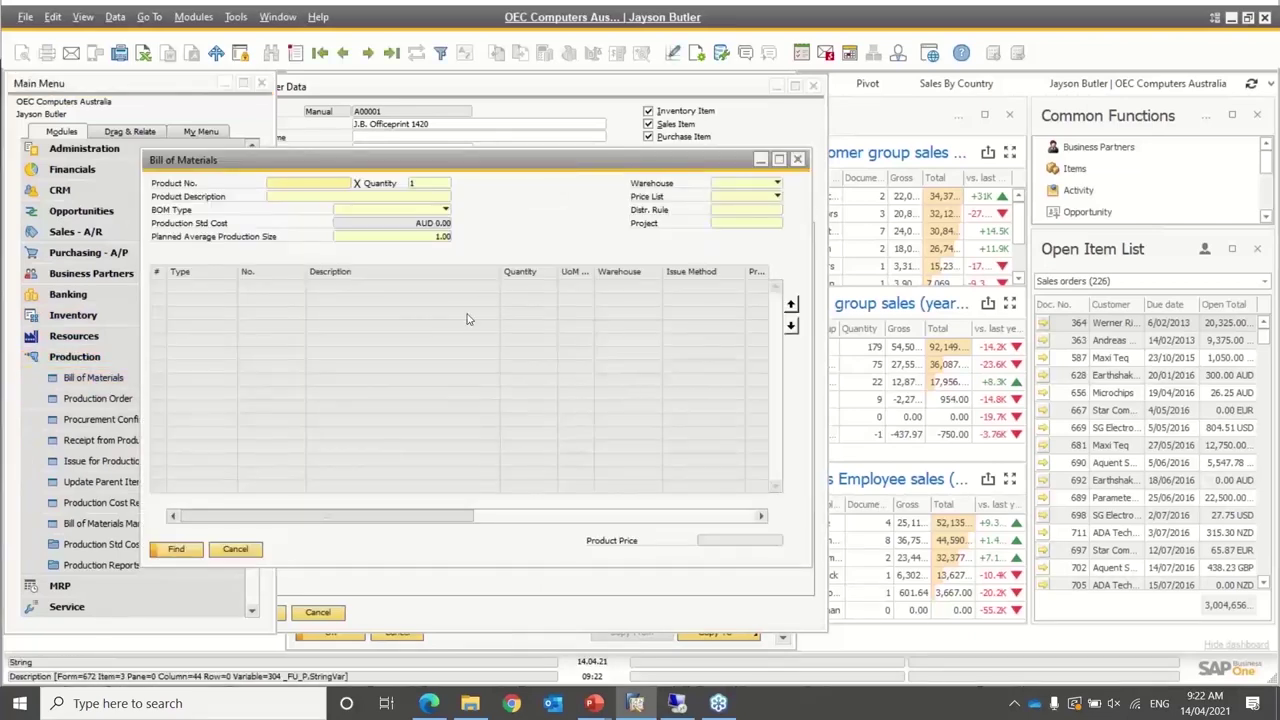
text(SKIT)
key(Return)
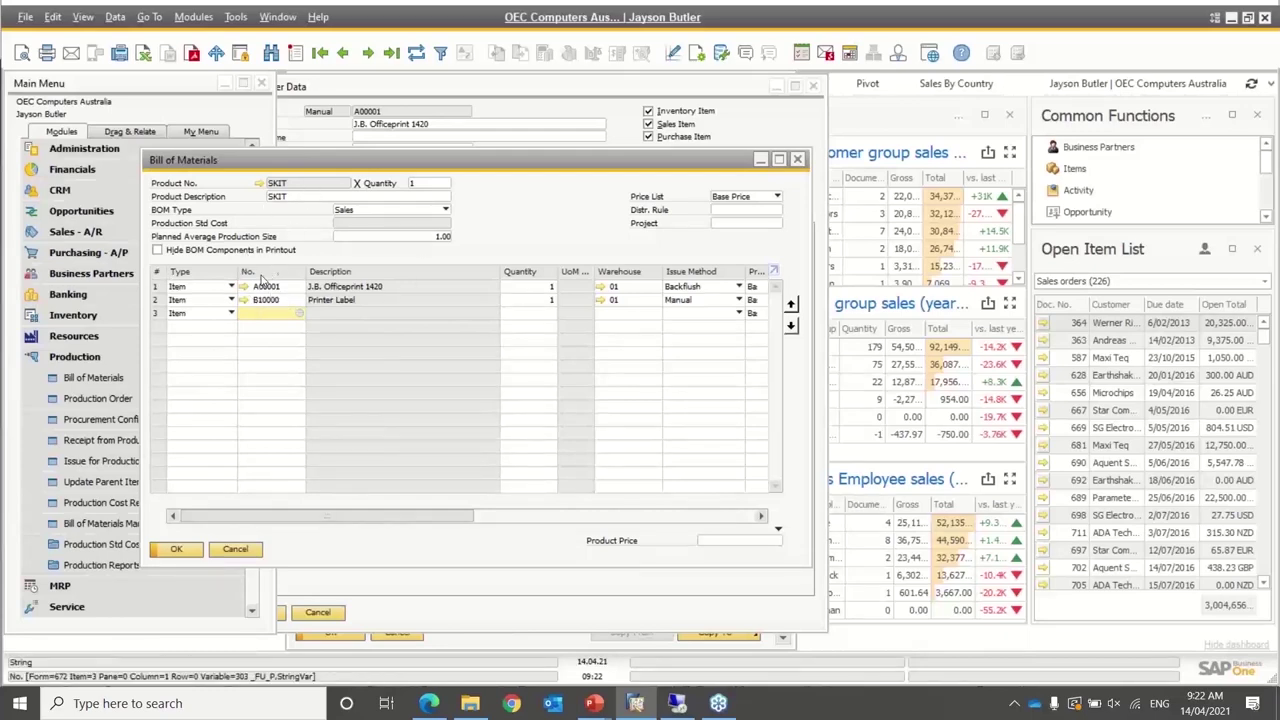
Open the item record of component A00001 from the SKIT bill of materials, and try disabling its Purchase Item and Sales Item settings
click(247, 287)
key(Down)
click(247, 287)
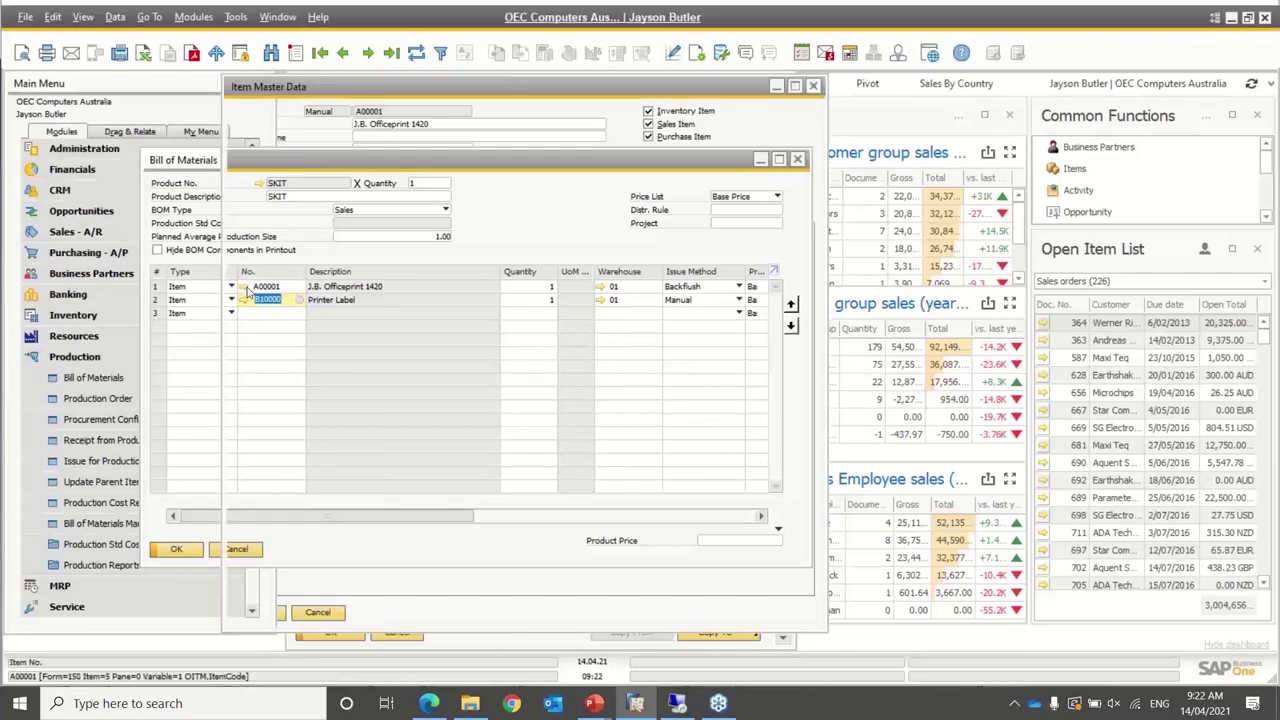
click(648, 137)
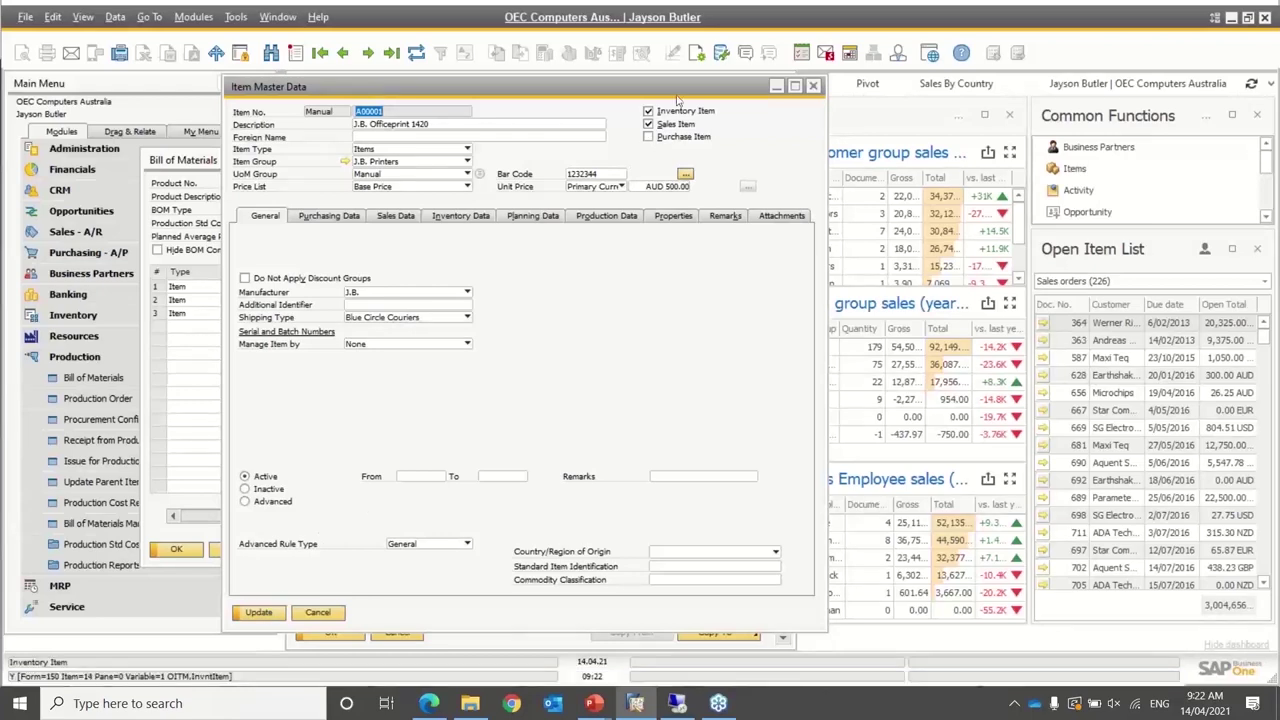
click(648, 125)
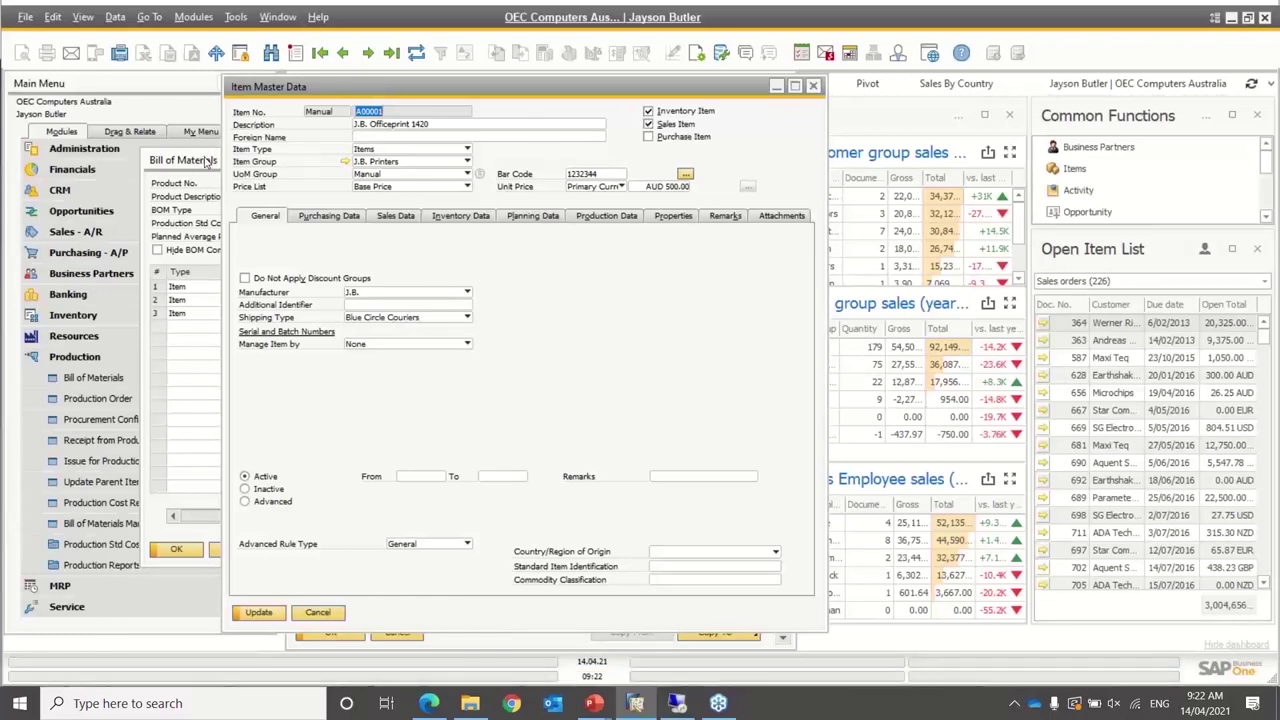
Re-enable the Purchase Item setting for A00001, update the item, and close its record
click(648, 124)
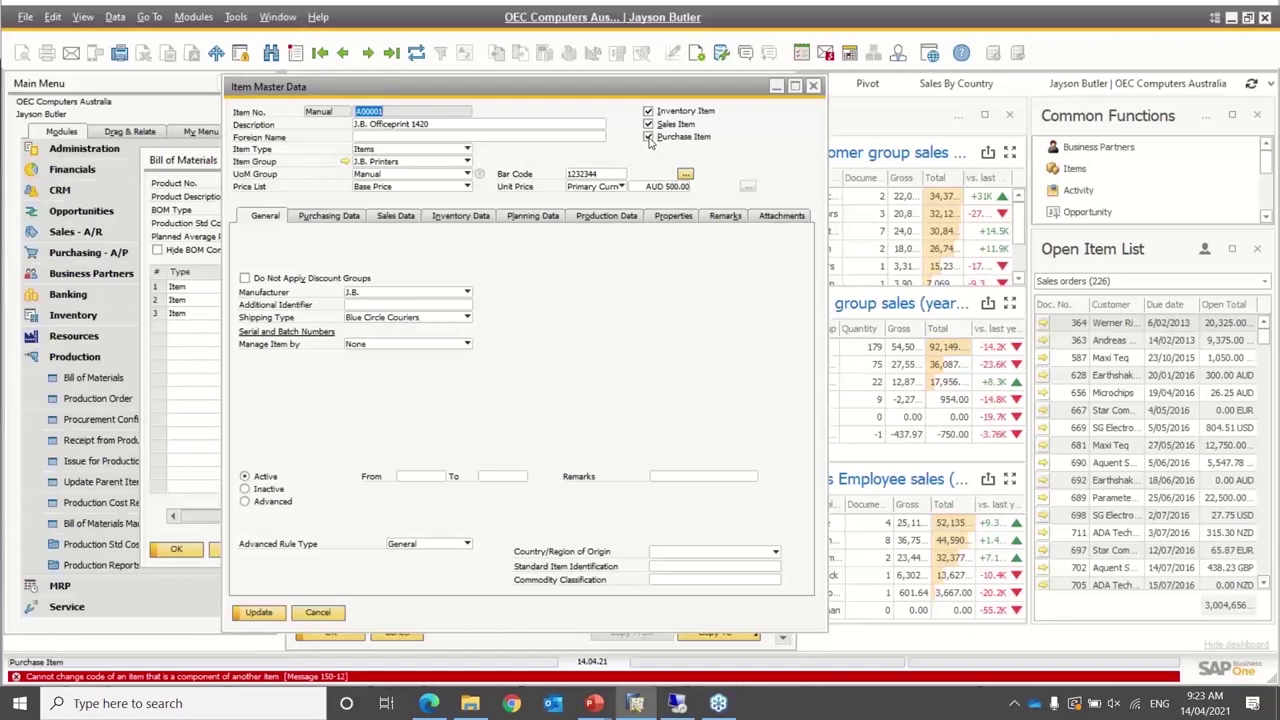
click(256, 614)
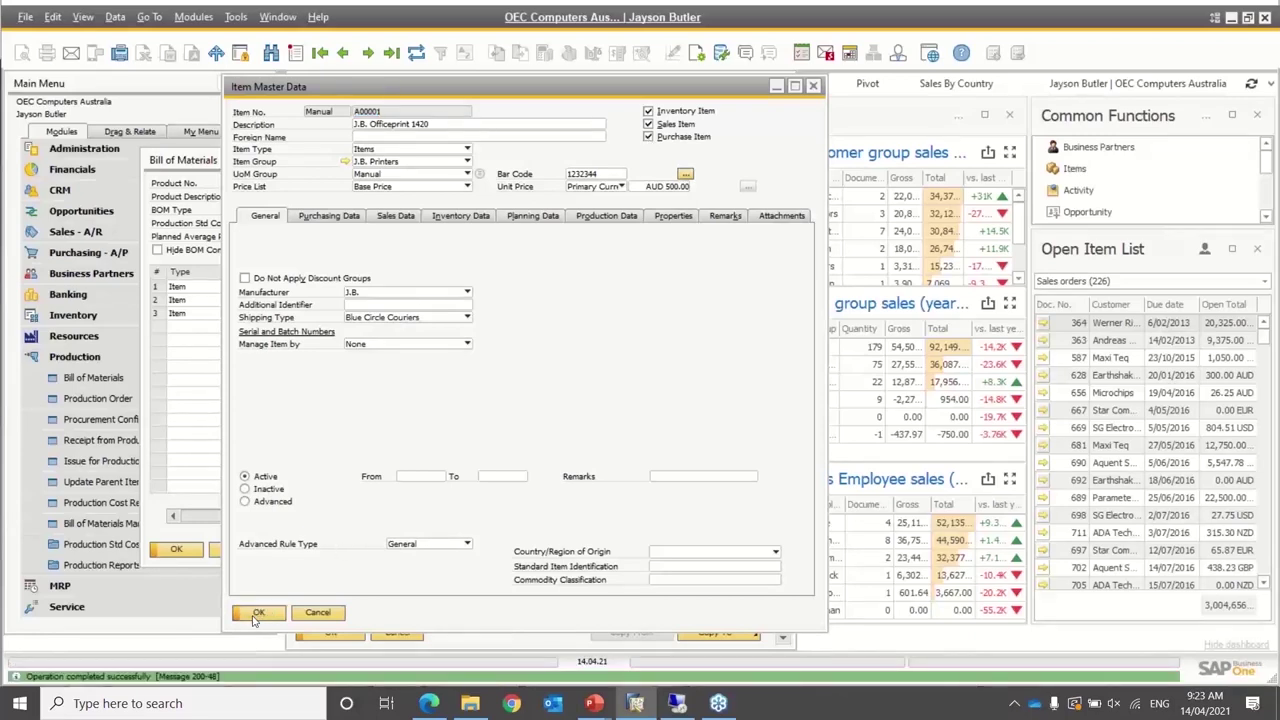
click(316, 614)
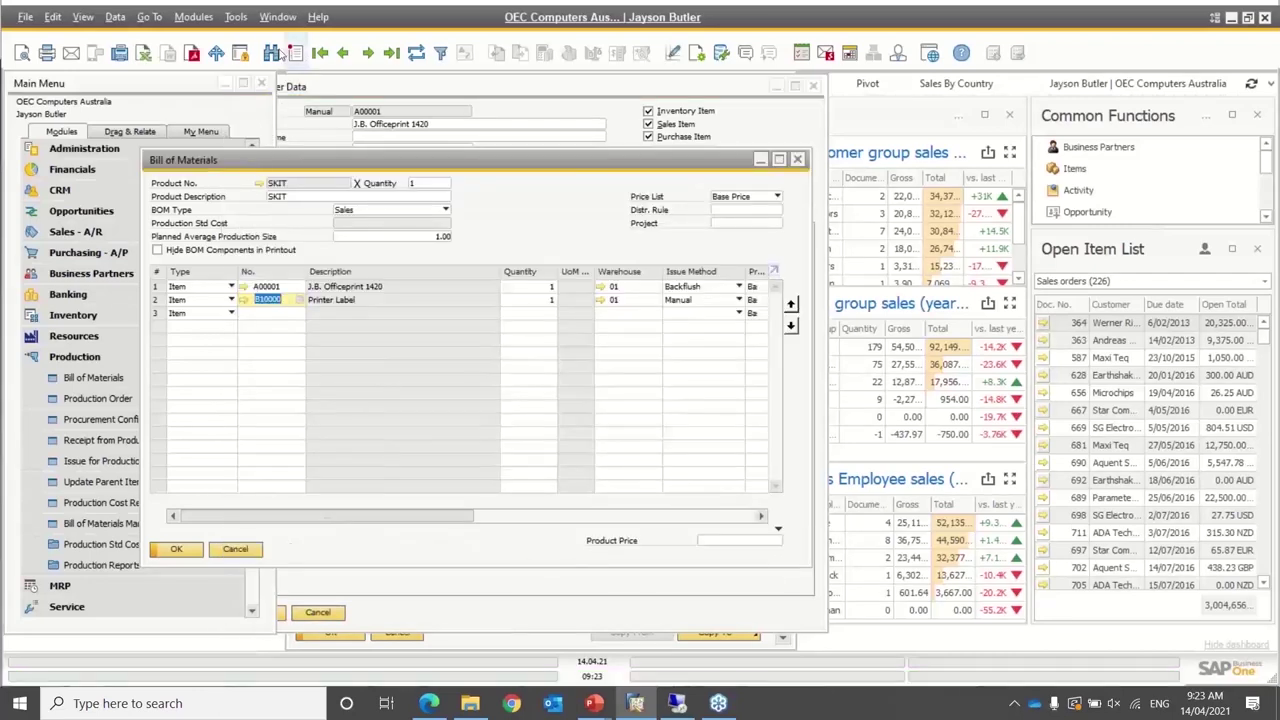
Find the production bill of materials for P10001, the 8x core PC, by searching product numbers starting with P1000
click(272, 52)
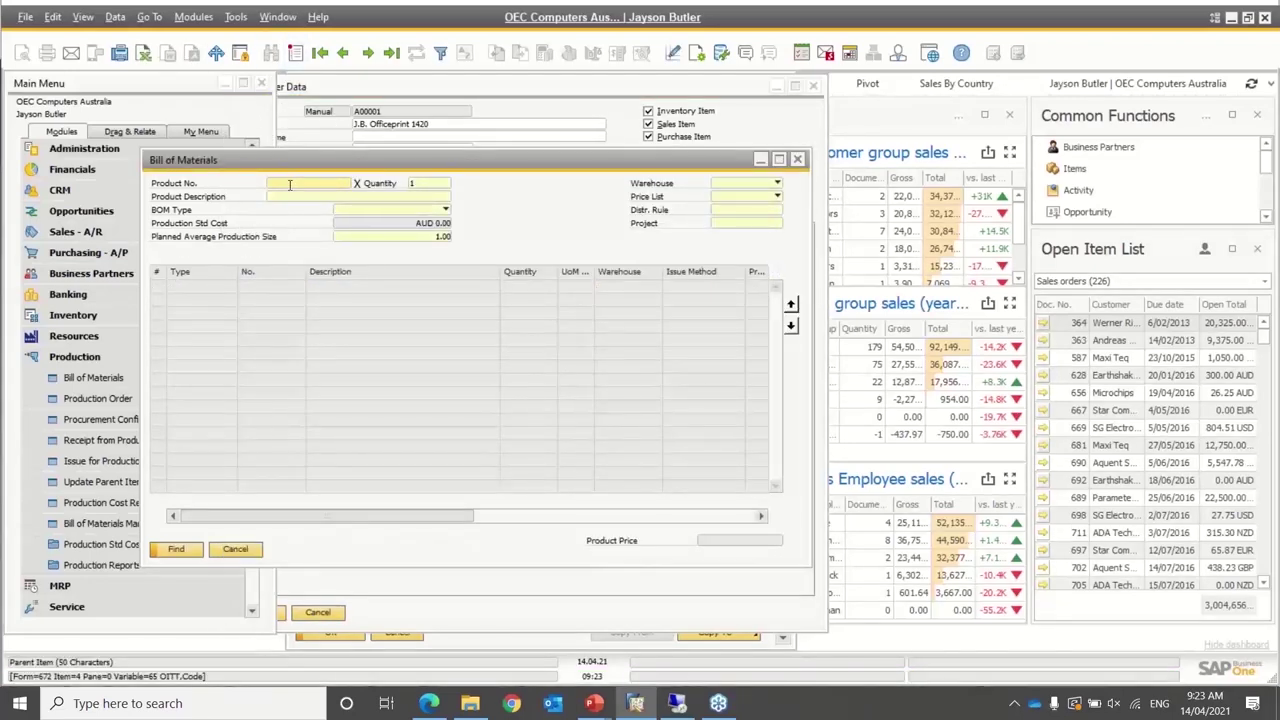
text(P1000)
key(Tab)
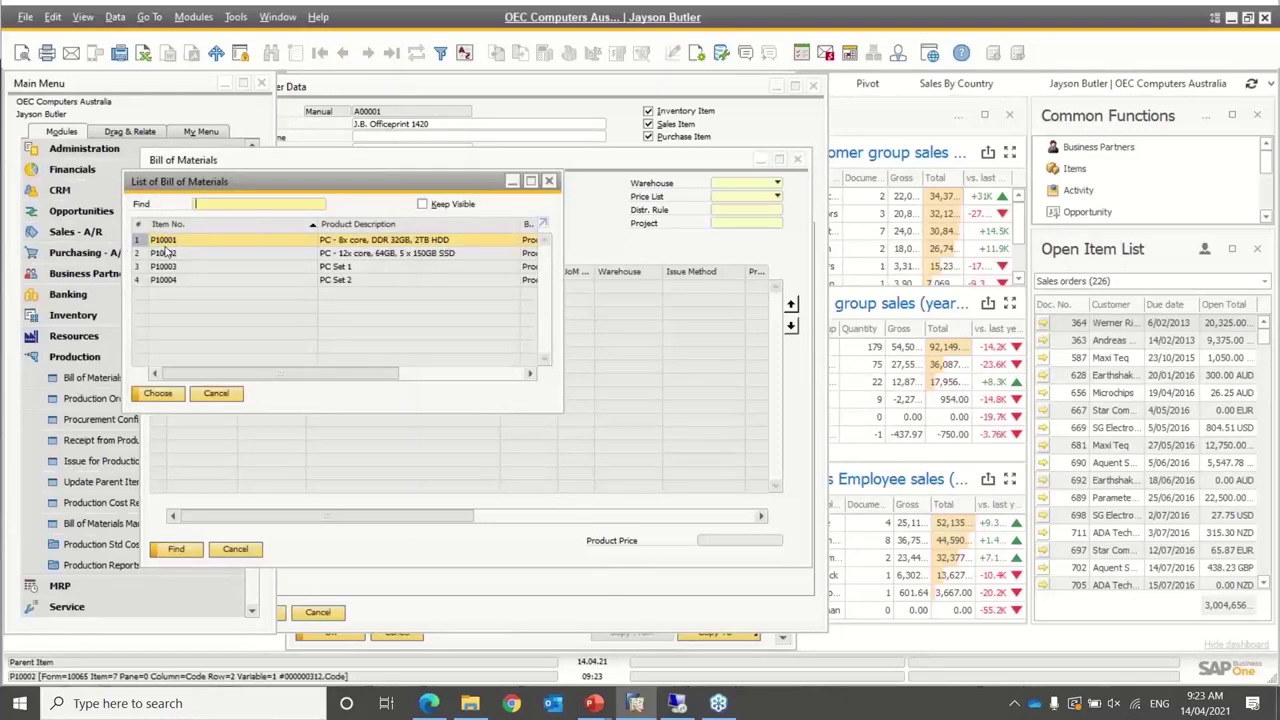
key(Return)
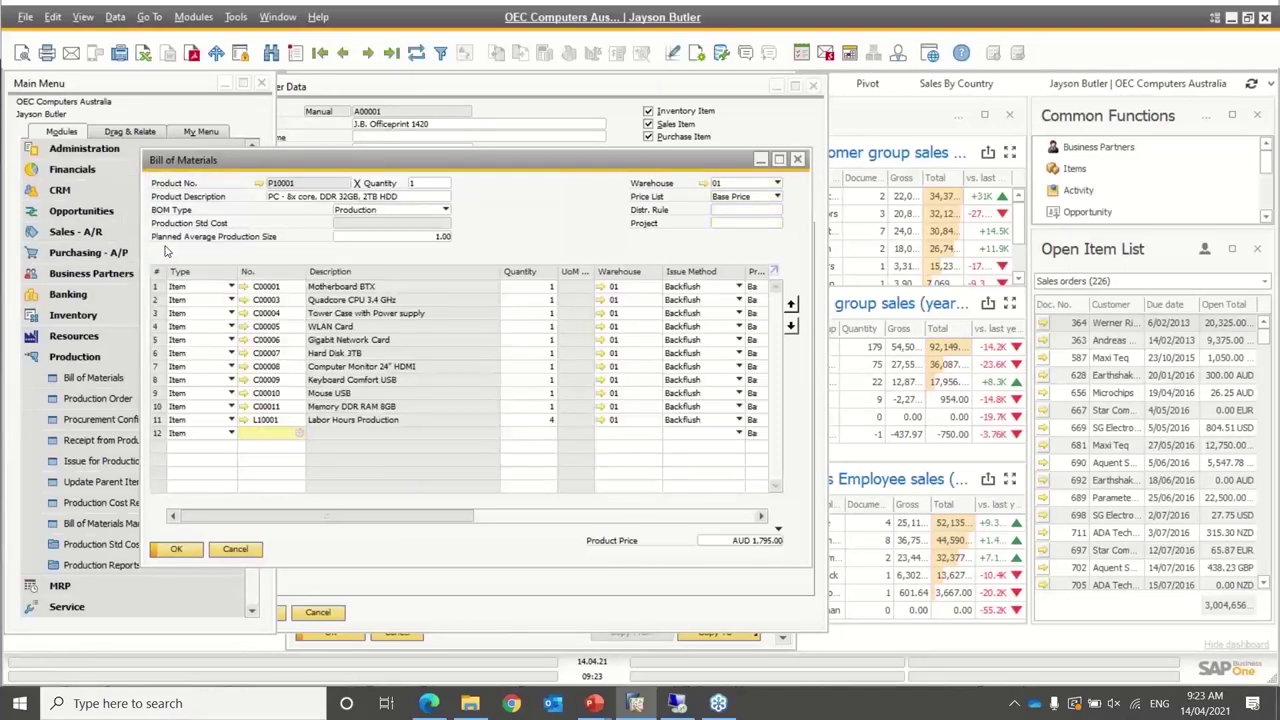
Open the Motherboard BTX component C00001, disable its Sales Item and Purchase Item settings, and update the item
click(243, 287)
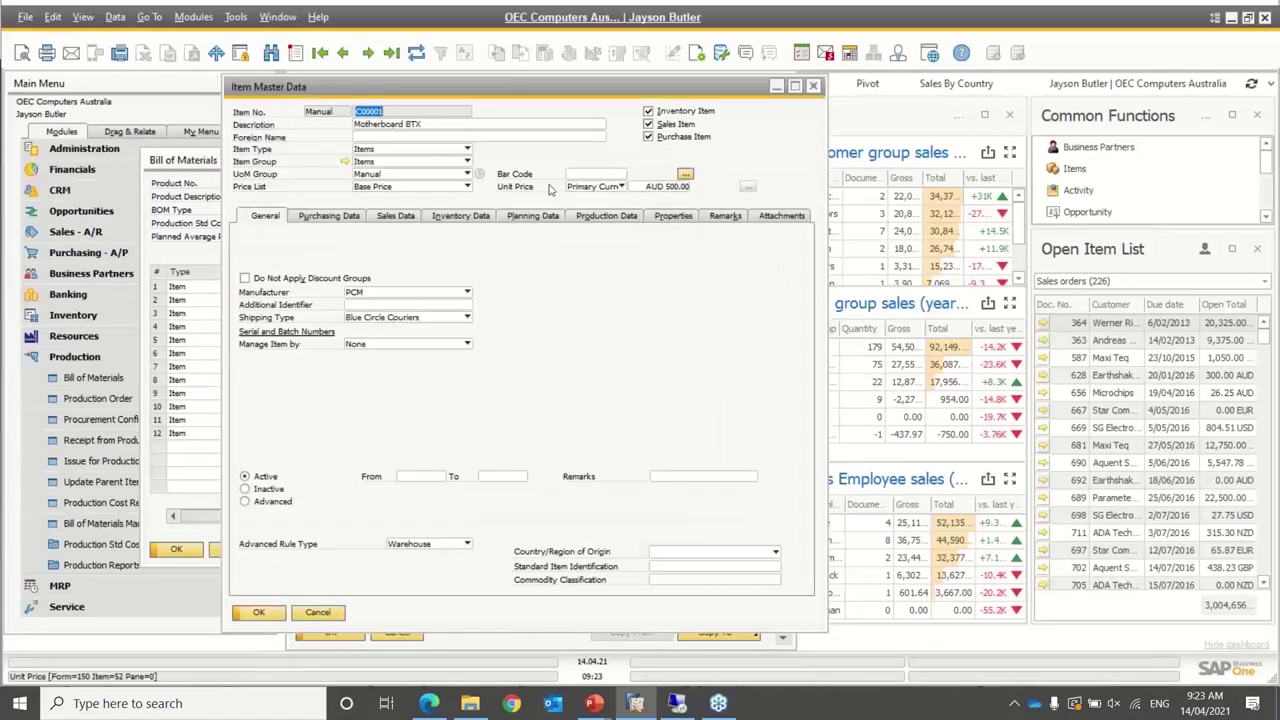
click(648, 124)
click(648, 137)
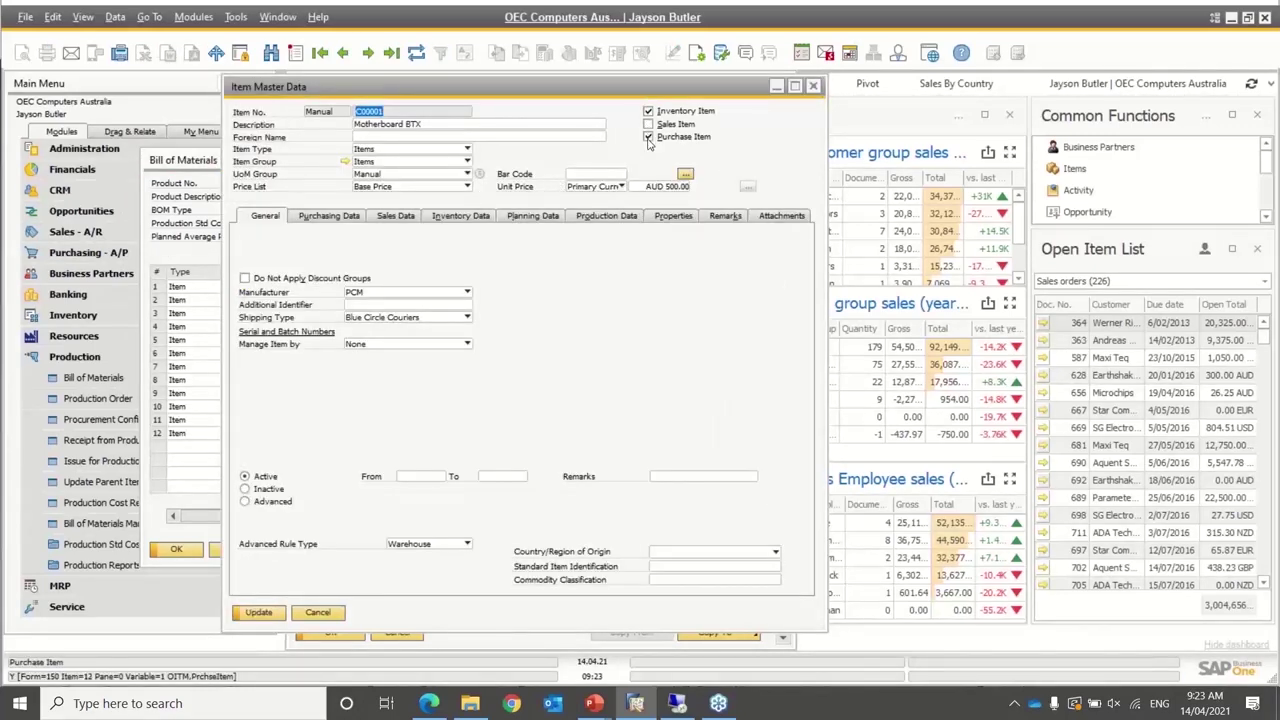
click(249, 617)
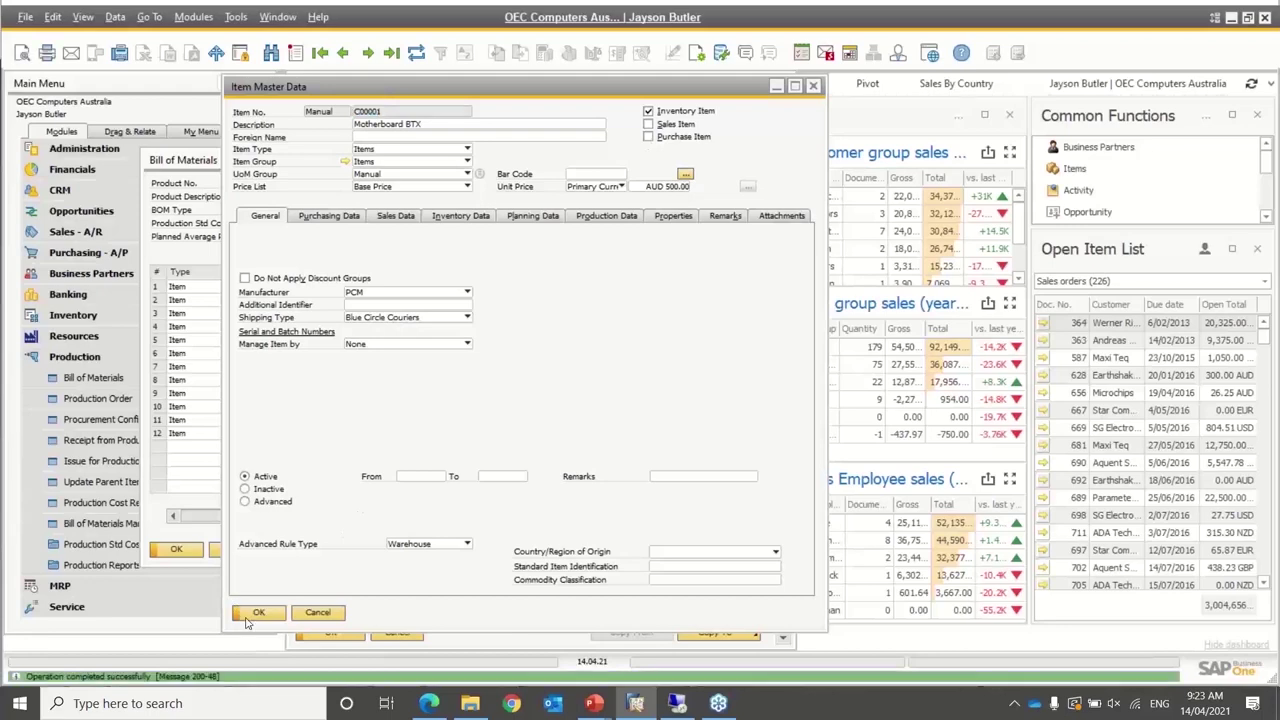
Re-enable both the Sales Item and Purchase Item settings for Motherboard BTX and update the item
click(648, 124)
click(648, 137)
click(252, 614)
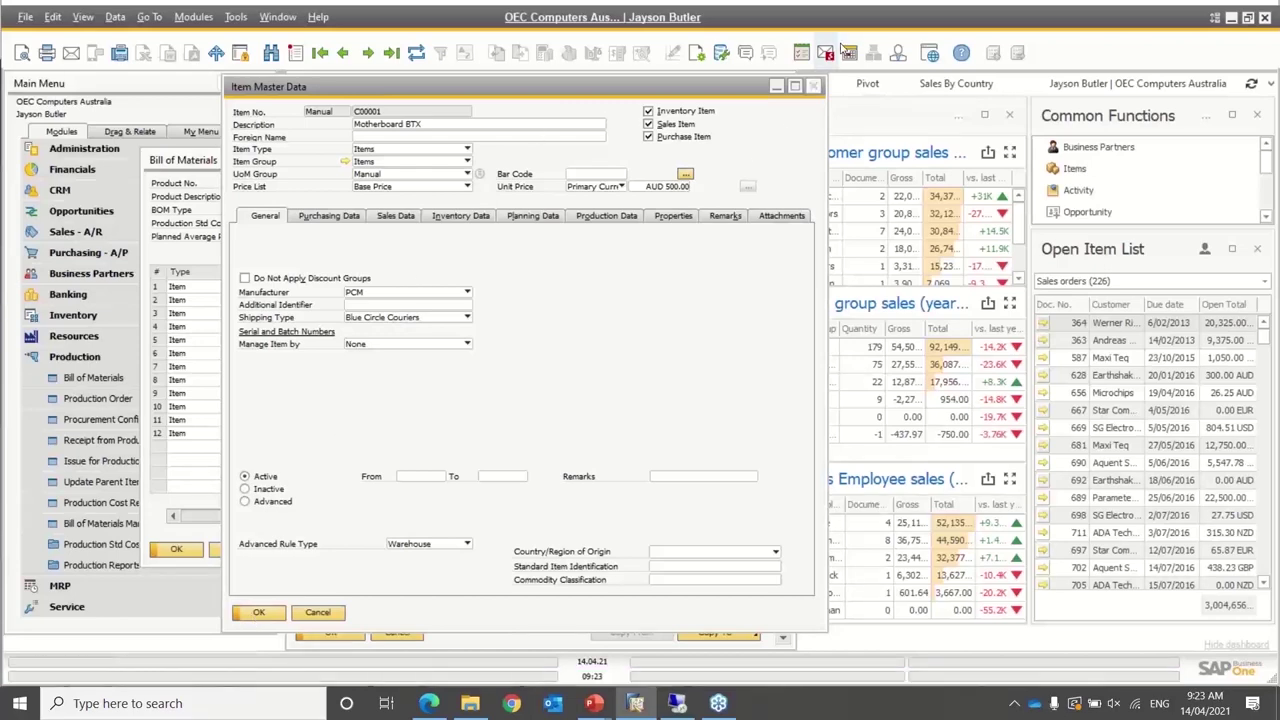
Close the Motherboard BTX item, the bill of materials, the A00001 item and the sales order
click(814, 88)
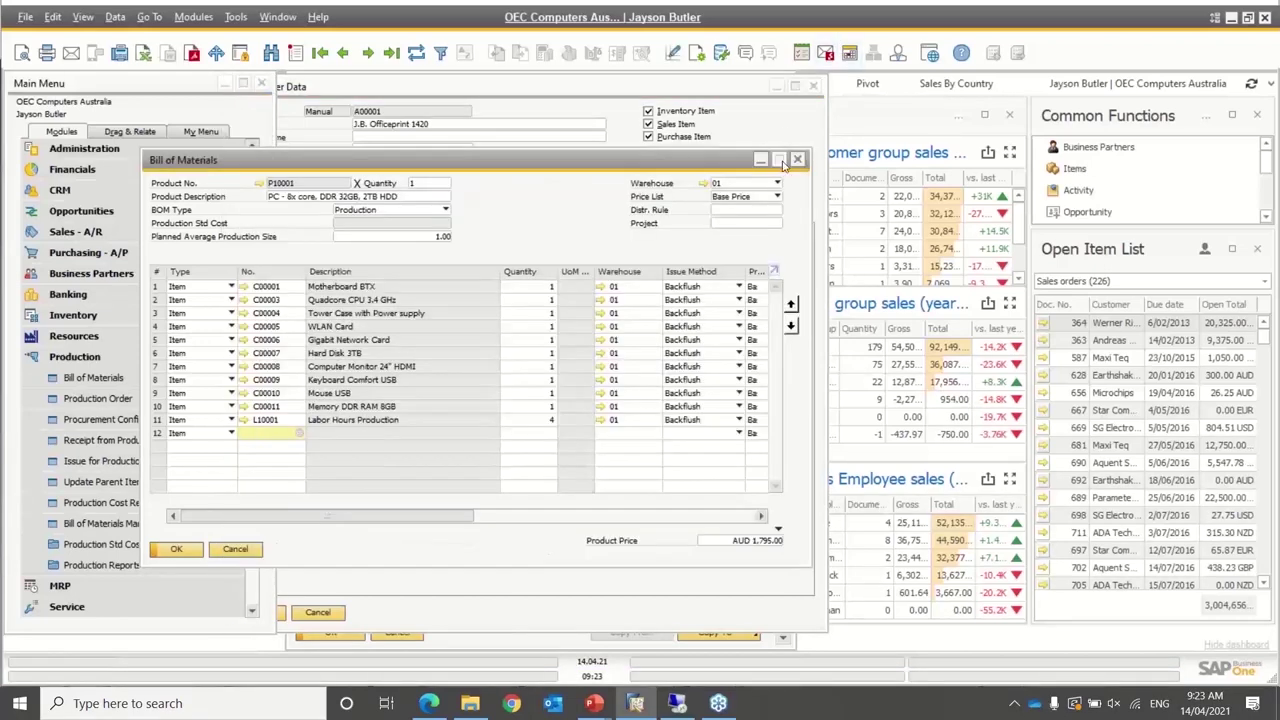
click(797, 161)
click(813, 86)
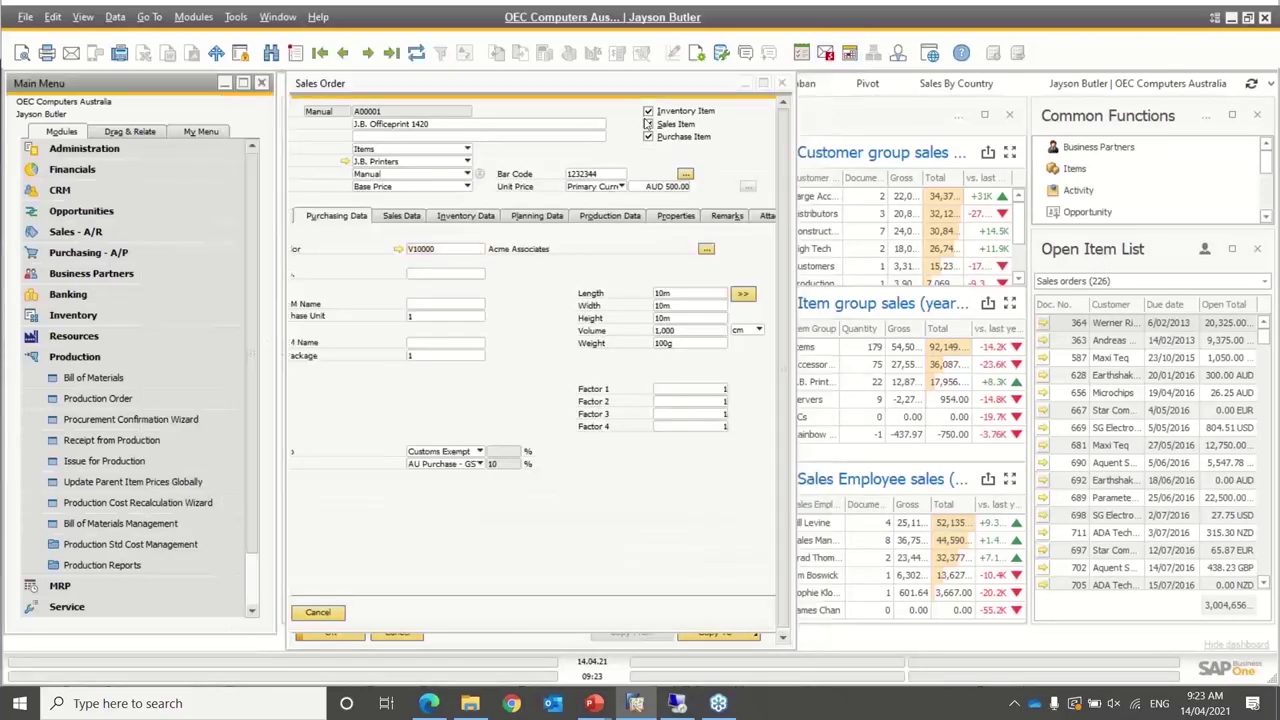
click(782, 83)
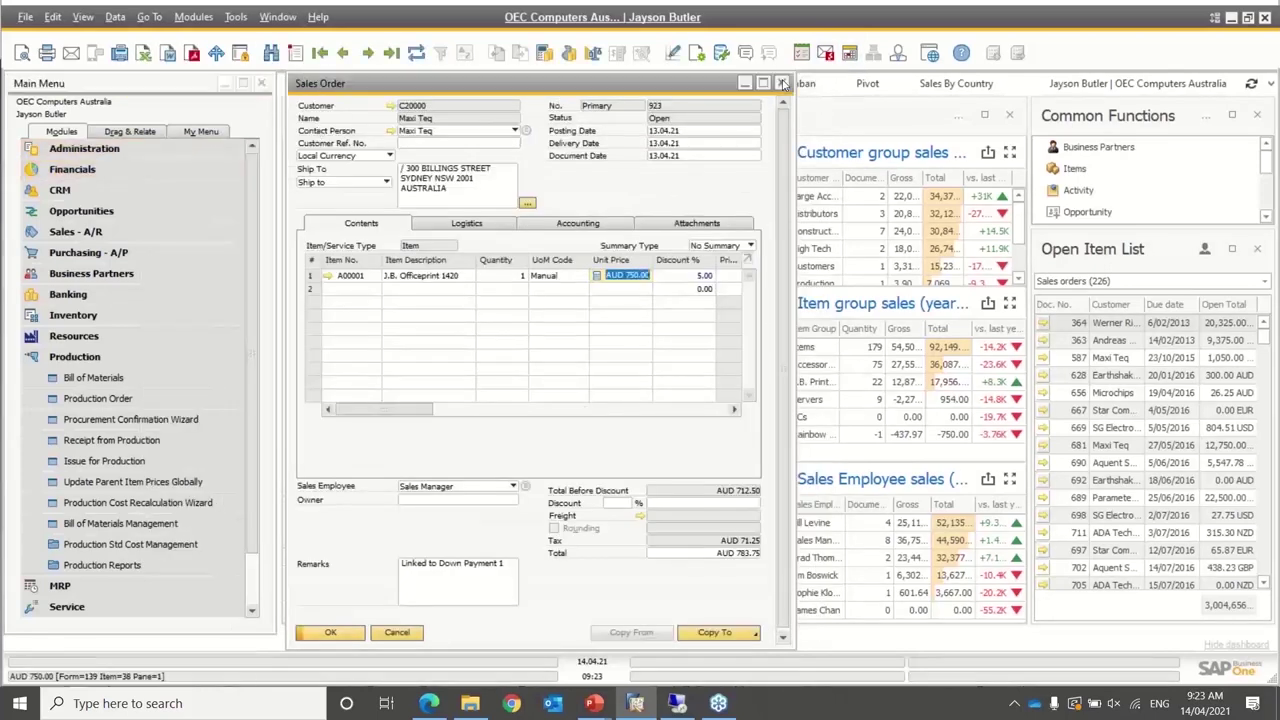
Open the per-document settings under System Initialization and display those for A/P Invoice
click(62, 152)
click(80, 231)
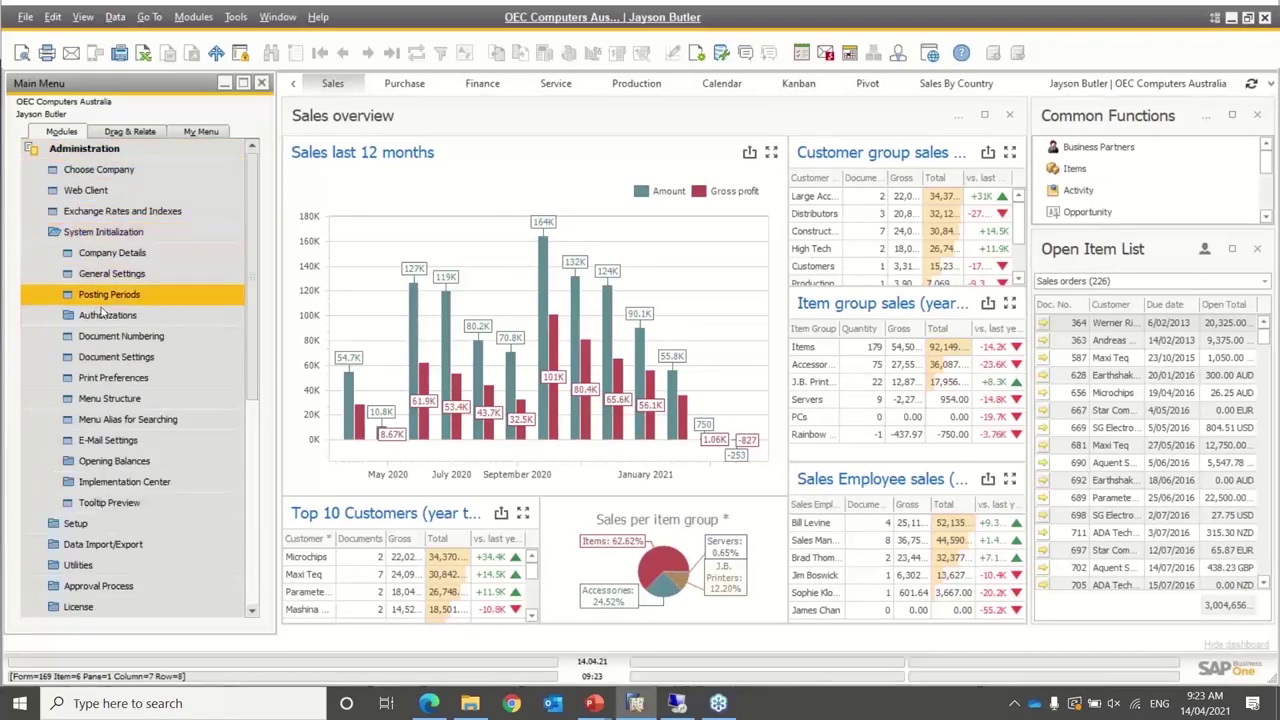
click(112, 357)
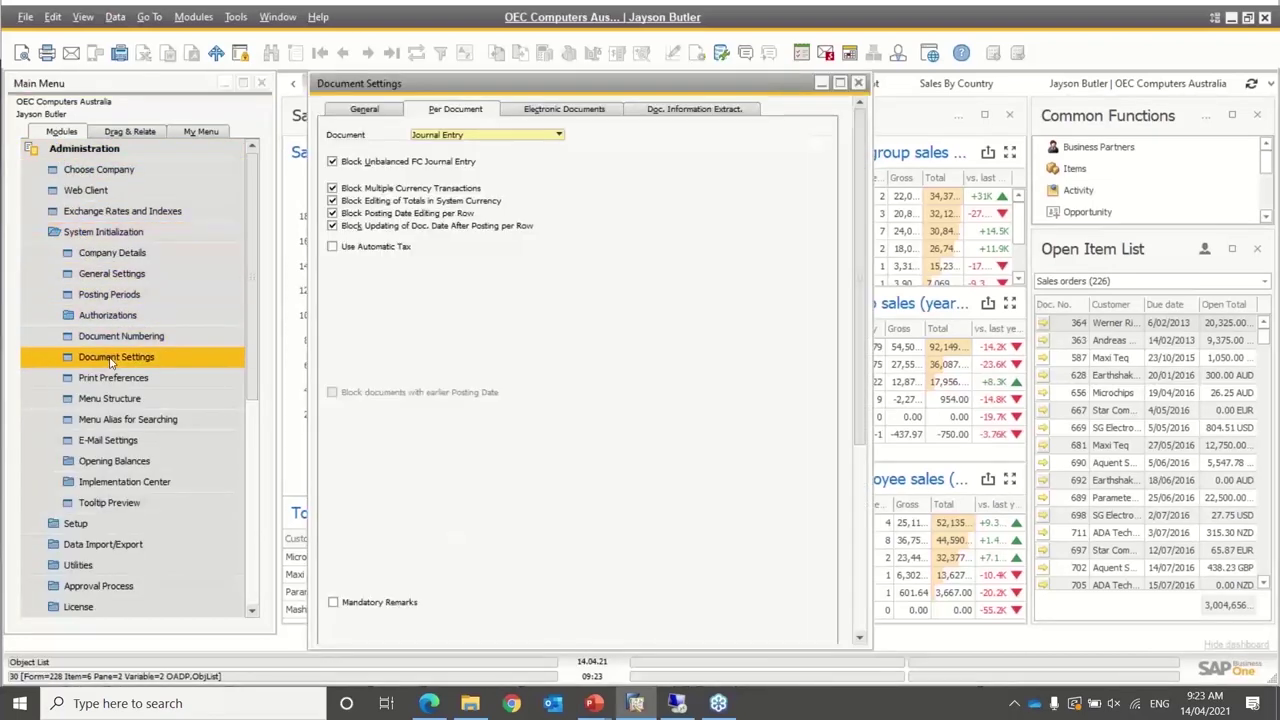
click(545, 139)
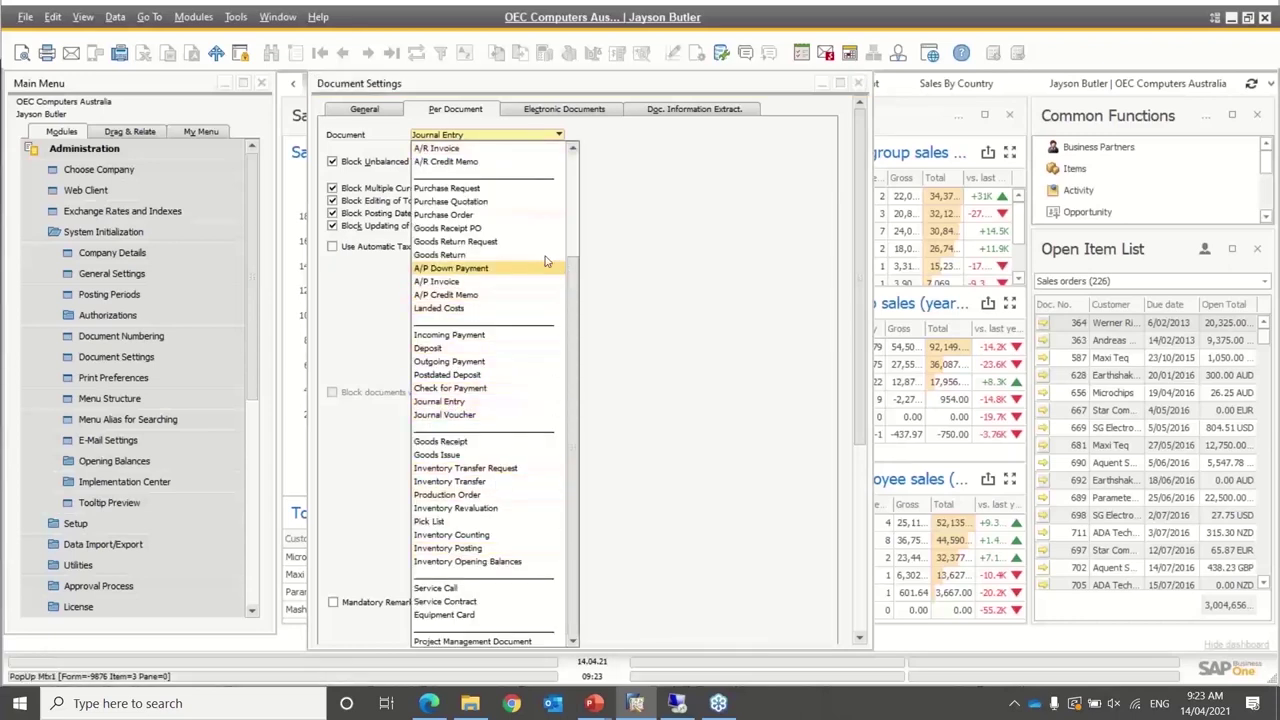
click(464, 283)
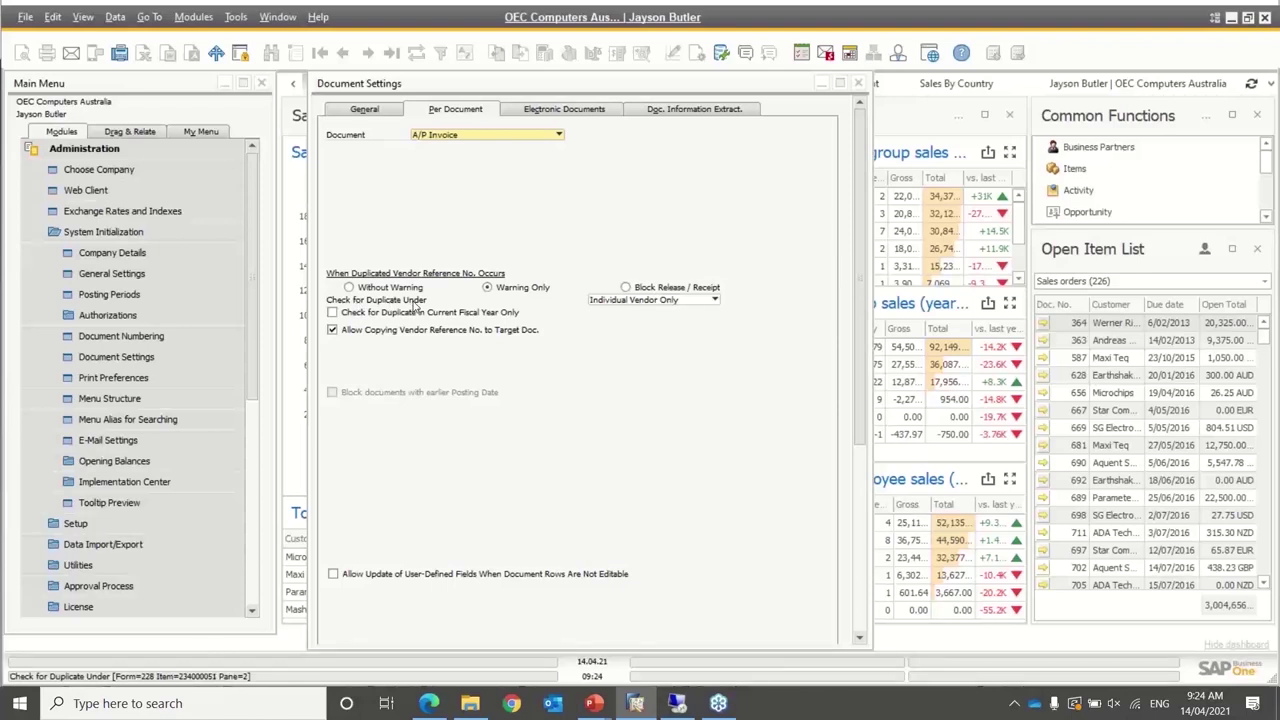
Examine the Check for Duplicate Under options for duplicated vendor reference numbers, keeping Individual Vendor Only
click(626, 300)
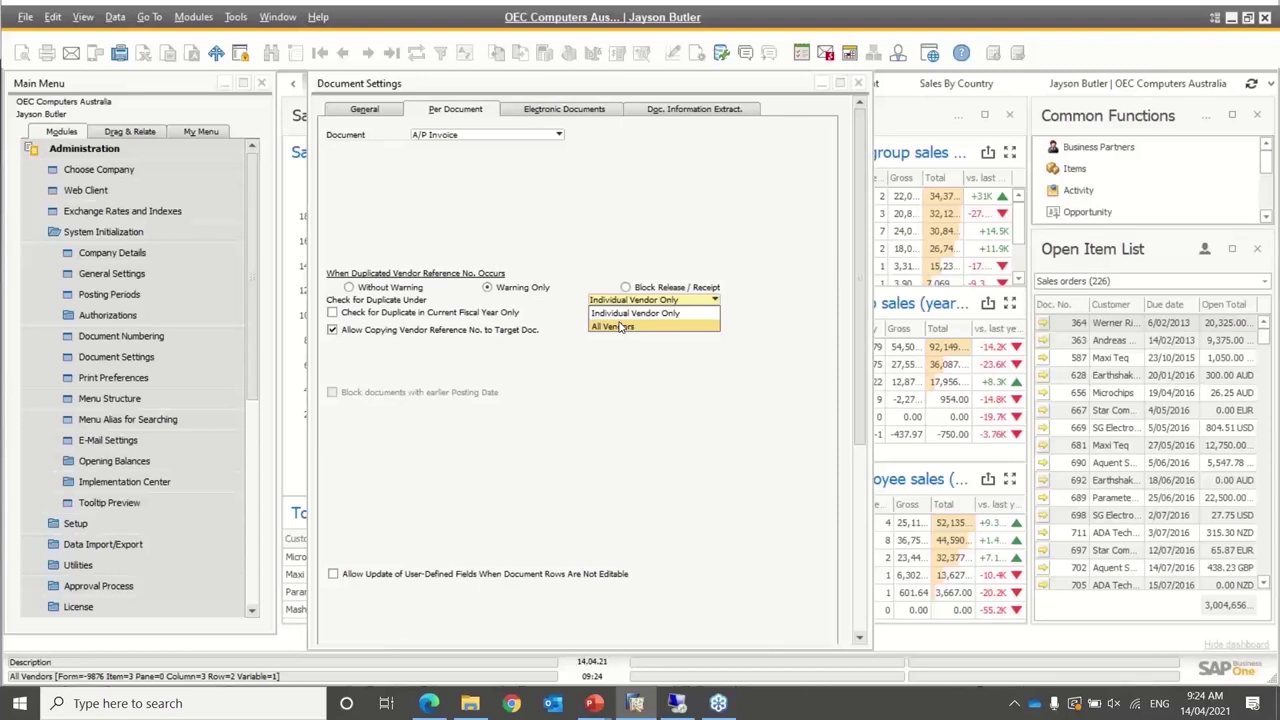
click(635, 313)
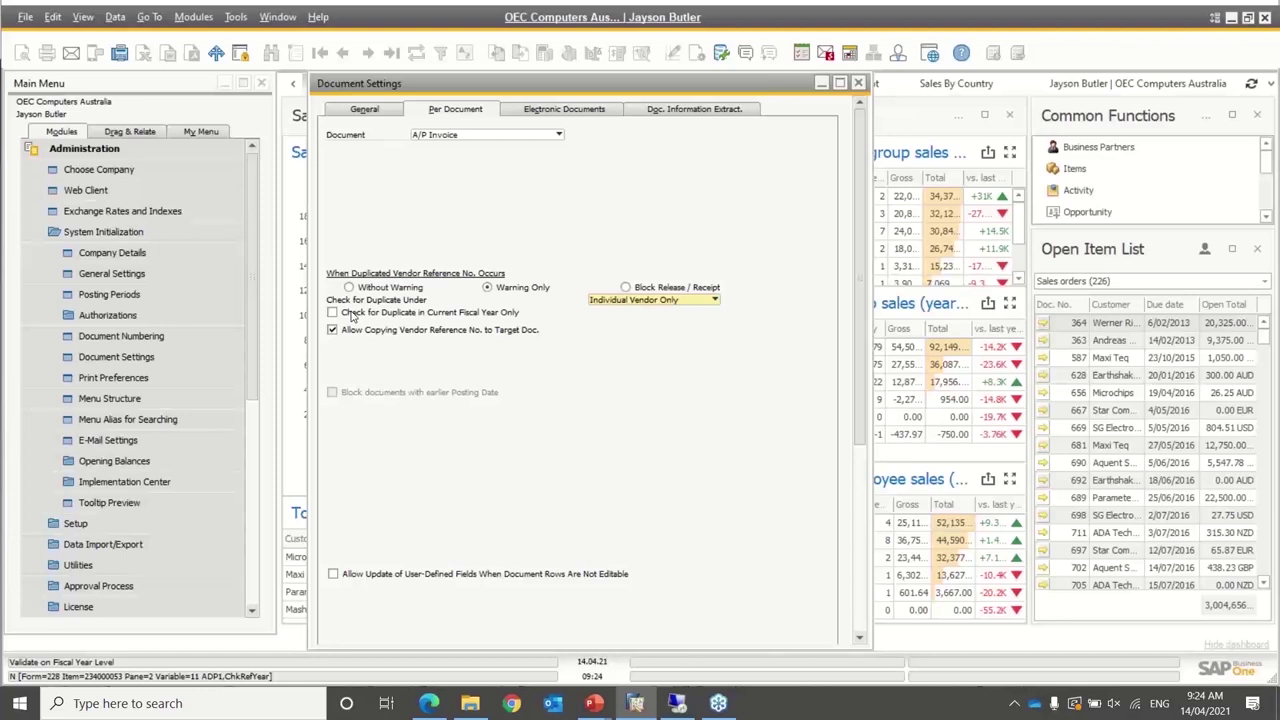
click(659, 305)
click(660, 310)
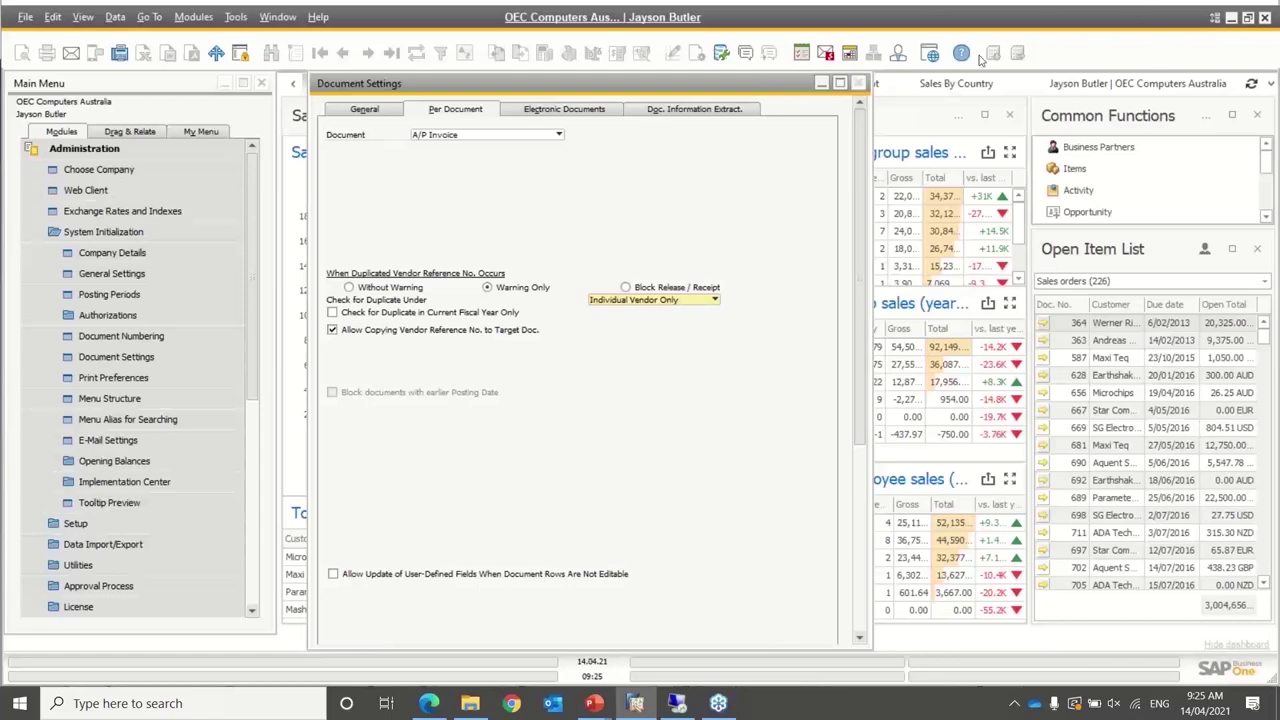
Close the document settings and bring up the most recent sales order in Sales - A/R
click(63, 148)
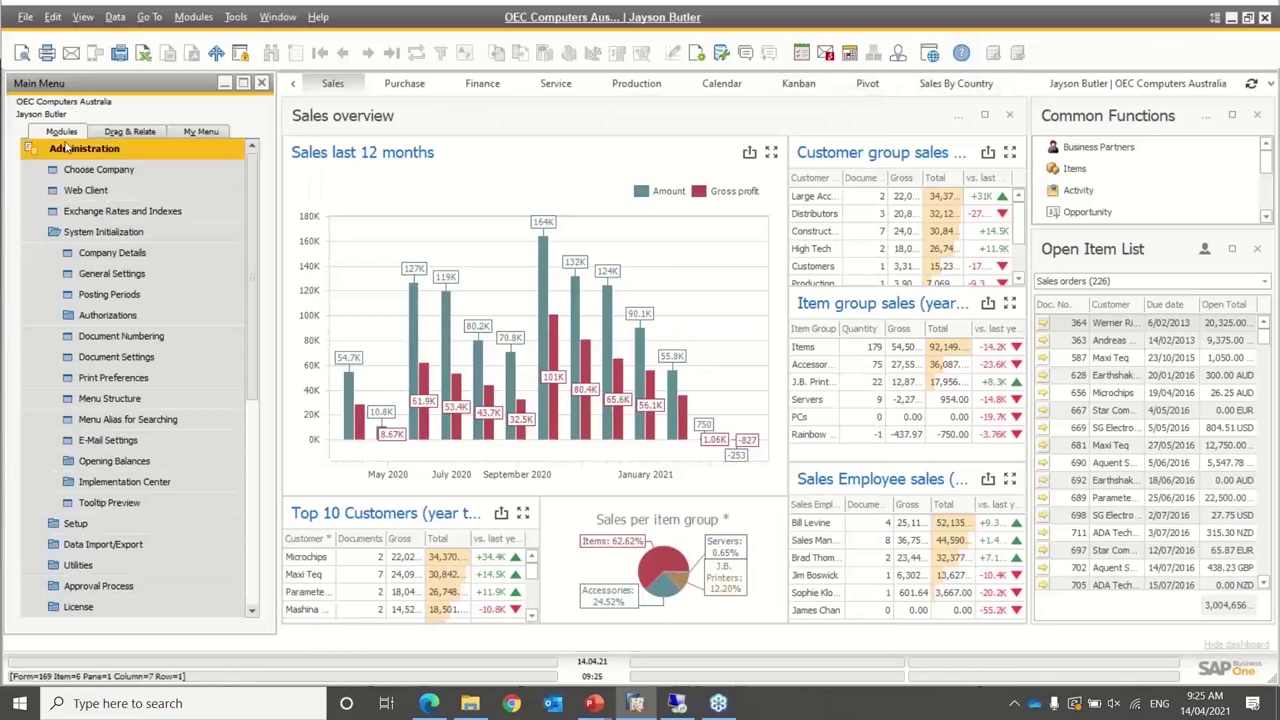
click(66, 148)
click(75, 231)
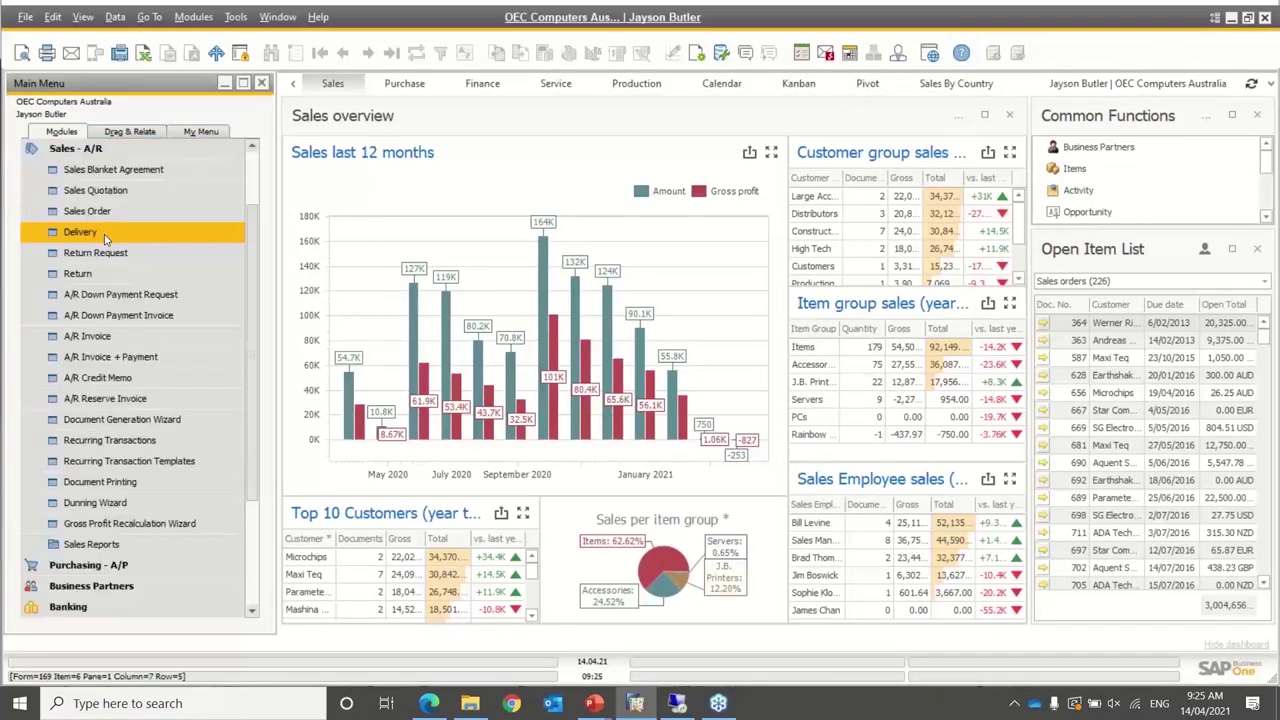
click(139, 213)
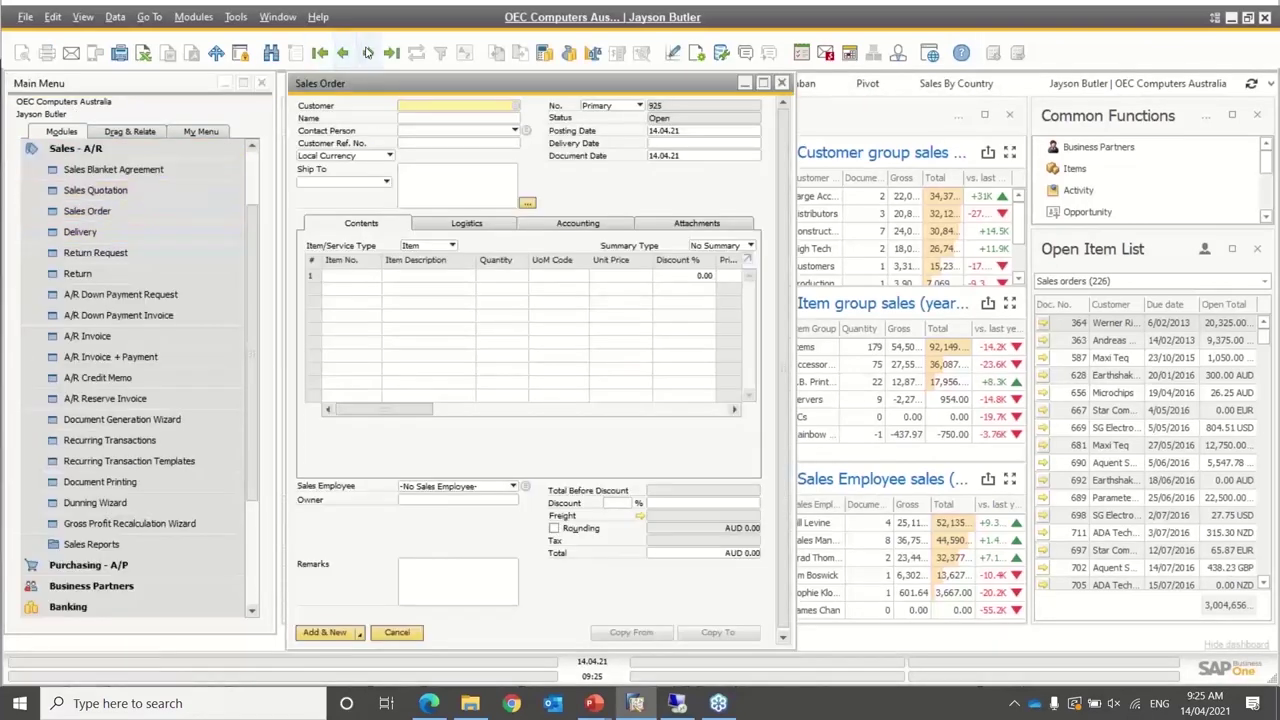
click(390, 54)
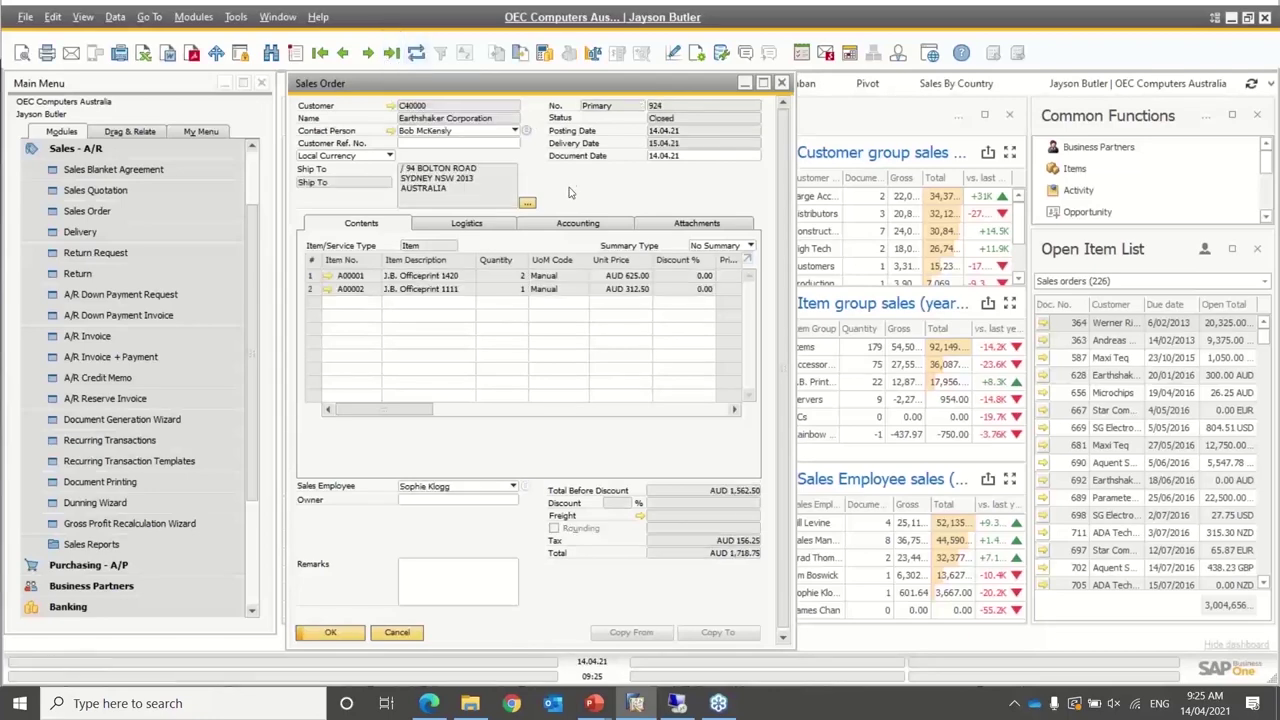
Duplicate the Earthshaker Corporation sales order and create a reference between the original and duplicate documents
right_click(570, 193)
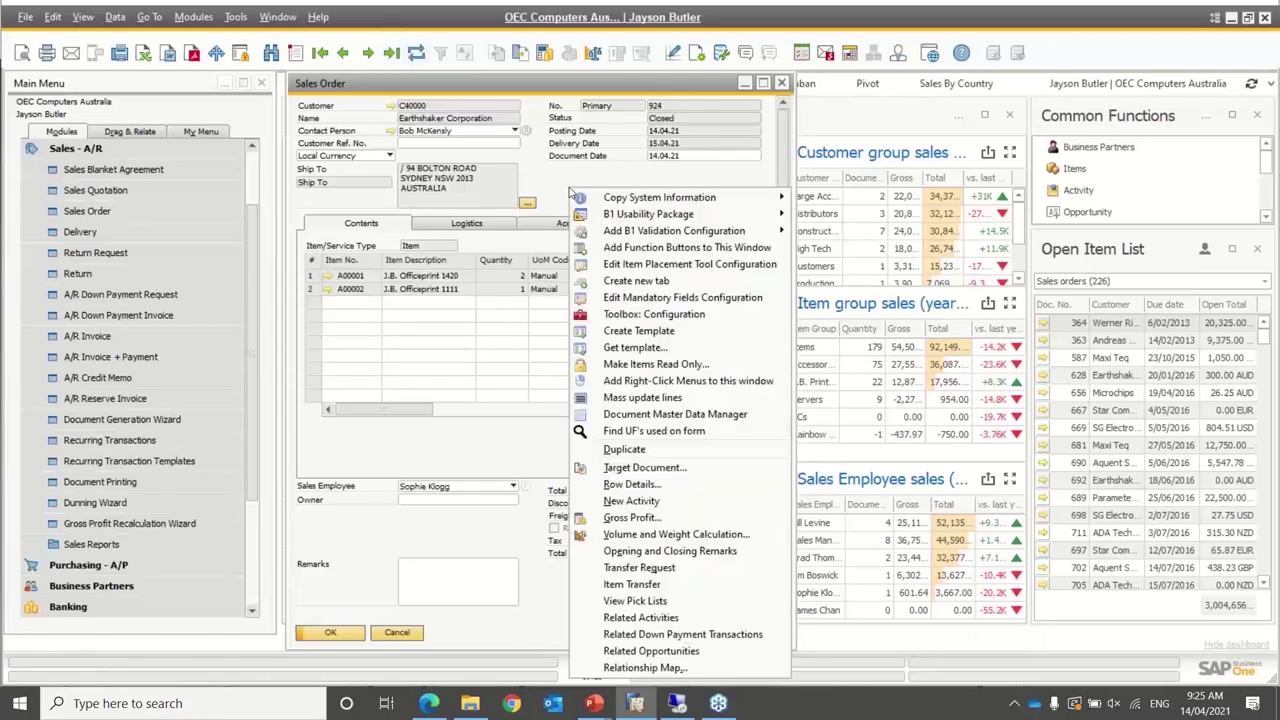
click(625, 450)
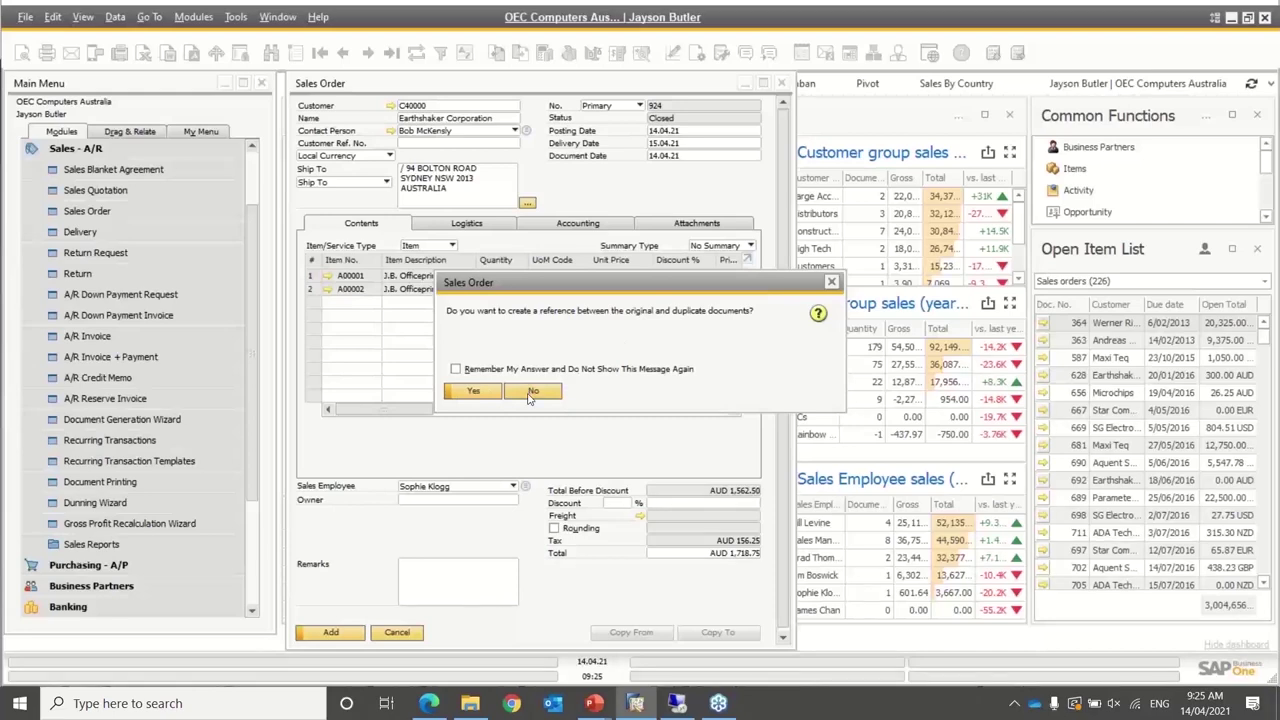
click(474, 392)
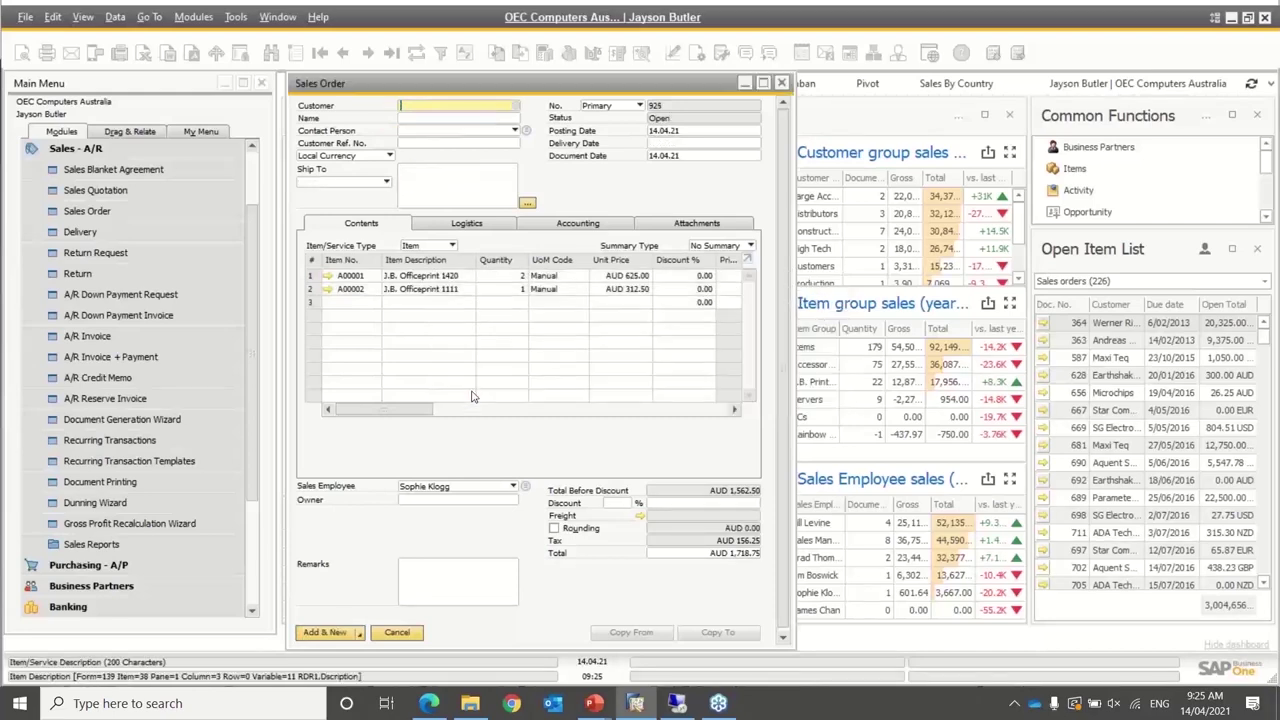
Assign Maxi Teq as the duplicate order's customer and update the document rows according to its data
key(Tab)
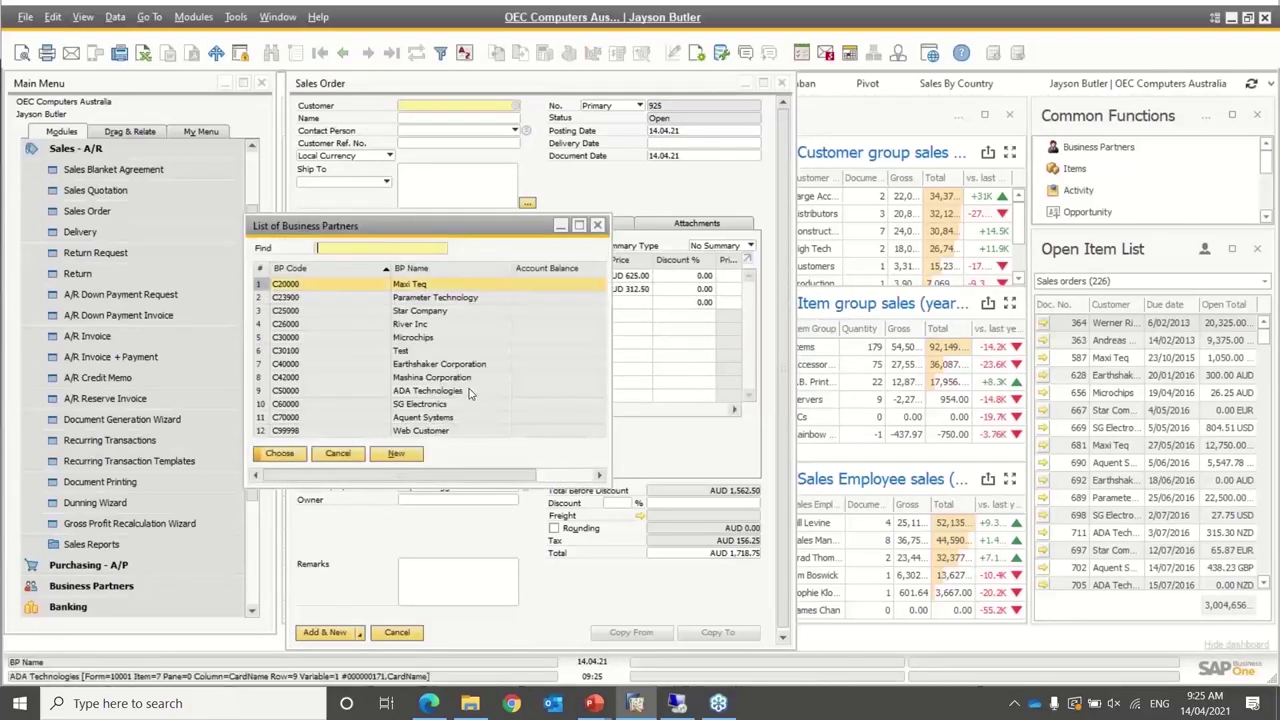
double_click(401, 289)
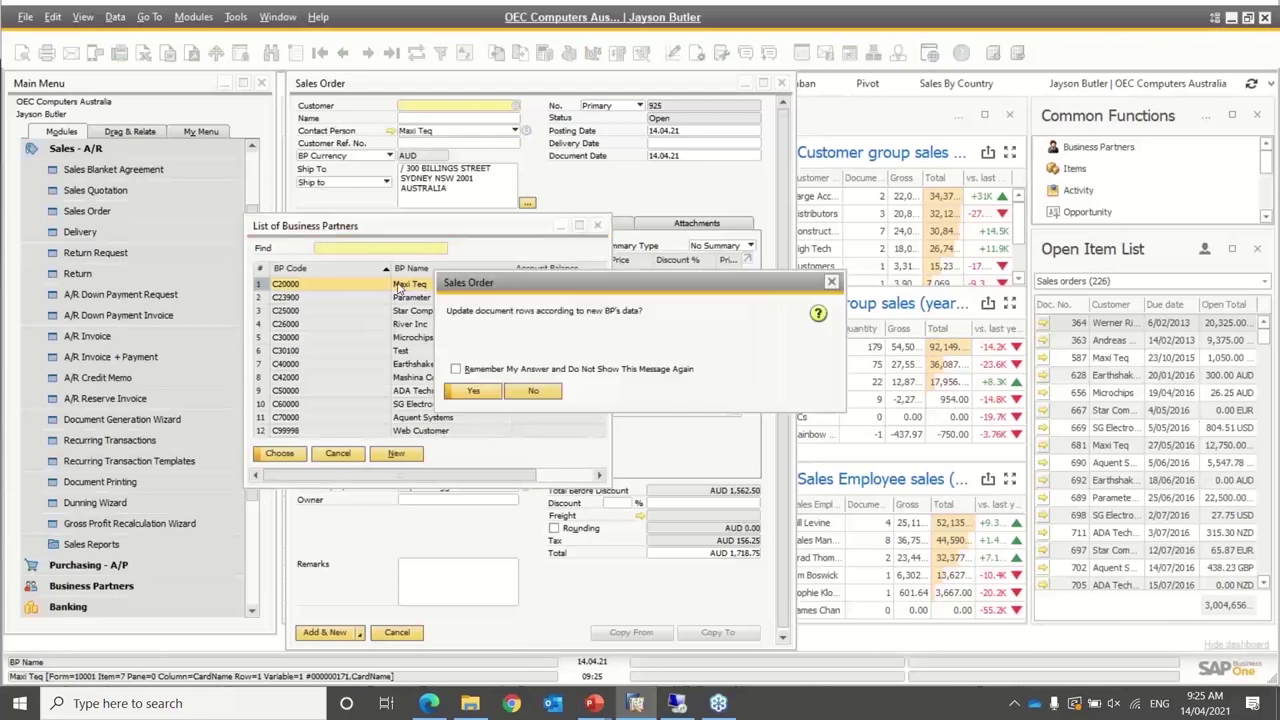
click(474, 391)
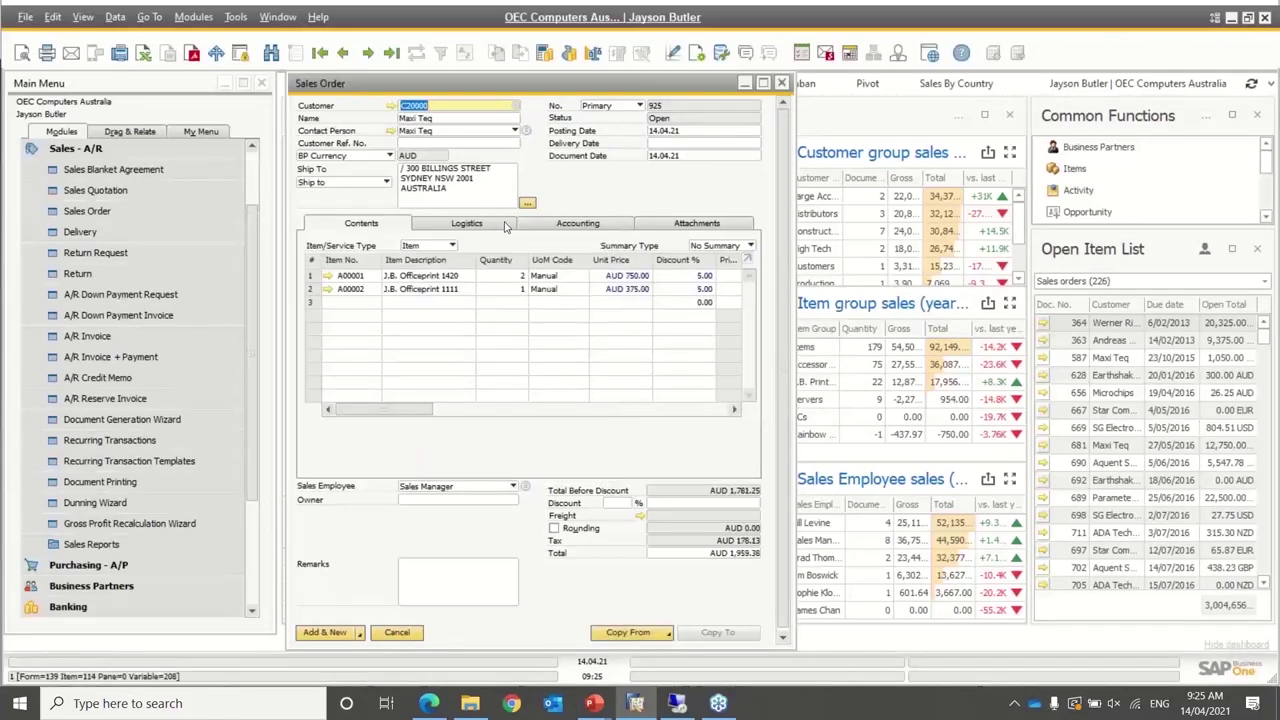
Open the duplicate order's referenced documents from its accounting details and add a reference to the first purchase order
click(548, 227)
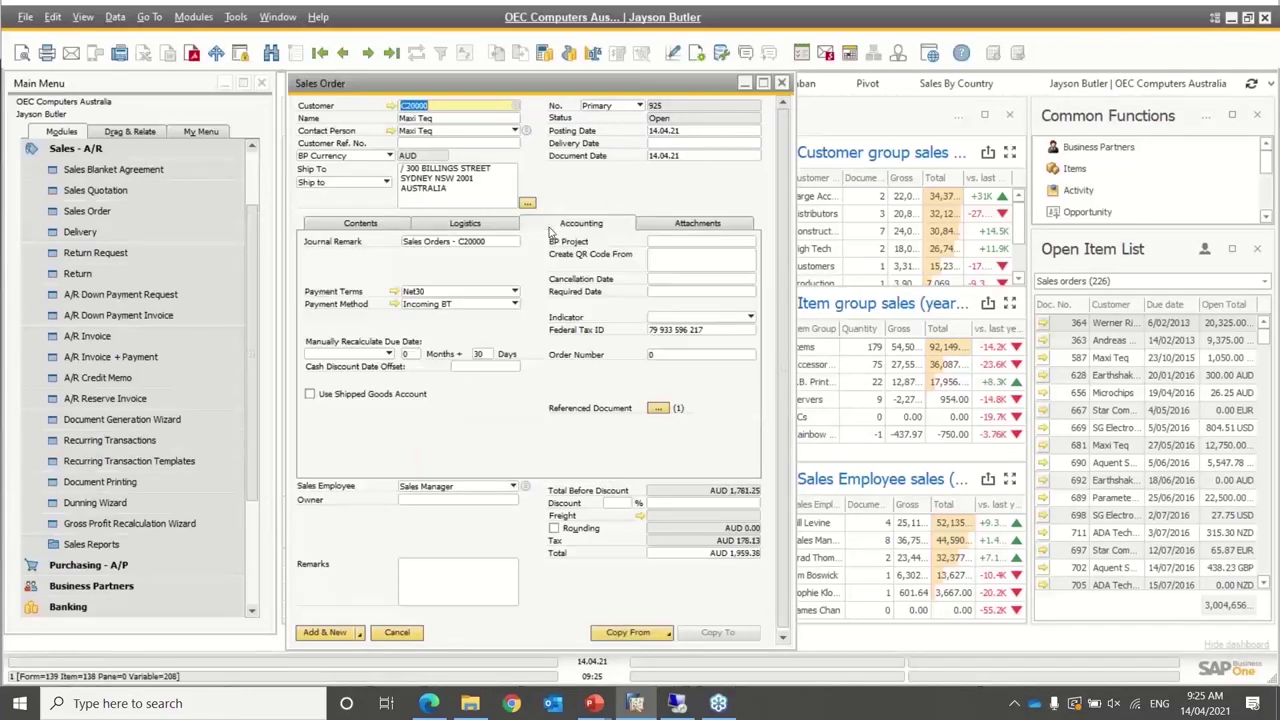
click(668, 418)
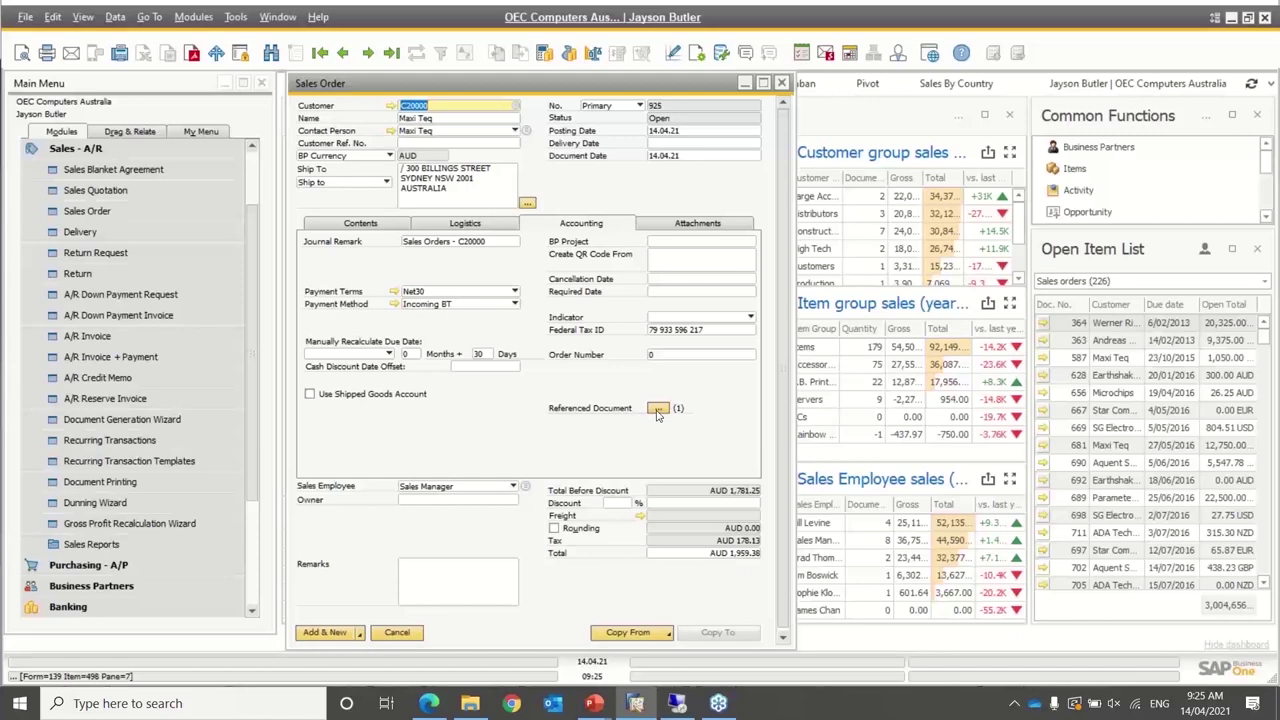
click(658, 410)
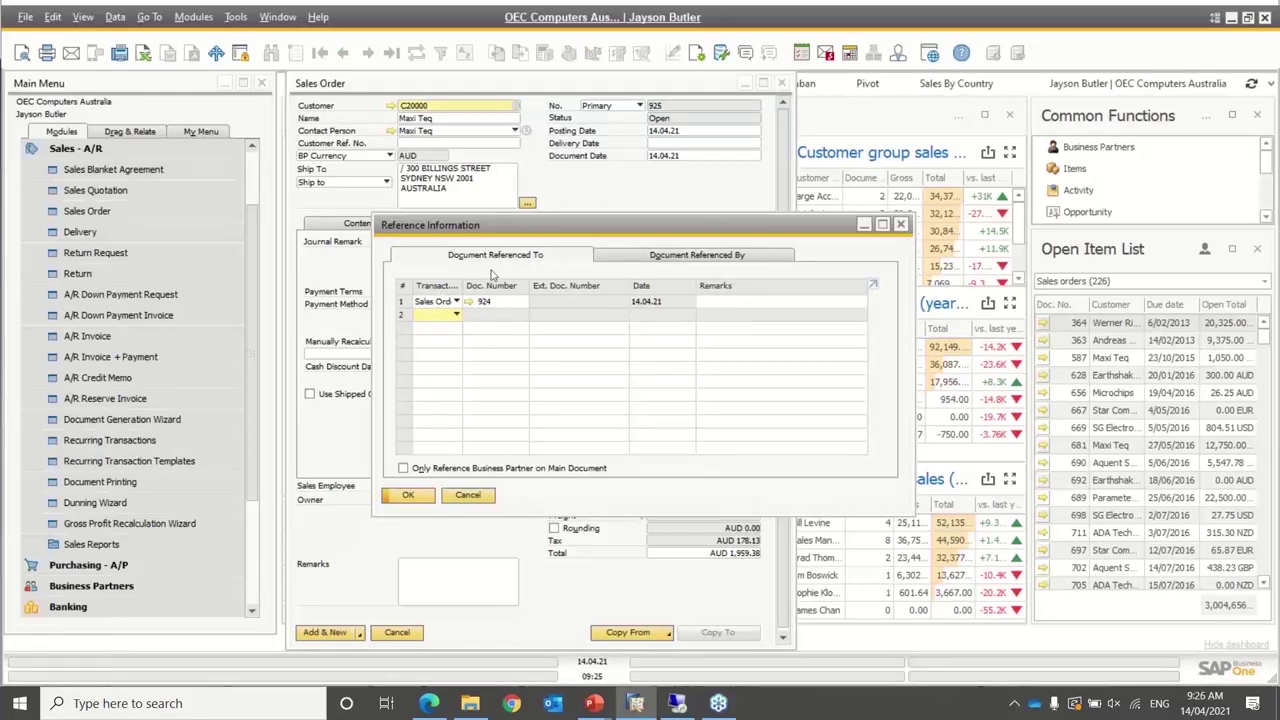
click(456, 314)
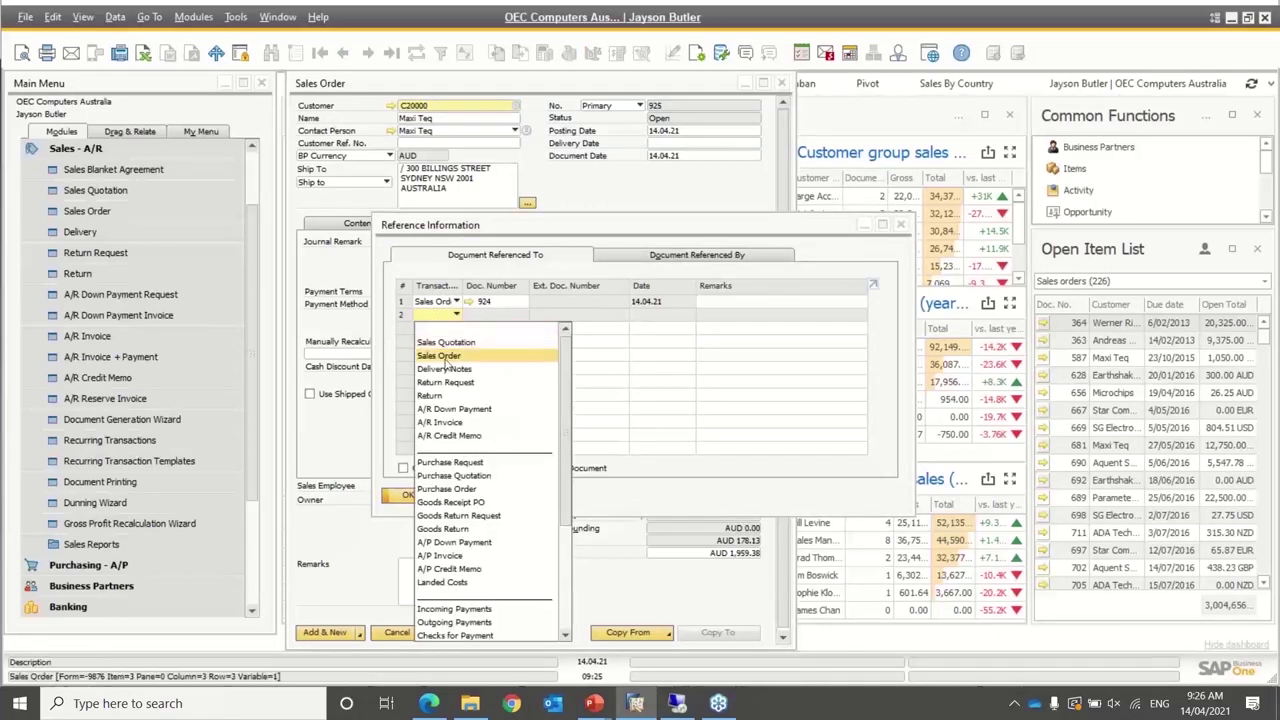
click(446, 488)
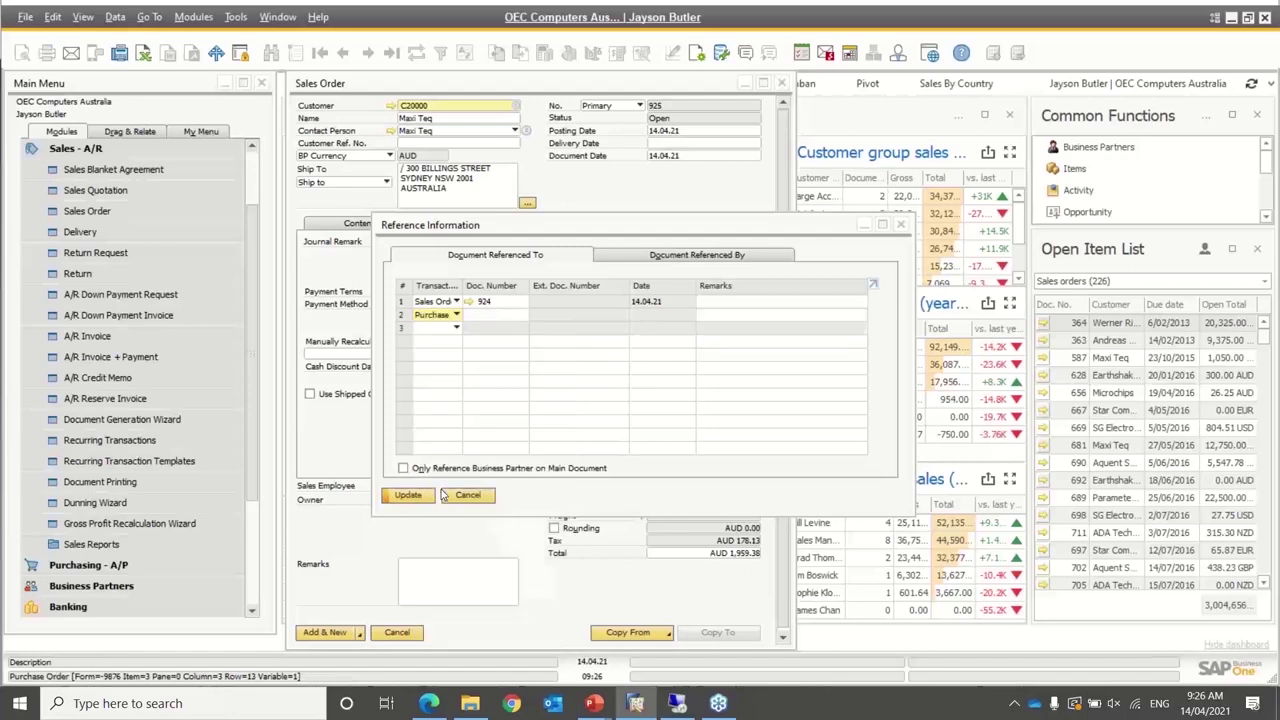
click(497, 314)
text(1)
key(Tab)
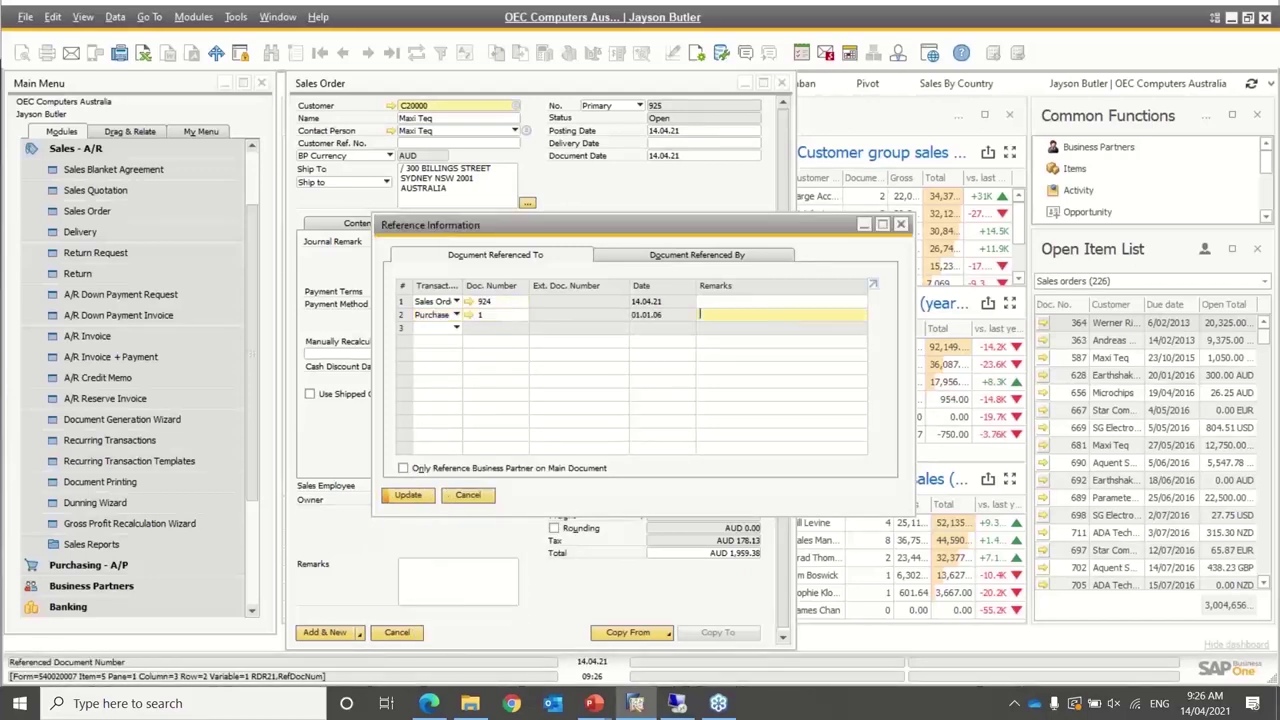
Add the Parameter Technology incoming payment dated 31.03.06 as another referenced document and update the reference information
click(455, 328)
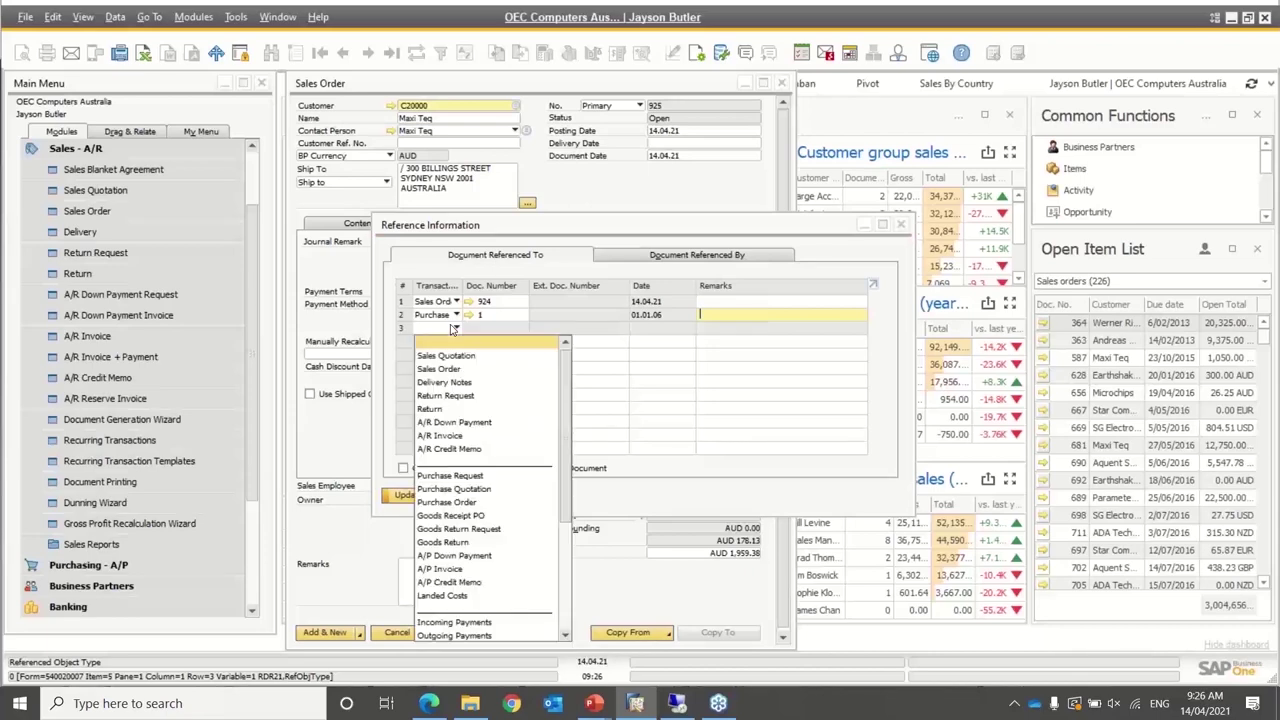
click(440, 624)
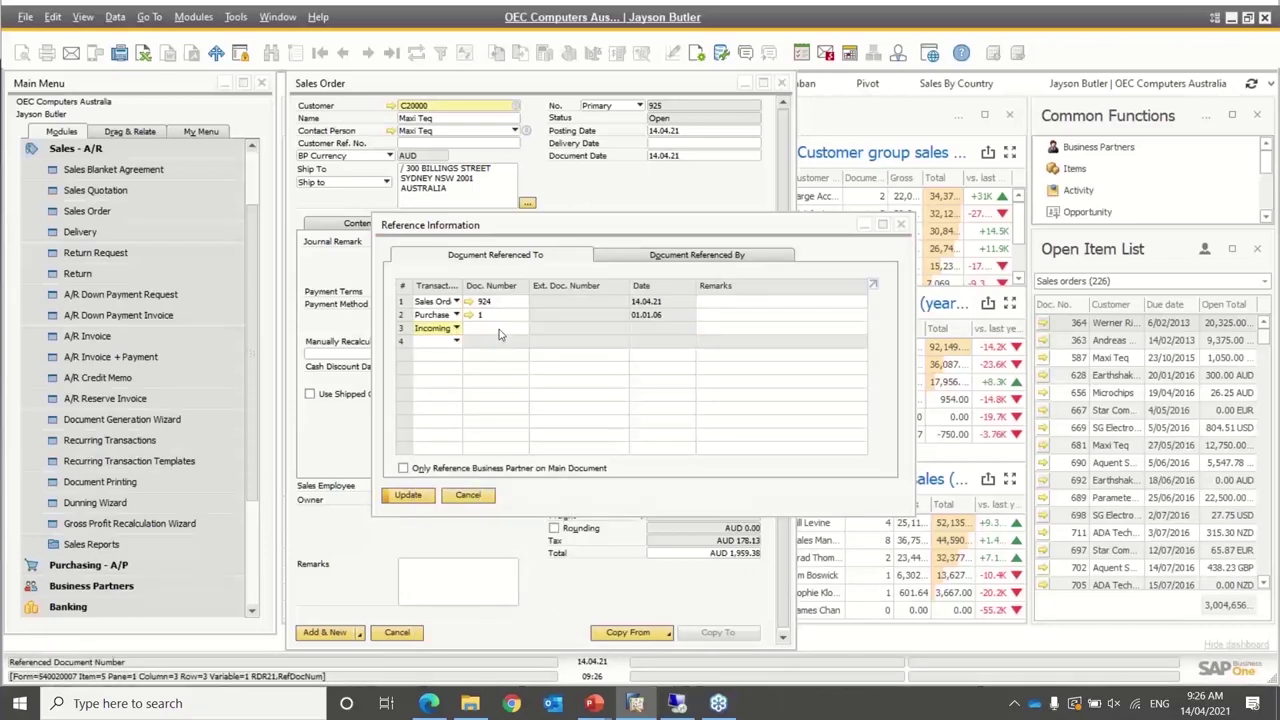
click(497, 328)
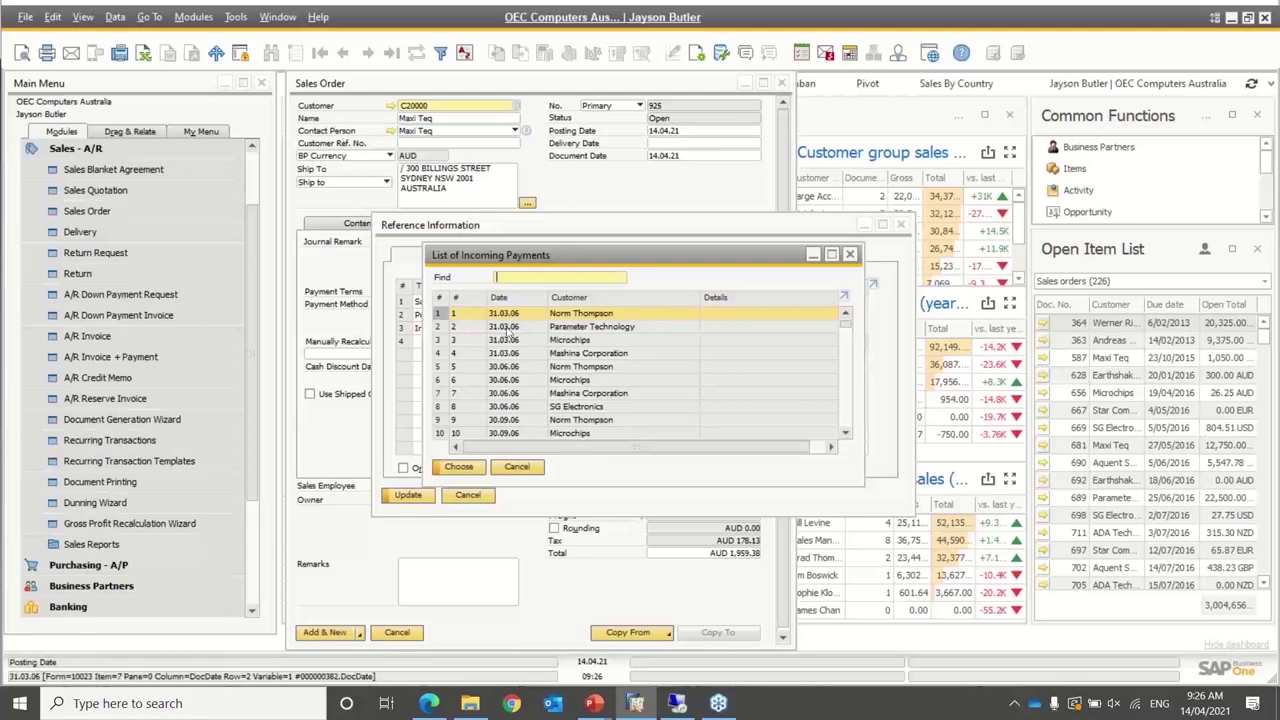
click(565, 327)
click(458, 467)
click(408, 495)
Set the sales order's delivery date to 14.04.21 and add the order
click(311, 632)
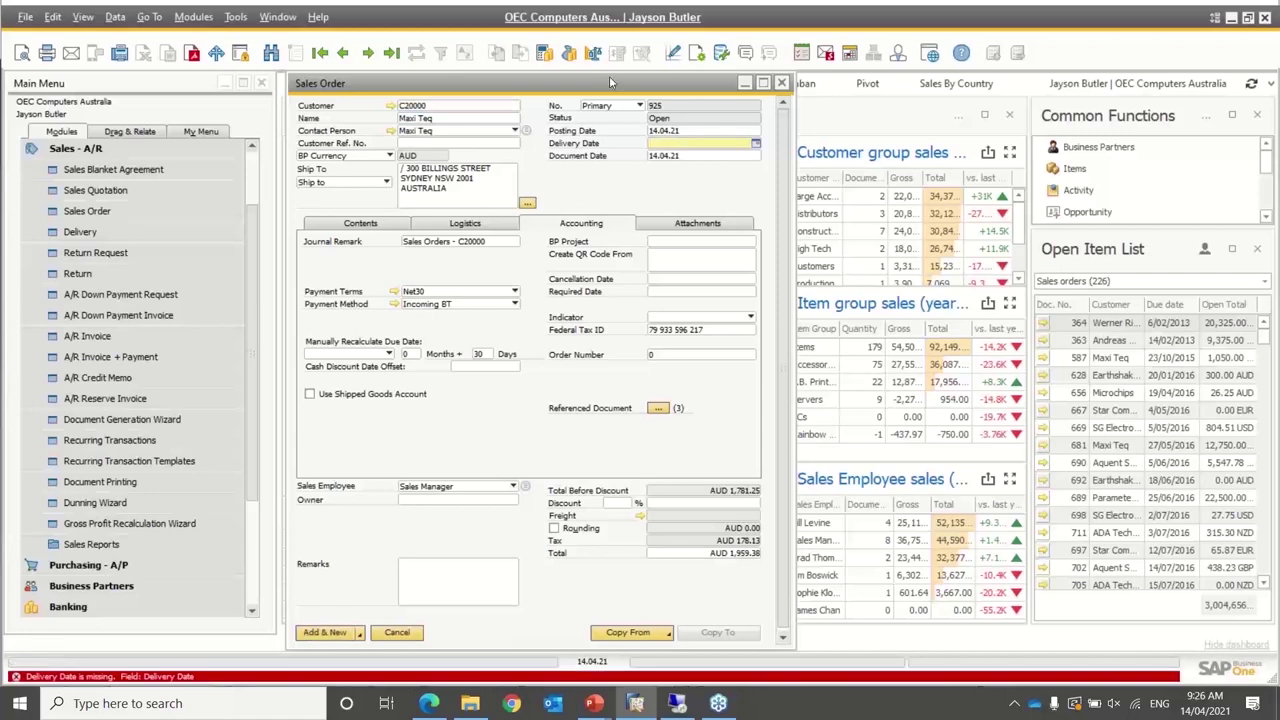
text(14)
key(Tab)
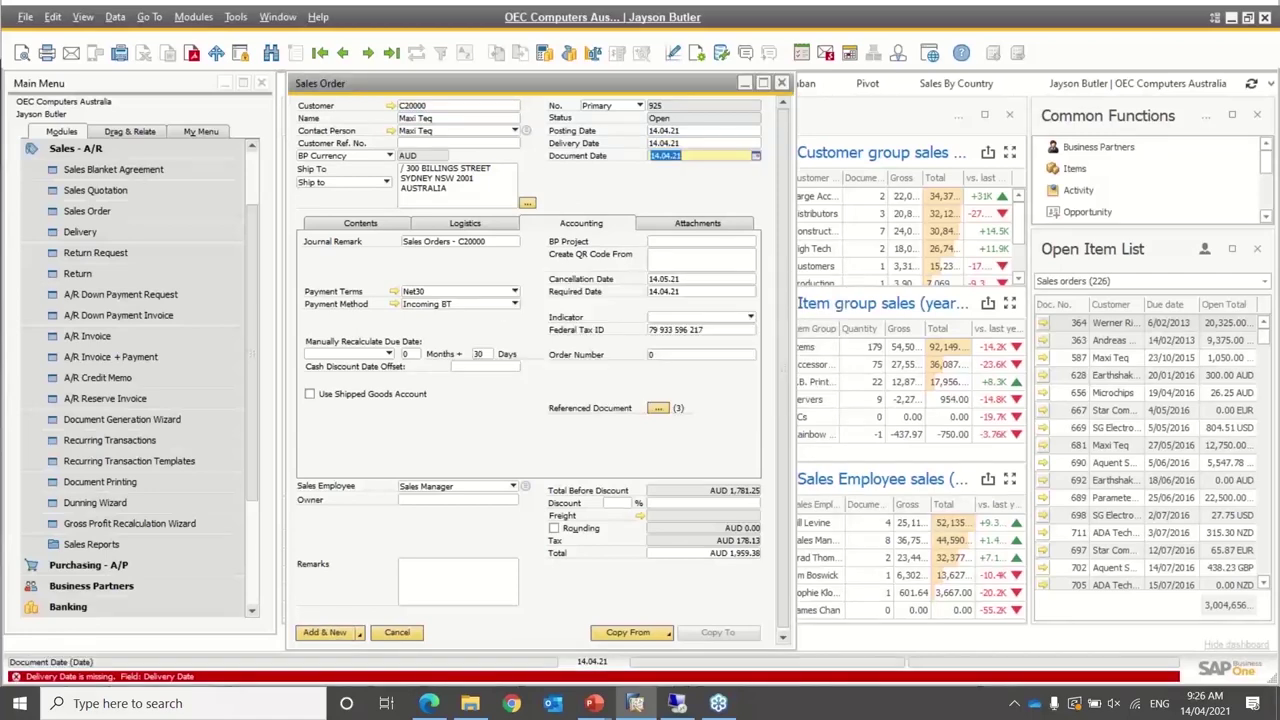
key(Return)
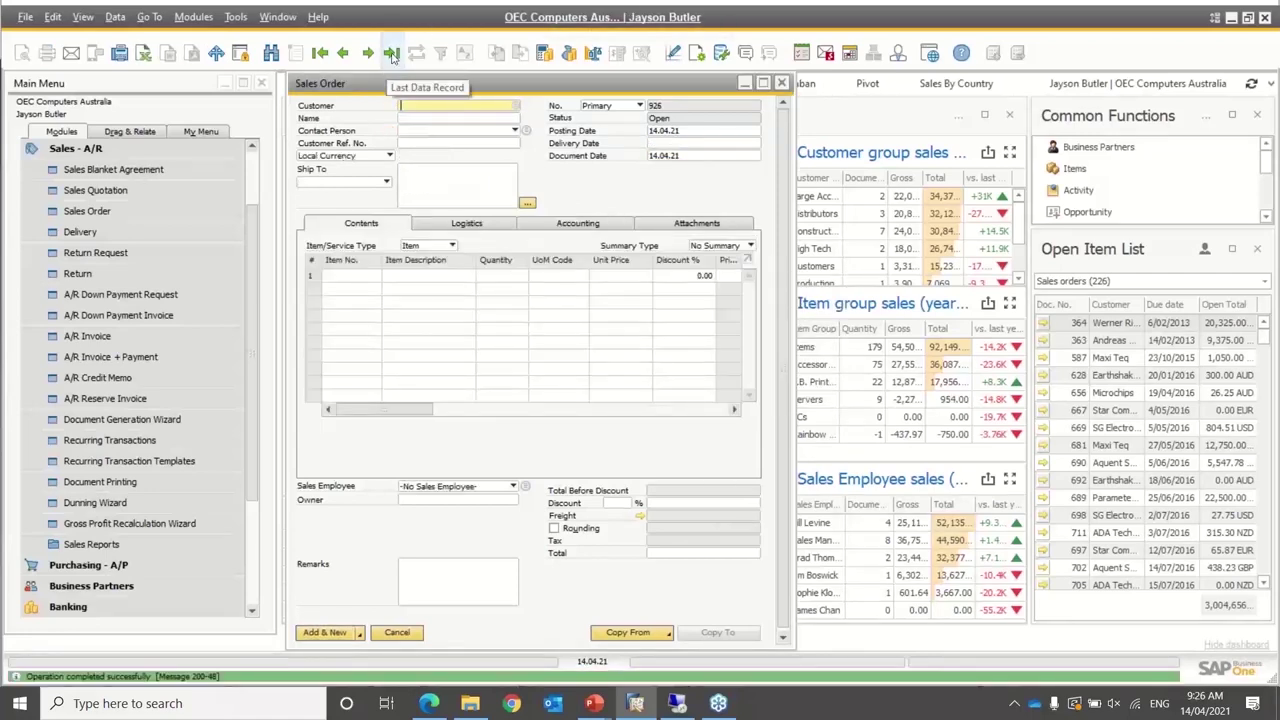
Show the last sales order's relationship map as Marketing Document: Referenced Documents, then close the map and the order
click(392, 57)
right_click(545, 182)
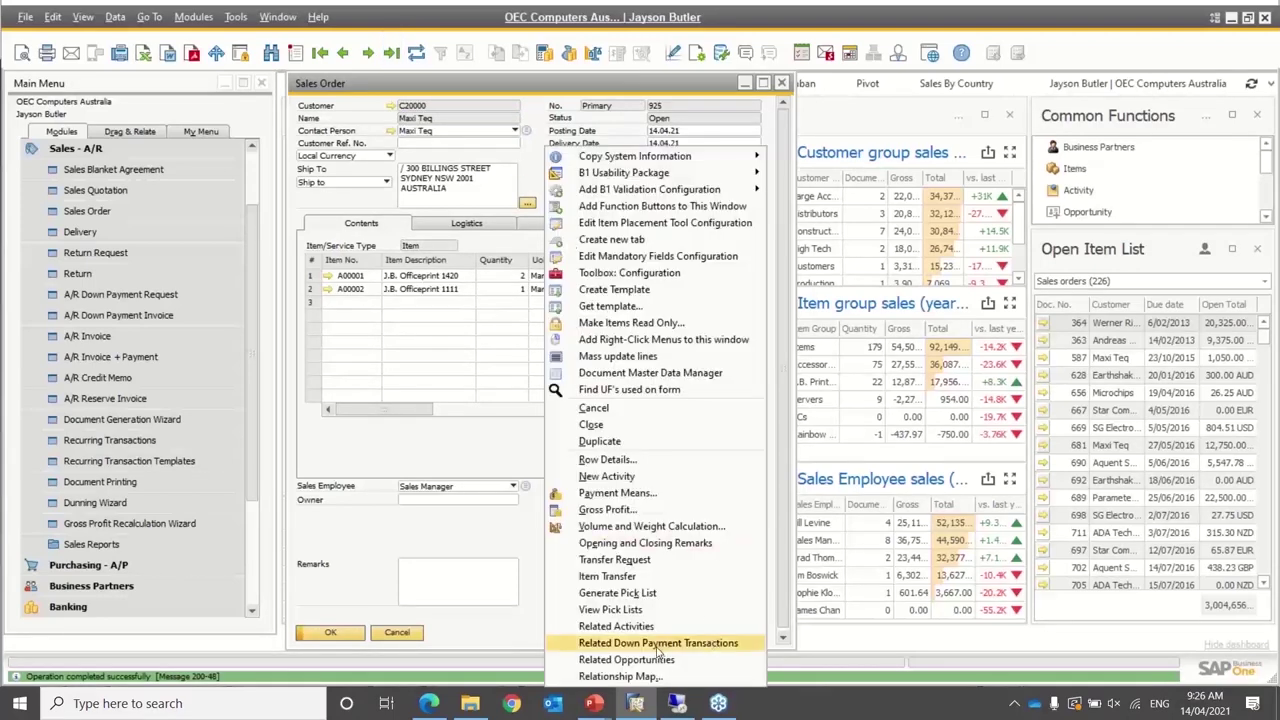
click(632, 676)
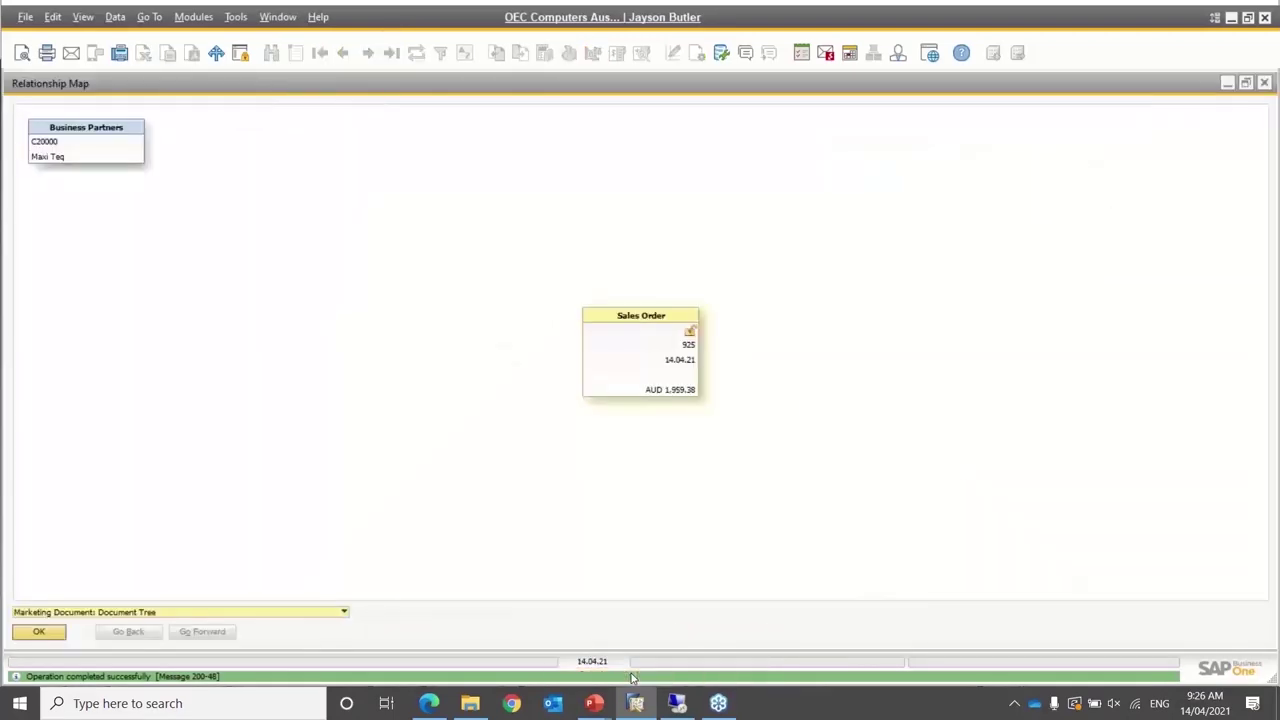
click(111, 614)
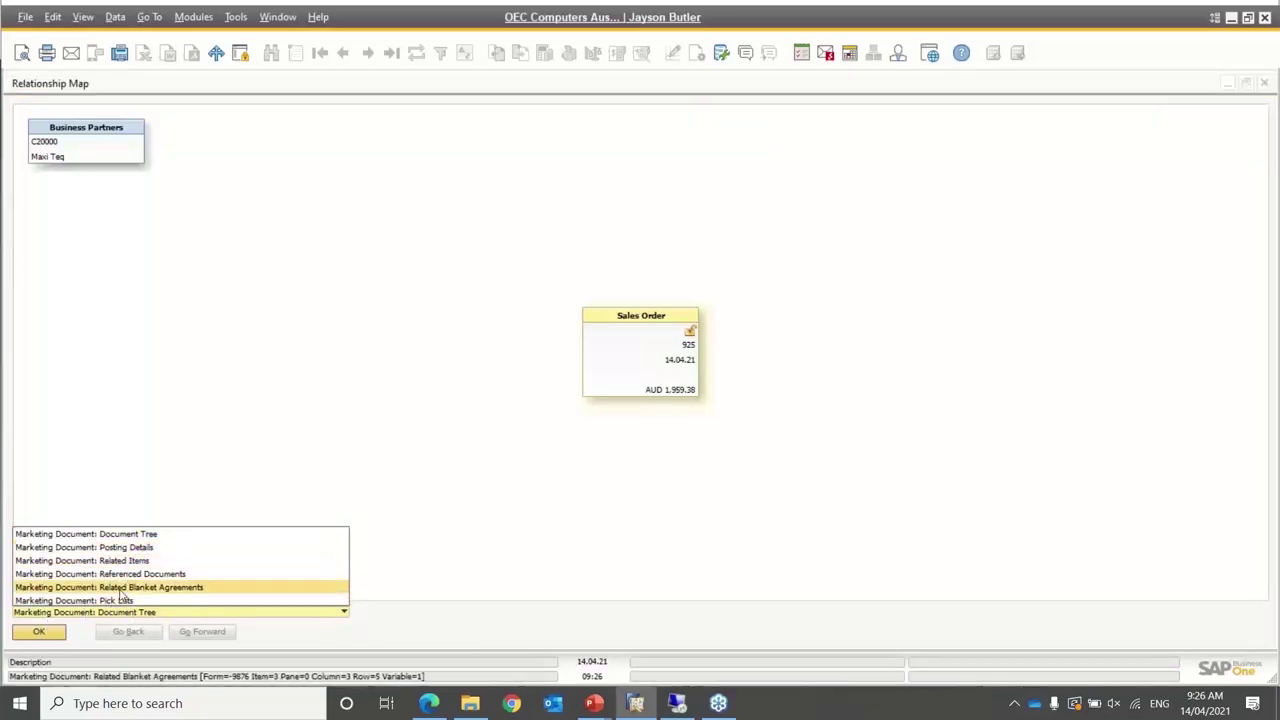
click(131, 575)
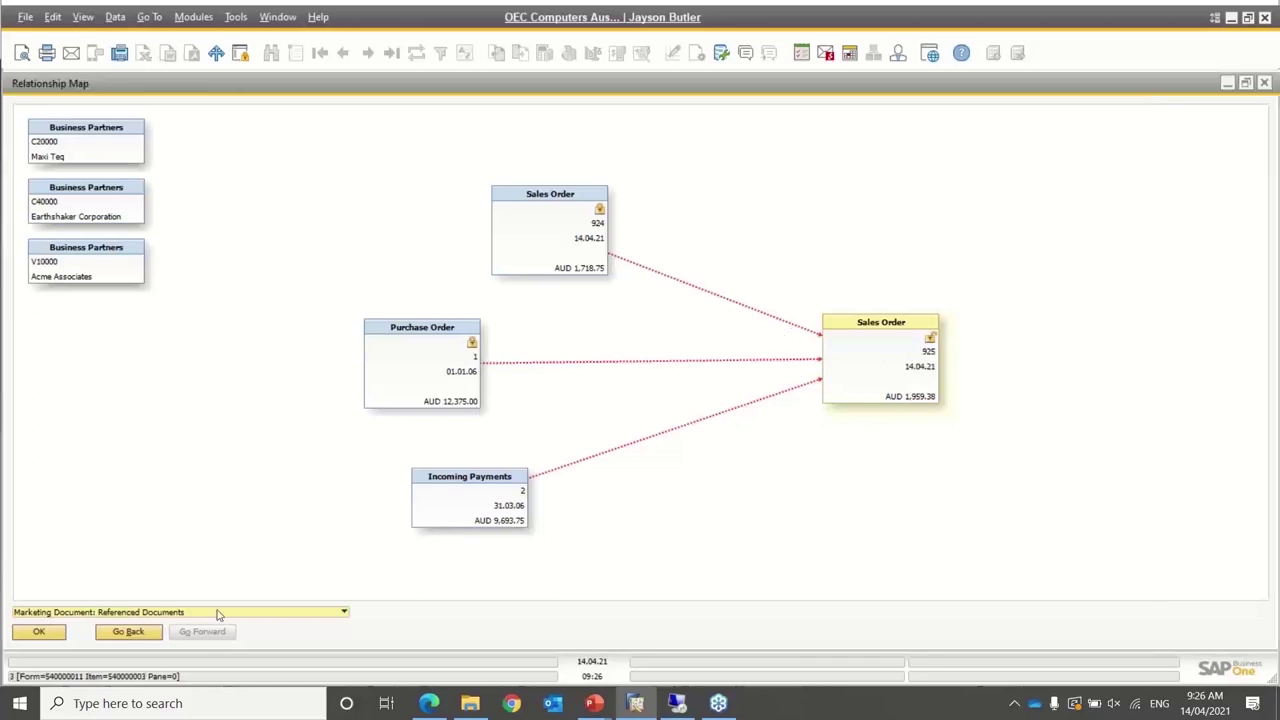
click(27, 631)
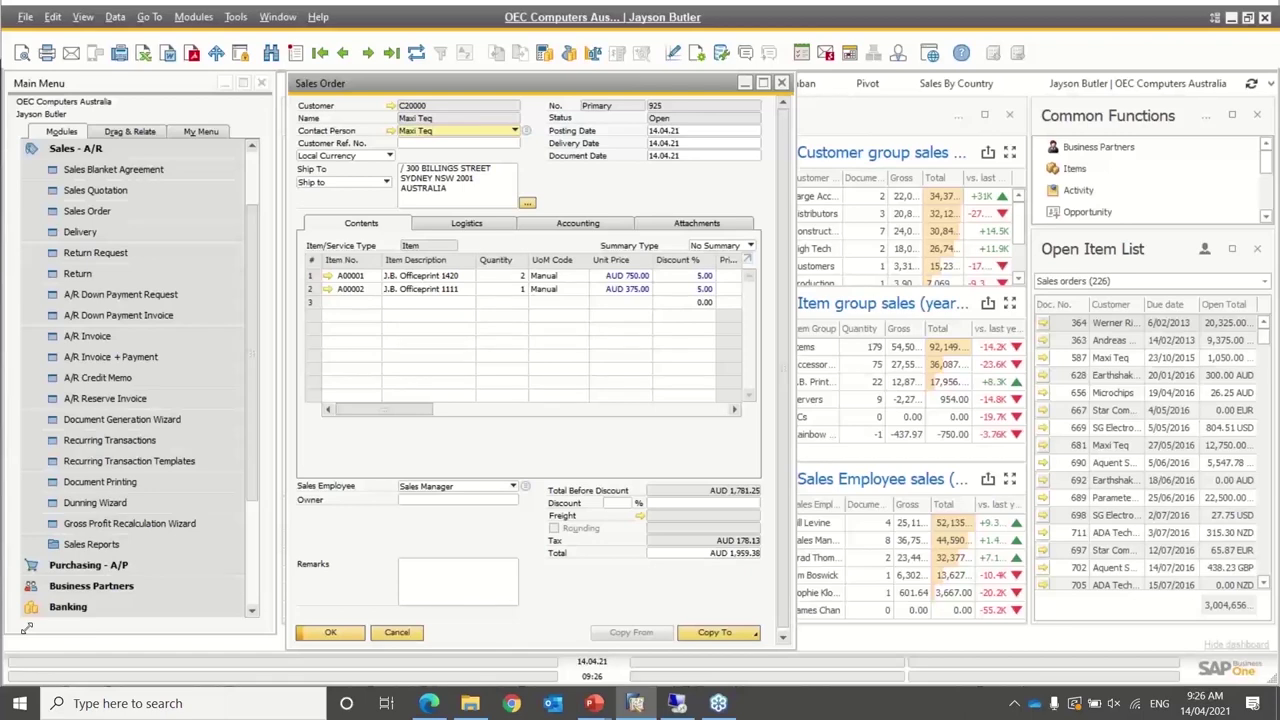
click(783, 84)
Open General Authorizations from System Initialization in Administration and select the Inventory user group
click(72, 148)
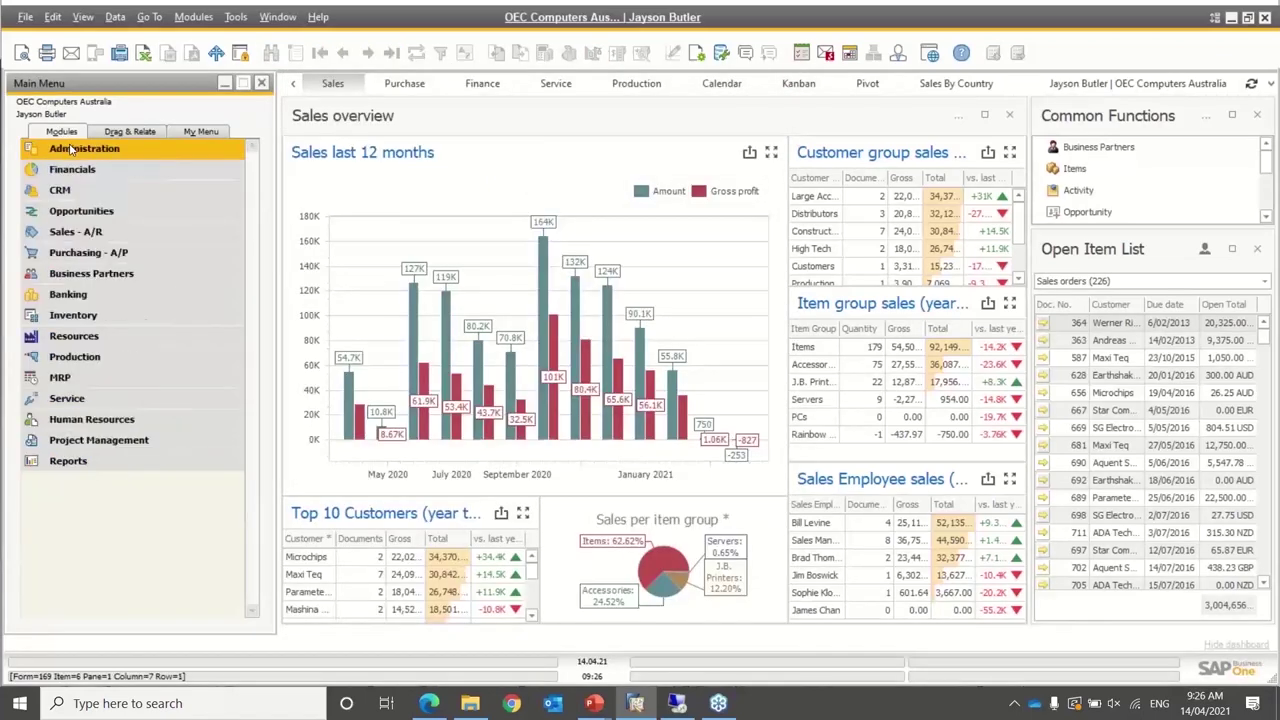
click(72, 148)
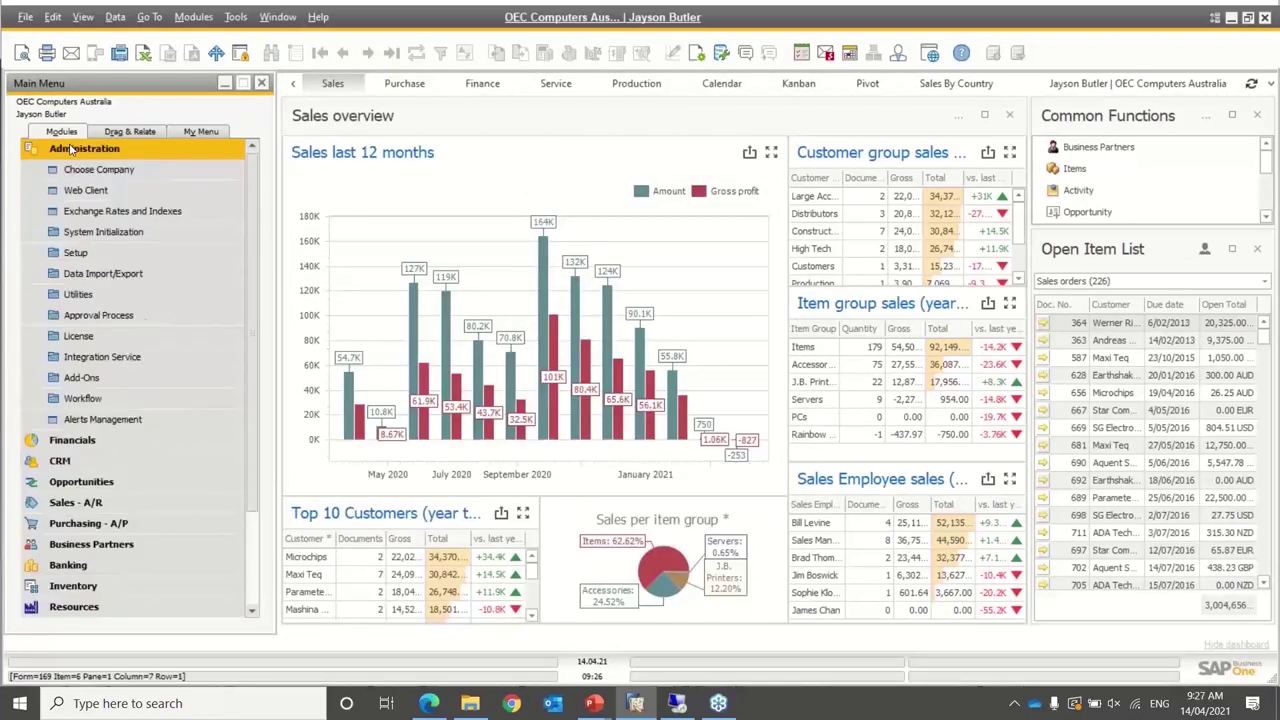
click(104, 234)
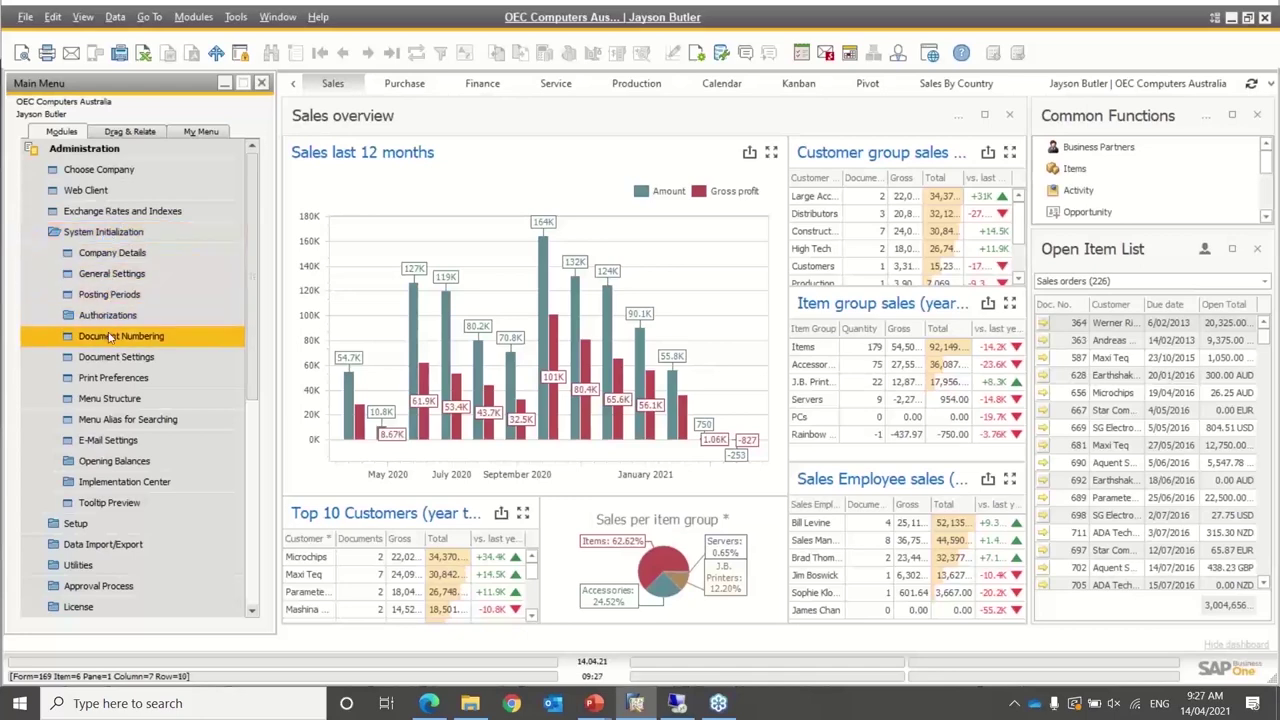
click(114, 238)
click(114, 239)
click(90, 316)
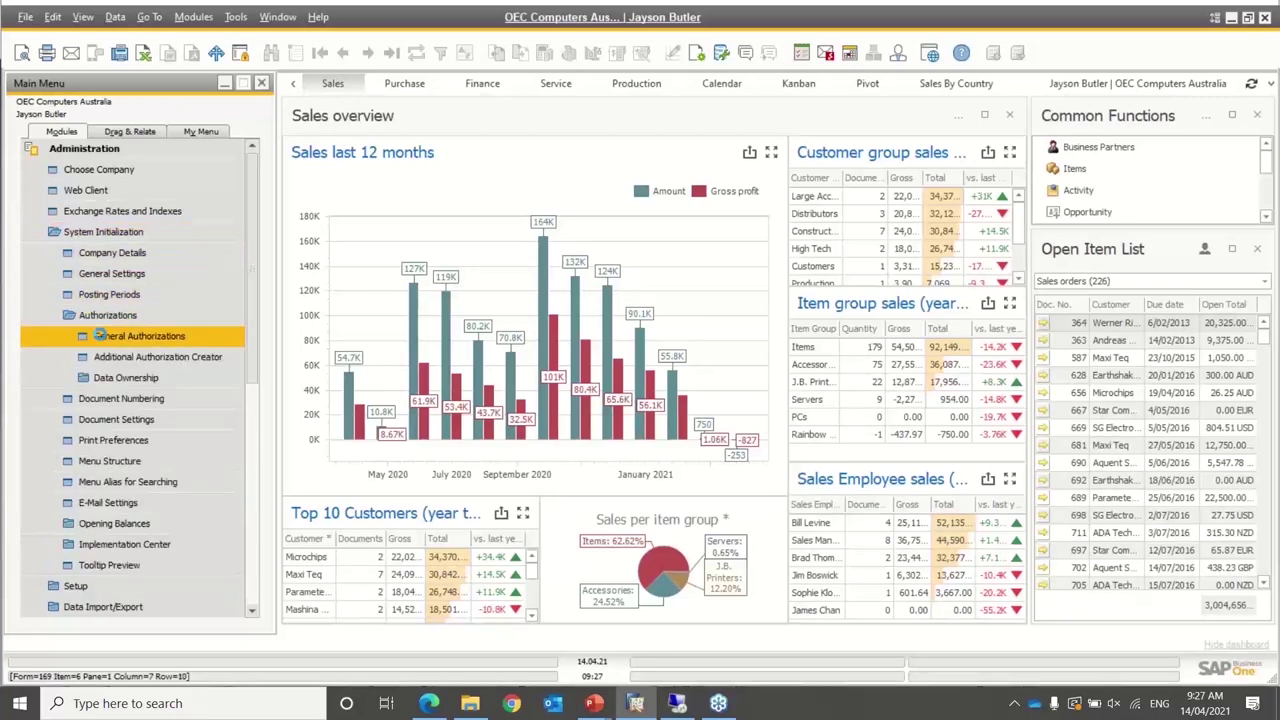
click(101, 338)
click(141, 130)
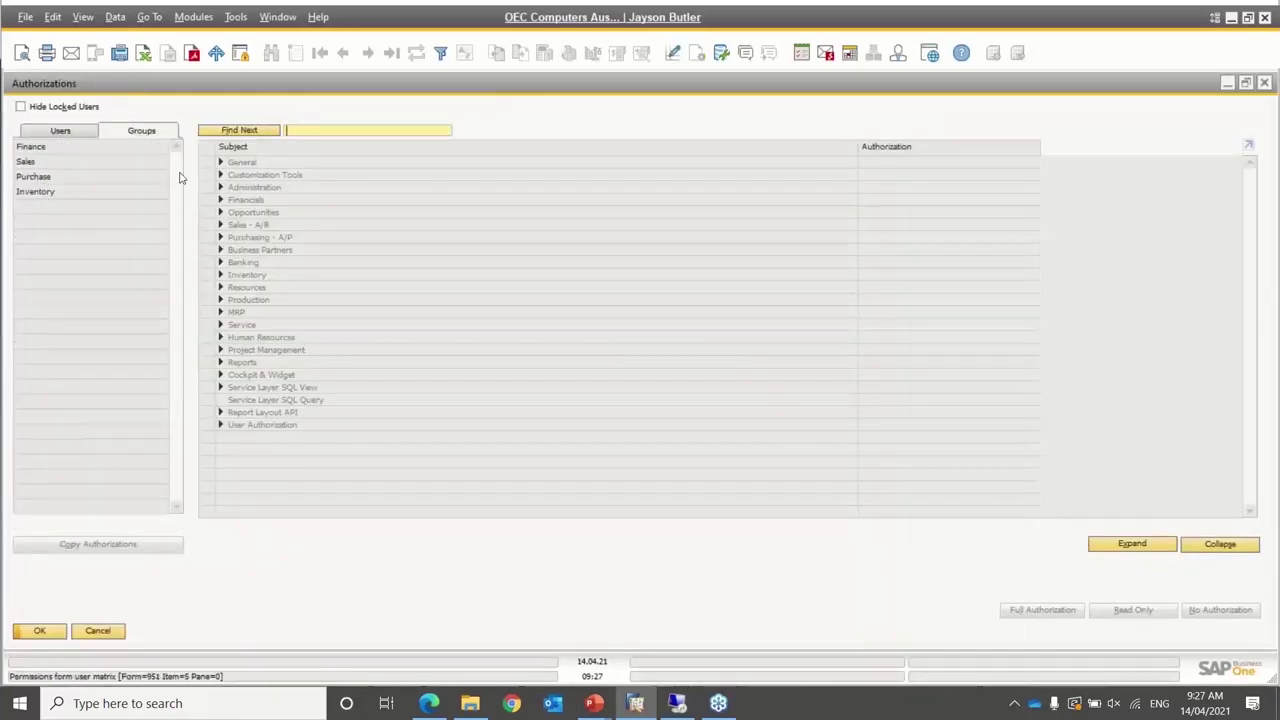
click(30, 192)
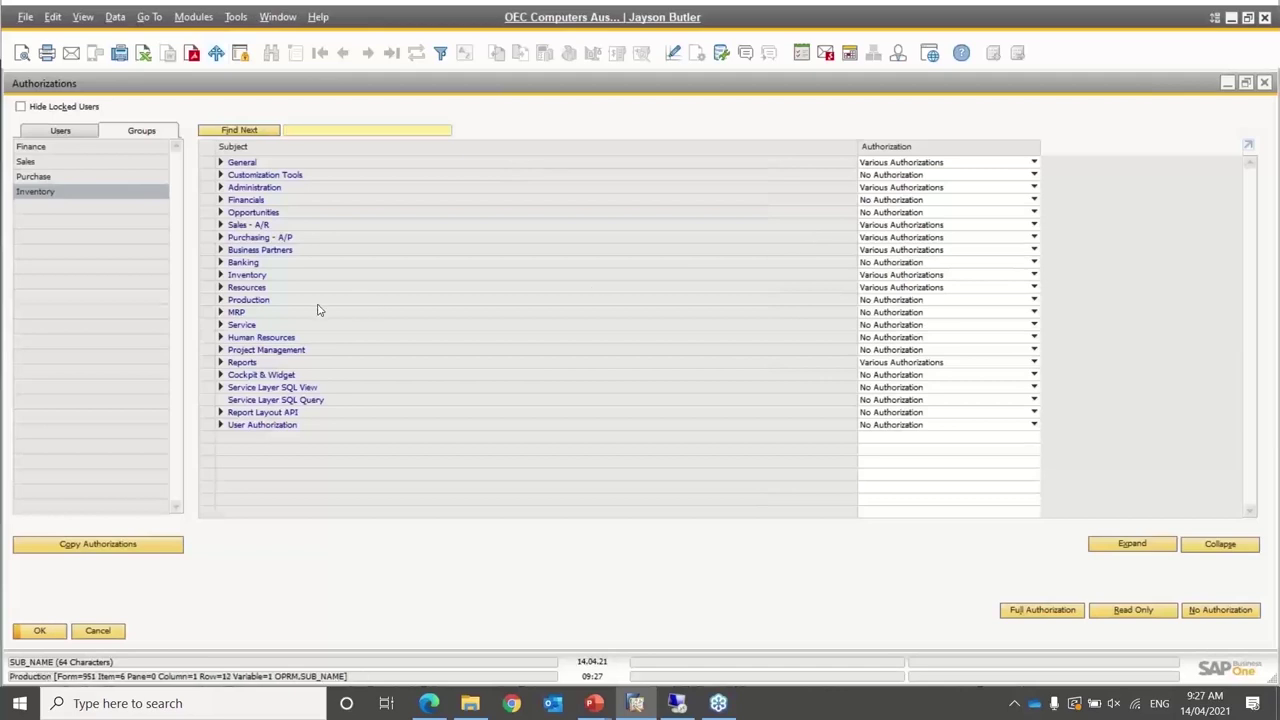
Set the Inventory group's Service Call authorization to Read-Only and update the authorizations
click(221, 325)
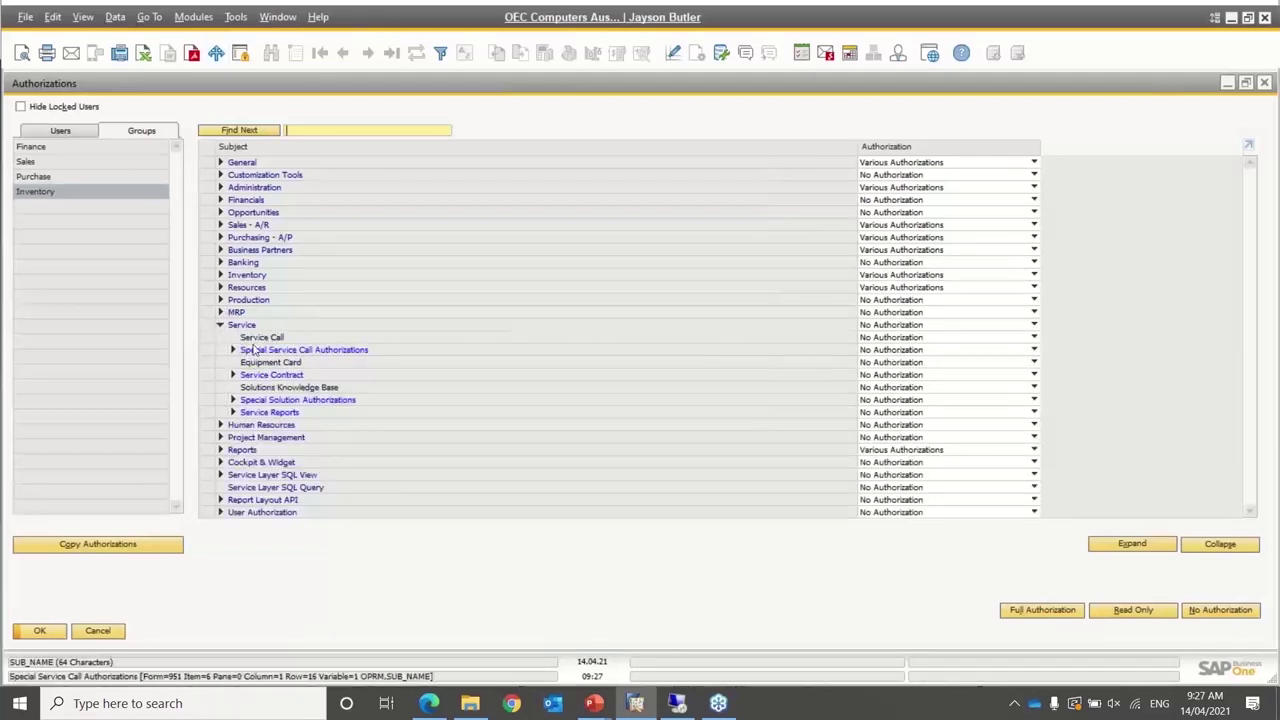
click(884, 339)
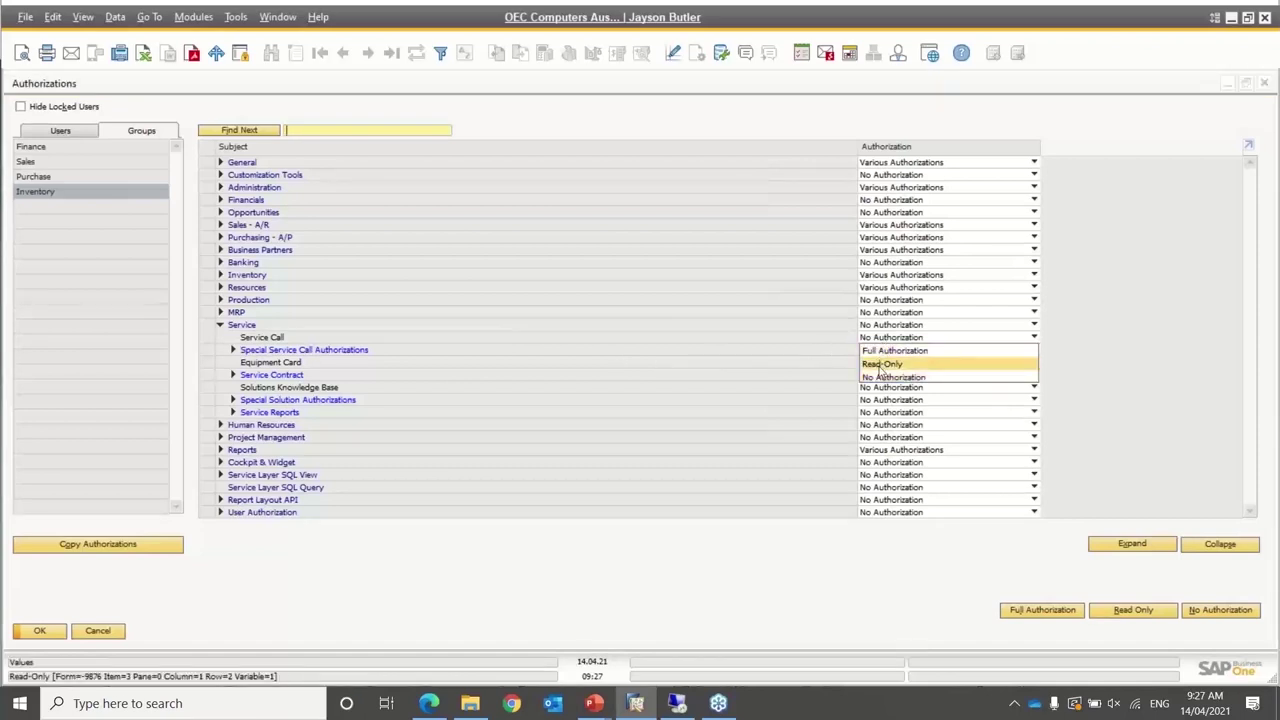
click(880, 363)
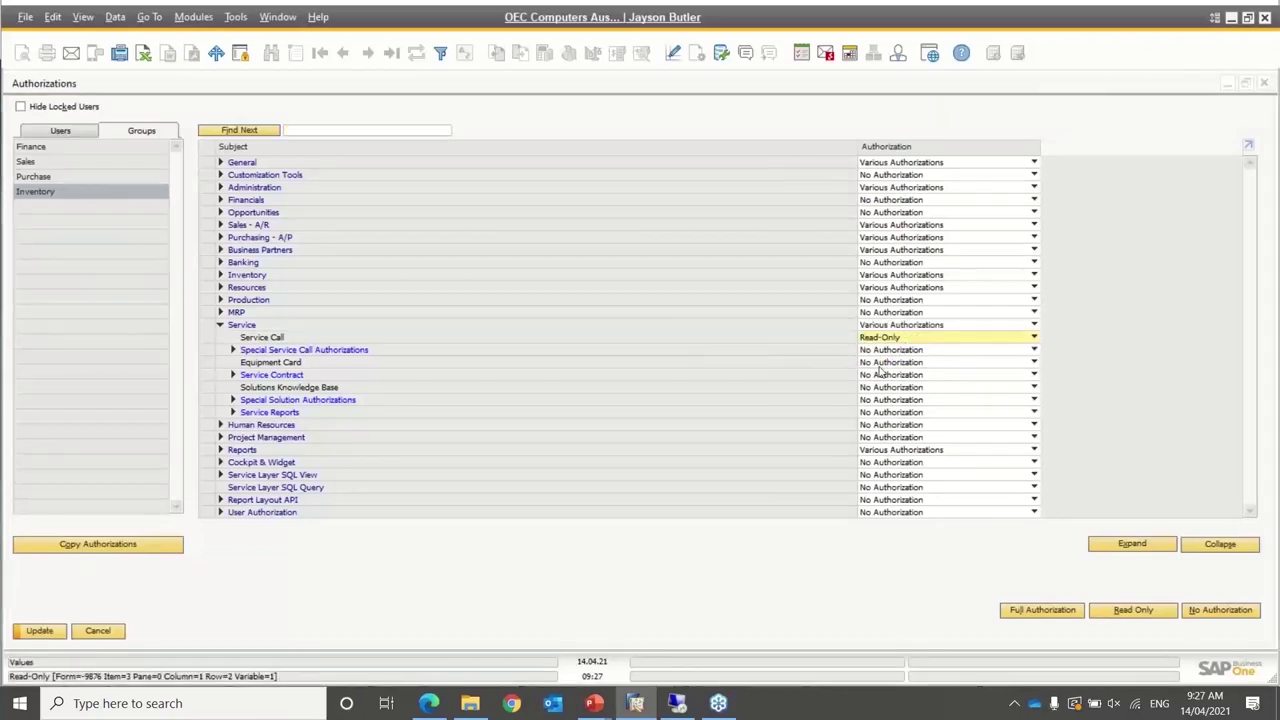
click(31, 634)
click(478, 372)
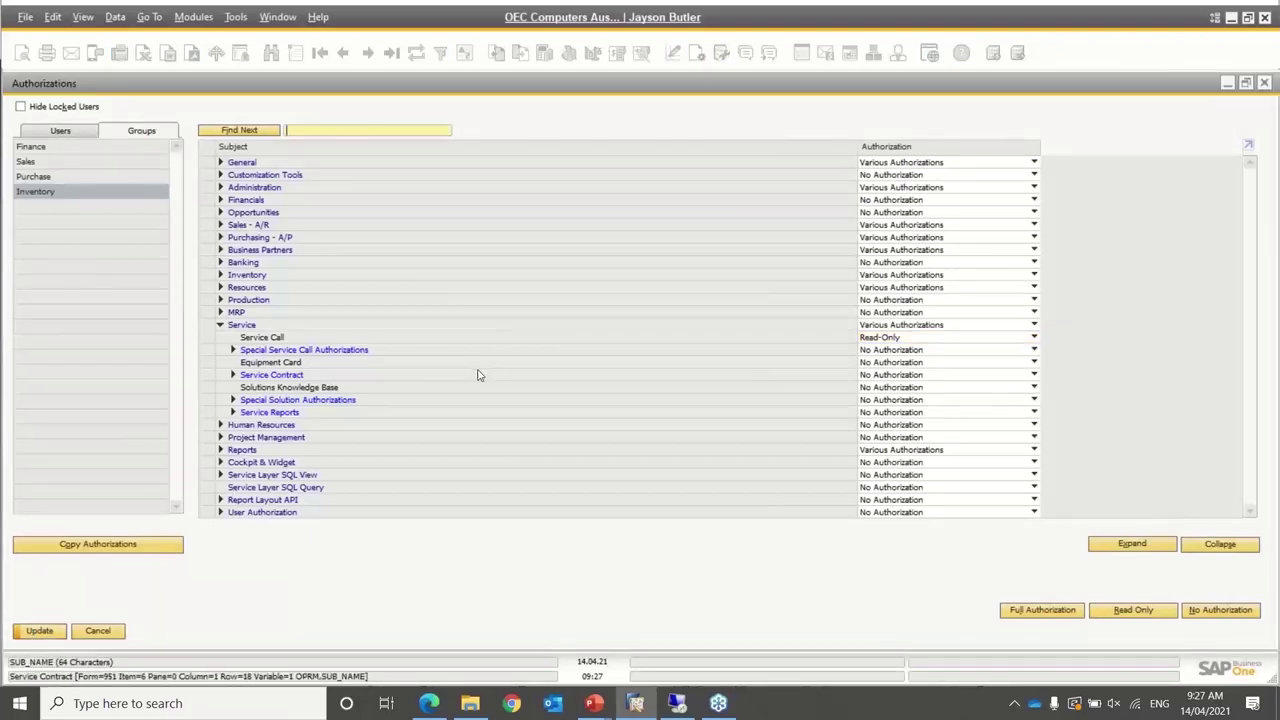
Show the differences between instances 2 and 3 in the Inventory group's authorization change log, then close the log
click(236, 17)
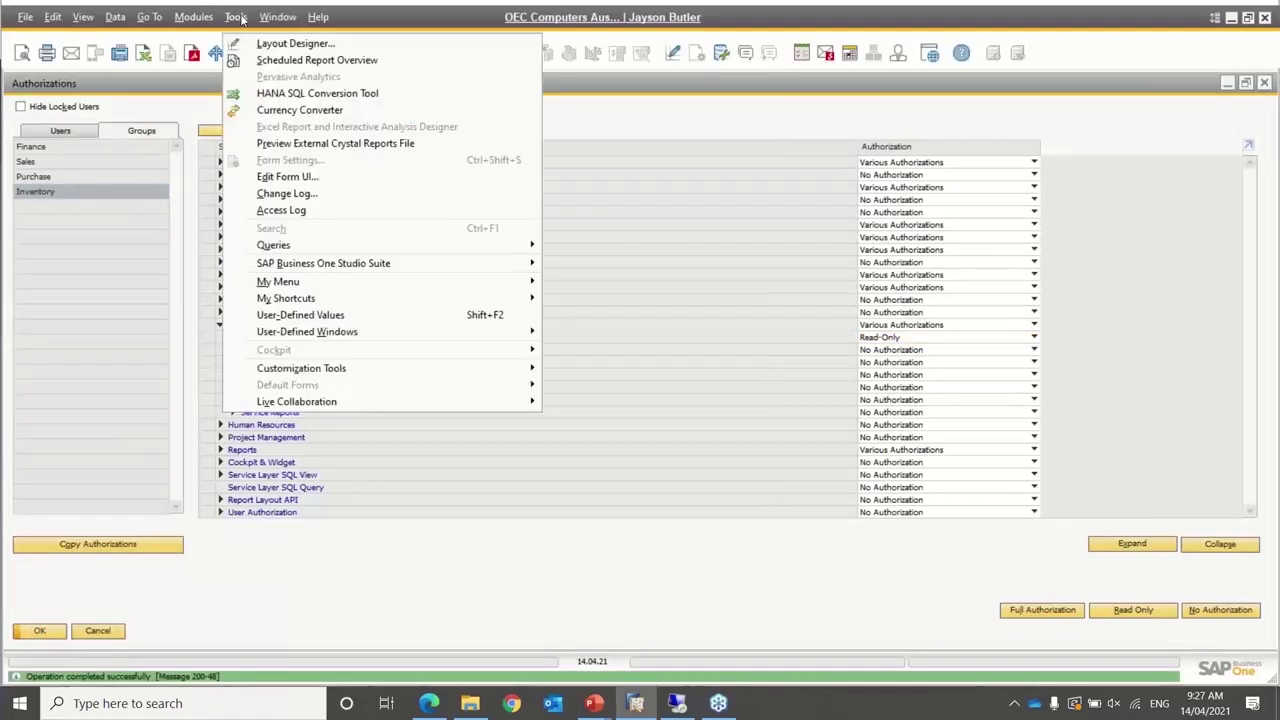
click(287, 193)
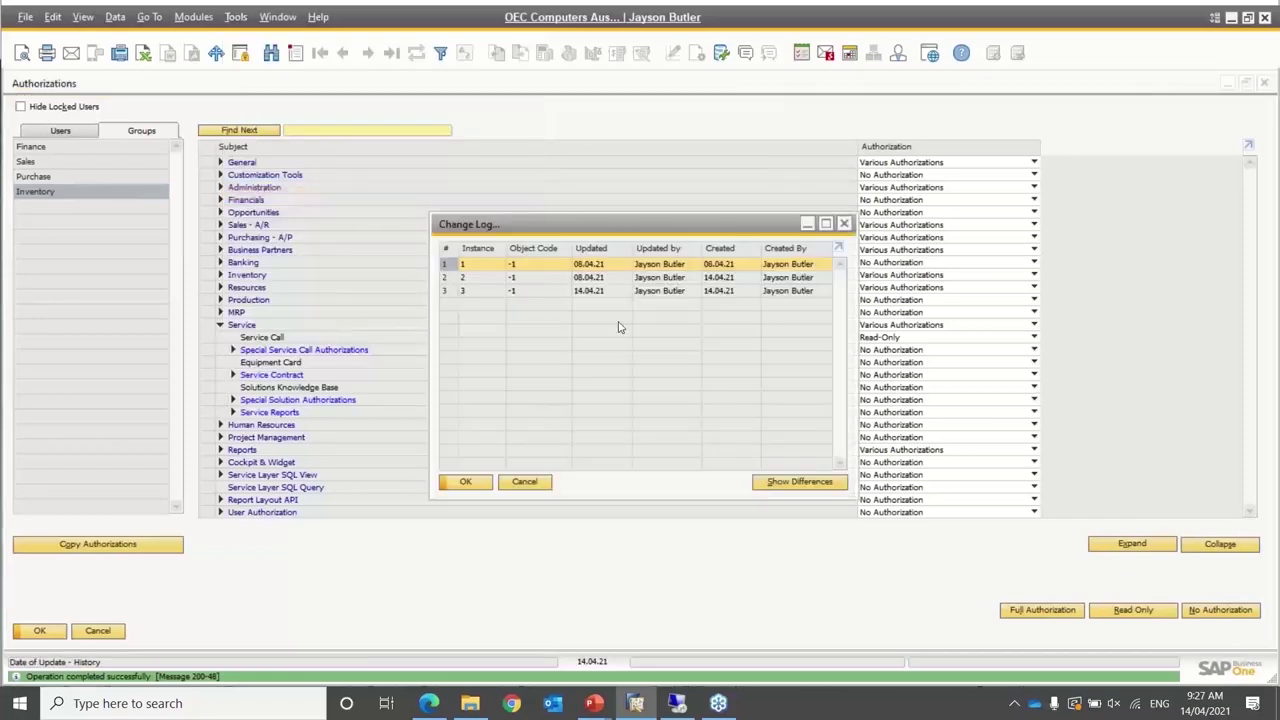
ctrl+click(603, 291)
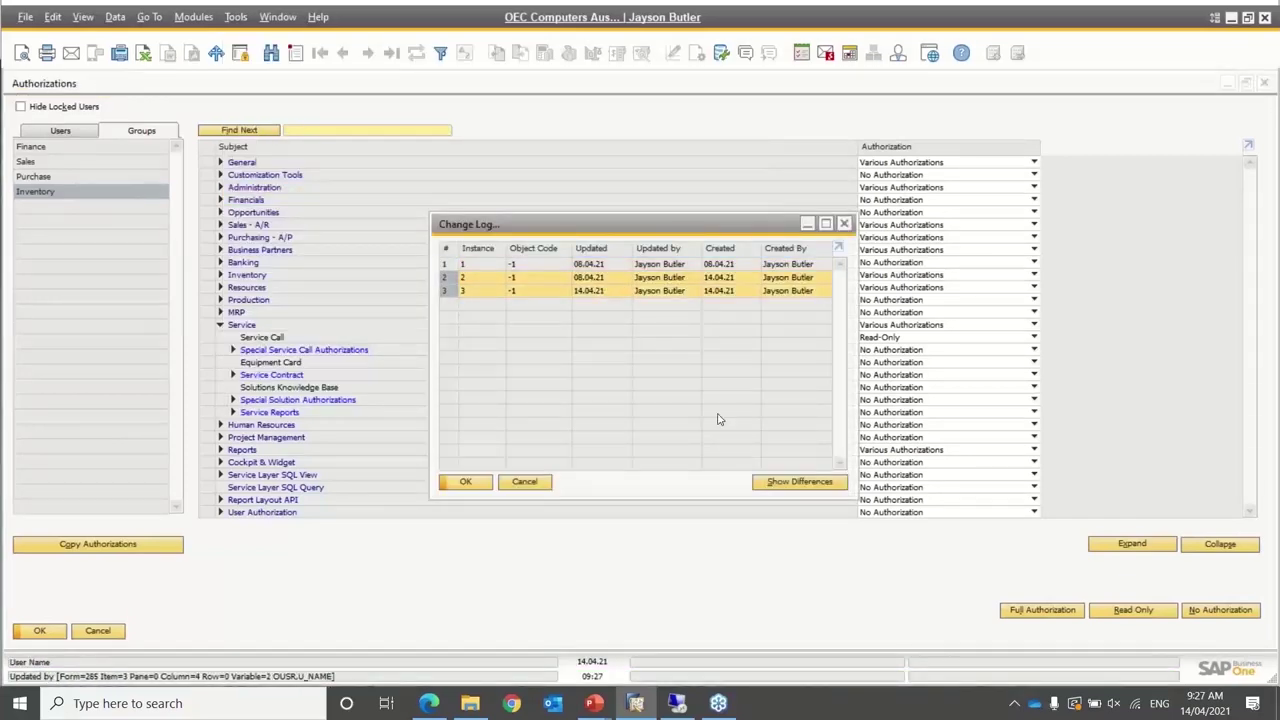
click(790, 481)
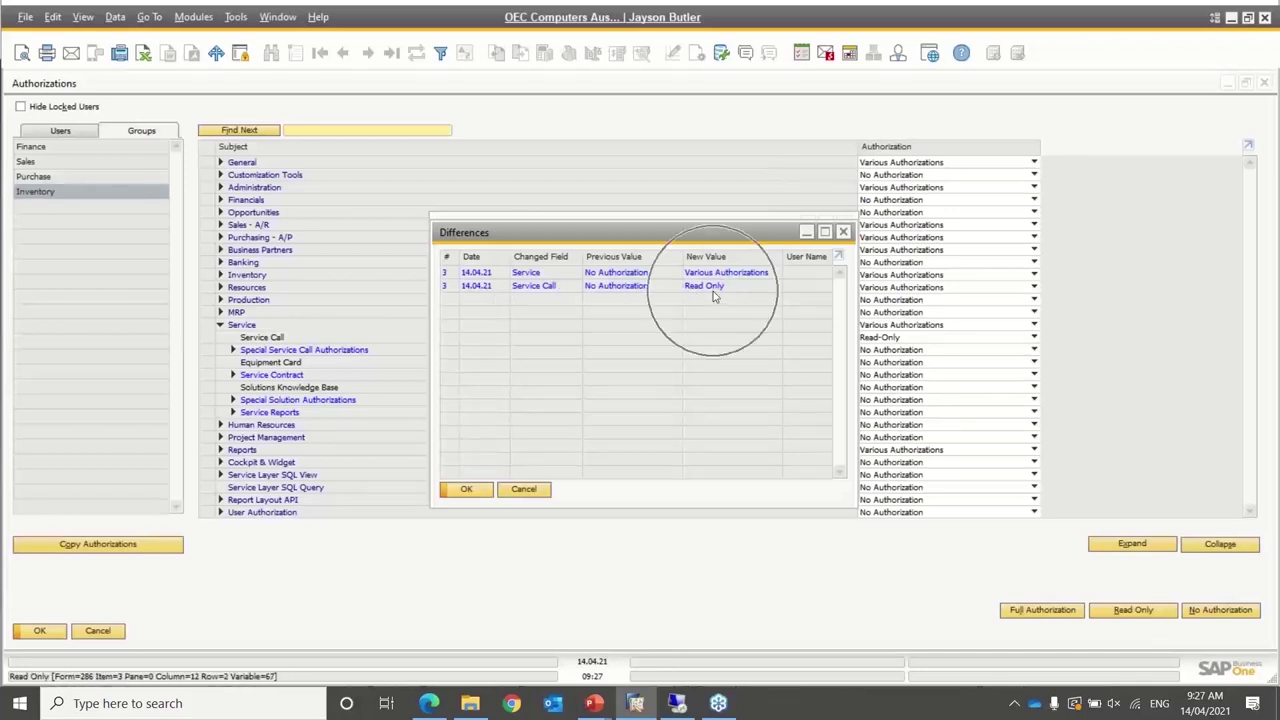
click(526, 492)
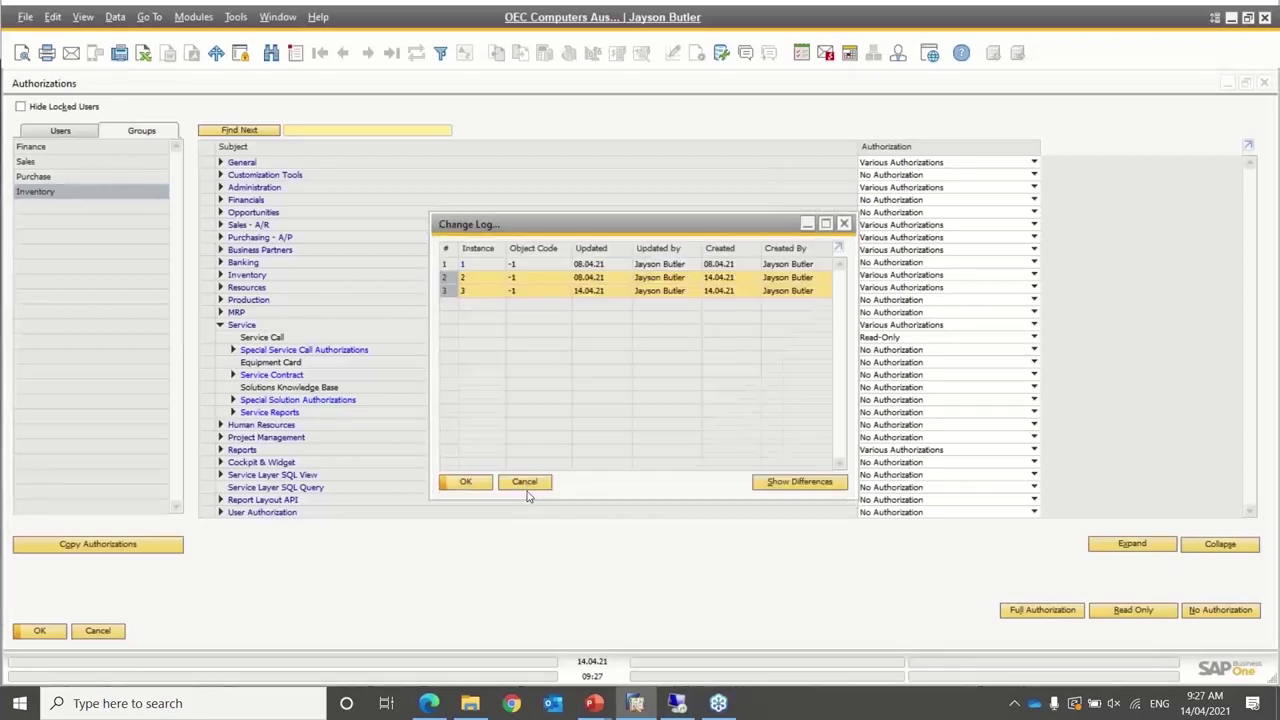
click(526, 482)
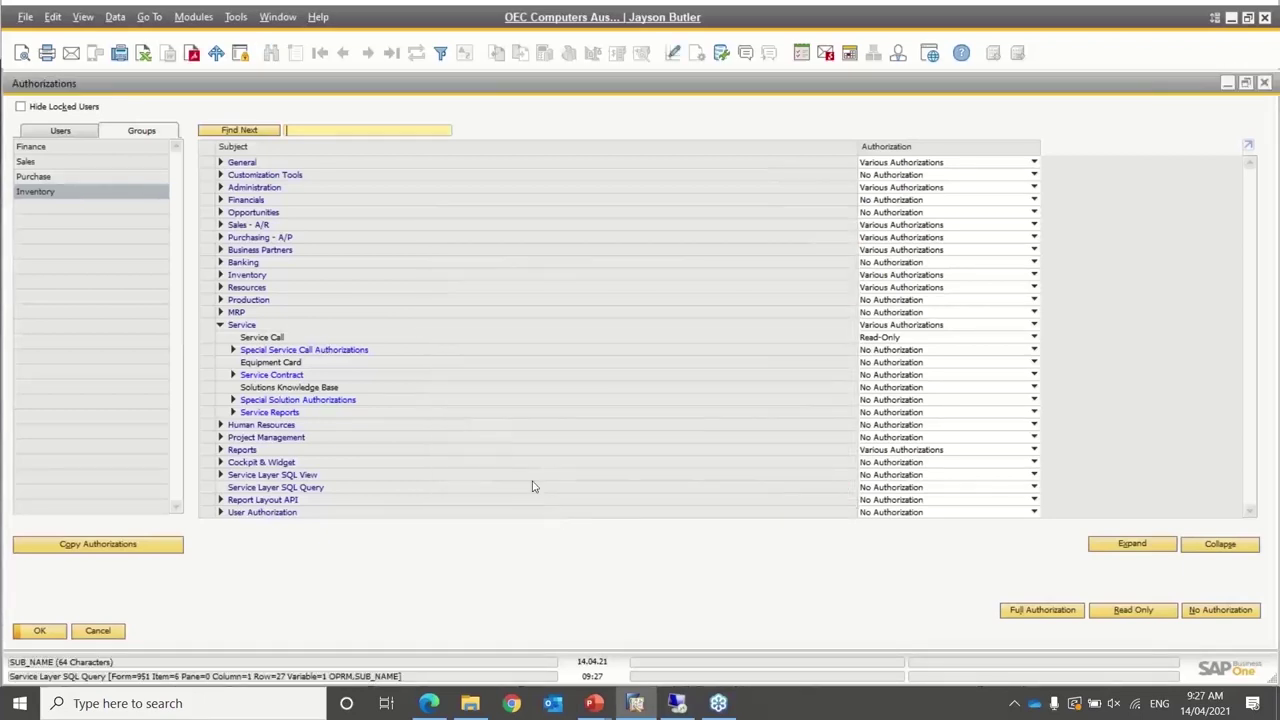
Review the authorization lists for users and for groups, then close the Authorizations window
click(52, 132)
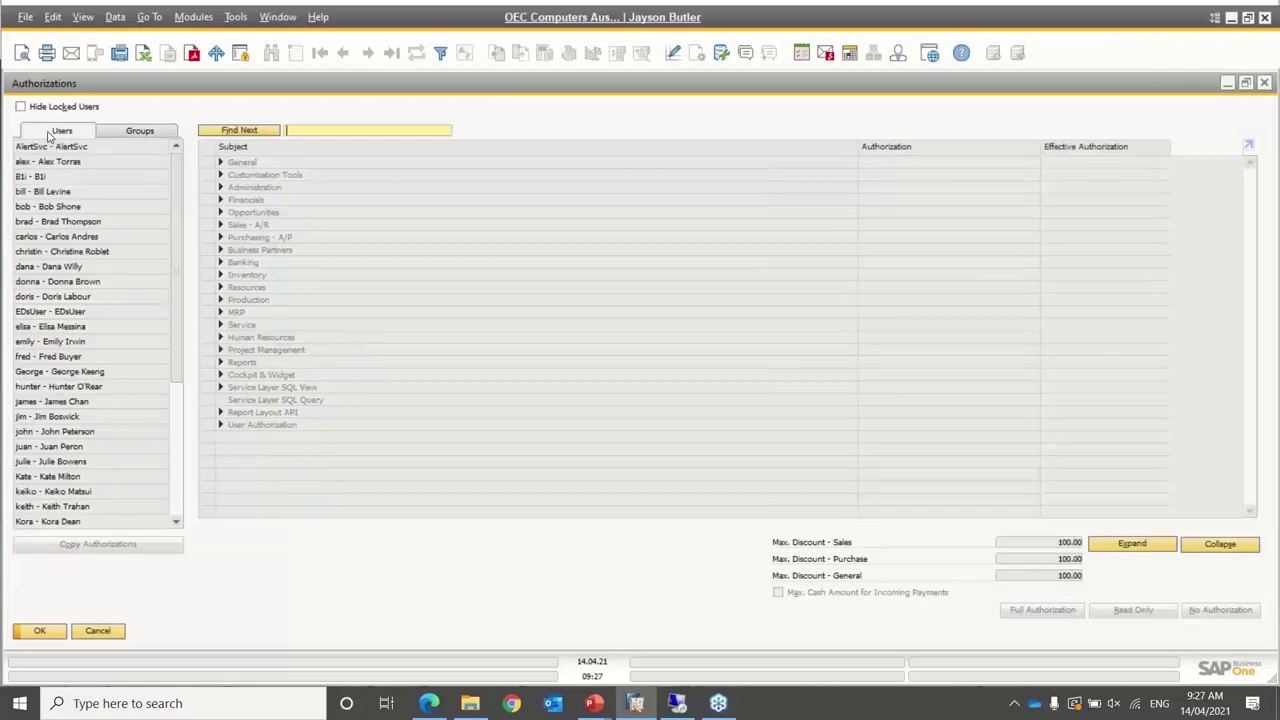
click(136, 131)
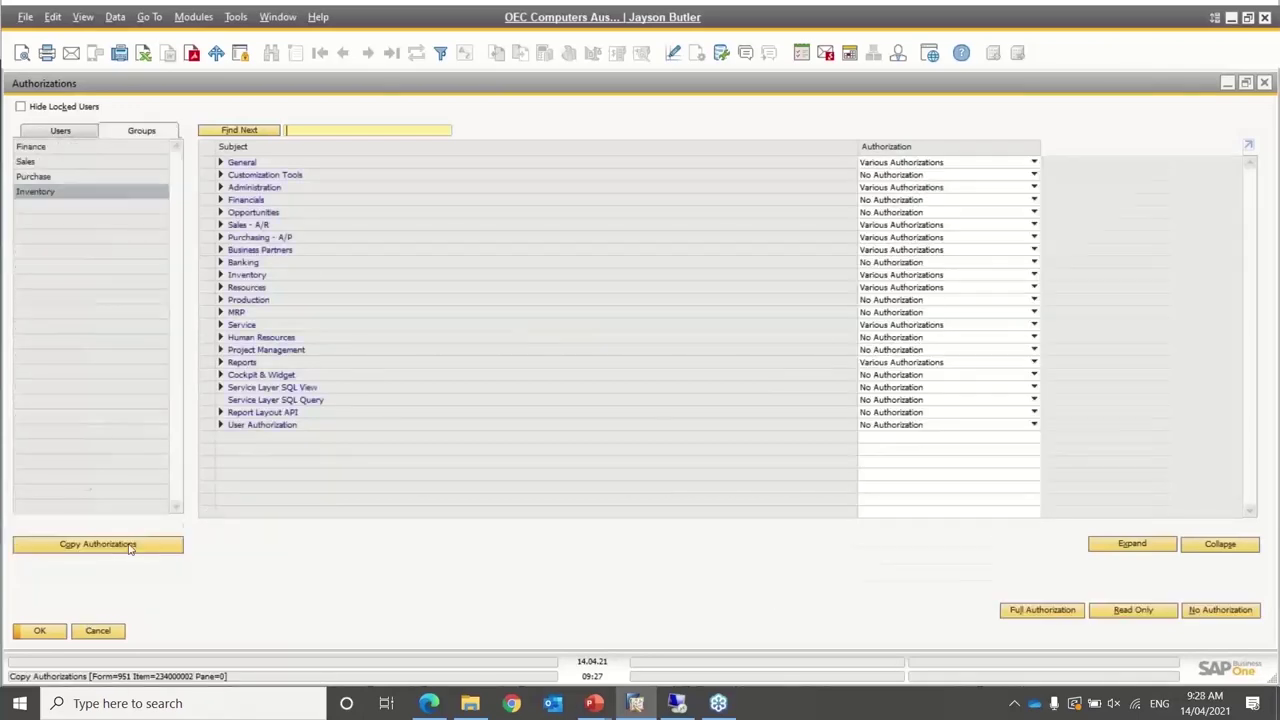
click(80, 629)
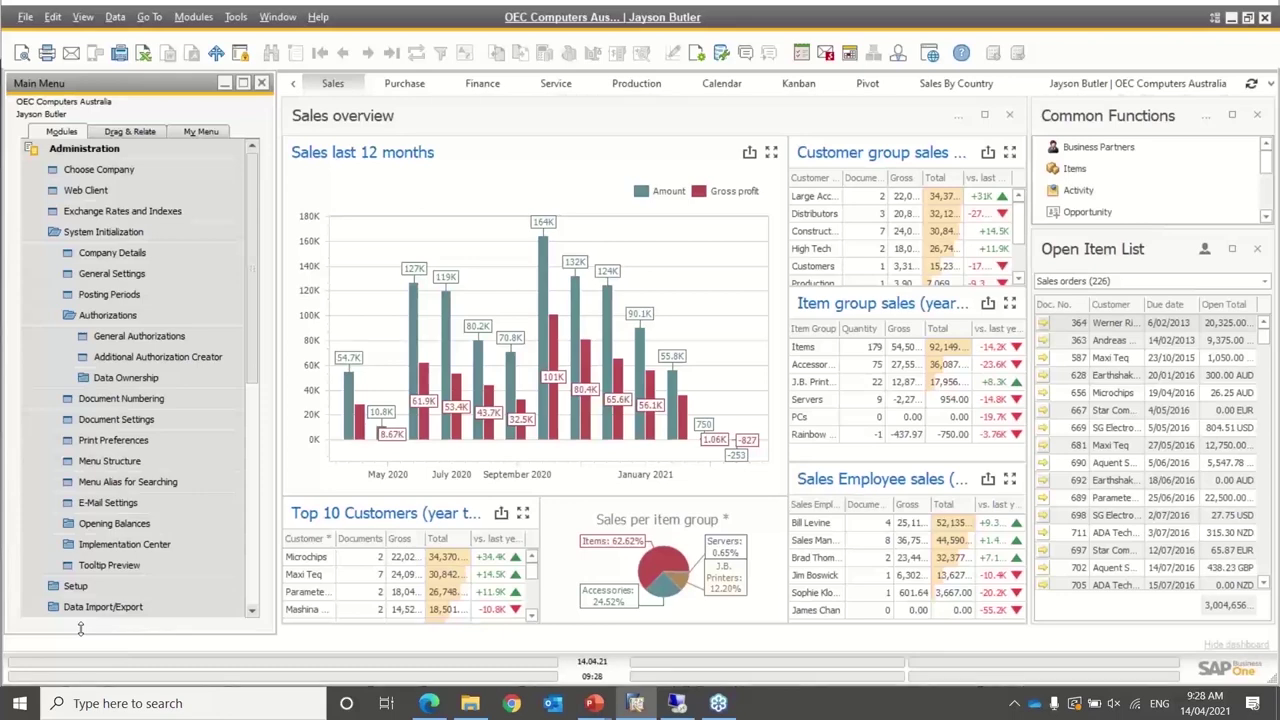
Open the user preferences in Add-On Administration and examine the Hide Locked Users option with the user list
click(137, 156)
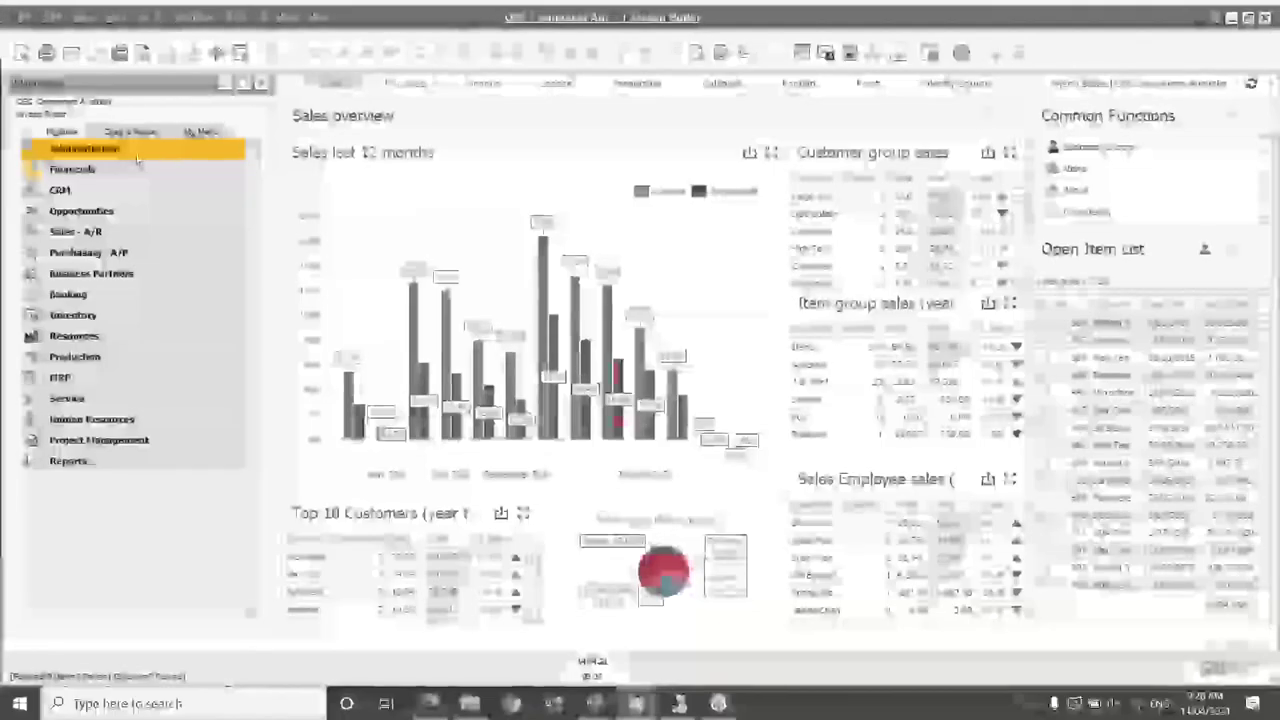
click(137, 156)
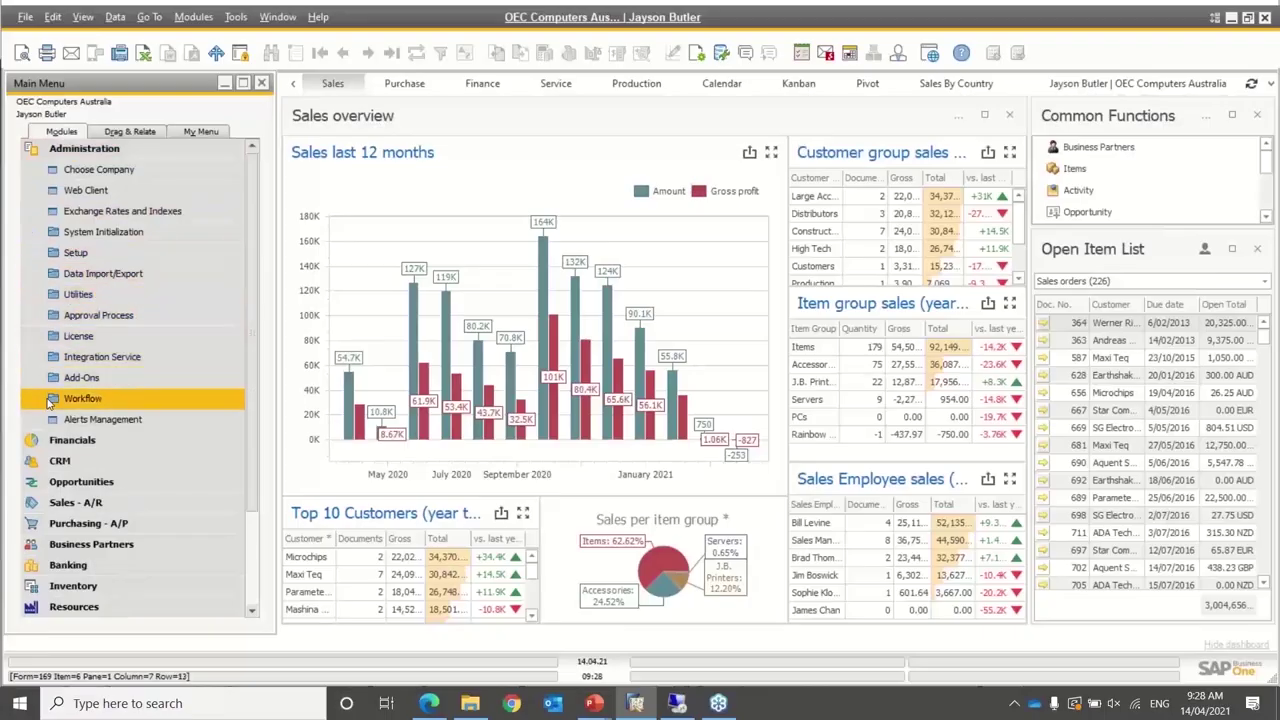
click(79, 380)
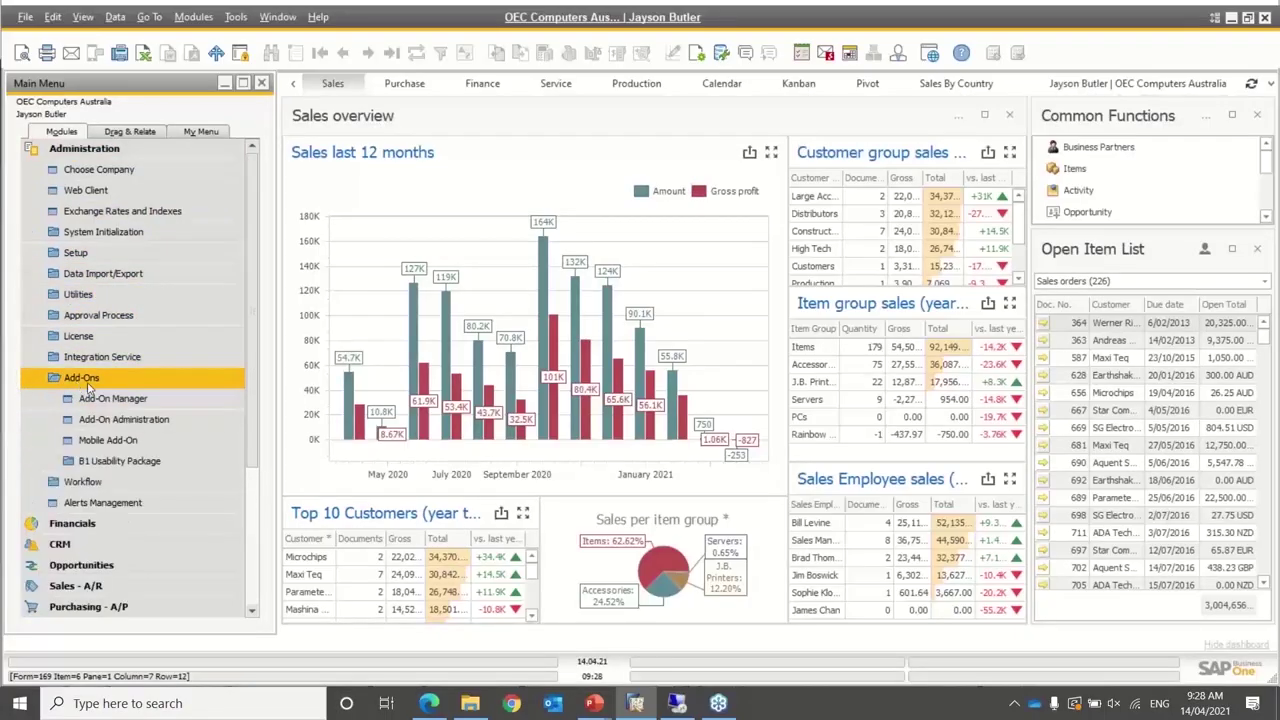
click(155, 421)
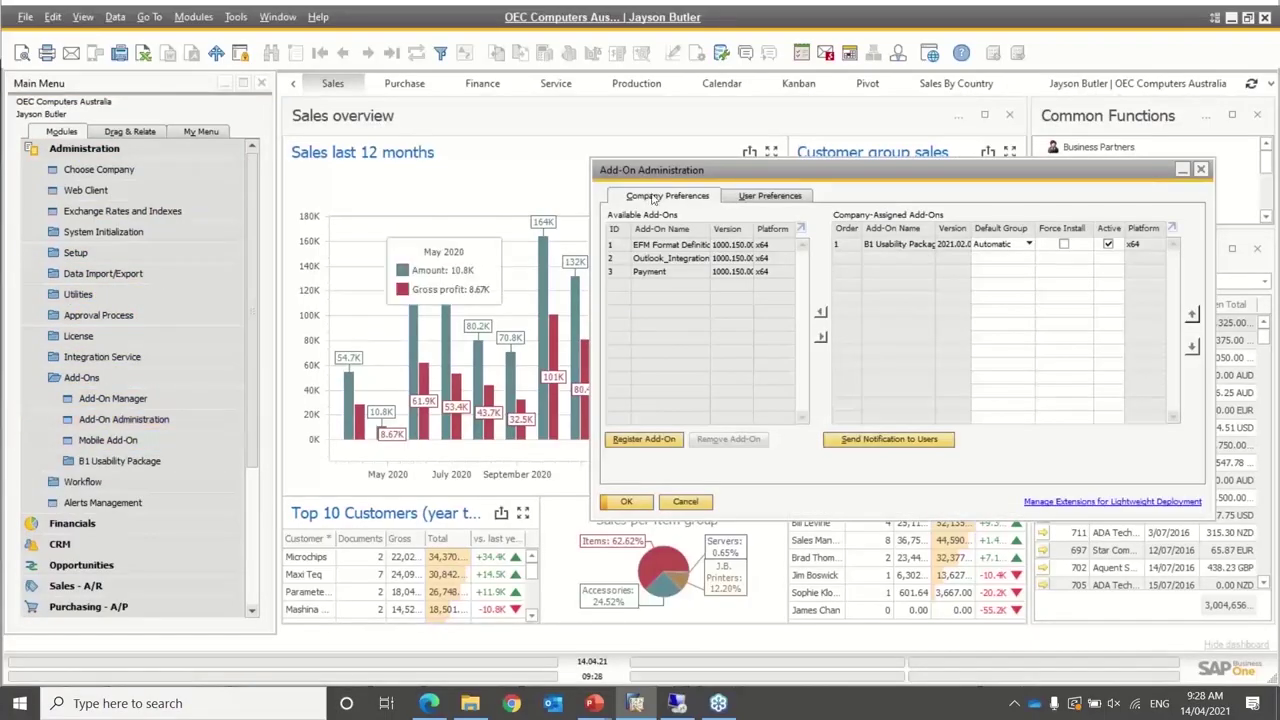
click(781, 195)
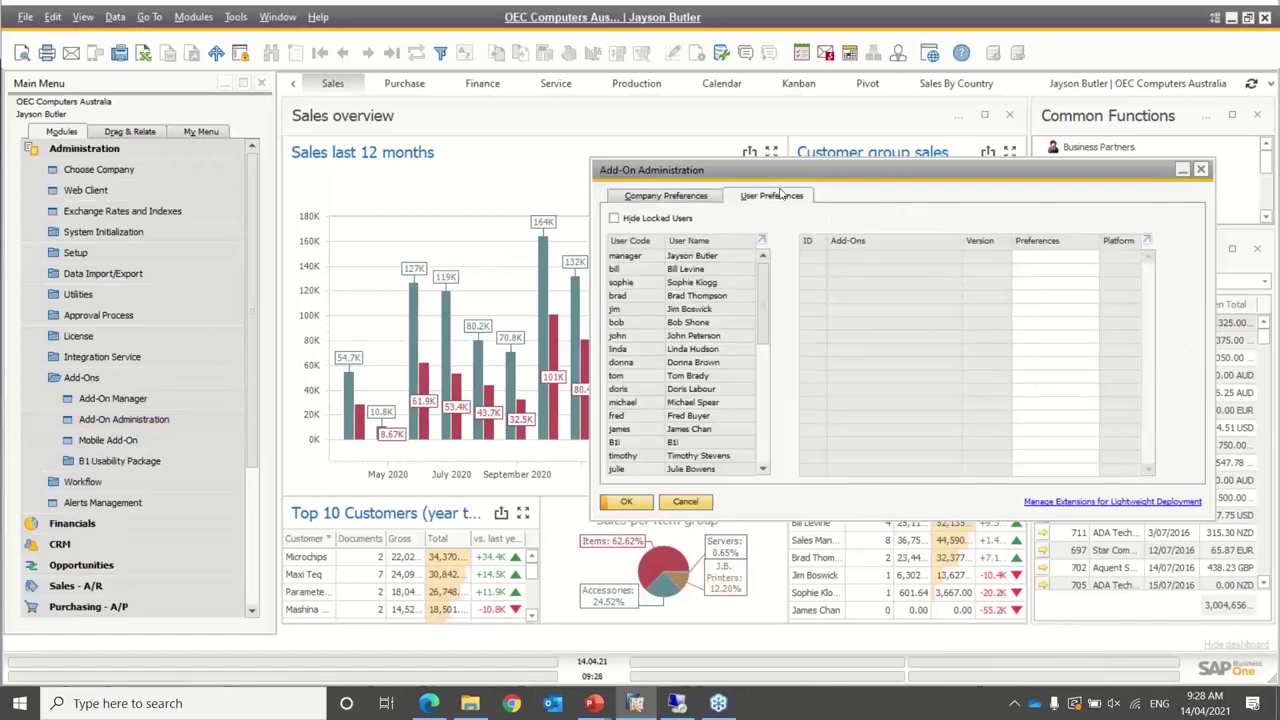
click(616, 219)
drag(764, 285, 755, 259)
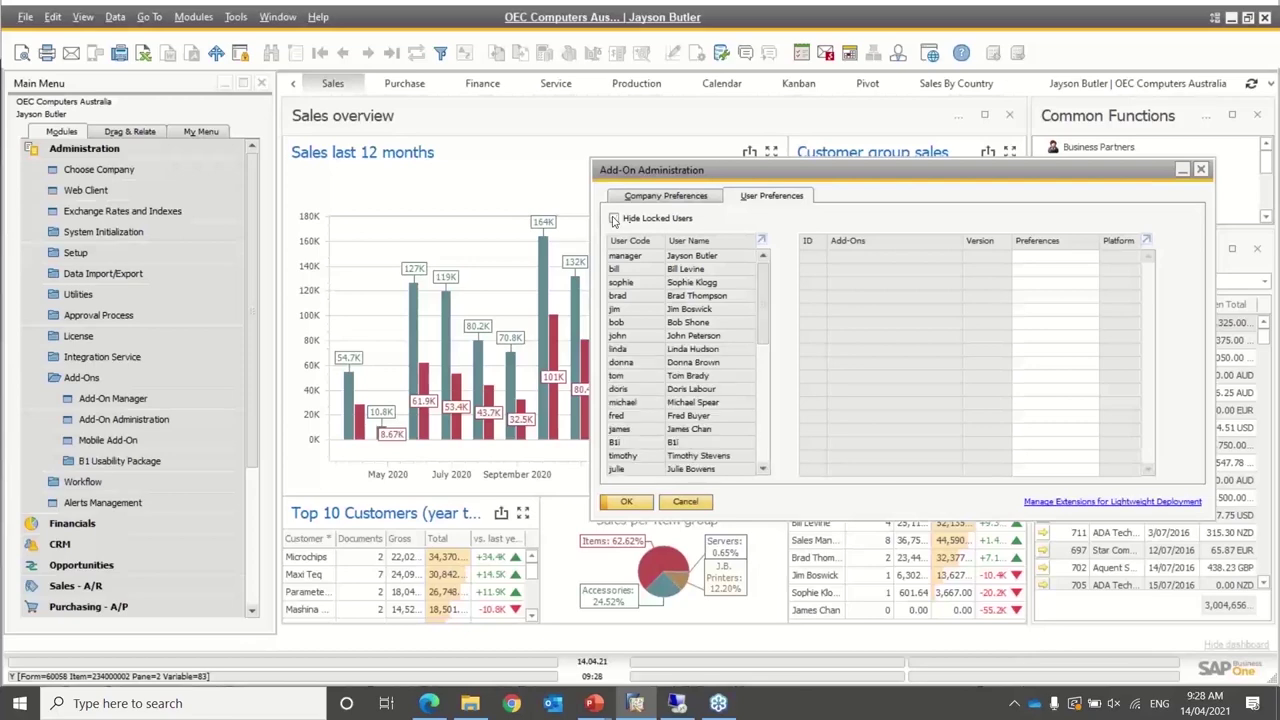
Examine the Locked option on the first user record in the Users setup, then cancel the setup window
click(110, 259)
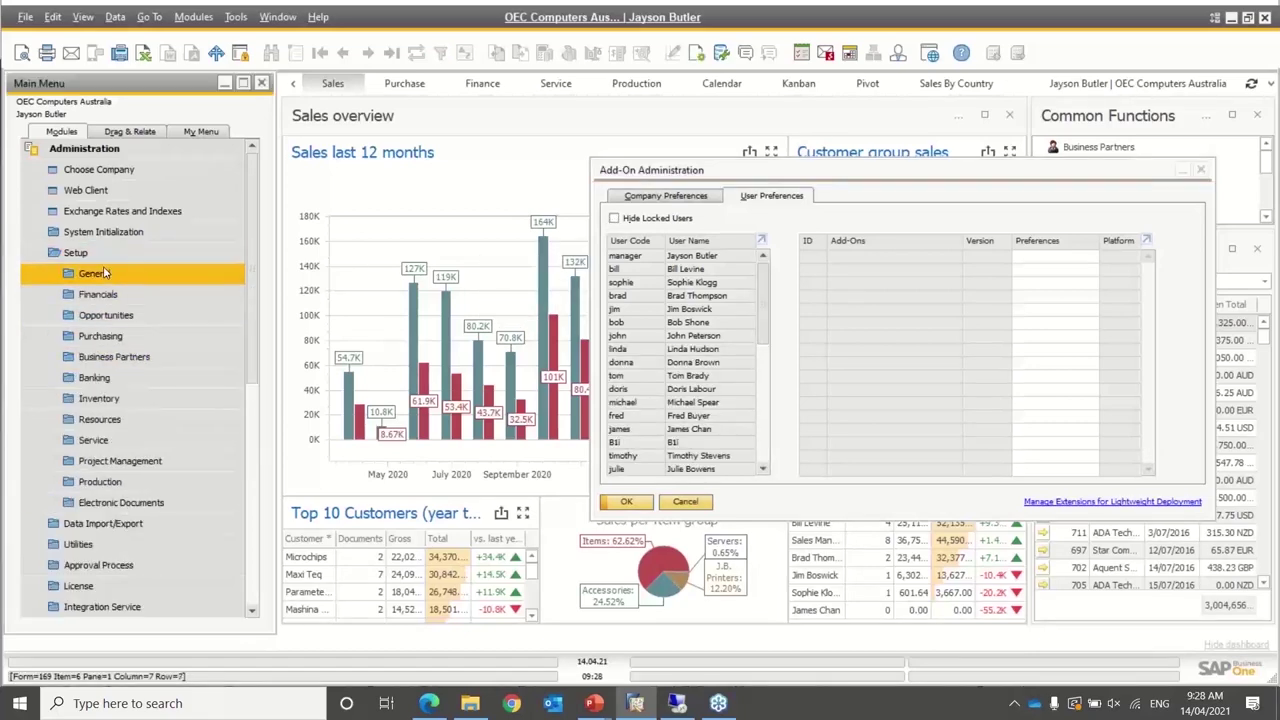
click(104, 268)
click(167, 166)
click(319, 53)
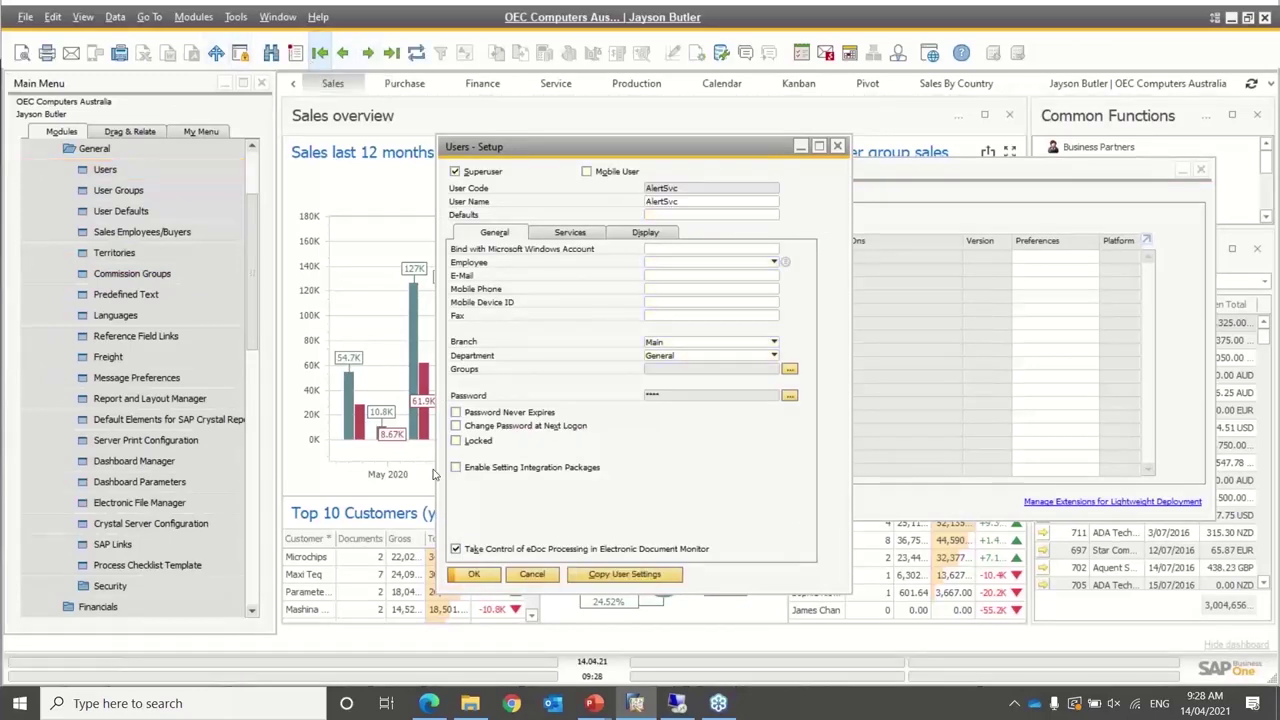
click(456, 442)
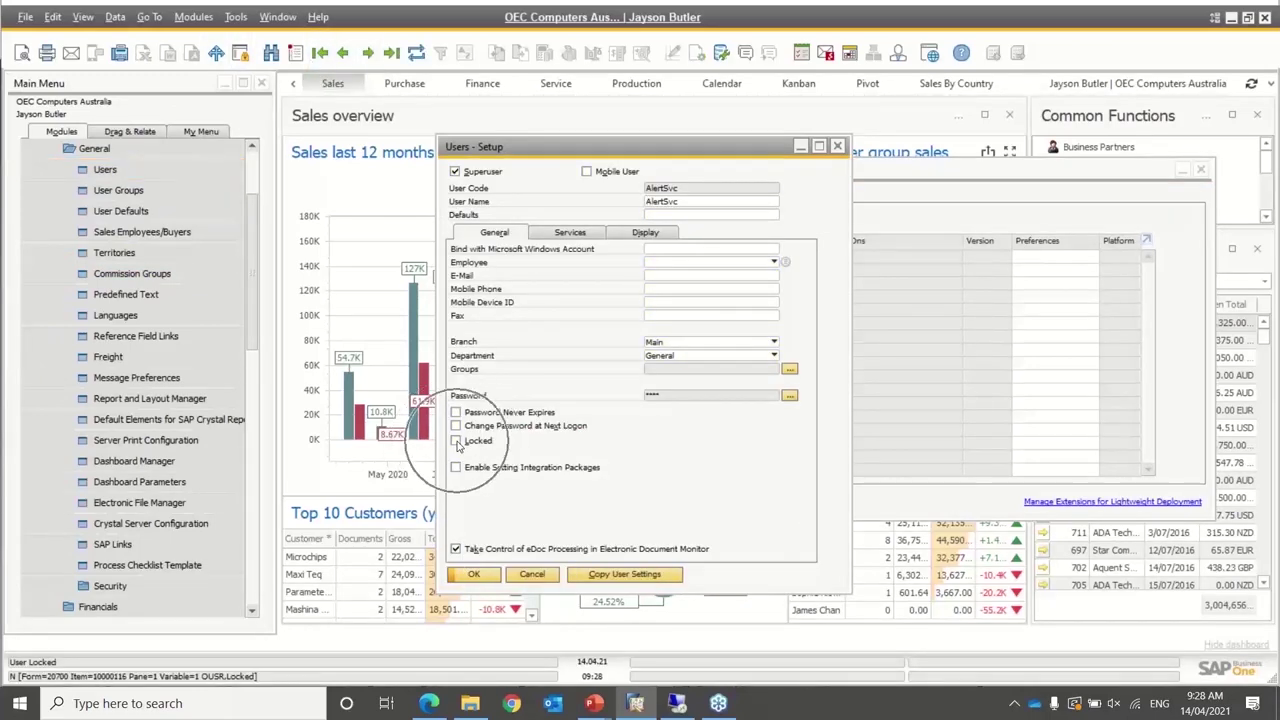
click(533, 574)
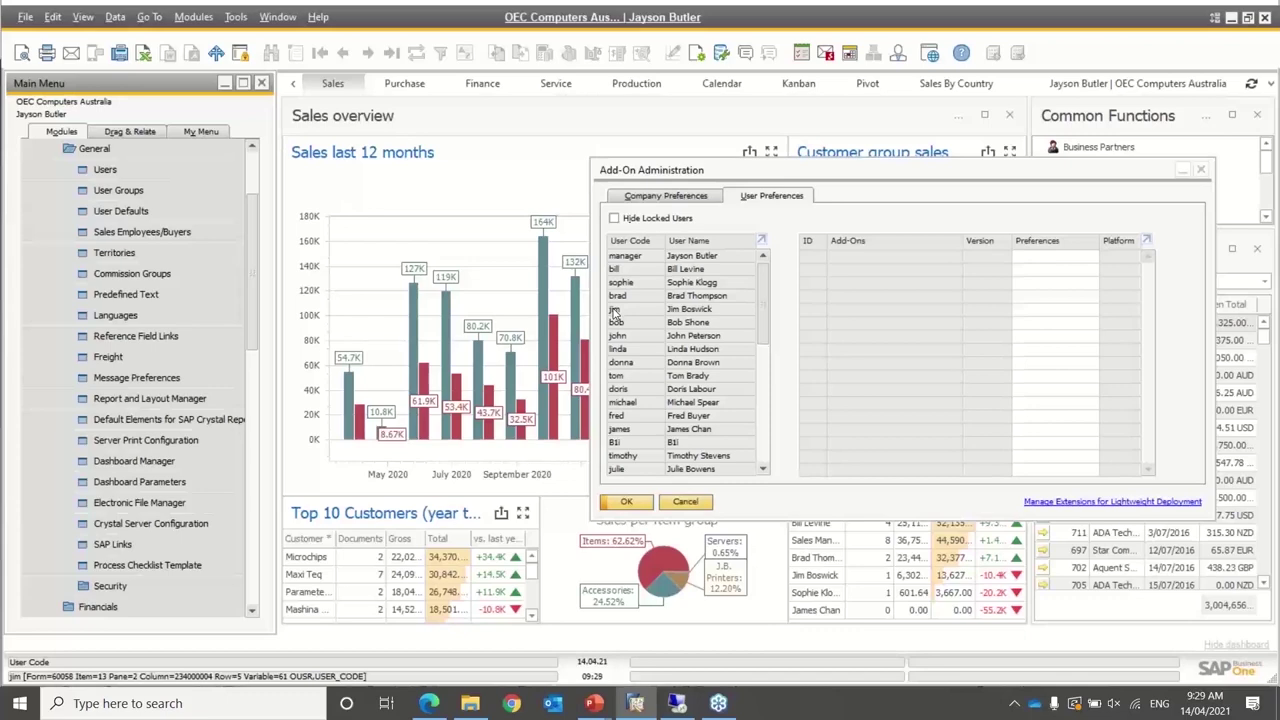
click(94, 149)
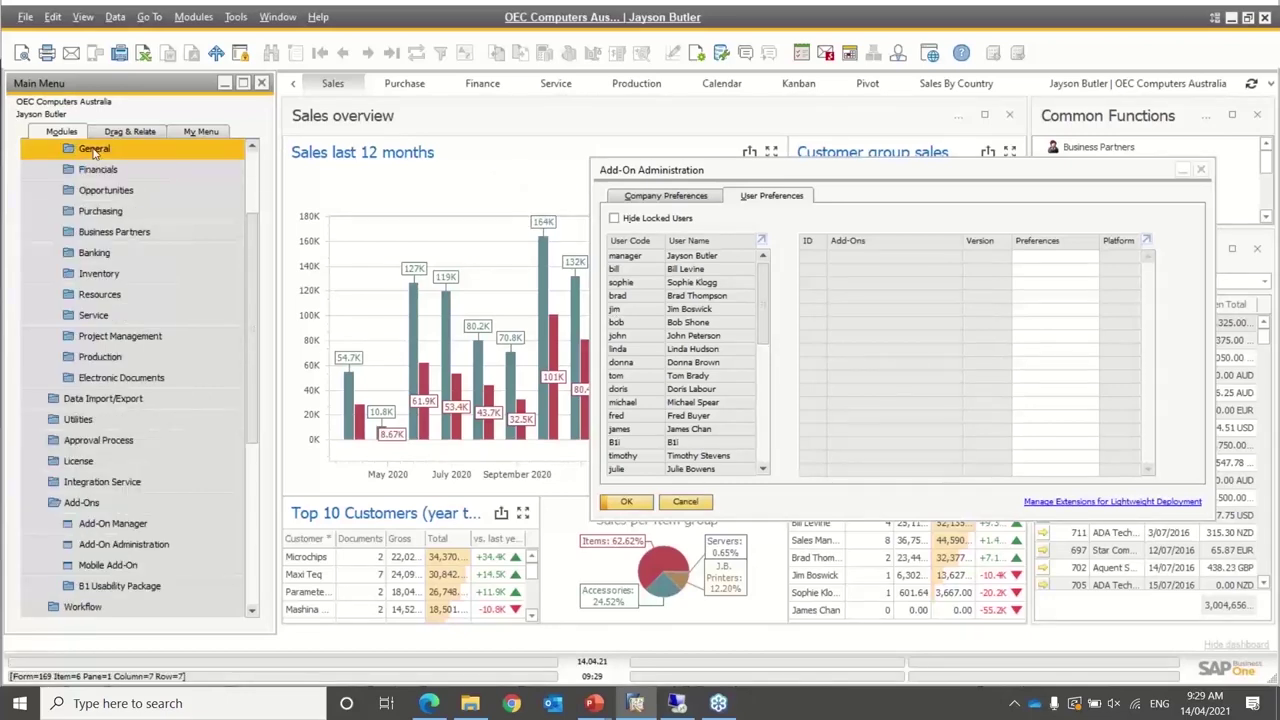
Examine the Hide Locked Users option for assigned users in the UI Configuration Template, then cancel it and Add-On Administration
click(105, 420)
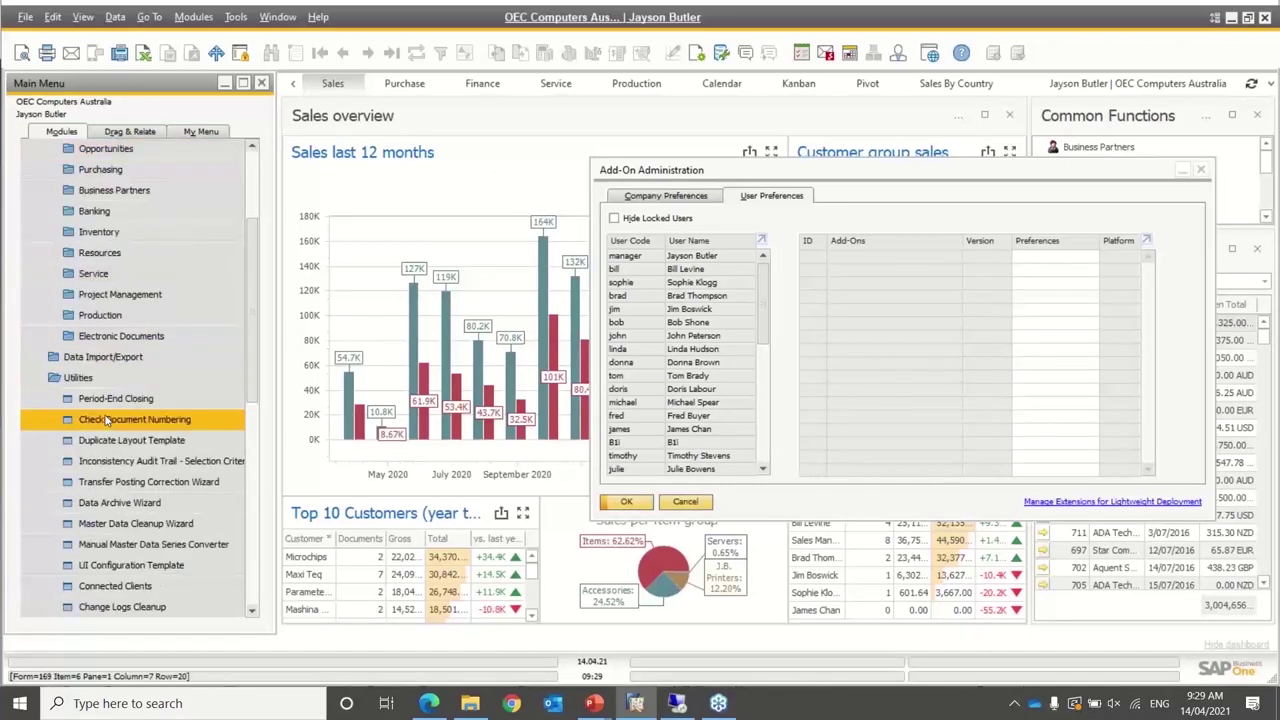
click(105, 568)
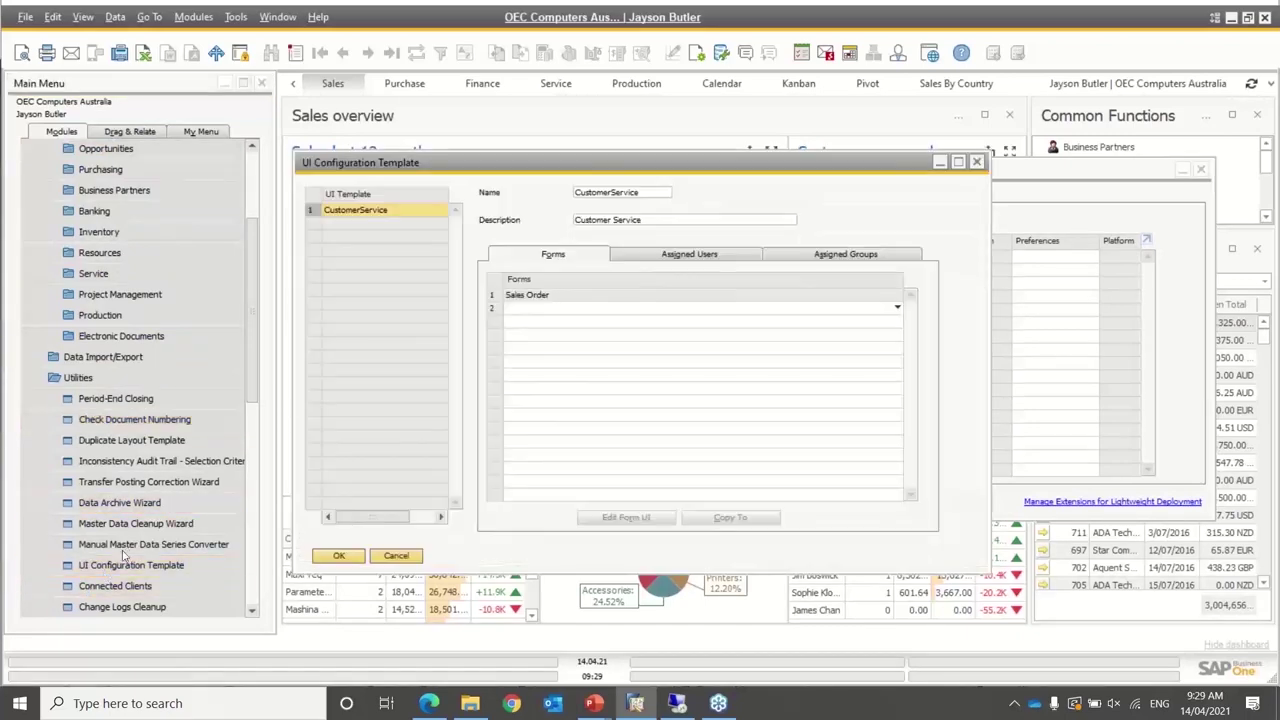
click(692, 254)
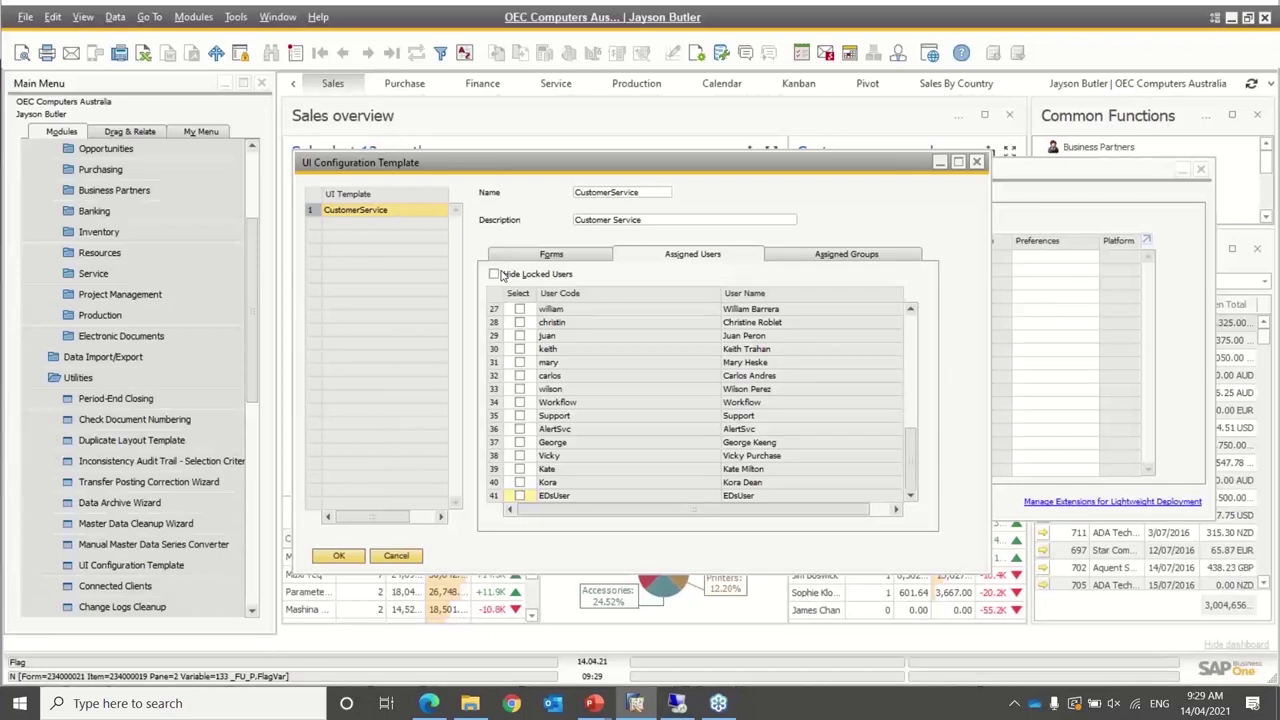
click(415, 557)
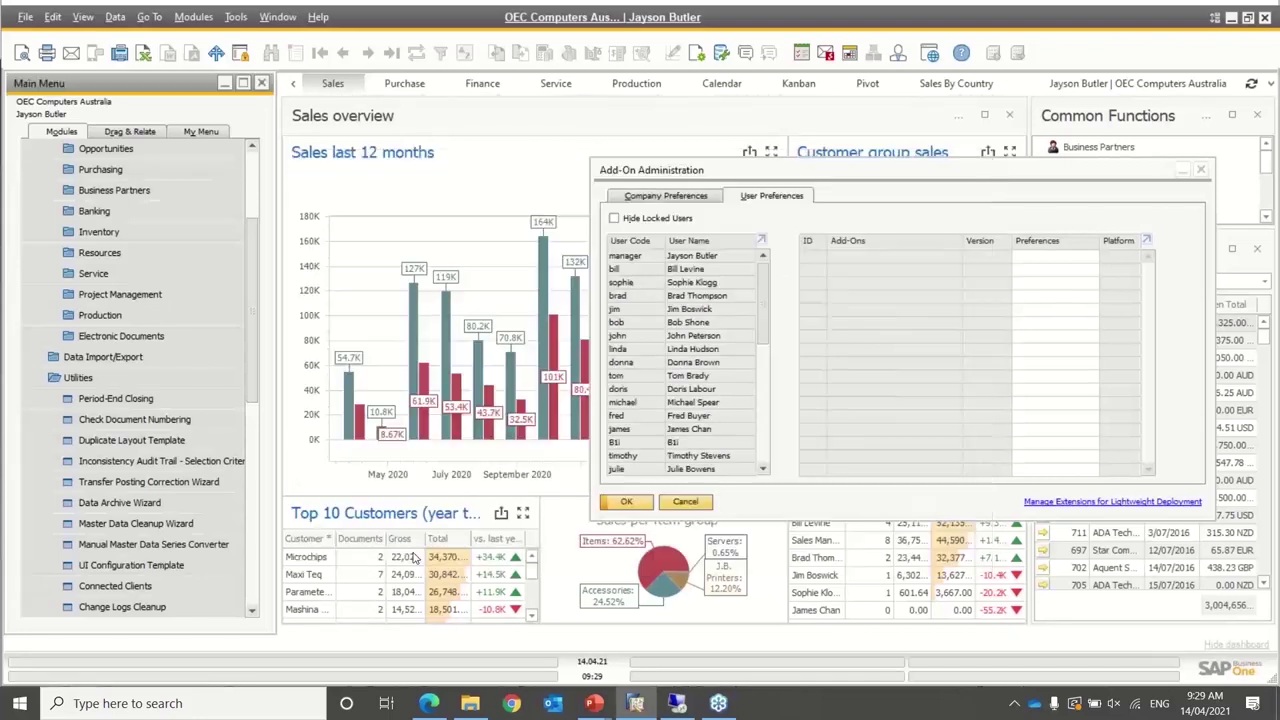
click(685, 501)
Open the general Users setup and find the manager user's record by searching the user code "mana"
scroll(254, 174, up, 3)
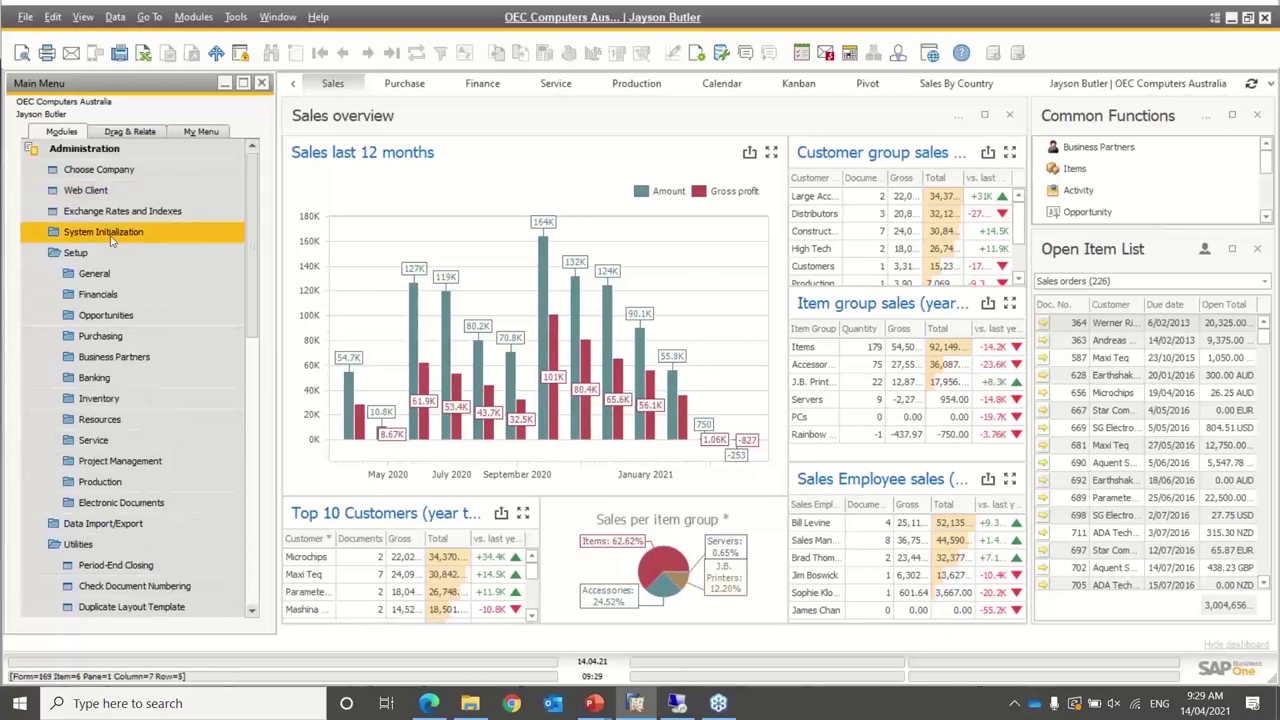
click(76, 252)
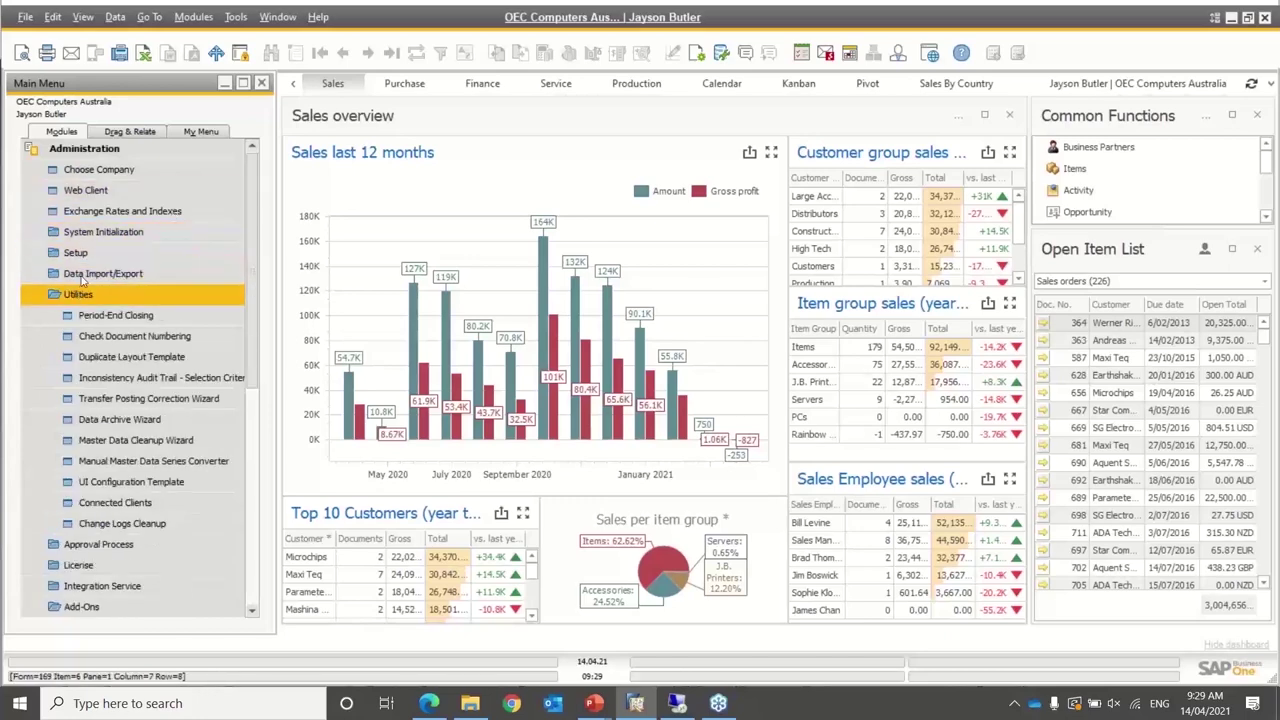
click(96, 252)
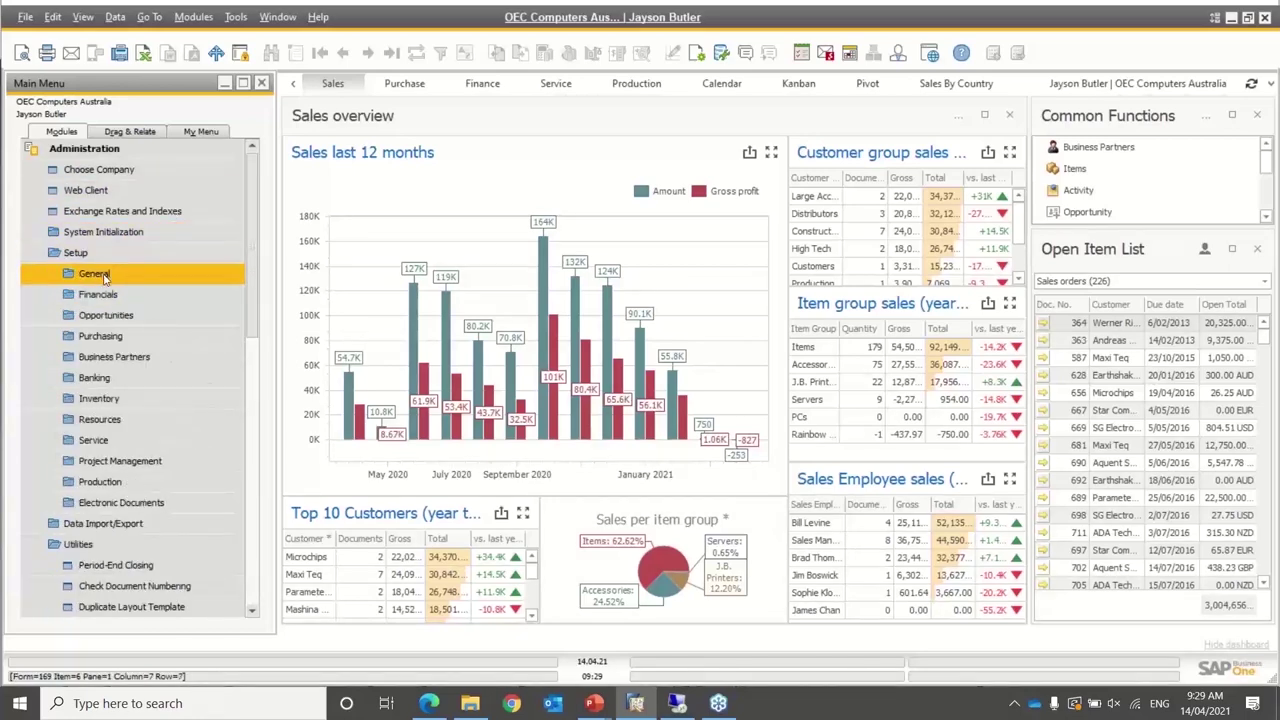
click(104, 276)
click(141, 171)
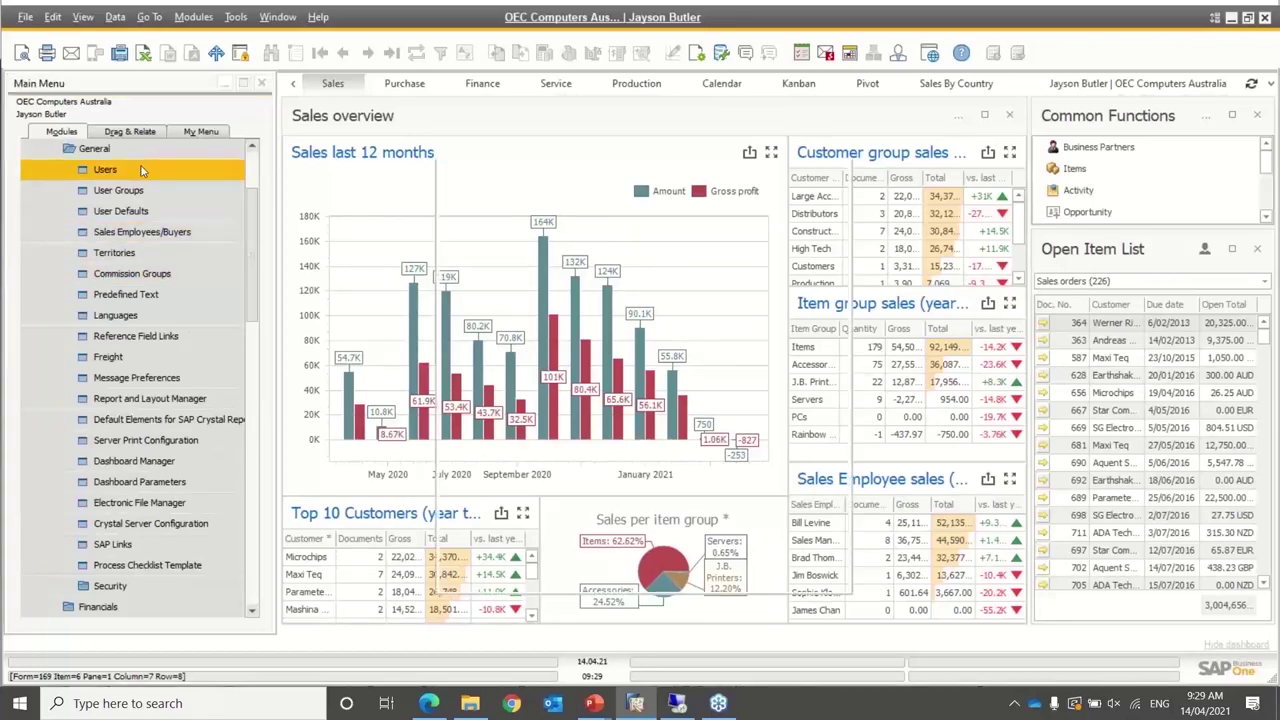
text(mana)
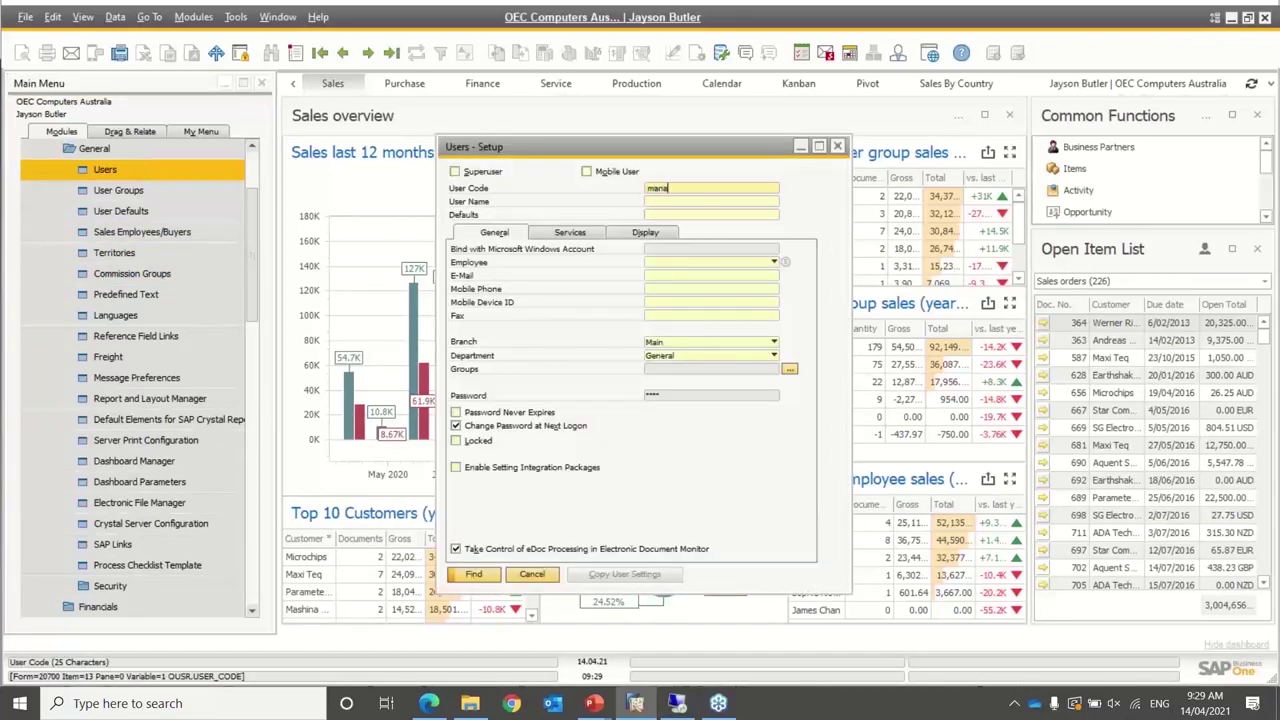
key(Return)
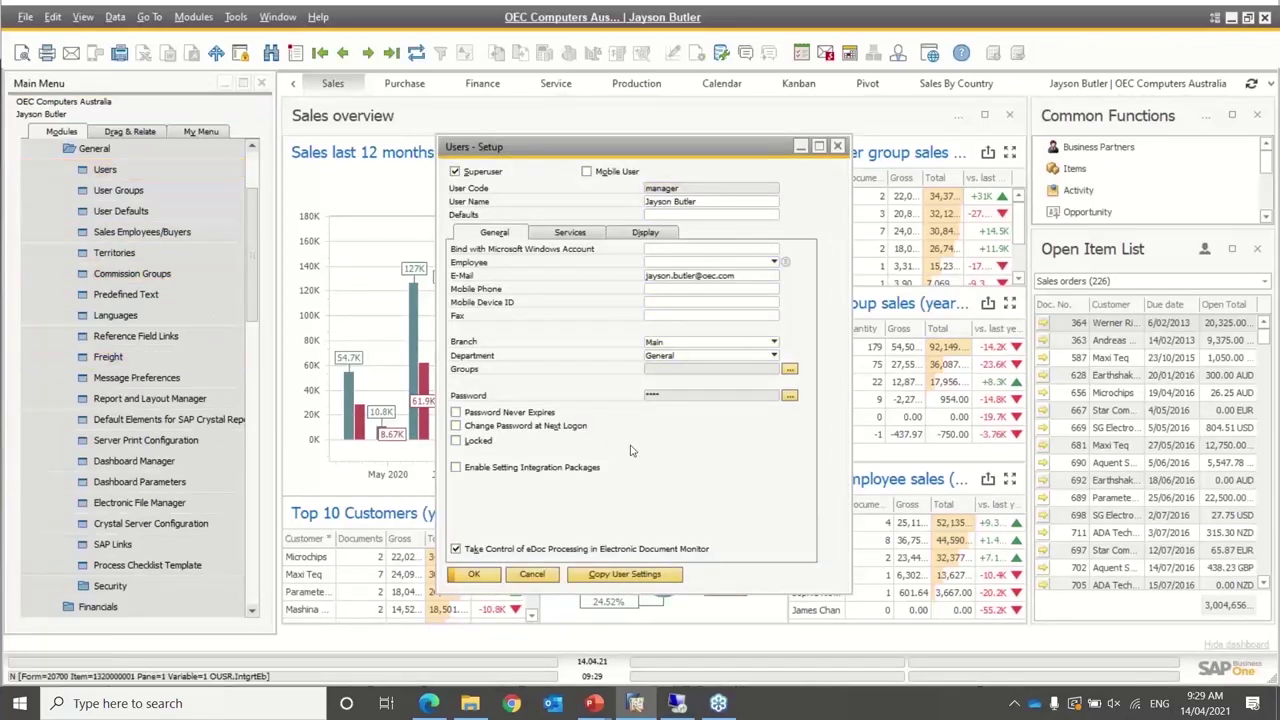
Open Copy User Settings for the manager record and select the user in row 3 as the recipient
click(626, 578)
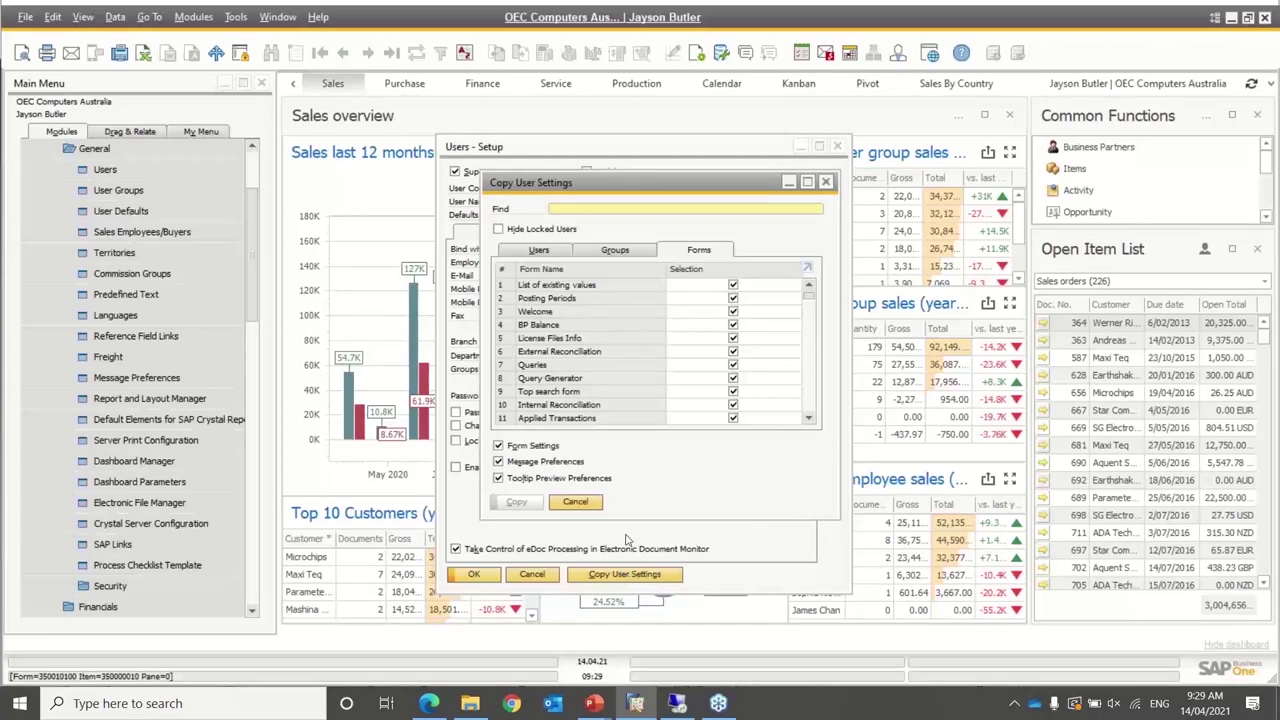
click(568, 250)
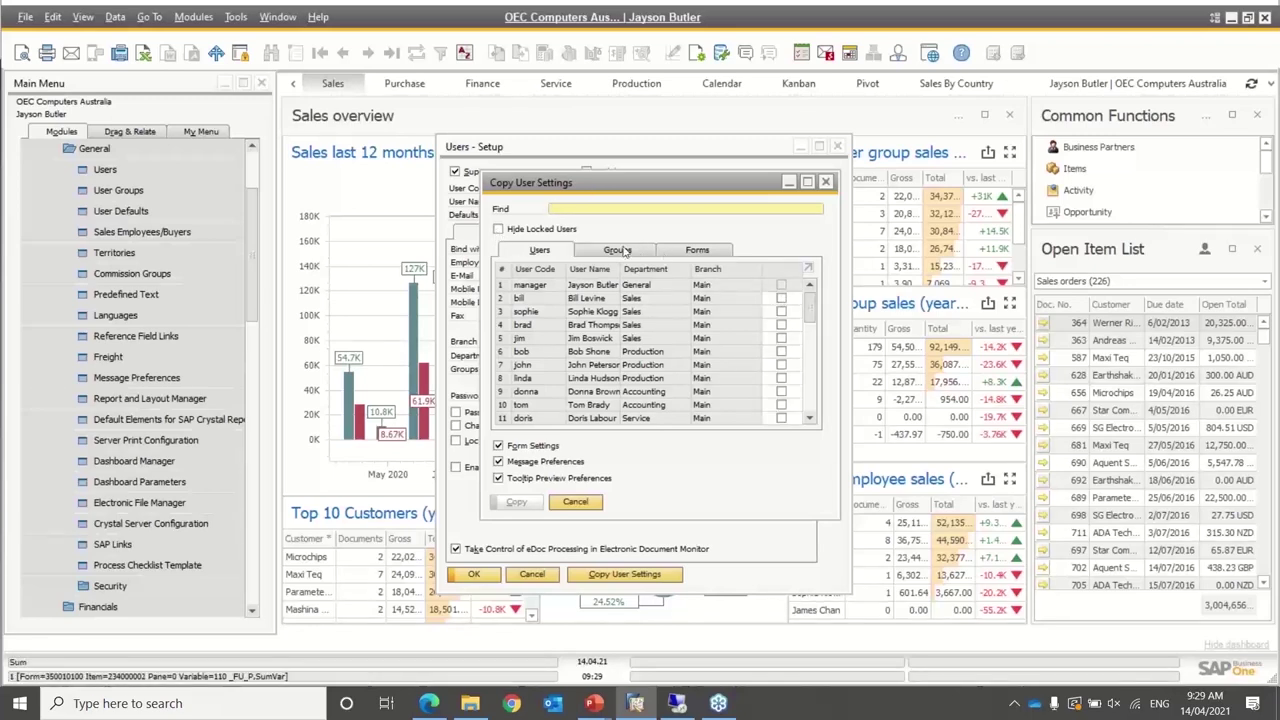
click(781, 312)
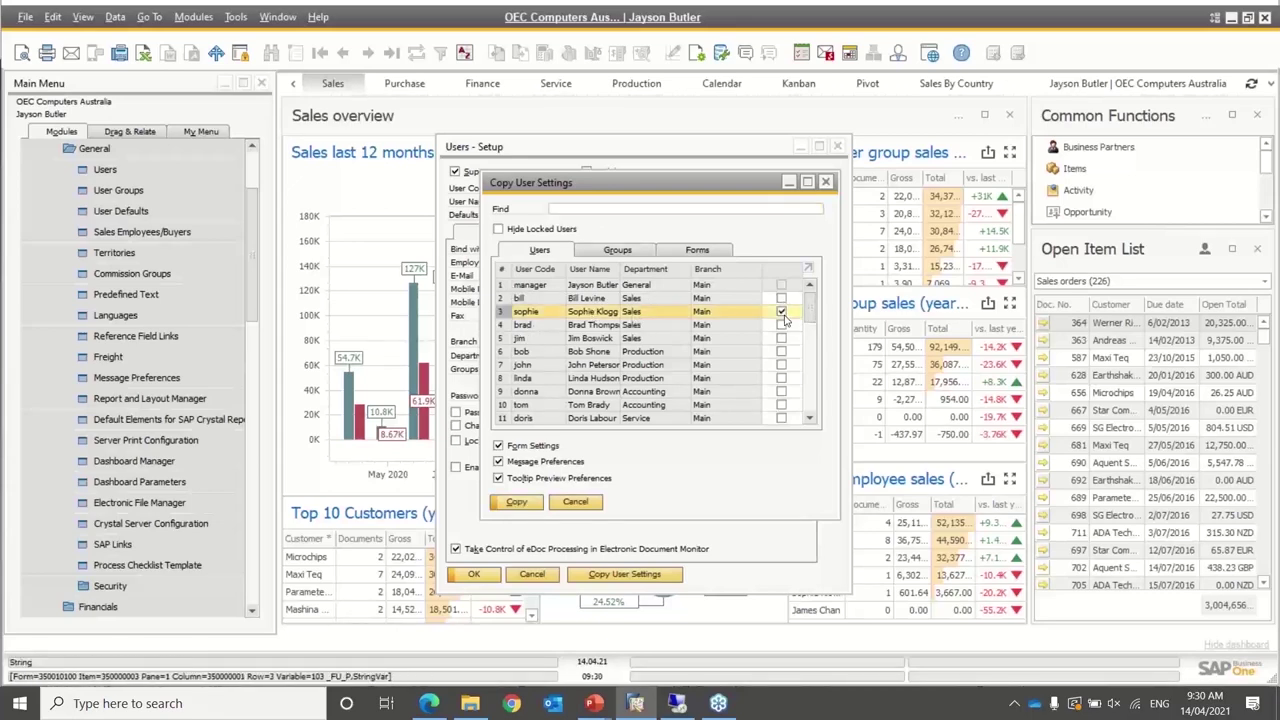
Search the forms for "sales", clear all form selections, and select only Sales Order and Delivery for copying
click(716, 251)
click(600, 208)
text(sales)
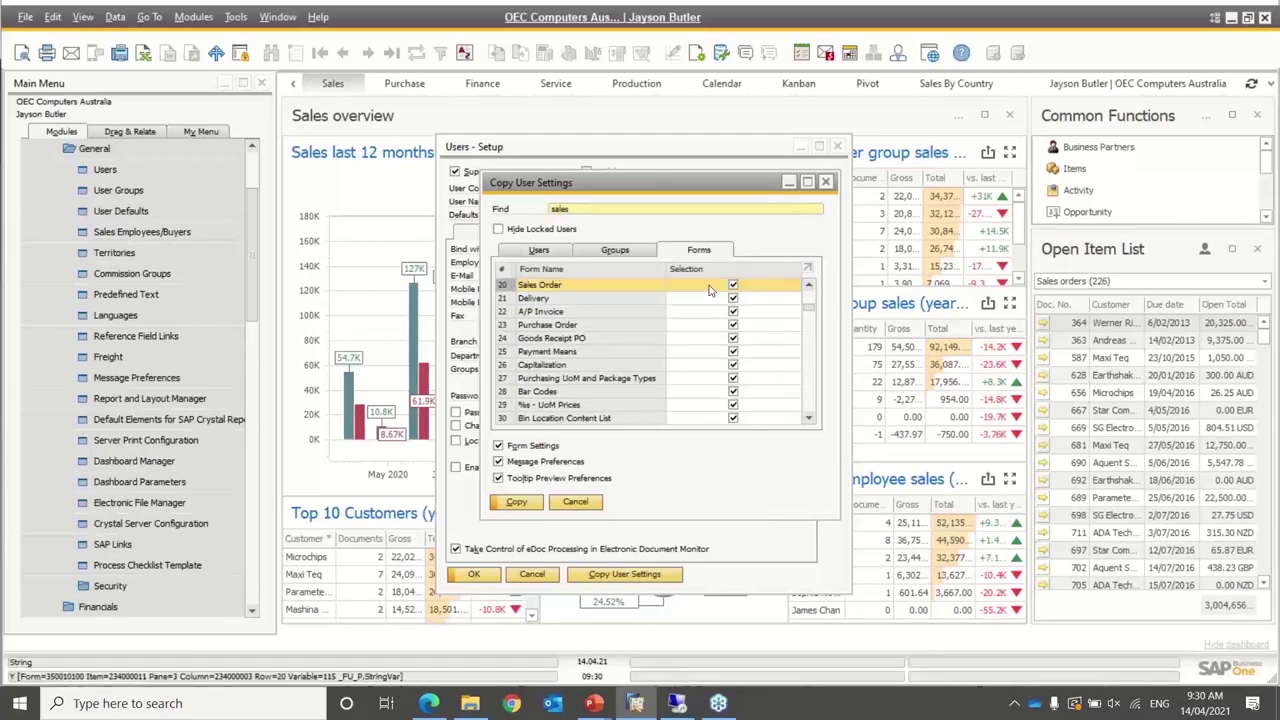
double_click(743, 269)
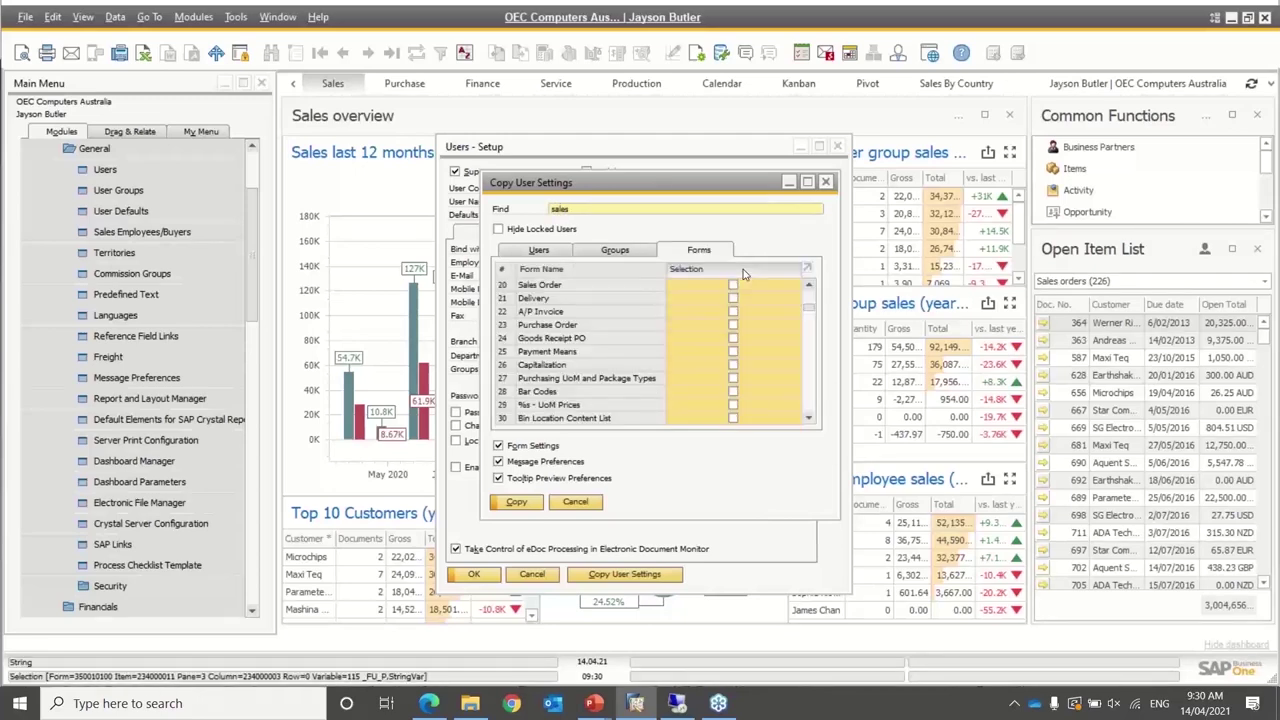
click(733, 286)
click(733, 286)
click(733, 299)
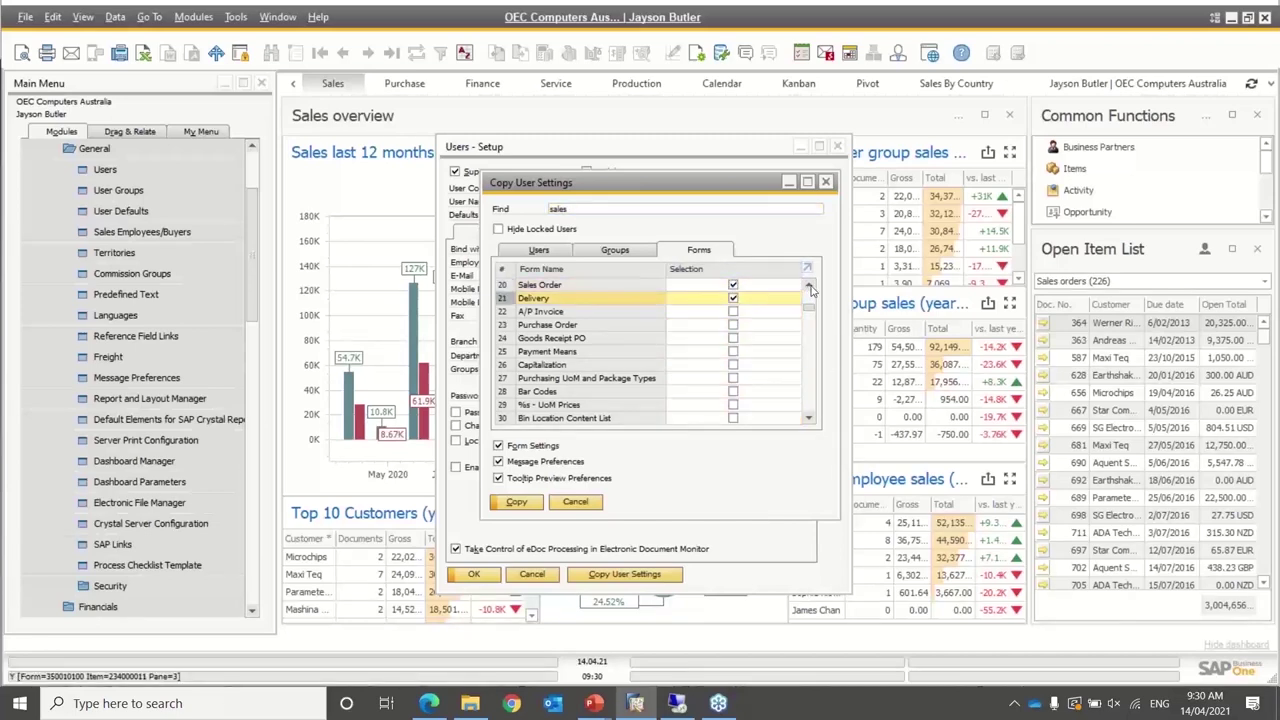
Review the forms listed above Sales Order, then cancel Copy User Settings and the Users setup
click(810, 288)
click(810, 288)
click(810, 288)
click(810, 288)
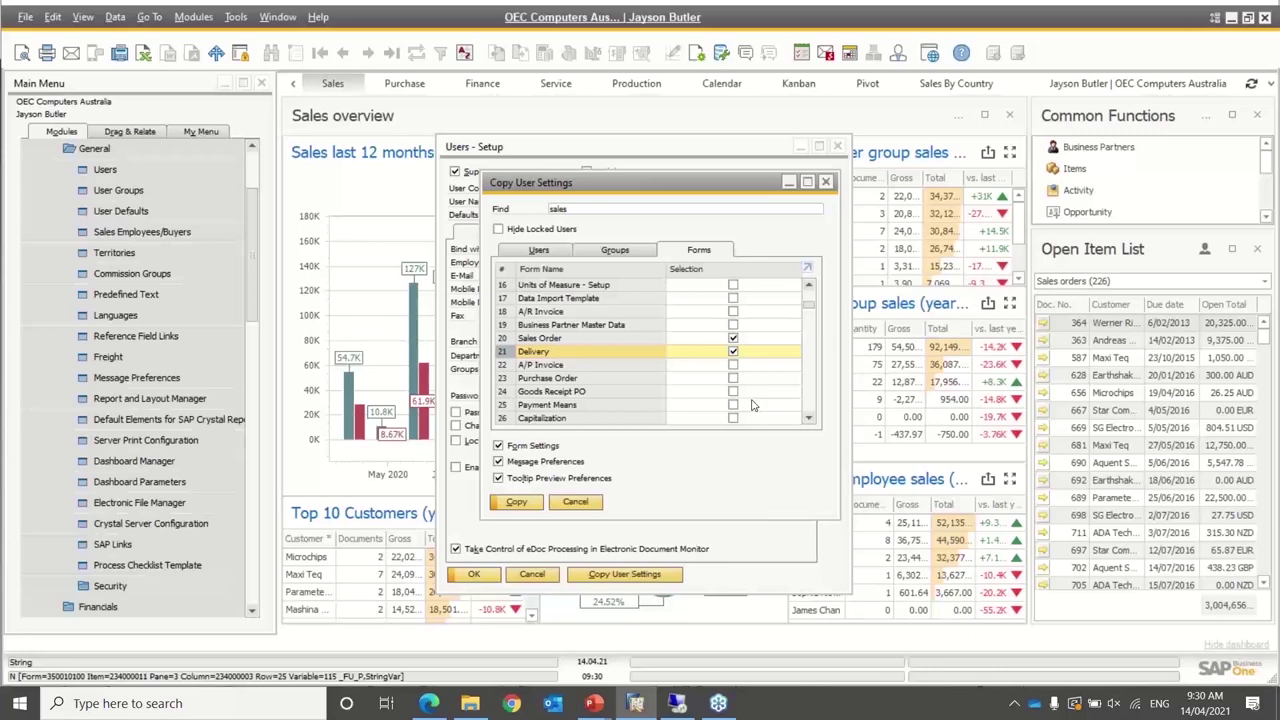
click(578, 503)
click(531, 574)
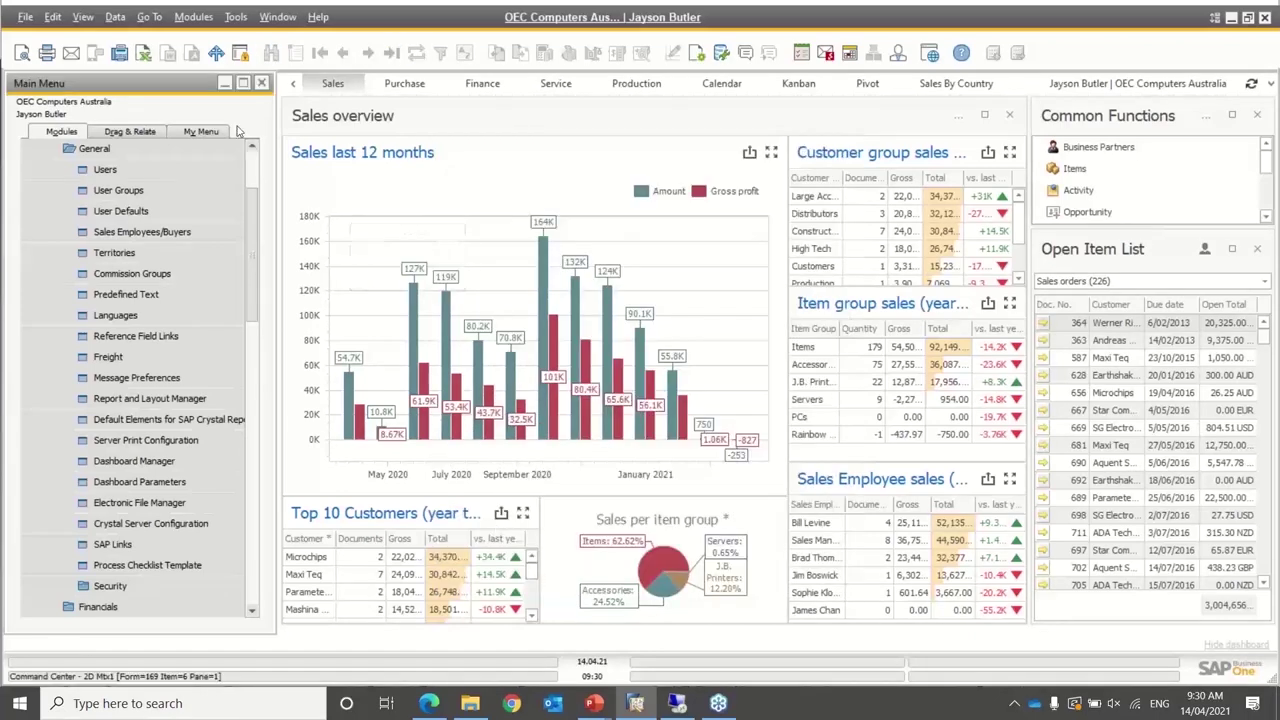
Open Alerts Management from the Administration module and set the alert status filter to All
click(98, 148)
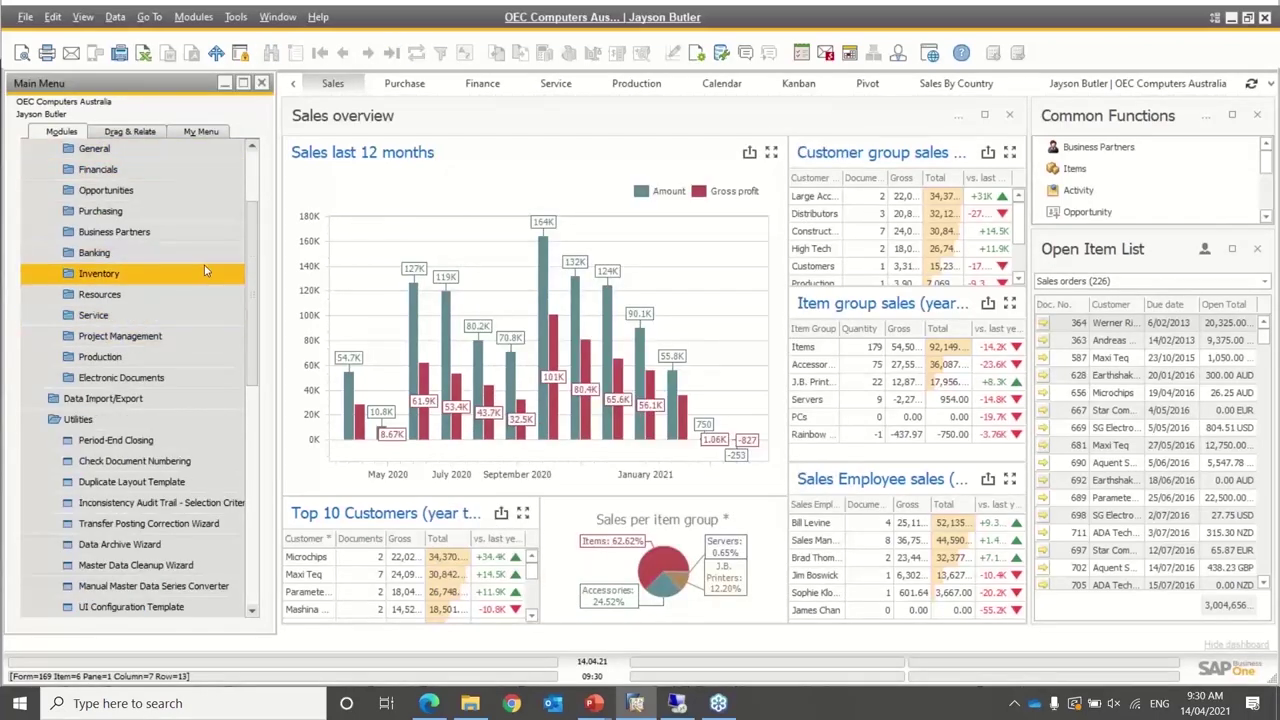
scroll(110, 152, up, 2)
click(88, 255)
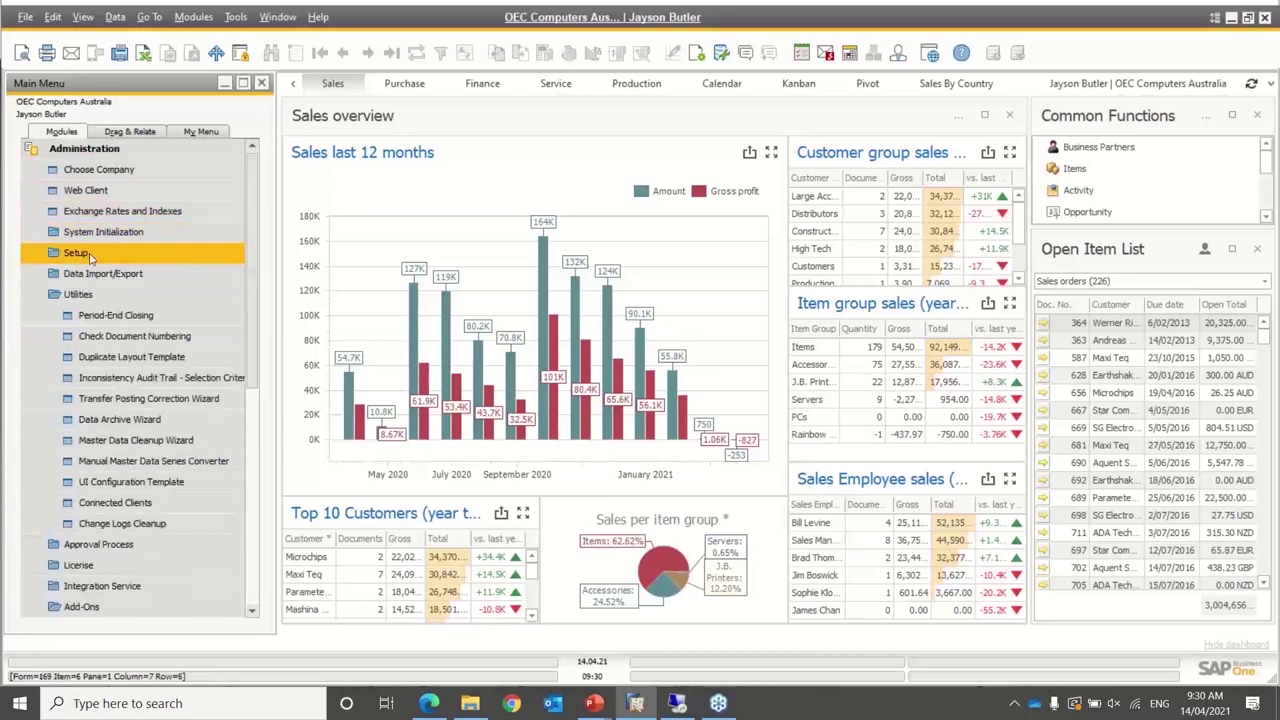
click(78, 294)
click(81, 377)
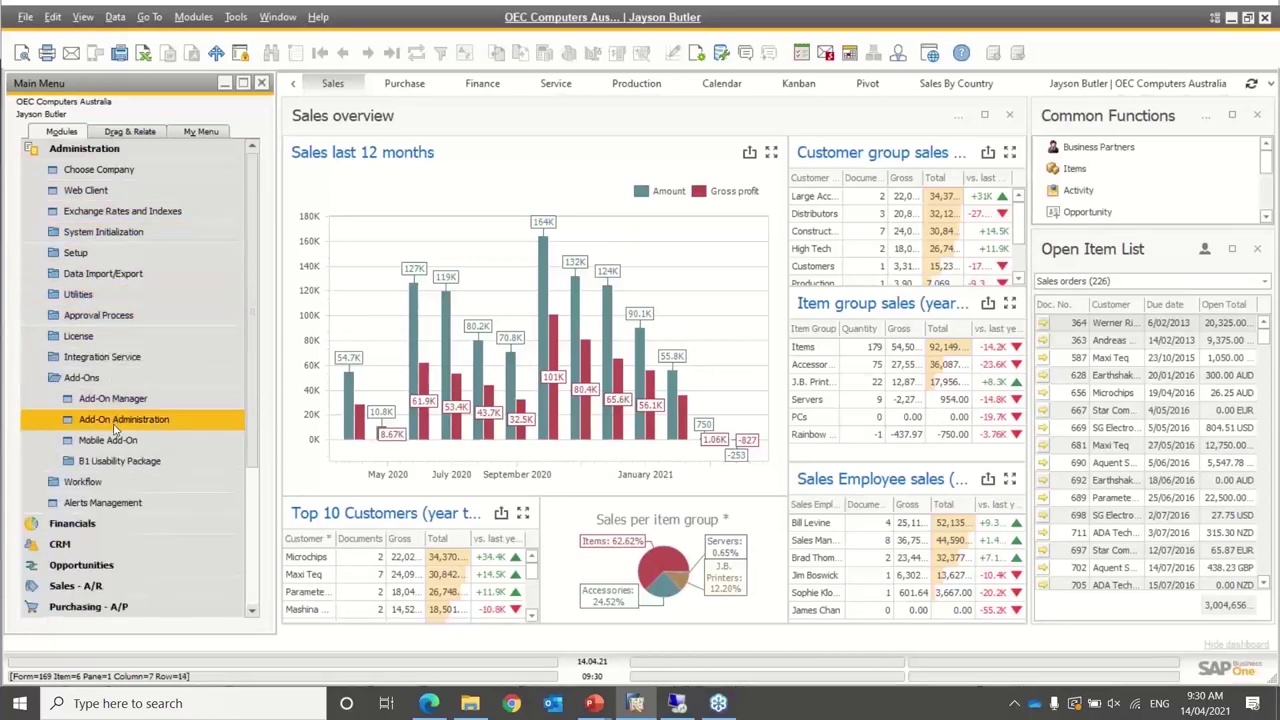
click(96, 503)
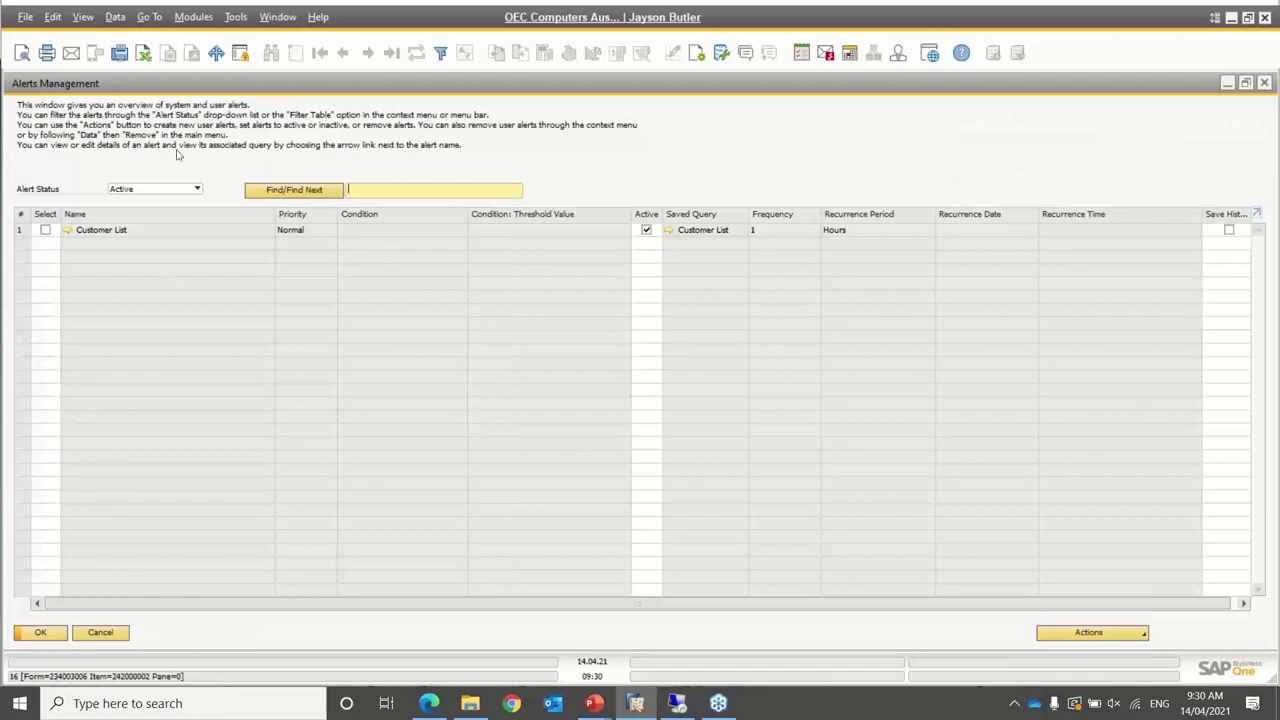
click(173, 193)
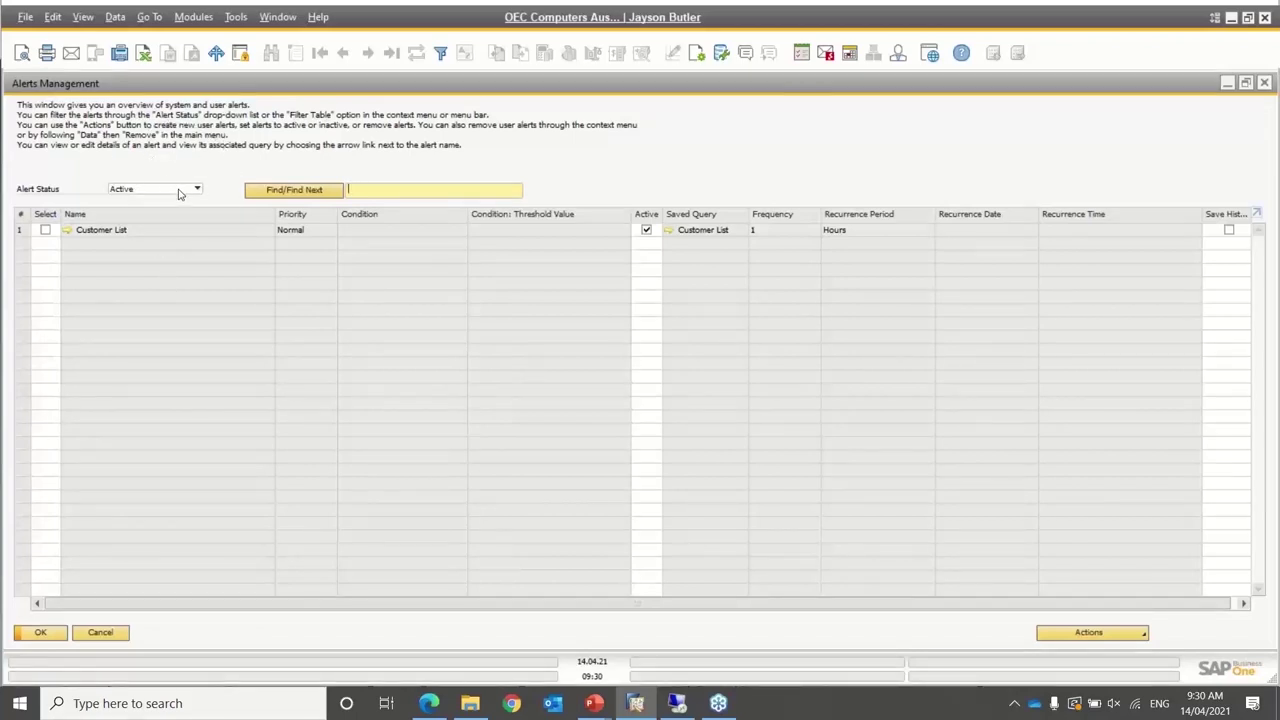
click(180, 194)
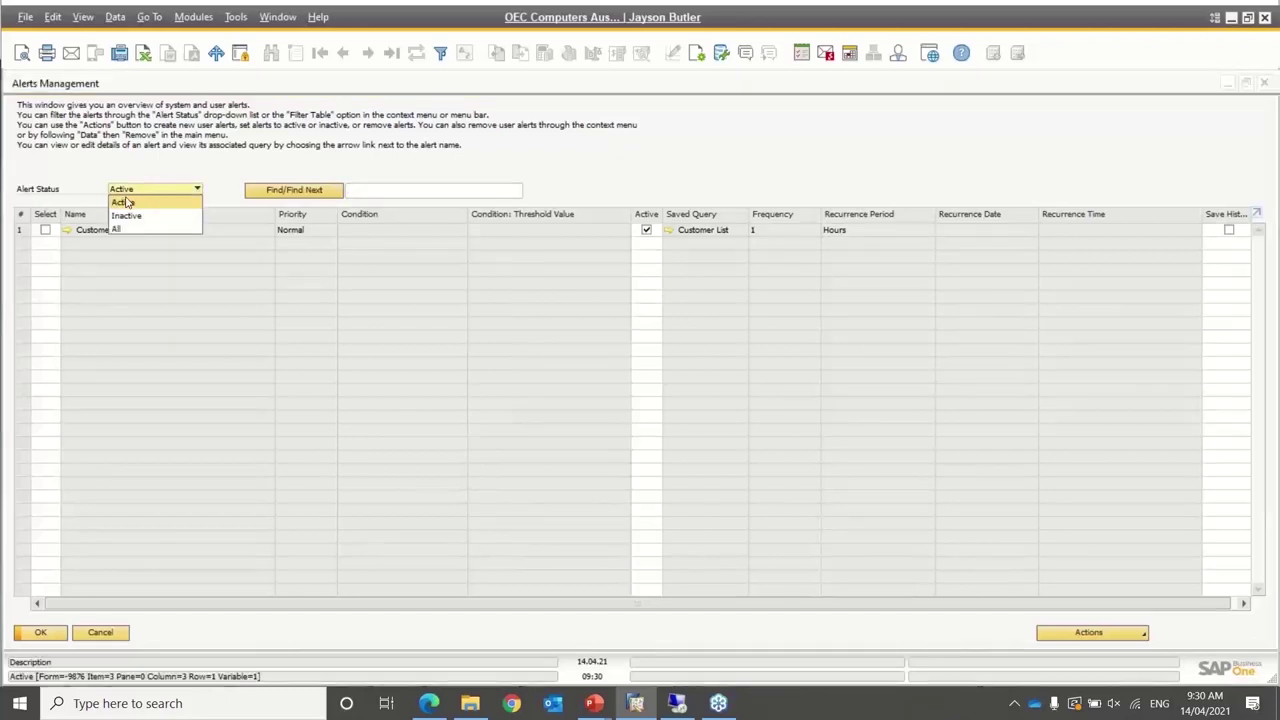
click(128, 230)
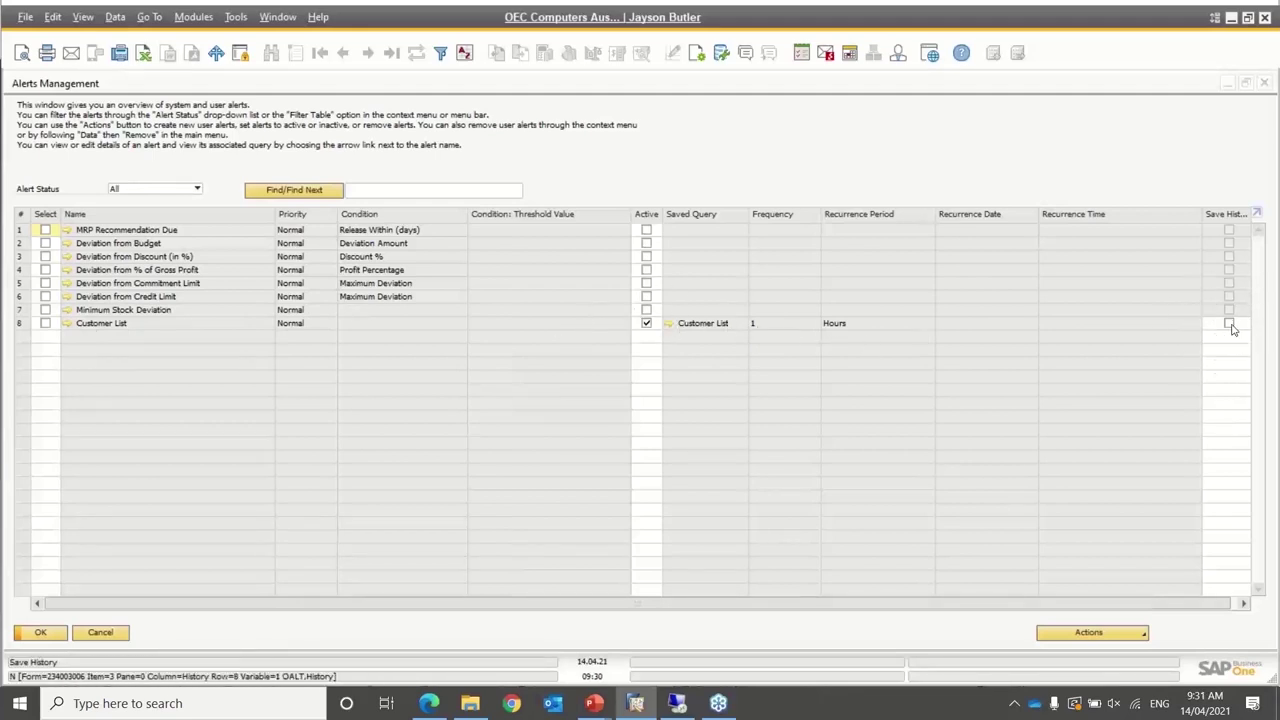
Open the details of the Customer List alert and try the Hide Locked Users option on its user list
click(68, 324)
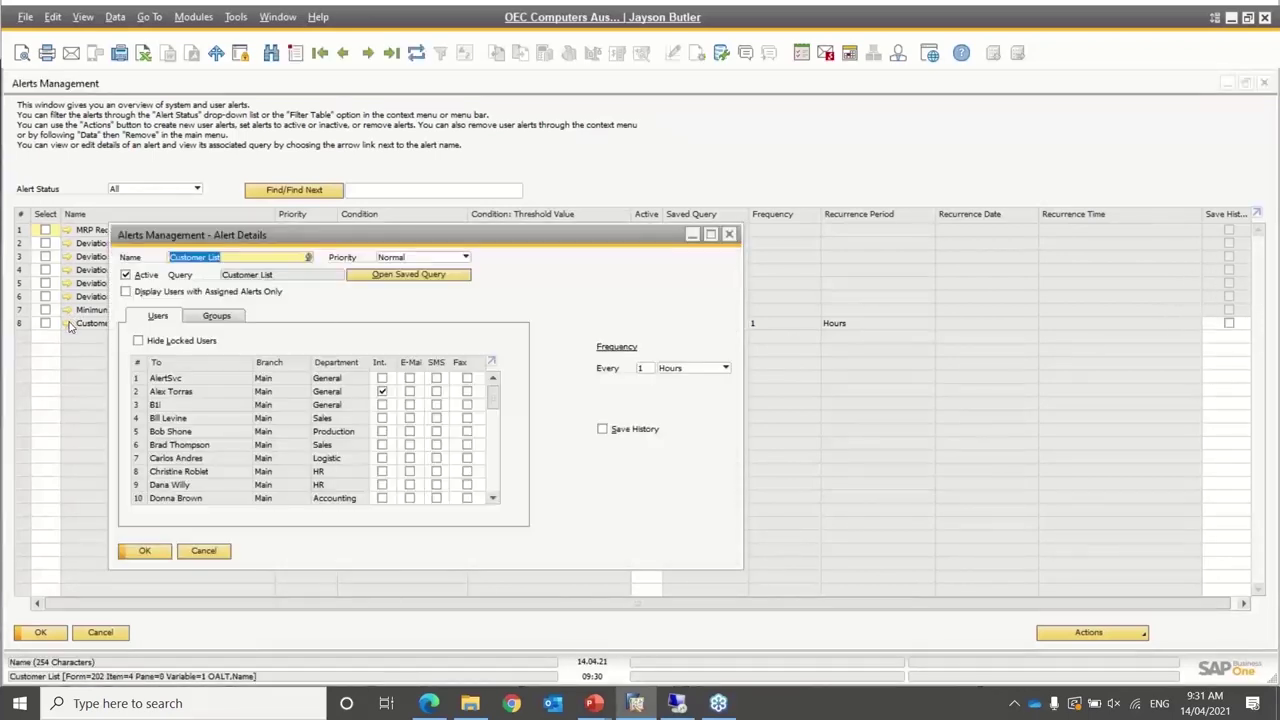
click(138, 343)
click(138, 342)
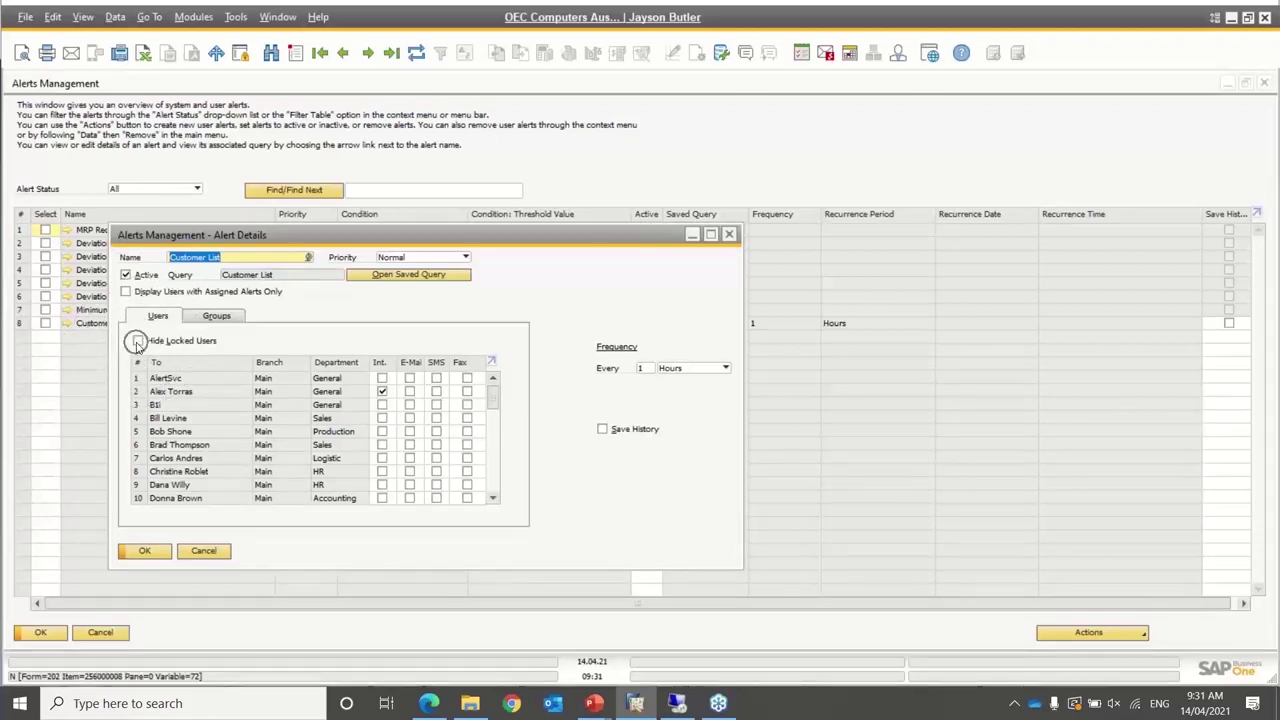
click(138, 342)
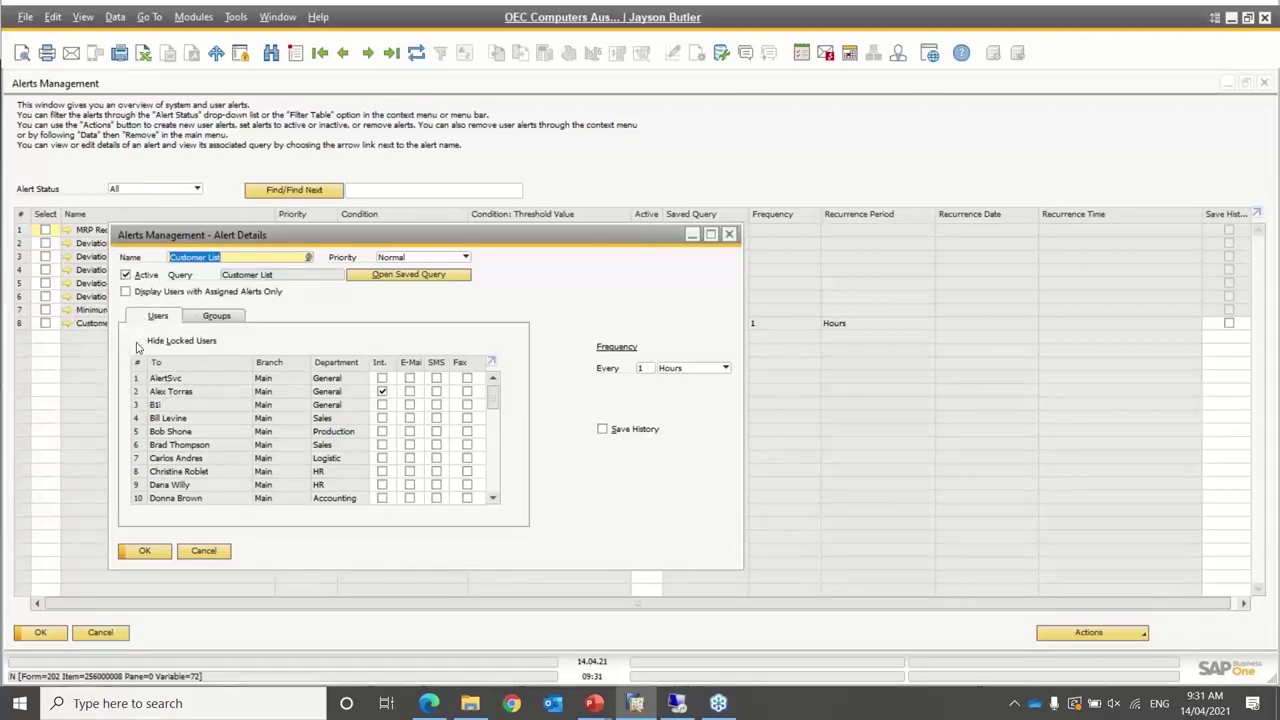
Compare the alert's user list with Display Users with Assigned Alerts Only on and off, then cancel the details and Alerts Management
click(129, 293)
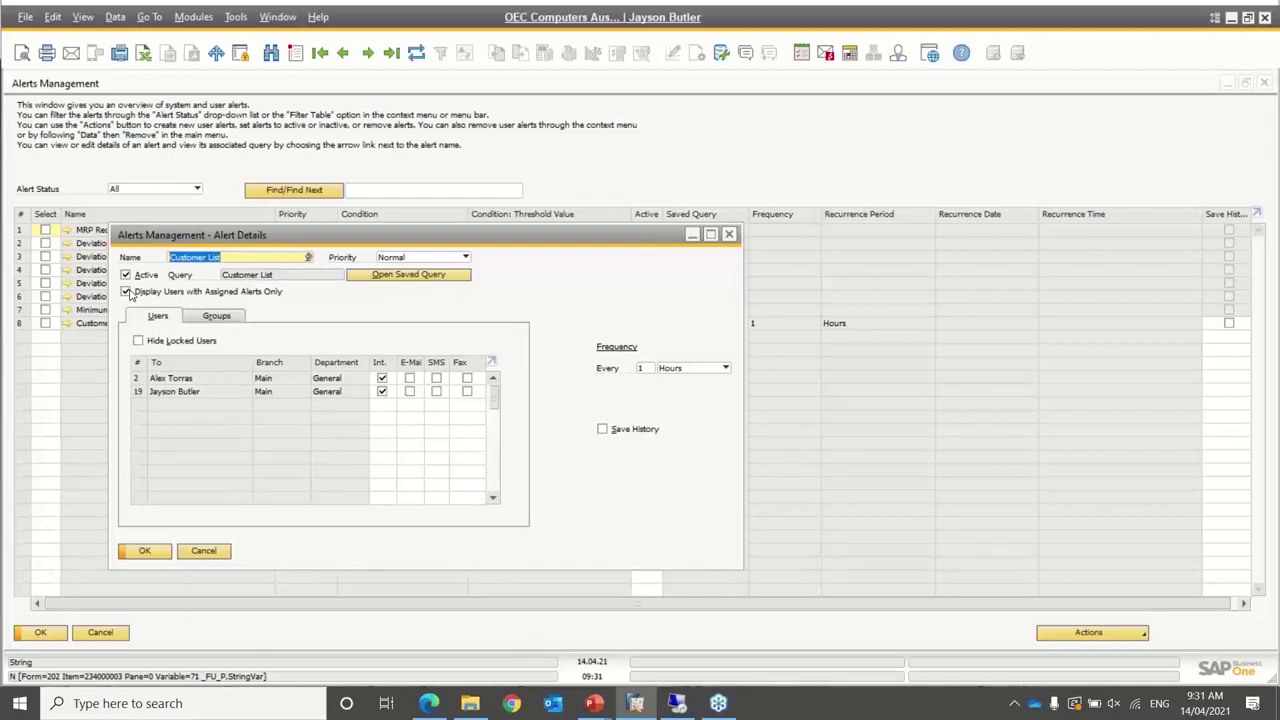
click(126, 292)
drag(494, 397, 486, 334)
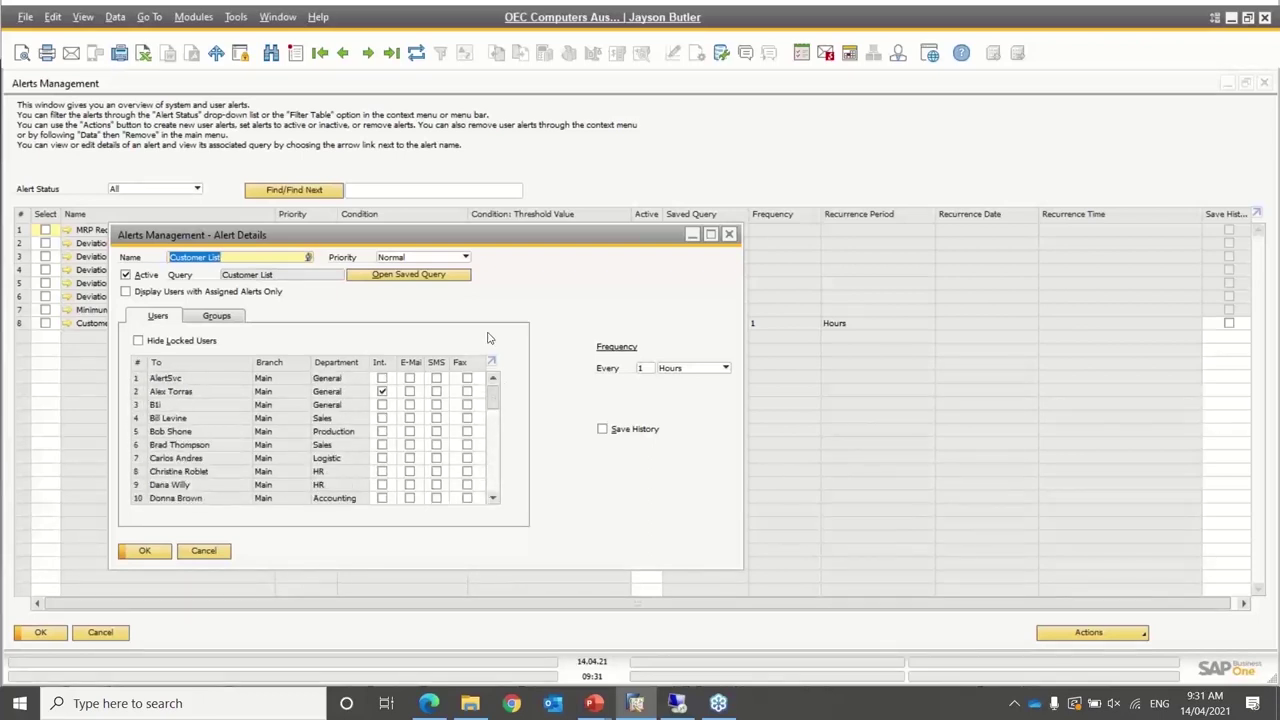
click(126, 292)
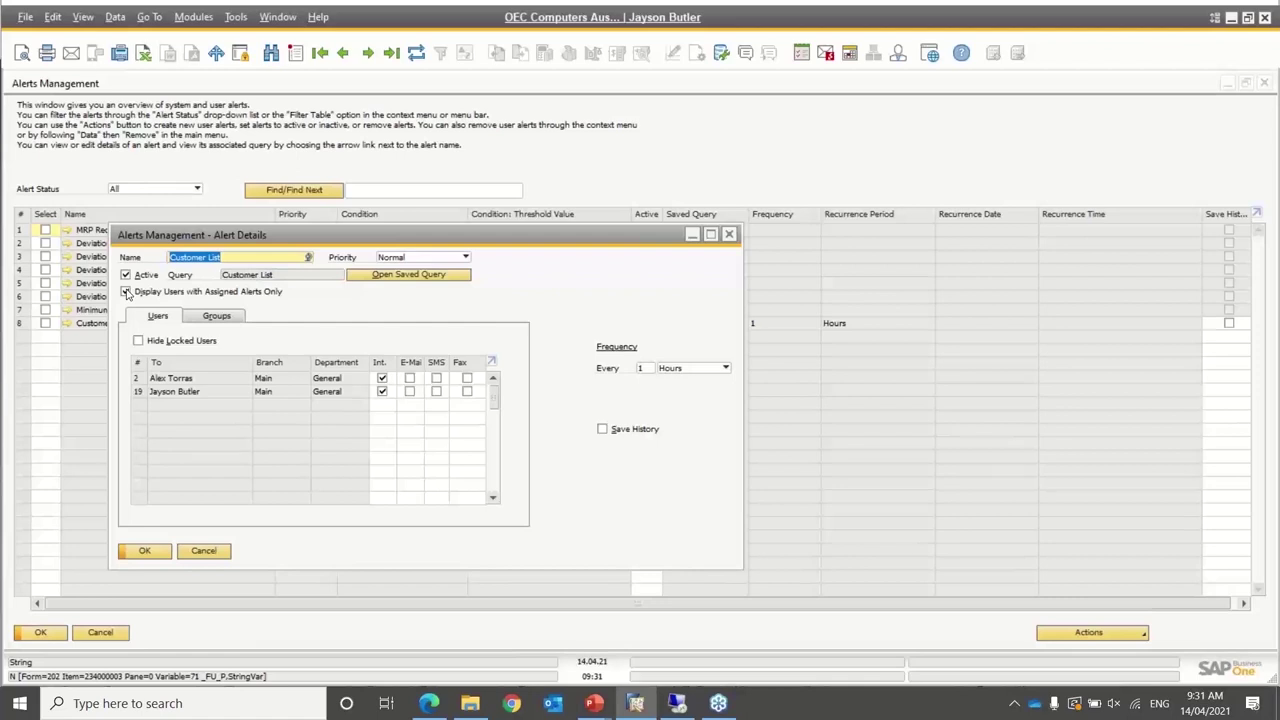
click(126, 292)
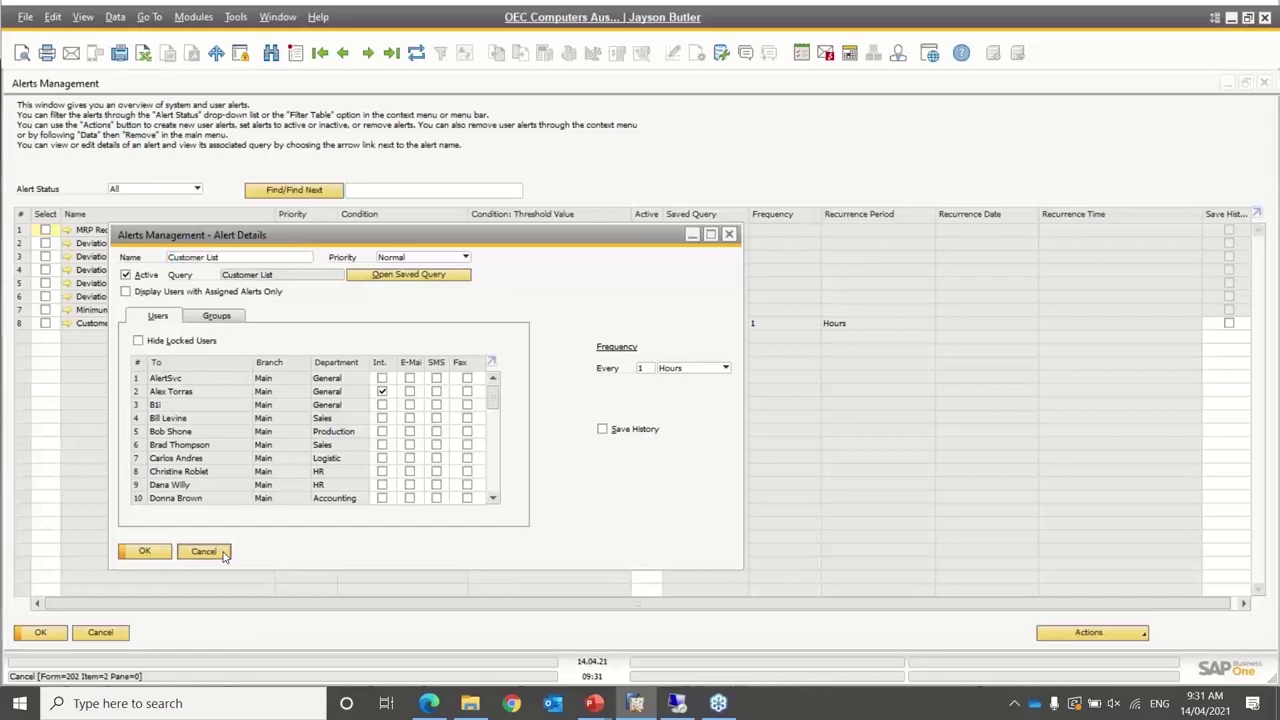
click(204, 551)
click(116, 631)
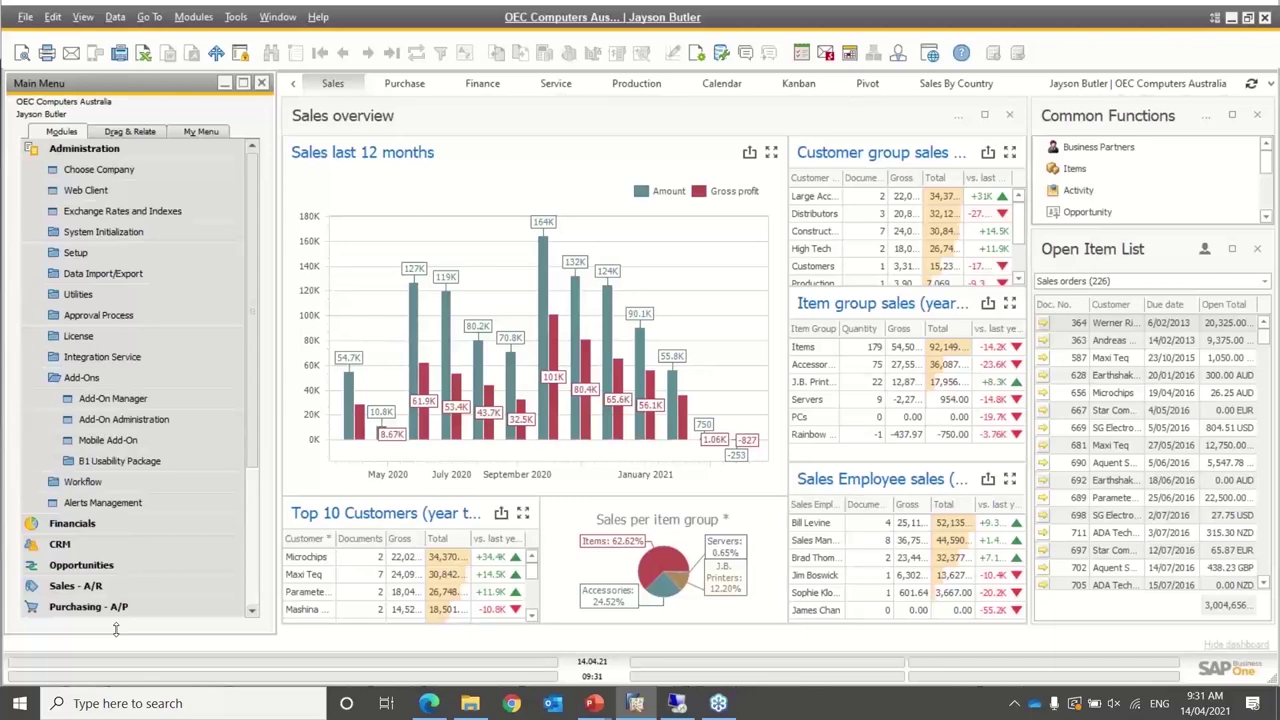
Open Sales Order from the Sales - A/R module and display the last sales order
click(98, 152)
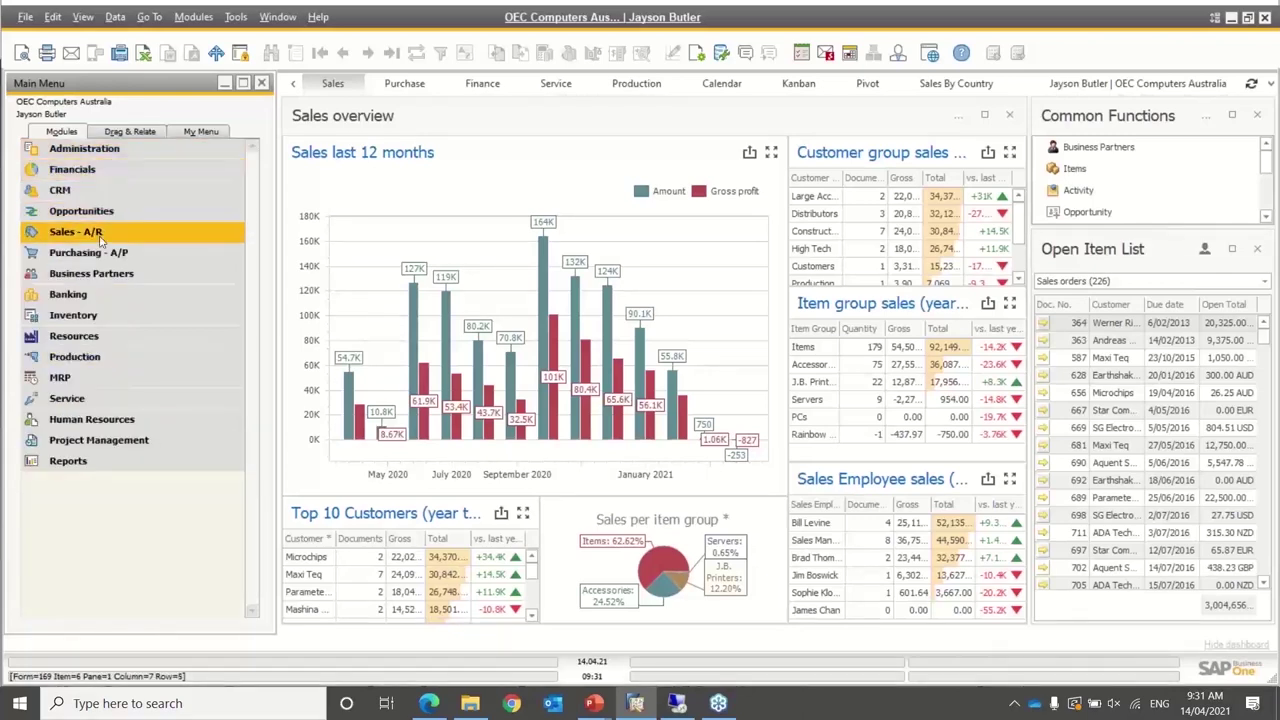
click(100, 232)
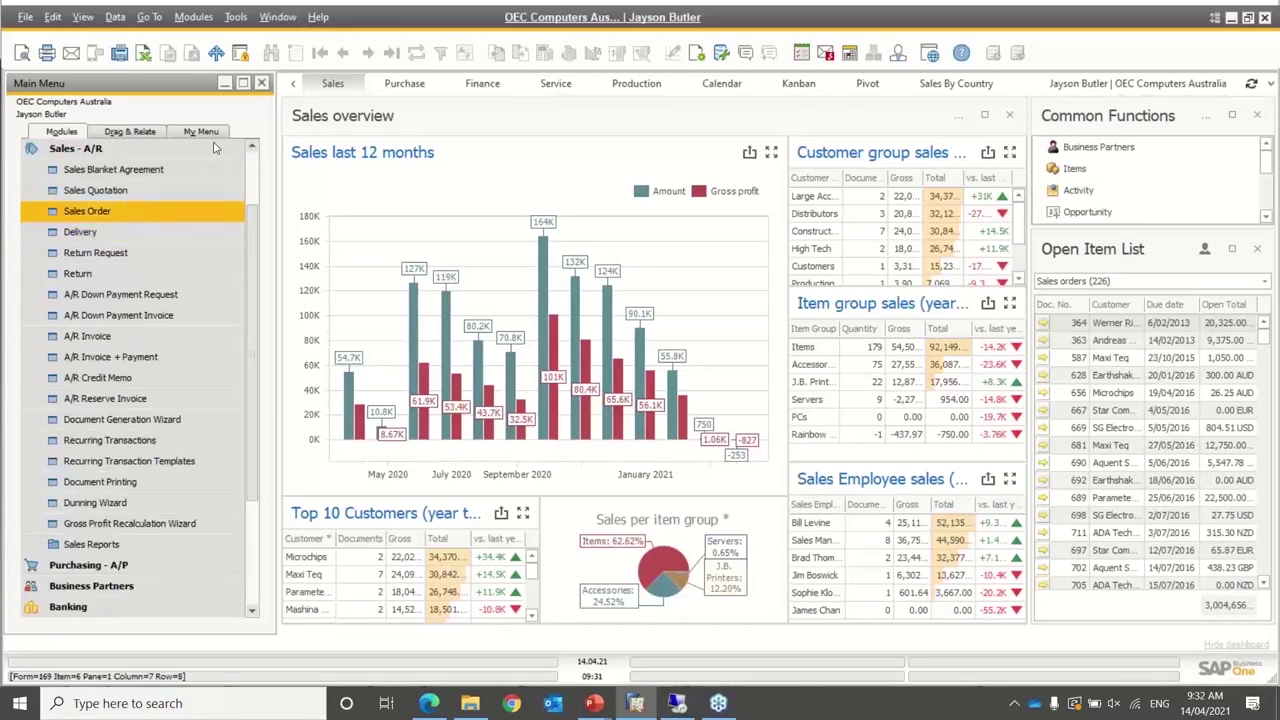
click(134, 210)
click(391, 52)
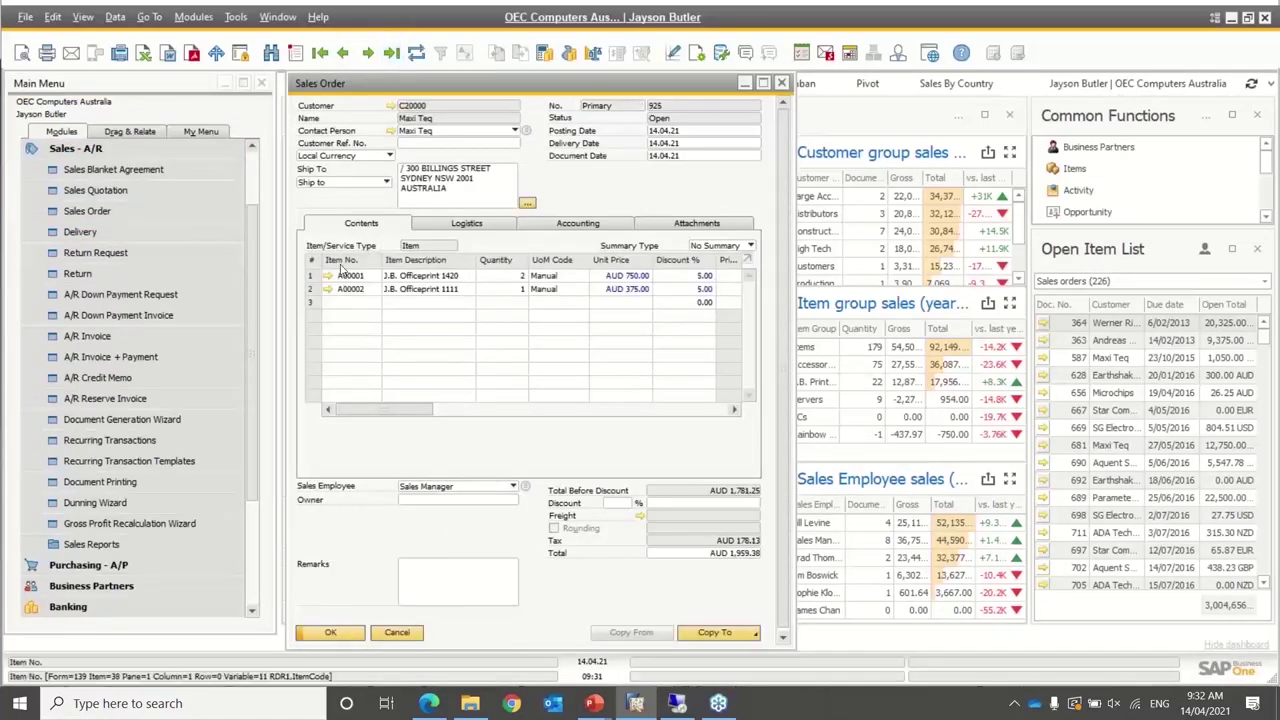
Copy the sales order's item grid with Copy Table
right_click(343, 268)
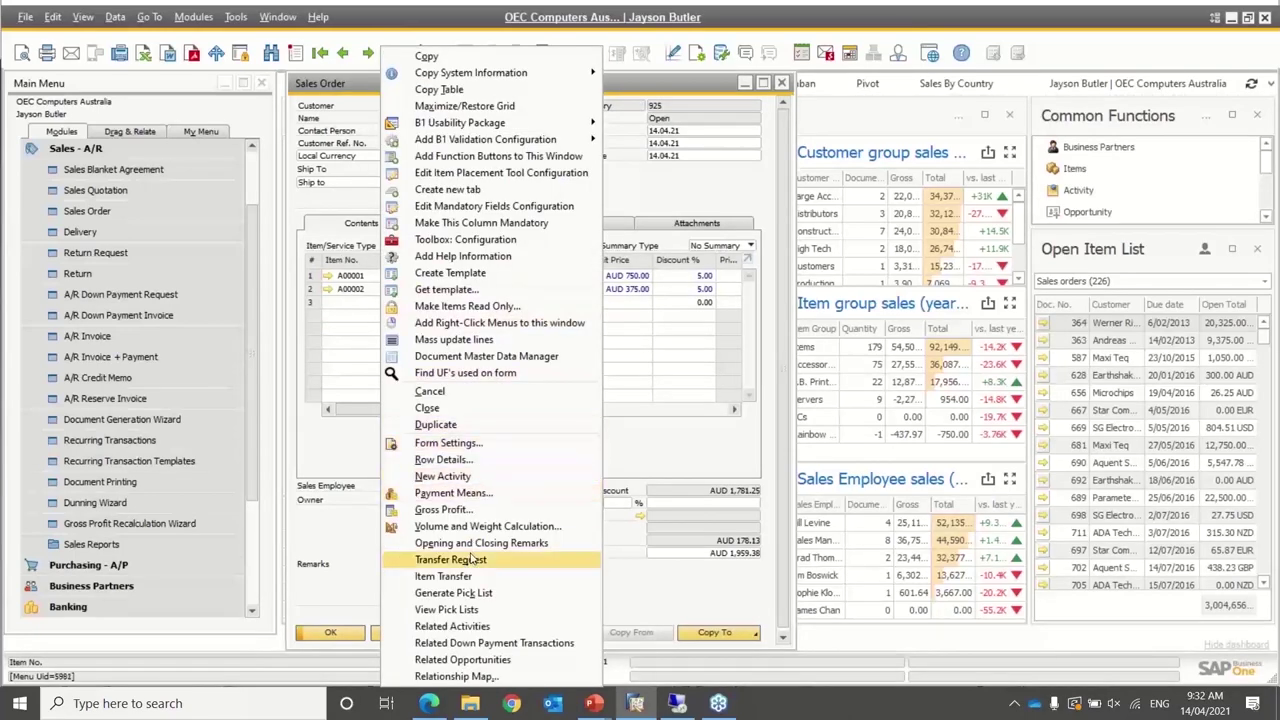
click(480, 92)
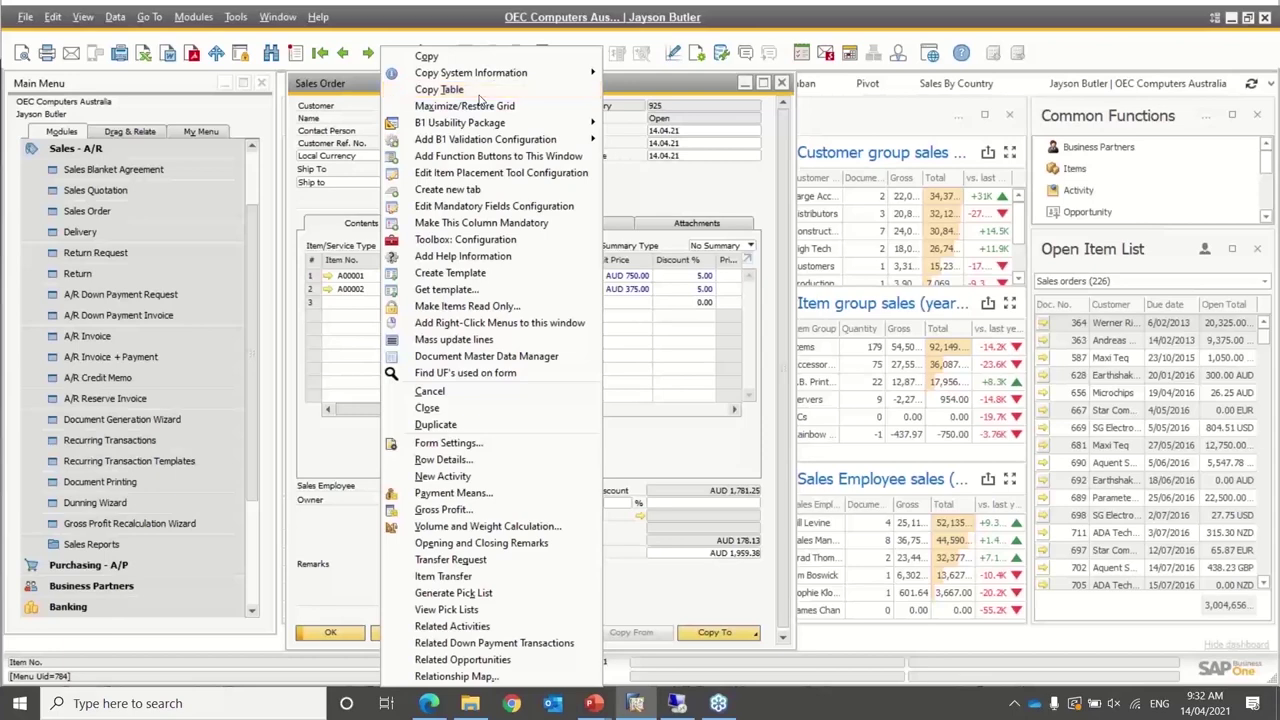
click(472, 90)
Switch to Excel, create a blank workbook and paste the copied sales order table at cell A1
click(22, 706)
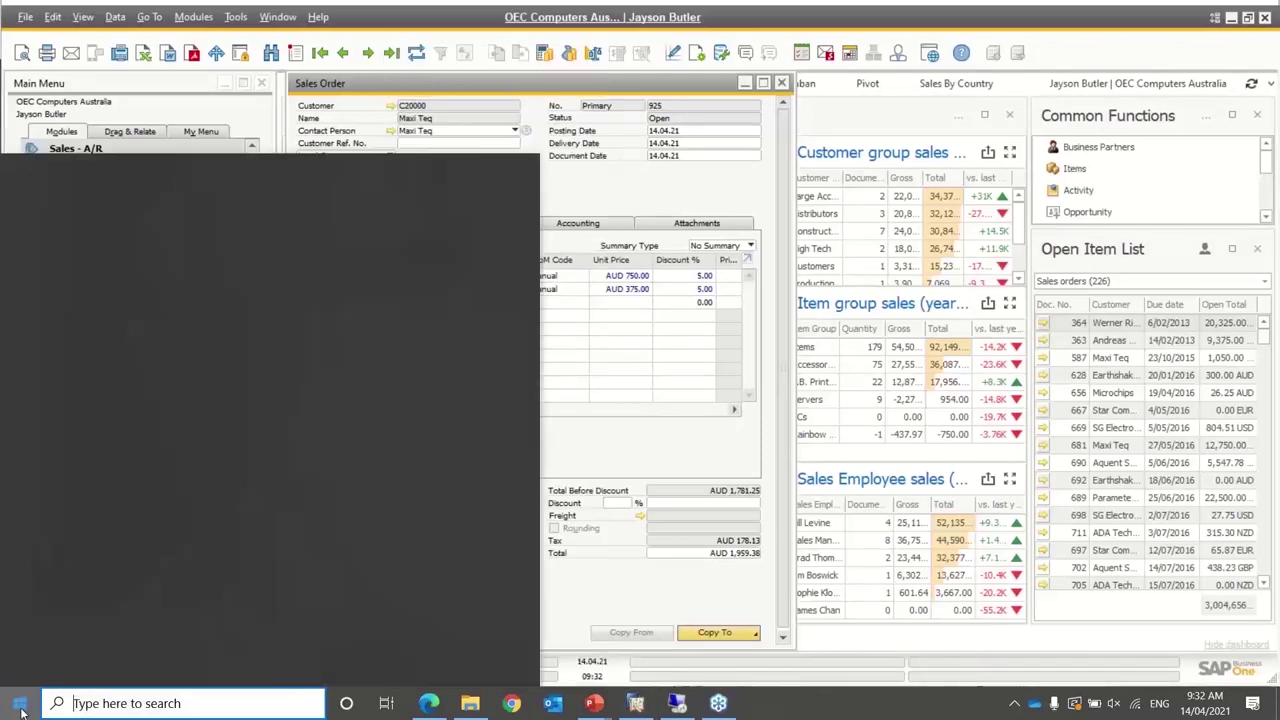
click(477, 268)
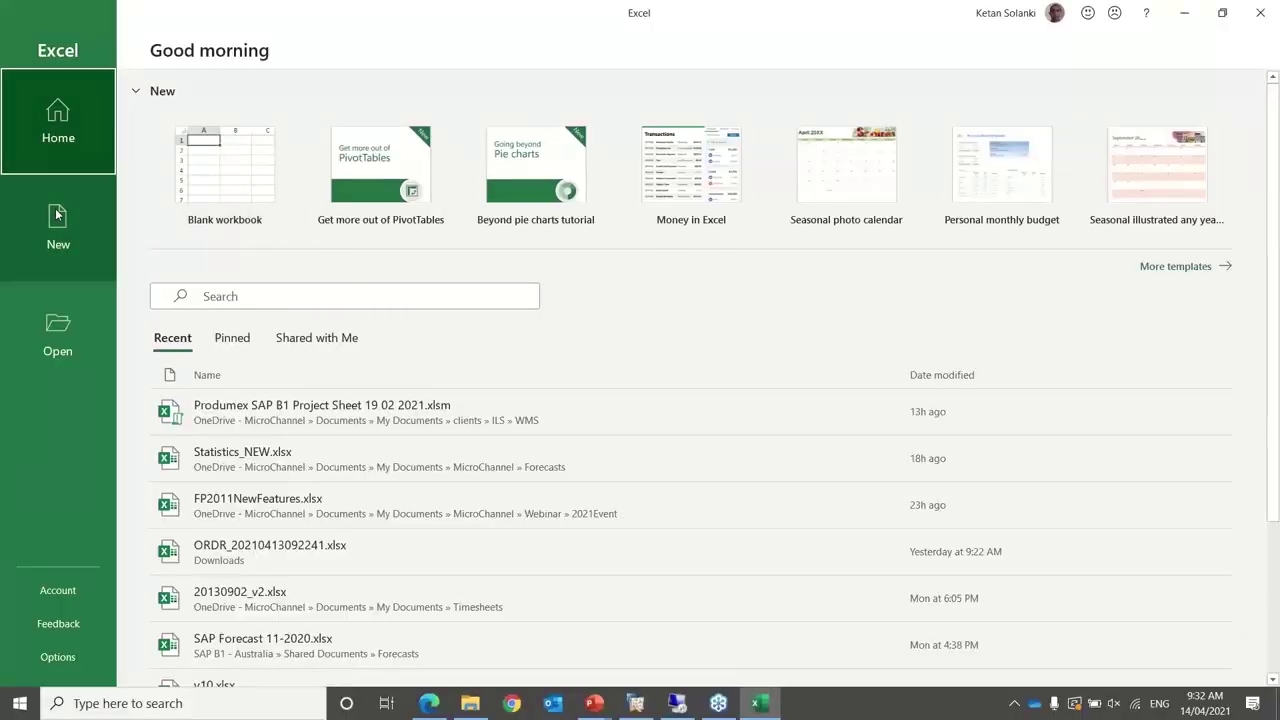
click(224, 165)
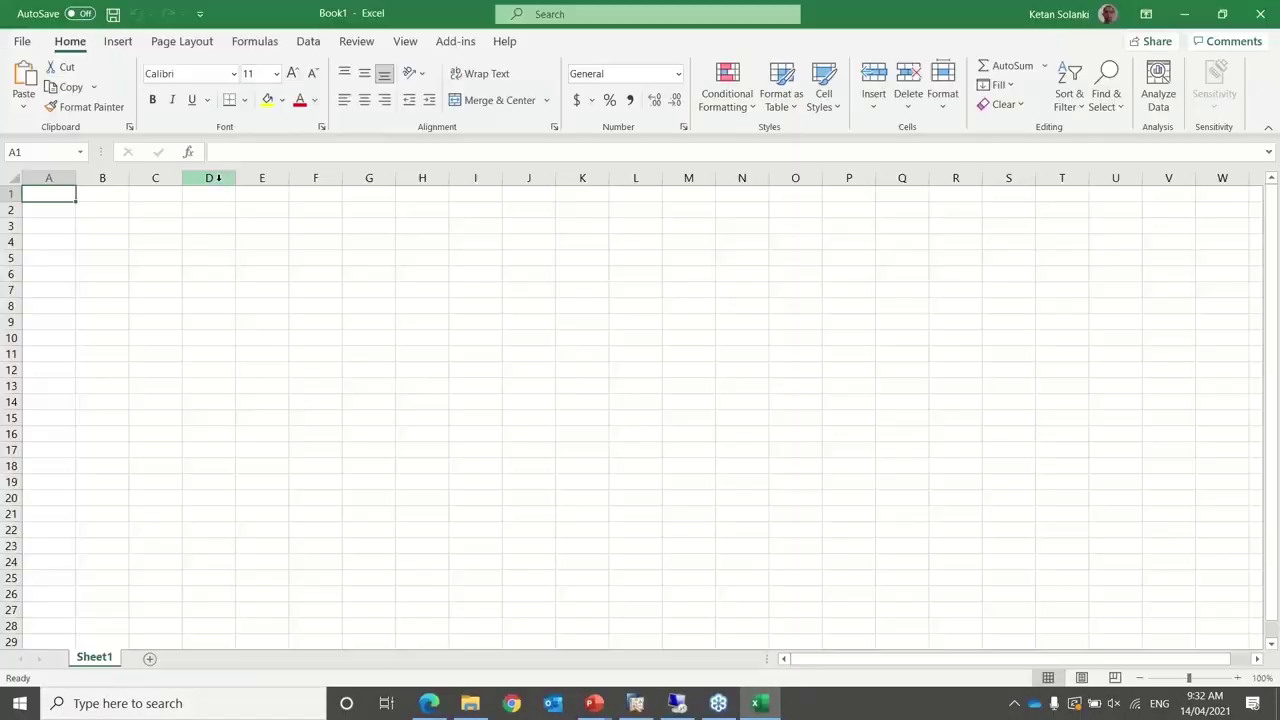
key(ctrl+v)
click(210, 274)
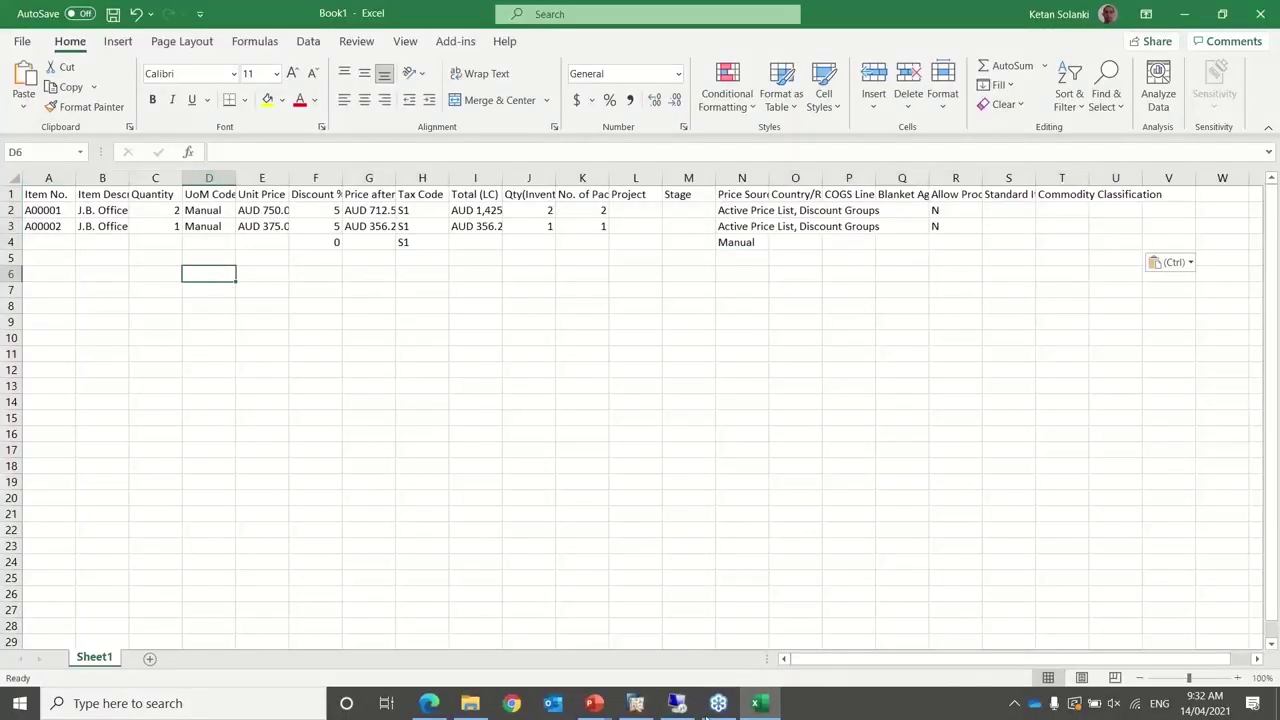
Return to SAP Business One and open General Authorizations under Administration, System Initialization
click(638, 706)
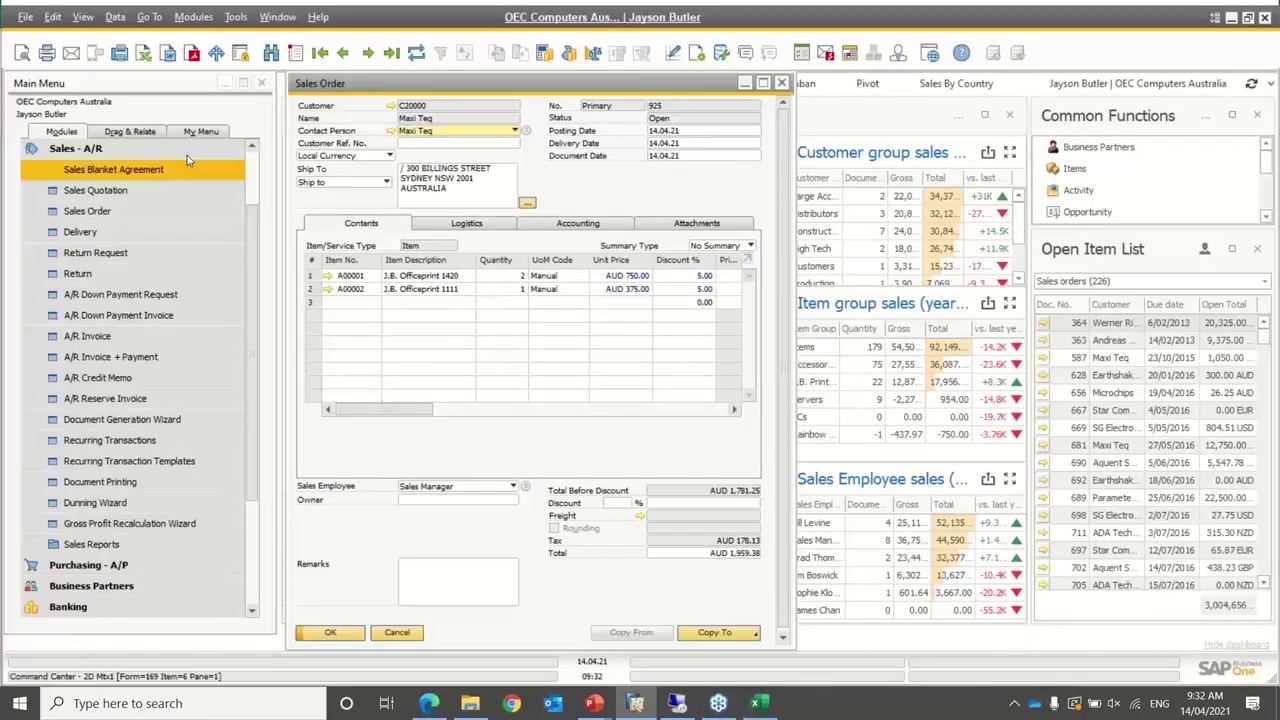
click(135, 145)
click(112, 150)
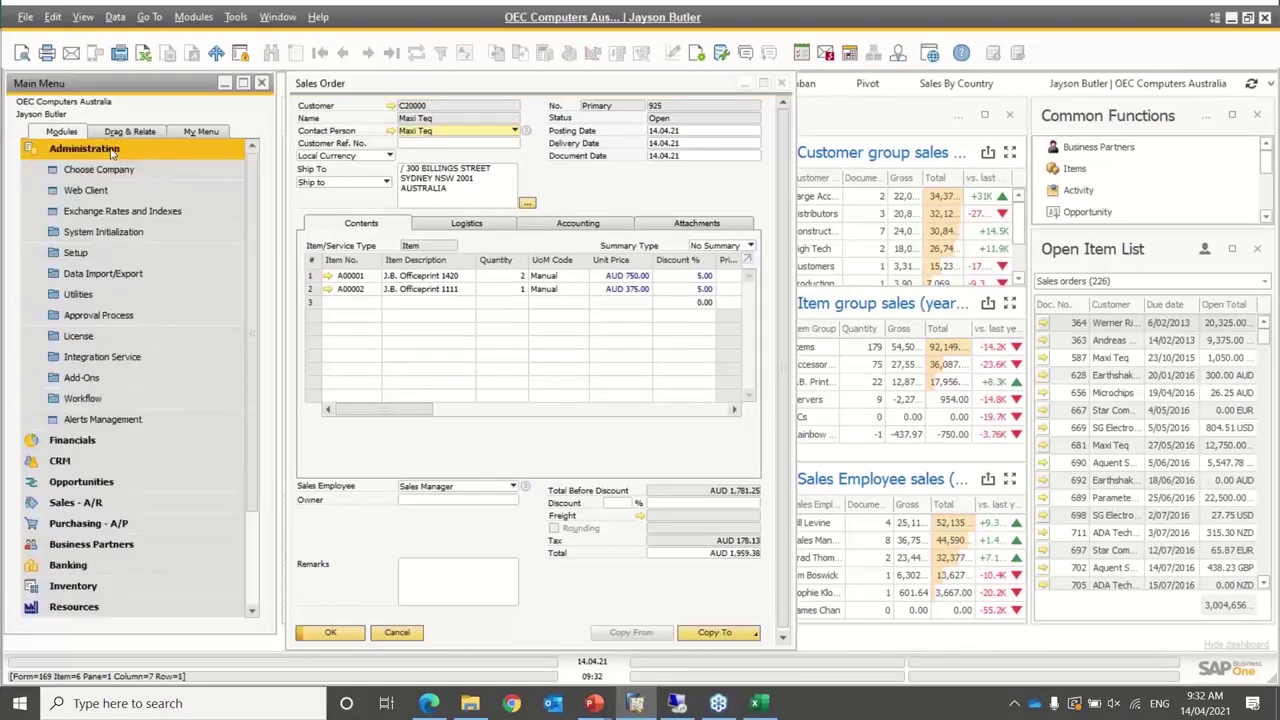
click(95, 232)
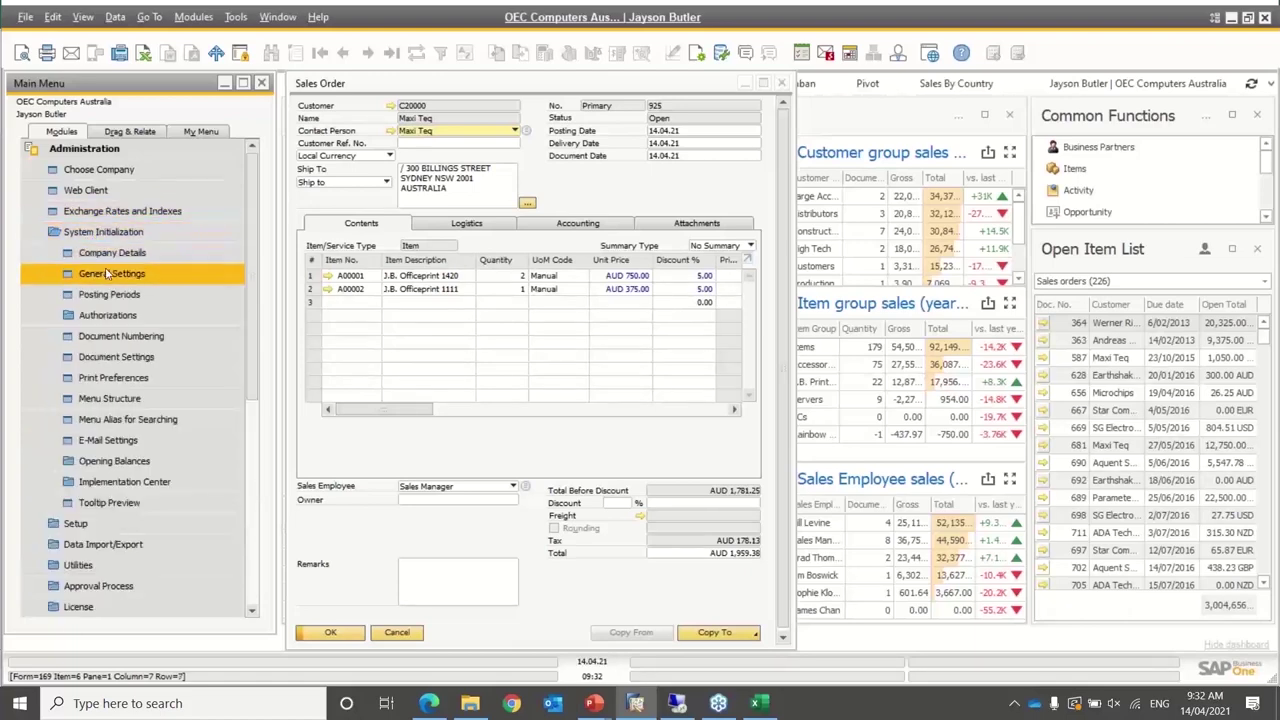
click(108, 315)
click(127, 340)
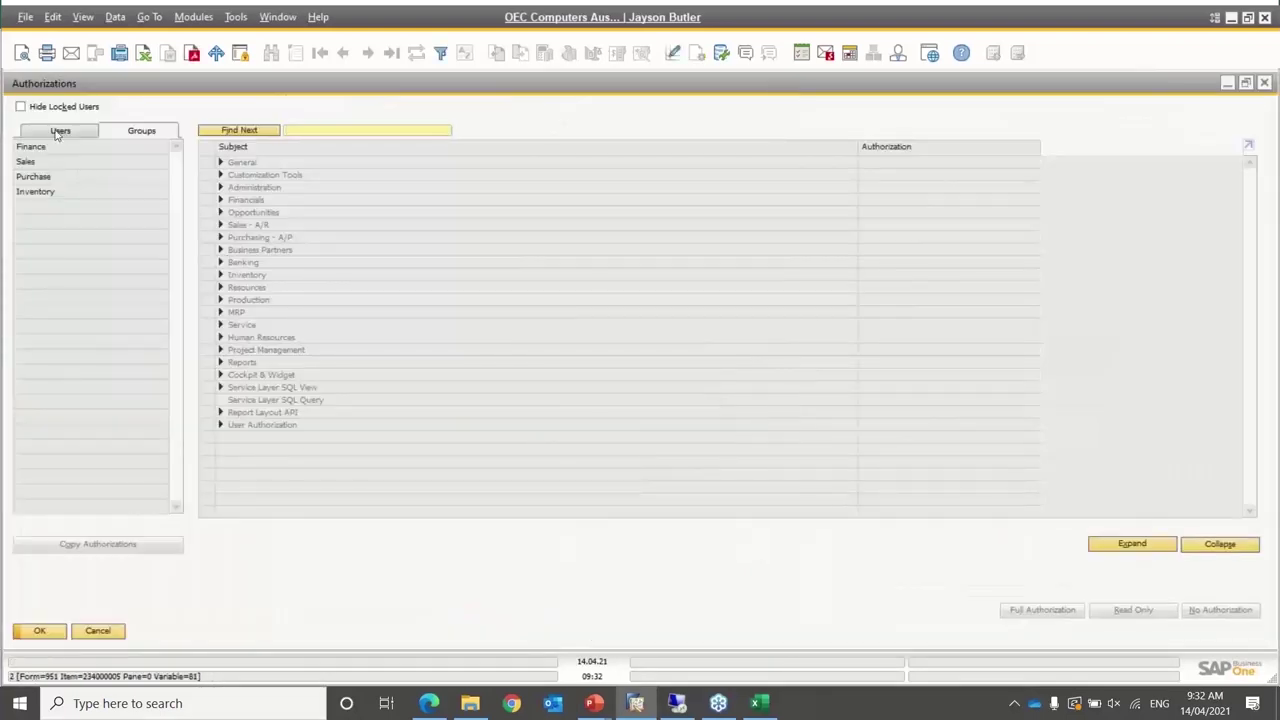
Search the fifth listed user's authorizations for "copy", check the Copy Table authorization and cancel the Authorizations window
click(60, 131)
click(38, 177)
click(47, 206)
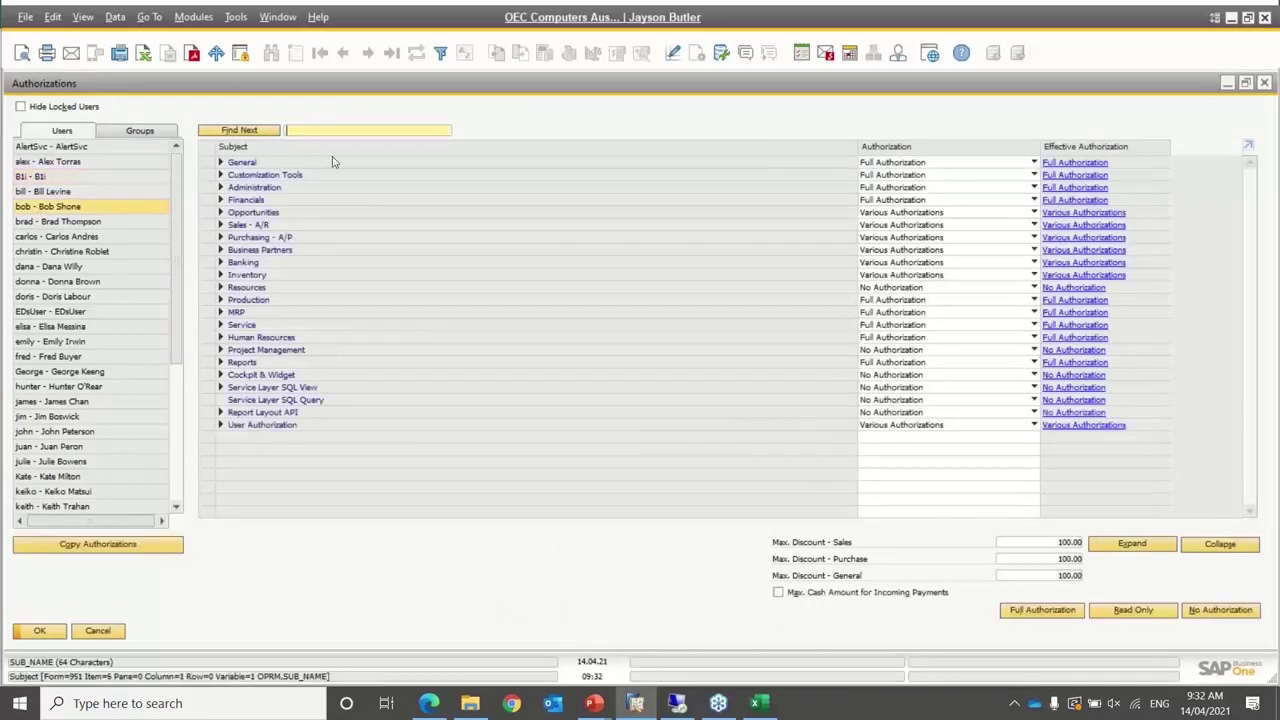
text(copy)
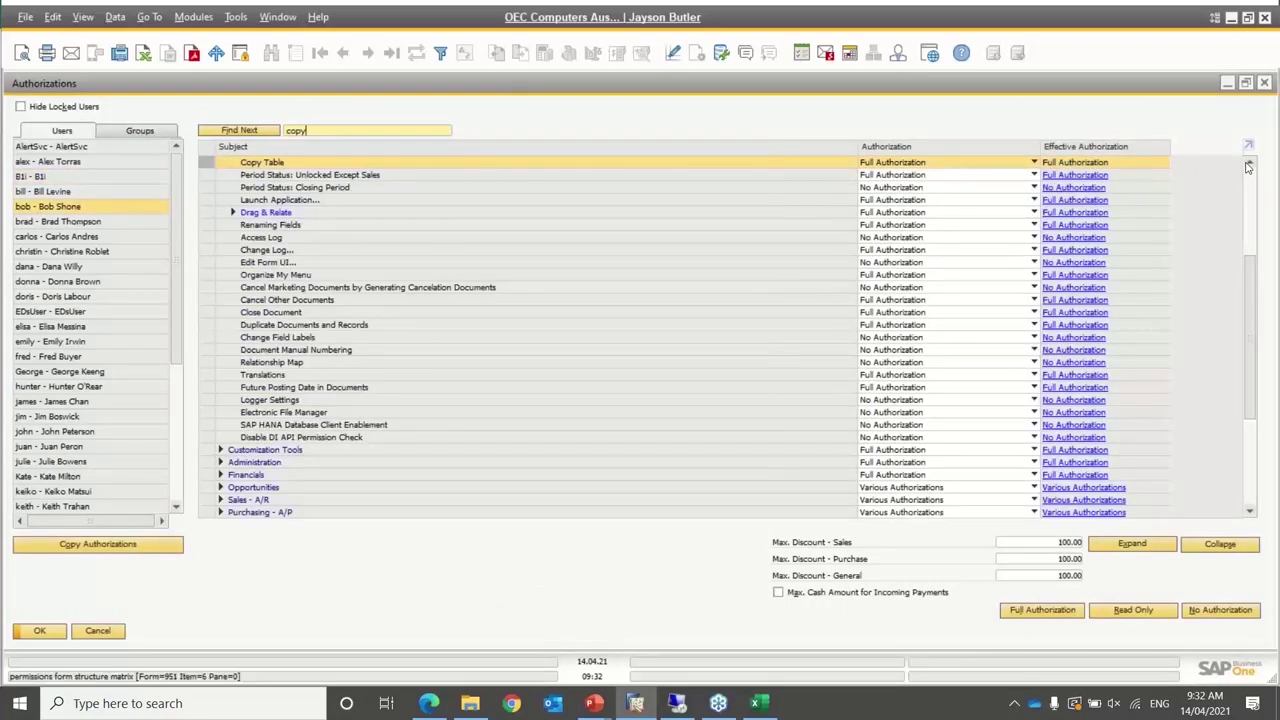
scroll(1248, 167, up, 6)
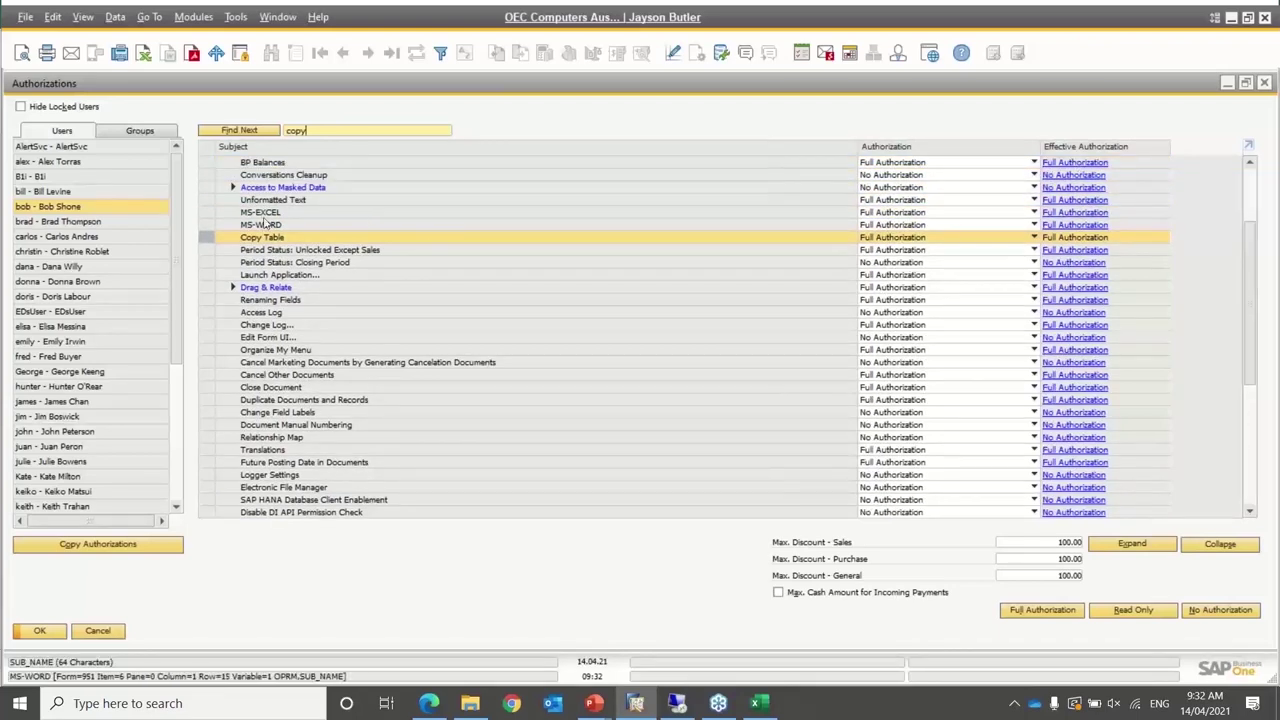
click(890, 239)
click(890, 239)
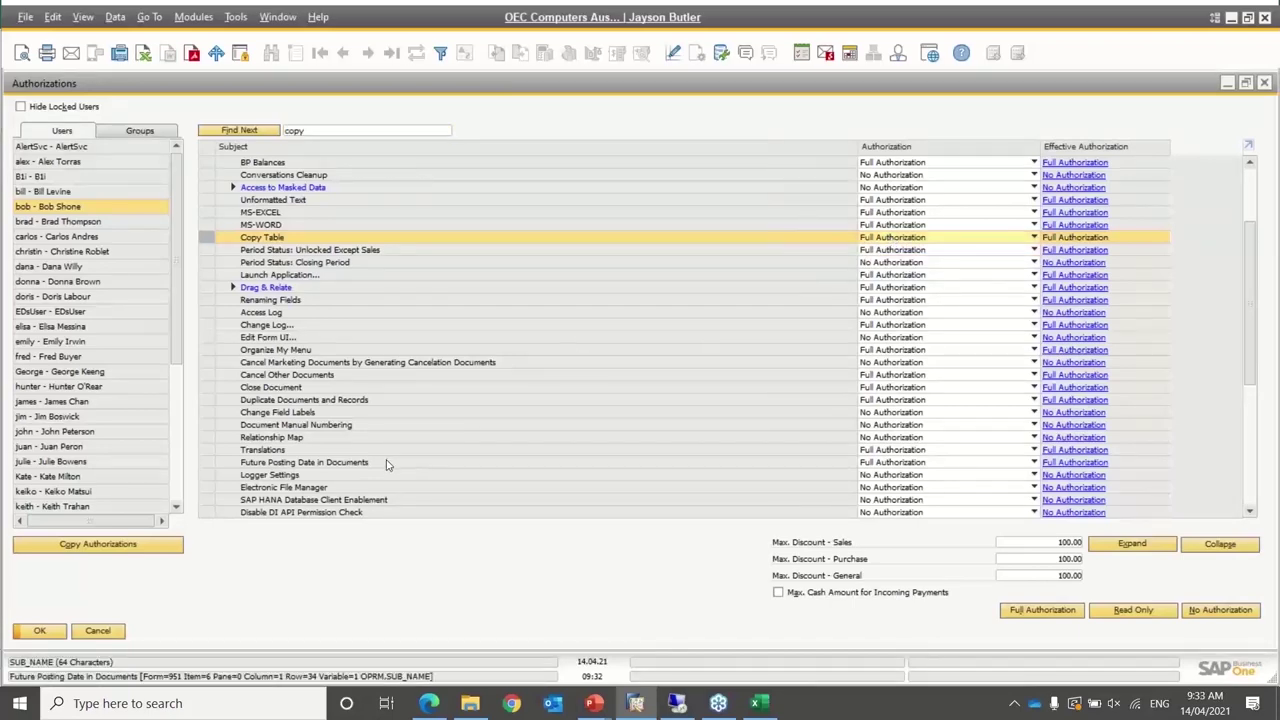
click(101, 634)
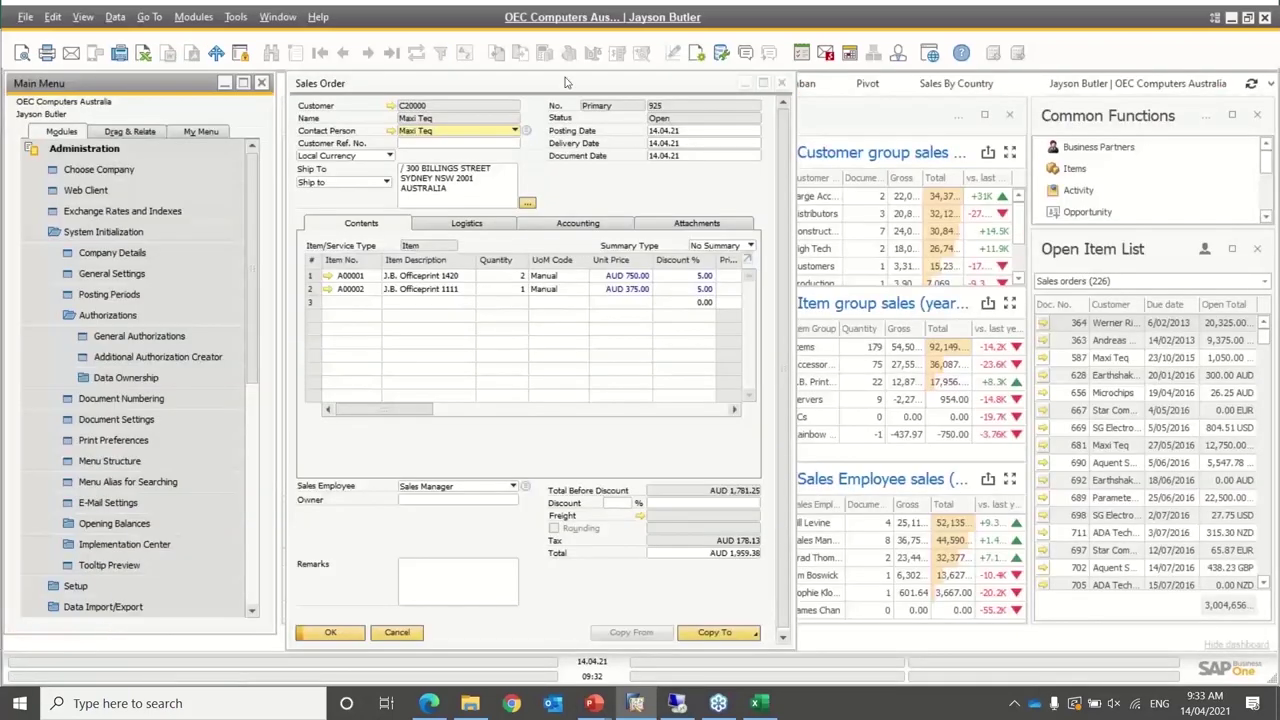
Open the Sales Order form settings and bring up the column search in the Table Format settings
click(575, 85)
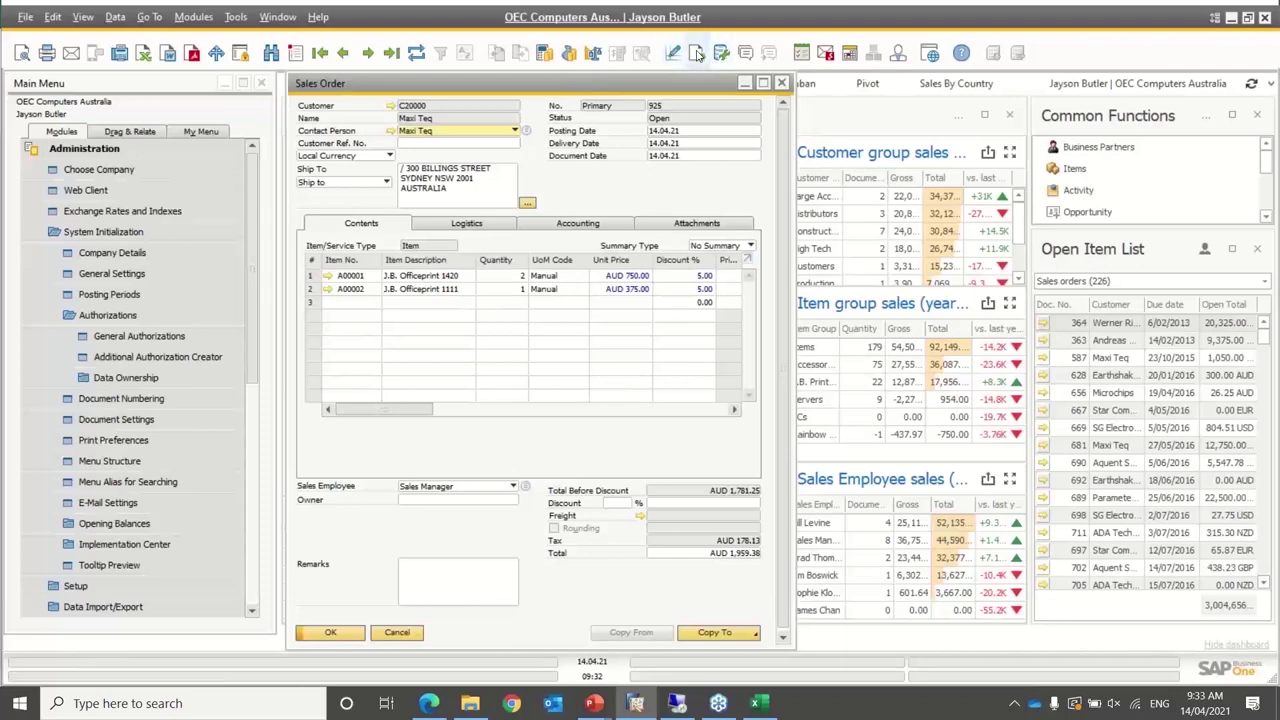
click(697, 54)
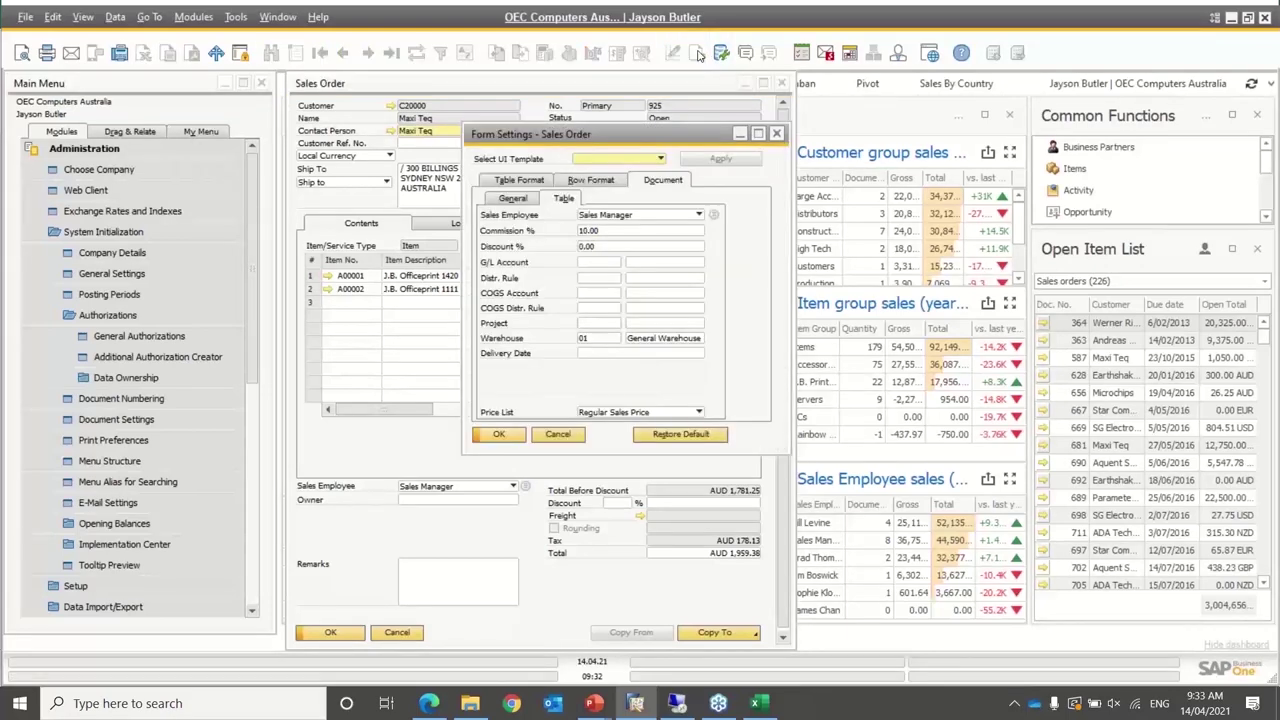
click(520, 181)
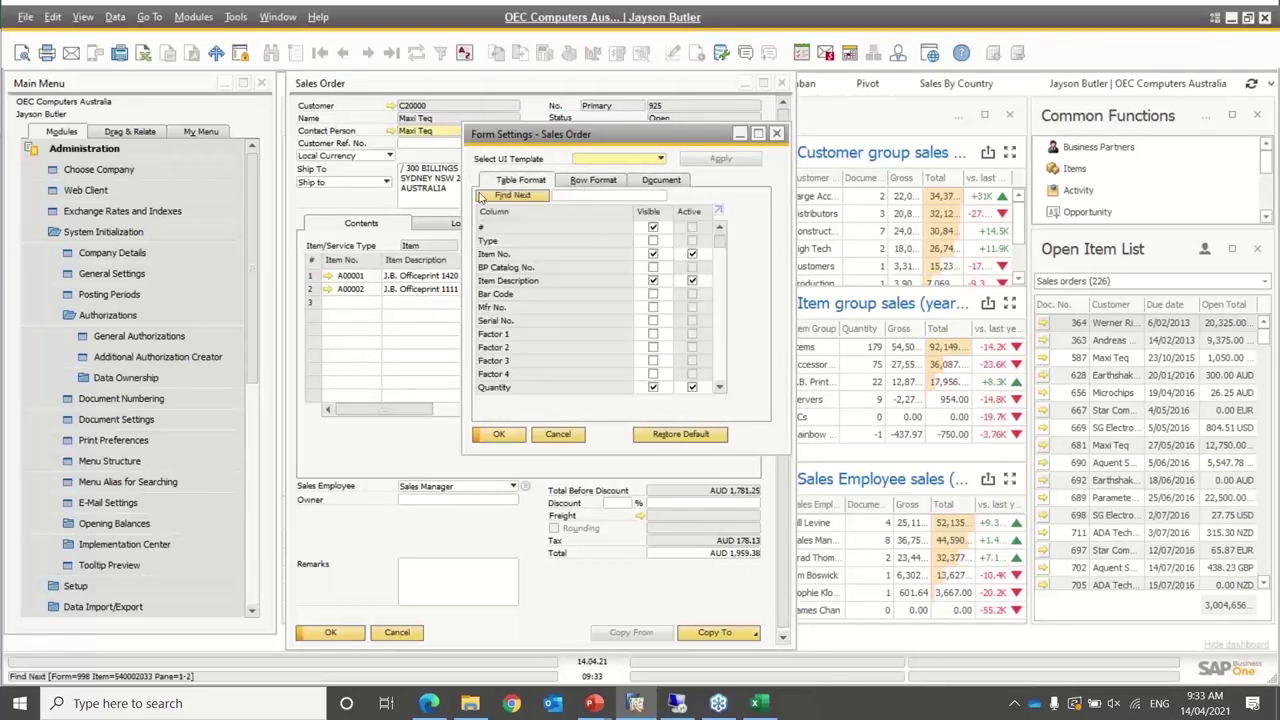
click(528, 198)
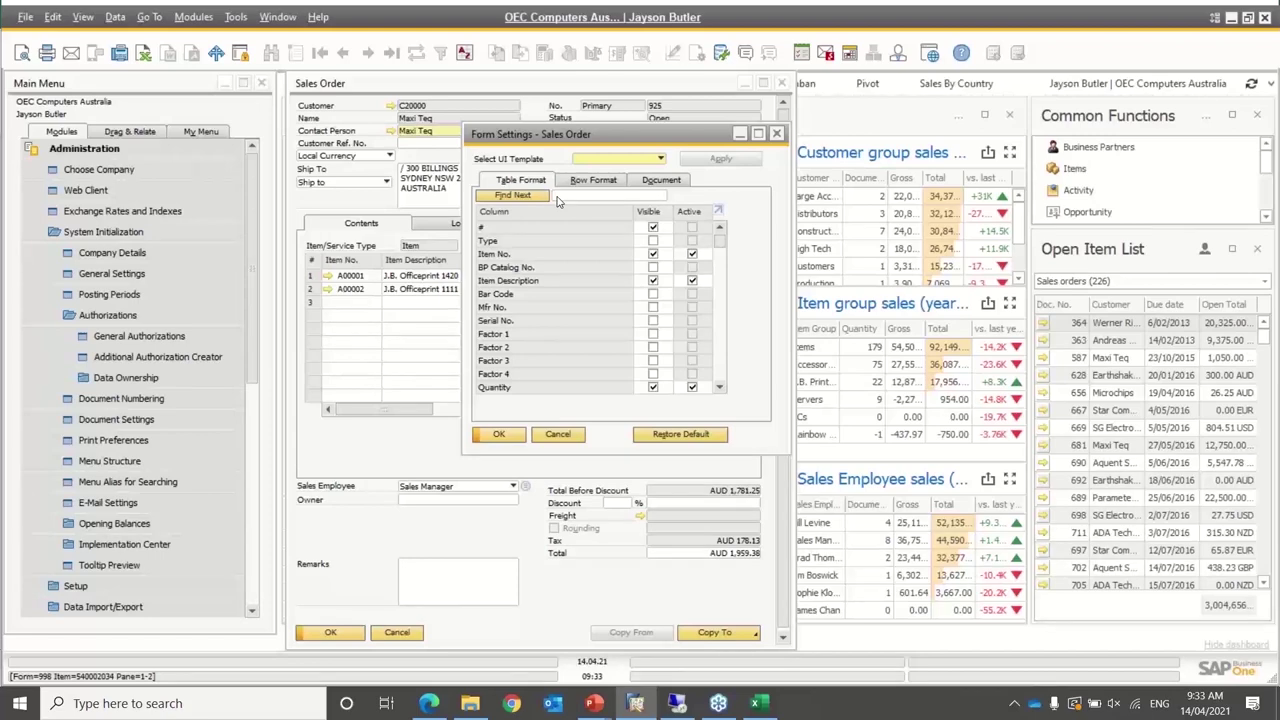
click(558, 199)
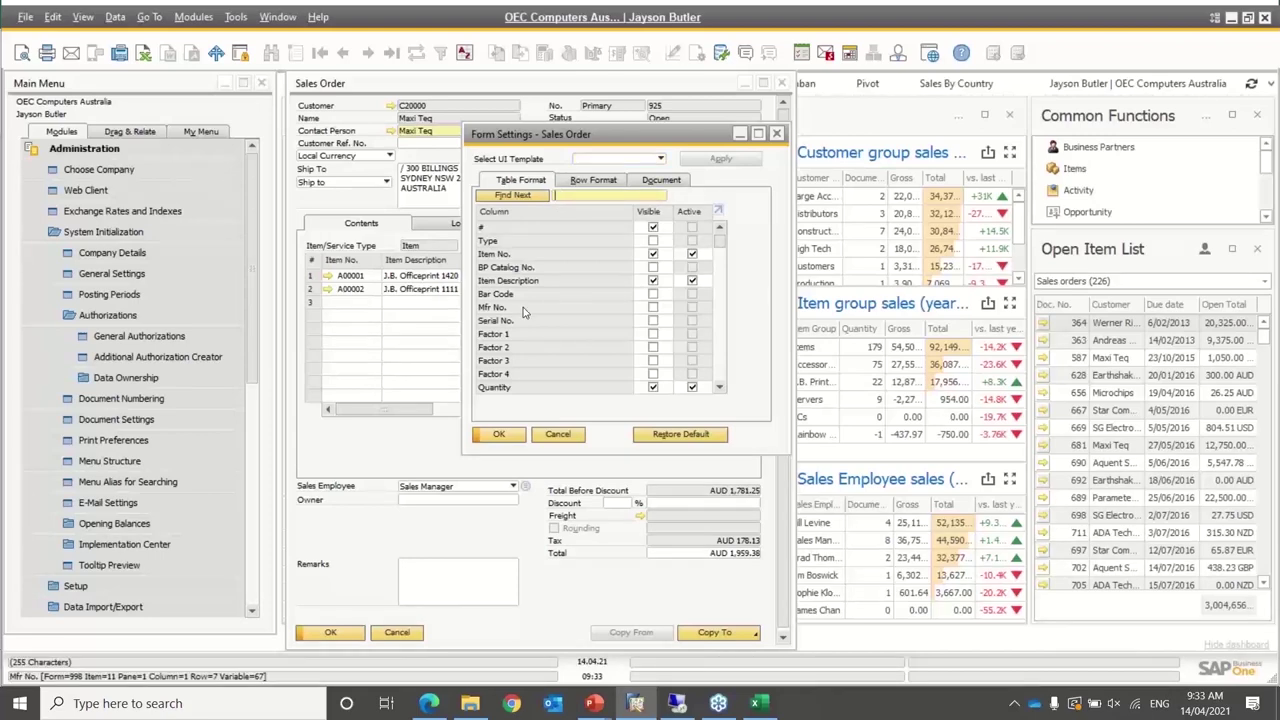
Search the table columns for "Price", step through the next two matches, and cancel the form settings and the sales order
text(Price)
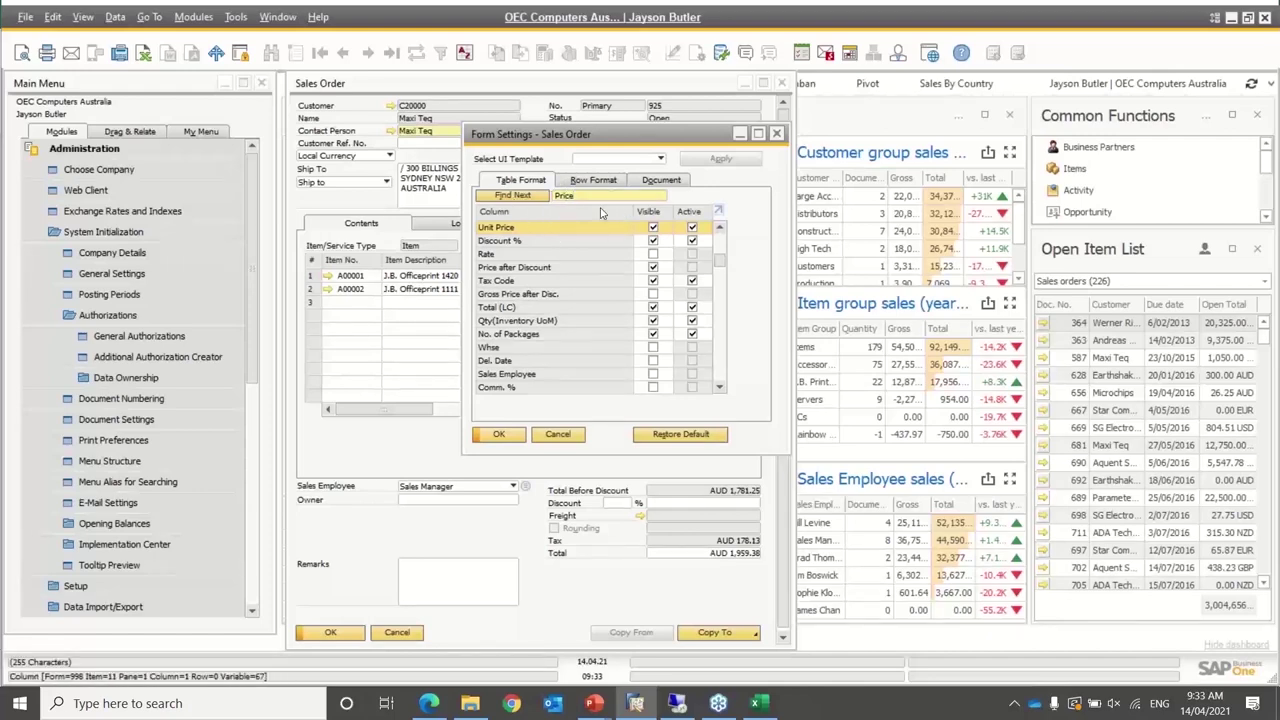
click(492, 199)
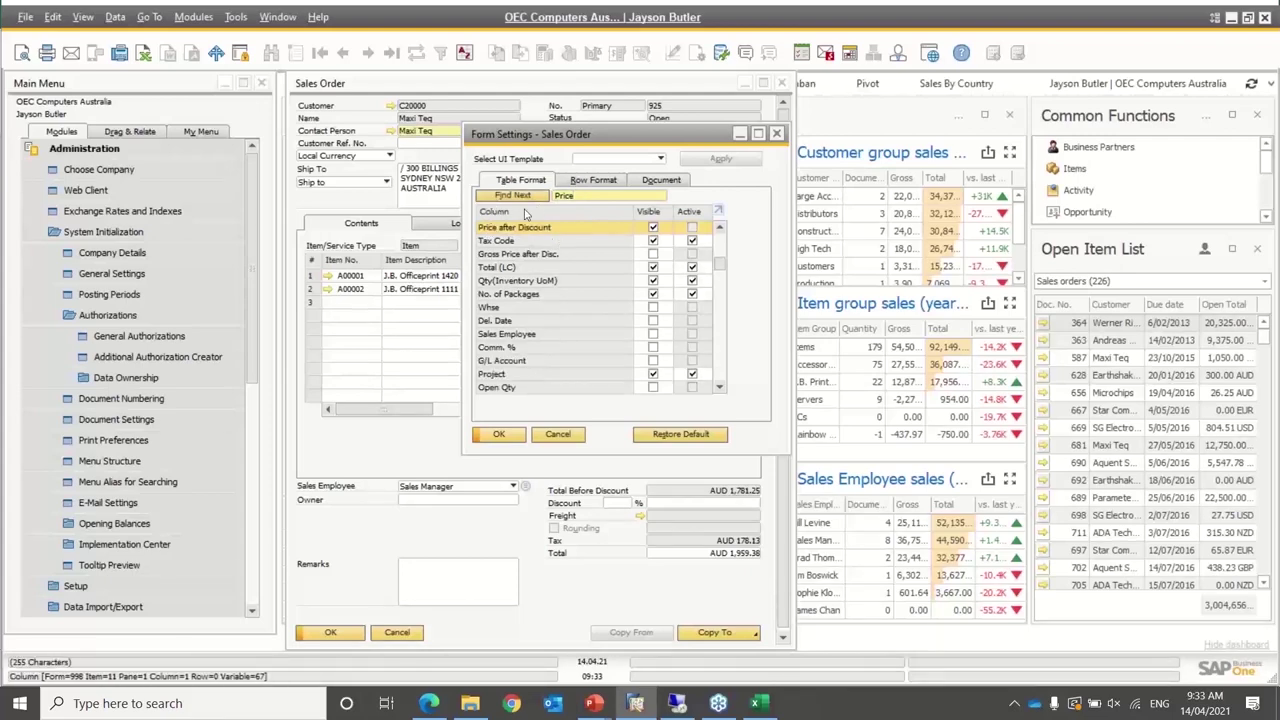
click(514, 196)
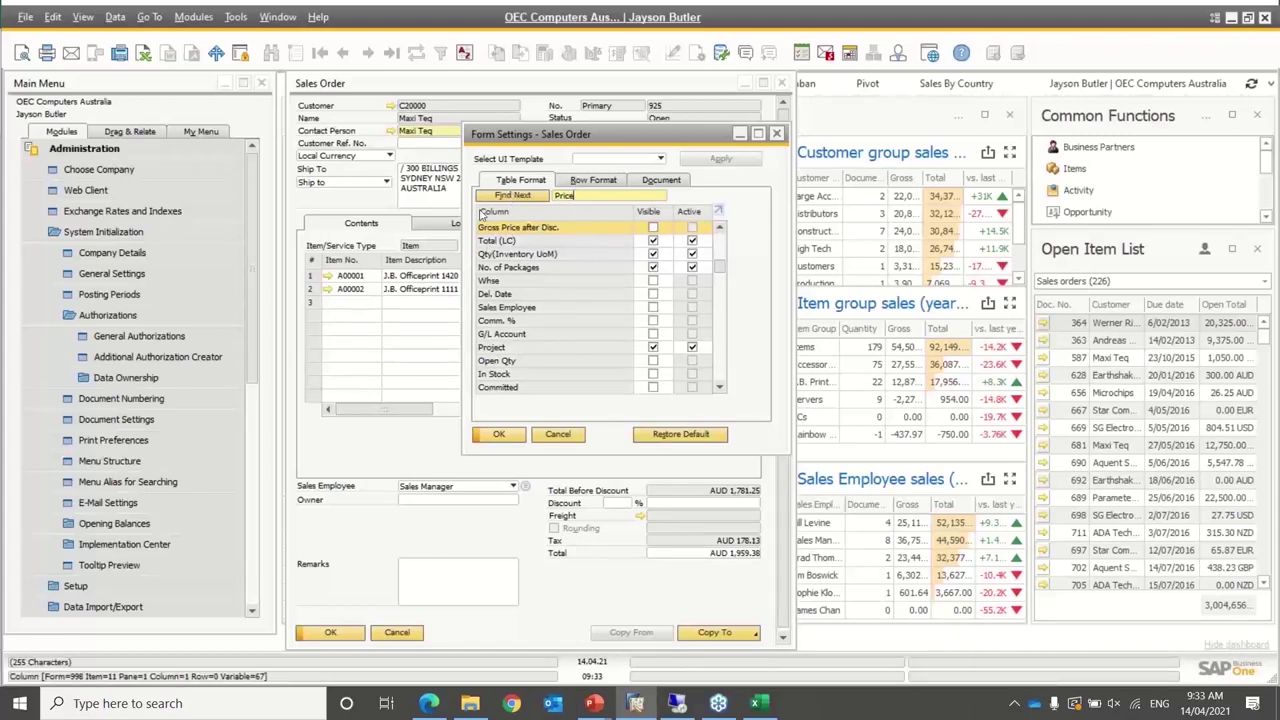
click(558, 434)
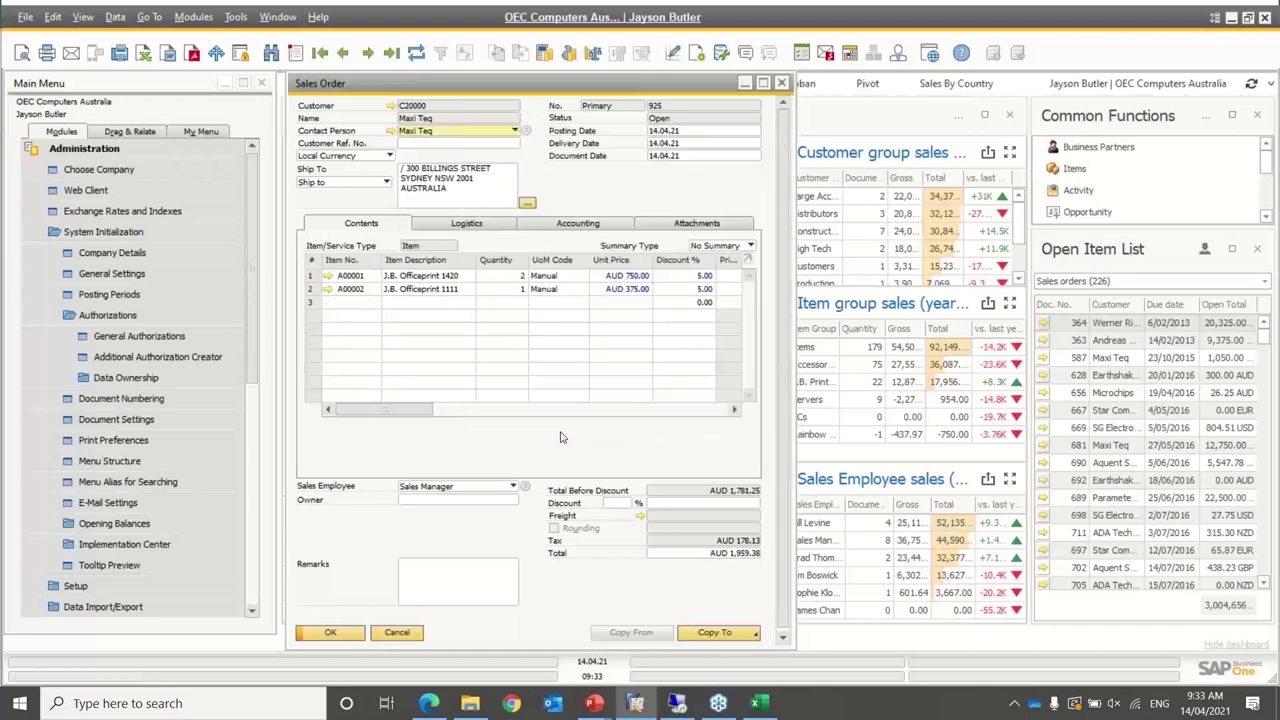
click(397, 632)
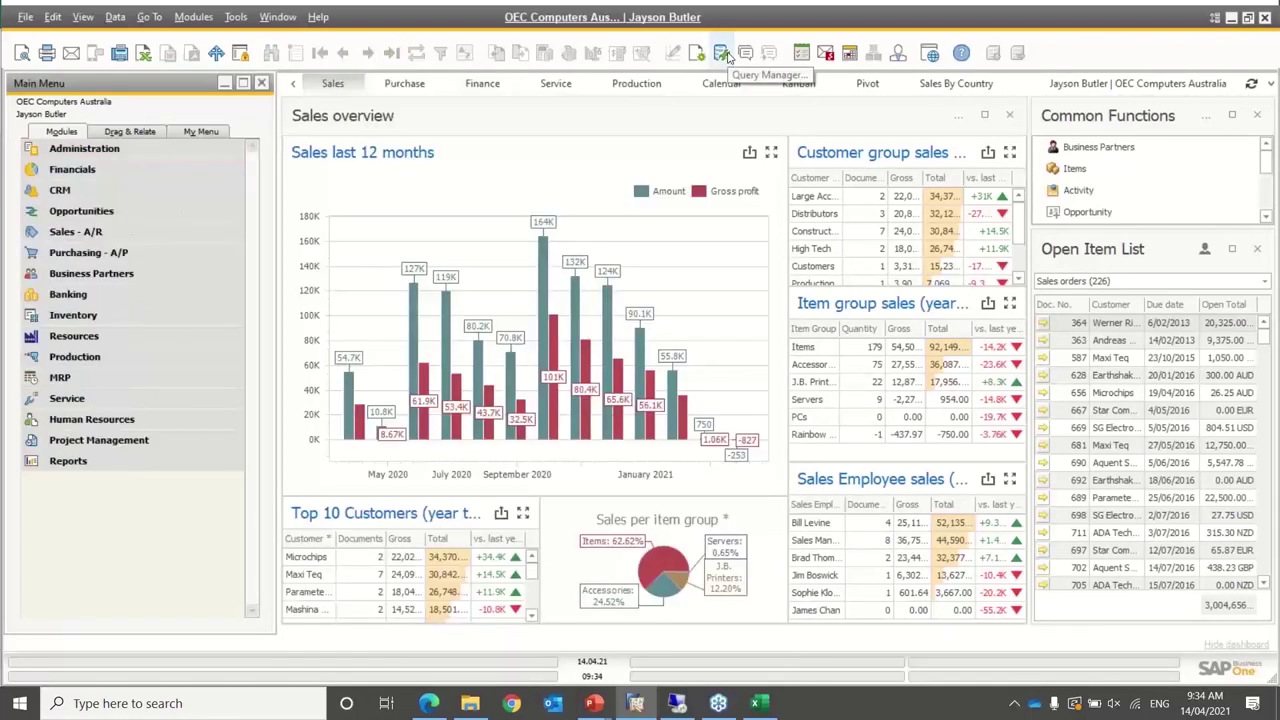
Open Query Manager and select the Customer List query in the General category
click(721, 53)
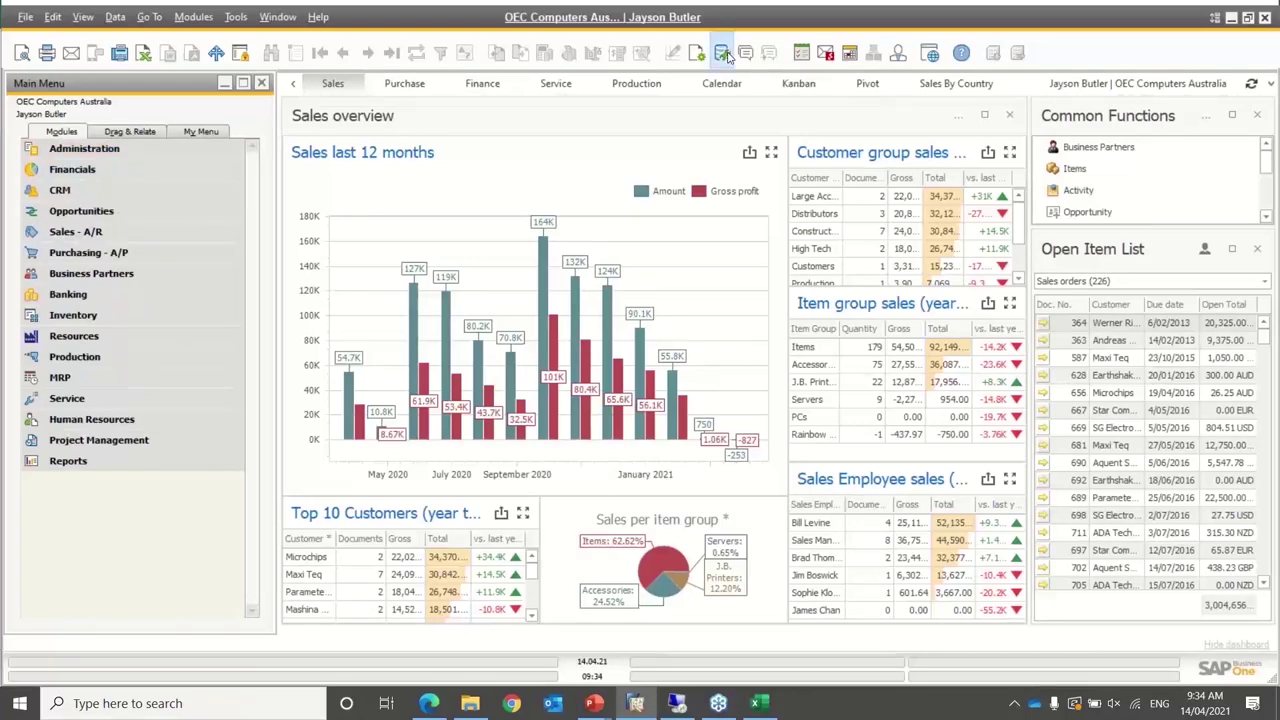
click(303, 215)
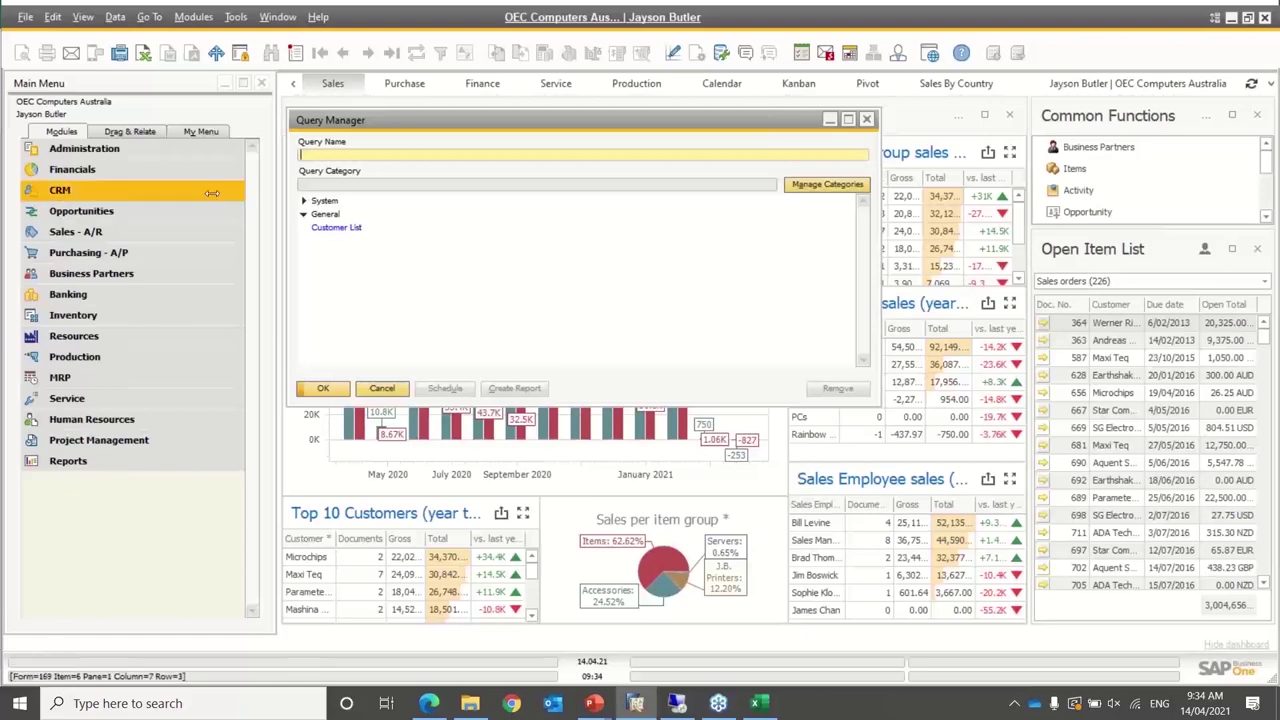
click(330, 215)
click(338, 230)
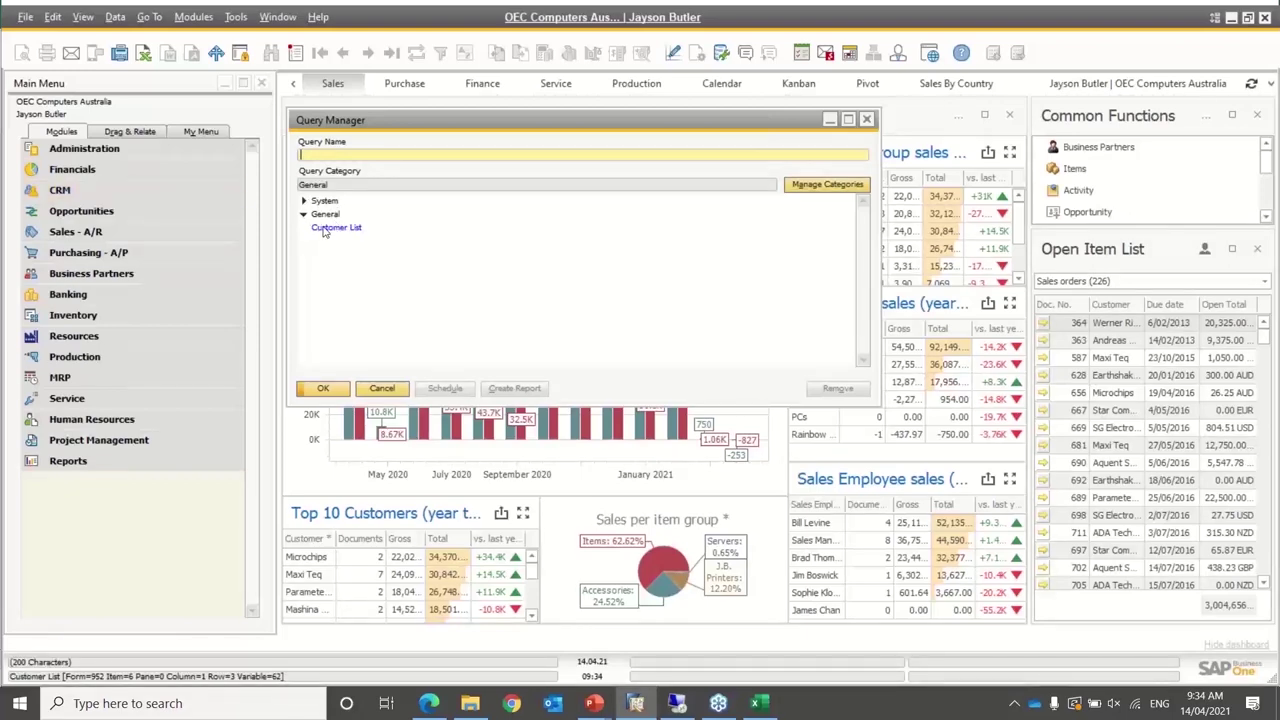
click(324, 229)
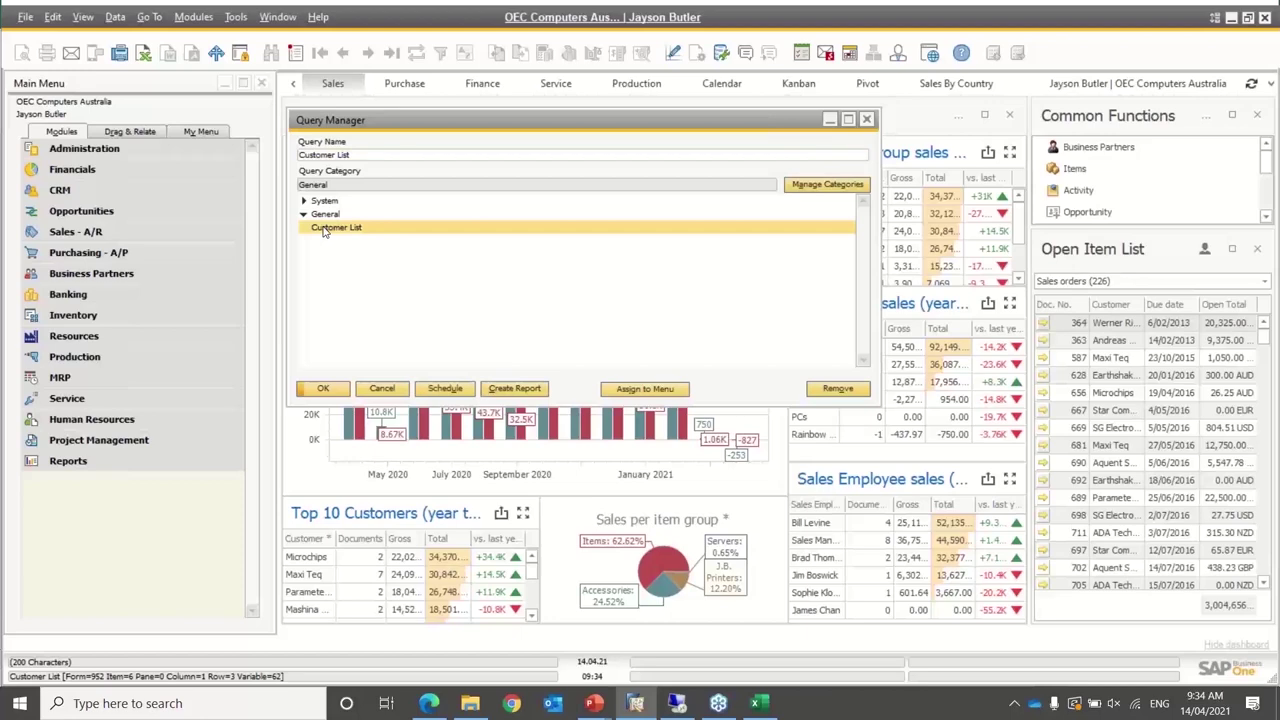
Open the menu assignment of the Customer List query and reset its registration by disabling and re-enabling the menu item
click(626, 391)
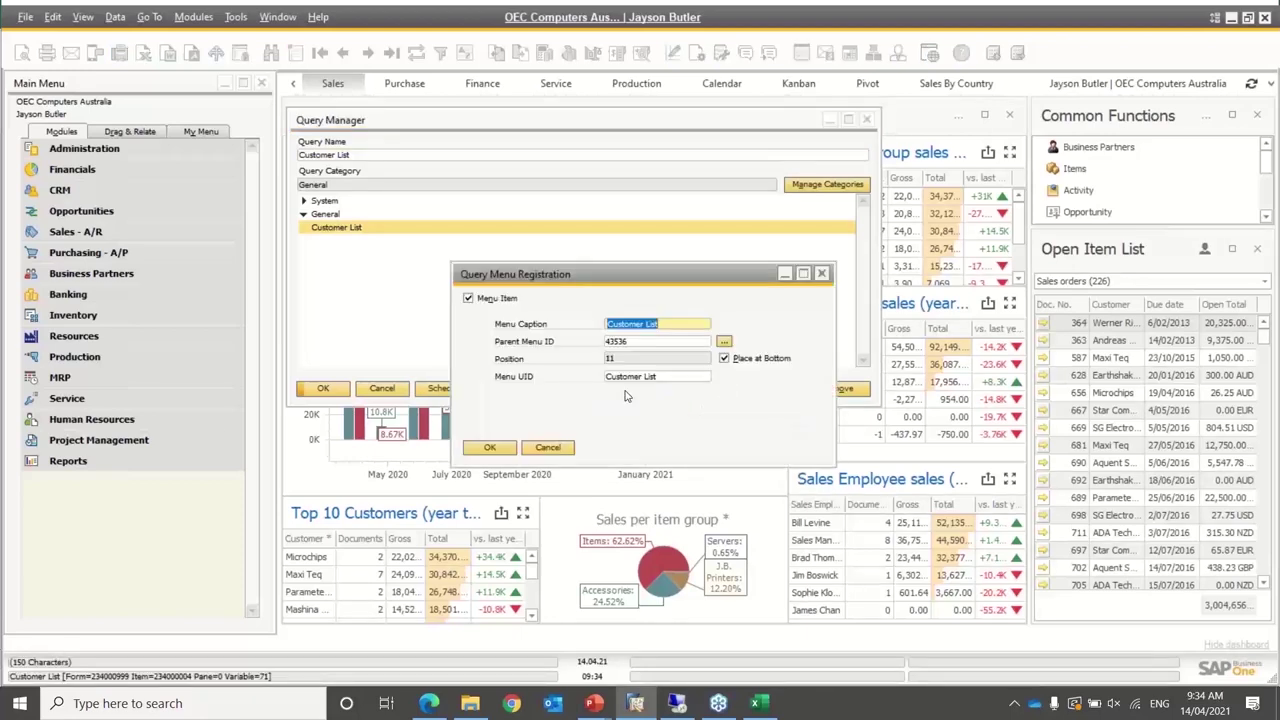
click(468, 298)
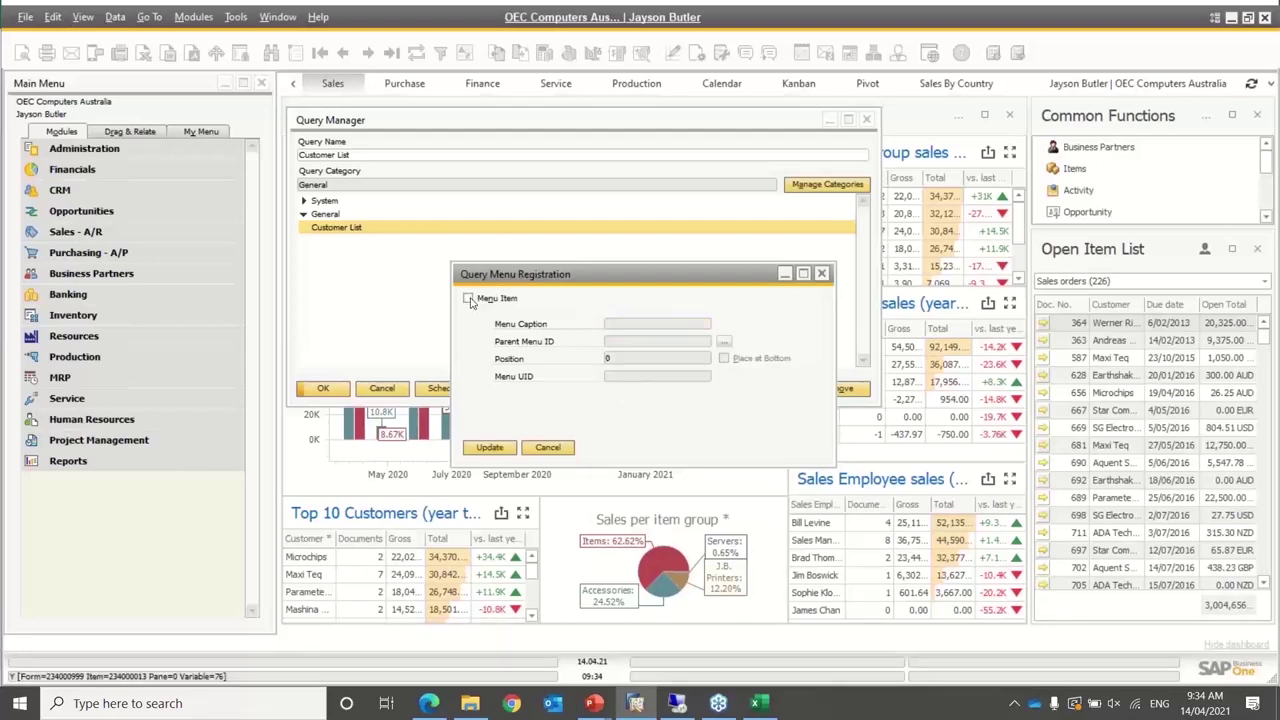
click(468, 298)
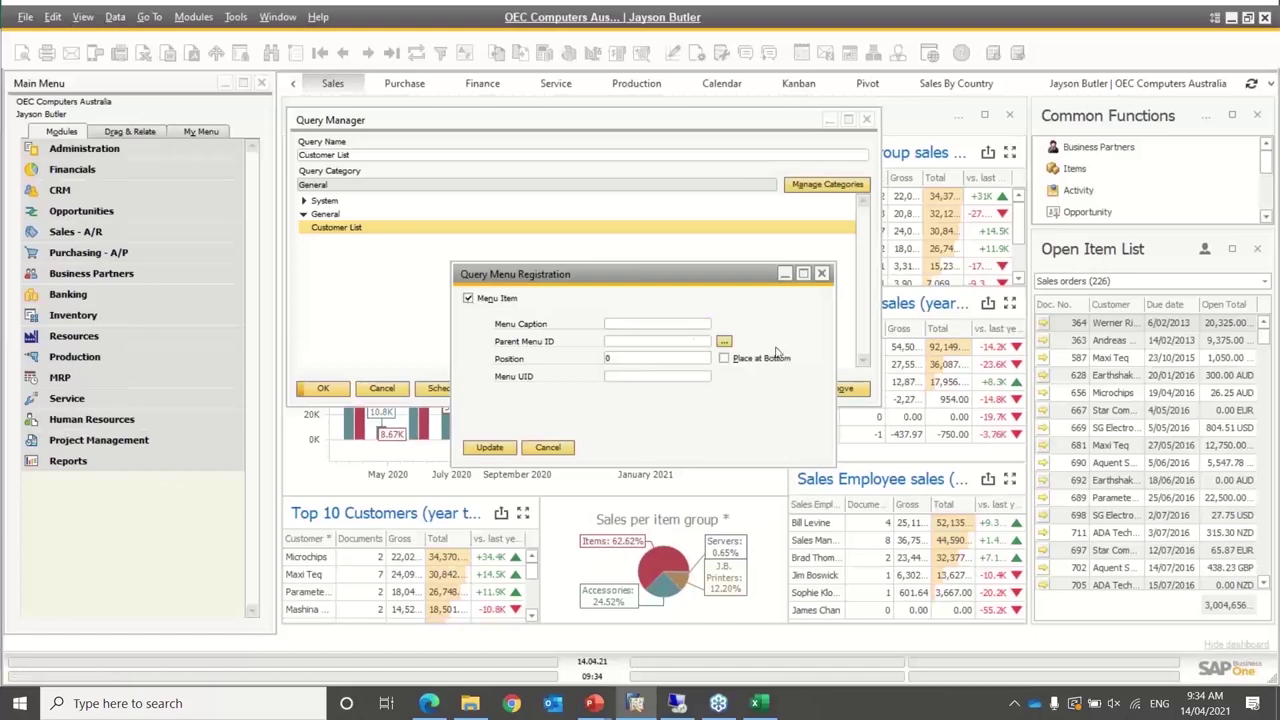
click(643, 325)
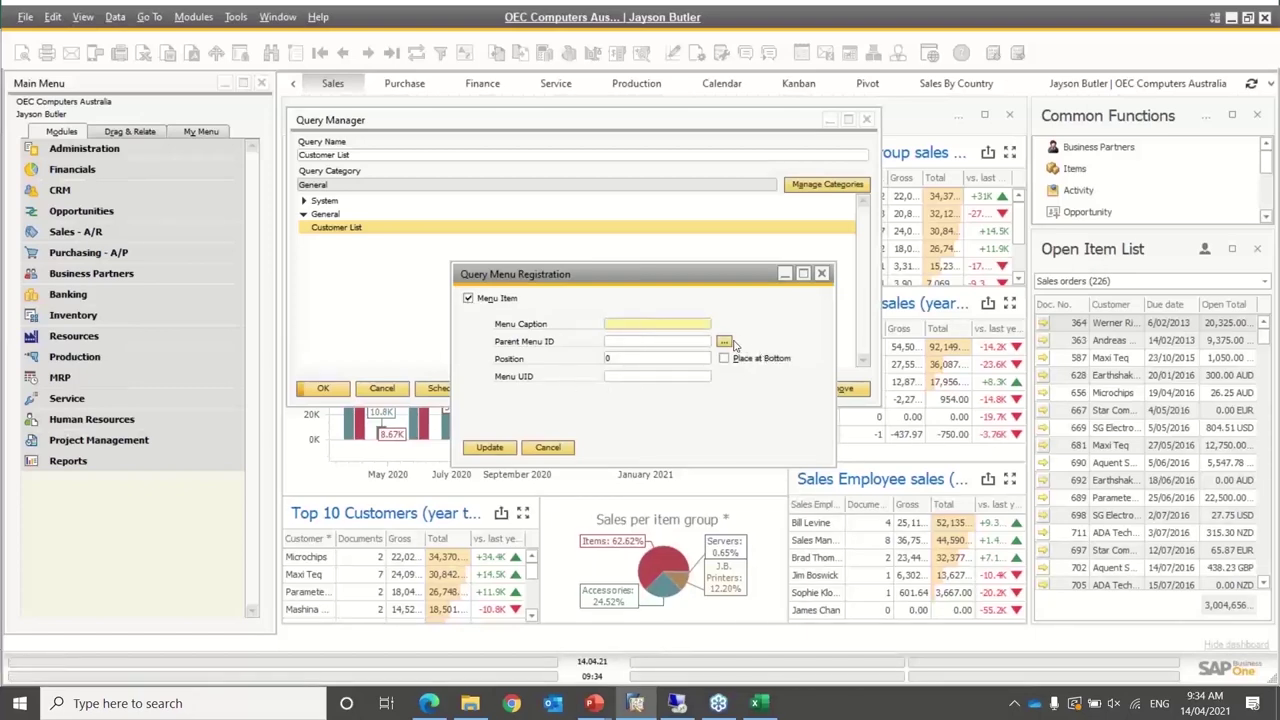
Choose Business Partner Reports as the query's parent menu, place the item at the bottom, and cancel the menu registration
click(724, 342)
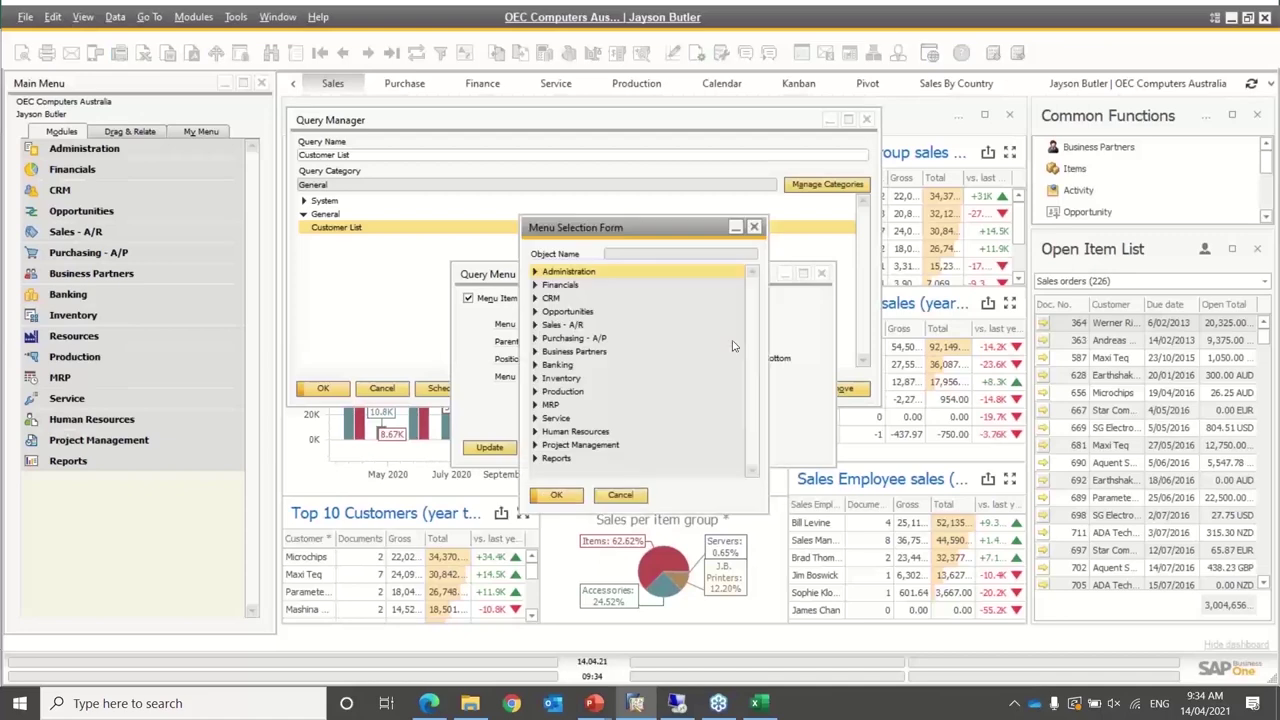
click(535, 352)
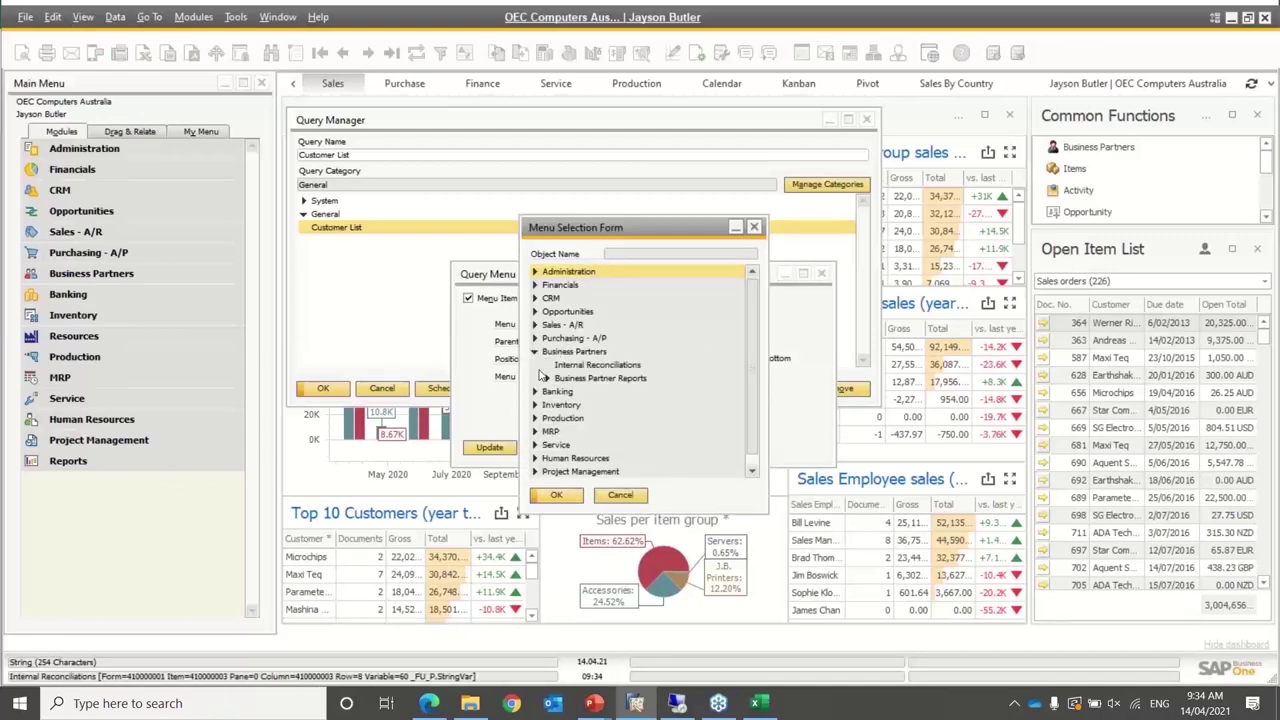
click(546, 378)
click(566, 381)
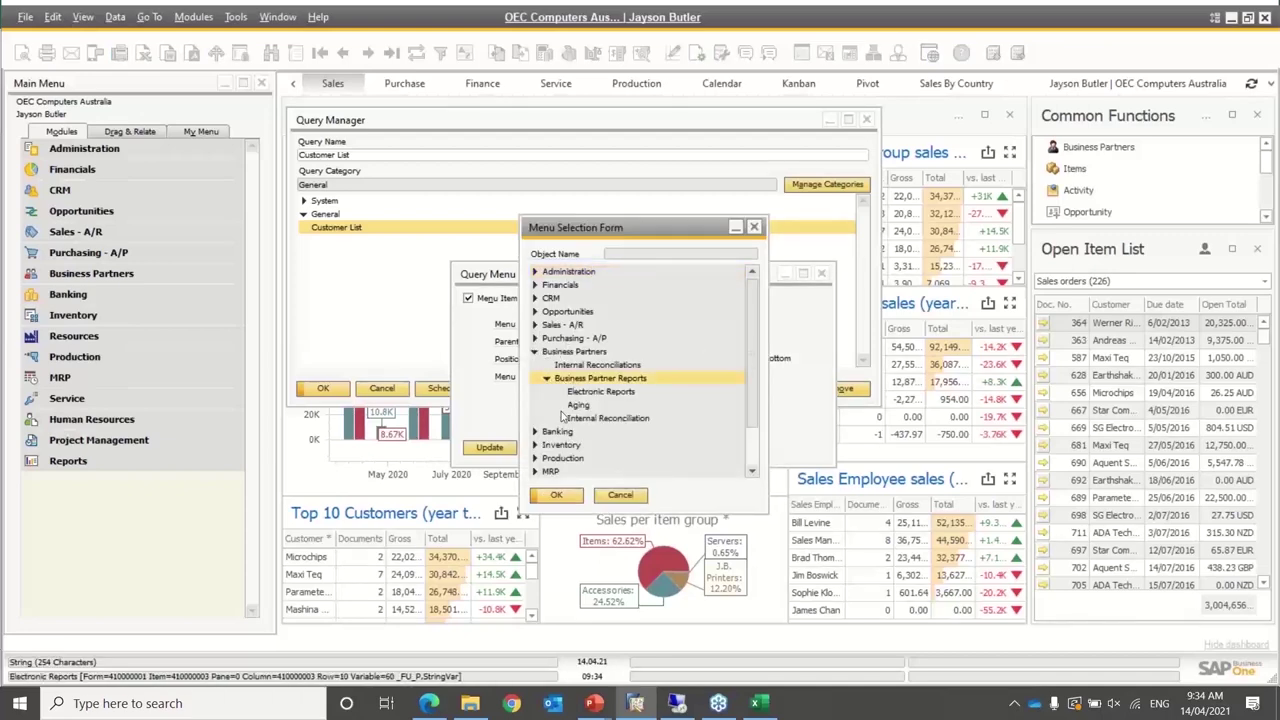
click(556, 494)
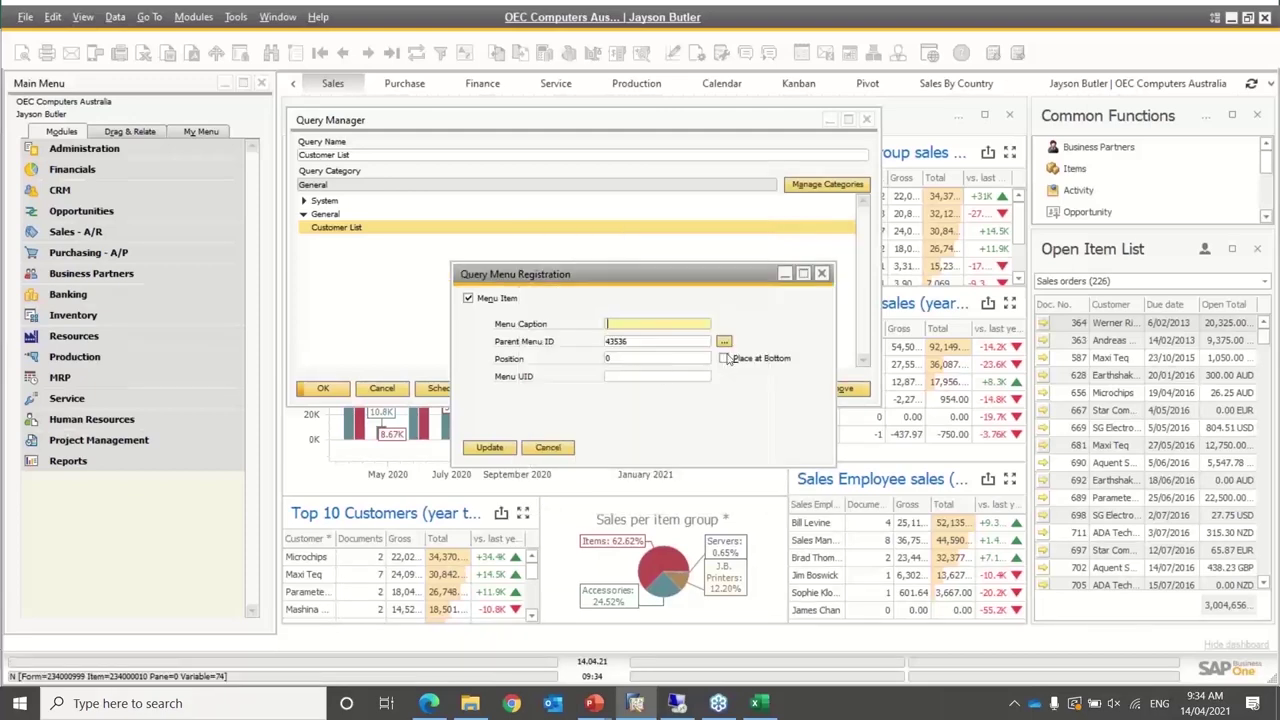
click(725, 358)
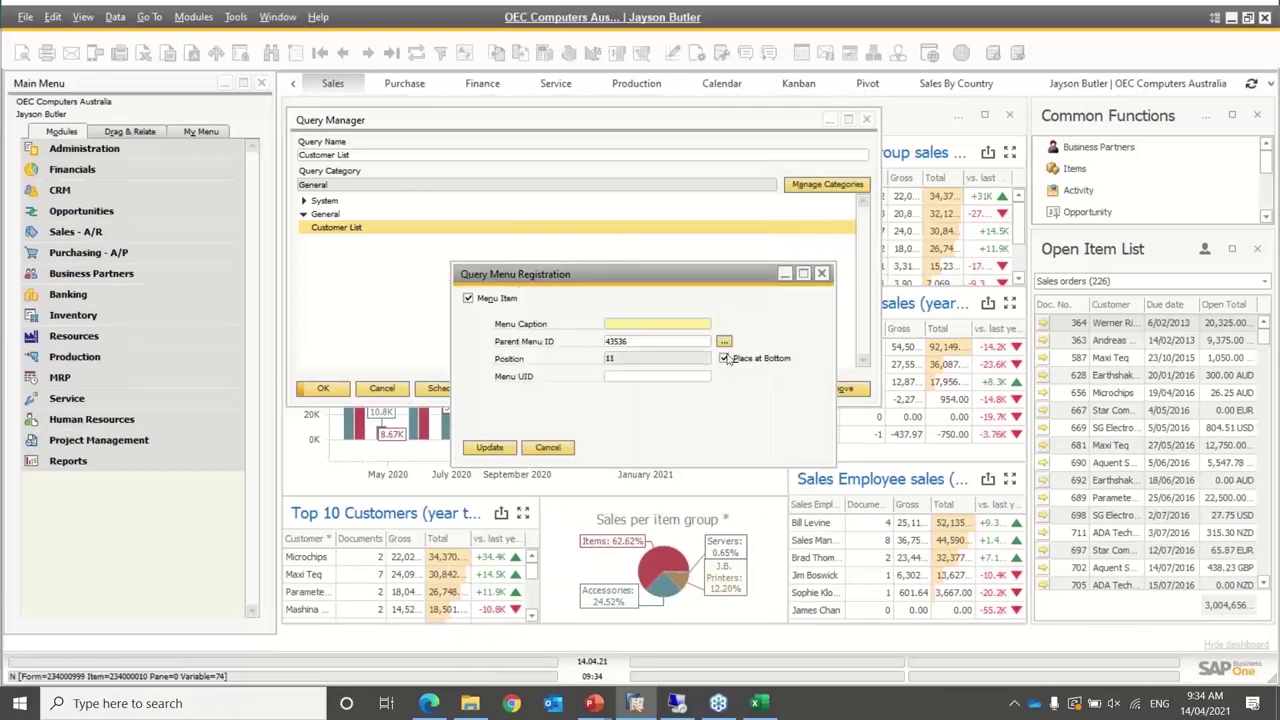
click(546, 448)
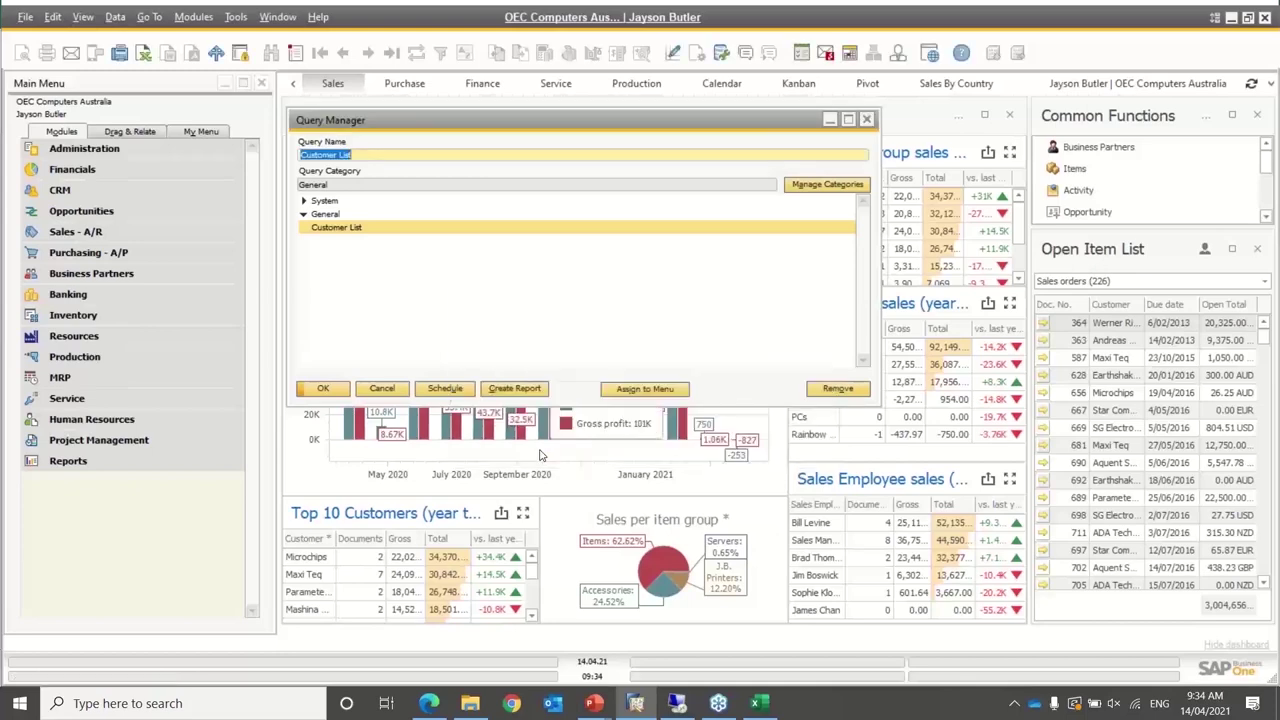
Run the Customer List query from Business Partner Reports in the main menu and move its result window clear of Query Manager
click(92, 273)
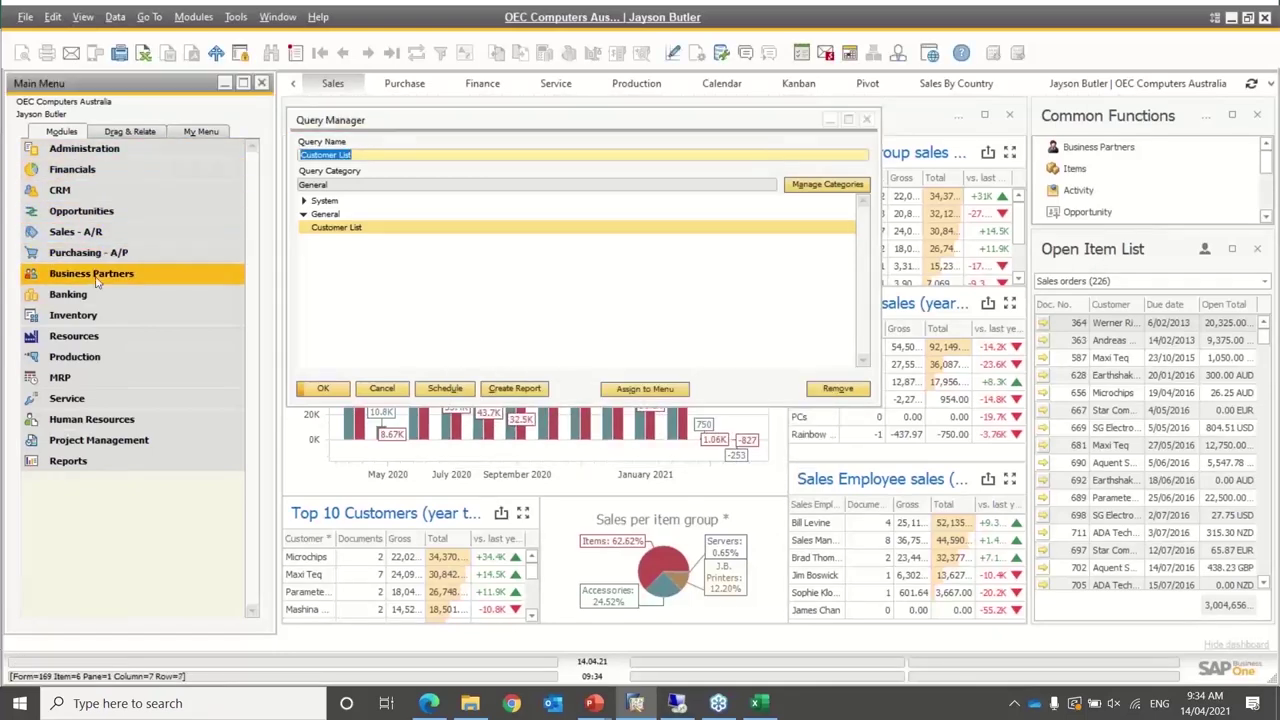
click(98, 399)
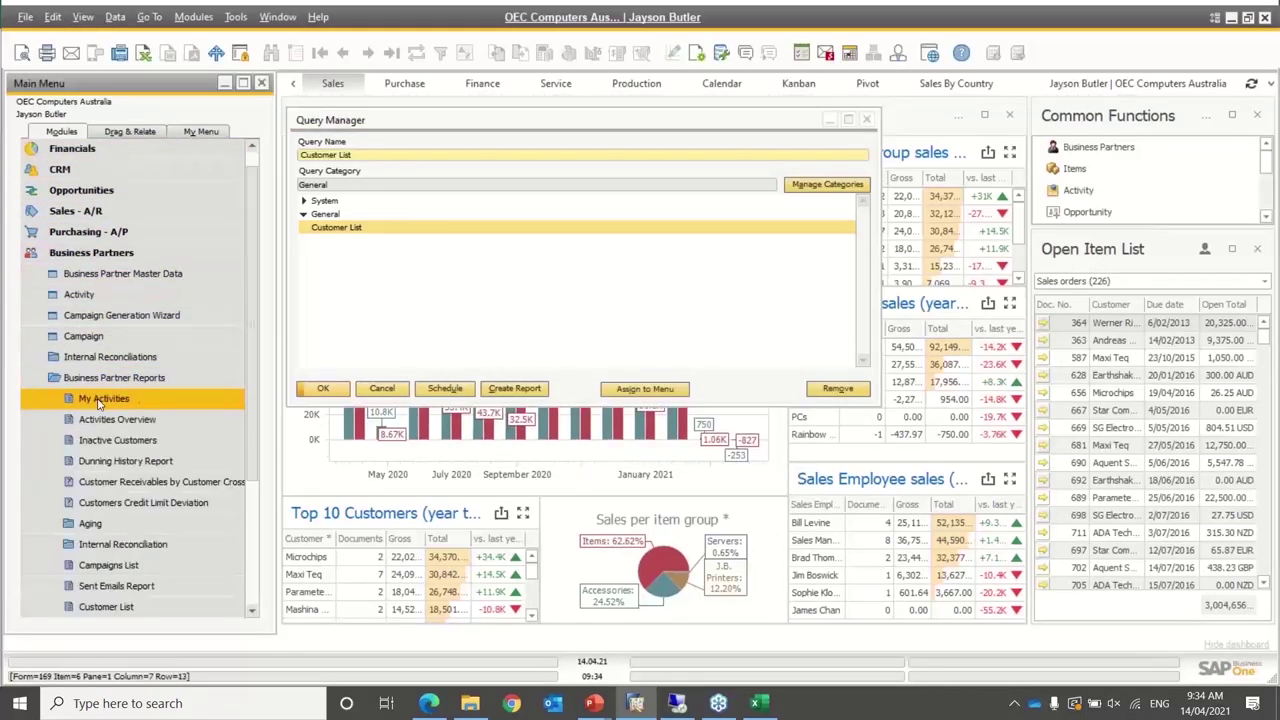
scroll(252, 353, down, 3)
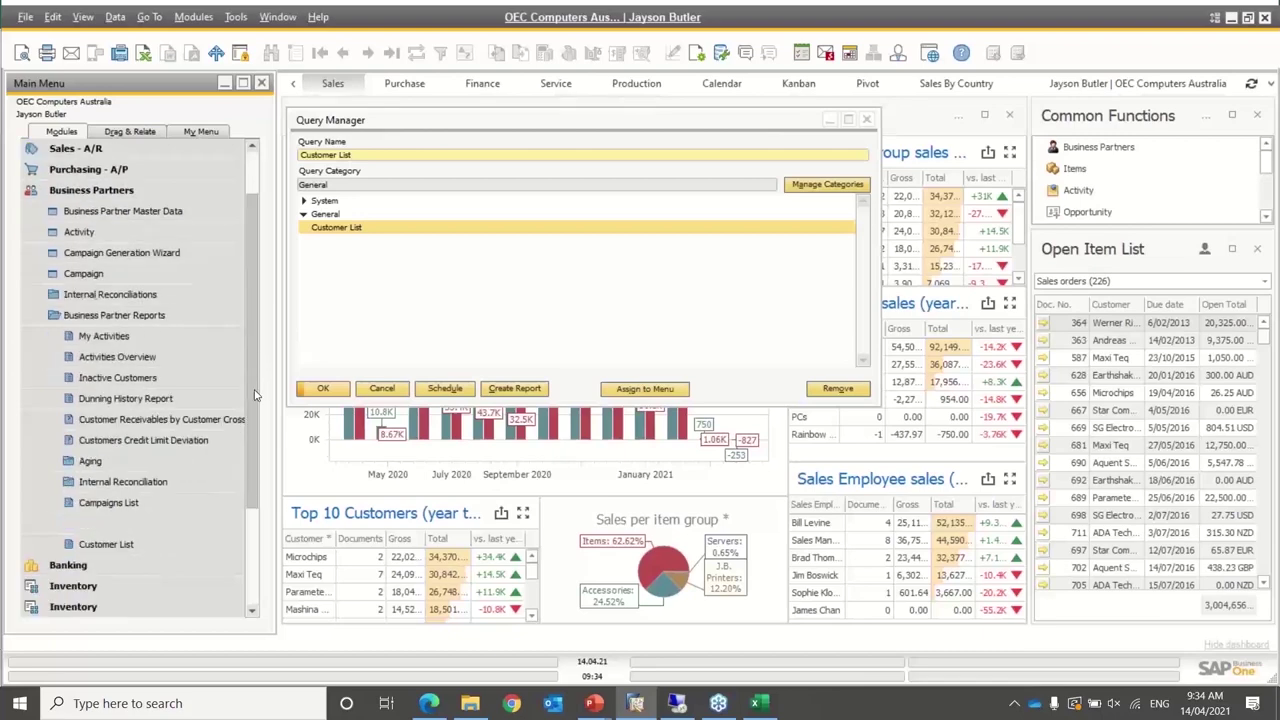
click(118, 546)
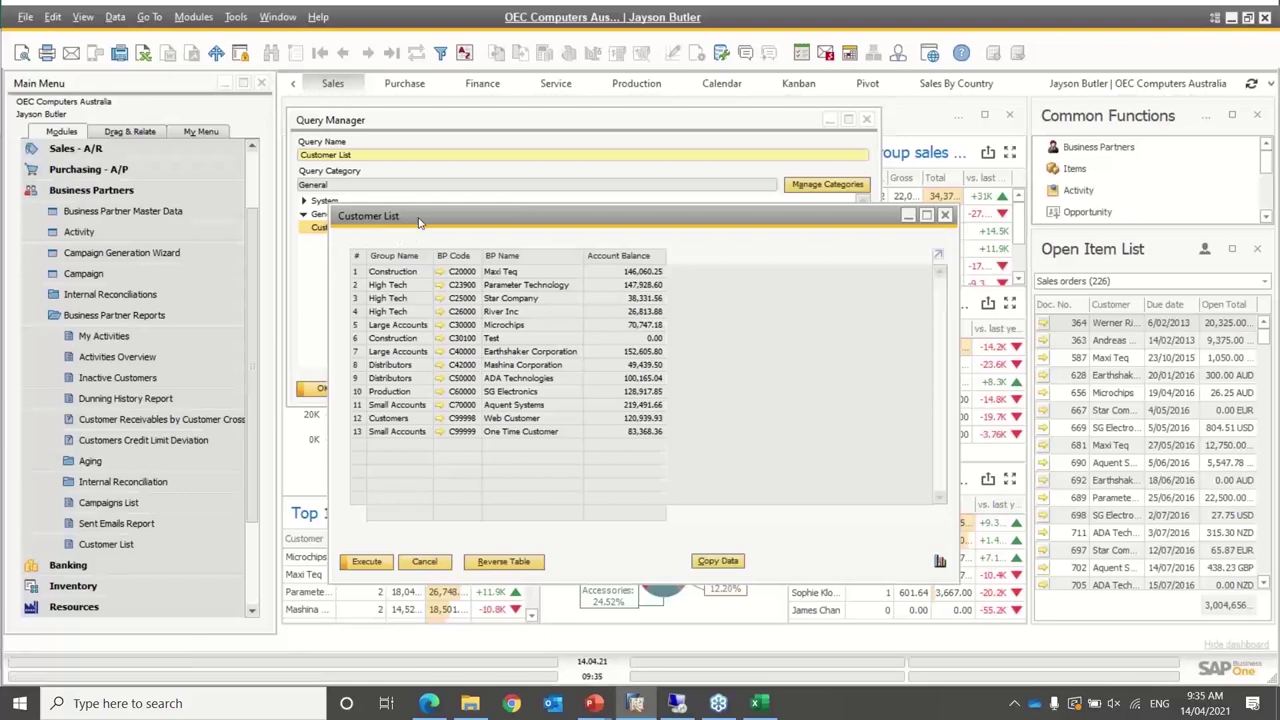
drag(425, 218, 214, 275)
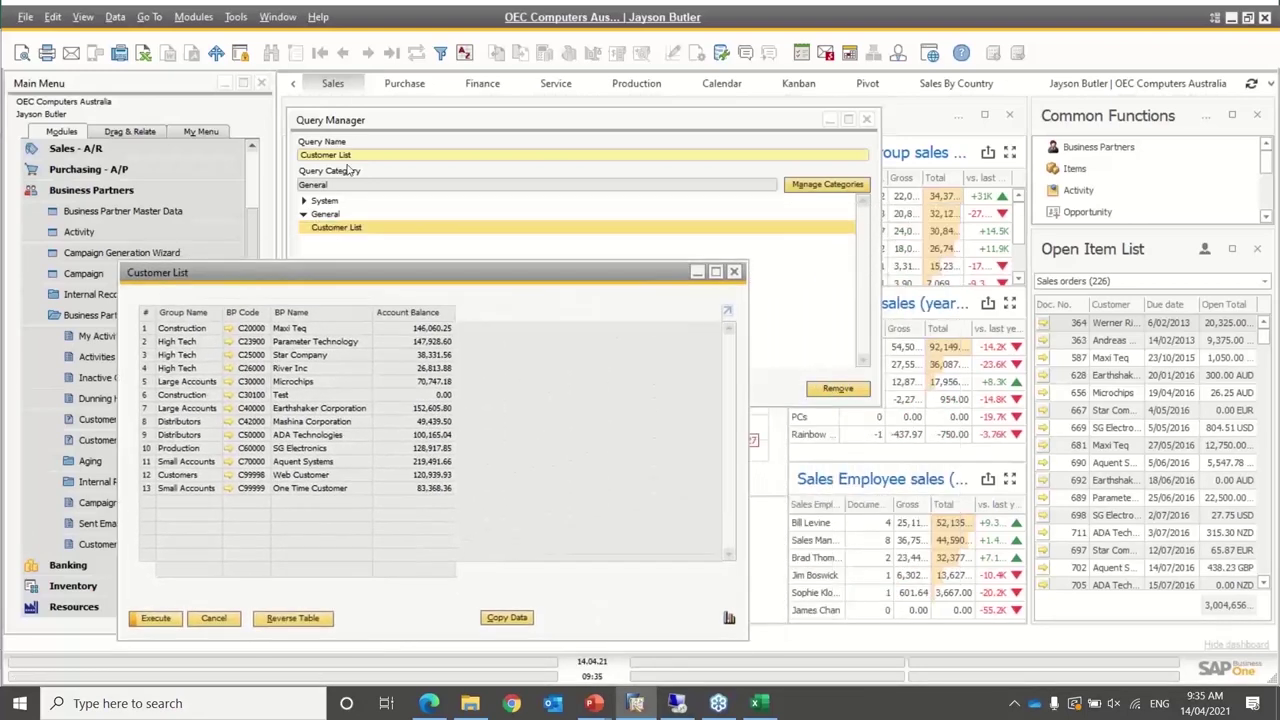
Run Customer List from Query Manager, hide its query structure for comparison, and close both result windows and Query Manager
double_click(362, 230)
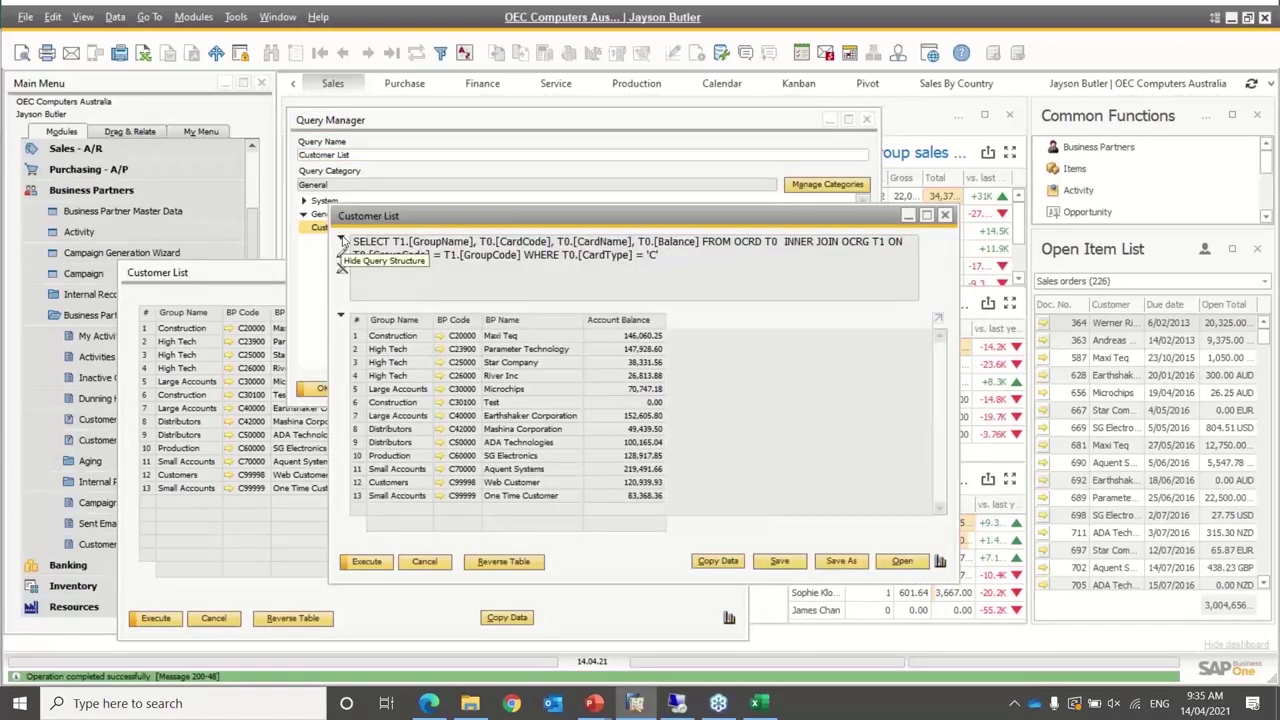
click(341, 243)
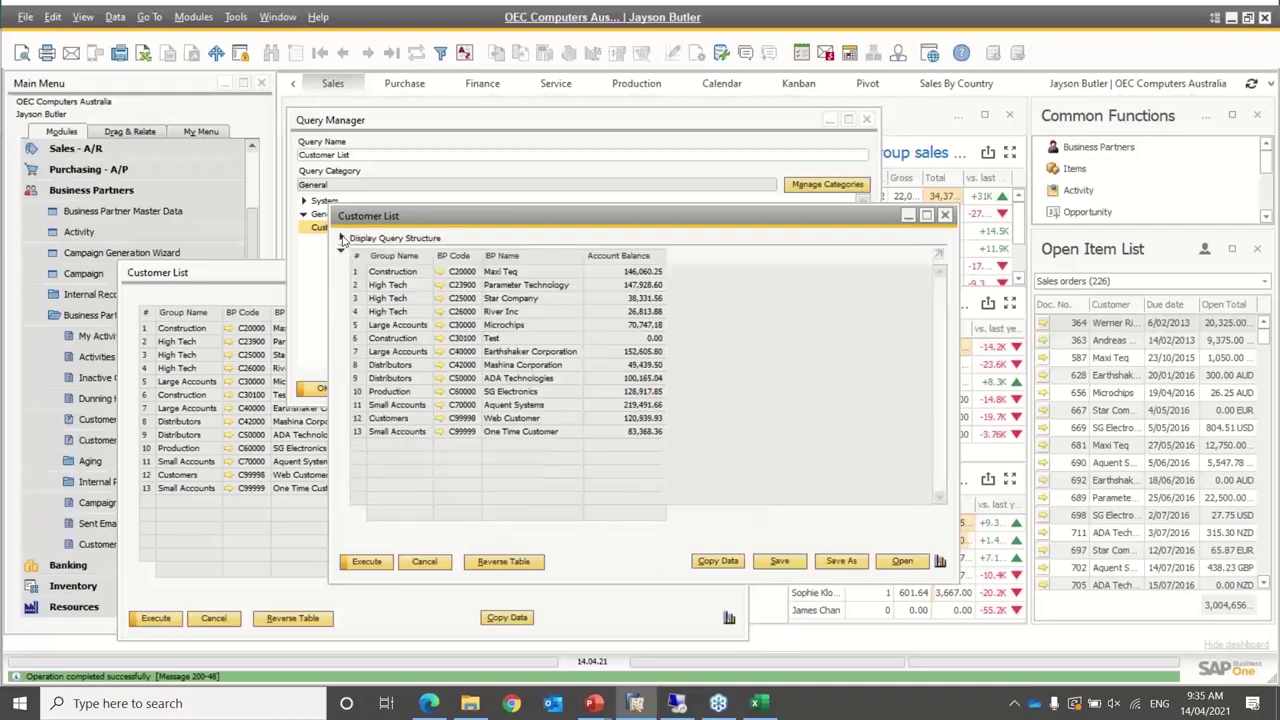
click(425, 562)
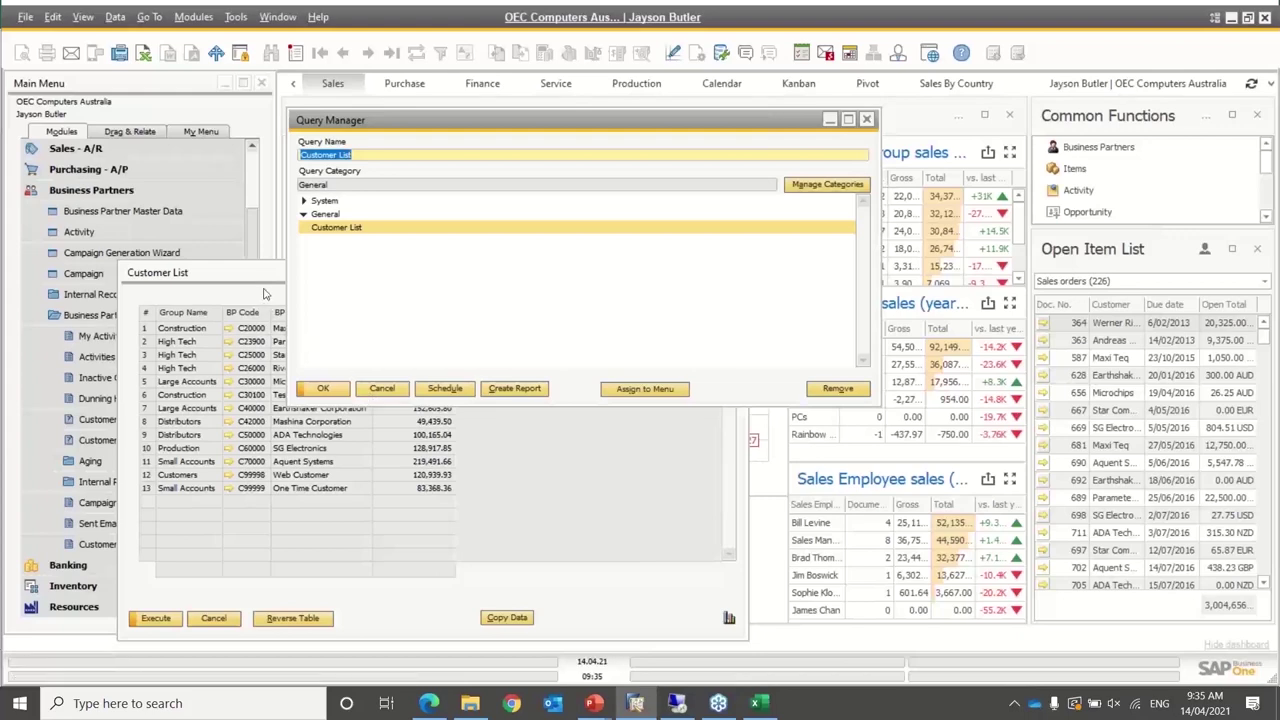
click(386, 391)
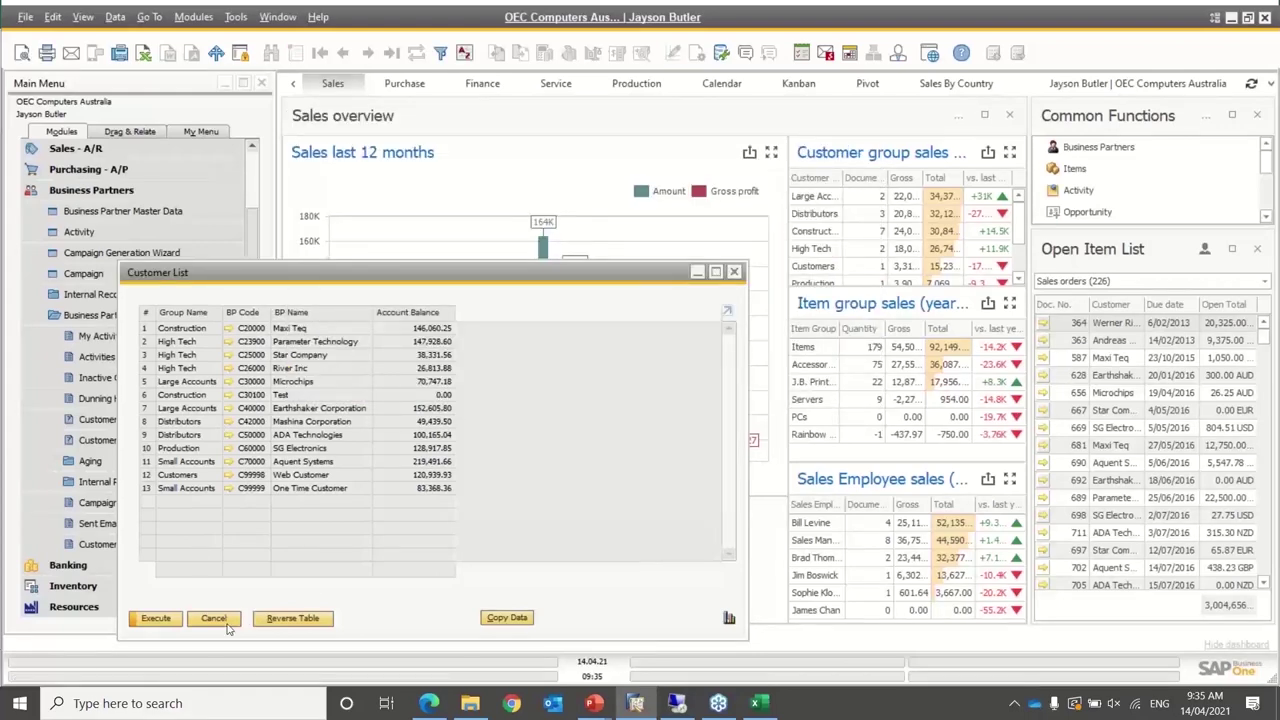
click(734, 271)
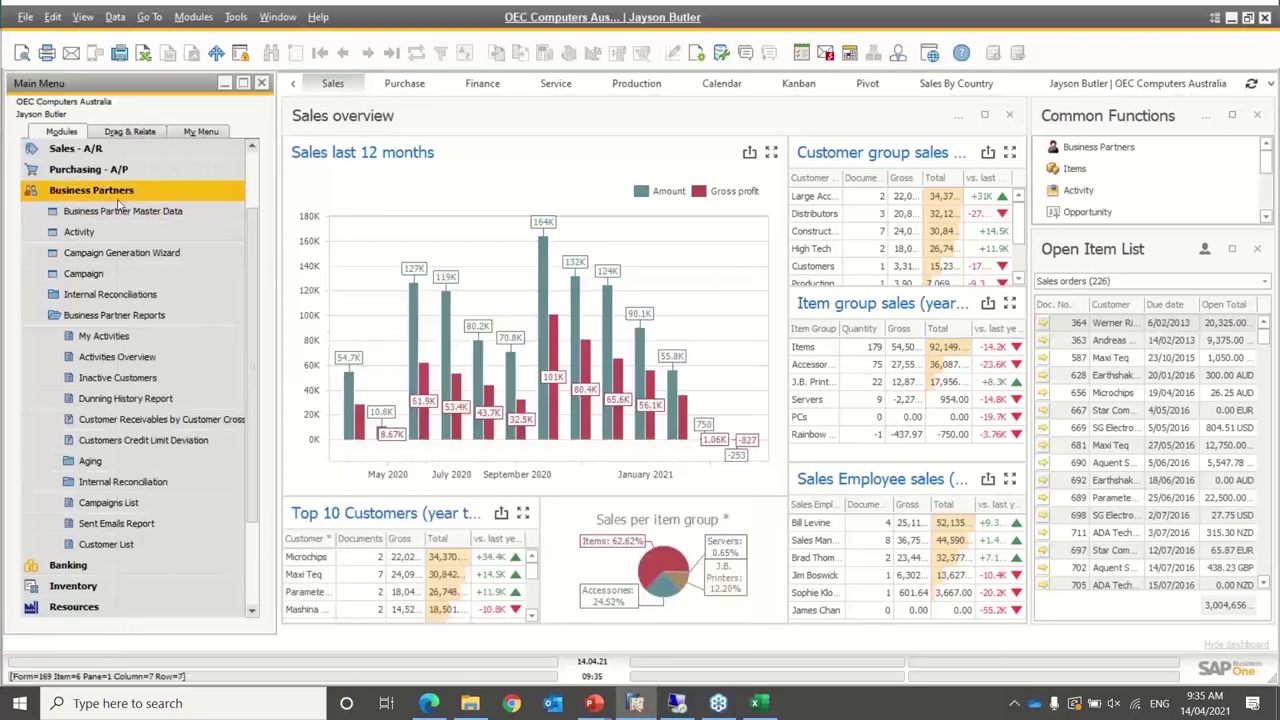
click(108, 198)
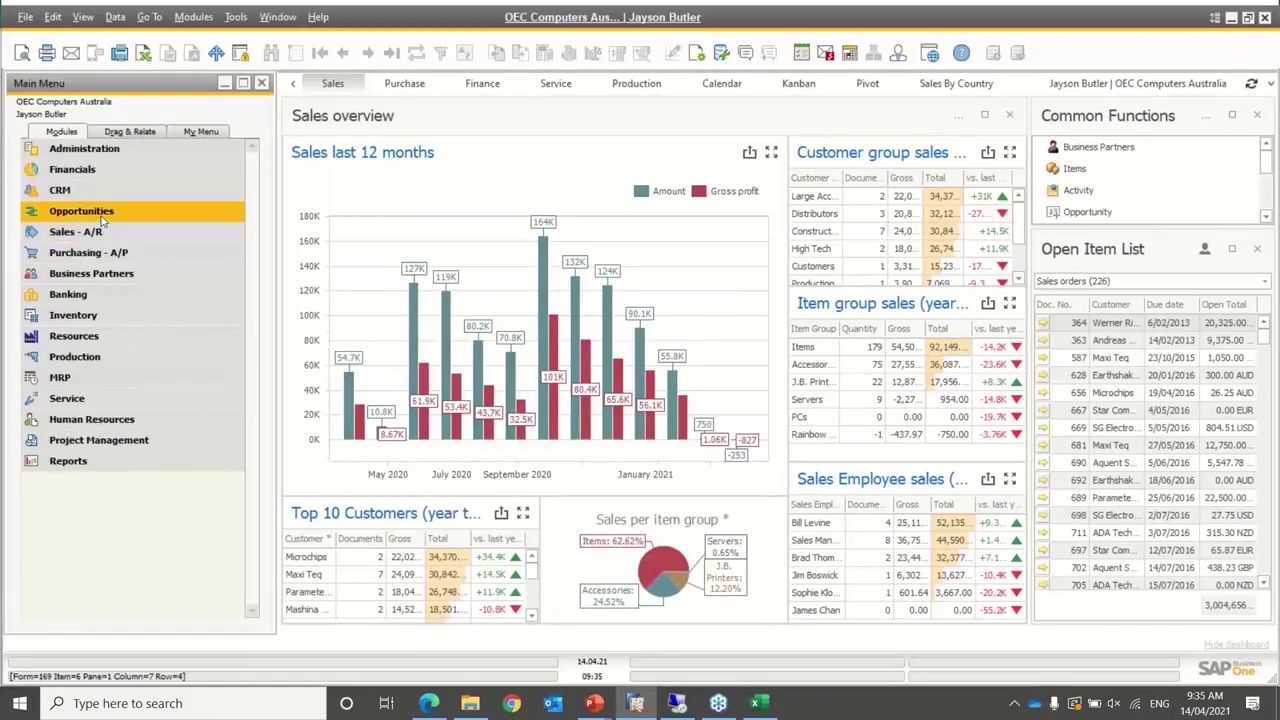
click(70, 150)
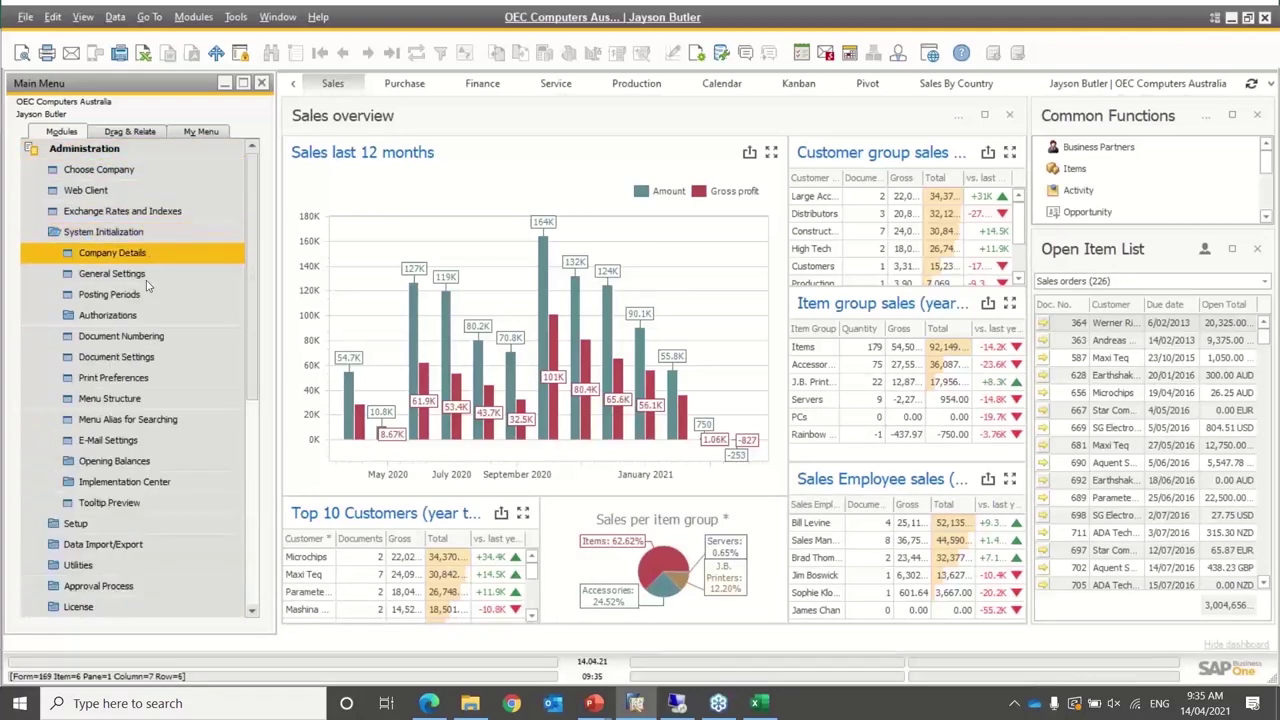
click(115, 315)
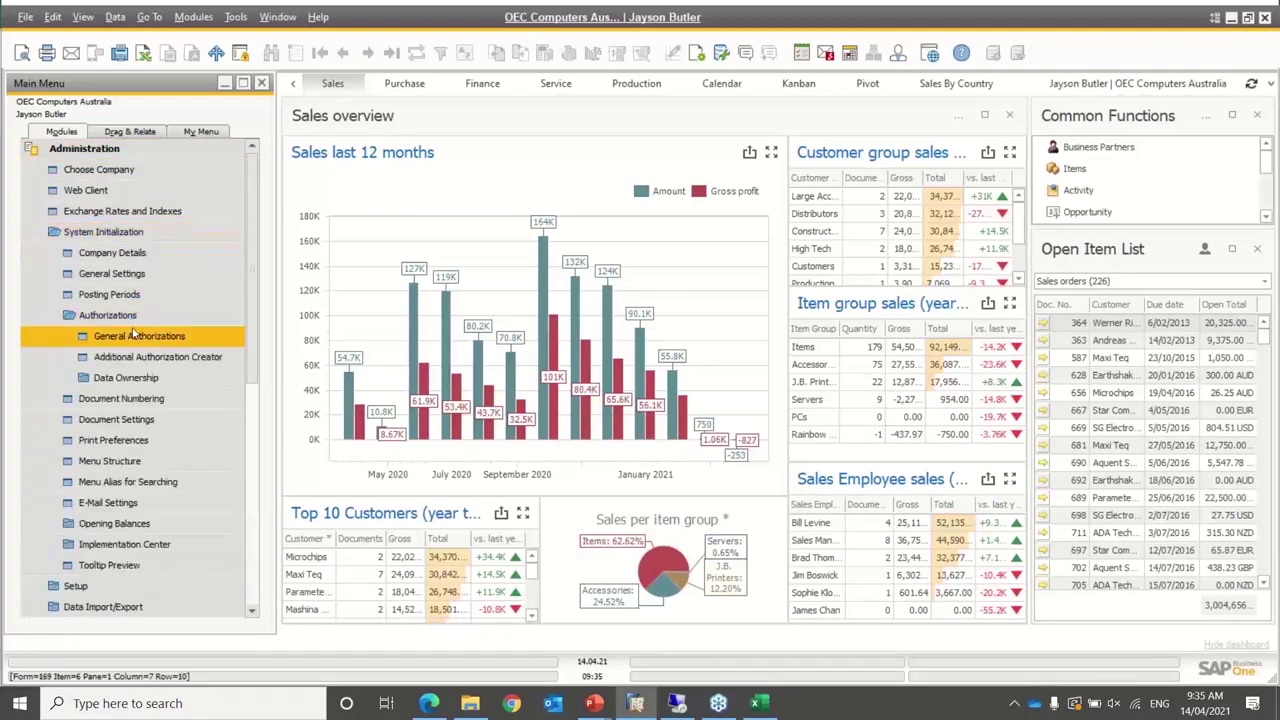
click(92, 149)
Open the last opportunity record, check its context options for Remove, and cancel the Opportunity window
click(82, 211)
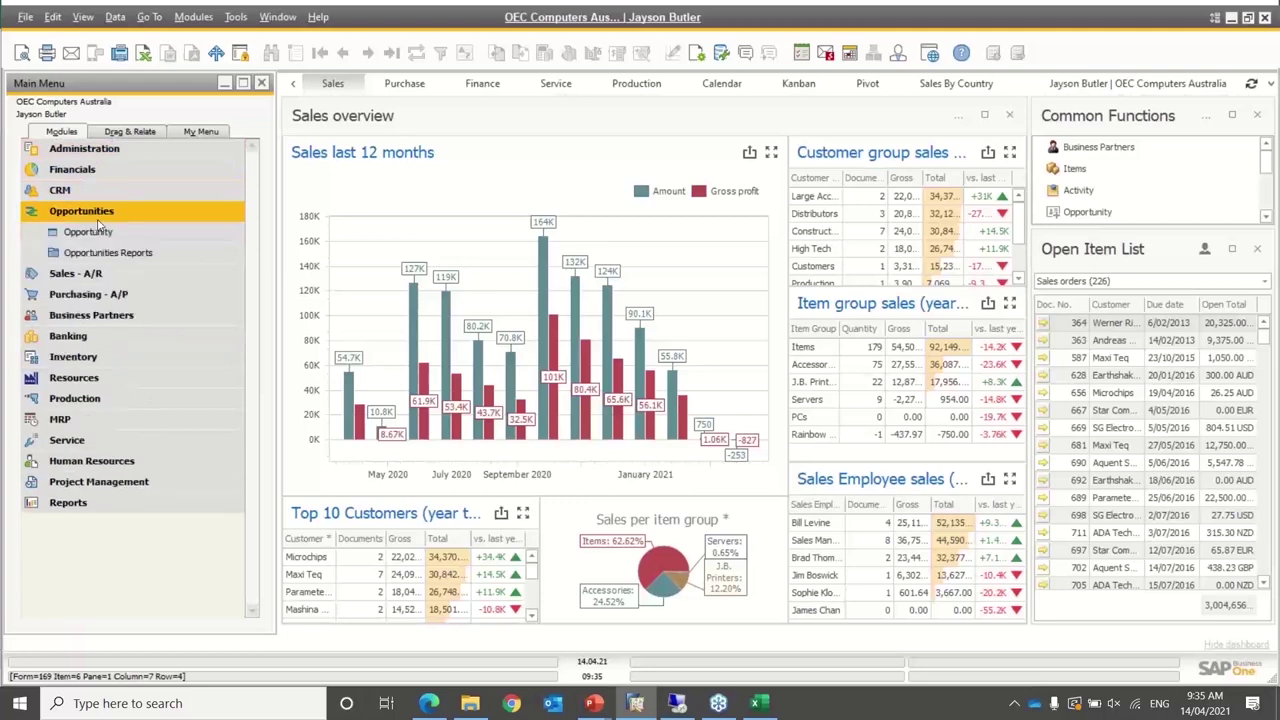
click(88, 231)
click(394, 54)
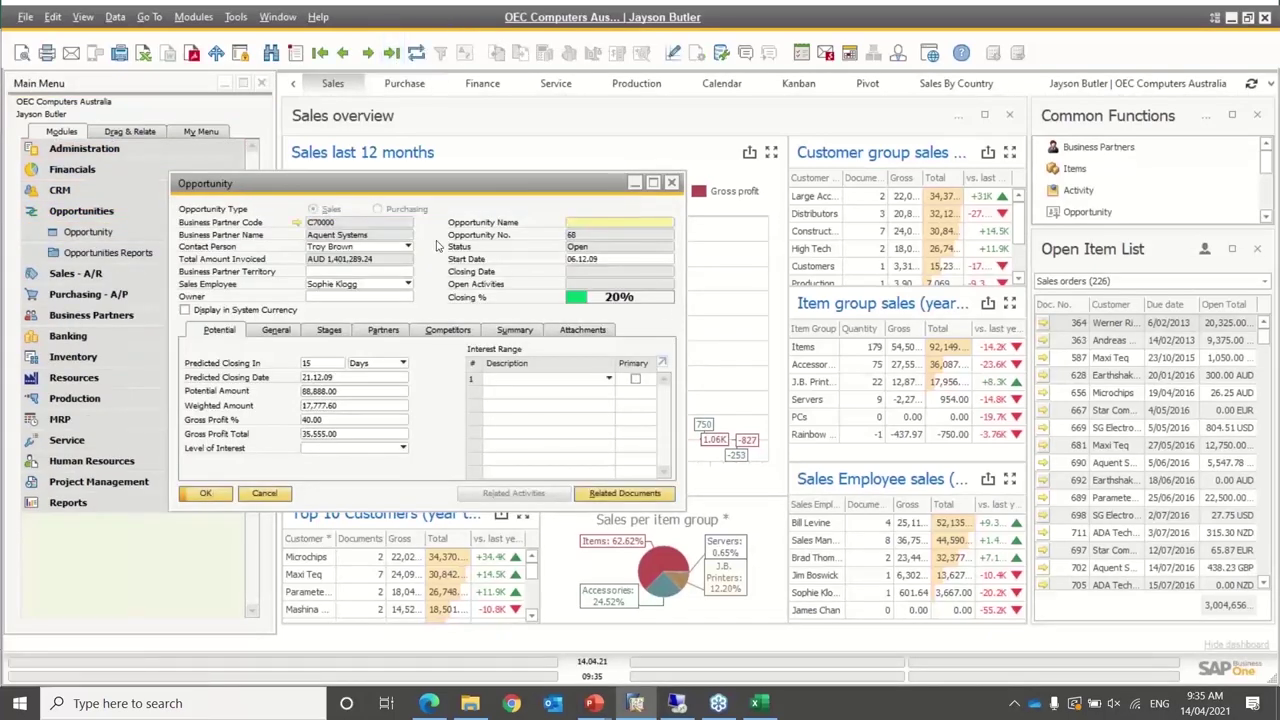
right_click(437, 246)
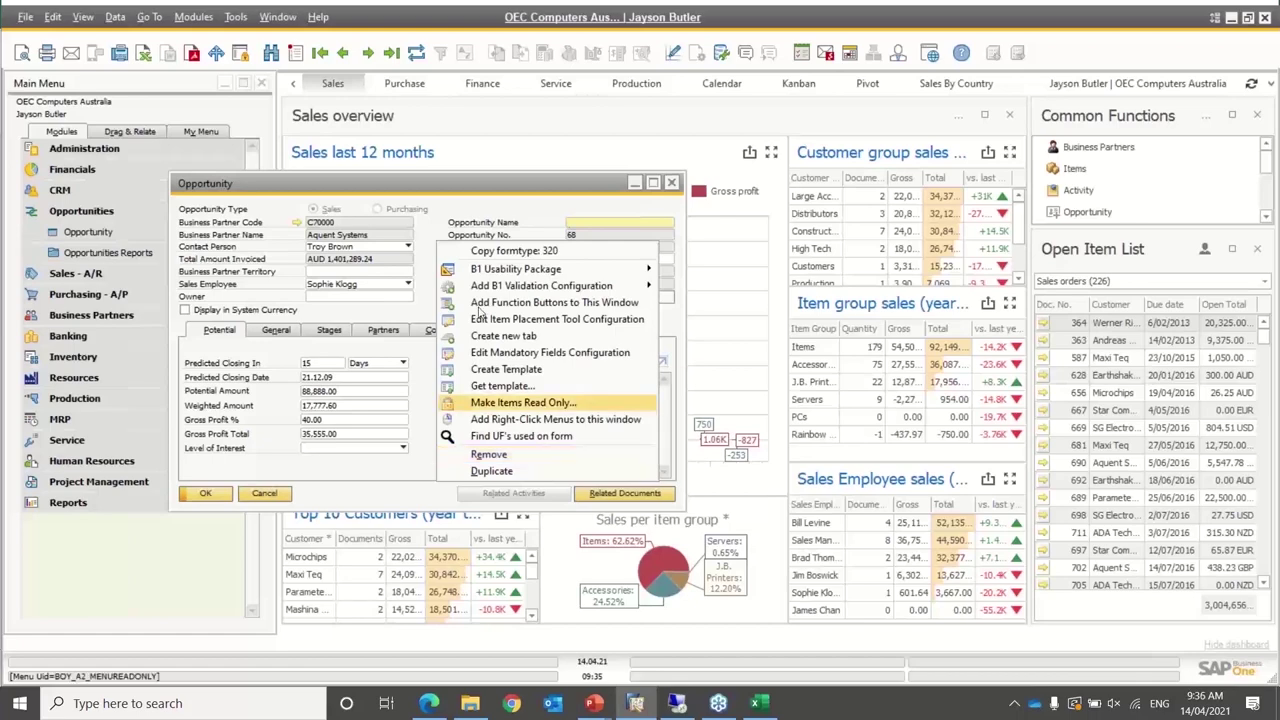
click(277, 475)
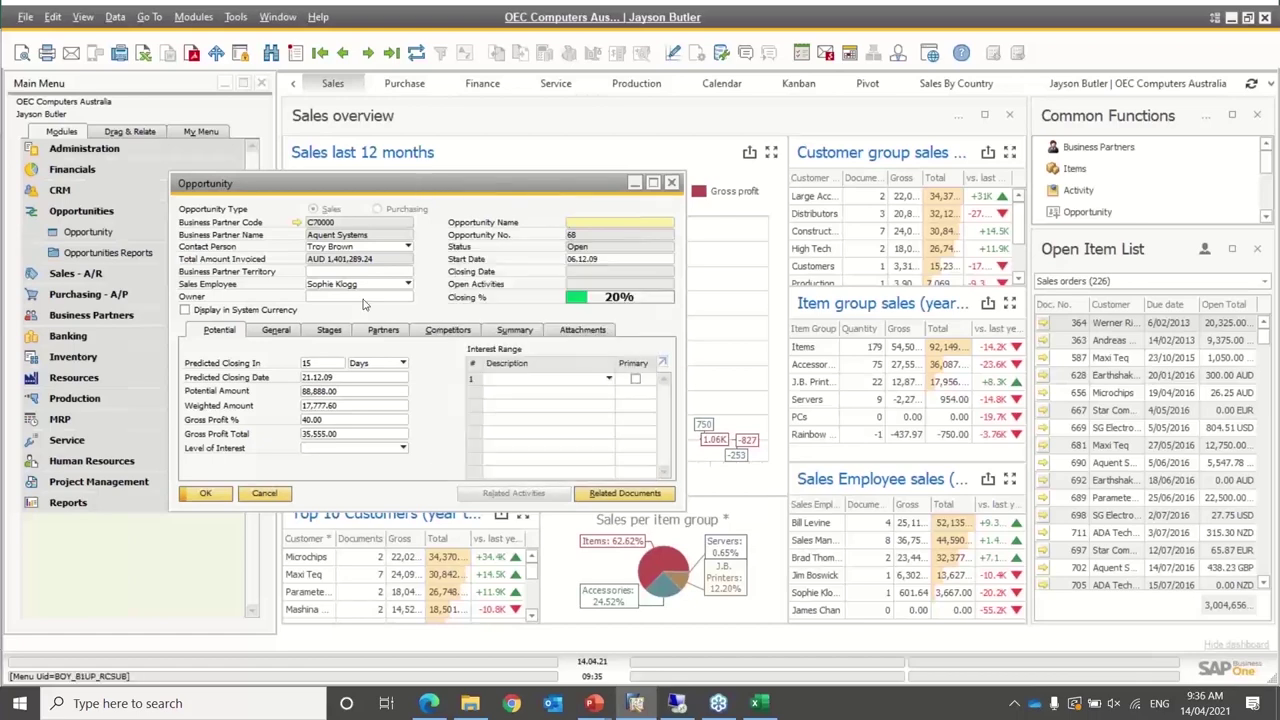
click(264, 493)
Open General Authorizations under System Initialization and display the eighth listed user's authorizations
click(84, 148)
click(95, 234)
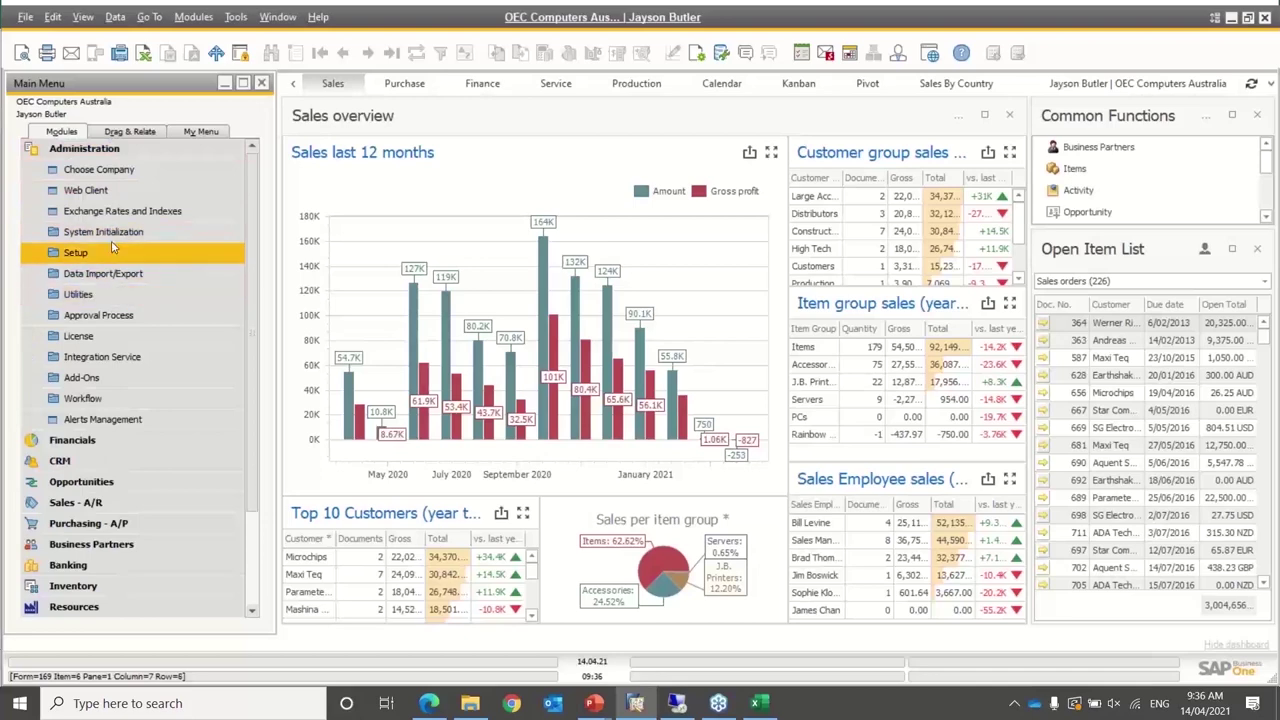
click(100, 232)
click(110, 315)
click(127, 338)
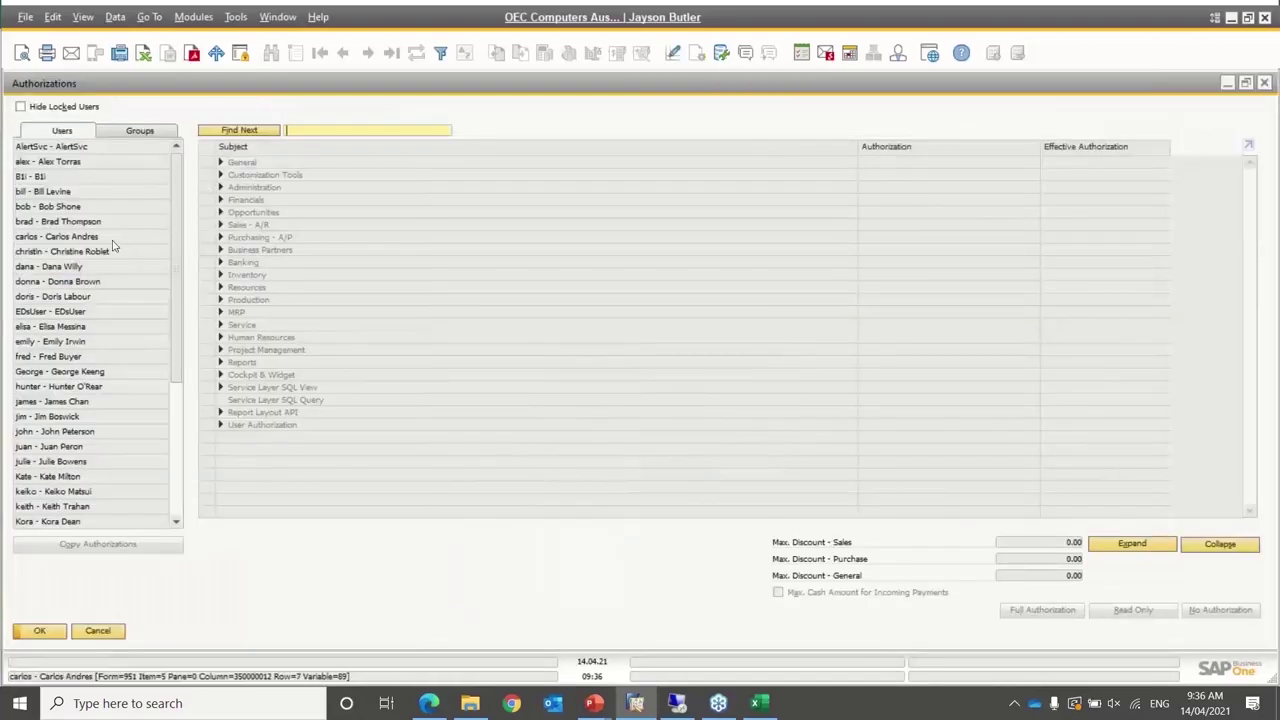
click(113, 250)
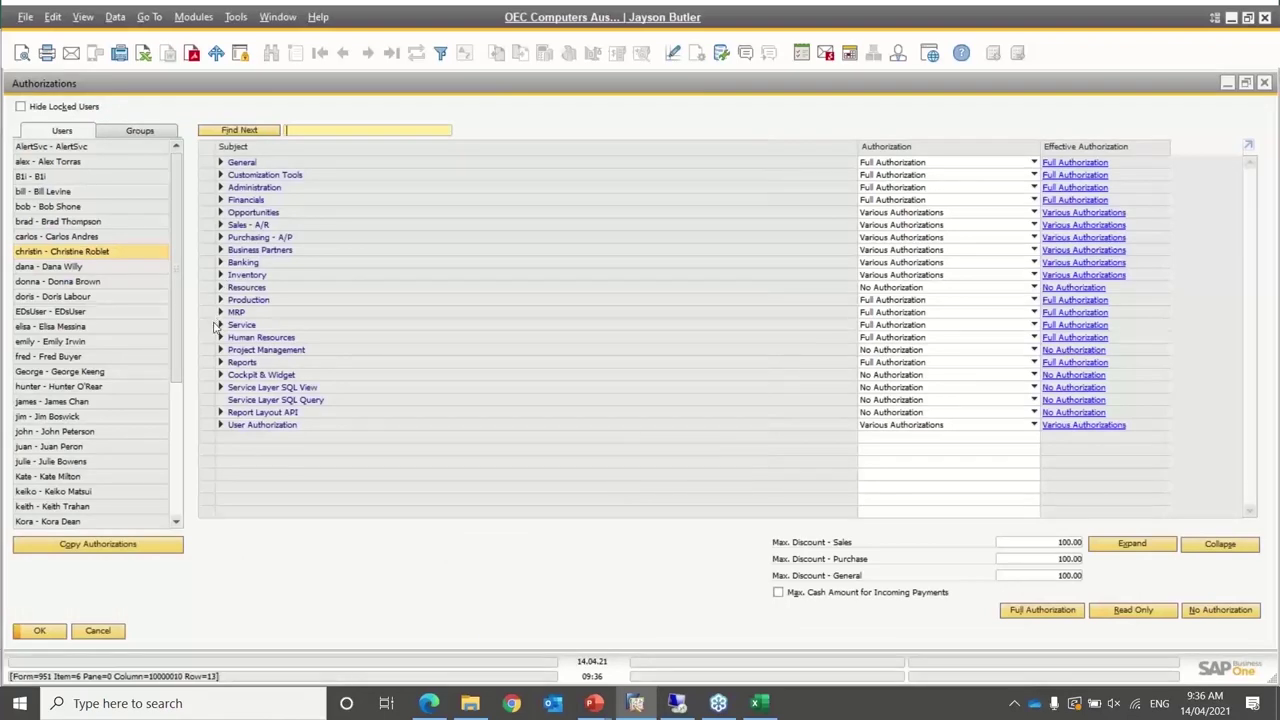
Expand Special Opportunity Authorizations under Opportunities, check the Remove Opportunity authorization options, and cancel the Authorizations window
click(220, 212)
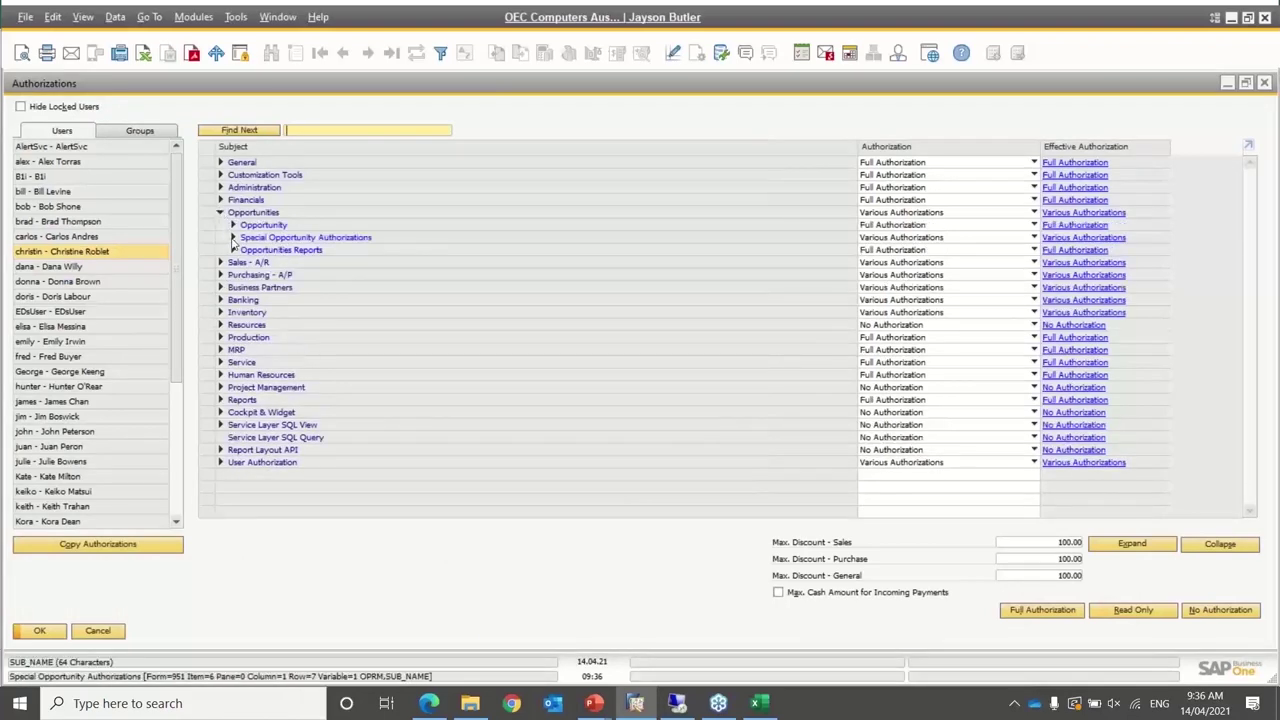
click(233, 238)
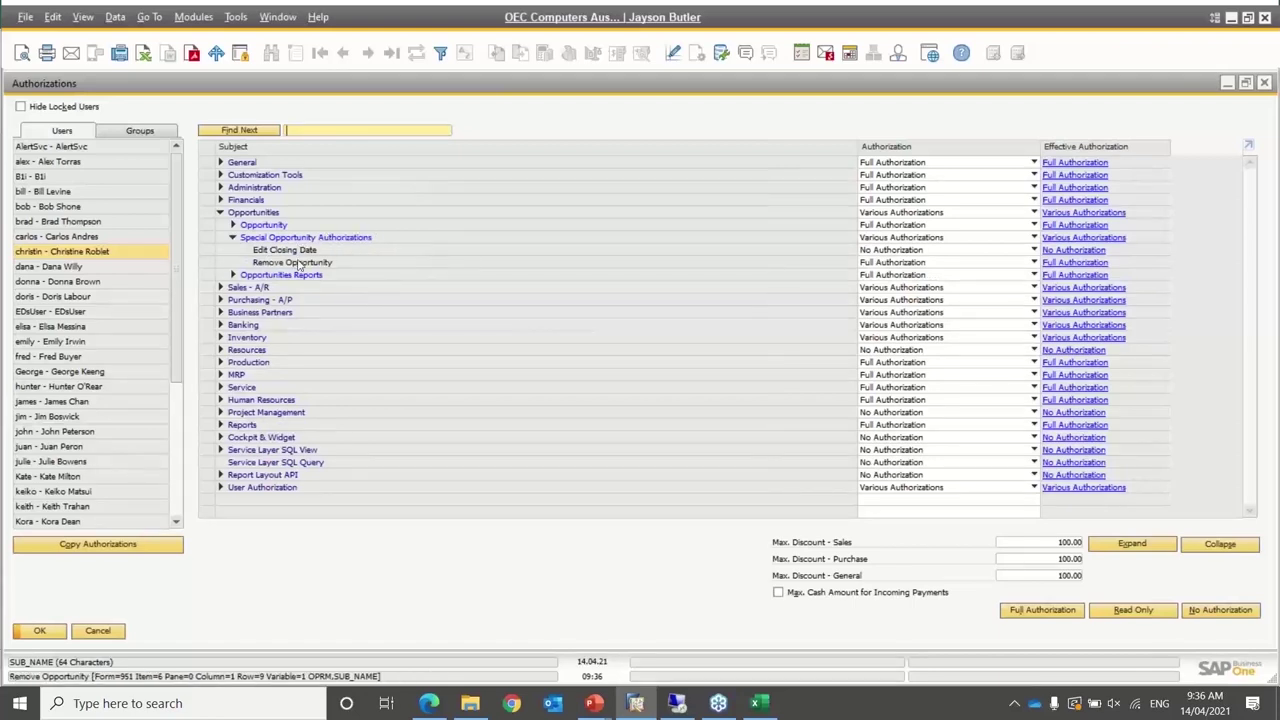
click(861, 264)
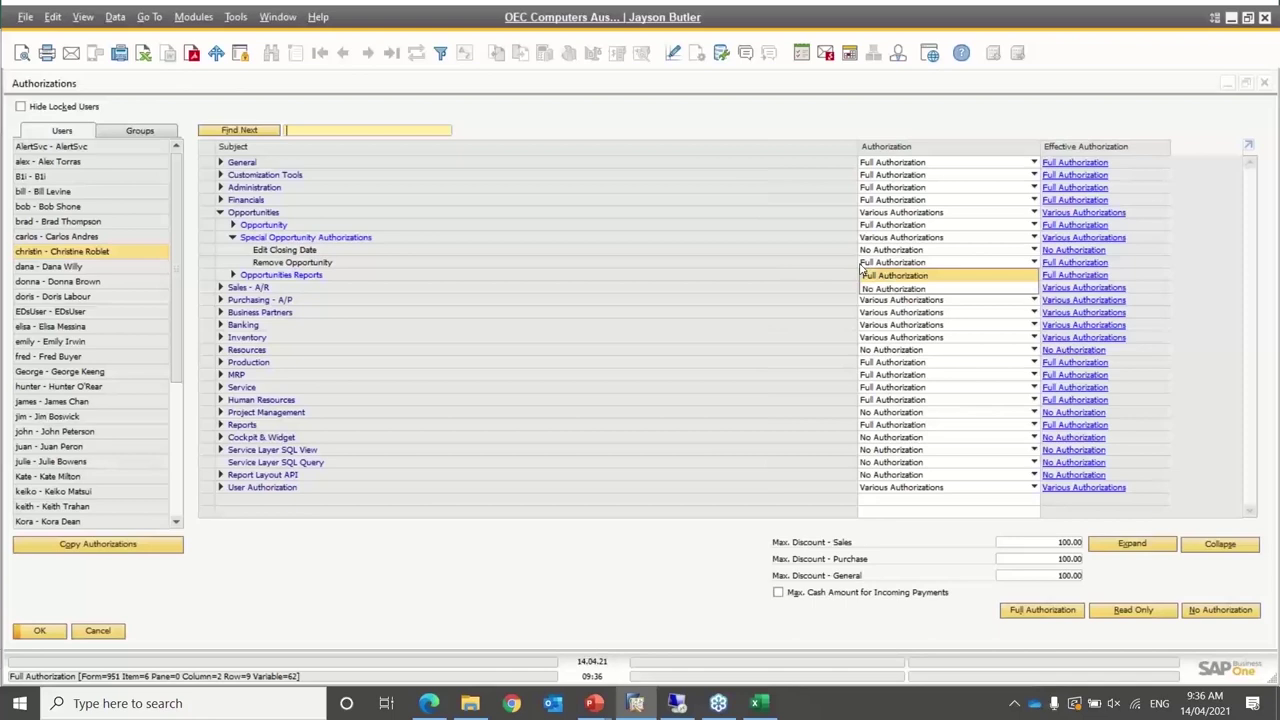
click(862, 270)
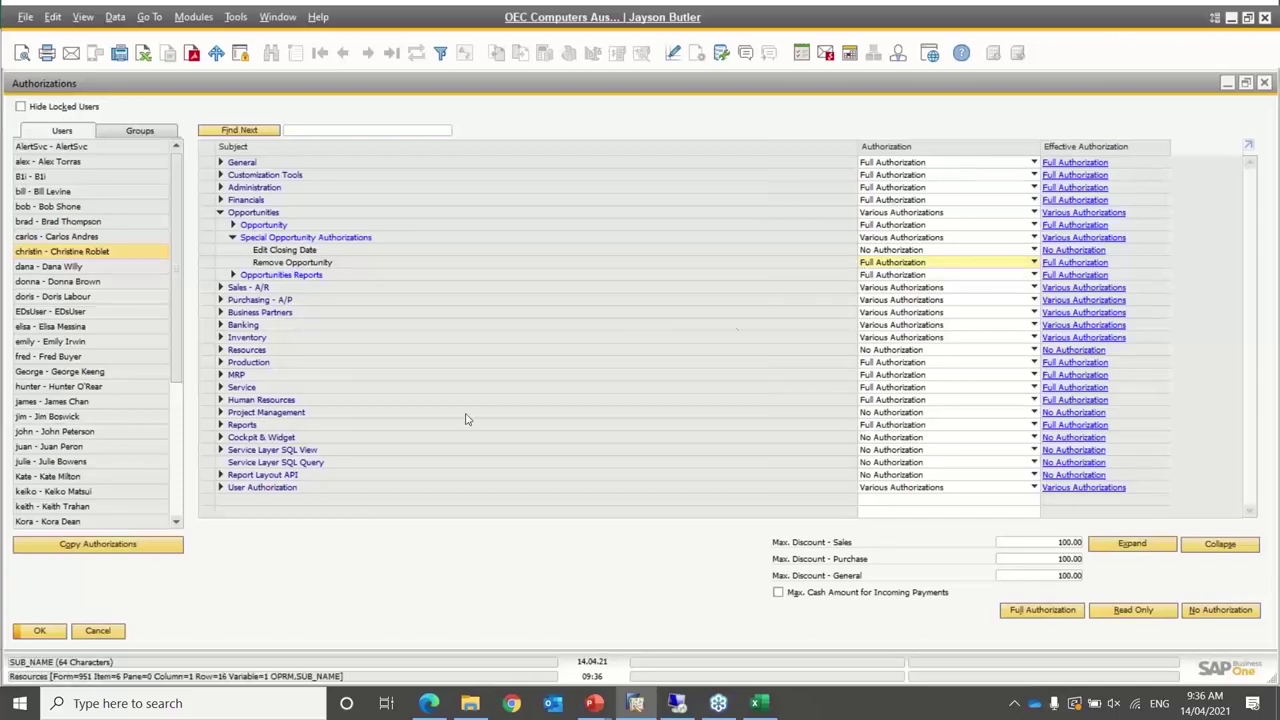
click(97, 631)
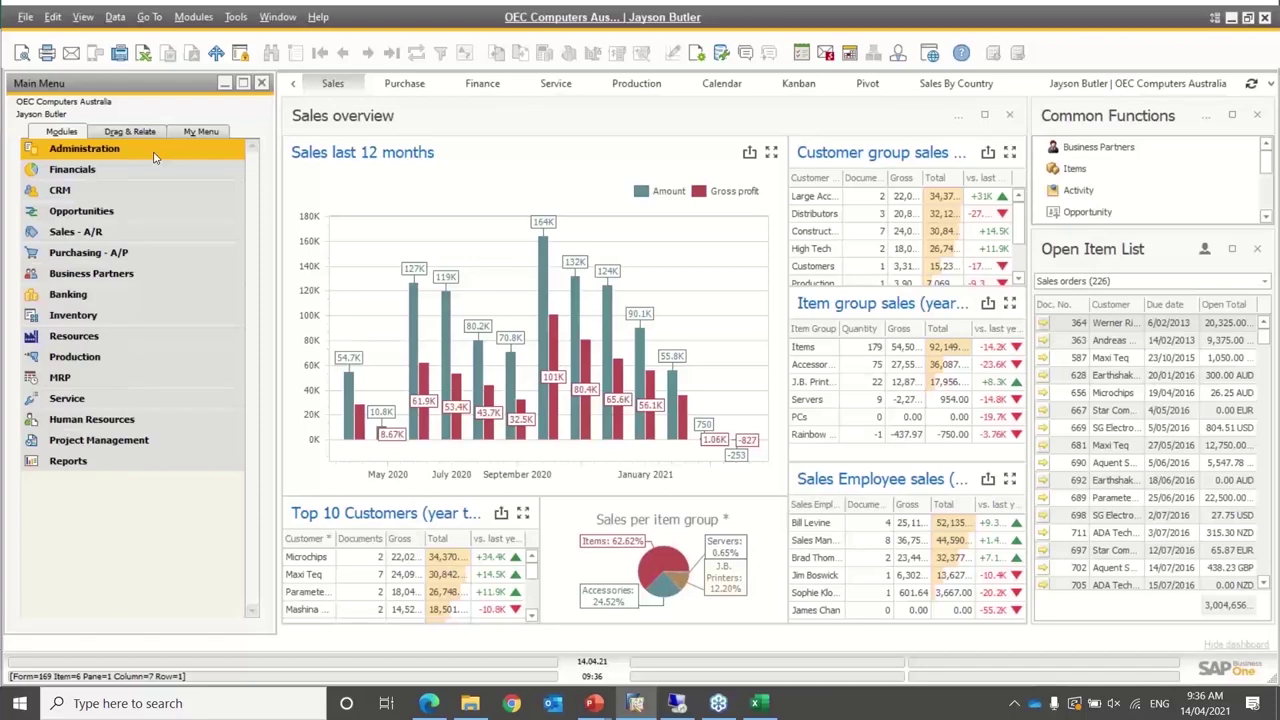
Open Document Settings under System Initialization and display the per-document options for Purchase Order, followed by Sales Order
click(155, 157)
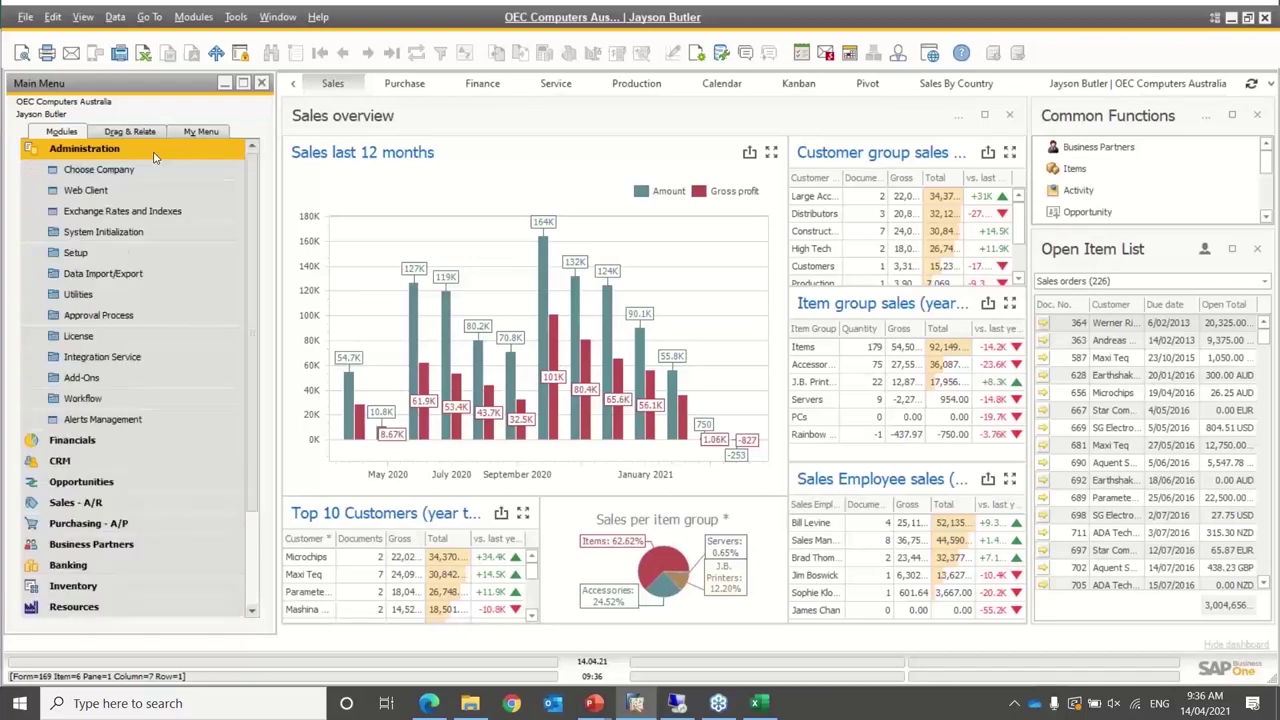
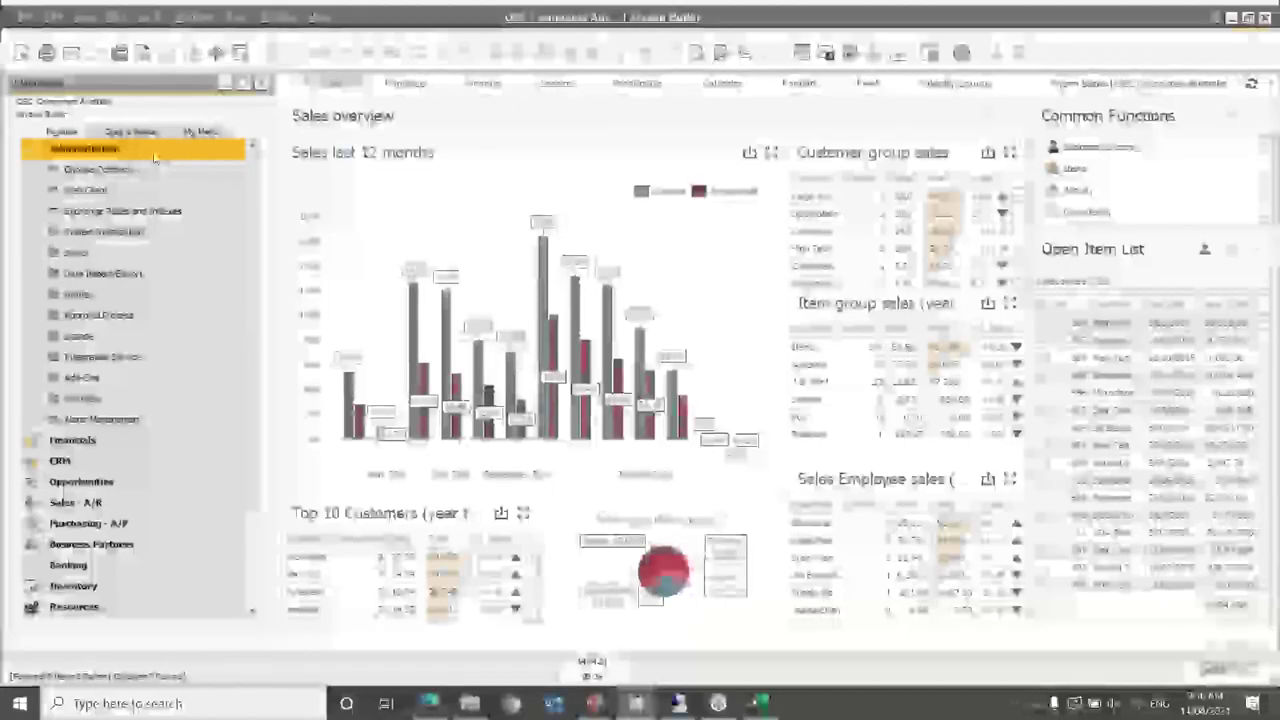
click(124, 236)
click(153, 357)
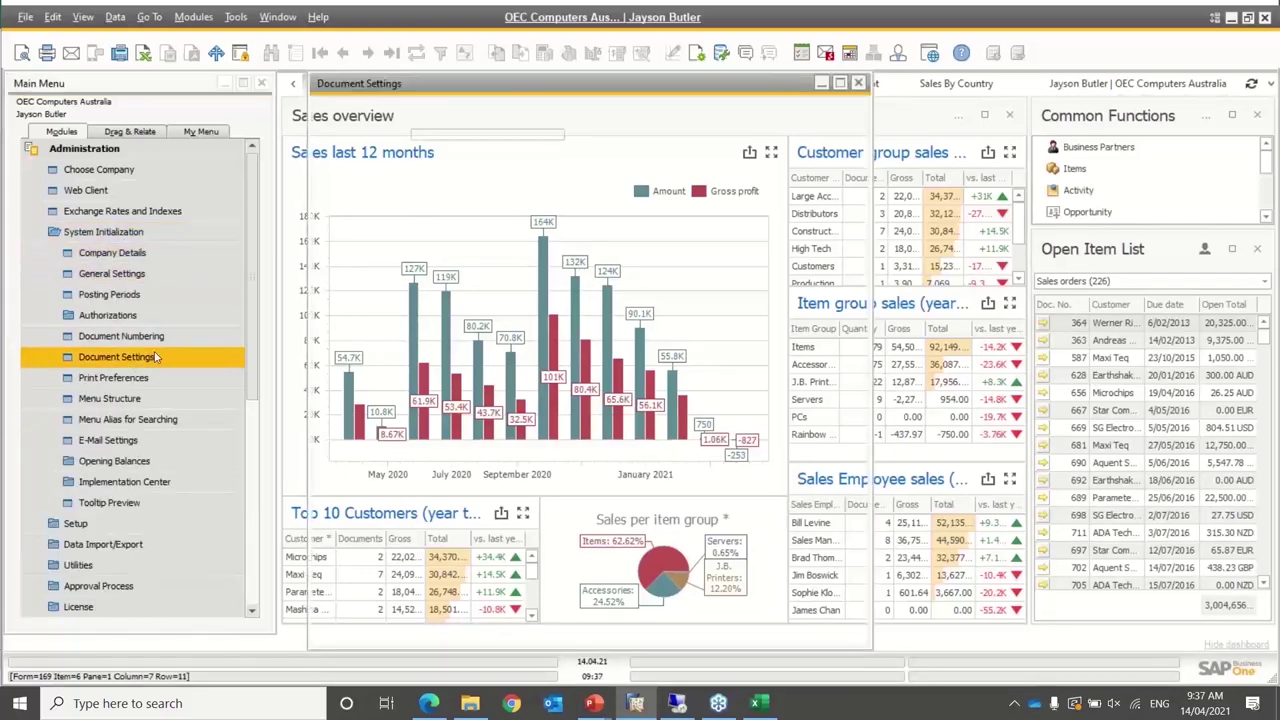
click(497, 140)
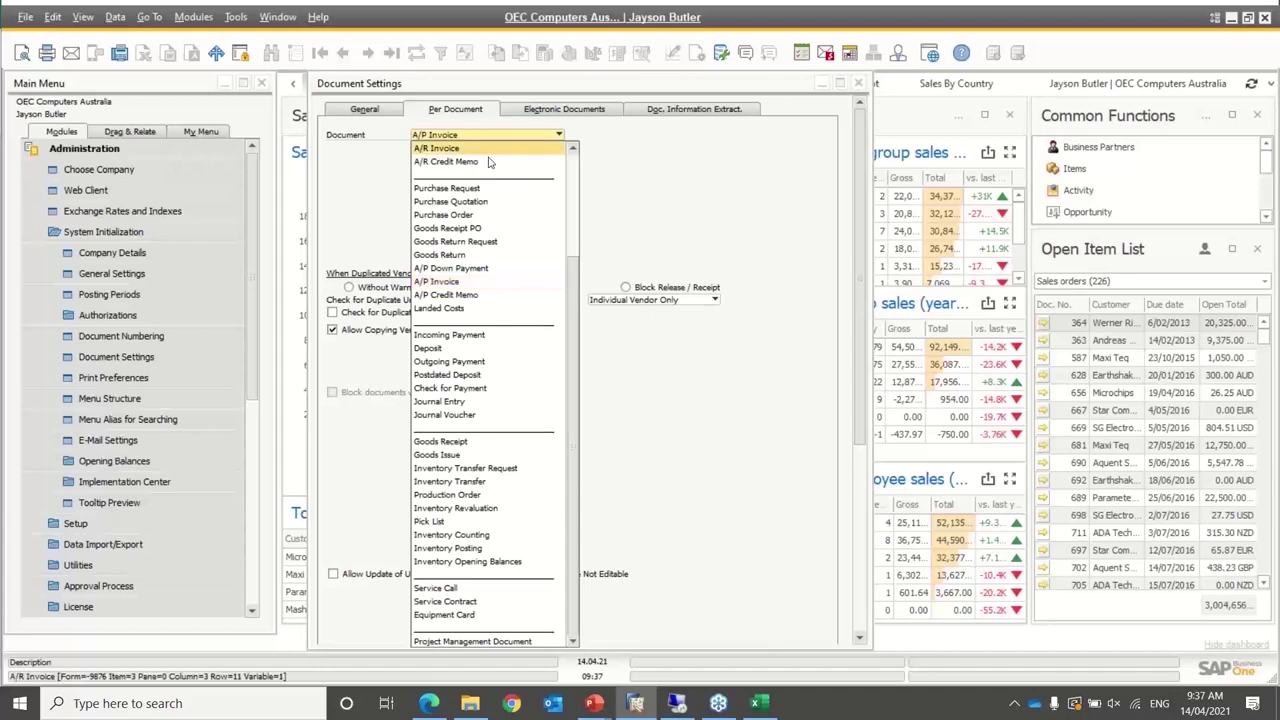
click(466, 215)
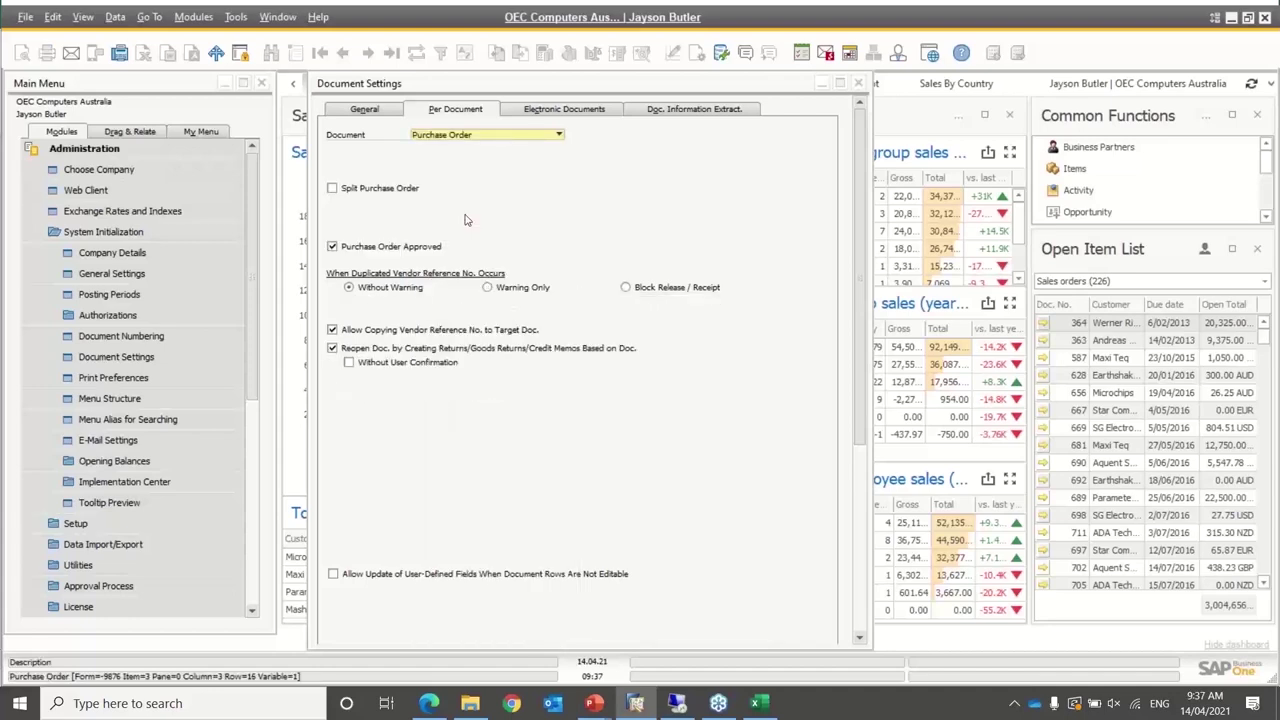
click(474, 137)
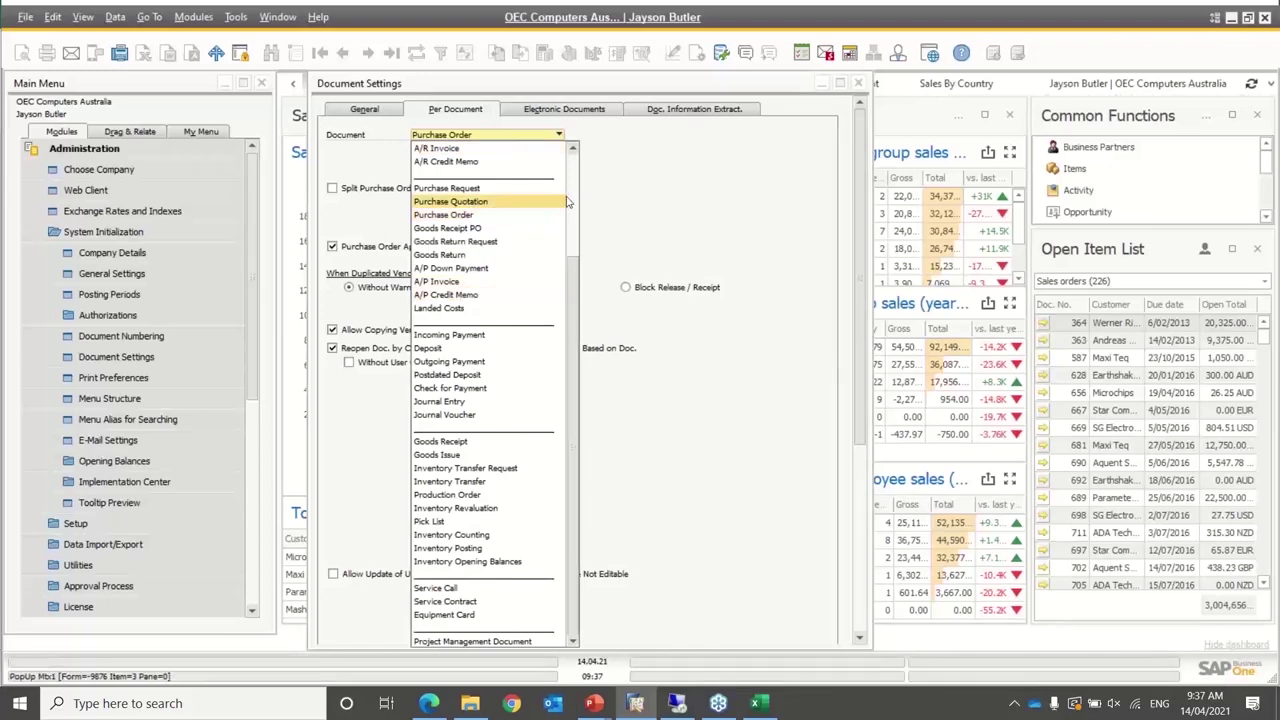
scroll(560, 200, up, 2)
click(446, 216)
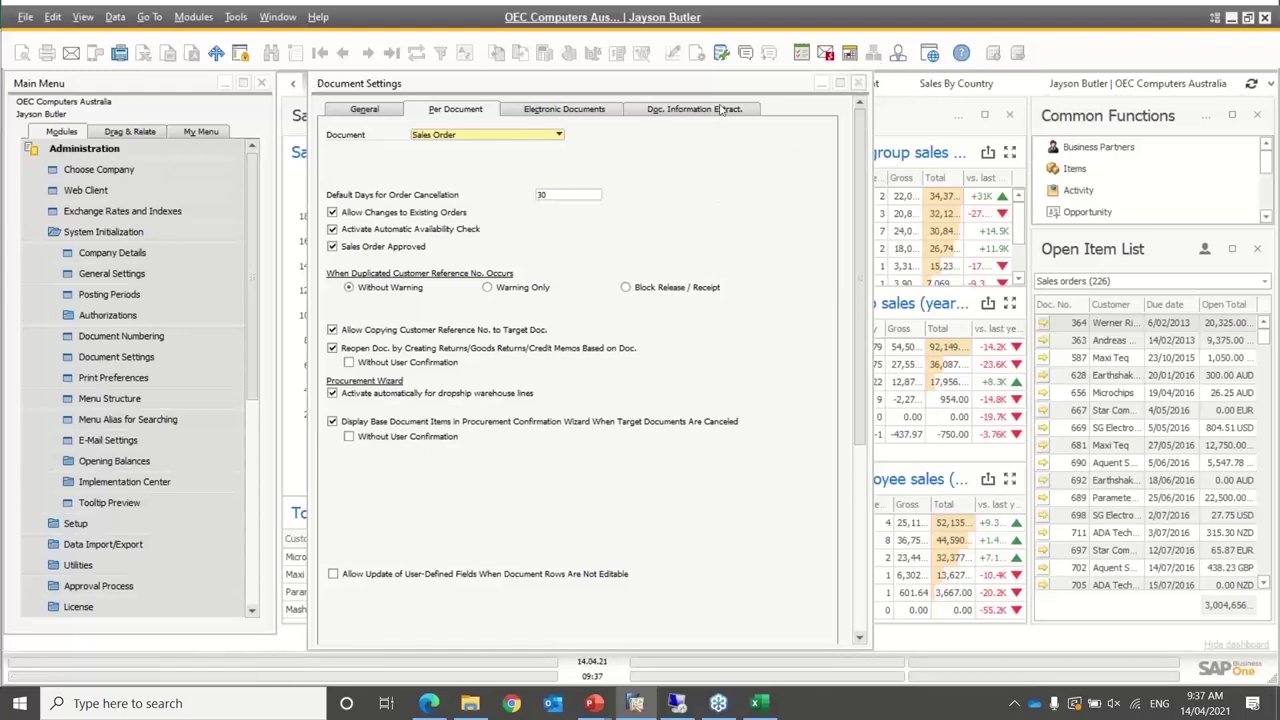
Open the Sales Order form under Sales - A/R and display the last order record
click(84, 148)
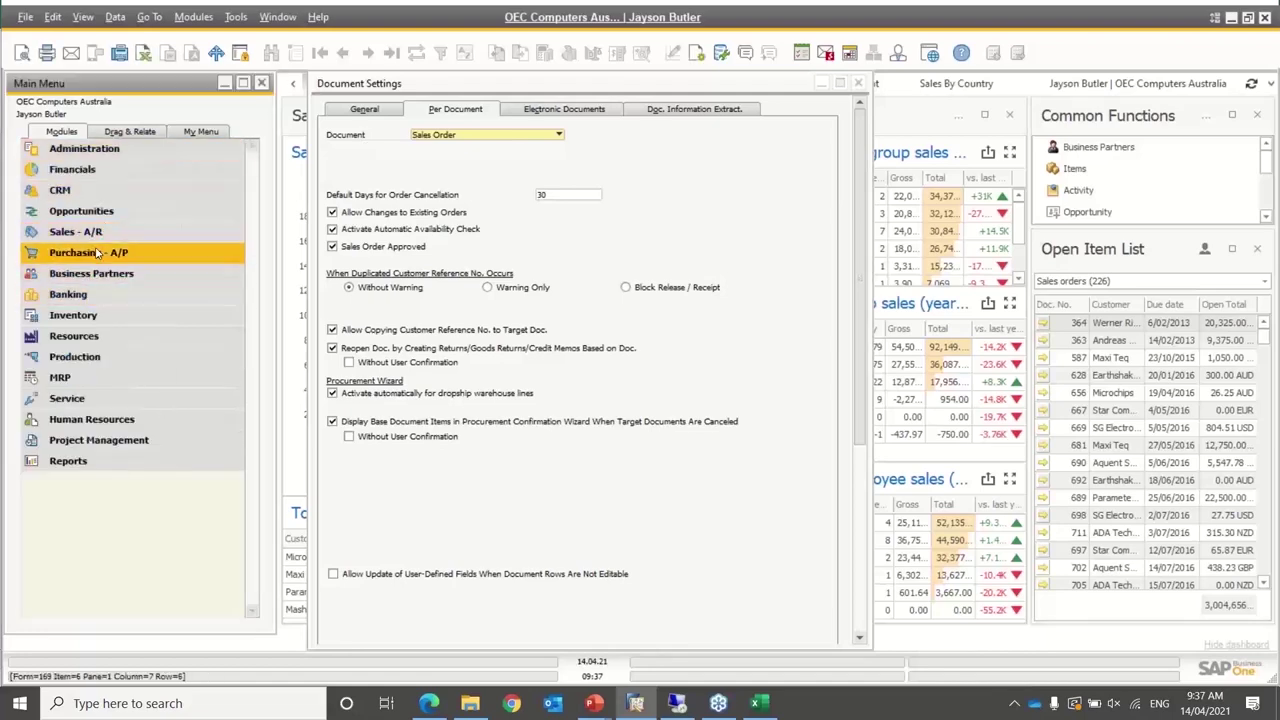
click(115, 231)
click(87, 211)
click(391, 53)
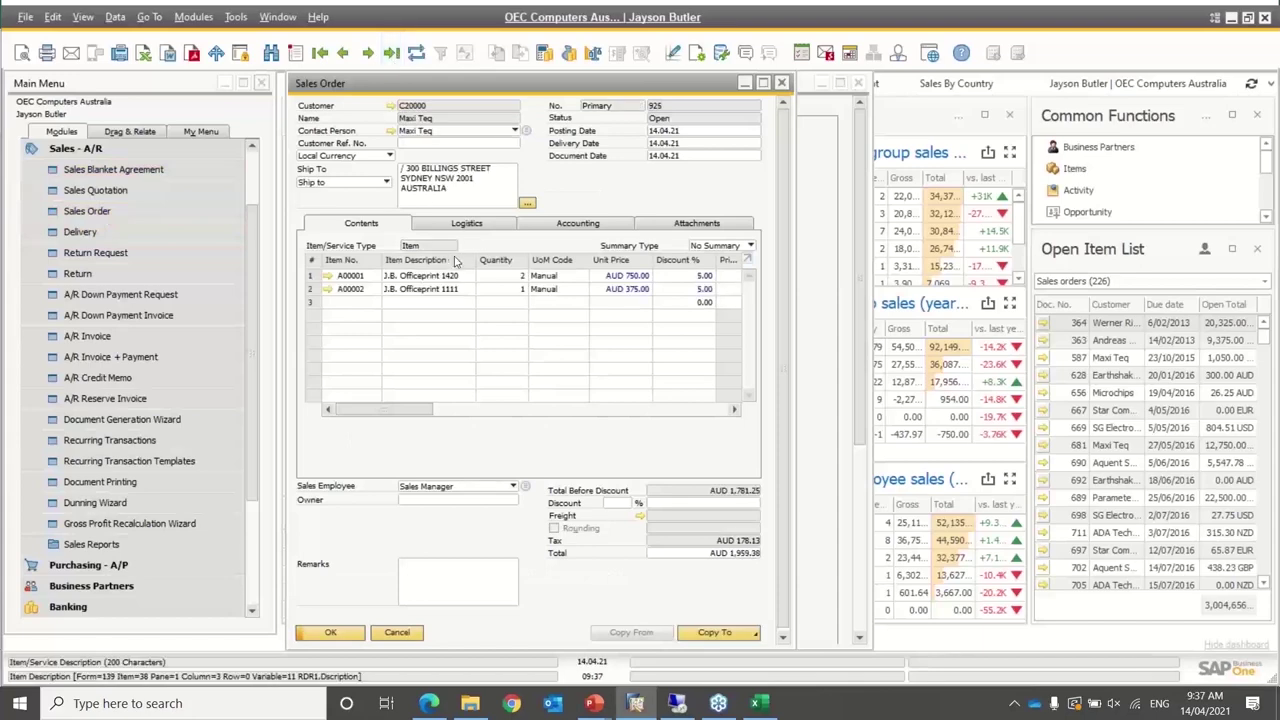
Enable Procure Non Drop-Ship Items in the sales order's logistics settings, apply it to the existing rows, and update the order
click(502, 225)
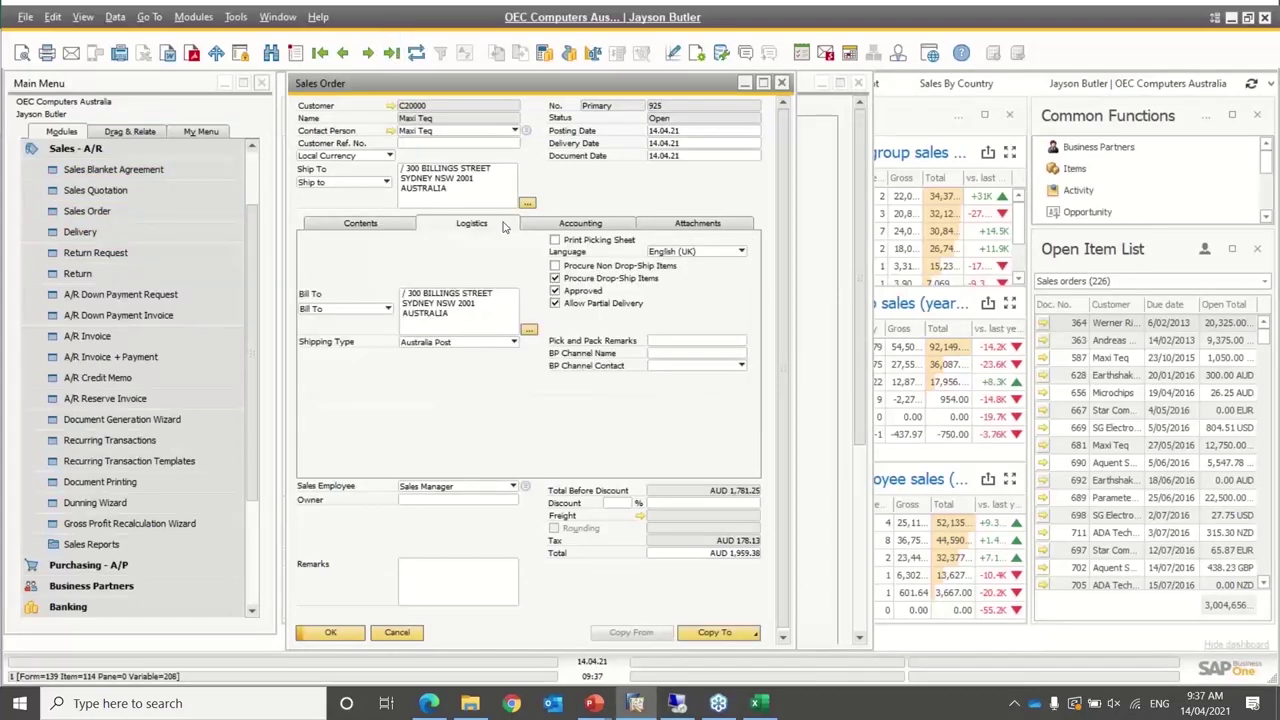
click(556, 266)
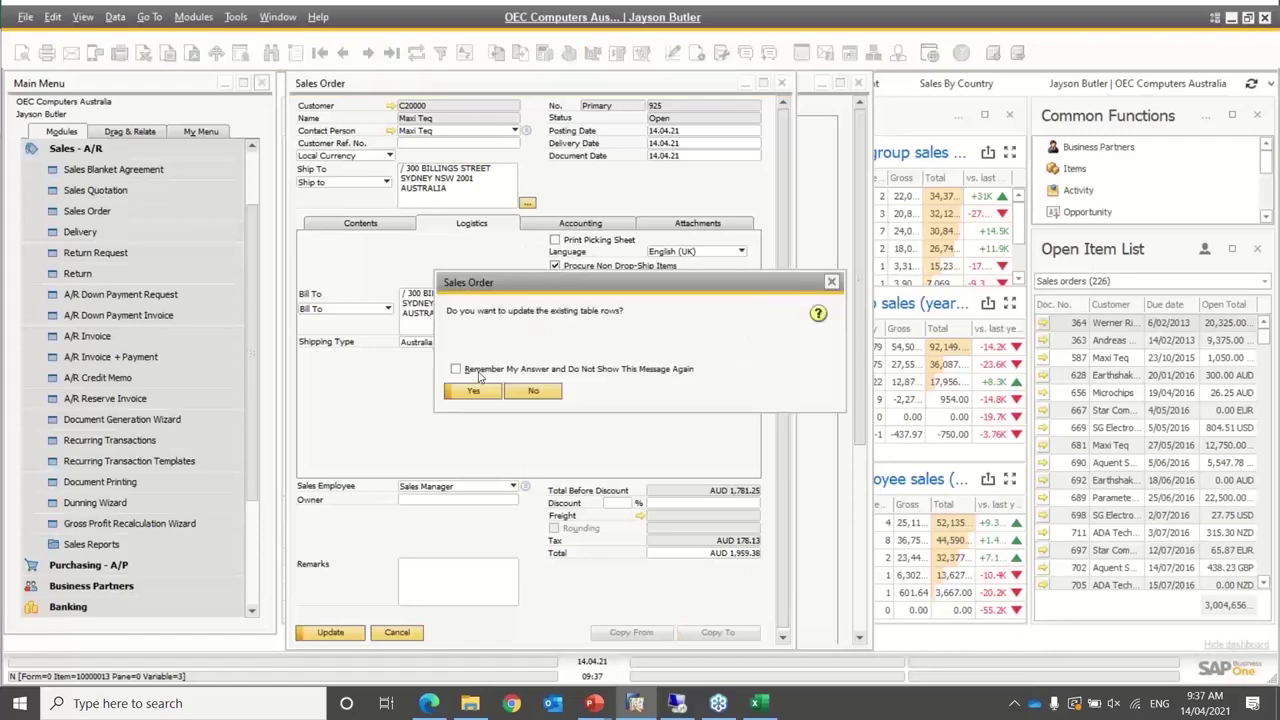
click(476, 392)
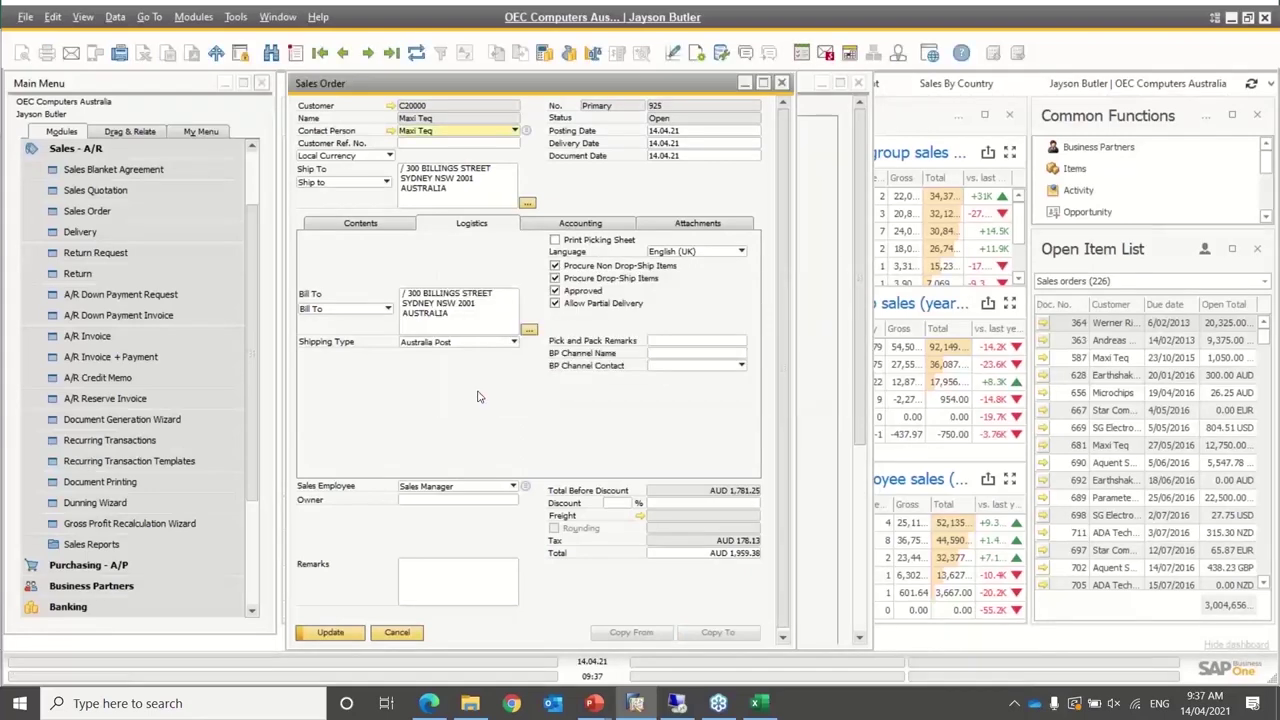
click(318, 632)
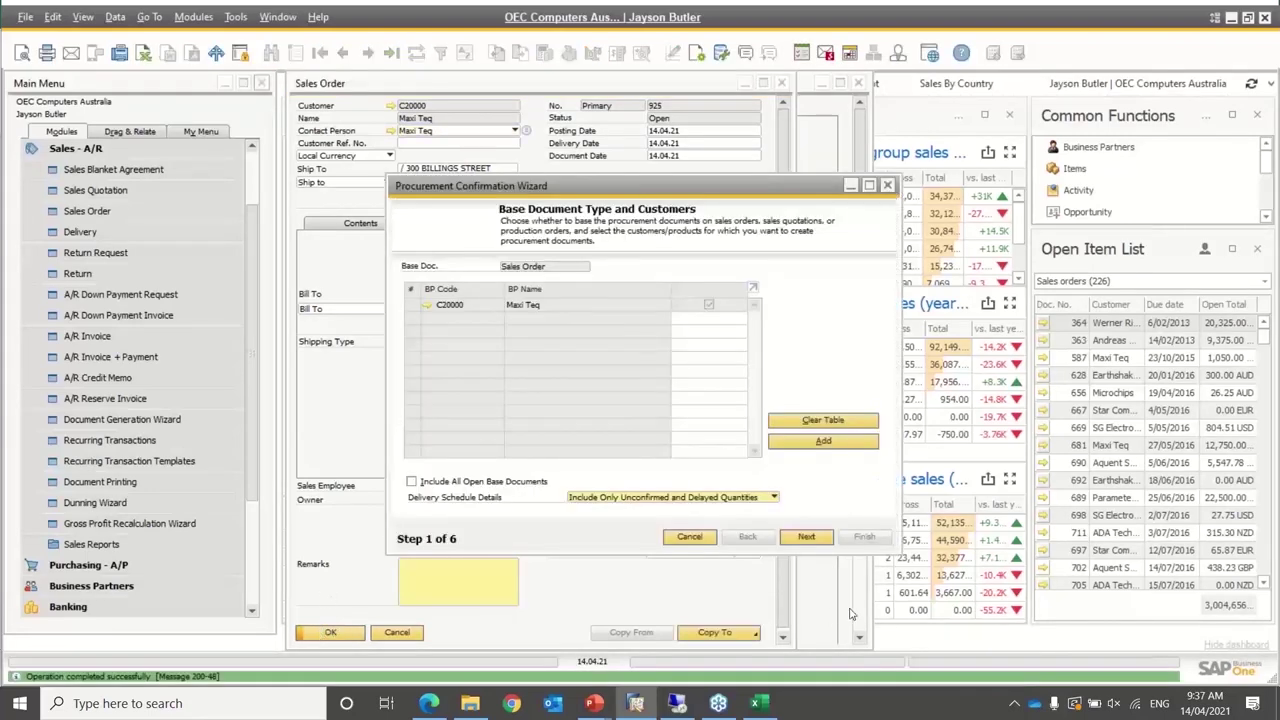
Run the Procurement Confirmation Wizard with its default options to generate purchase orders for both sales order lines
click(807, 538)
click(807, 538)
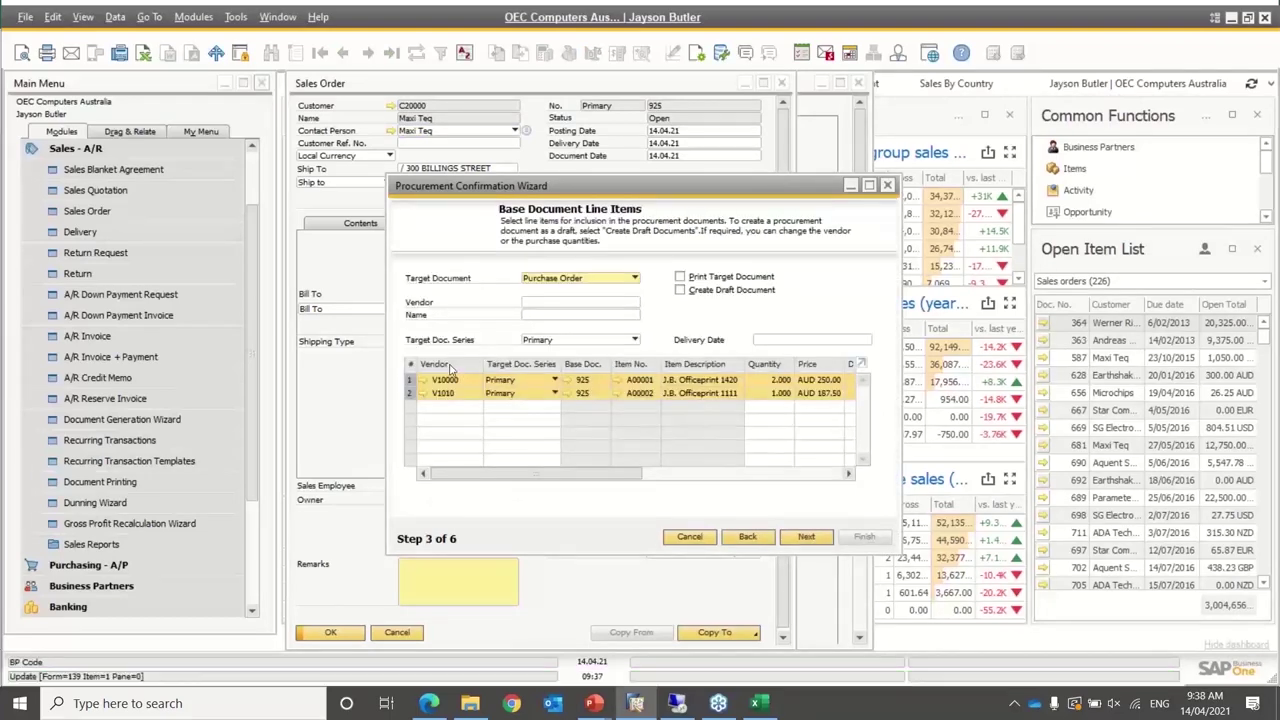
click(806, 537)
click(806, 537)
click(806, 537)
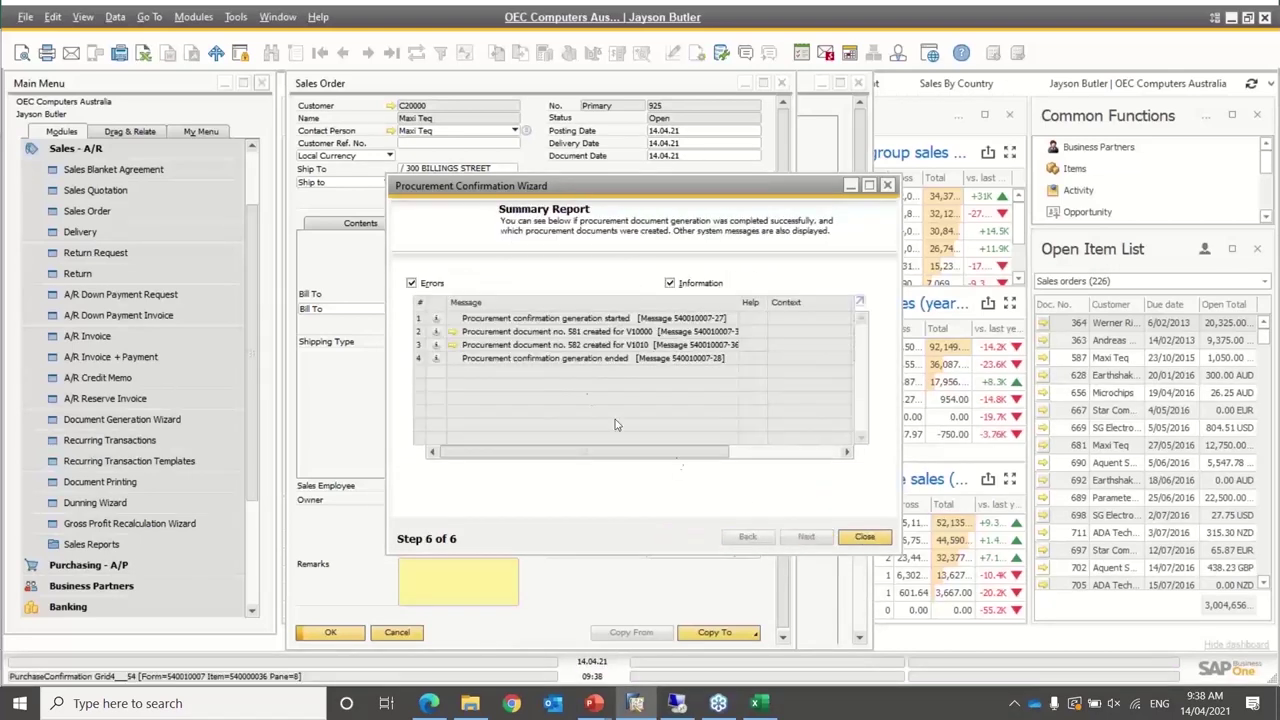
Cancel the purchase order for Far East Imports, allow its items to be reused in the Procurement Confirmation Wizard, and close both windows
click(454, 348)
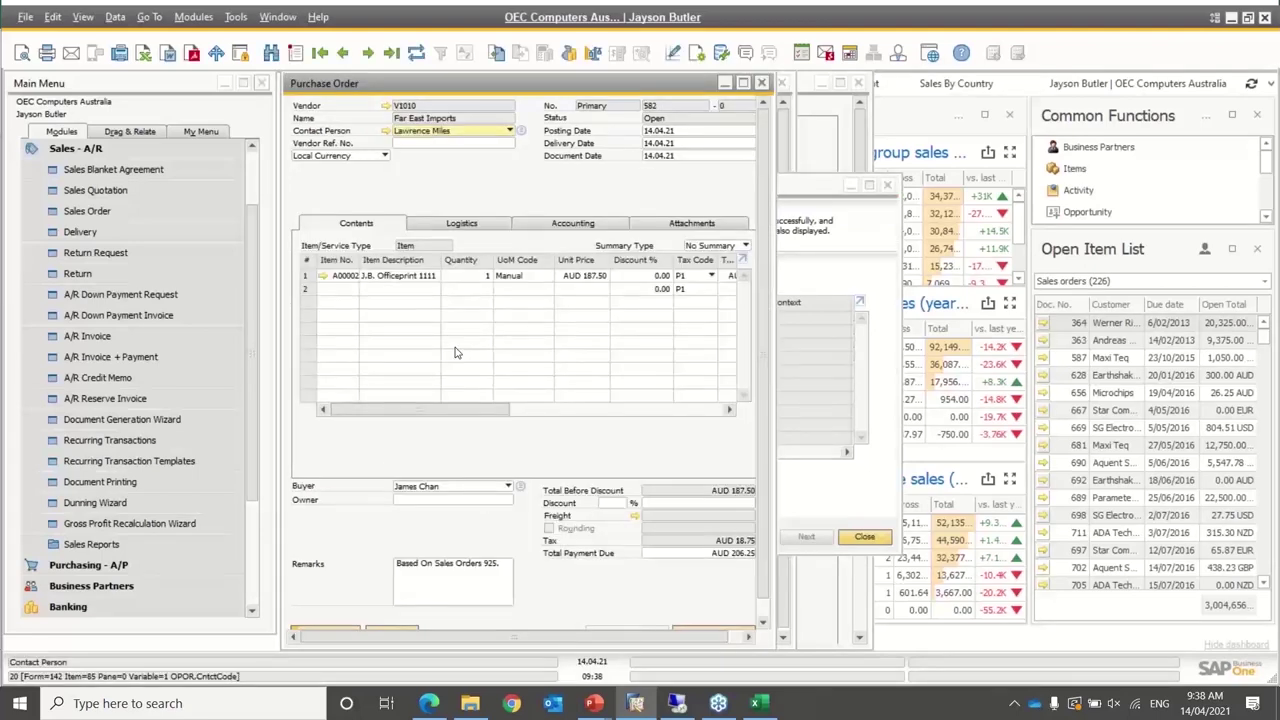
right_click(457, 192)
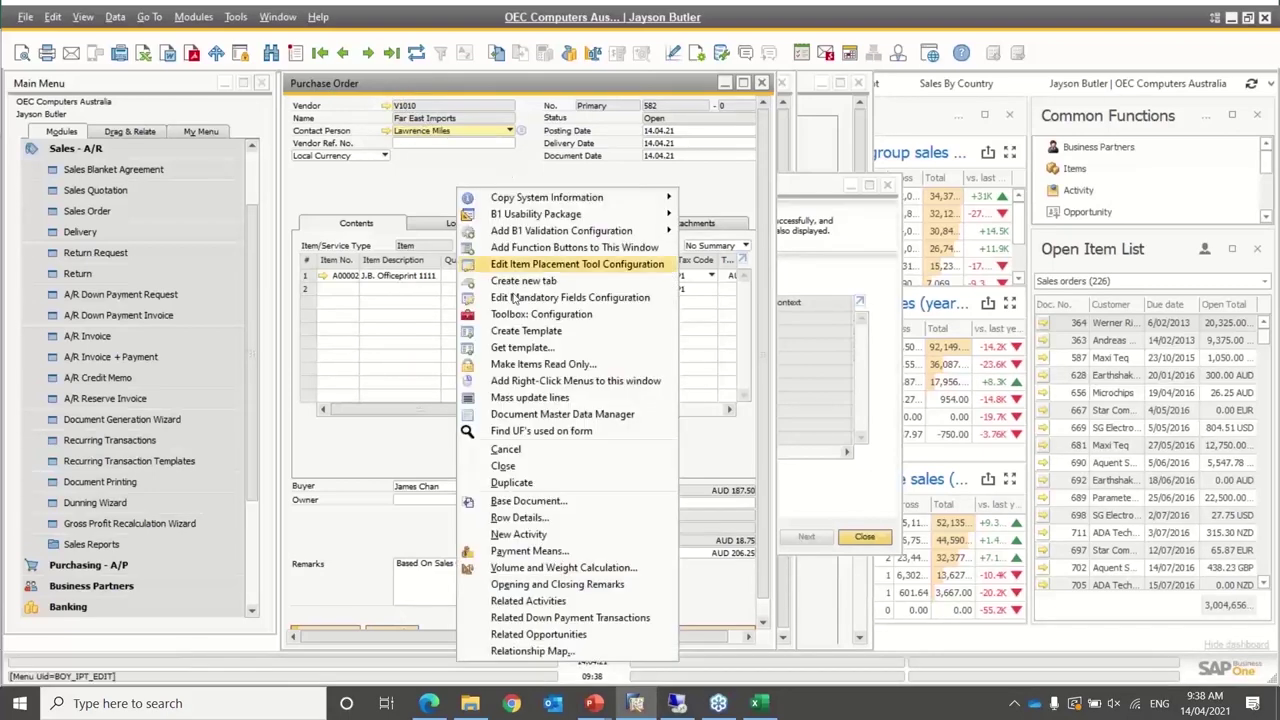
click(528, 455)
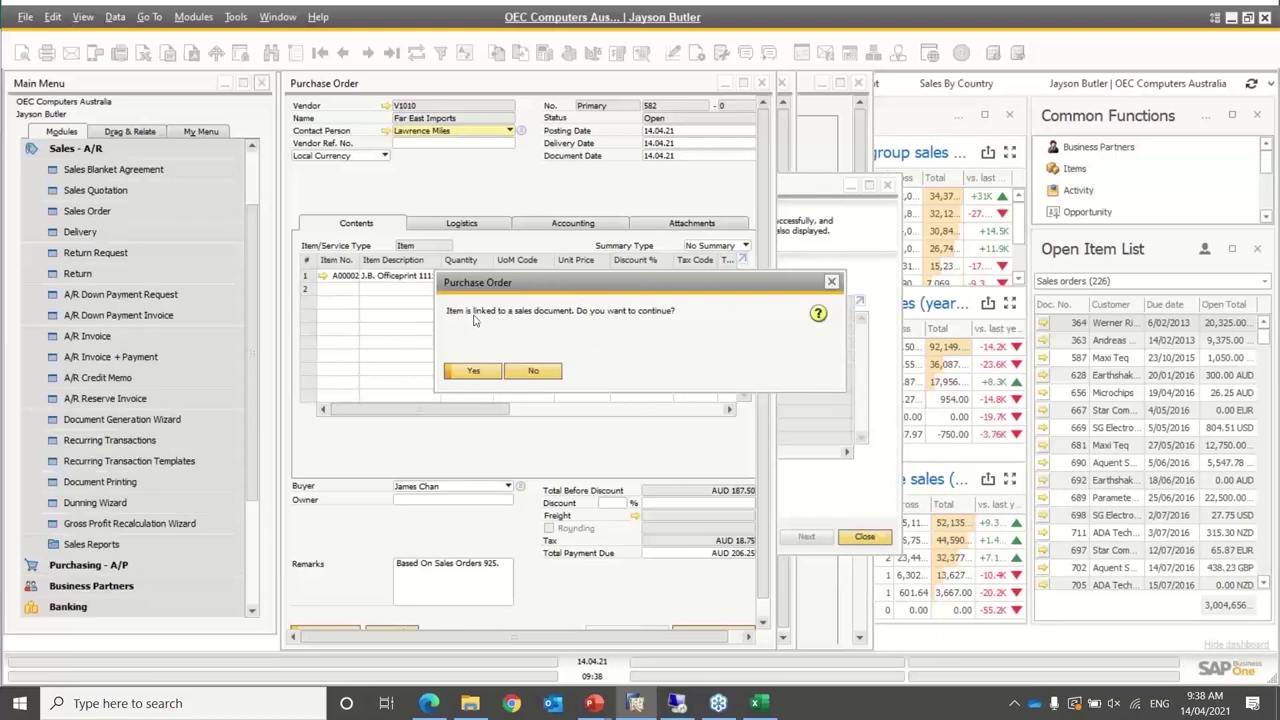
click(477, 371)
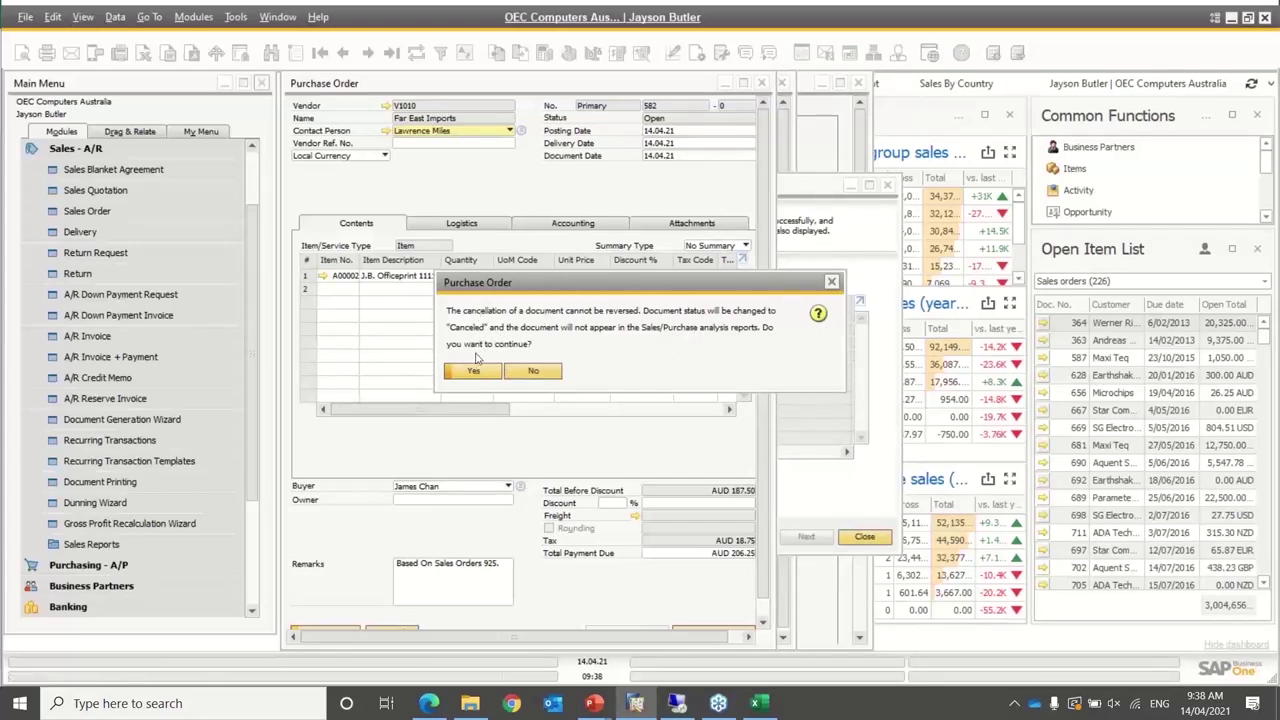
click(472, 373)
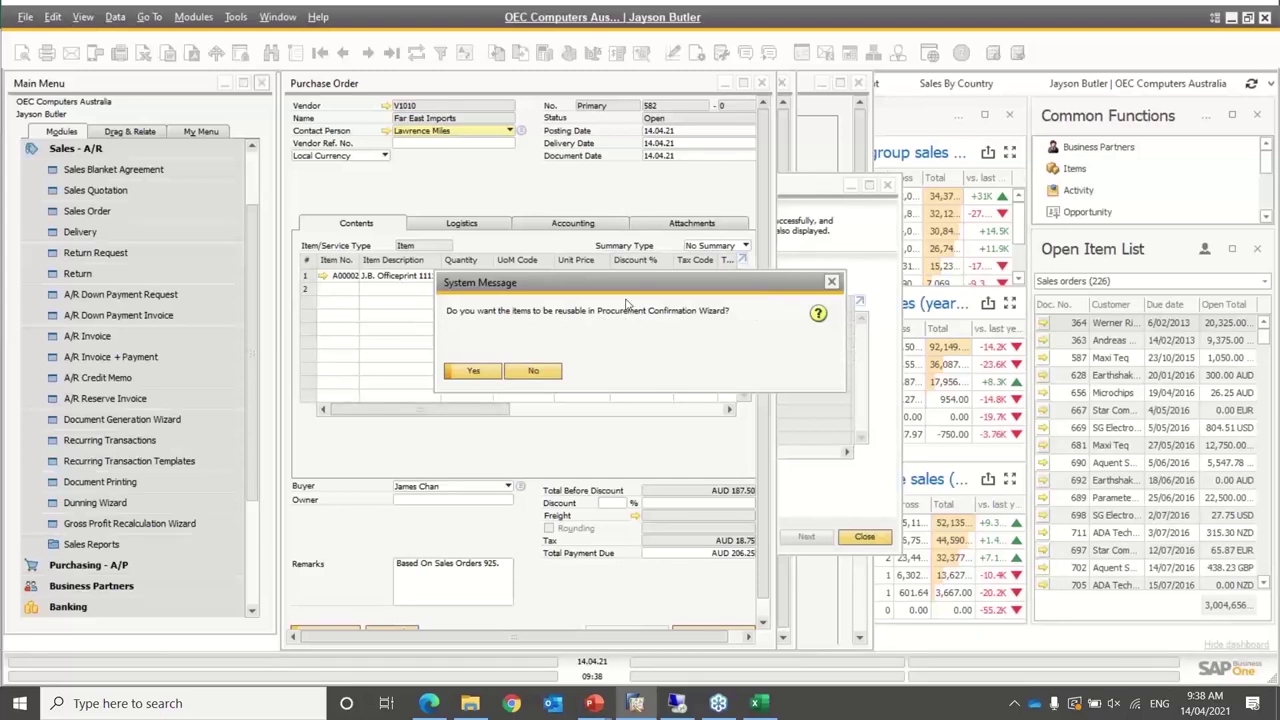
click(475, 374)
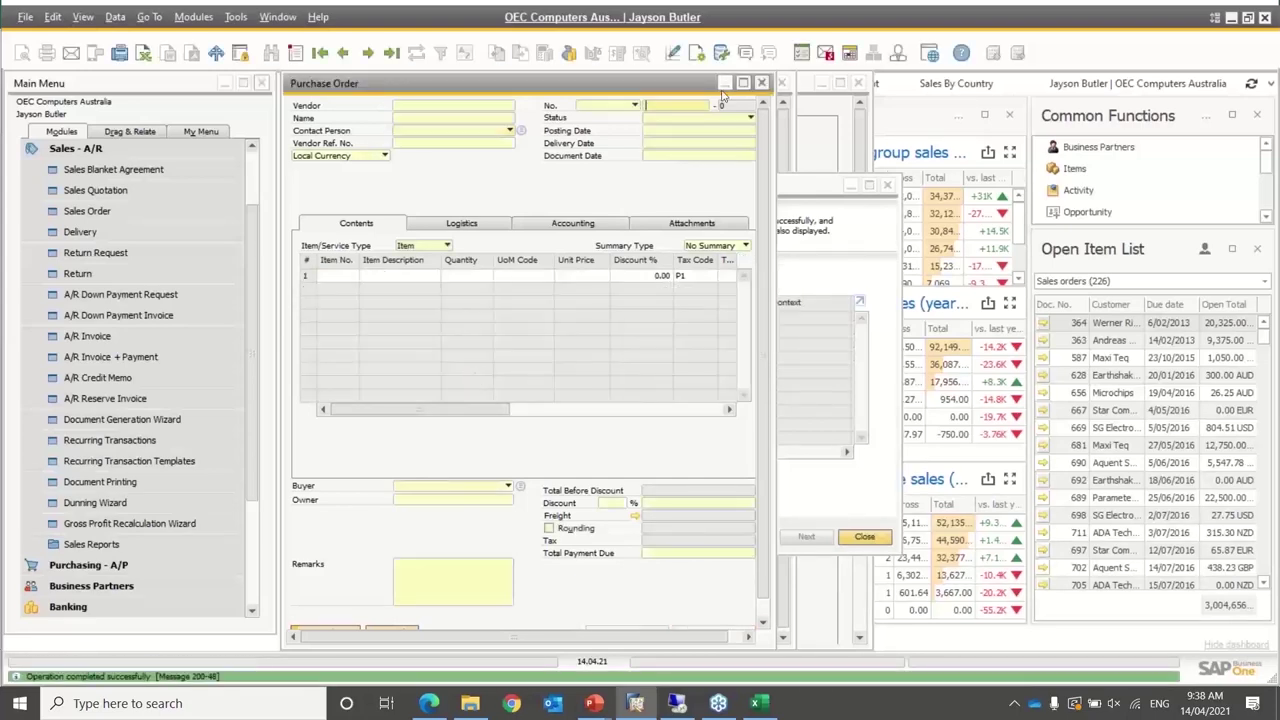
click(762, 84)
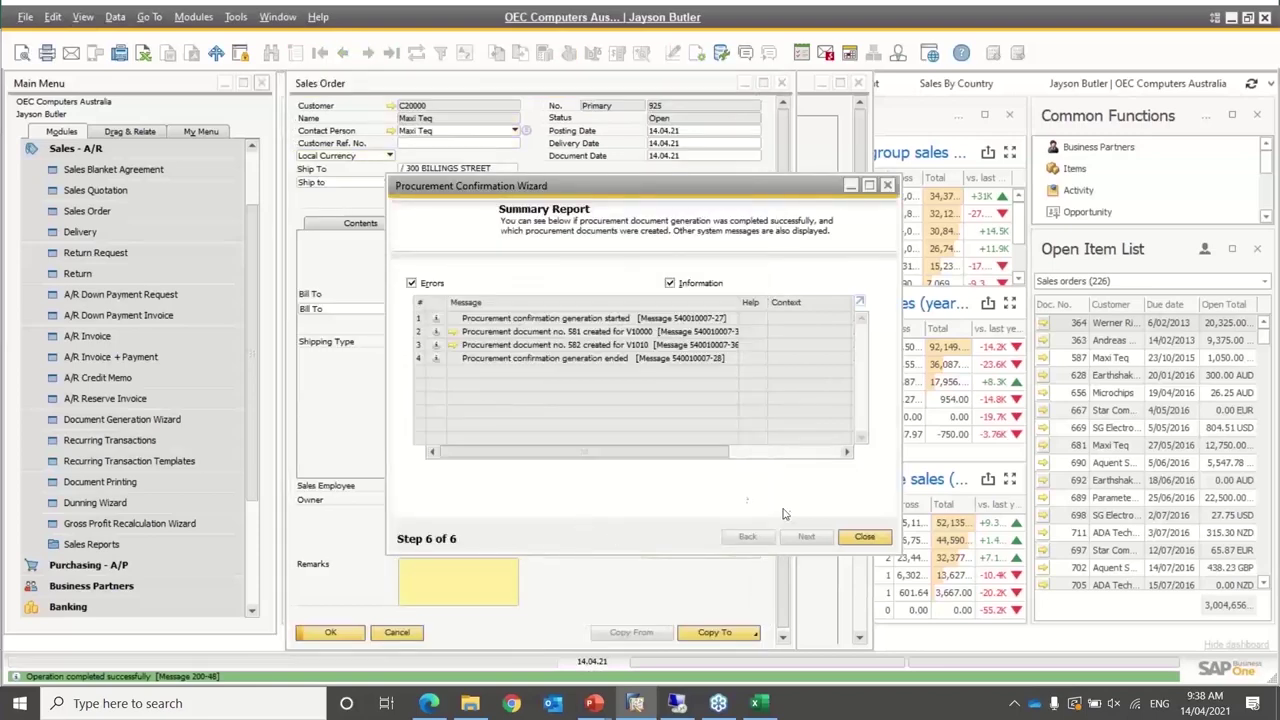
click(864, 539)
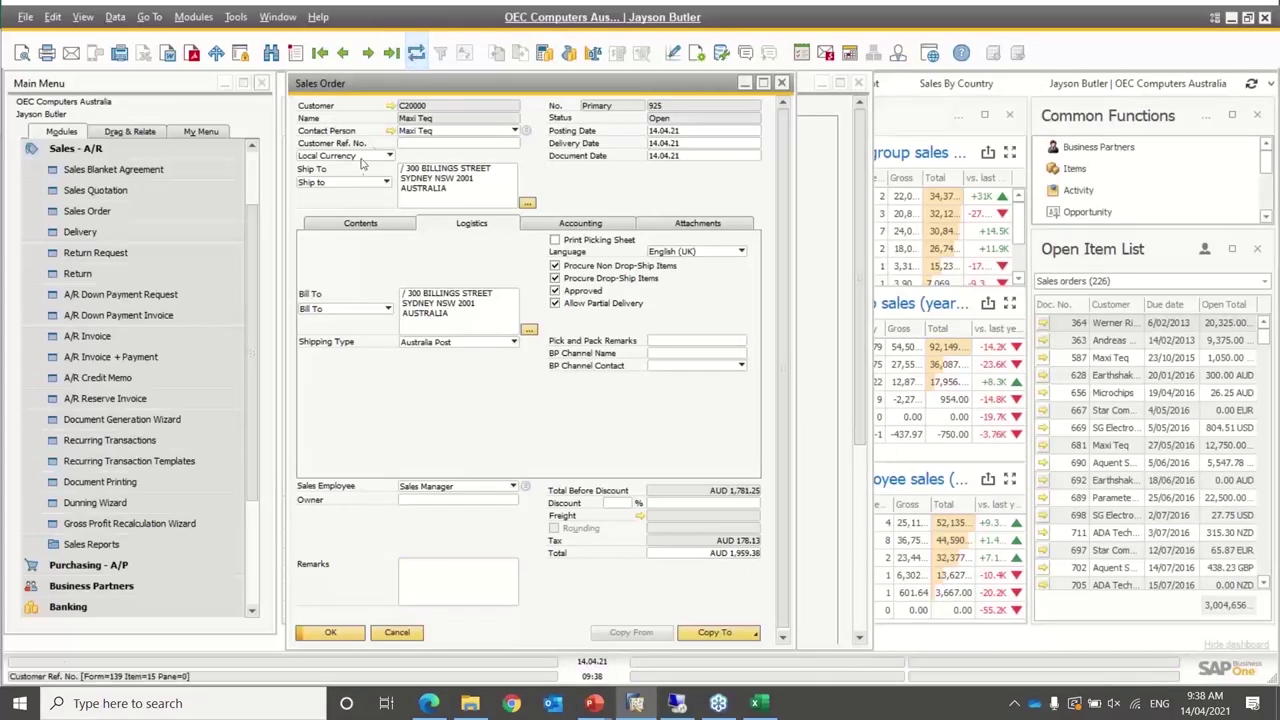
Examine the sales order's relationship map for its linked purchase orders and close the map
right_click(347, 200)
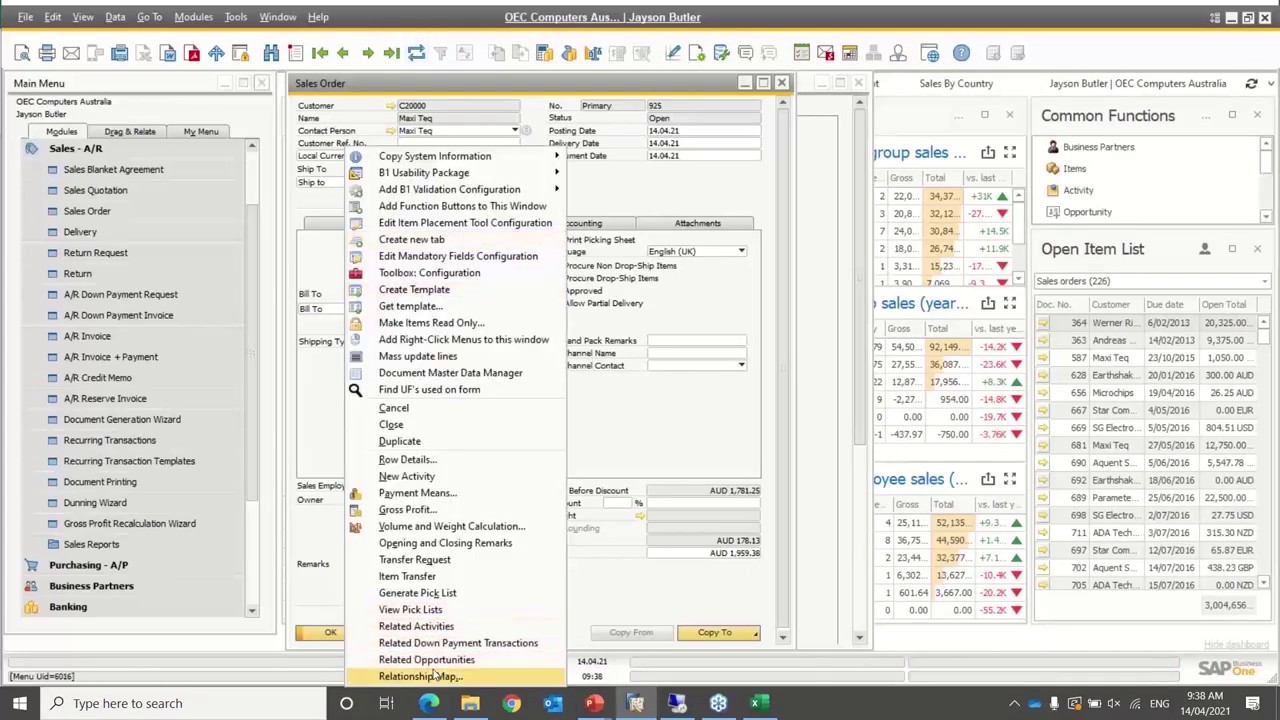
click(447, 673)
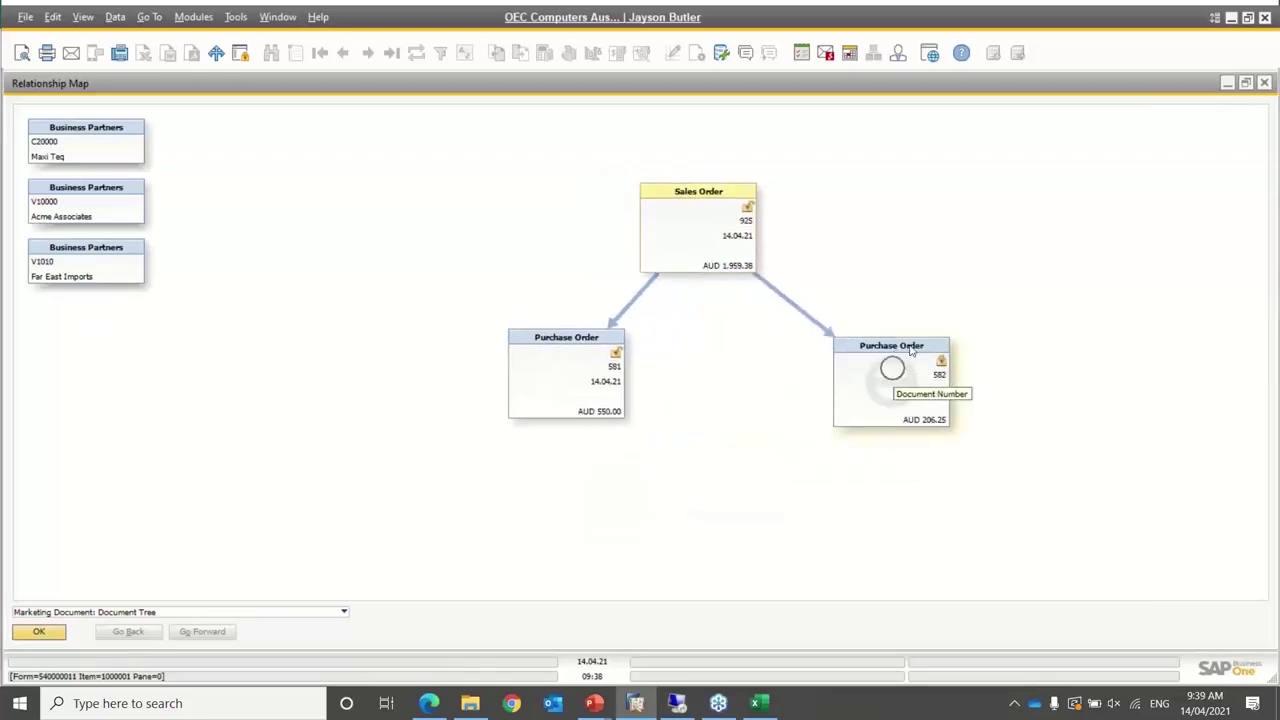
click(64, 632)
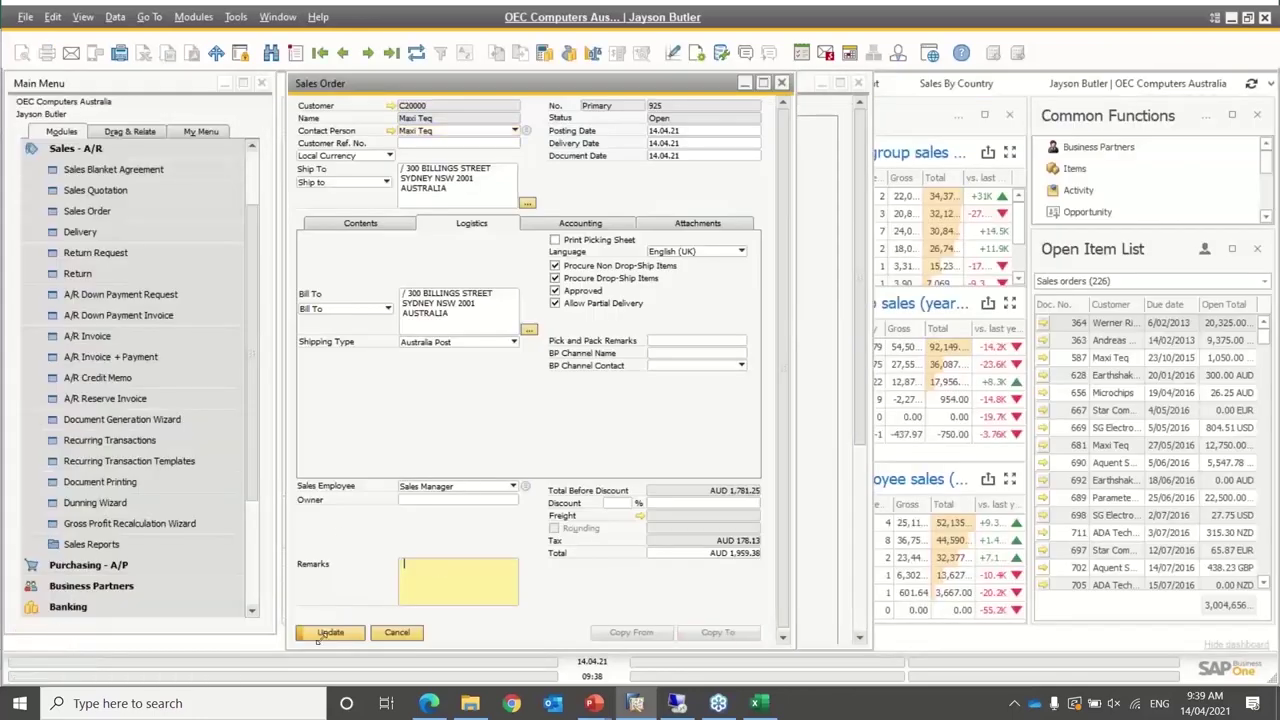
Update the sales order and advance the Procurement Confirmation Wizard to the base document line items
click(316, 634)
click(467, 374)
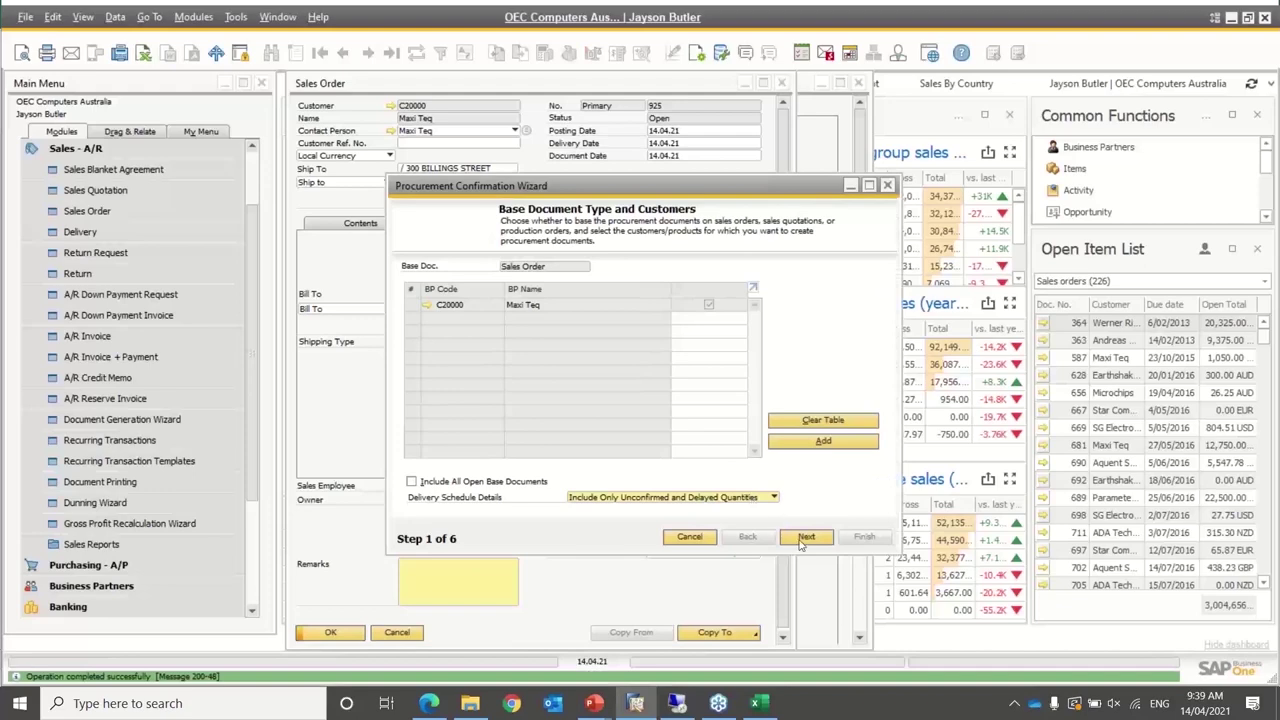
click(805, 538)
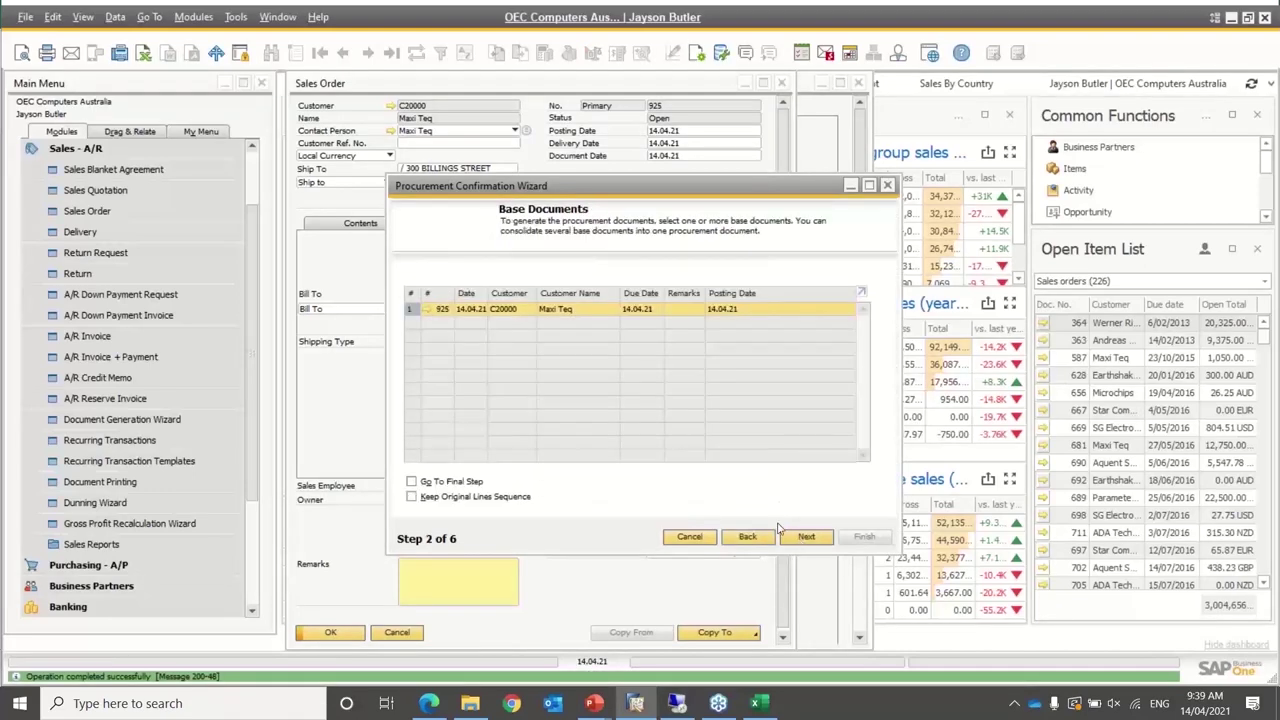
click(806, 537)
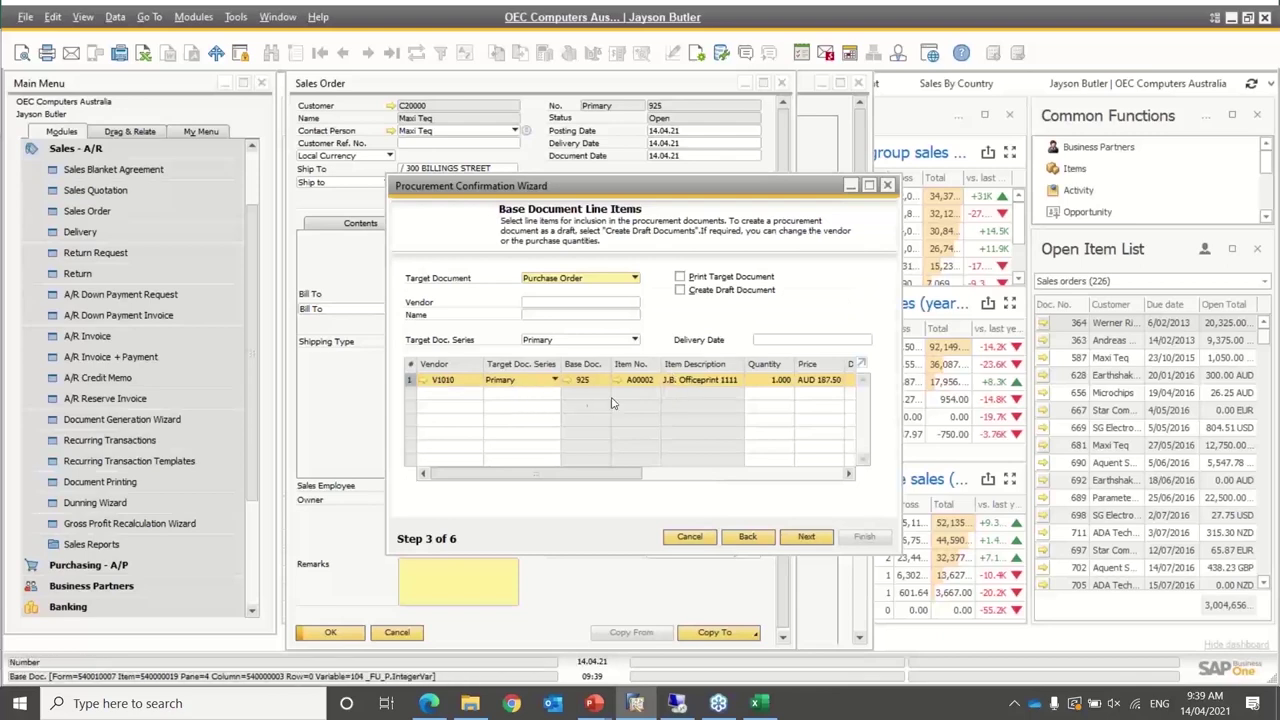
Change the J.B. Officeprint 1111 line's vendor to Lasercom and generate its purchase order through the wizard
click(478, 381)
click(477, 380)
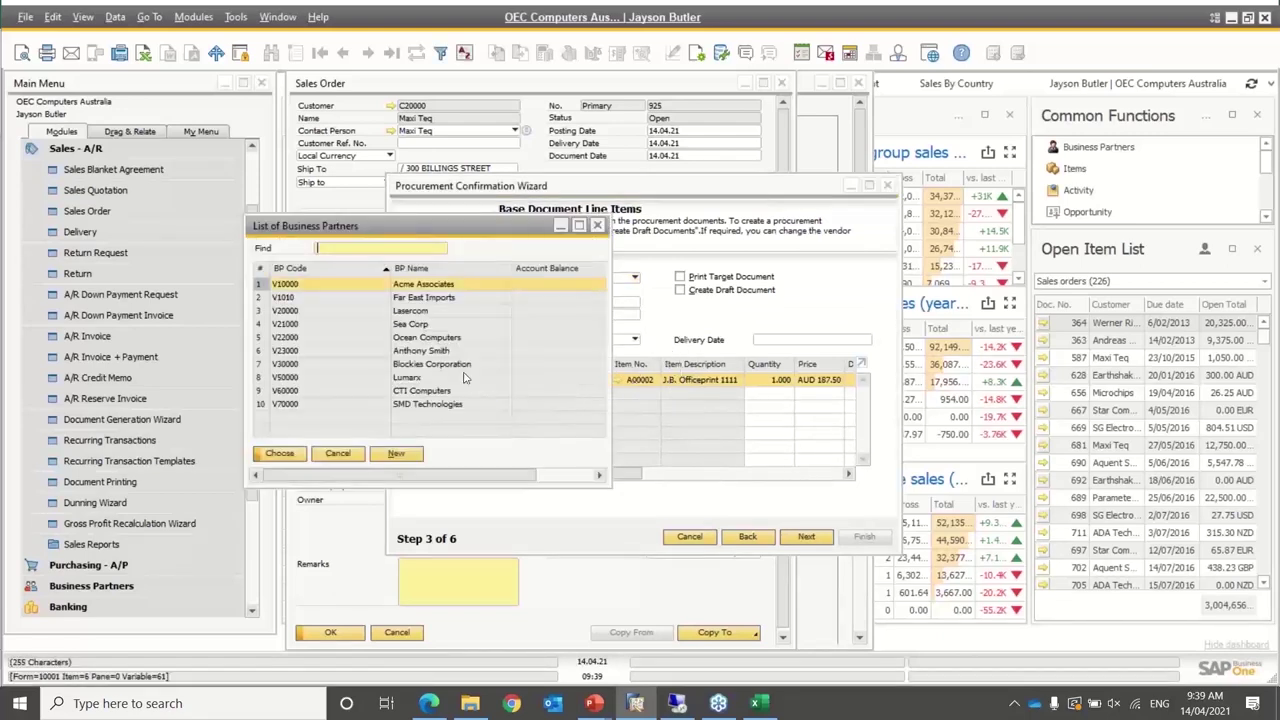
double_click(298, 313)
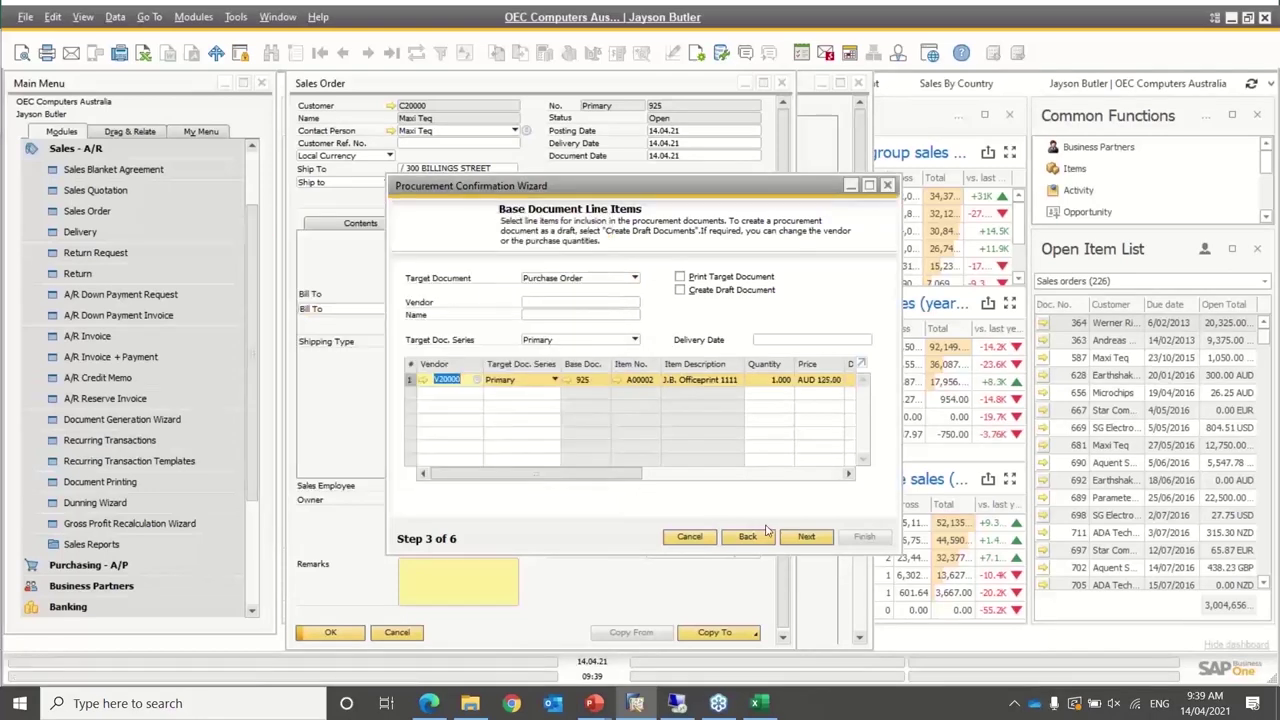
click(807, 537)
click(807, 537)
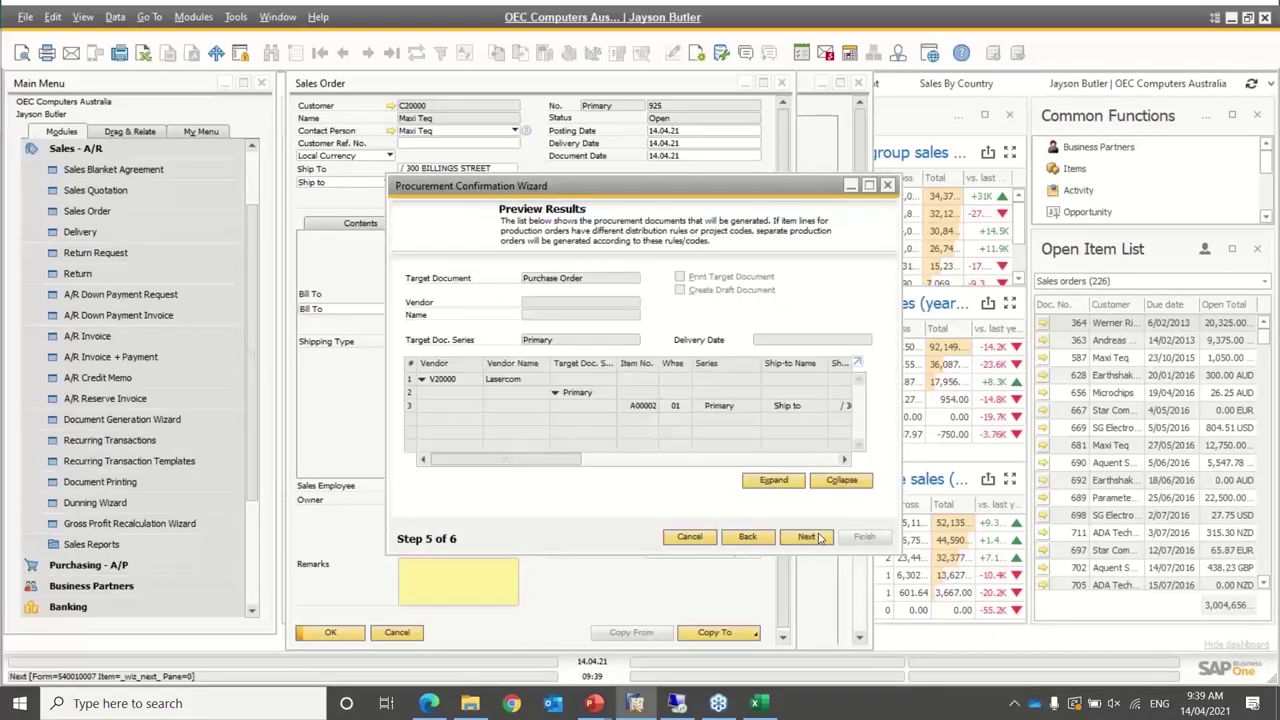
click(818, 538)
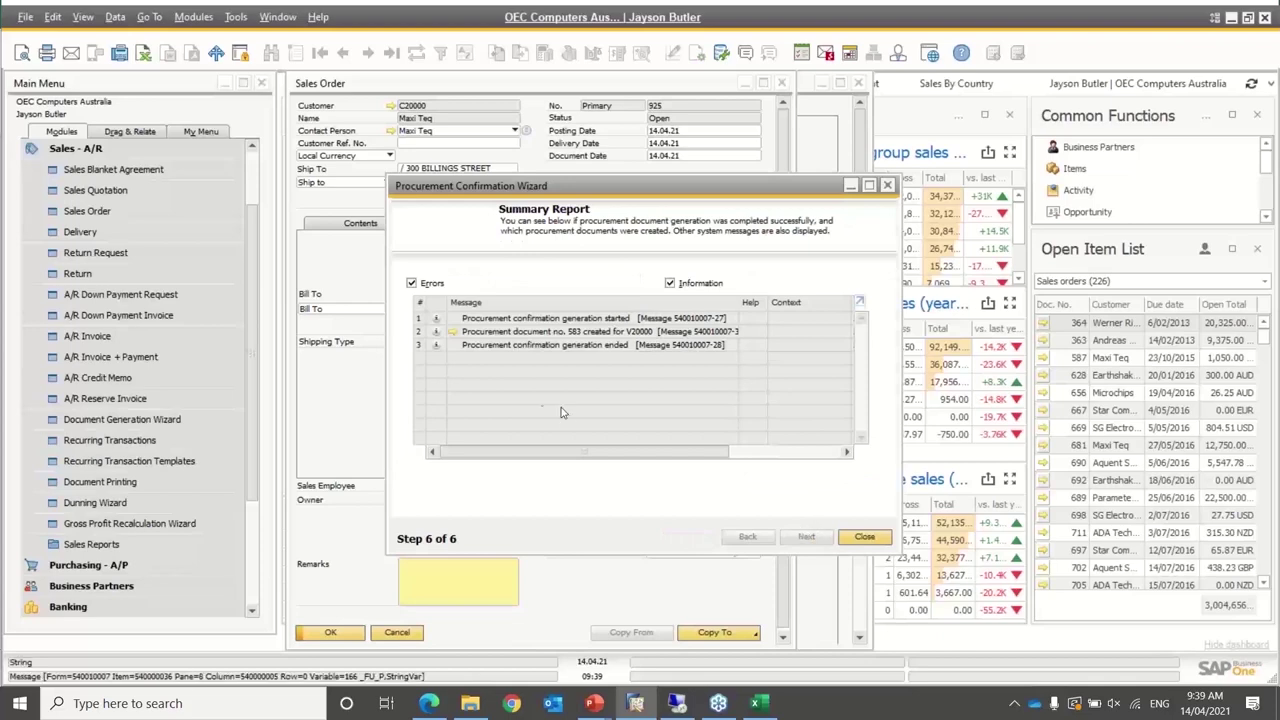
Close the Procurement Confirmation Wizard and try to display the sales order's relationship map
click(891, 187)
right_click(393, 248)
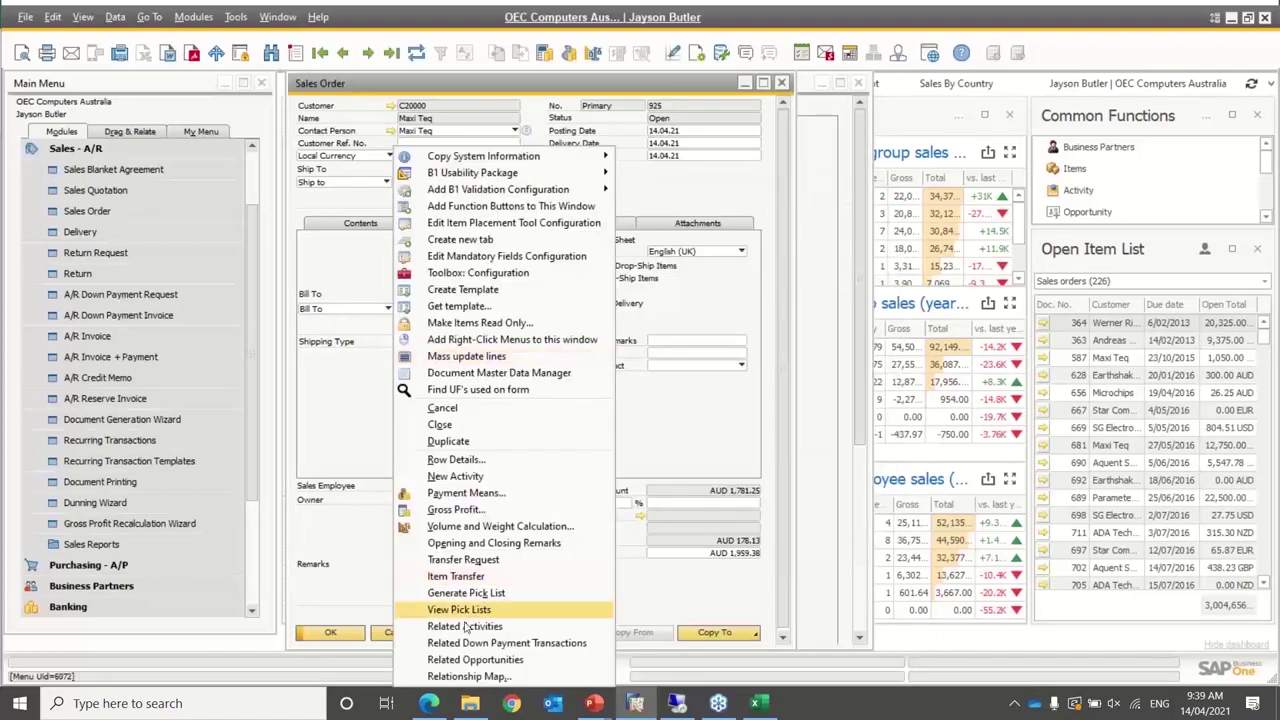
click(463, 672)
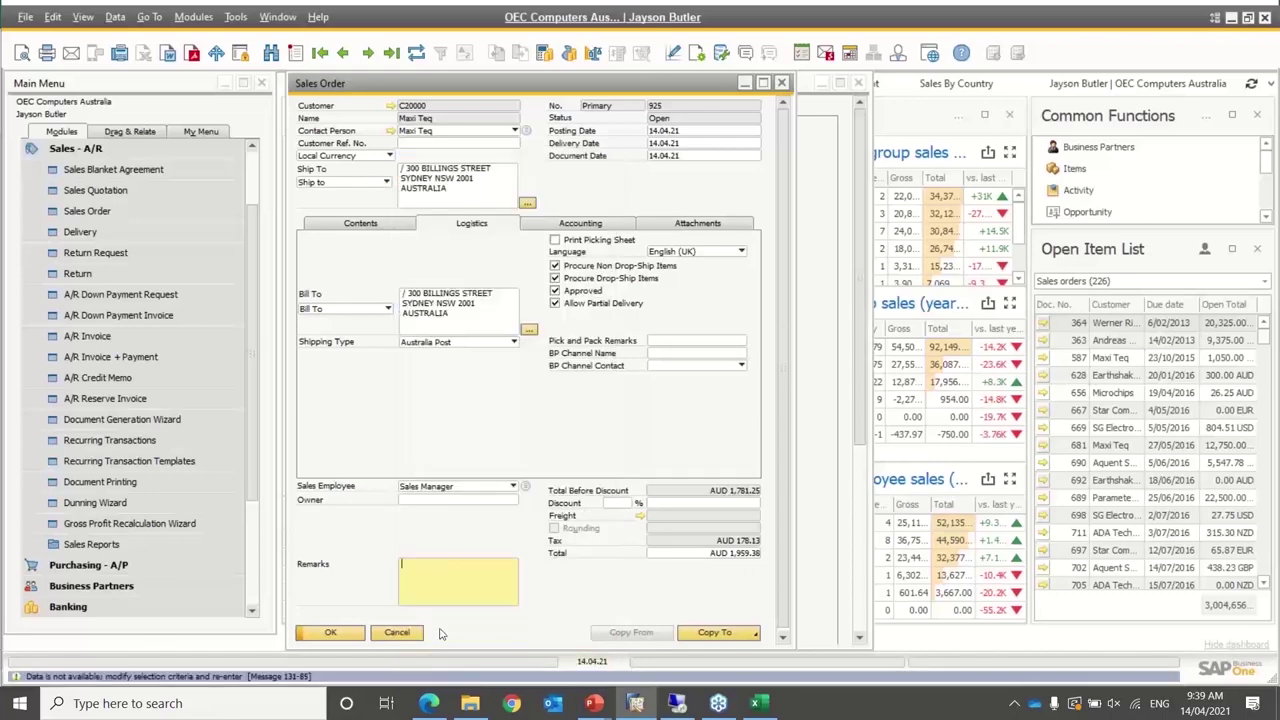
Refresh the sales order, examine its relationship map for the new purchase order, and close the map and remaining windows
click(417, 52)
right_click(378, 268)
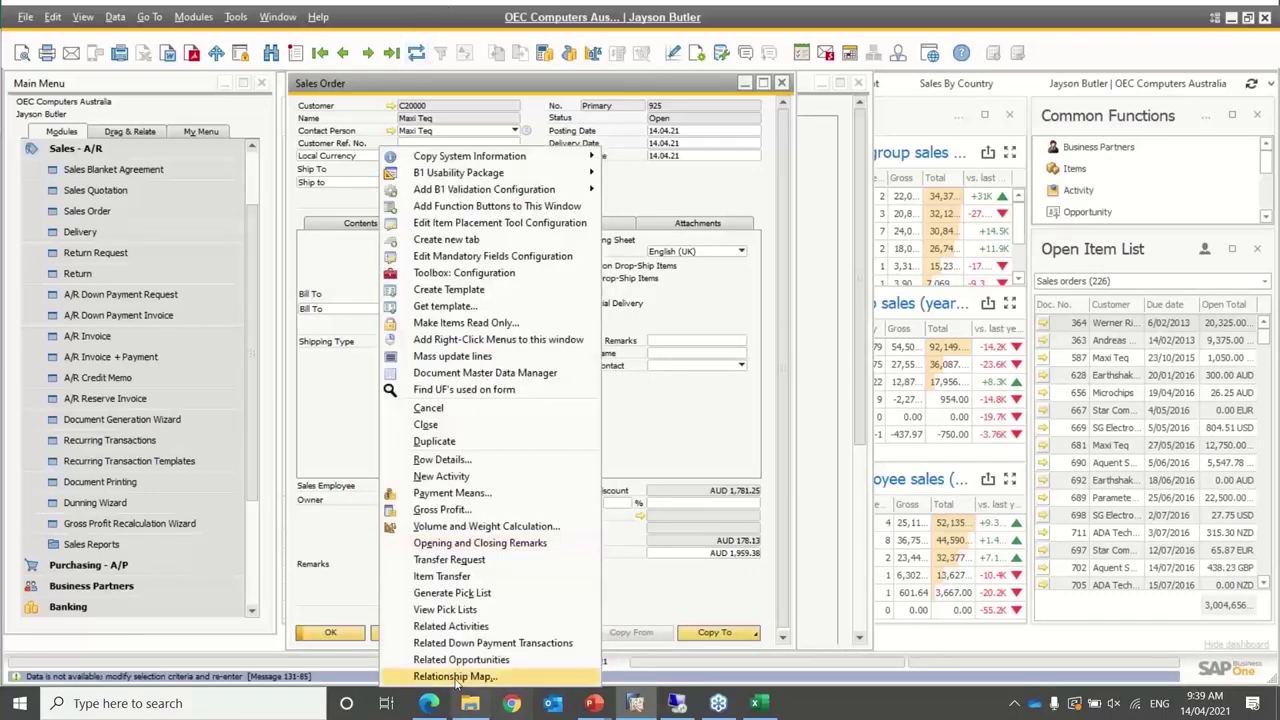
click(440, 698)
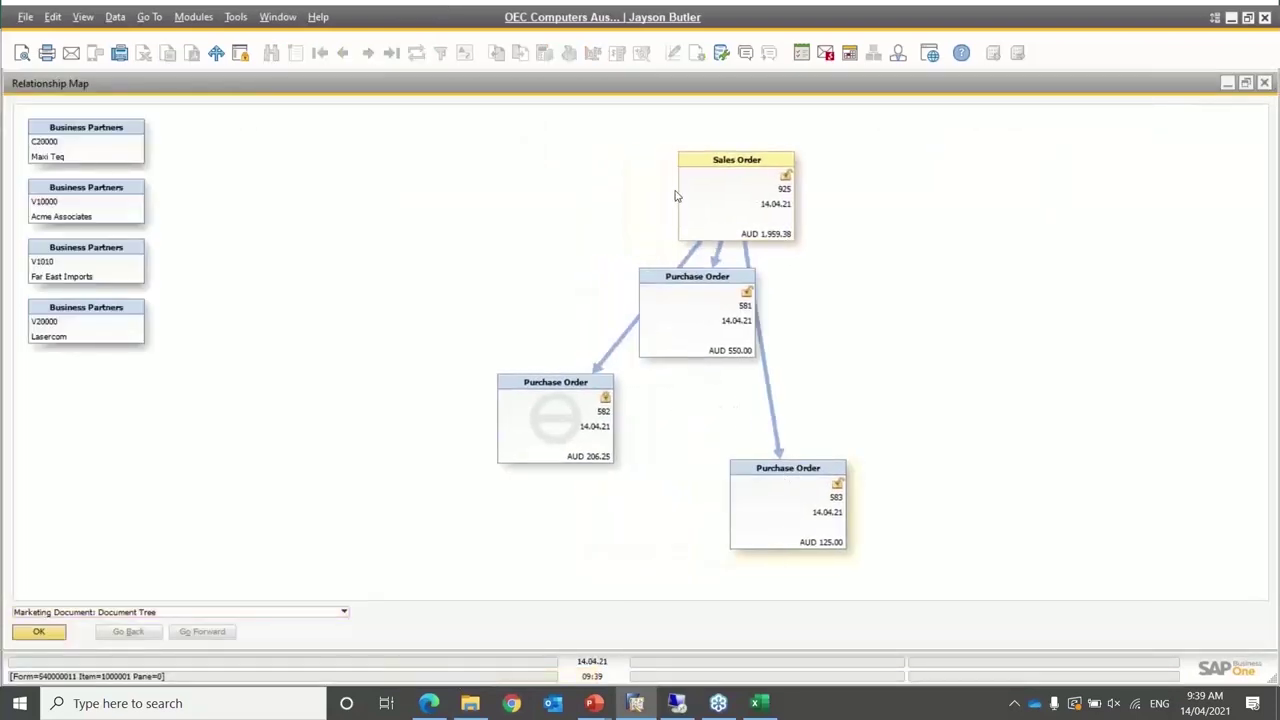
click(56, 632)
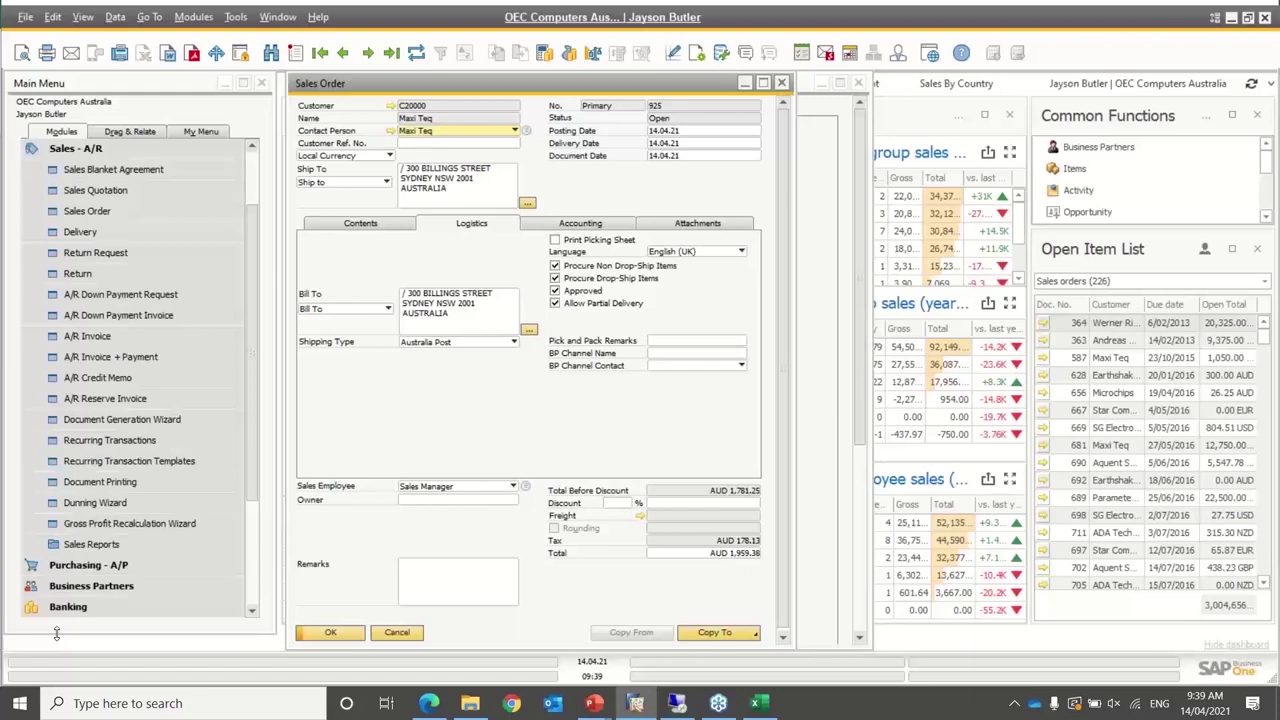
click(672, 52)
click(858, 83)
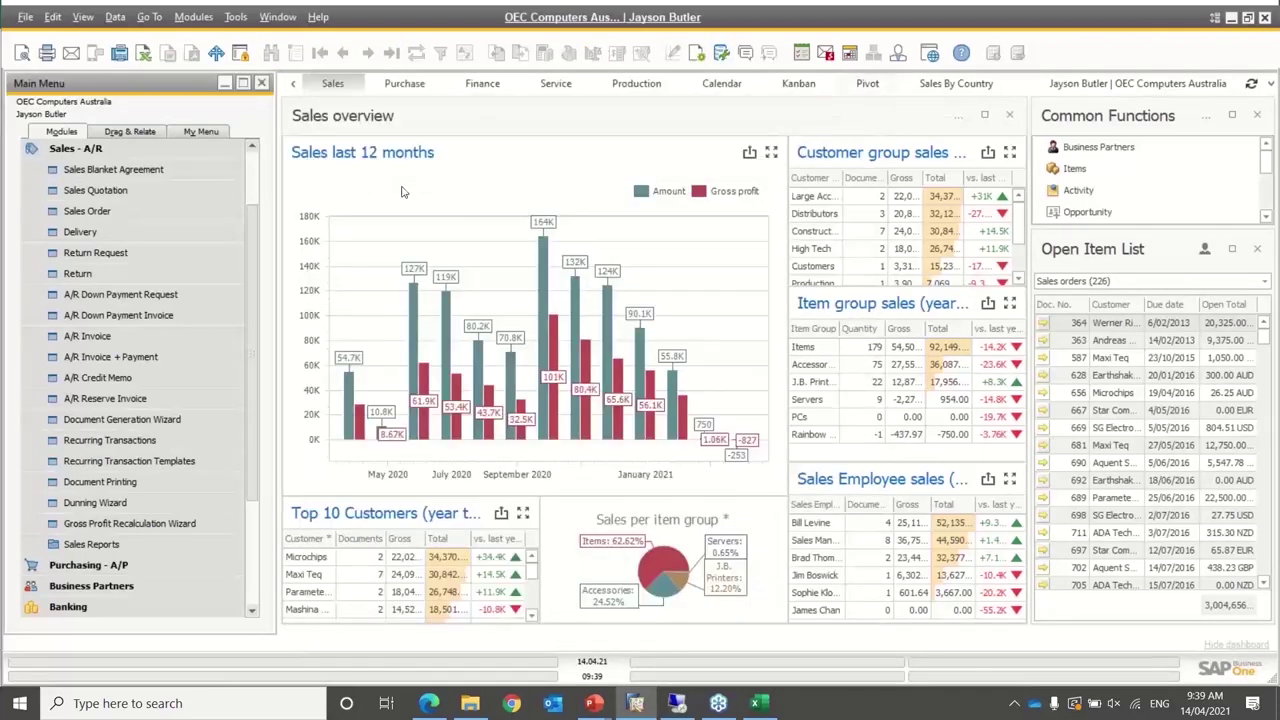
Open Maxi Teq's business partner master data and display the Velocity Frequent Flyer contact's details
click(75, 148)
click(104, 274)
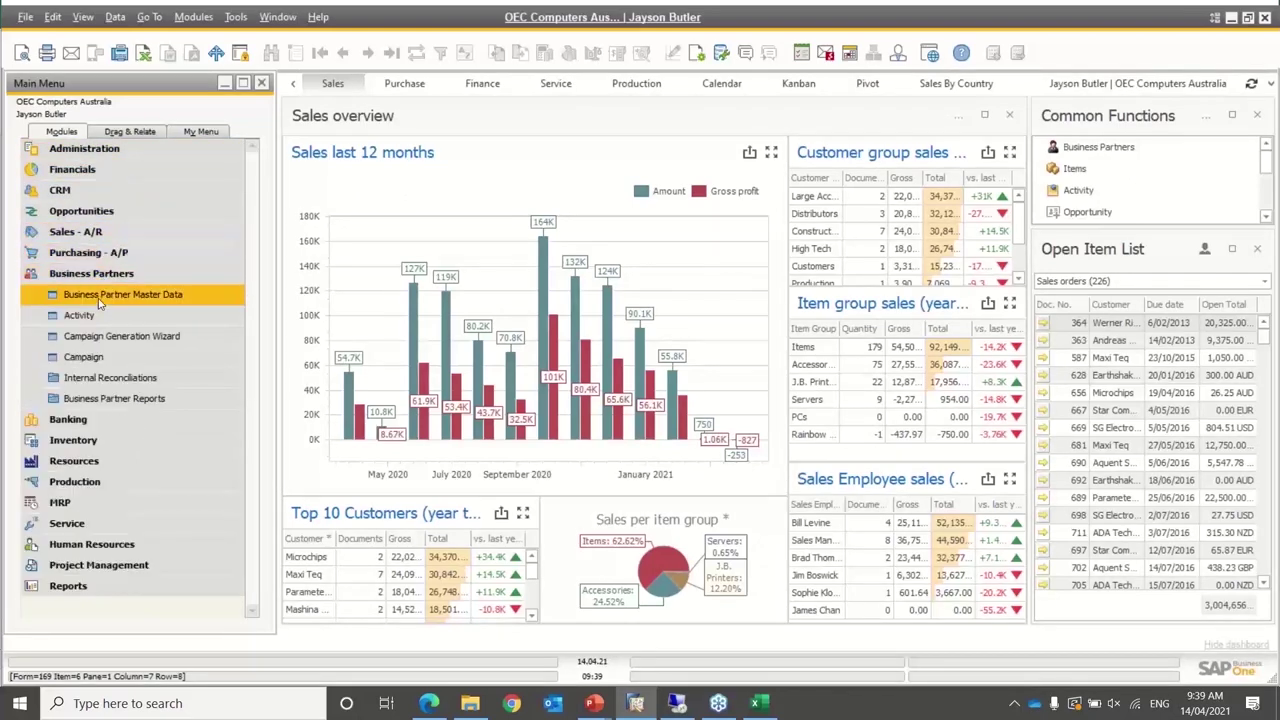
click(99, 300)
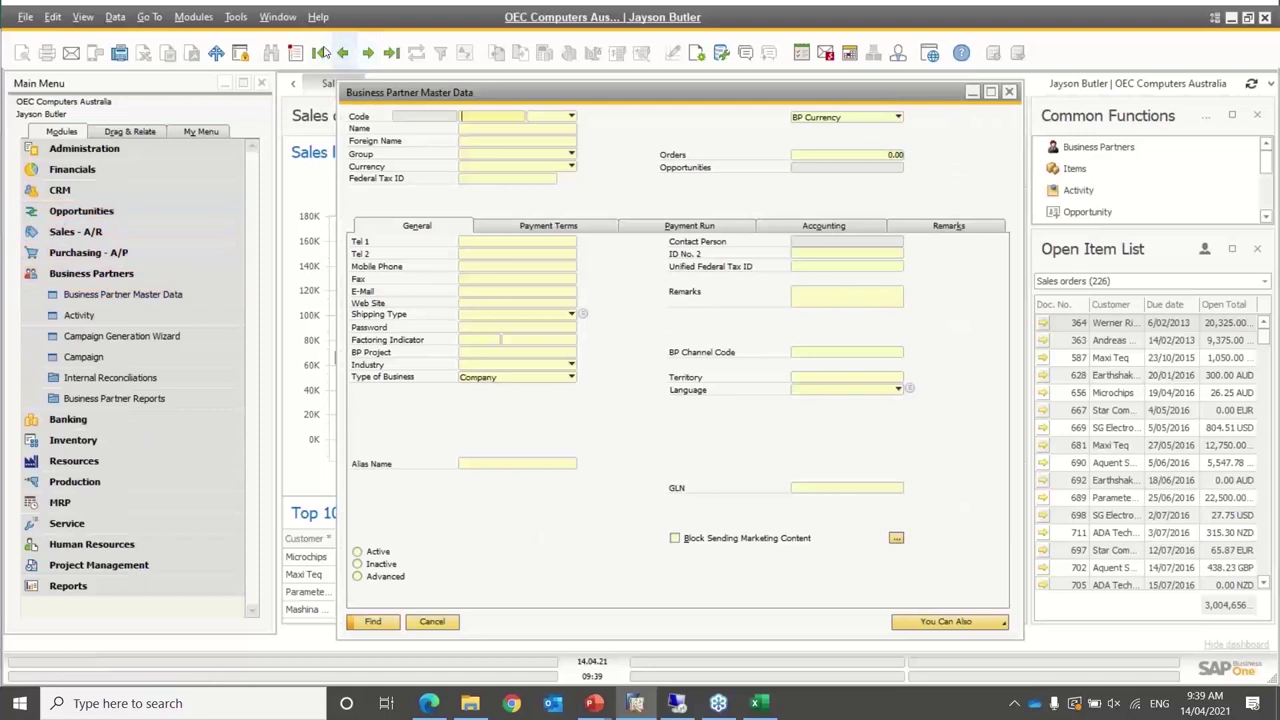
click(320, 52)
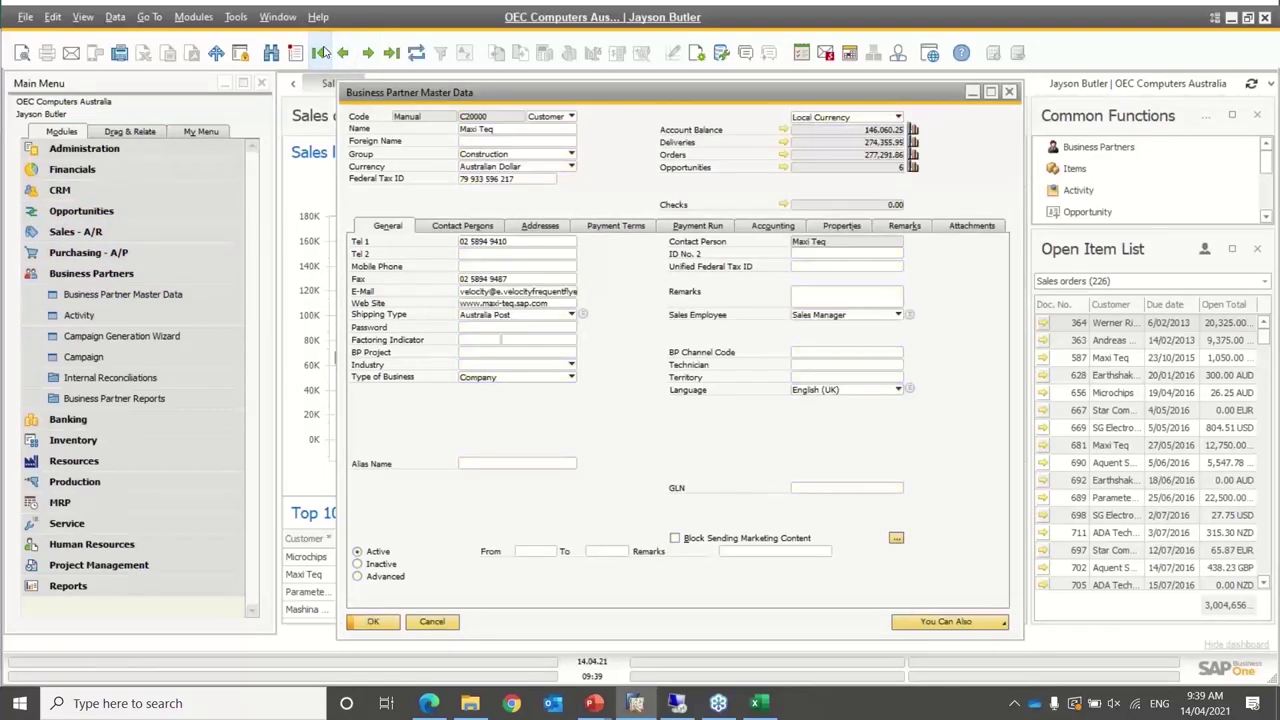
click(450, 228)
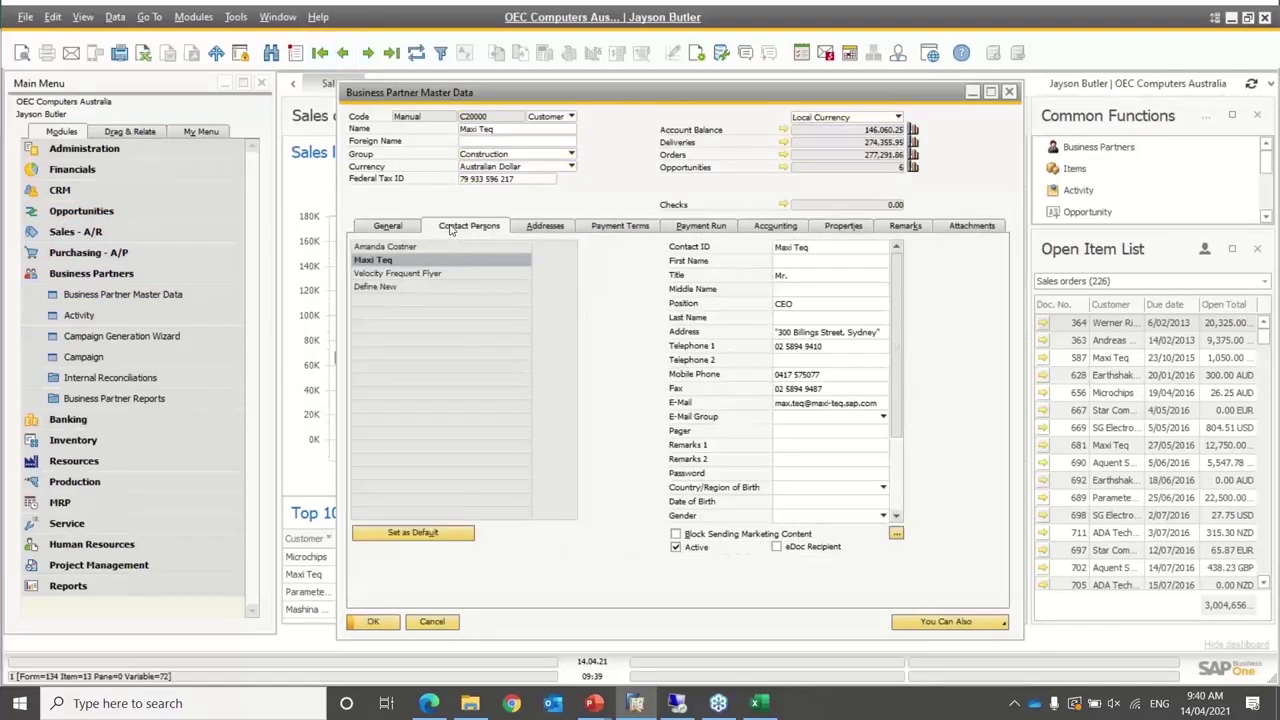
click(410, 273)
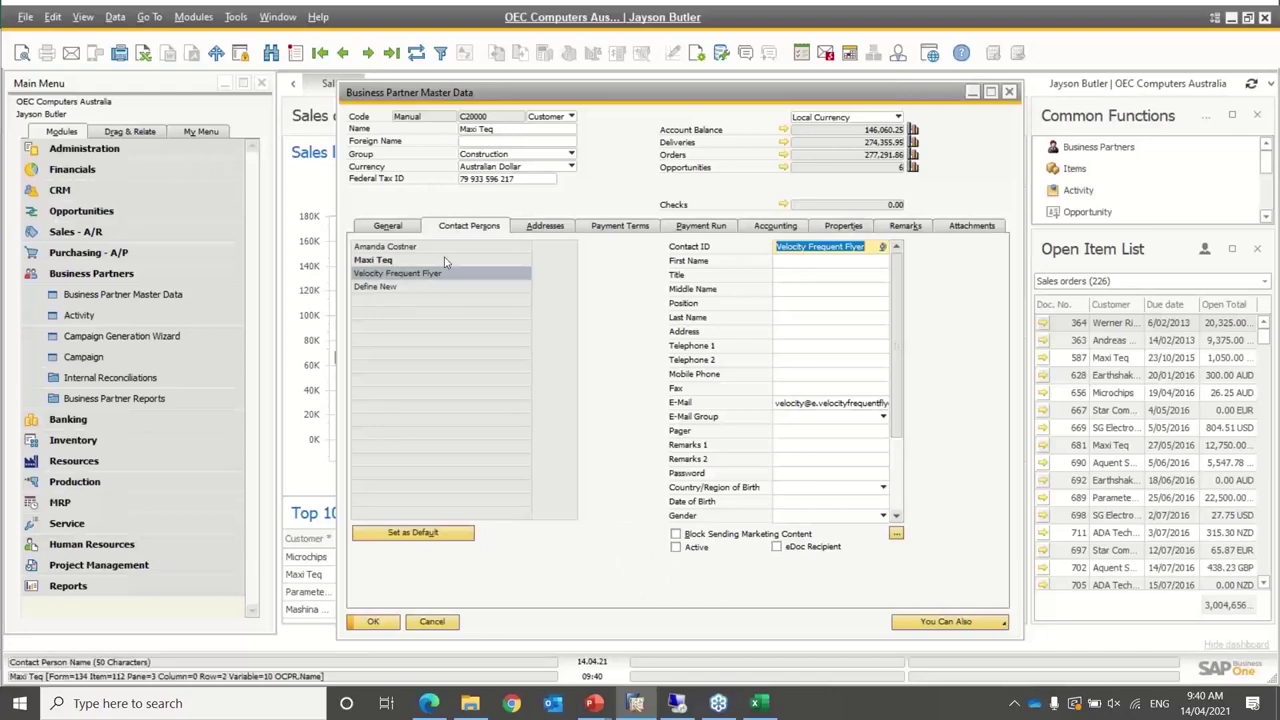
Disable Display Inactive Contact Persons in Business Partner Master Data in the General Settings for business partners and save the change
click(66, 150)
click(100, 232)
click(131, 279)
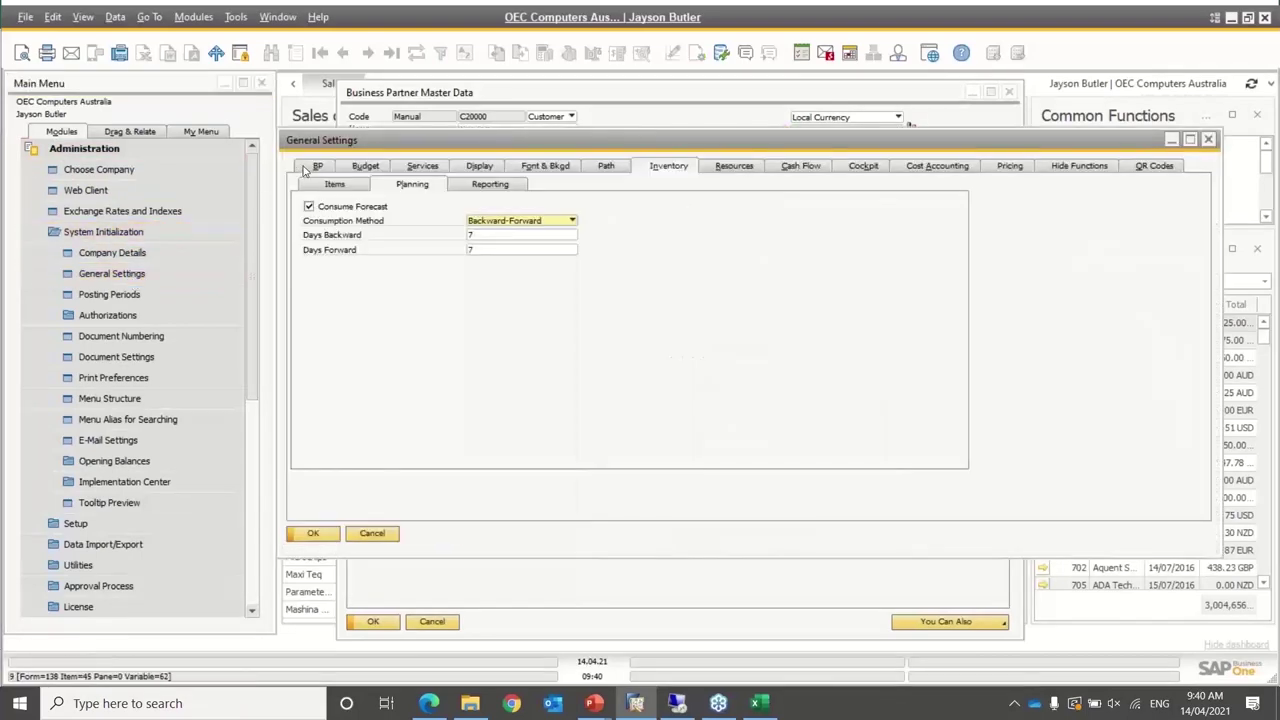
click(313, 166)
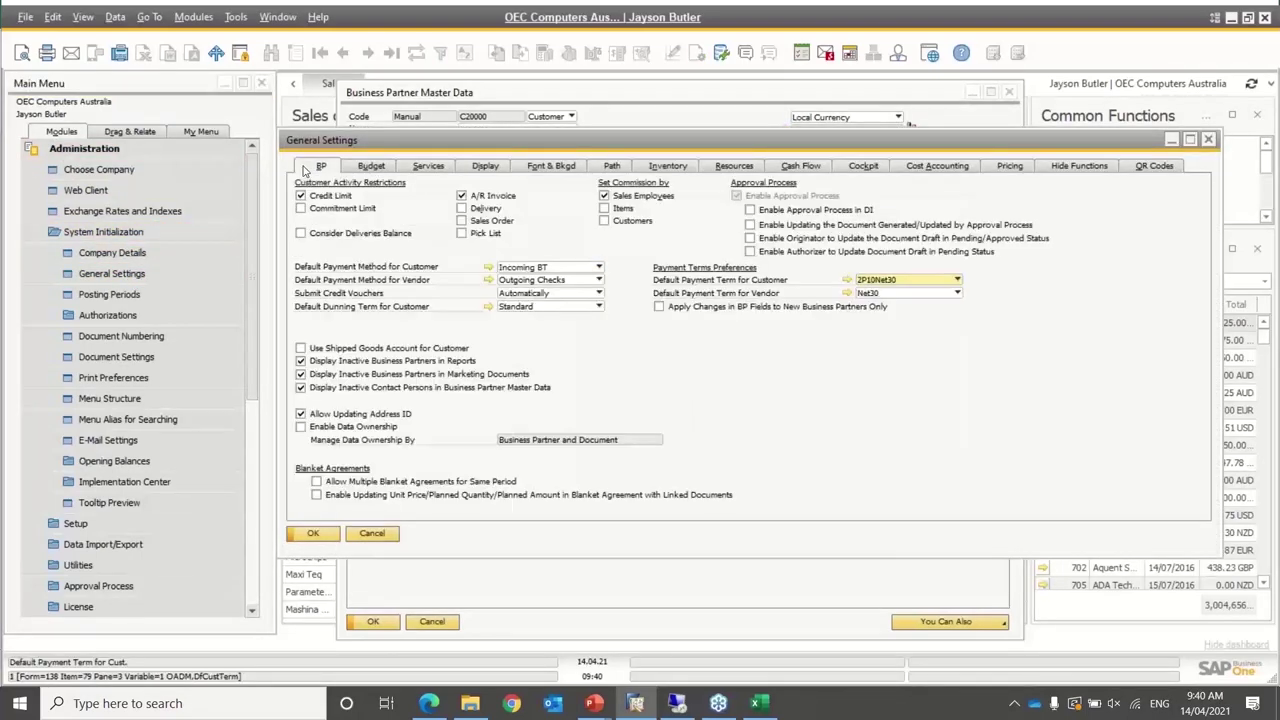
click(301, 387)
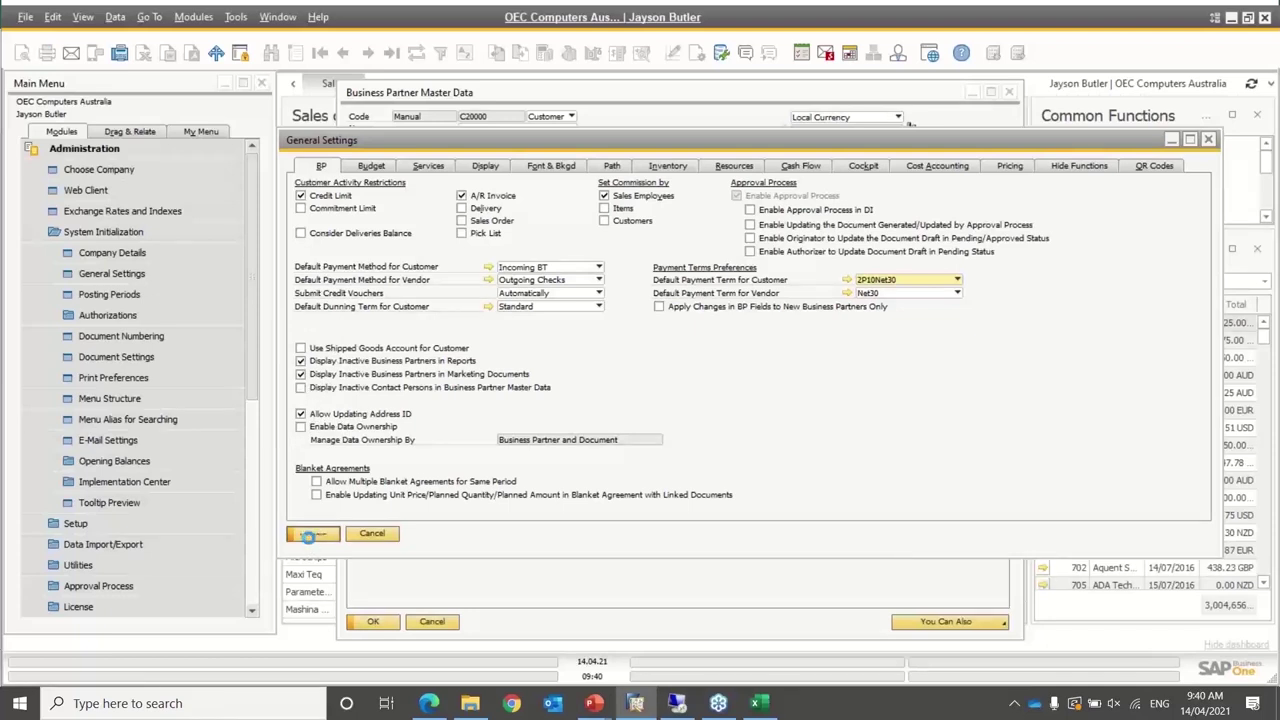
click(310, 535)
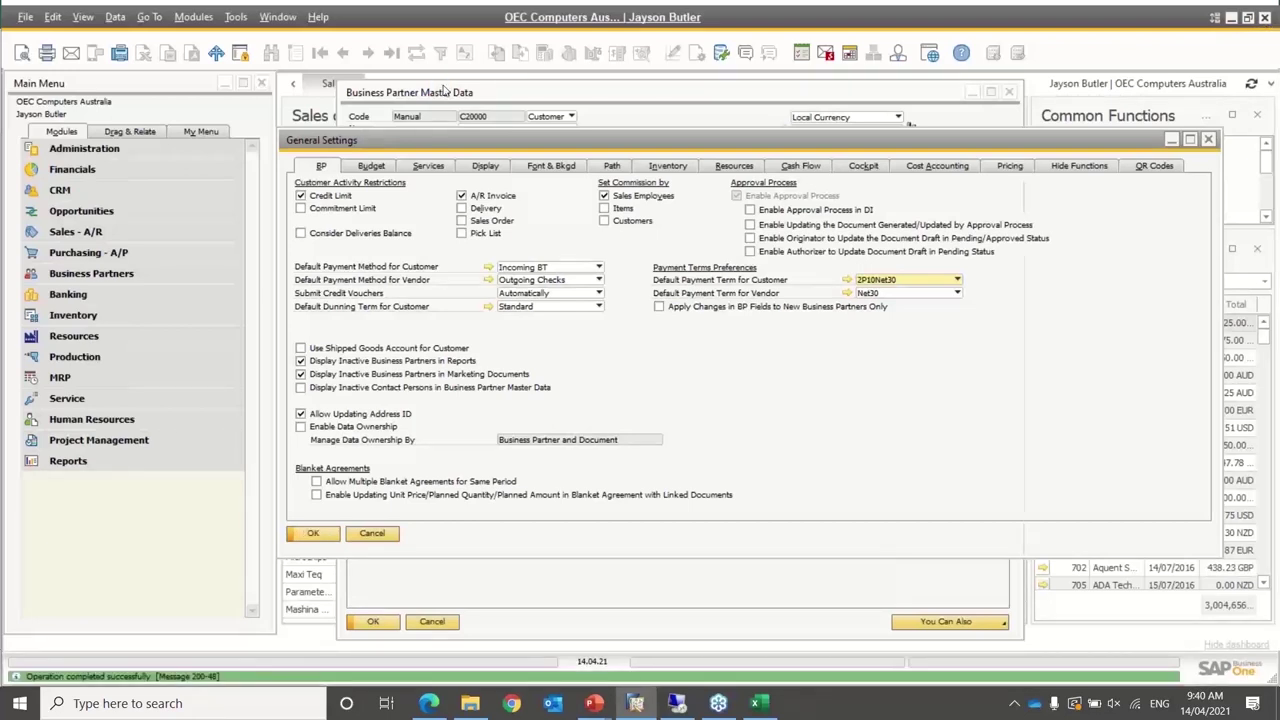
Refresh the Maxi Teq business partner record and review the contact persons still listed
click(445, 91)
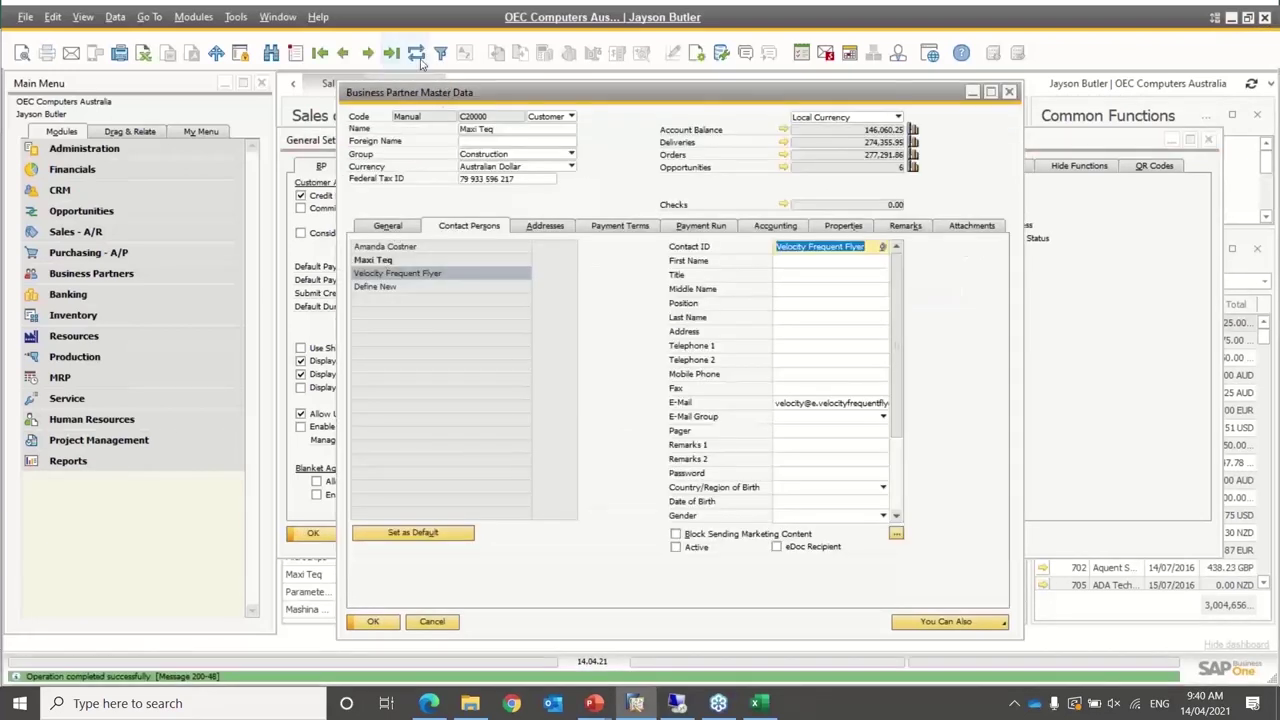
click(417, 54)
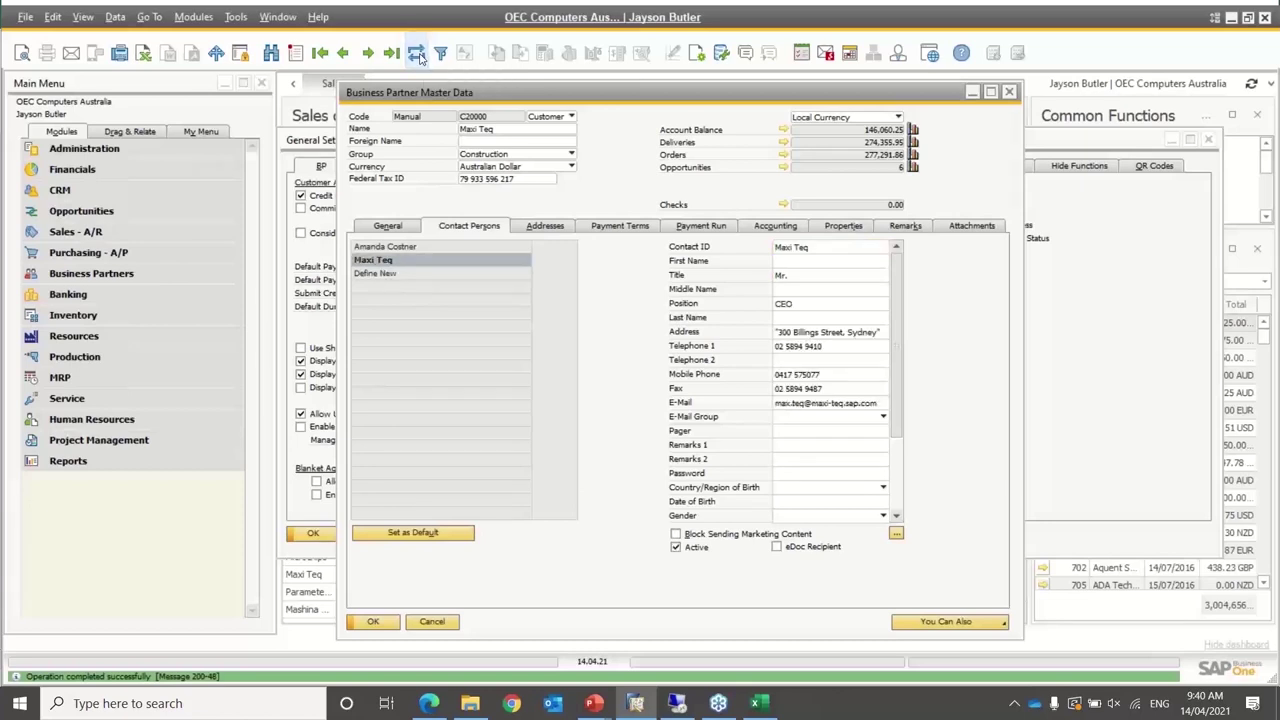
click(399, 247)
click(398, 260)
click(398, 248)
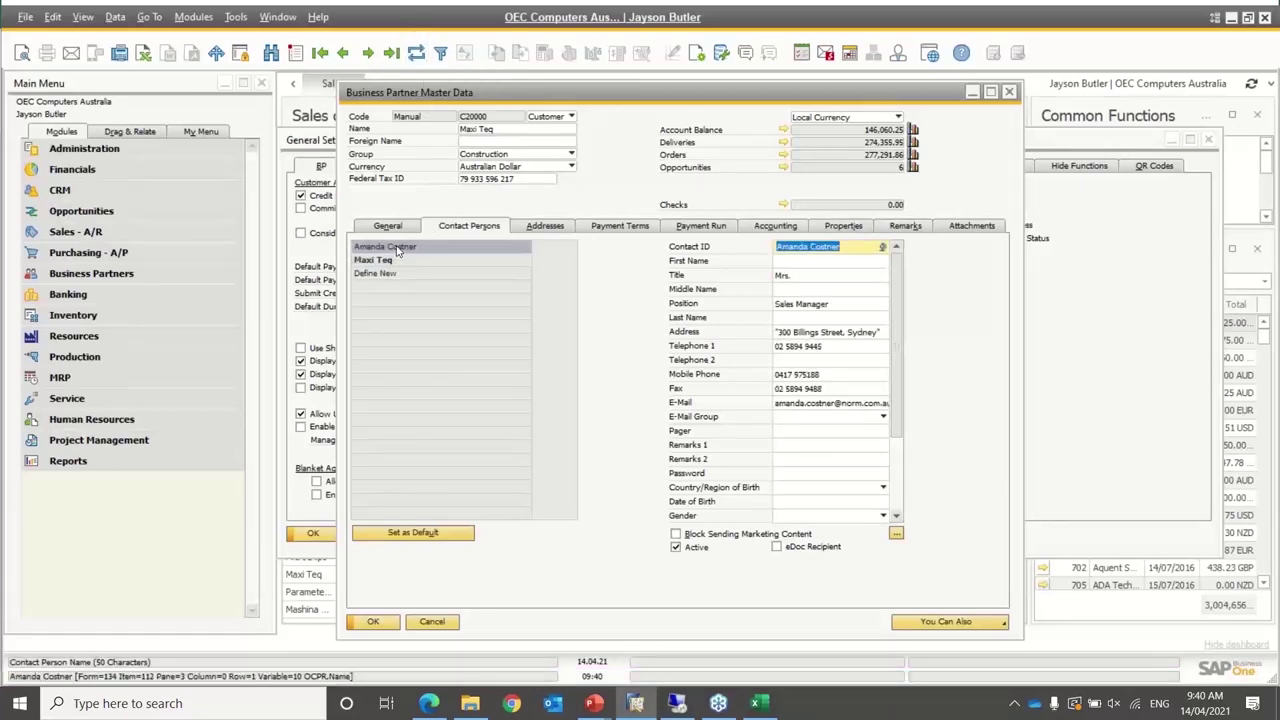
click(396, 262)
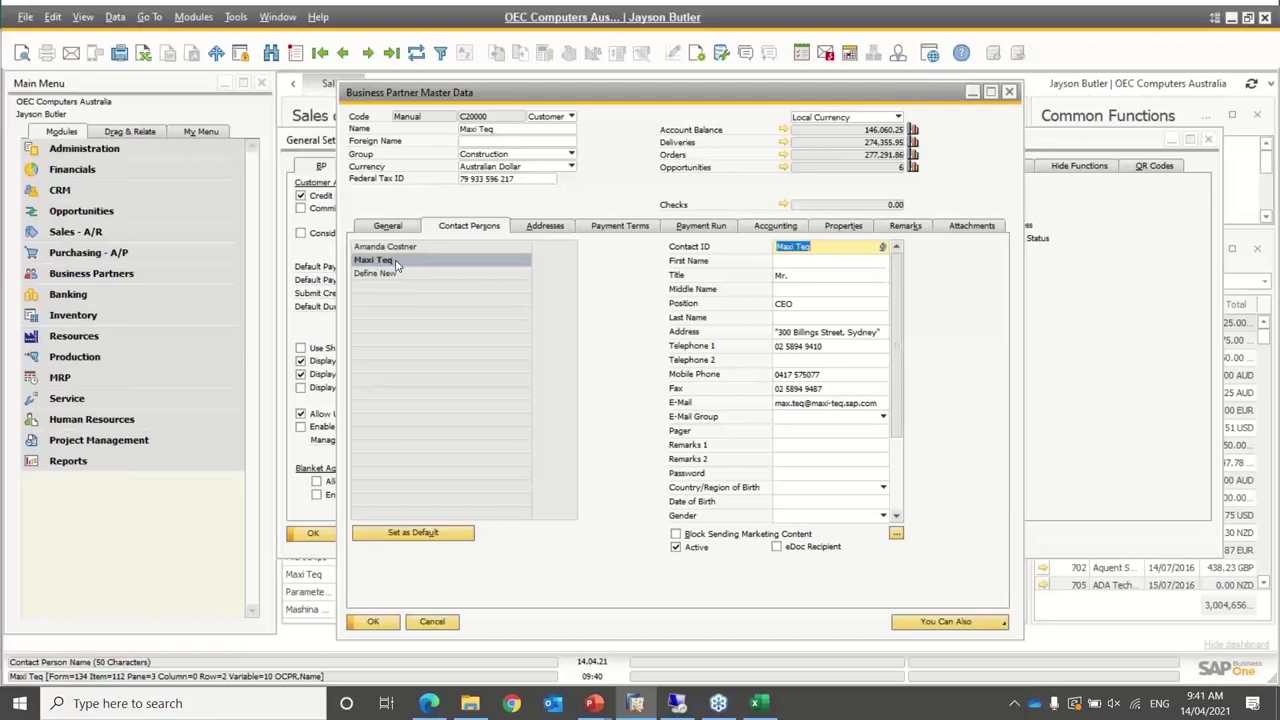
Review Maxi Teq's ship-to address and return to the default contact person's details
click(486, 220)
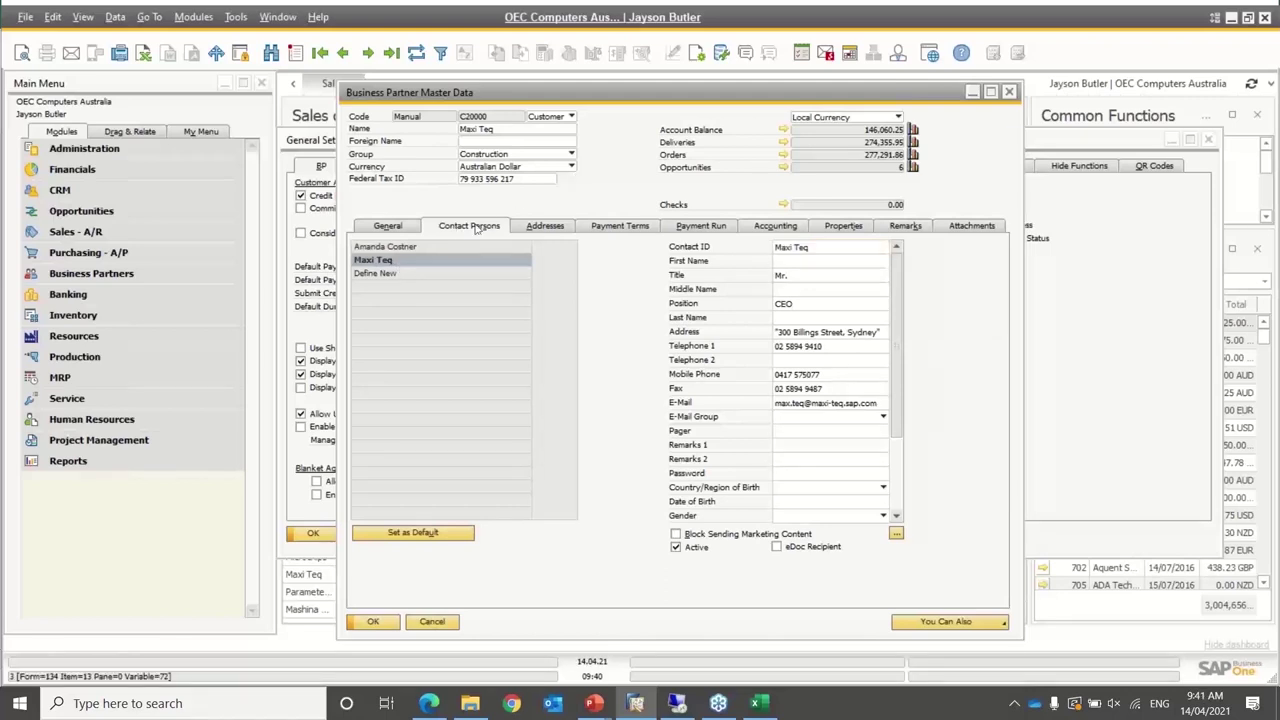
click(554, 227)
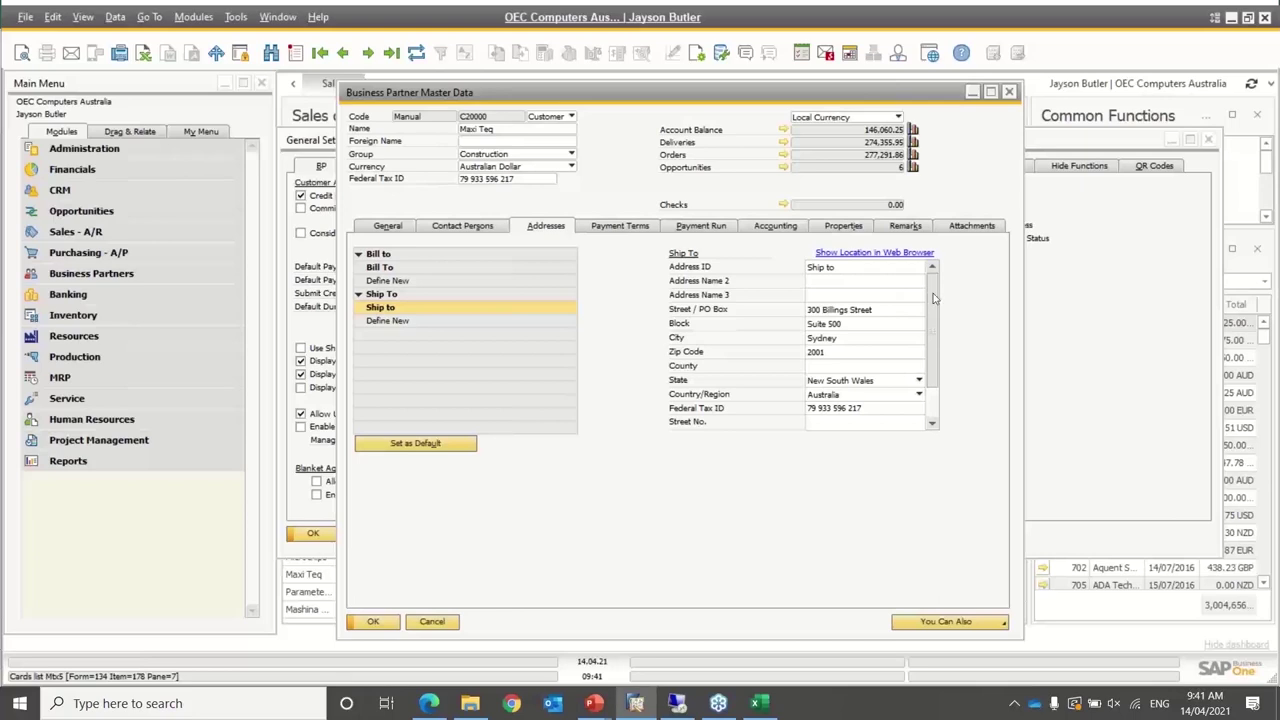
click(466, 227)
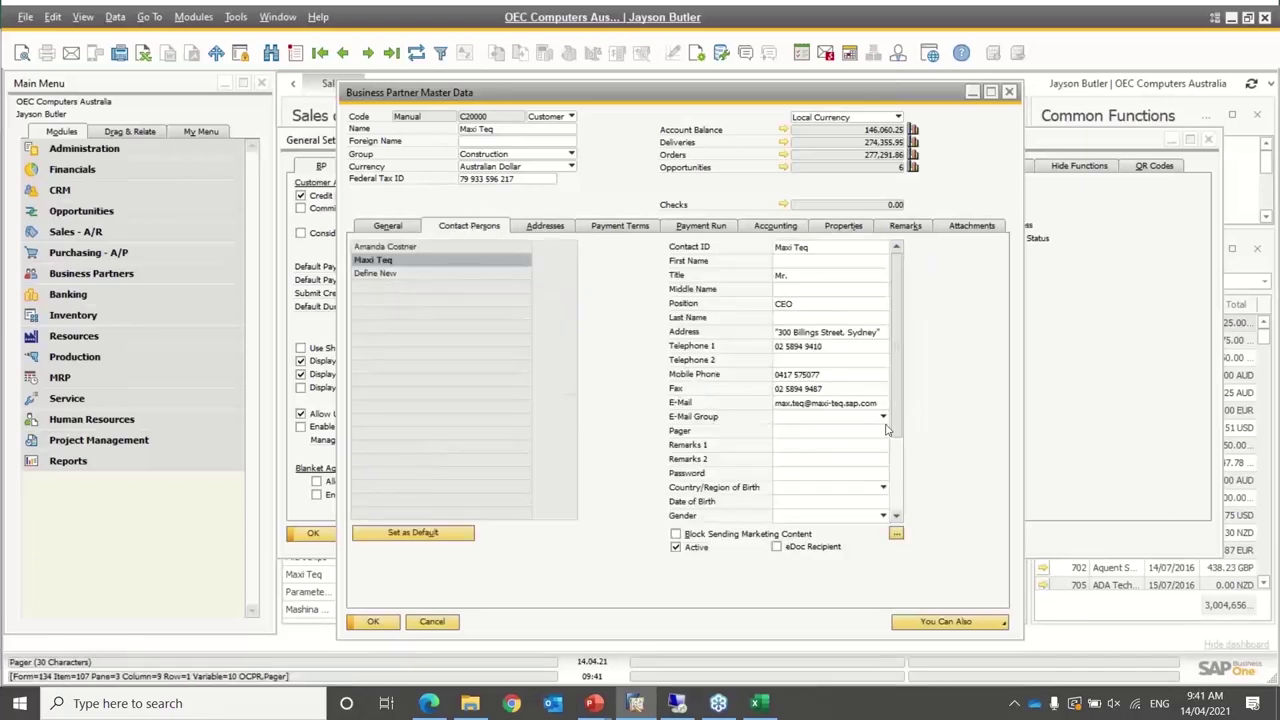
Set the default contact person's Connected Address to Bill To and accept replacing the current address
scroll(897, 414, down, 5)
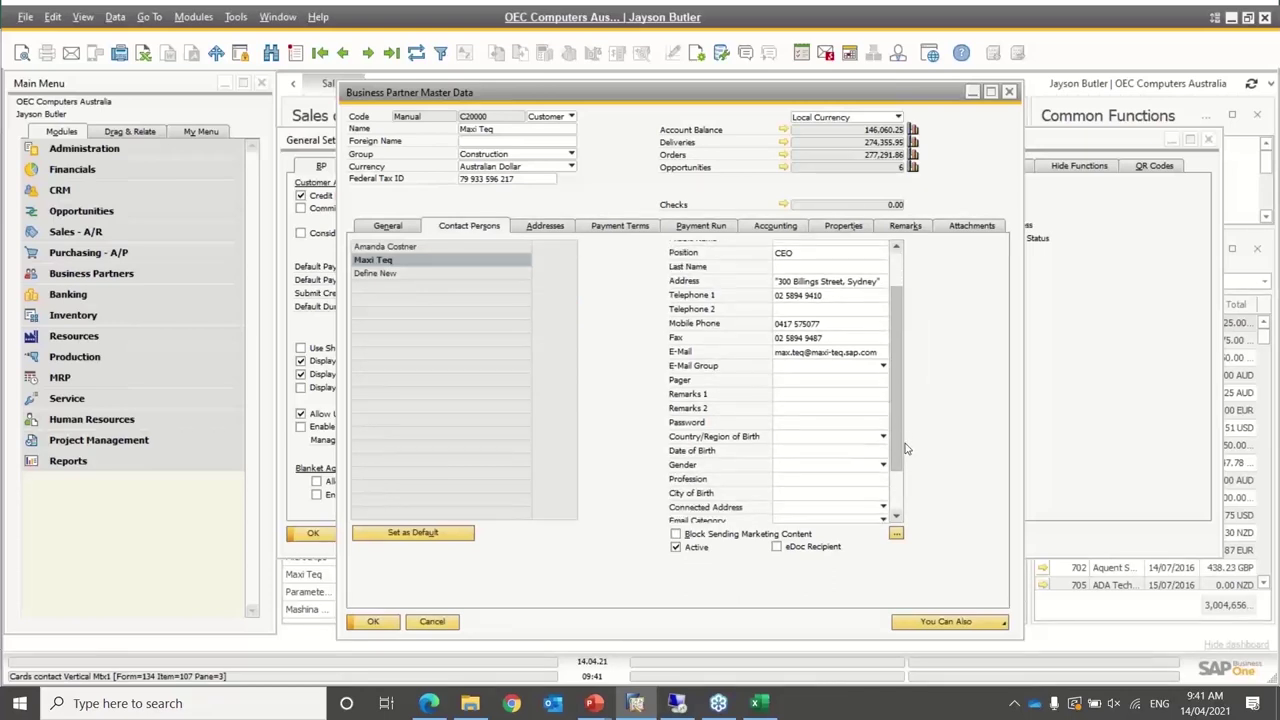
click(797, 486)
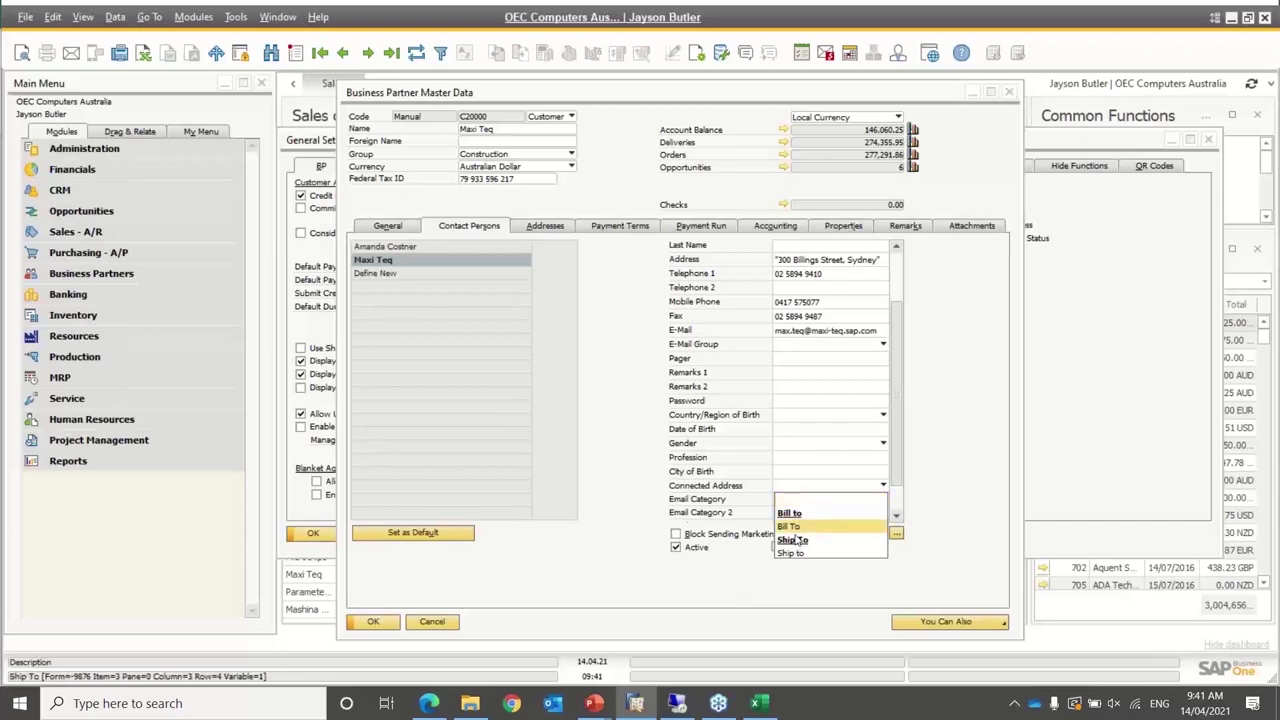
click(795, 527)
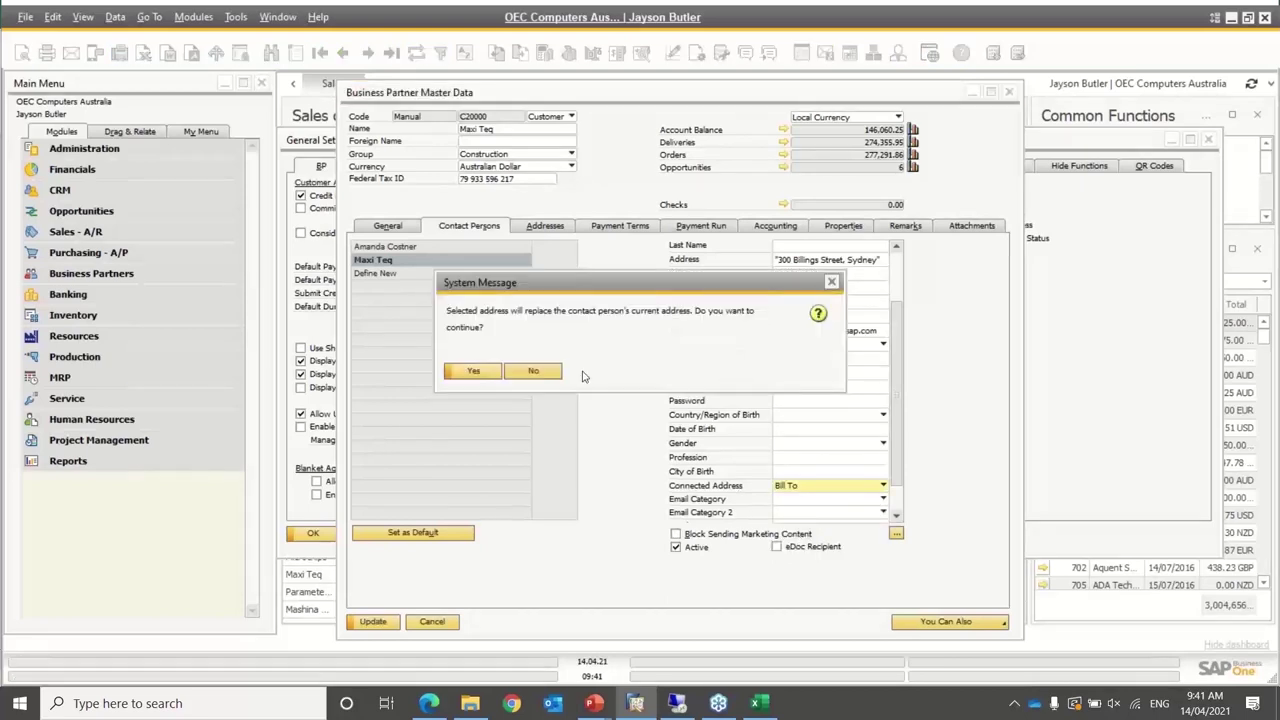
drag(785, 278, 767, 352)
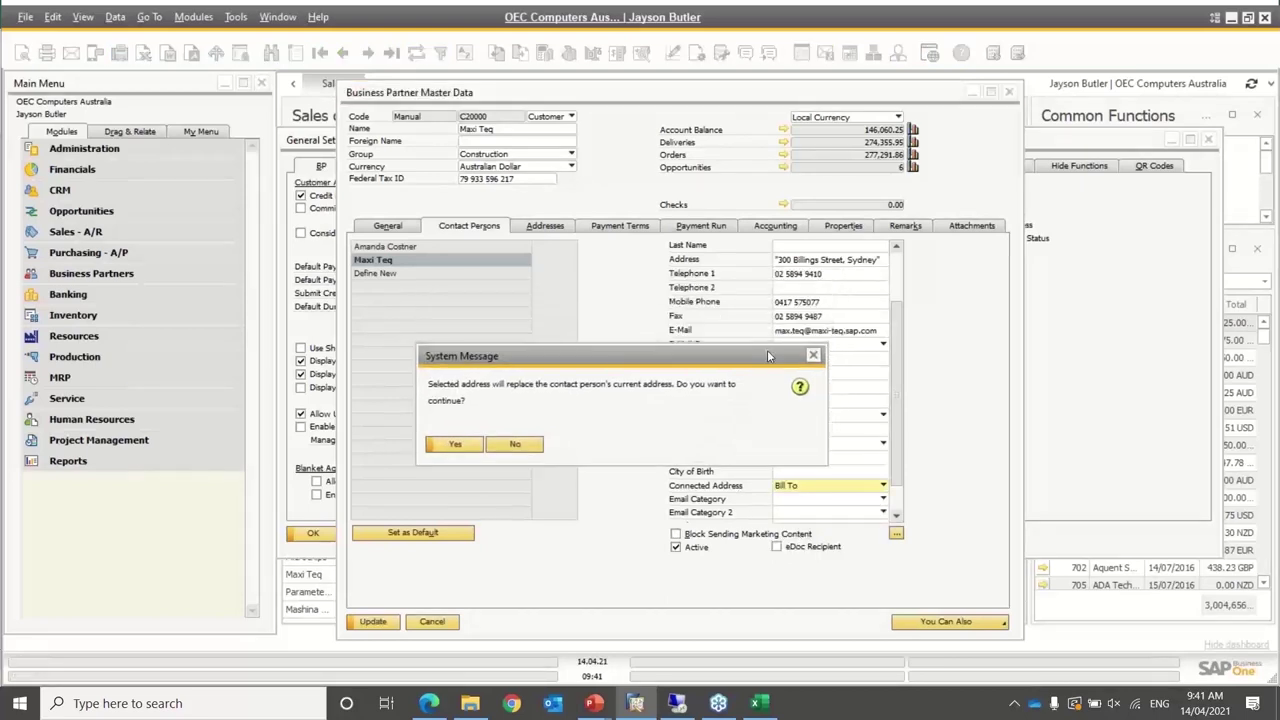
click(455, 446)
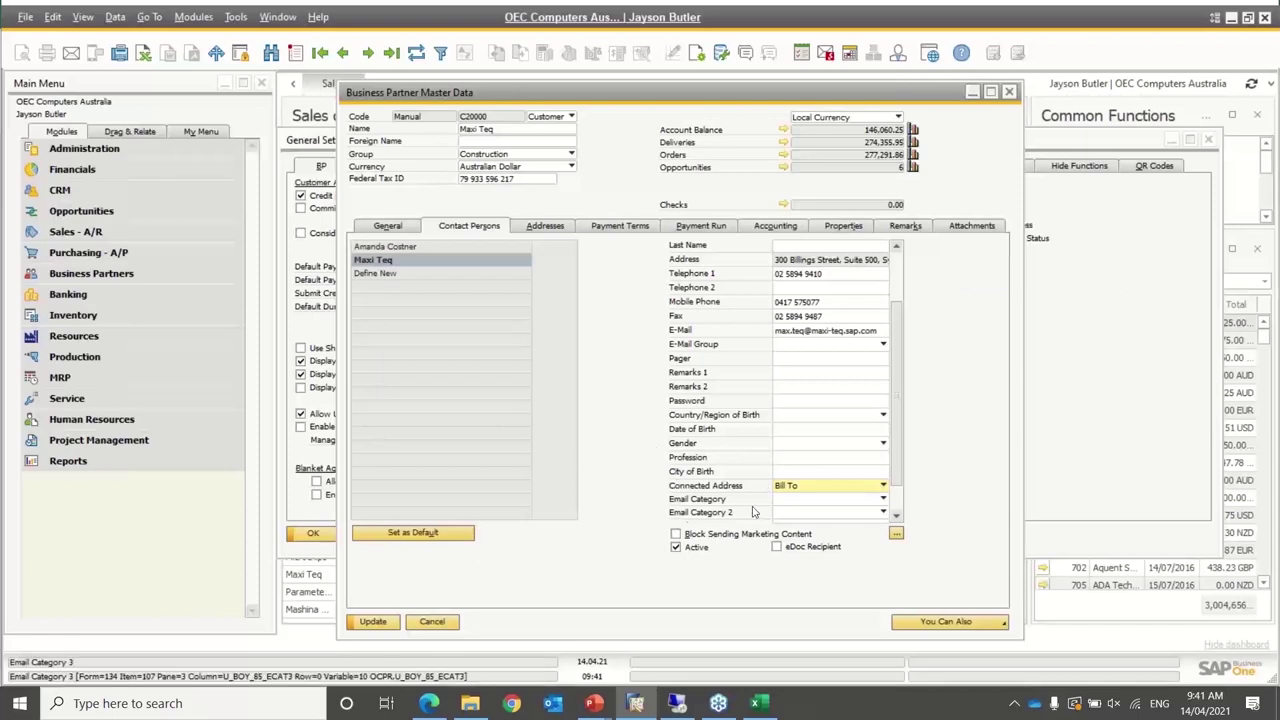
Try to update the business partner record, and reload it while discarding the unsaved changes
click(372, 622)
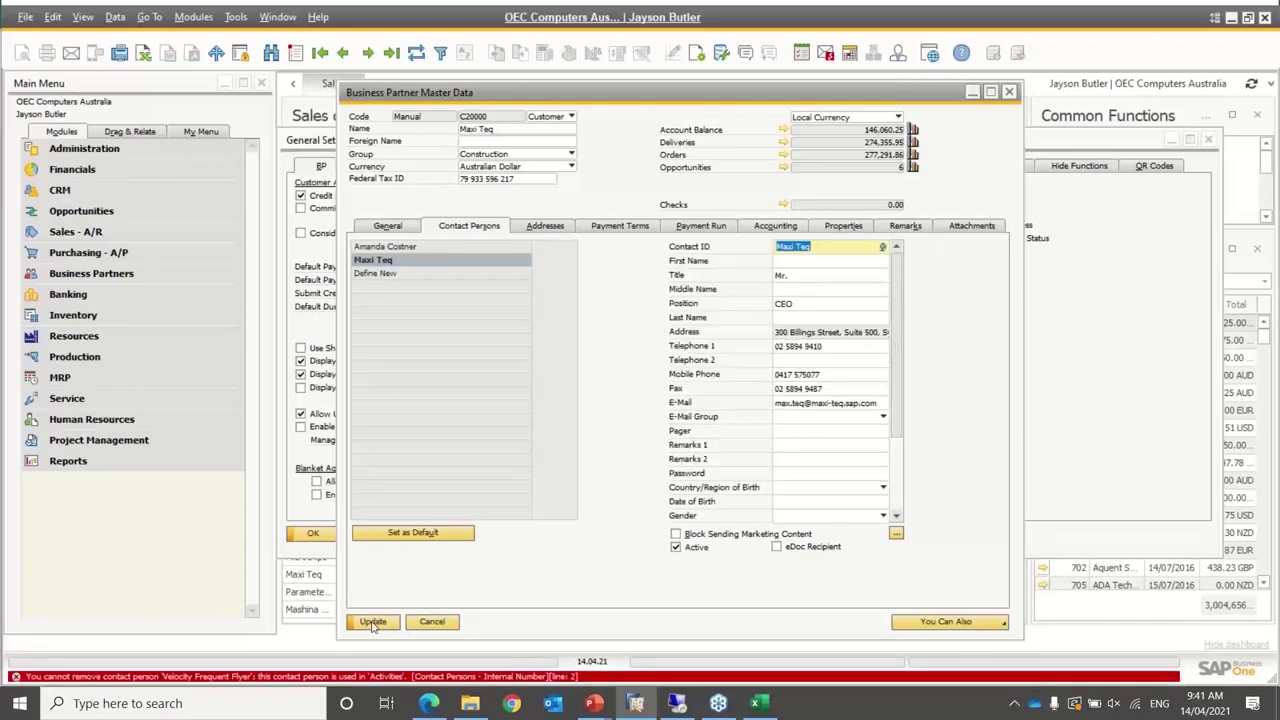
click(417, 52)
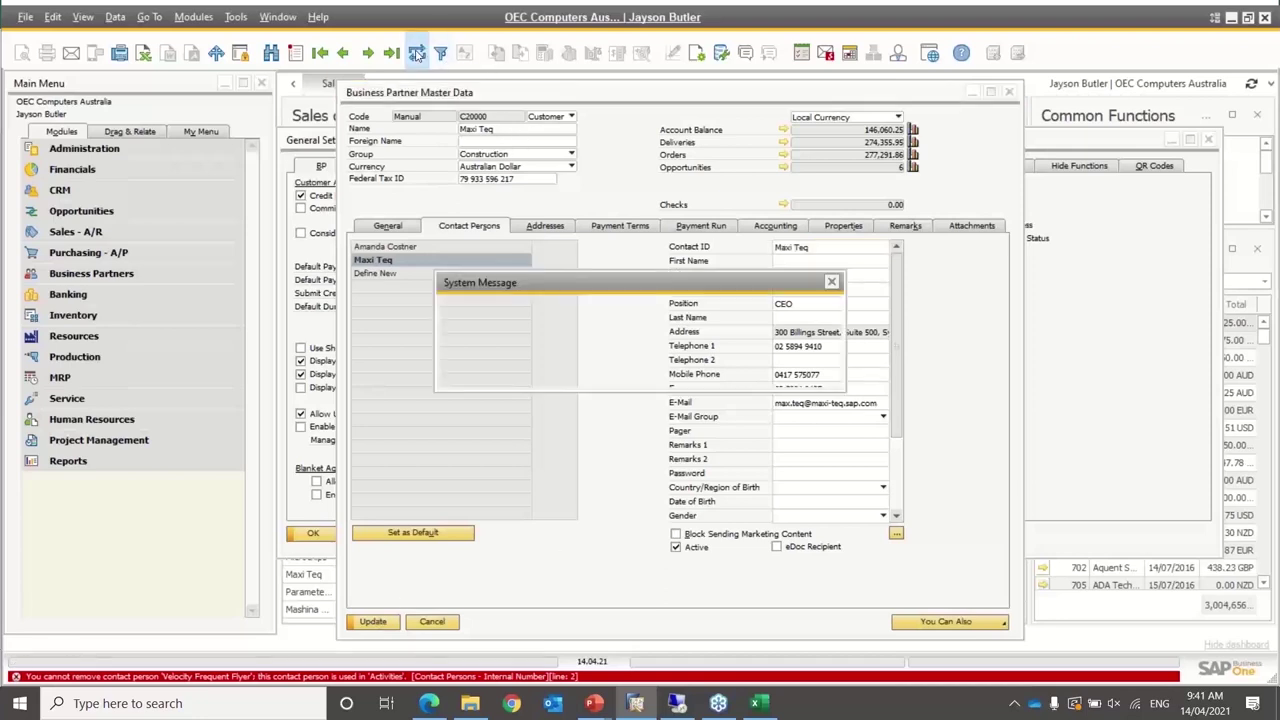
click(475, 376)
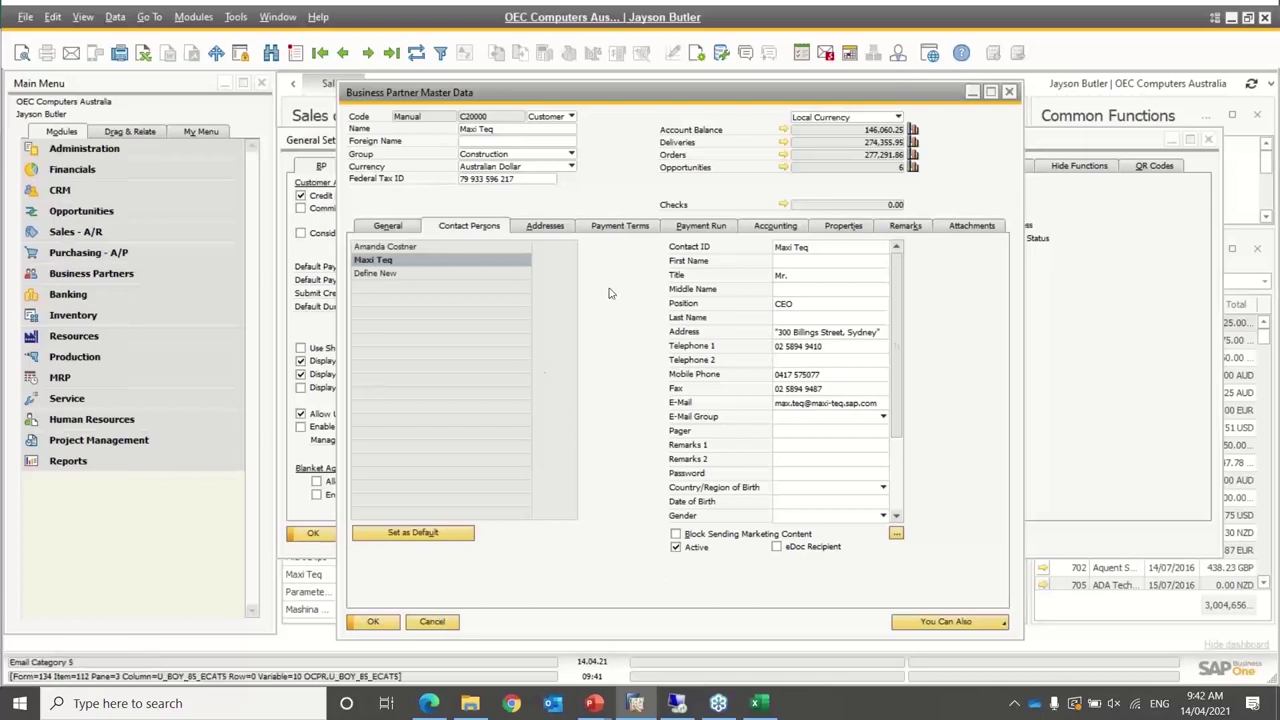
Open the item master data record for A00001, J.B. Officeprint 1420
click(80, 316)
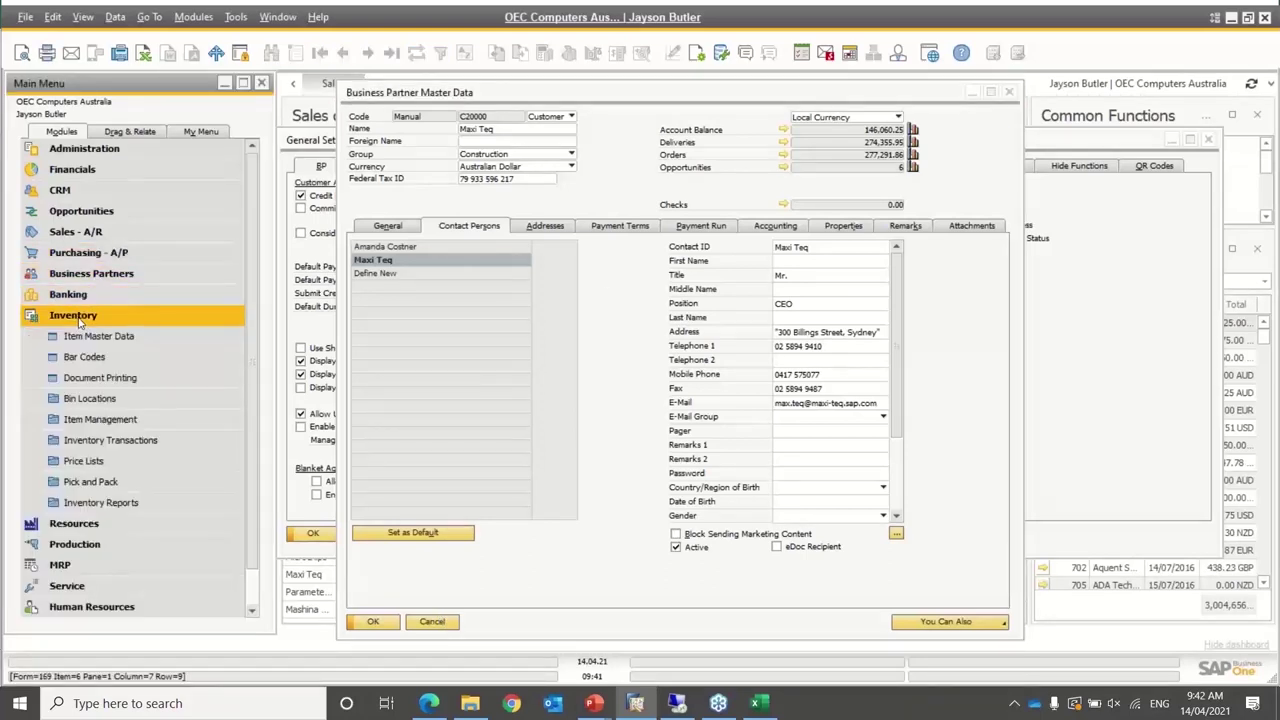
click(92, 336)
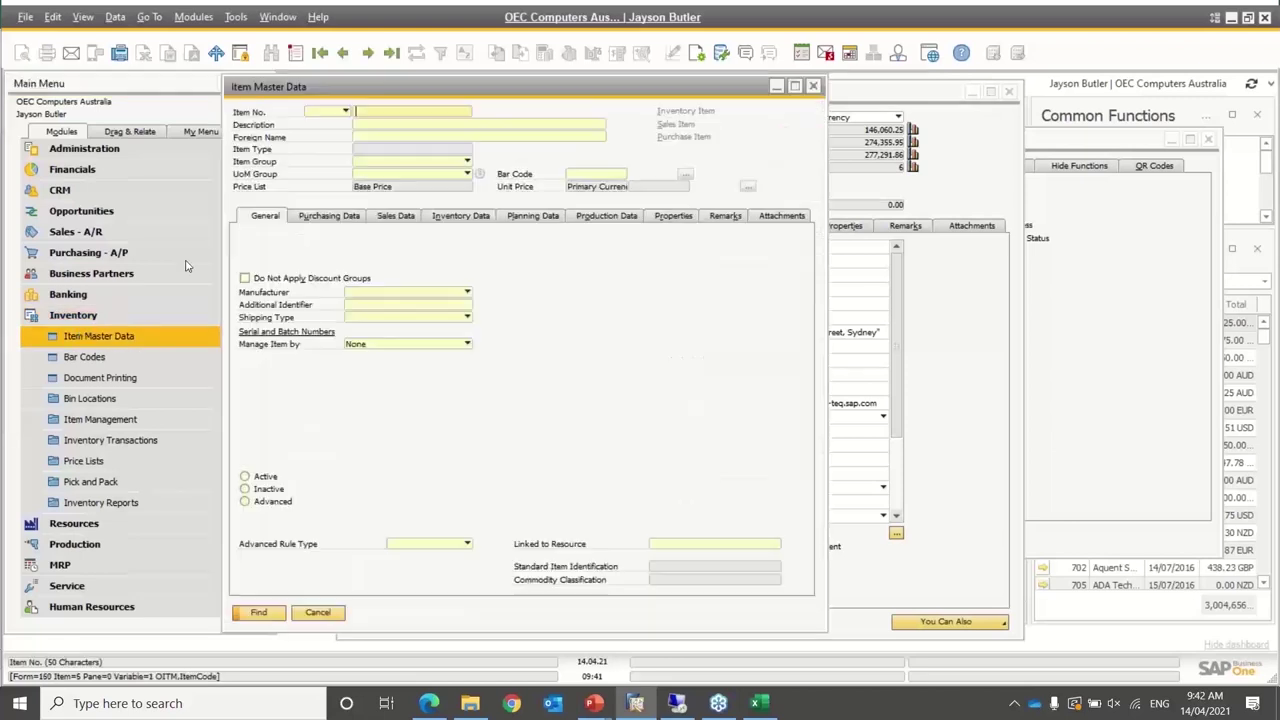
click(320, 52)
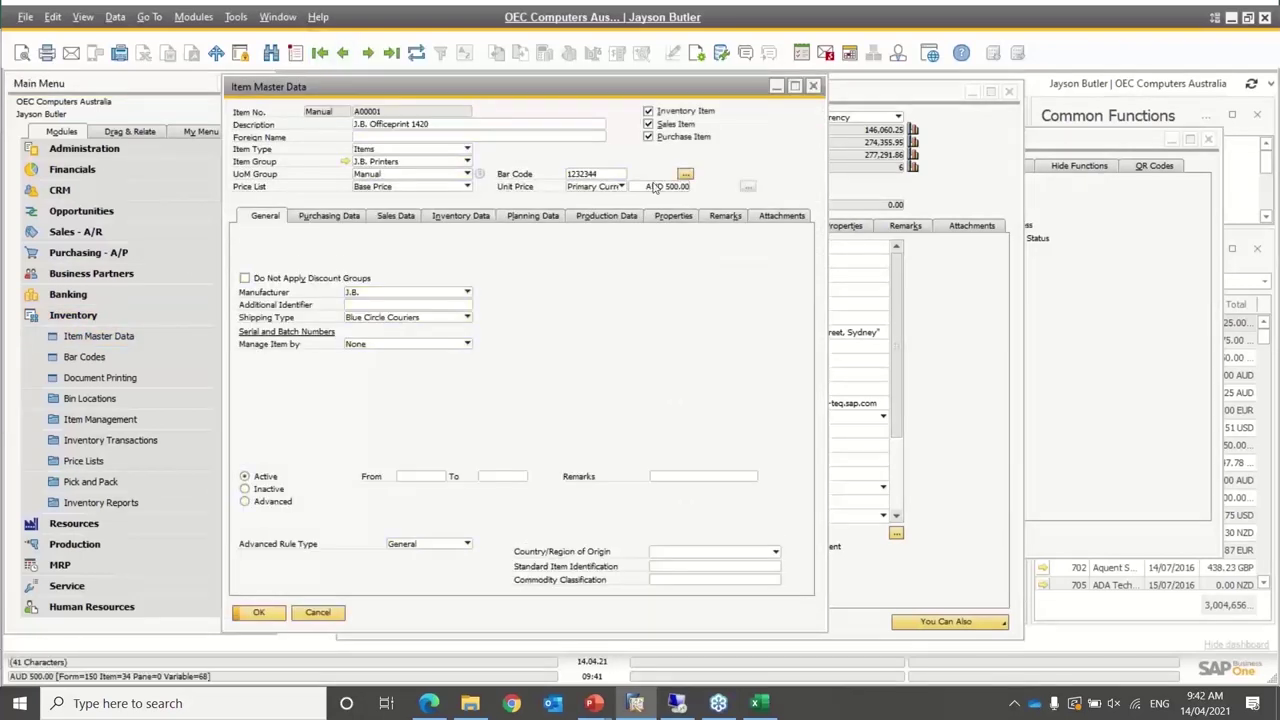
Open item A00001's Business Partner Catalog Numbers, enlarge the window to show default flags, and review the Maxi Teq entries
right_click(471, 261)
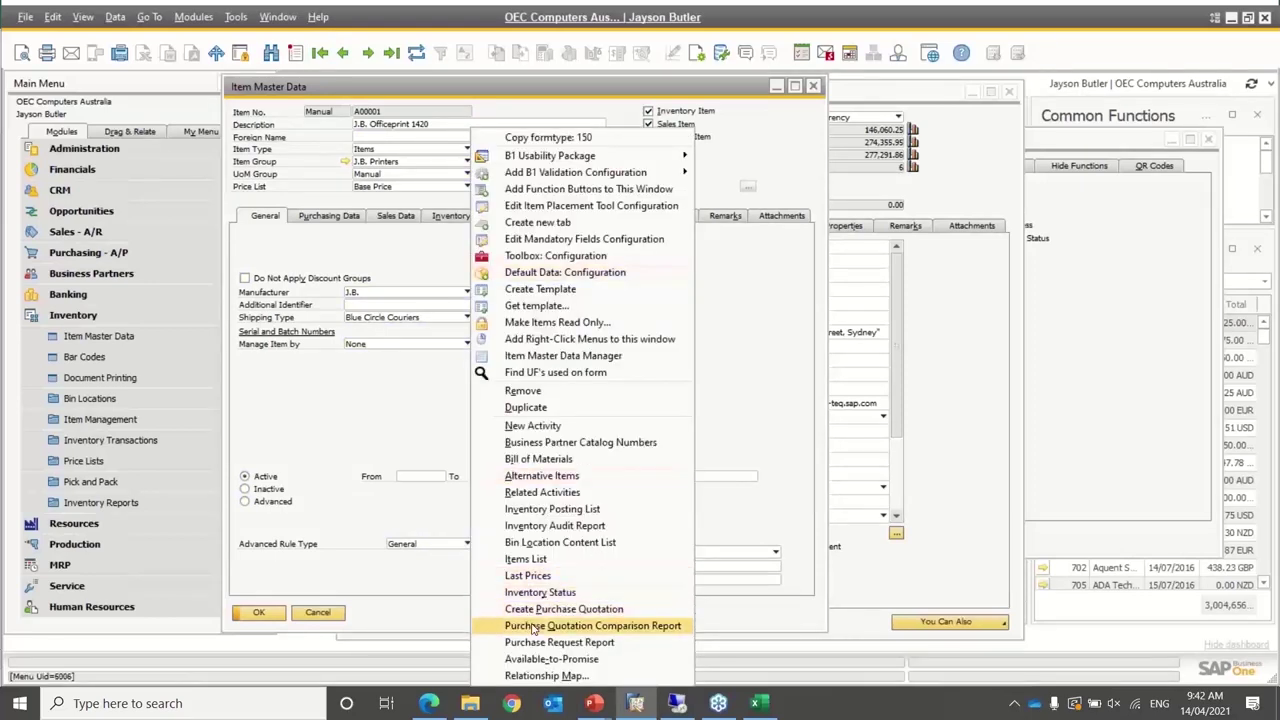
click(624, 444)
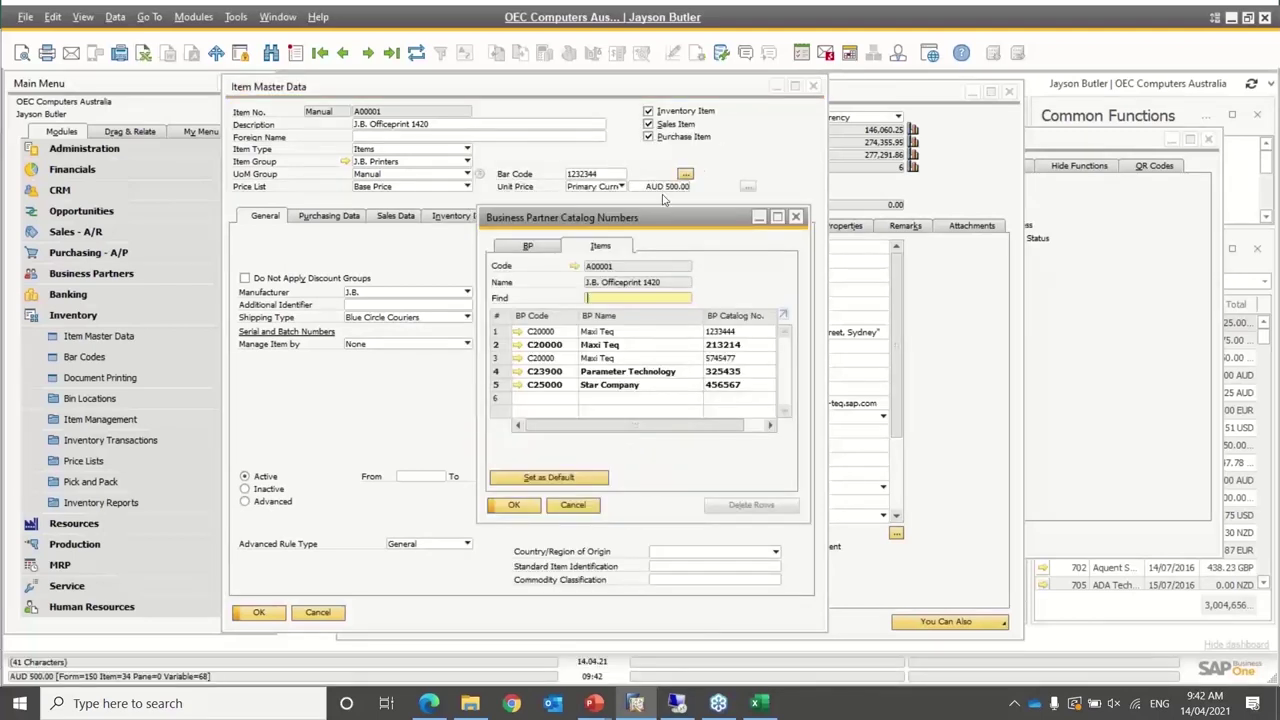
drag(640, 217, 434, 140)
drag(603, 447, 712, 502)
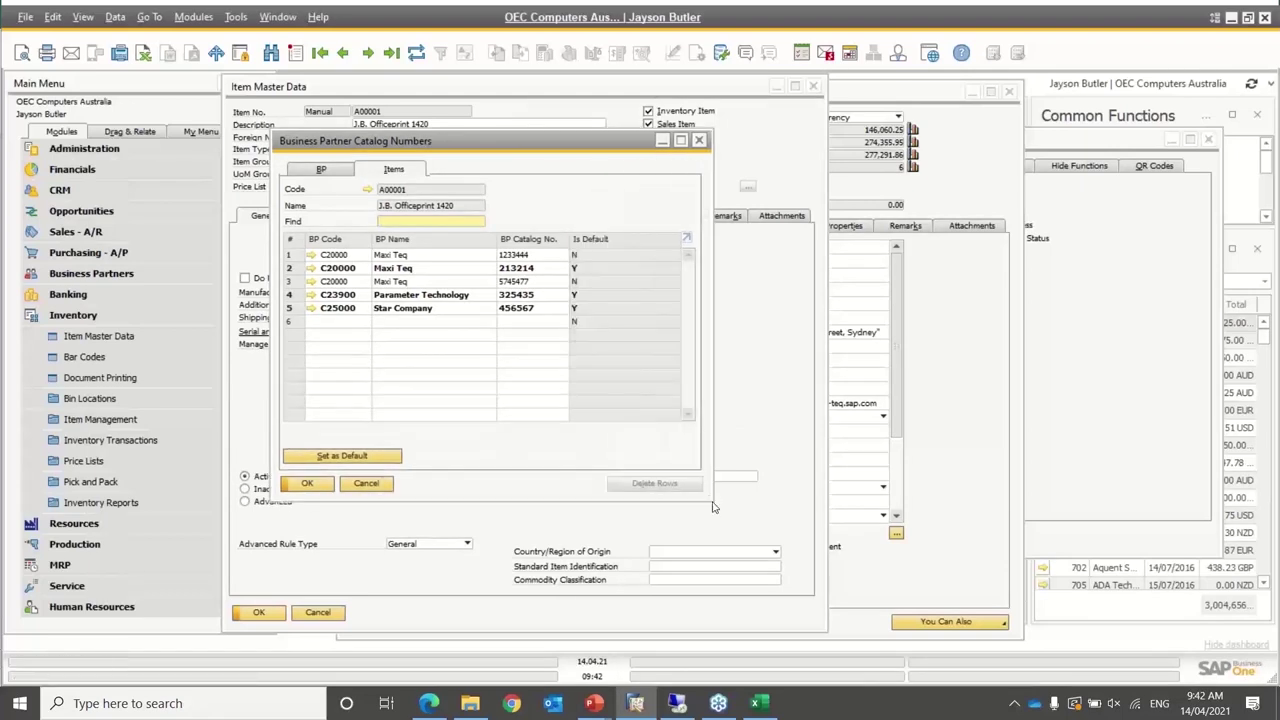
click(294, 257)
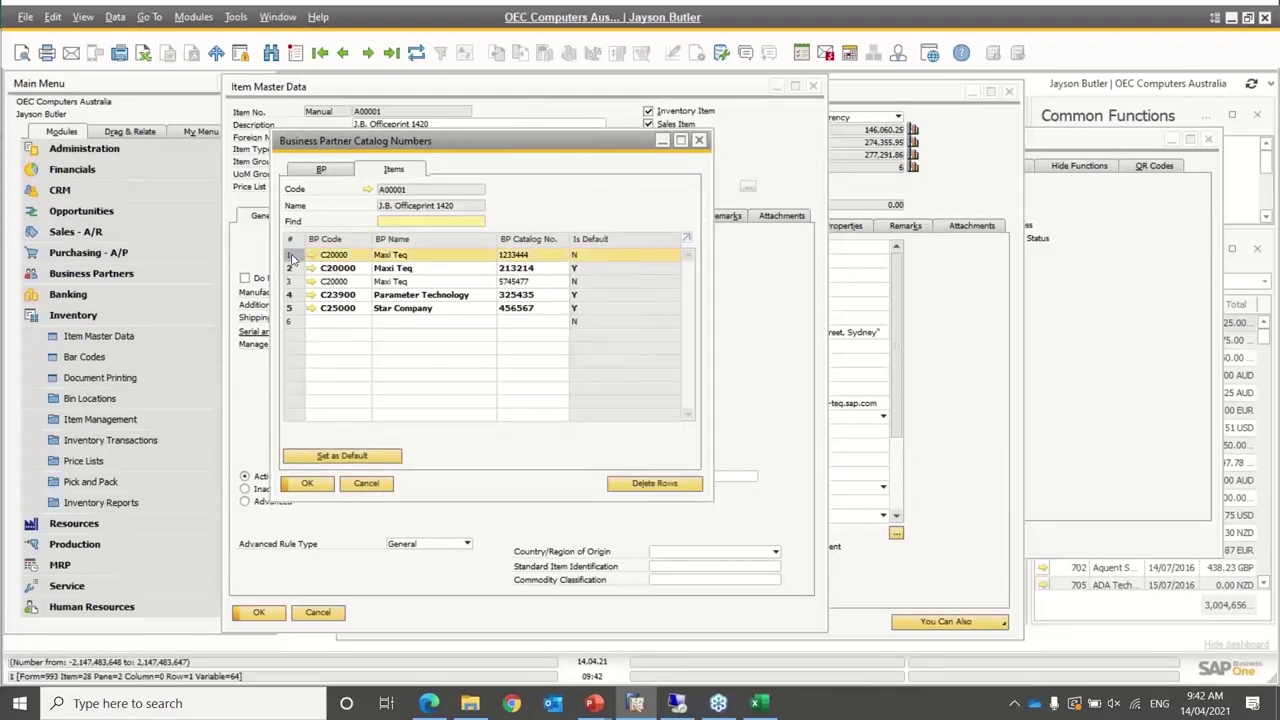
click(292, 269)
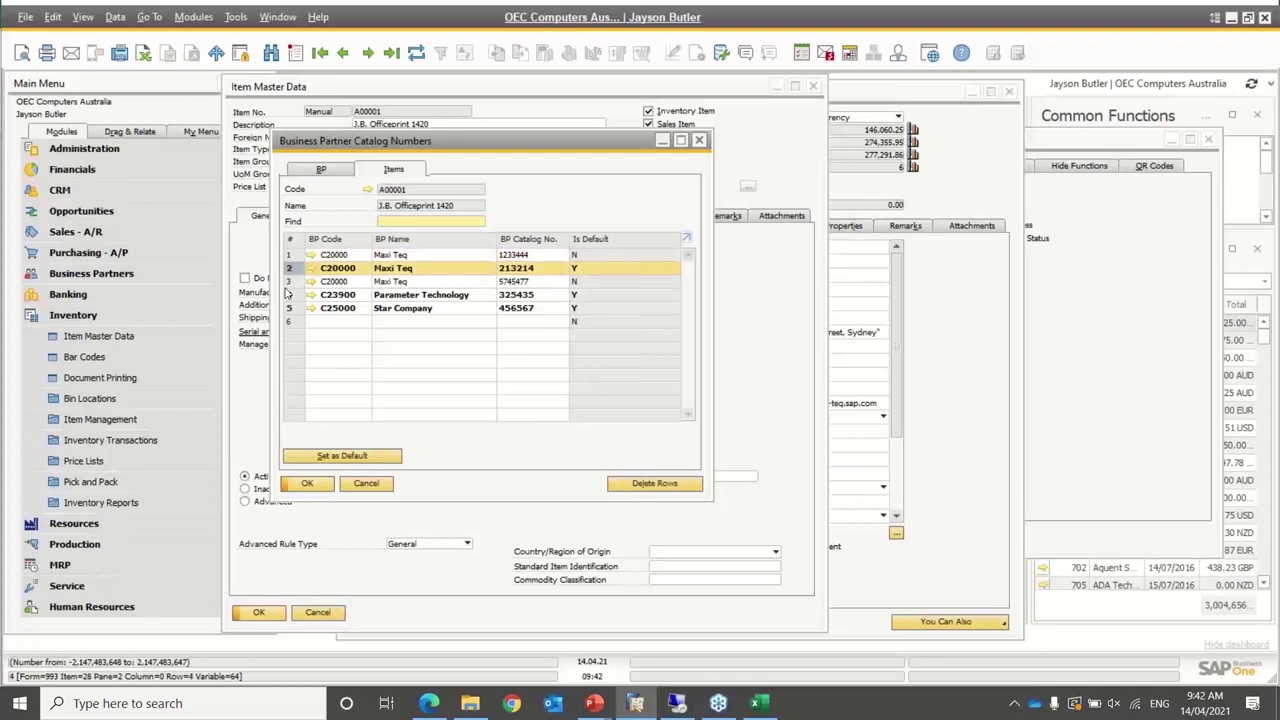
click(290, 282)
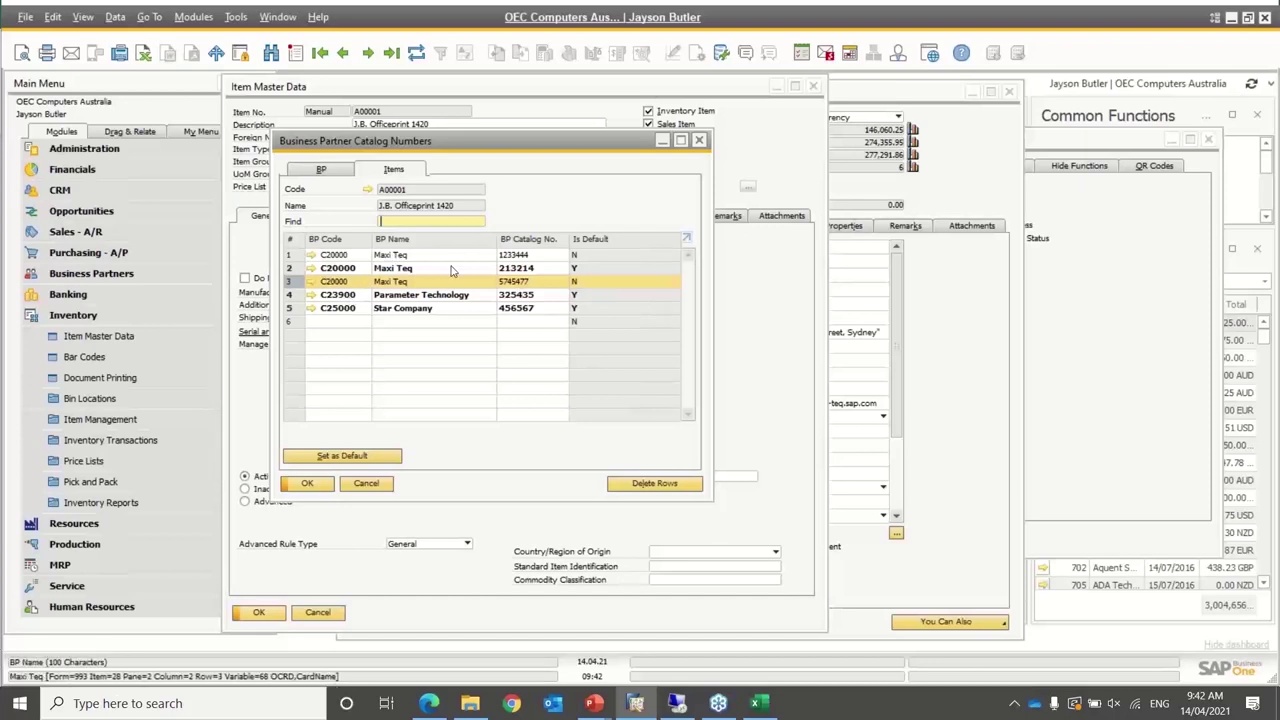
Try to set Maxi Teq's catalog number 1233444 as default, and close the catalog numbers without saving
click(290, 256)
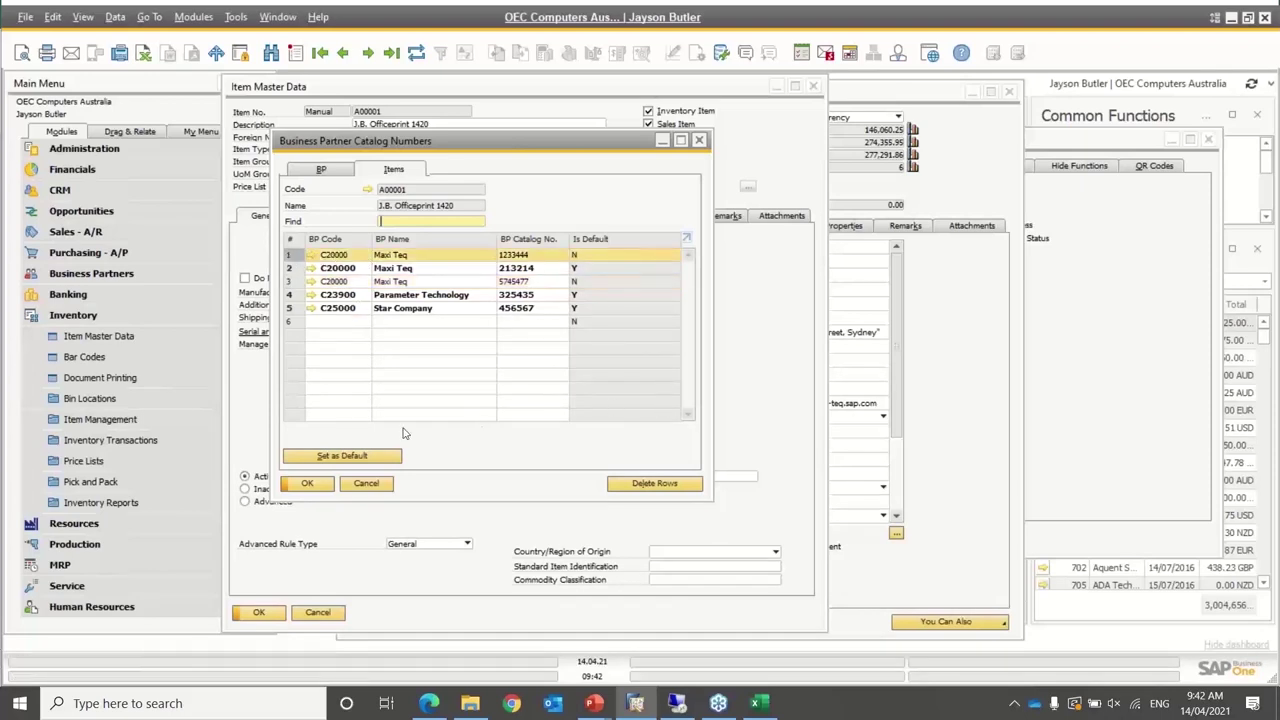
click(345, 456)
click(366, 484)
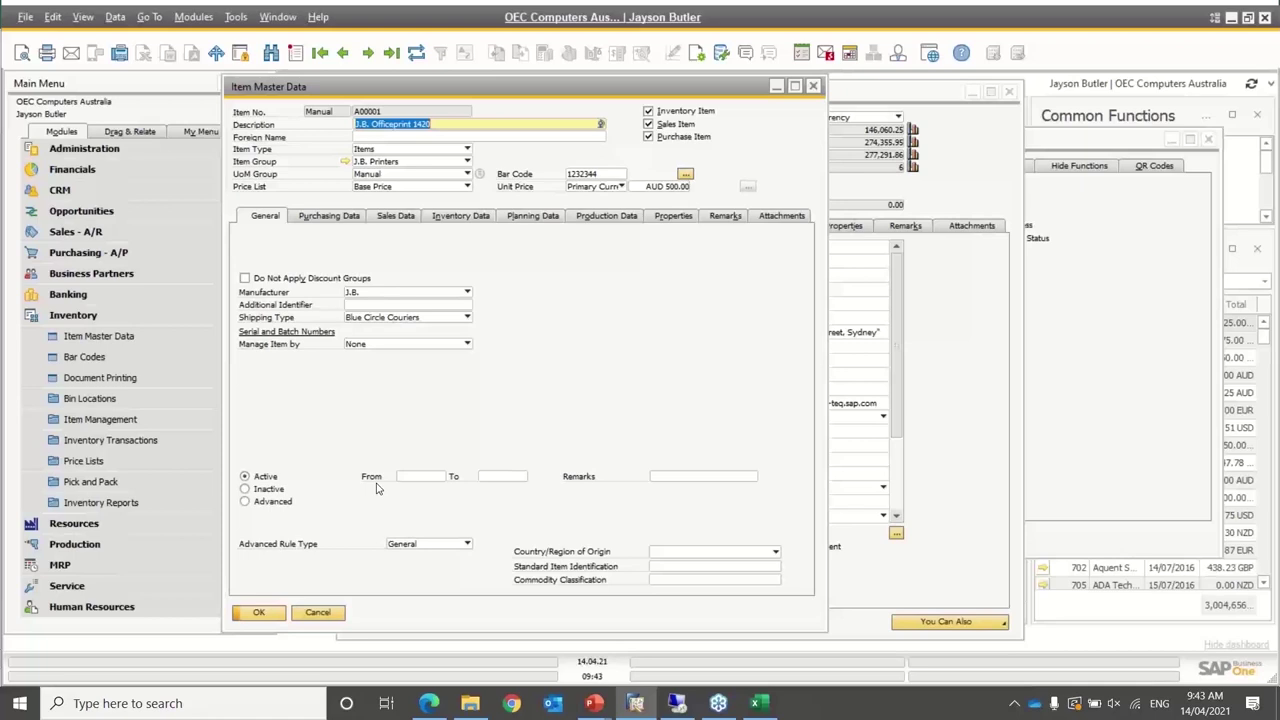
Close the Item Master Data, Business Partner Master Data and General Settings windows
click(812, 88)
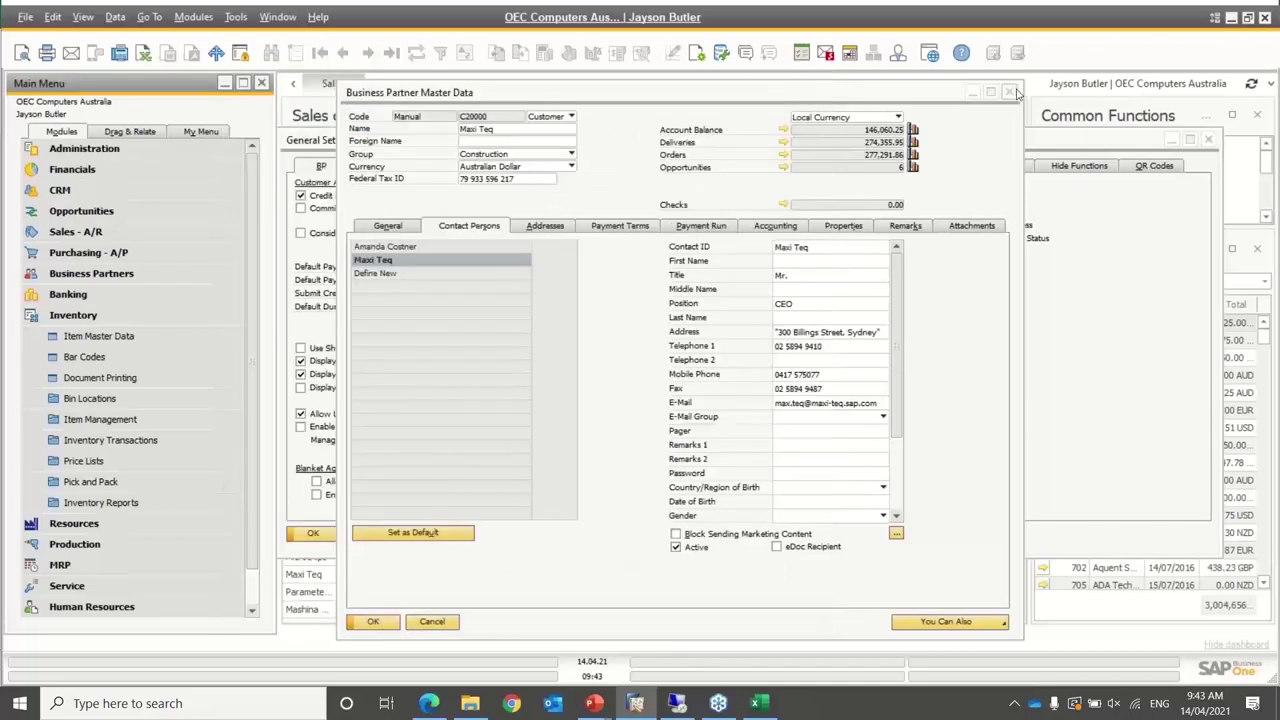
click(1011, 93)
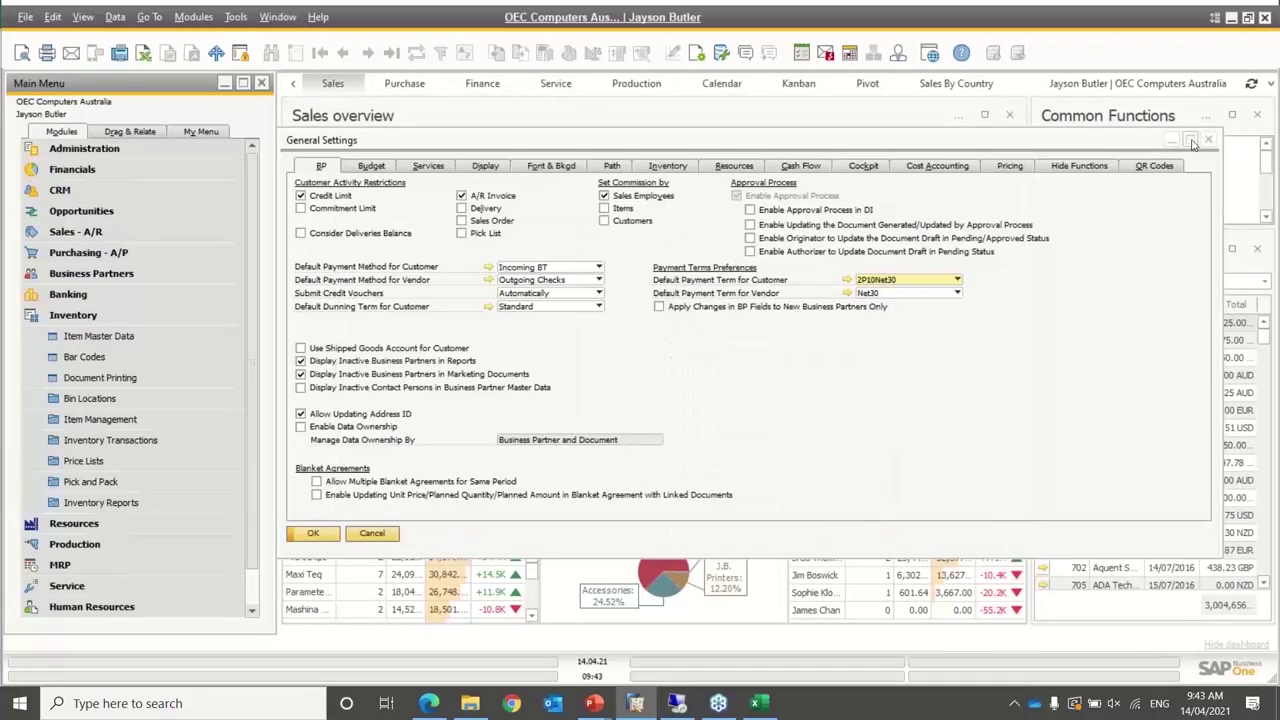
click(1212, 142)
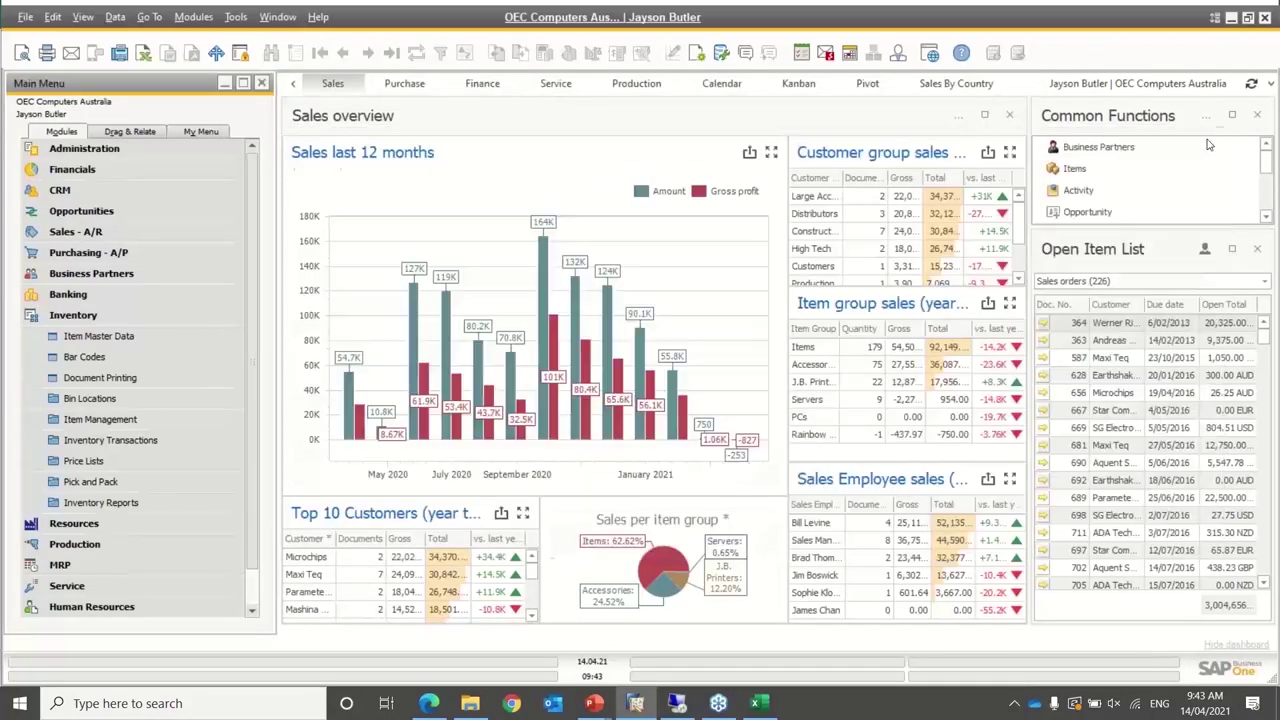
Run the annual Profit and Loss Statement for posting dates 01.01.21 to 31.12.21
click(122, 316)
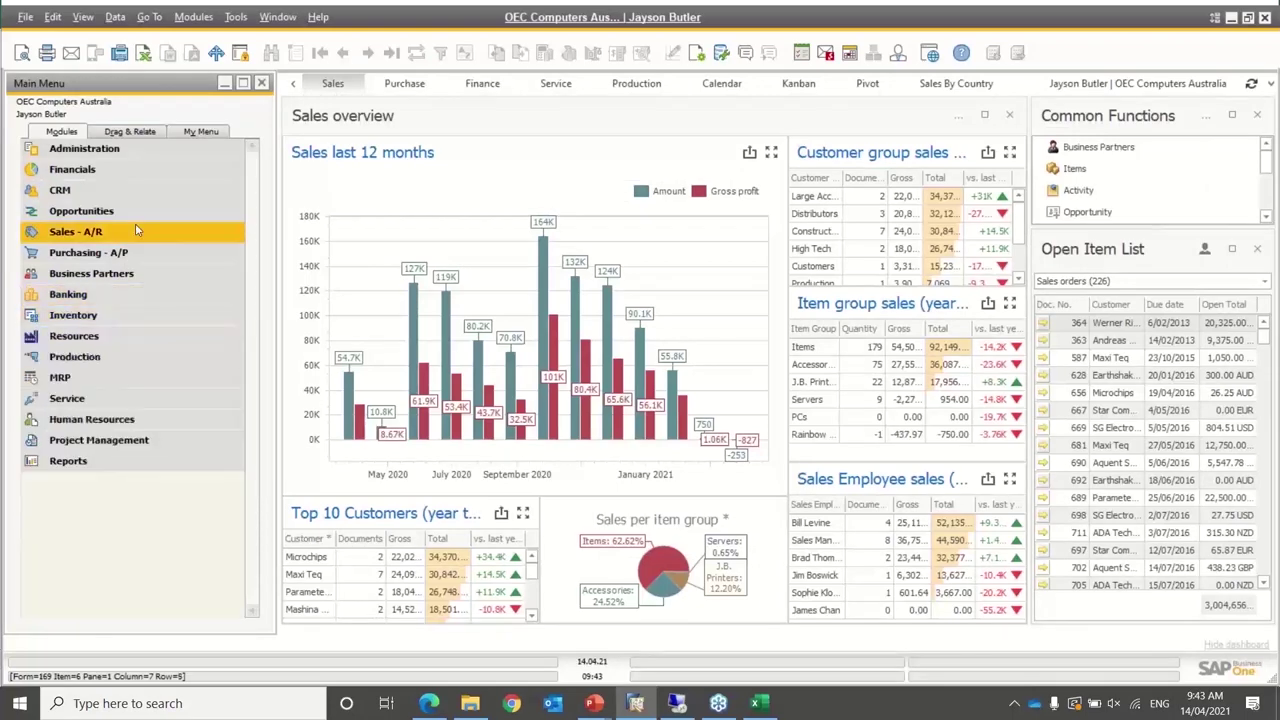
click(75, 169)
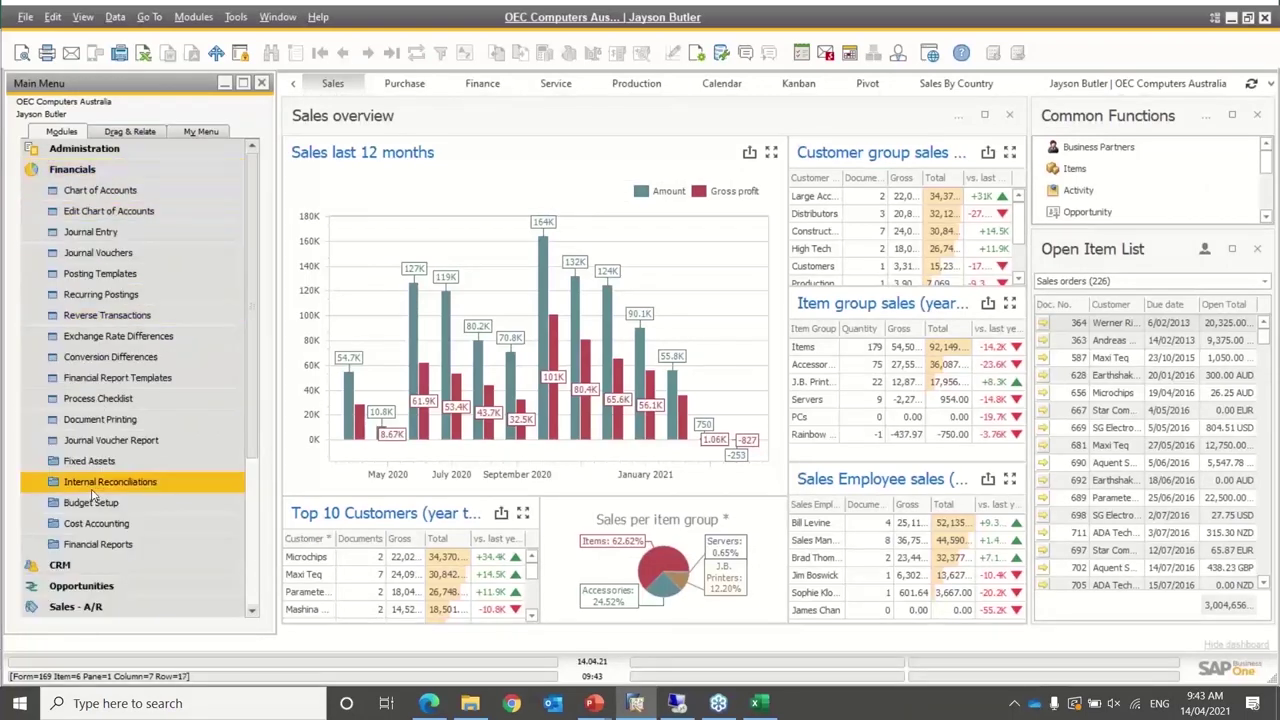
click(95, 545)
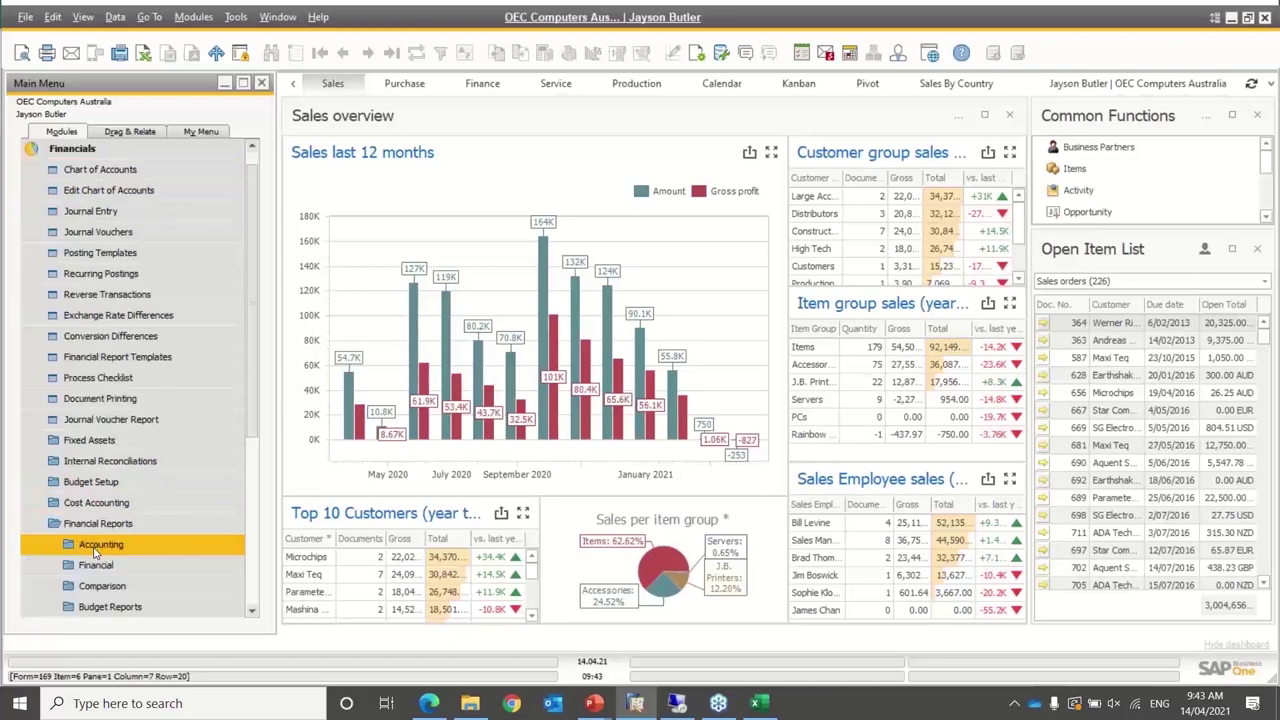
click(100, 563)
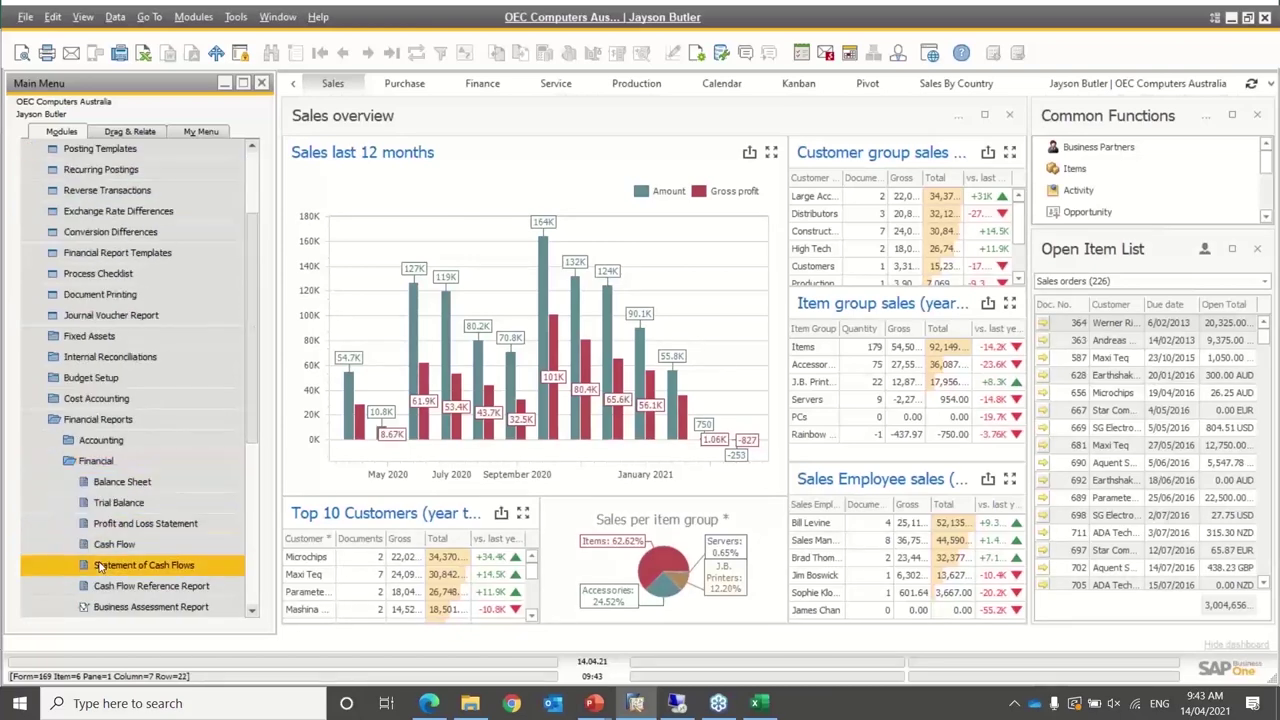
click(118, 525)
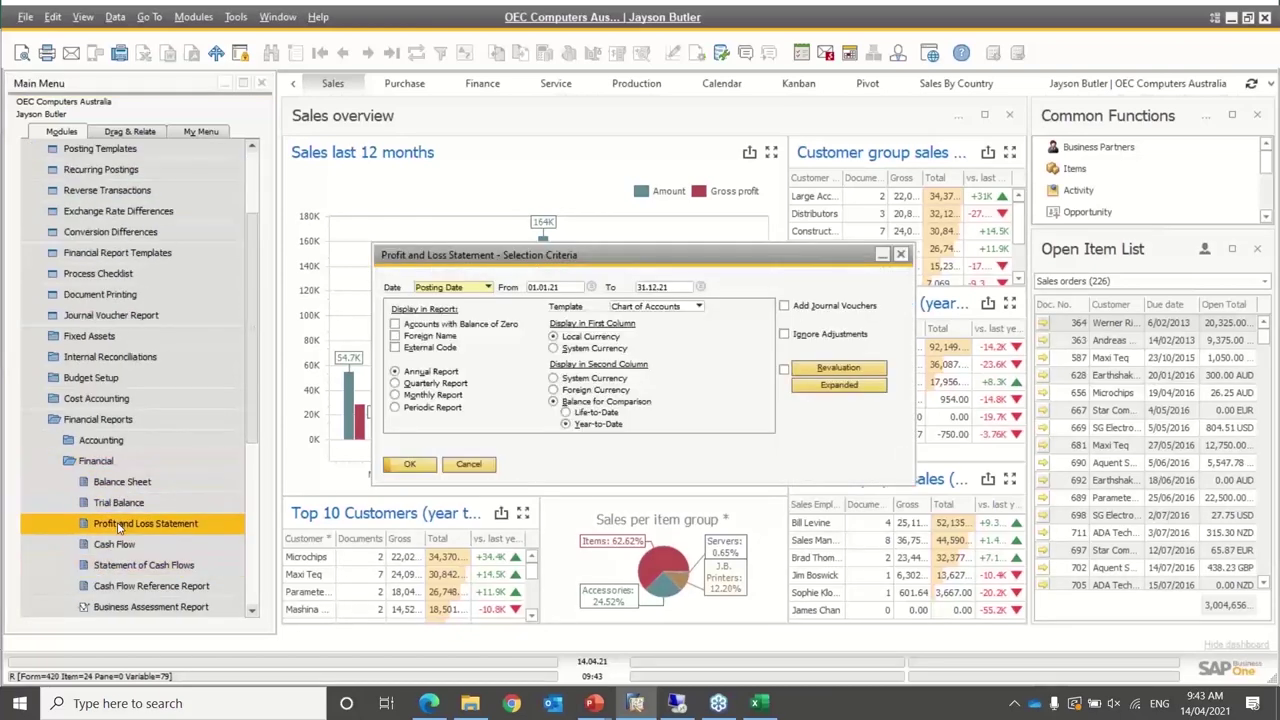
click(410, 465)
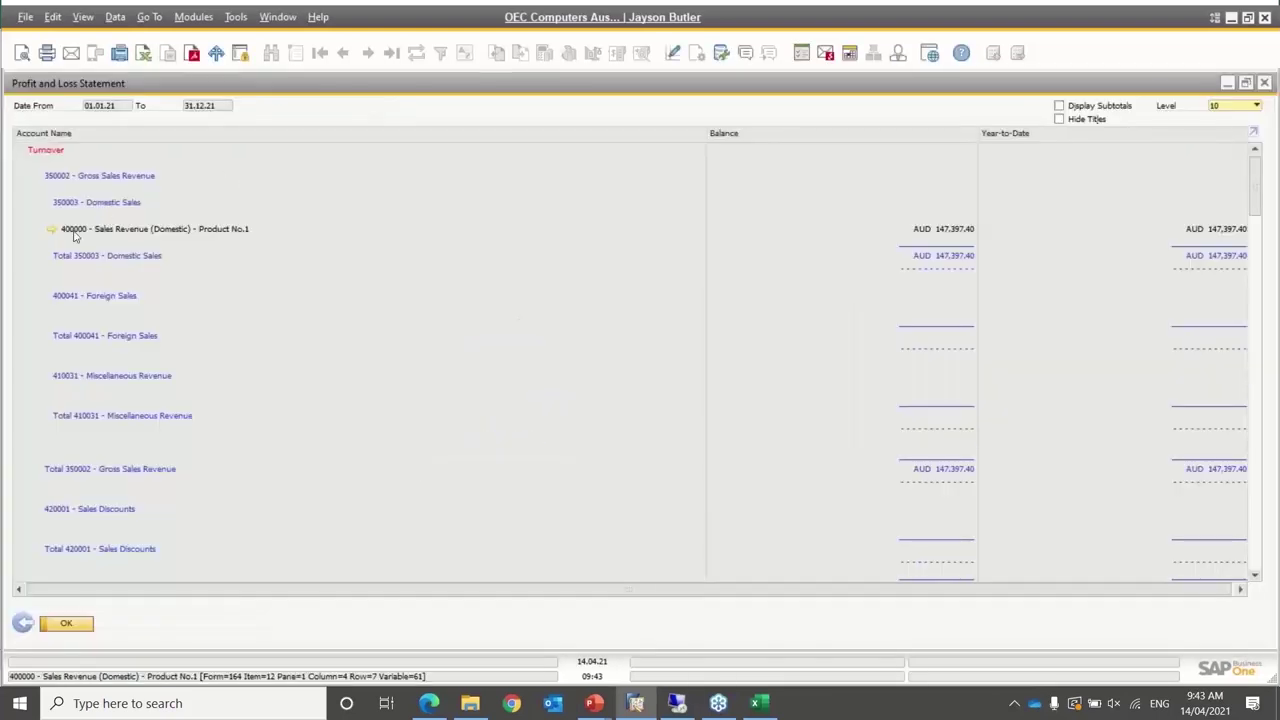
Open account 400000, Sales Revenue (Domestic) - Product No.1, from the report, and close both the account and the report
click(55, 233)
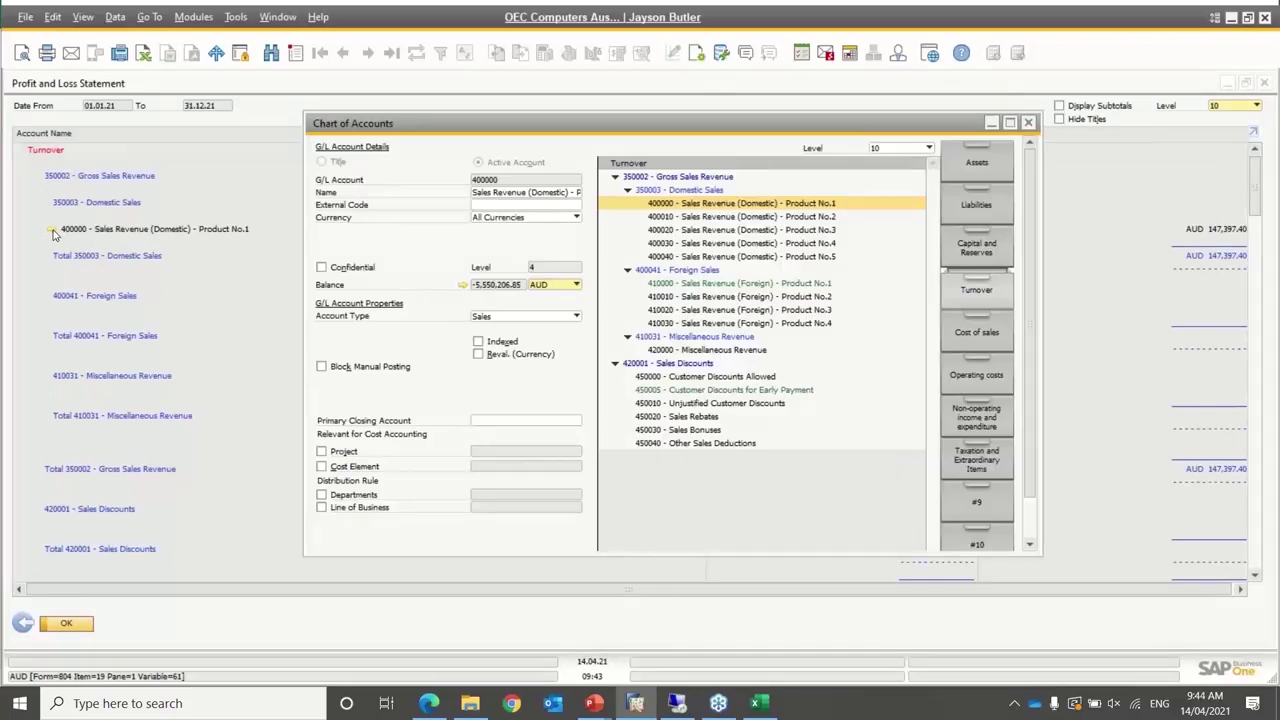
key(Escape)
key(Escape)
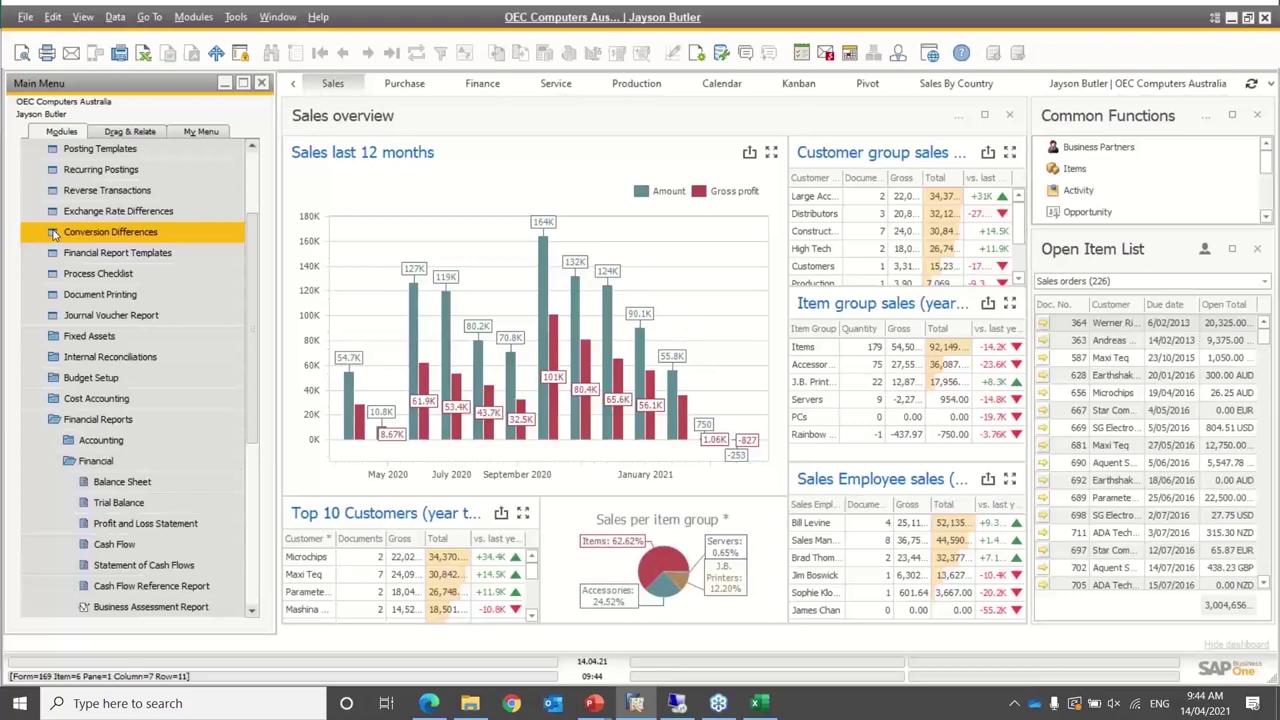
Open Business Partner Master Data and display the first record, customer C20000 Maxi Teq
scroll(136, 162, up, 2)
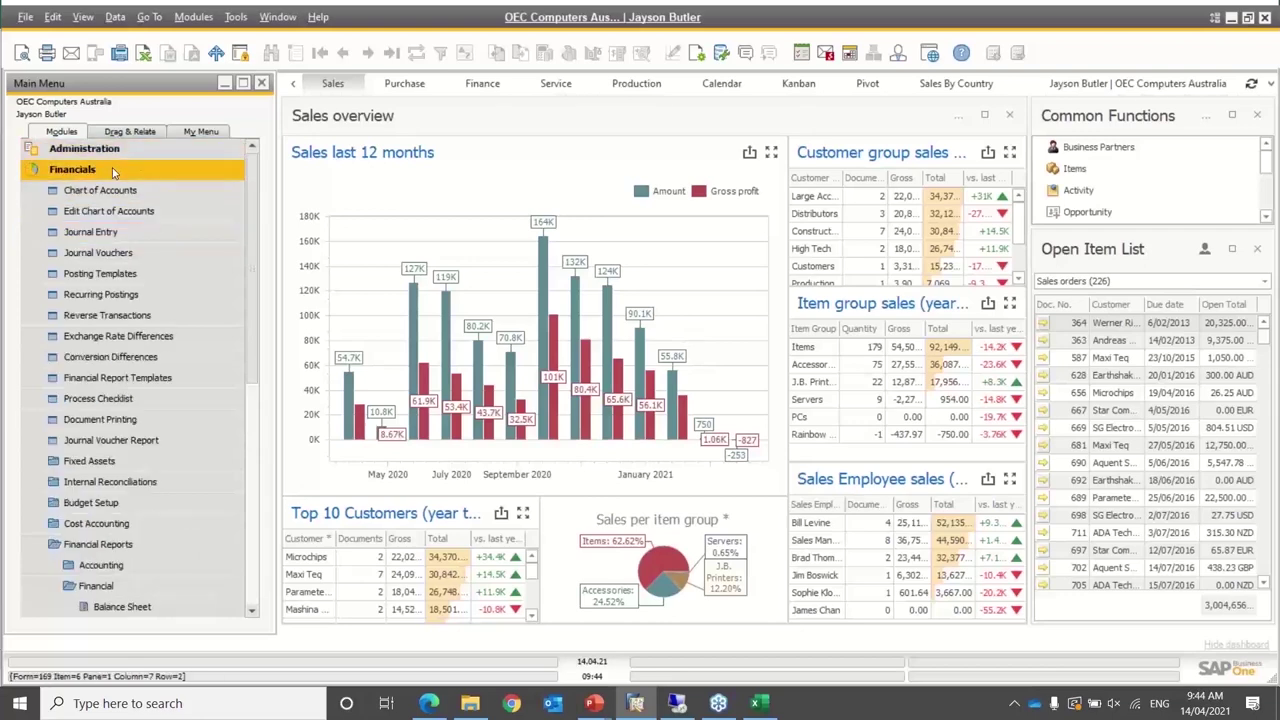
click(108, 170)
click(93, 274)
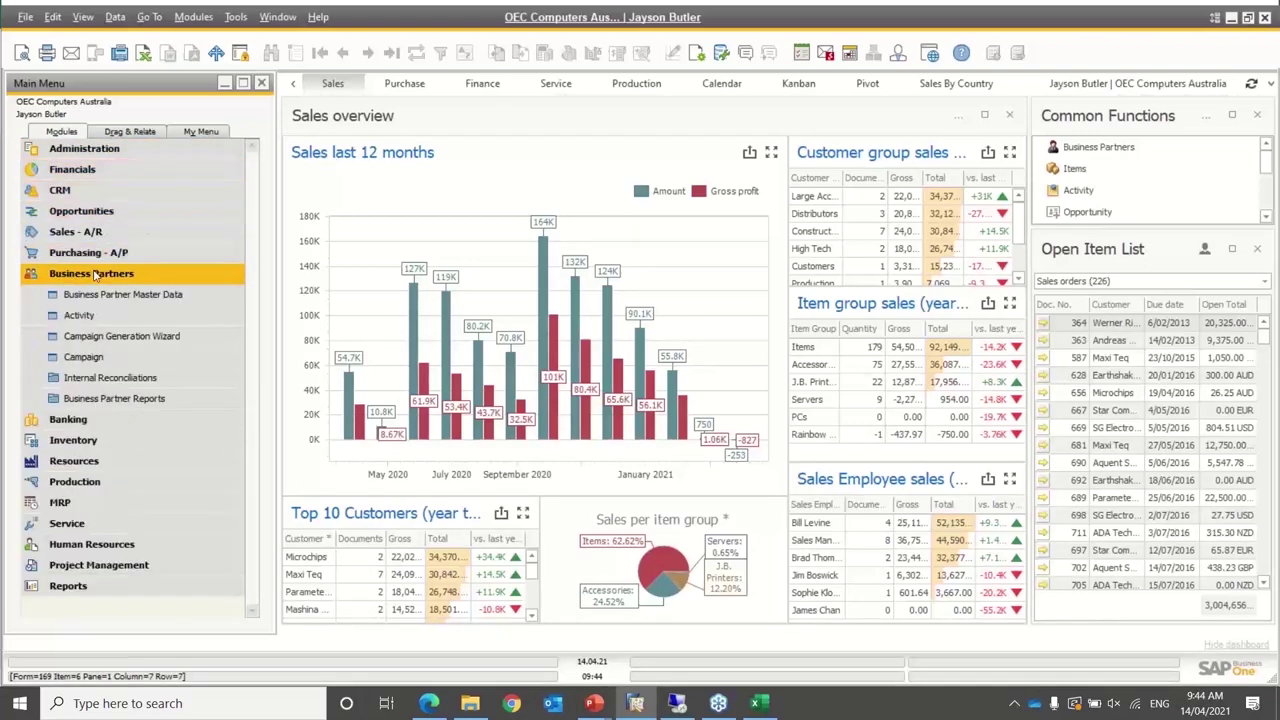
click(88, 296)
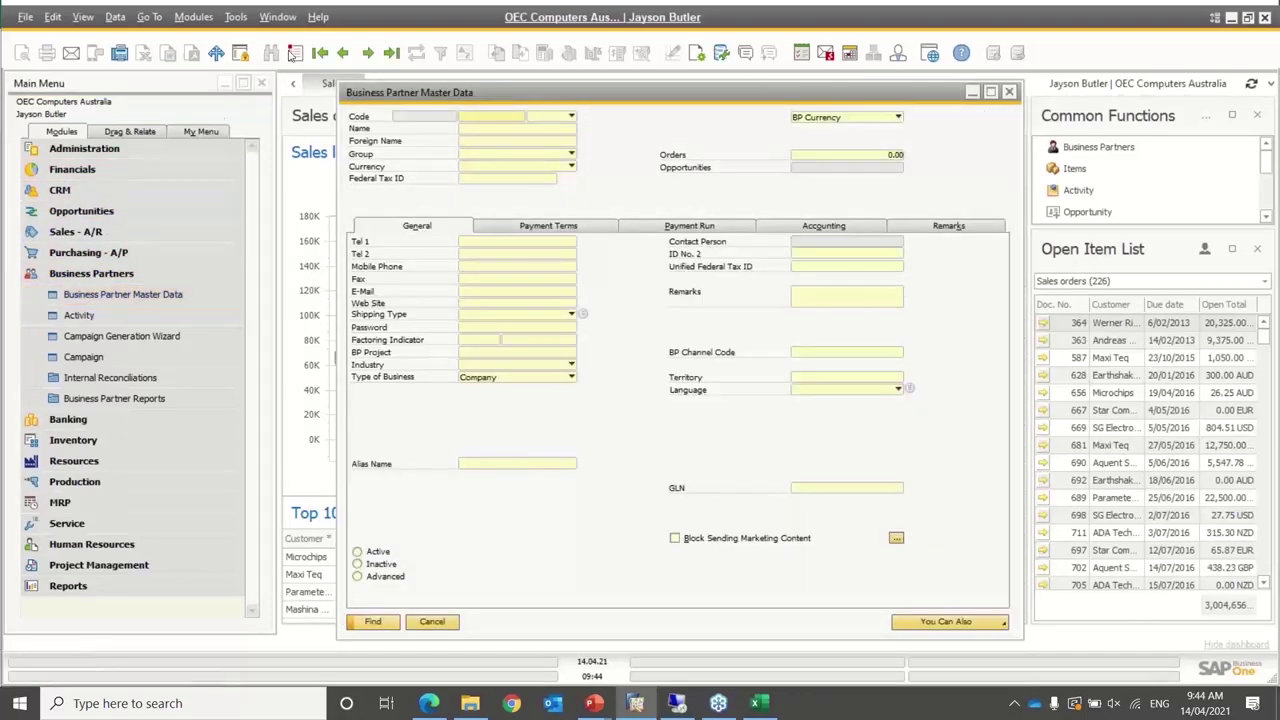
click(320, 52)
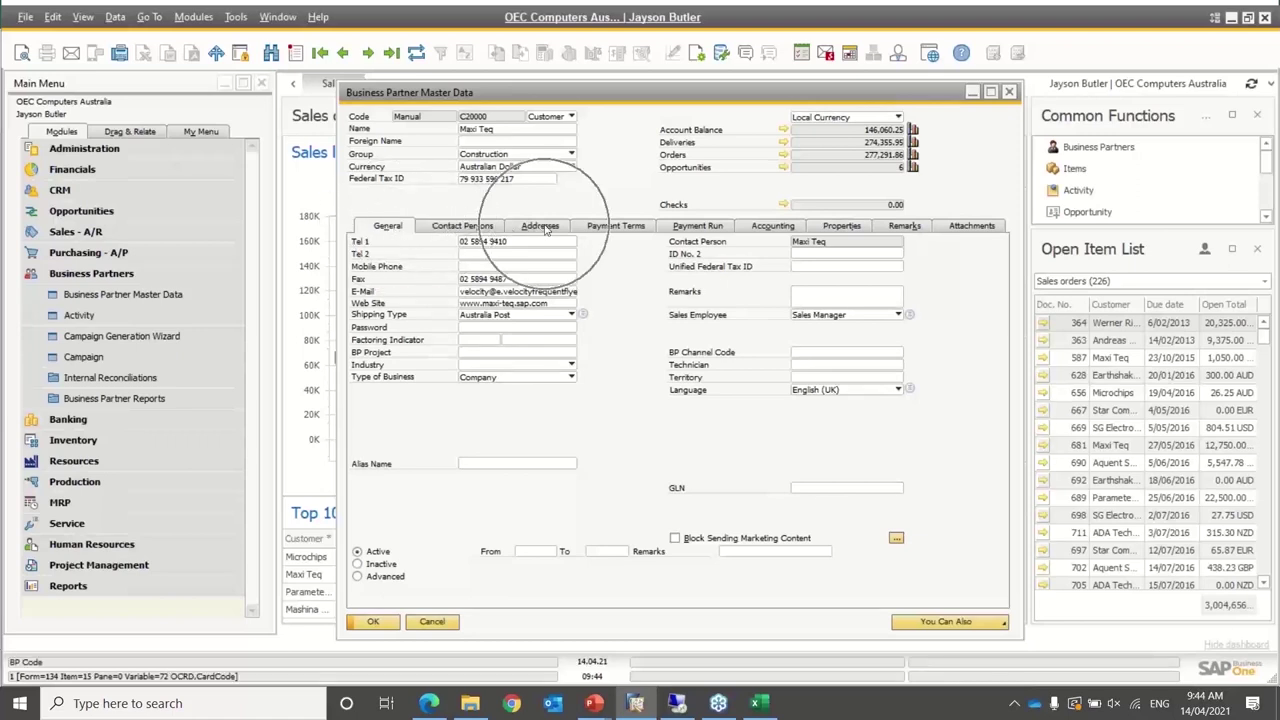
Collapse the Business Partners module and open Item Master Data from Inventory
click(124, 275)
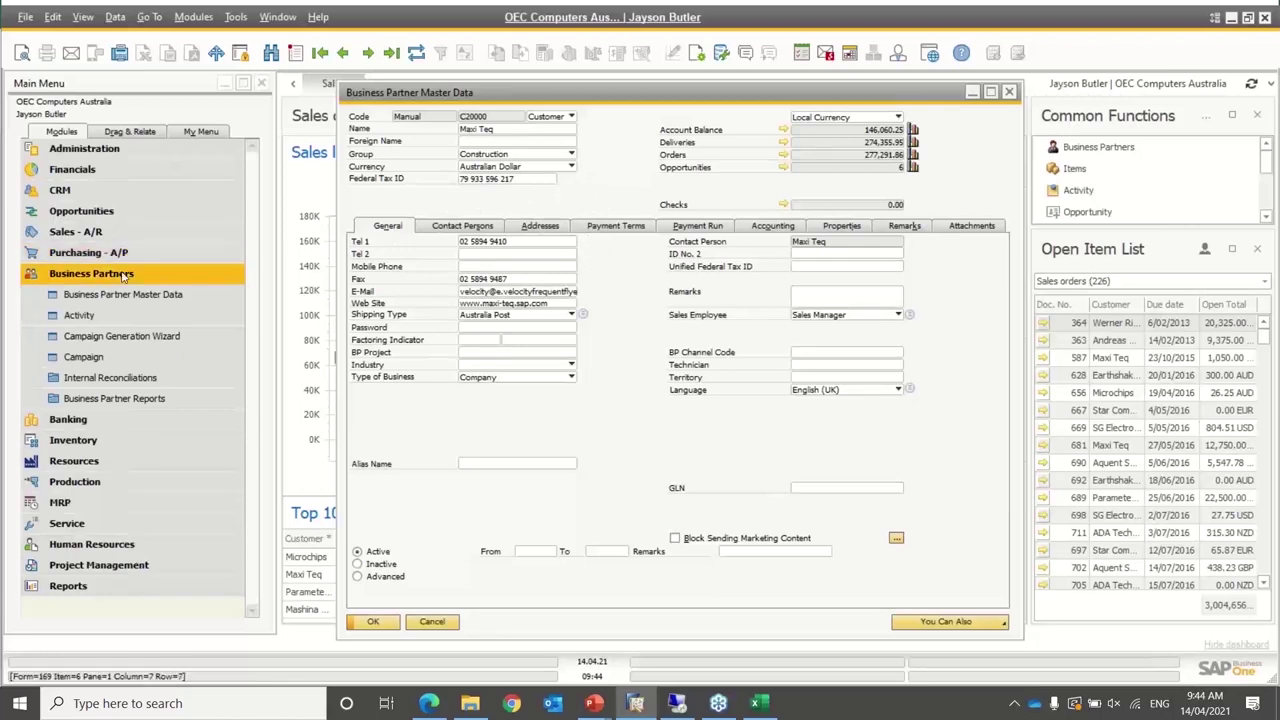
click(124, 275)
click(75, 315)
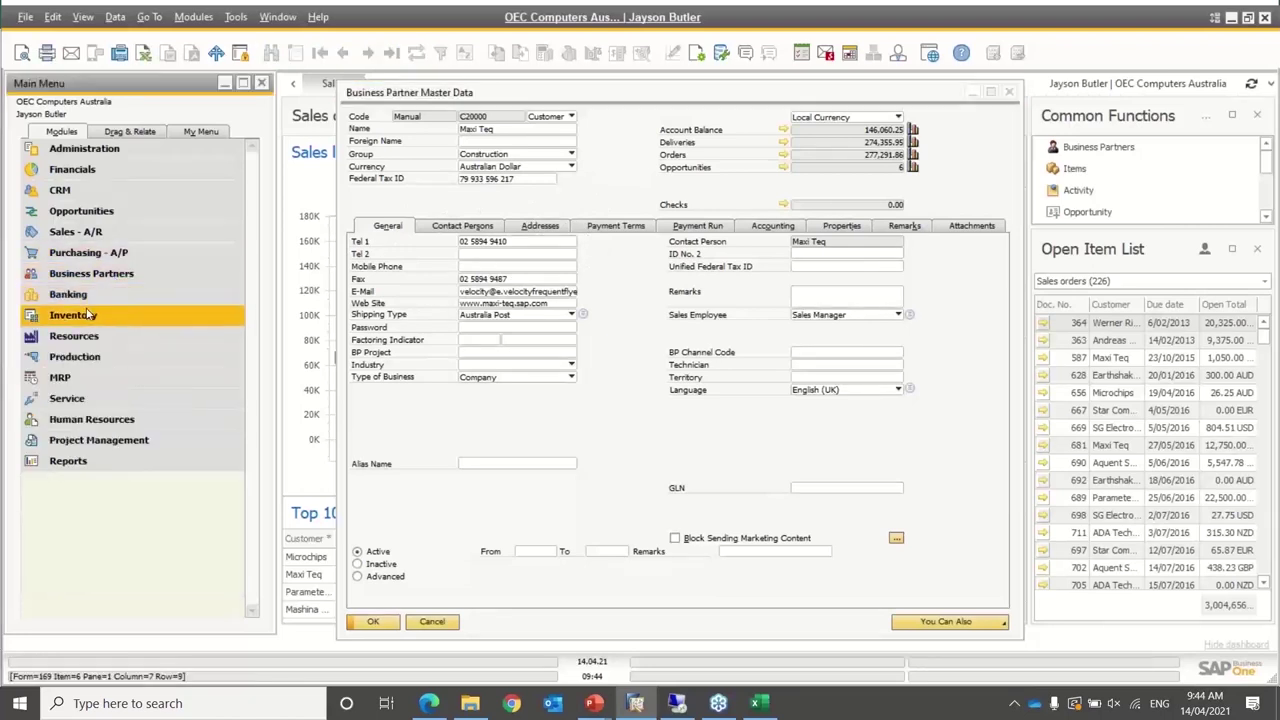
click(92, 335)
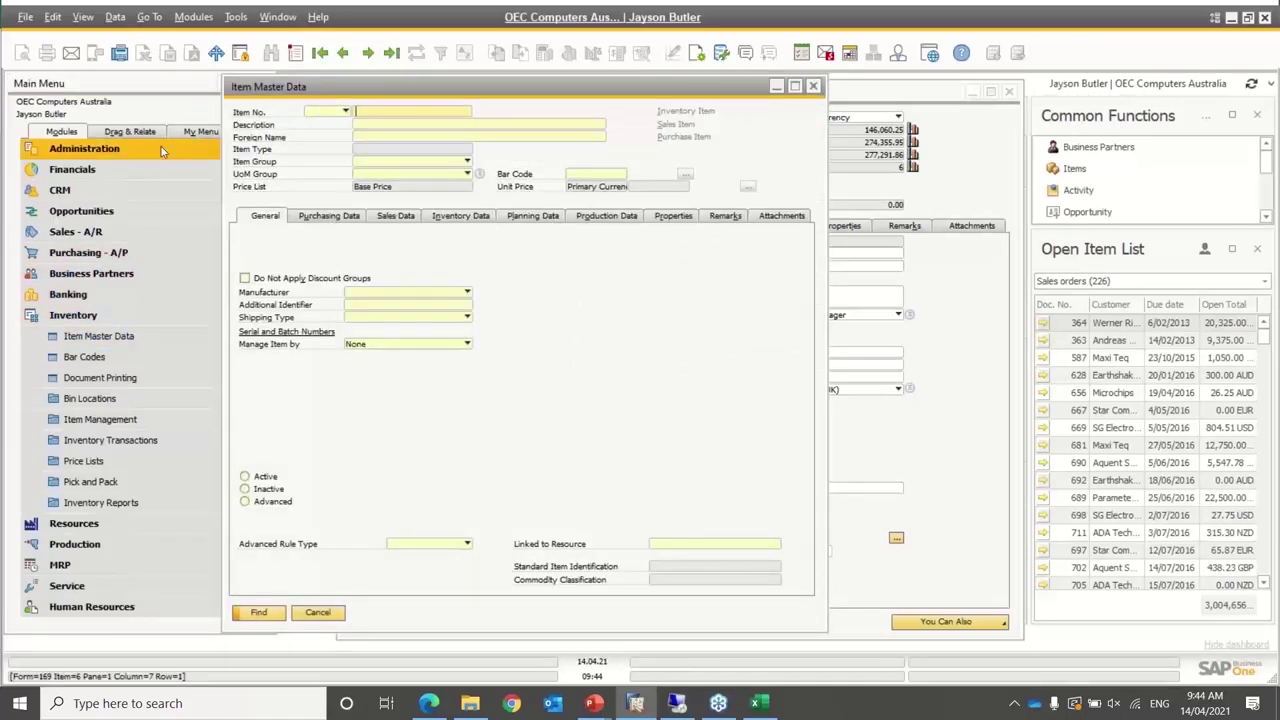
Open the general authorizations under System Initialization and expand the Inventory subjects for one of the users
click(84, 148)
click(100, 232)
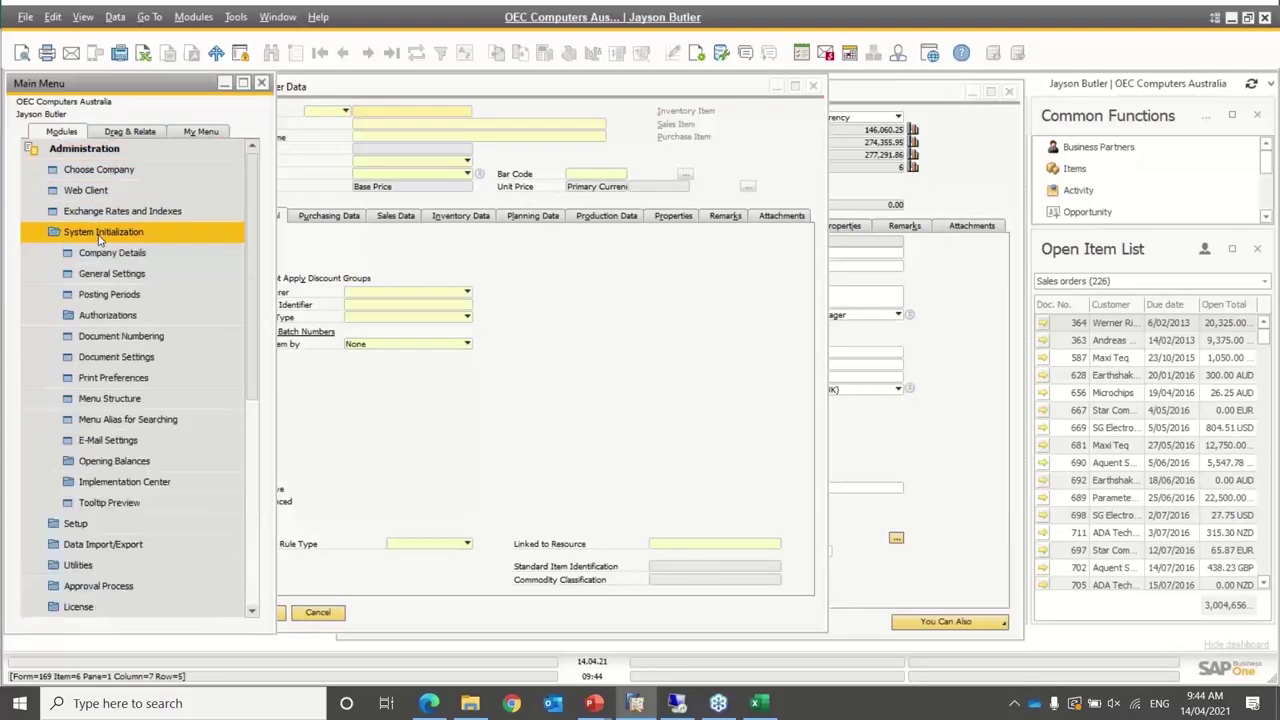
click(100, 315)
click(106, 338)
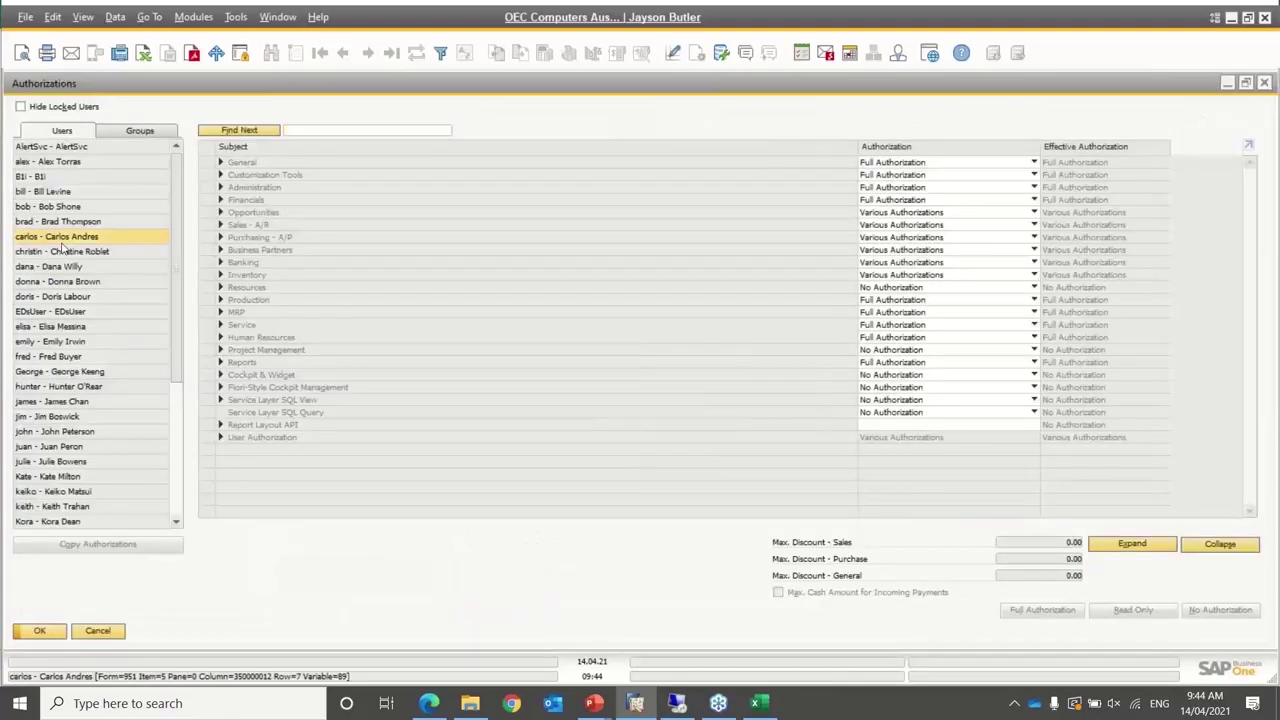
click(221, 276)
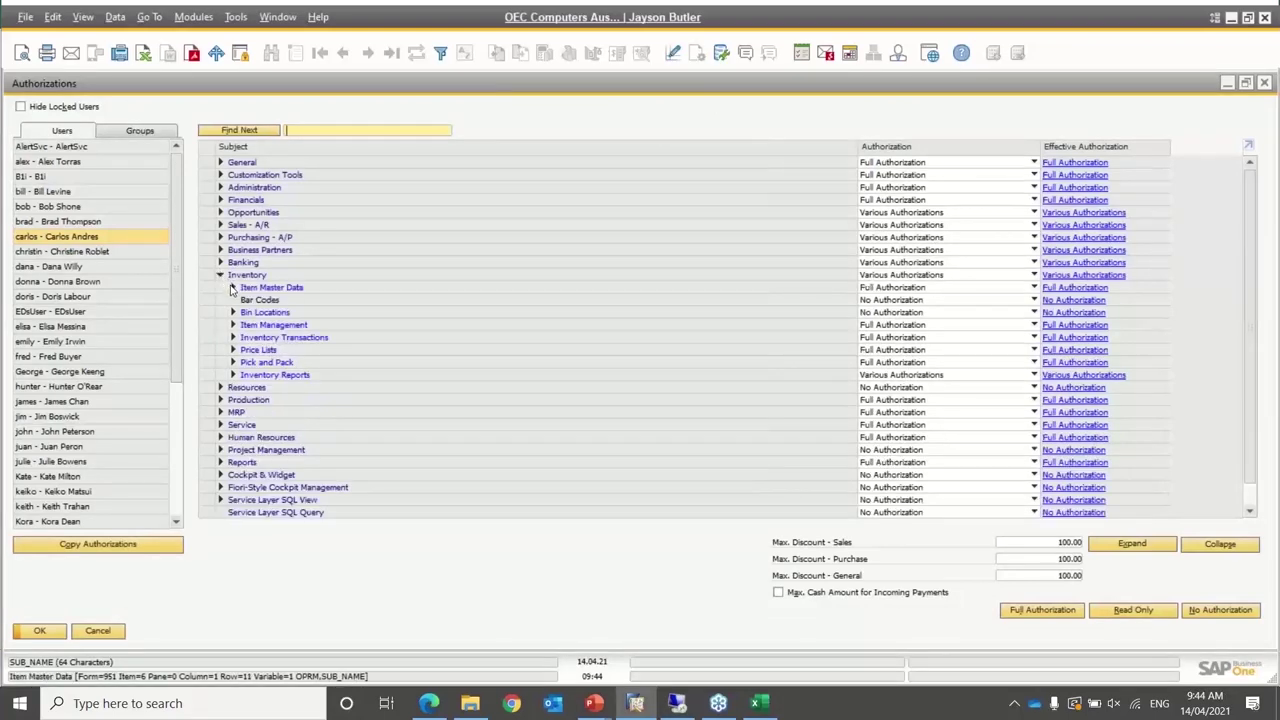
Expand the Item Master Data authorizations of the selected user, and close the Authorizations, item master and business partner windows
click(232, 288)
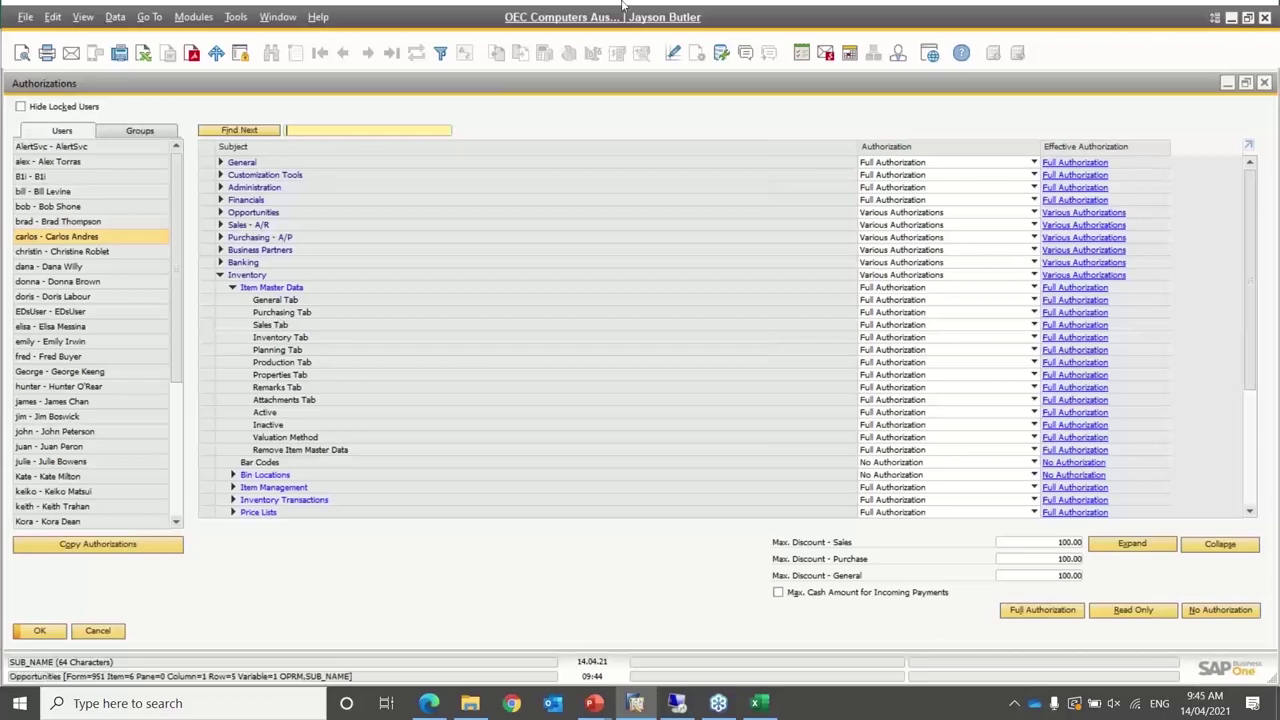
double_click(1115, 78)
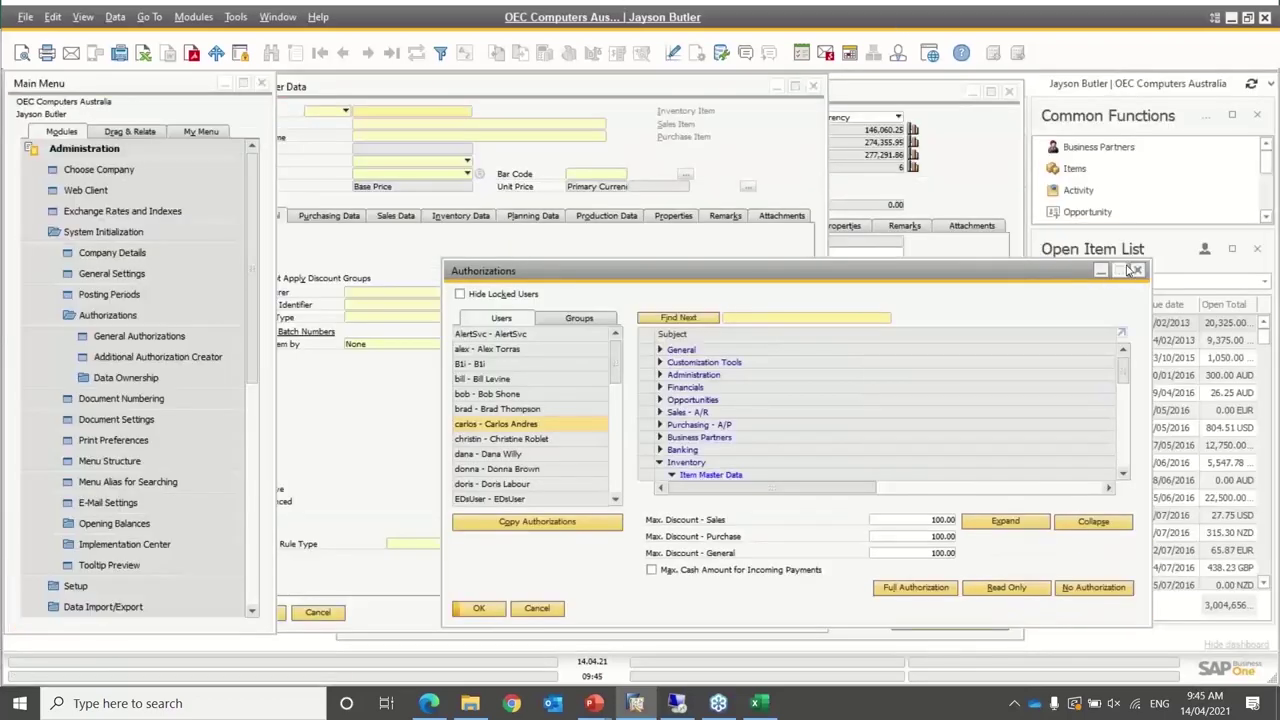
click(1137, 270)
click(817, 88)
click(1009, 91)
click(137, 155)
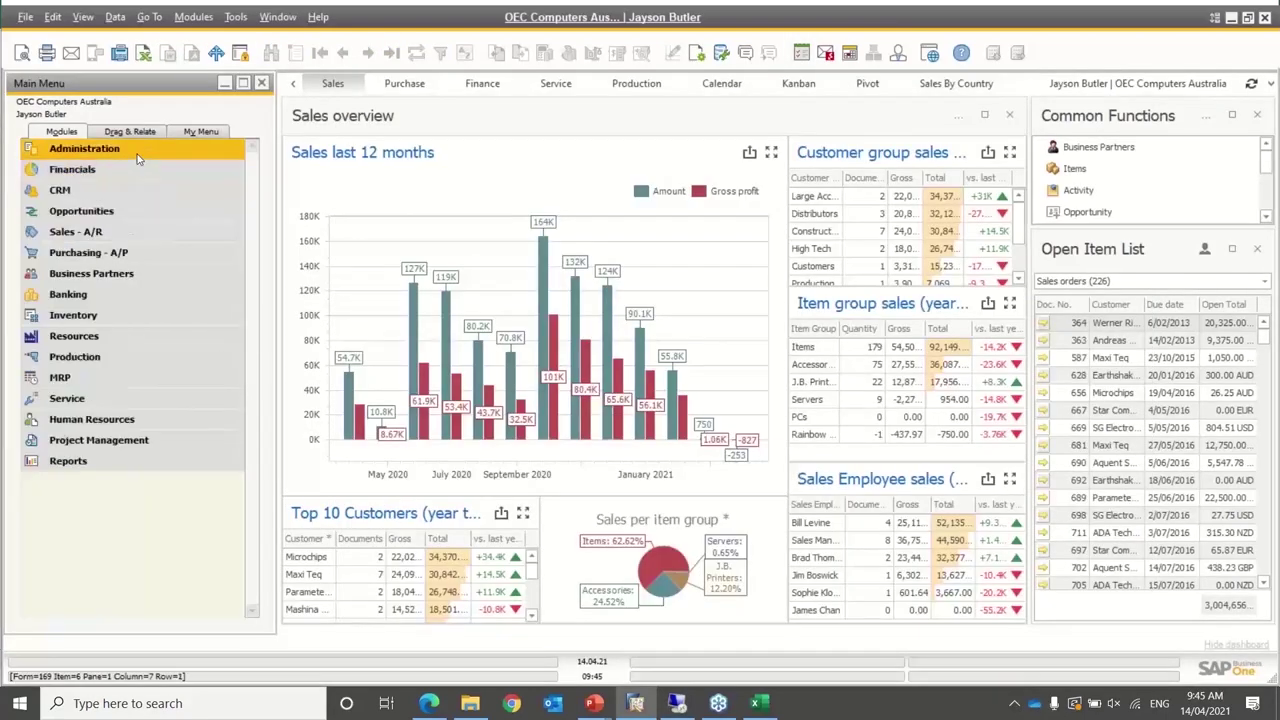
Open the Document Settings from the System Initialization section of Administration
click(112, 150)
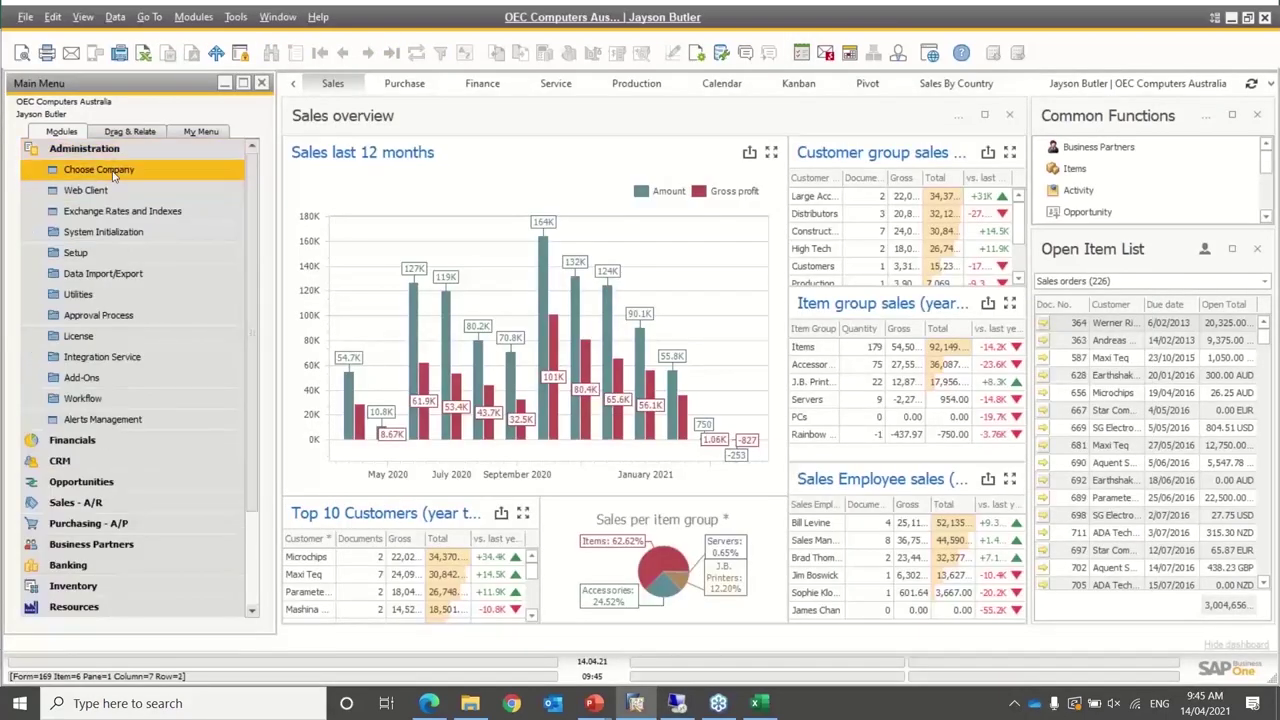
click(92, 234)
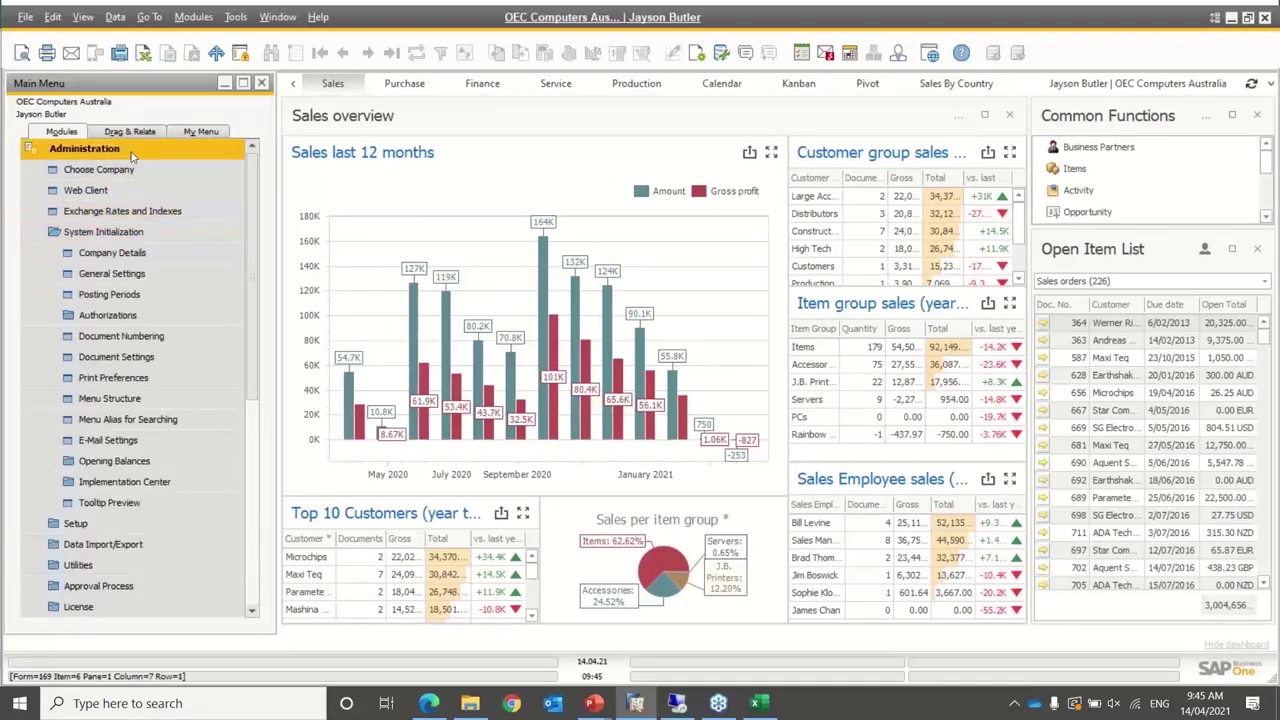
click(81, 233)
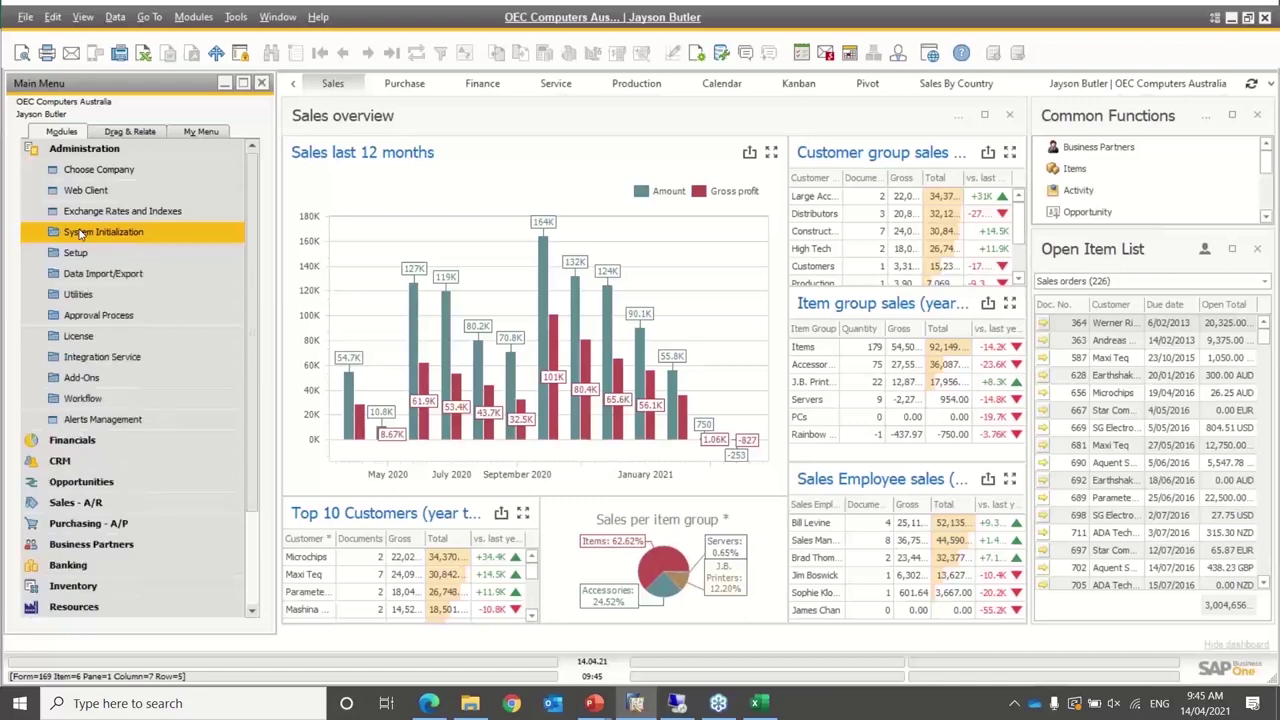
click(81, 233)
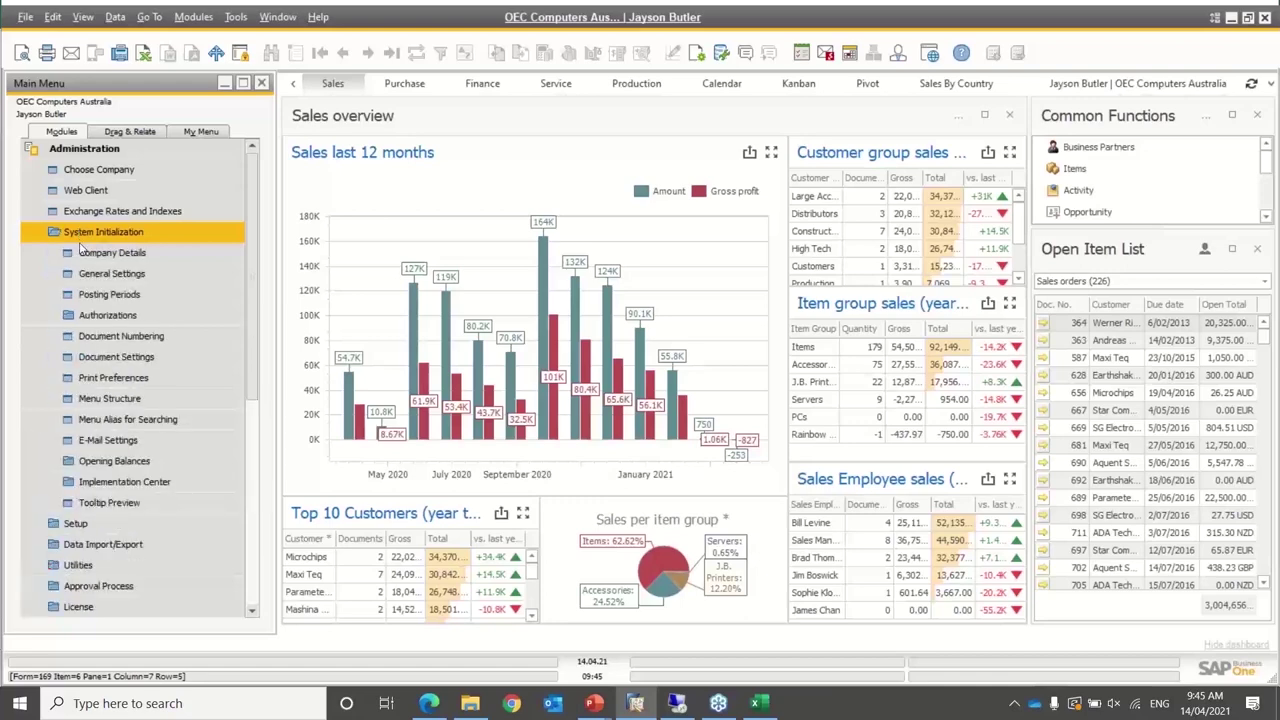
click(111, 360)
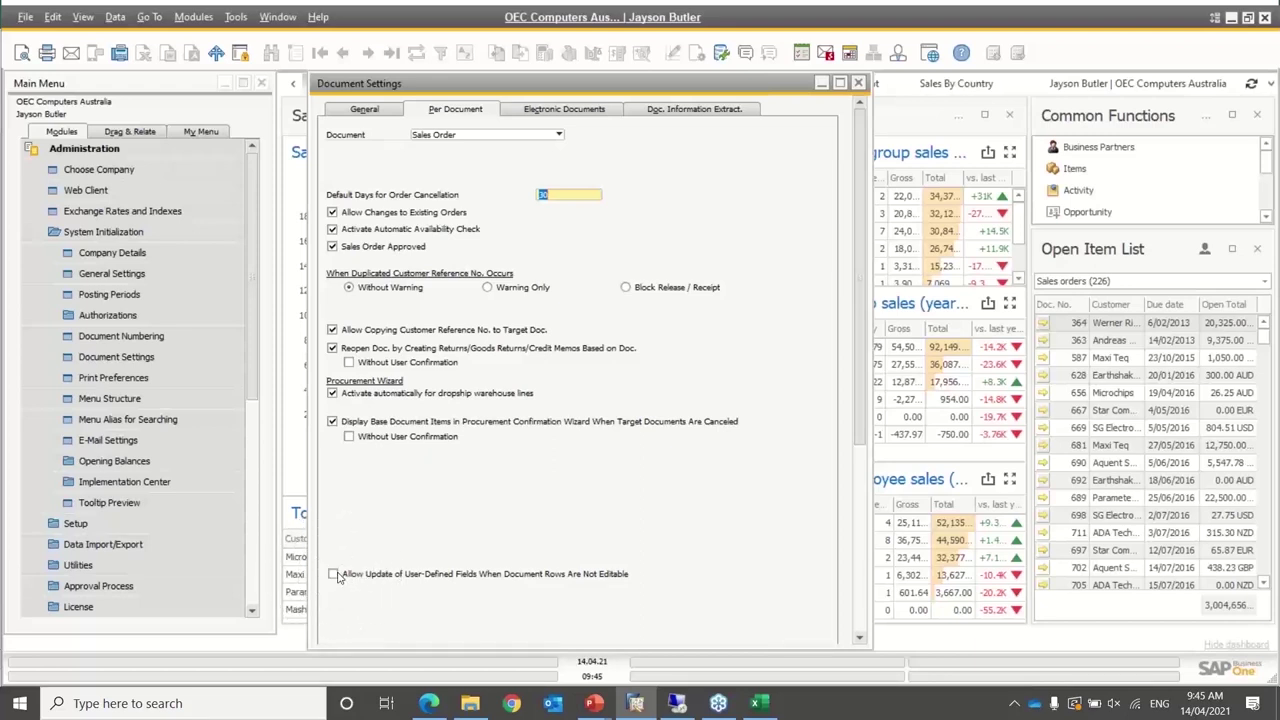
Review the per-document settings for Delivery and Returns, and close the Document Settings without changing anything
click(450, 136)
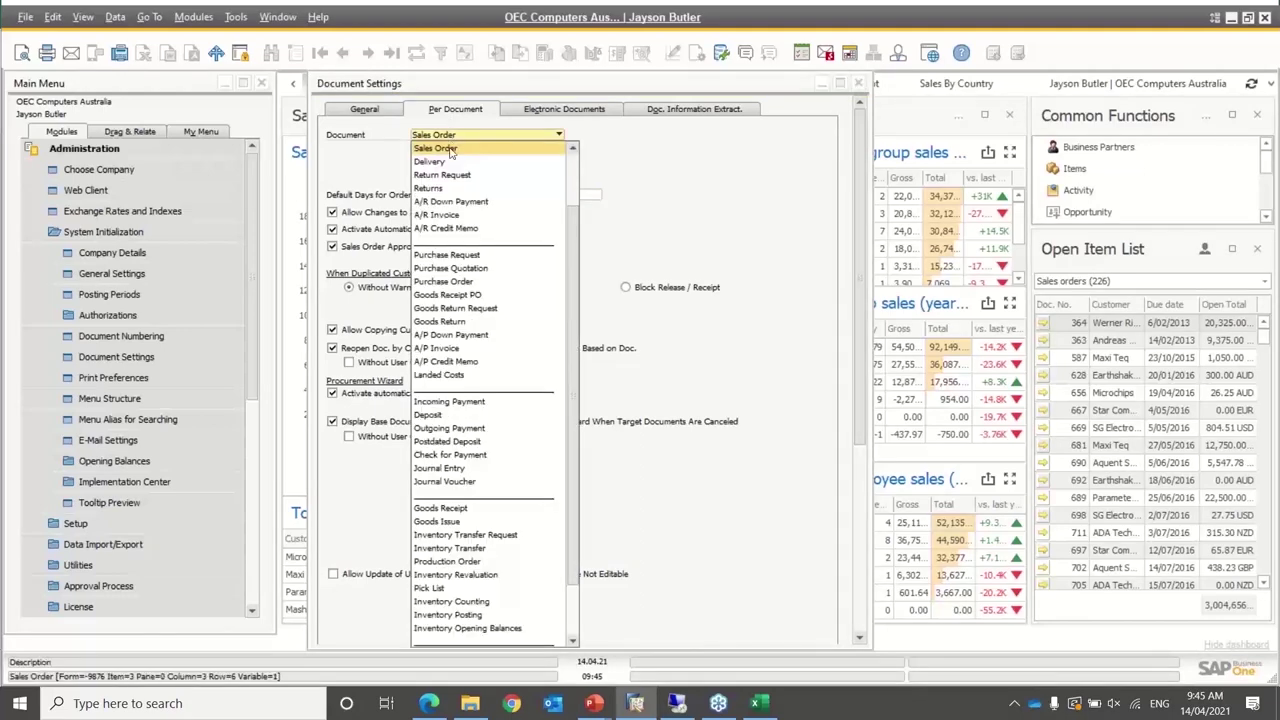
click(450, 161)
click(447, 140)
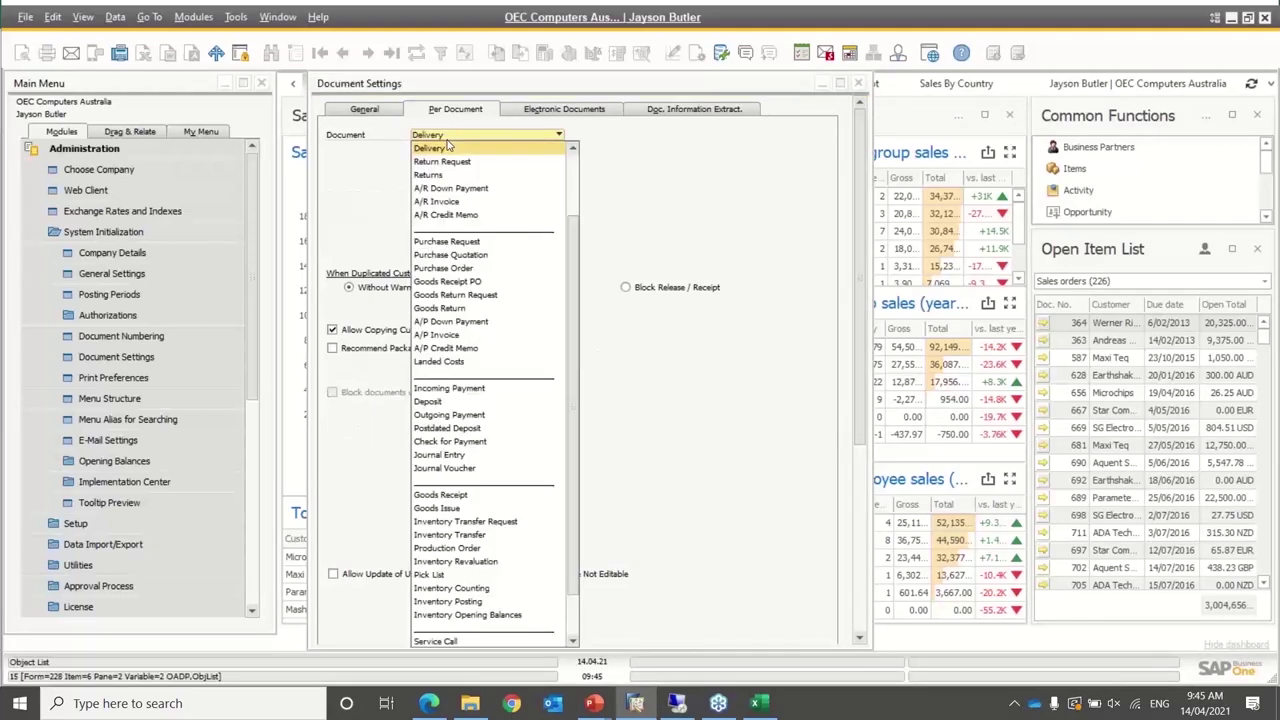
click(444, 175)
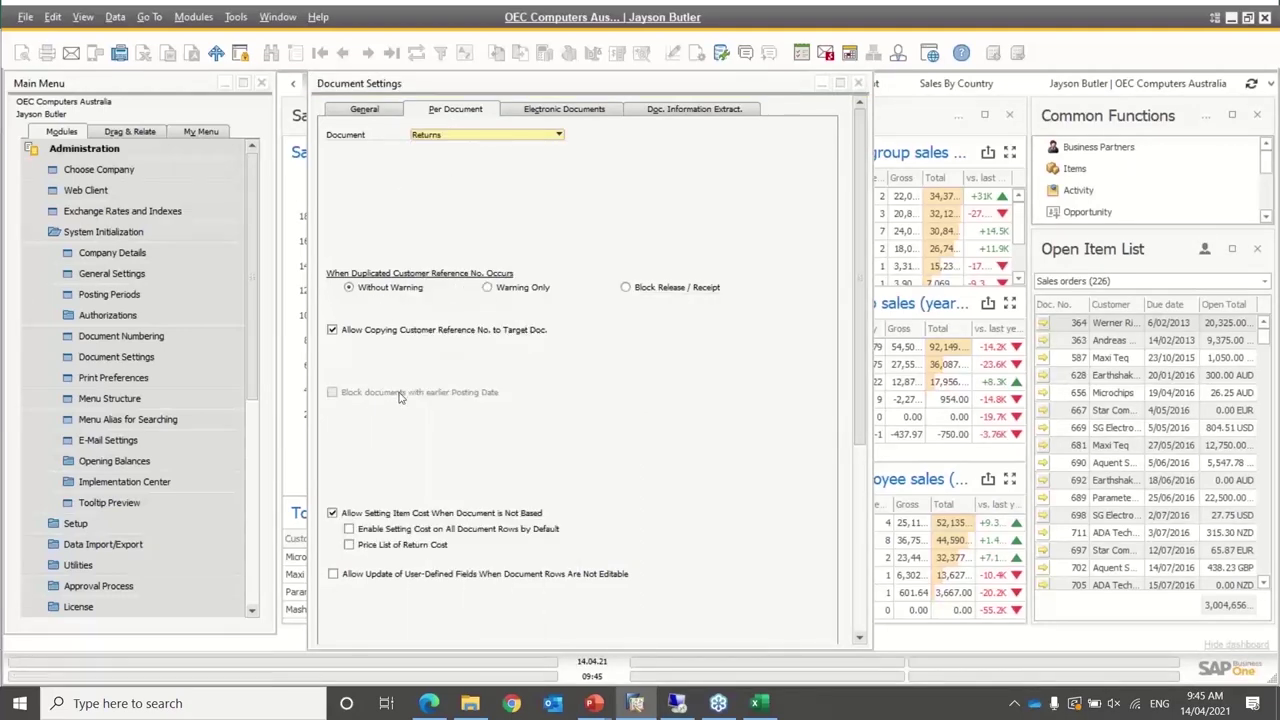
click(858, 90)
Draft a sales order for the customer Maxi Teq with item A00001, J.B. Officeprint 1420
click(84, 148)
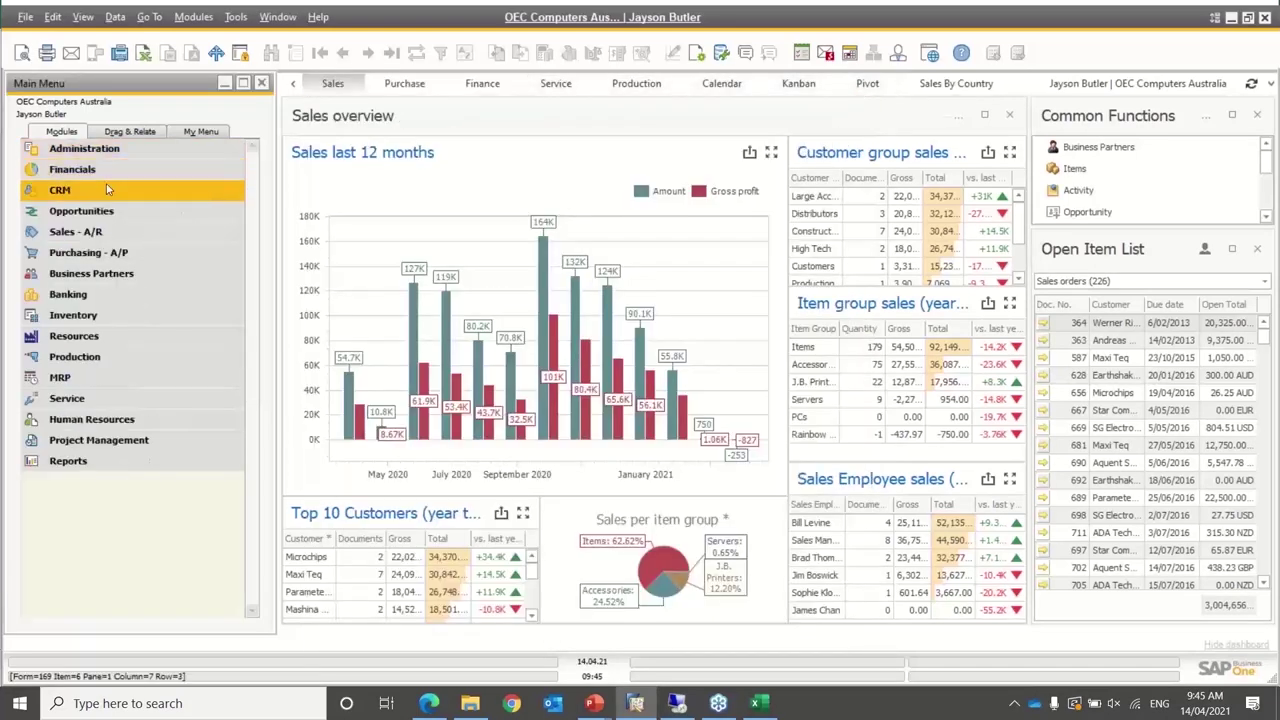
click(93, 233)
click(105, 212)
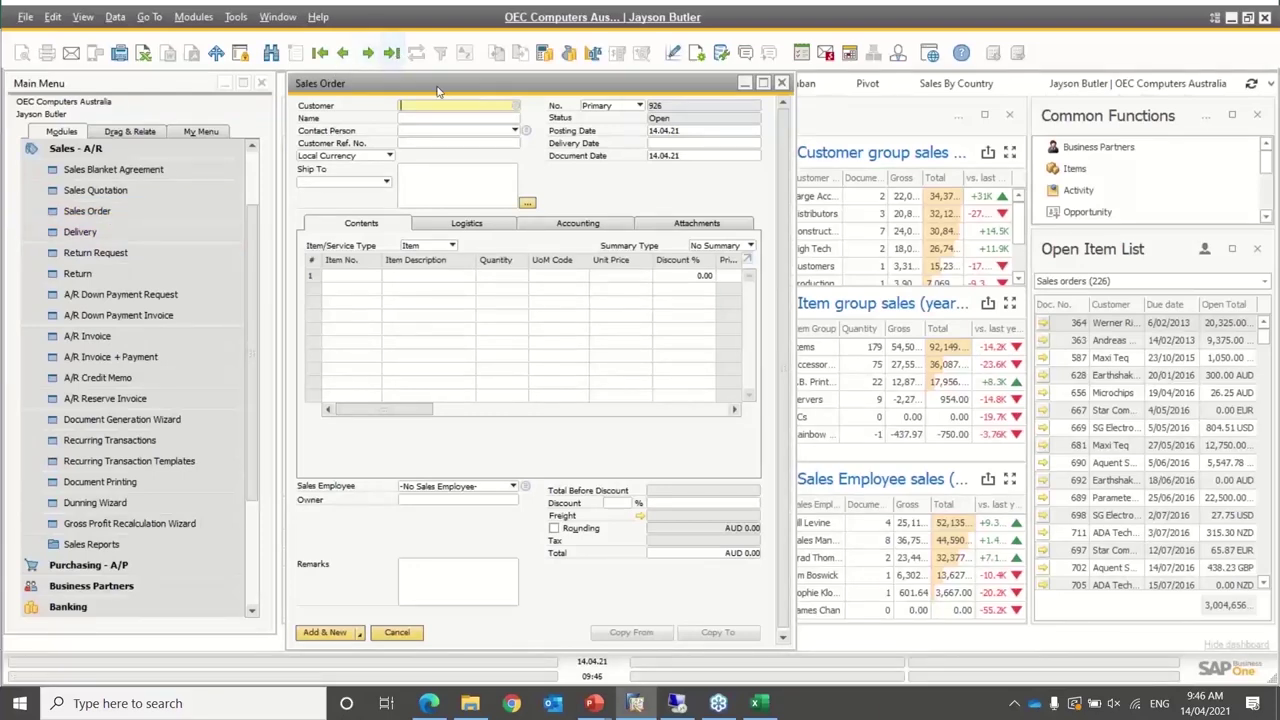
key(Tab)
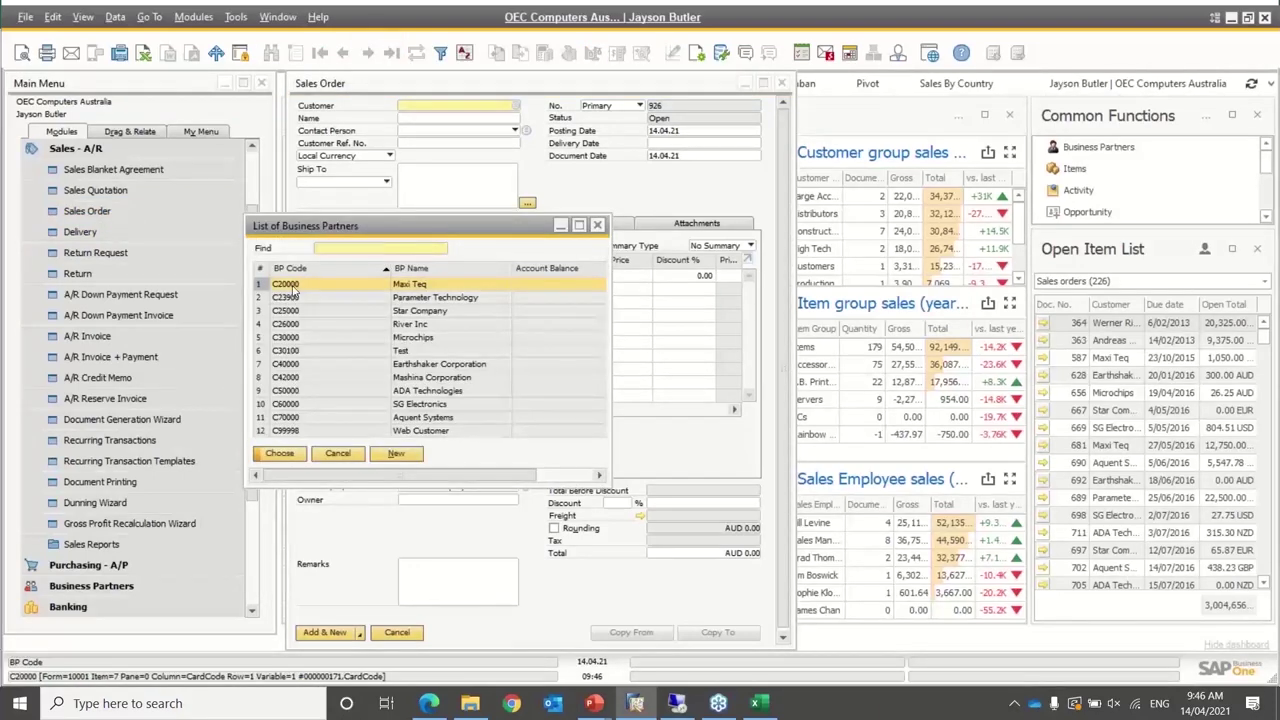
double_click(294, 287)
click(343, 275)
key(Tab)
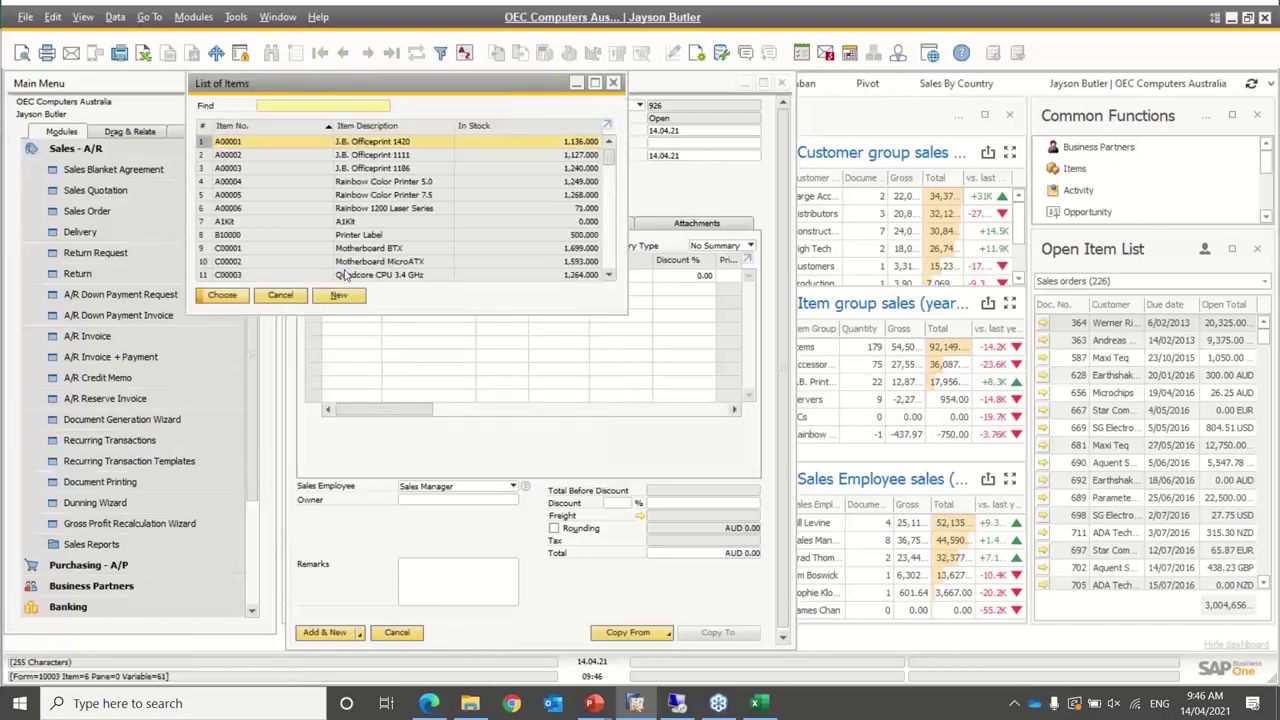
key(Return)
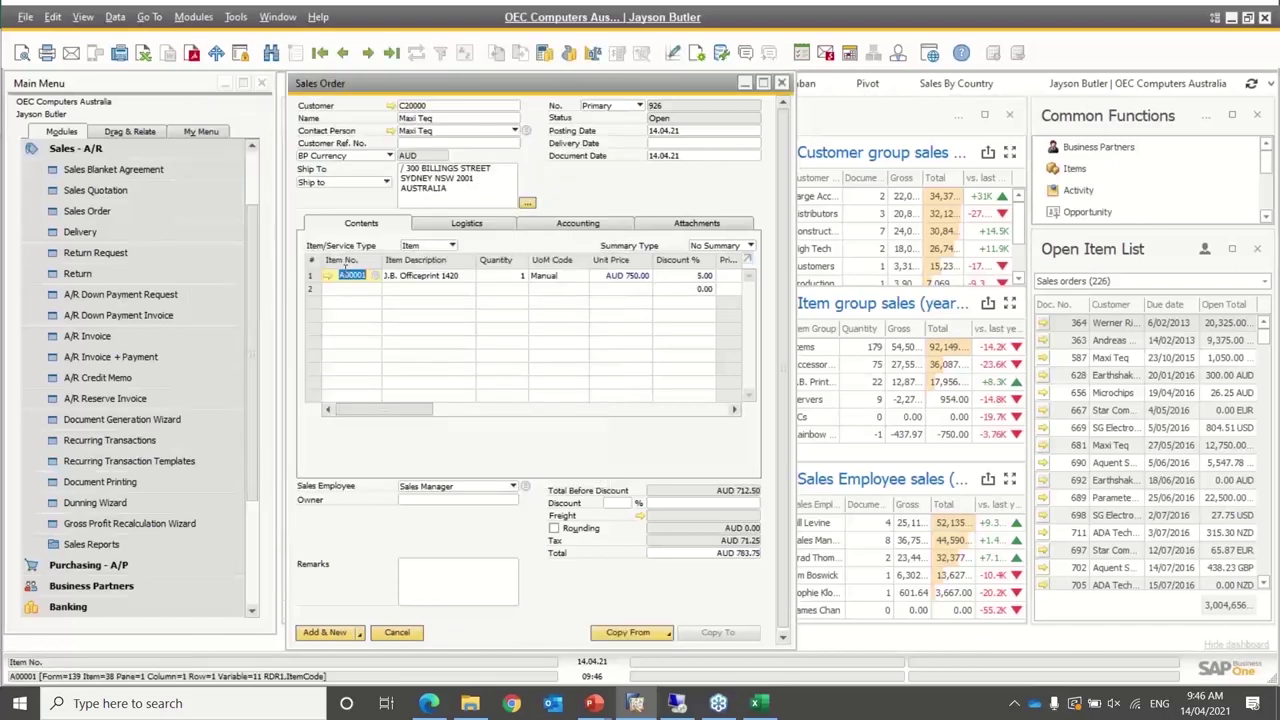
View the available Add options for the sales order, and discard the draft order
click(360, 637)
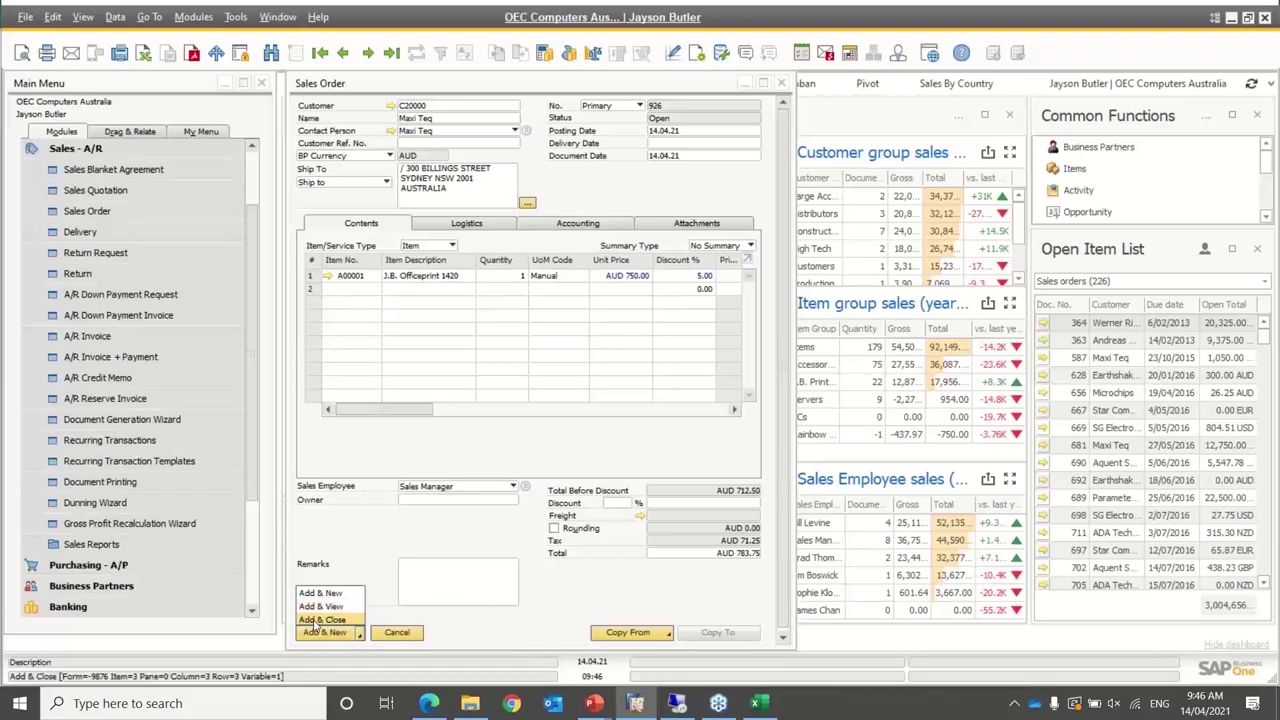
click(342, 550)
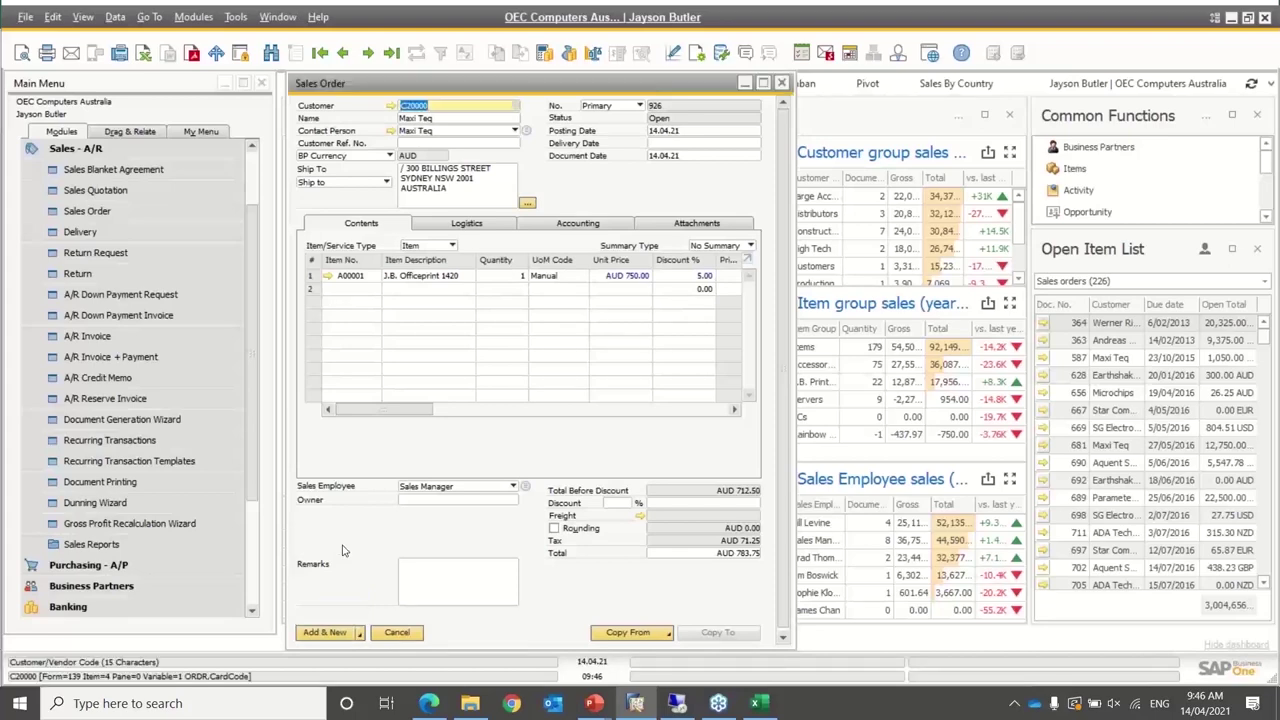
click(397, 633)
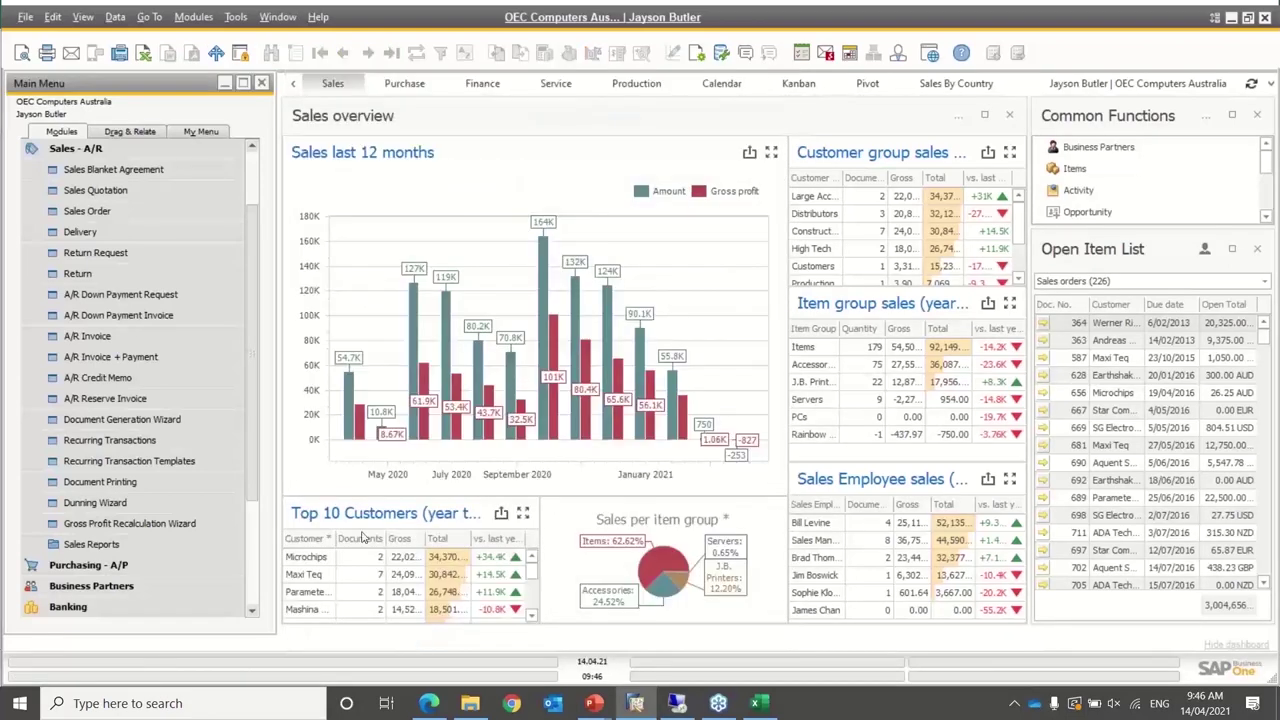
Start a new production order and set its type to Special
click(115, 148)
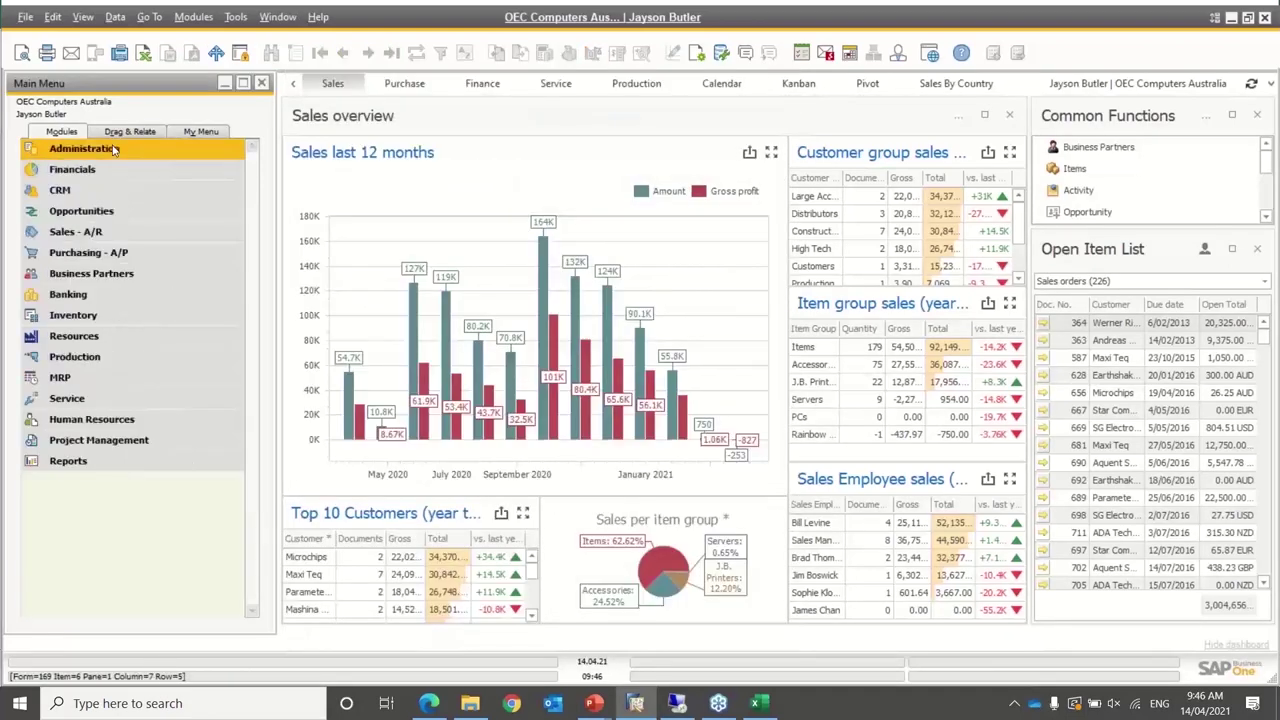
click(101, 358)
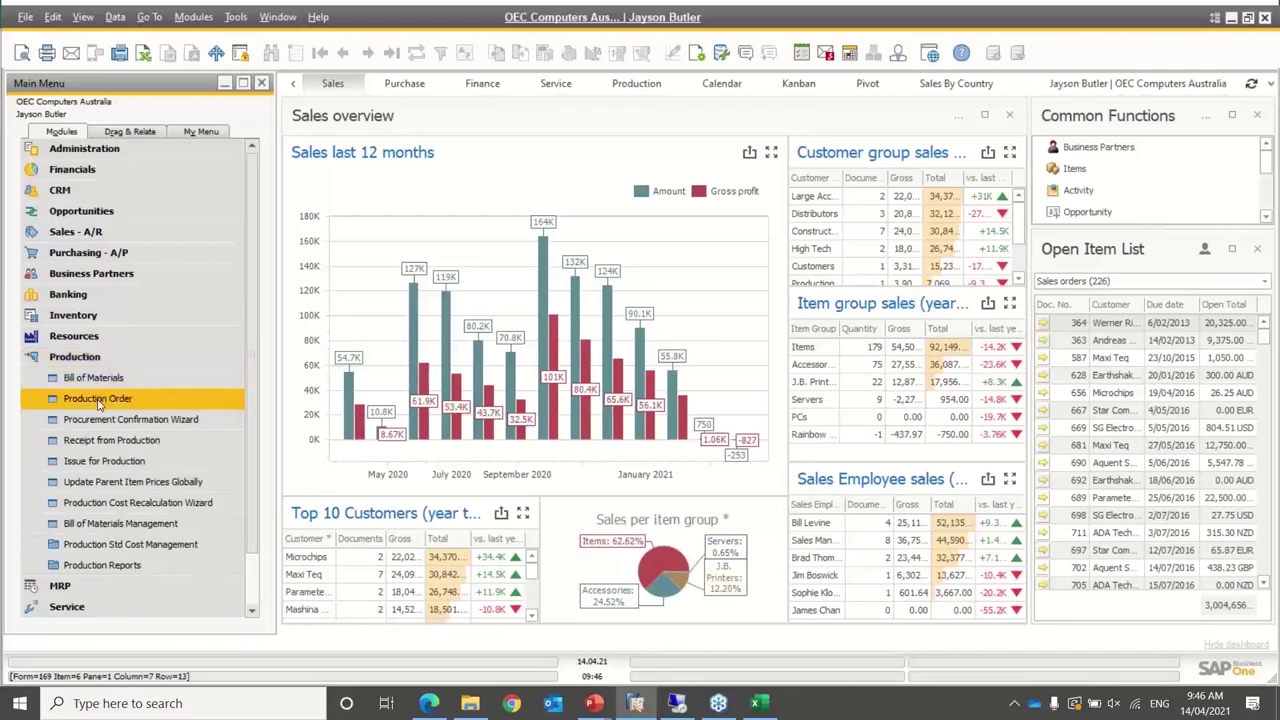
click(98, 400)
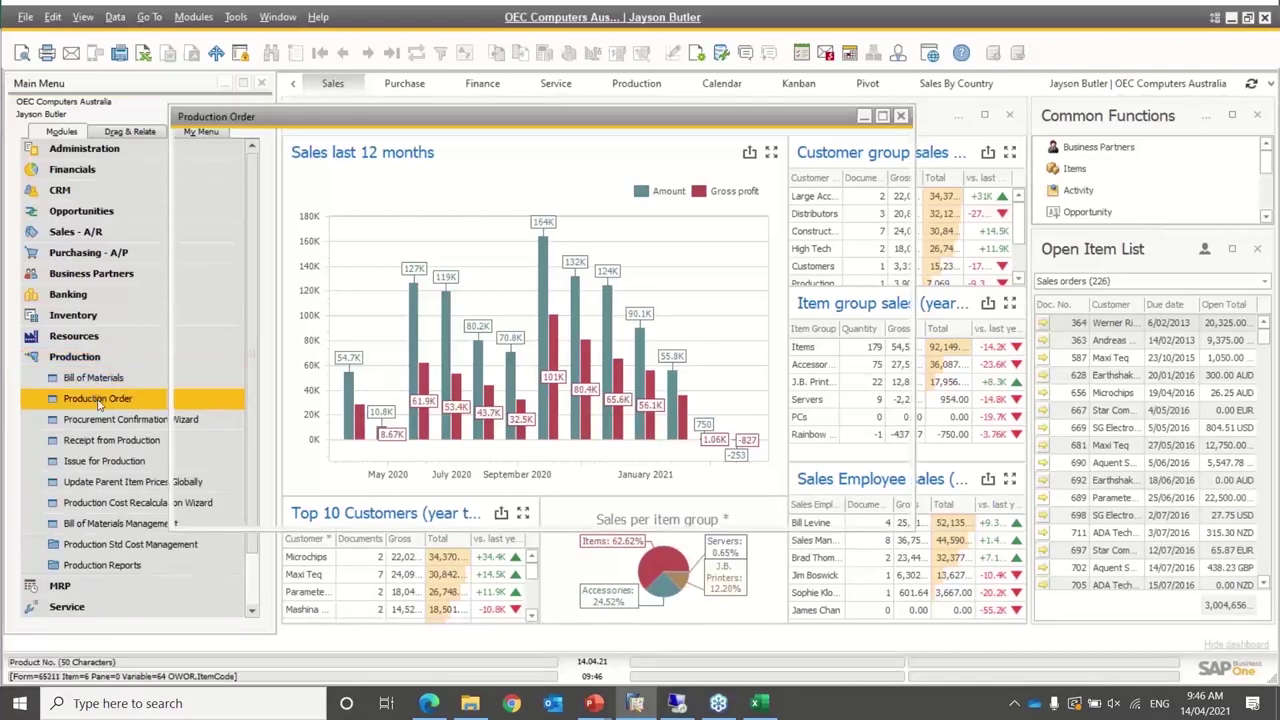
click(360, 139)
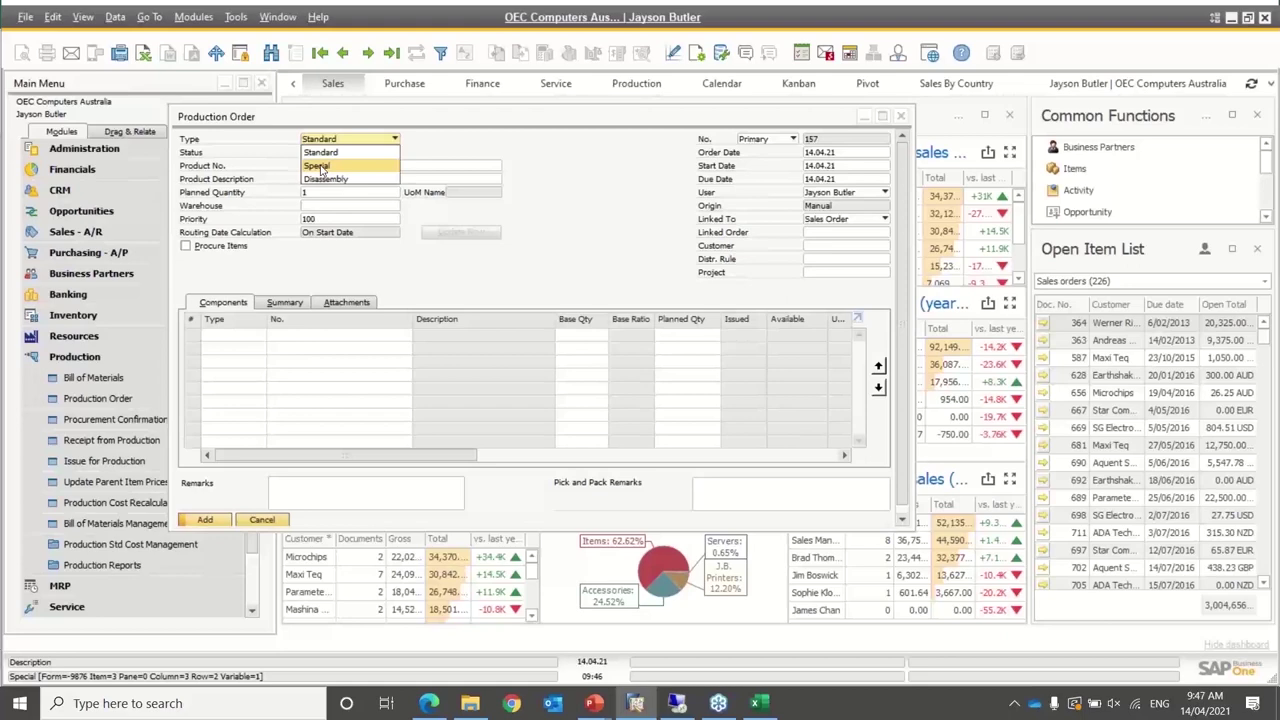
click(318, 166)
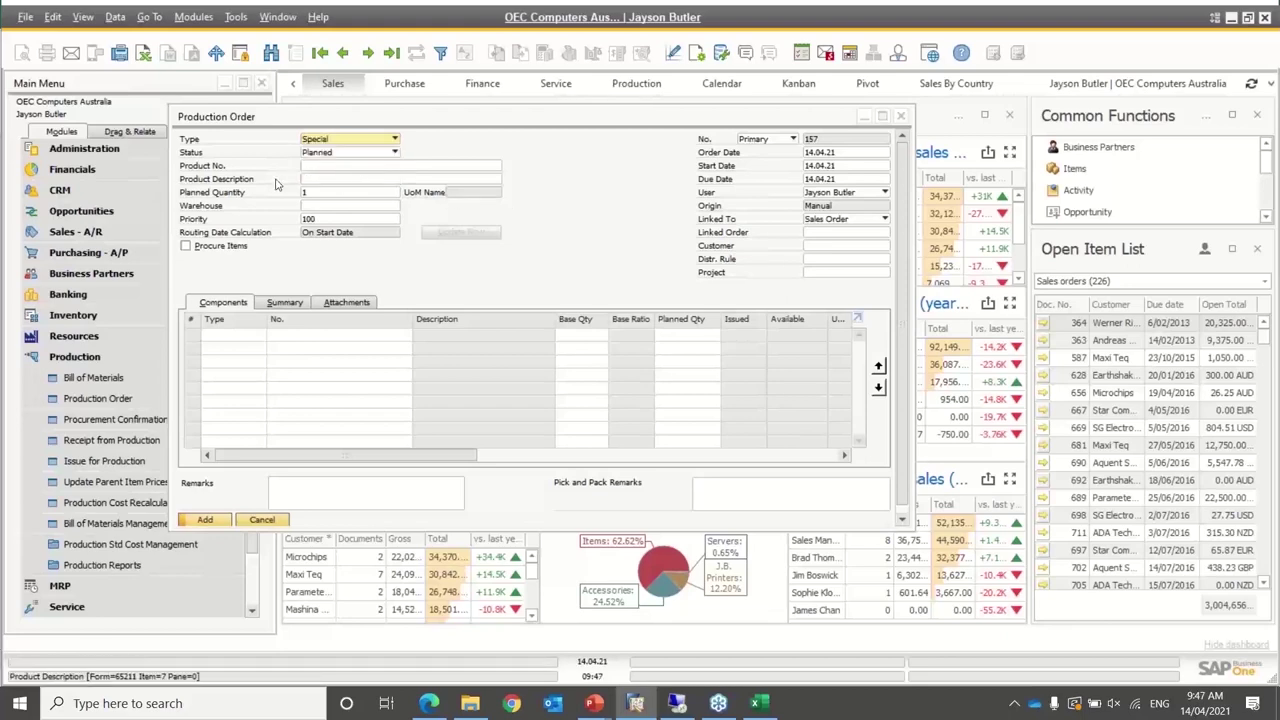
Set the production order's product to A00001 and add item A00001 as its first component
click(338, 167)
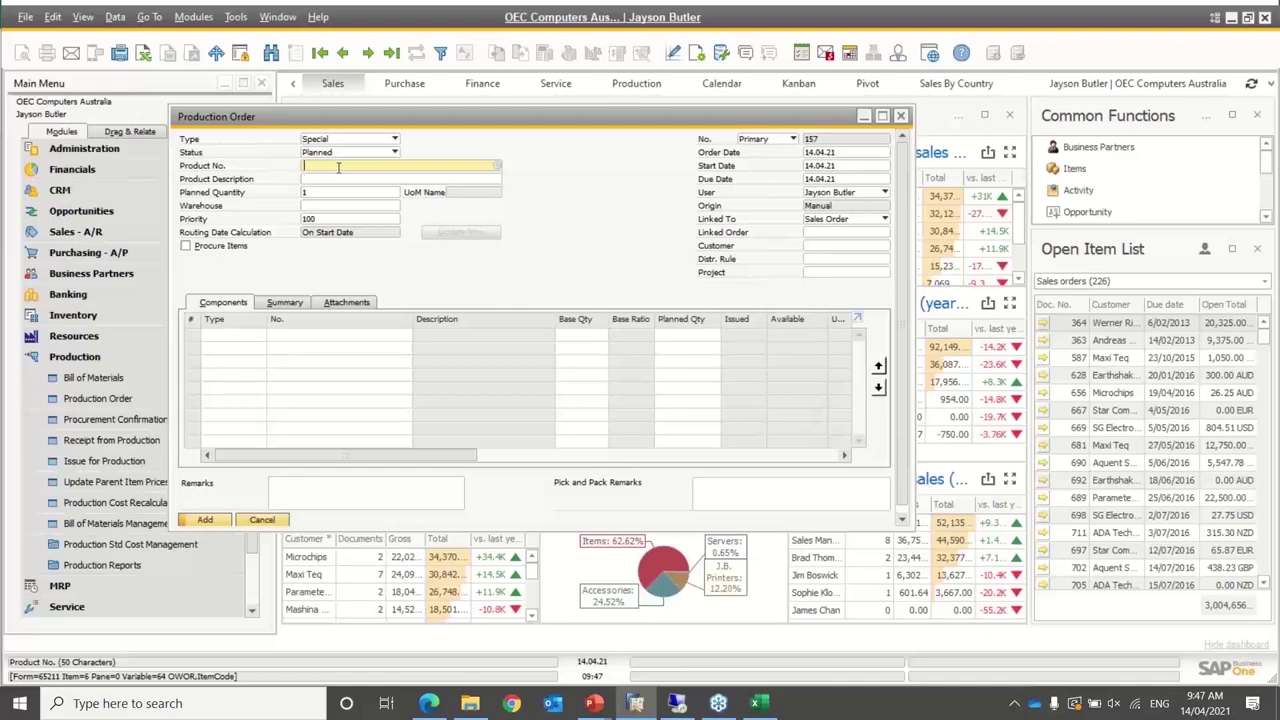
key(Tab)
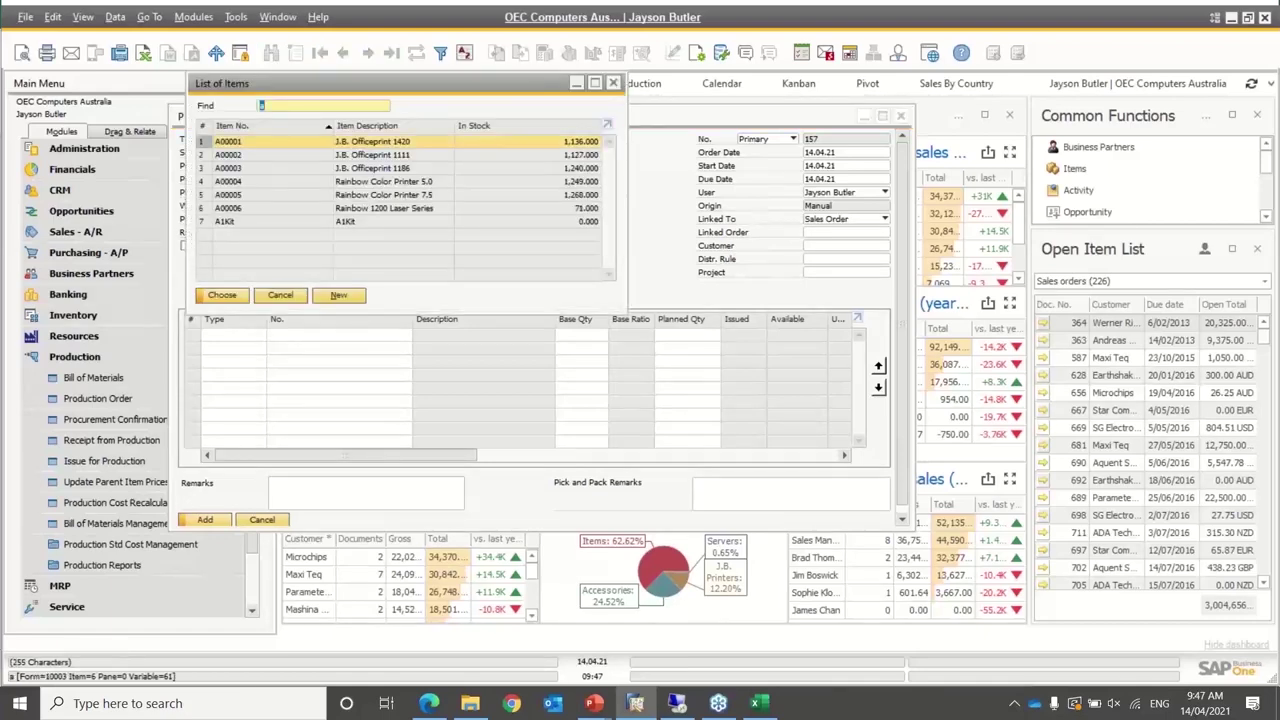
key(Return)
click(304, 337)
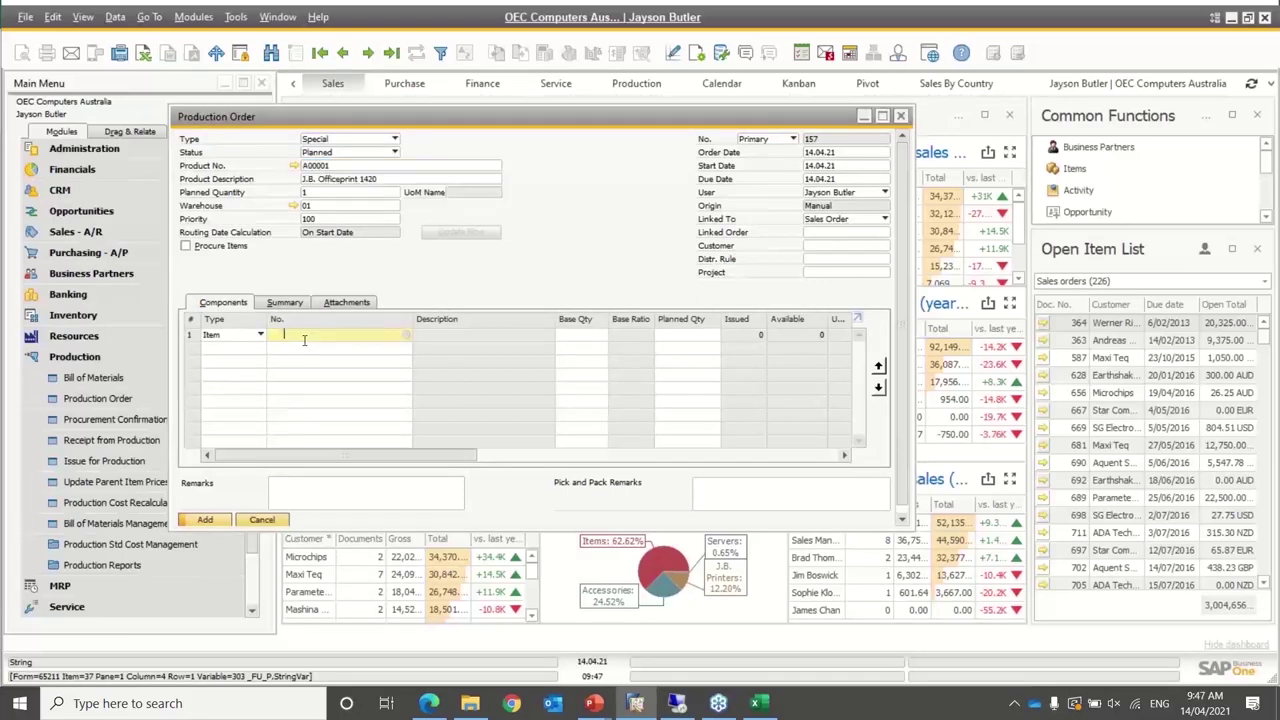
key(Tab)
key(Return)
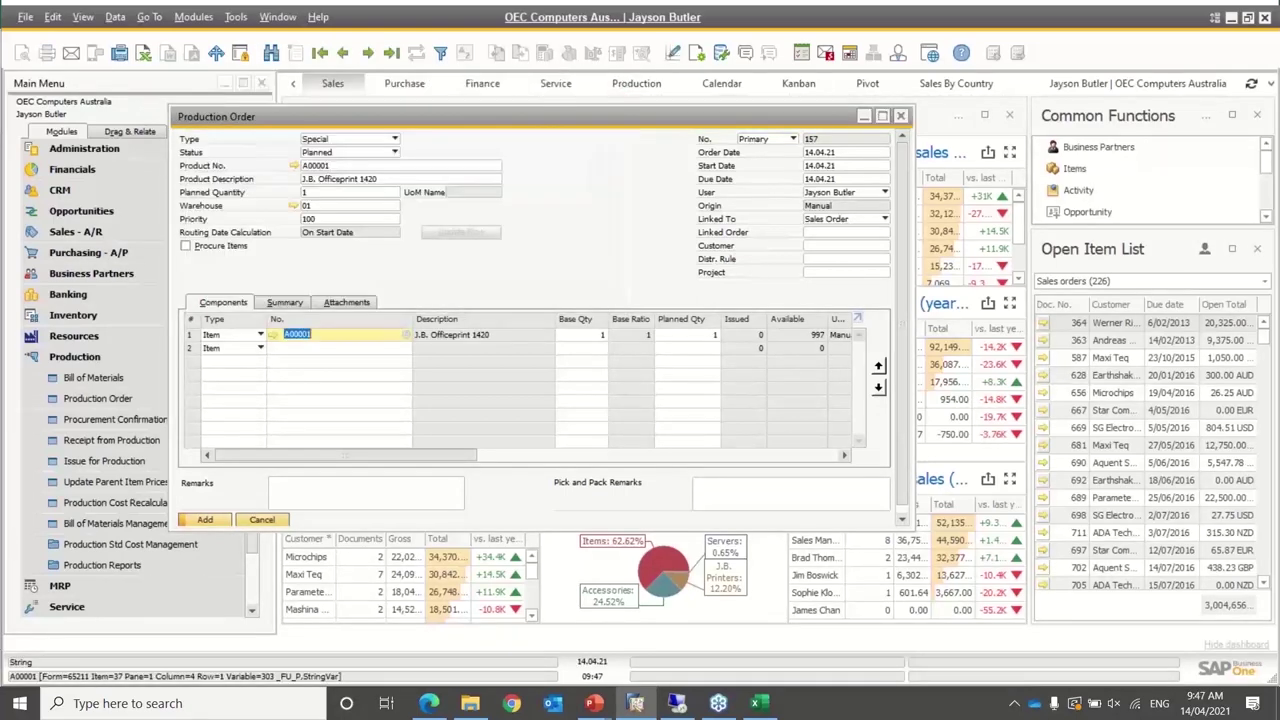
Try a base quantity of -1 for component A00001 and return it to 1
click(601, 336)
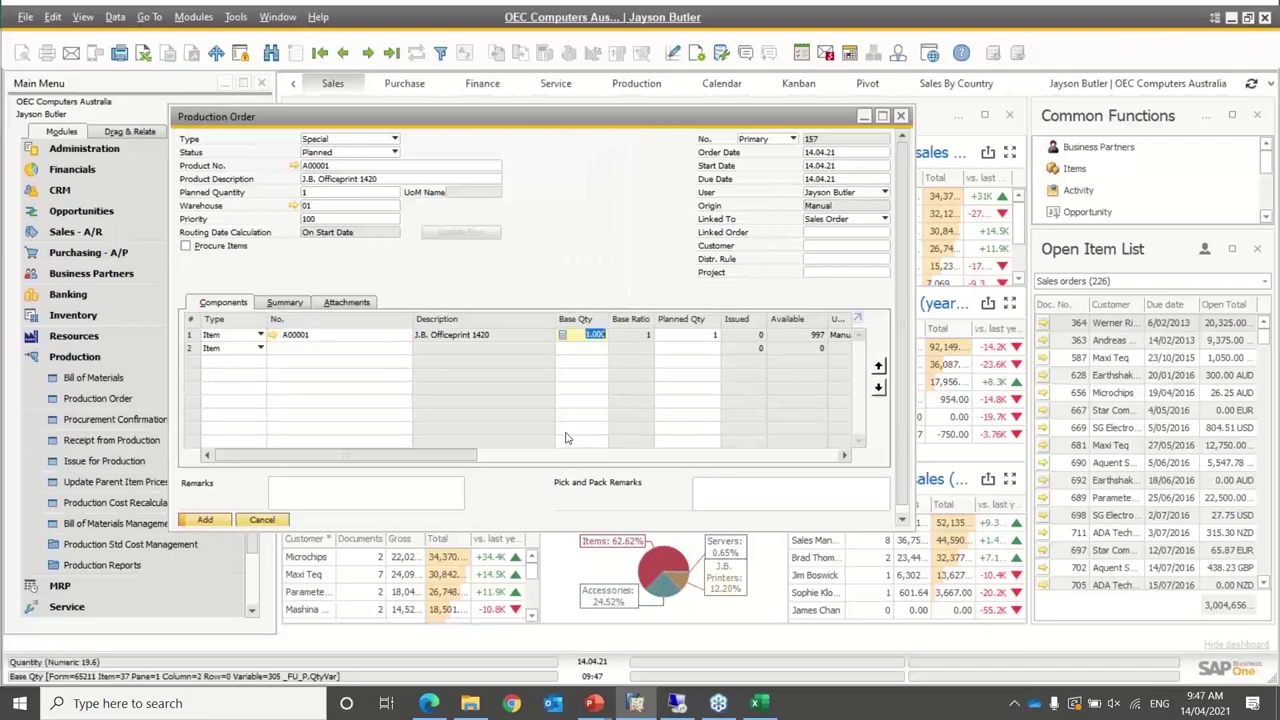
text(1)
key(Tab)
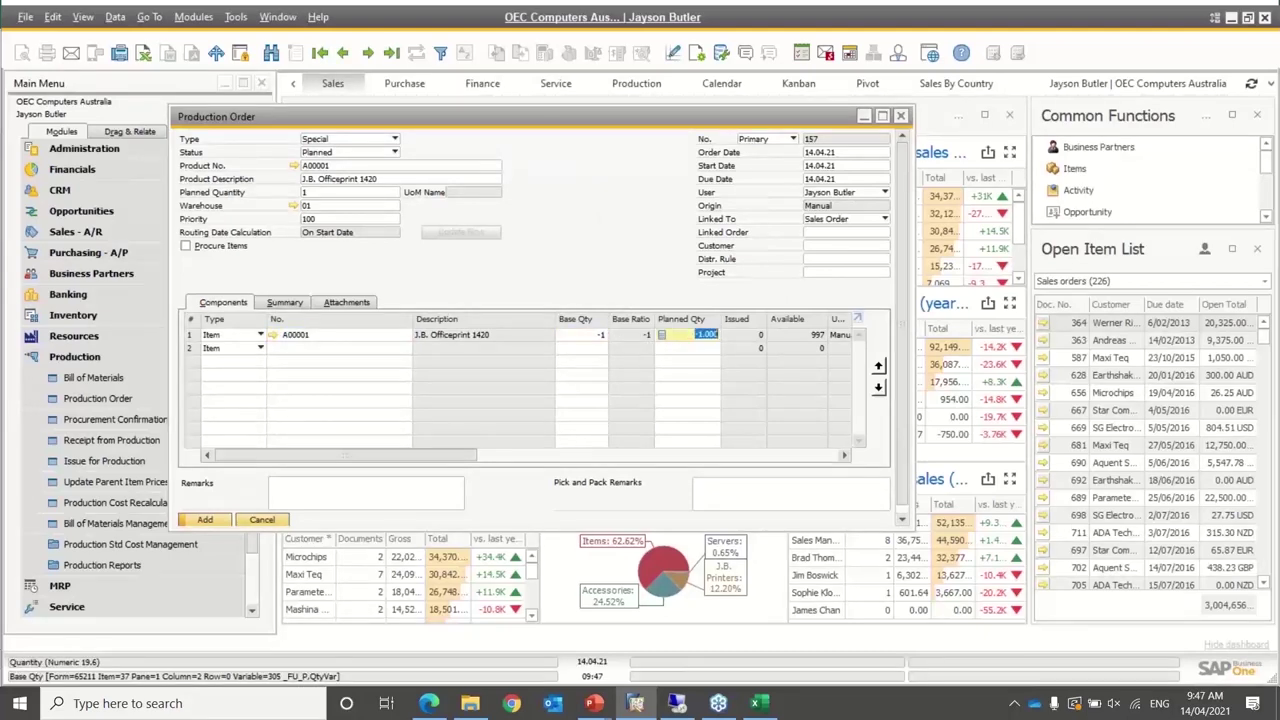
click(300, 347)
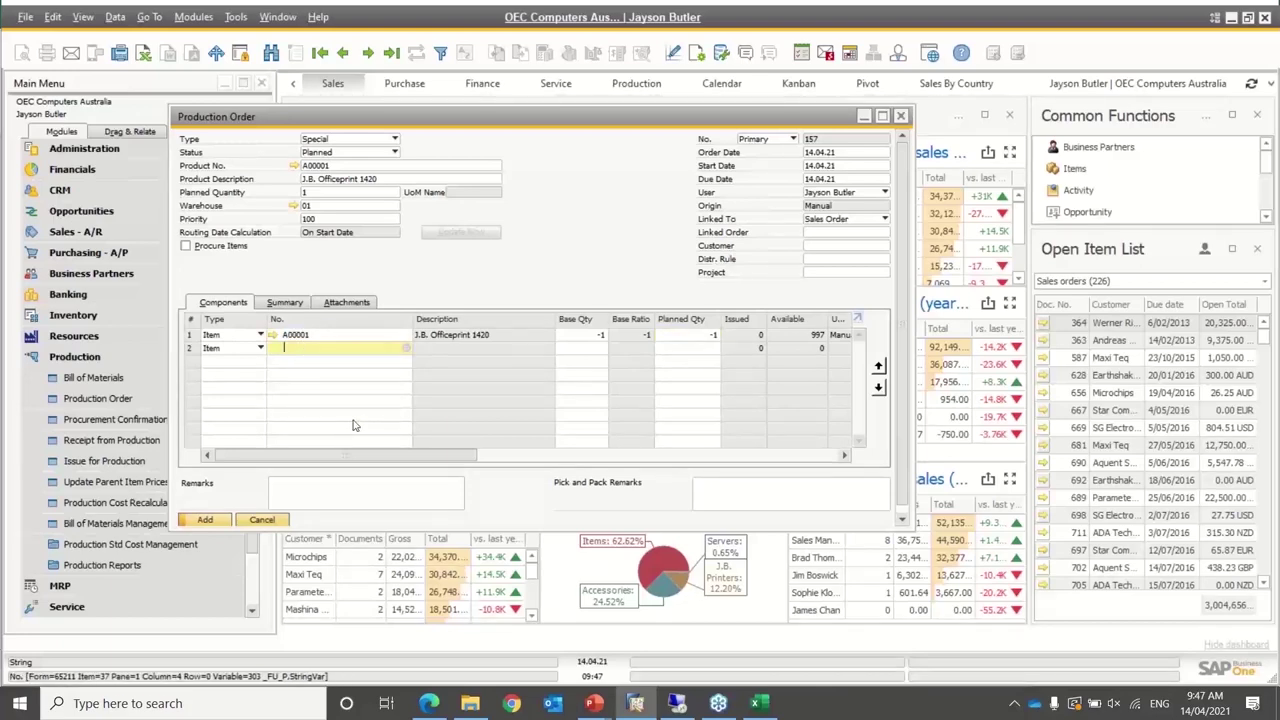
click(595, 335)
text(1)
key(Tab)
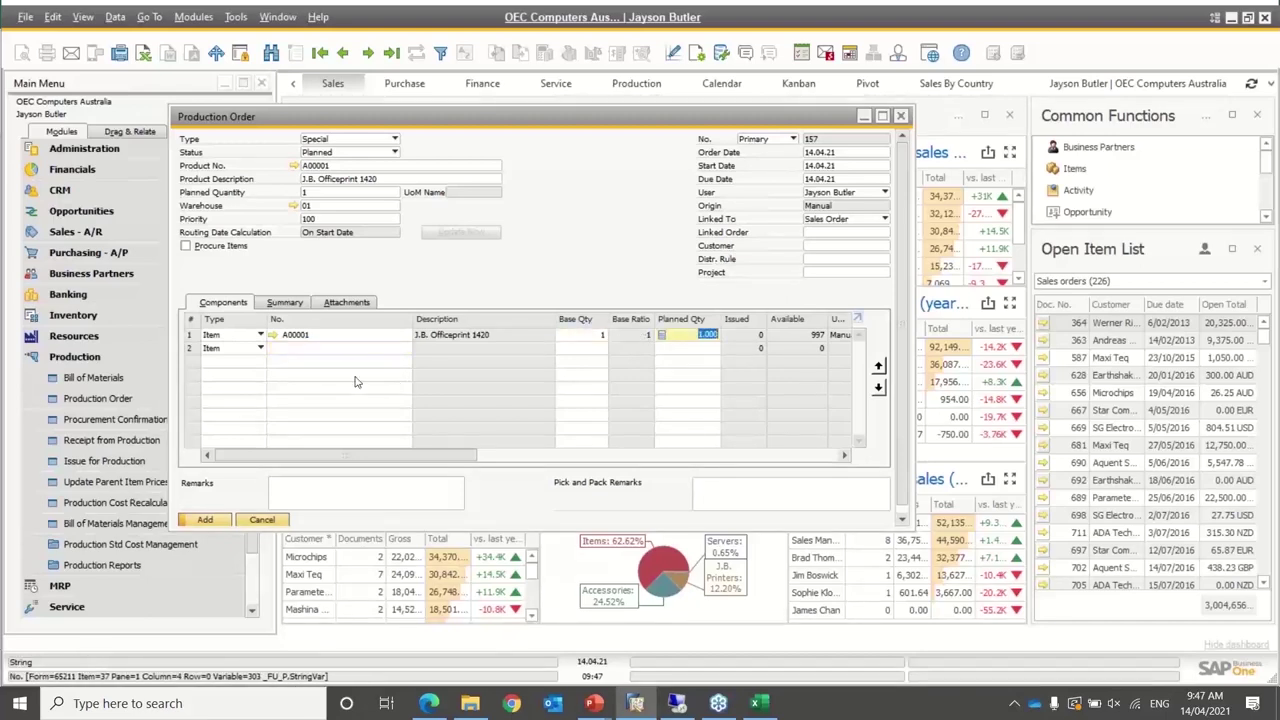
Find items starting with "lm" and add LM4029SB, the LeMon 4029 Printer System Board, as the second component
click(310, 349)
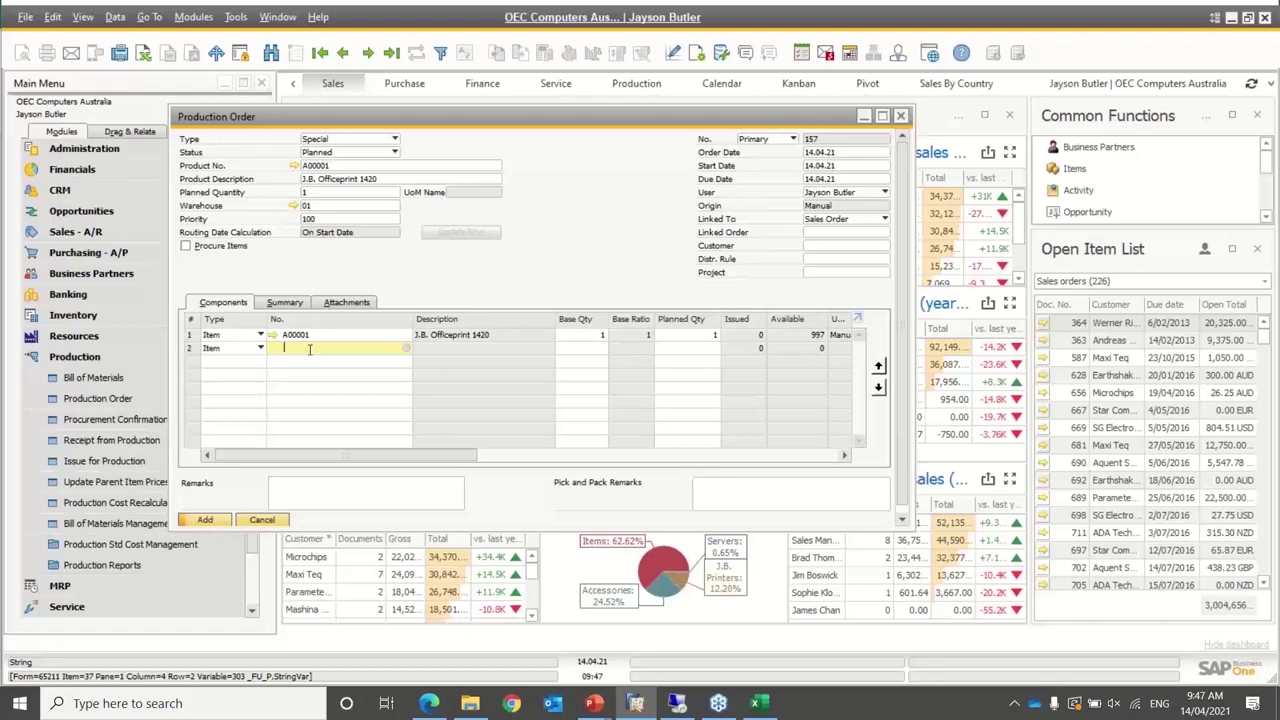
text(lm)
key(Tab)
key(Down)
key(Down)
key(Down)
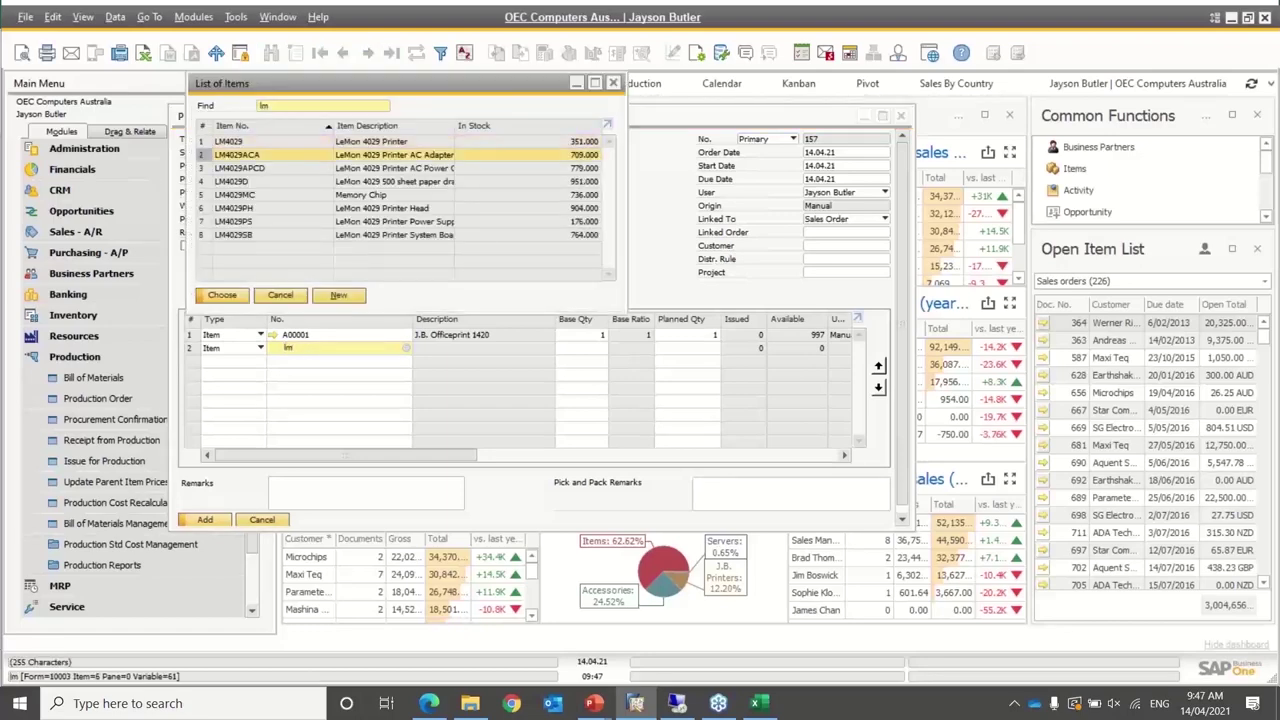
key(Down)
key(Down)
key(Down)
key(Down)
key(Return)
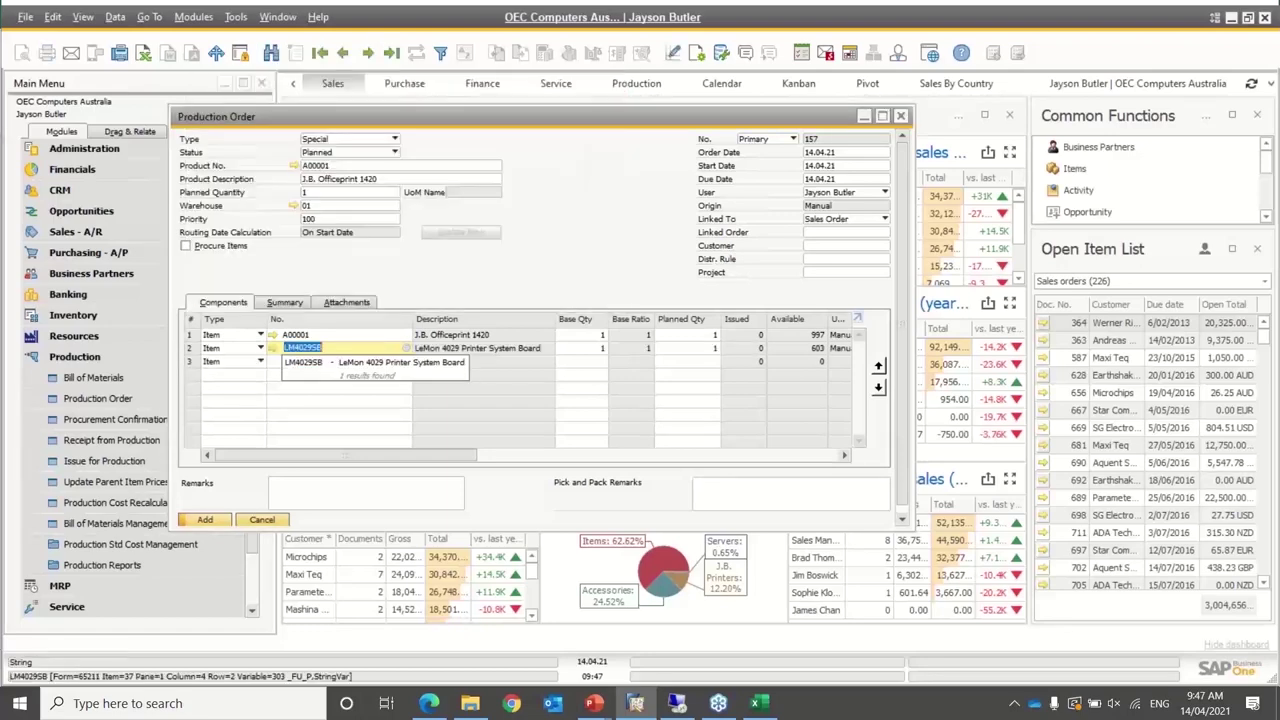
Discard the unsaved production order and switch to the running PowerPoint slide show
key(Tab)
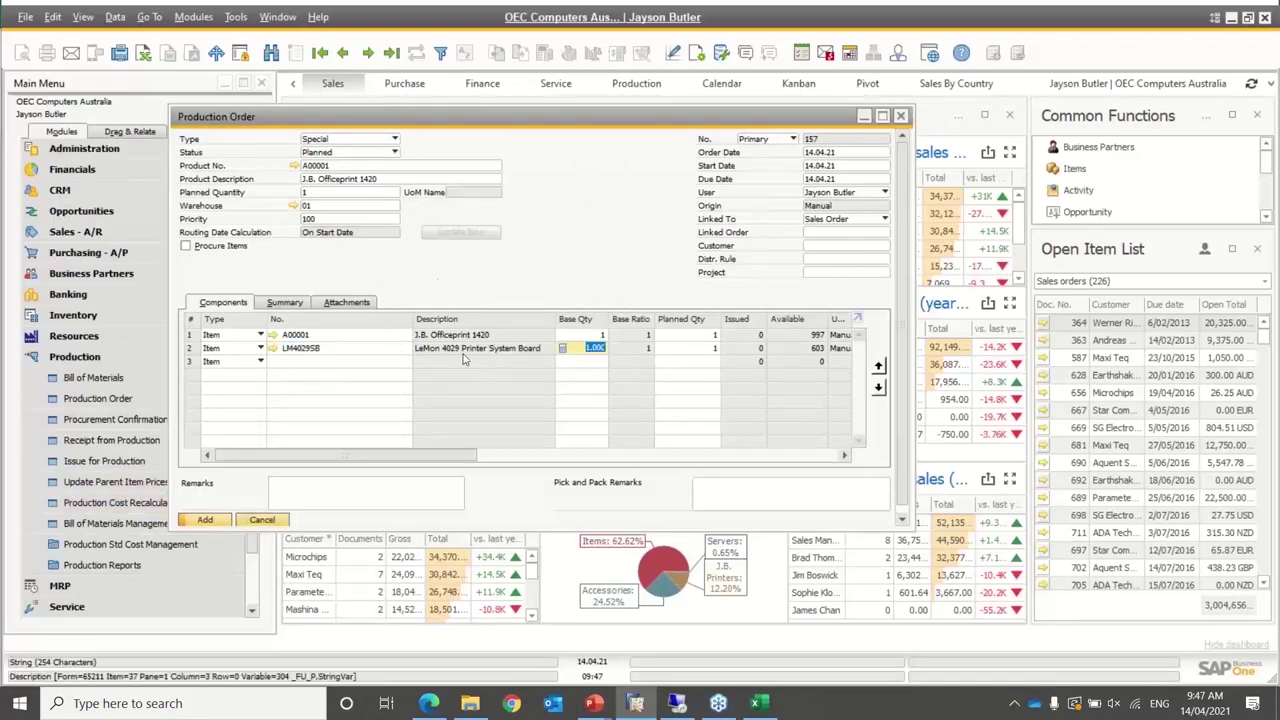
click(316, 167)
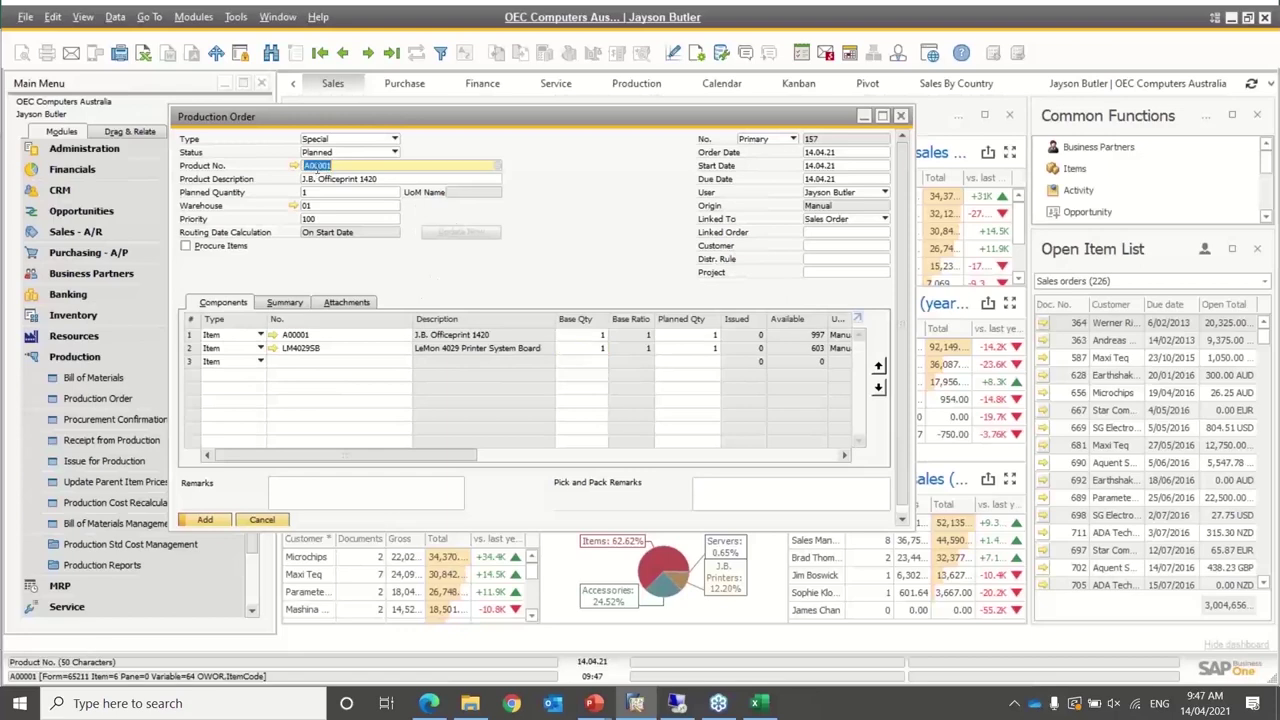
click(254, 523)
mouse_move(594, 703)
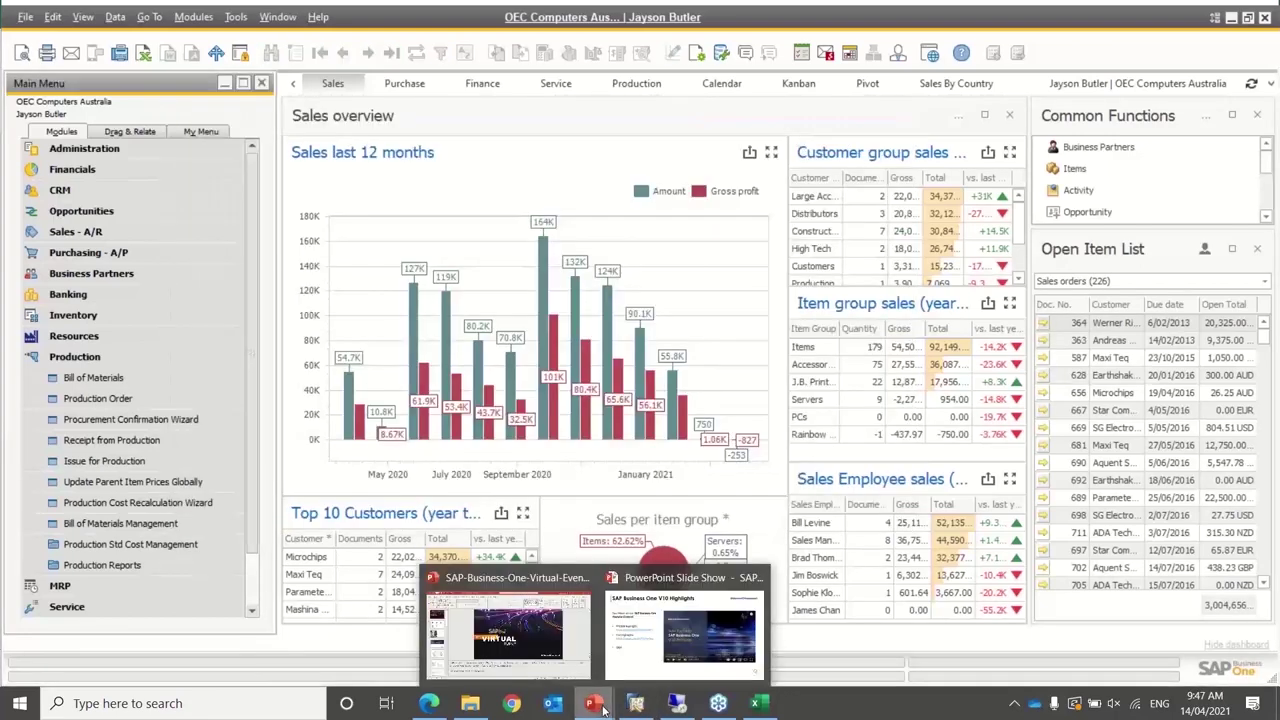
click(641, 628)
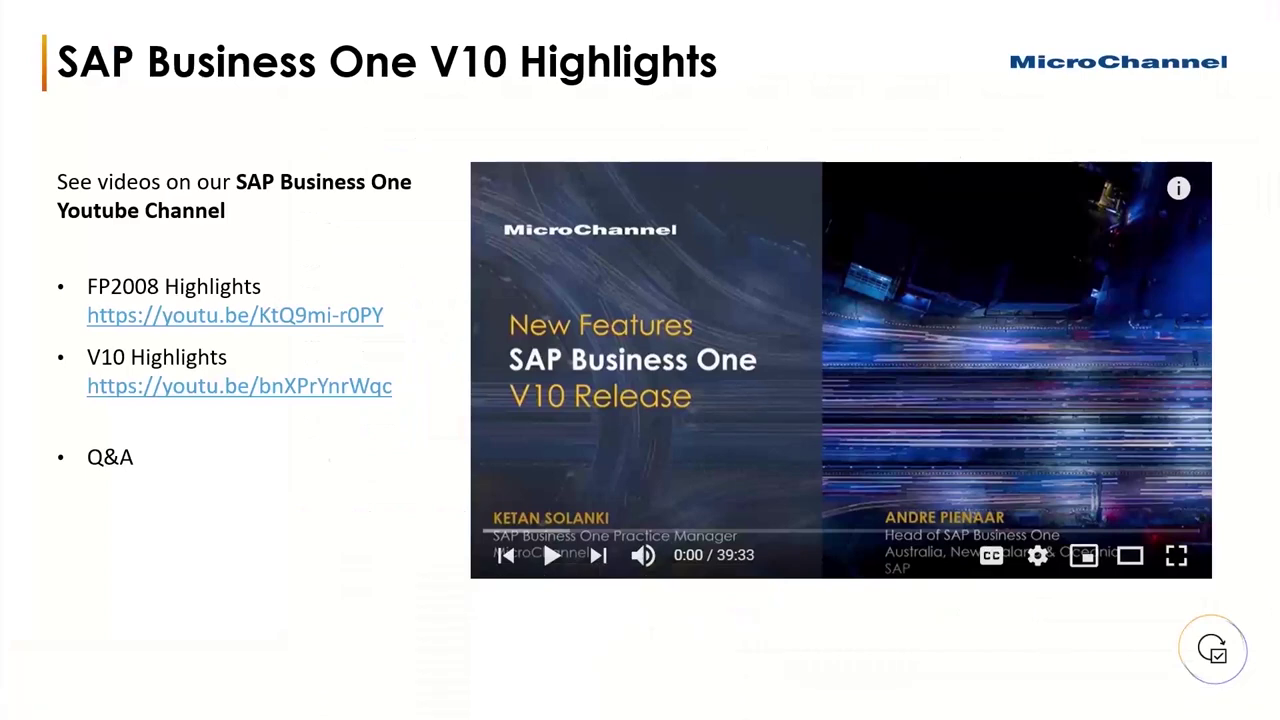
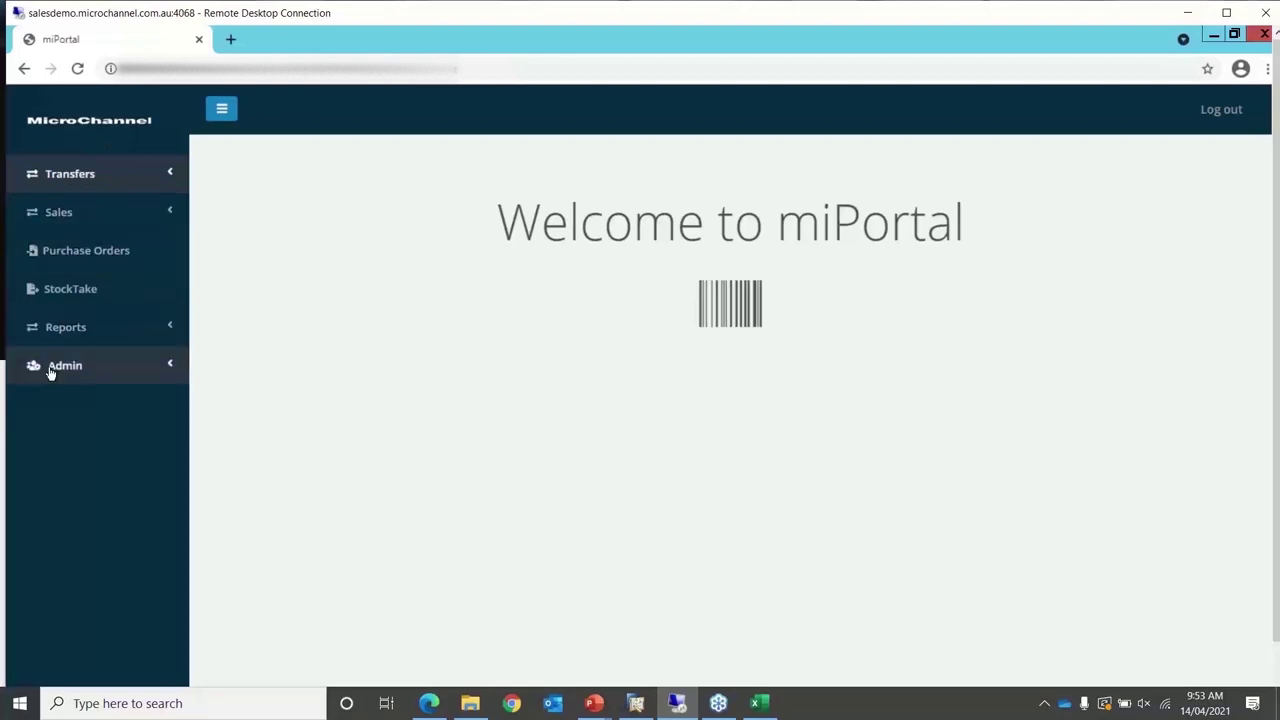
In miPortal, create a new sales order for the customer Woolworths
click(64, 214)
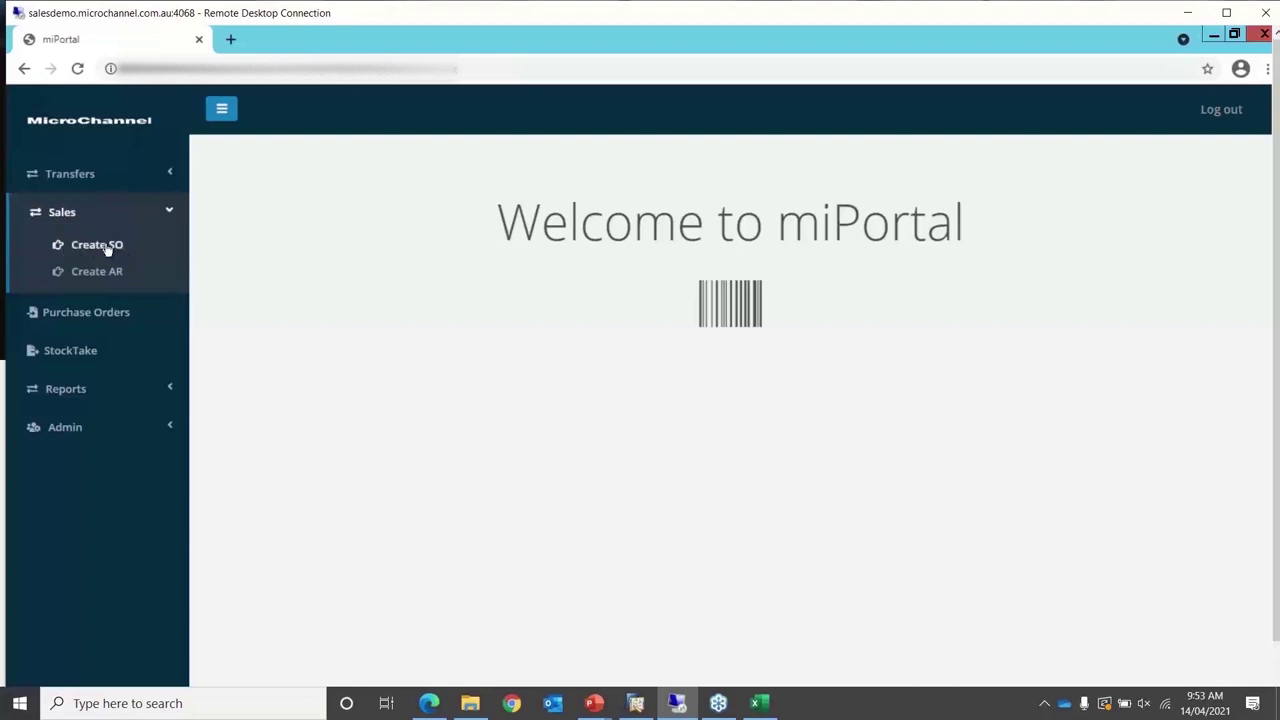
click(104, 250)
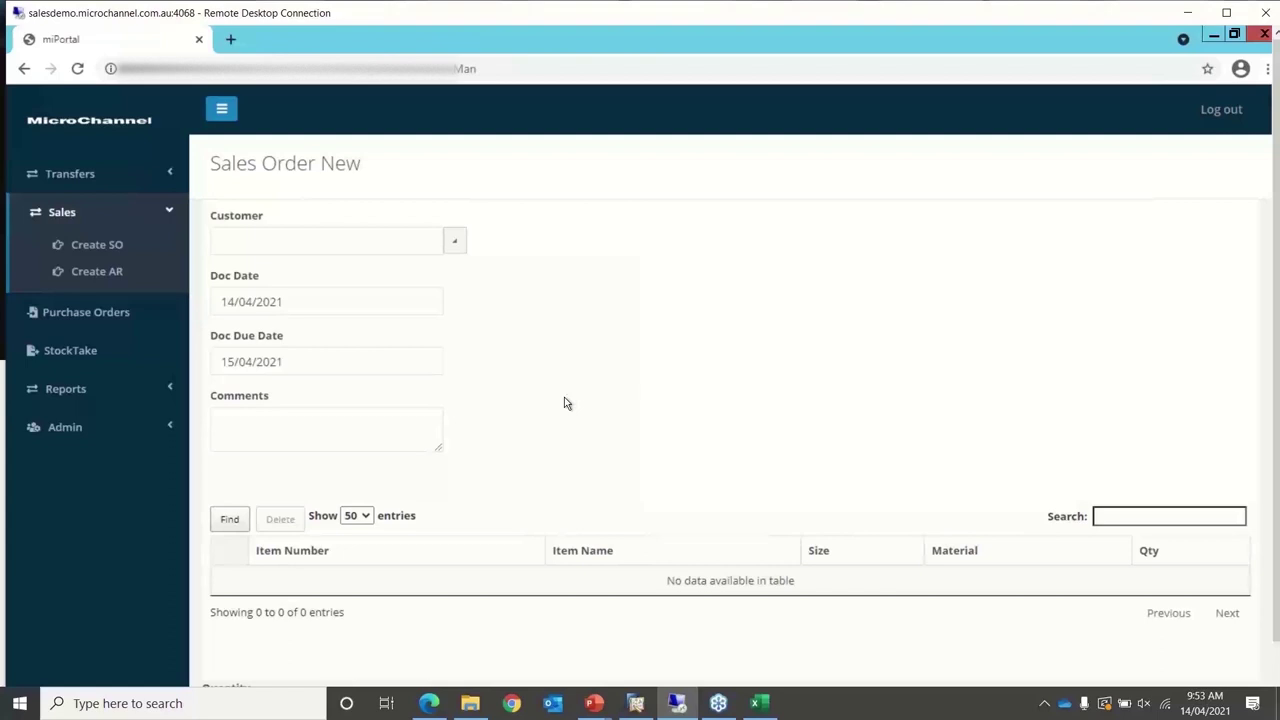
click(455, 244)
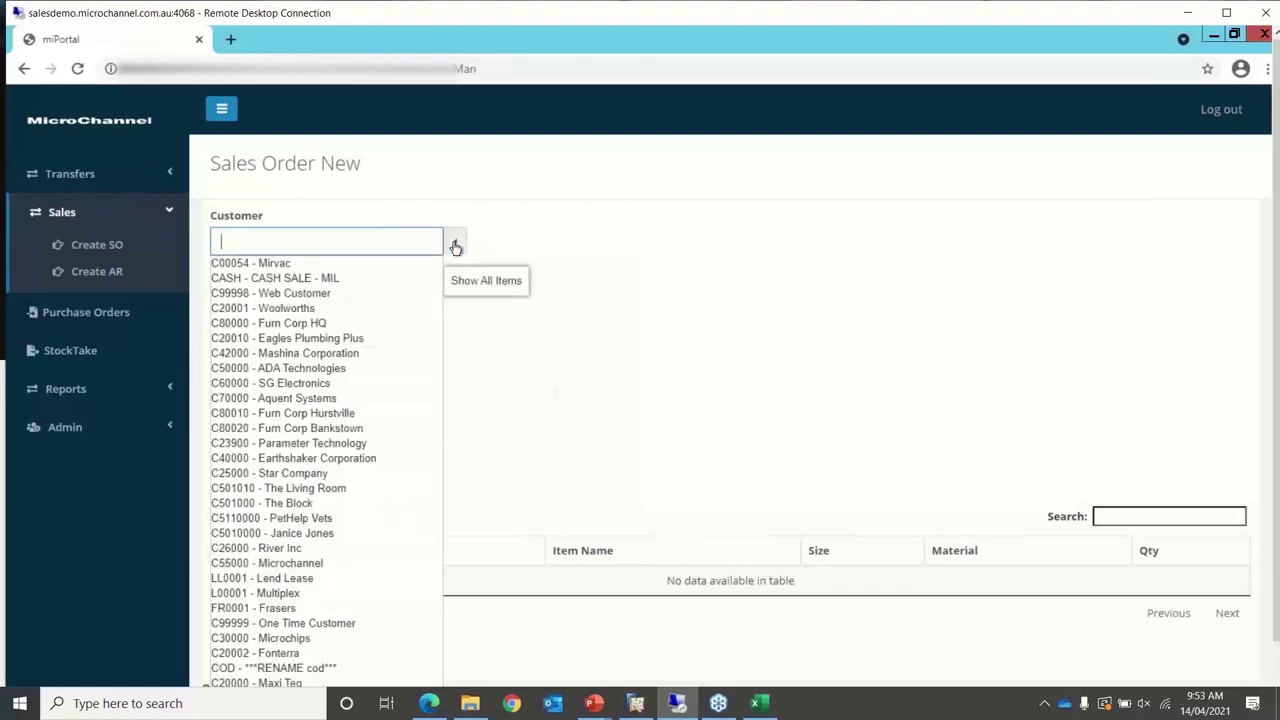
click(286, 311)
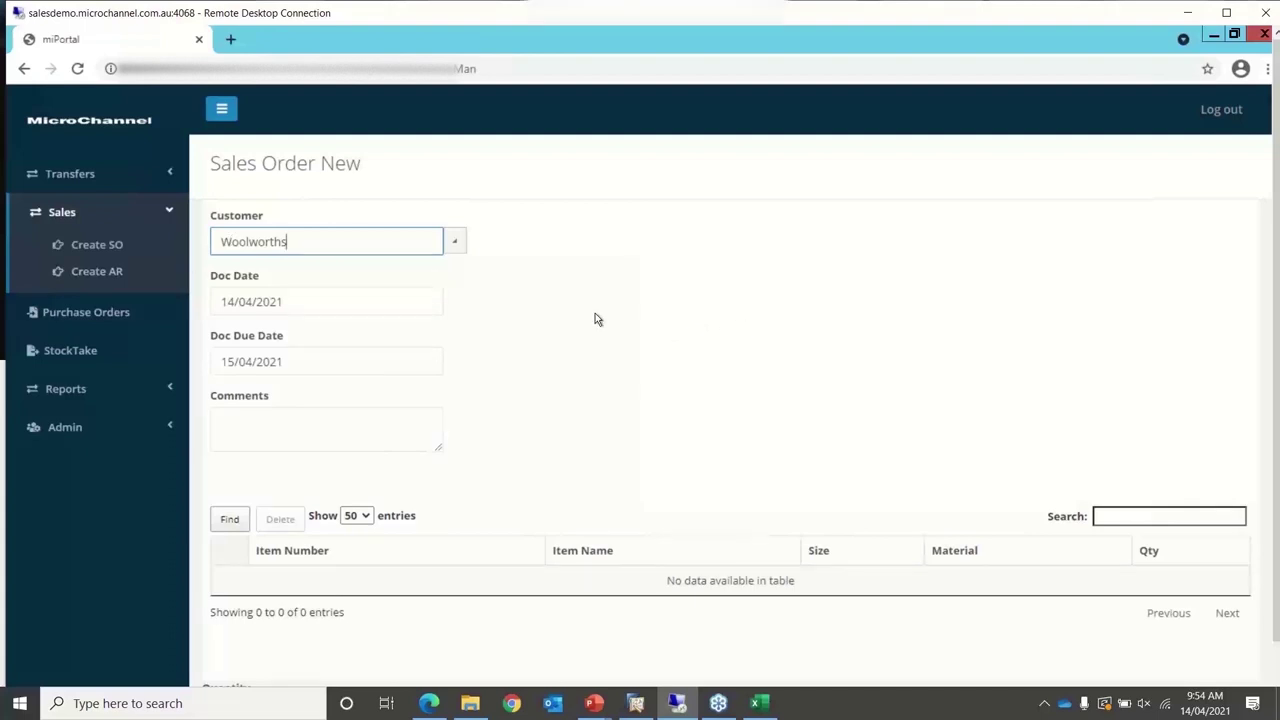
Copy the bar code of item A00003 in SAP Business One and return to the portal order's Scan Item field
scroll(595, 313, down, 2)
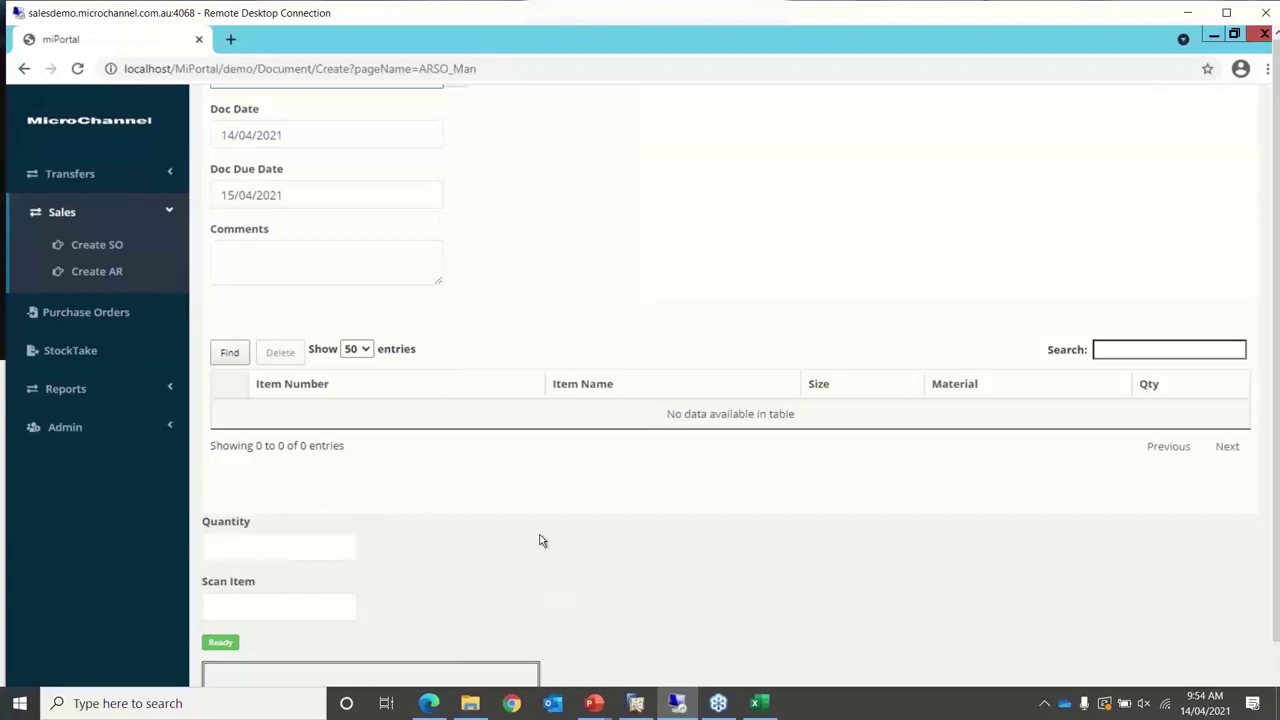
click(637, 704)
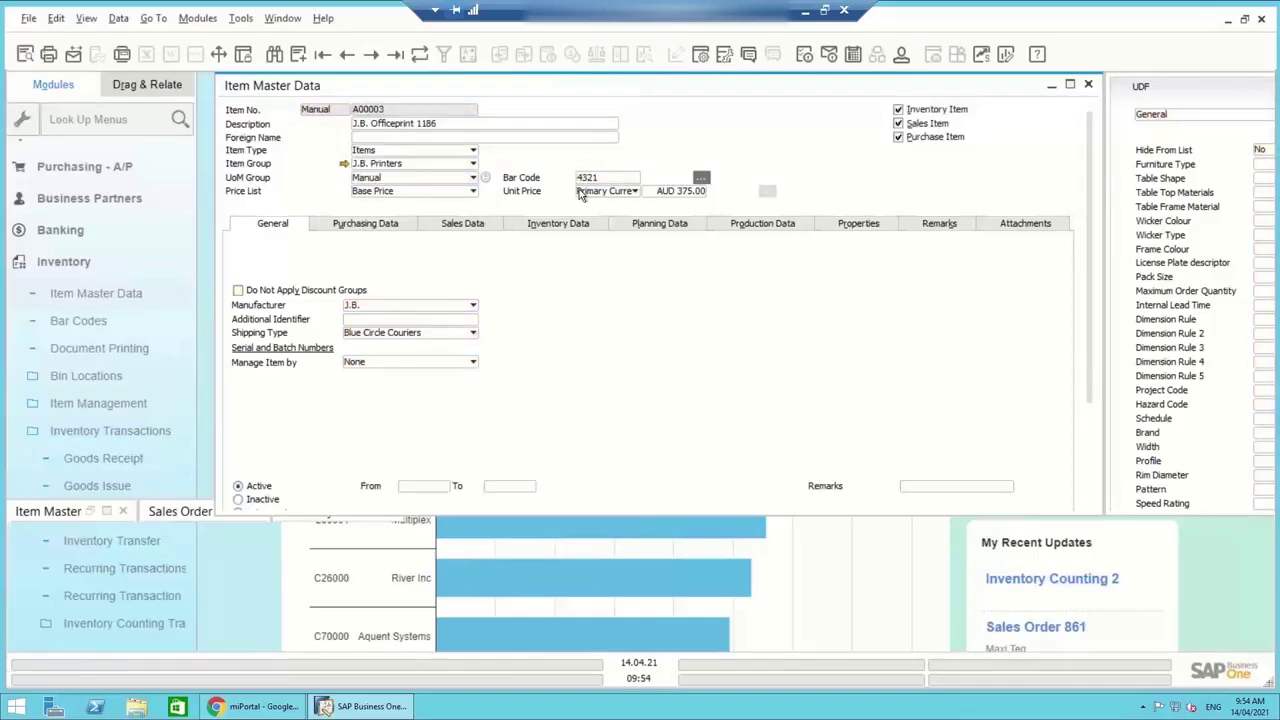
double_click(597, 181)
right_click(597, 182)
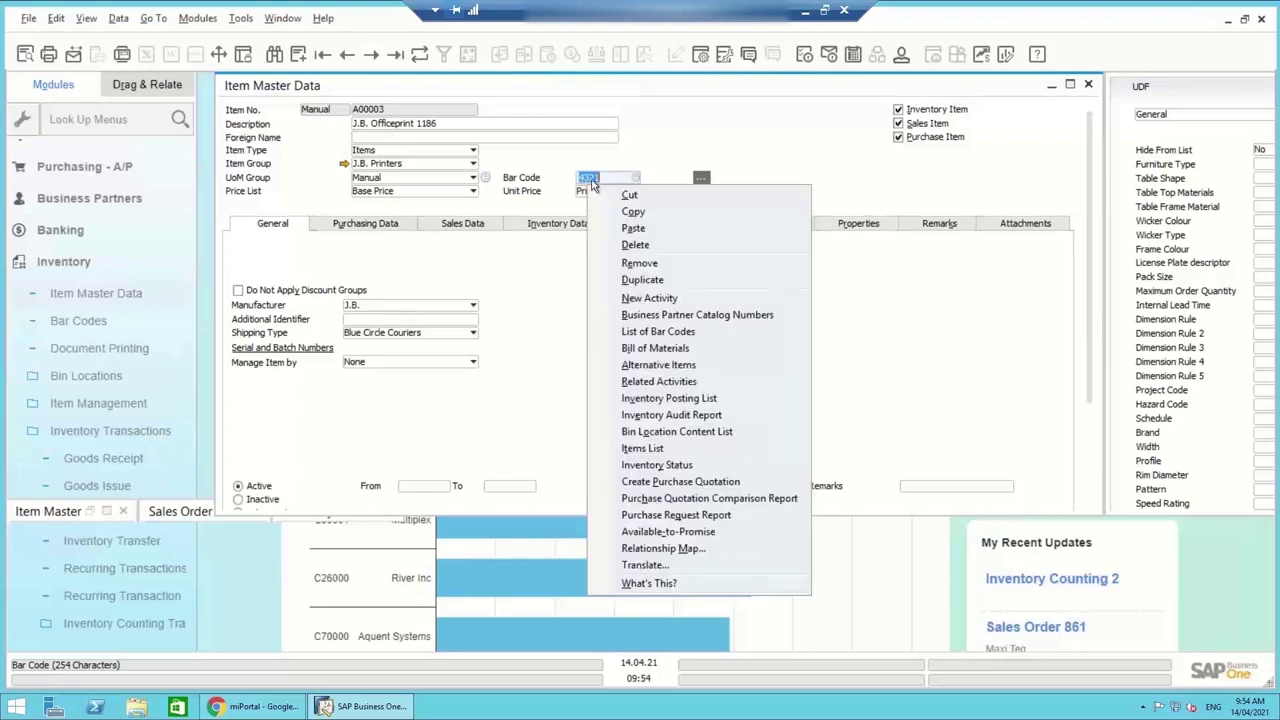
click(633, 211)
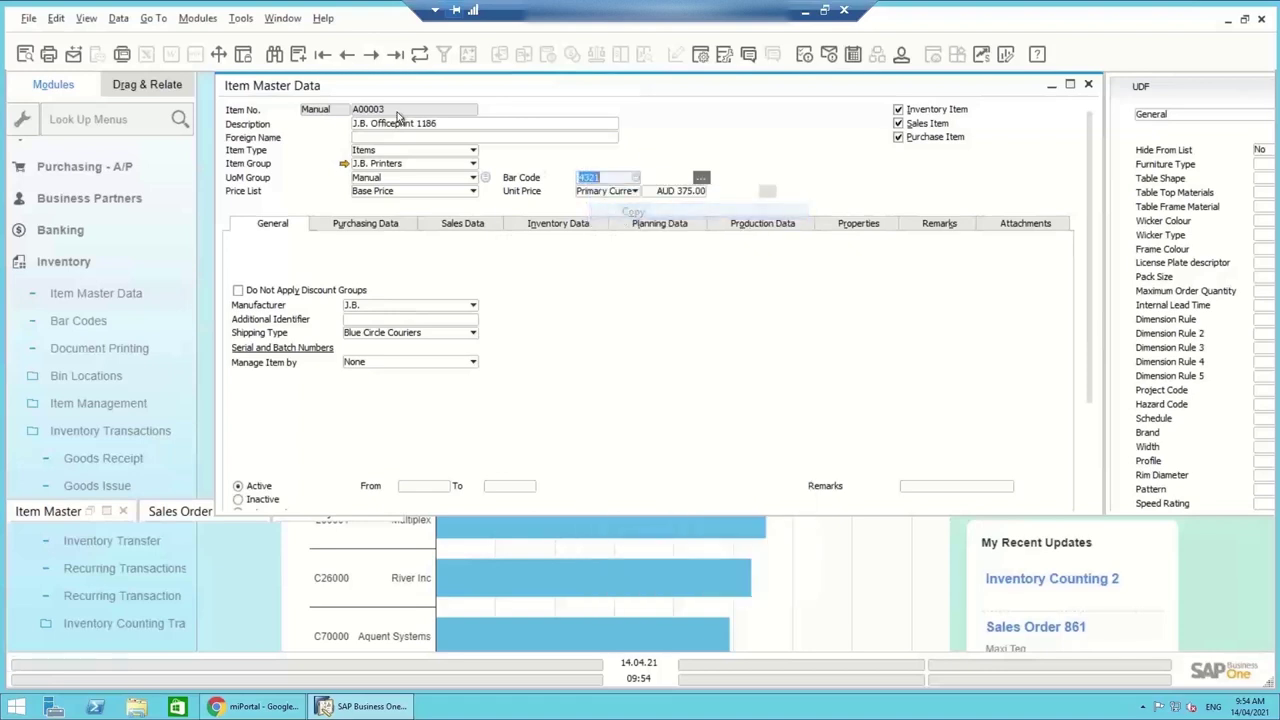
click(1227, 22)
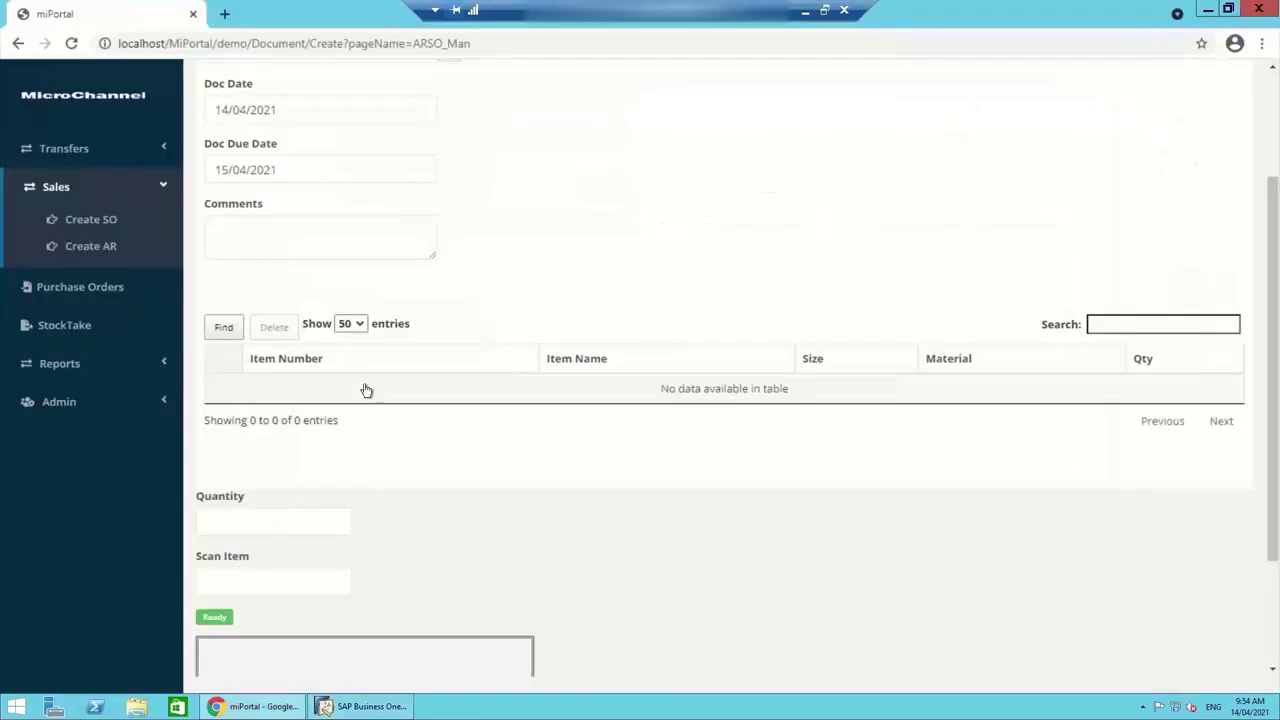
click(229, 584)
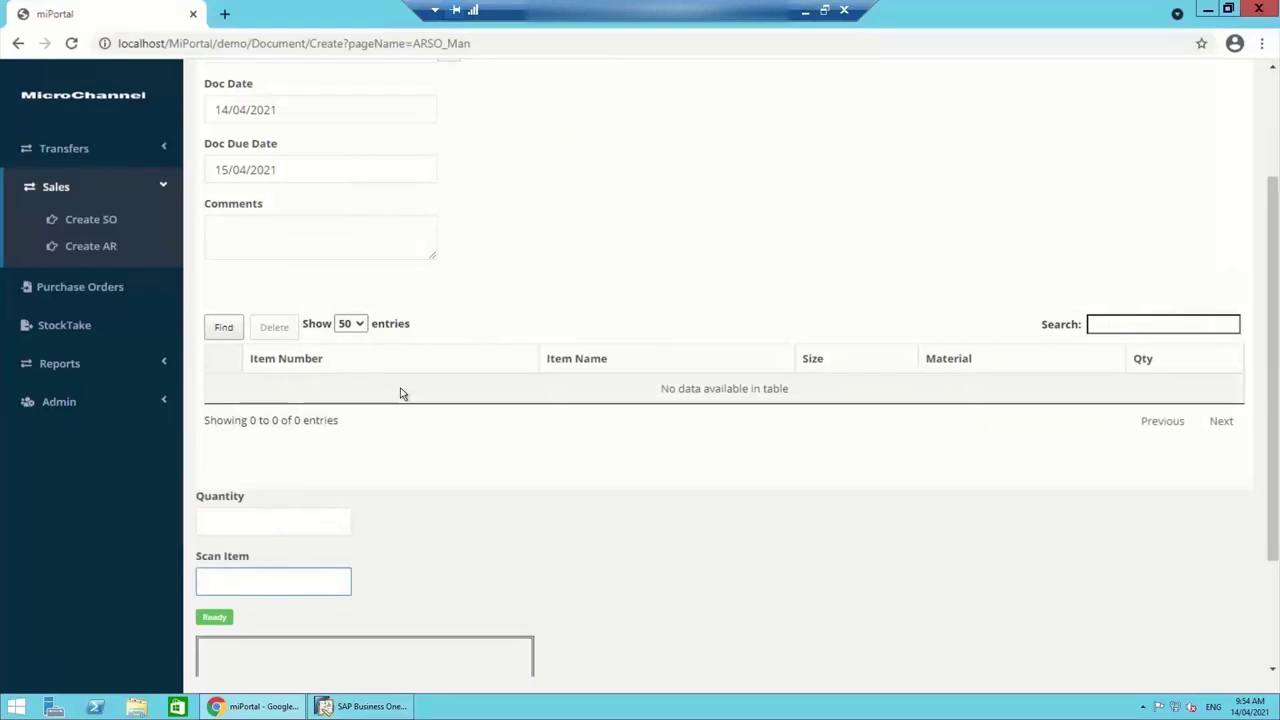
Look up the items of the J.B. Printers group in the Item Finder and close it without selecting any
click(224, 329)
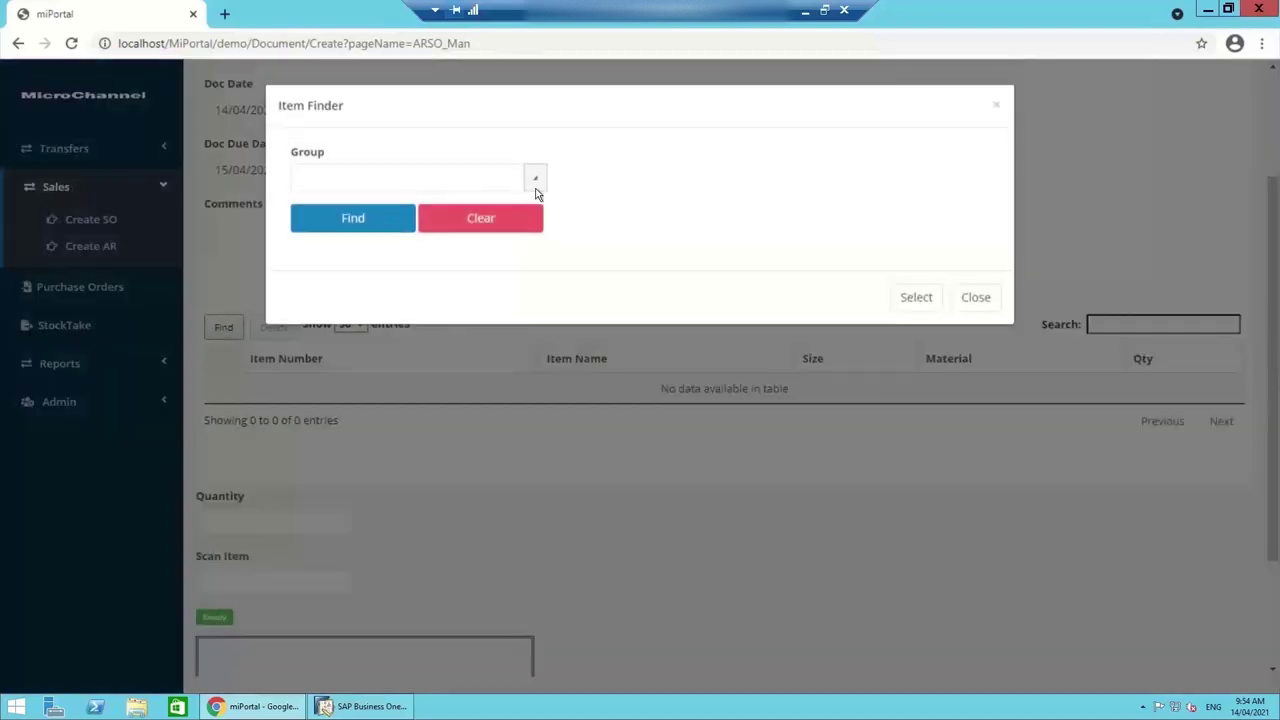
click(536, 180)
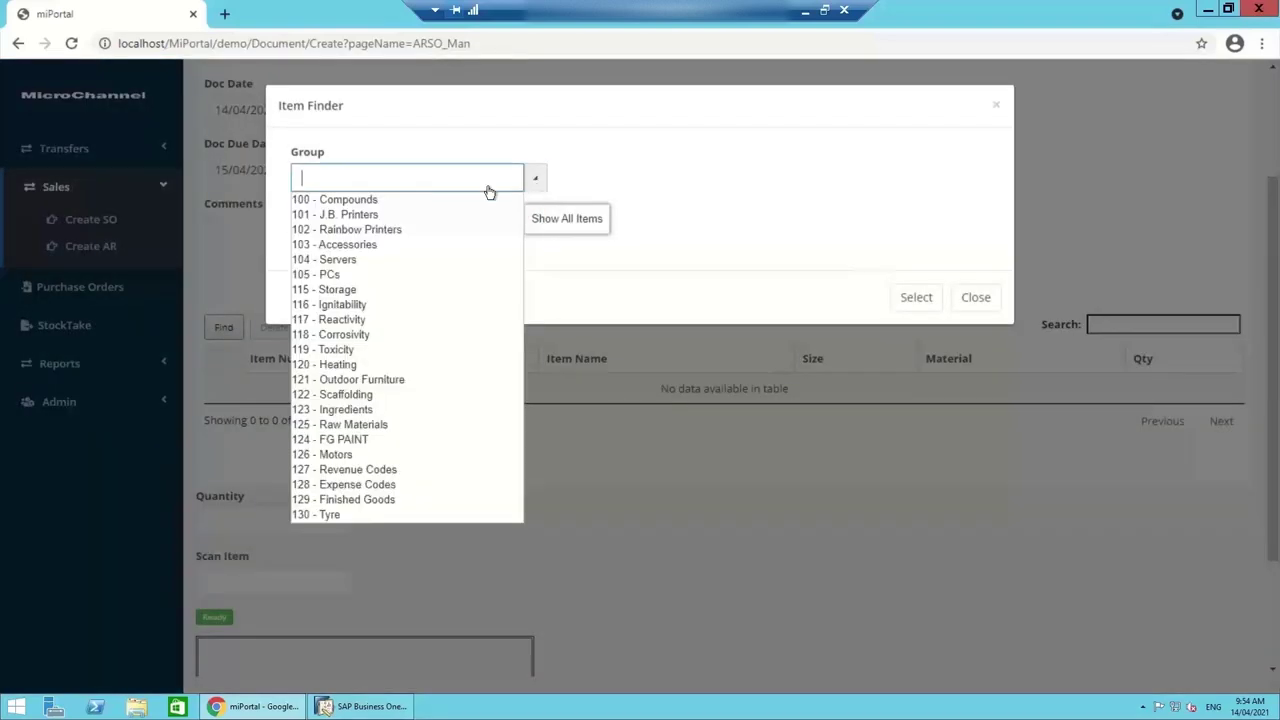
click(358, 216)
click(338, 228)
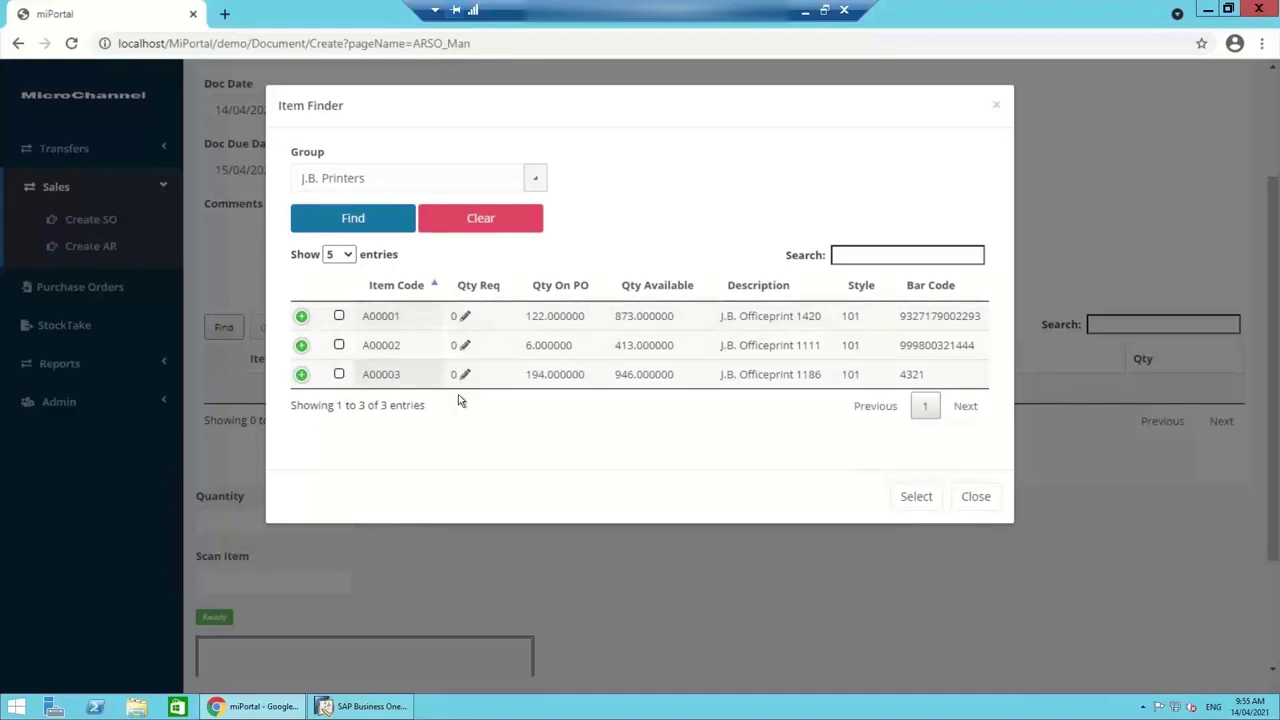
click(976, 496)
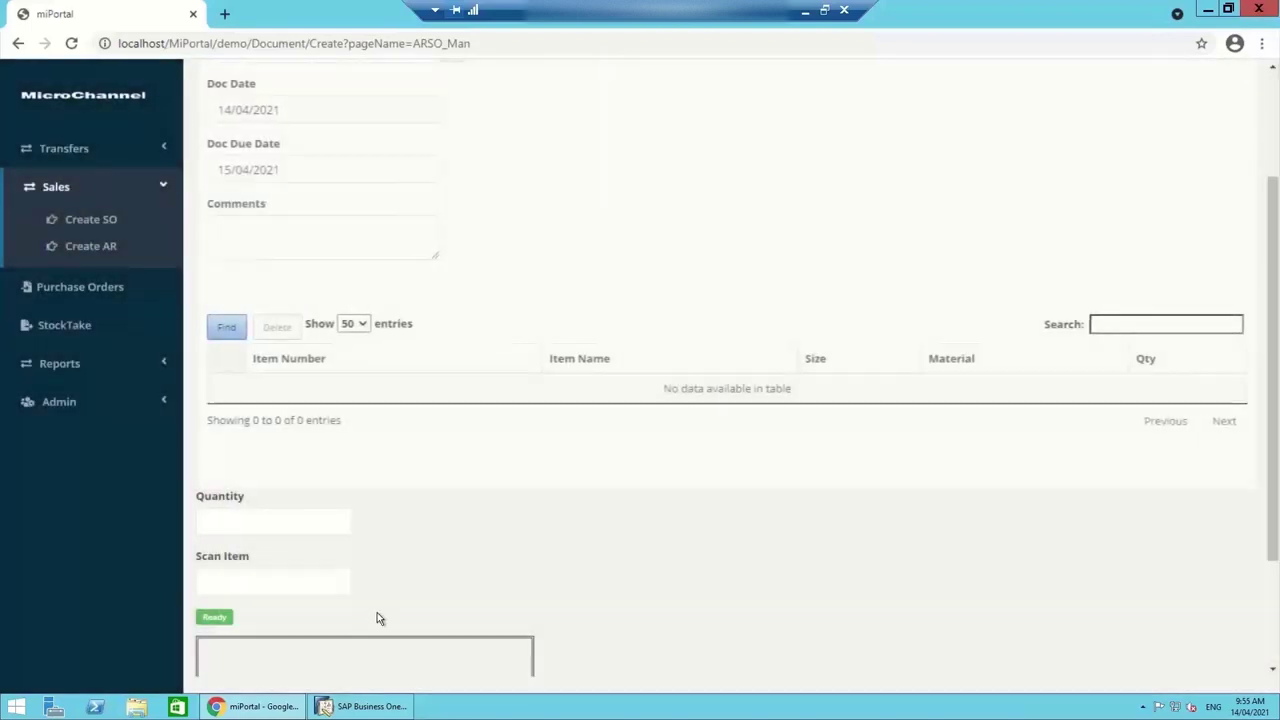
Scan item A00003 twice to add it to the sales order with a quantity of 2
click(250, 581)
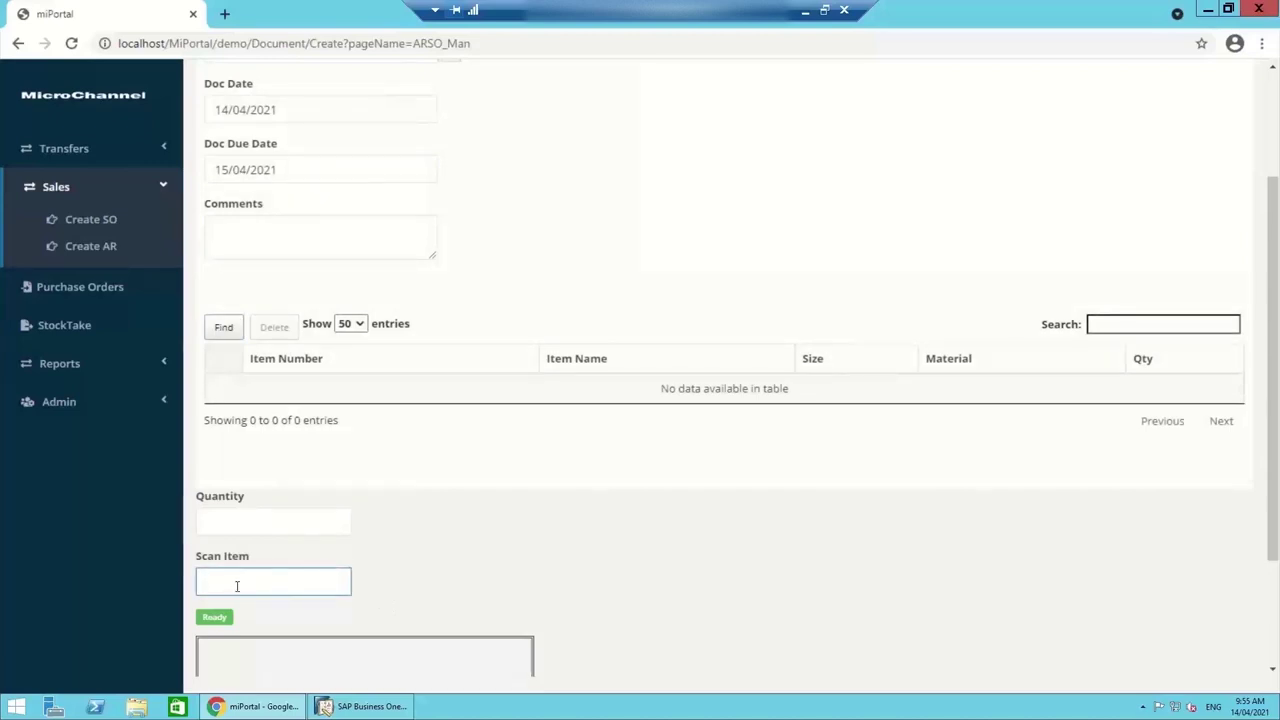
text(A00003)
key(Return)
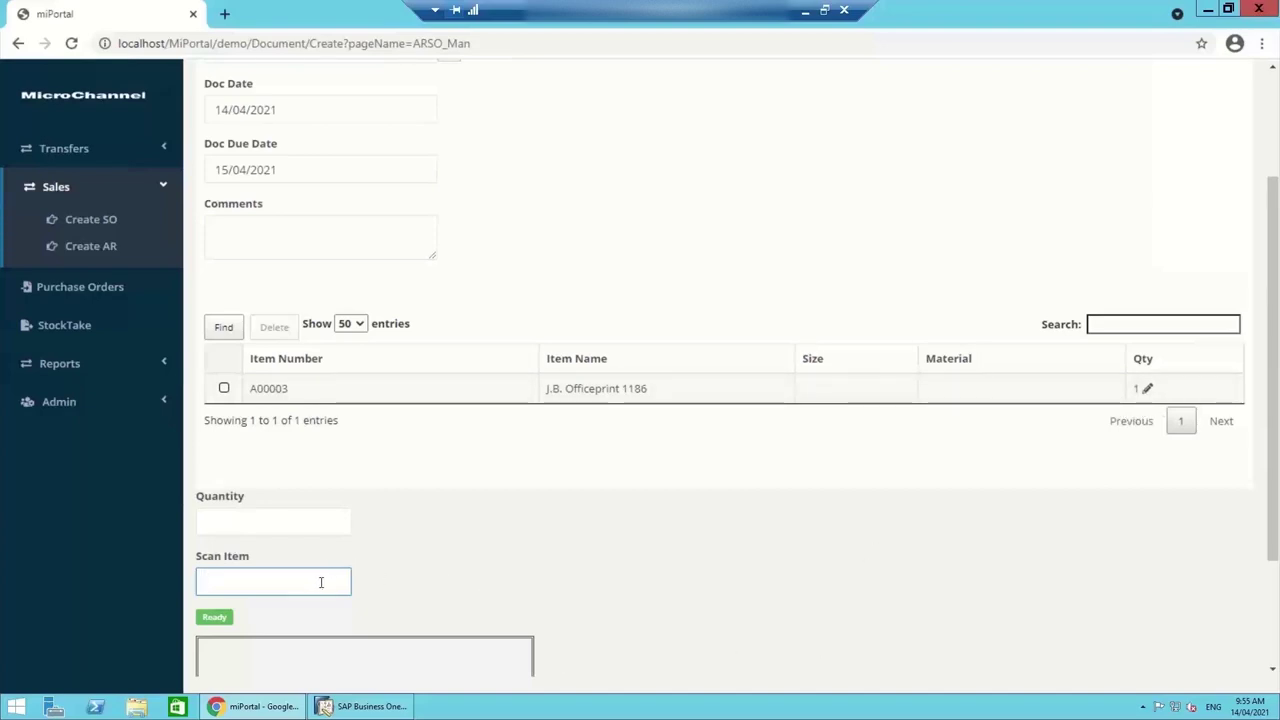
text(A00003)
key(Return)
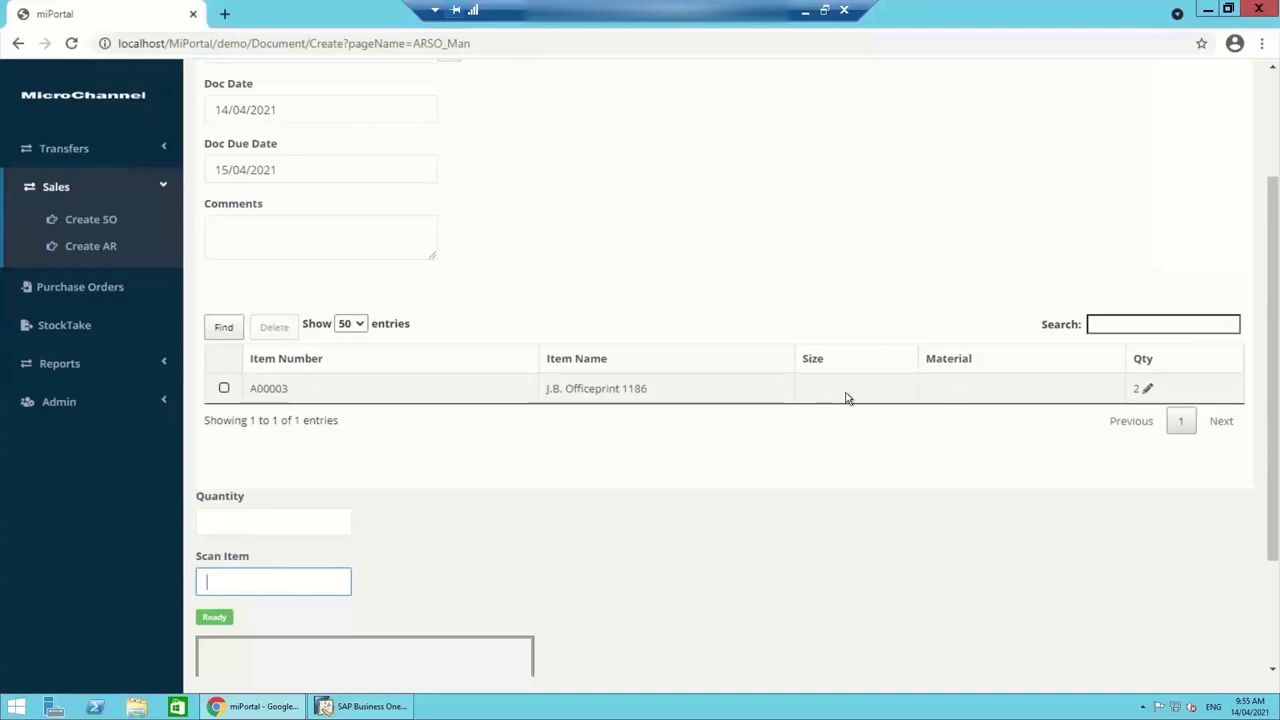
Draw a freehand signature in the signature box of the sales order
scroll(818, 453, down, 2)
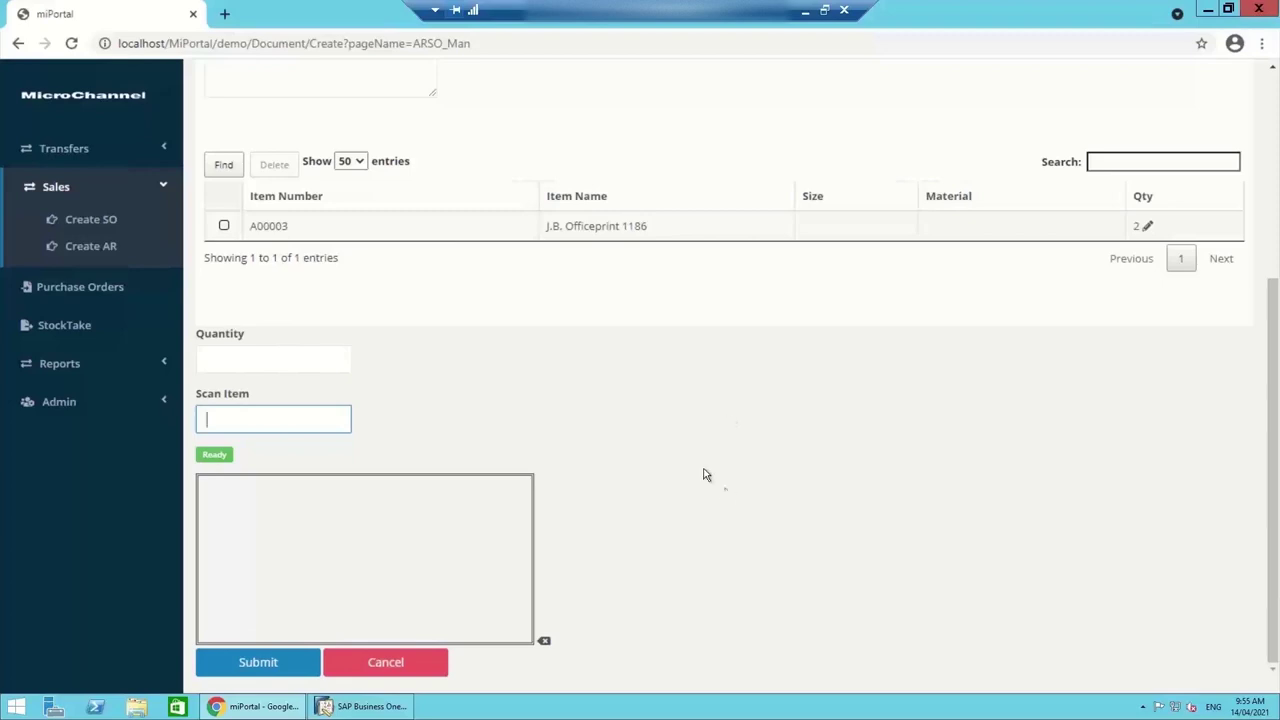
drag(433, 541, 309, 572)
drag(220, 609, 453, 583)
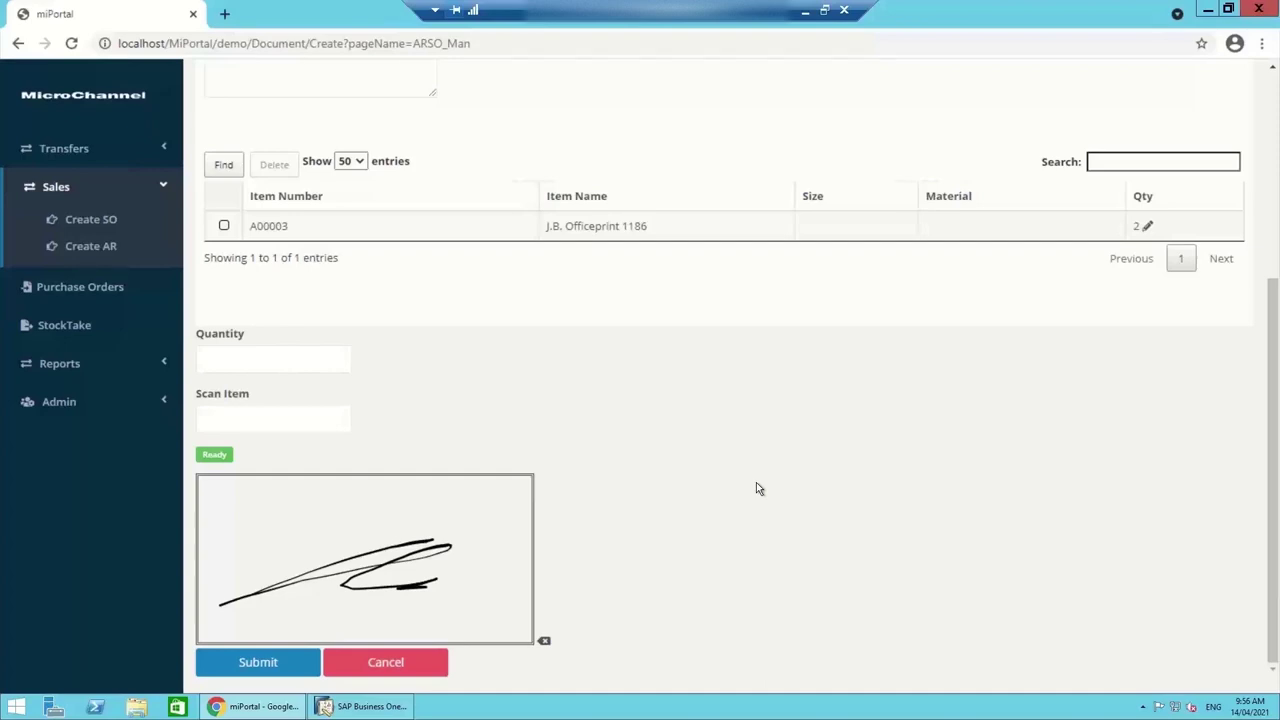
Submit the signed sales order, wait for the page to respond and confirm the submission
click(258, 664)
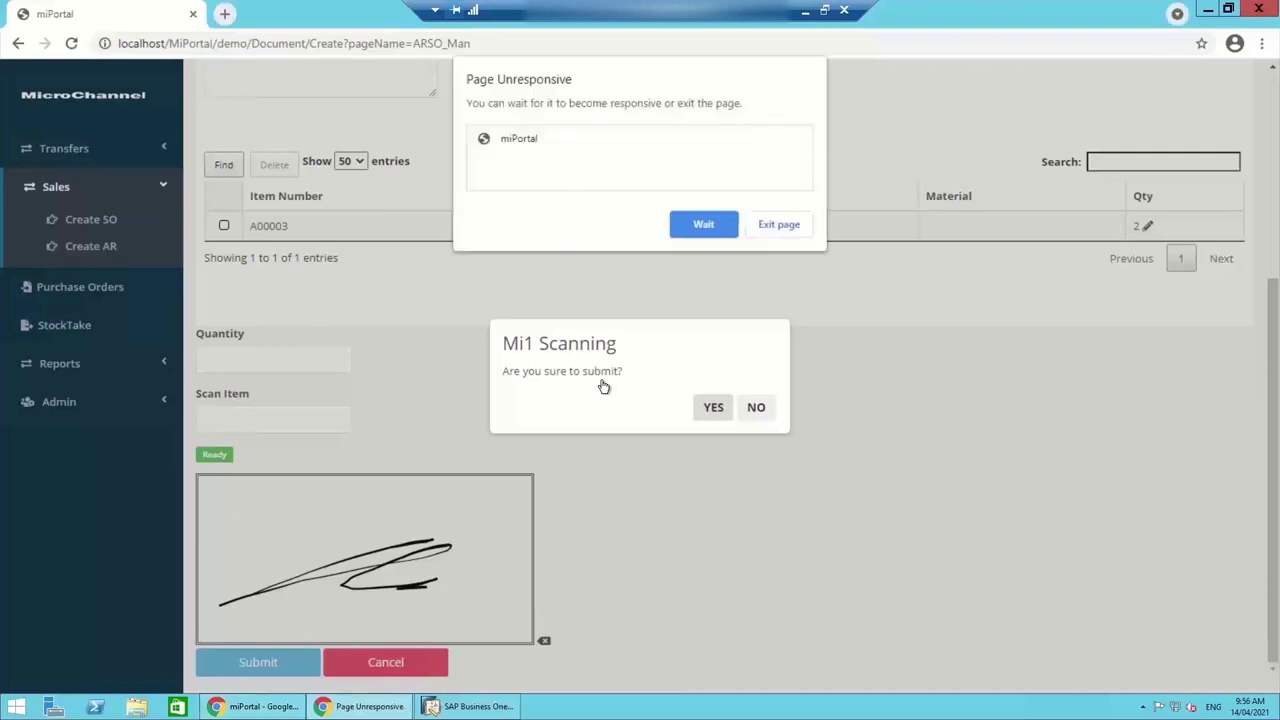
click(704, 228)
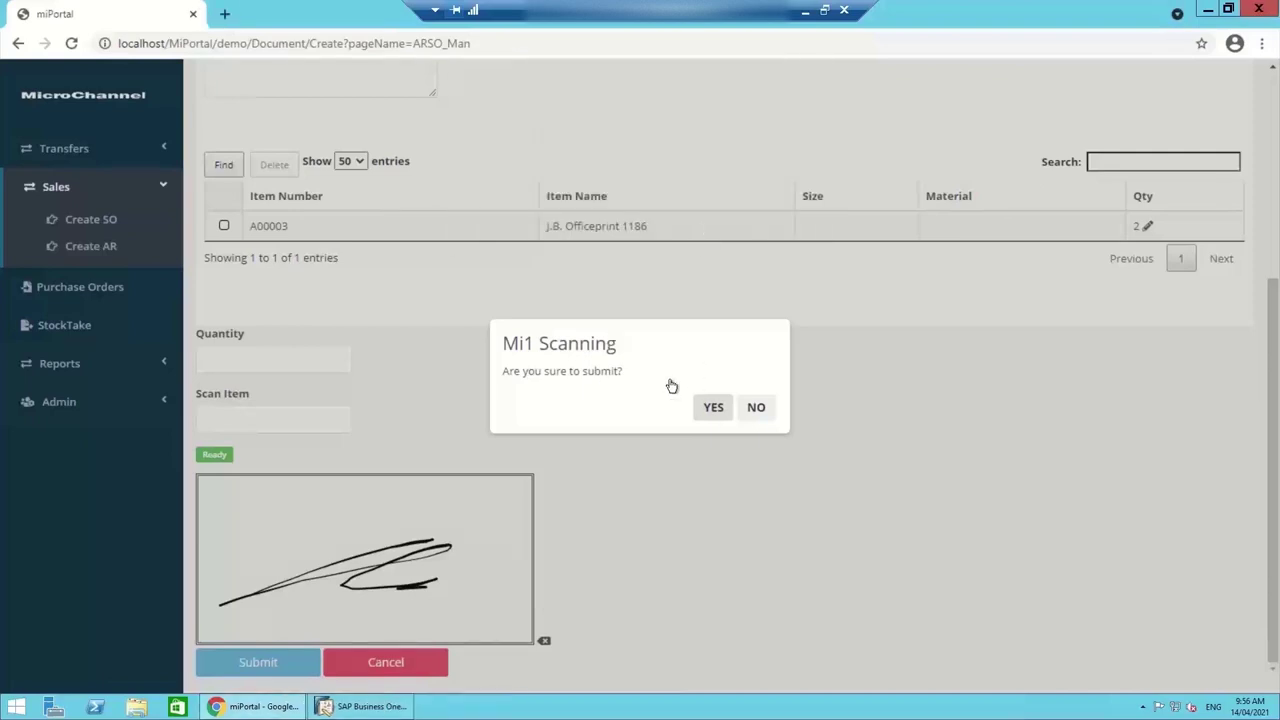
key(Return)
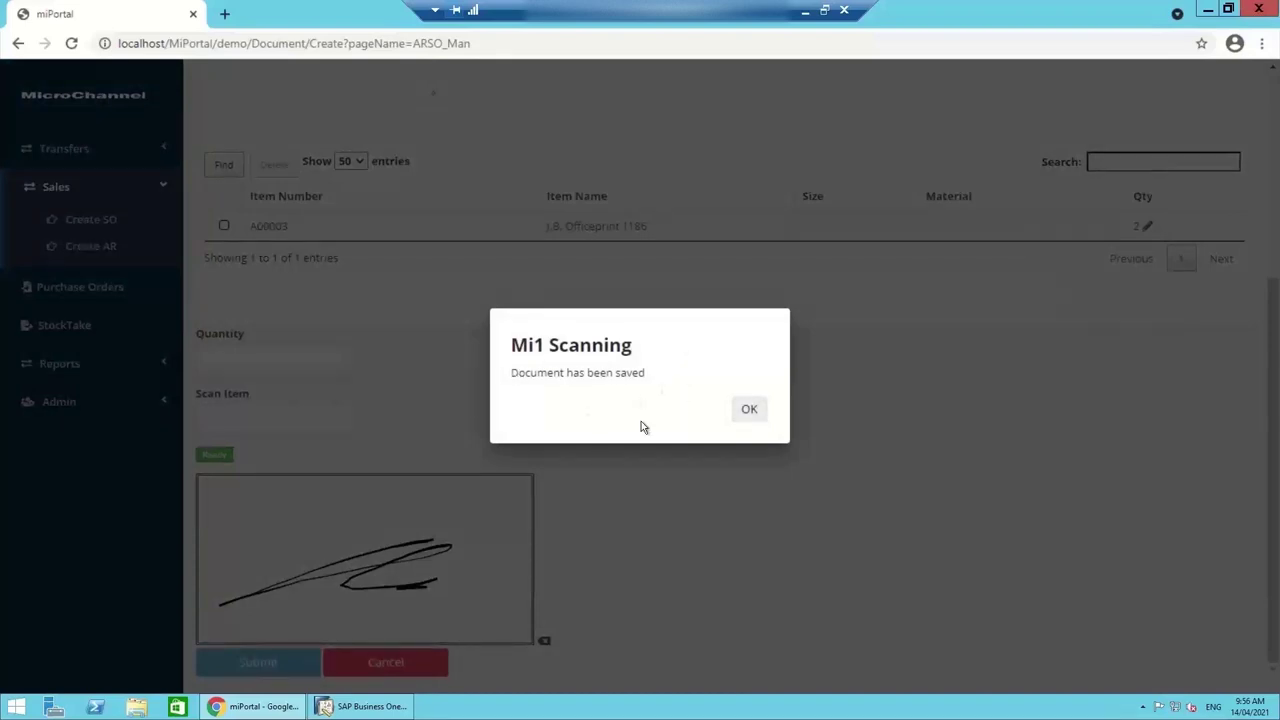
click(749, 409)
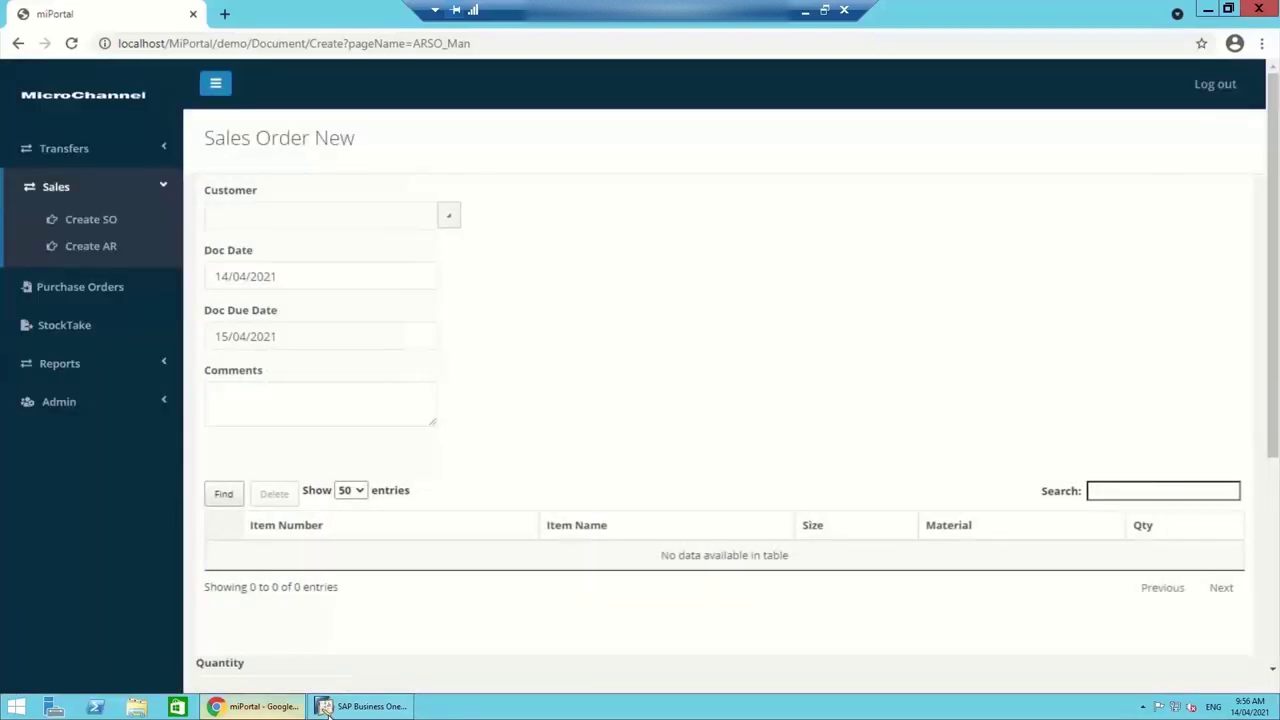
Switch to SAP Business One and open the most recent sales order, the one for Woolworths
click(355, 707)
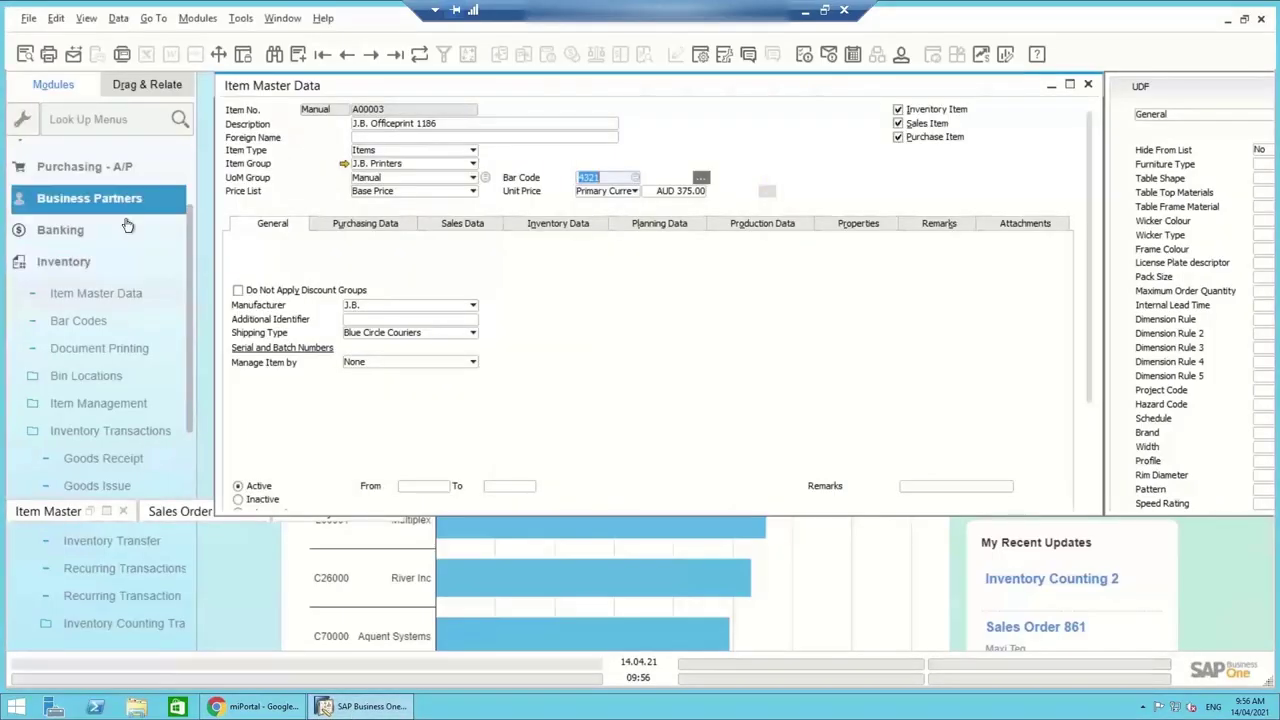
click(91, 256)
click(90, 245)
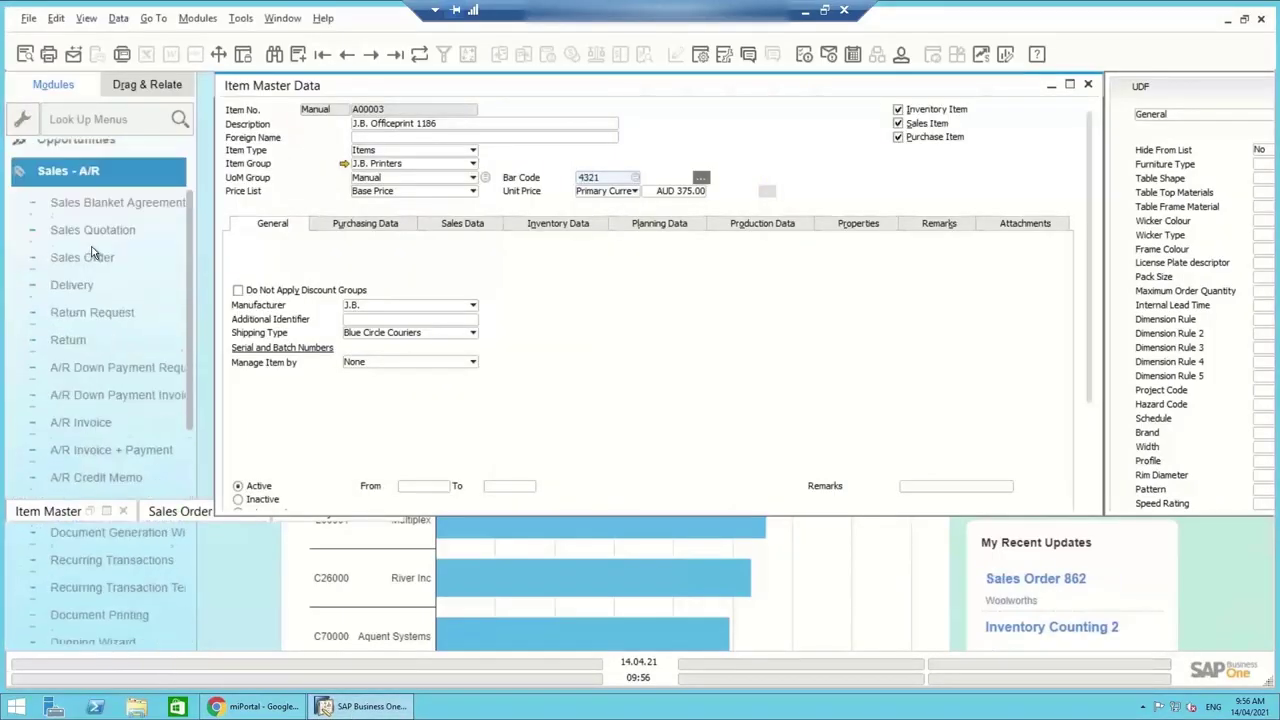
click(87, 240)
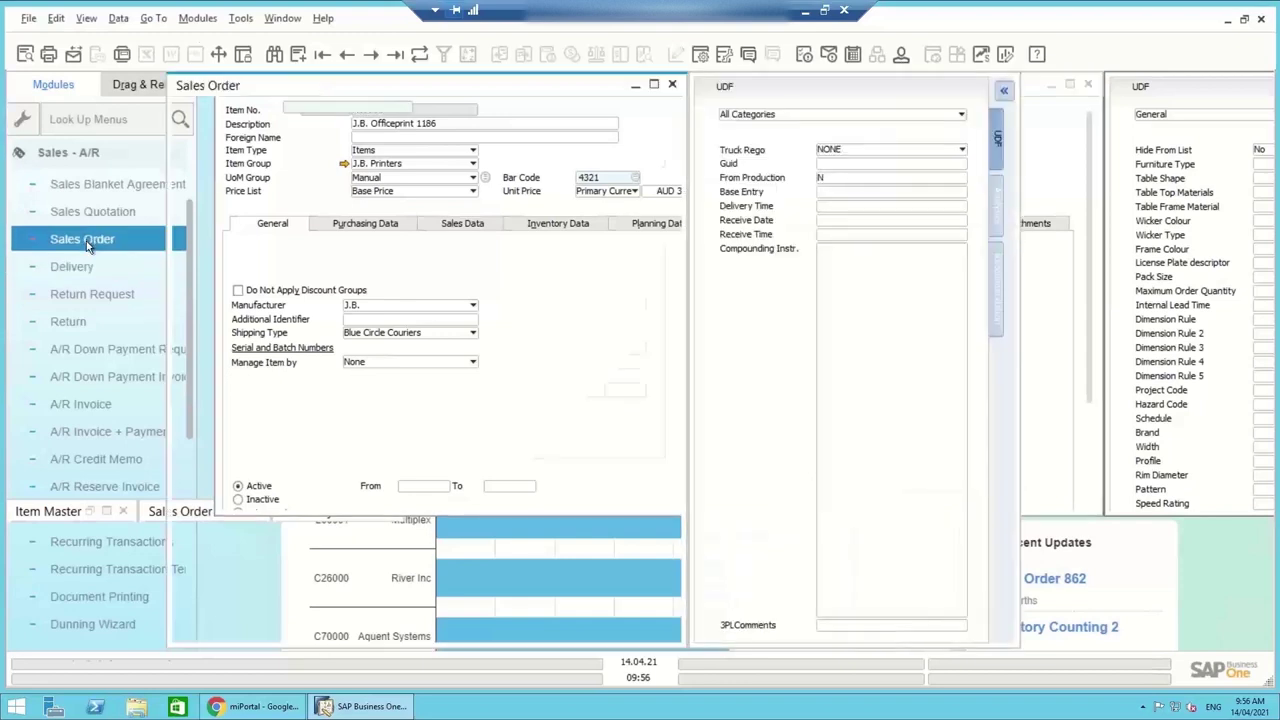
click(396, 56)
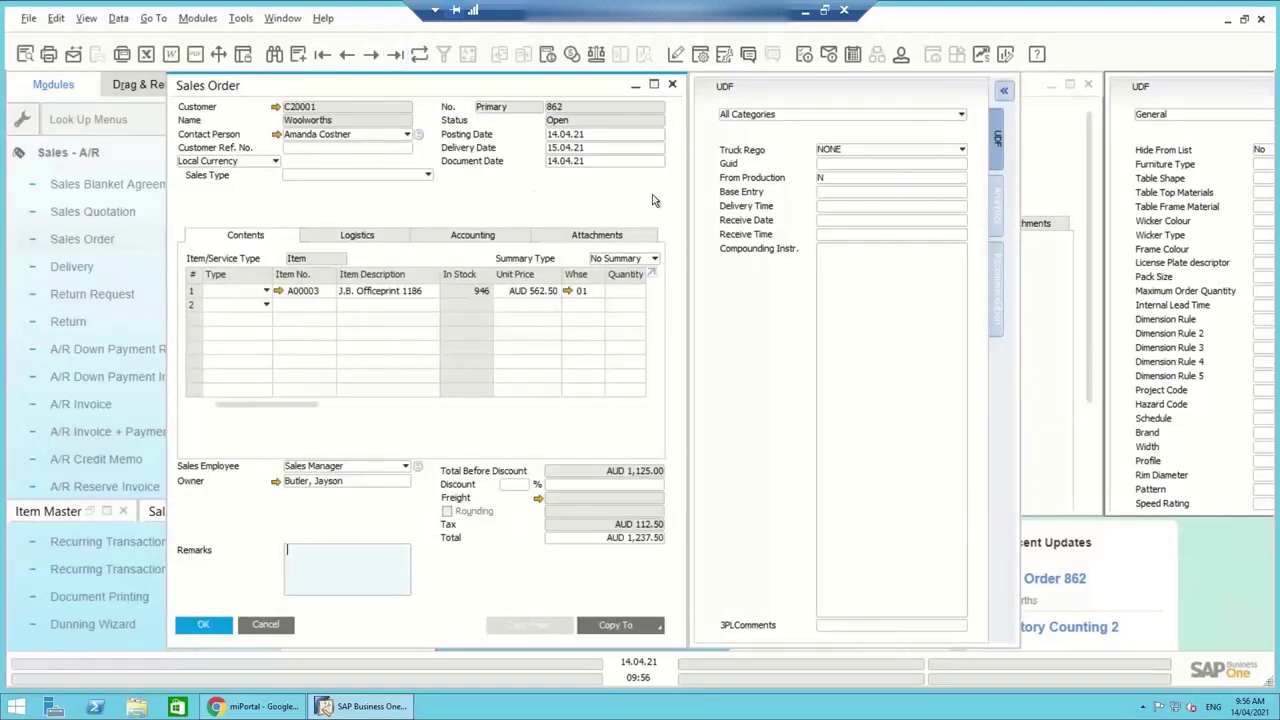
View the signature image attached to the Woolworths sales order and close the image viewer
click(596, 236)
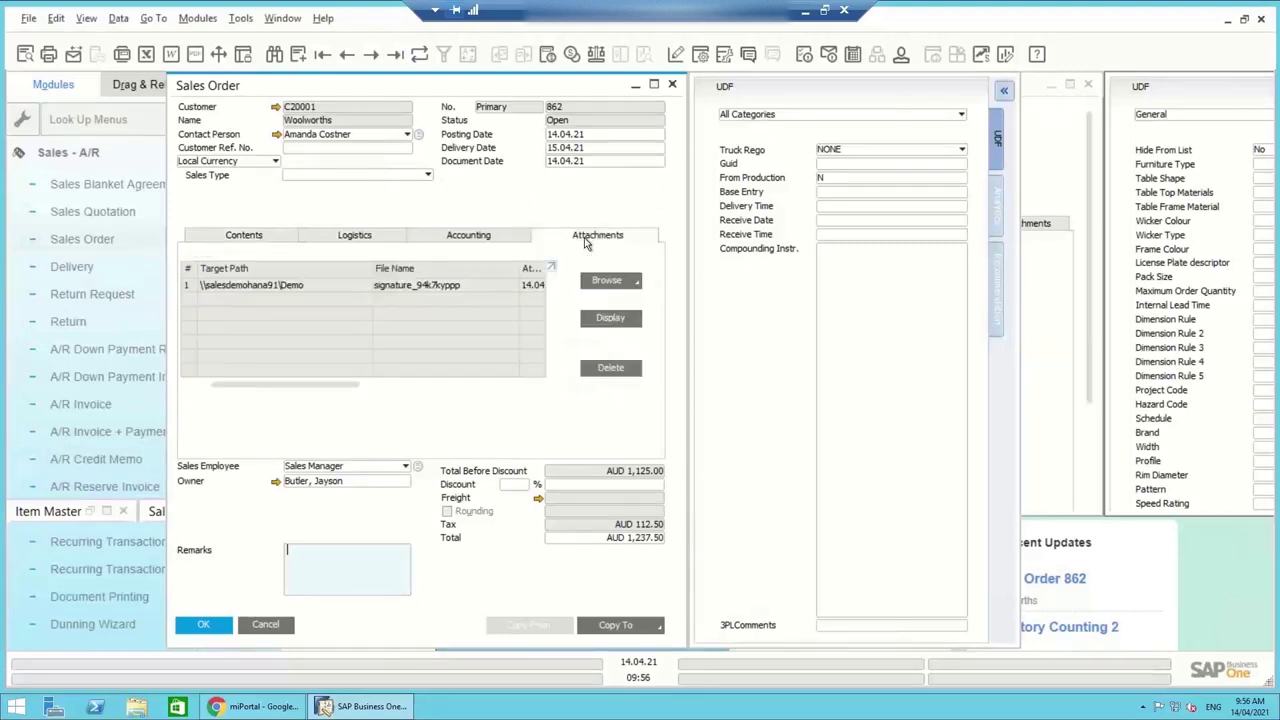
double_click(332, 289)
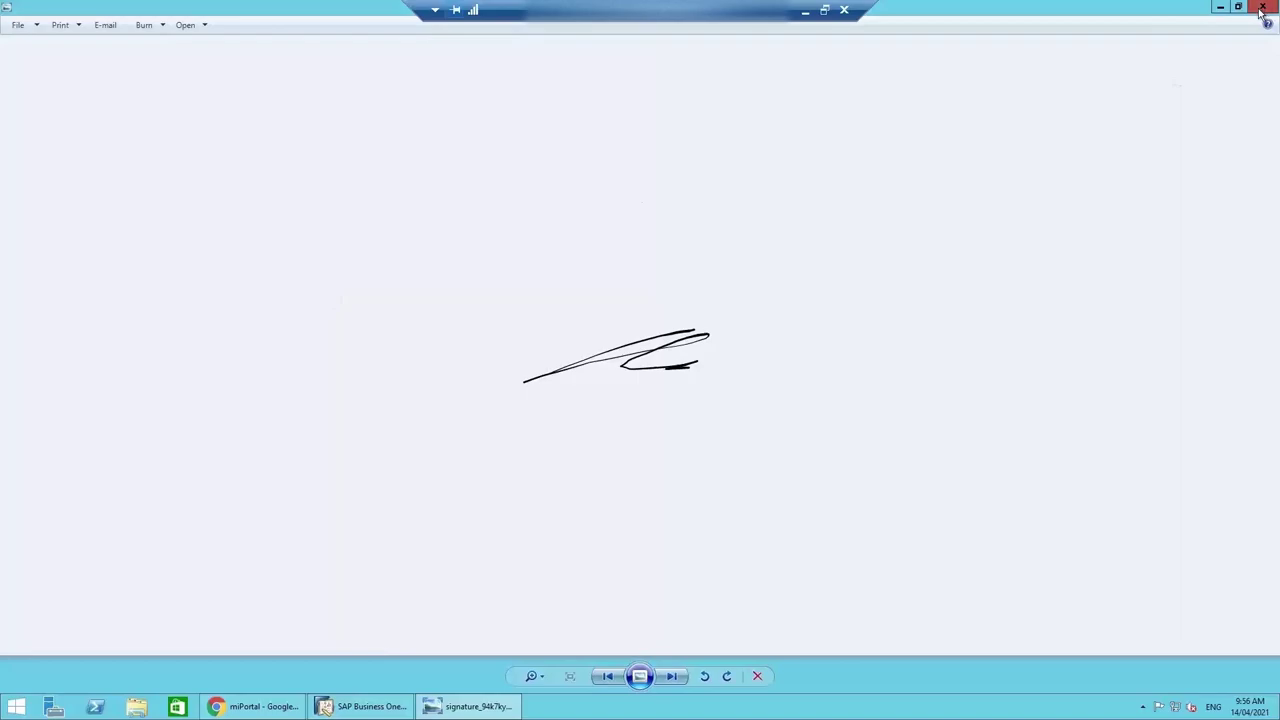
click(1263, 8)
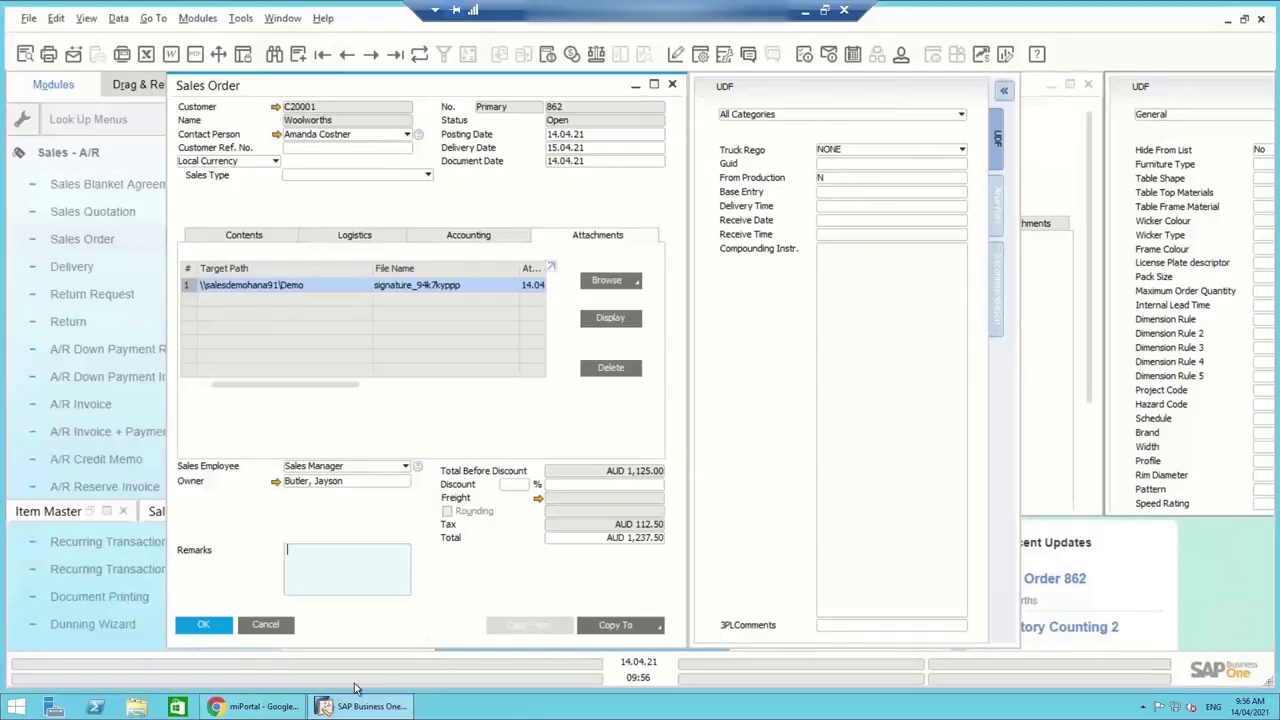
Switch to miPortal, open the sales order list for creating AR documents, filter it by "maxi 839" and clear the filter
click(262, 706)
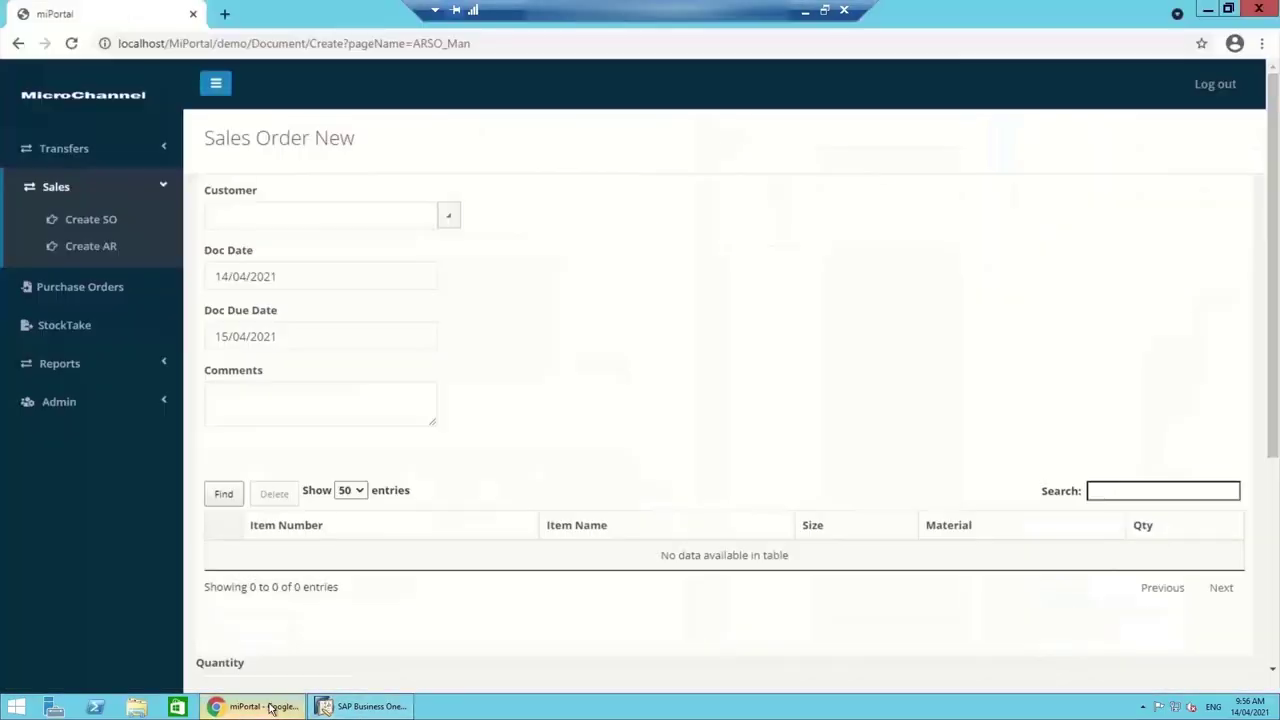
click(92, 254)
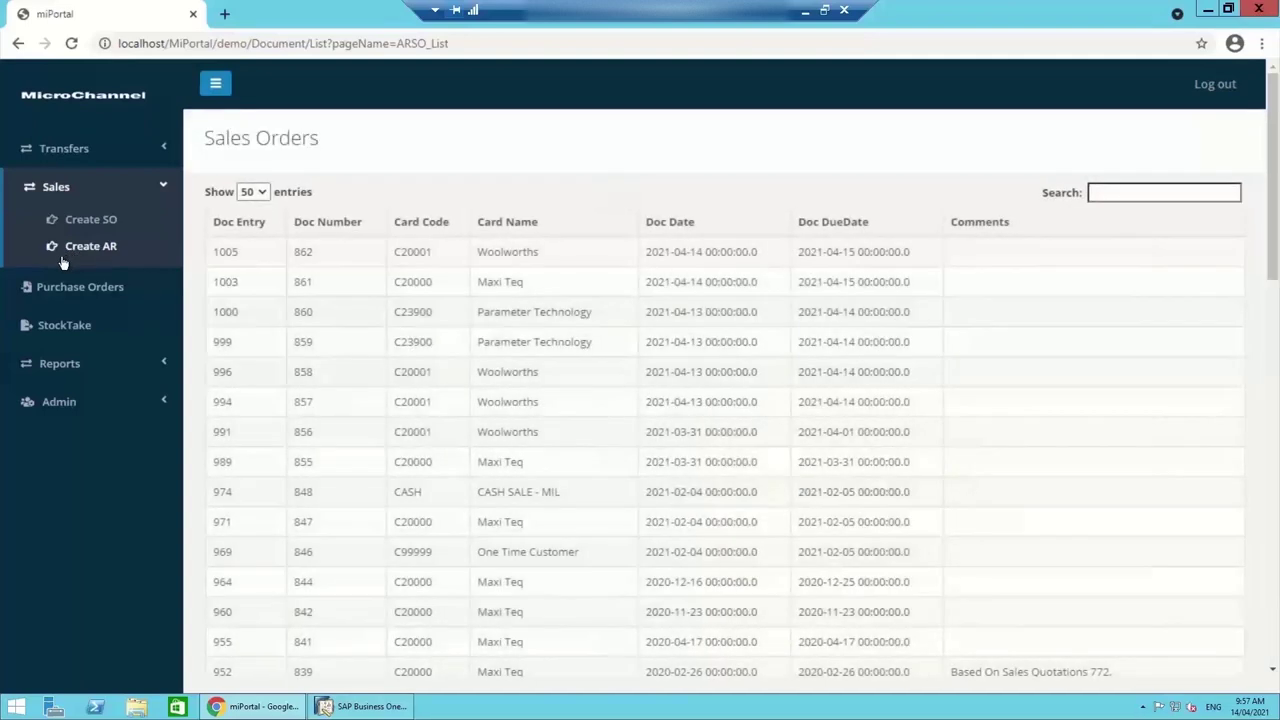
click(1102, 193)
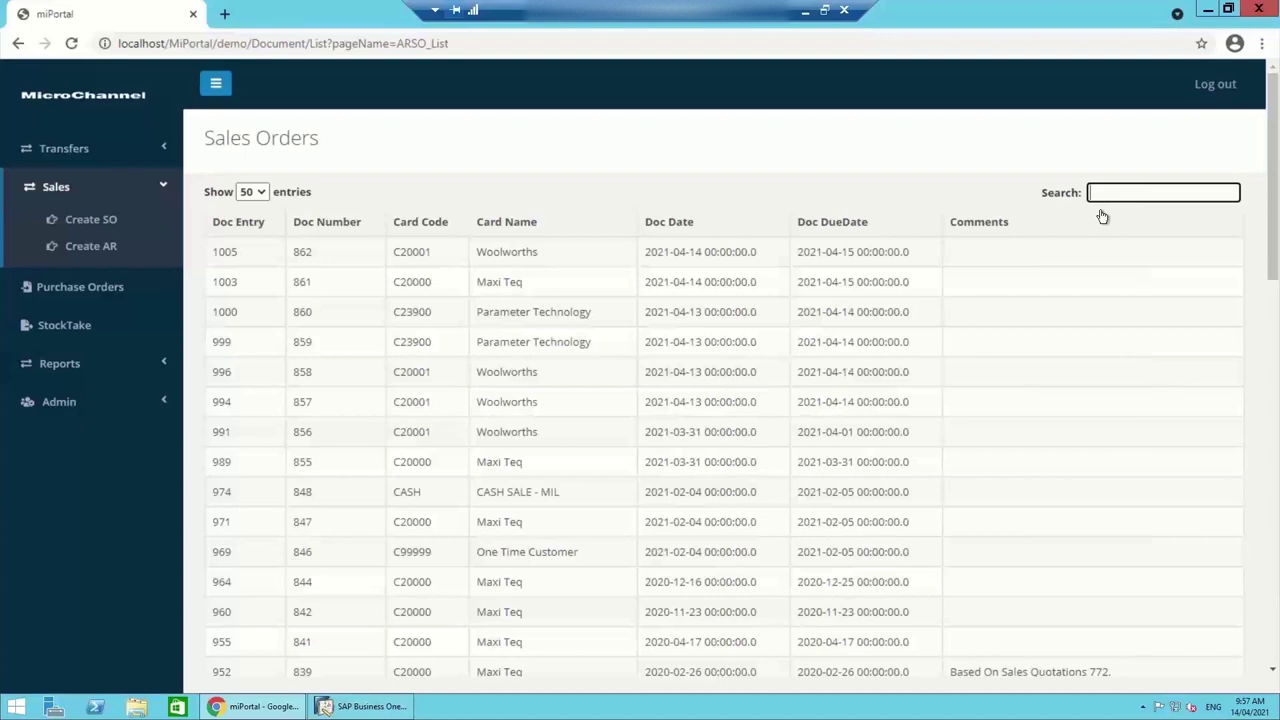
text(max)
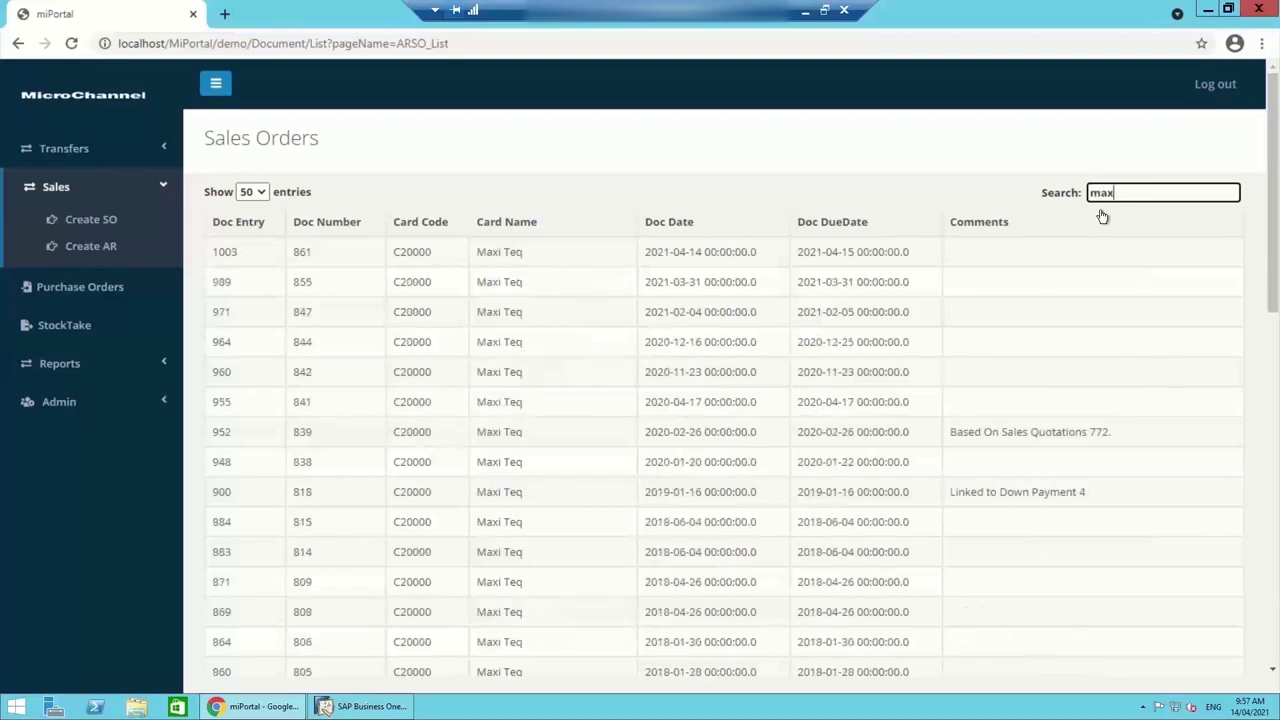
text(i 839)
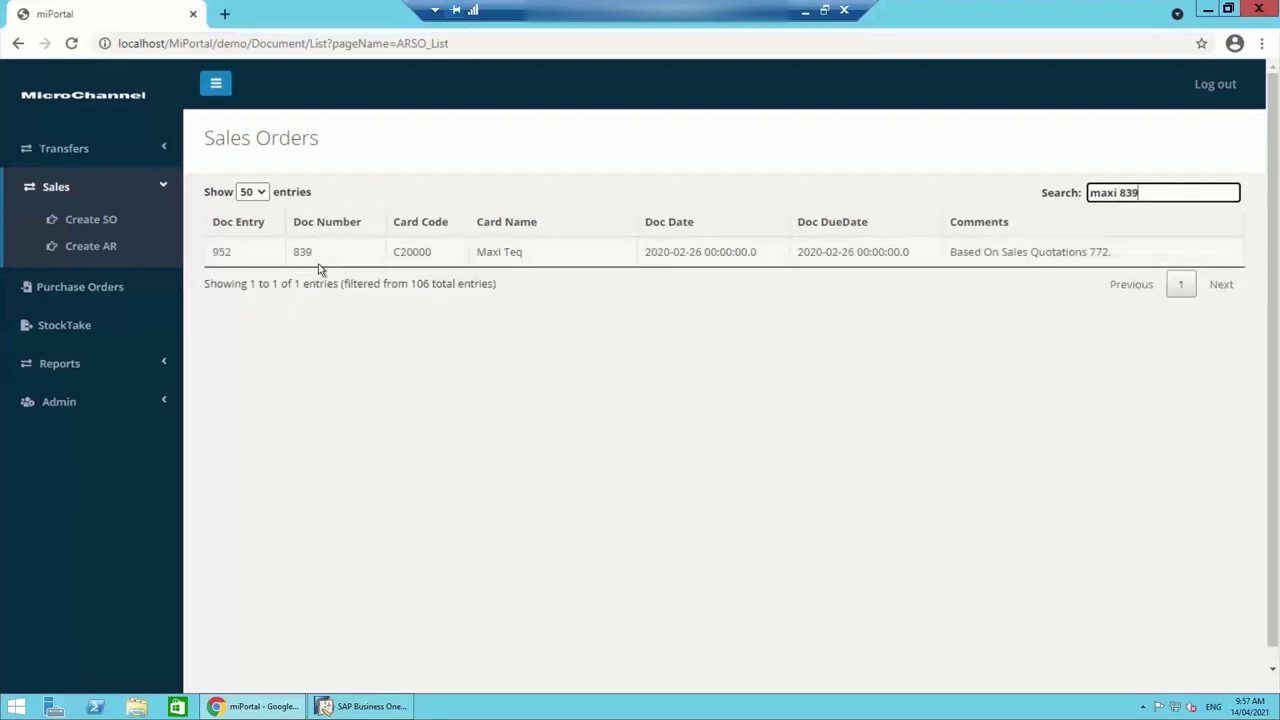
drag(1146, 194, 1071, 200)
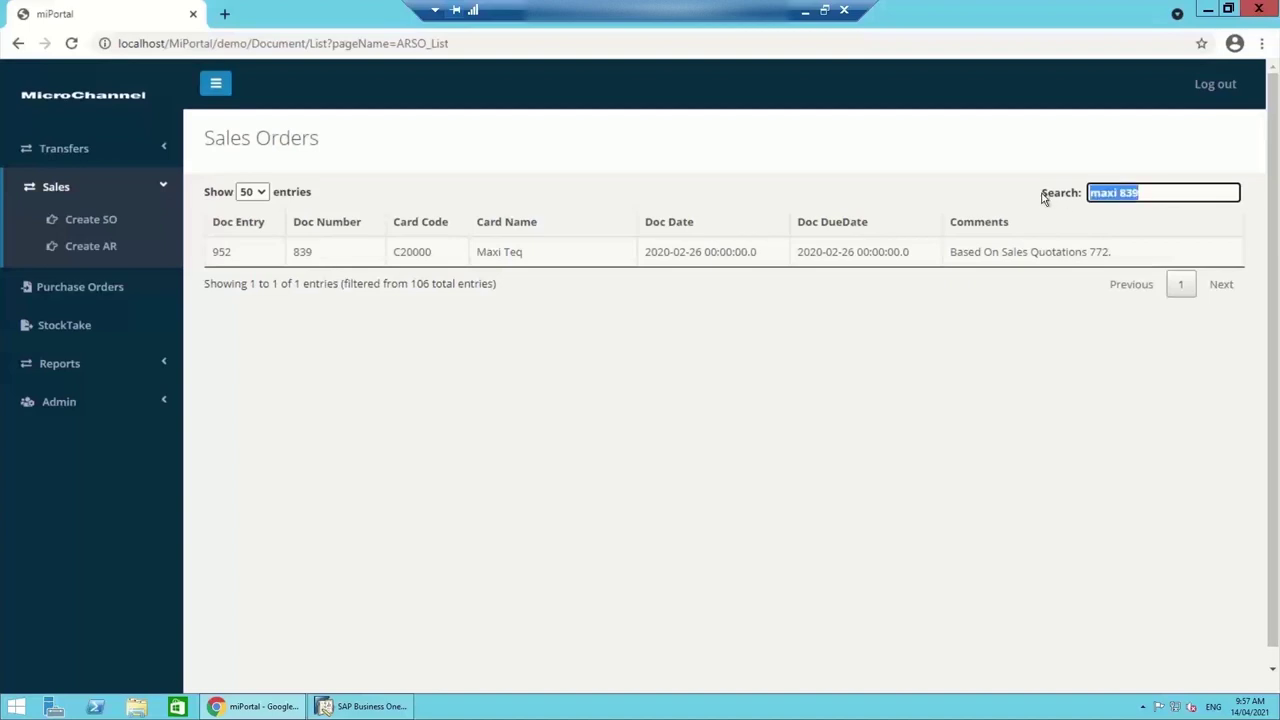
key(BackSpace)
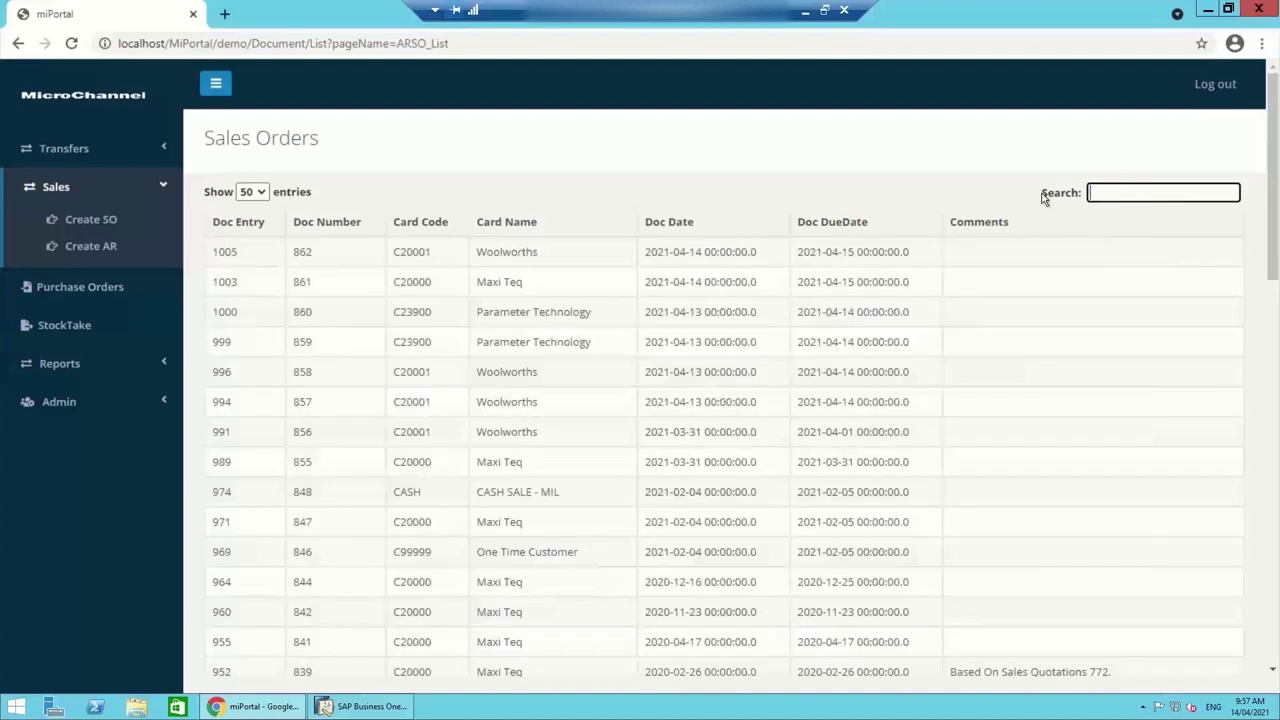
Open Maxi Teq sales order 861 and set the quantity of J.B. Officeprint 1186 to 2
click(498, 290)
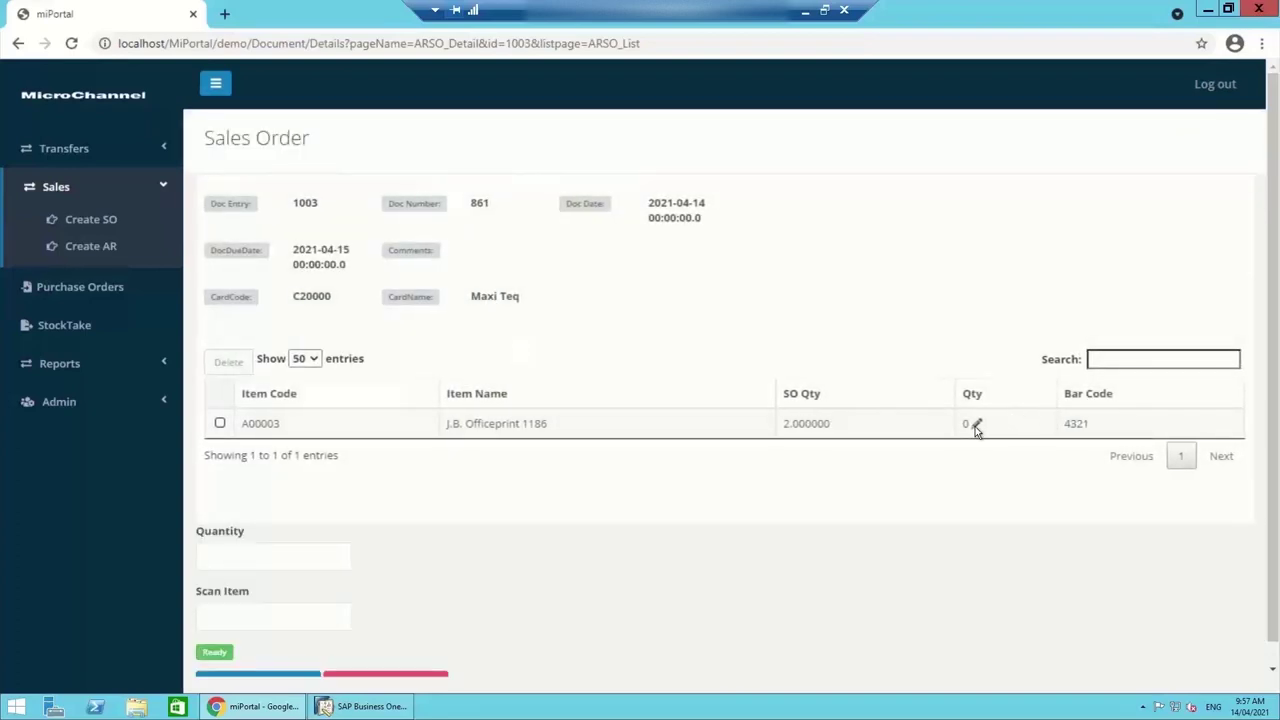
click(976, 423)
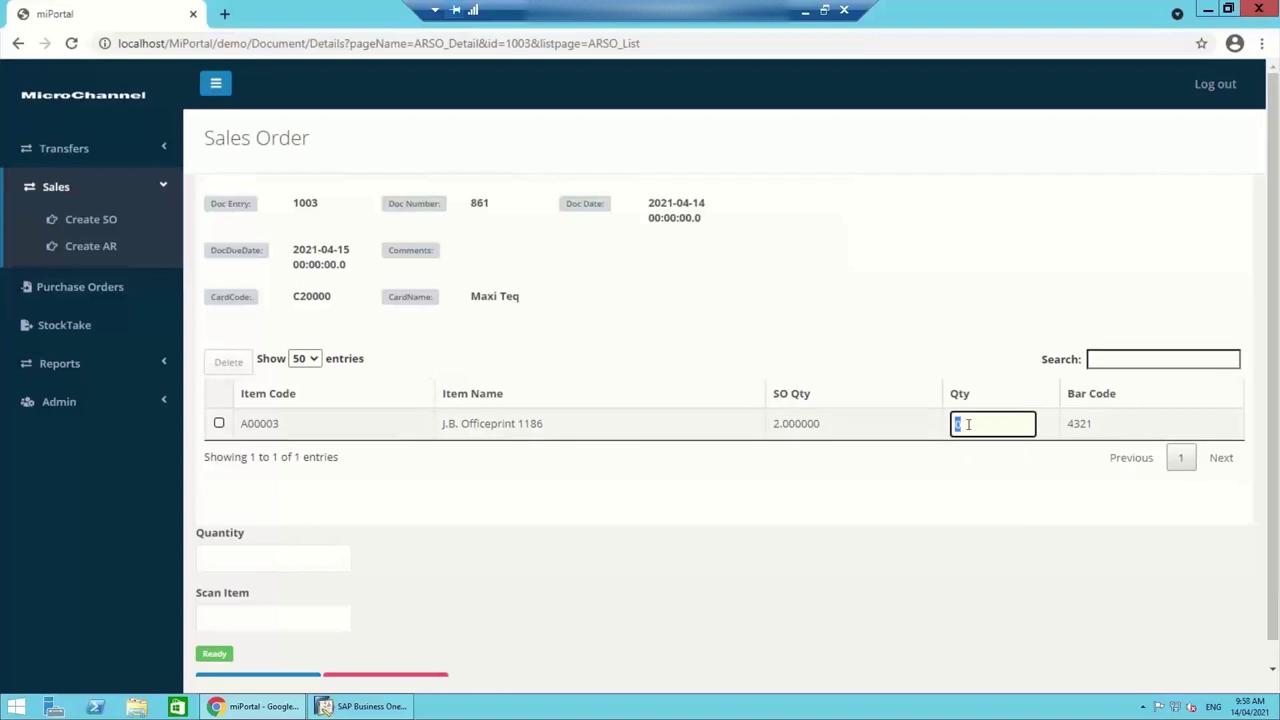
click(956, 490)
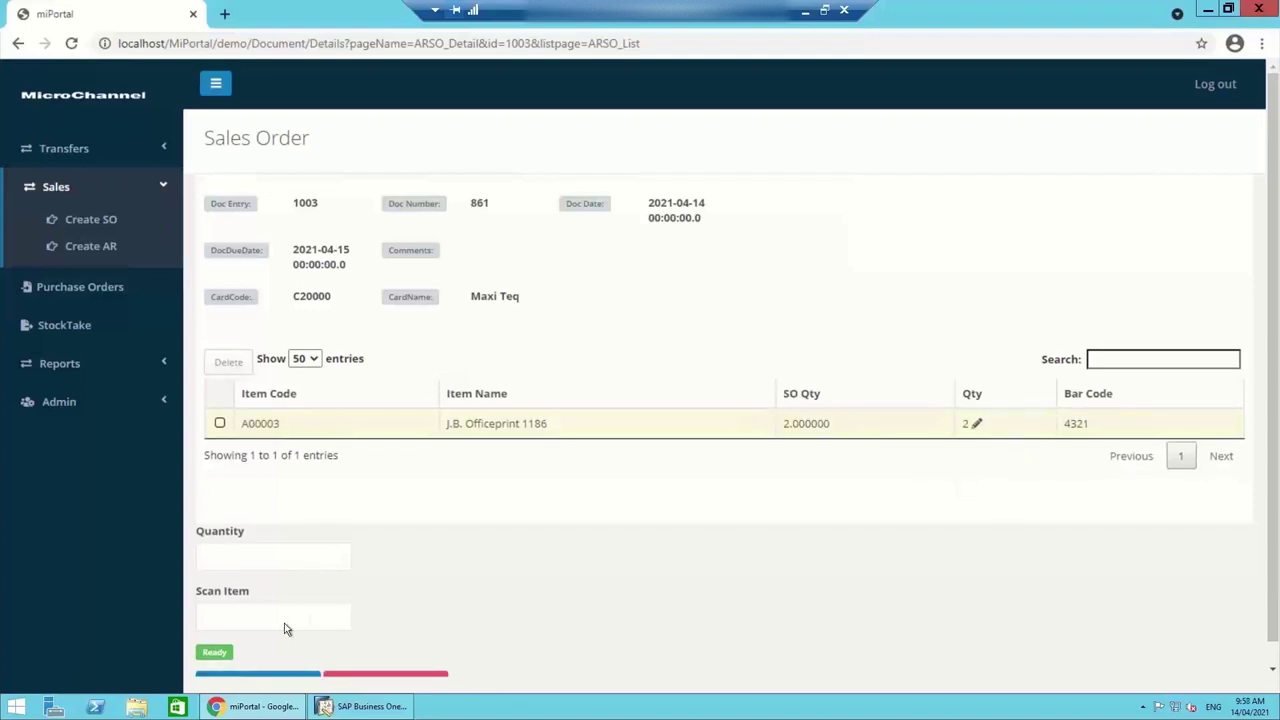
Try to record a quantity of 5 for the item by scanning bar code 4321
click(224, 554)
text(5)
click(226, 621)
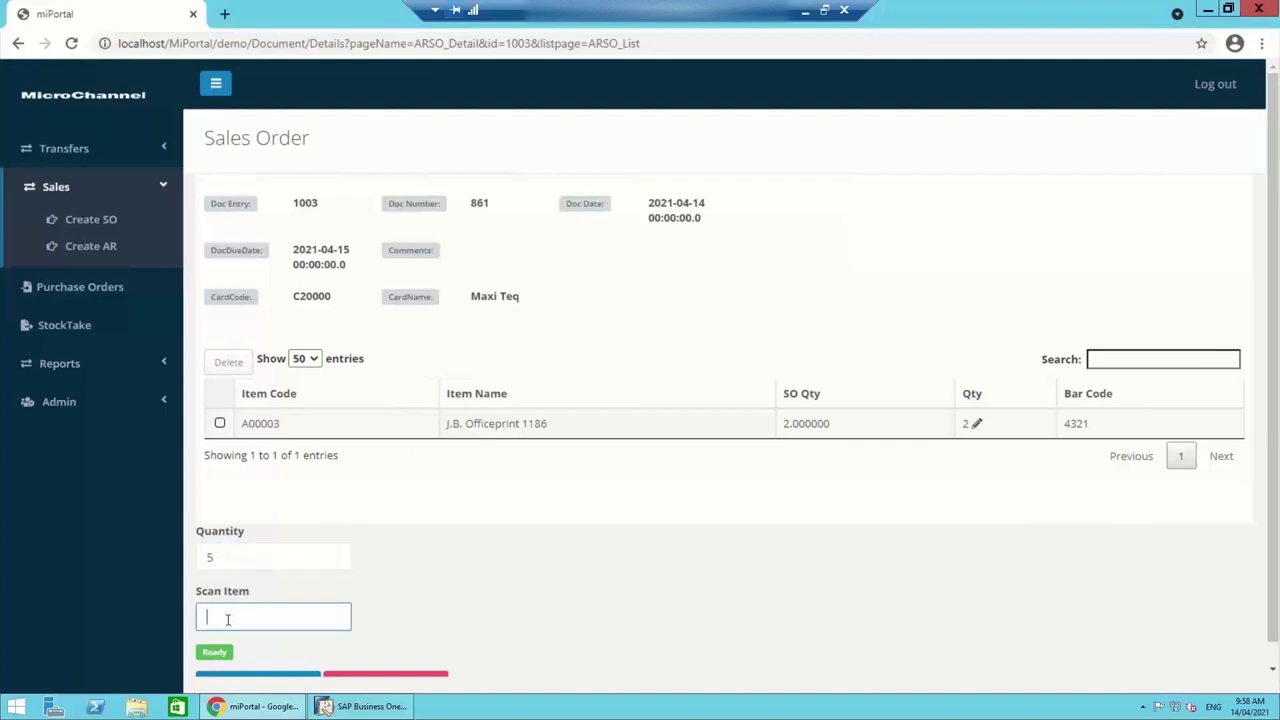
text(4321)
key(Return)
Try to scan bar code 4321 again without a quantity and review the rest of the sales order page
drag(1096, 425, 1068, 425)
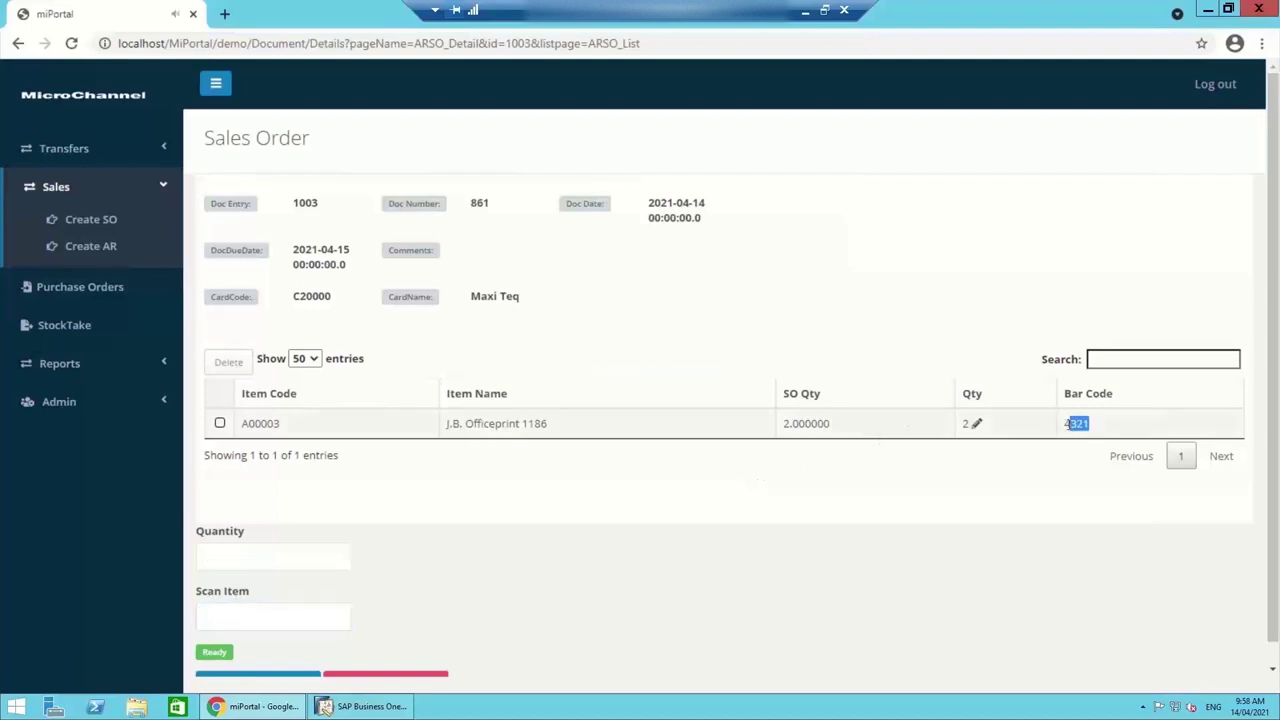
click(247, 618)
text(4321)
key(Return)
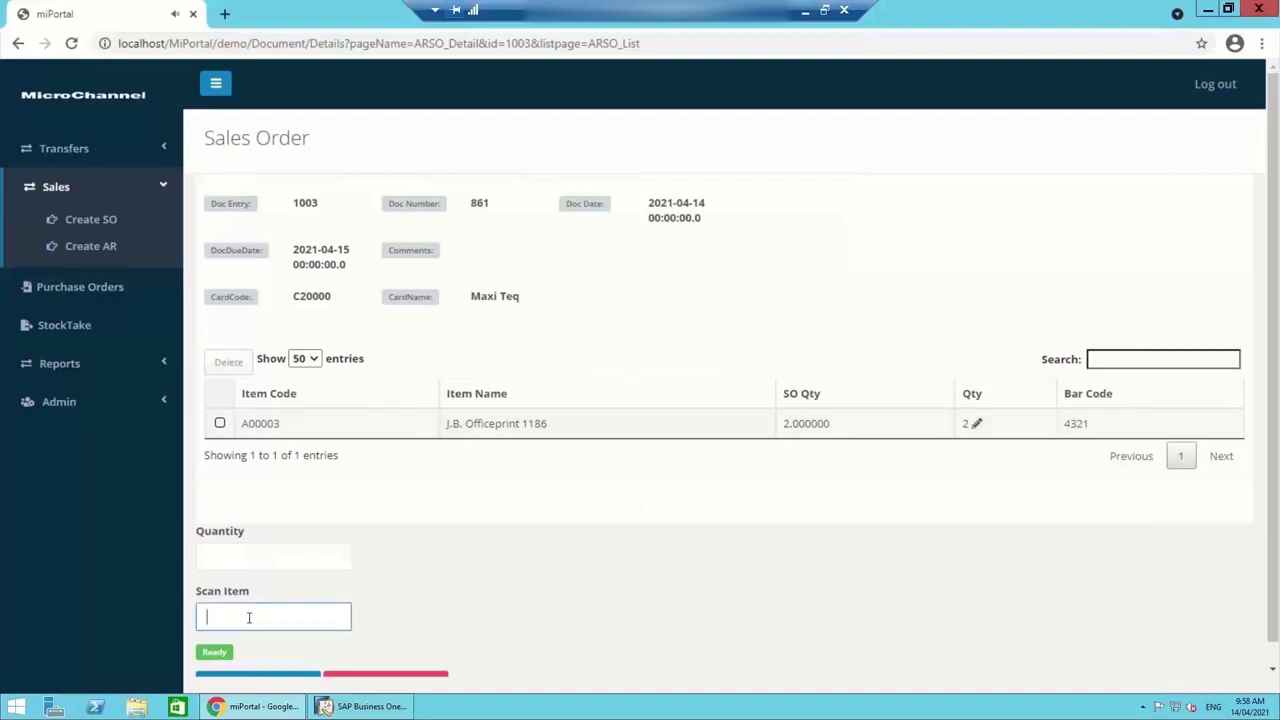
click(248, 559)
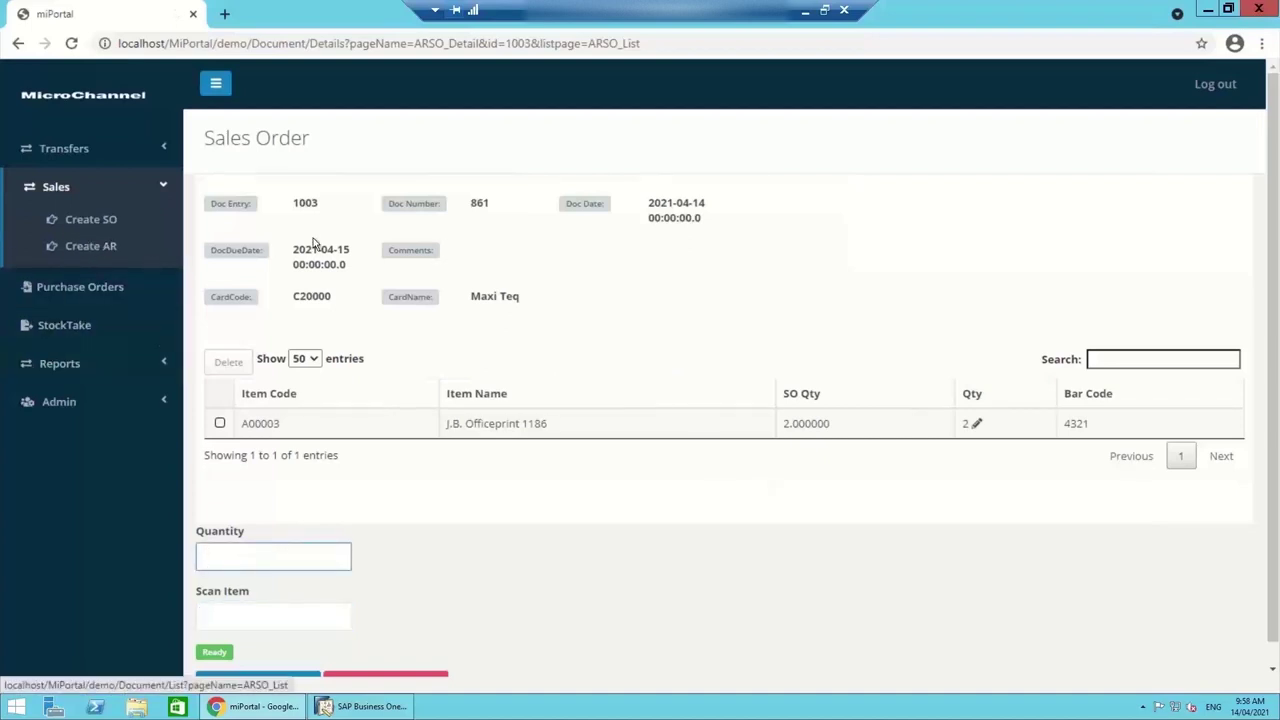
scroll(481, 365, down, 1)
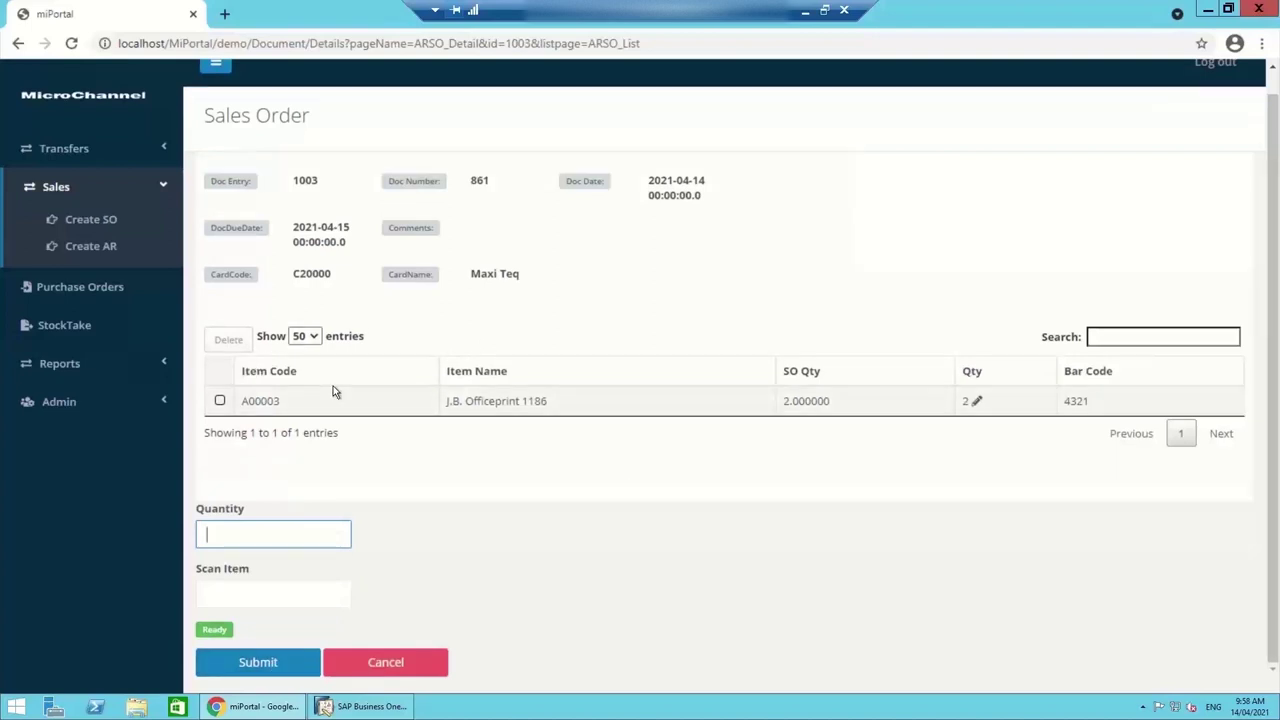
Open the purchase order list and examine the lines and entry fields of Far East Imports purchase order 558
click(74, 291)
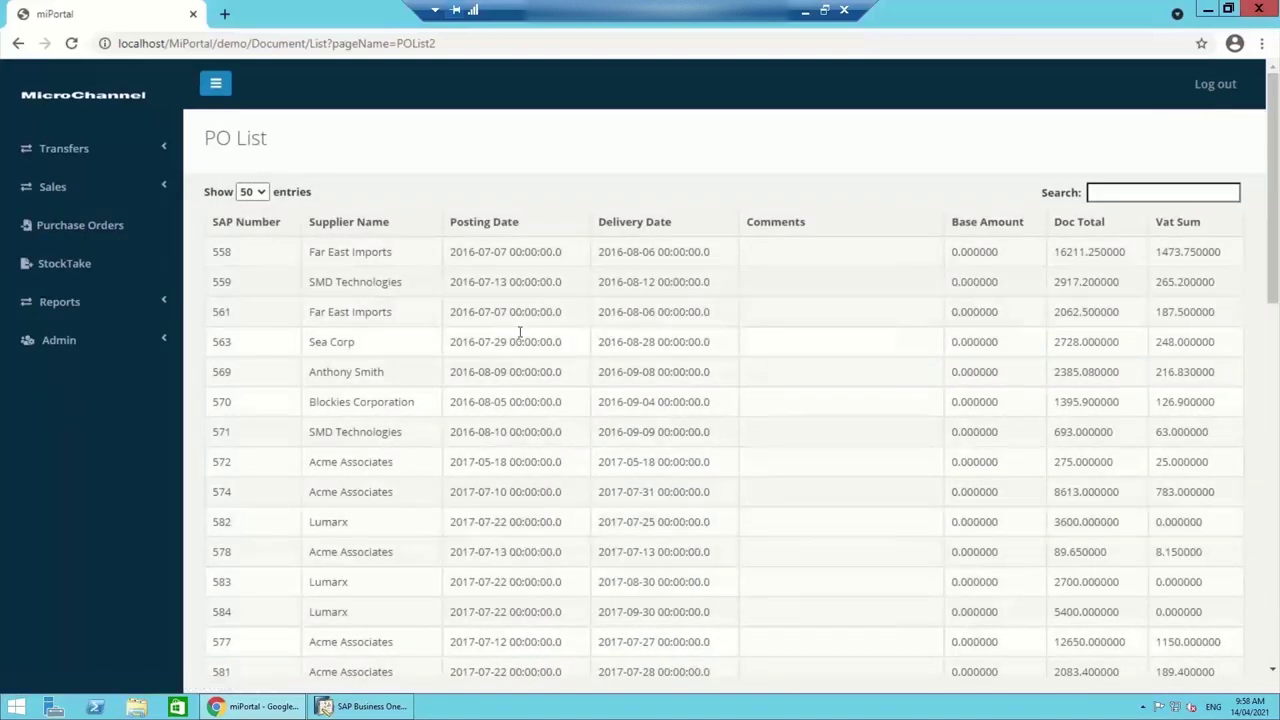
click(535, 253)
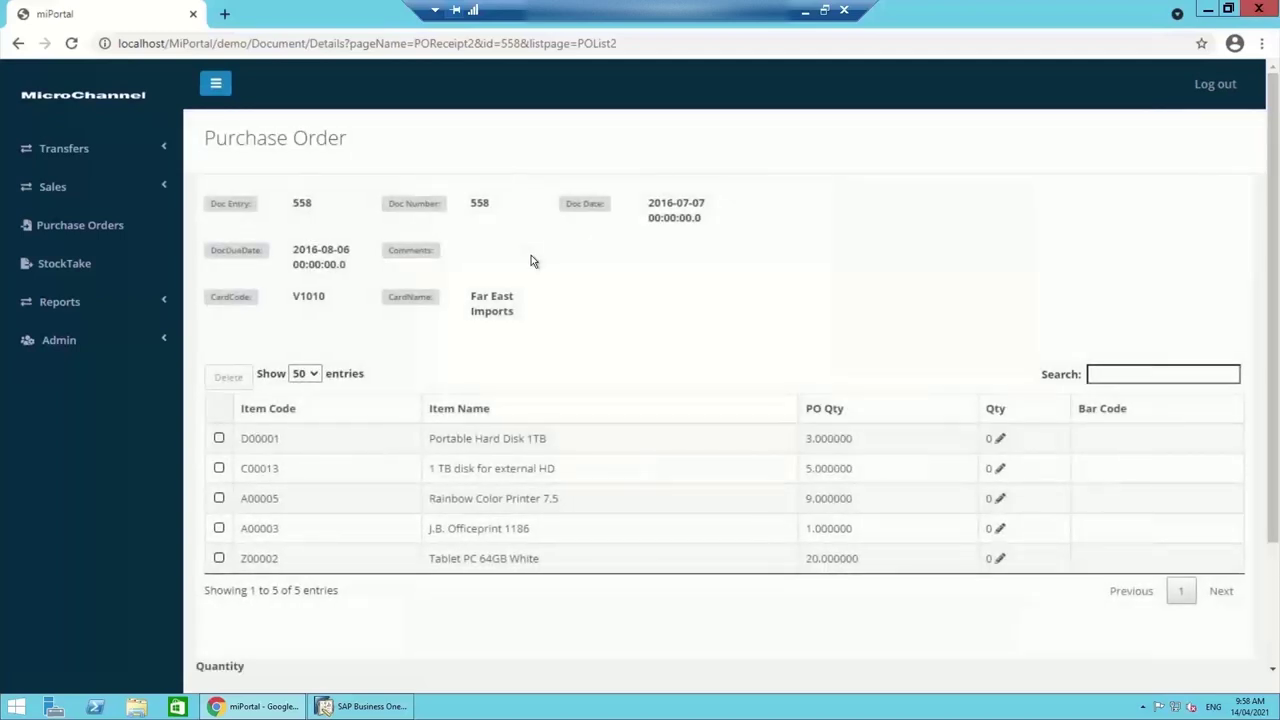
scroll(580, 354, down, 3)
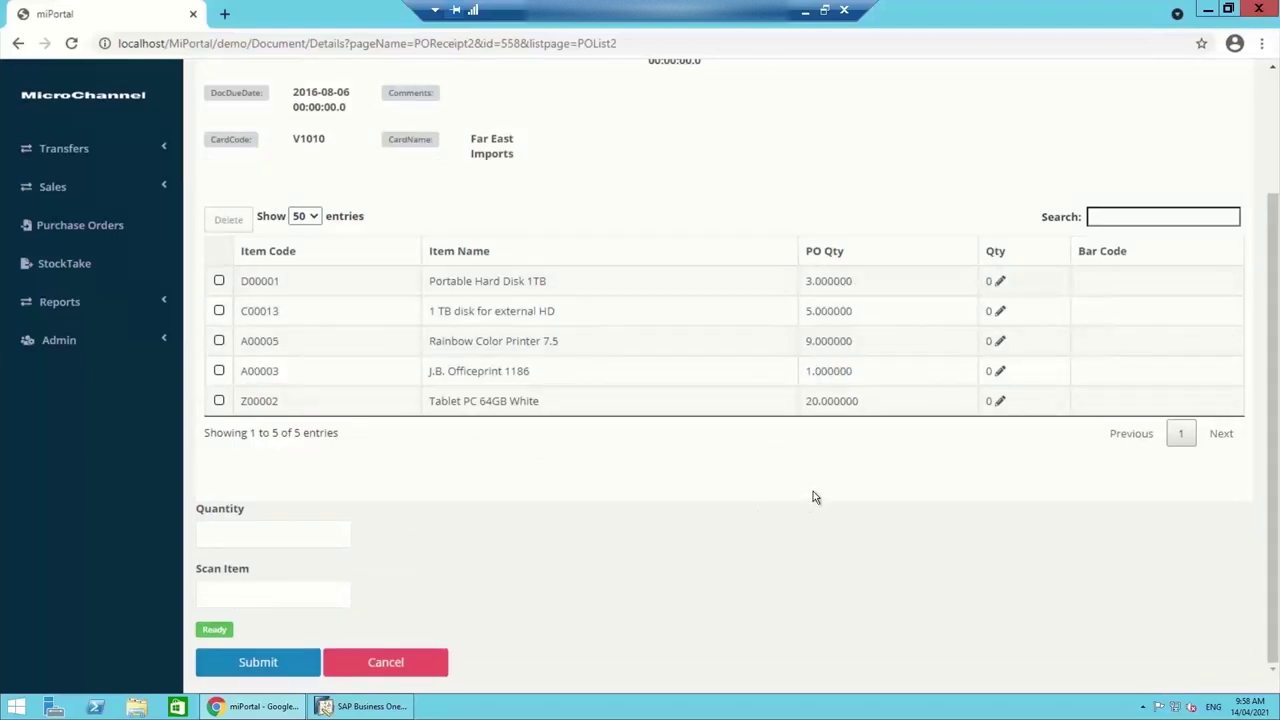
scroll(750, 520, up, 3)
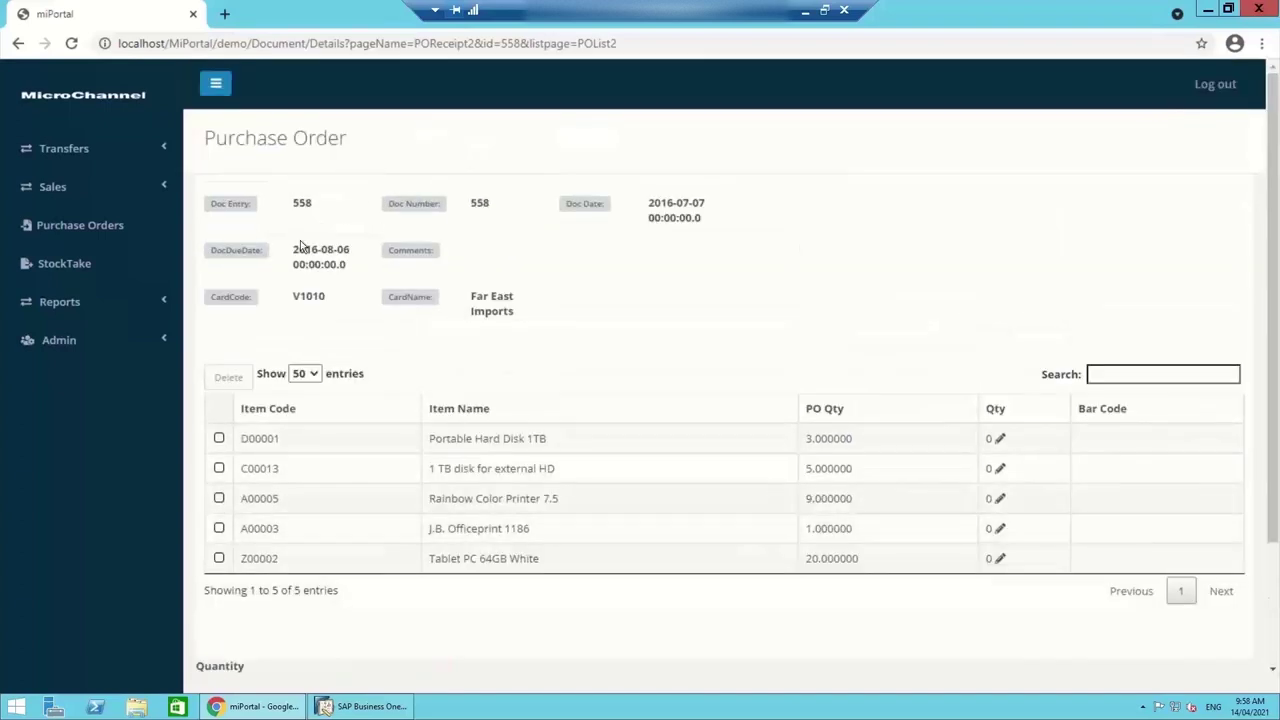
Open the portal's stock take list, and bring up the matching open inventory counting document 2 in SAP Business One
click(64, 268)
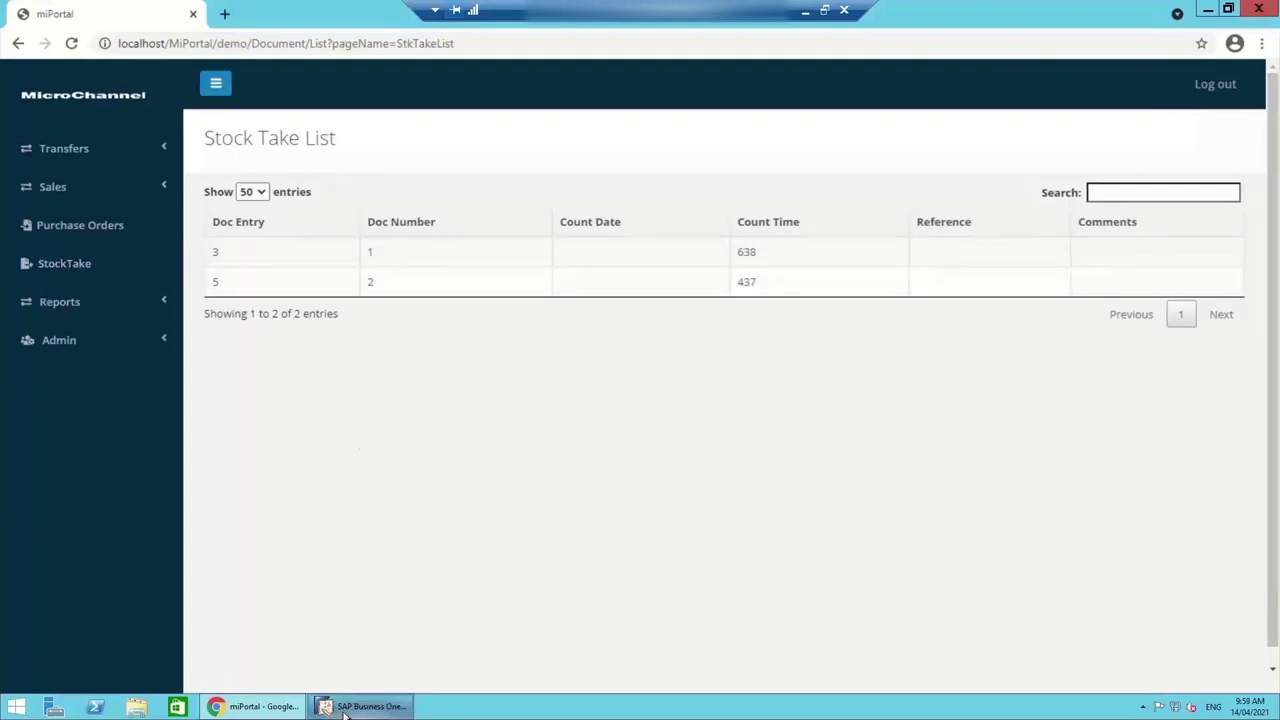
mouse_move(360, 710)
click(367, 677)
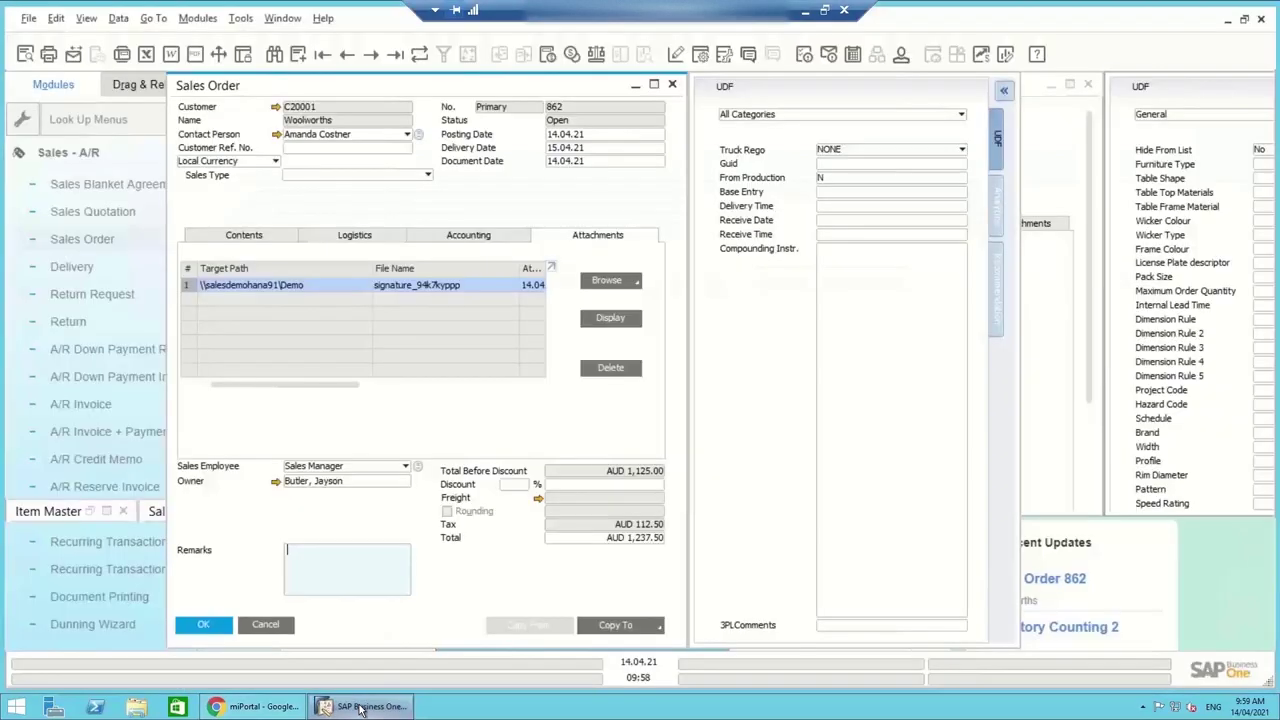
click(66, 155)
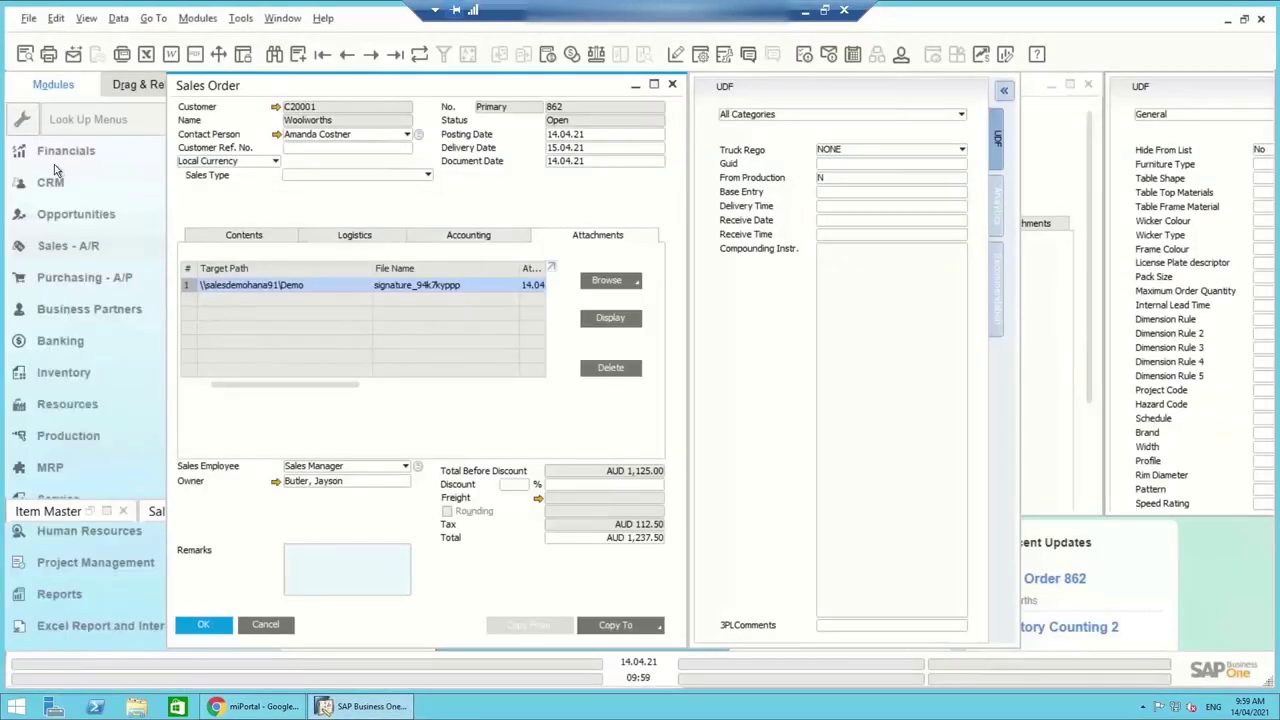
click(92, 368)
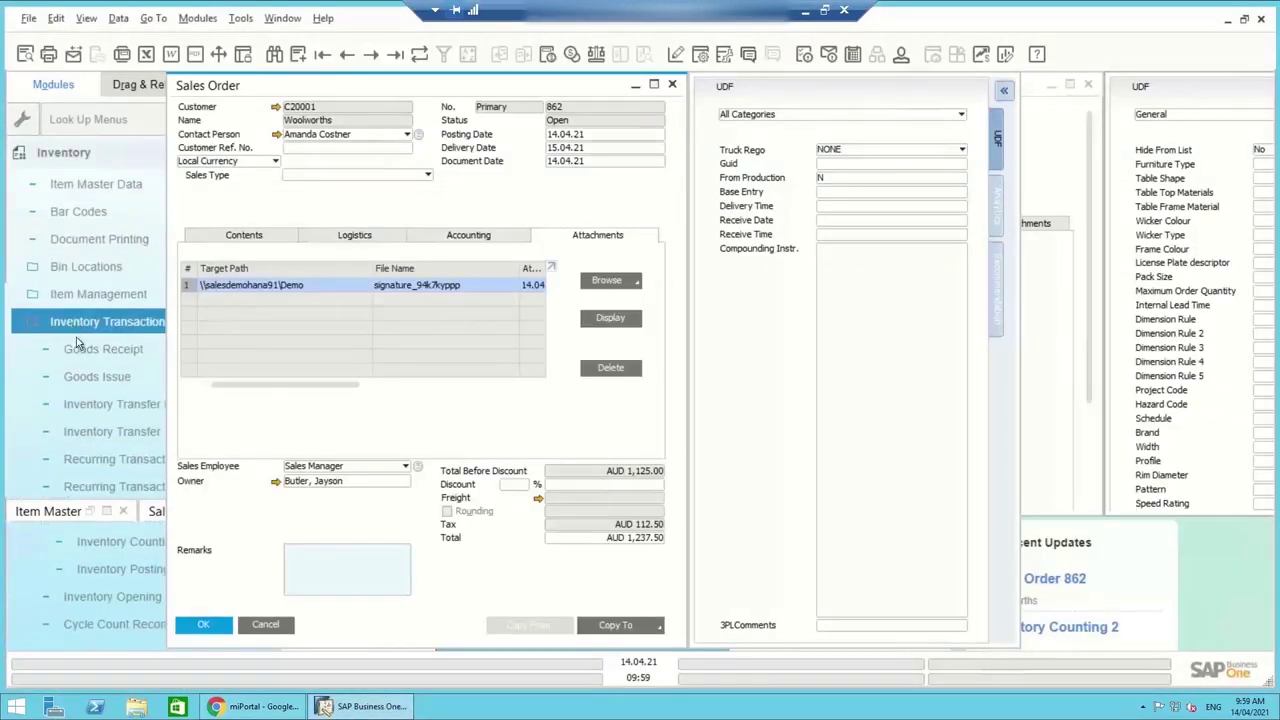
scroll(90, 384, down, 2)
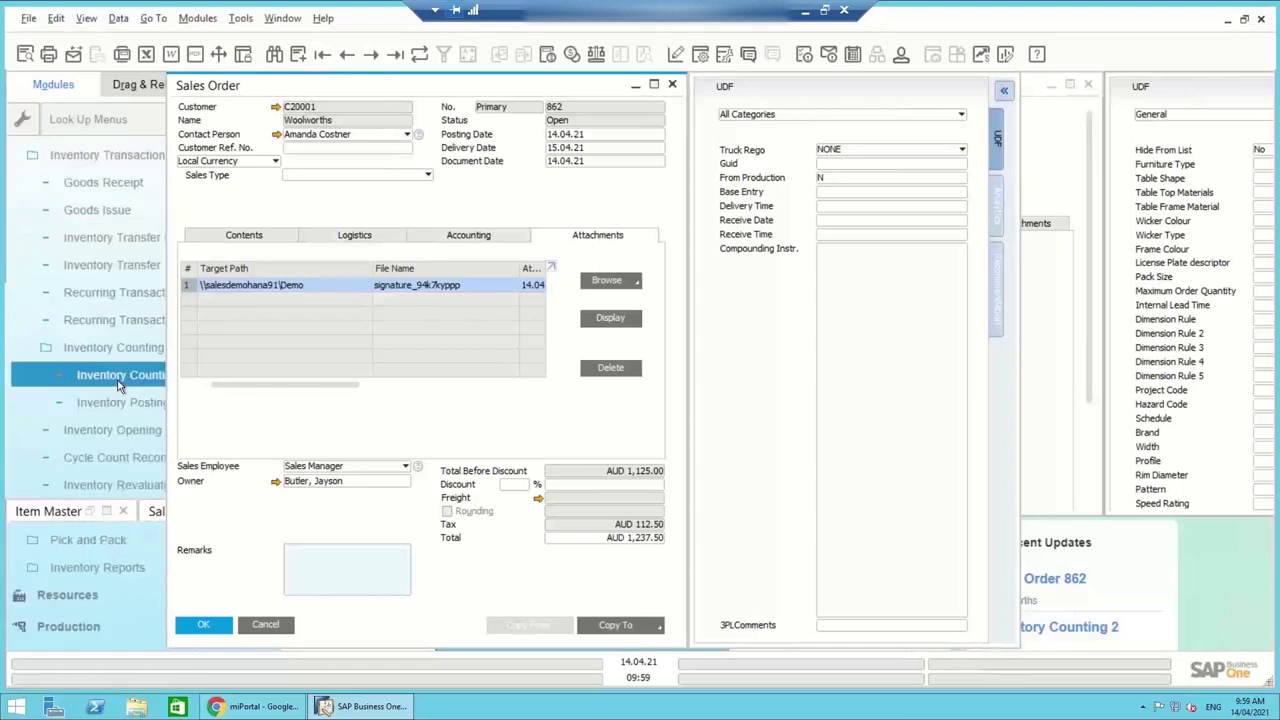
click(117, 380)
click(347, 57)
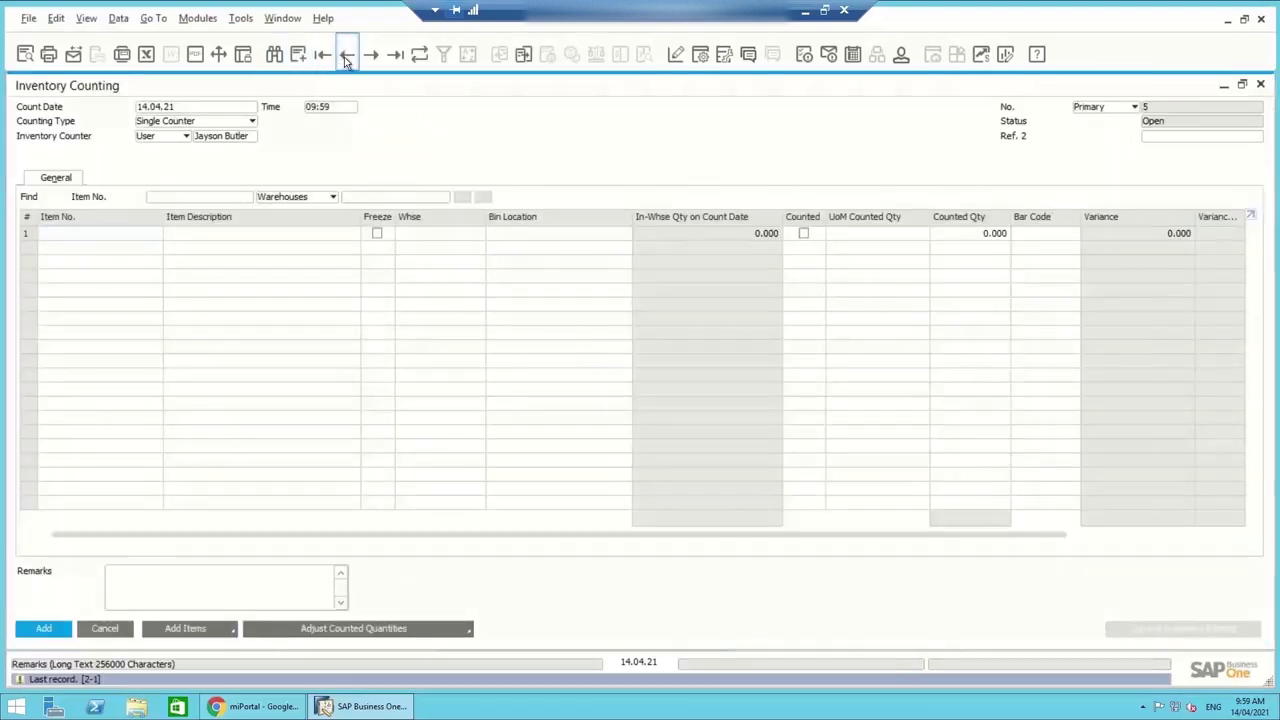
click(347, 57)
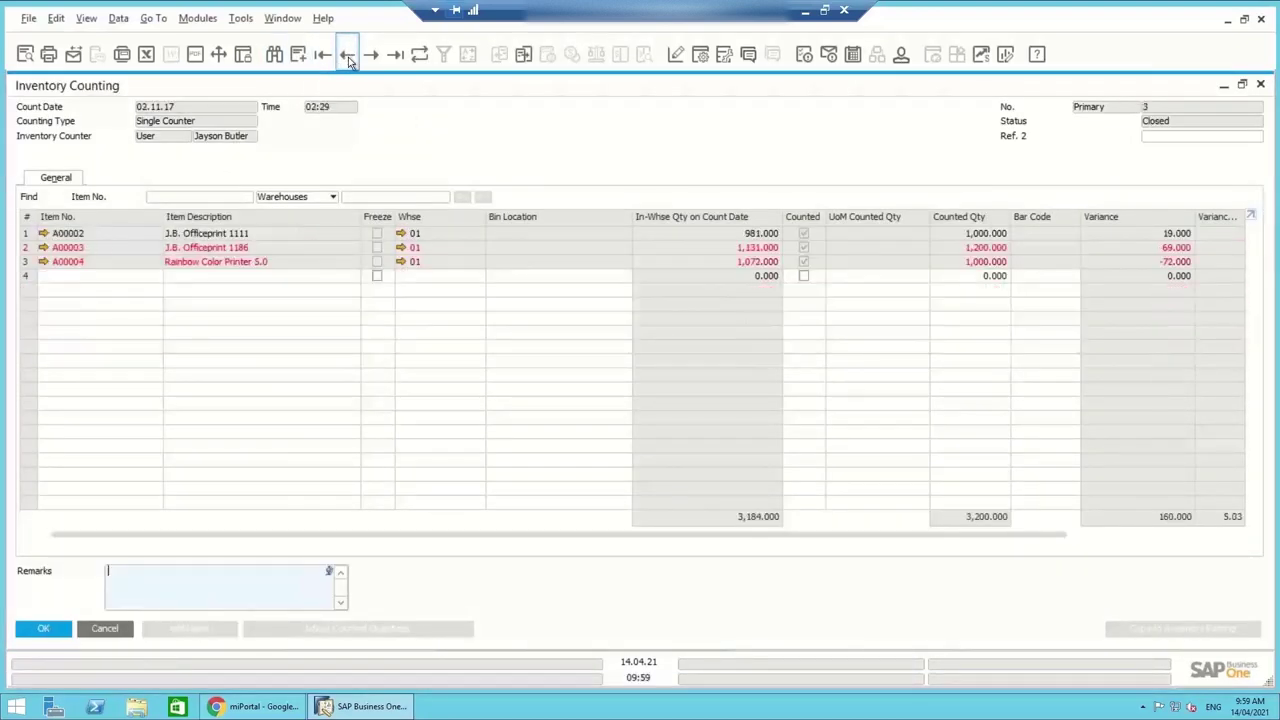
click(347, 57)
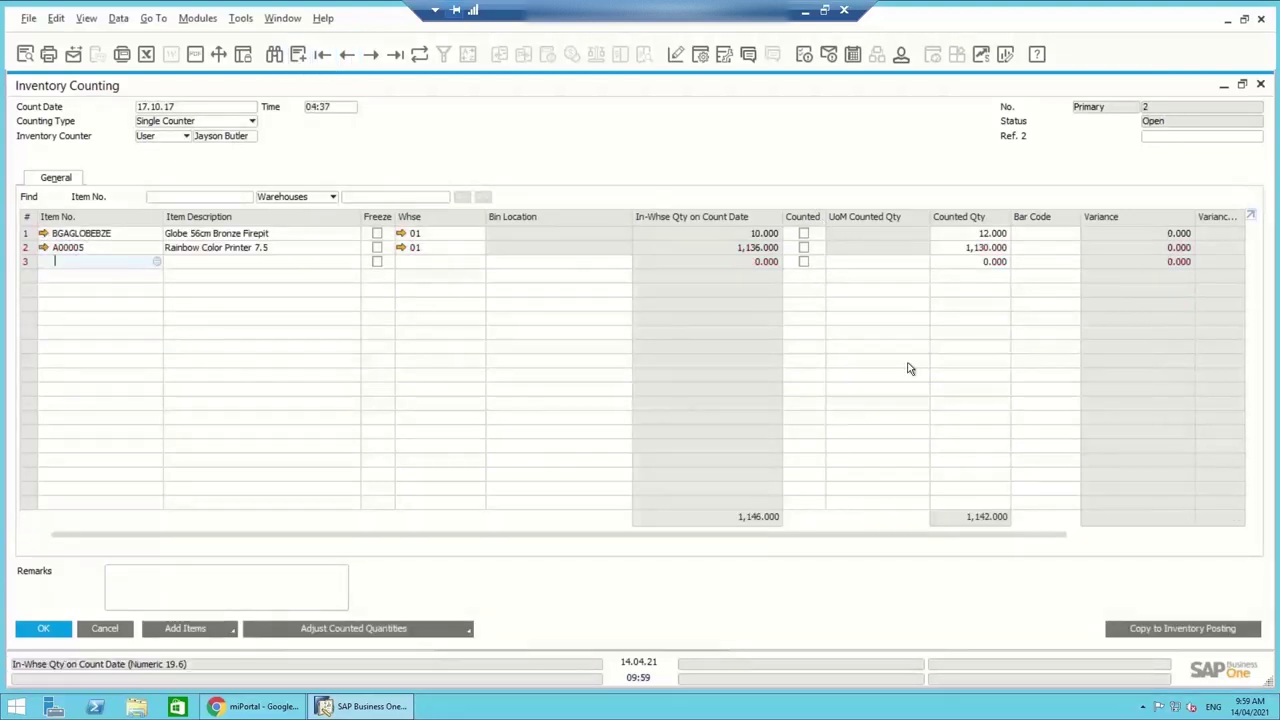
Switch to miPortal, open stock take document 2 and compare it with the inventory count in SAP Business One
click(220, 708)
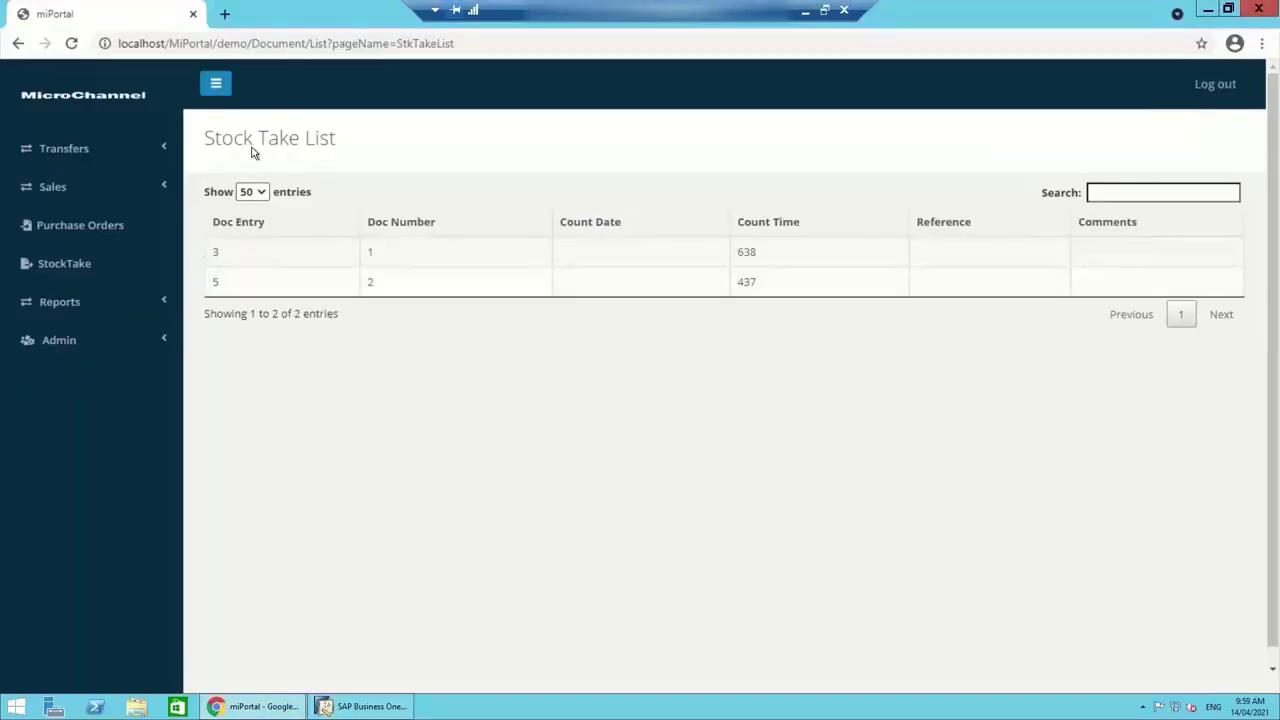
click(326, 289)
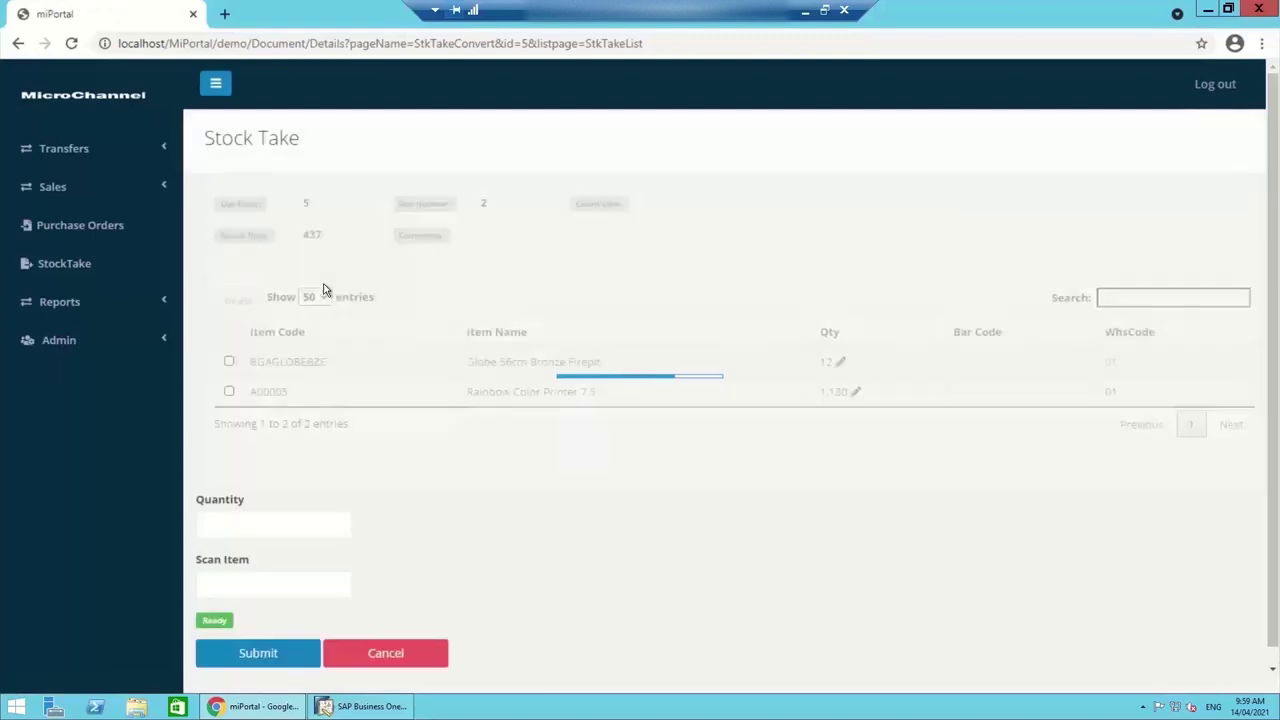
click(235, 585)
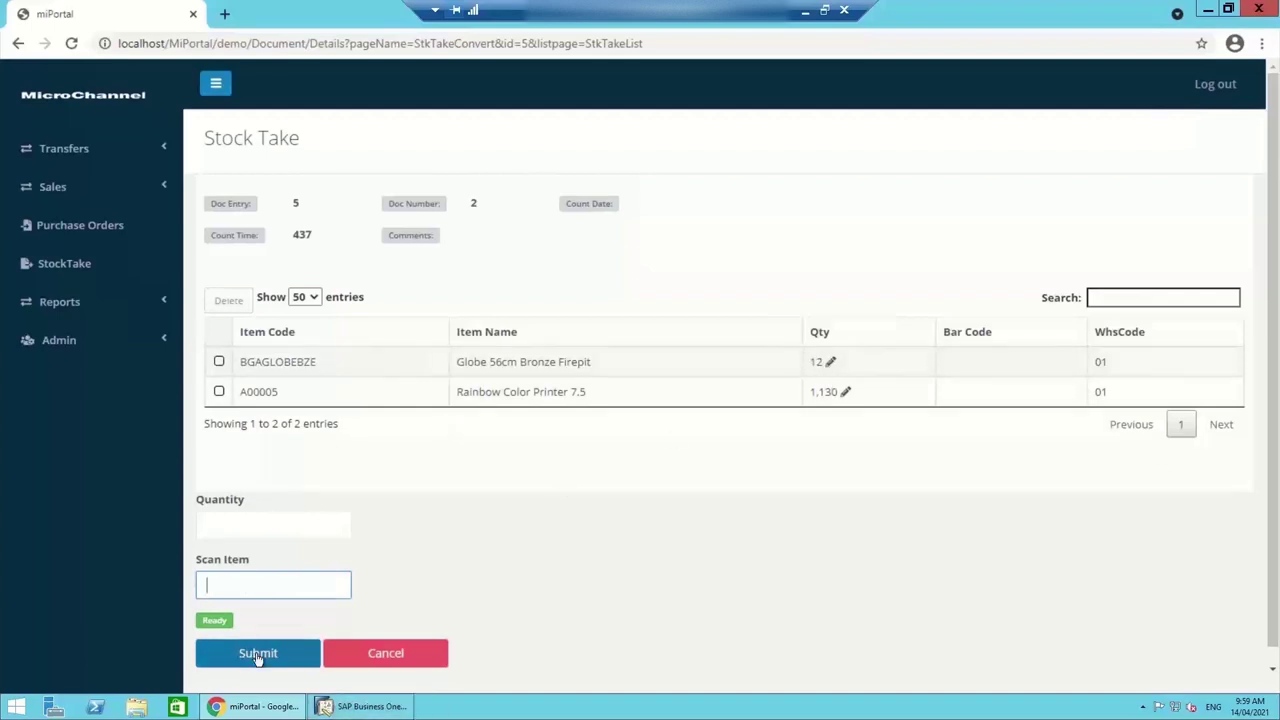
click(378, 709)
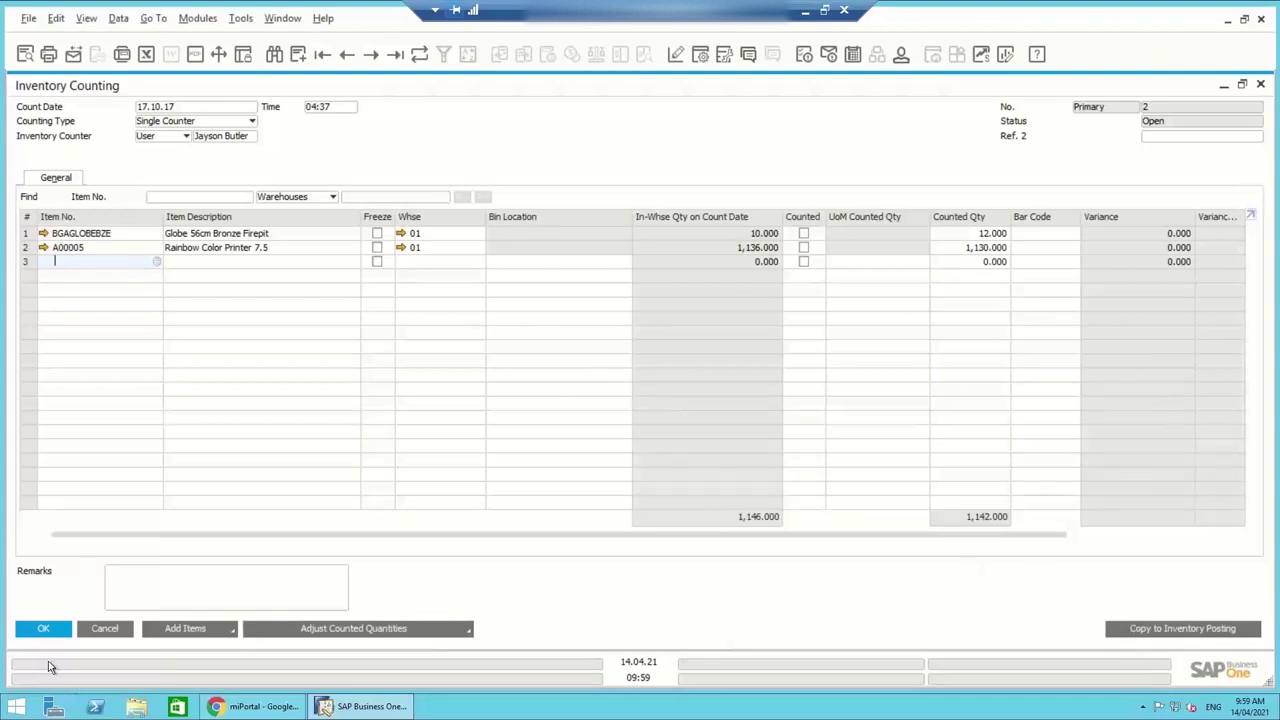
click(258, 706)
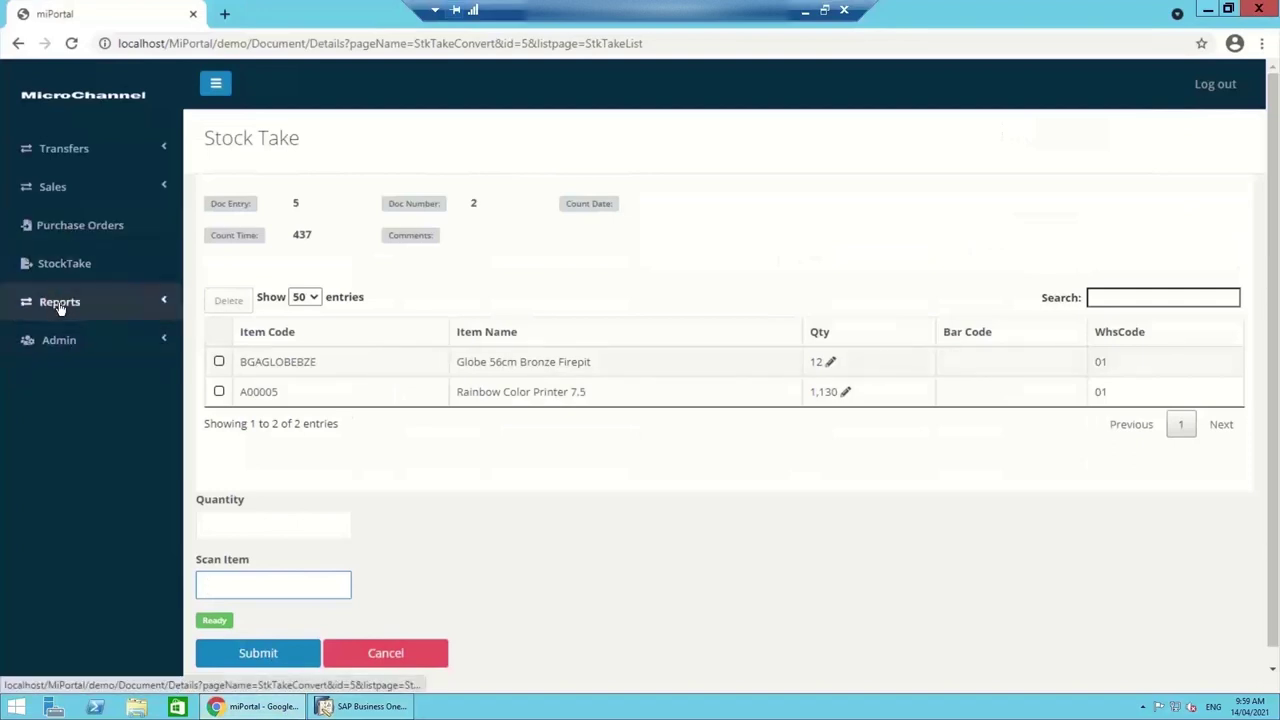
Start a store-to-store transfer request from warehouse HQ to warehouse Tempe and review its item table and scan fields
click(62, 150)
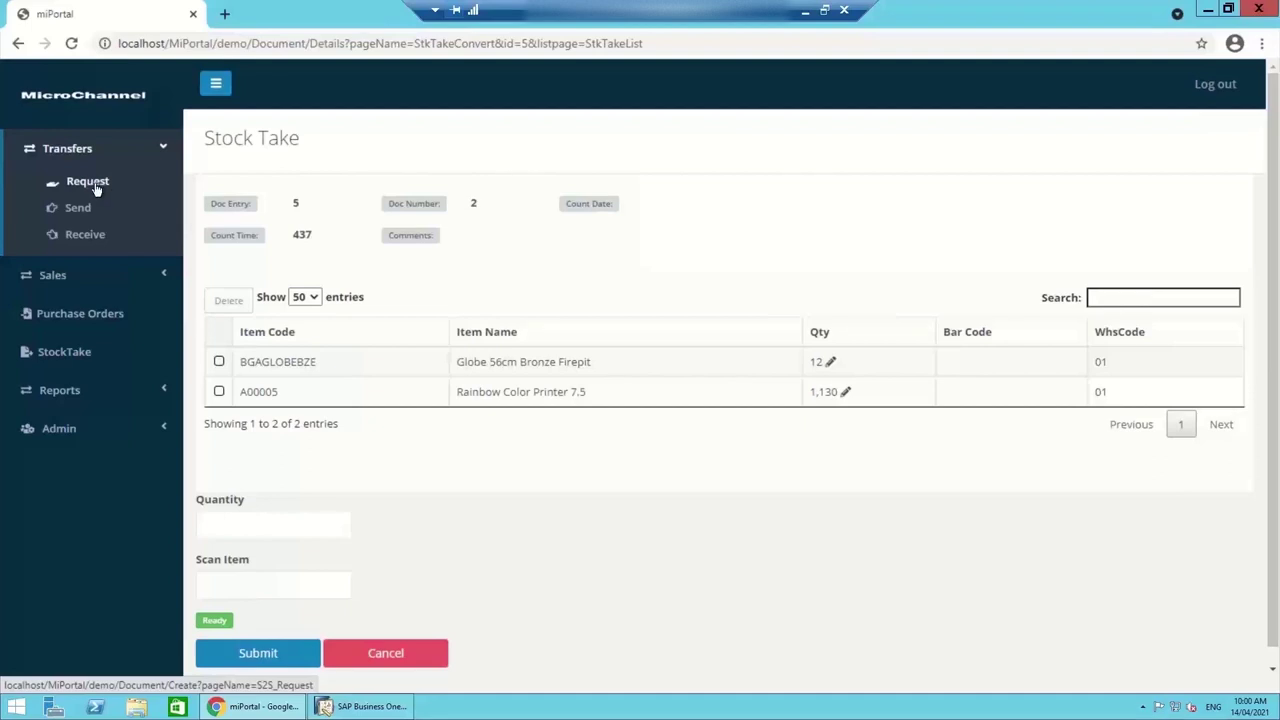
click(105, 187)
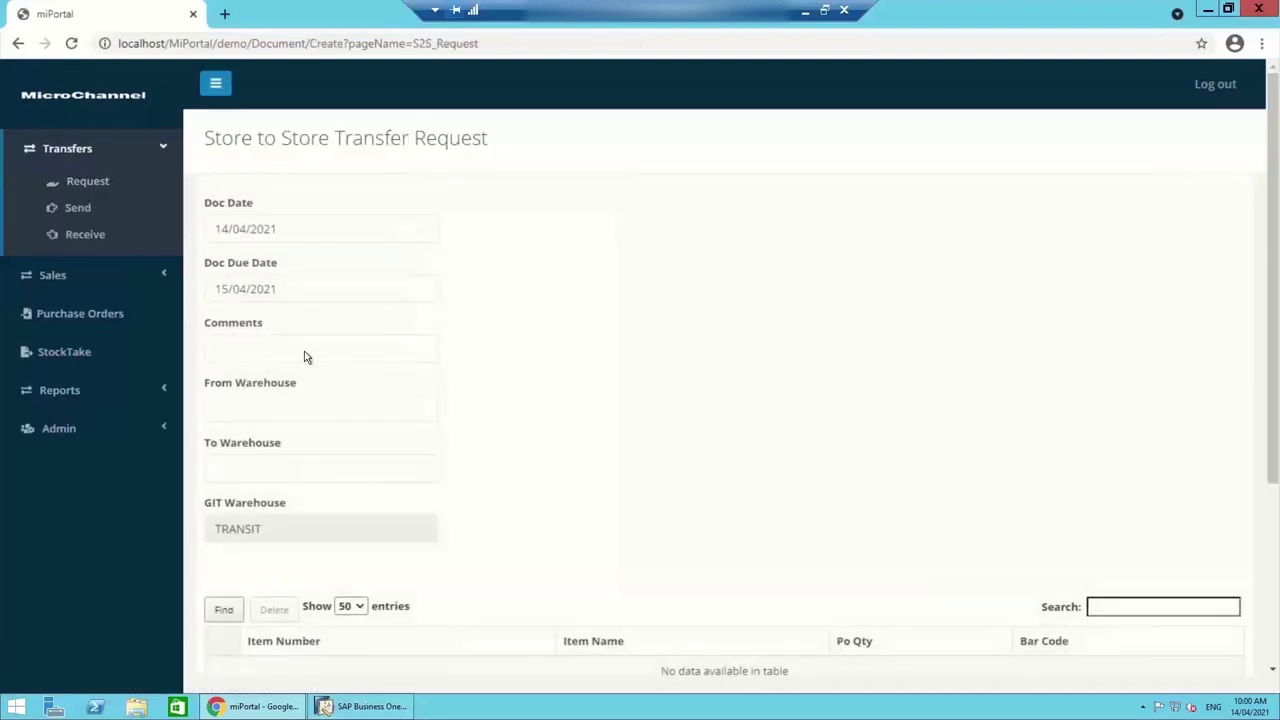
click(448, 408)
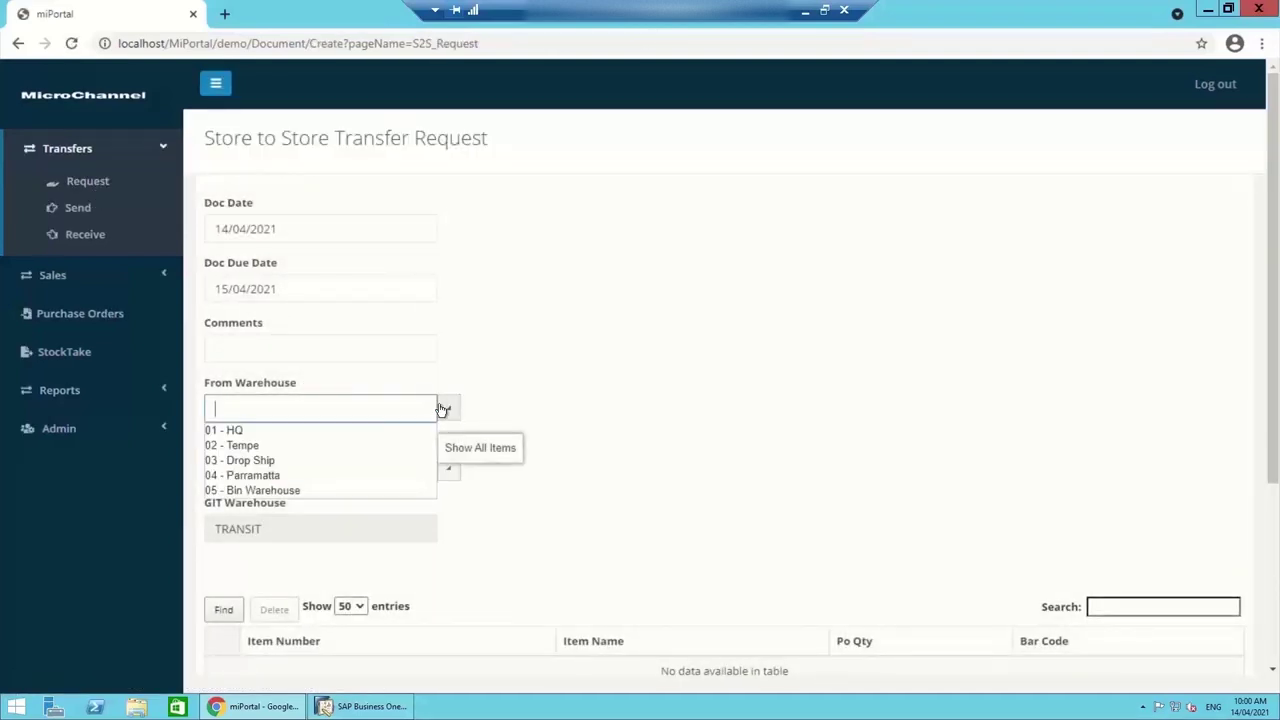
click(246, 432)
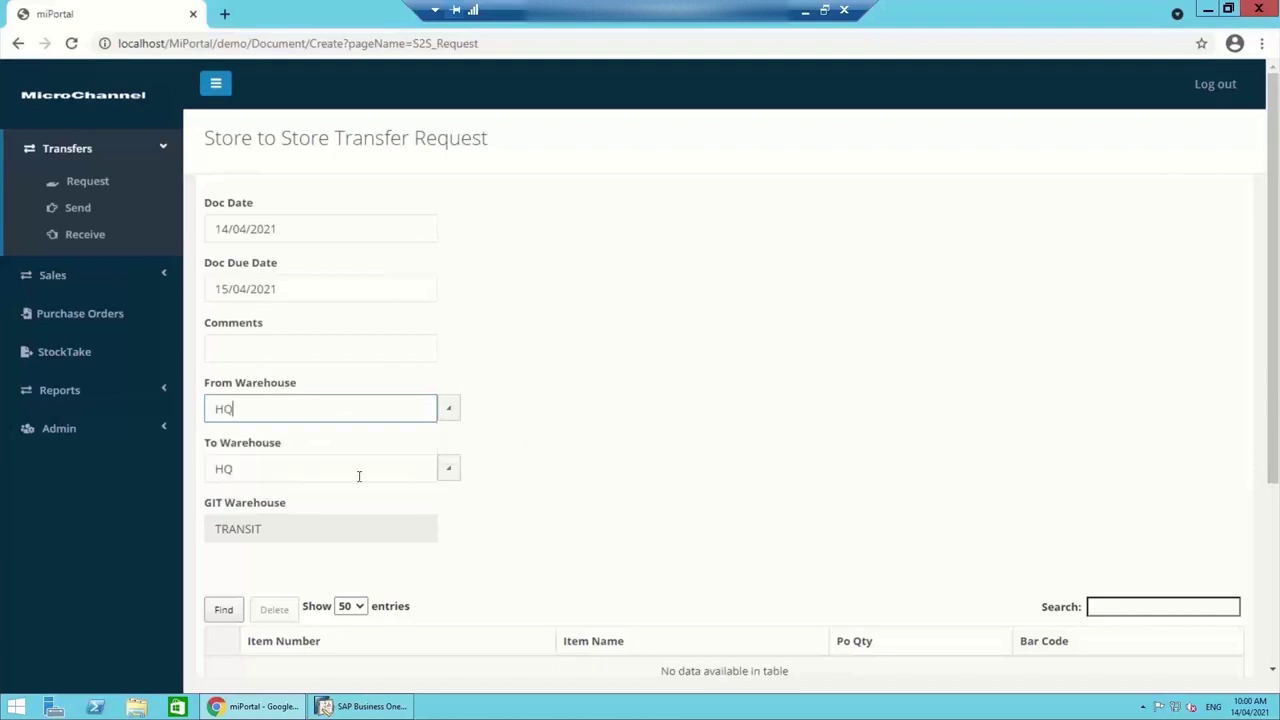
click(443, 468)
click(237, 503)
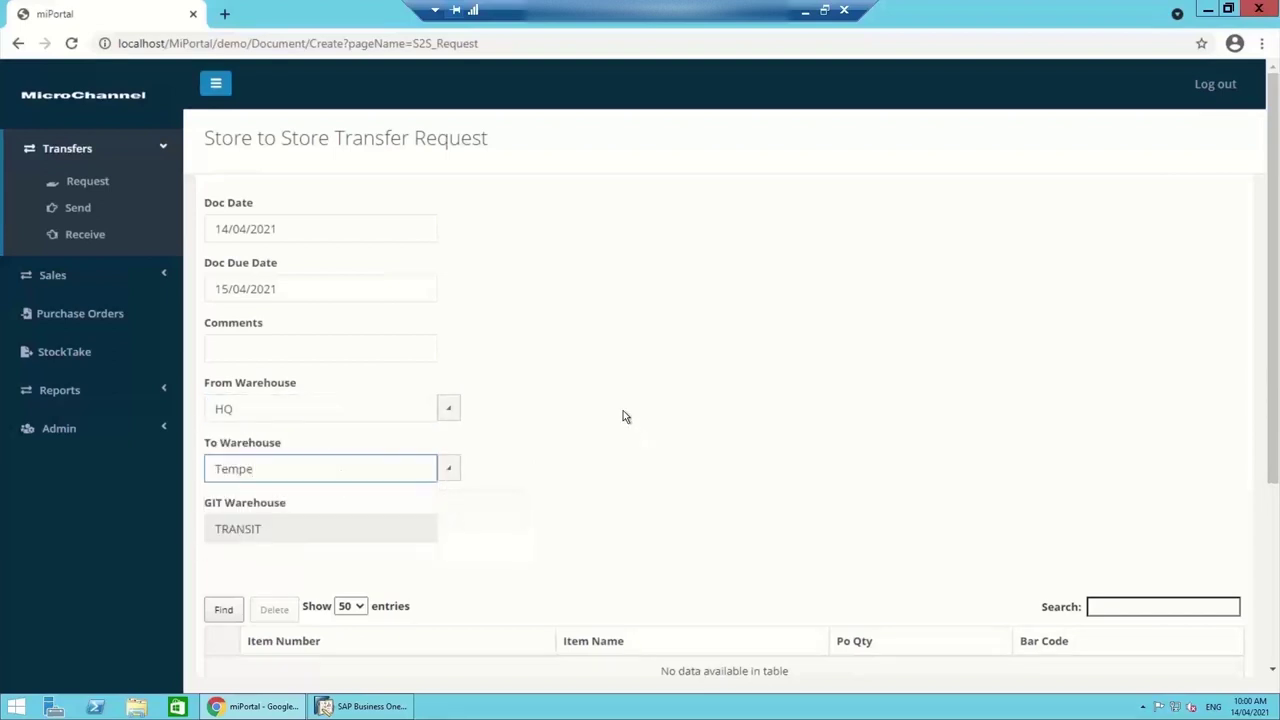
scroll(623, 416, down, 2)
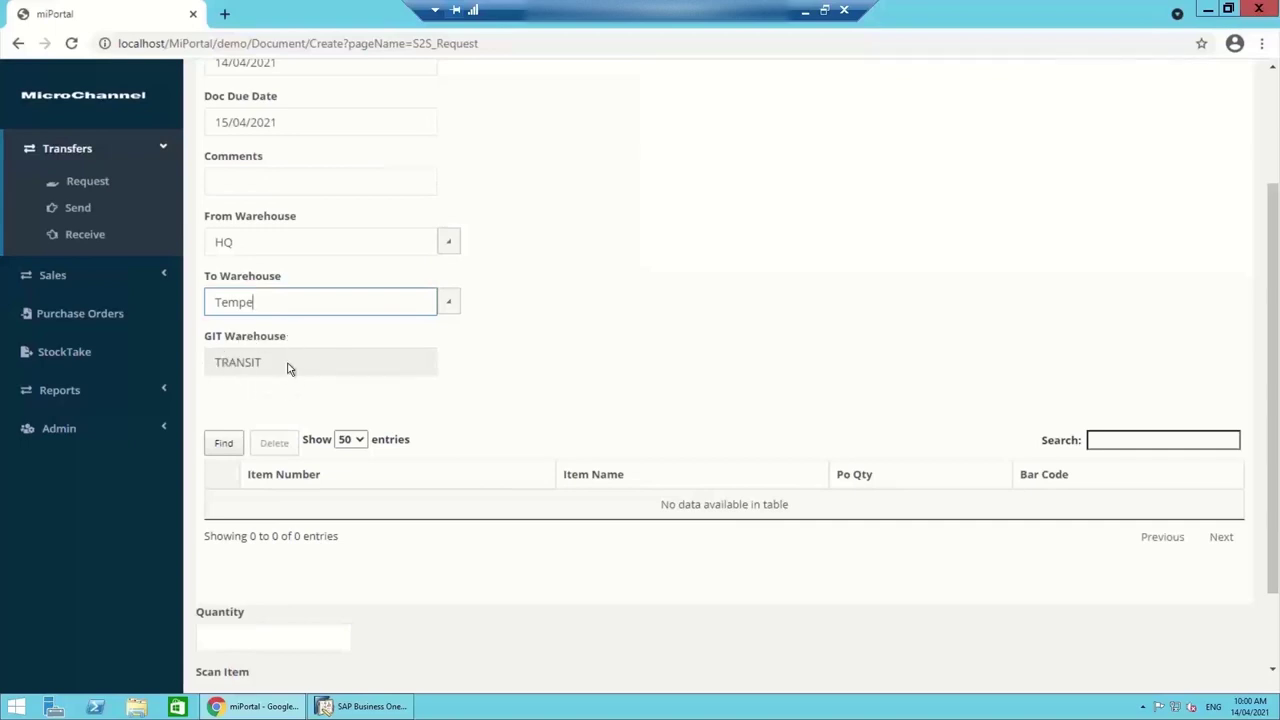
scroll(434, 360, down, 1)
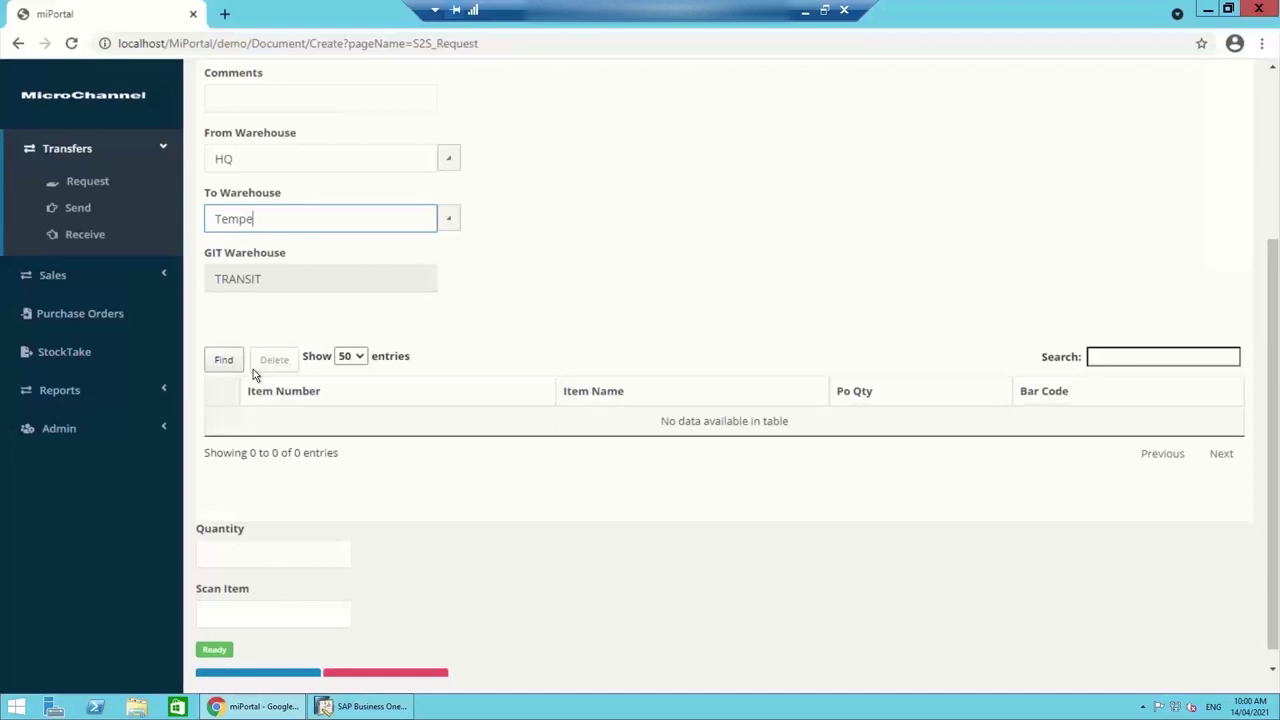
Open document number 1 from the store-to-store transfer send list and examine its header and item lines
click(84, 216)
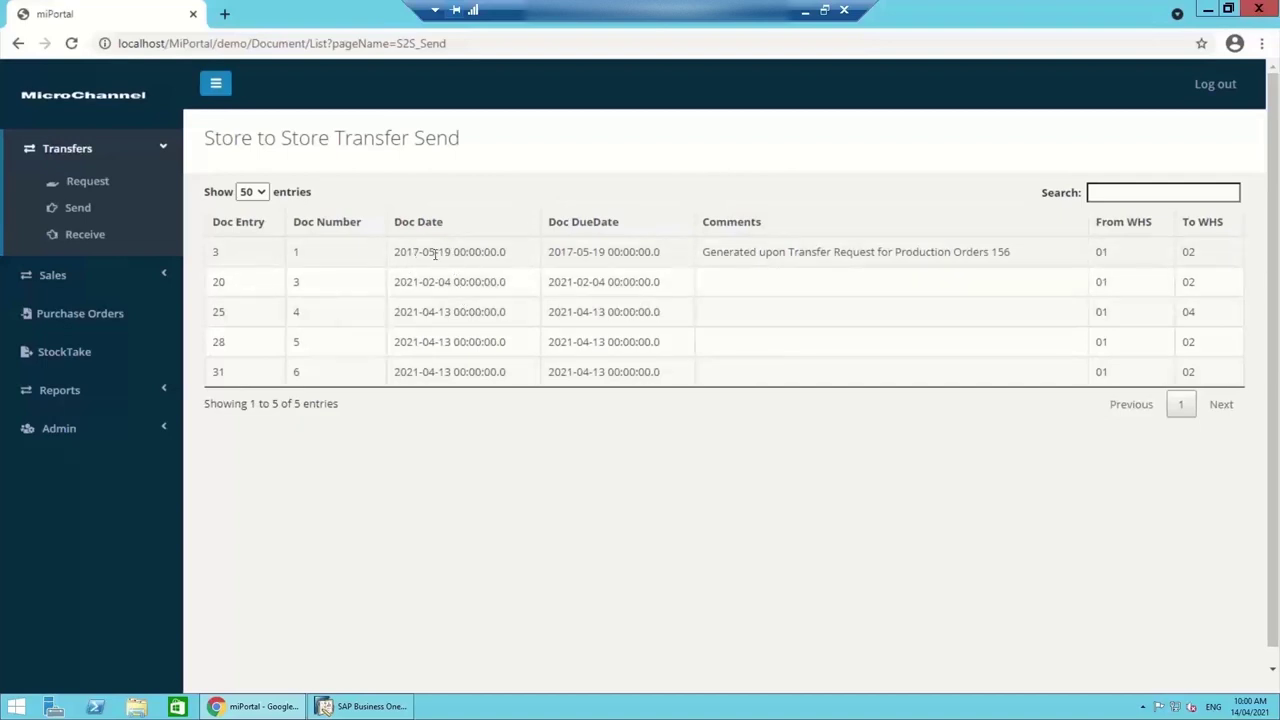
click(434, 252)
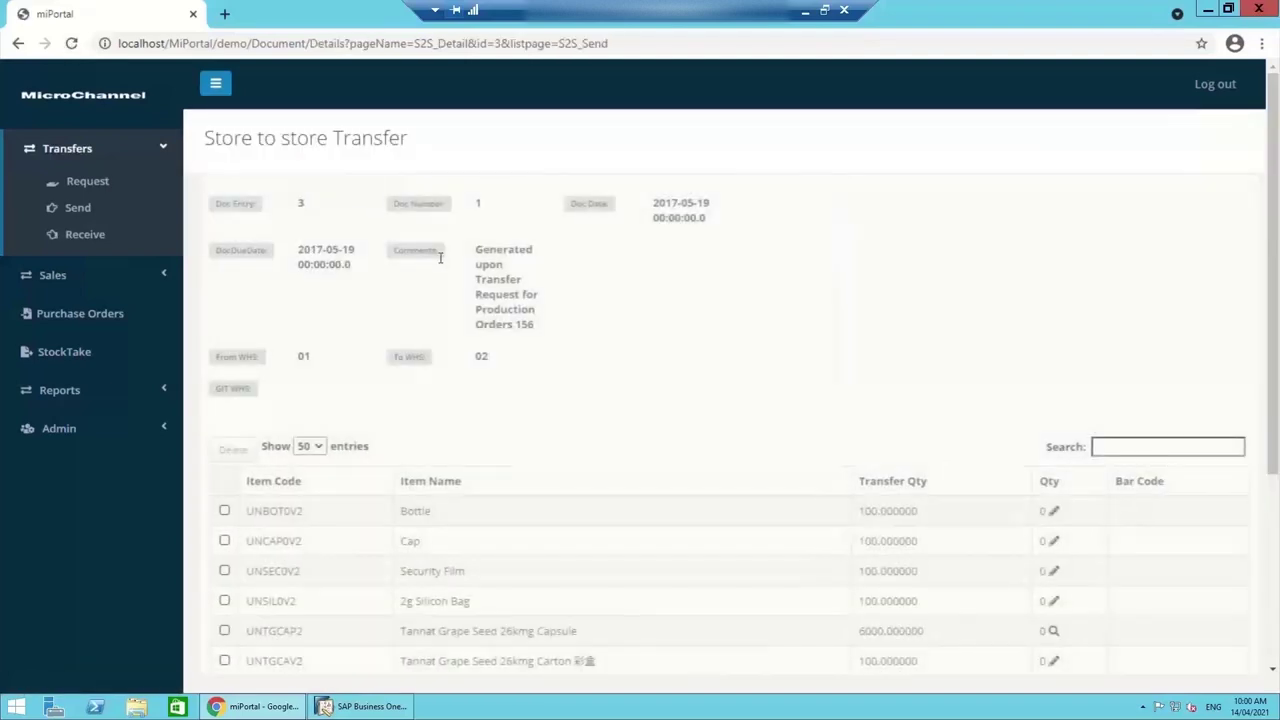
scroll(448, 286, down, 1)
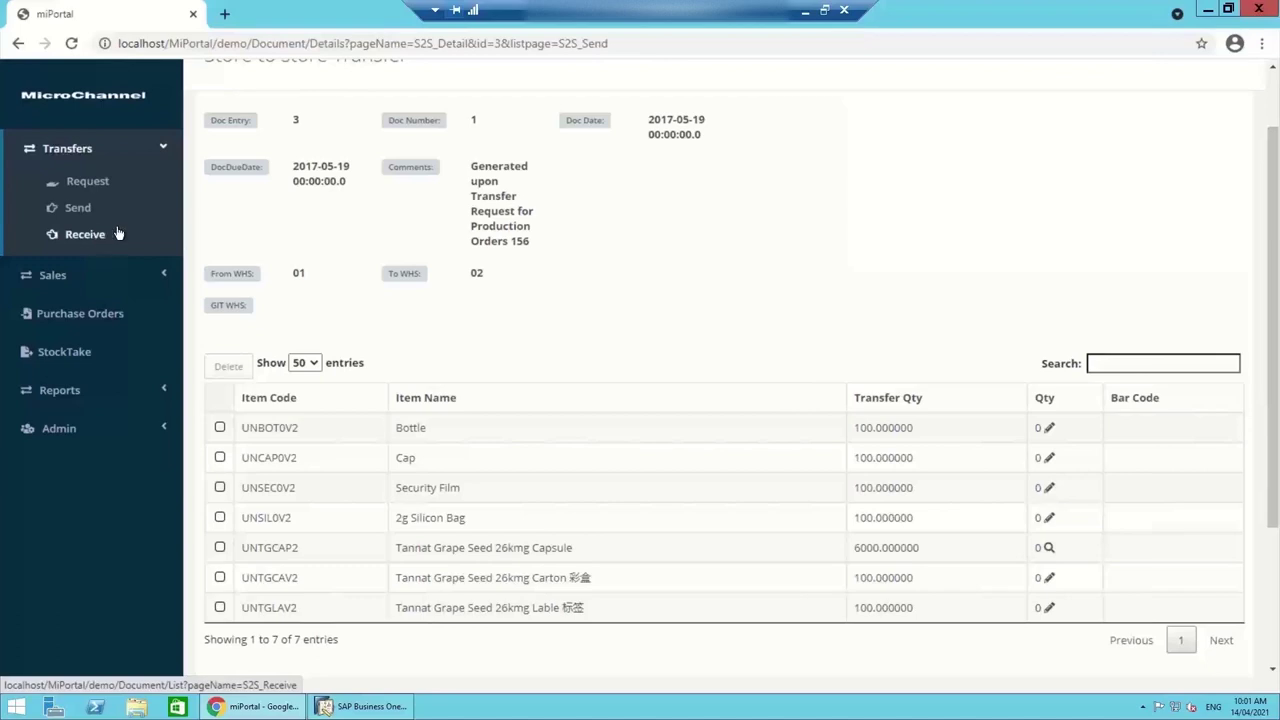
Open the stock report and filter the items list with "rsh 03" to check one item's stock in warehouse 03
click(60, 390)
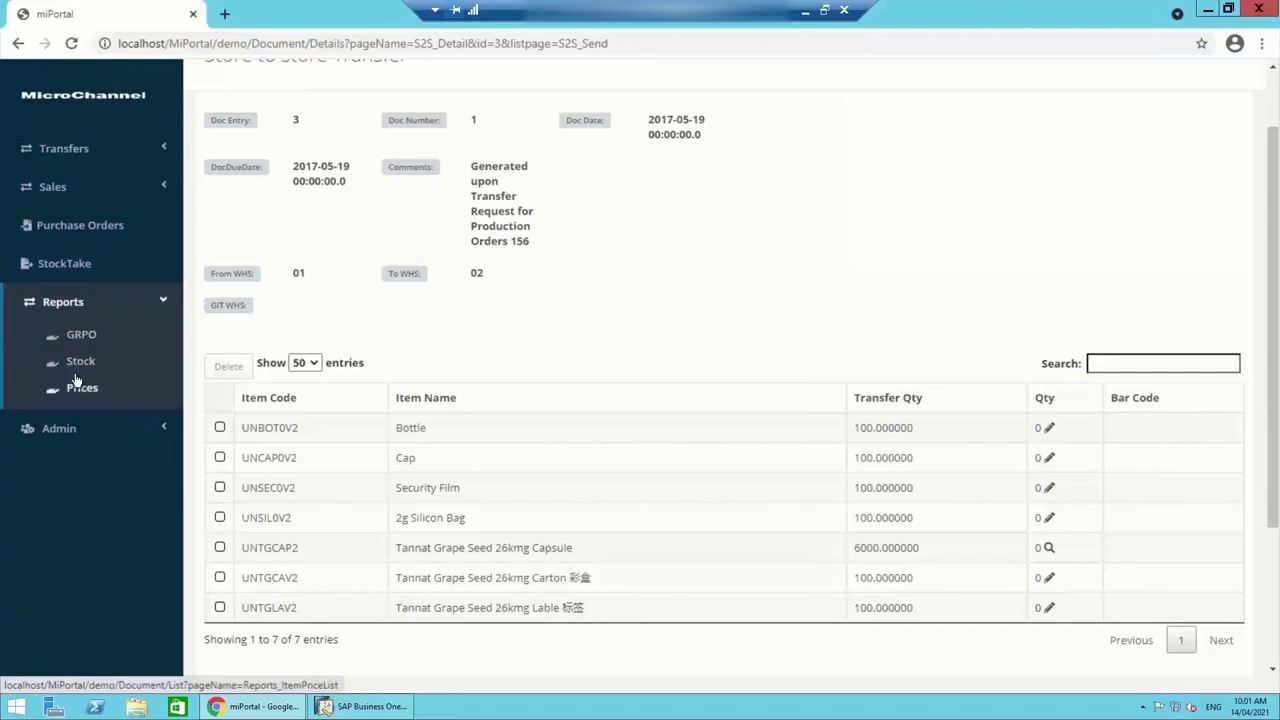
click(80, 367)
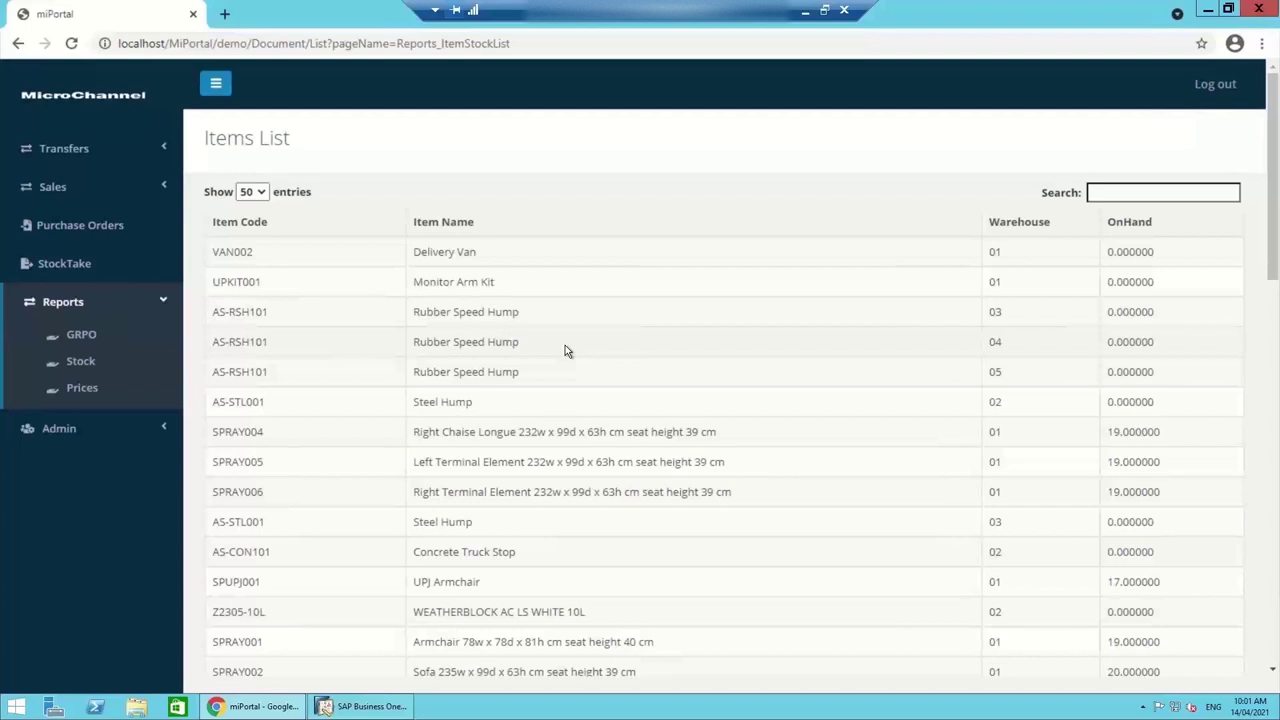
click(1107, 198)
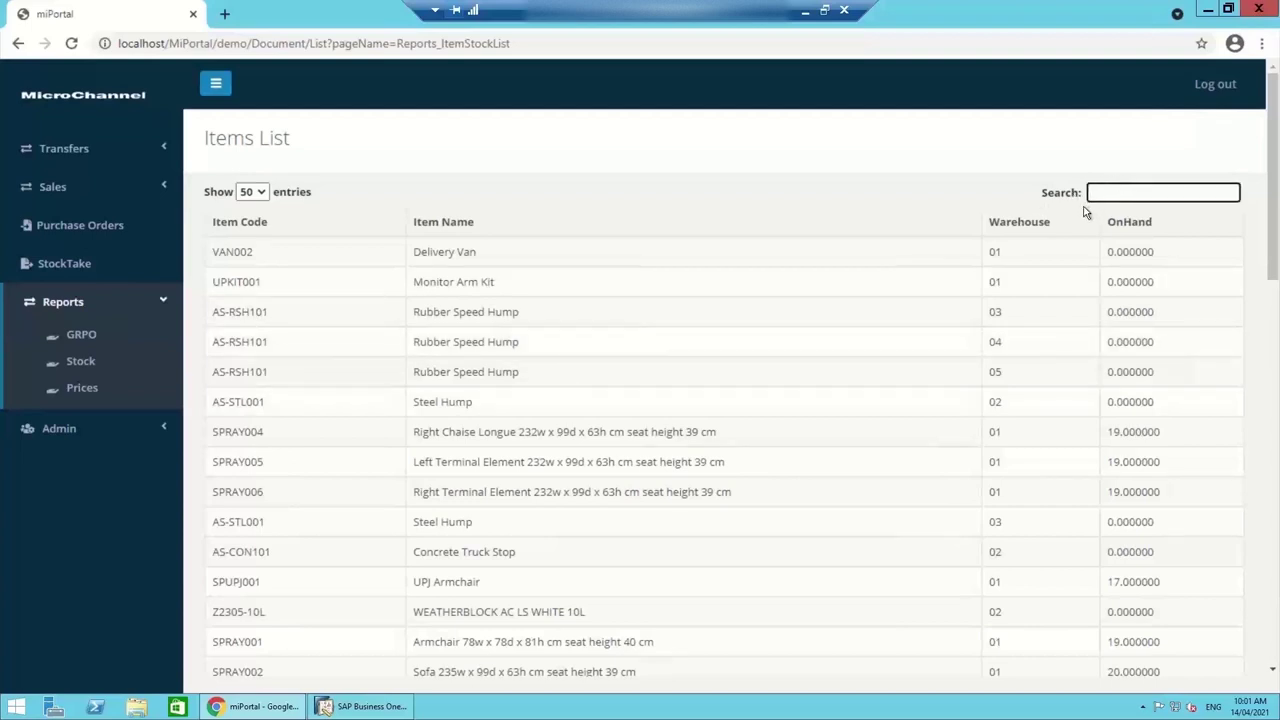
text(rsh)
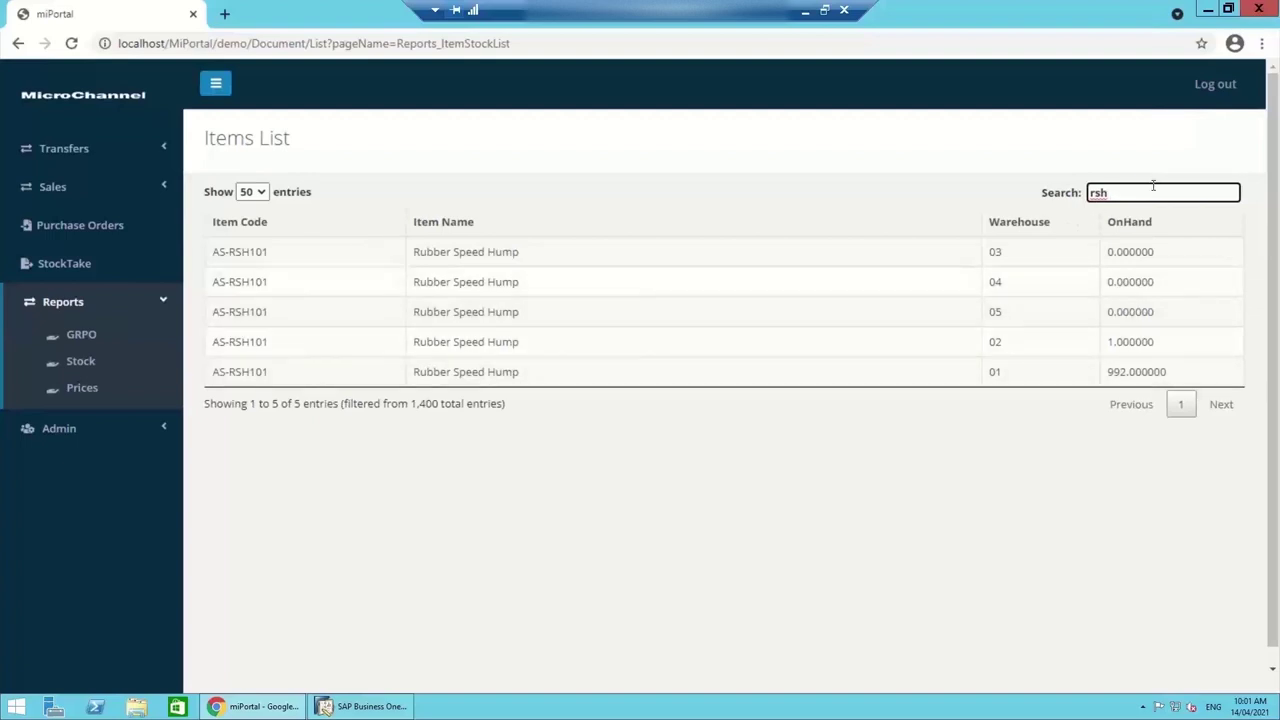
text(3)
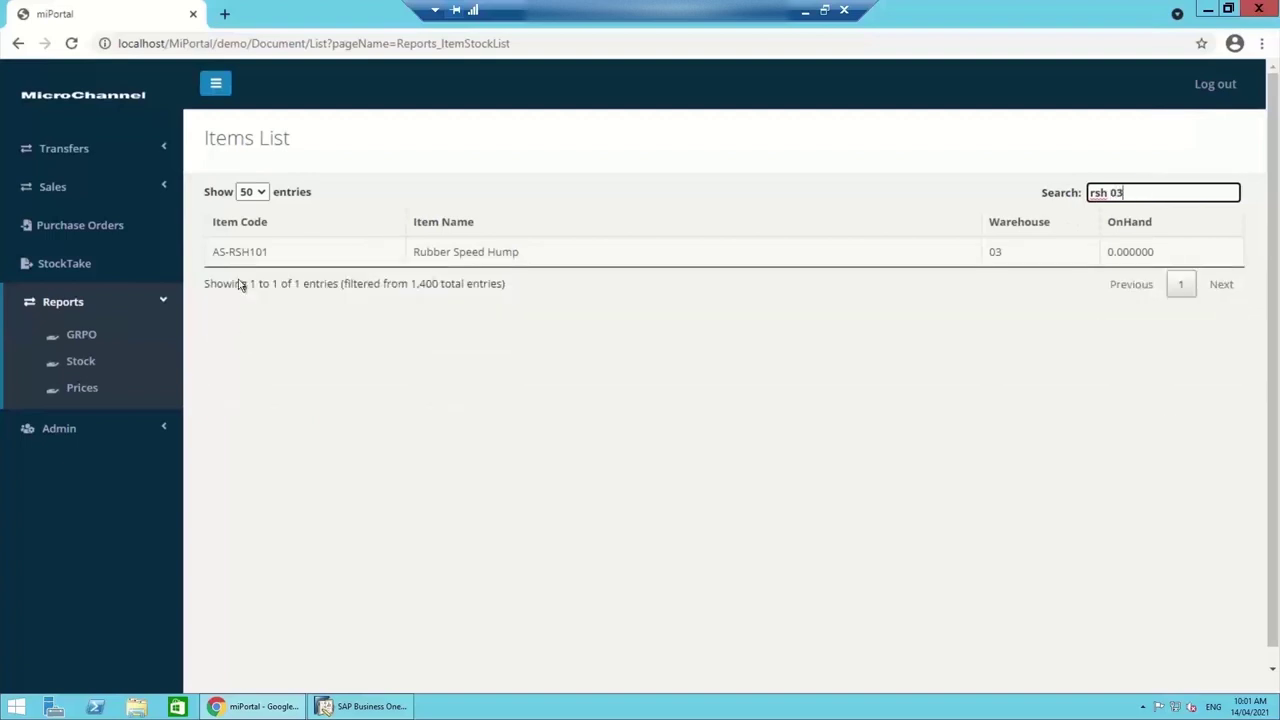
drag(232, 254, 252, 254)
double_click(997, 252)
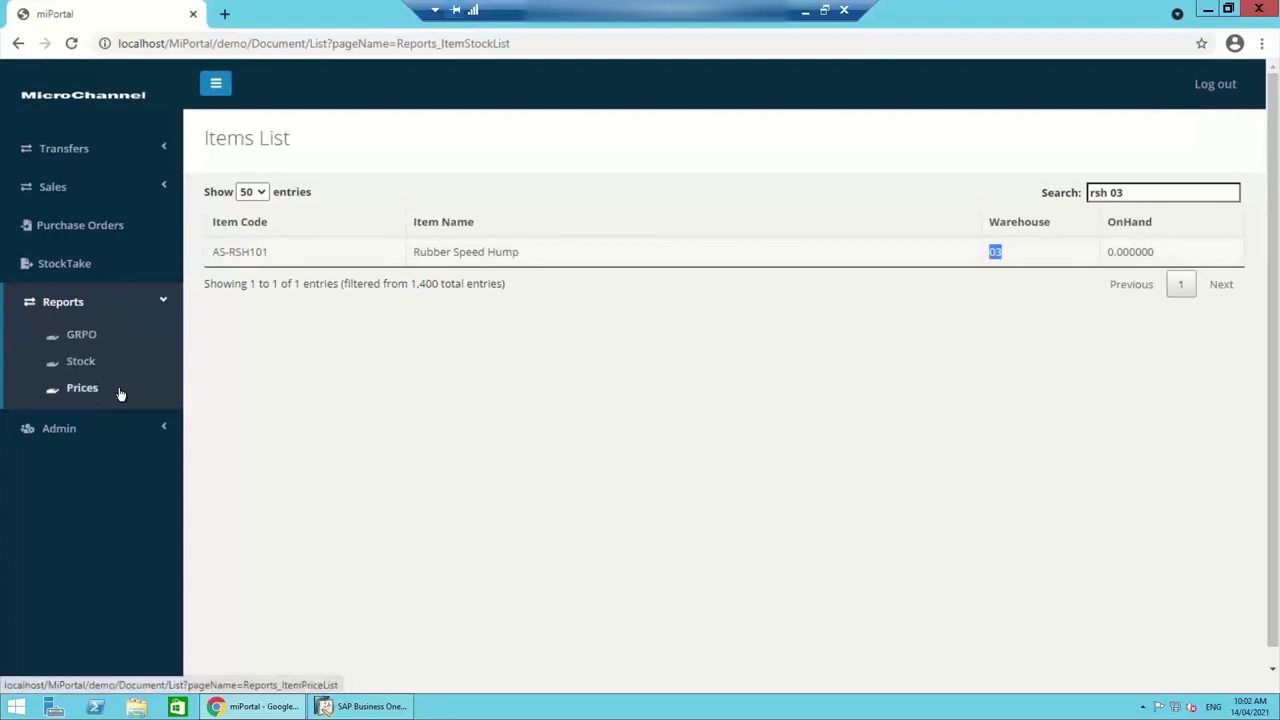
click(69, 434)
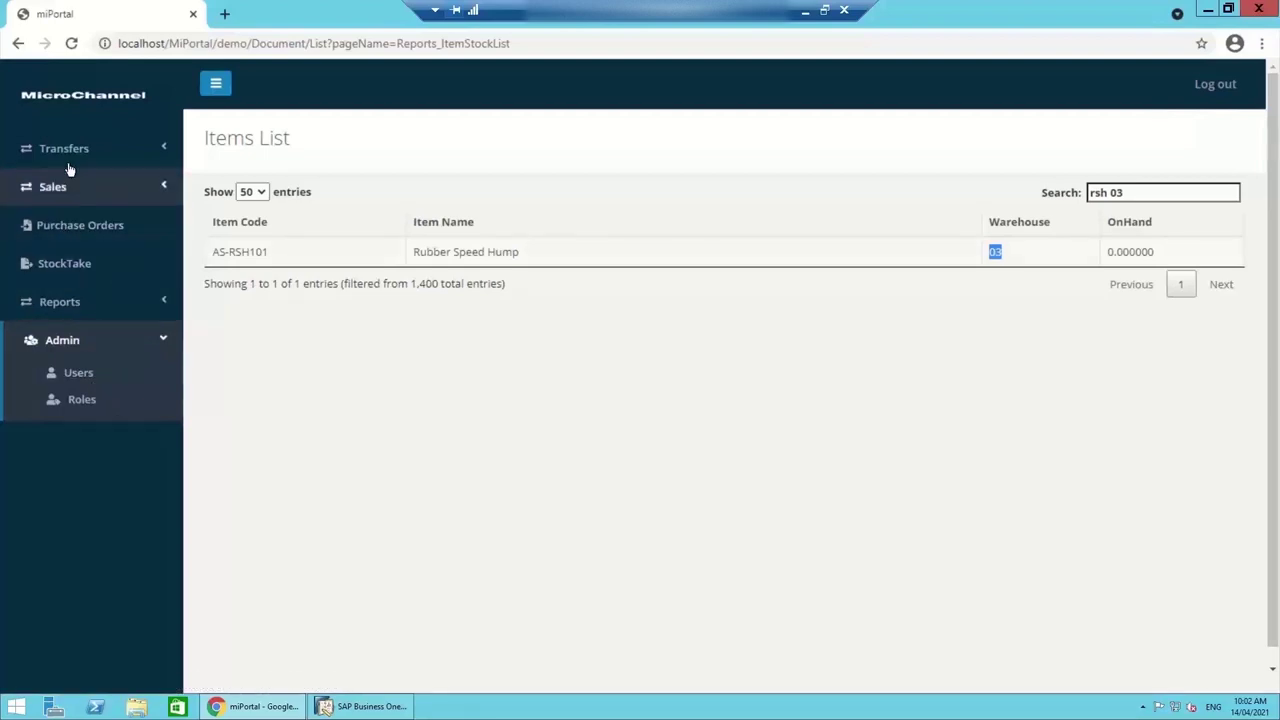
click(62, 341)
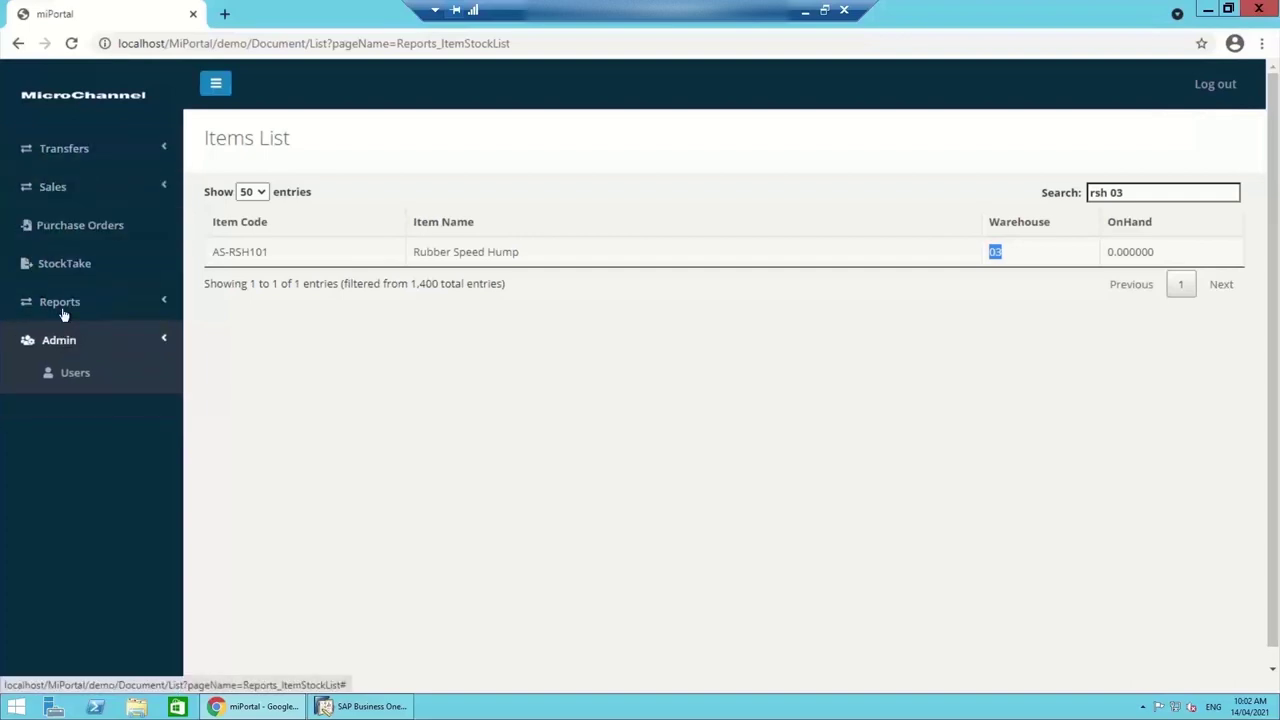
click(59, 196)
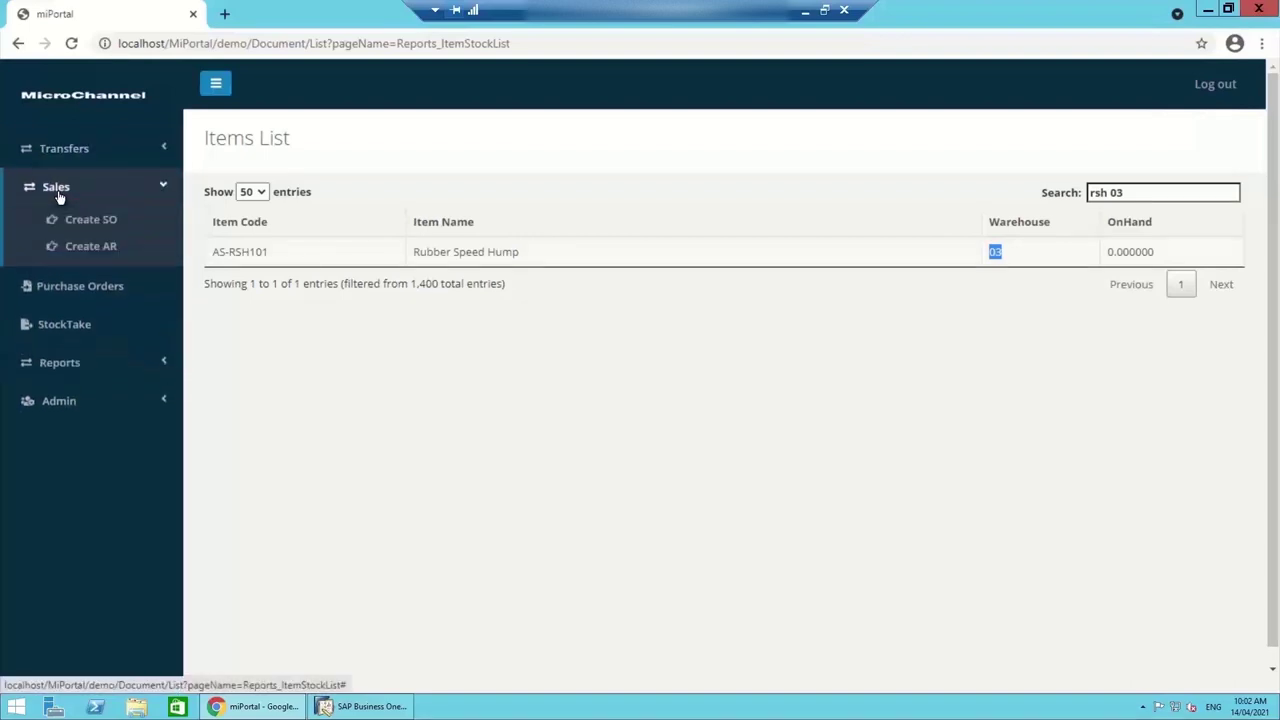
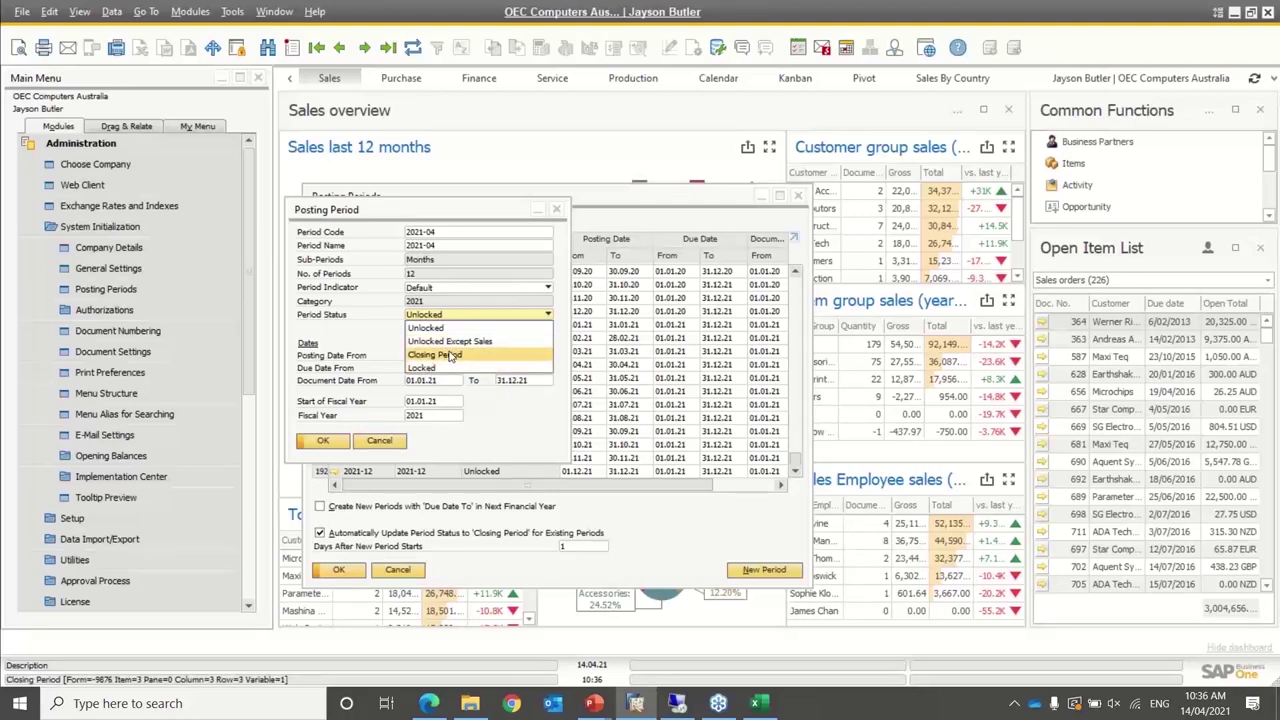
Open the general authorizations in SAP Business One, select the fourth listed user and maximize the authorizations window
click(100, 310)
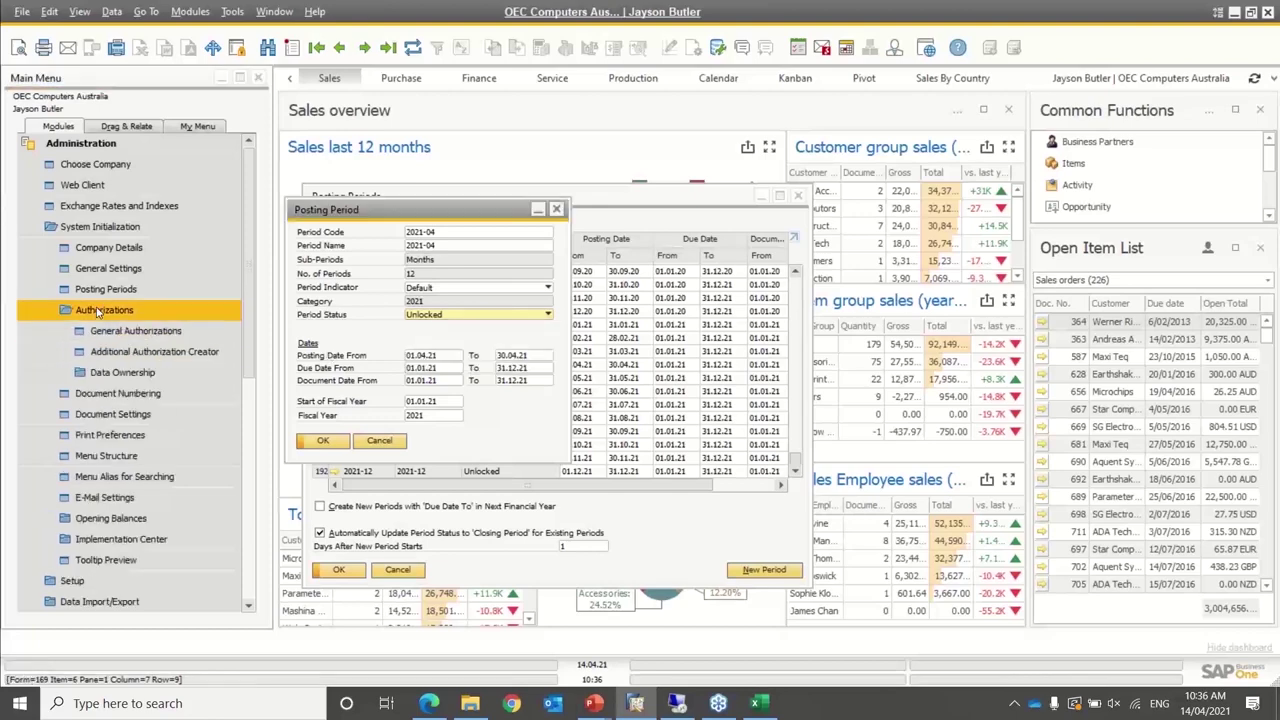
click(118, 332)
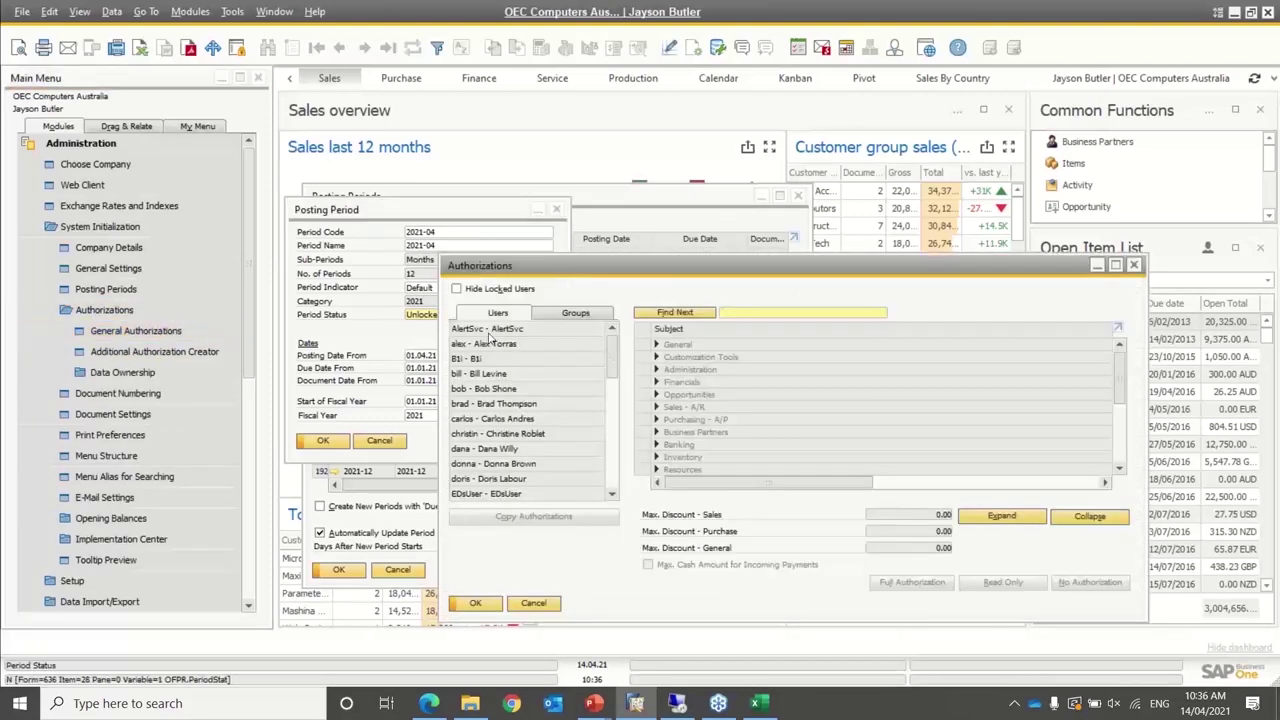
click(482, 373)
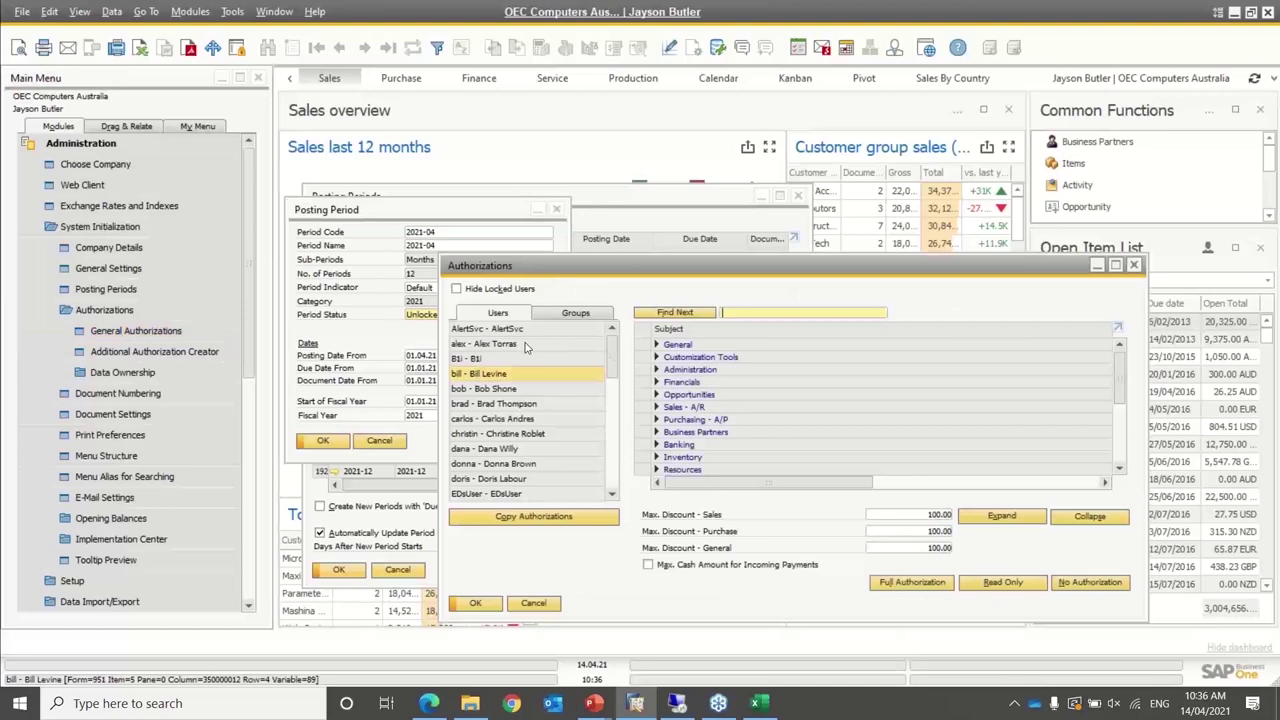
double_click(645, 262)
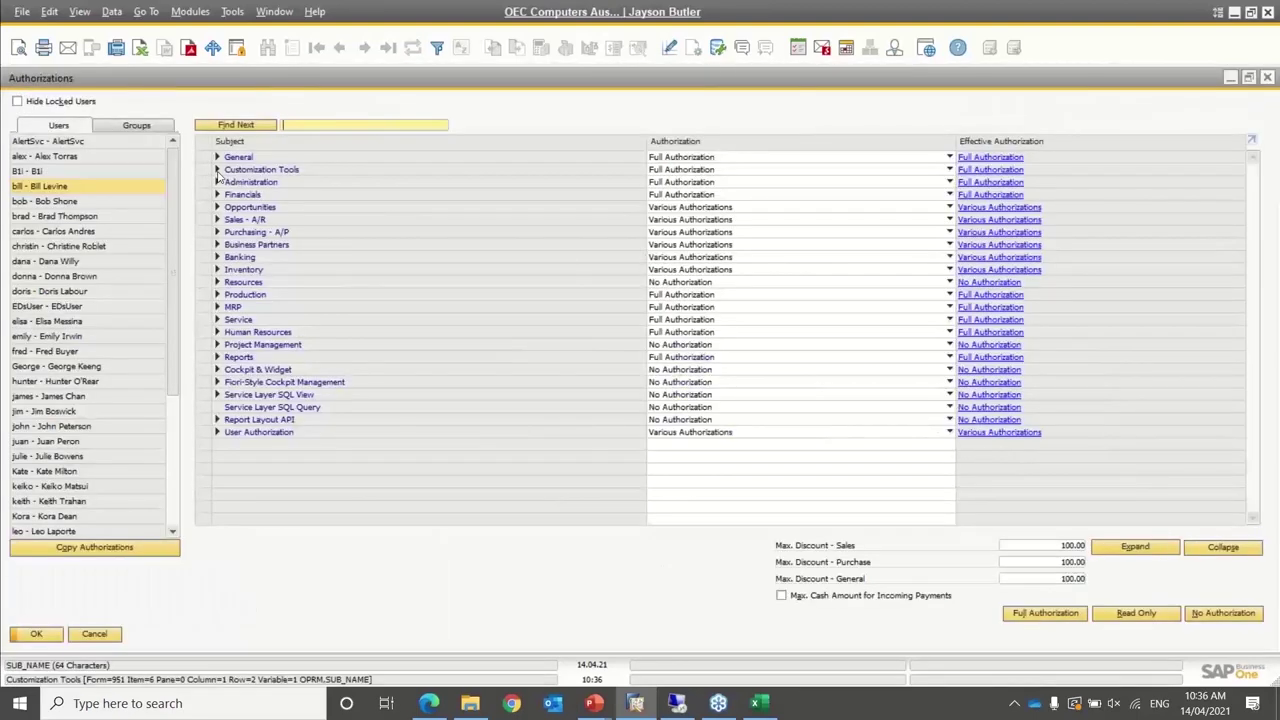
Search the authorization subjects for "unl", examine the period status authorizations, and close the authorizations window
text(unl)
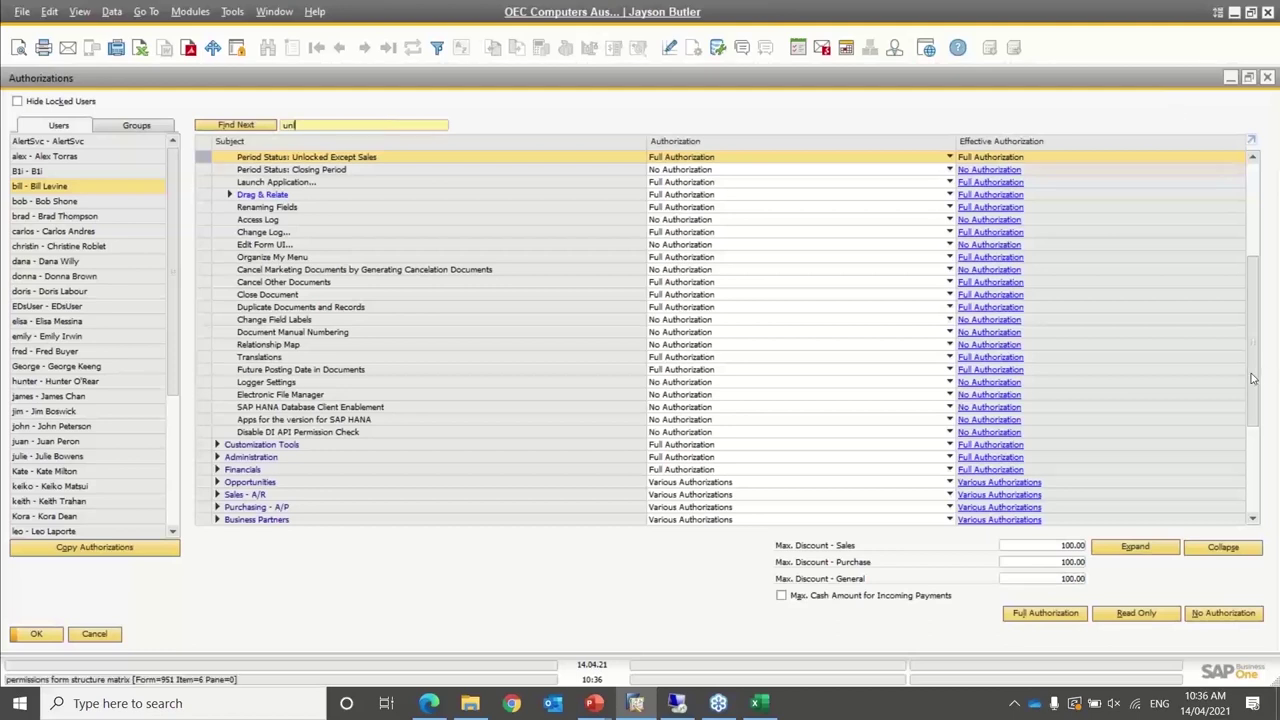
scroll(1248, 375, up, 5)
click(989, 282)
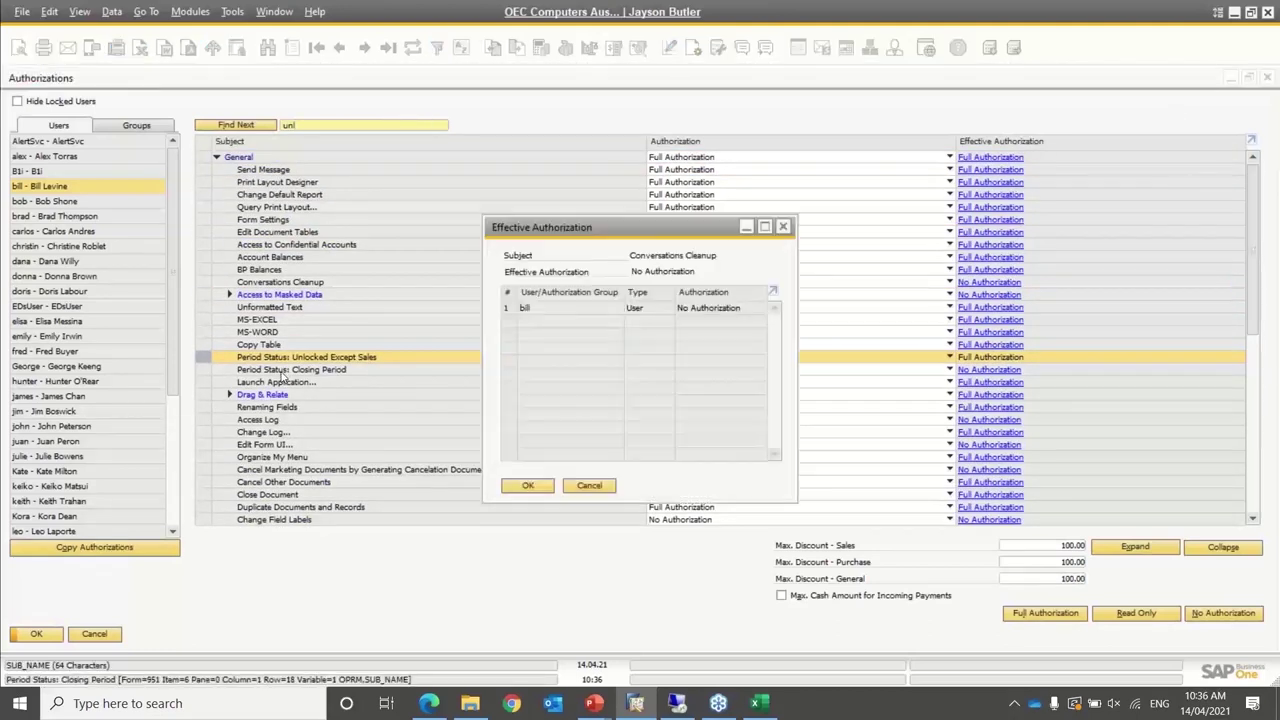
click(592, 489)
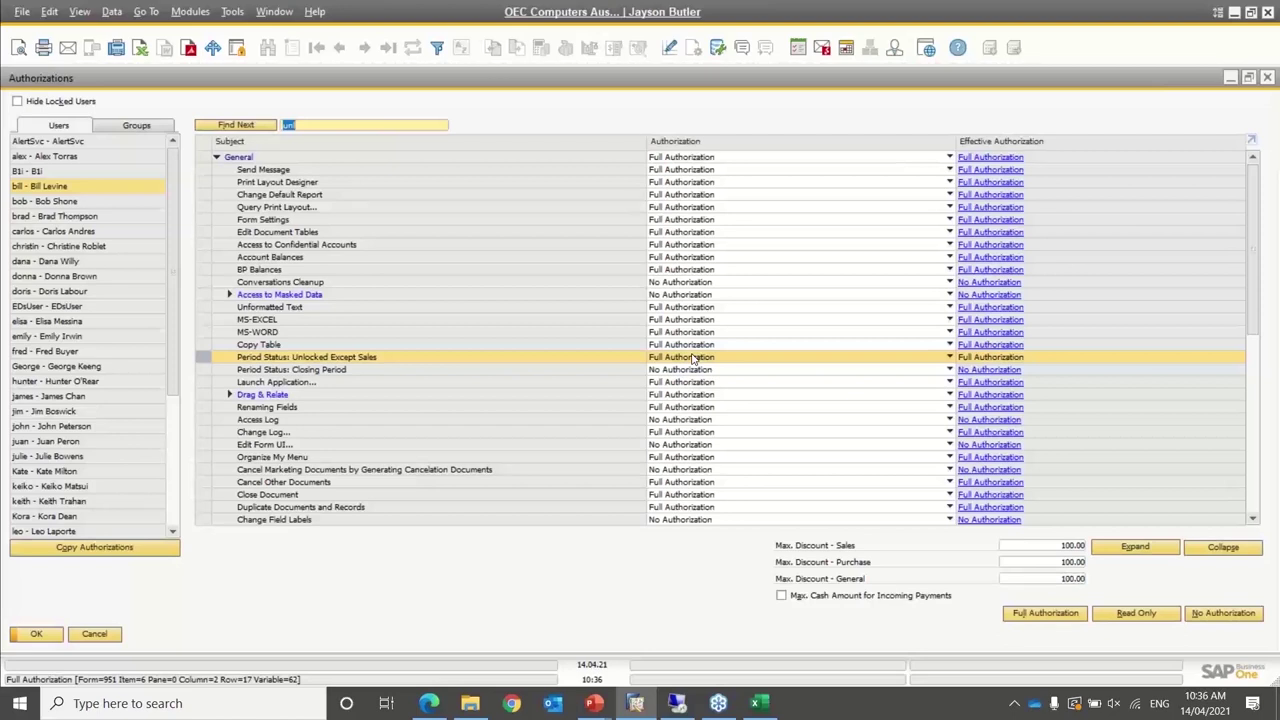
click(94, 636)
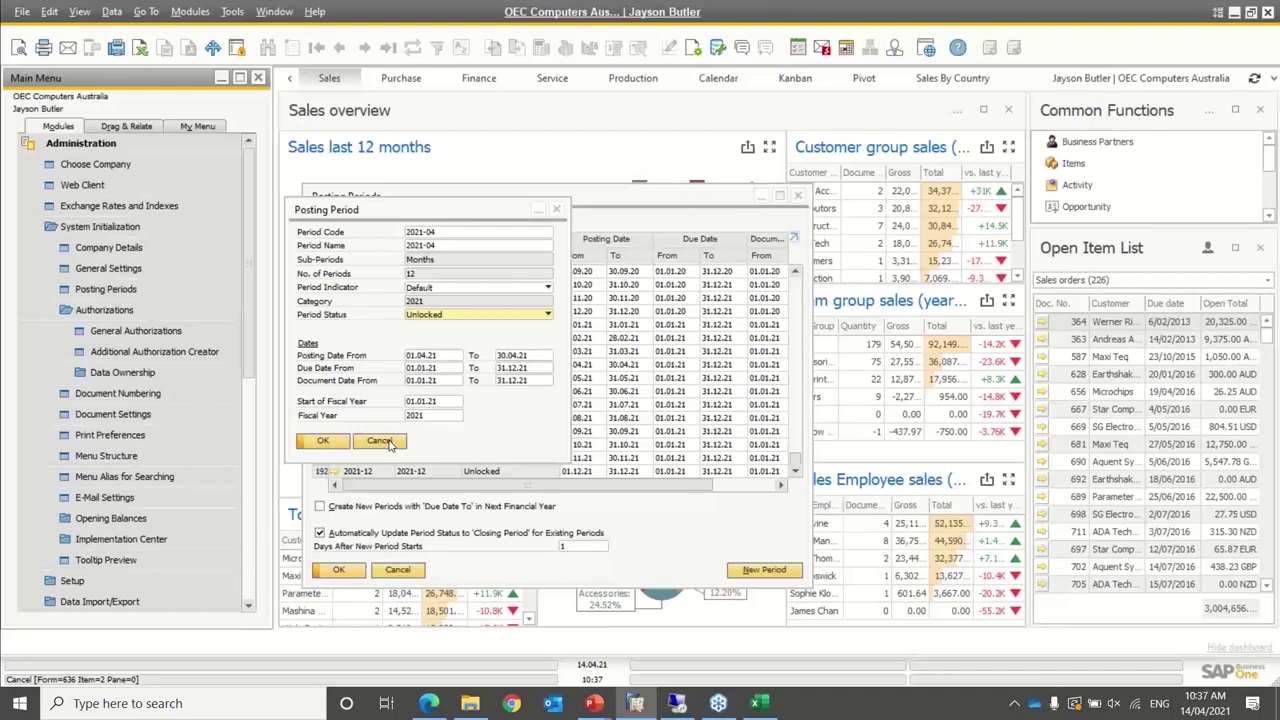
Reopen posting period 2021-04, examine its due date range, and close the posting period windows without changes
click(389, 444)
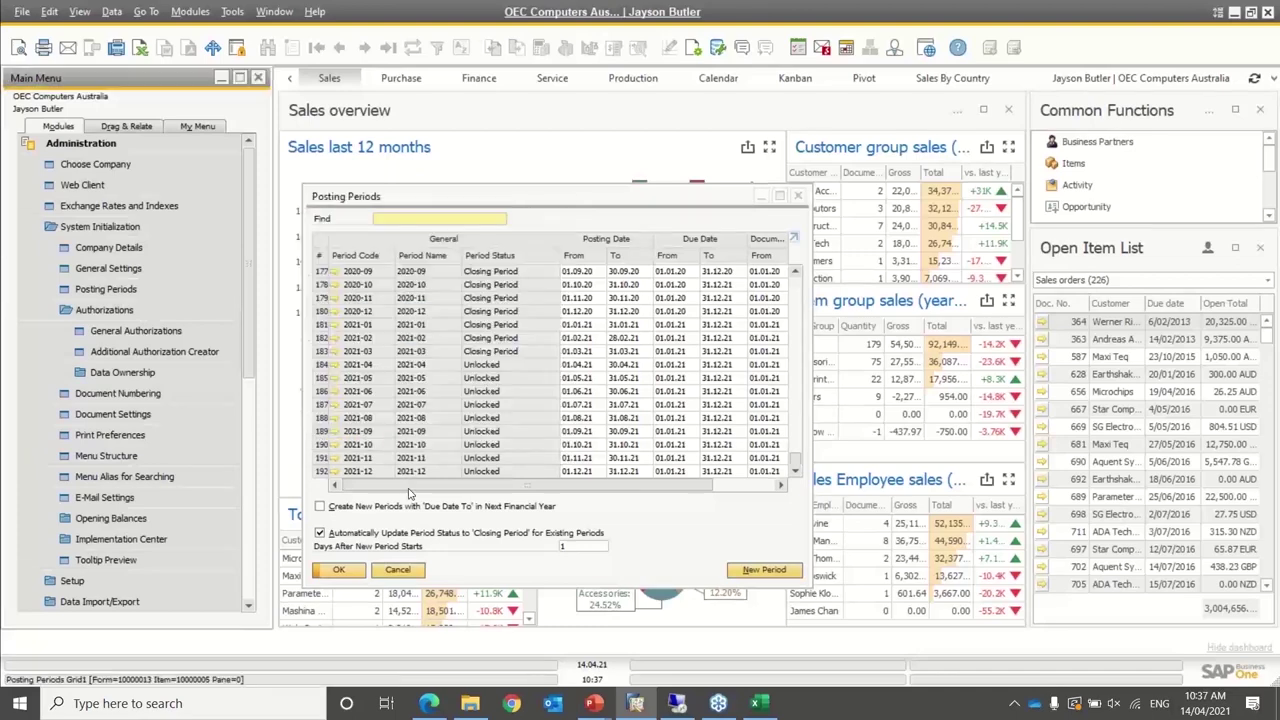
click(337, 365)
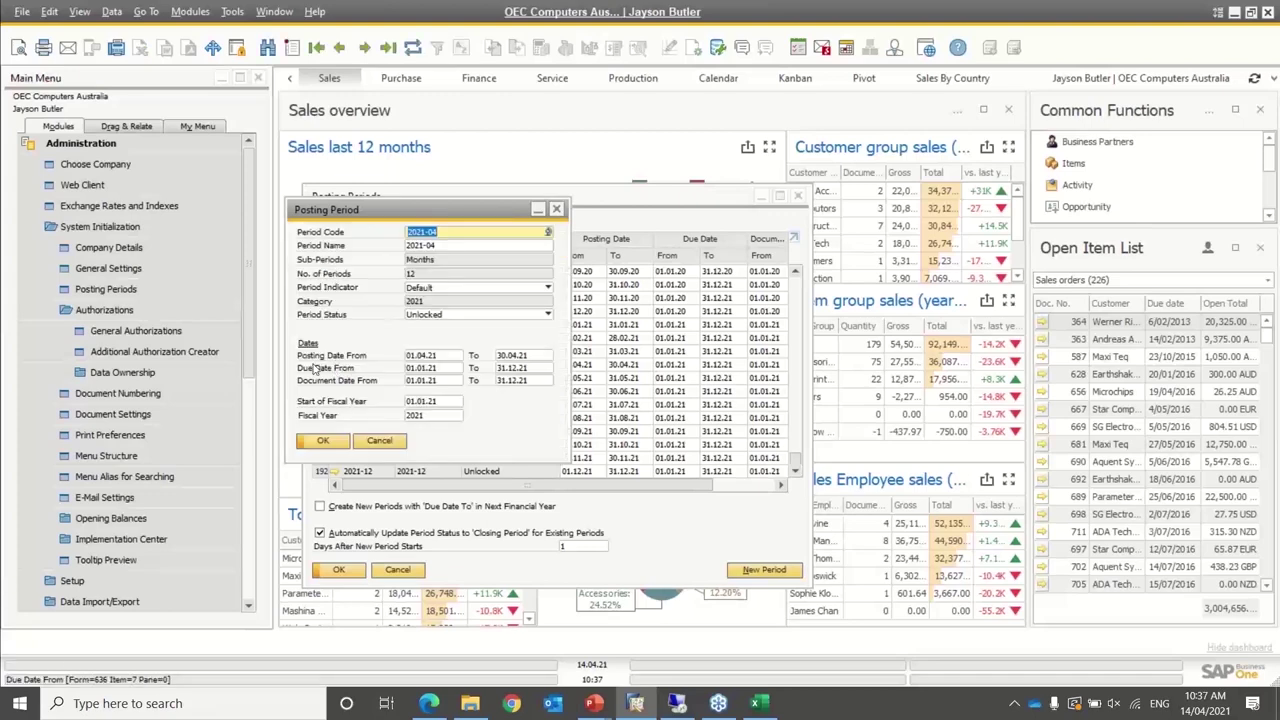
click(536, 369)
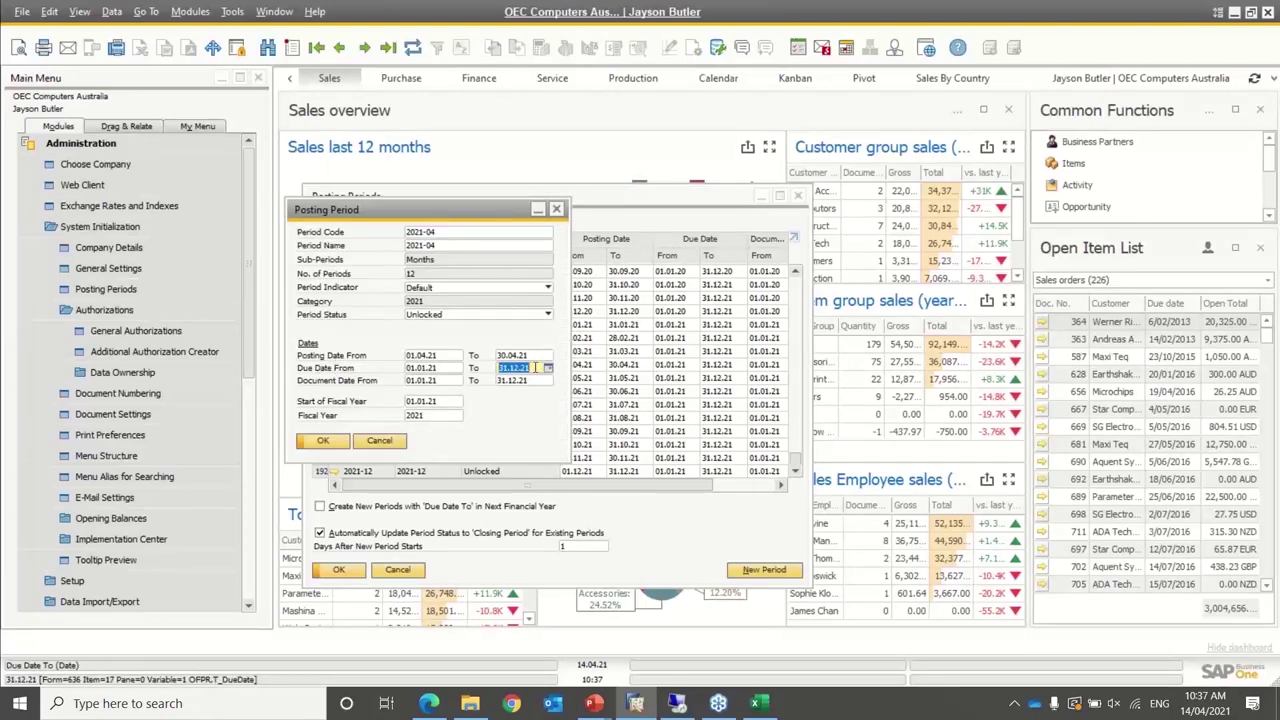
click(536, 369)
double_click(535, 368)
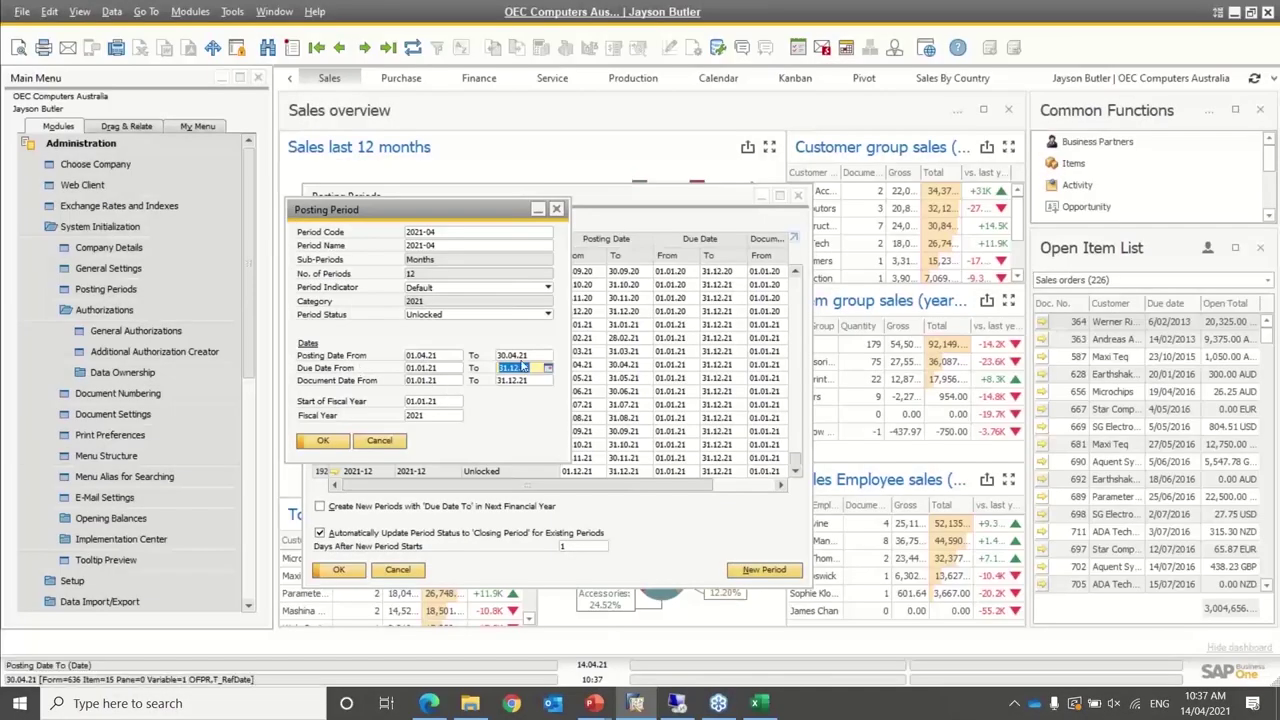
click(380, 441)
click(397, 569)
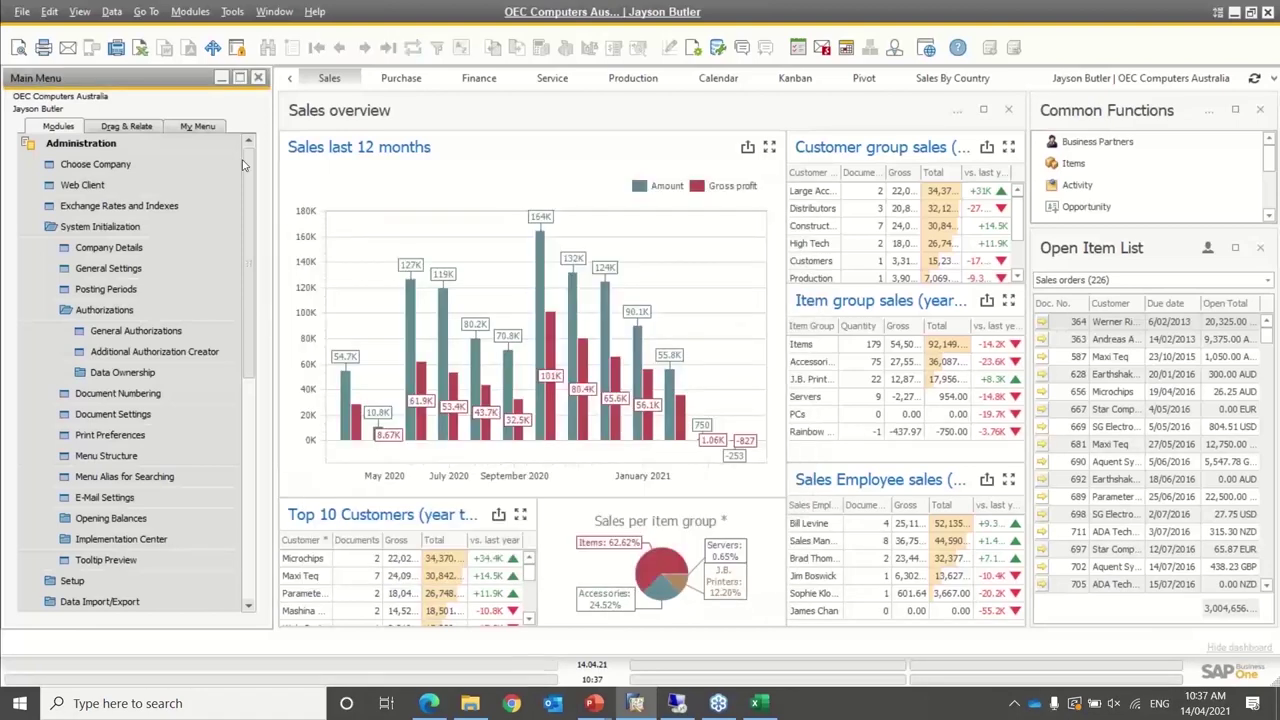
Open the Business Partner Master Data and display the first record
click(107, 145)
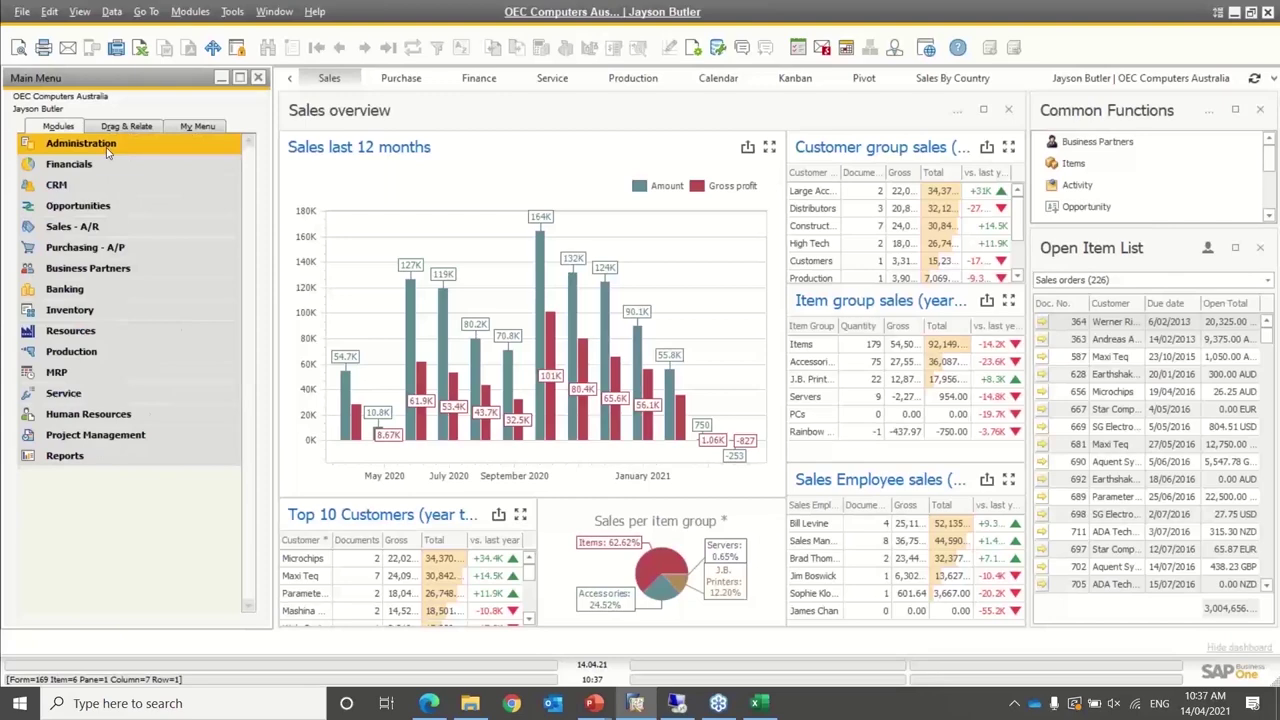
click(97, 268)
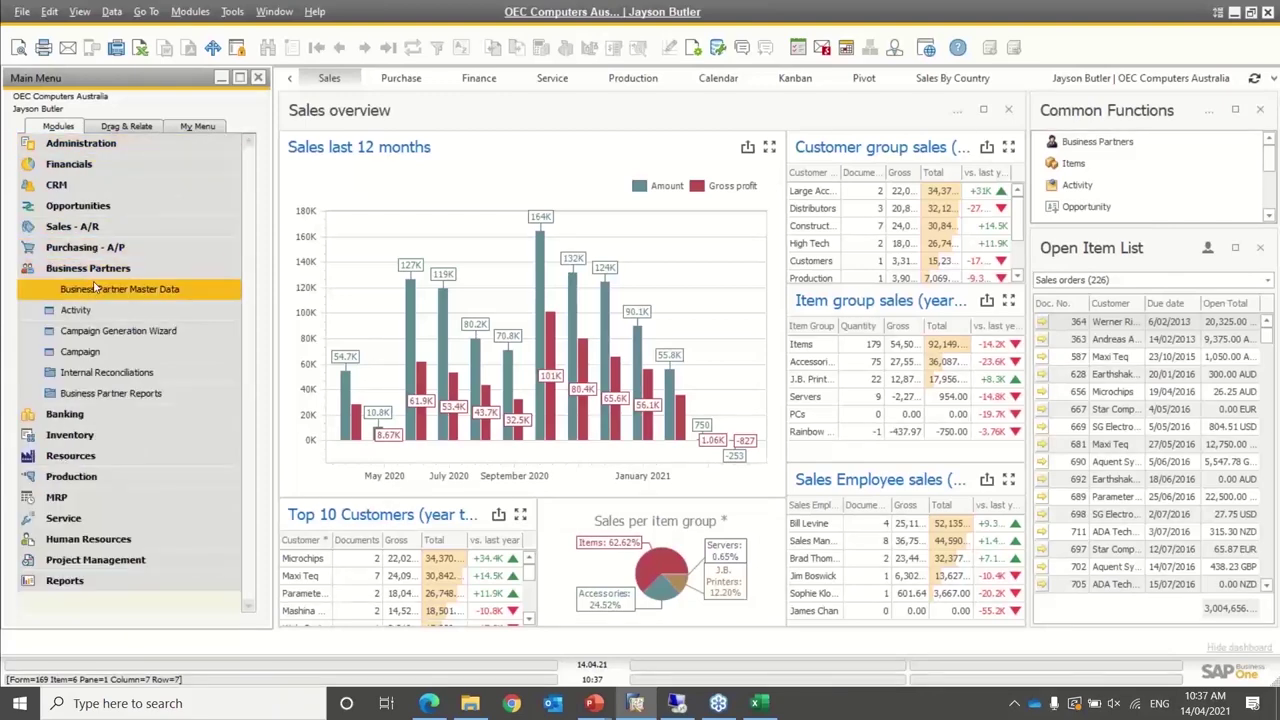
click(93, 289)
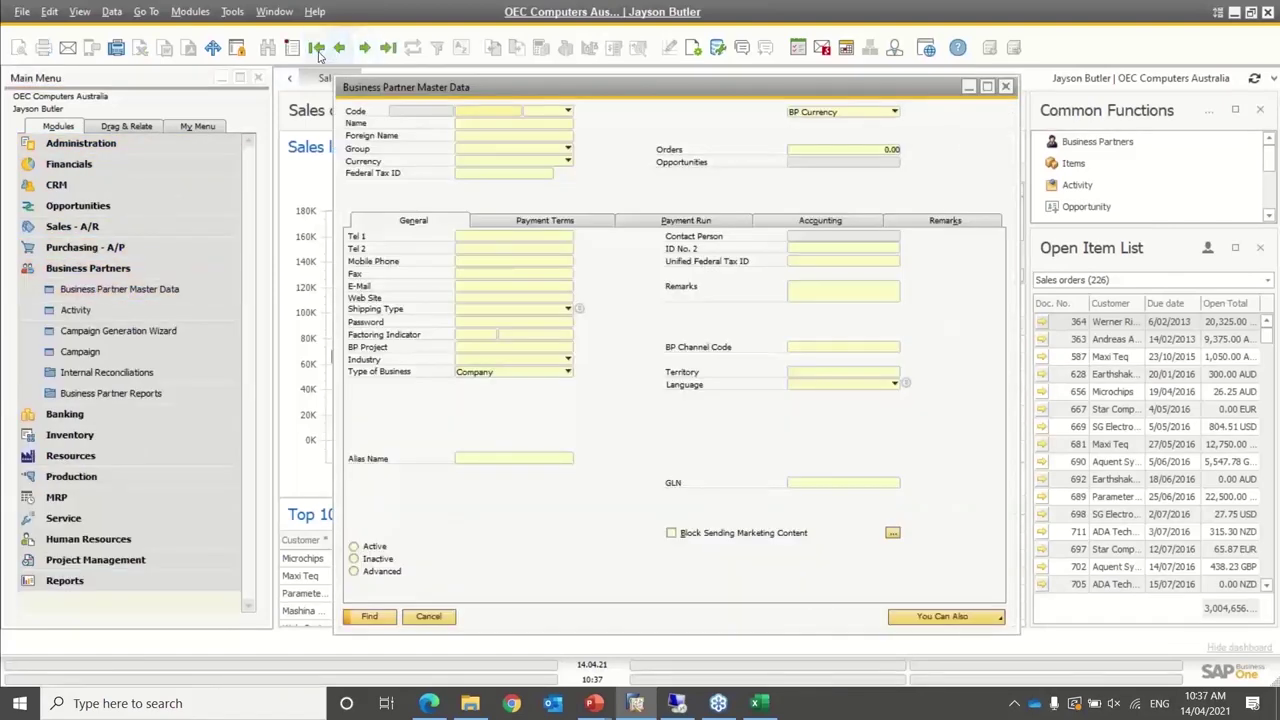
click(316, 51)
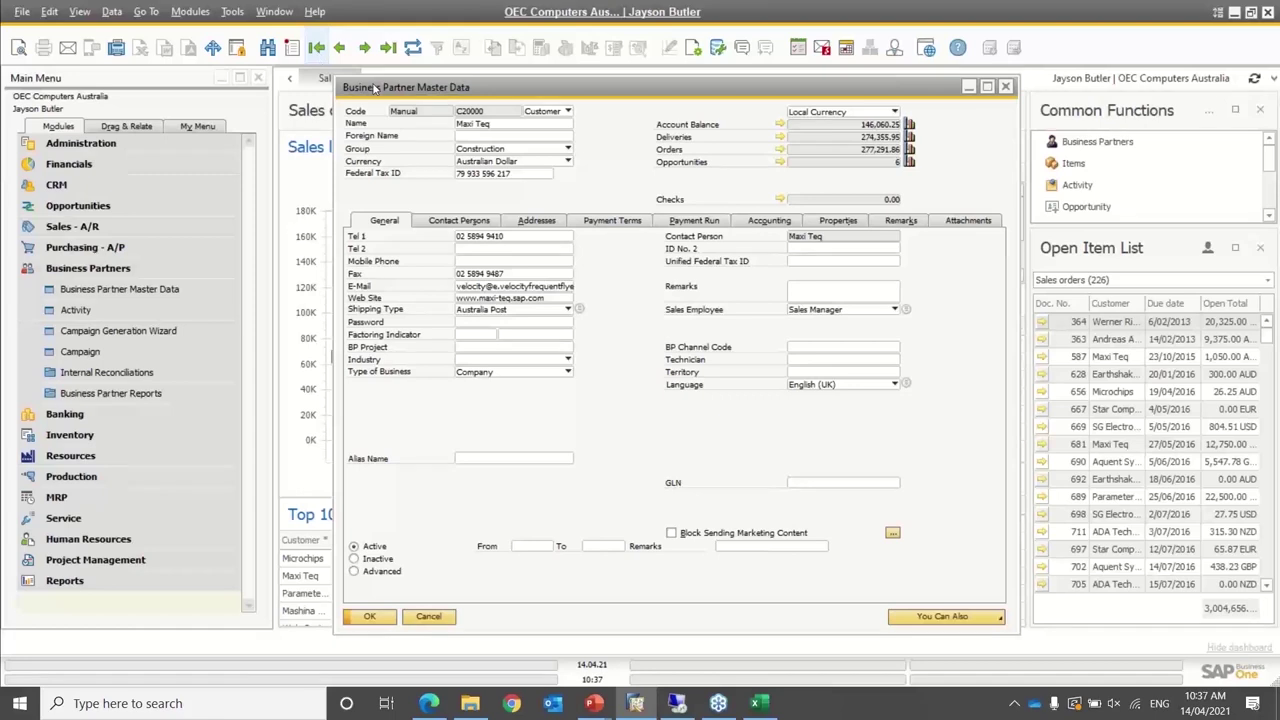
Examine the customer's ship-to address fields, including street, block, city, zip code, county, building and GLN
click(545, 221)
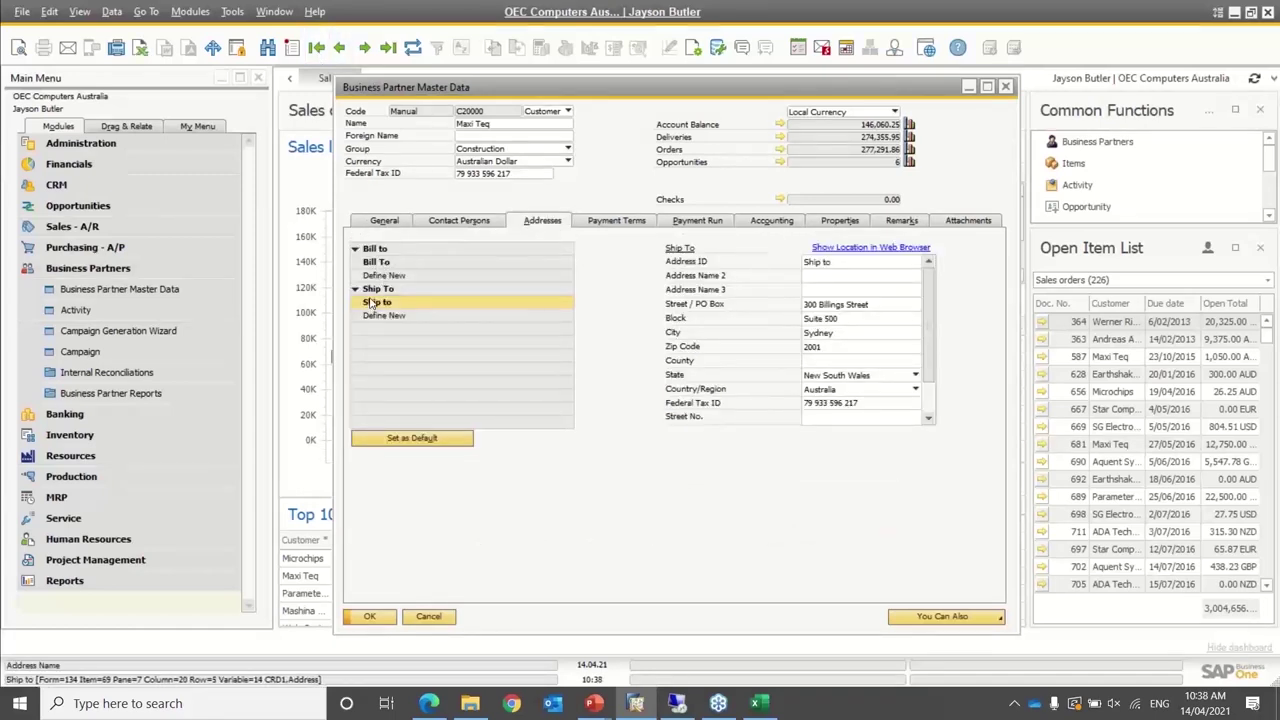
scroll(928, 287, down, 3)
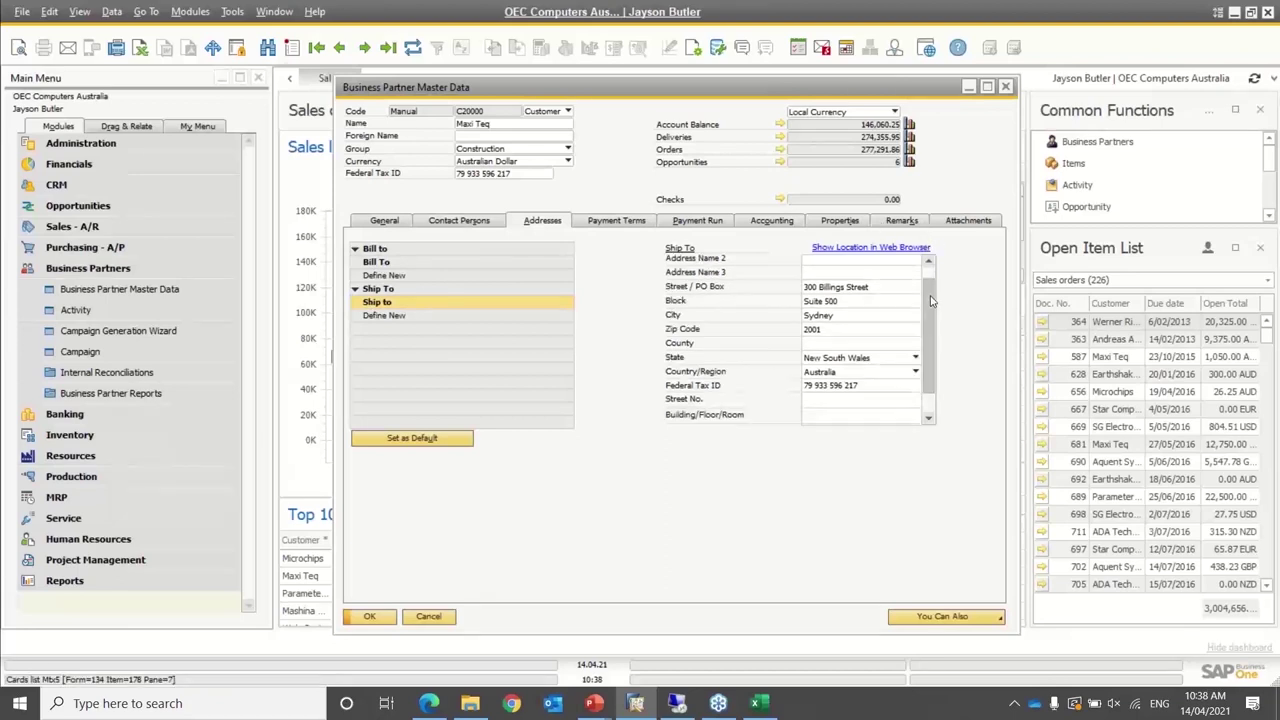
scroll(900, 290, up, 3)
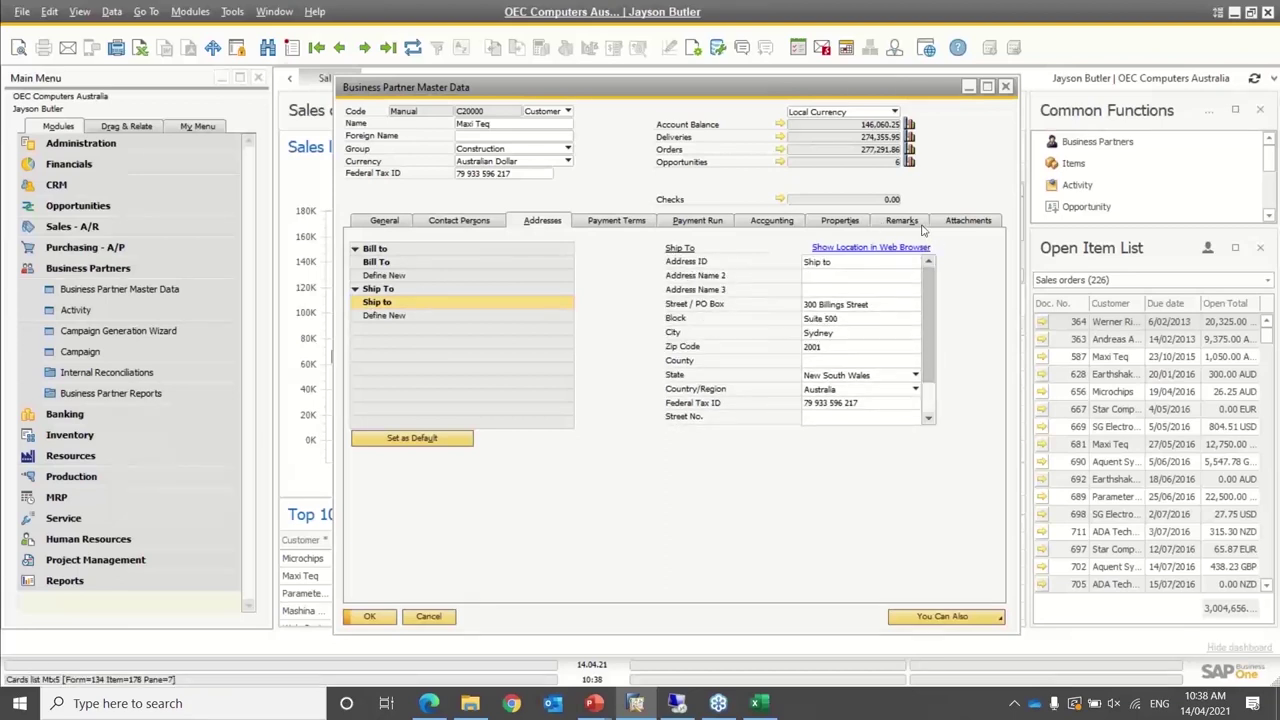
click(841, 310)
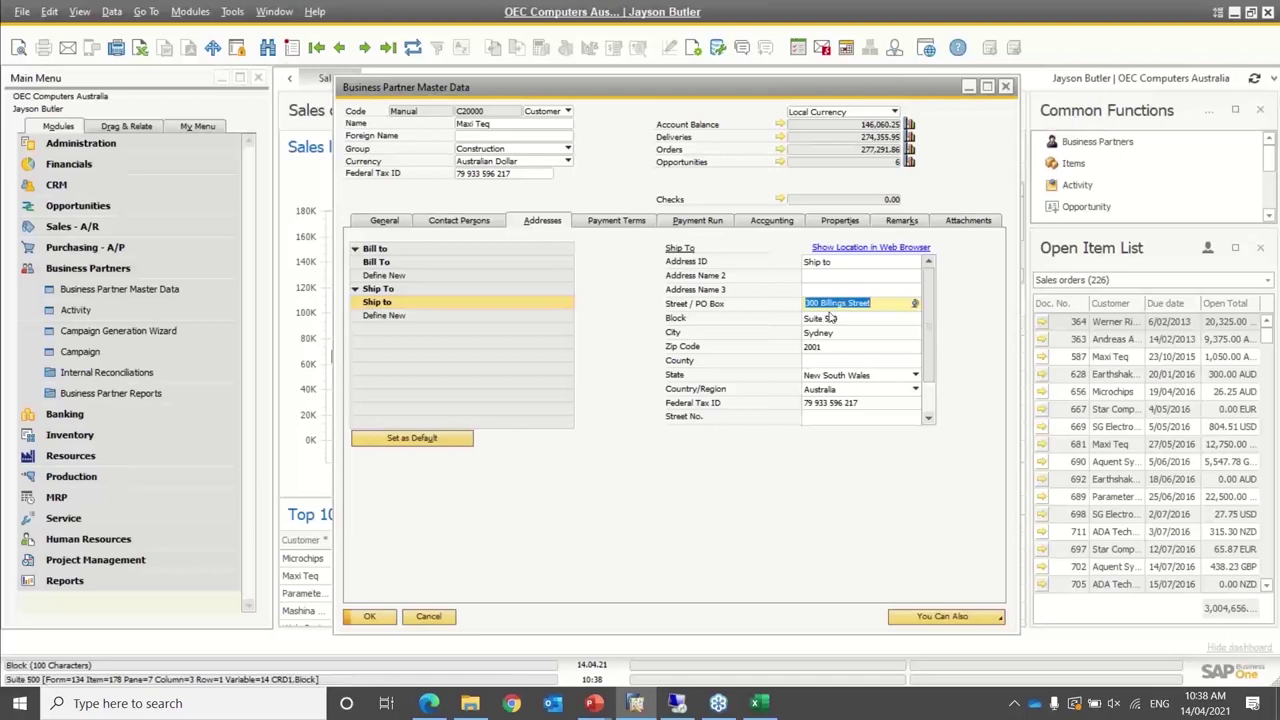
click(832, 318)
click(820, 334)
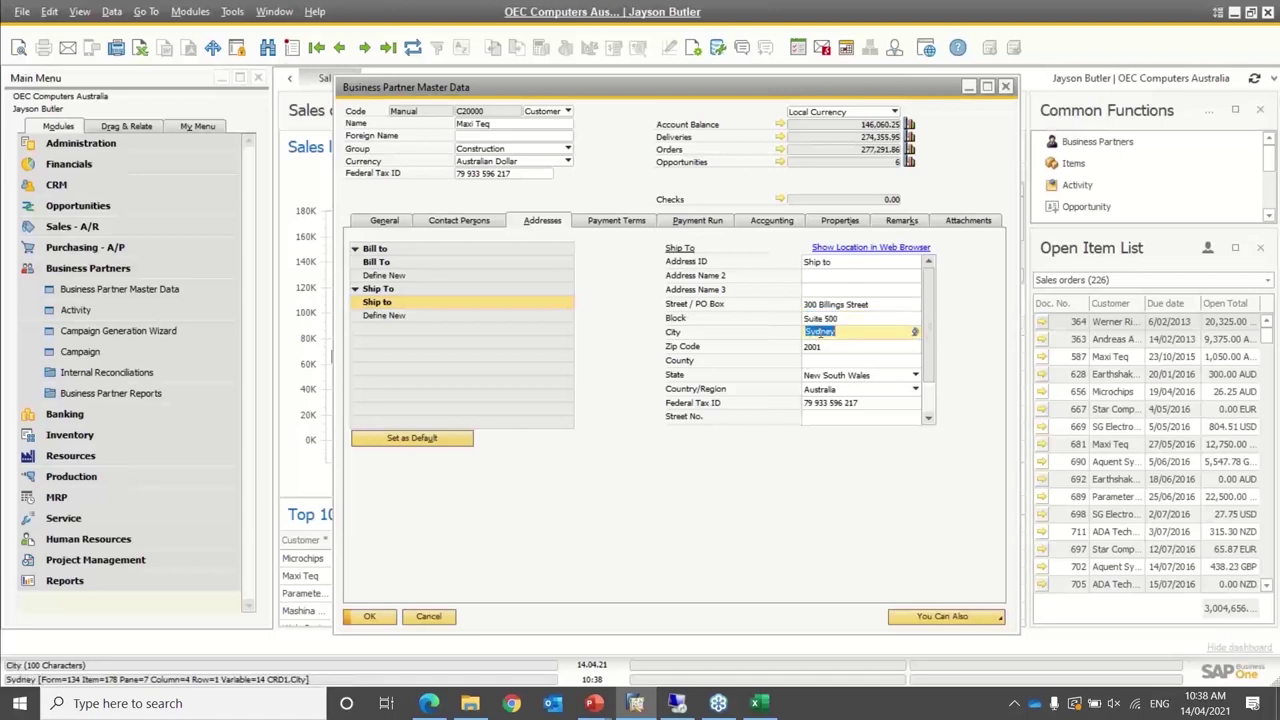
click(822, 347)
click(845, 360)
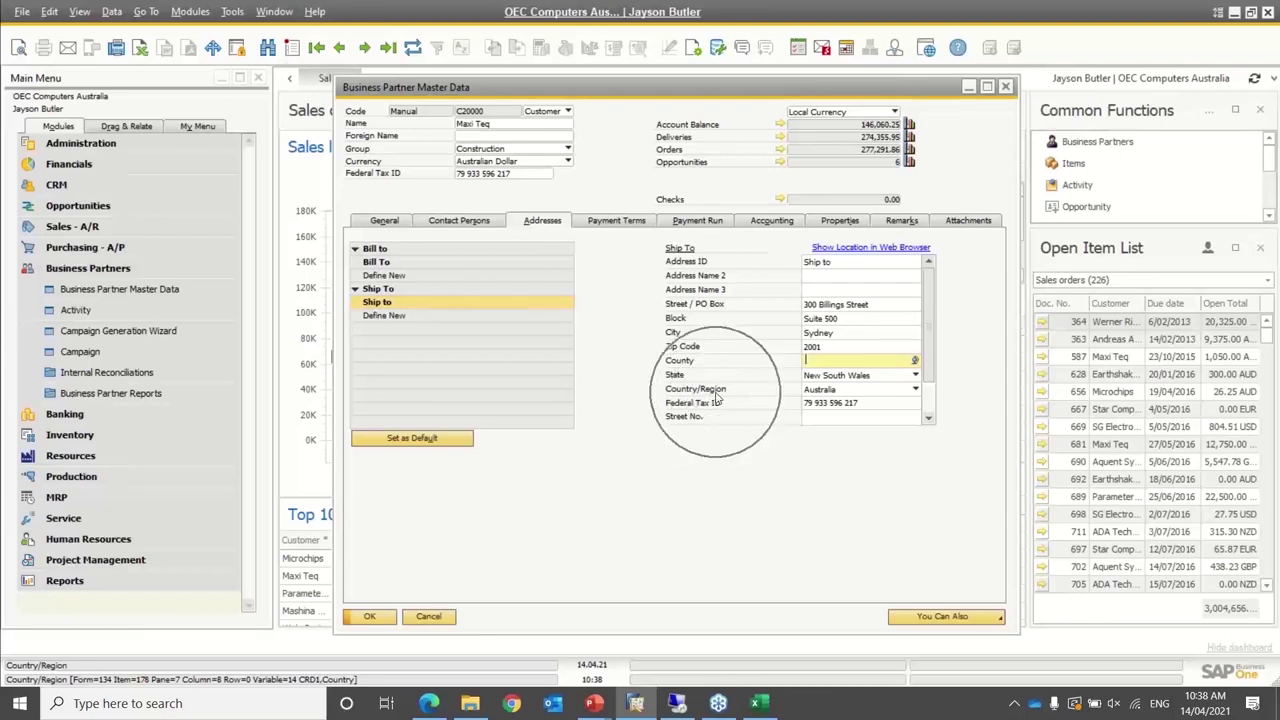
scroll(712, 390, down, 1)
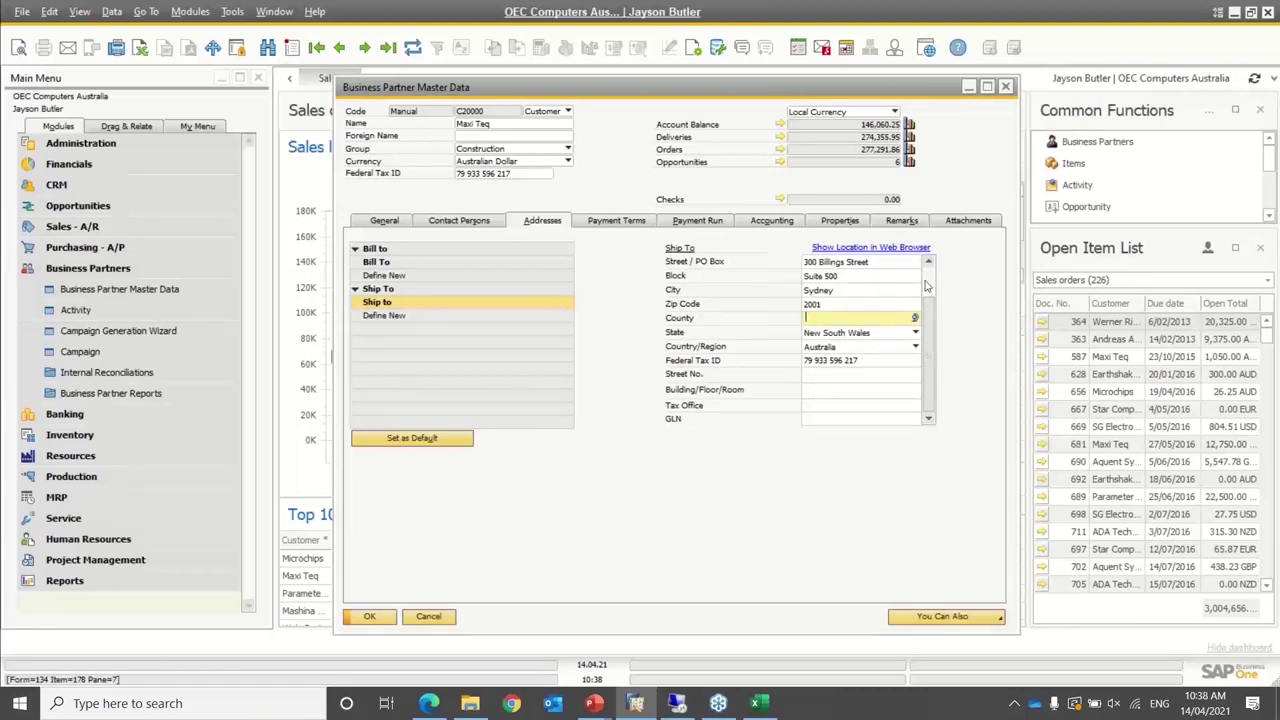
scroll(929, 287, up, 1)
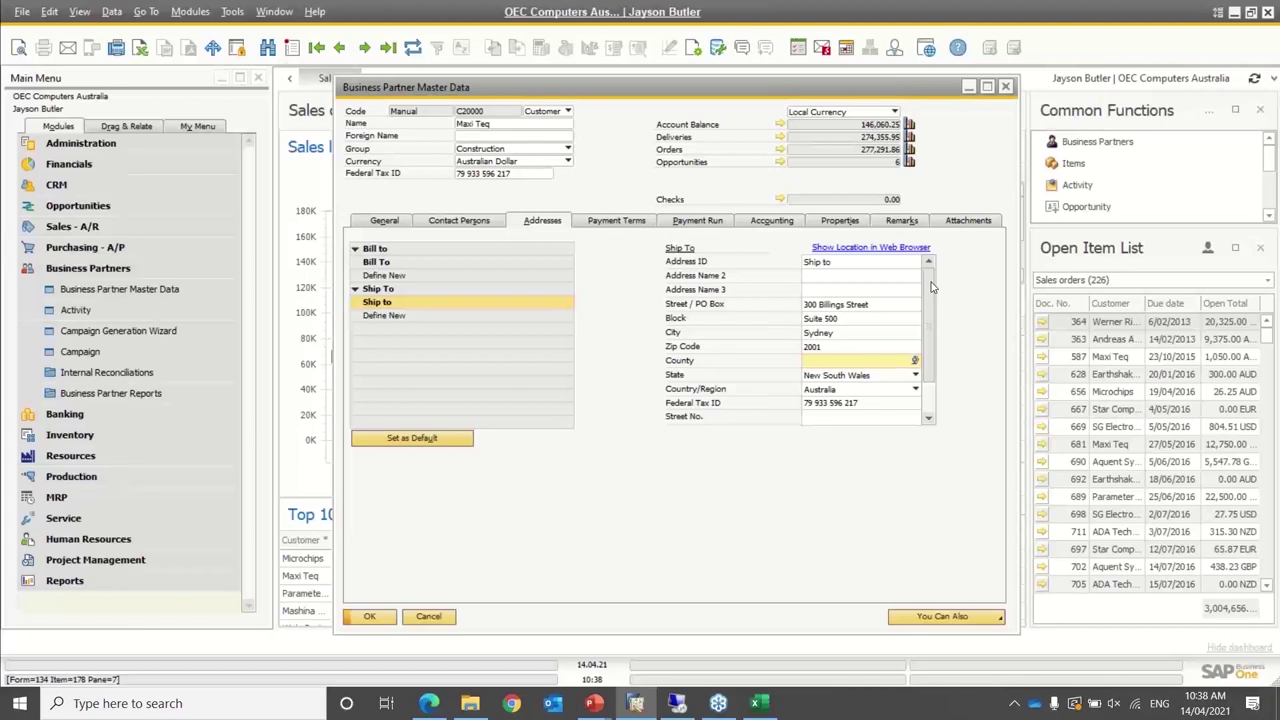
Open the Countries/Regions setup for business partners and go to the start of the country list
click(100, 145)
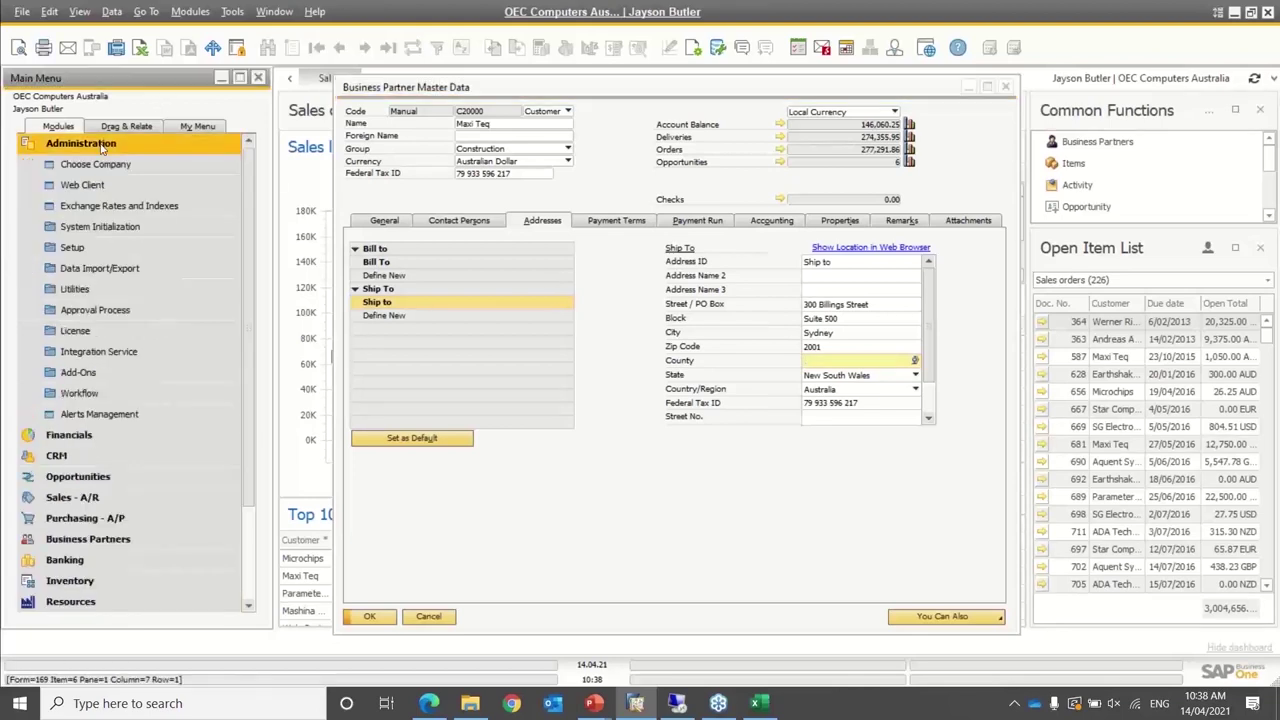
click(95, 249)
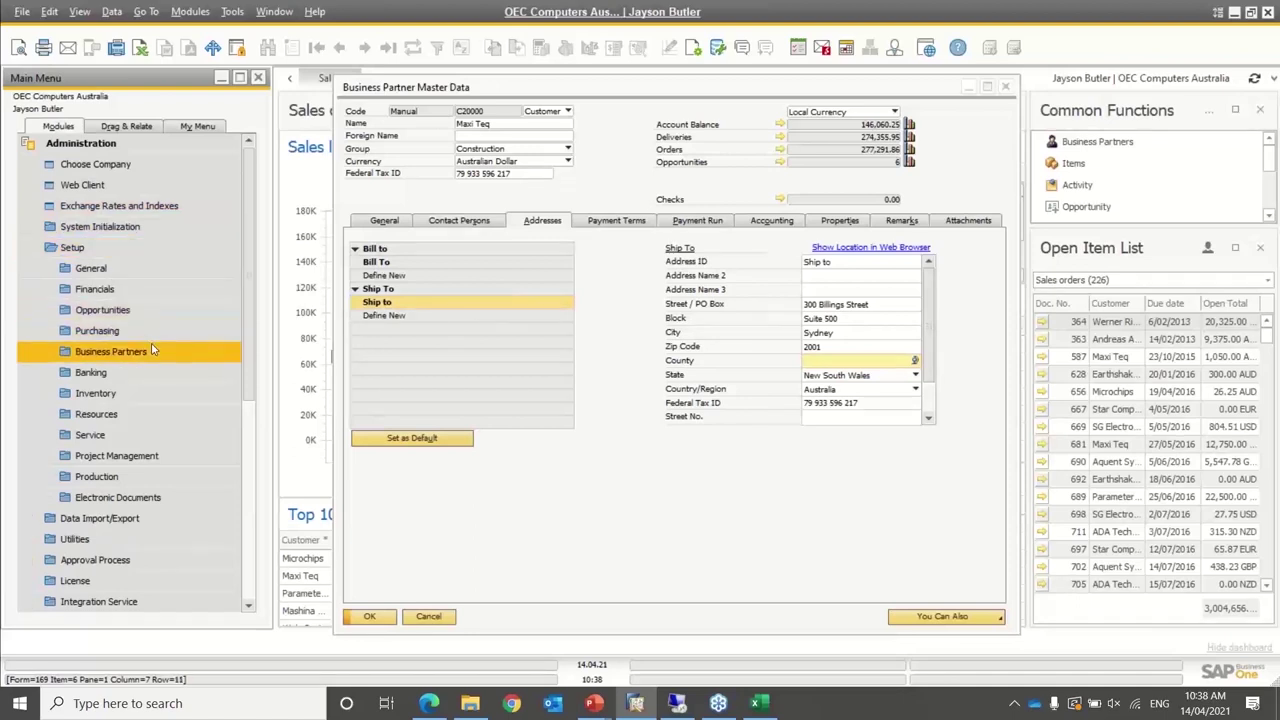
click(110, 351)
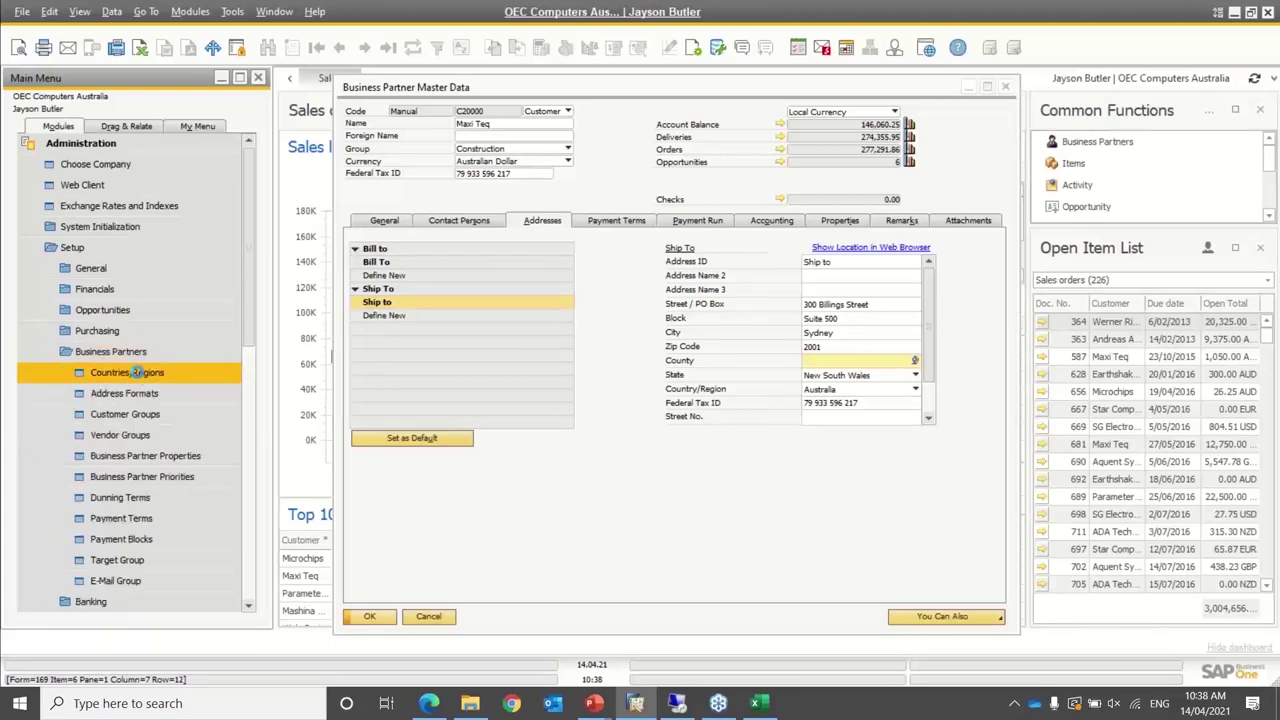
click(138, 376)
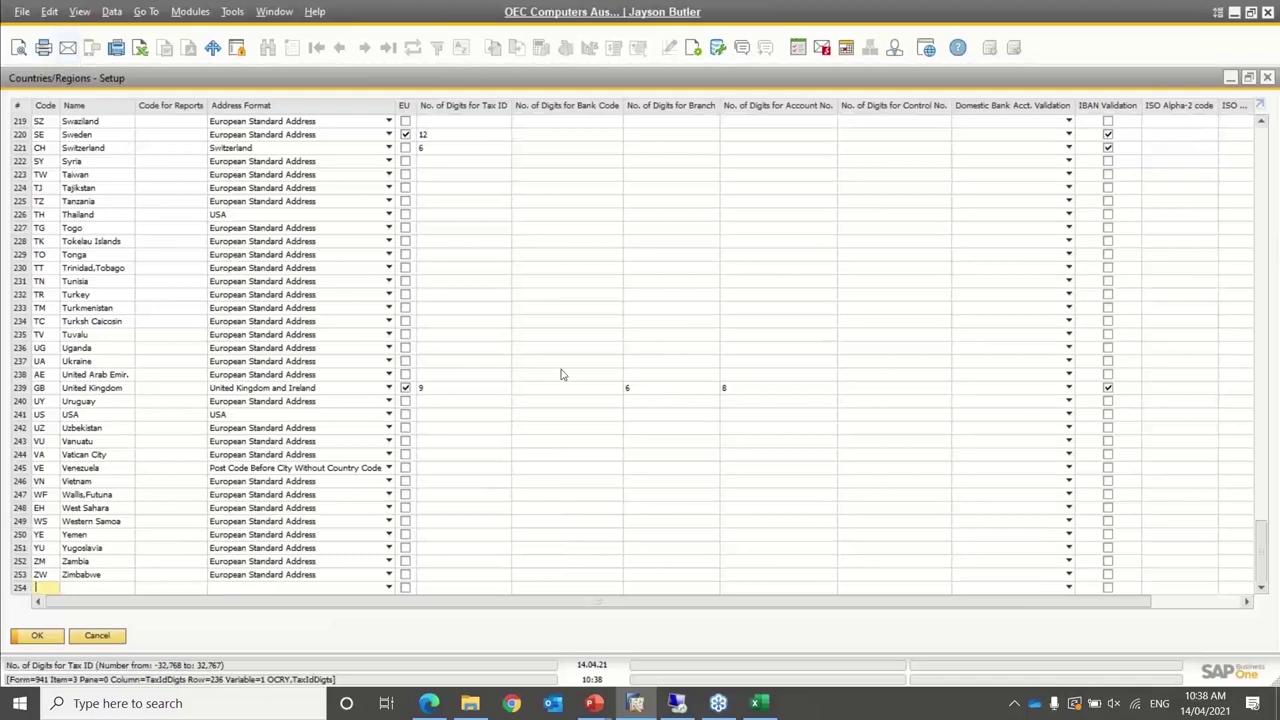
drag(1260, 537, 1220, 95)
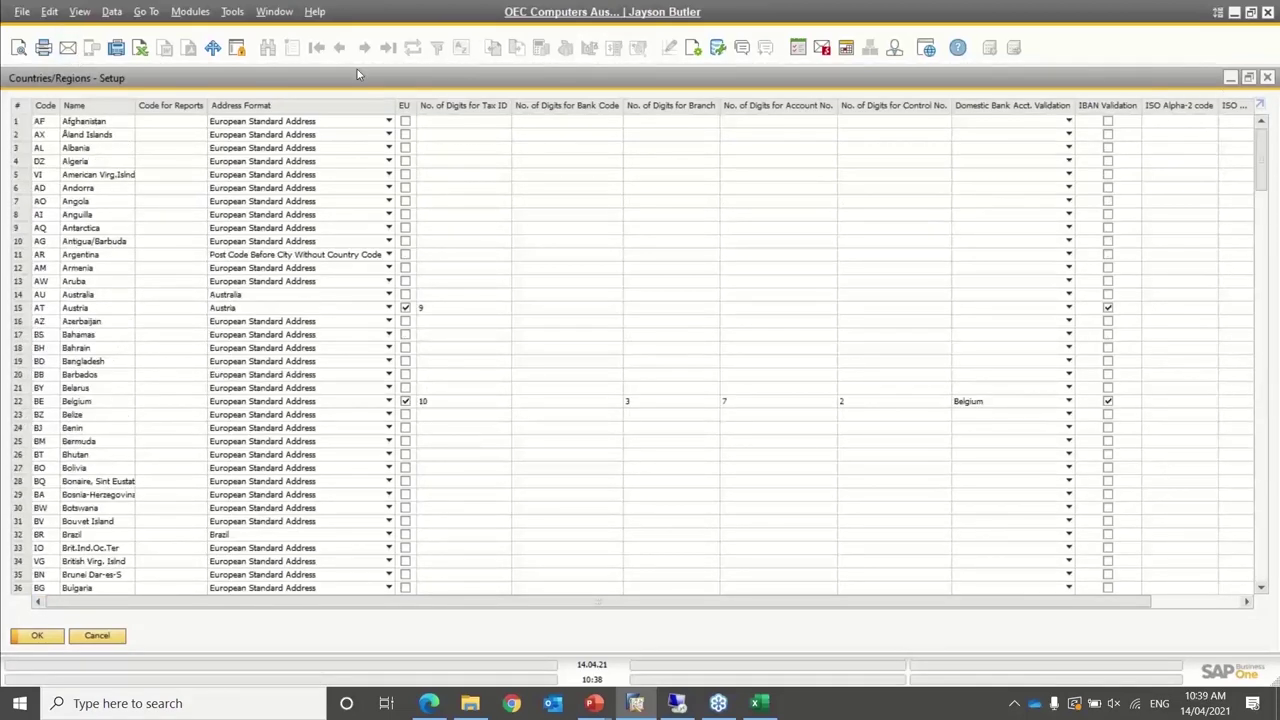
Examine the address format options for Afghanistan and Angola, and close the Countries/Regions setup without changes
click(282, 122)
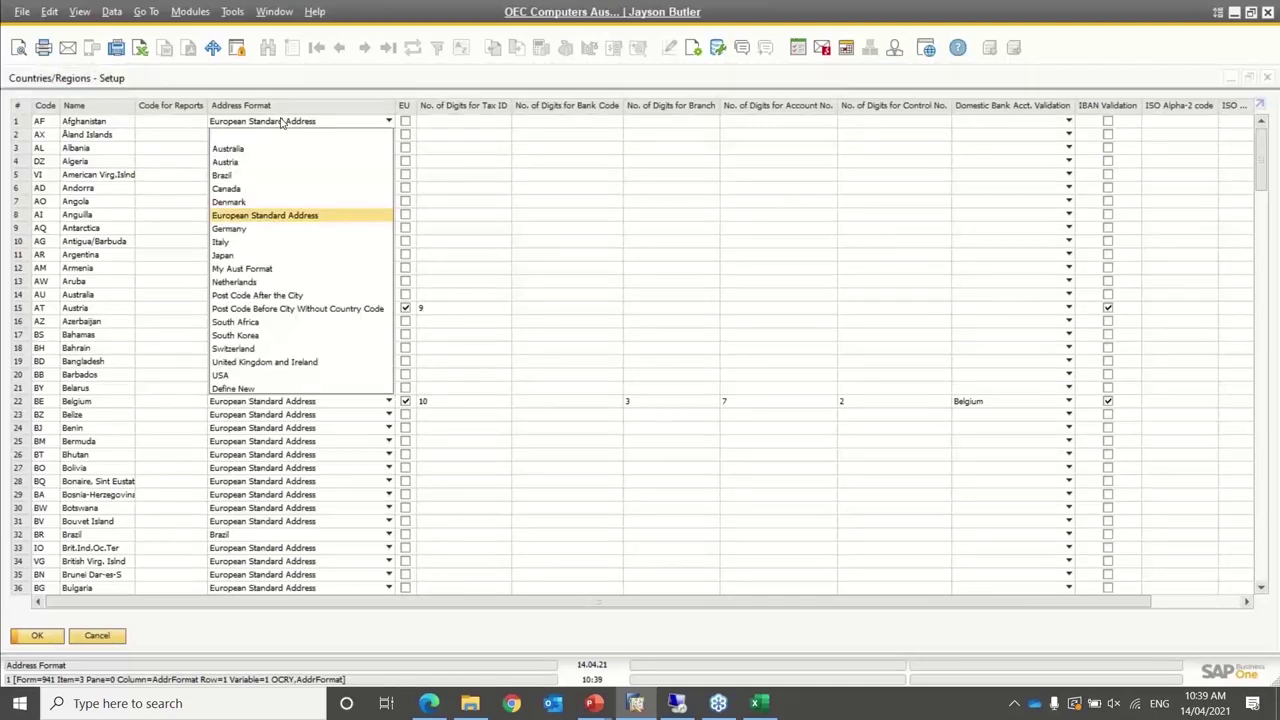
click(282, 122)
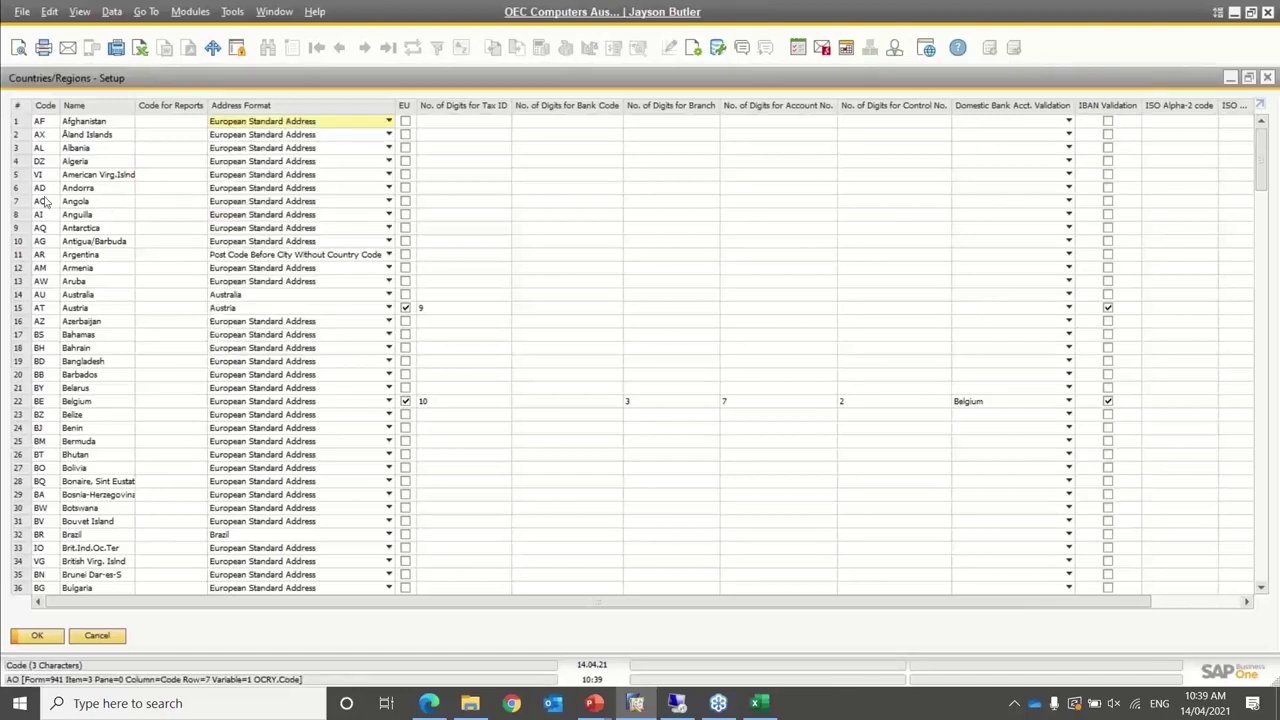
click(90, 201)
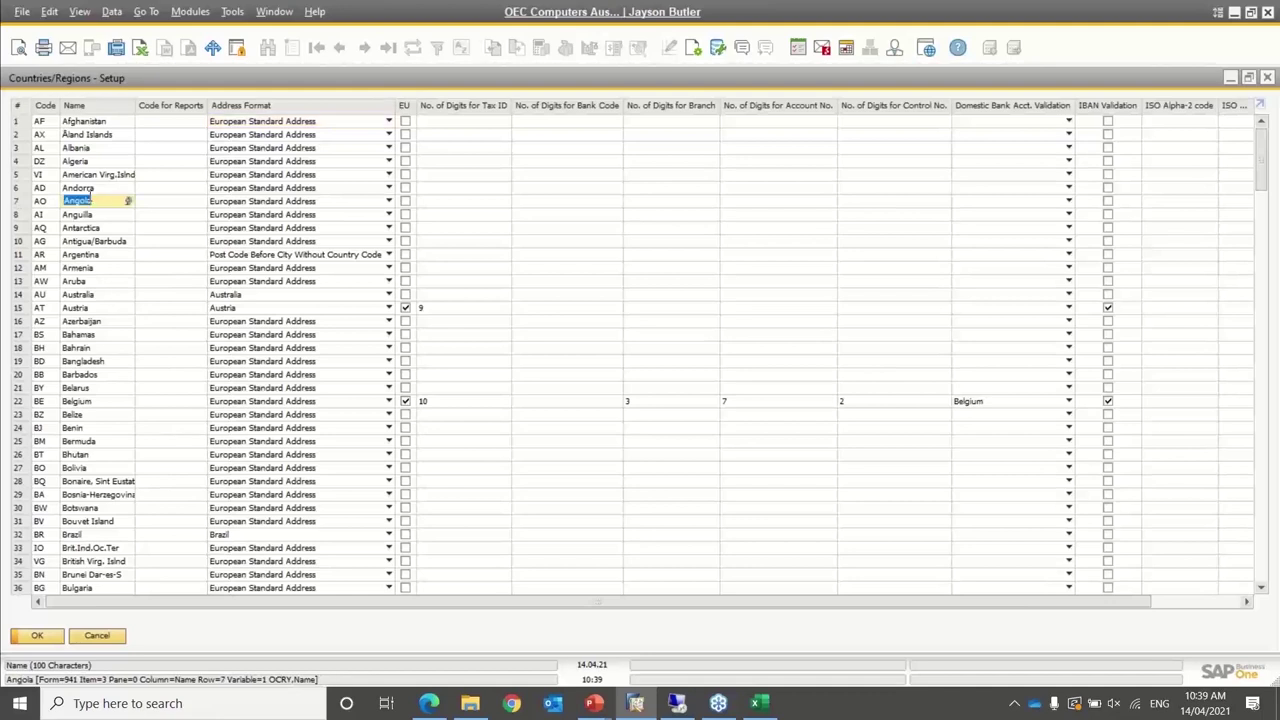
click(254, 203)
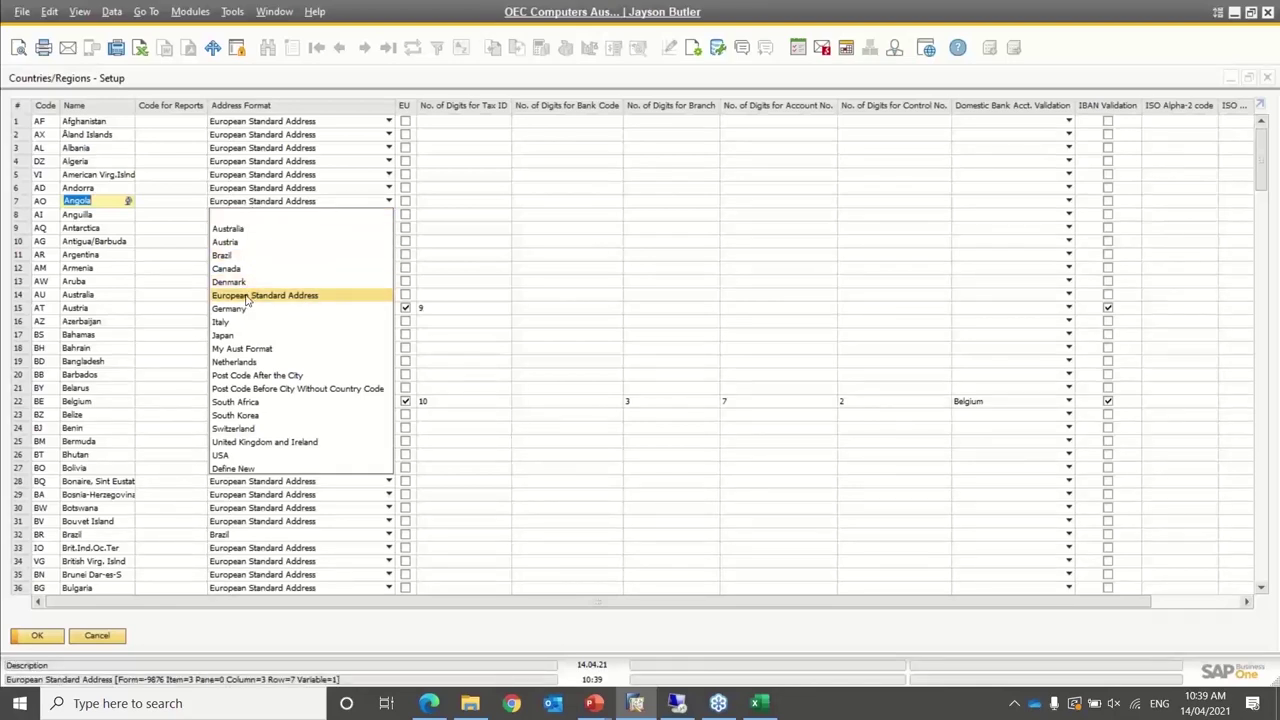
click(293, 207)
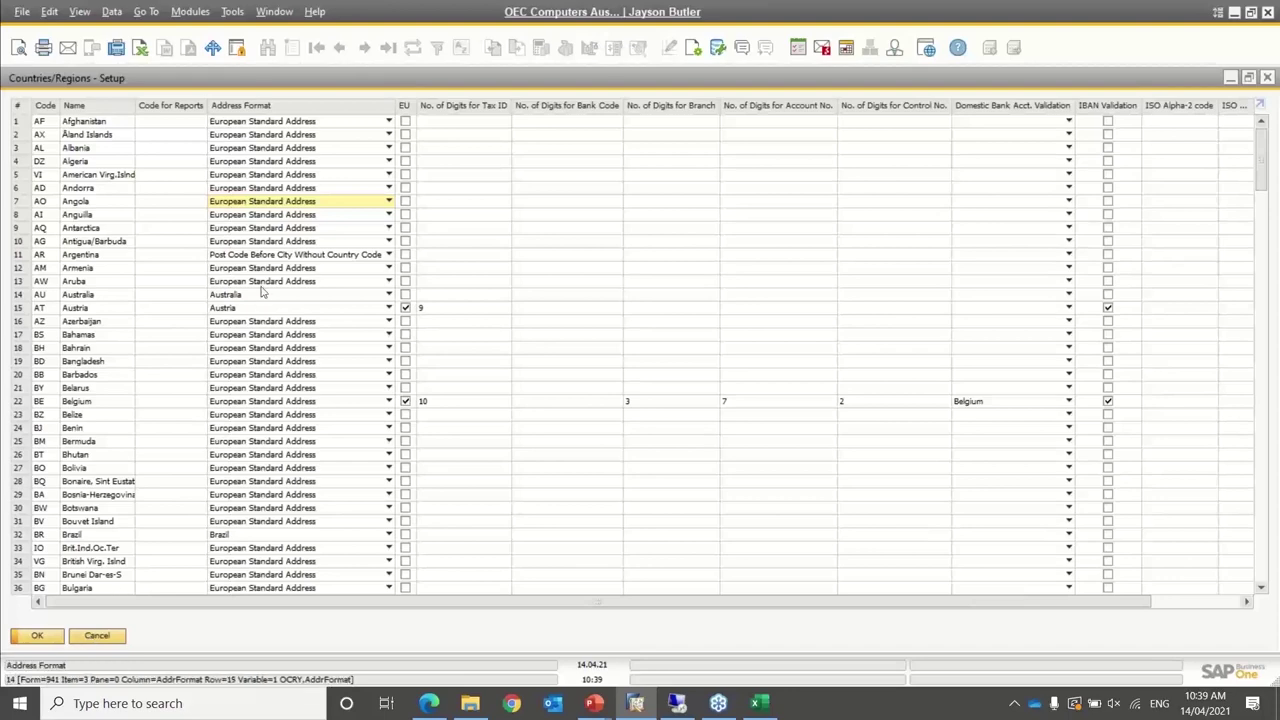
click(286, 204)
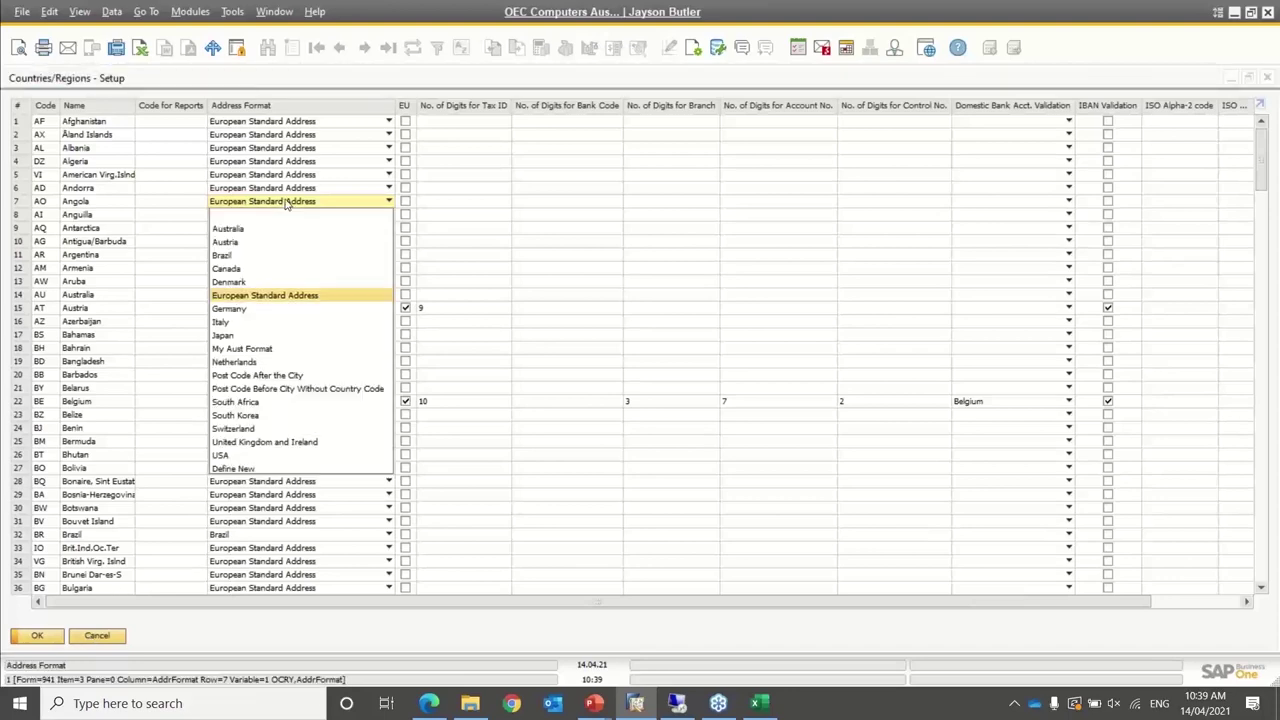
click(286, 204)
click(112, 637)
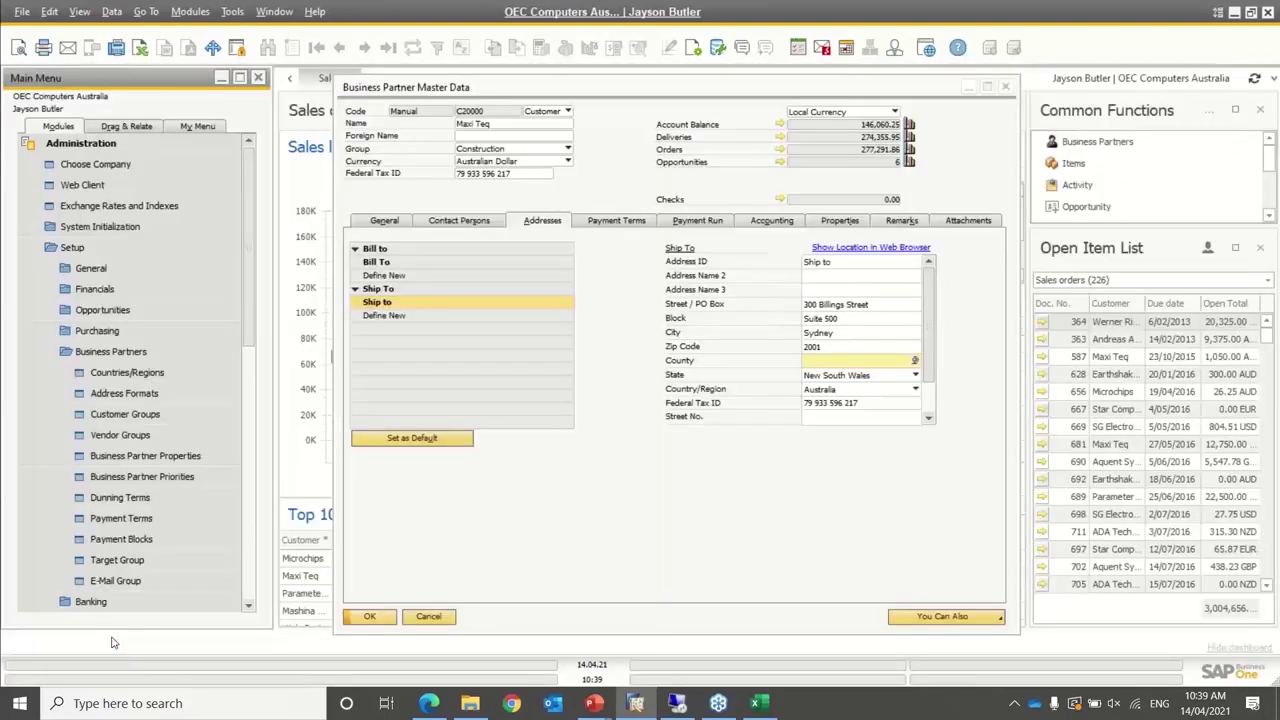
Open the Address Formats setup and look up the Australia address format from the list of all formats
click(167, 400)
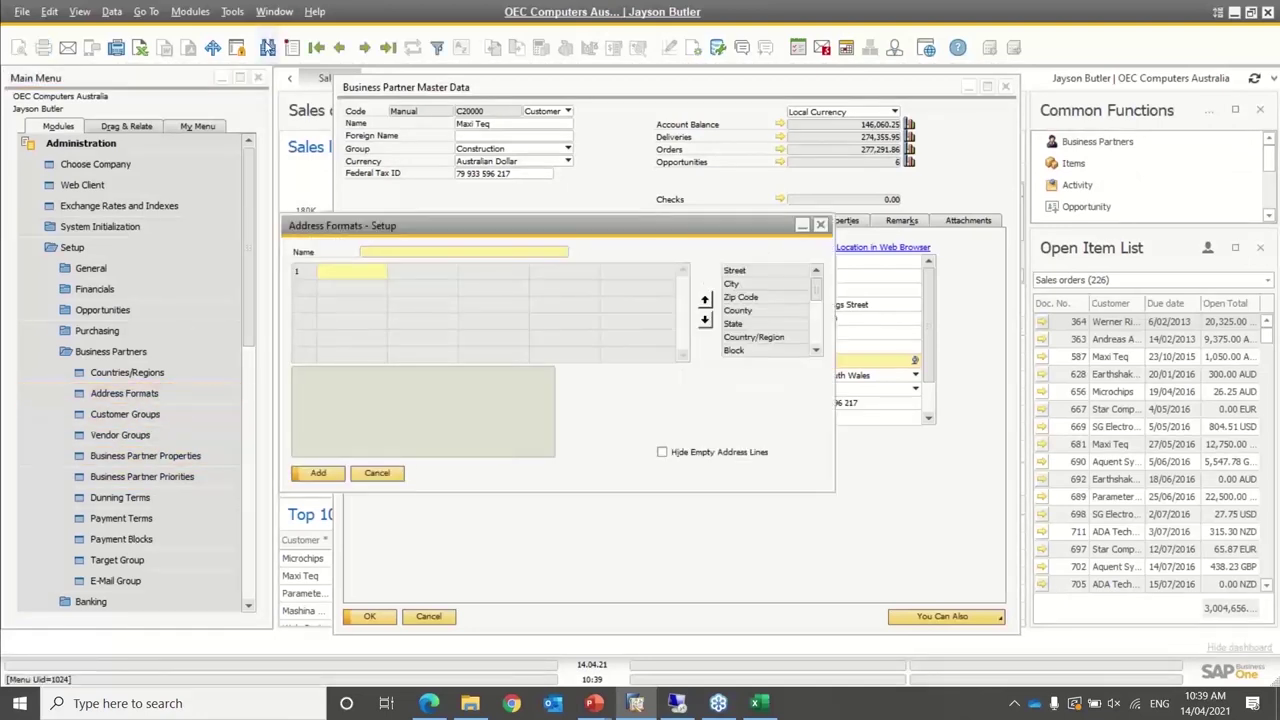
click(267, 47)
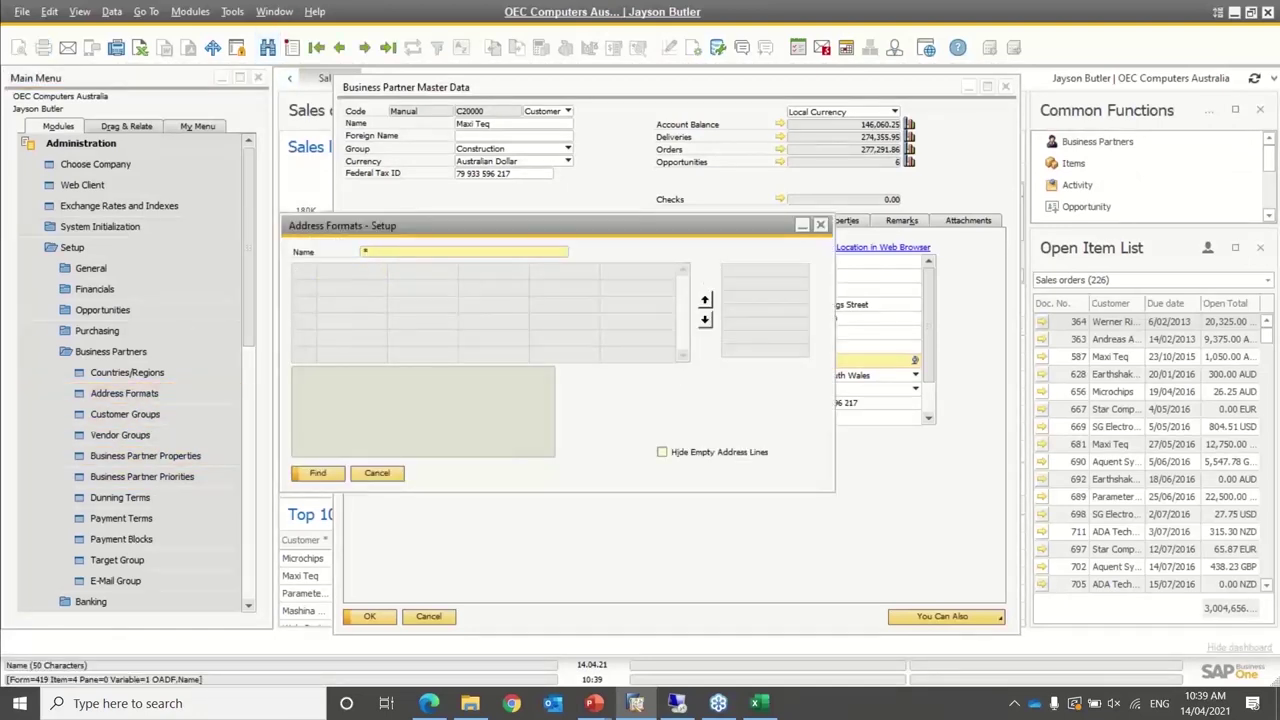
key(Return)
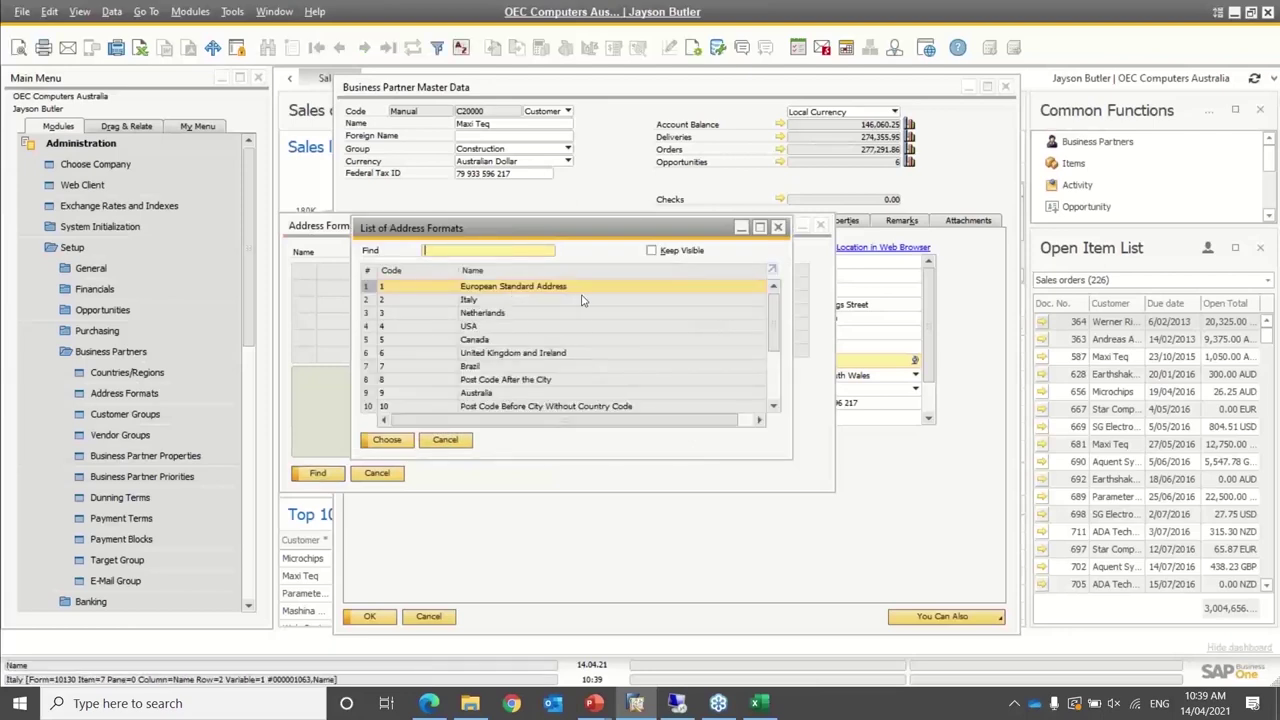
drag(777, 320, 778, 393)
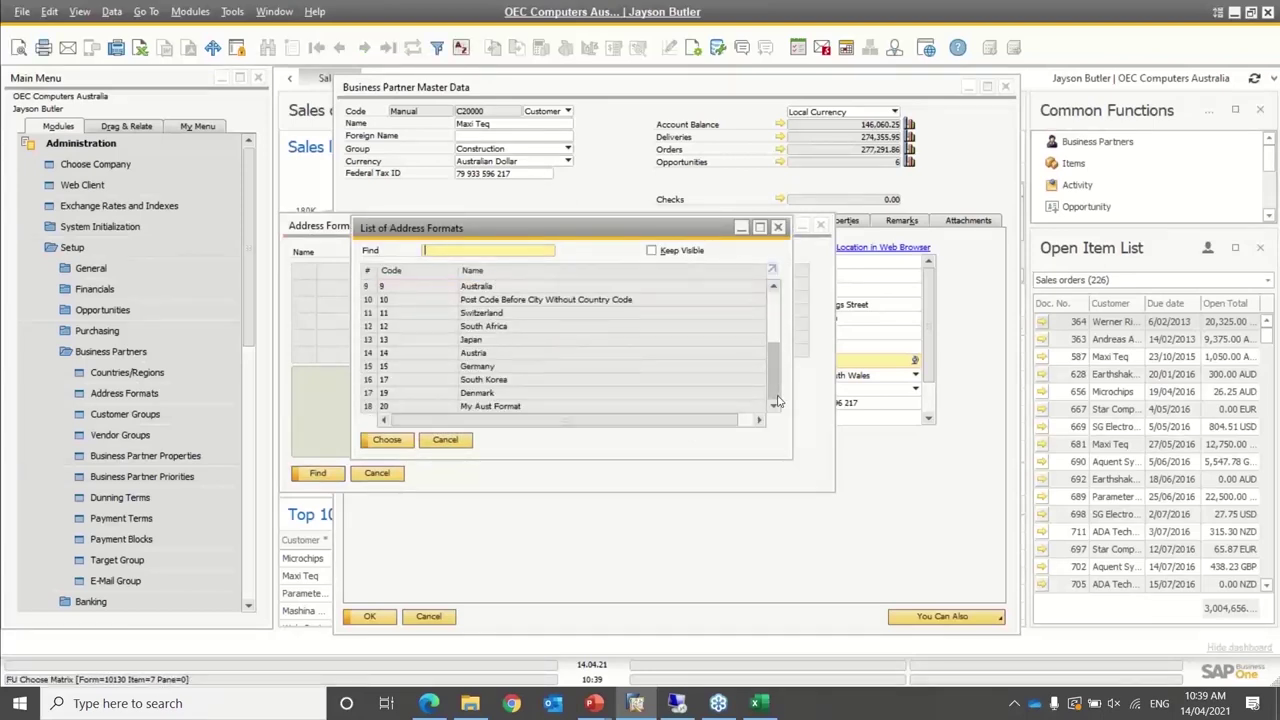
click(486, 289)
double_click(486, 289)
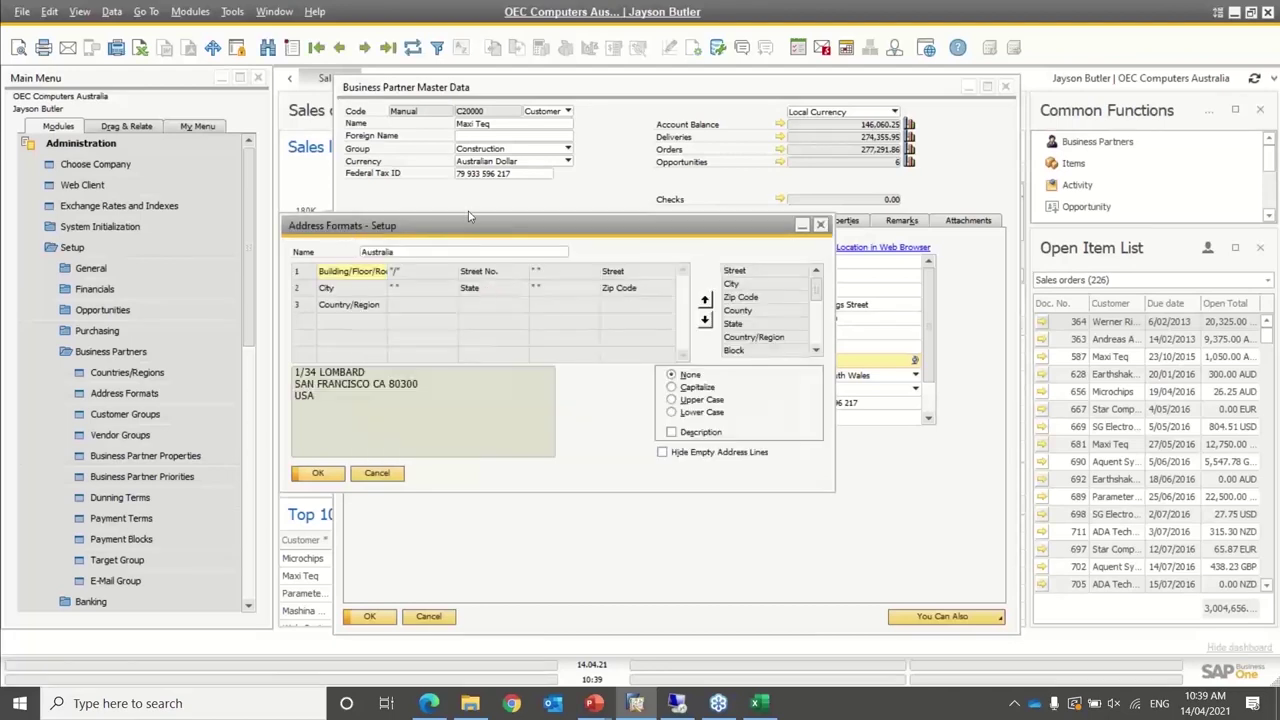
Examine each component and separator in the three lines of the Australia address format, from building and street number to country
drag(462, 233, 479, 211)
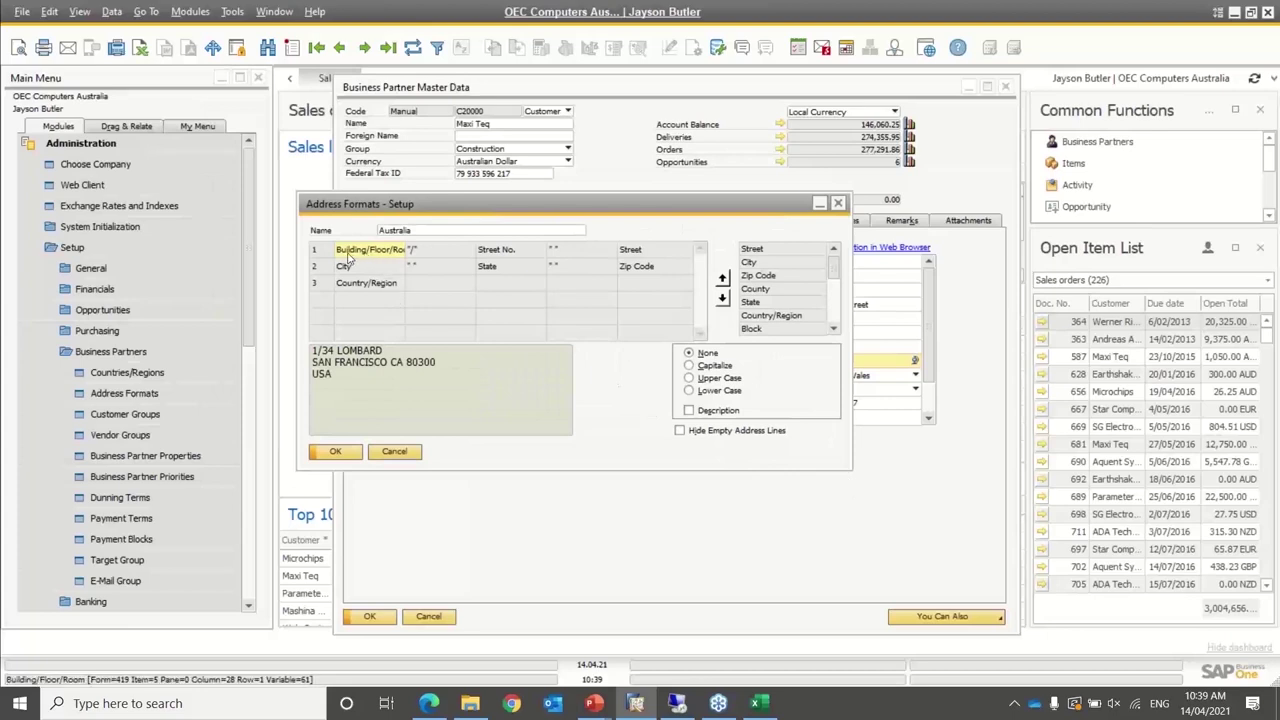
click(420, 251)
click(491, 256)
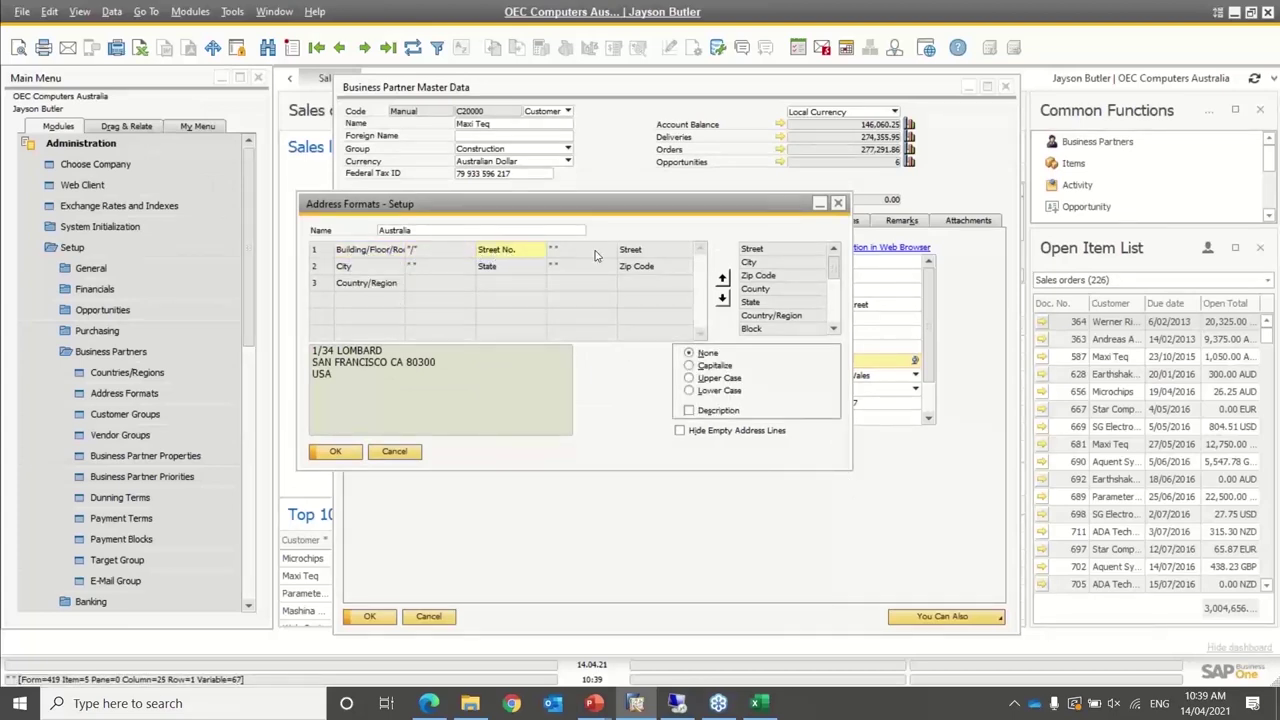
click(590, 253)
click(641, 254)
click(371, 284)
click(375, 268)
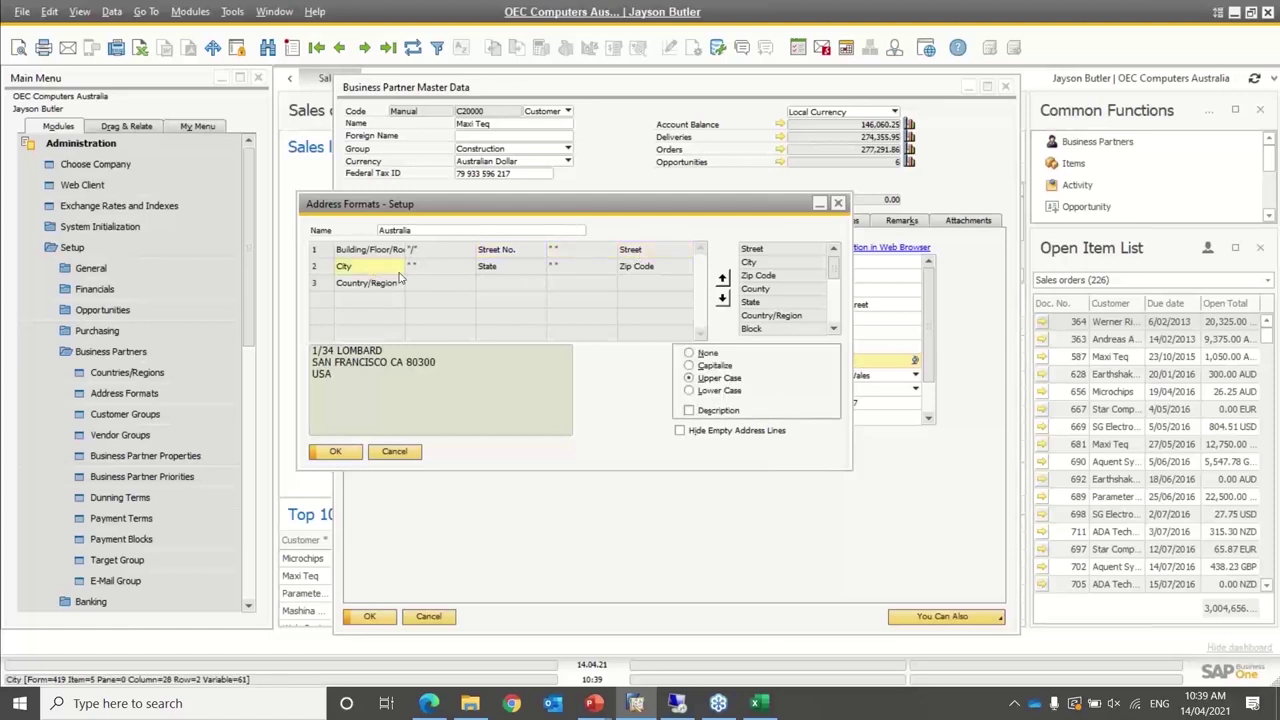
click(410, 268)
click(490, 270)
click(553, 268)
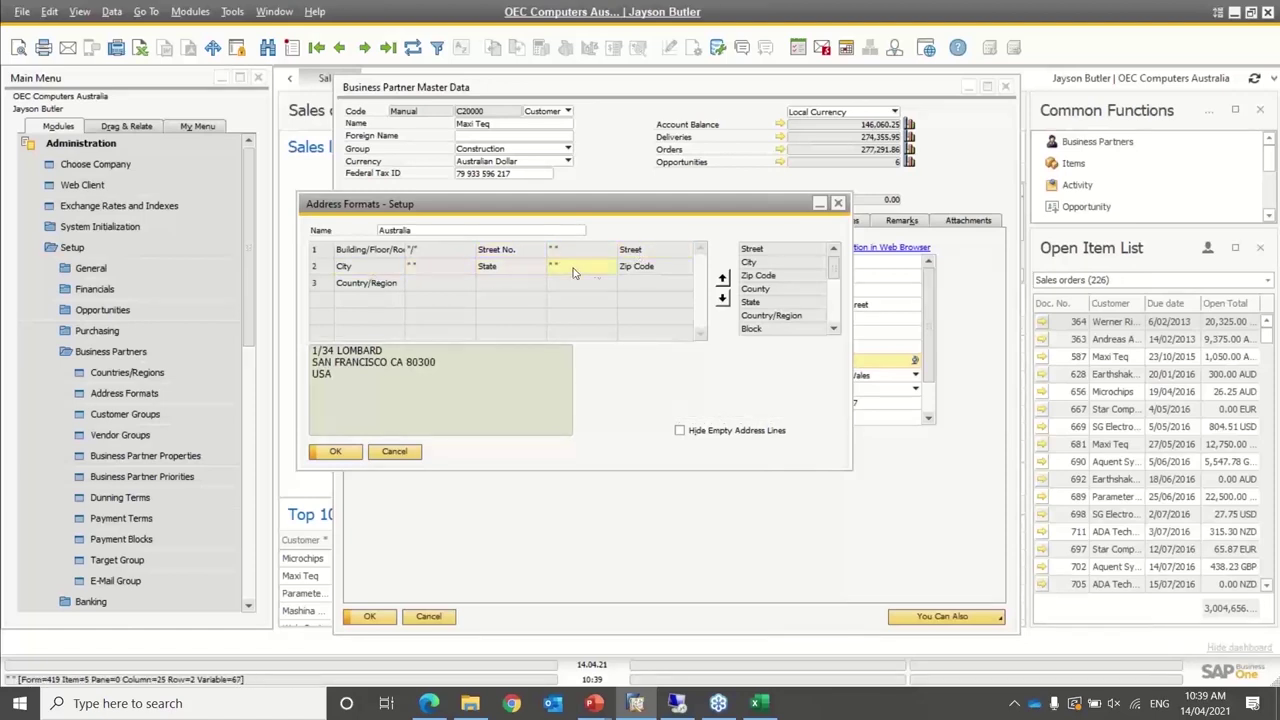
click(628, 272)
click(379, 288)
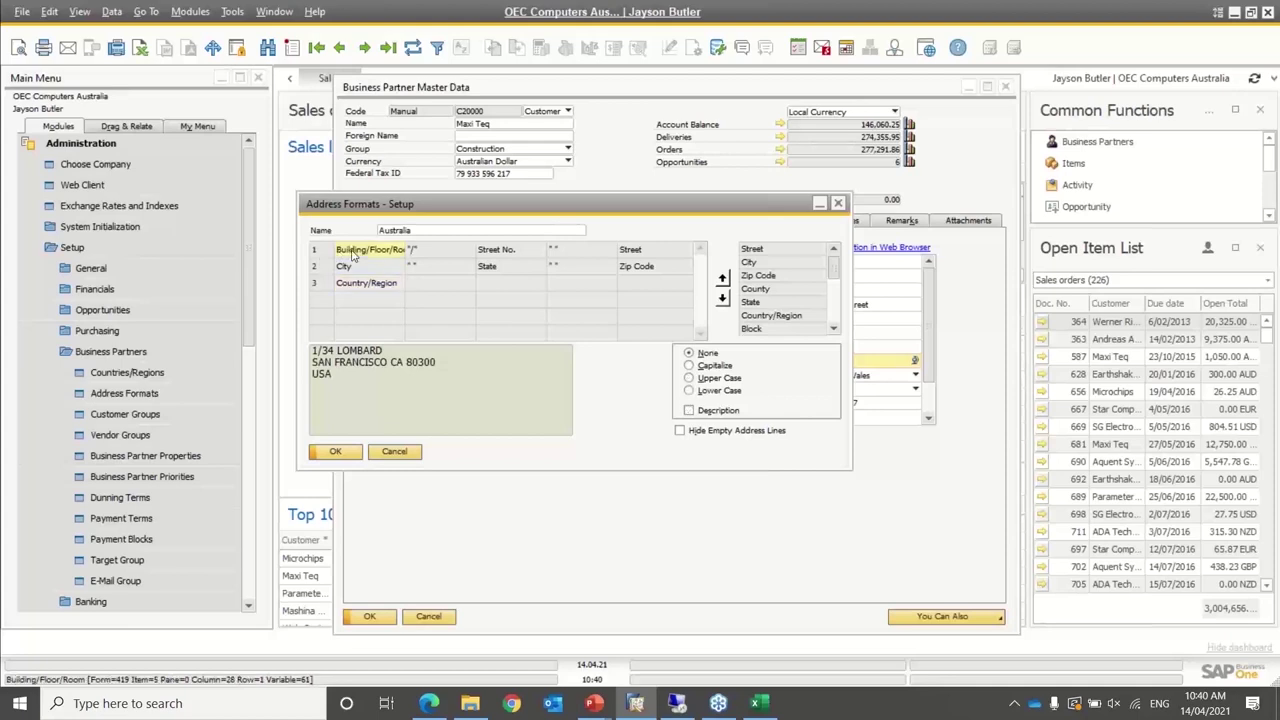
click(495, 252)
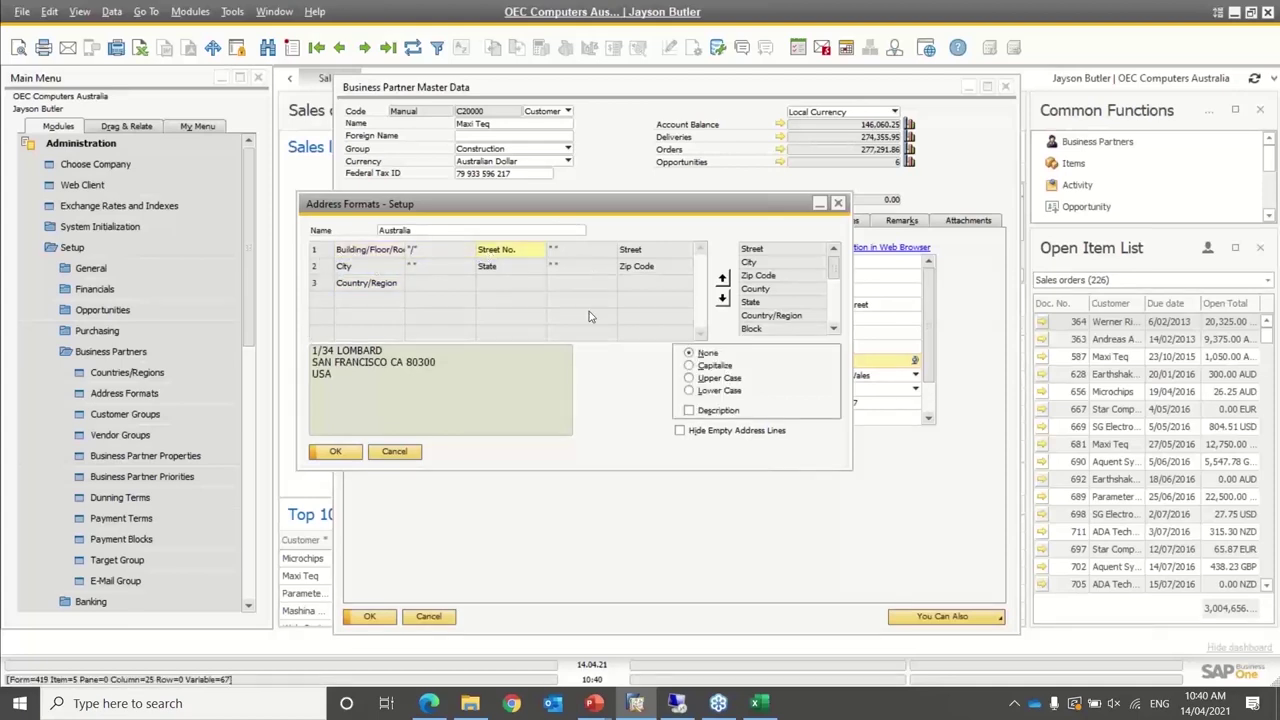
Start a new sales order for customer Maxi Teq and look at how its ship-to address is formatted
click(80, 143)
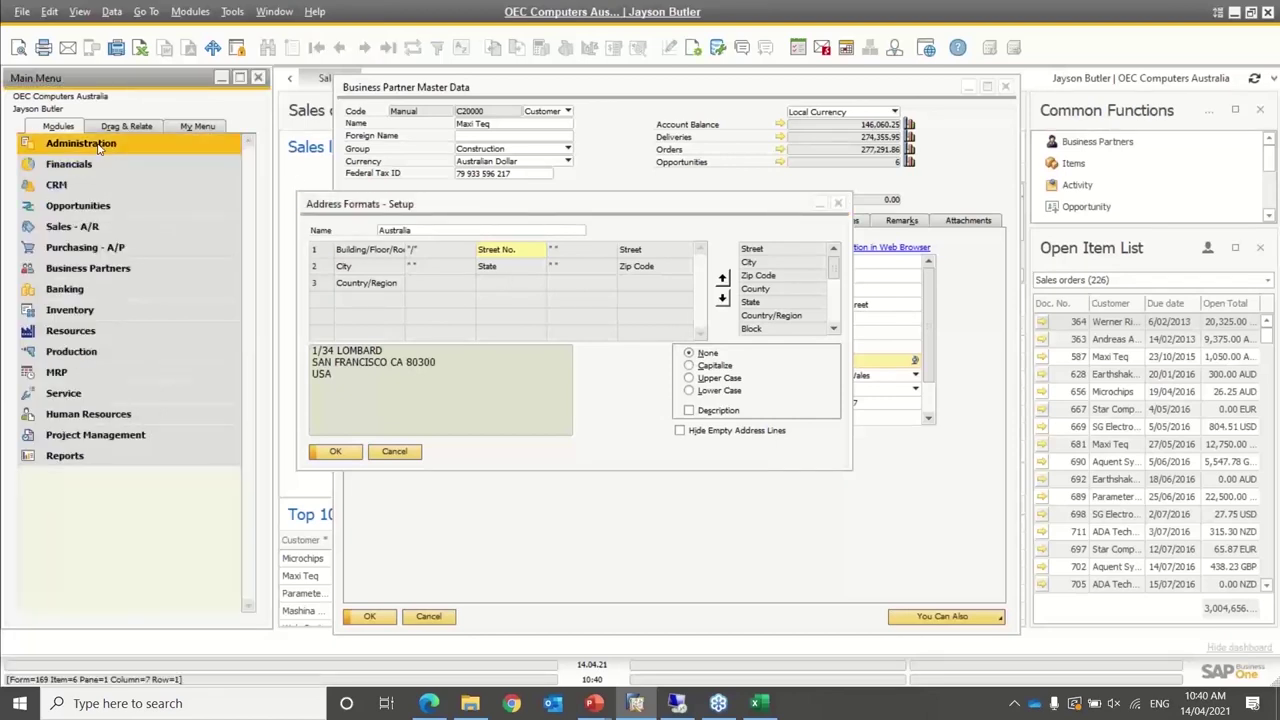
click(88, 229)
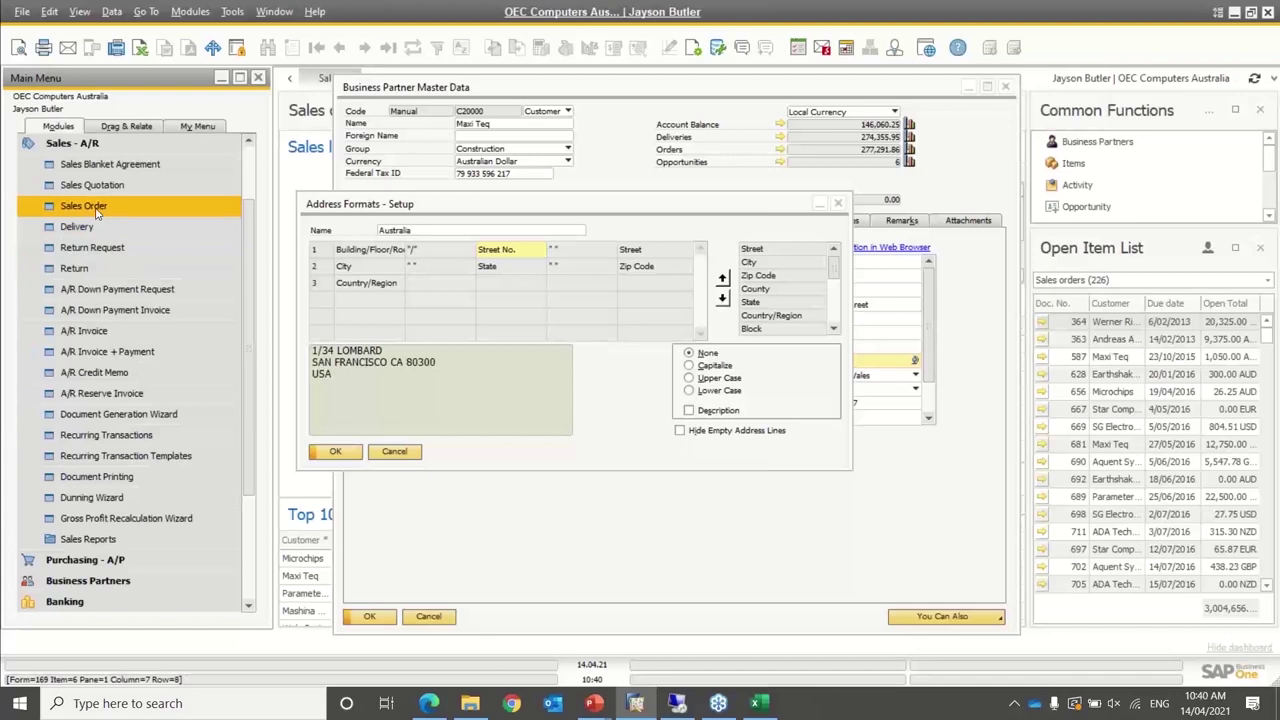
click(88, 206)
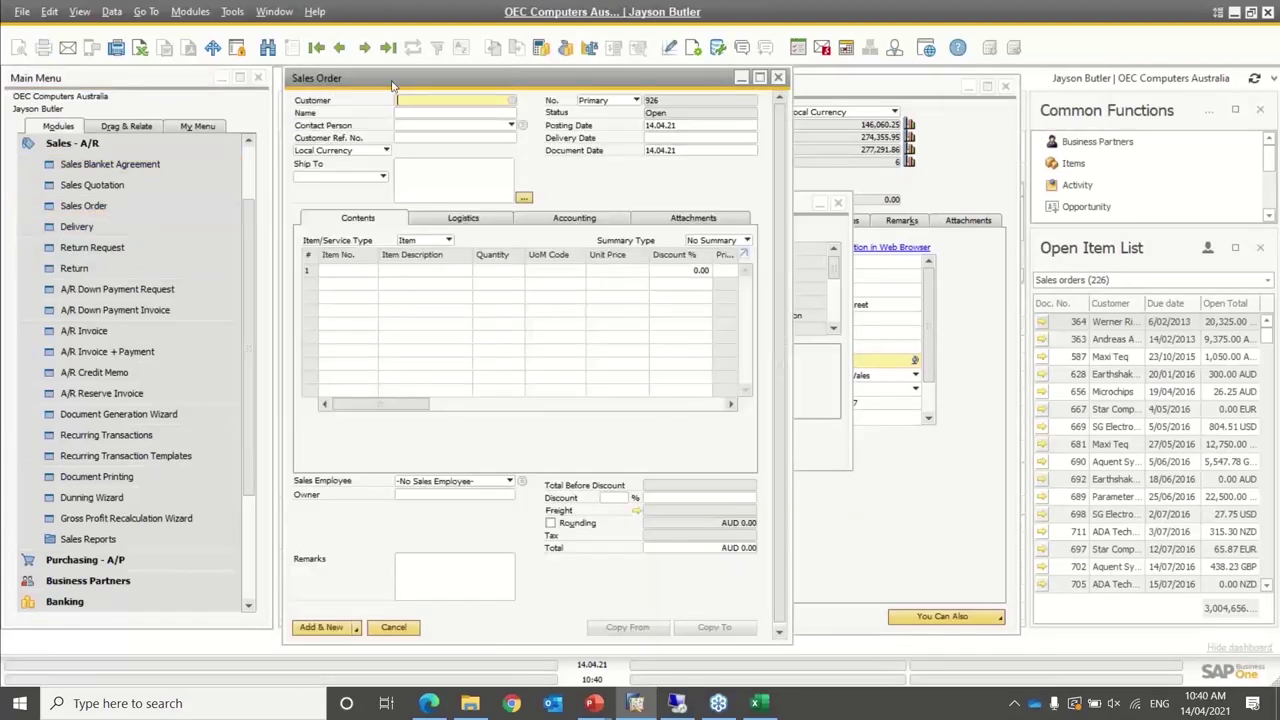
key(Tab)
key(Return)
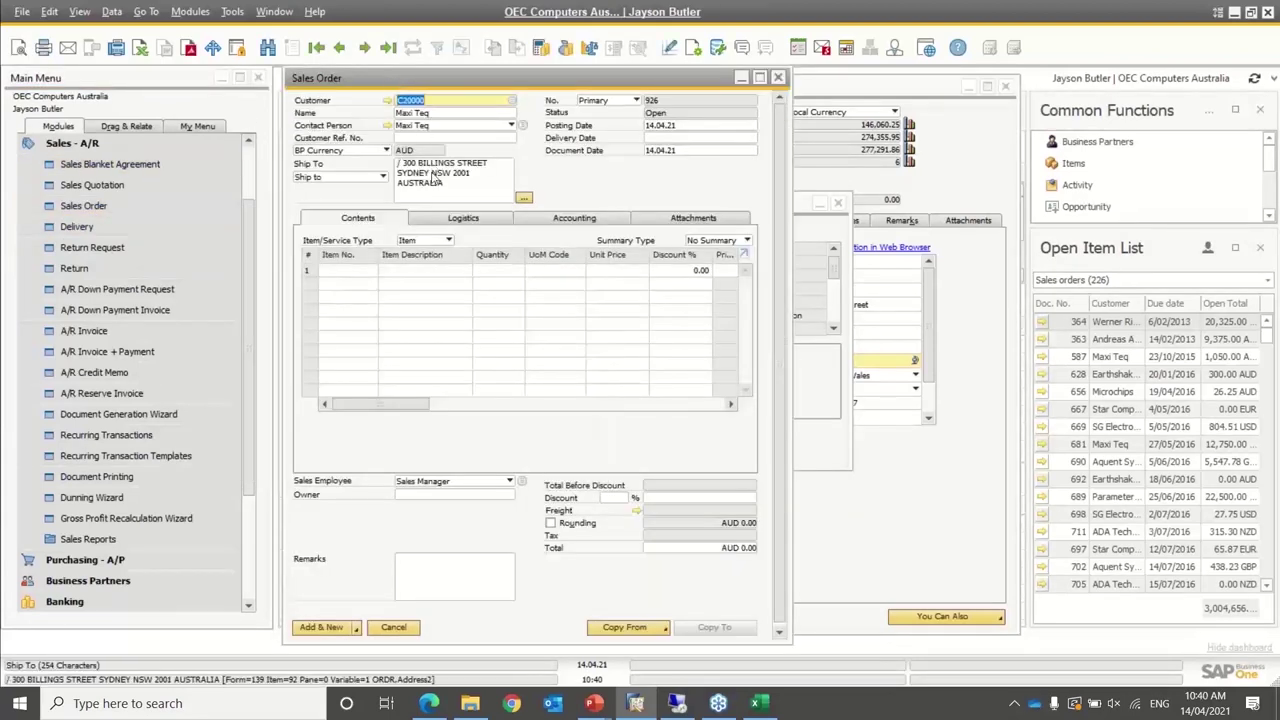
click(465, 187)
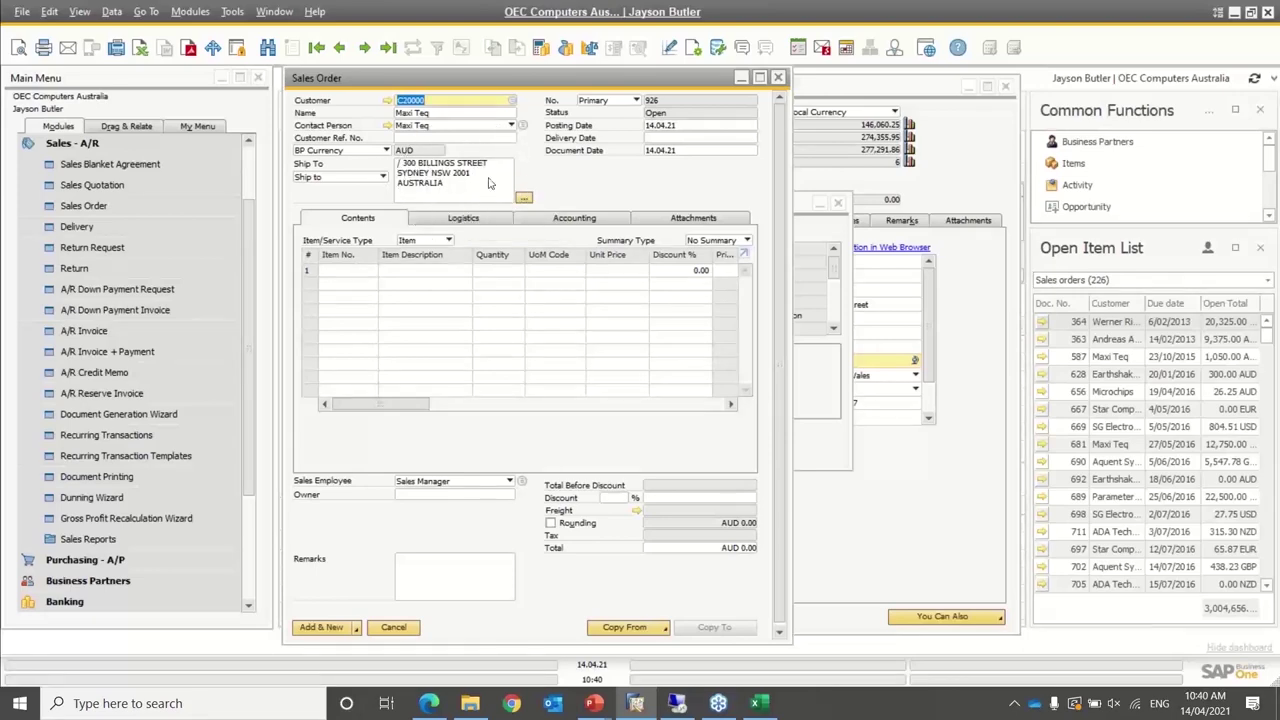
Examine the individual components of the sales order's ship-to address, and close the order without saving
drag(507, 88, 377, 115)
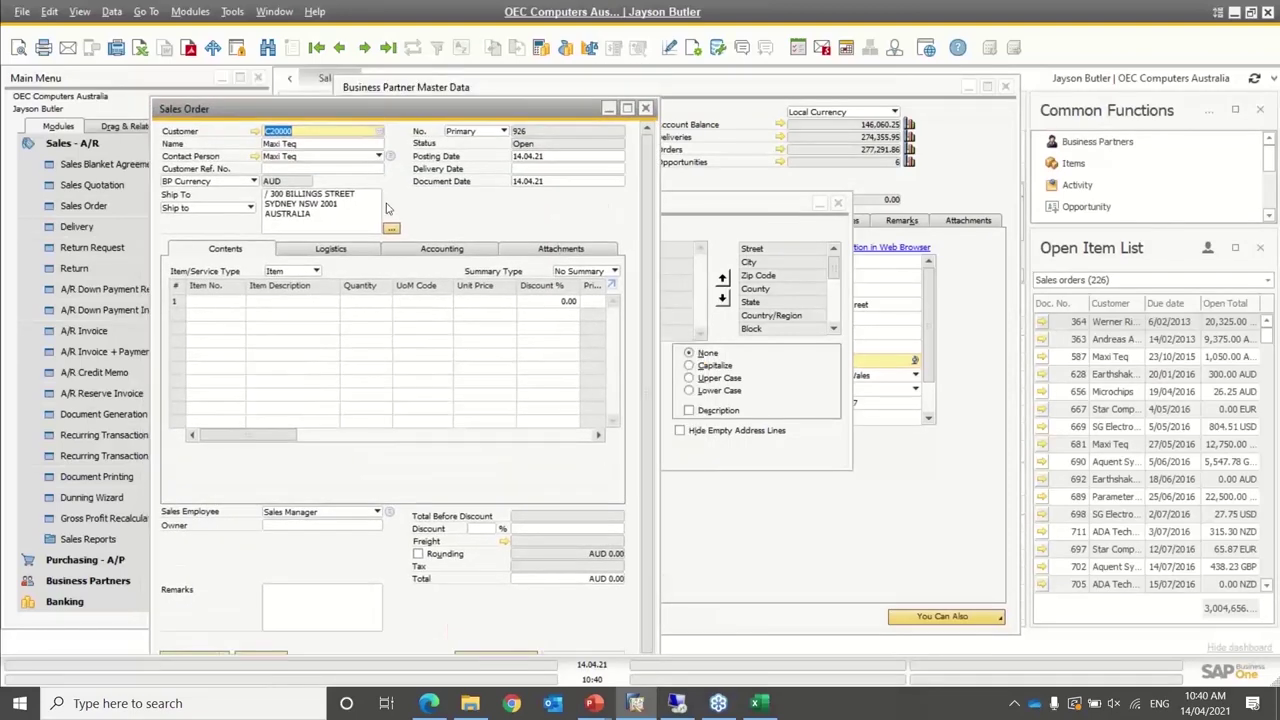
click(391, 230)
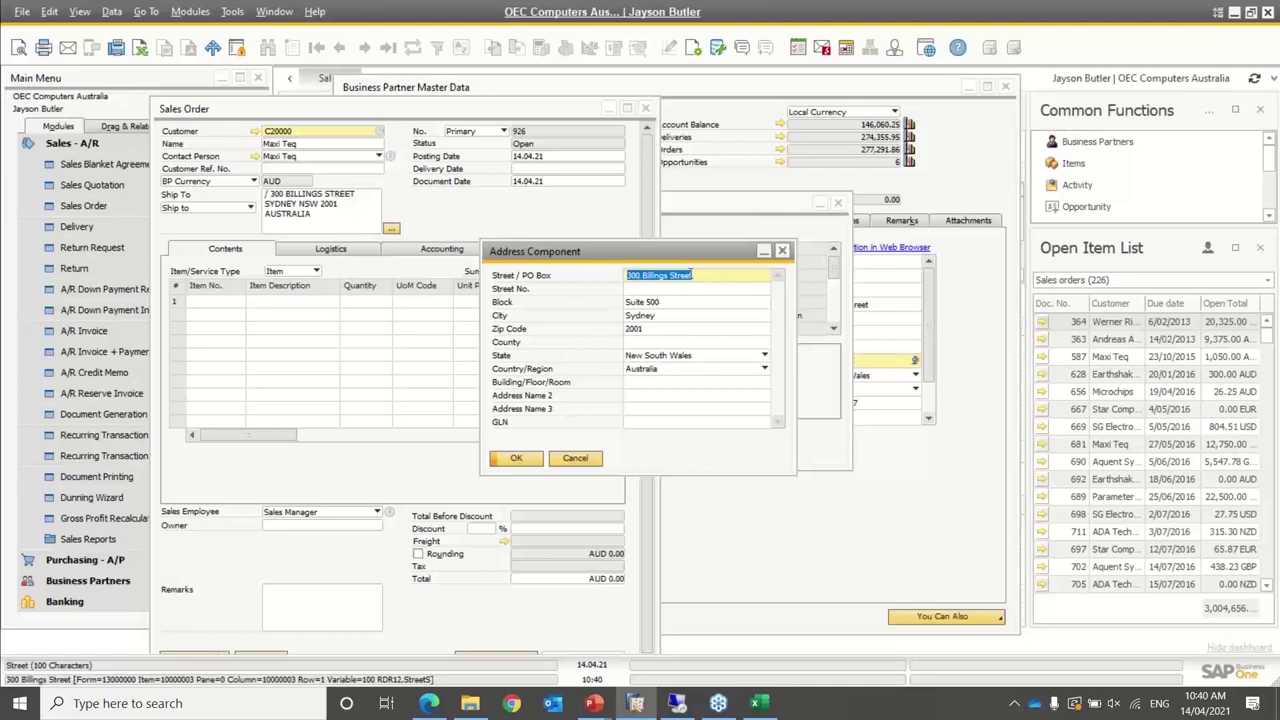
drag(694, 276, 596, 279)
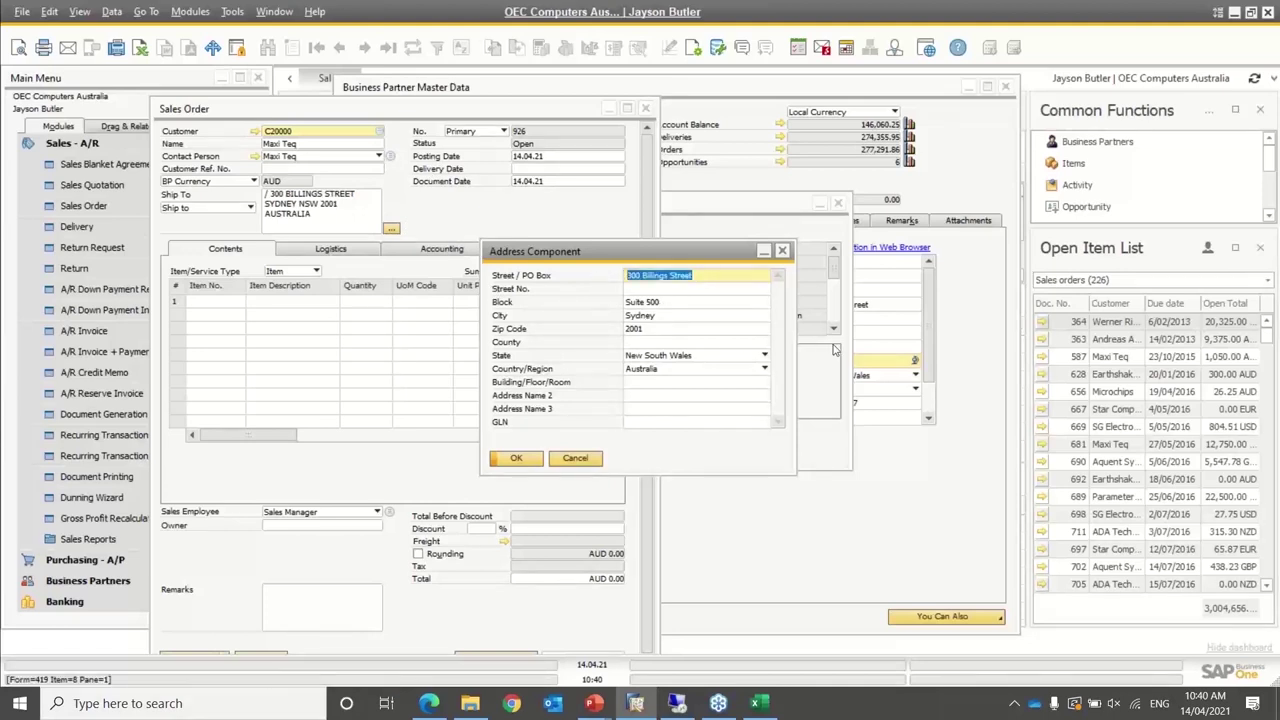
click(783, 251)
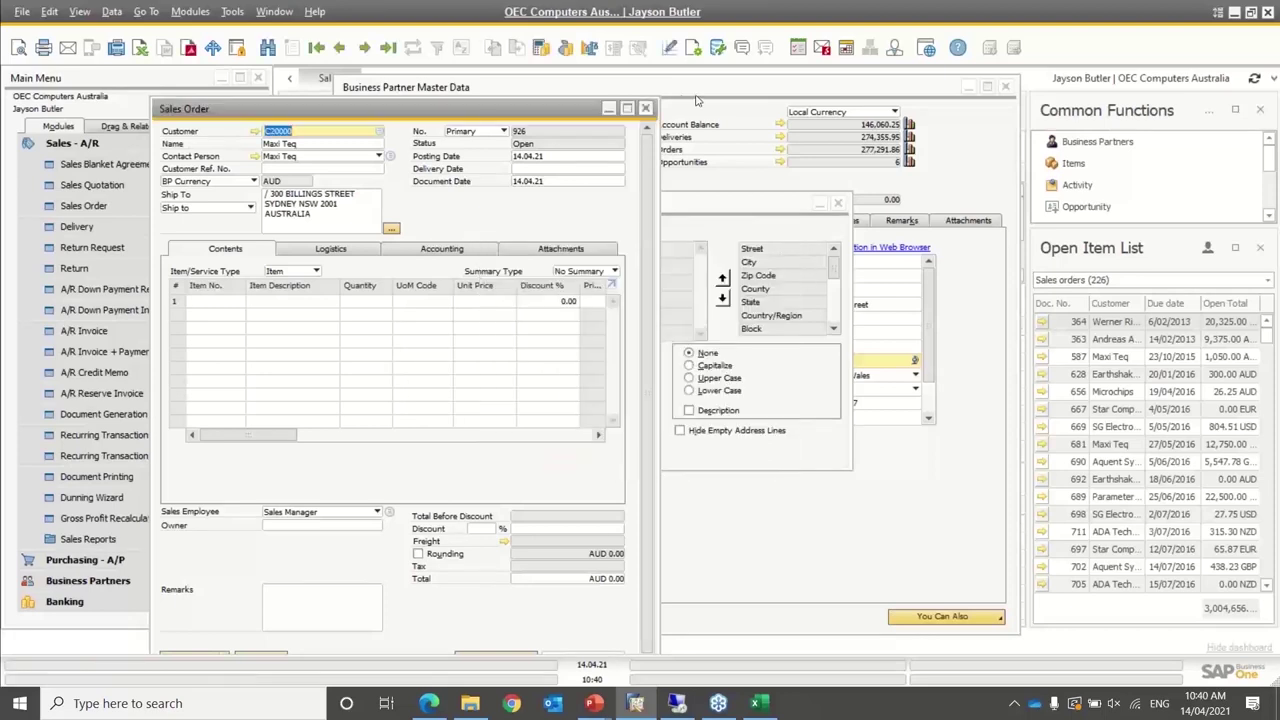
click(645, 108)
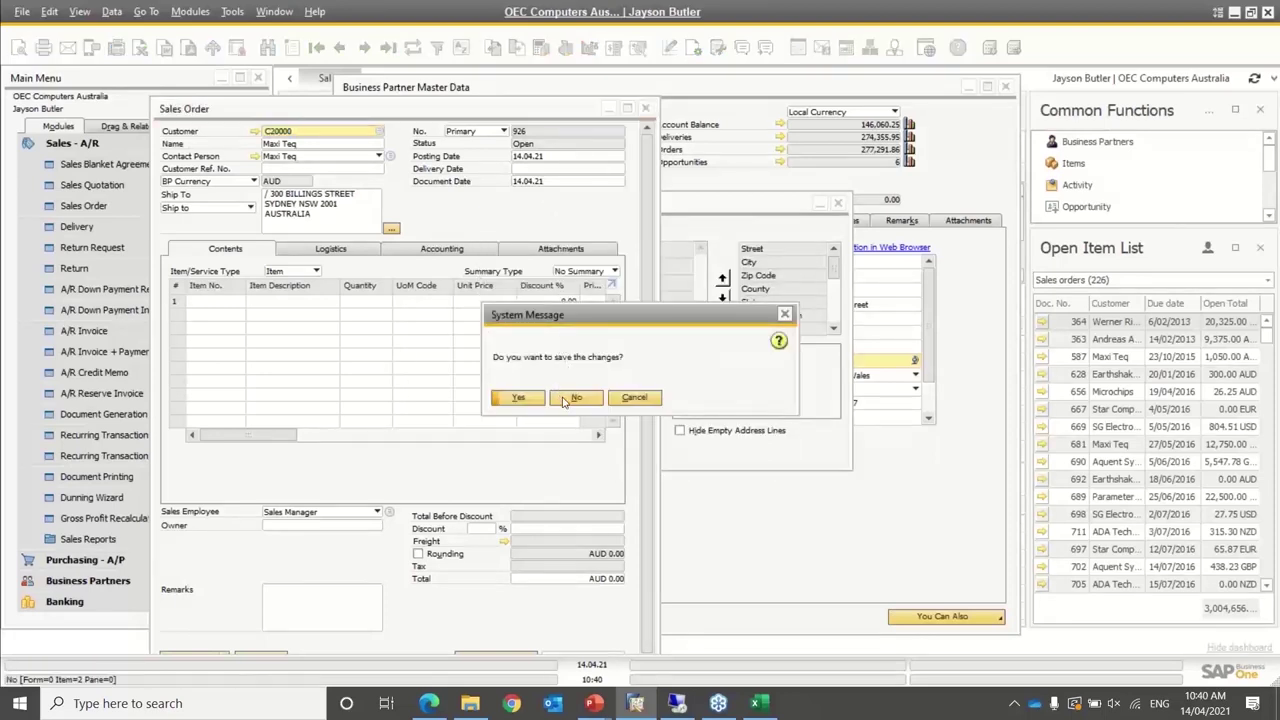
click(576, 398)
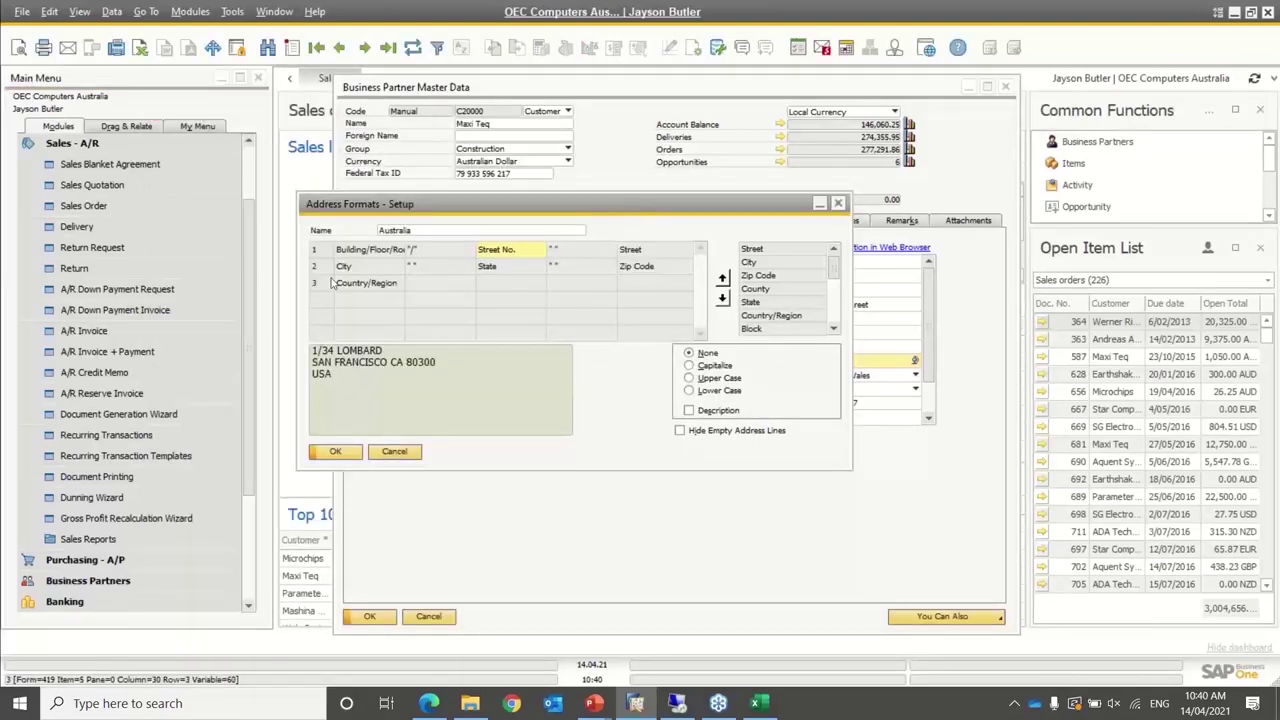
Add a fourth row to the Australia address format, placing Country/Region in it and City in row 3
click(323, 271)
right_click(324, 276)
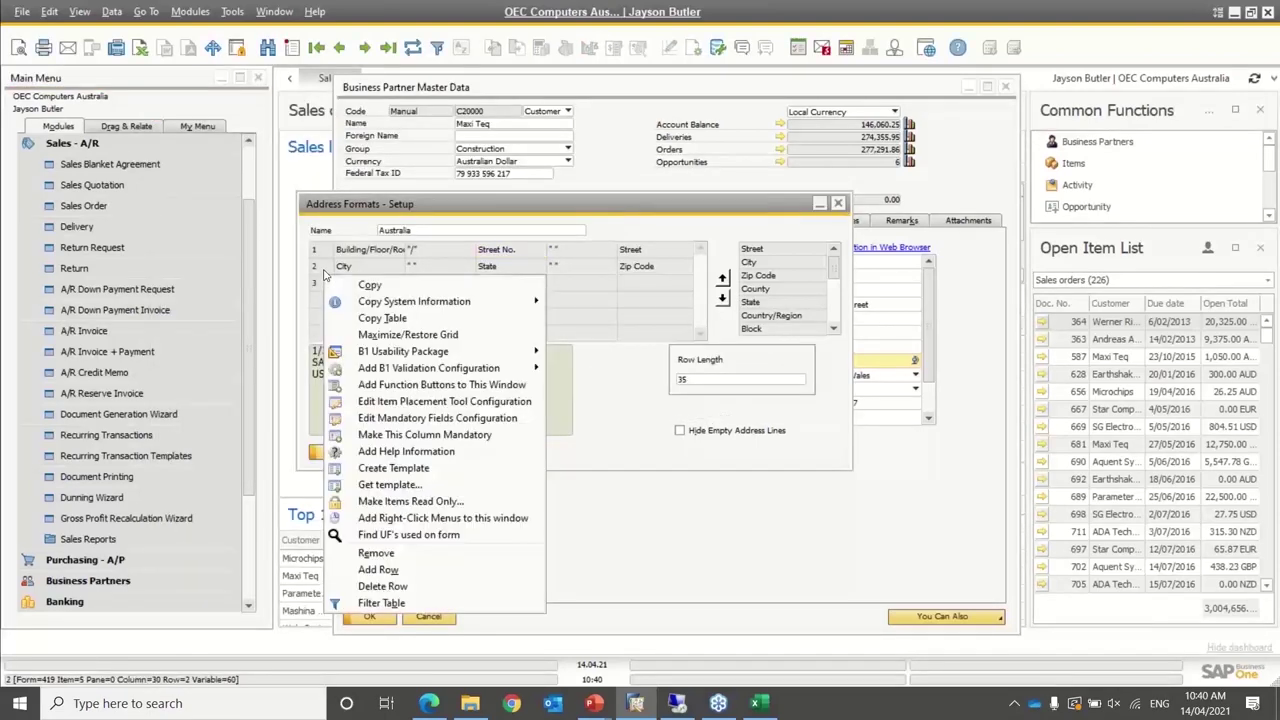
click(398, 570)
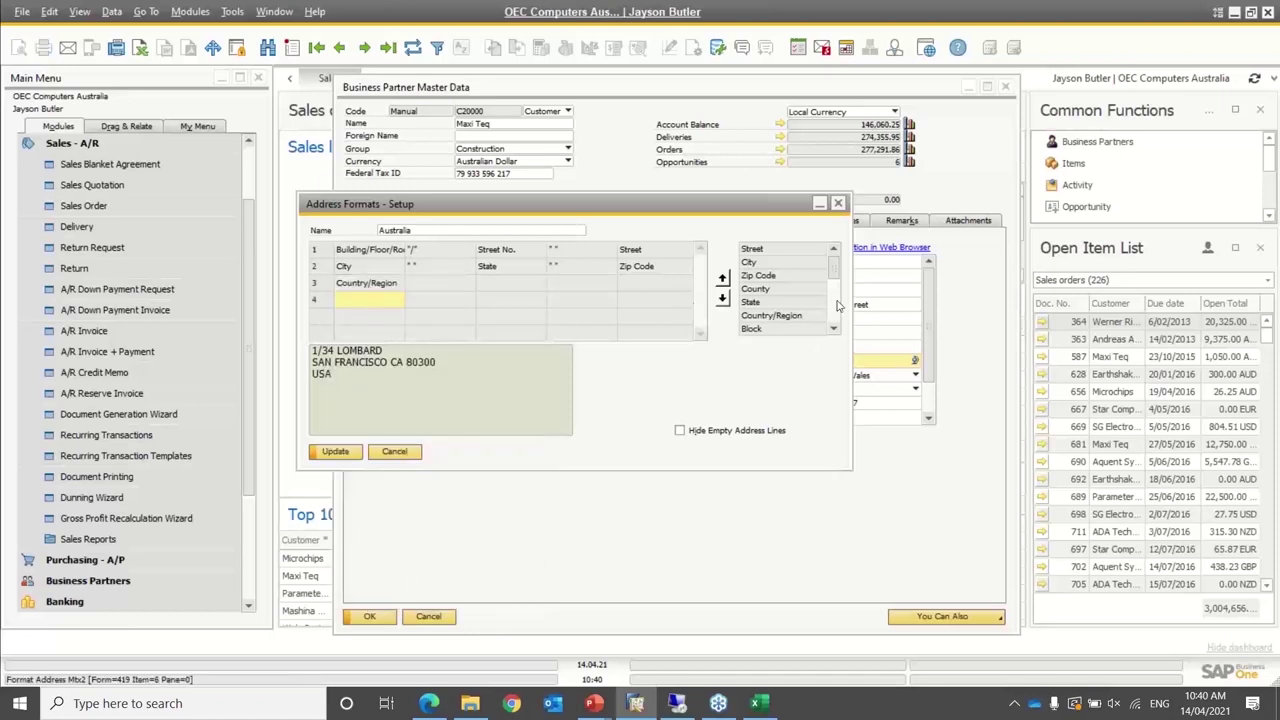
double_click(766, 316)
key(Up)
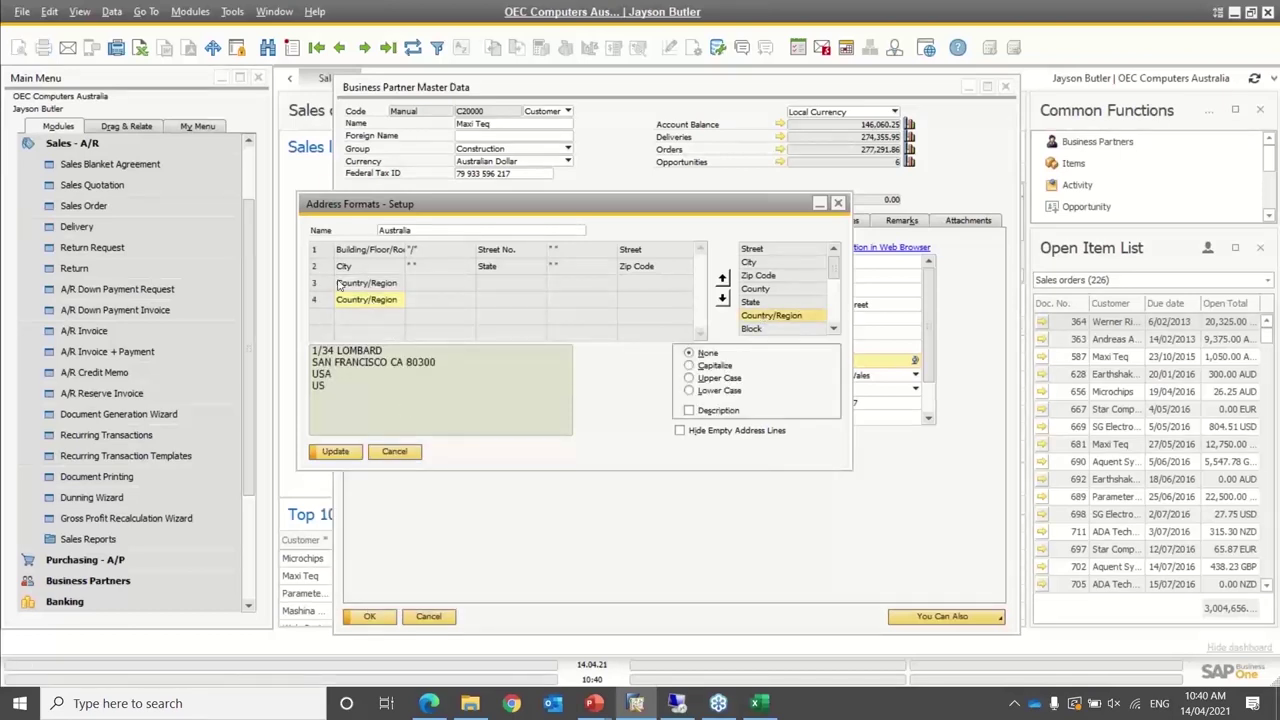
double_click(748, 263)
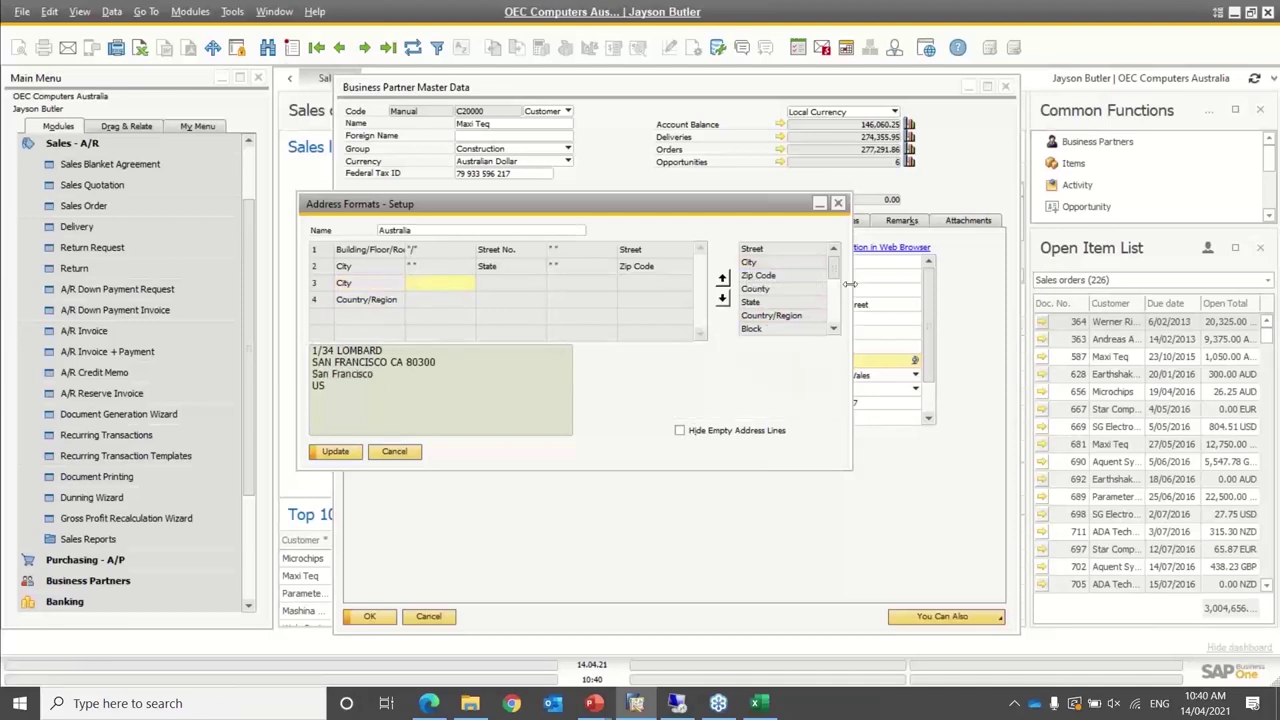
Extend row 3 of the Australia format after City with a free text space and the State element
scroll(840, 290, down, 3)
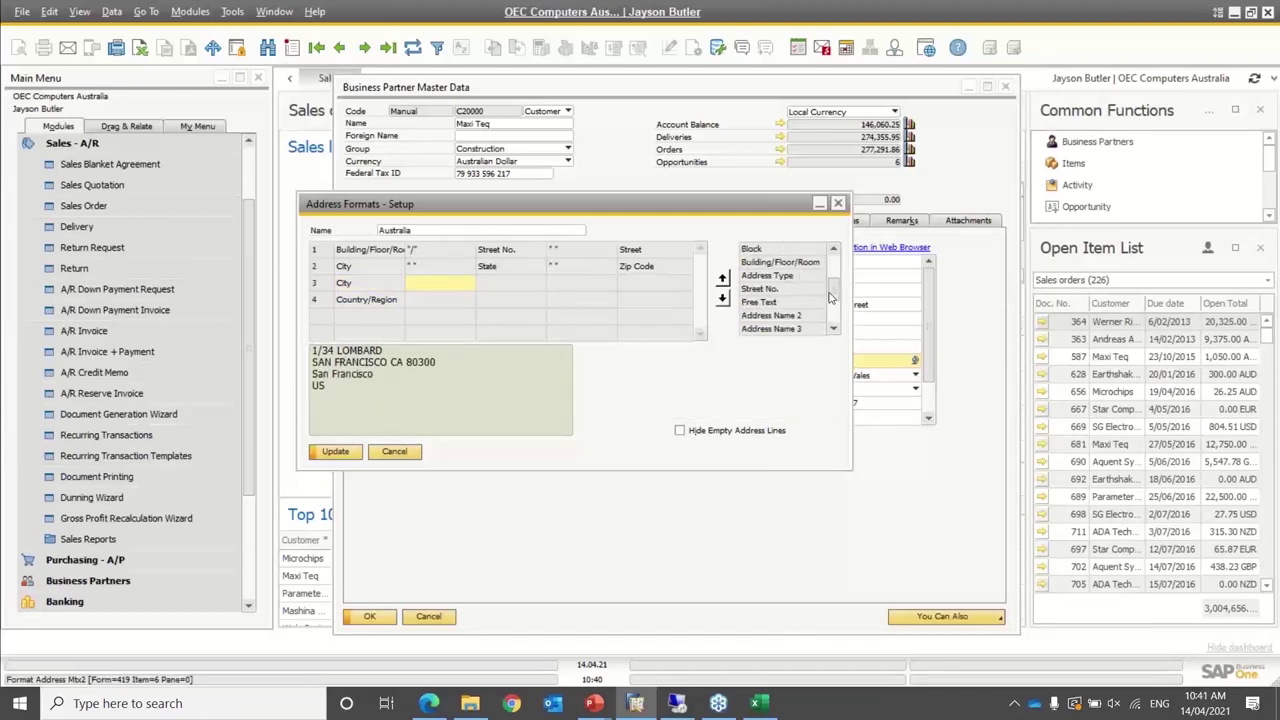
click(766, 303)
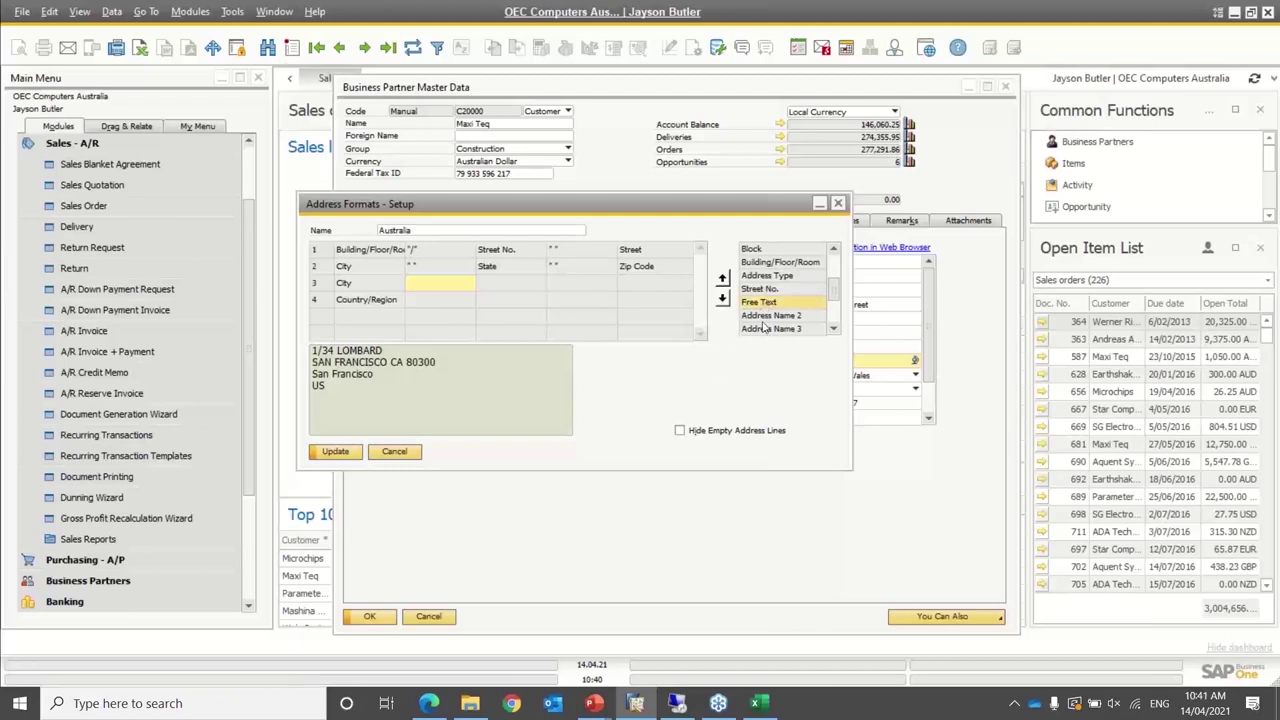
double_click(786, 304)
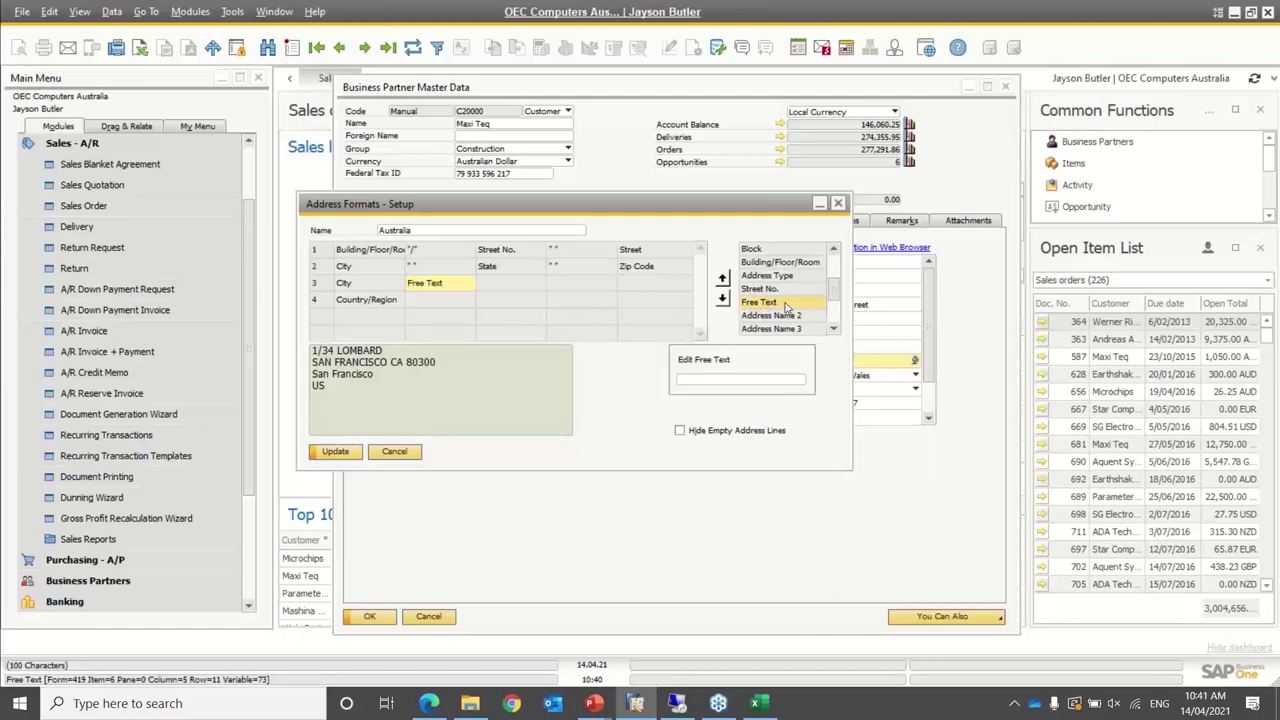
click(711, 382)
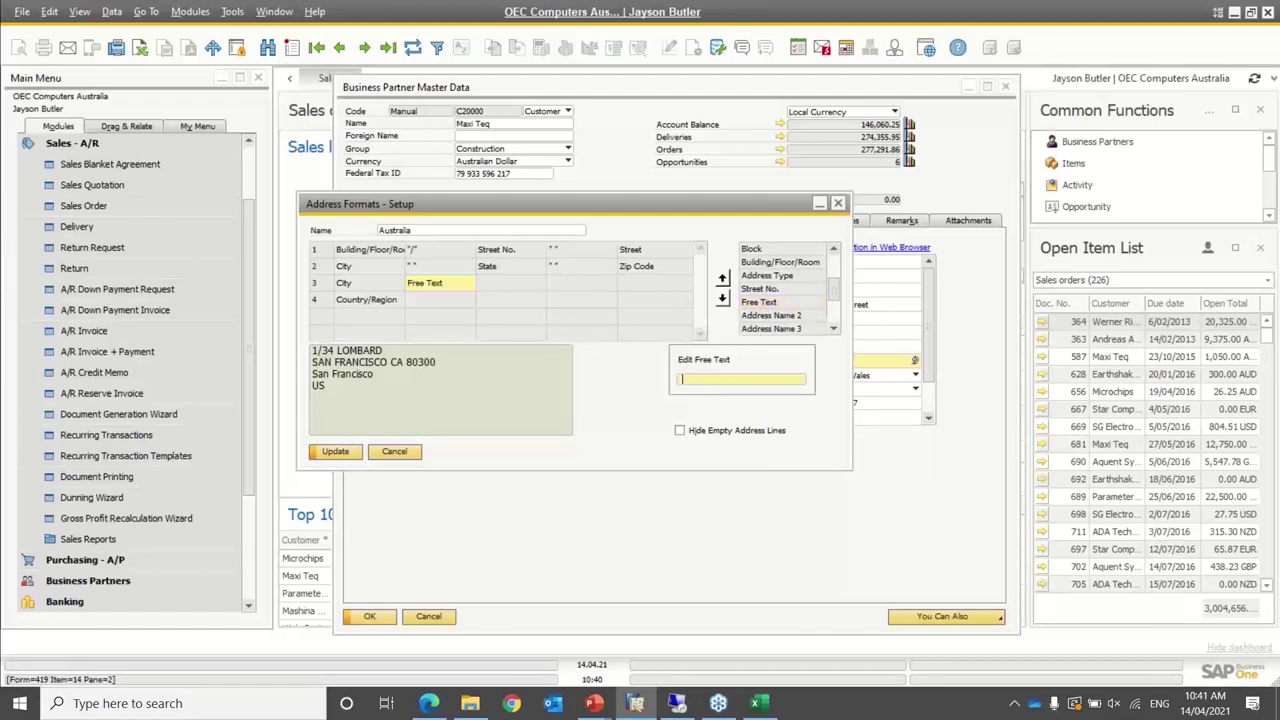
click(493, 270)
click(491, 285)
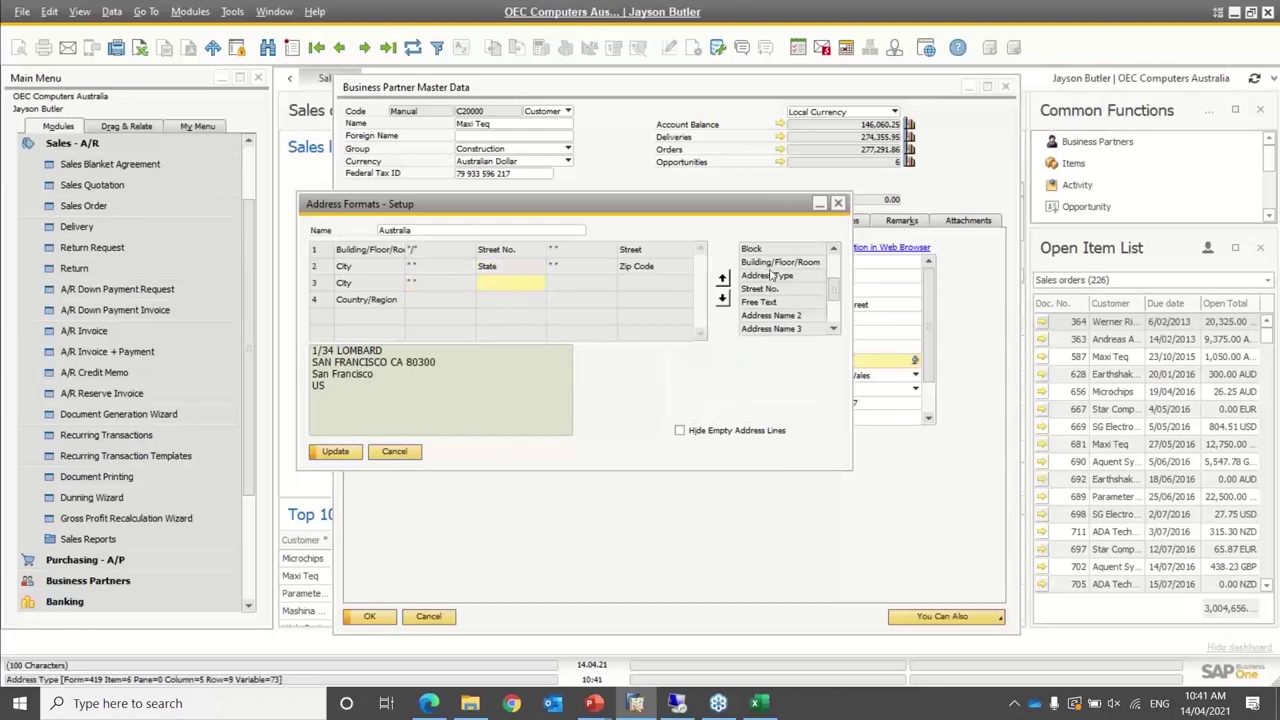
scroll(838, 275, up, 2)
double_click(752, 302)
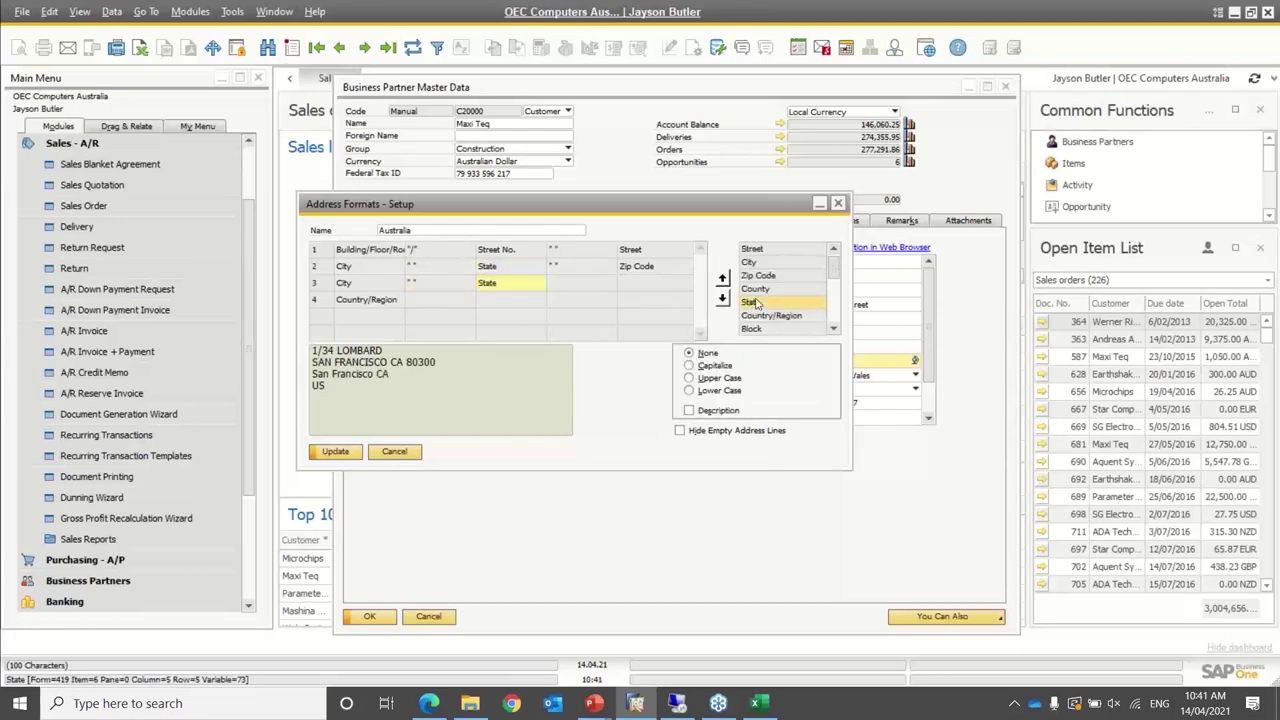
Add a free text space after State in row 3 and save the updated Australia address format
click(595, 290)
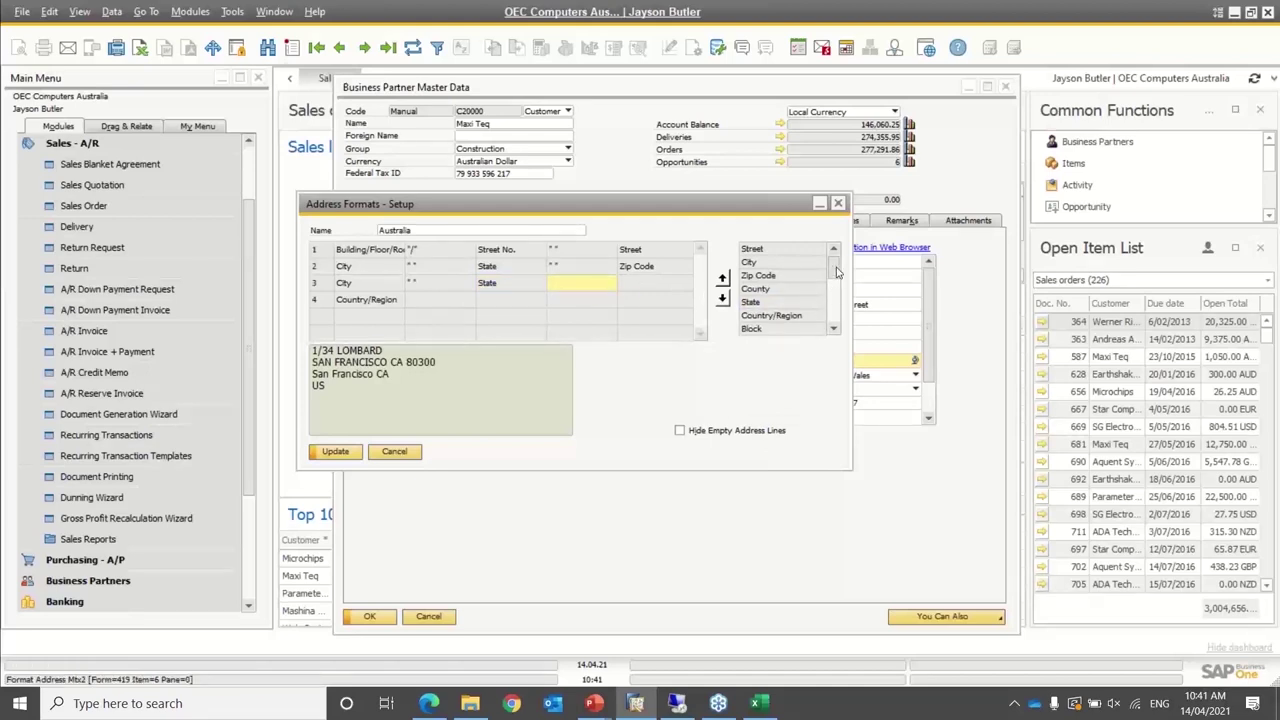
drag(838, 272, 838, 309)
scroll(838, 308, up, 3)
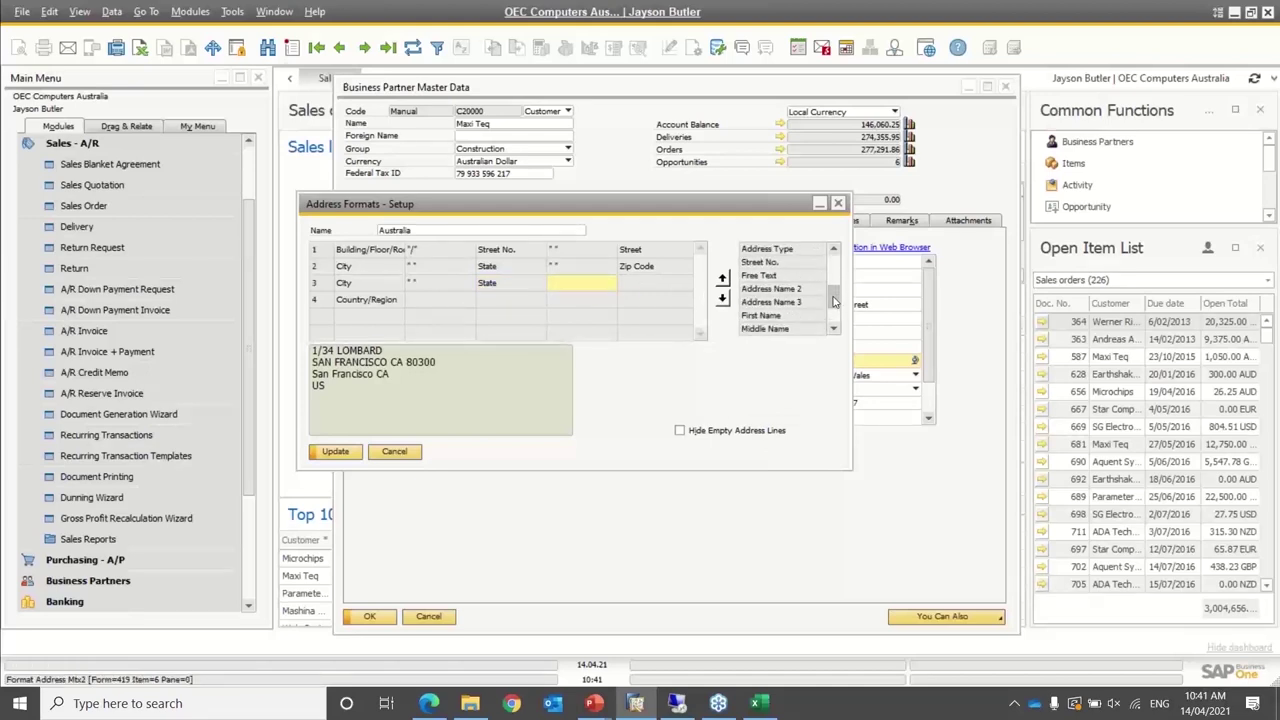
double_click(758, 275)
click(723, 380)
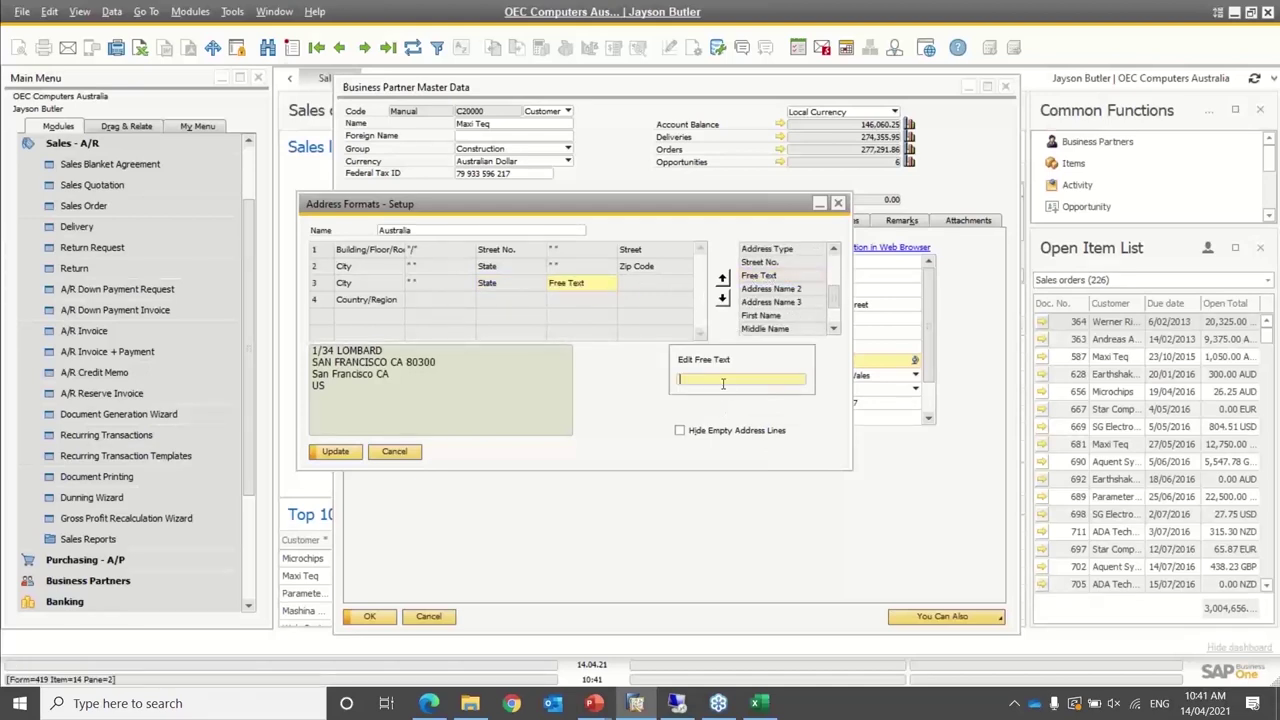
click(631, 287)
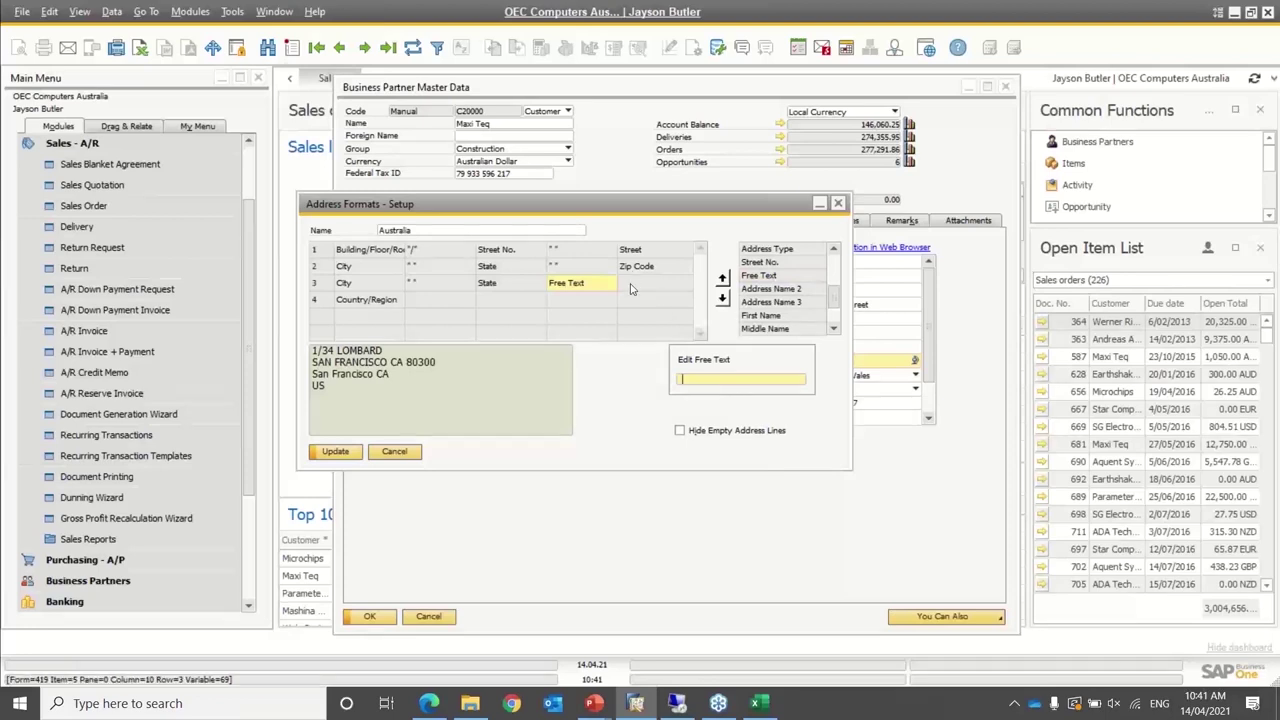
key(Return)
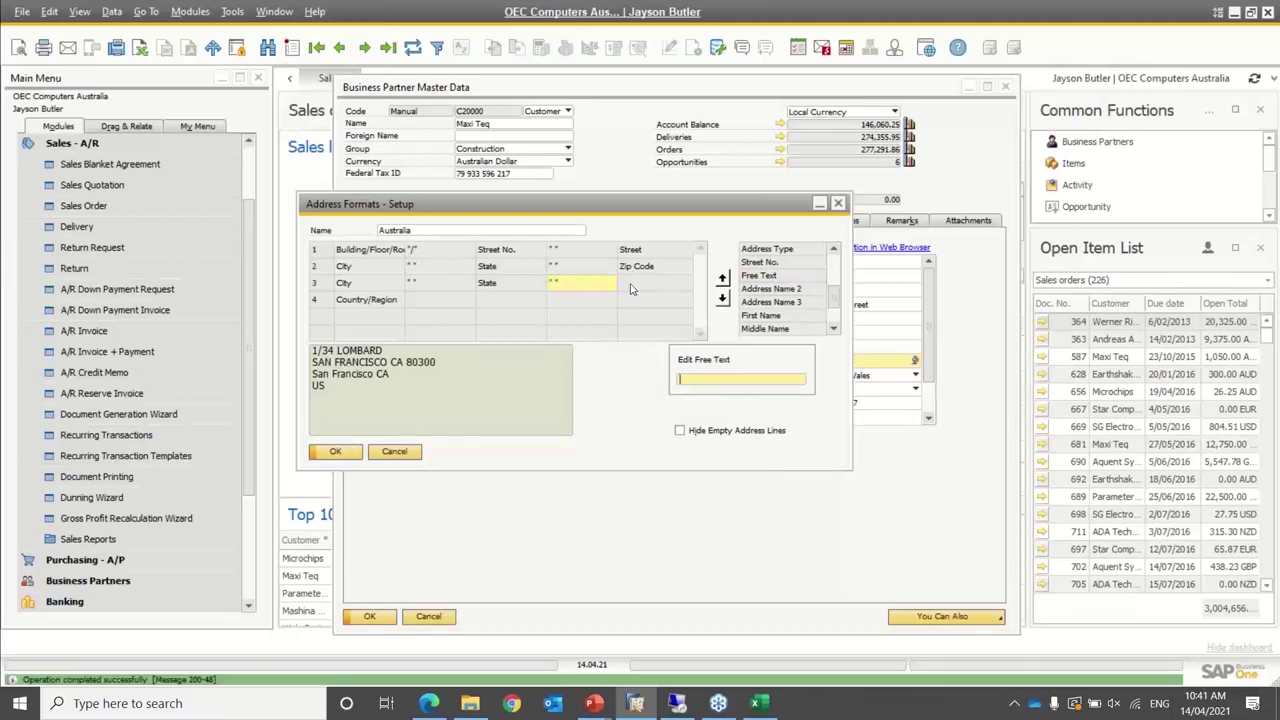
Place the Zip Code element at the end of row 3 of the Australia format
click(685, 290)
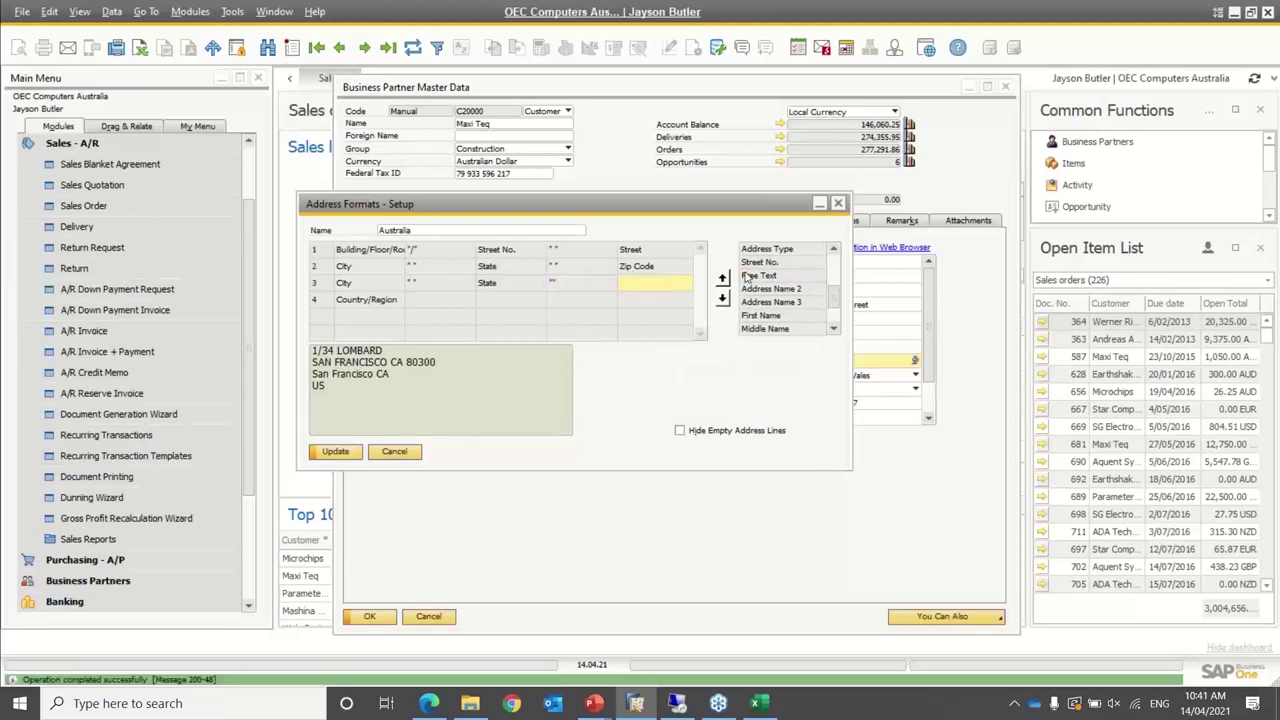
click(833, 270)
click(784, 264)
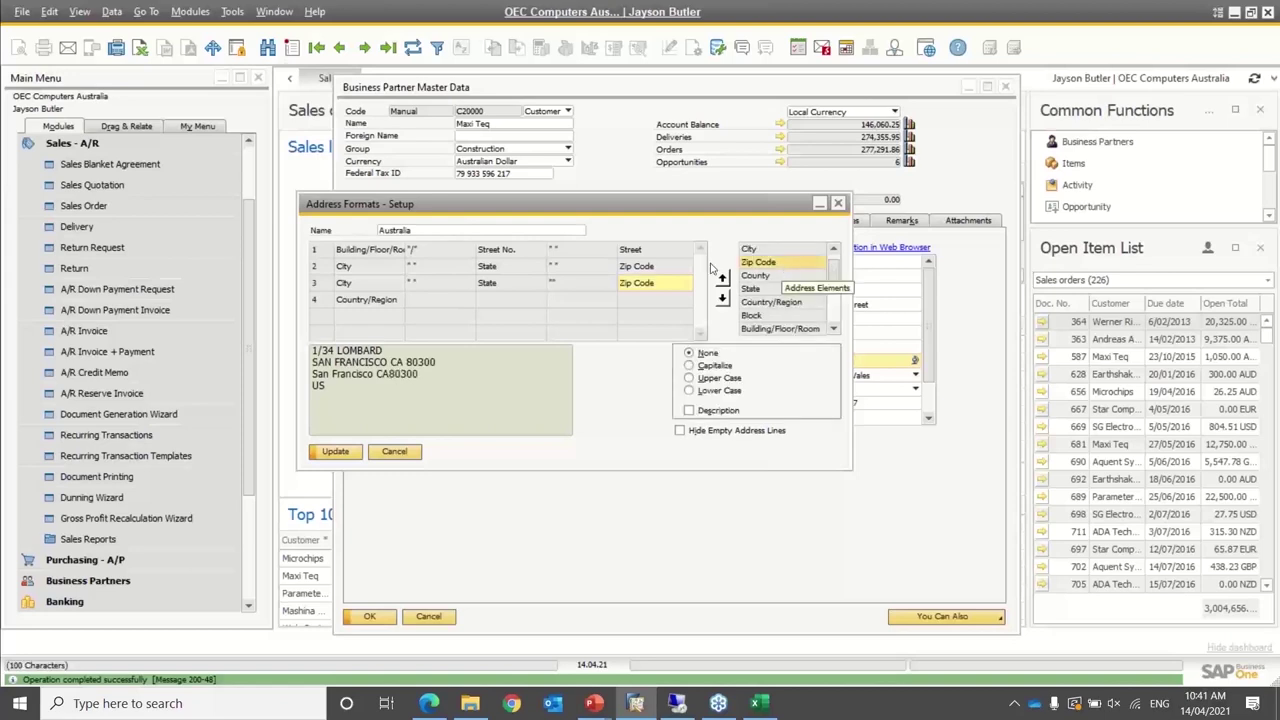
Remove Zip Code, State and the separators from row 2 of the format, leaving only City
click(624, 268)
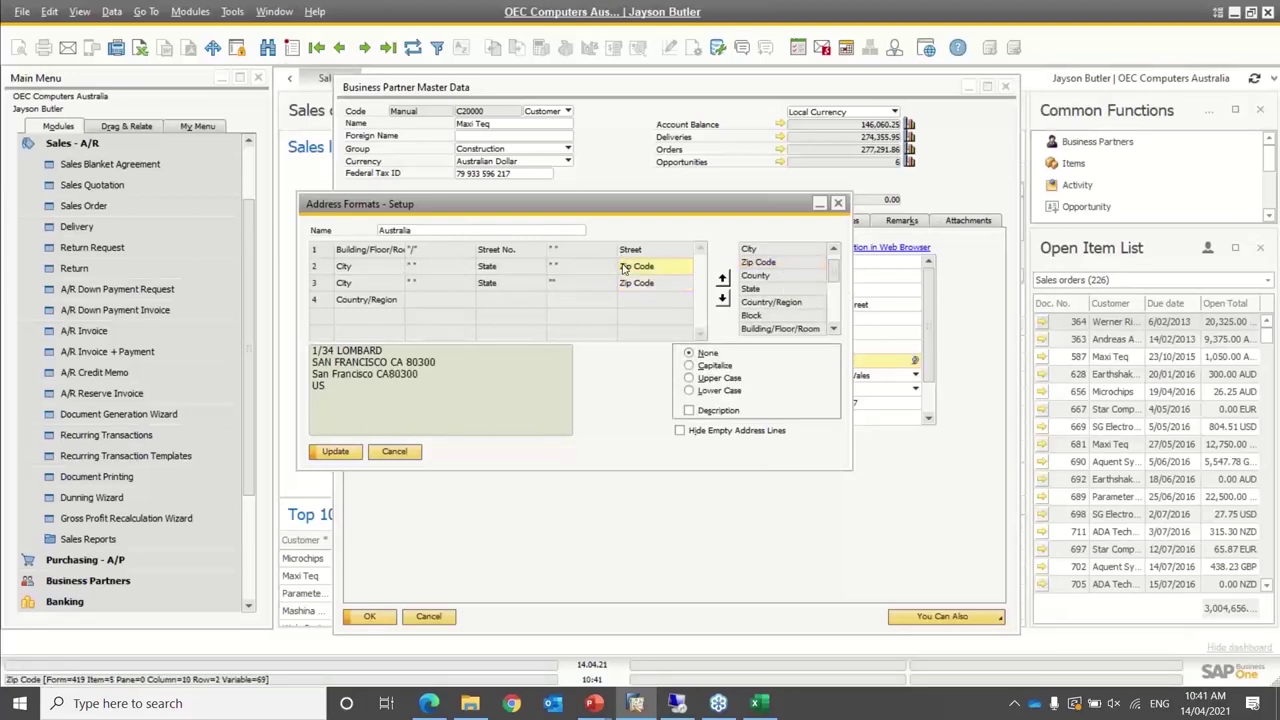
key(Delete)
click(575, 268)
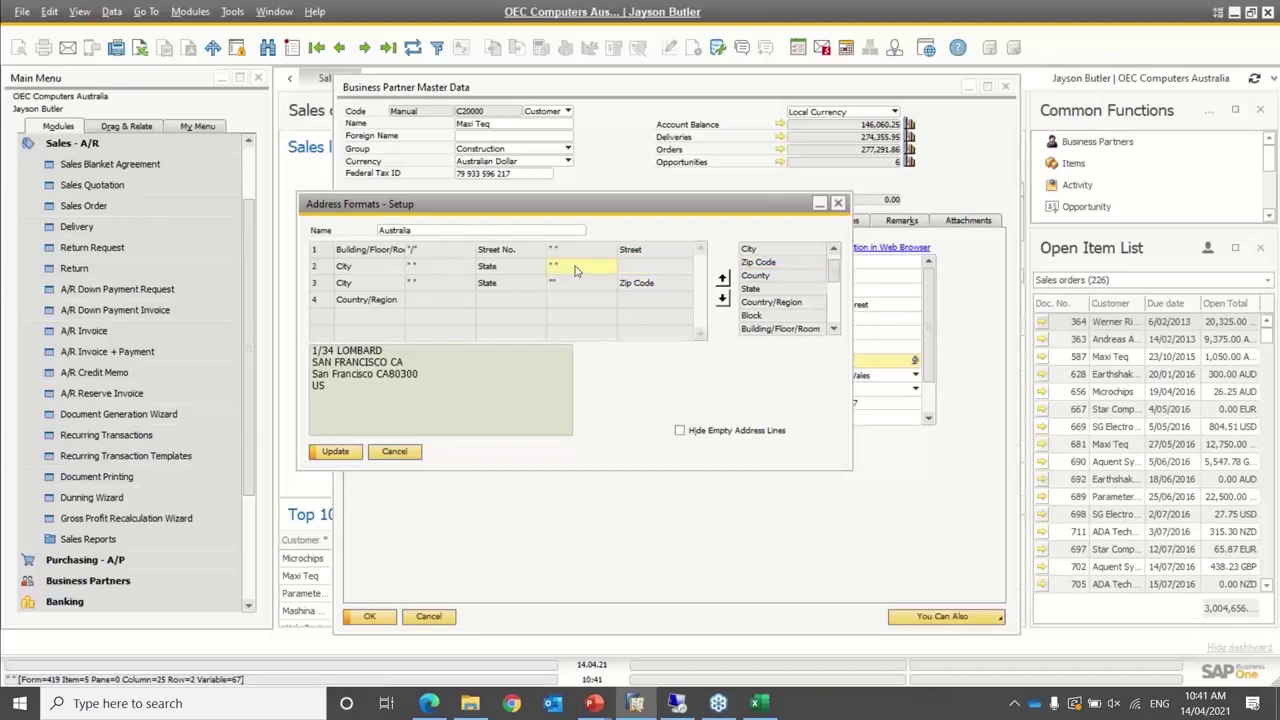
key(Delete)
key(Delete)
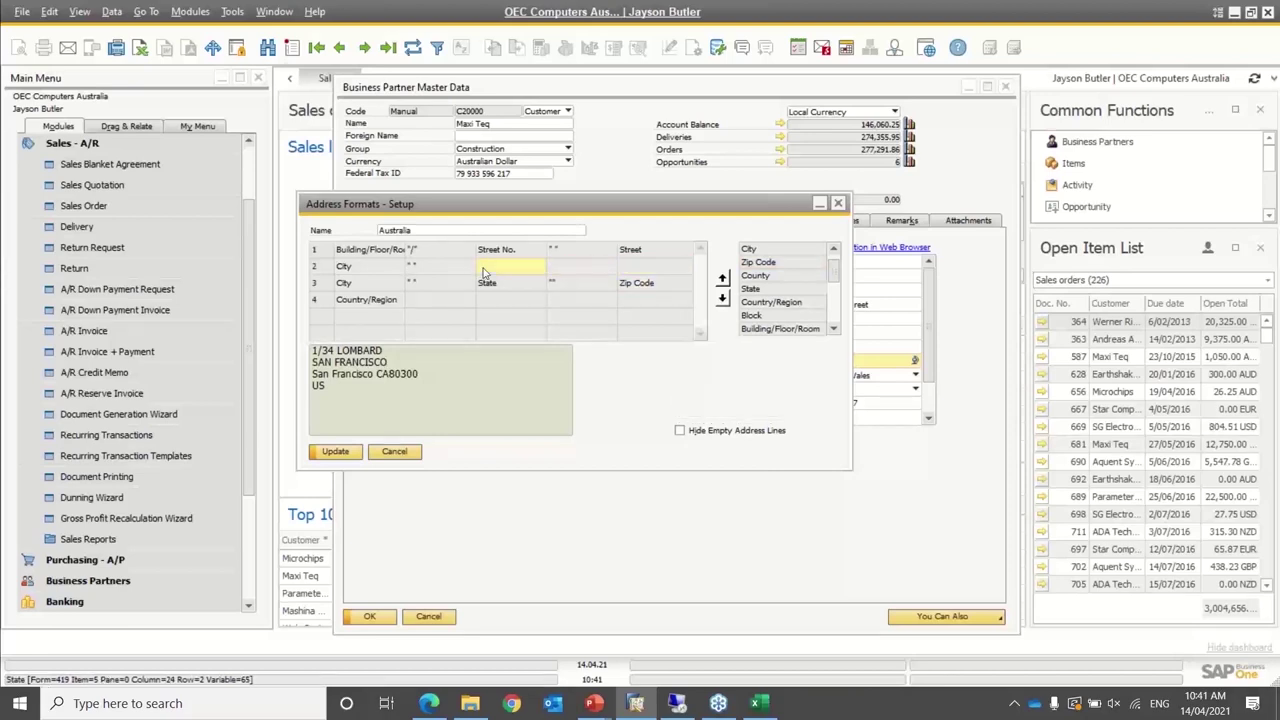
click(415, 268)
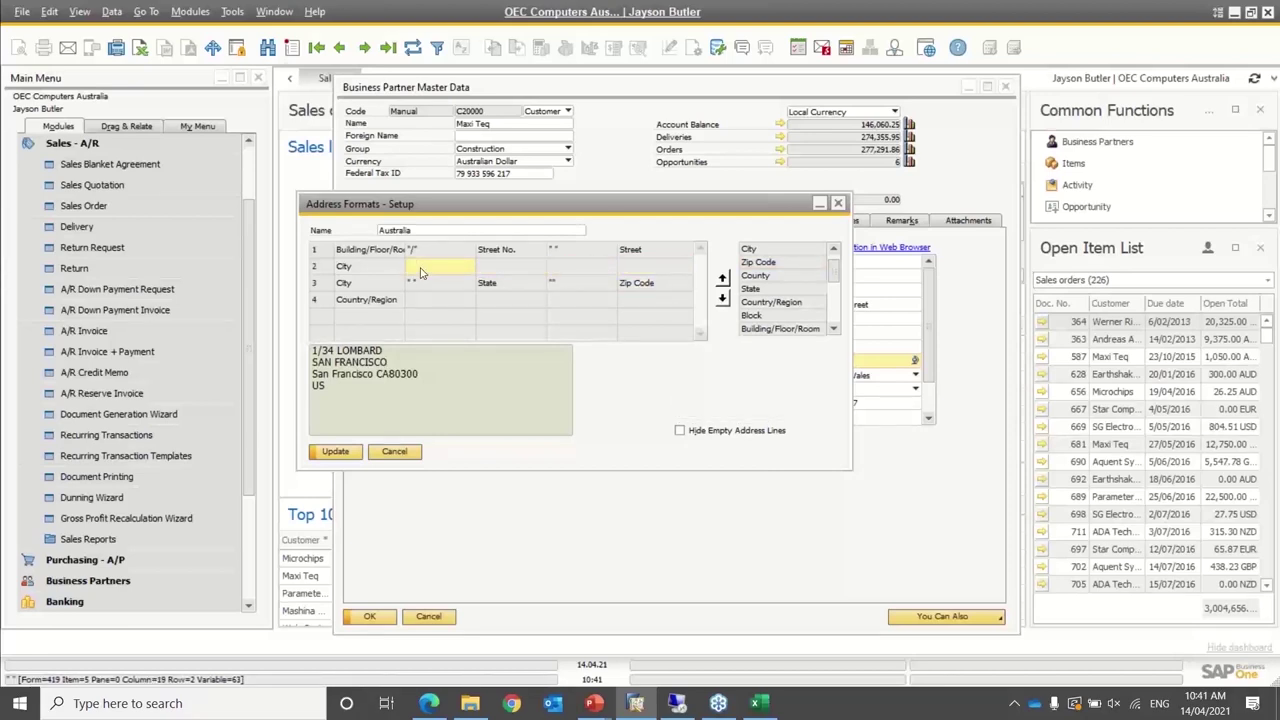
Replace City with the Block element in row 2, and close the Address Formats setup without saving
click(372, 268)
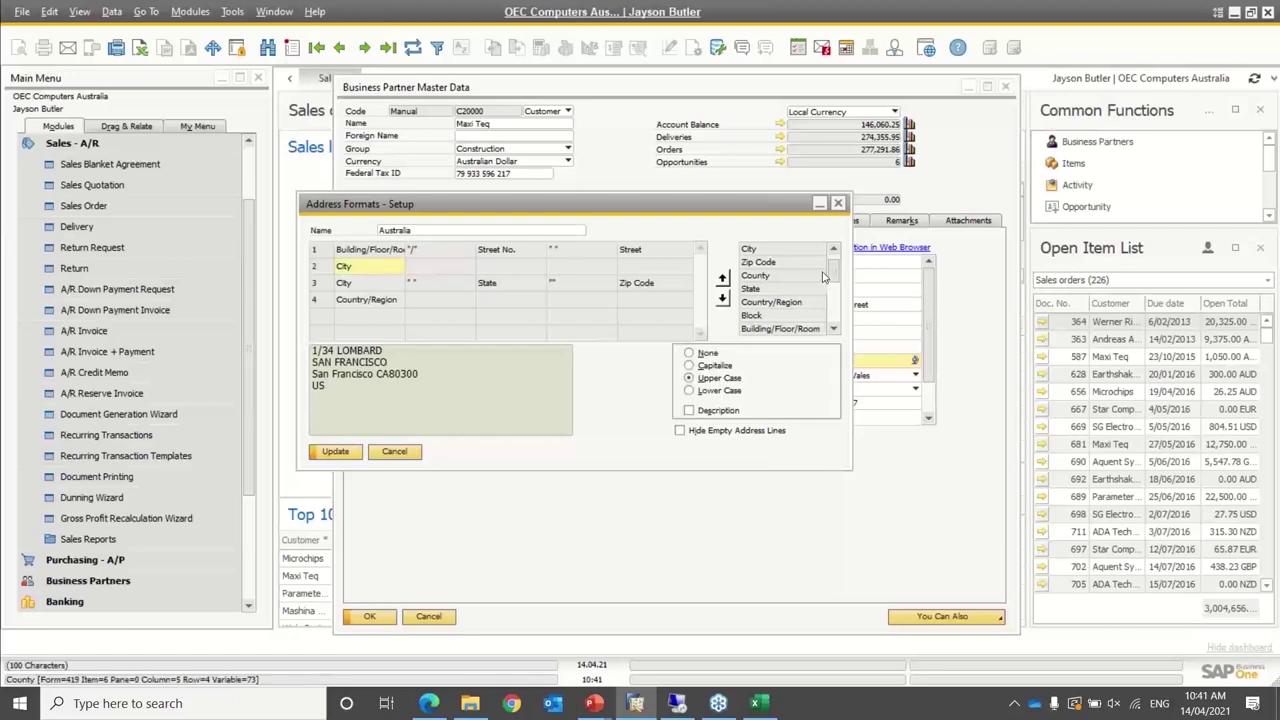
double_click(766, 316)
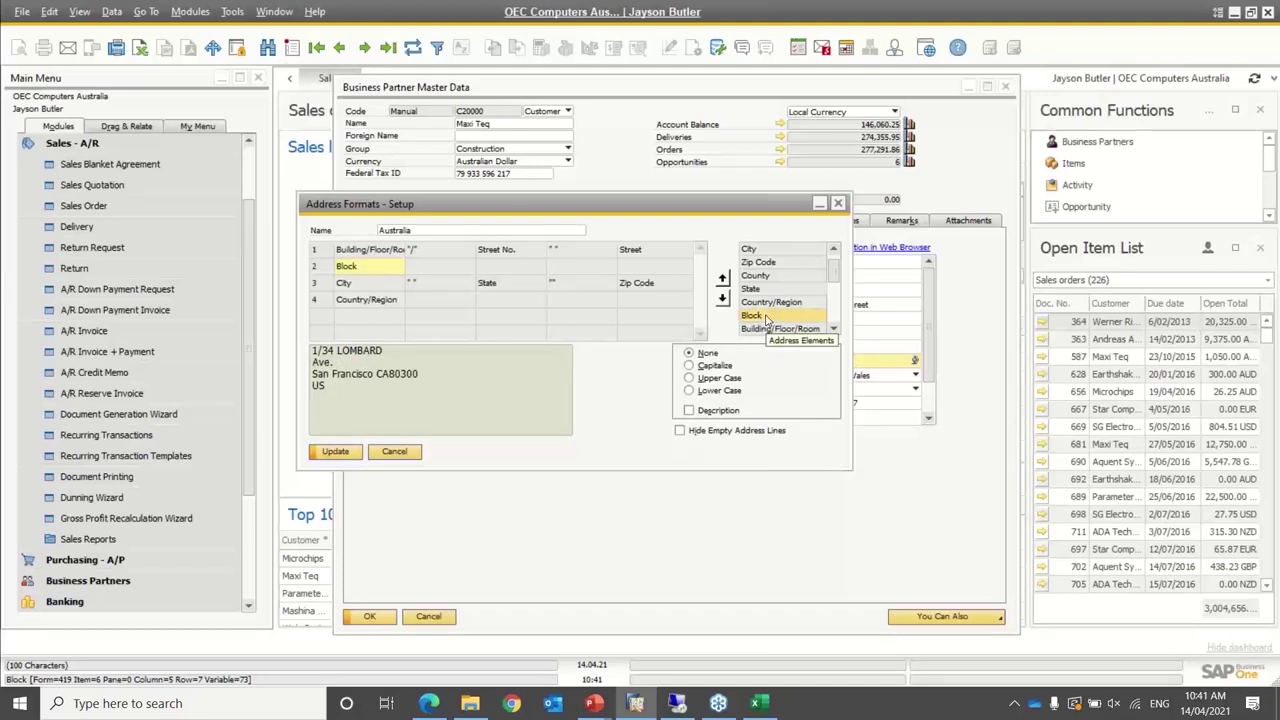
click(395, 451)
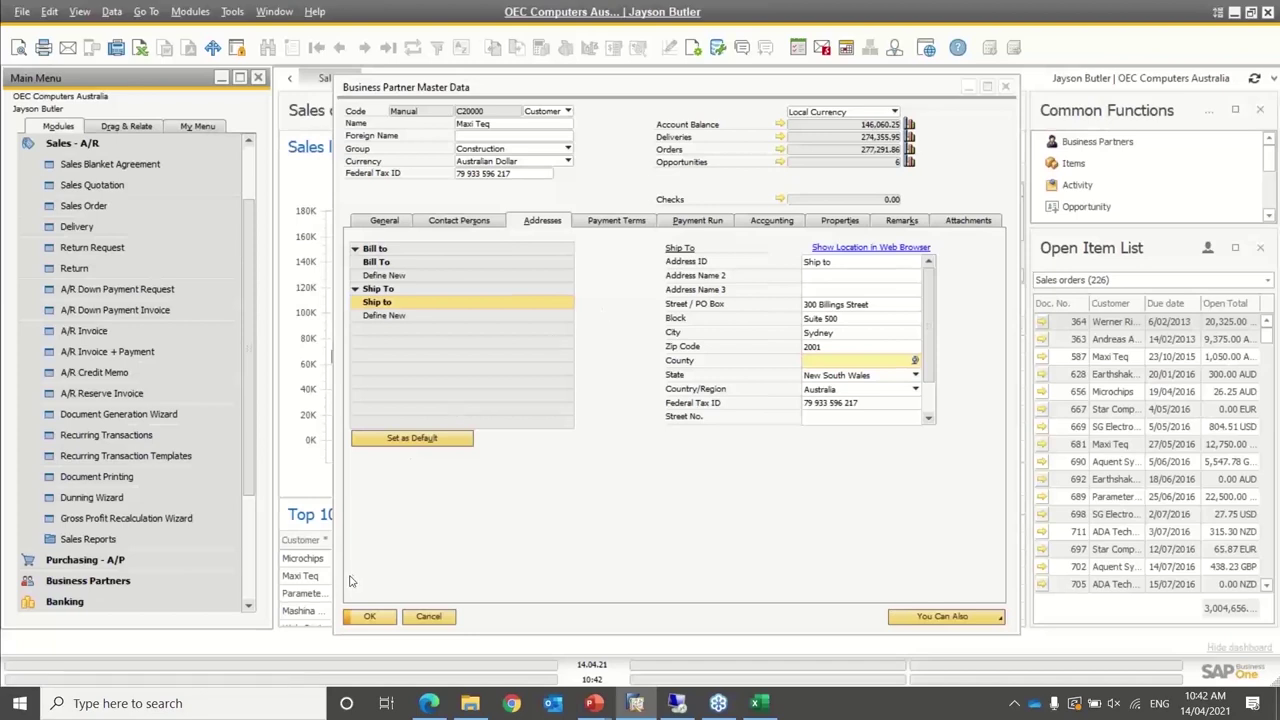
Close the business partner record and start a new sales order for customer Maxi Teq in a maximized window
click(427, 617)
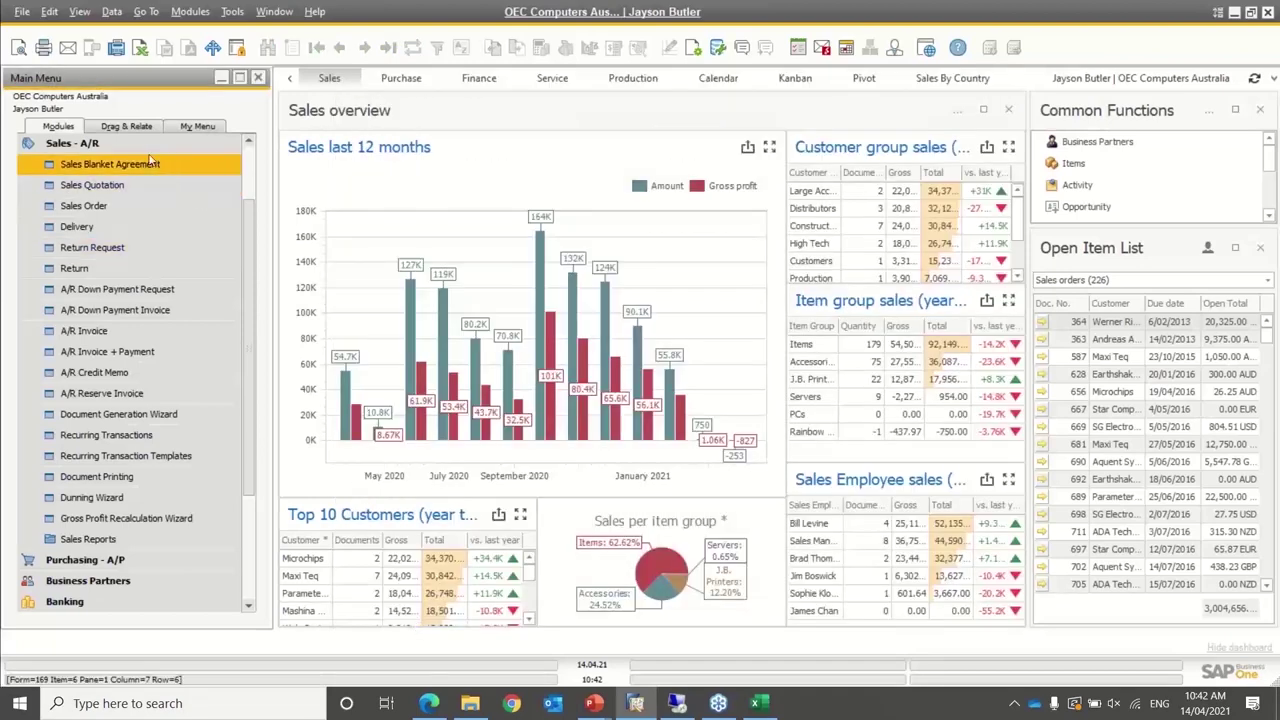
click(101, 206)
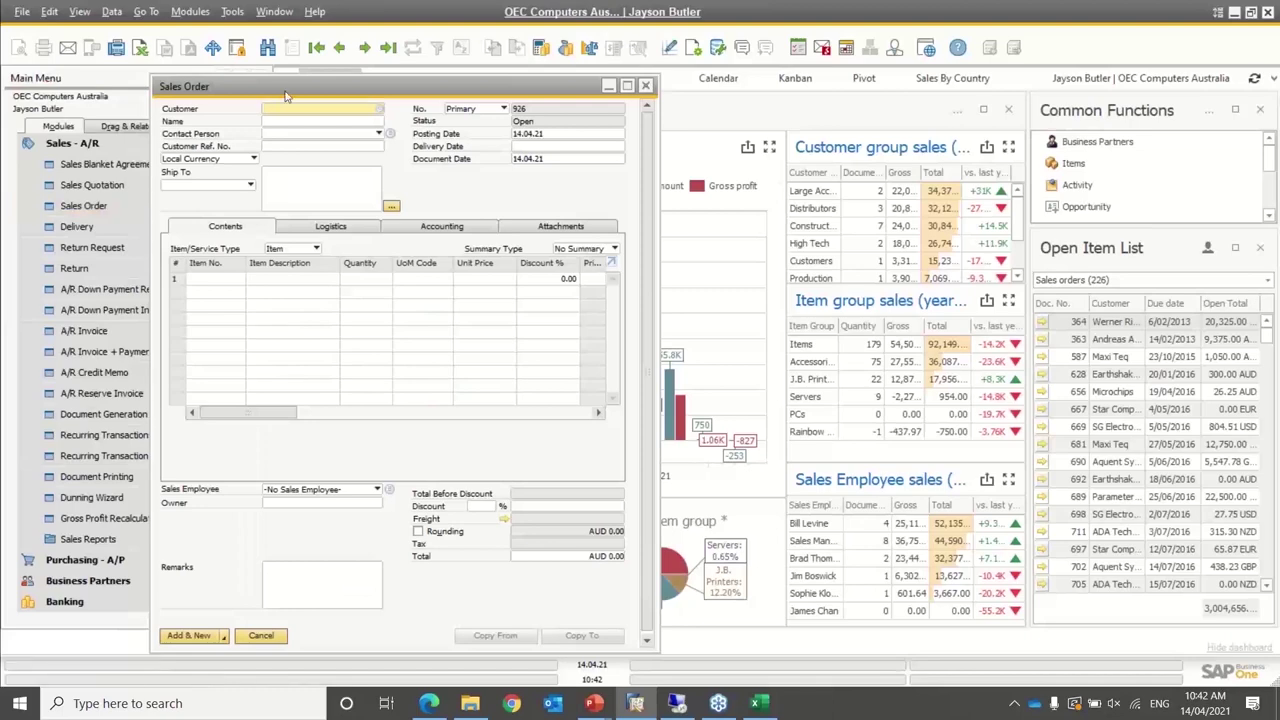
double_click(285, 91)
key(Tab)
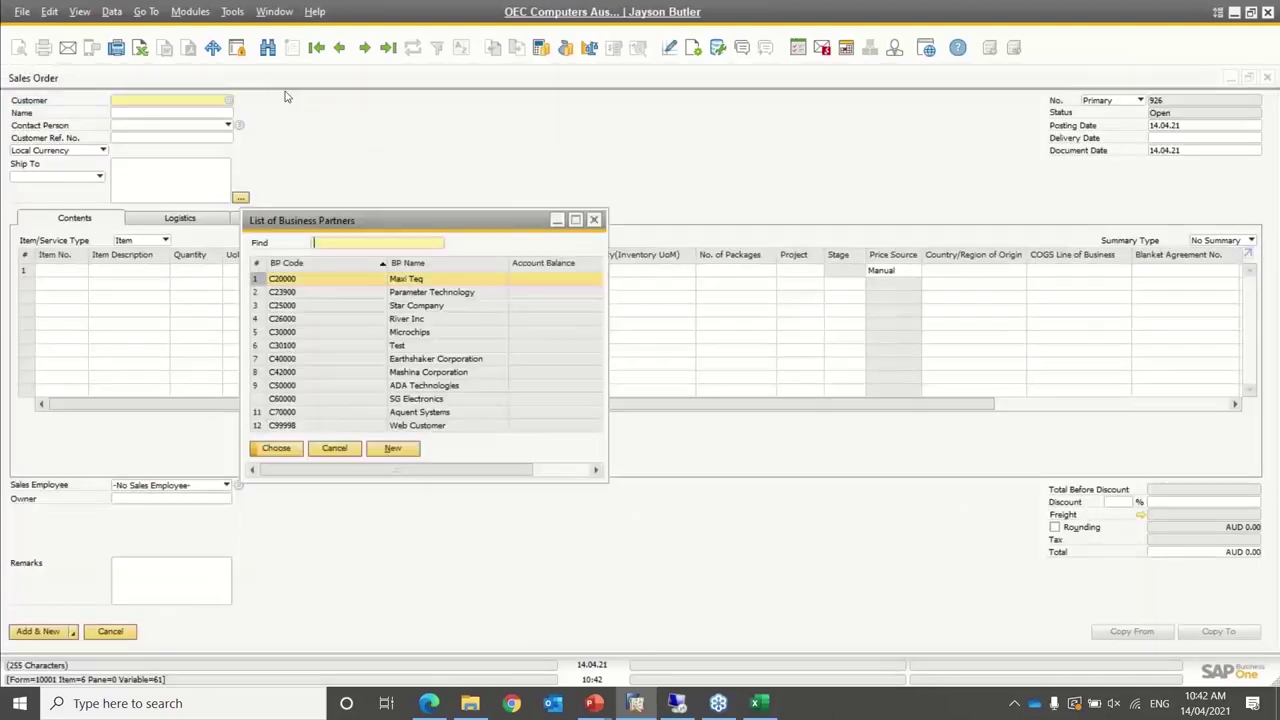
key(Return)
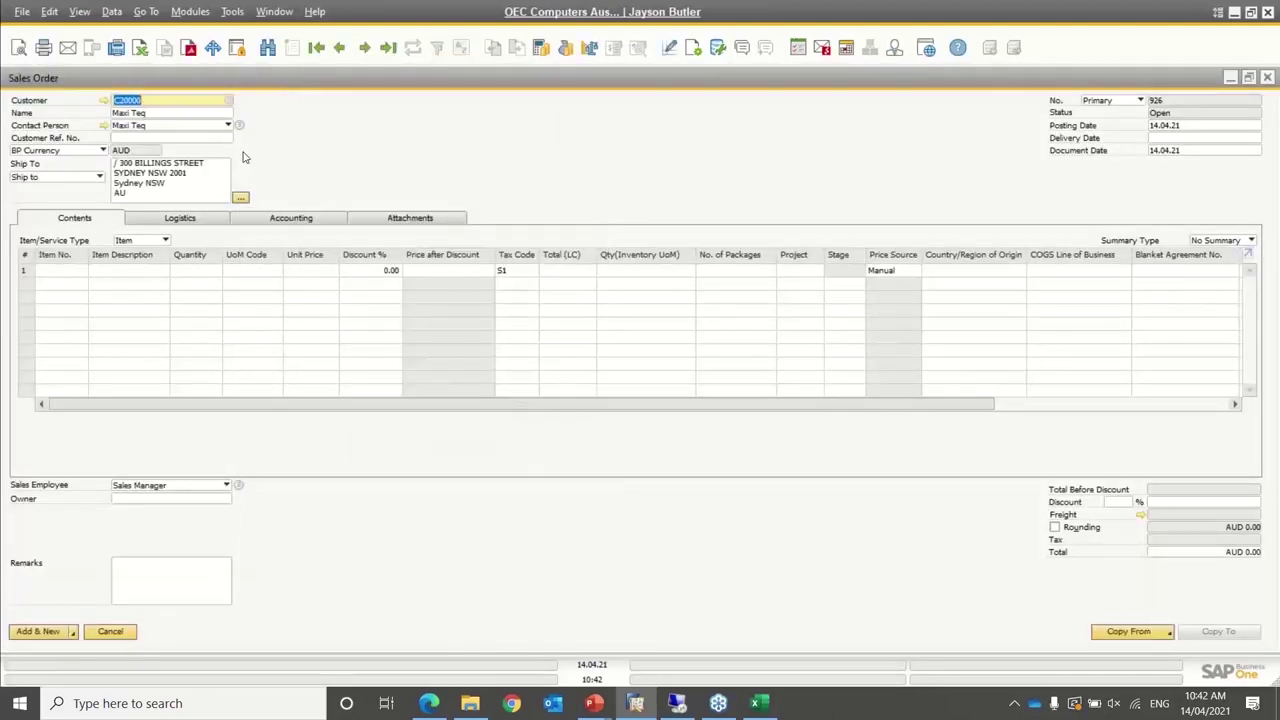
Add items A00001, A00002 and C00001 together to the sales order from the item list
click(78, 268)
key(Tab)
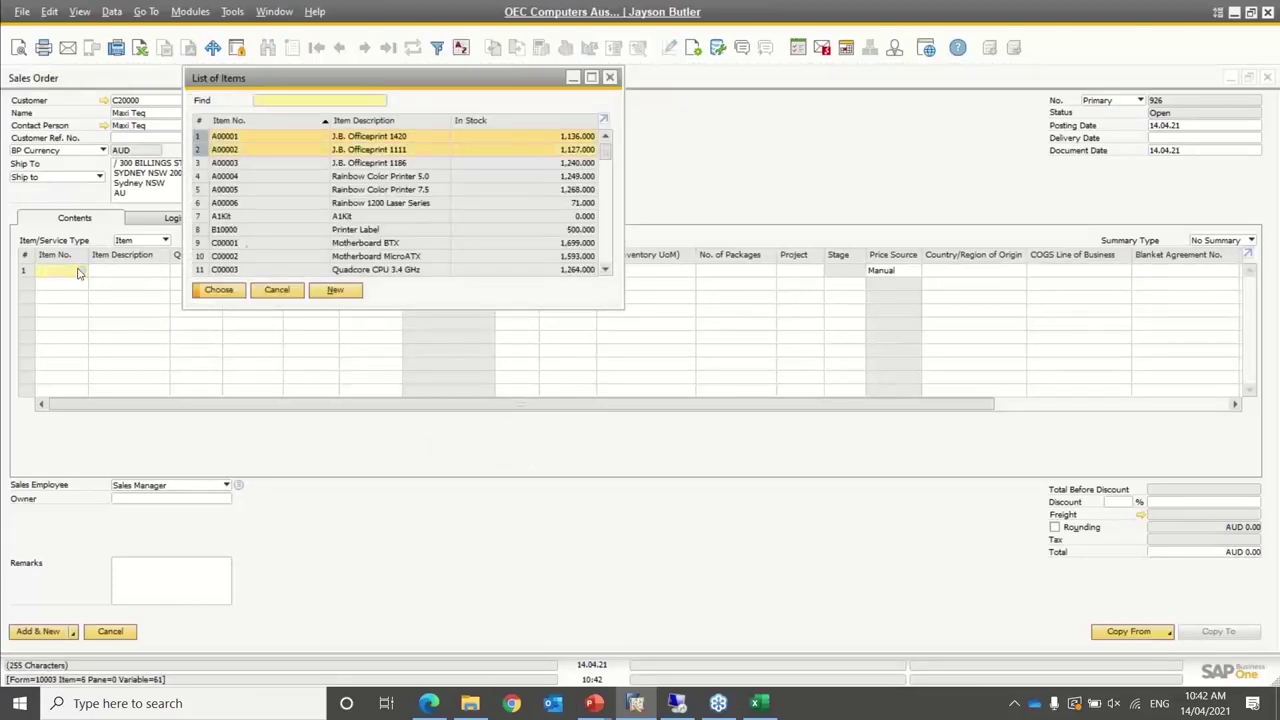
ctrl+click(255, 245)
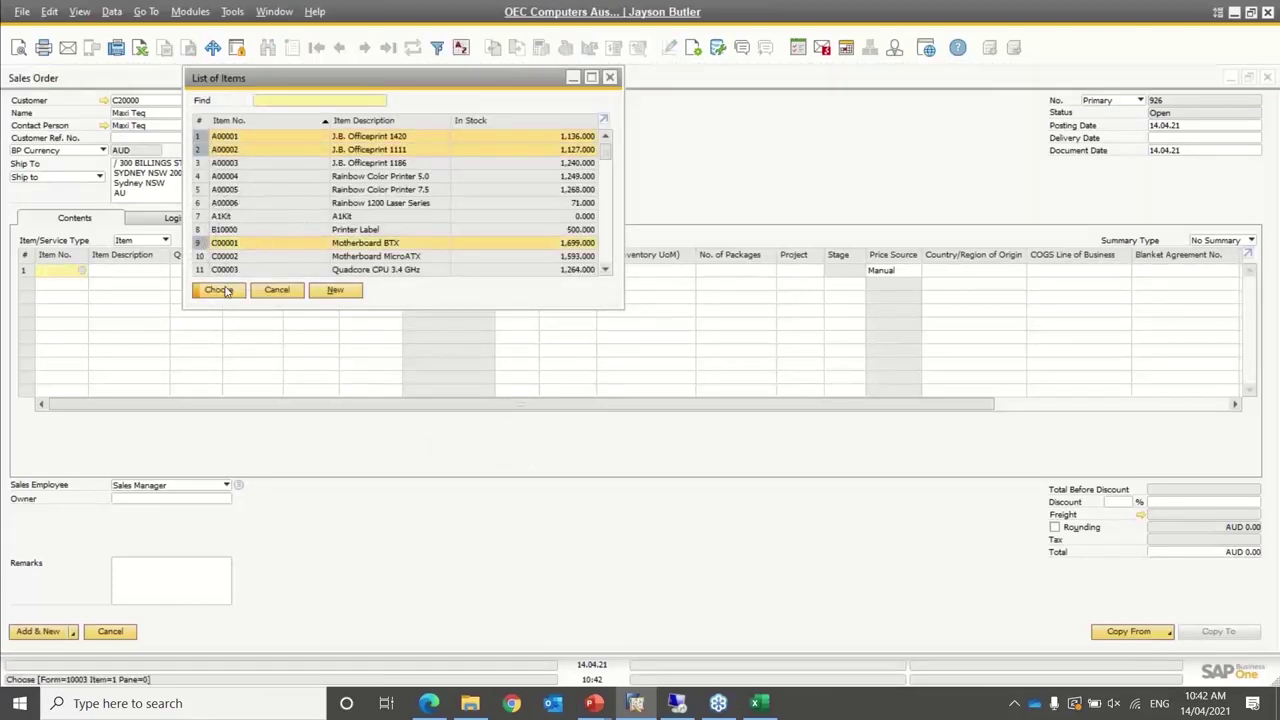
click(220, 289)
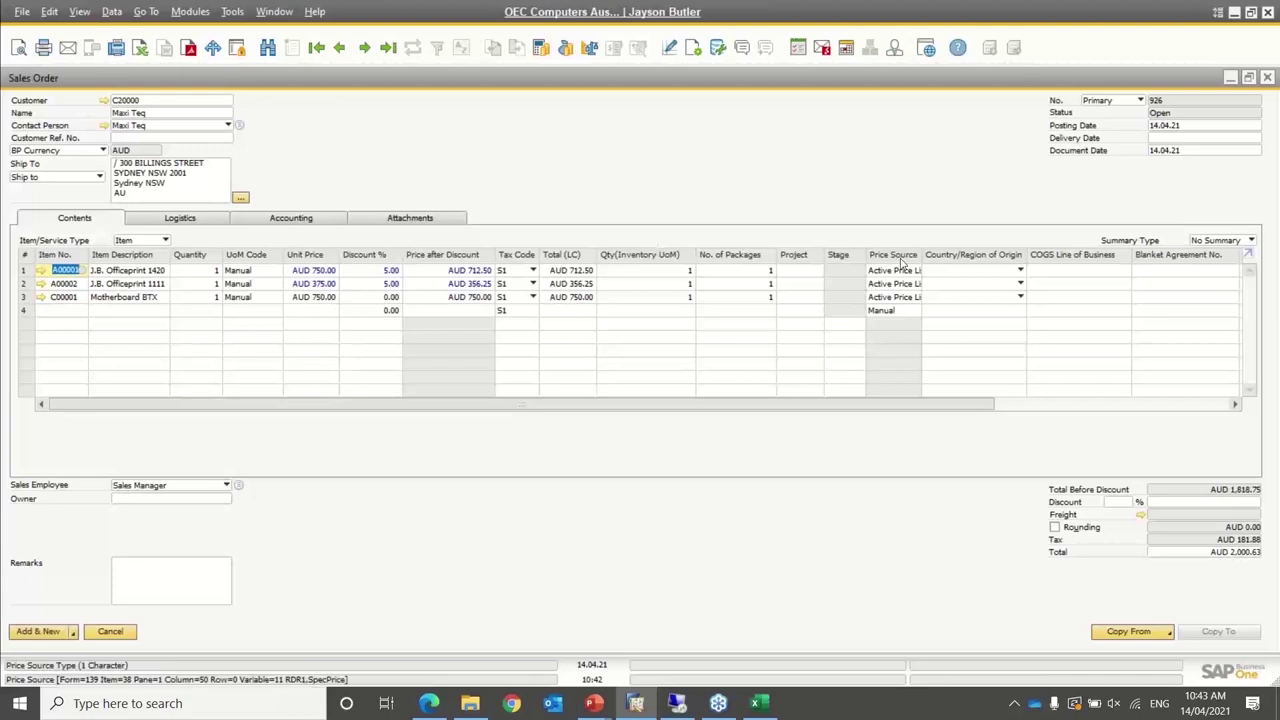
Look up the Price Source column in the sales order's form settings without changing them, and widen that column in the item table
click(717, 47)
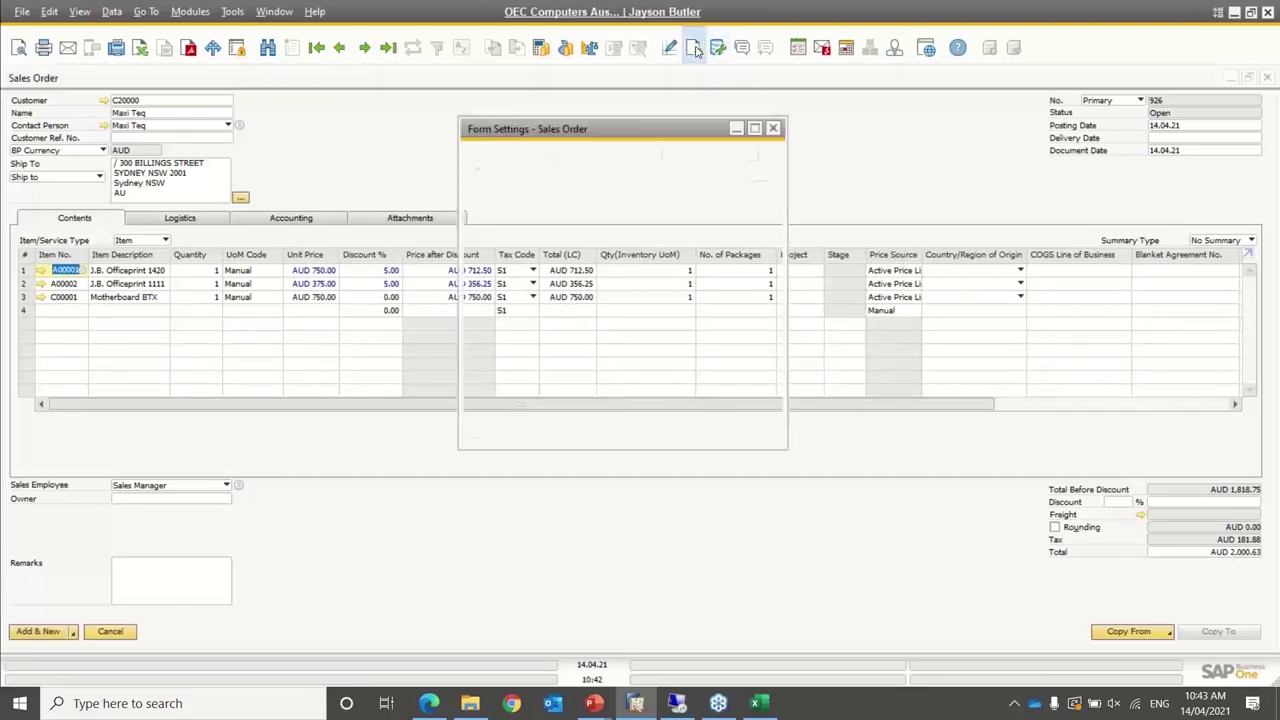
click(540, 176)
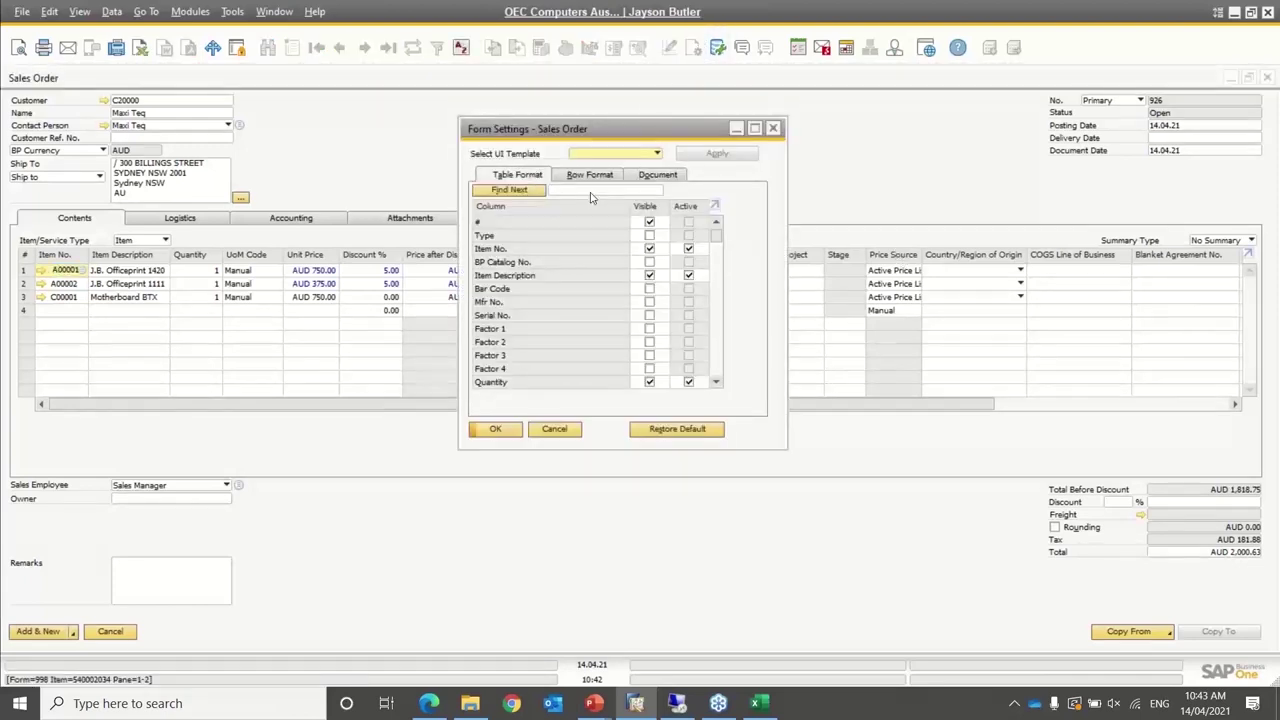
click(591, 191)
text(price s)
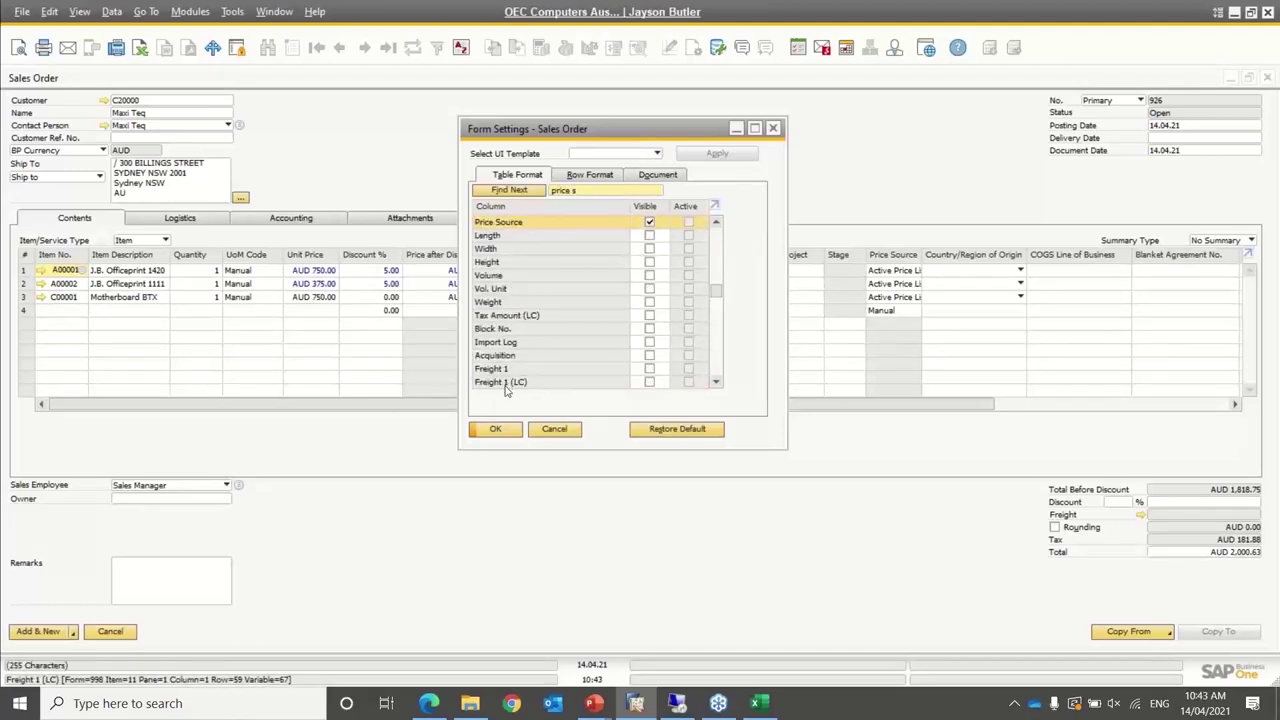
click(552, 430)
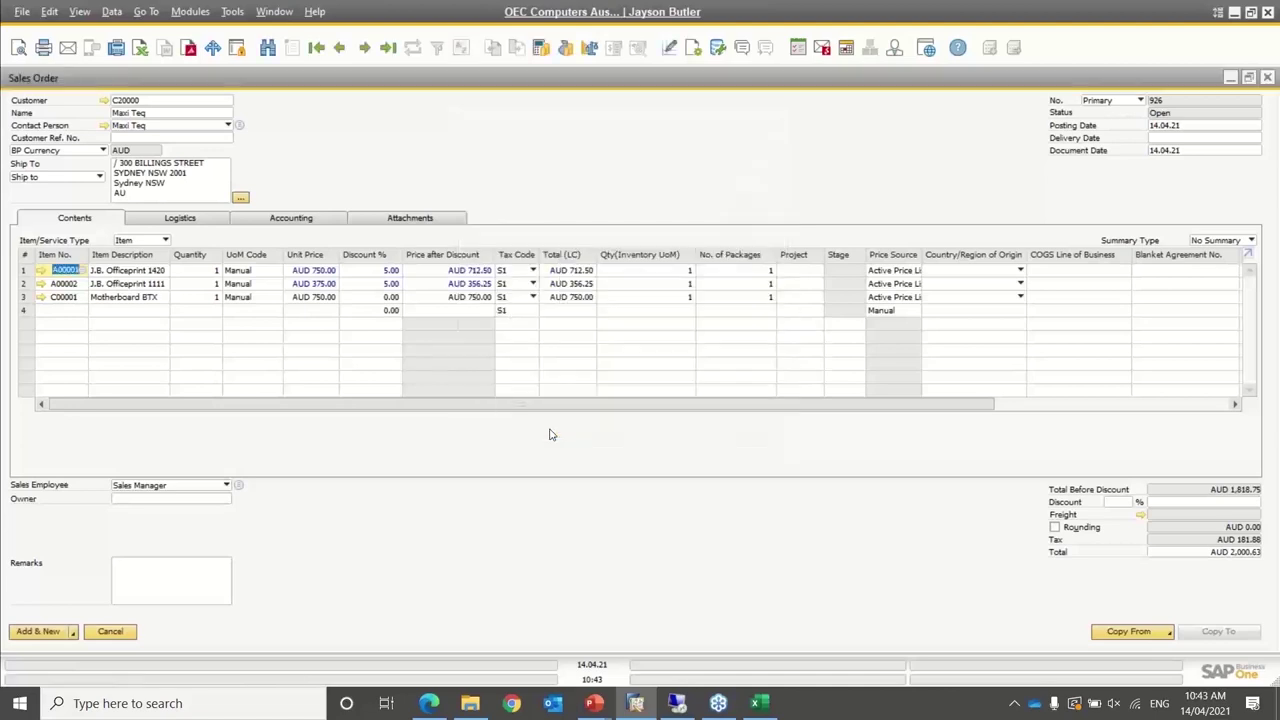
drag(922, 262, 1014, 260)
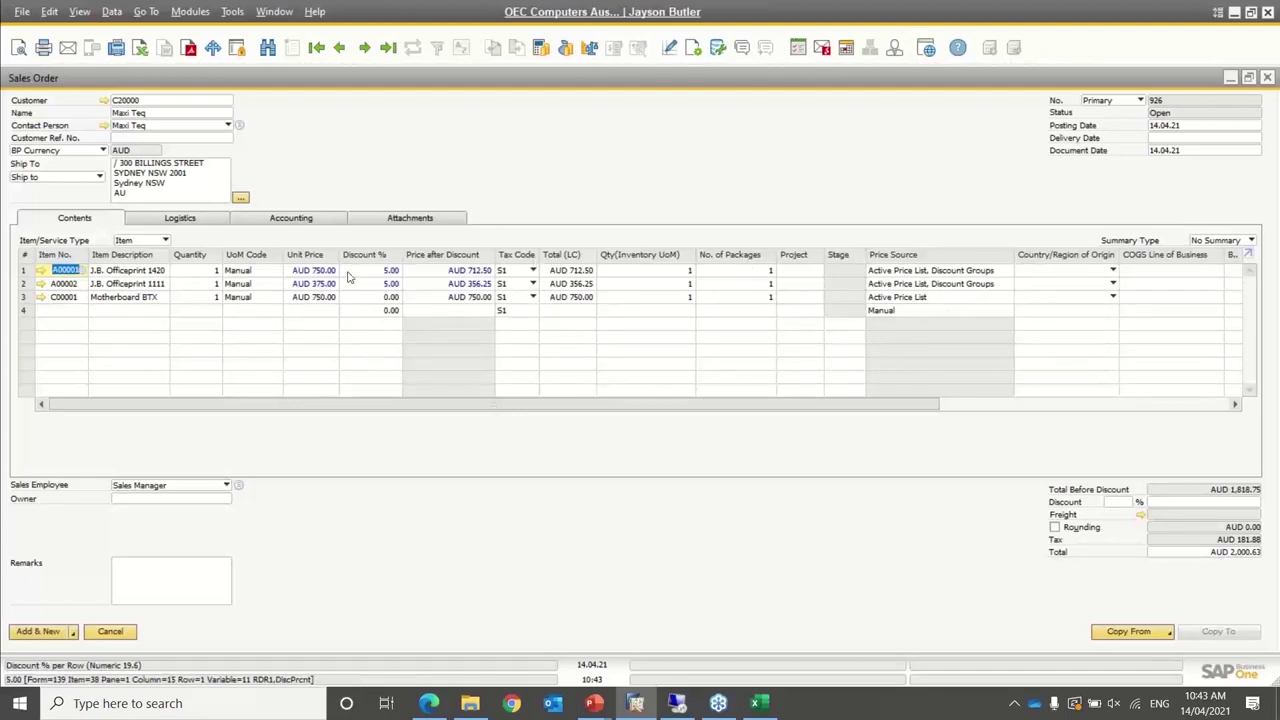
Add item C00002 to row 4 of the sales order
click(53, 311)
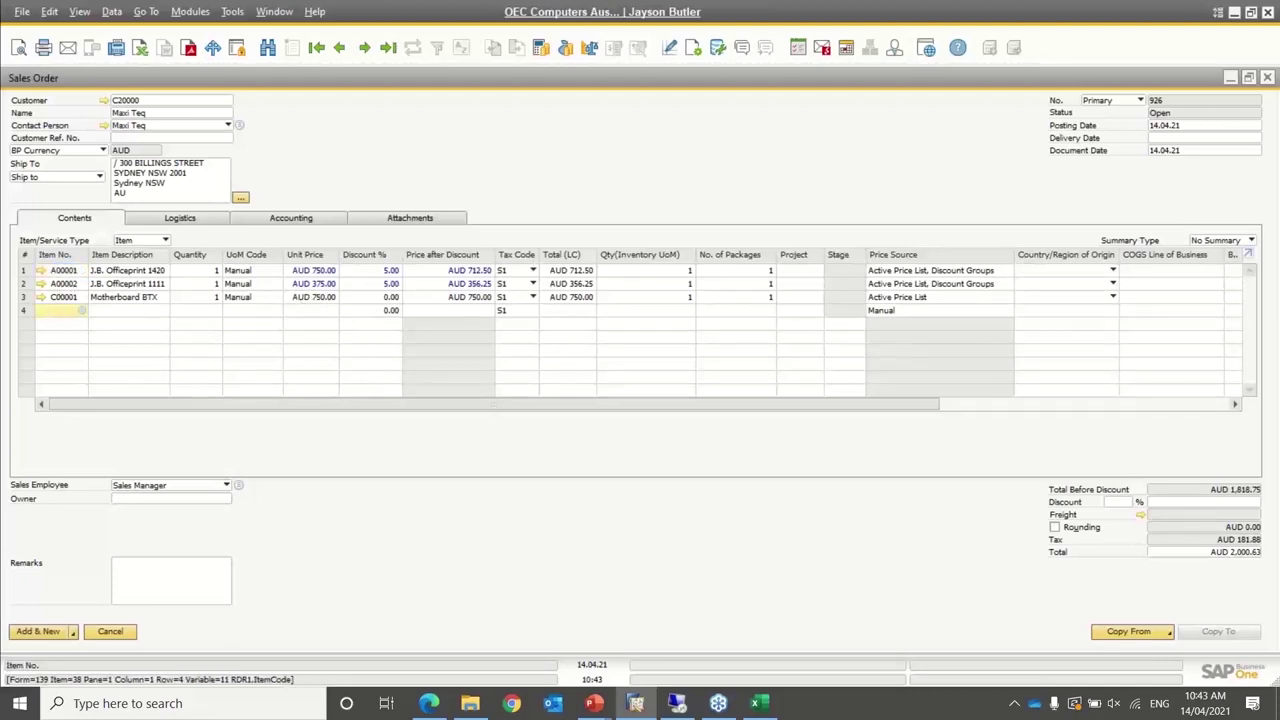
text(C)
key(Tab)
key(Down)
key(Return)
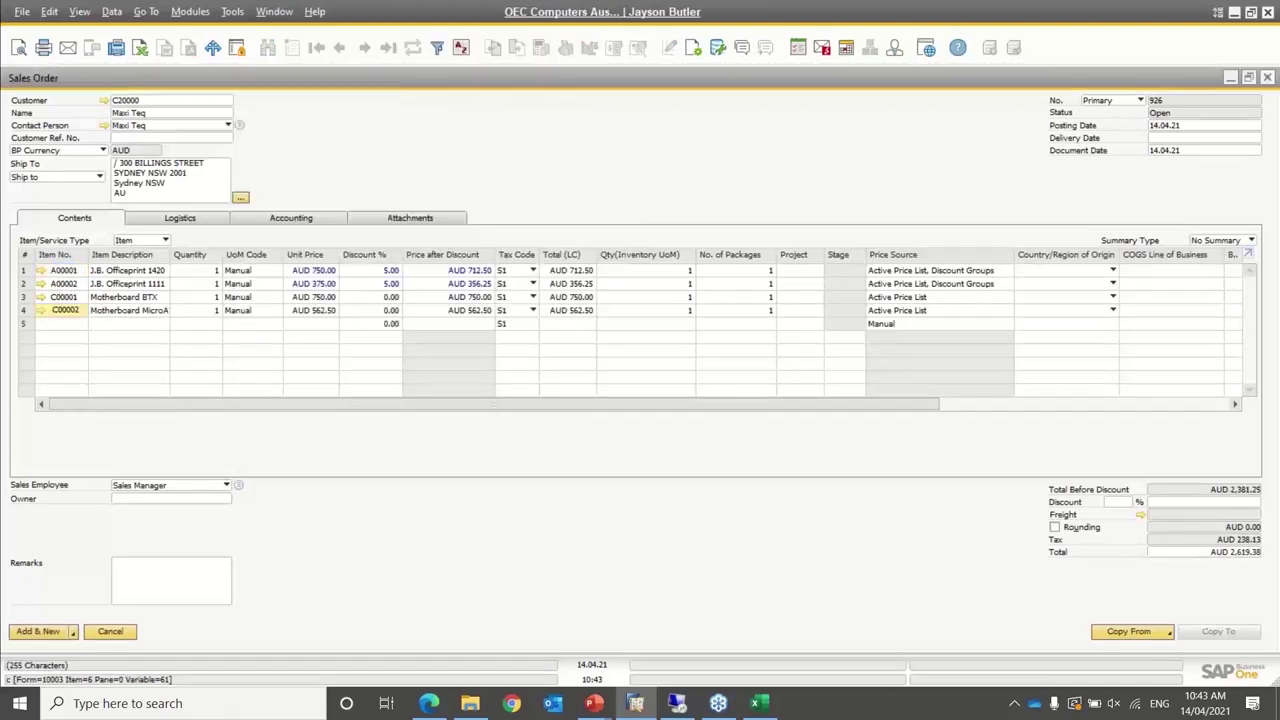
Override the unit price of item C00002 in row 4 with 300
click(337, 311)
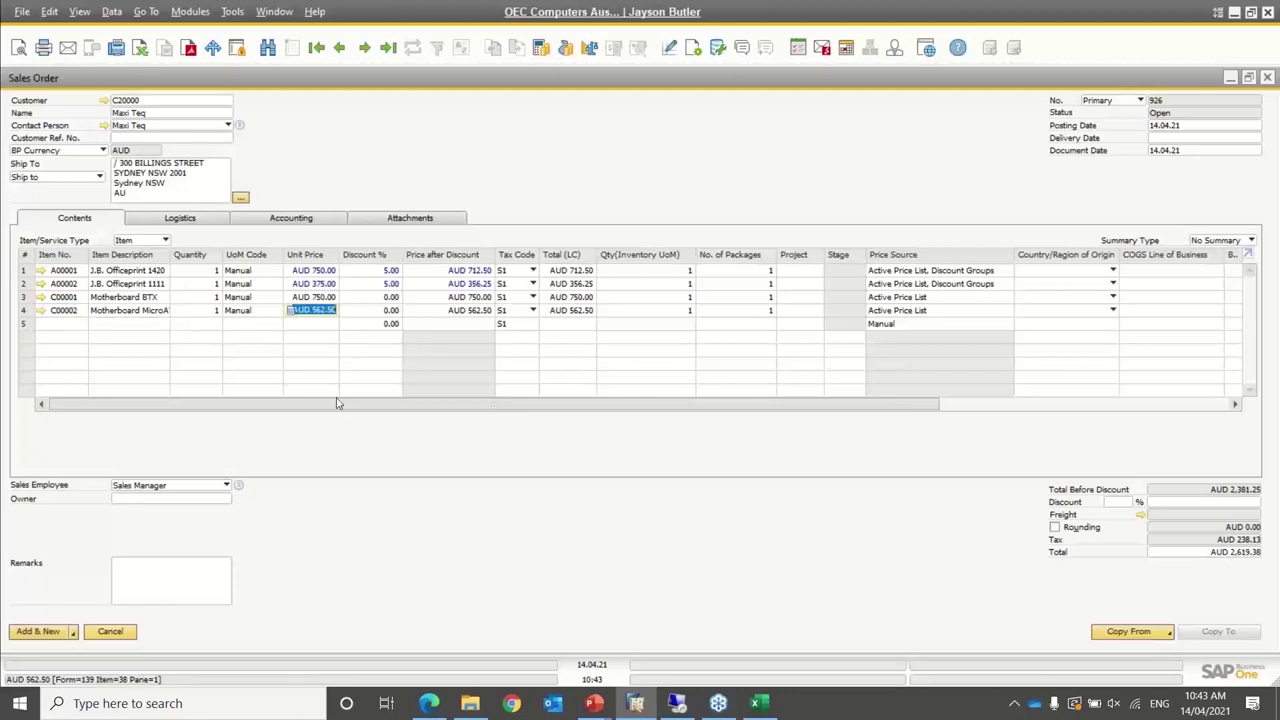
text(300)
key(Tab)
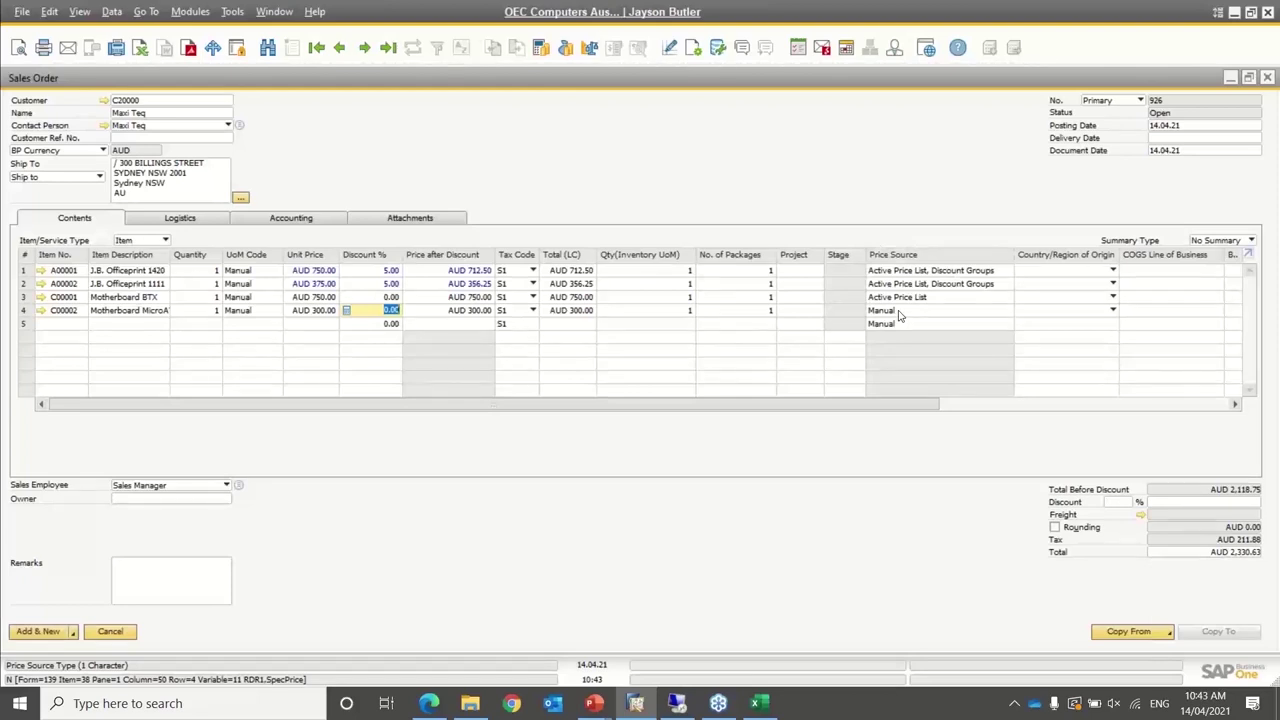
View the price report for A00001 in row 1 and open the customer's special prices from it in a maximized window
click(313, 271)
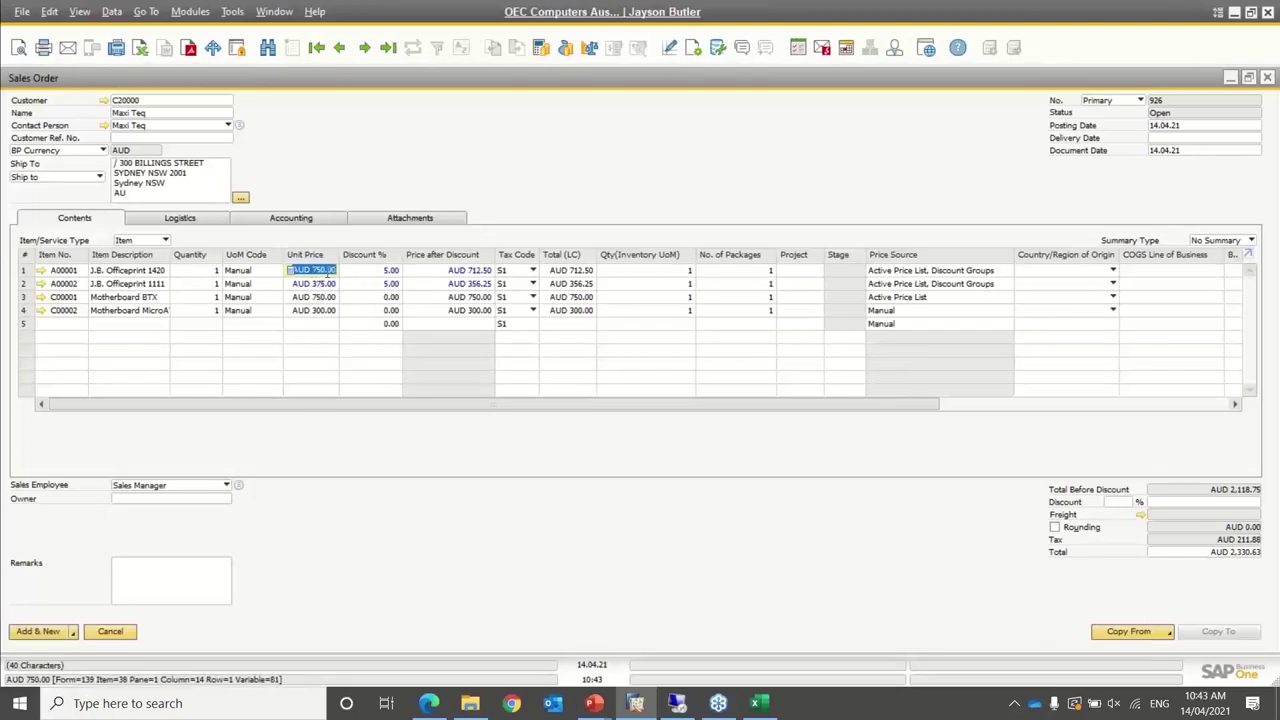
right_click(327, 273)
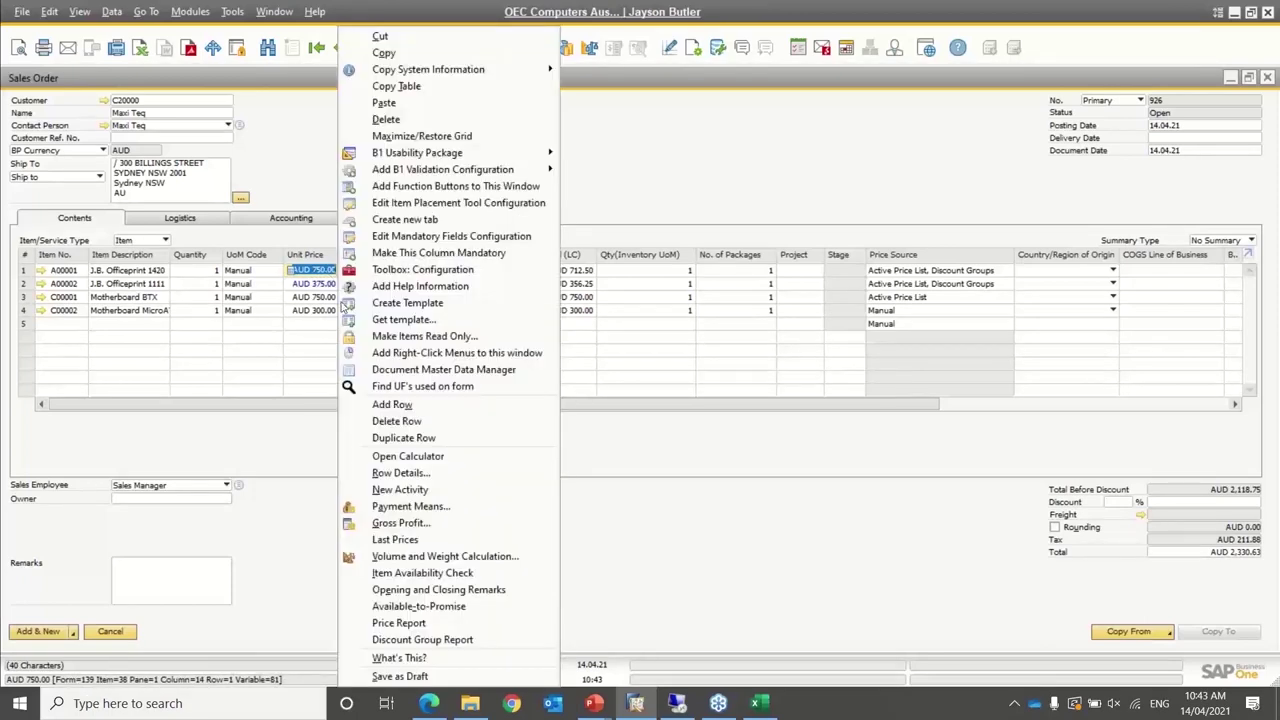
click(435, 624)
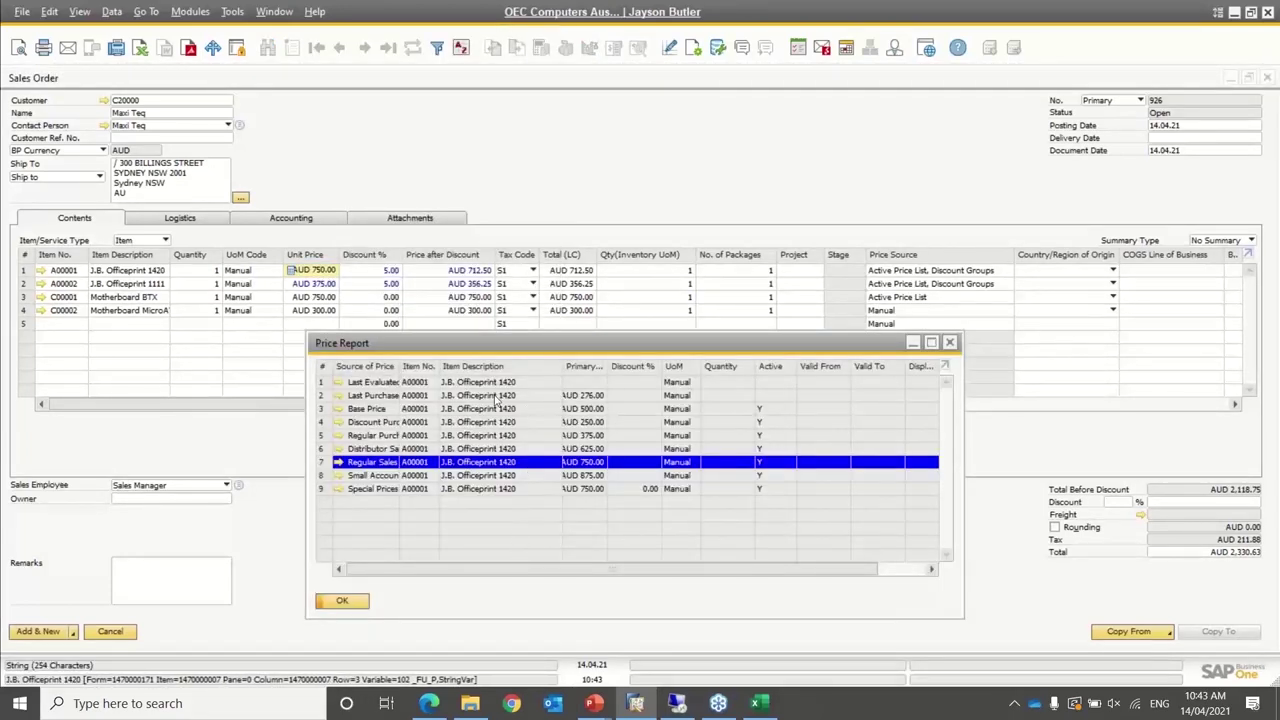
click(320, 490)
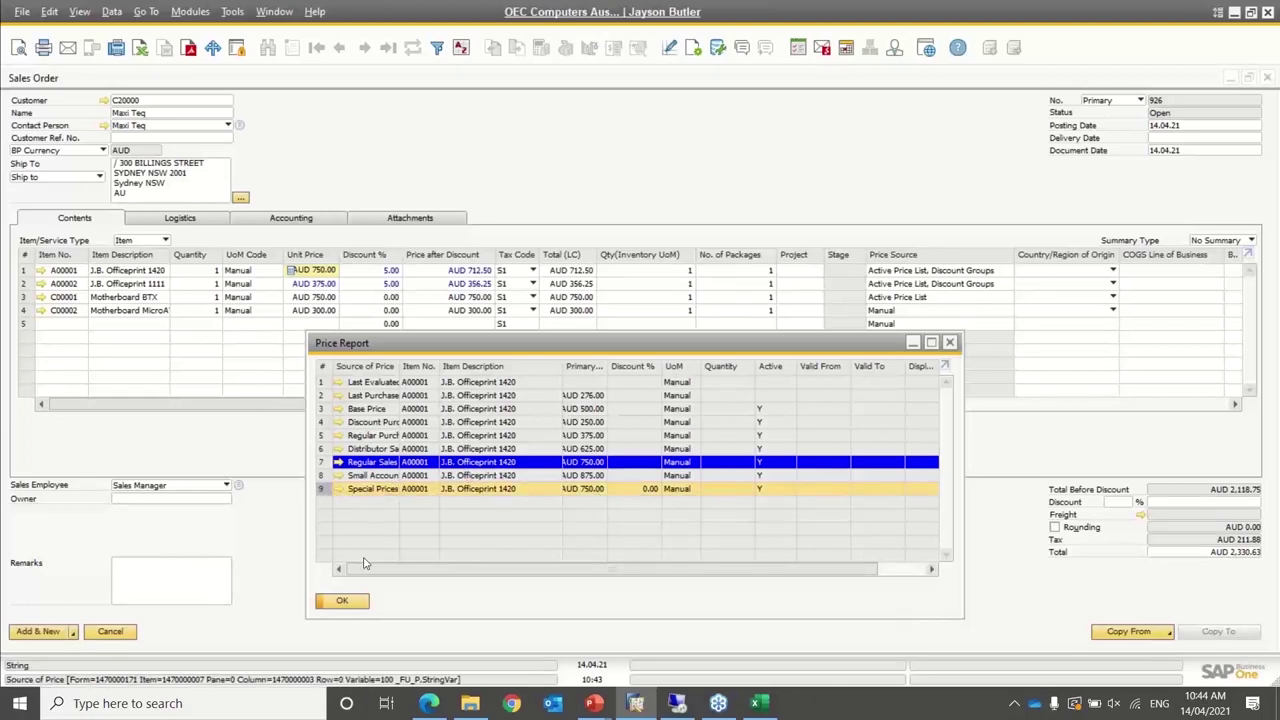
click(337, 490)
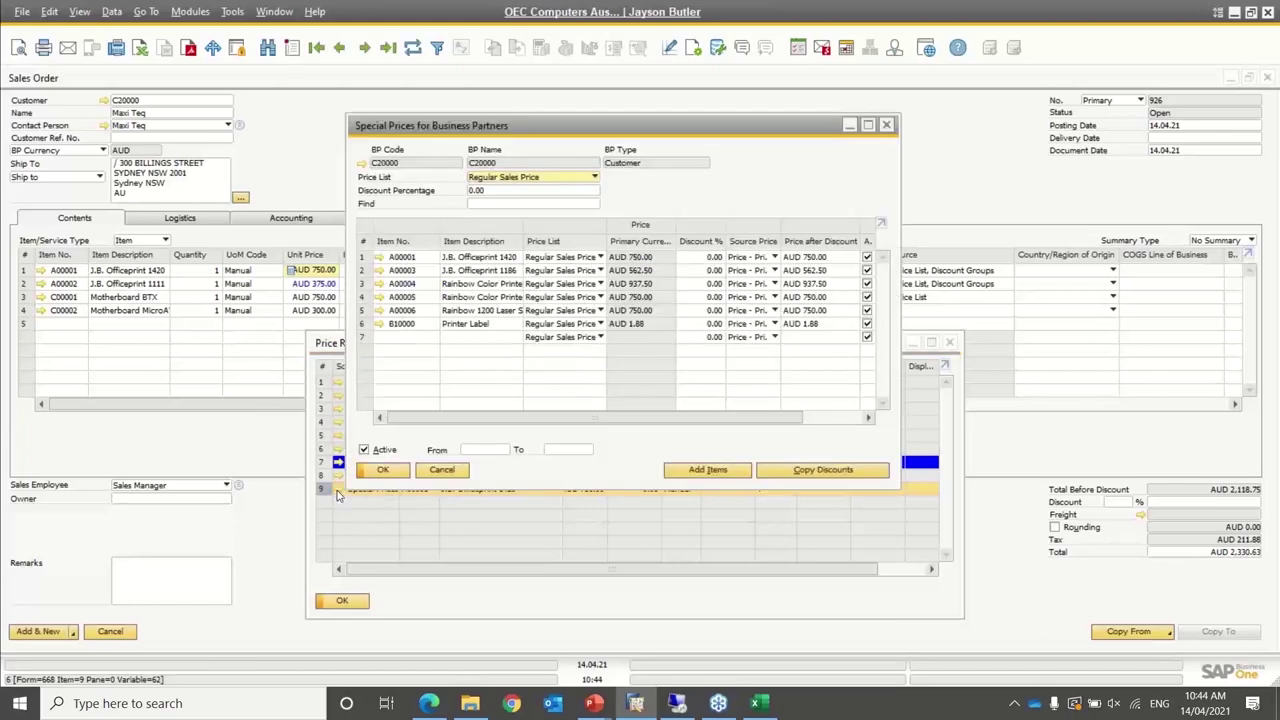
click(592, 126)
double_click(592, 126)
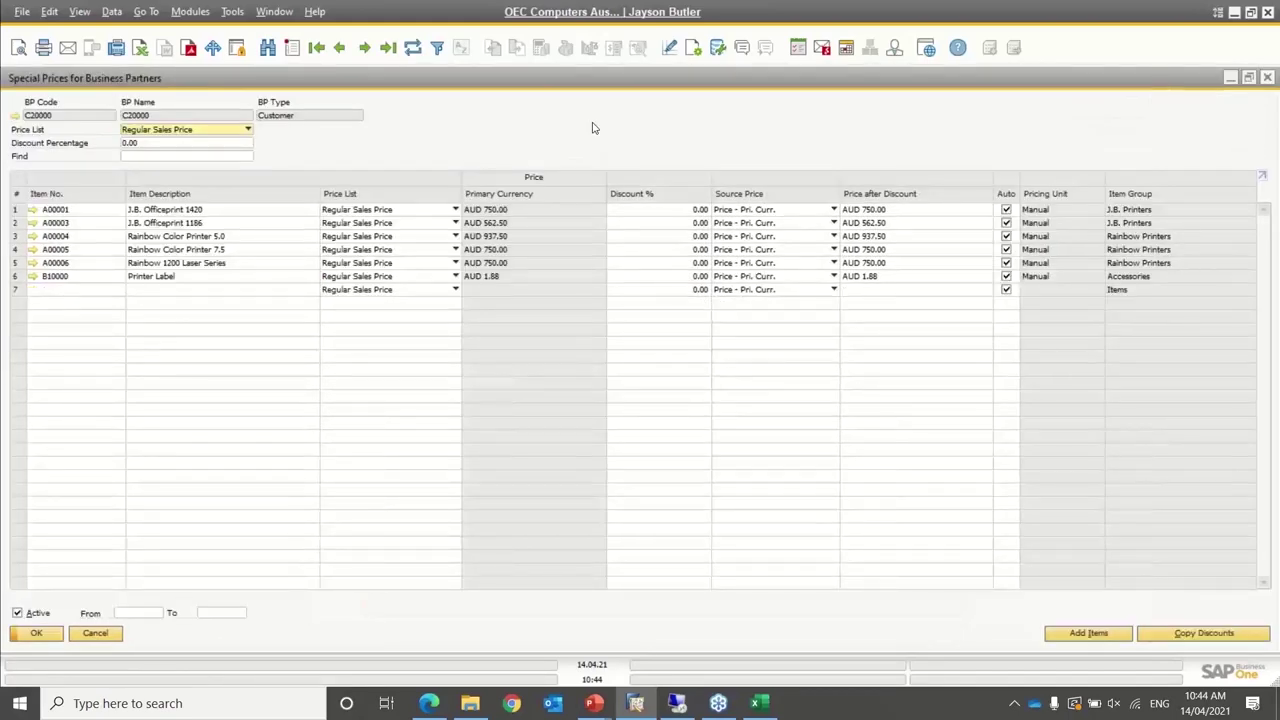
Set the special price discount for item A00001 to 10%, save the special prices, and close the price report
click(614, 209)
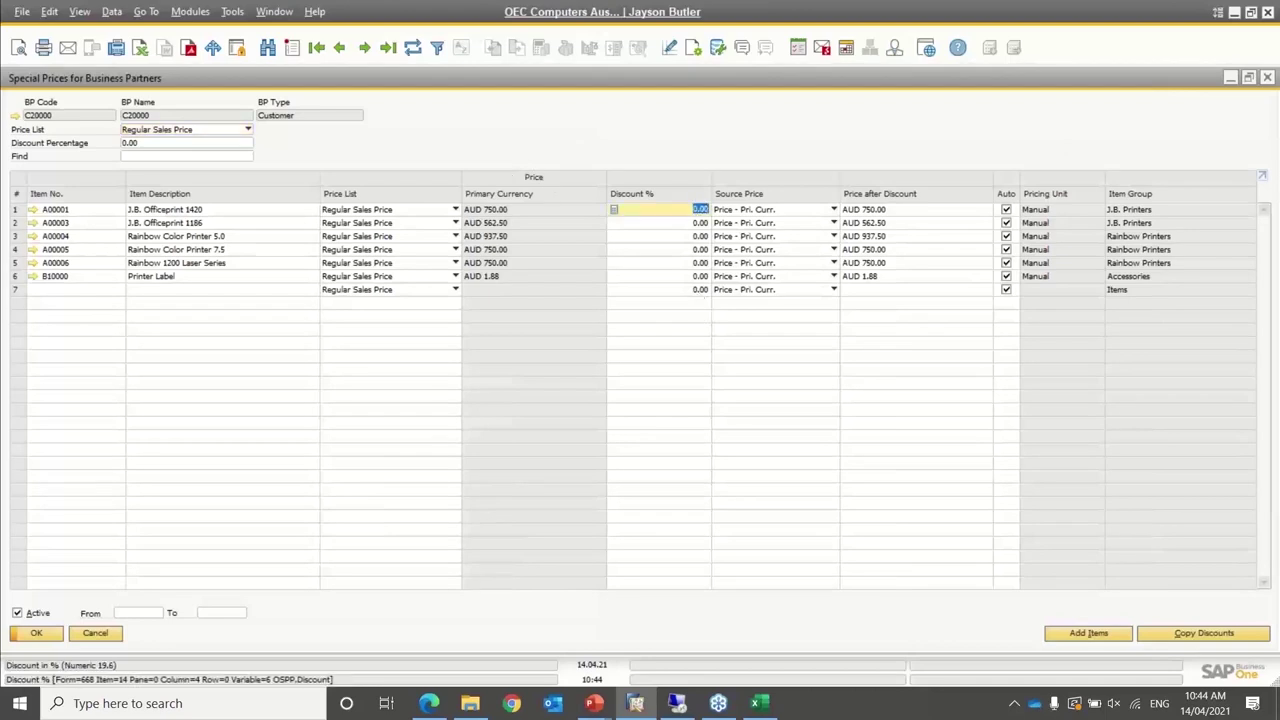
text(10)
key(Tab)
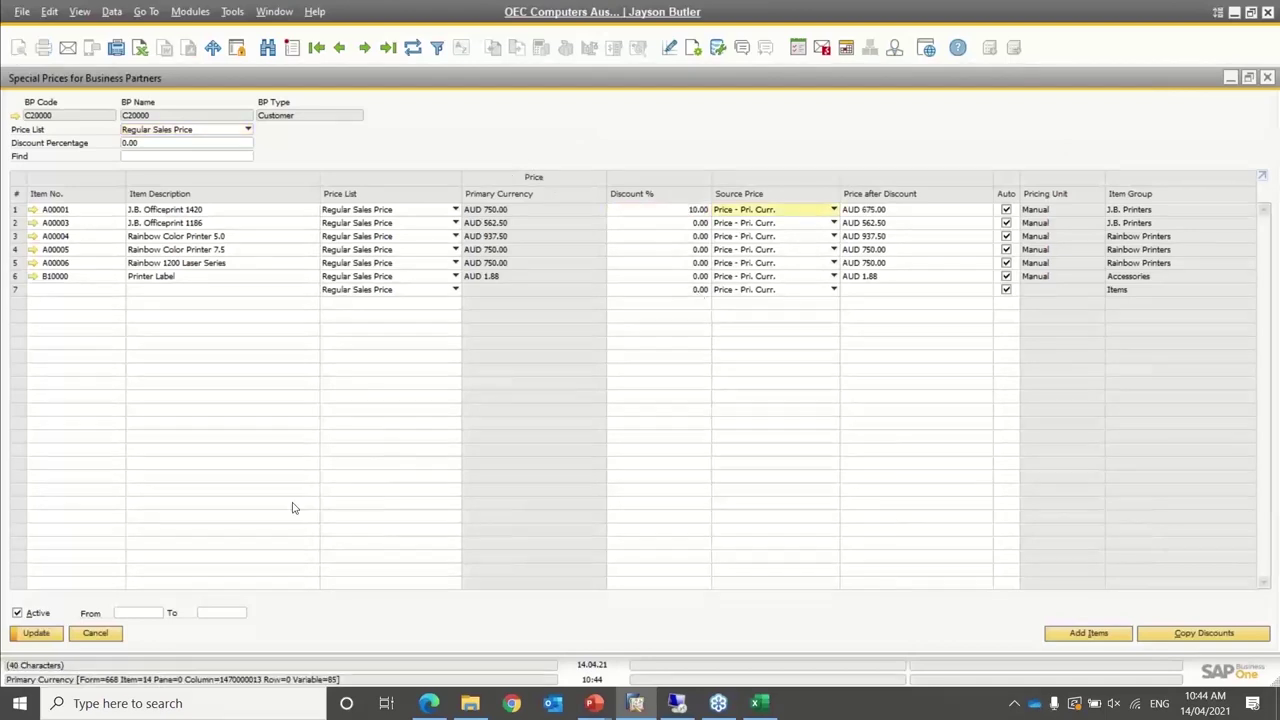
click(45, 634)
click(57, 639)
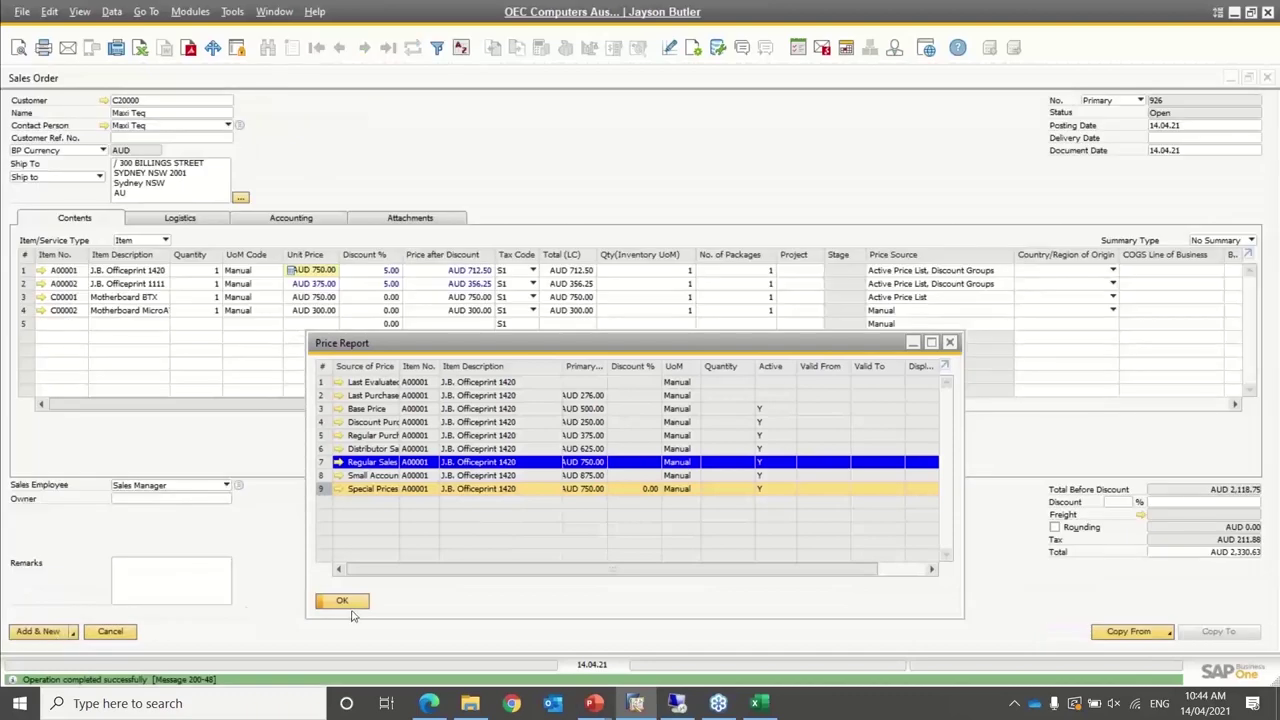
click(352, 601)
Add item A00001 again in row 5 of the sales order
click(67, 322)
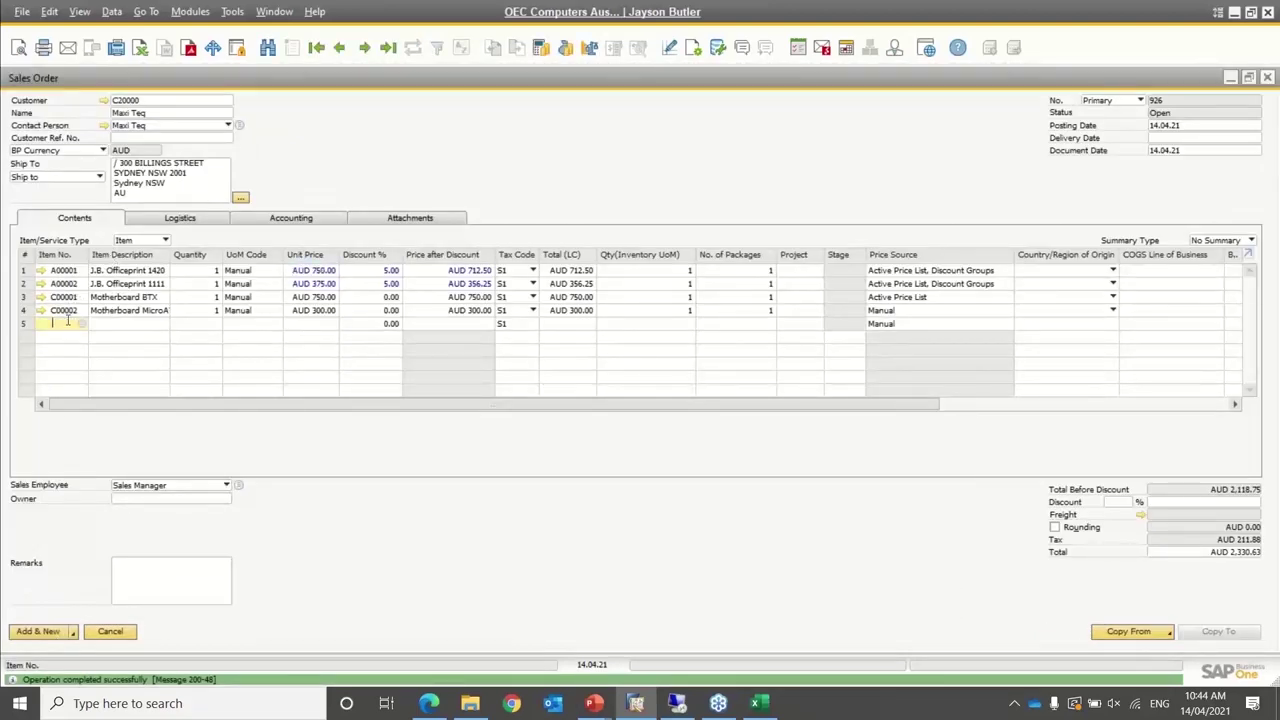
text(a)
key(Tab)
click(216, 290)
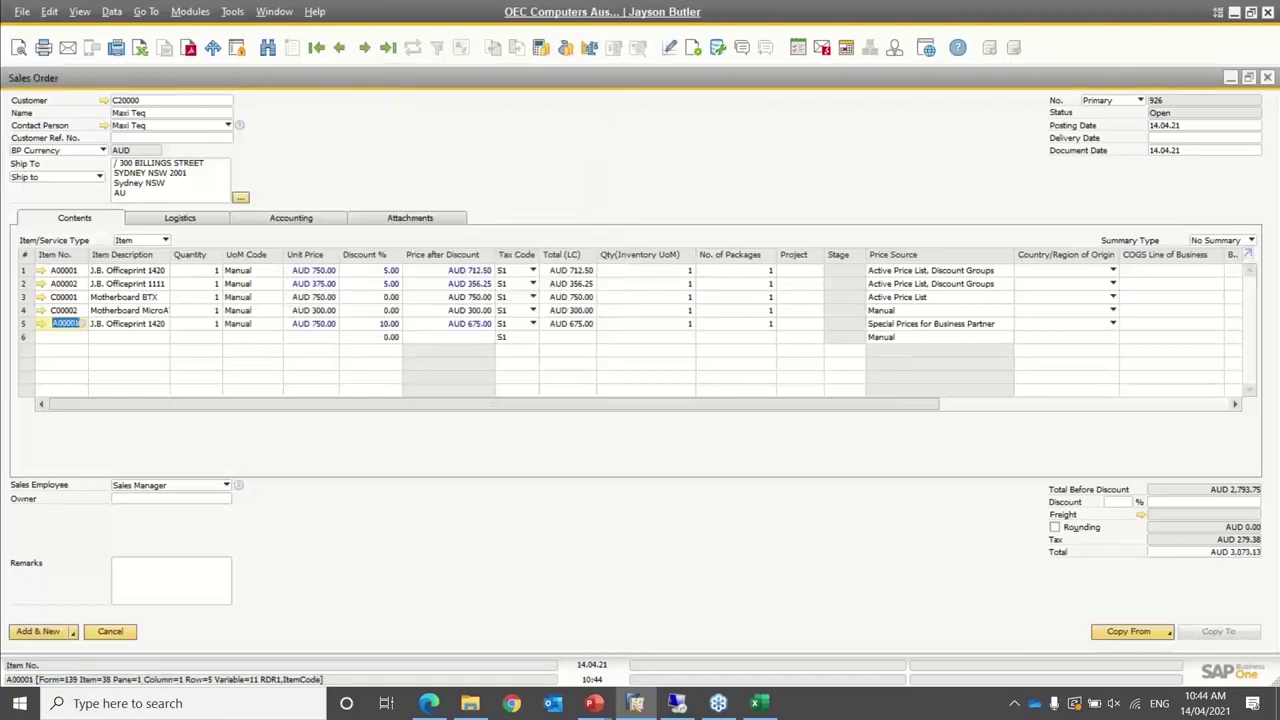
key(Tab)
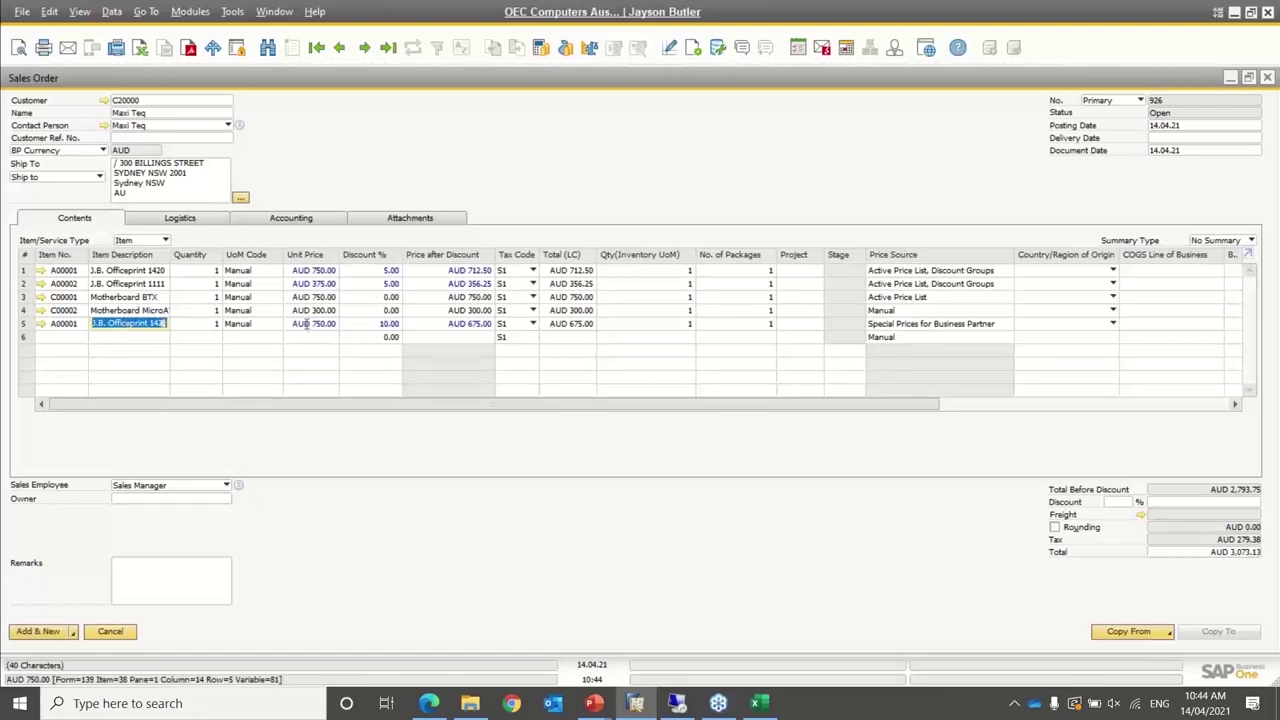
Review the price report for the unit price of item A00001 in row 5 and close it
right_click(328, 324)
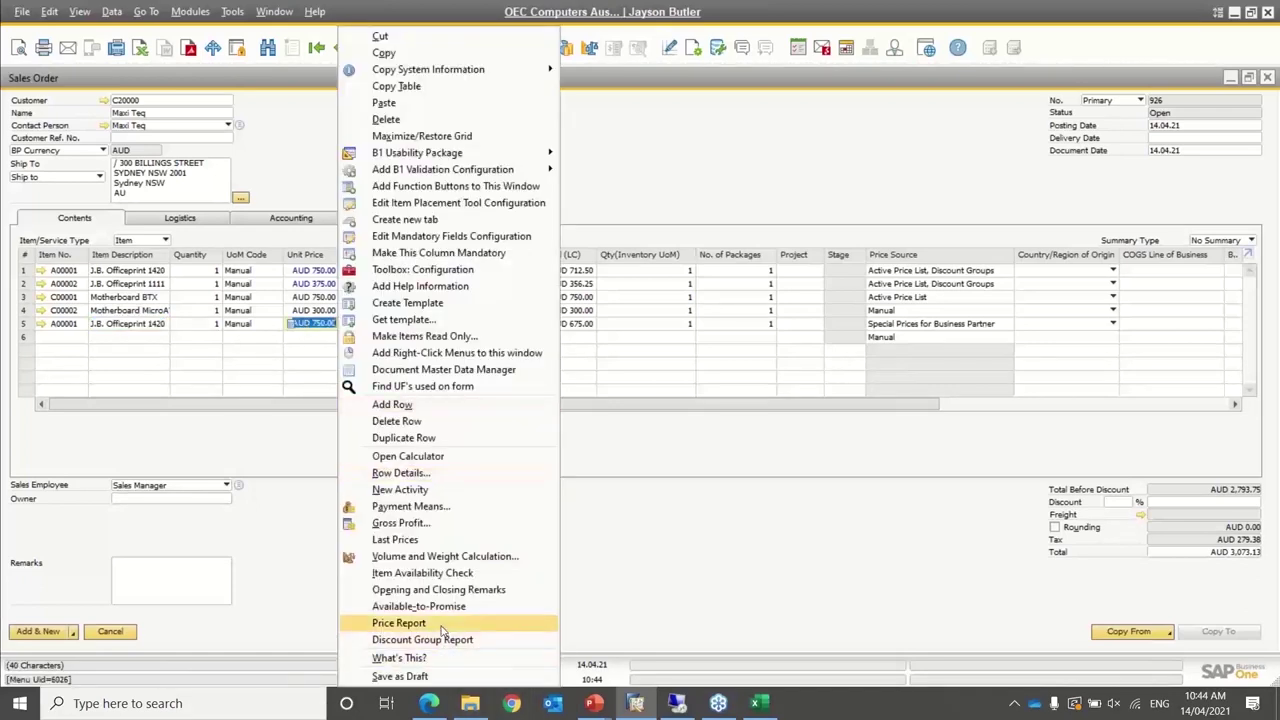
click(400, 622)
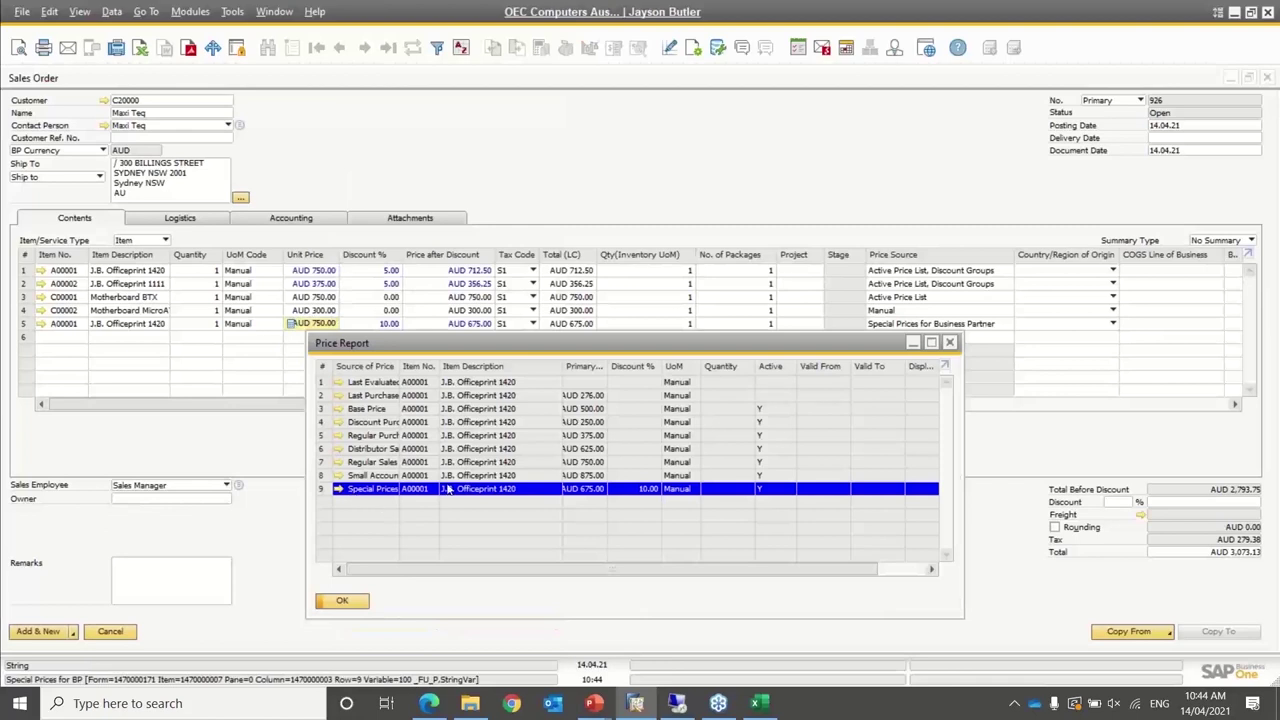
click(341, 600)
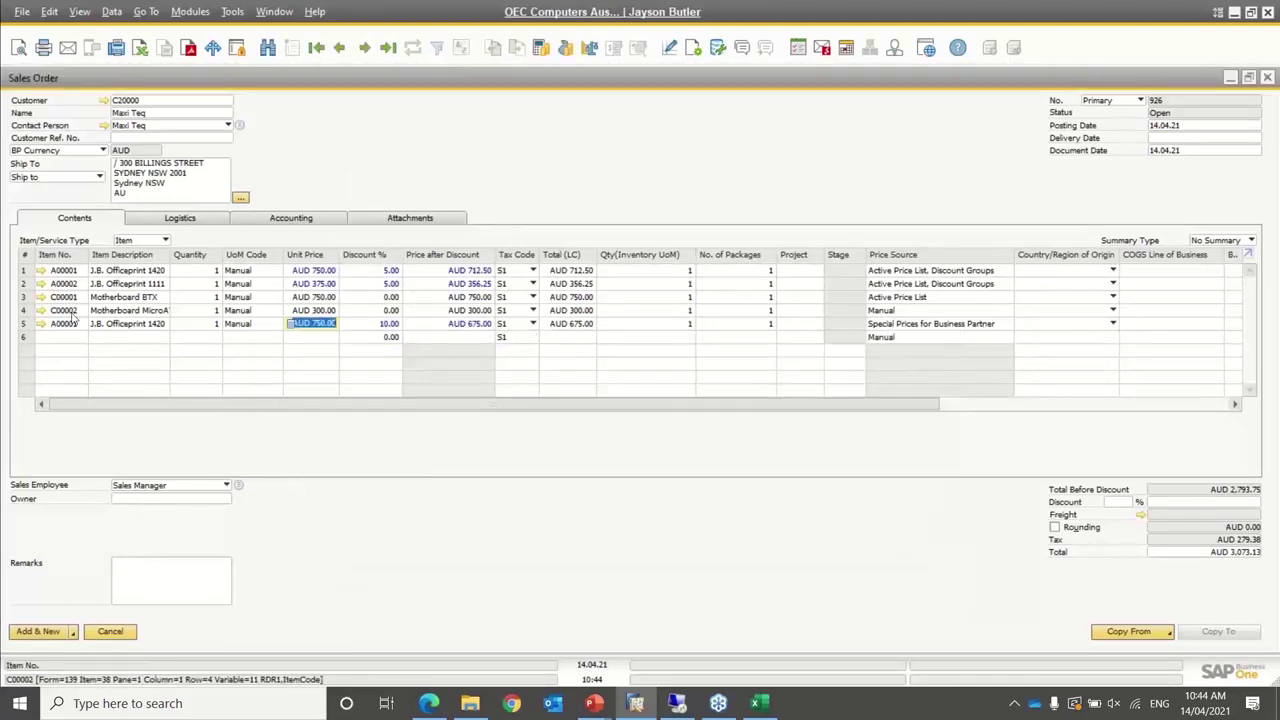
Review the price report for the unit price of item A00002 in row 2 and close it
click(26, 285)
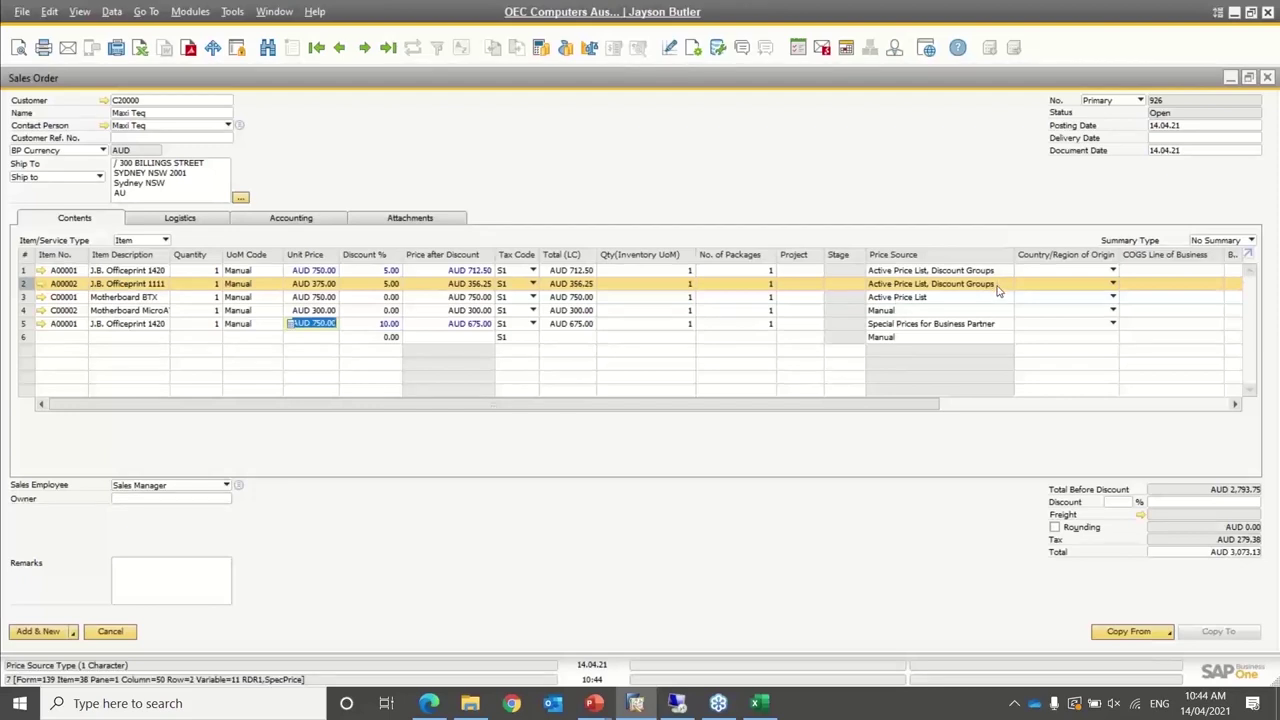
right_click(324, 285)
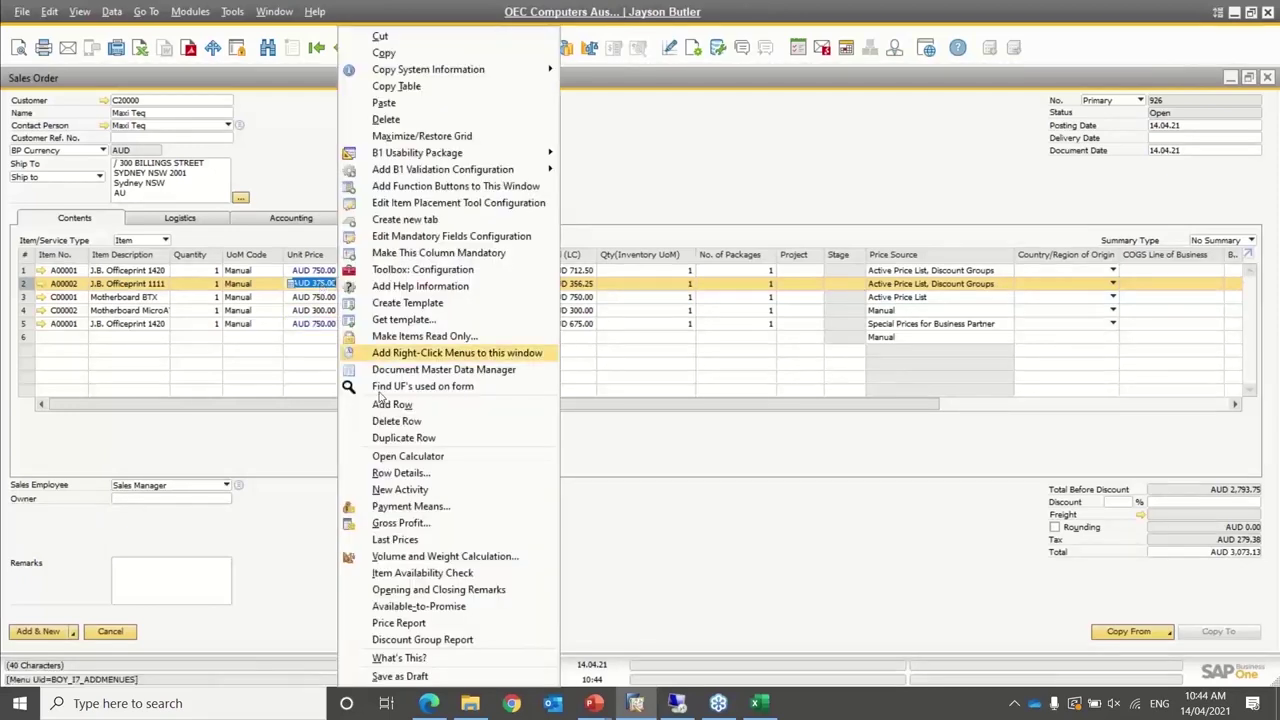
click(436, 622)
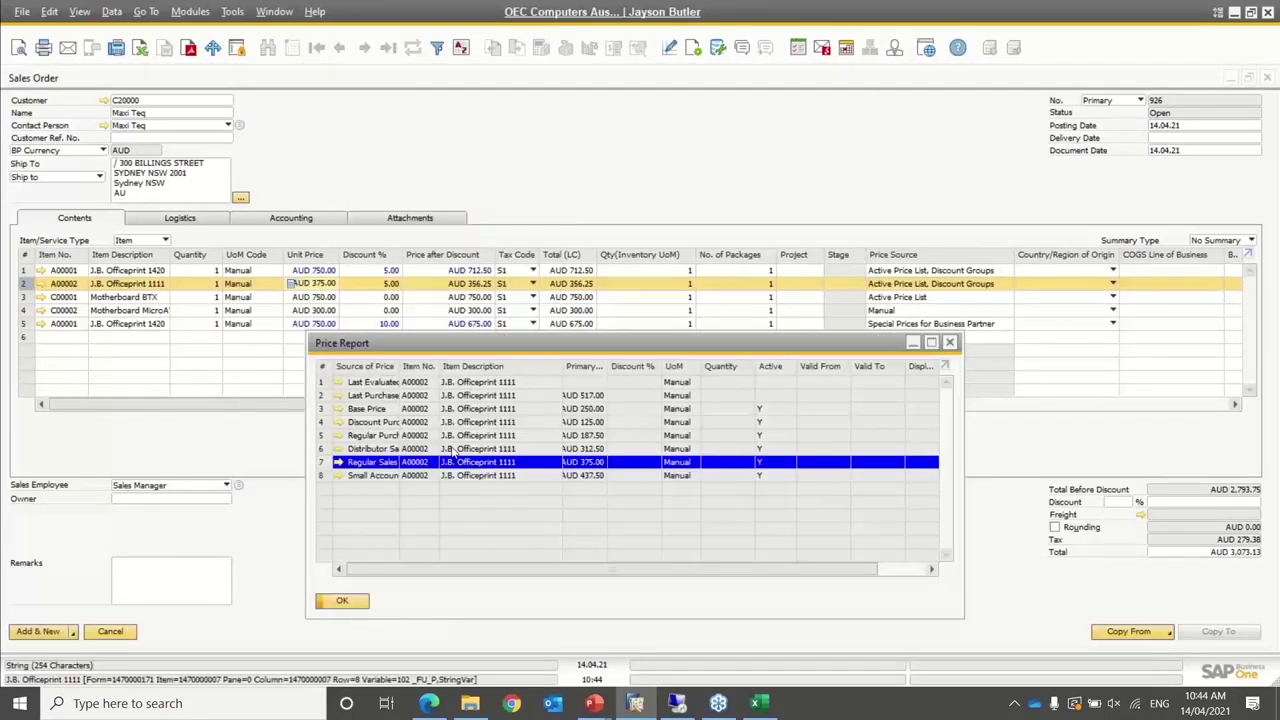
click(345, 600)
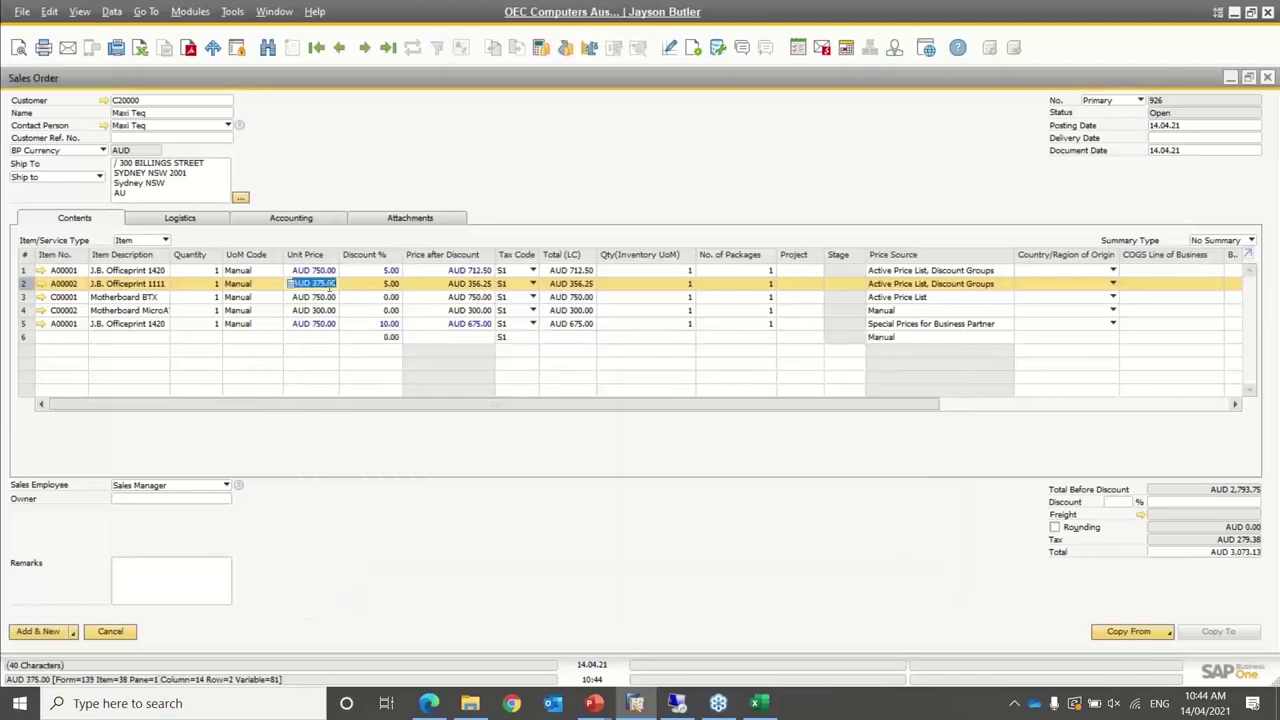
Review the Discount Group Report for item A00002 in row 2 and its linked discount groups, and close them along with the sales order
right_click(330, 288)
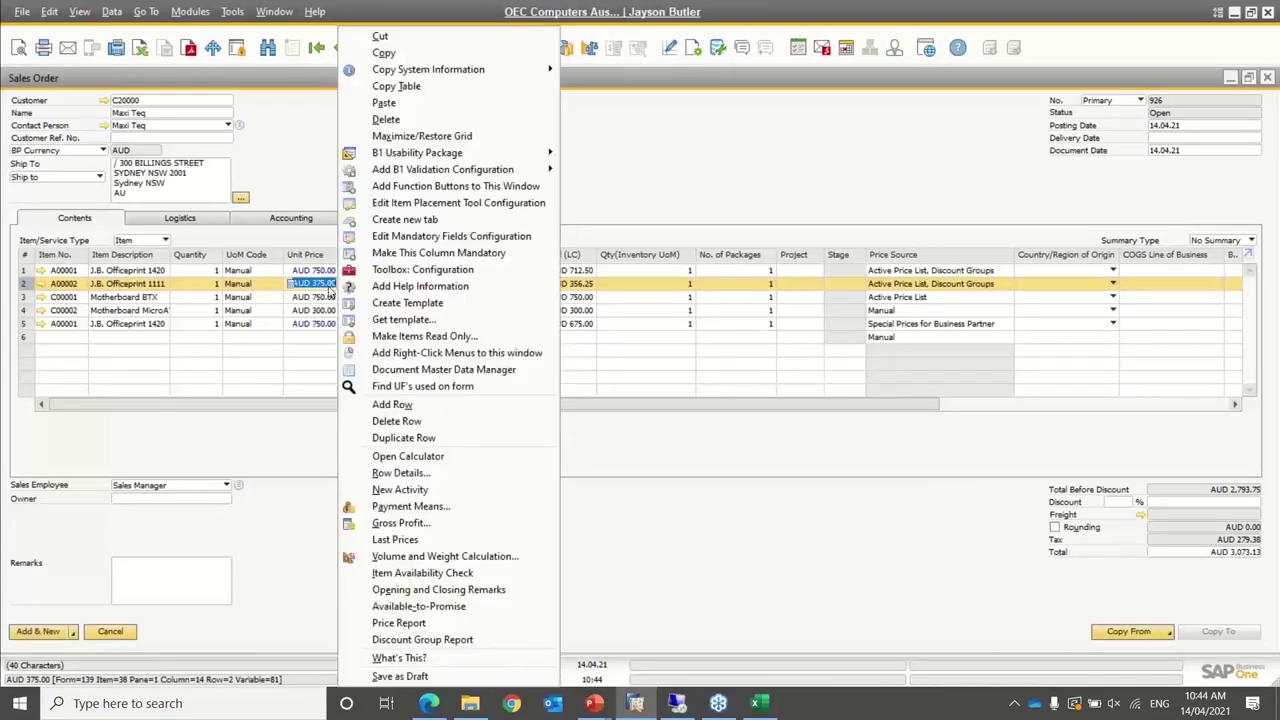
click(407, 642)
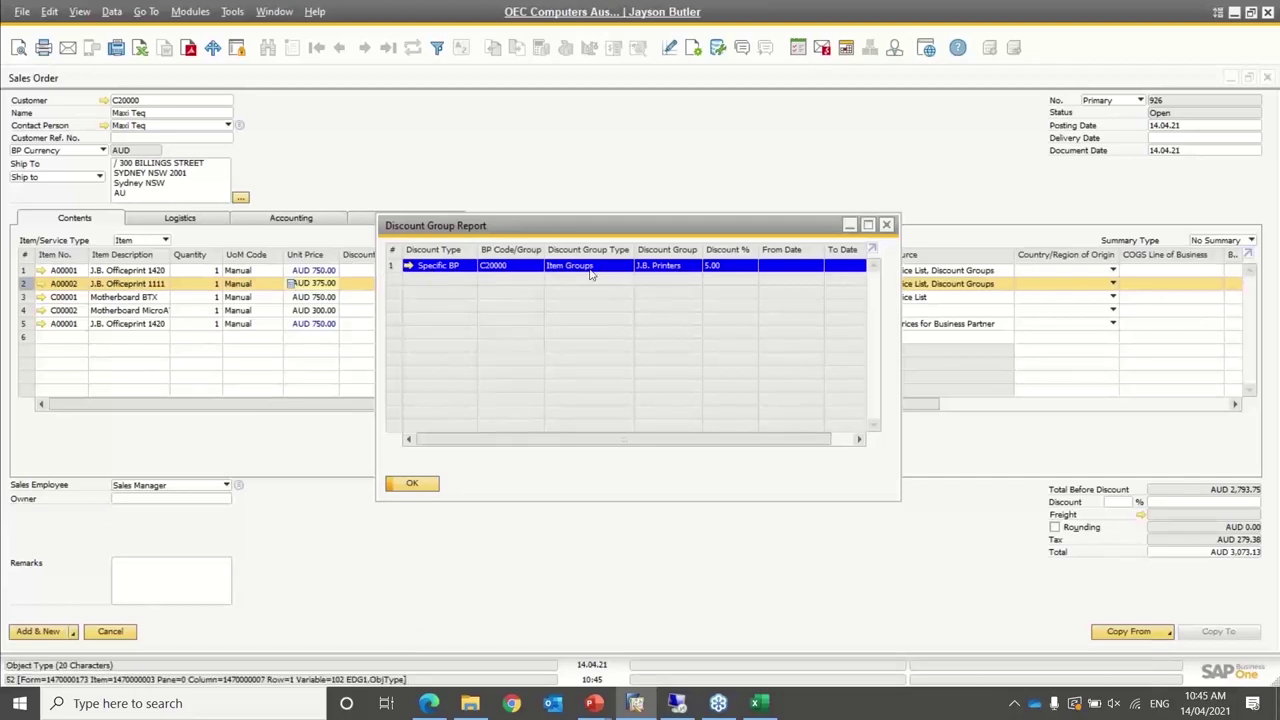
drag(700, 232, 665, 321)
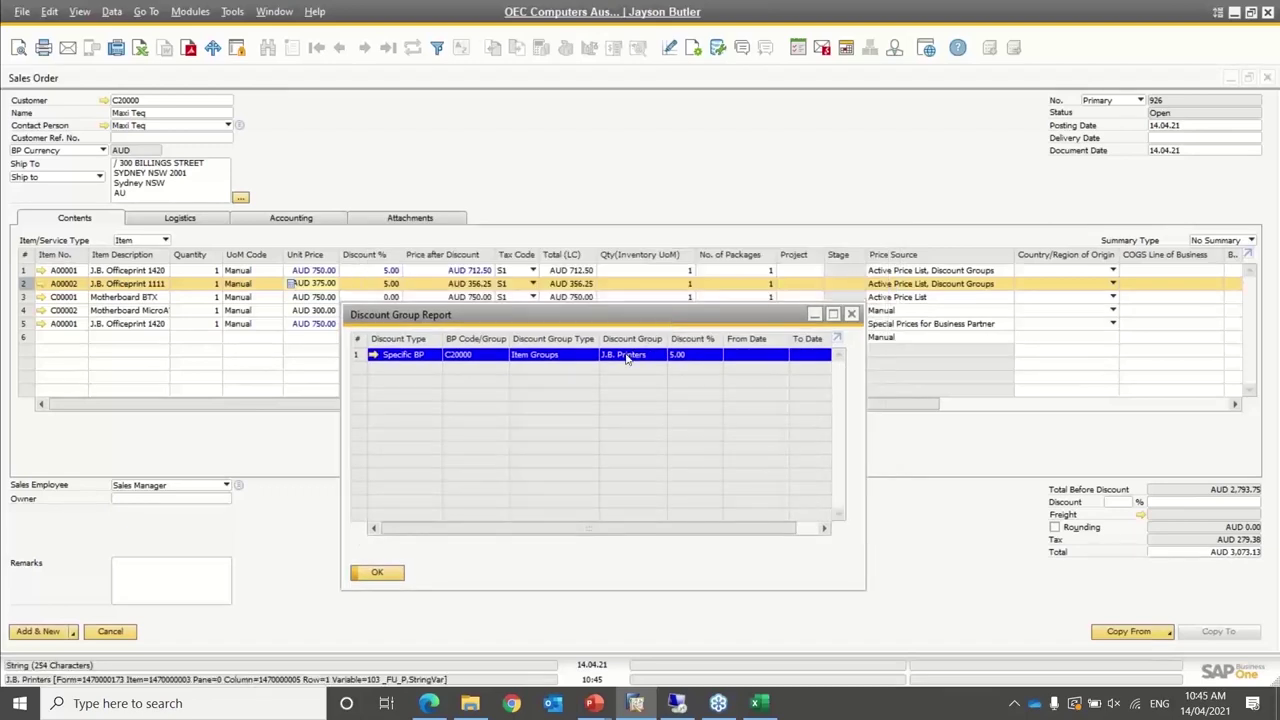
click(373, 356)
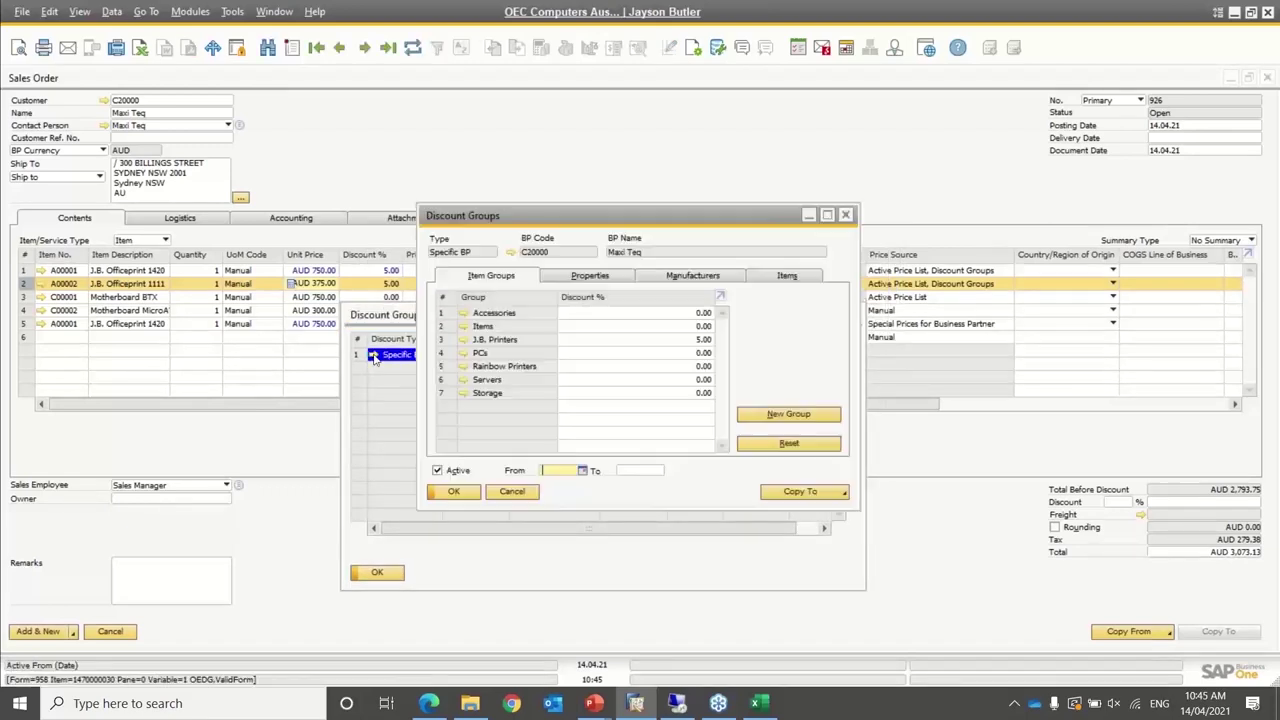
click(700, 341)
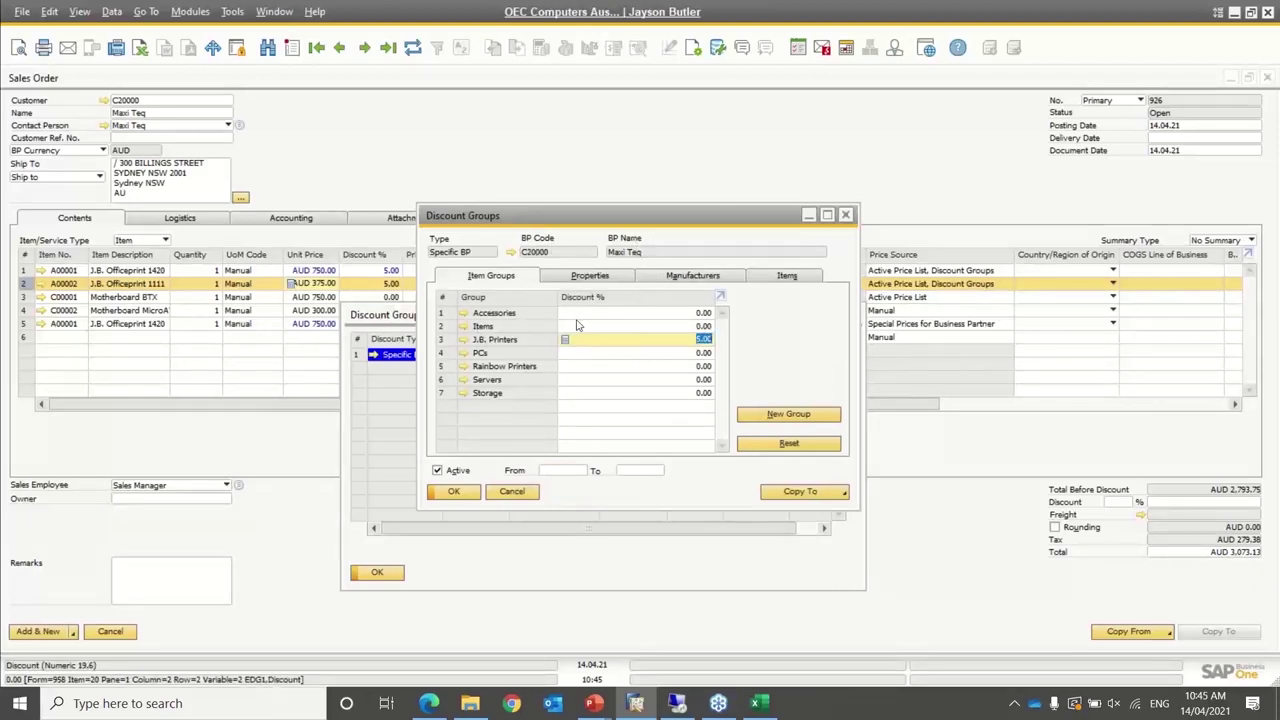
click(512, 492)
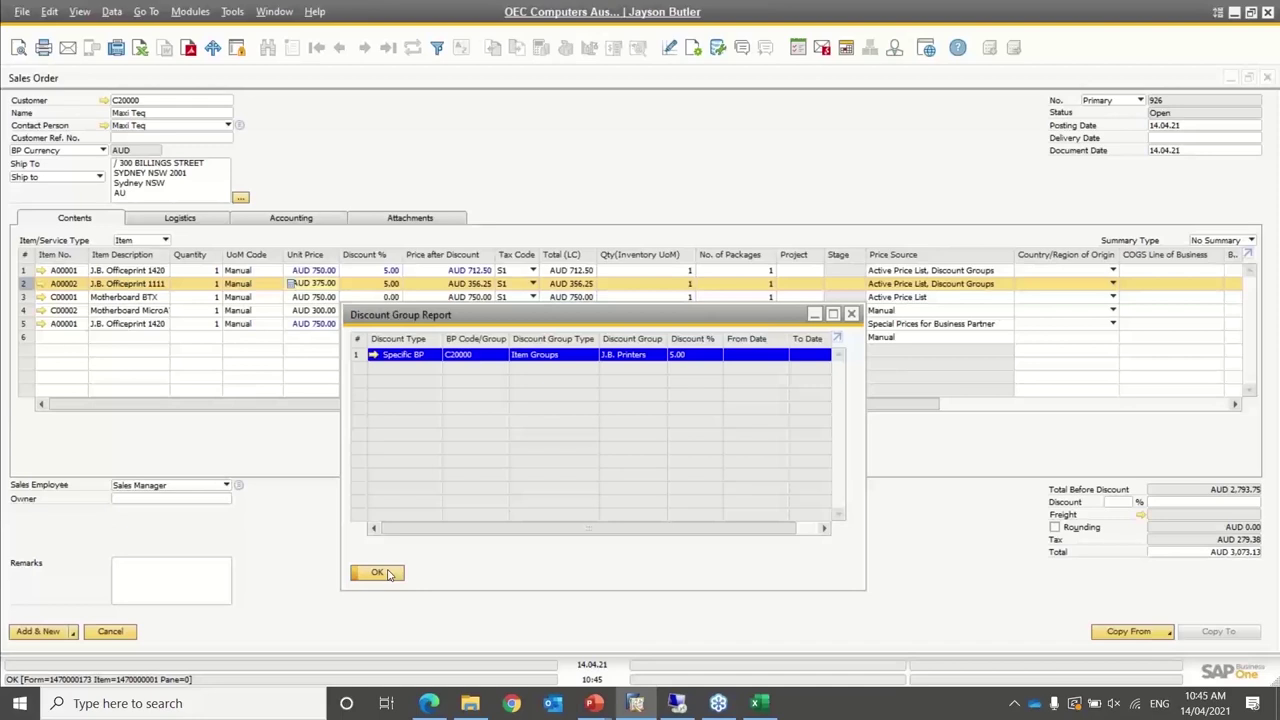
click(378, 572)
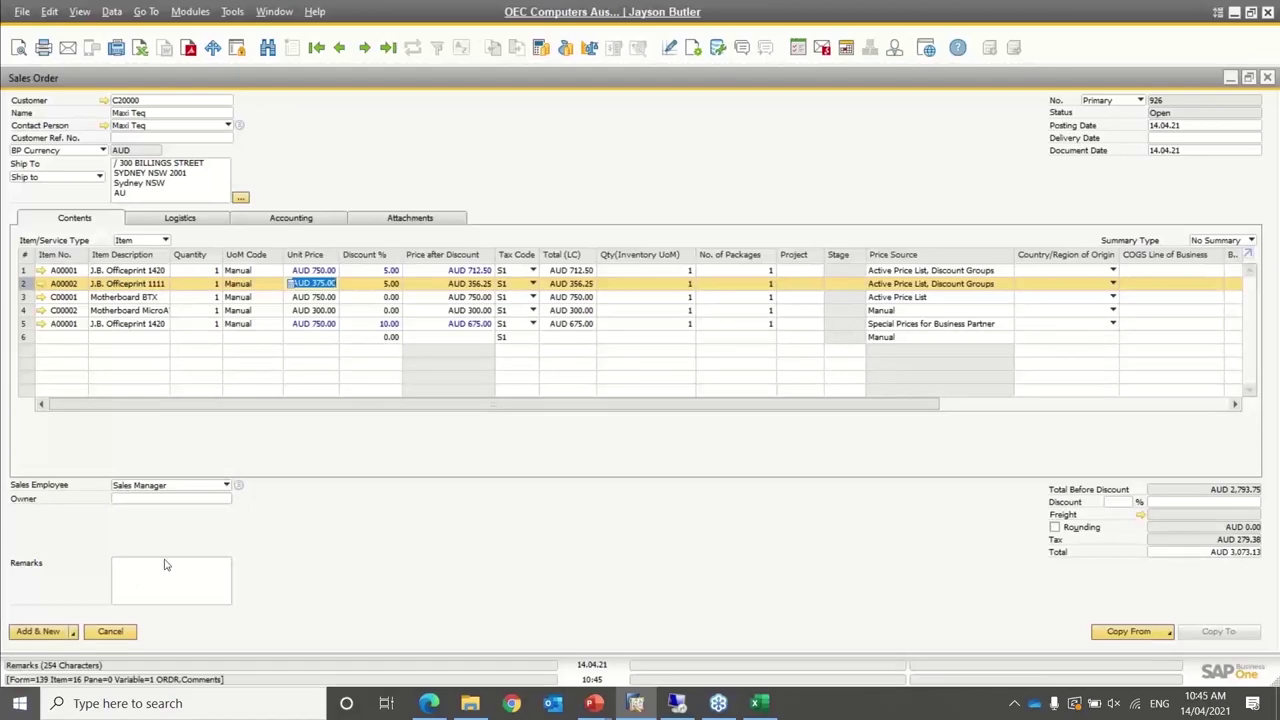
click(108, 640)
click(170, 146)
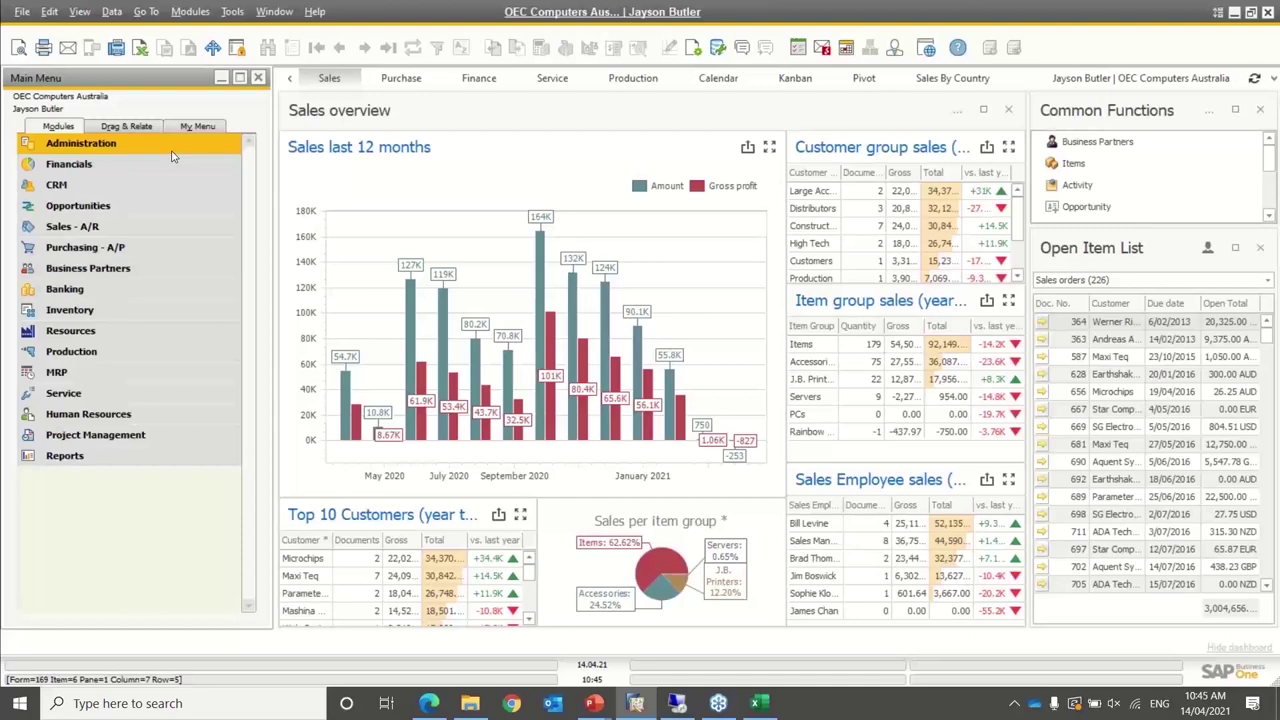
Hide the Production function in the General Settings, save the change, and check the list of modules
click(119, 146)
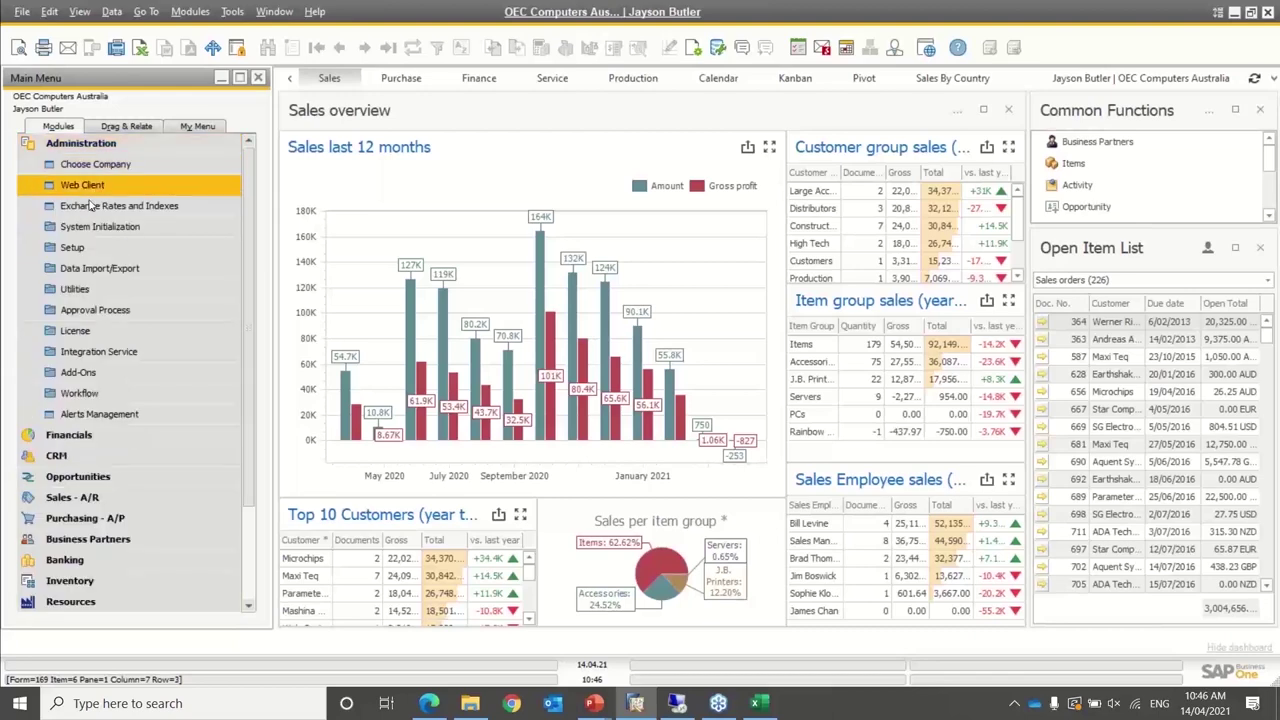
click(83, 230)
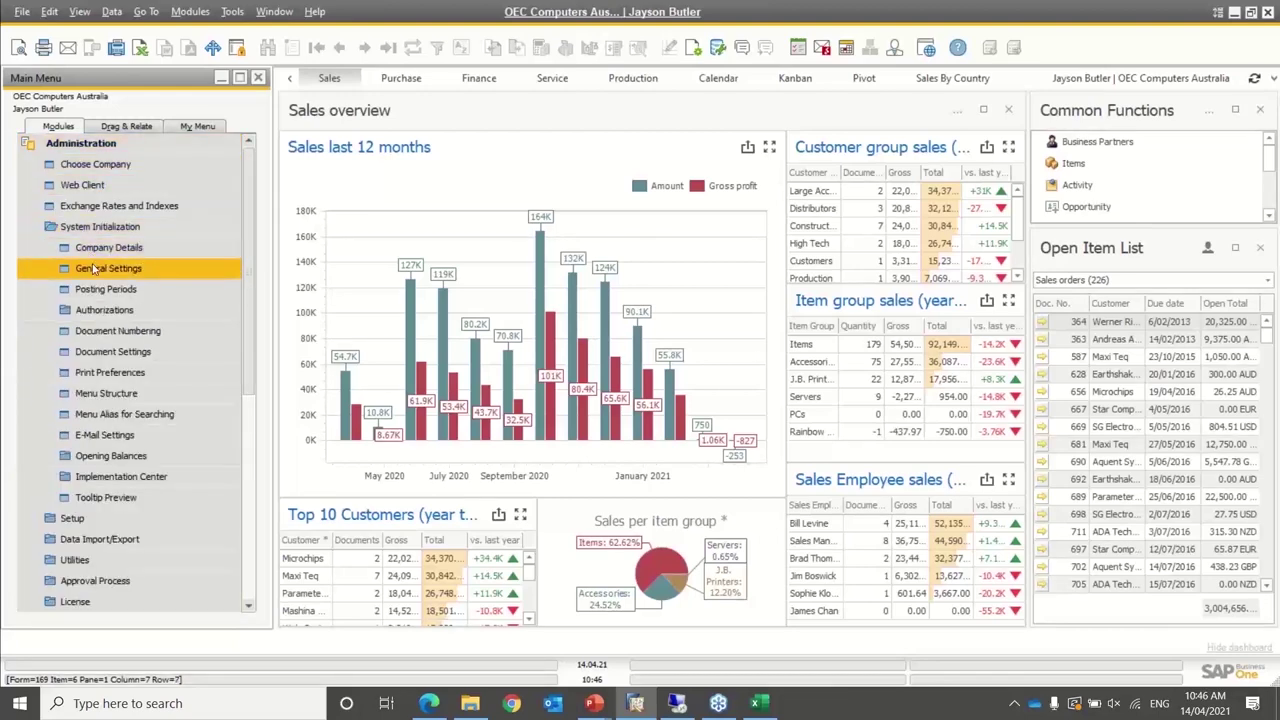
click(92, 268)
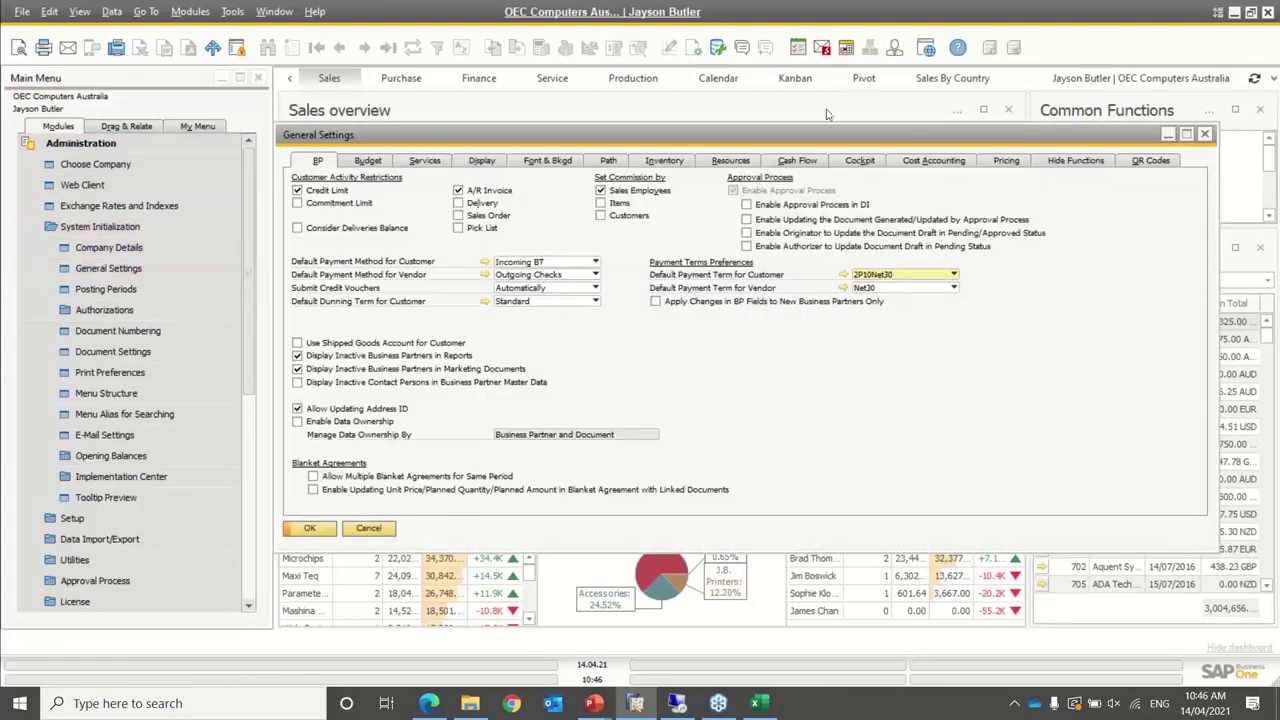
click(1078, 162)
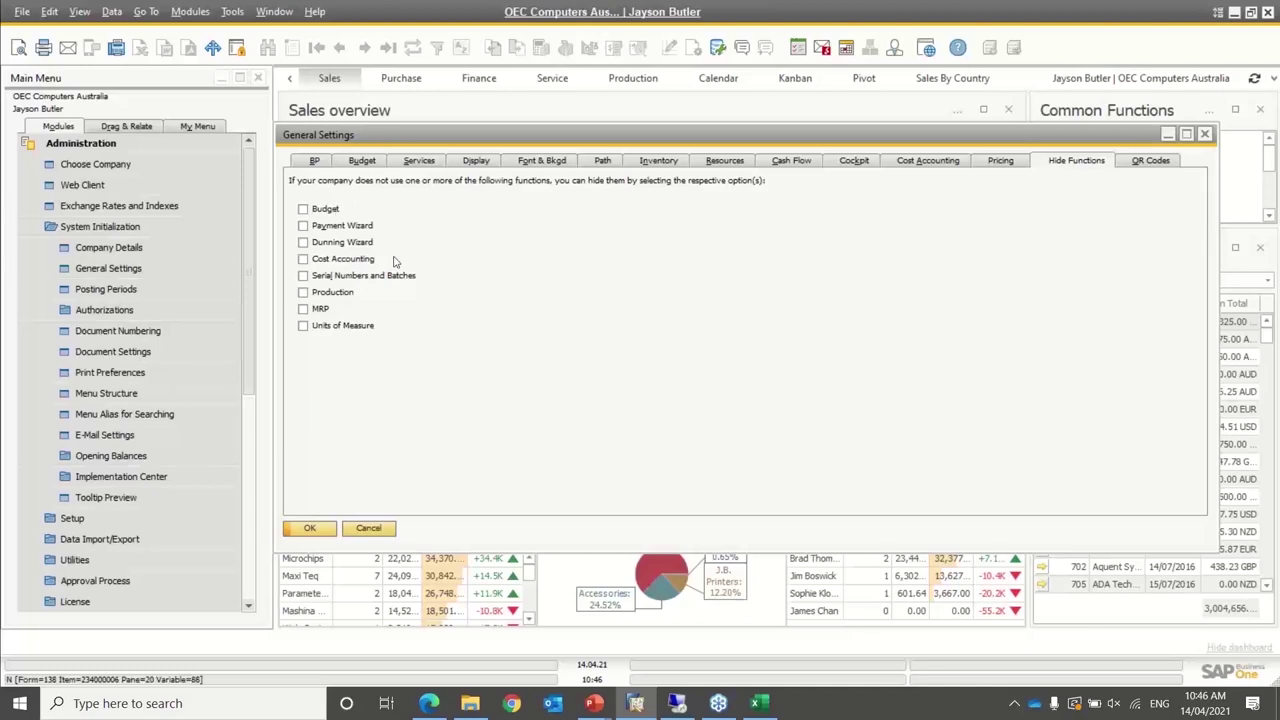
click(303, 292)
click(309, 528)
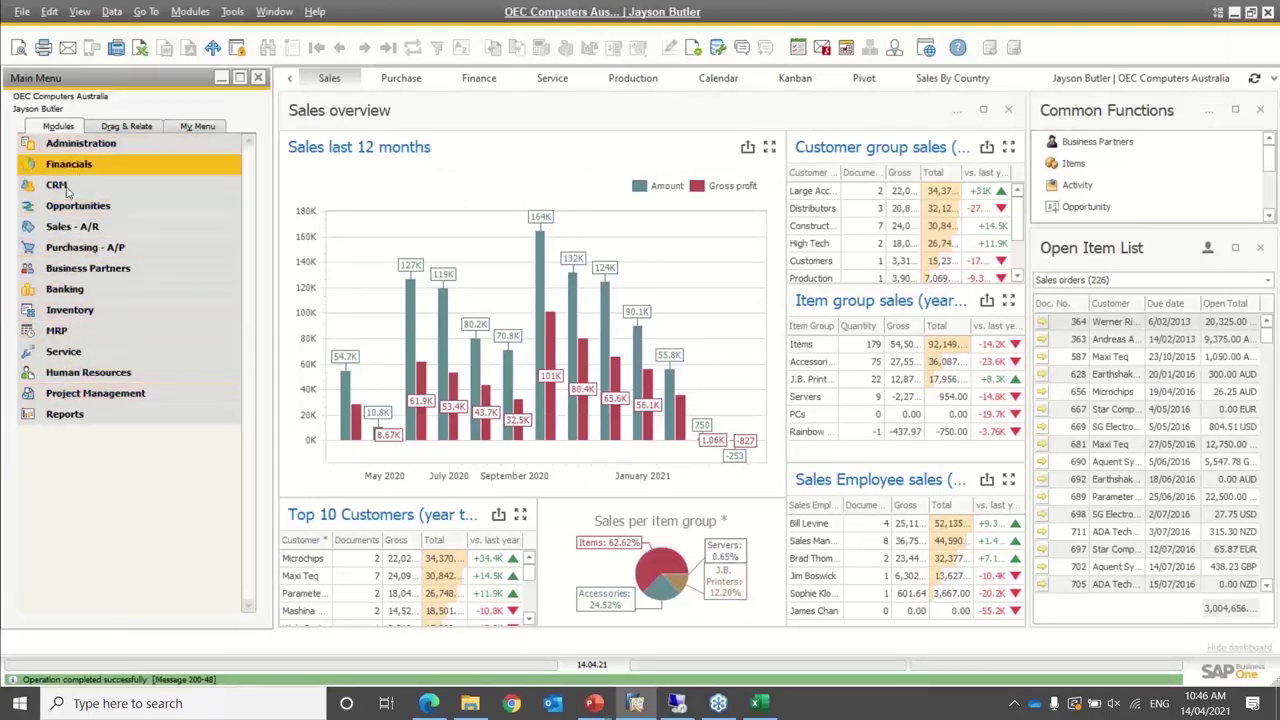
click(192, 12)
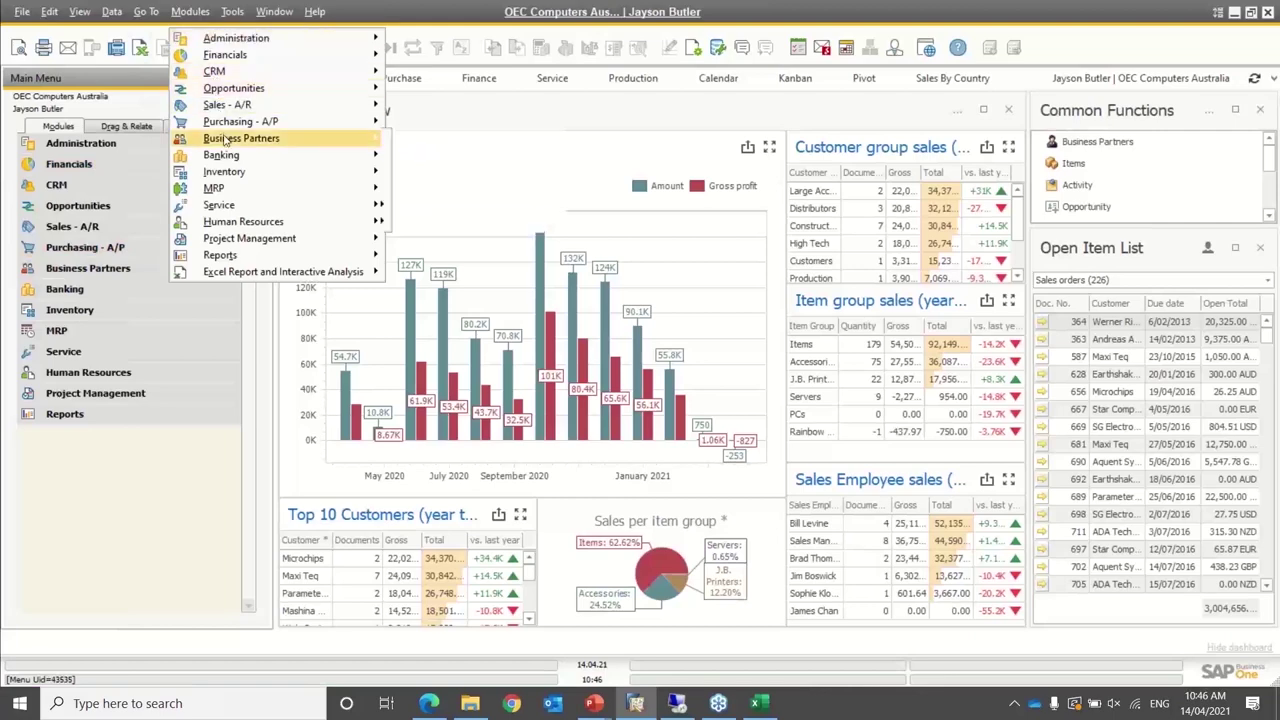
mouse_move(235, 228)
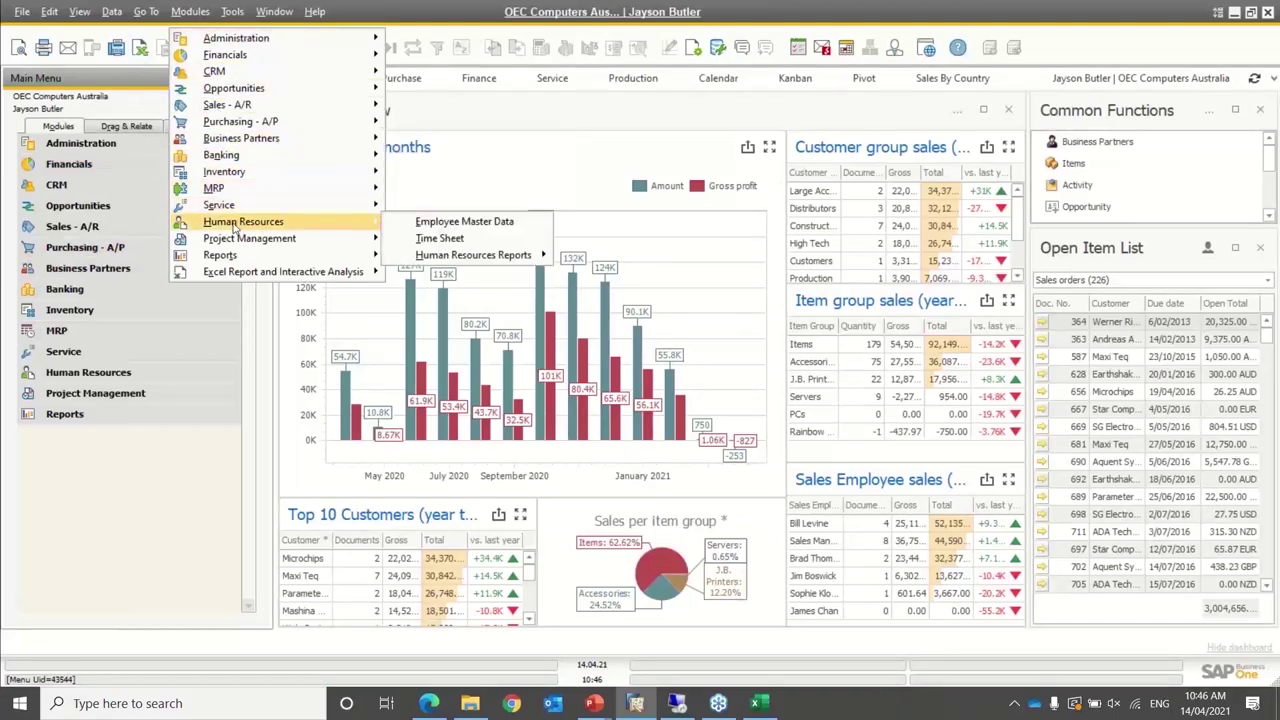
click(130, 310)
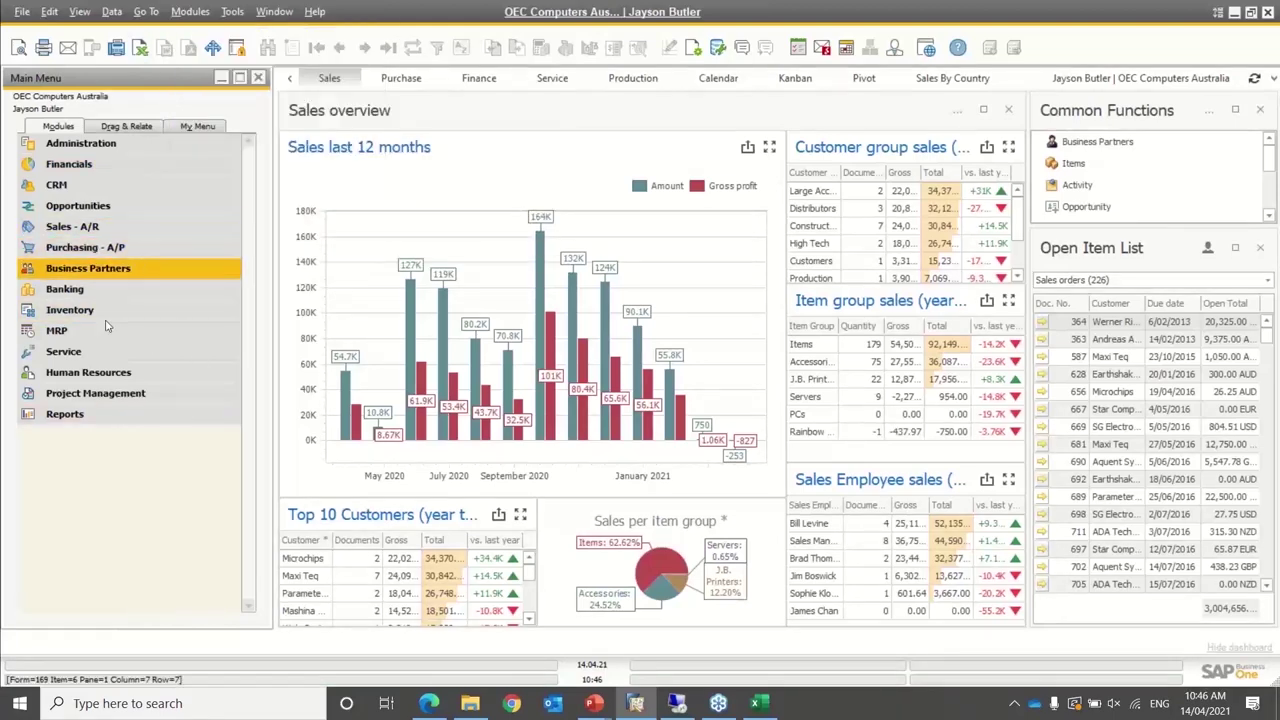
Unhide the Production function in the General Settings and save the update
click(83, 147)
click(100, 226)
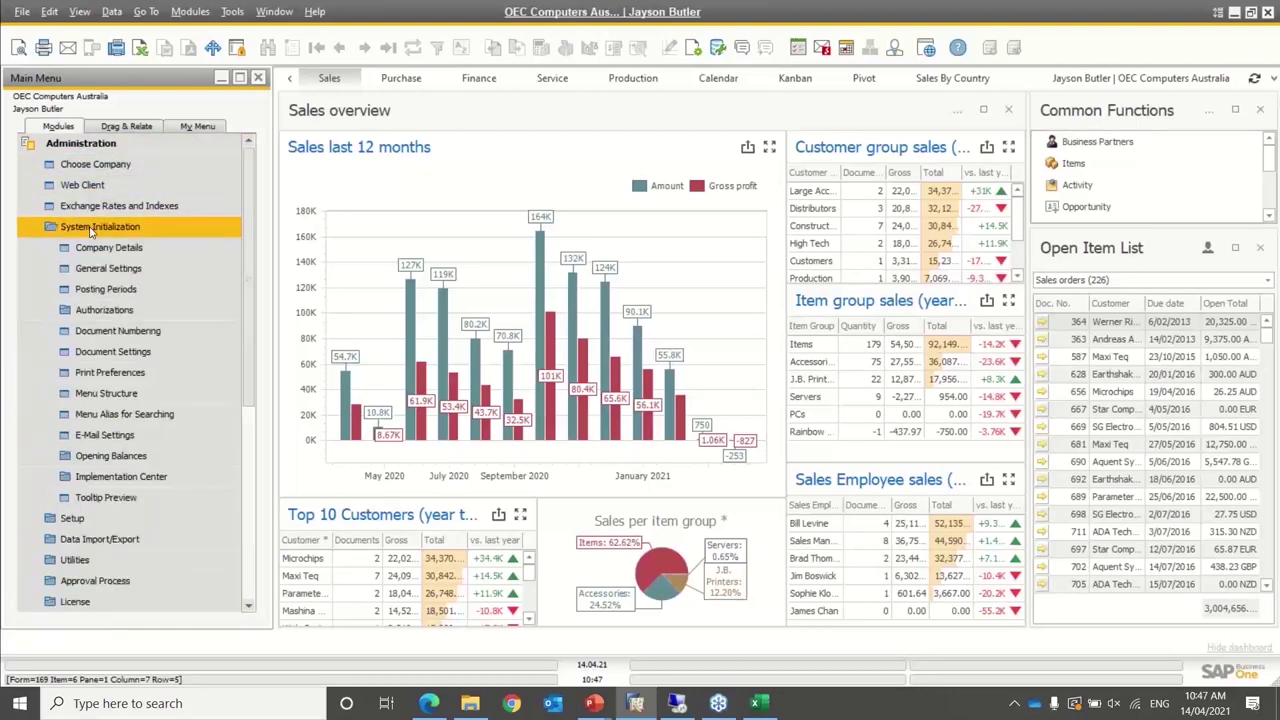
click(122, 274)
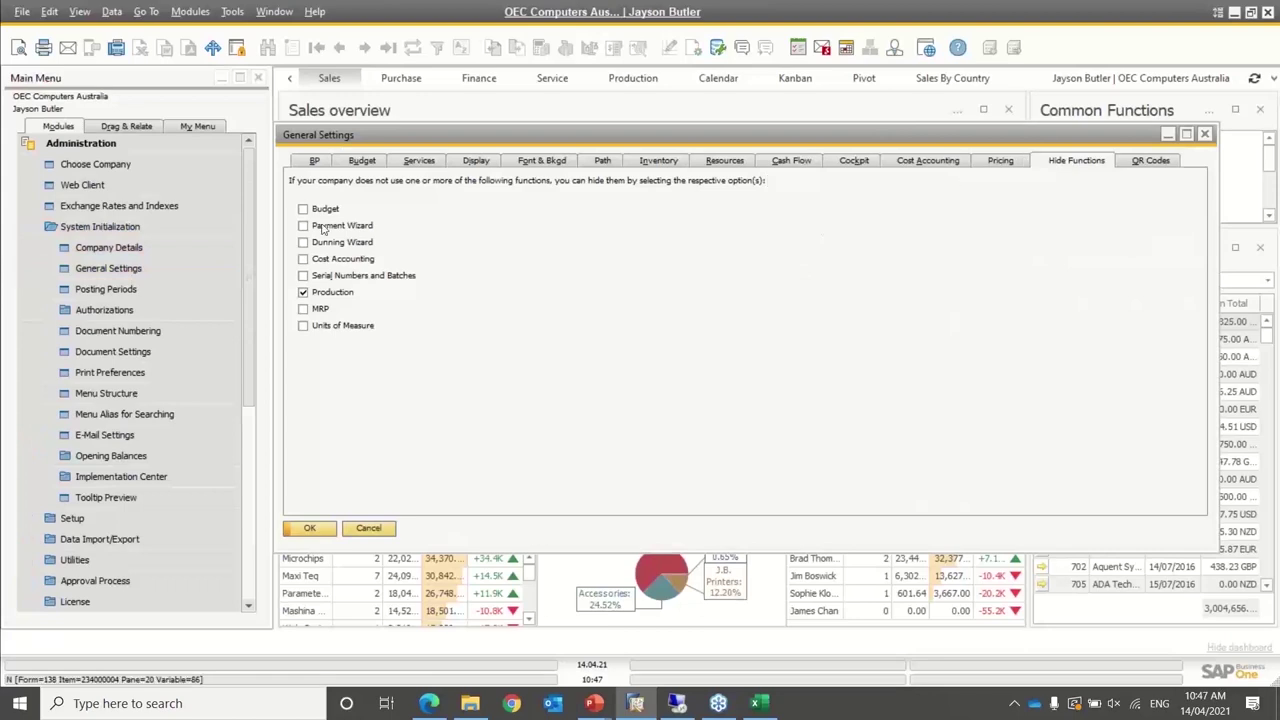
click(303, 292)
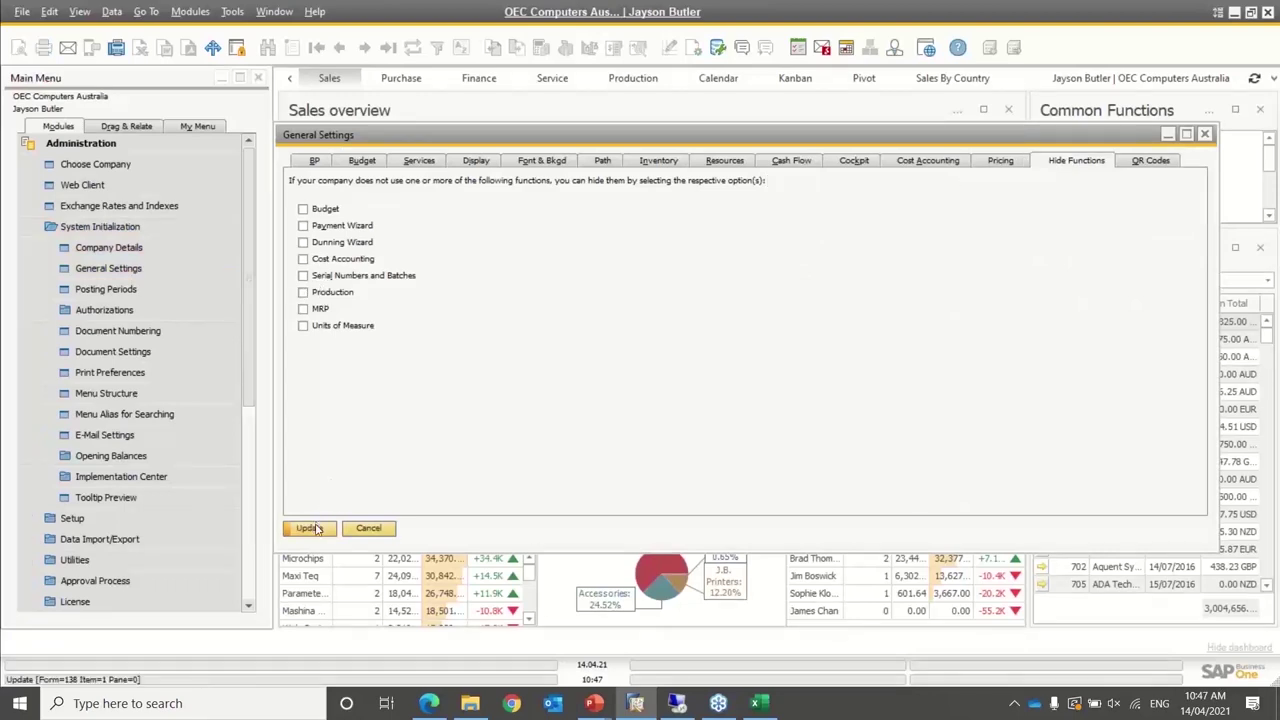
click(316, 529)
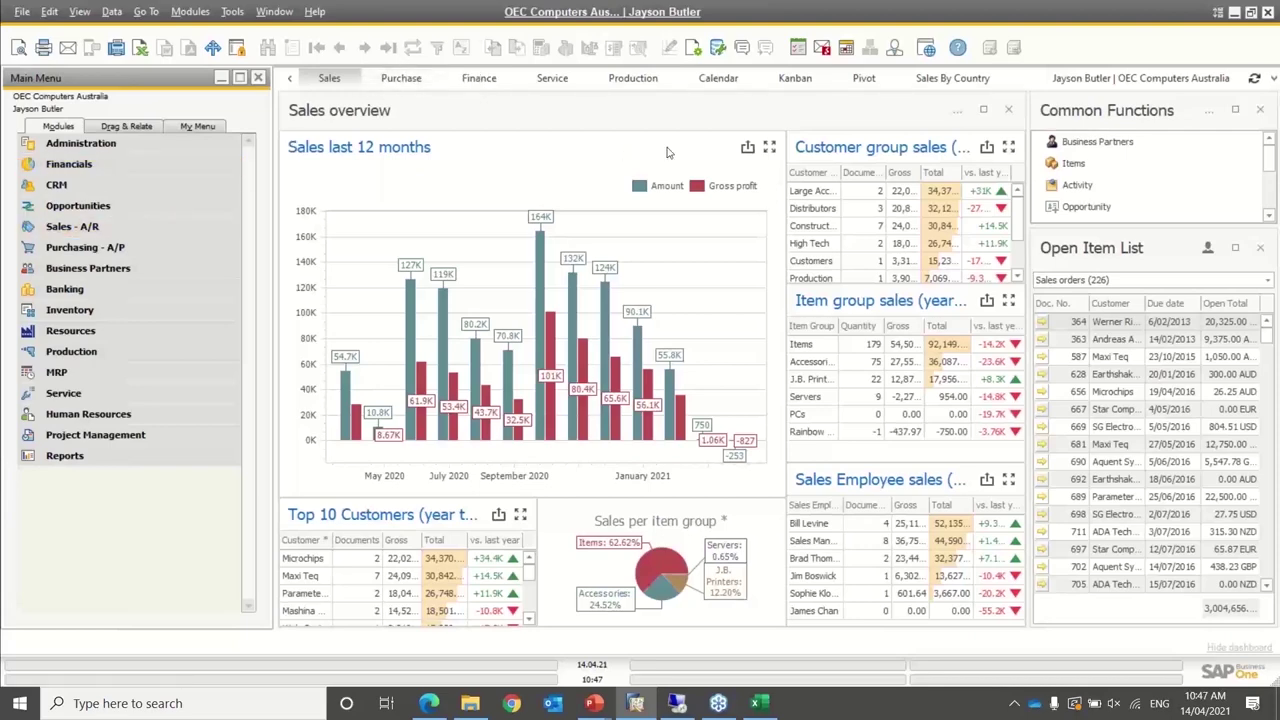
Run the Customer List query from the General category and total its Account Balance column
click(718, 48)
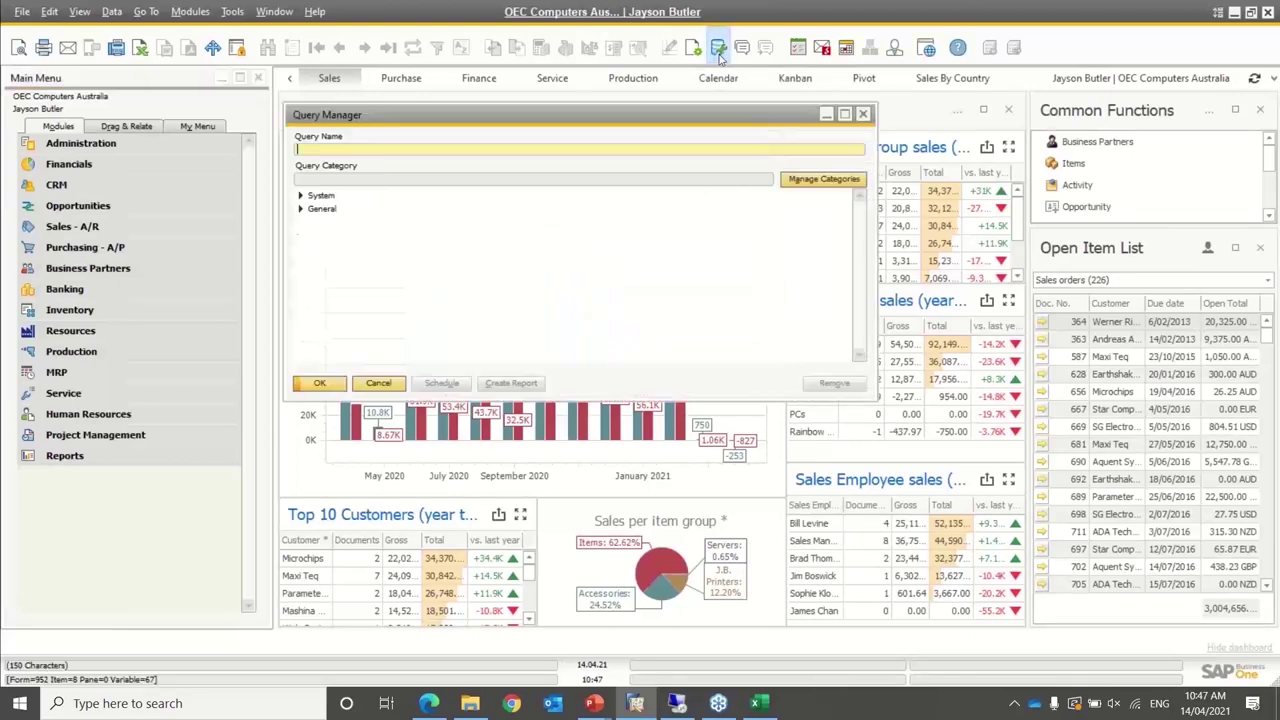
click(299, 211)
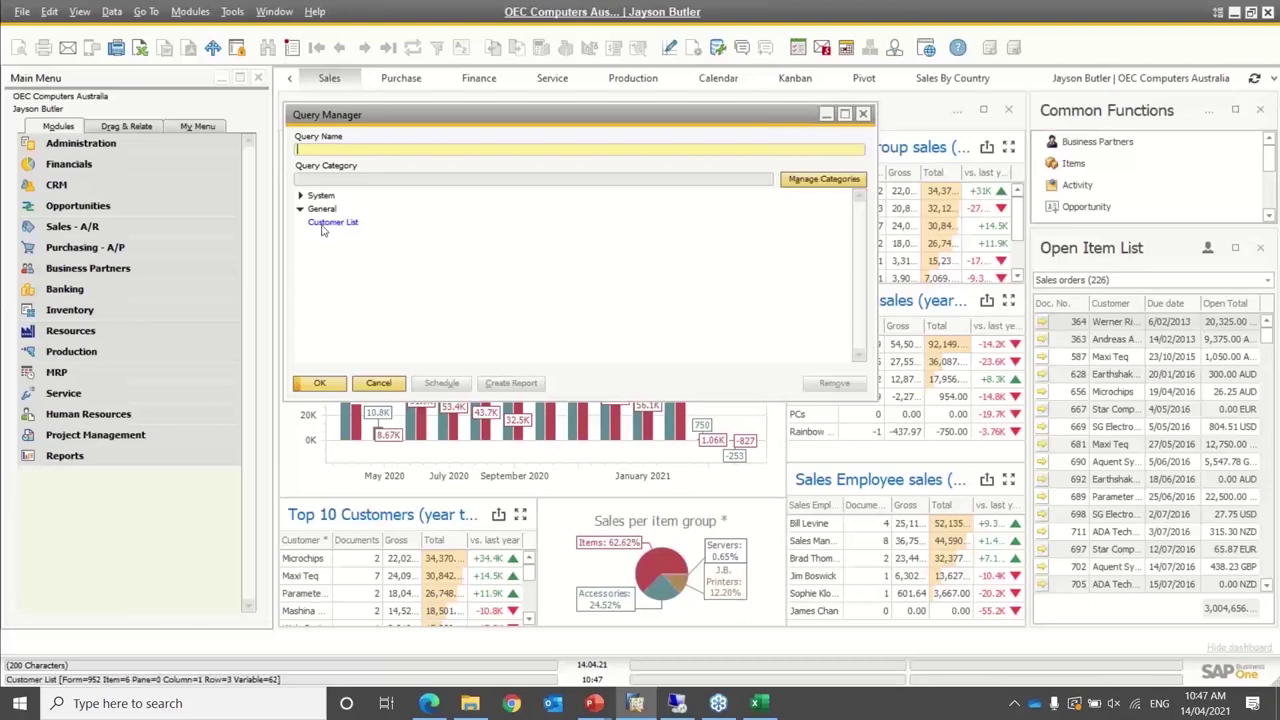
double_click(322, 224)
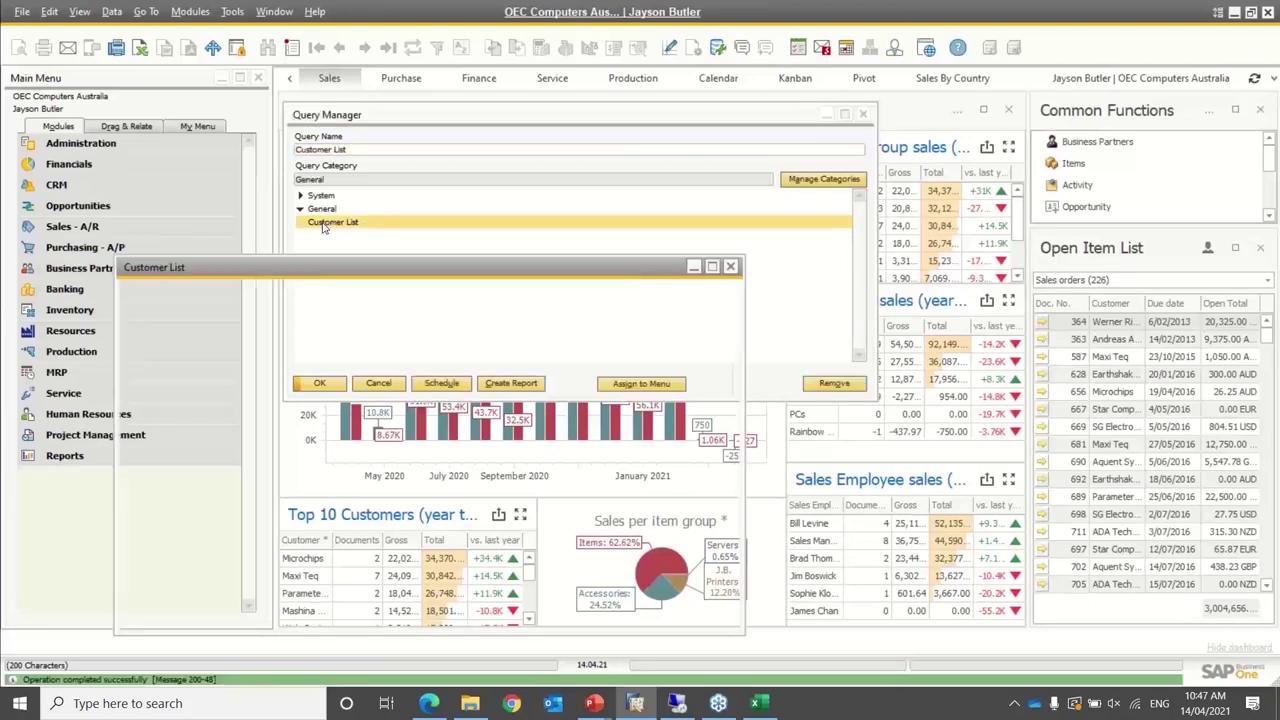
drag(325, 280, 401, 138)
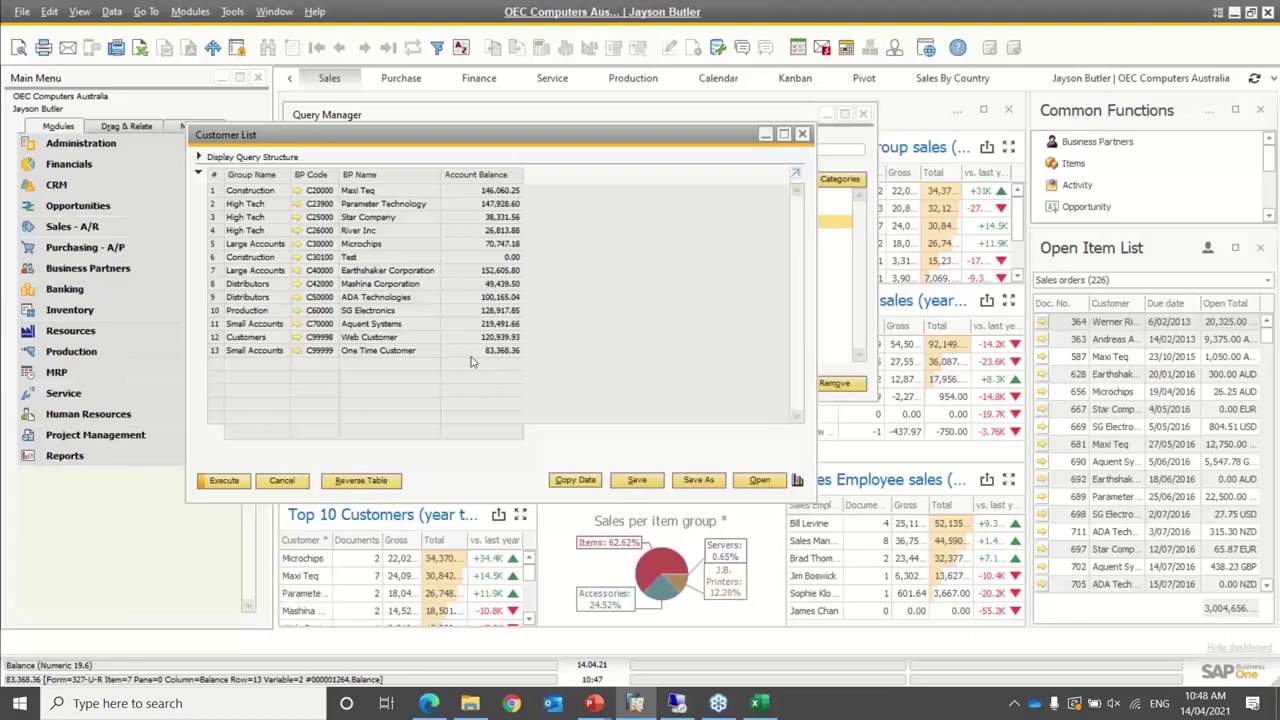
ctrl+double_click(489, 177)
click(488, 175)
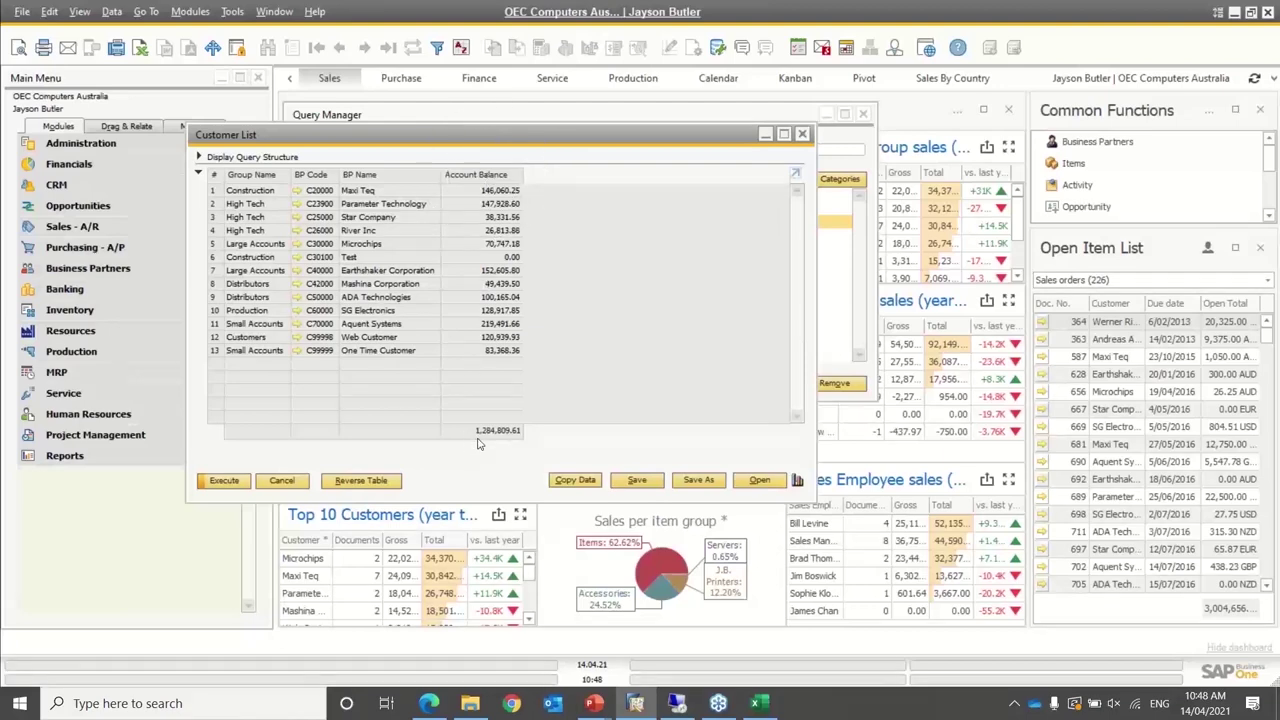
Sort the Customer List query results by Account Balance, alternating between ascending and descending order
mouse_move(520, 355)
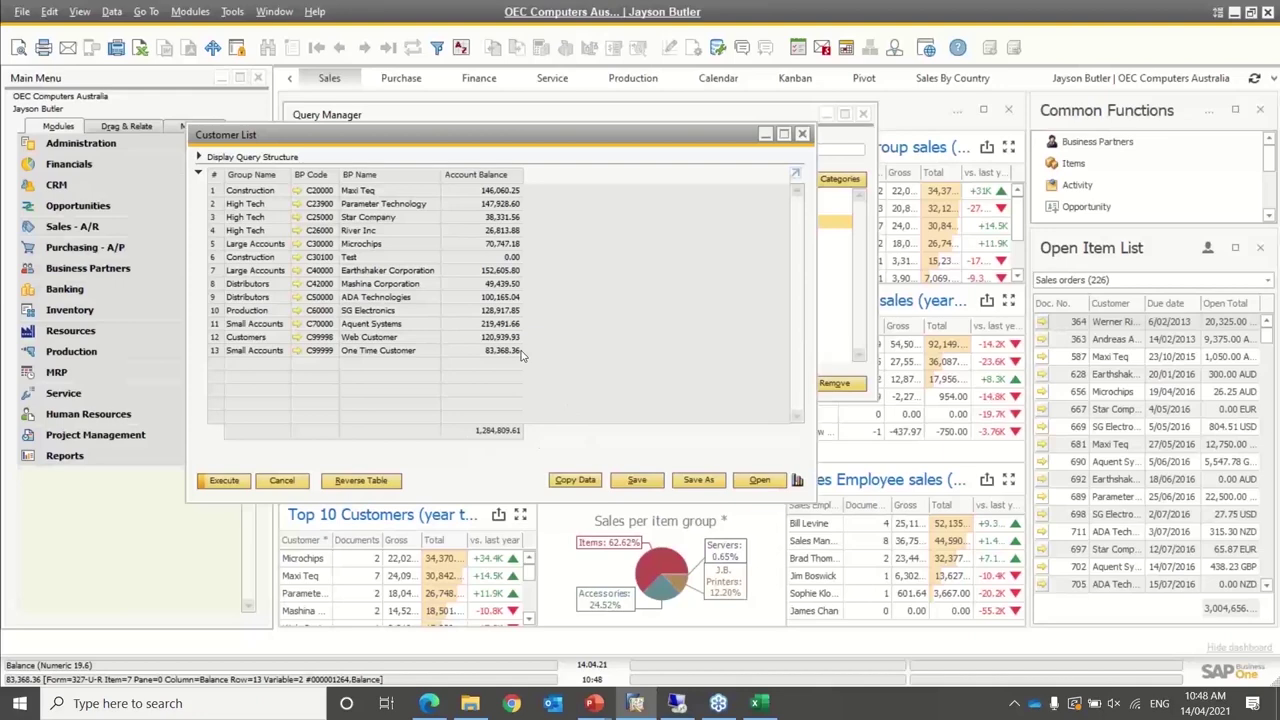
double_click(505, 176)
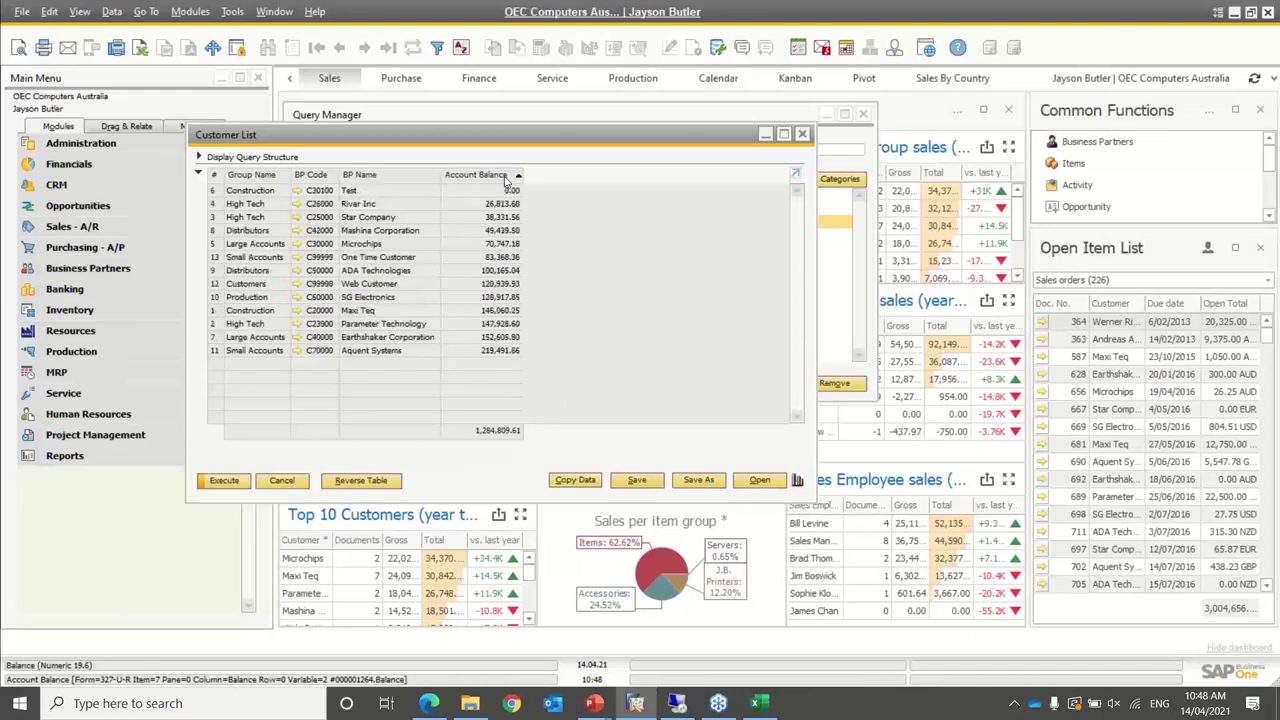
double_click(505, 176)
double_click(506, 177)
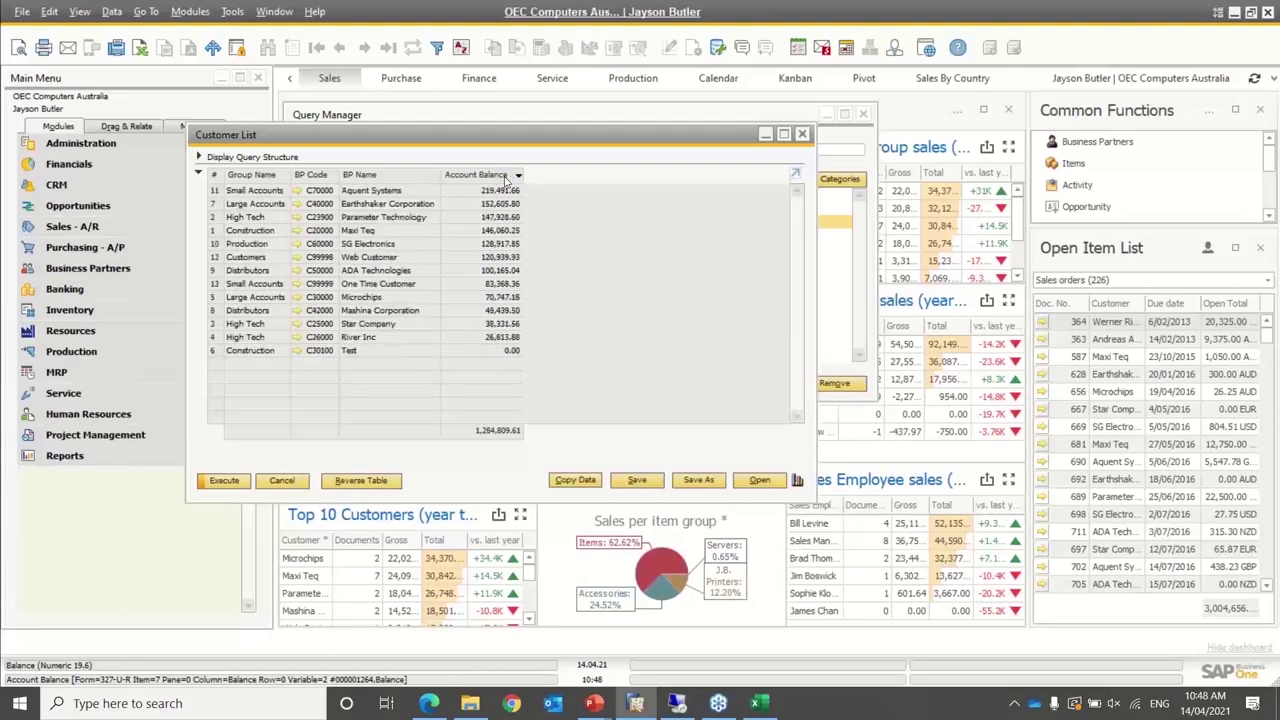
double_click(506, 177)
double_click(506, 177)
double_click(506, 177)
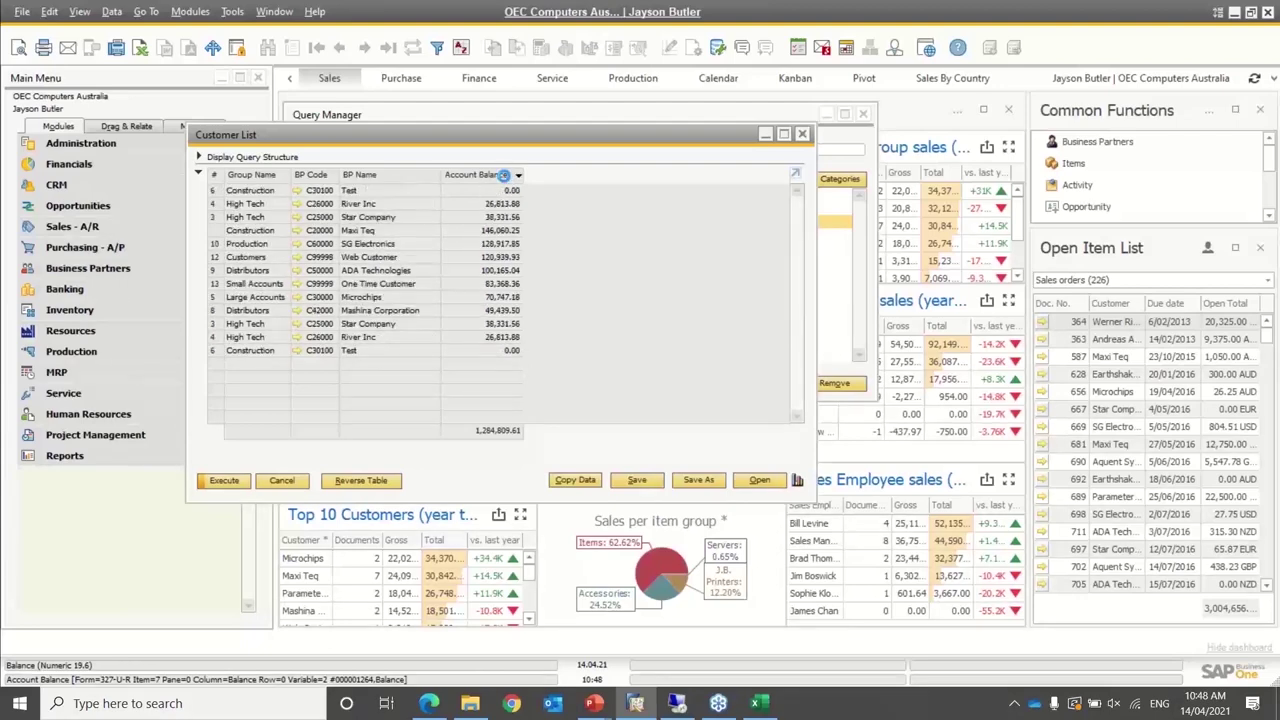
Sort the Customer List results by BP Name and finally by Group Name in descending order
double_click(422, 174)
double_click(422, 174)
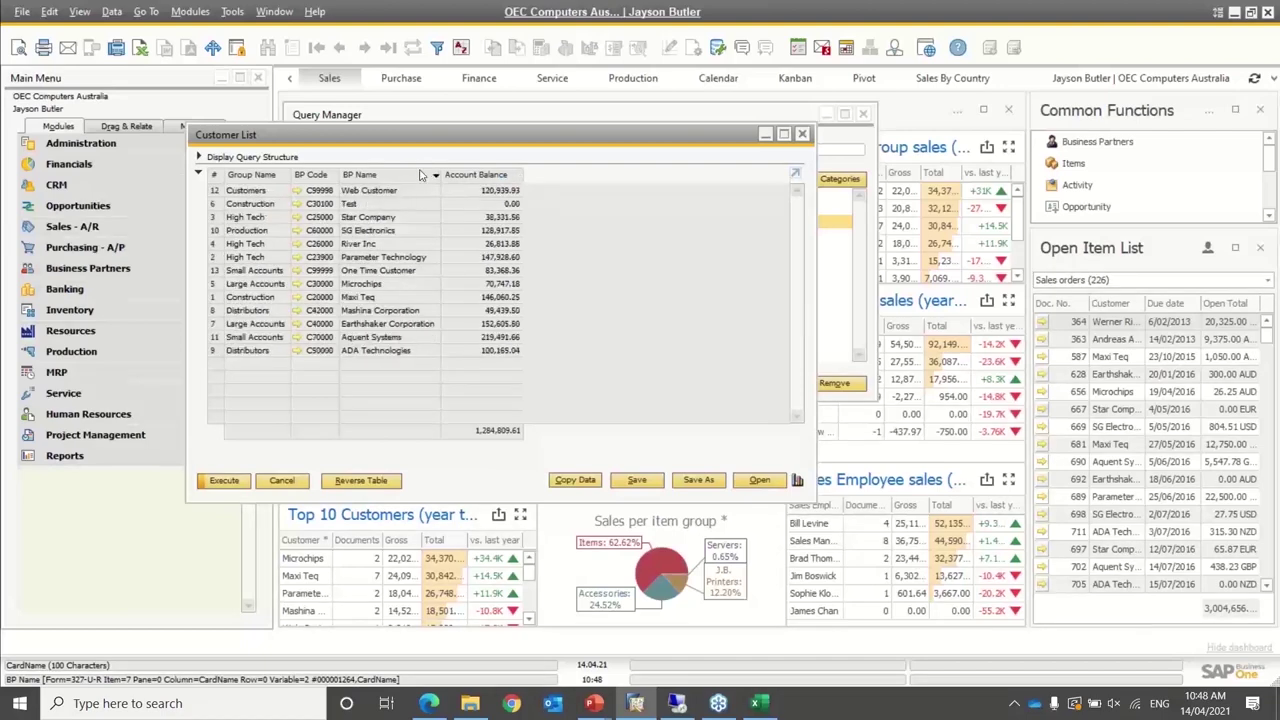
double_click(250, 174)
double_click(250, 174)
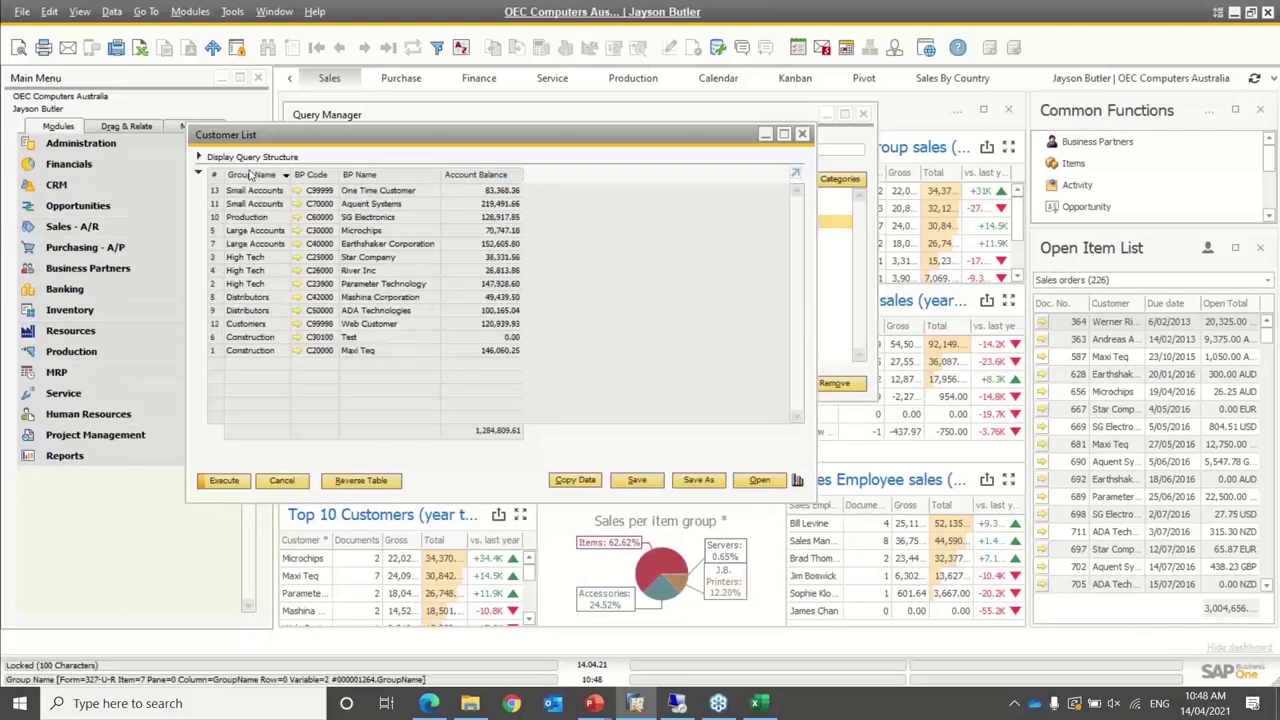
double_click(250, 174)
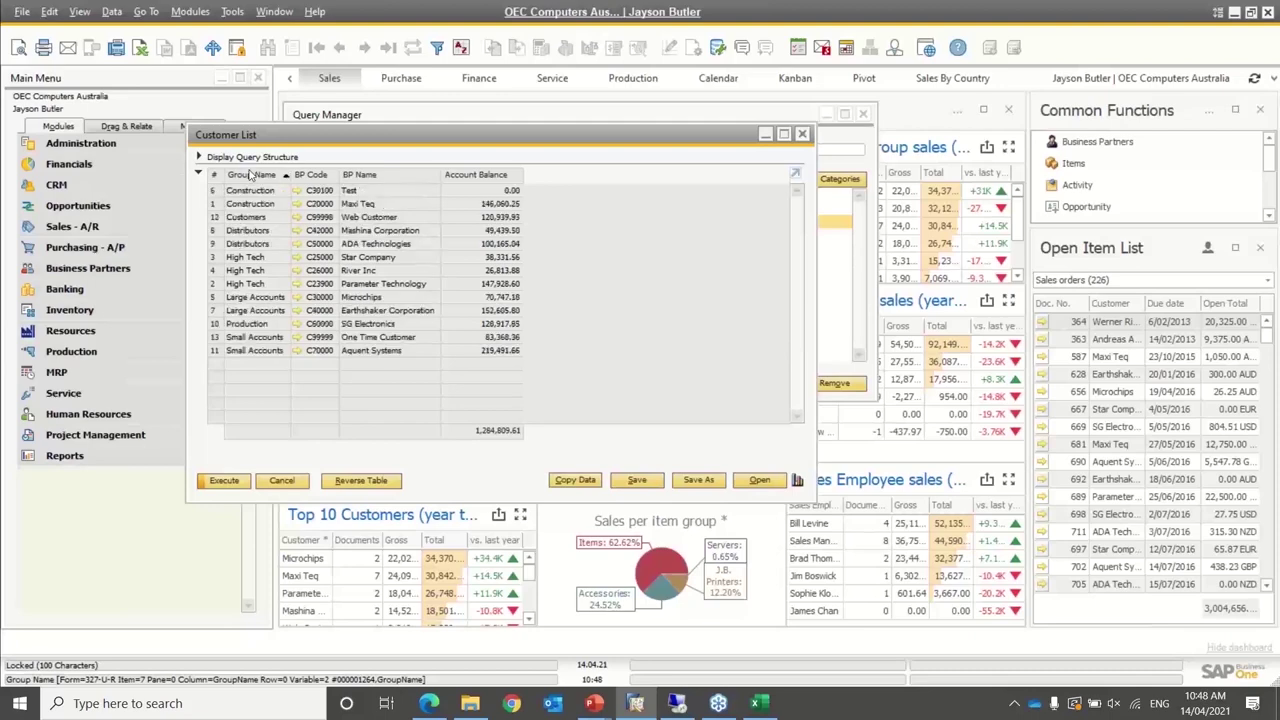
double_click(250, 174)
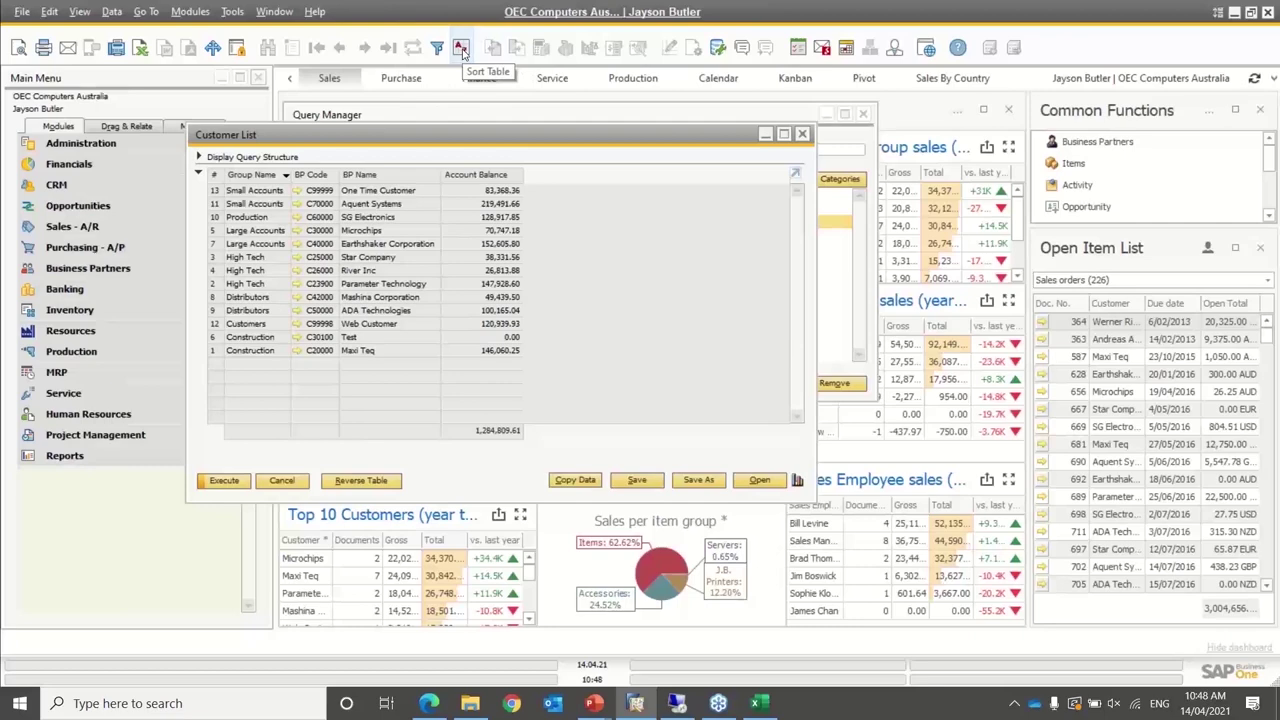
Add Account Balance in ascending order as a second sort level beneath Group Name in the Customer List results
click(462, 50)
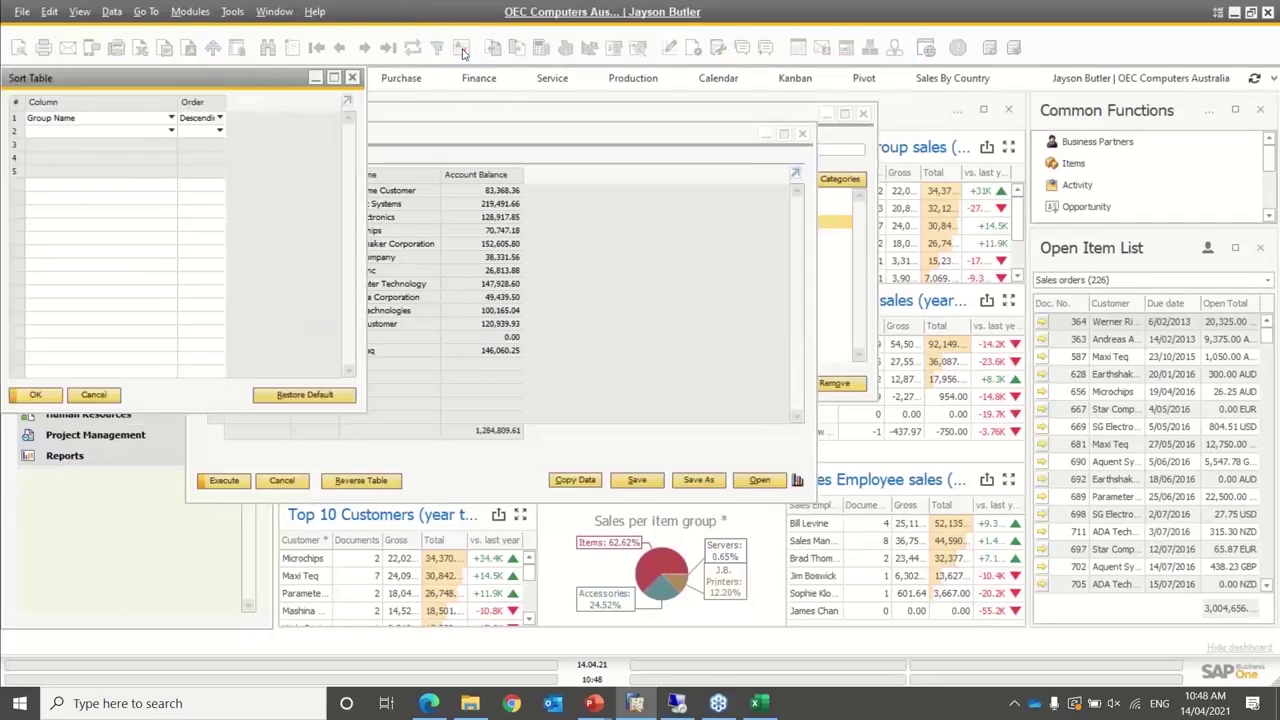
click(130, 133)
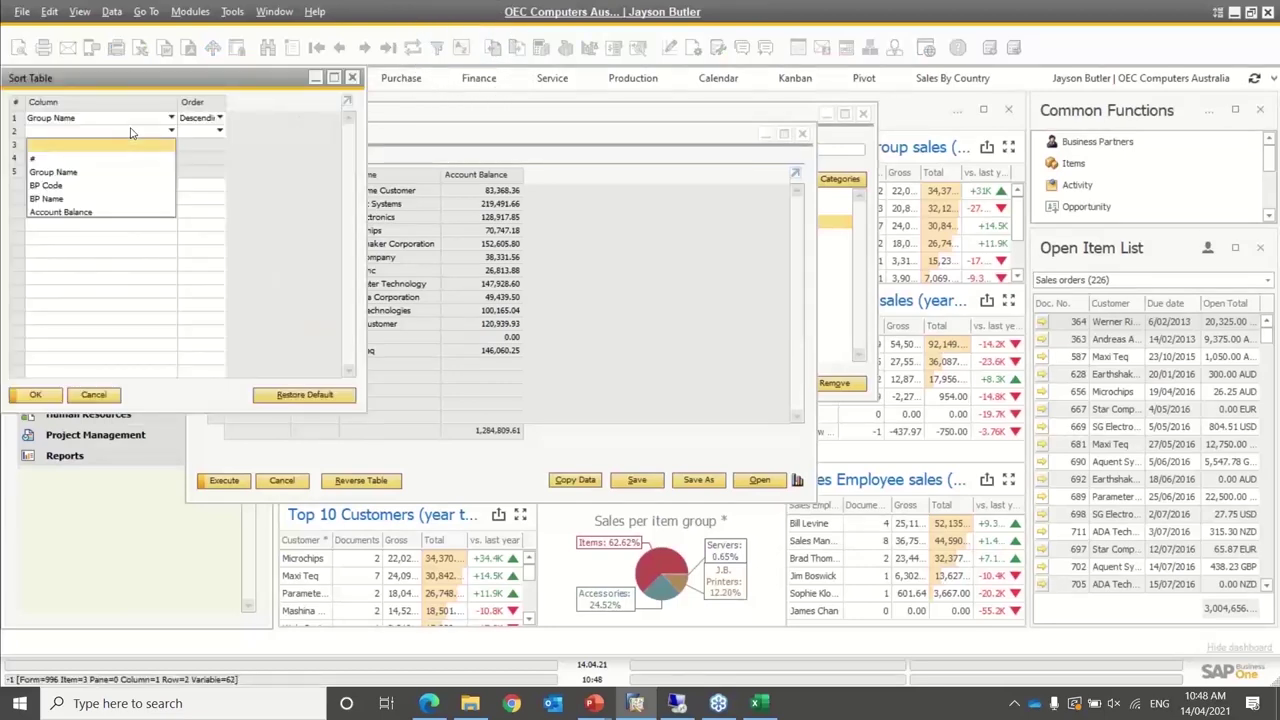
click(66, 212)
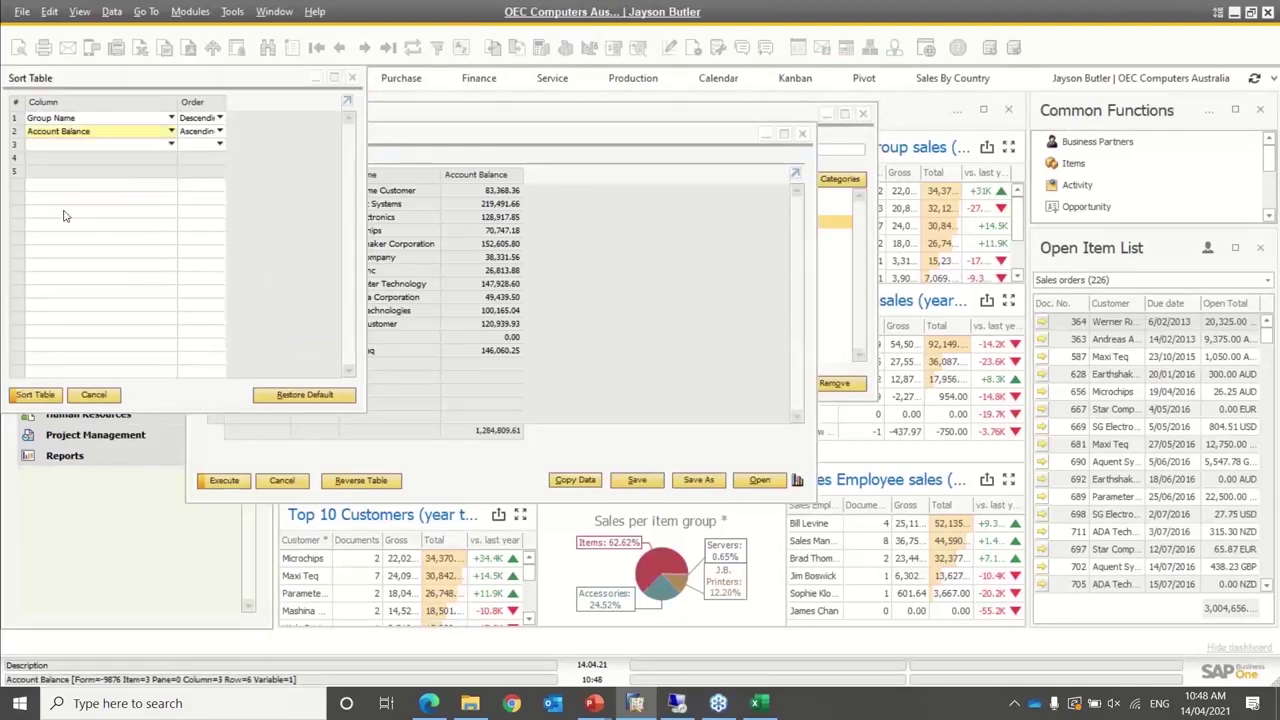
click(57, 396)
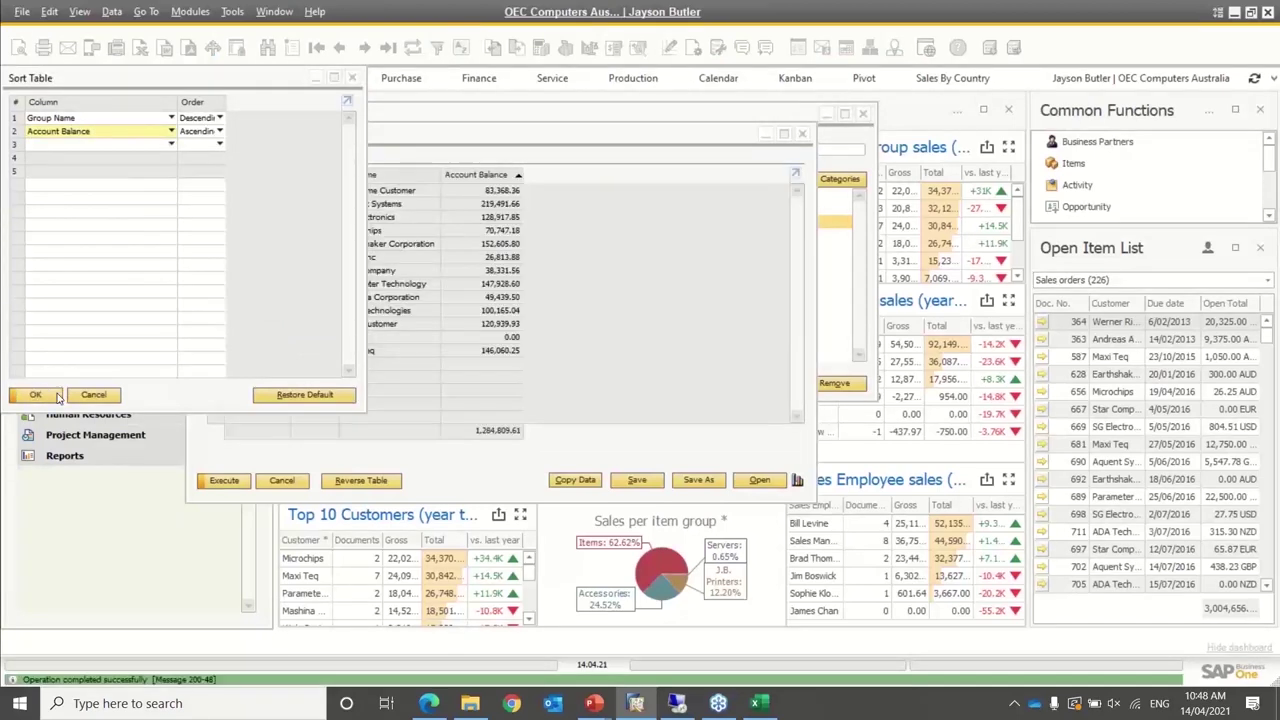
click(57, 396)
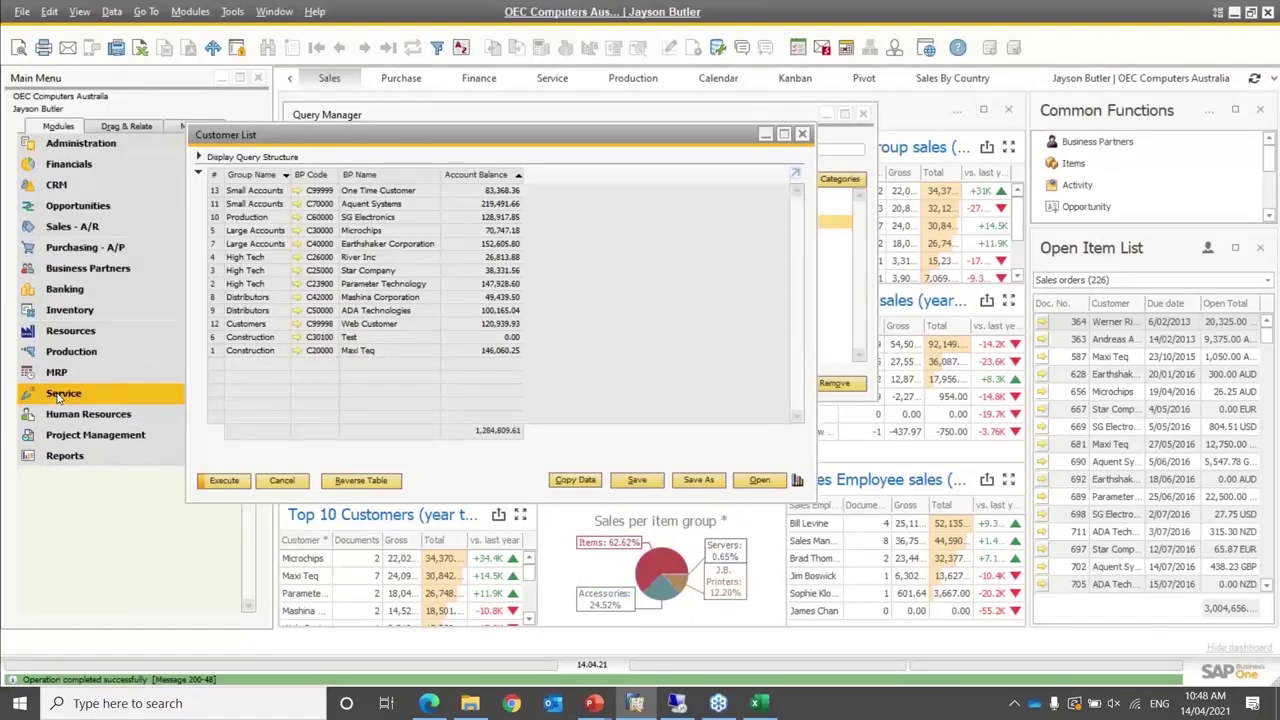
Restore the default sort order of the Customer List results
click(460, 47)
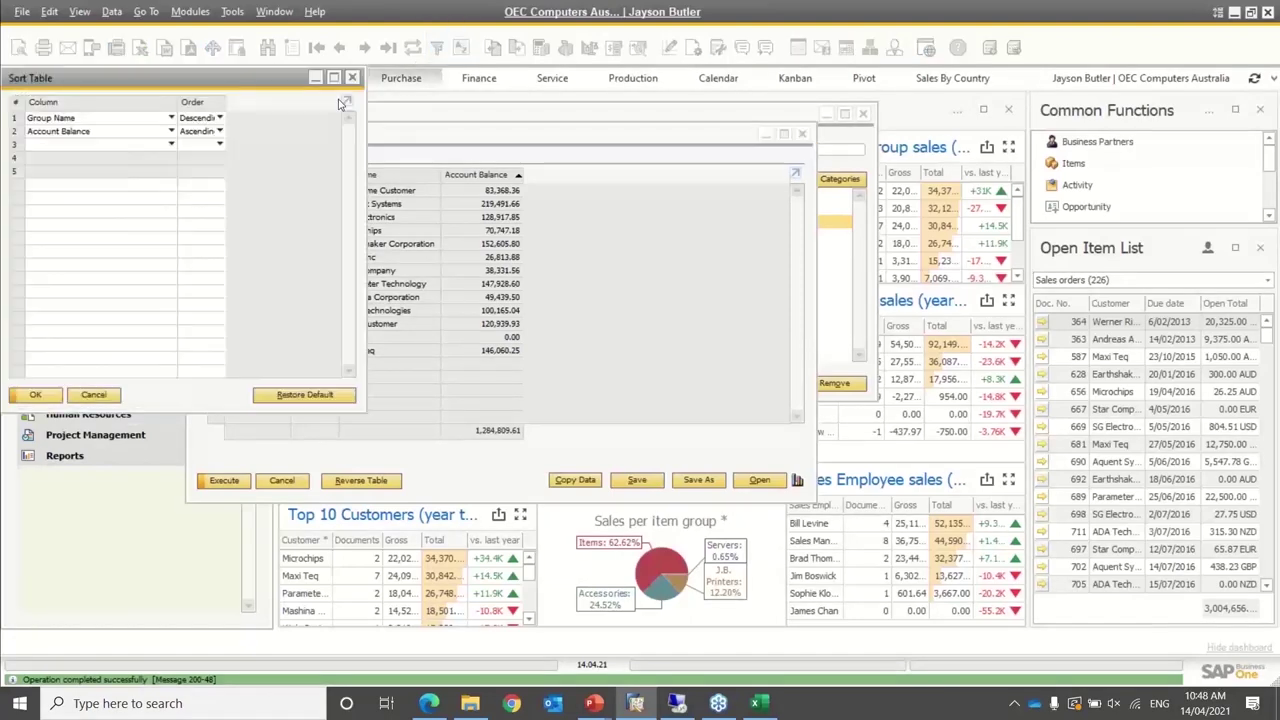
click(294, 398)
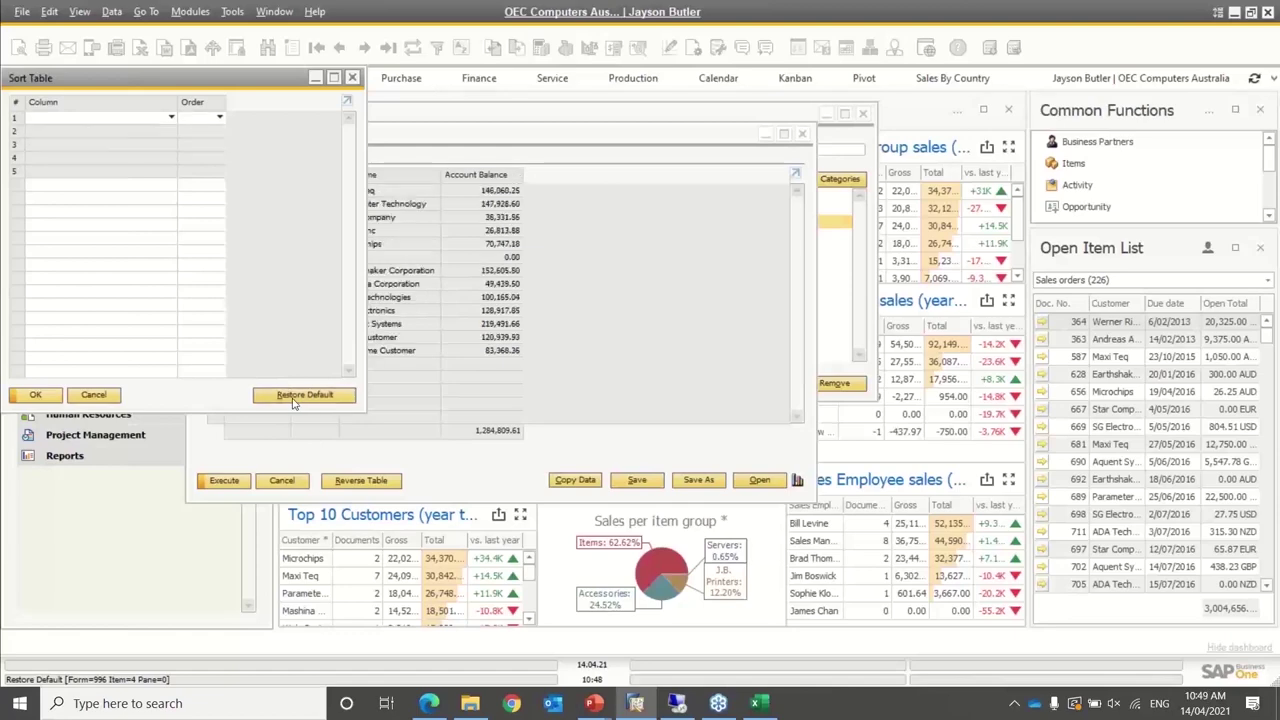
click(36, 395)
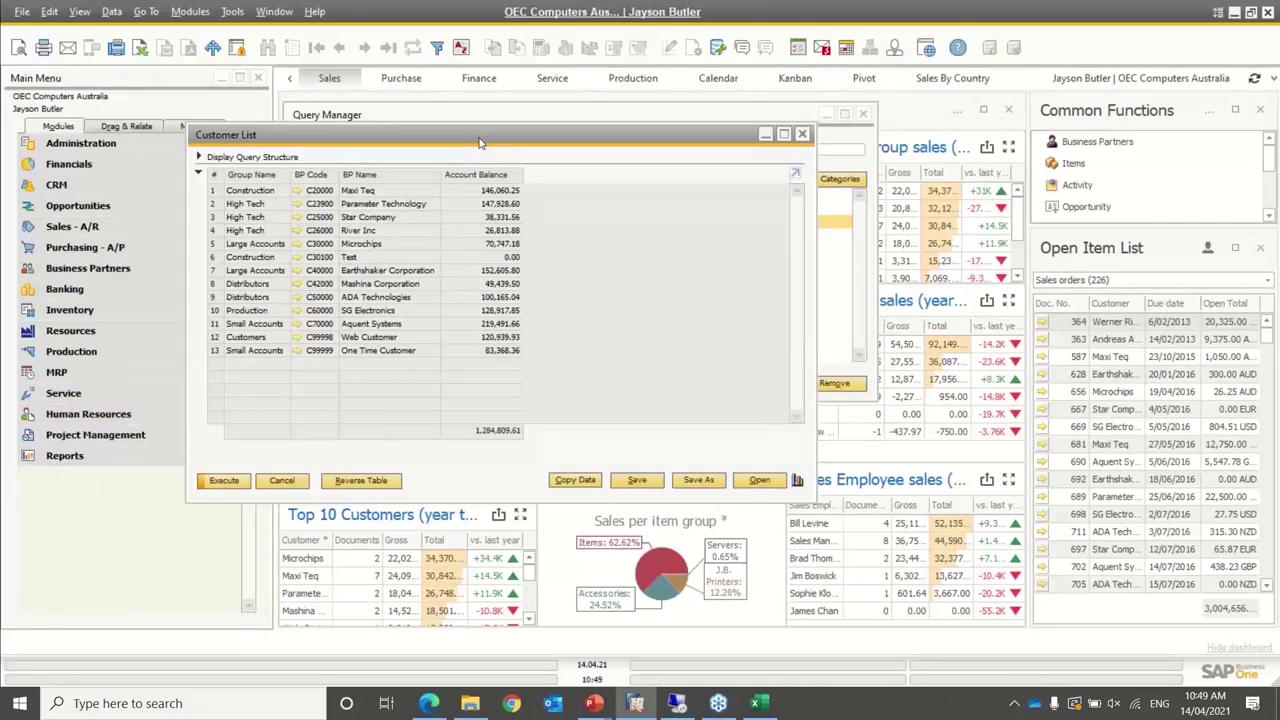
Filter the Customer List to Group Name equal to Large Accounts, check the Account Balance total, and remove the filter
drag(479, 143, 576, 124)
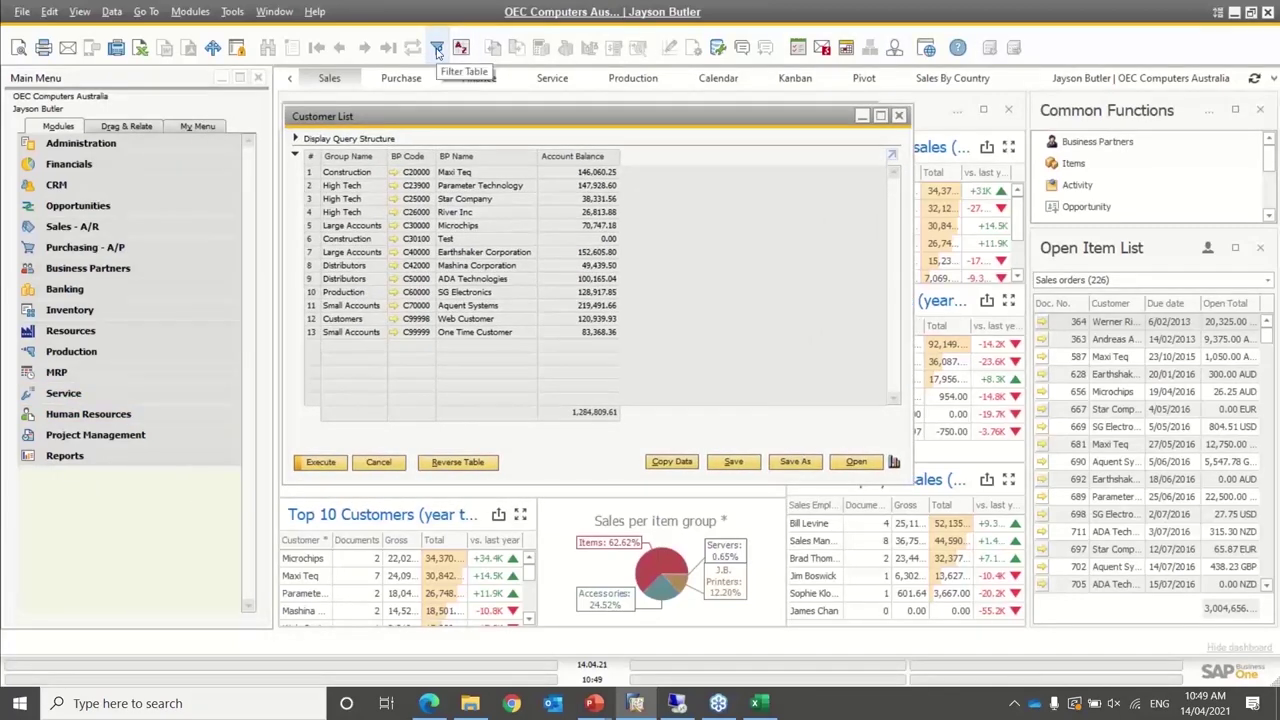
click(437, 50)
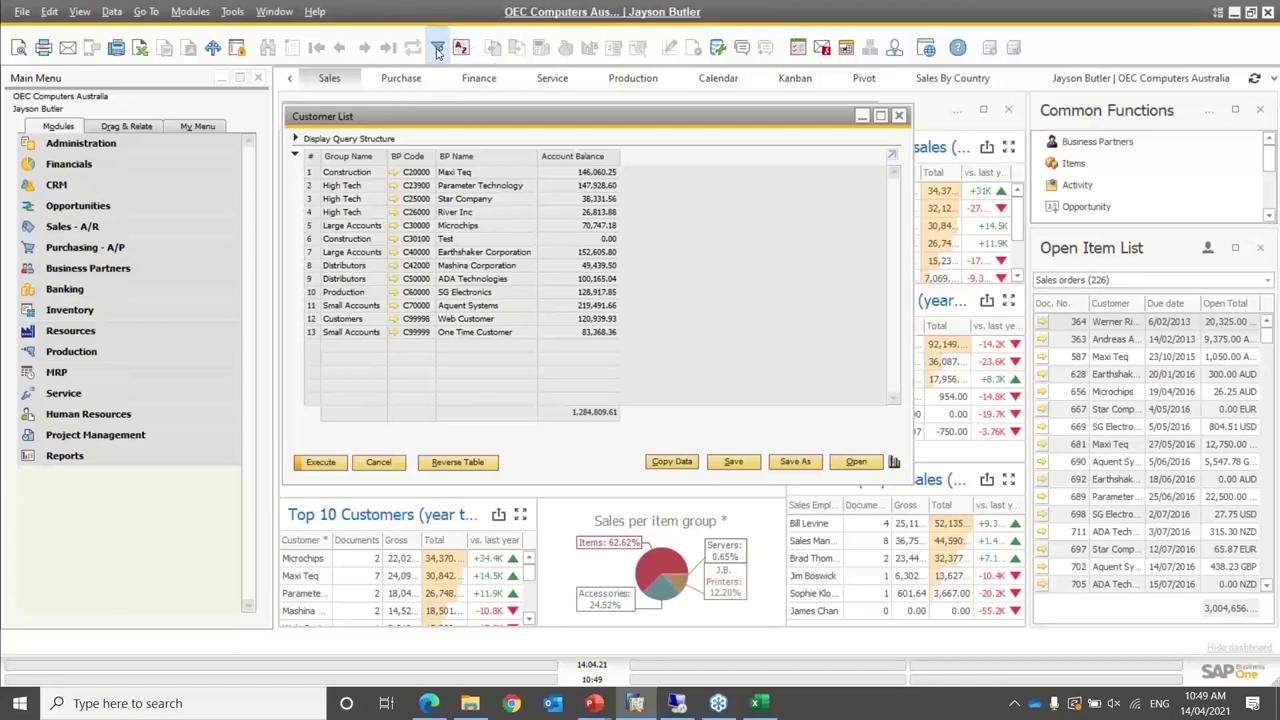
drag(303, 83, 478, 313)
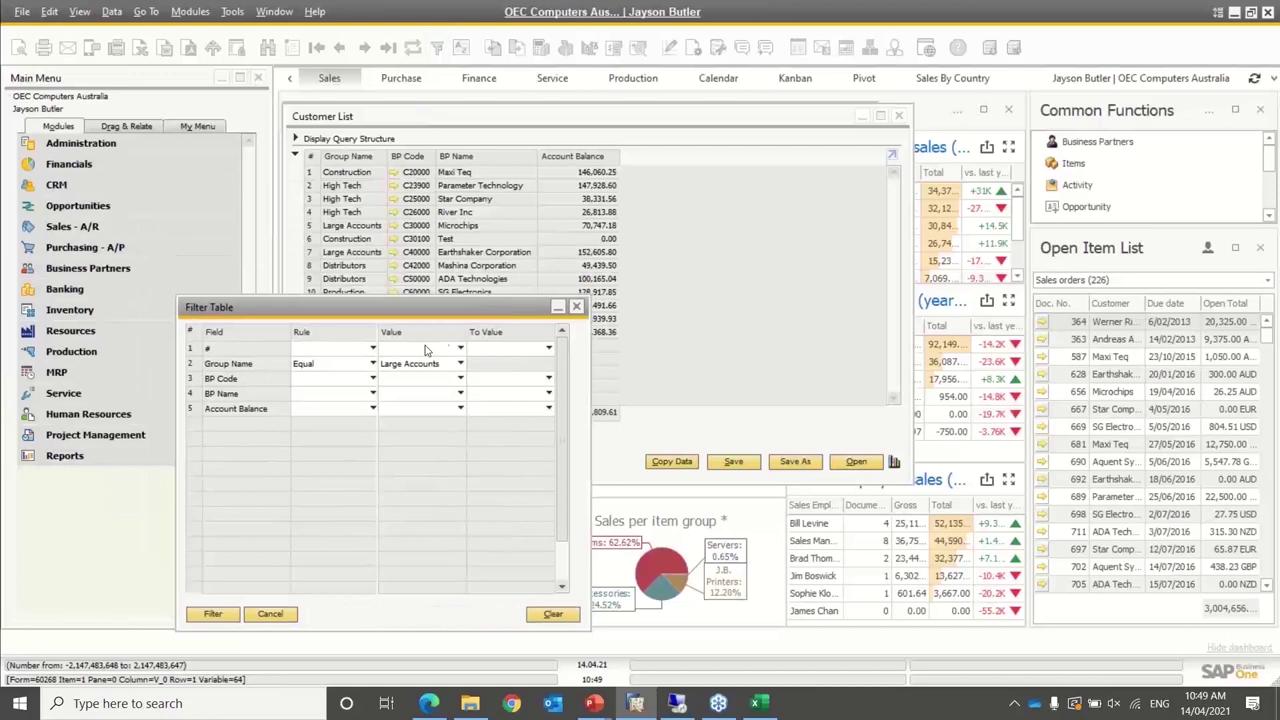
click(362, 366)
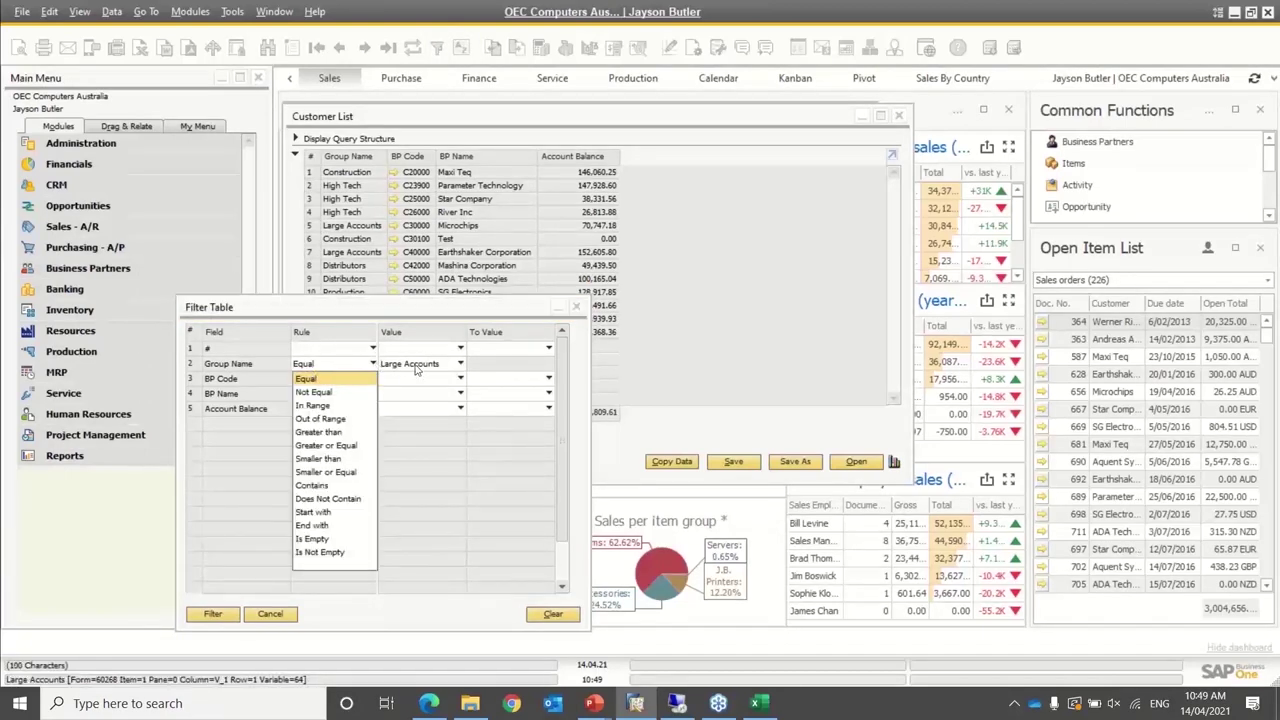
click(308, 378)
click(213, 614)
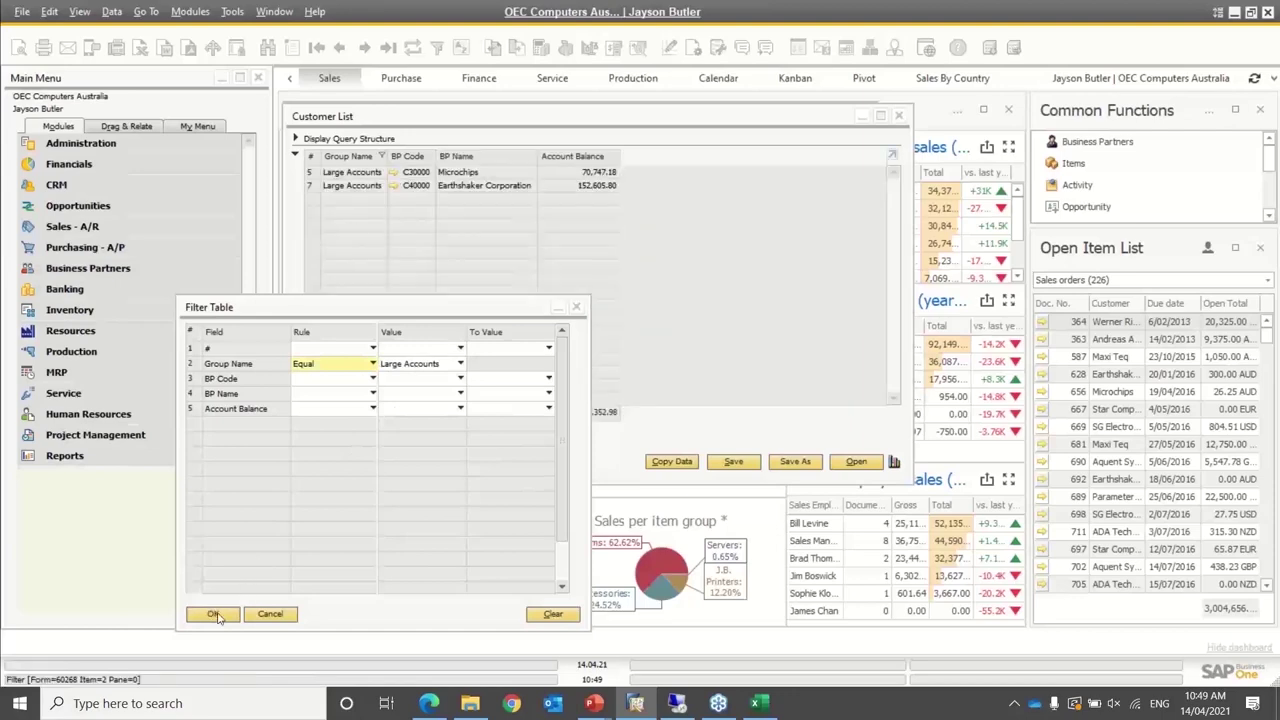
click(213, 614)
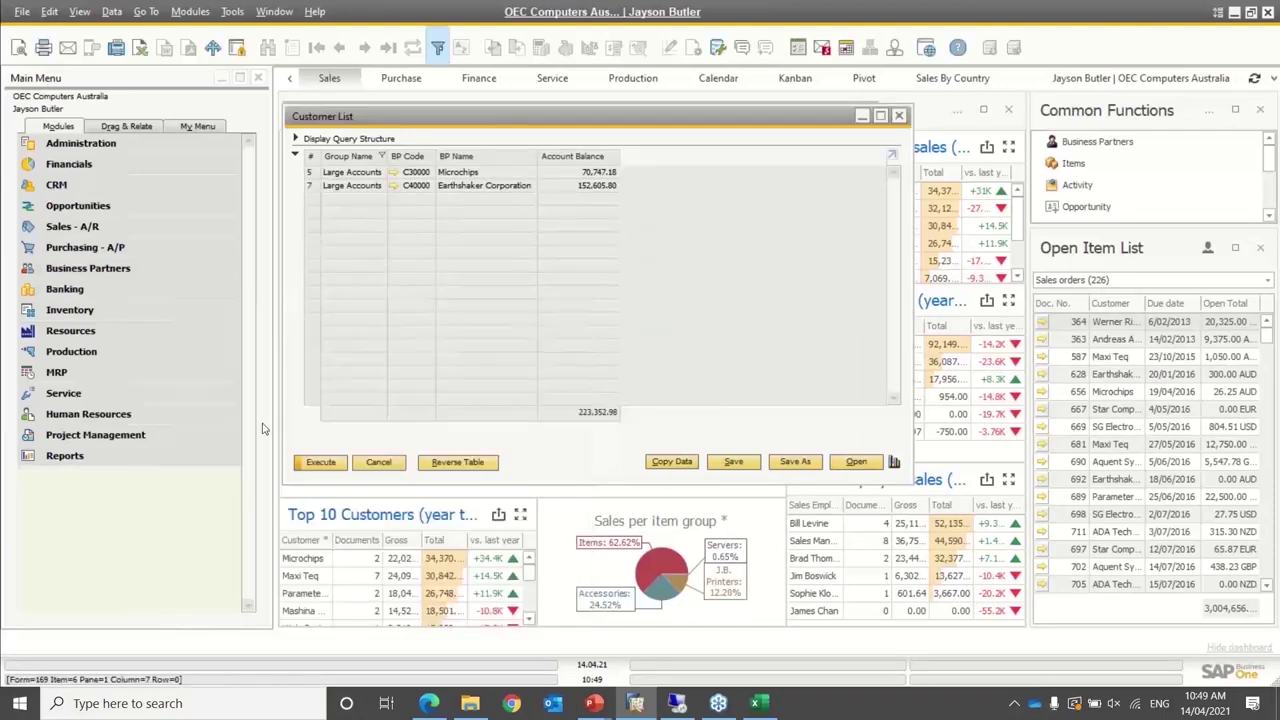
click(597, 421)
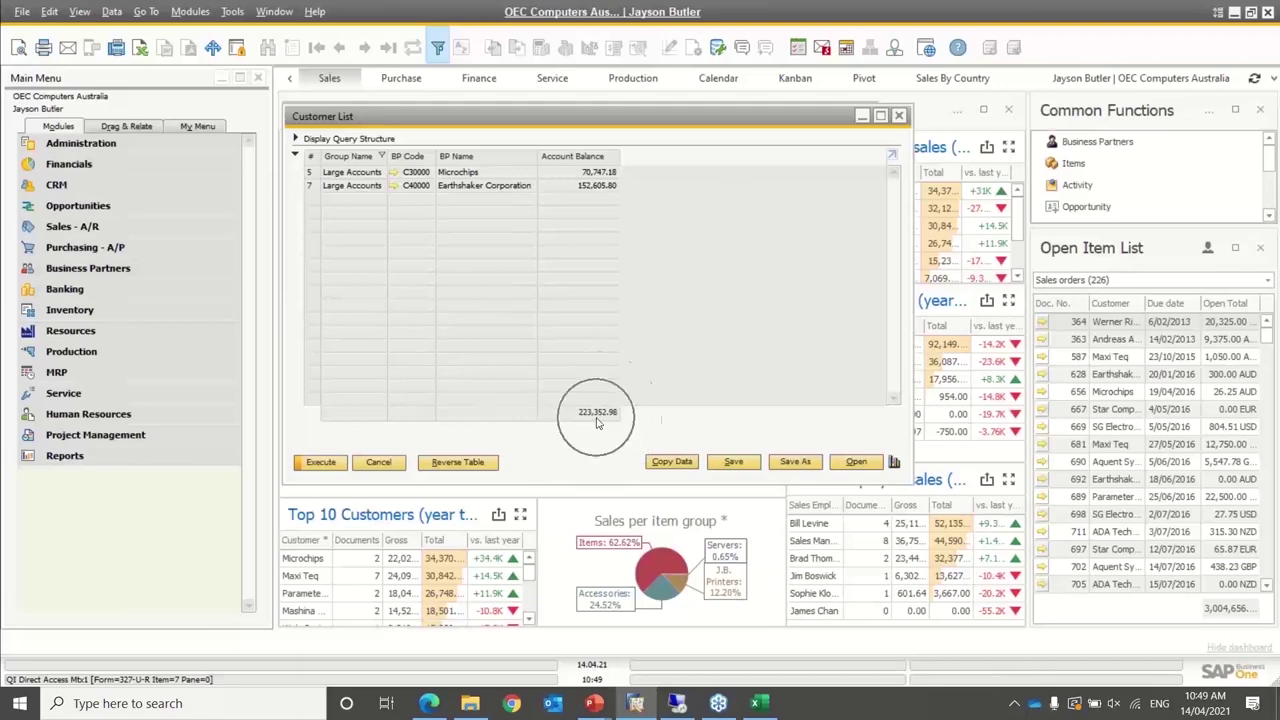
click(597, 421)
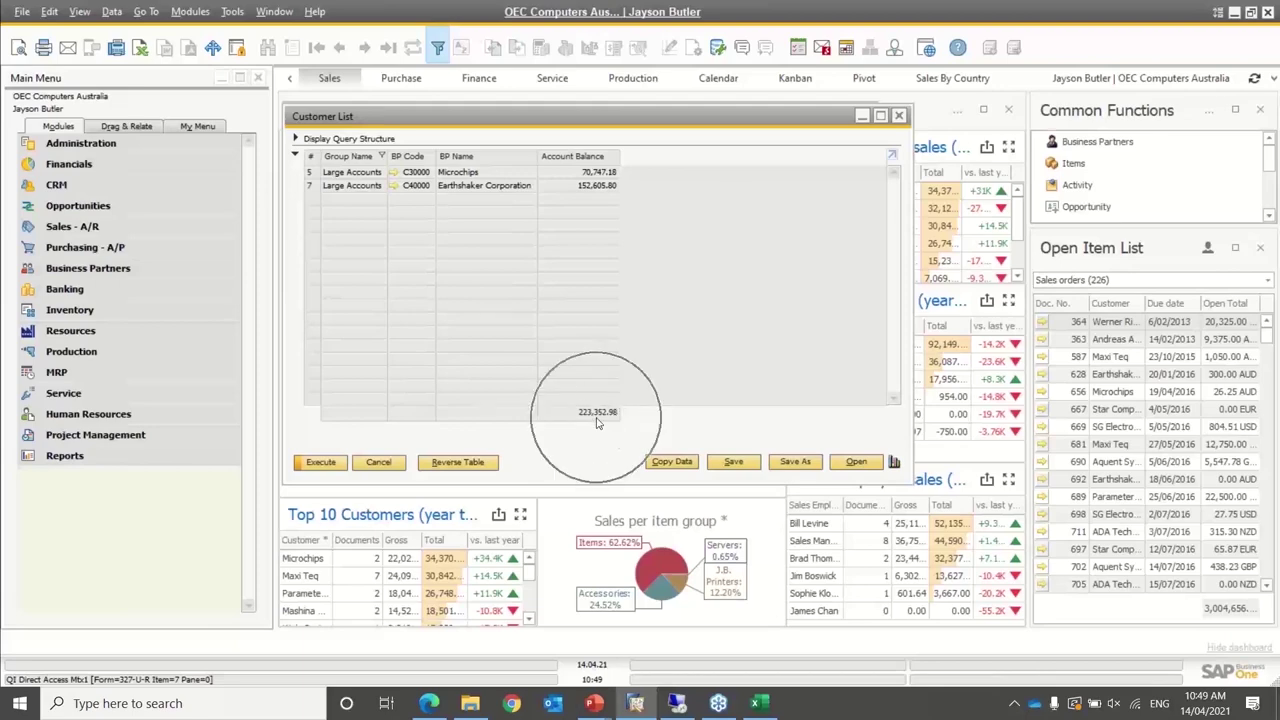
click(439, 50)
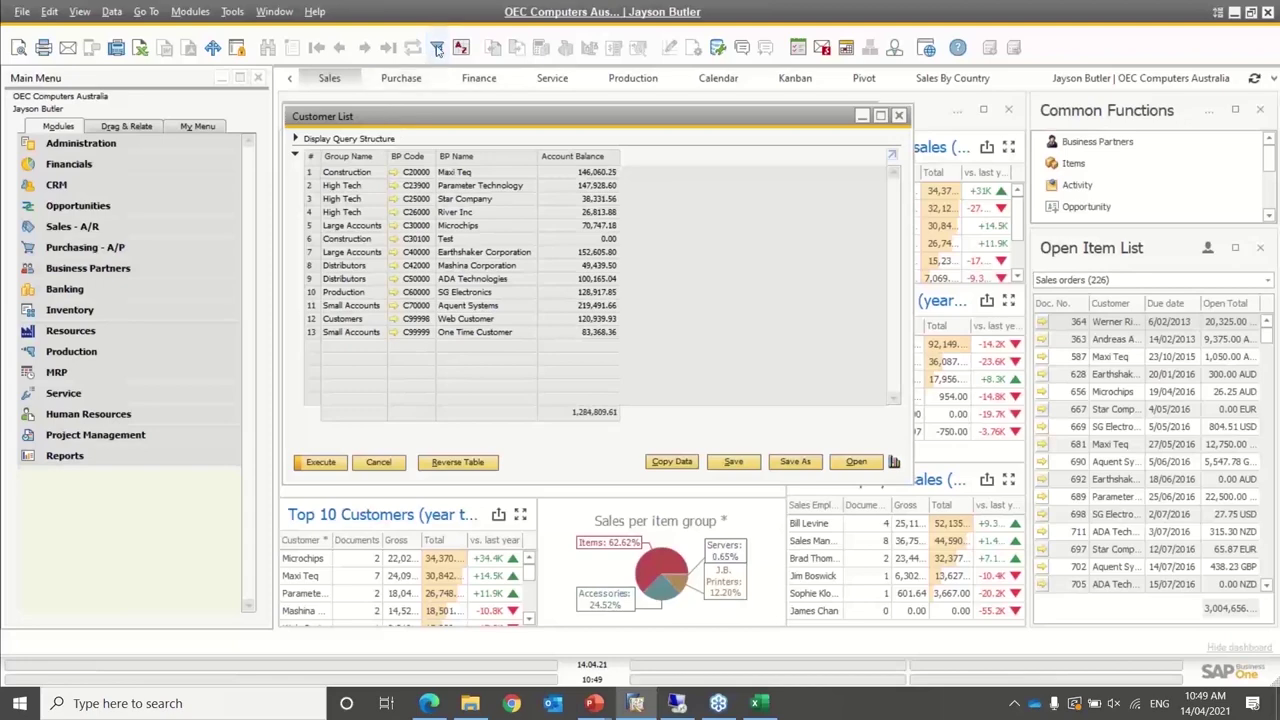
Filter the Customer List to Group Names containing "tech", and remove the filter again
click(439, 50)
click(372, 378)
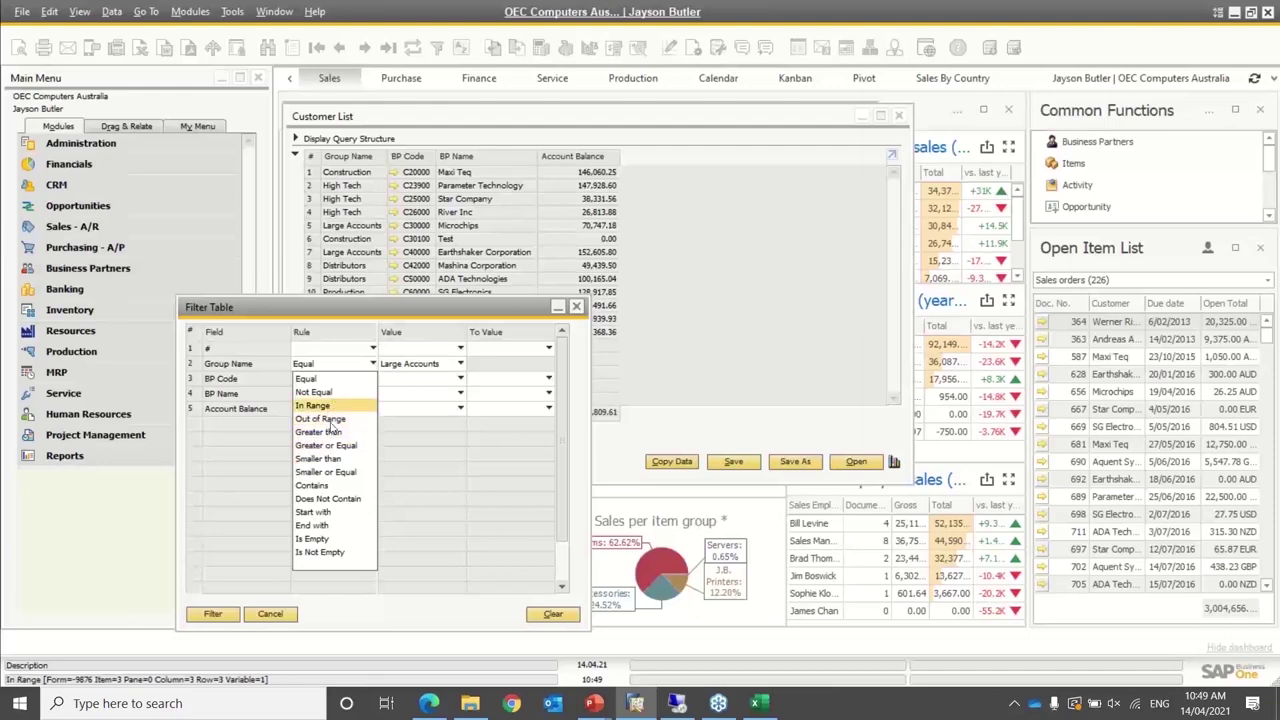
click(311, 485)
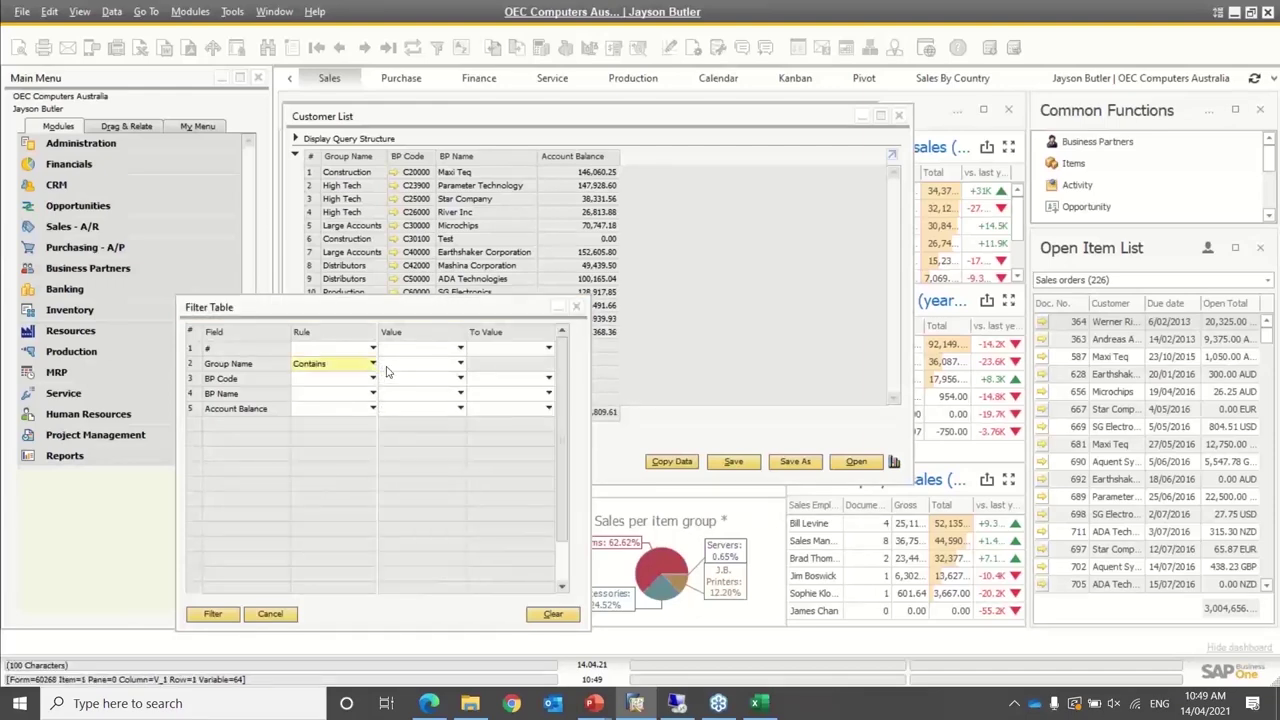
click(387, 372)
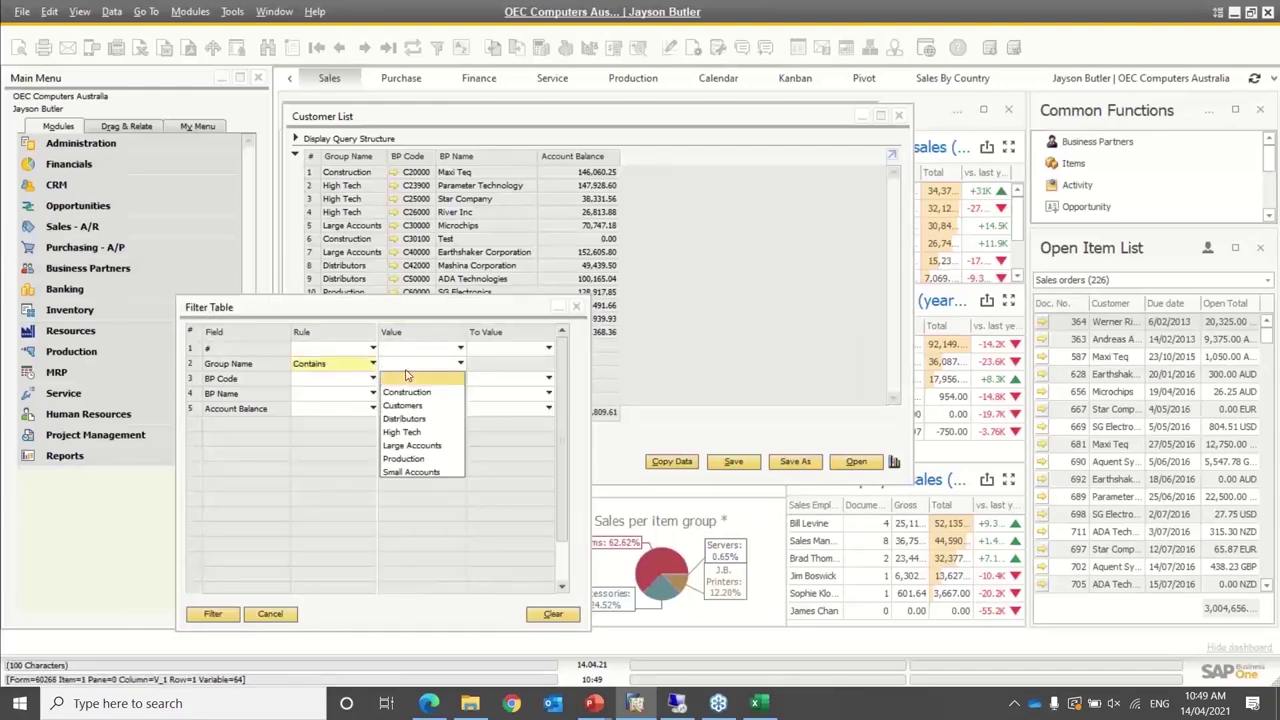
click(407, 380)
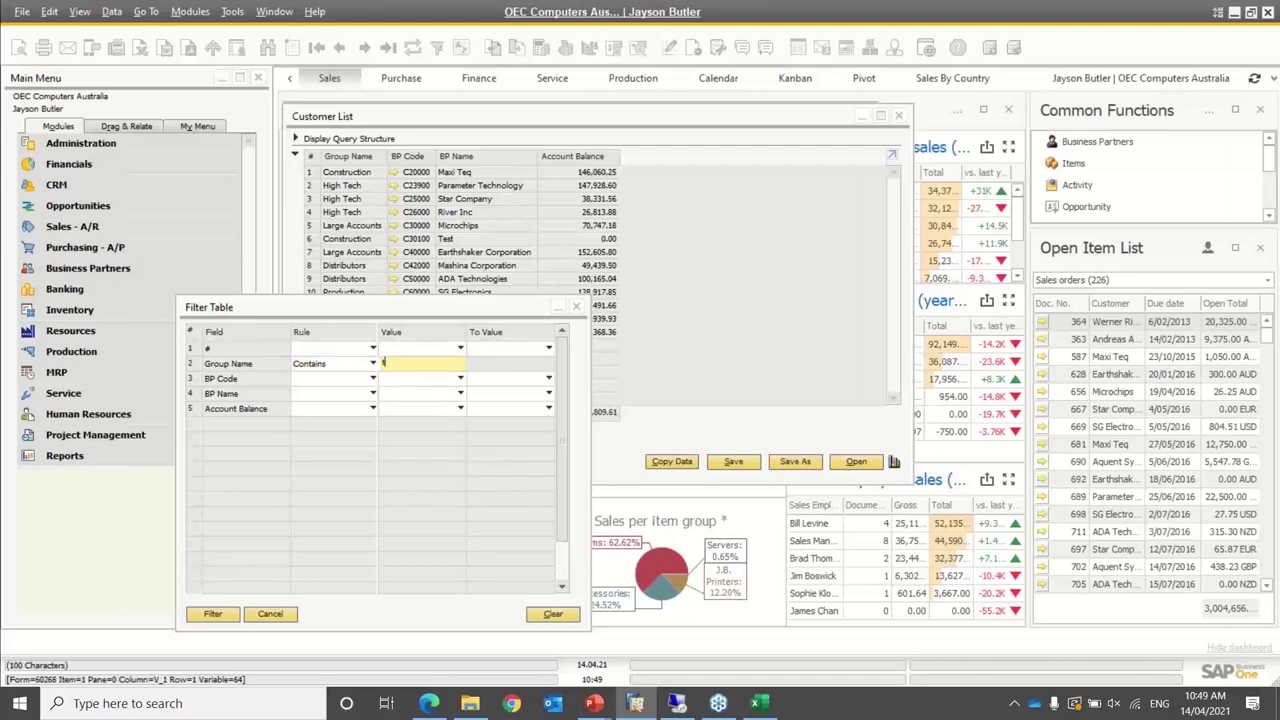
text(tech)
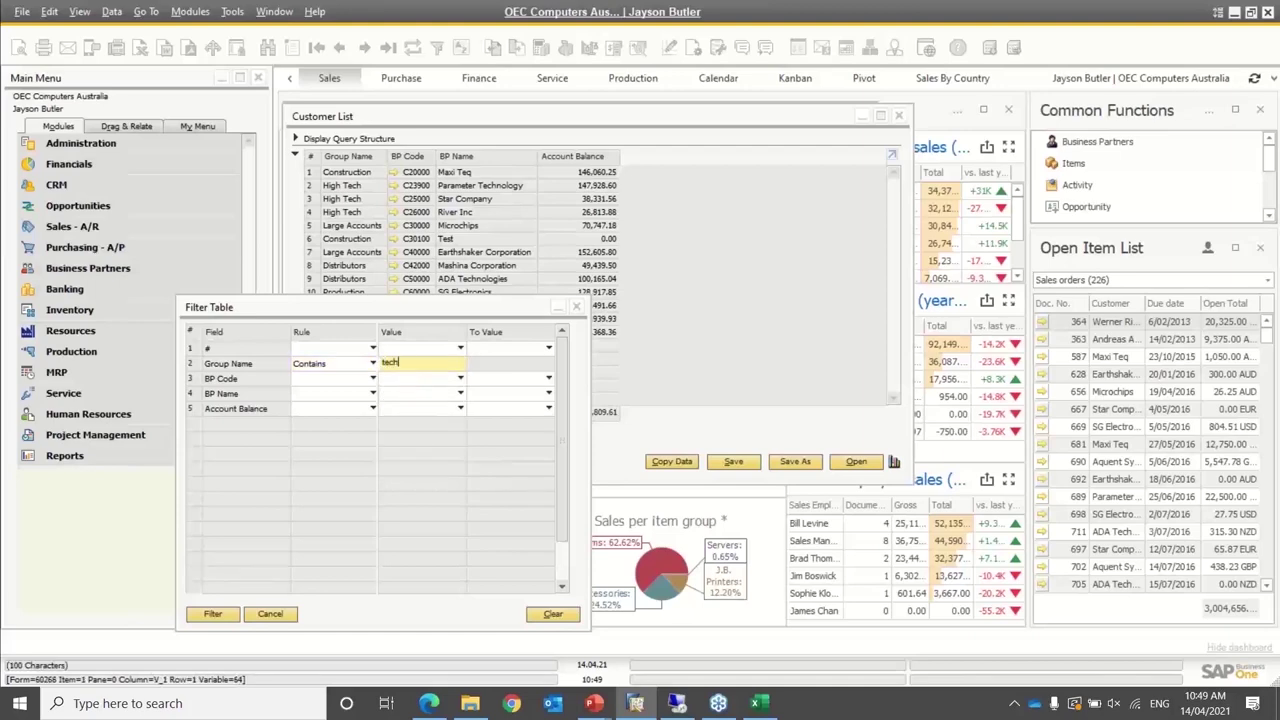
click(213, 614)
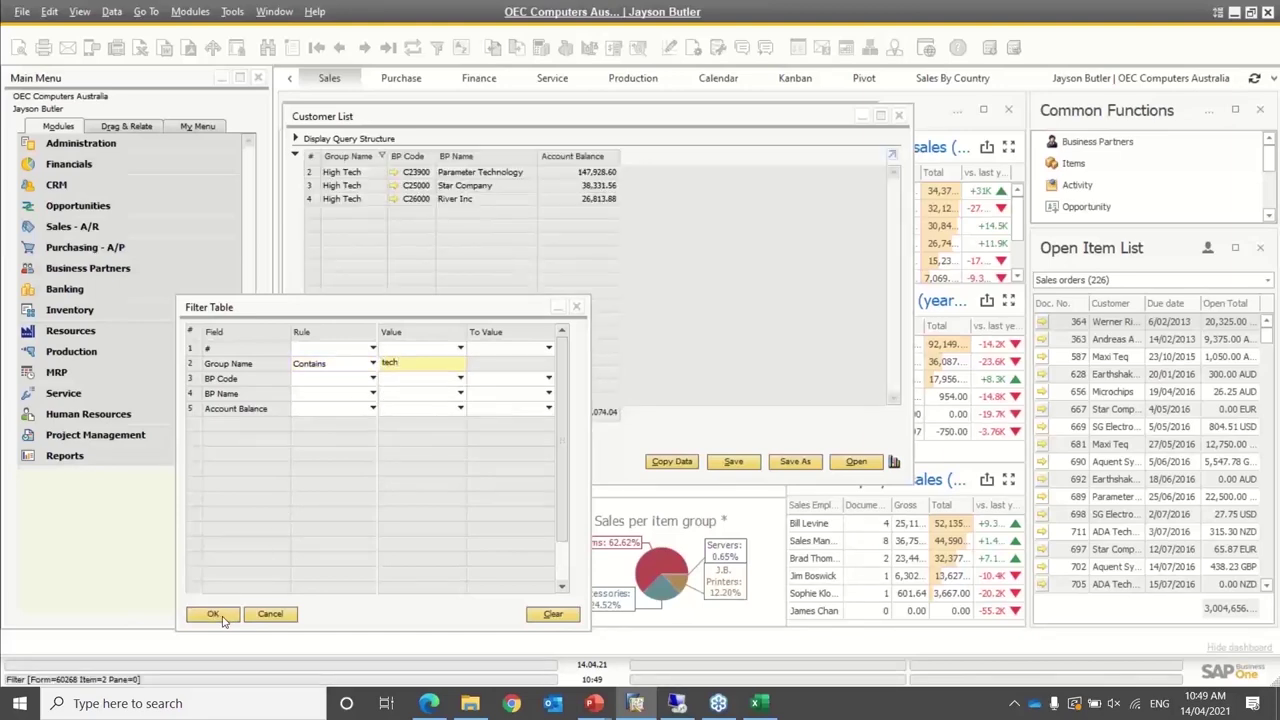
click(222, 618)
click(442, 48)
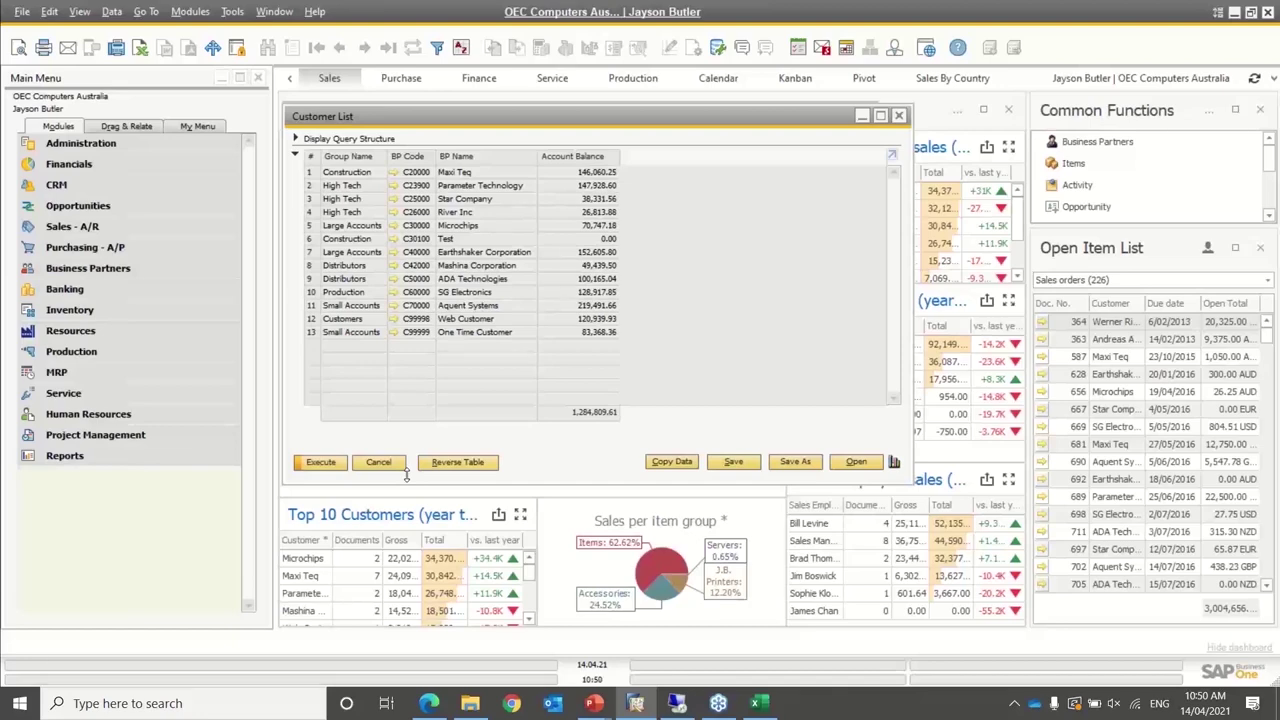
Close the Customer List and Query Manager, and run the Backorder sales report with the default criteria in a maximized window
click(399, 462)
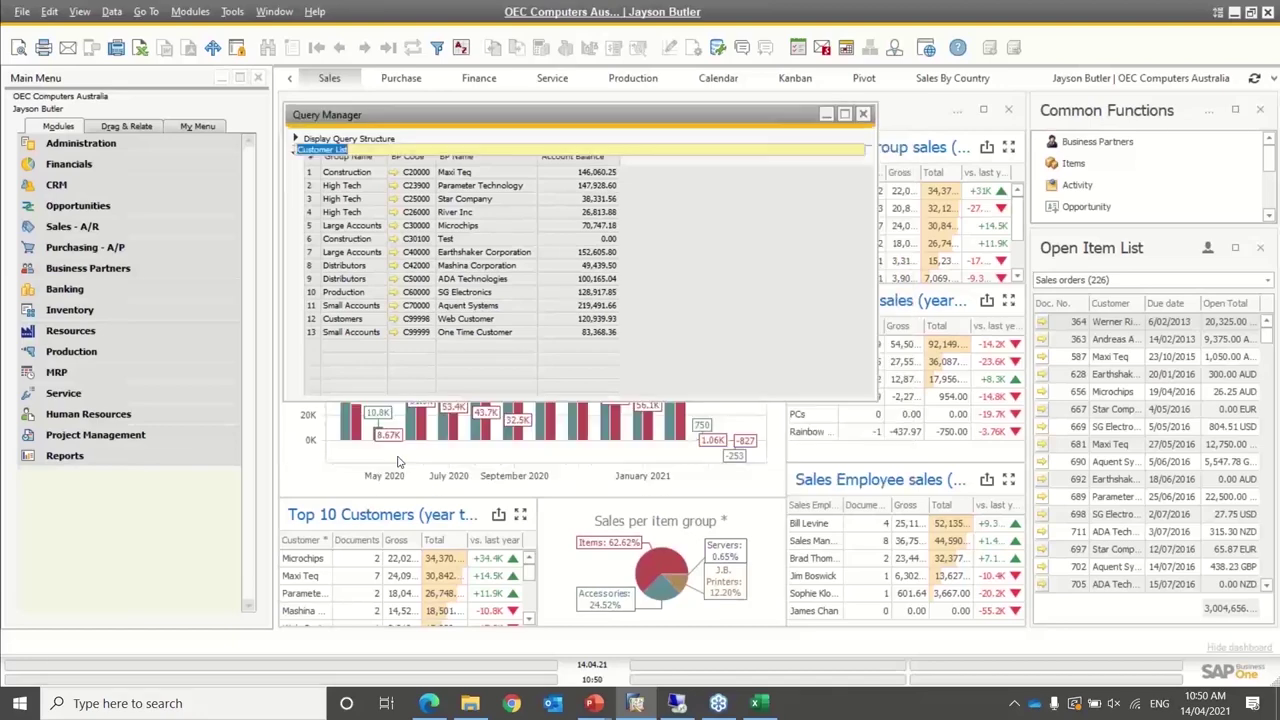
click(378, 383)
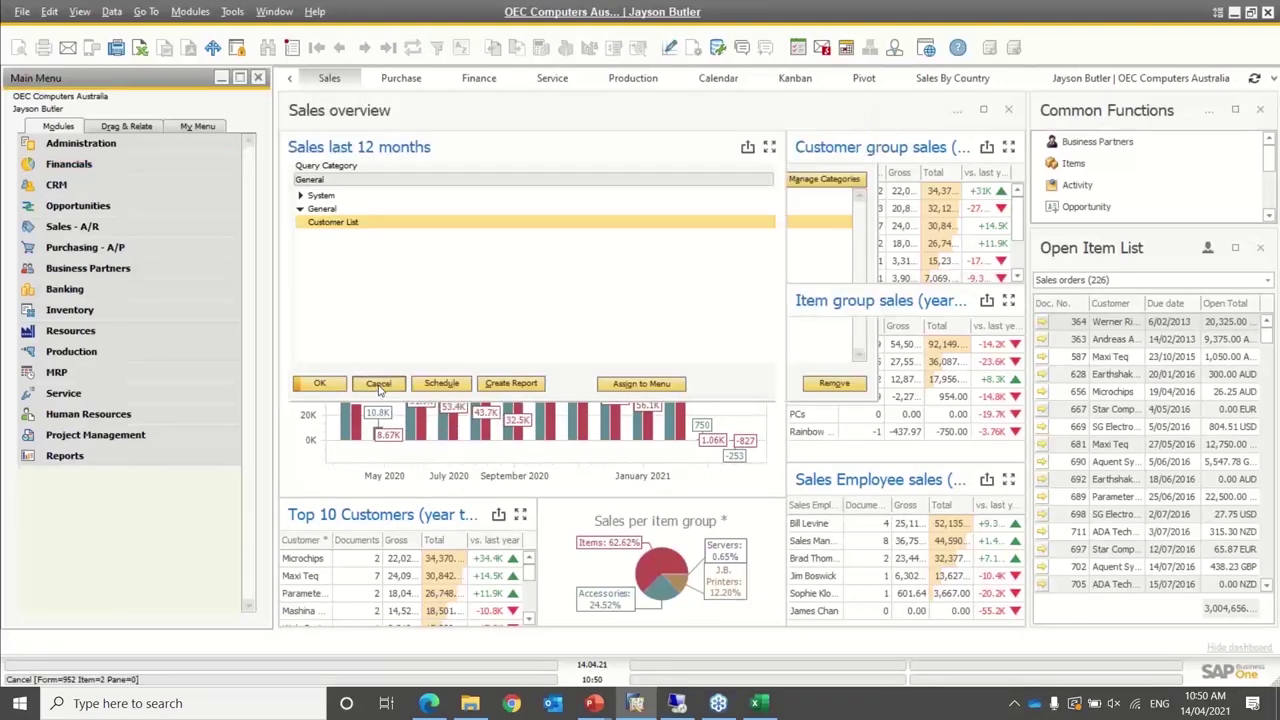
click(147, 230)
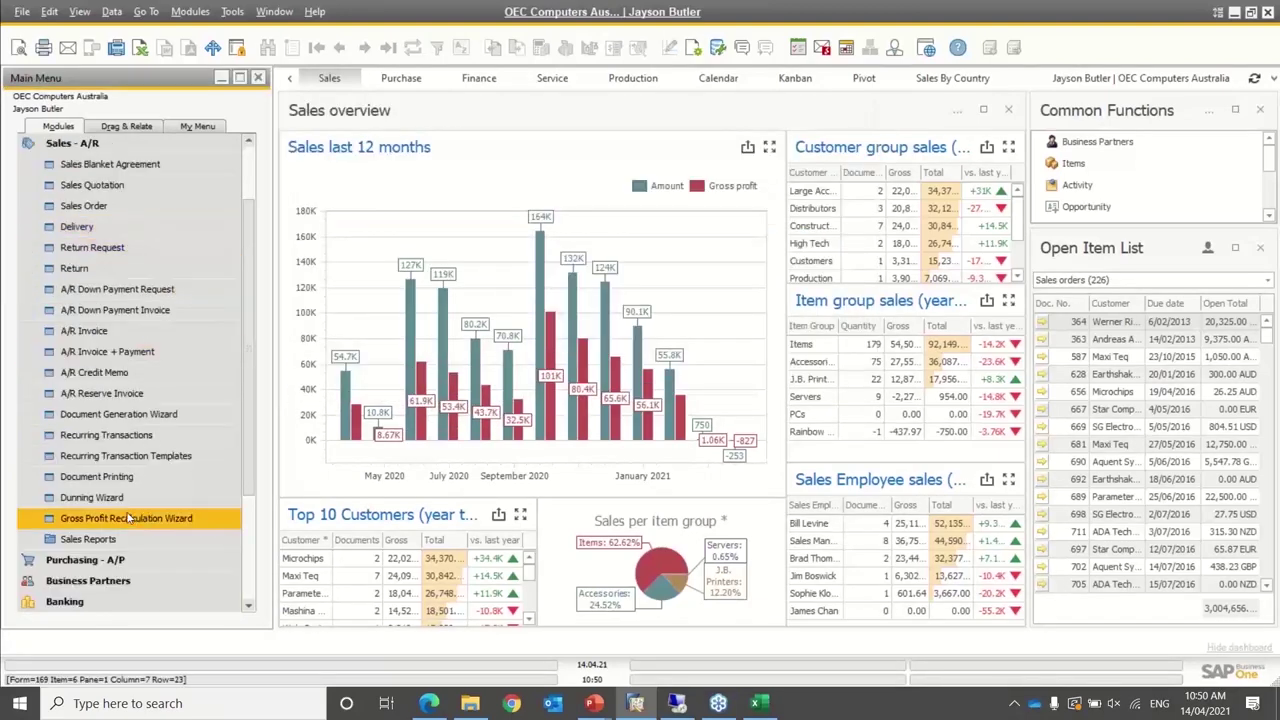
click(105, 538)
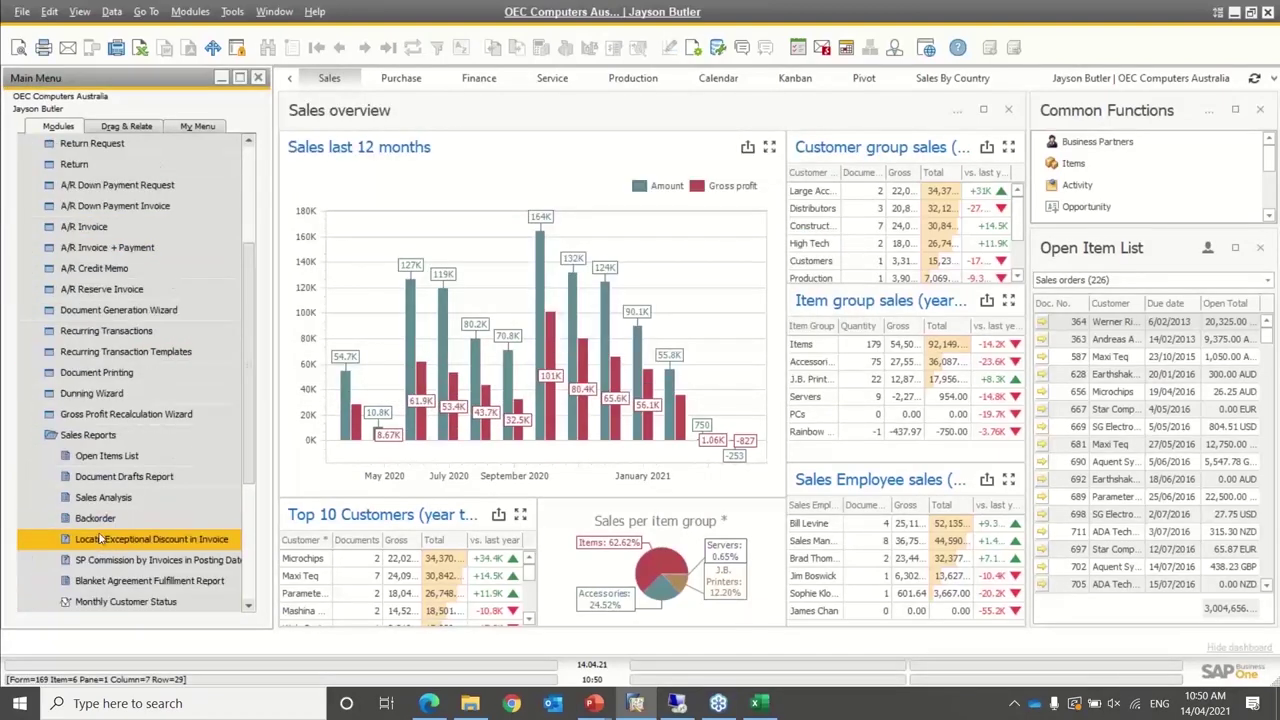
click(95, 517)
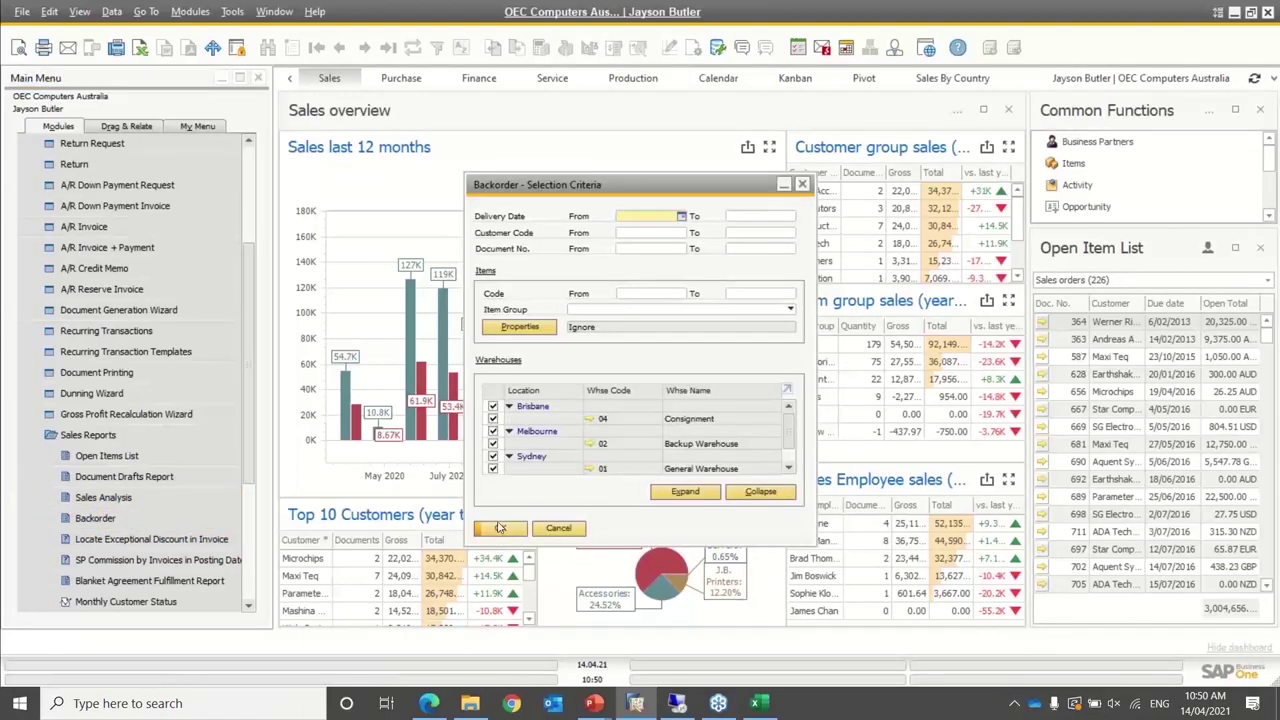
click(497, 527)
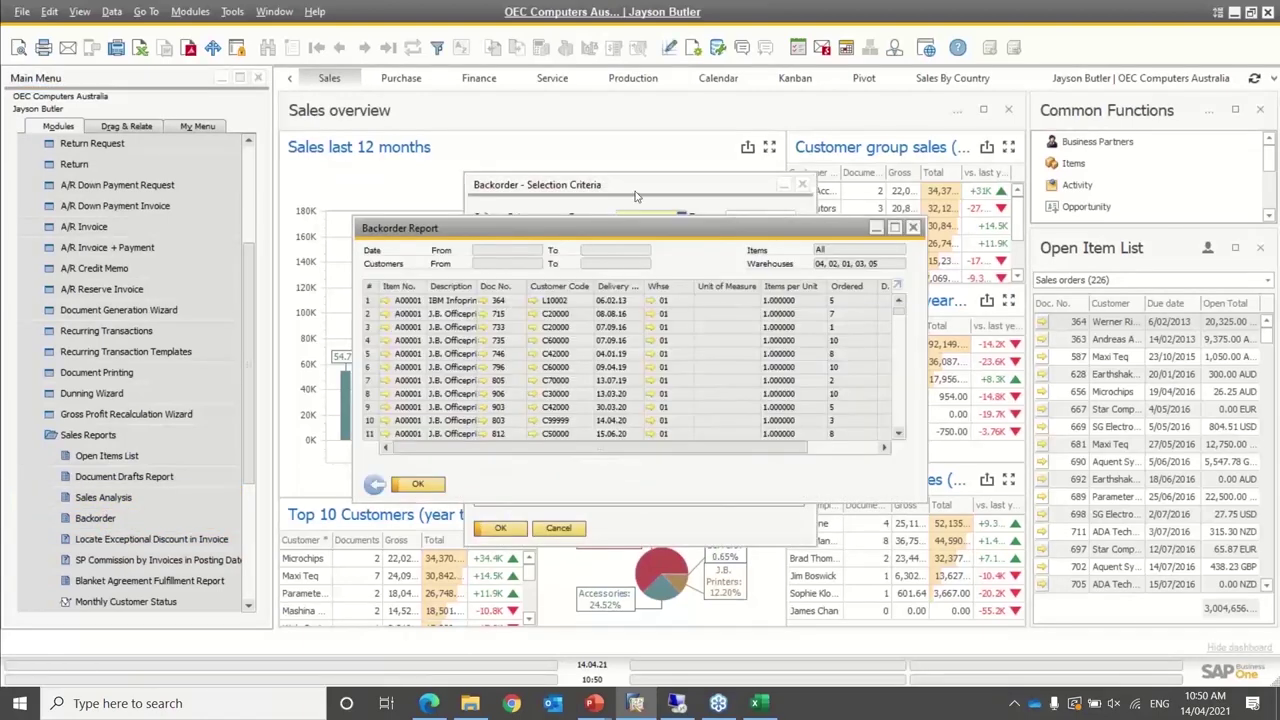
double_click(603, 230)
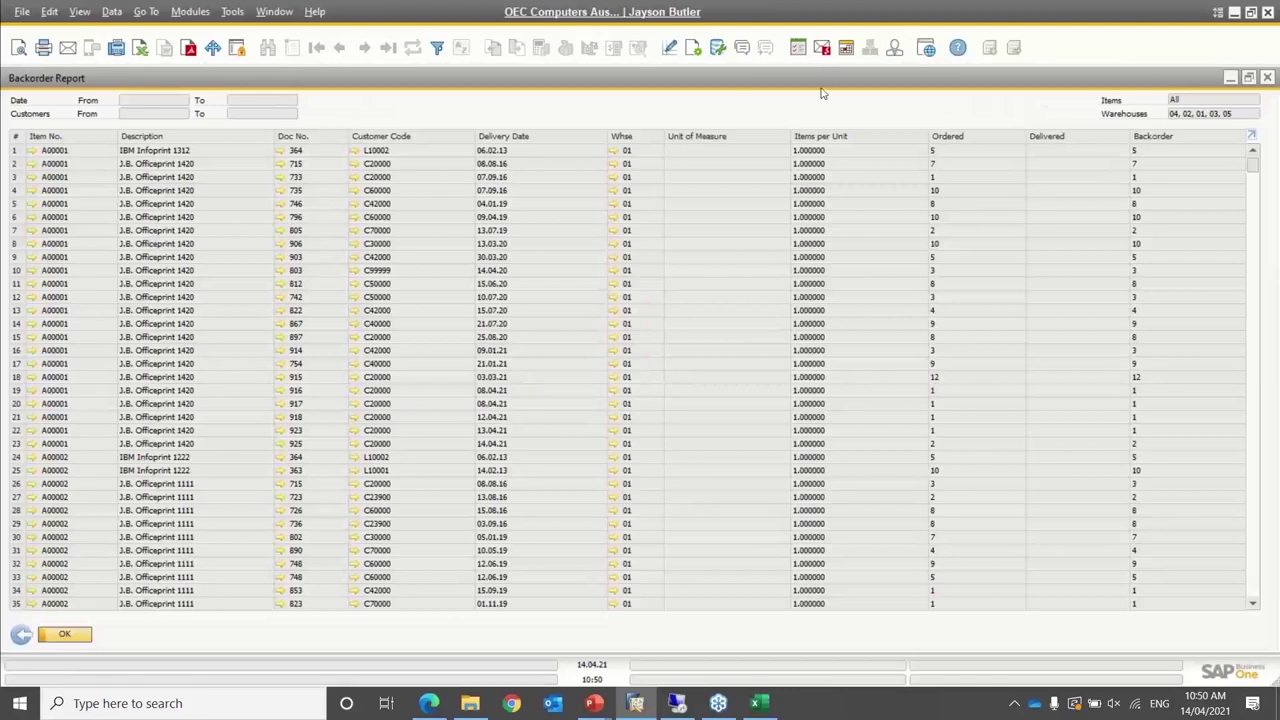
Sort the Backorder Report by Doc No., by Customer Code, and finally by Description in descending order
click(957, 136)
double_click(300, 136)
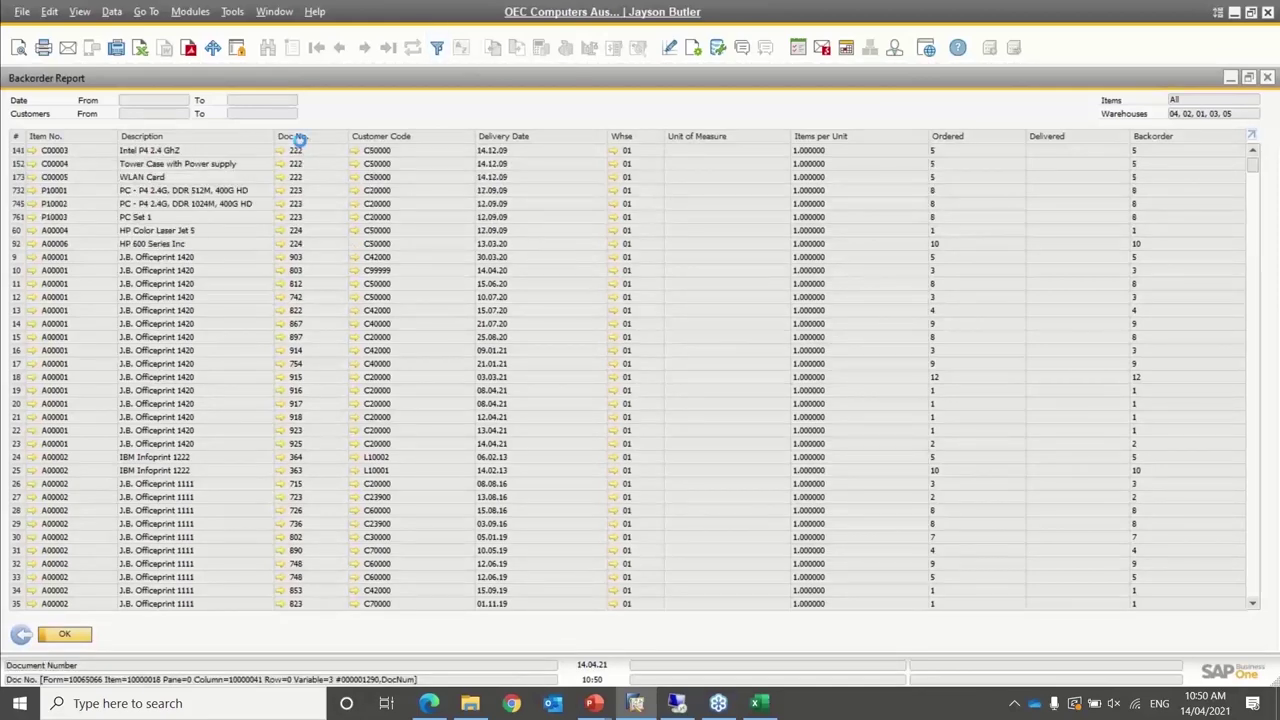
double_click(433, 136)
double_click(152, 136)
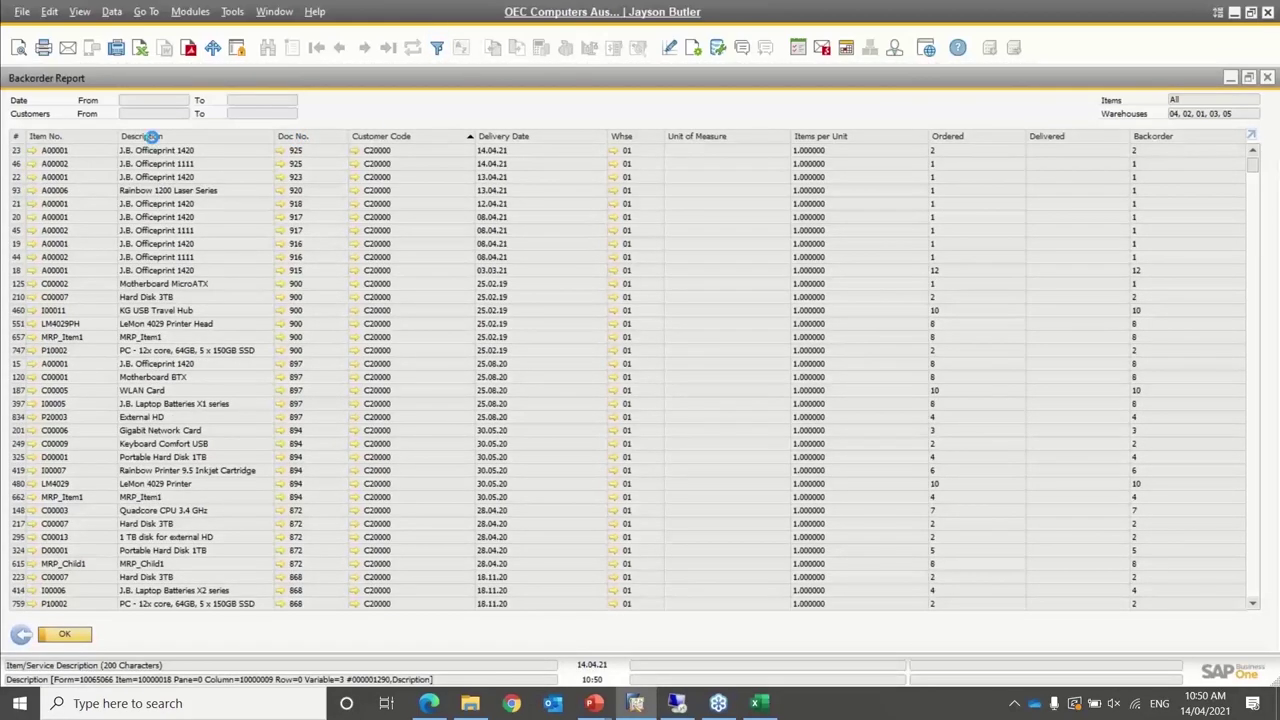
double_click(152, 136)
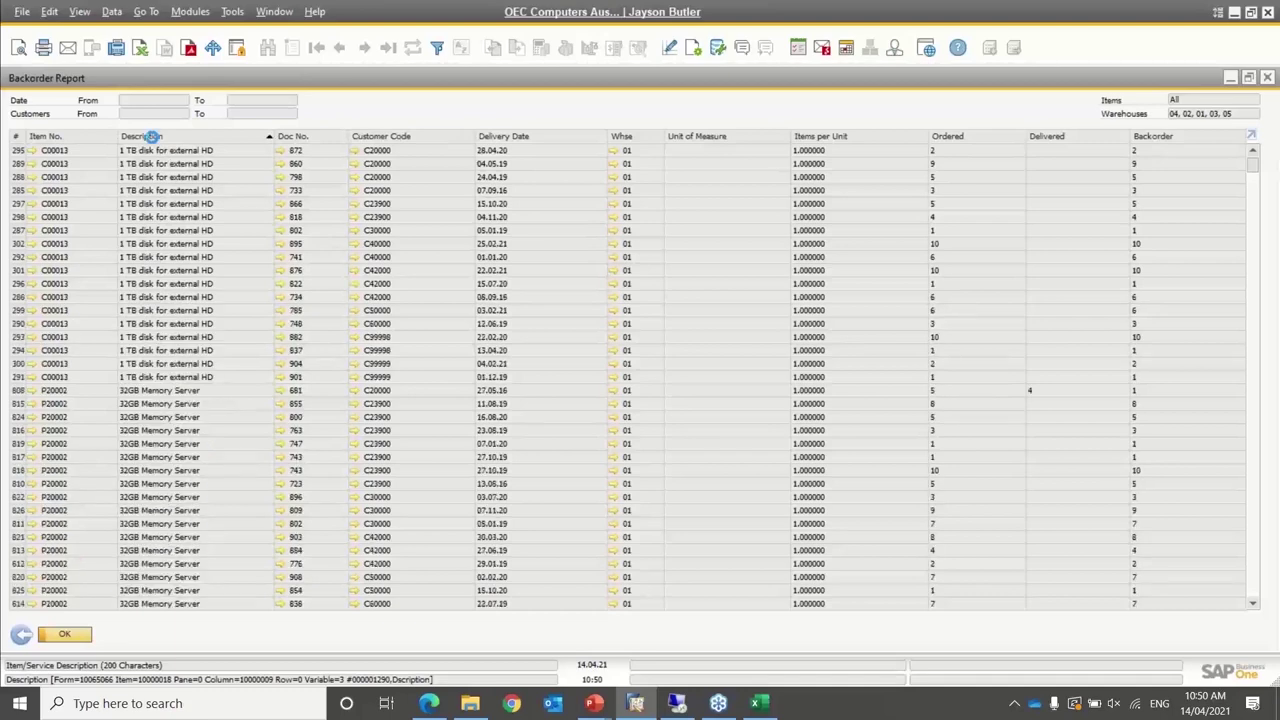
Open the Backorder Report's filter table, dismiss it, and close both the report and its selection criteria
click(437, 47)
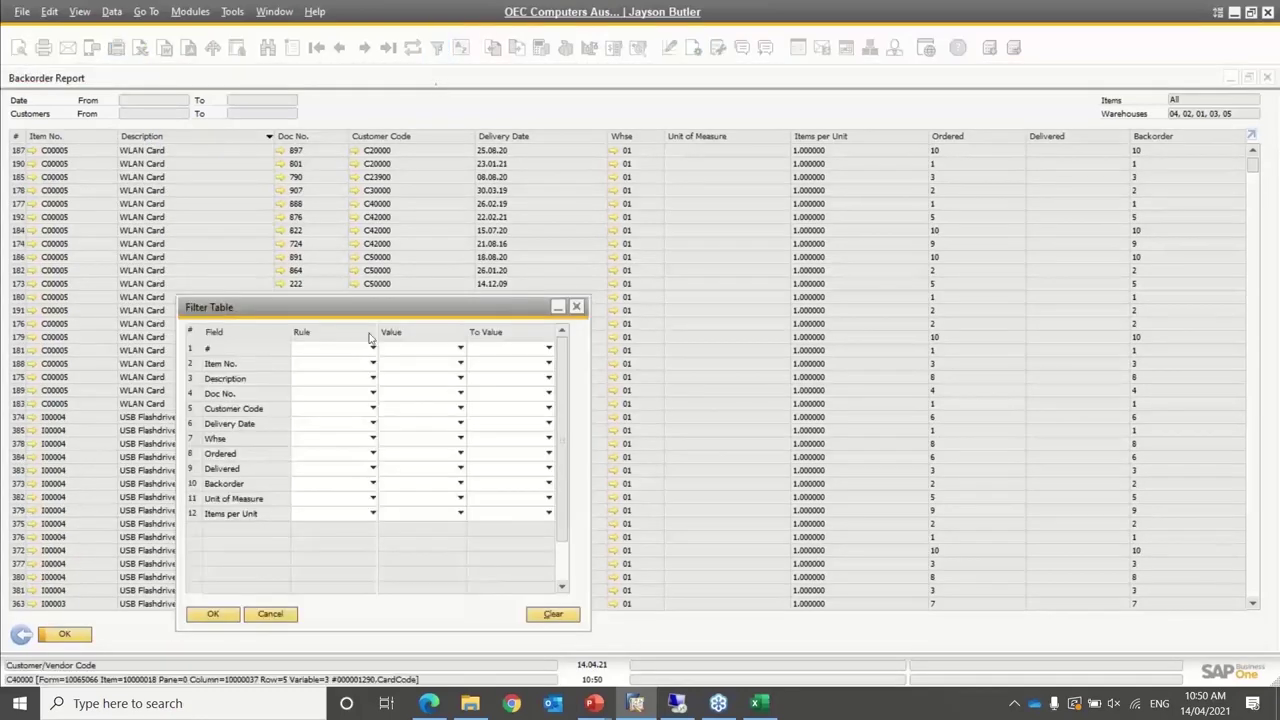
click(280, 618)
click(20, 634)
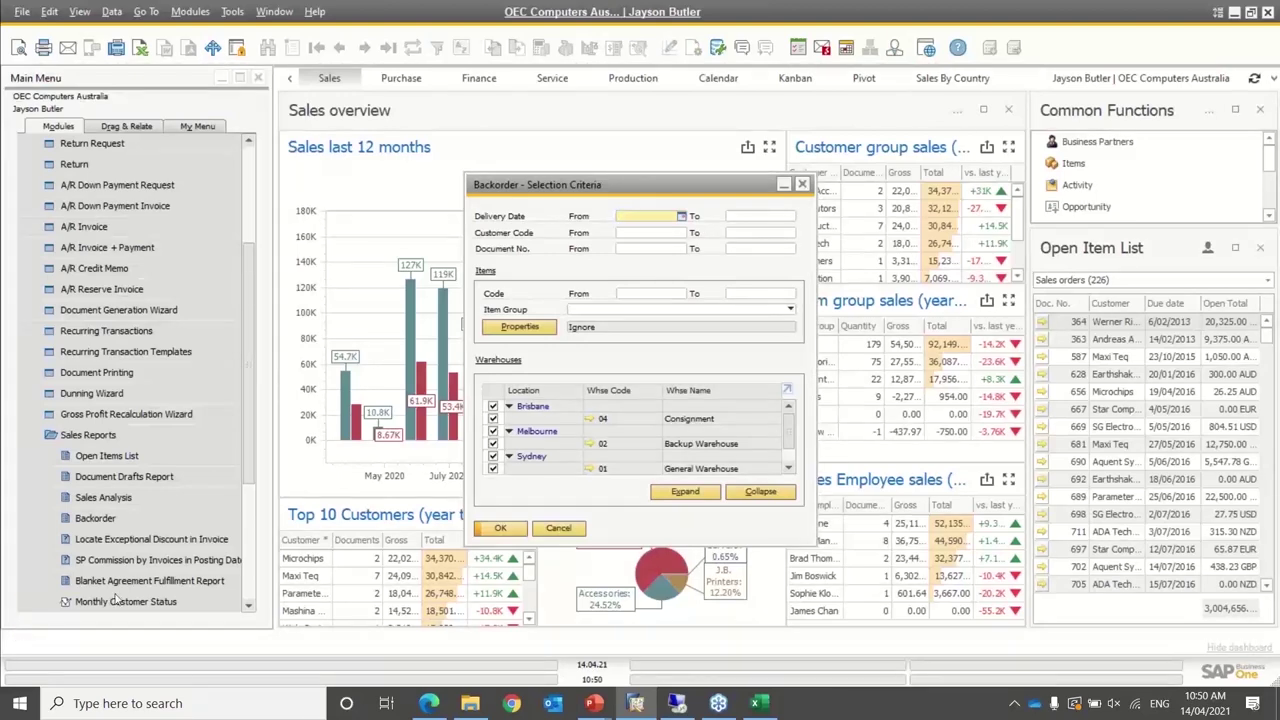
click(558, 528)
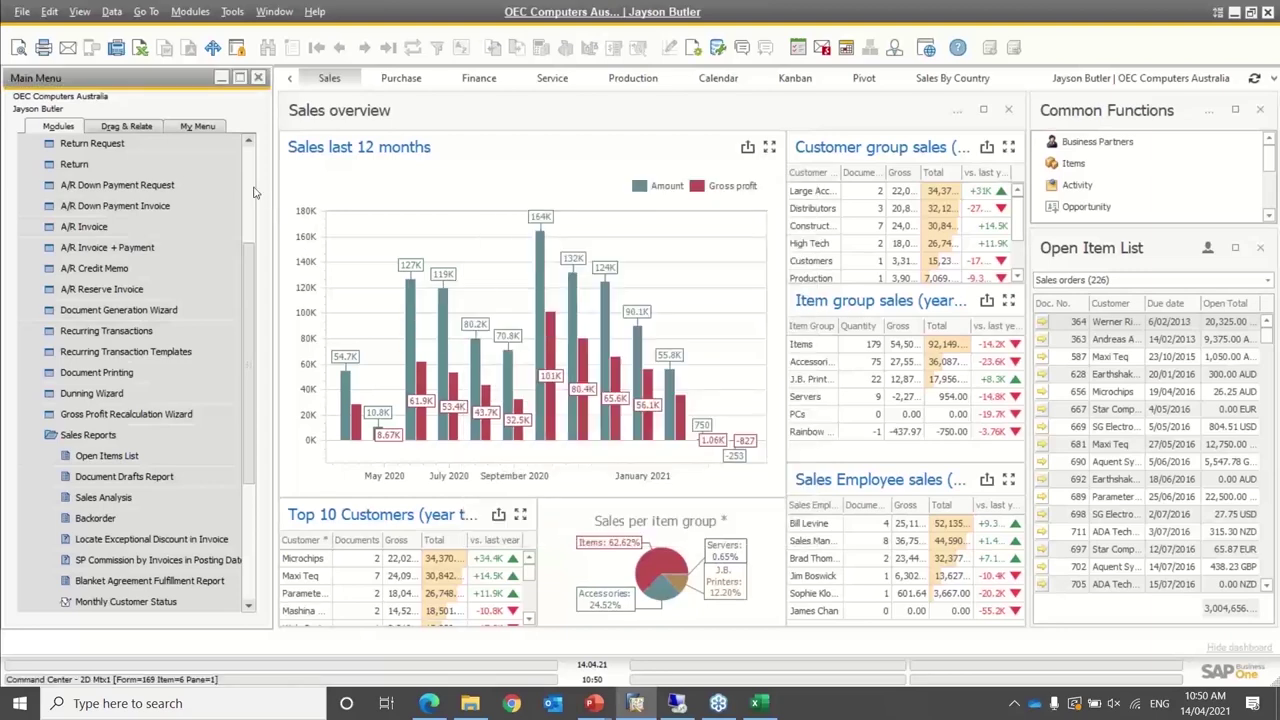
Start a new sales Return for the customer Maxi Teq and add item A00001, J.B. Officeprint 1420, to the first row
scroll(254, 193, up, 3)
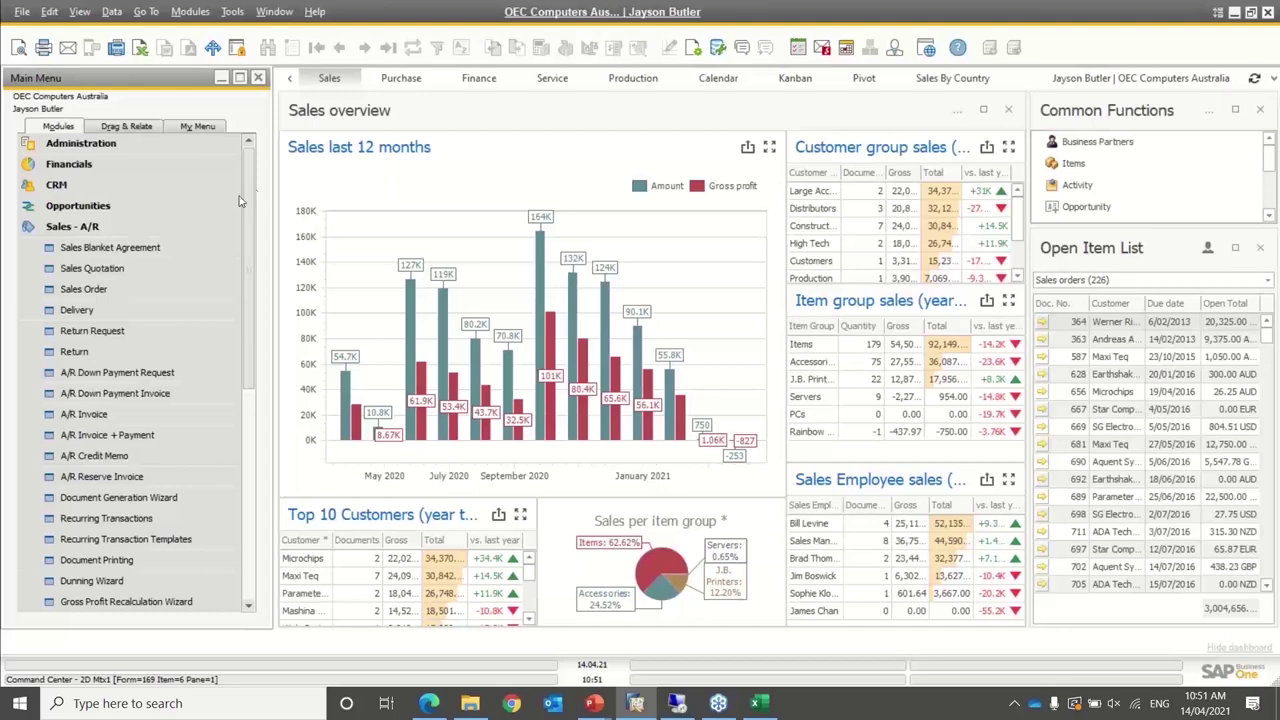
click(105, 358)
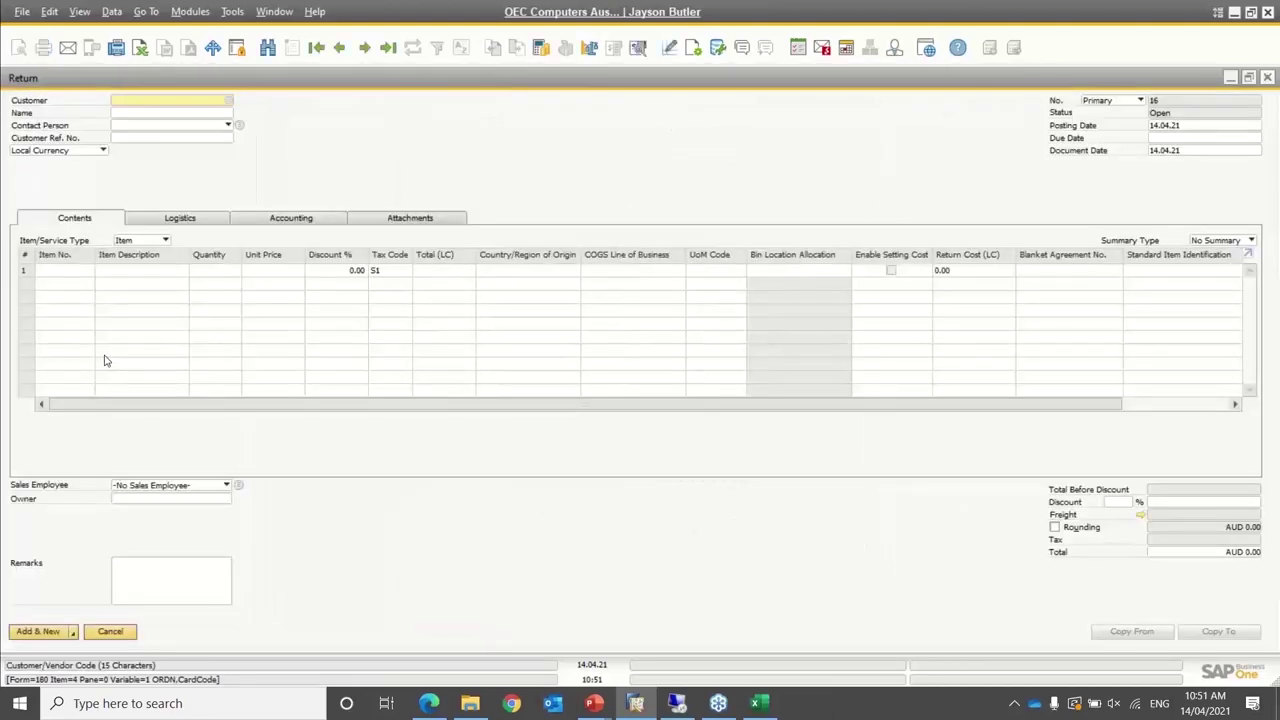
key(Tab)
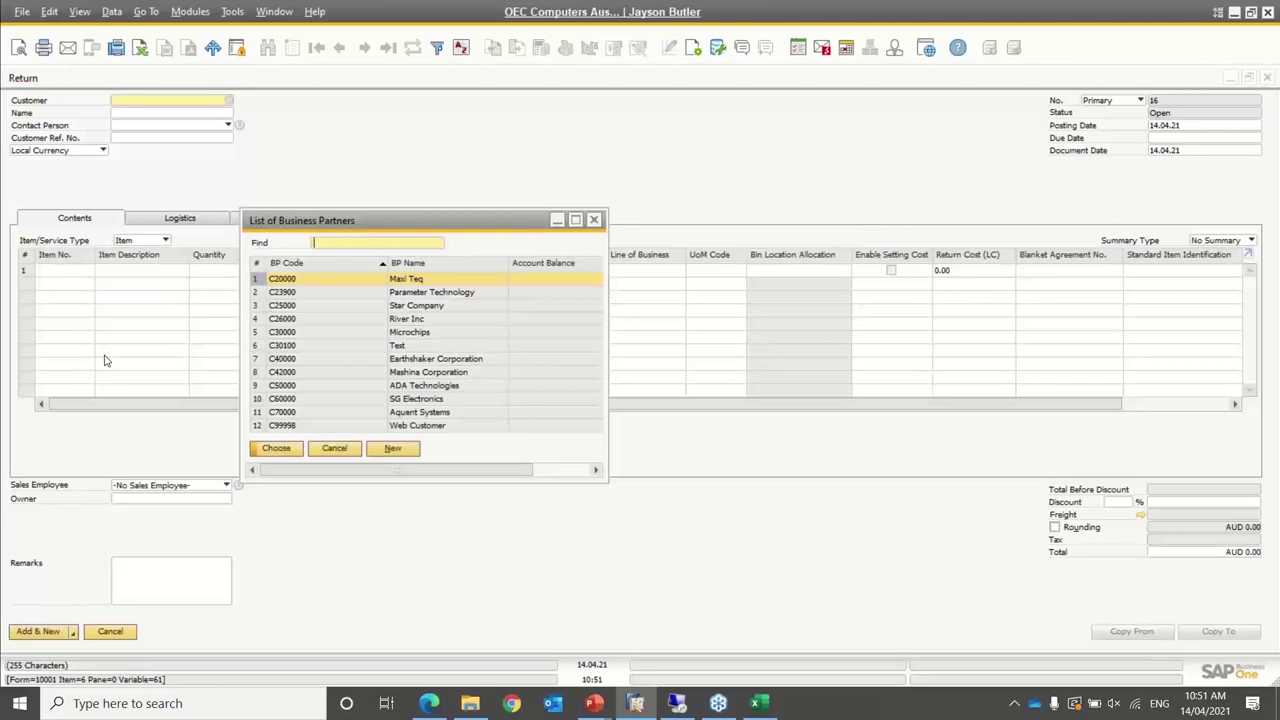
key(Return)
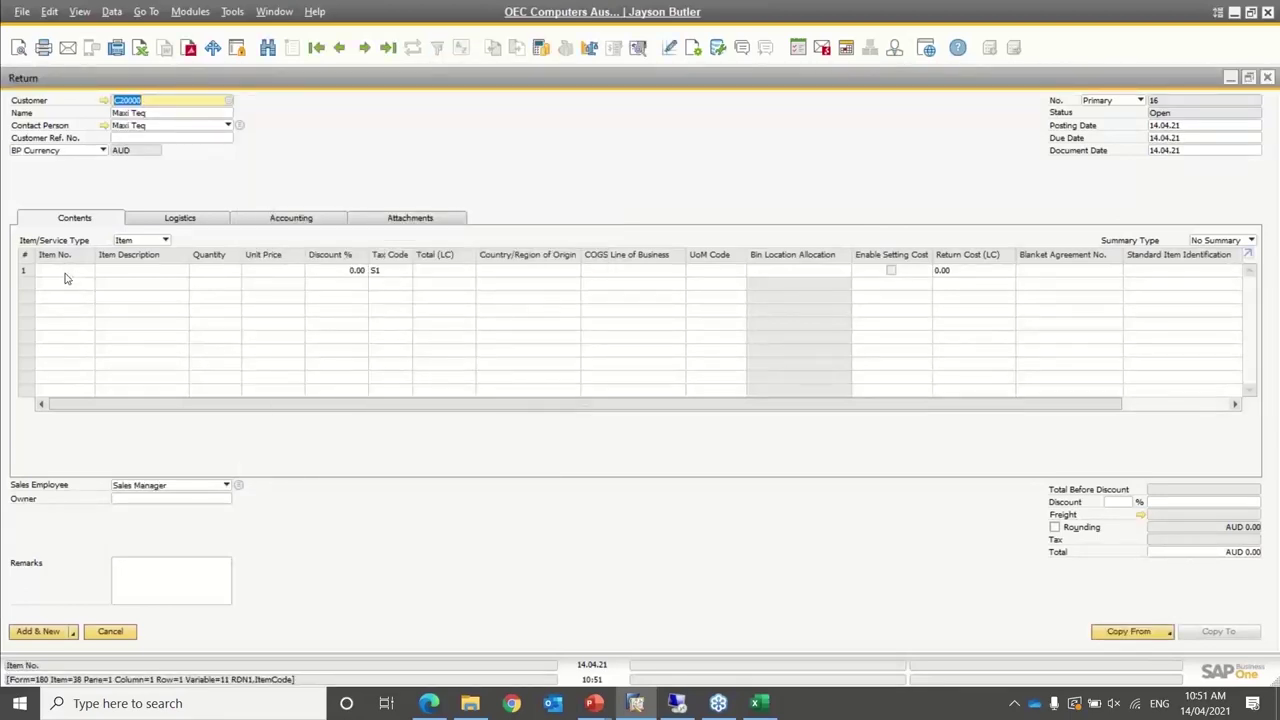
click(65, 272)
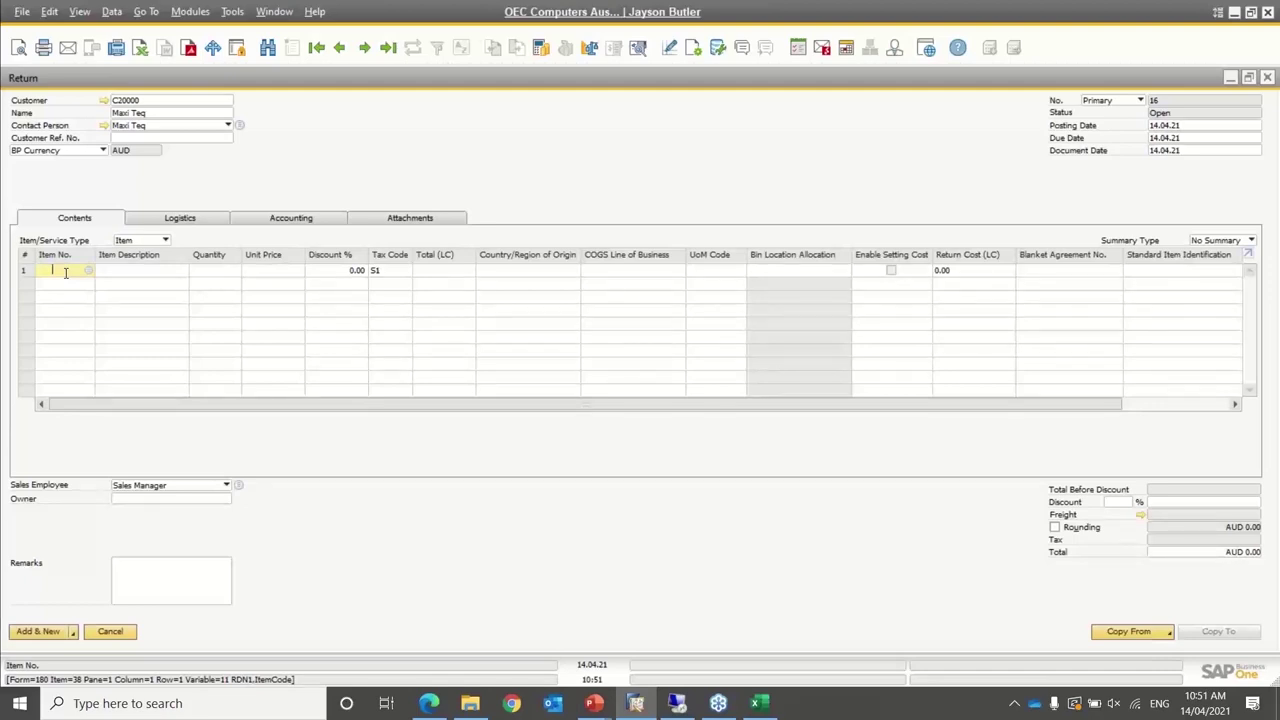
key(Tab)
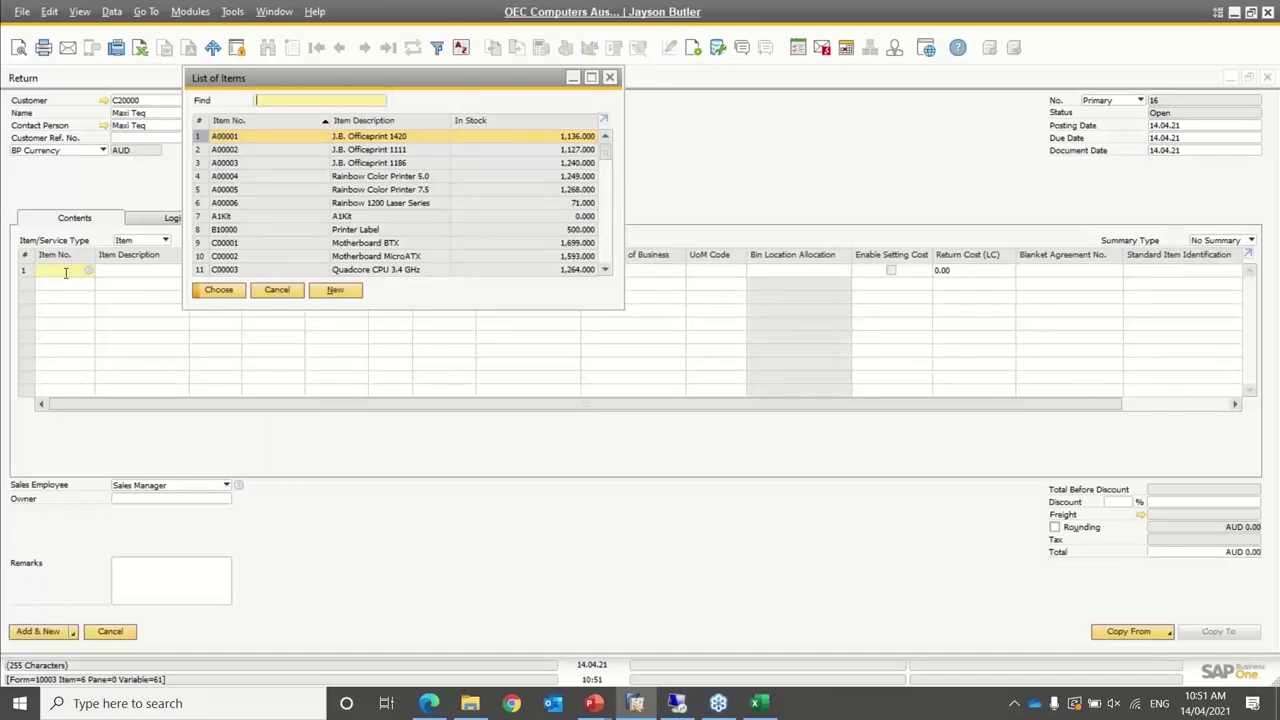
key(Return)
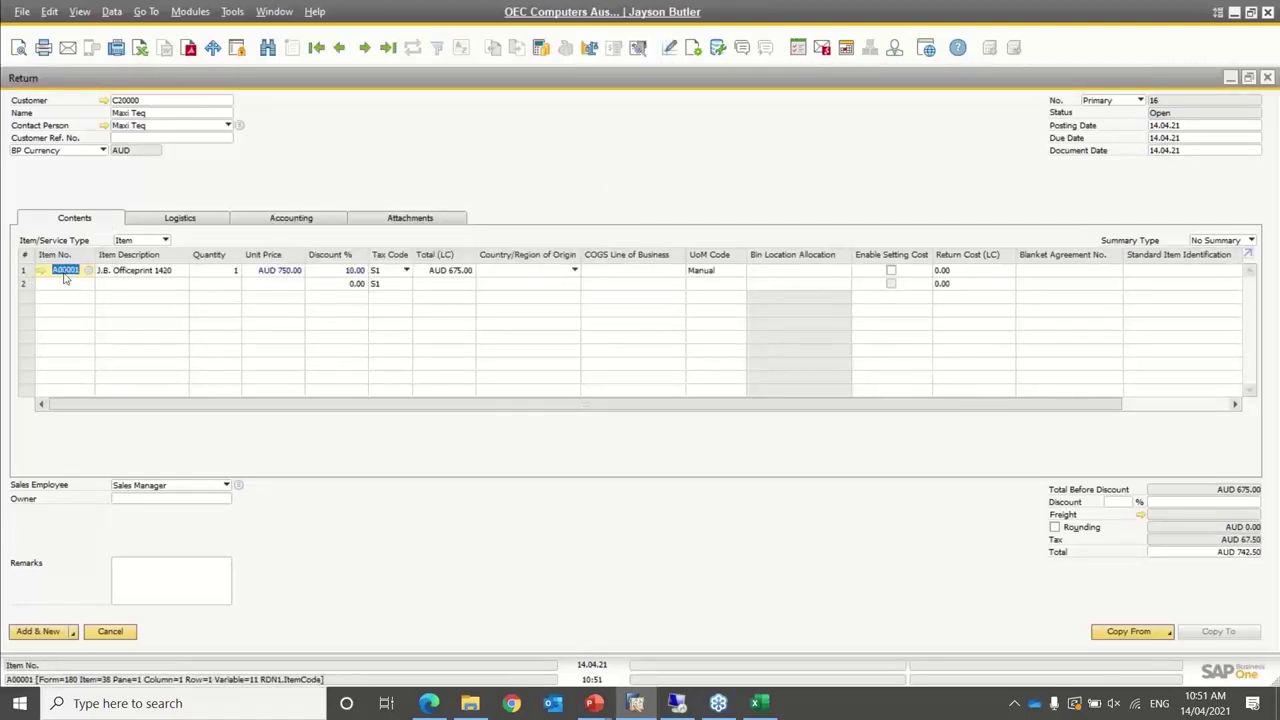
double_click(230, 79)
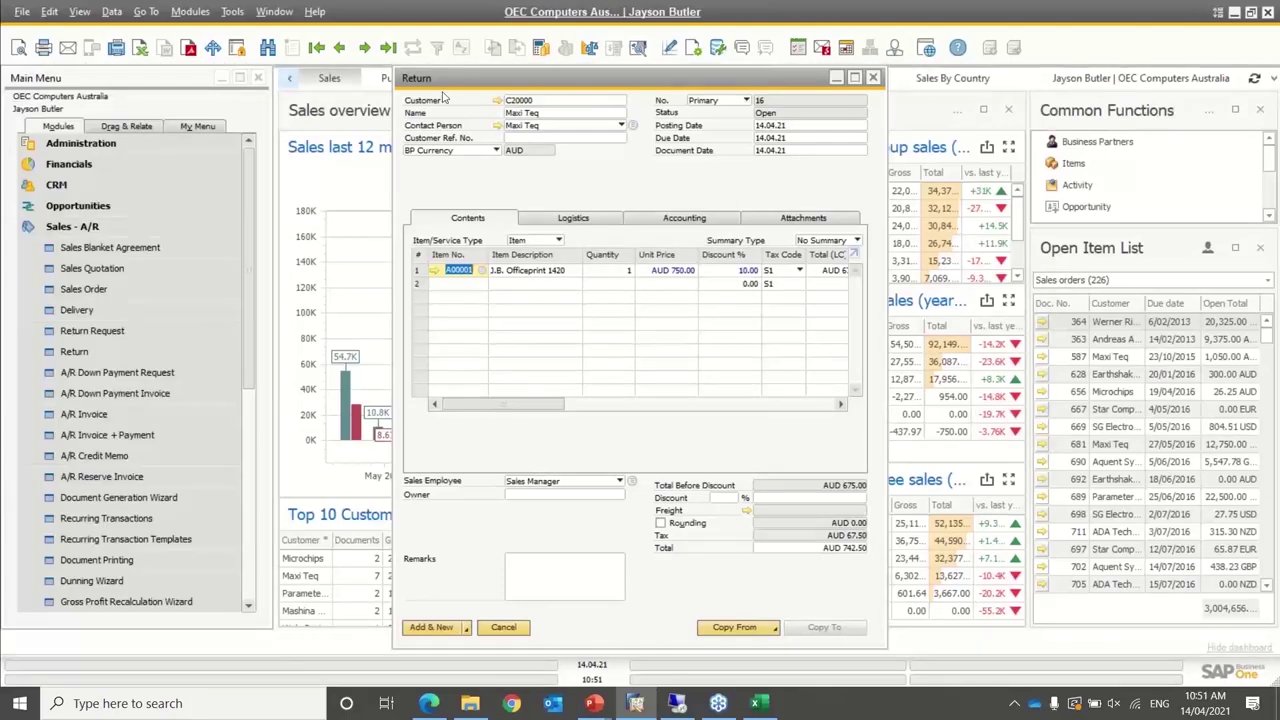
drag(457, 90, 390, 92)
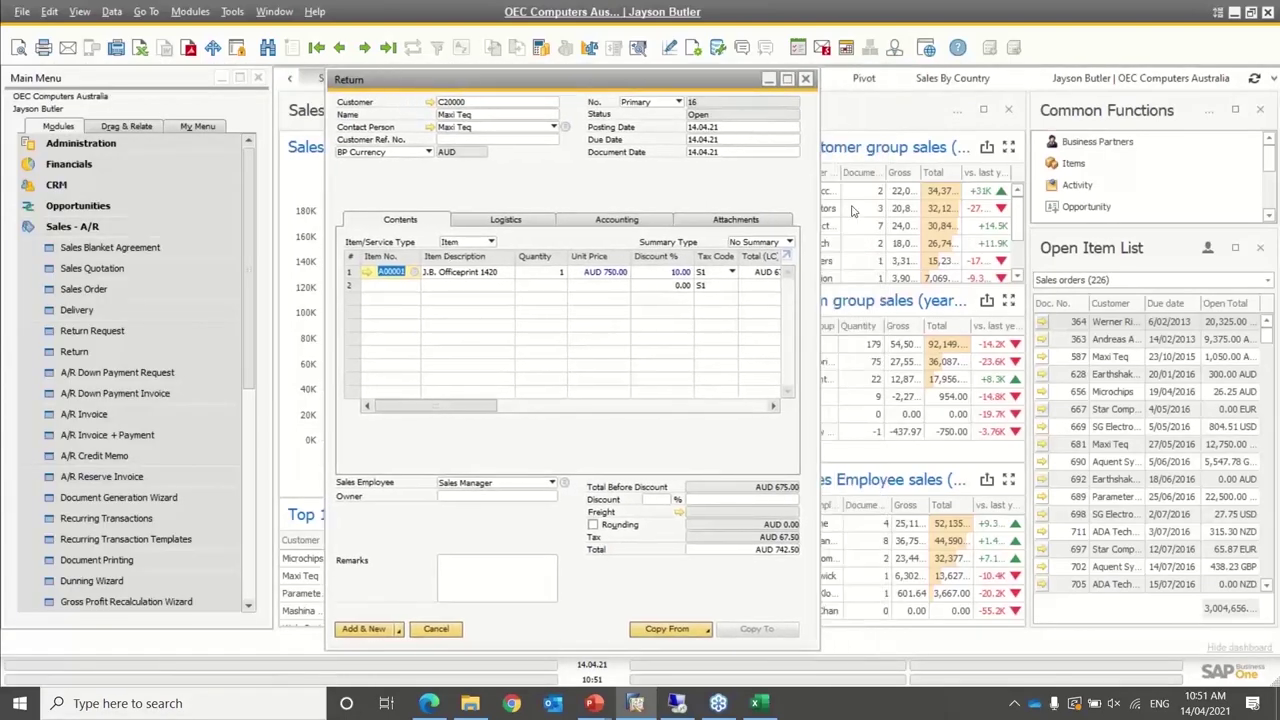
click(787, 80)
double_click(787, 80)
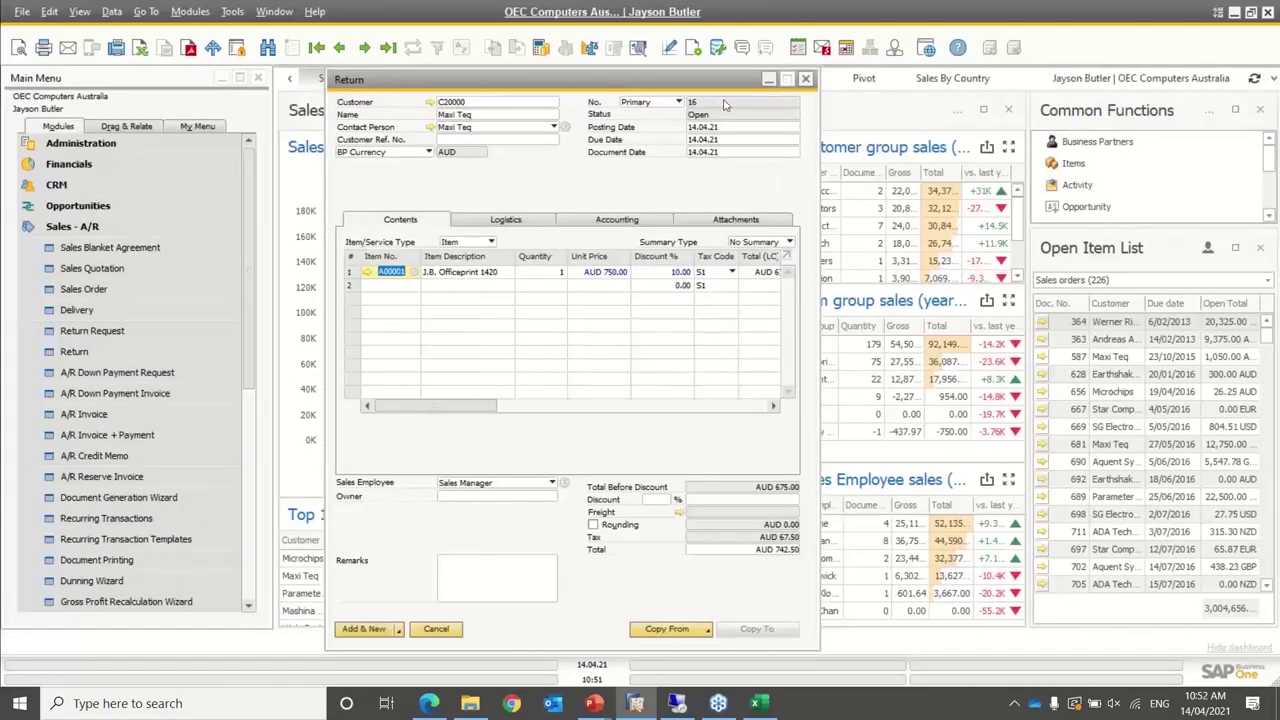
click(787, 80)
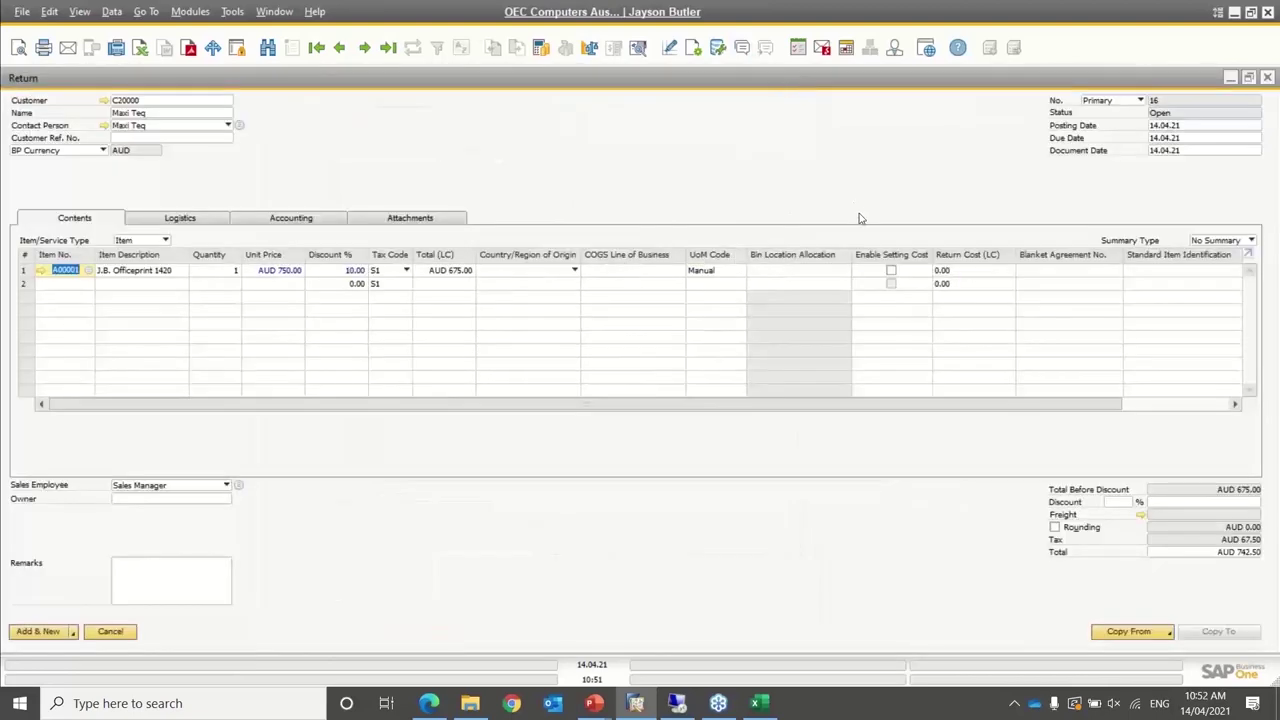
Turn on Enable Setting Cost for the A00001 row of the Return and set its Return Cost to 545
click(897, 261)
click(891, 270)
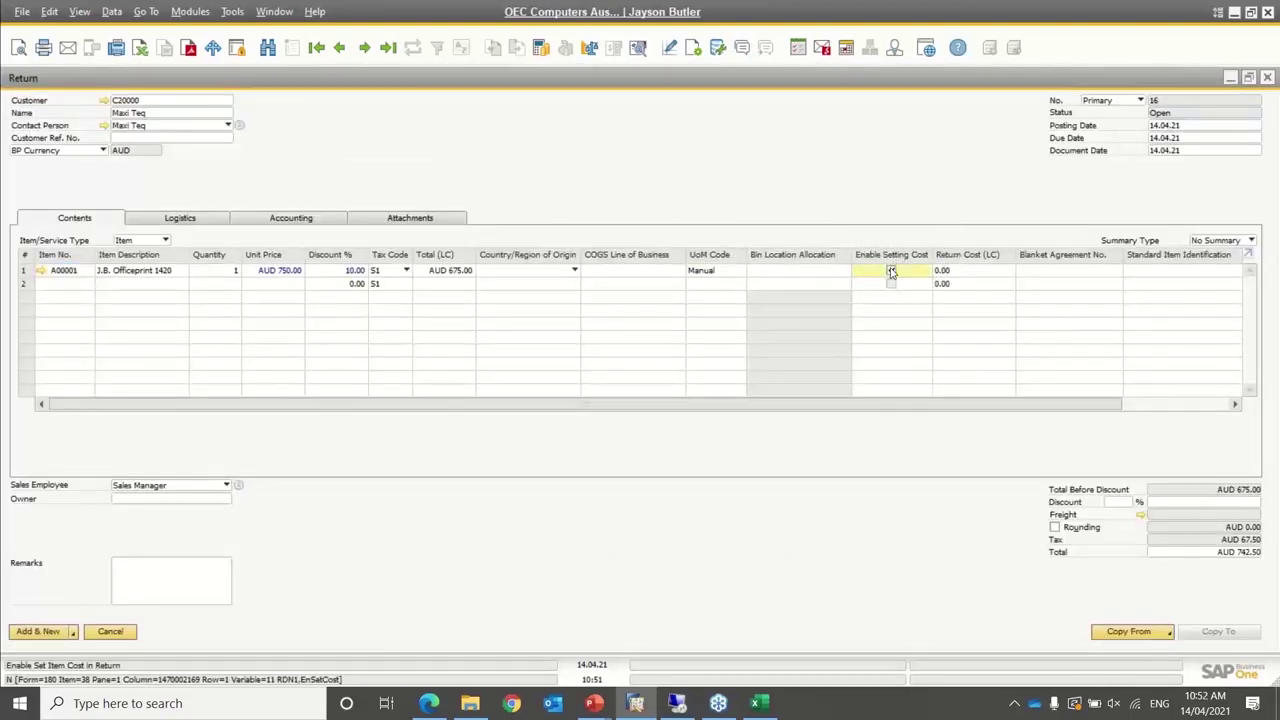
click(963, 271)
text(545)
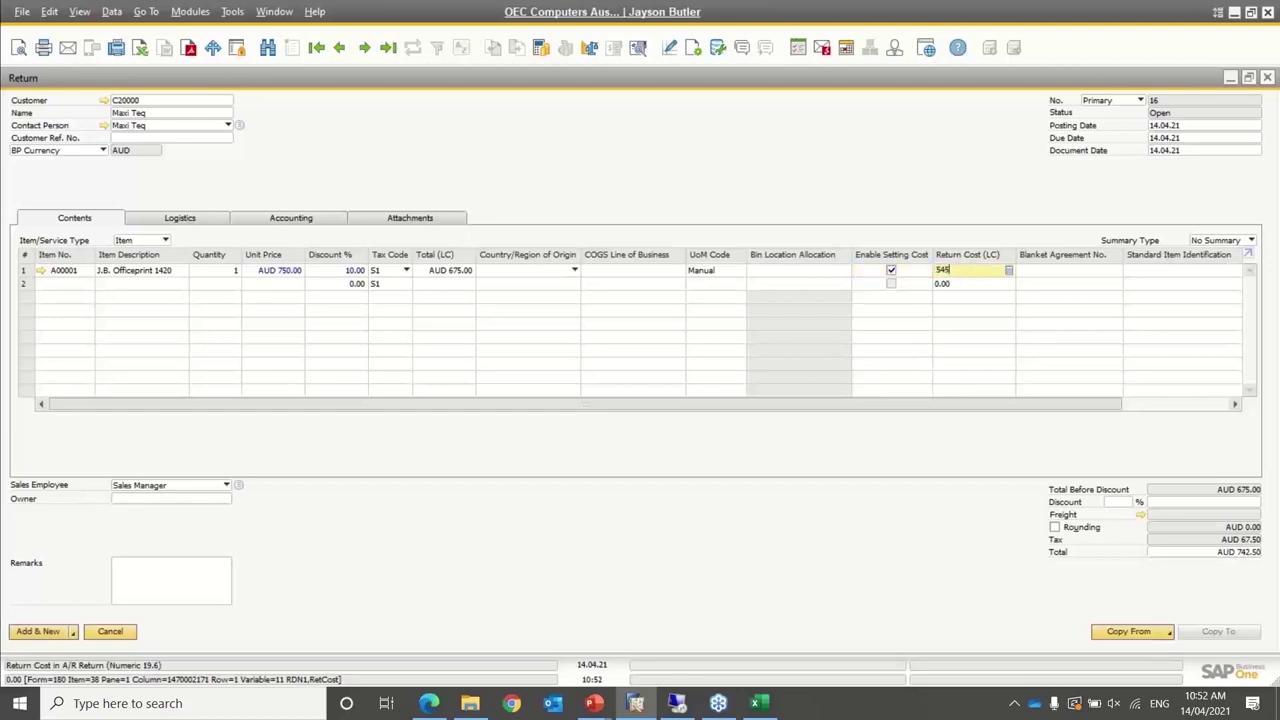
Restore the Return window to a smaller size and check the Returns document settings for Allow Setting Item Cost When Document is Not Based
double_click(832, 86)
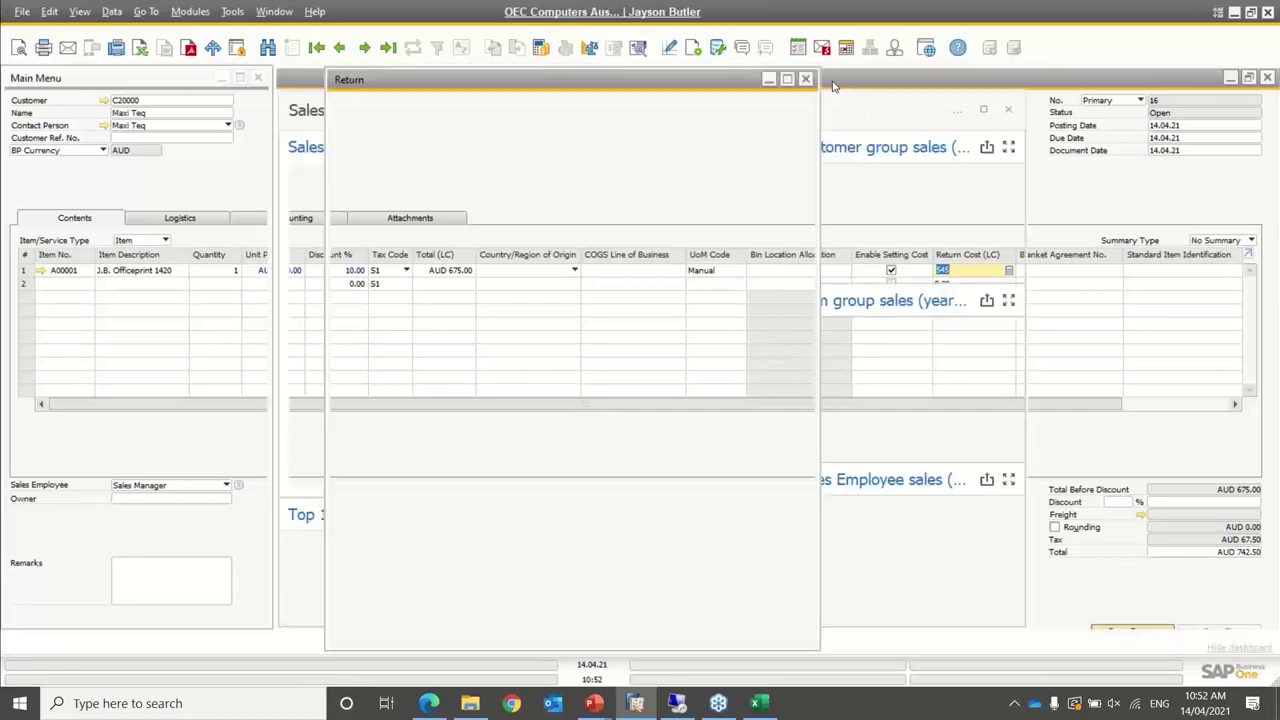
drag(660, 80, 738, 82)
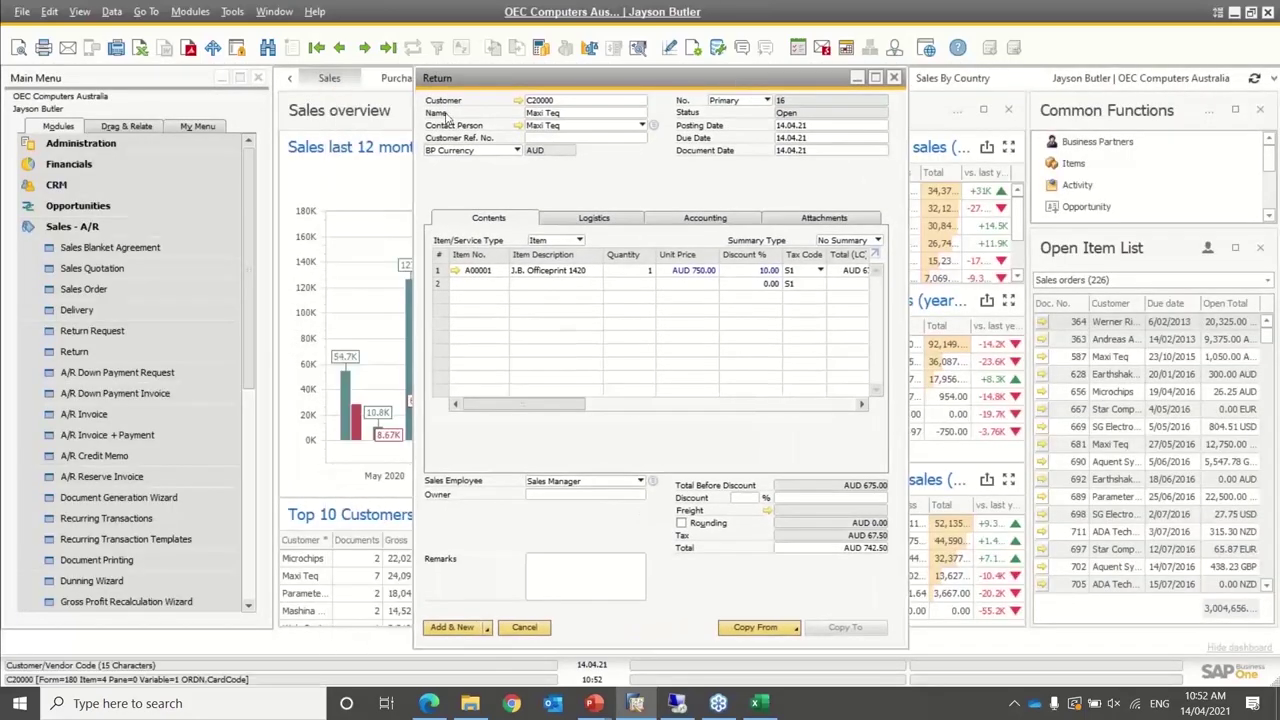
click(175, 142)
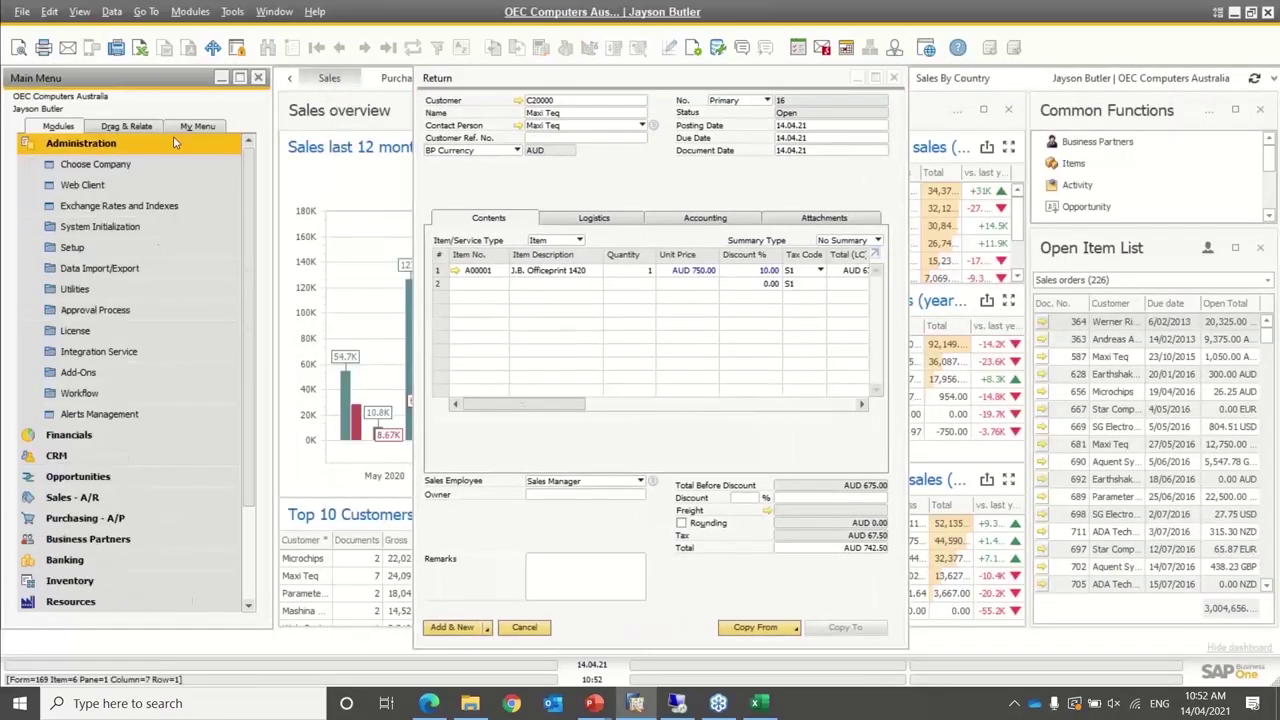
click(97, 225)
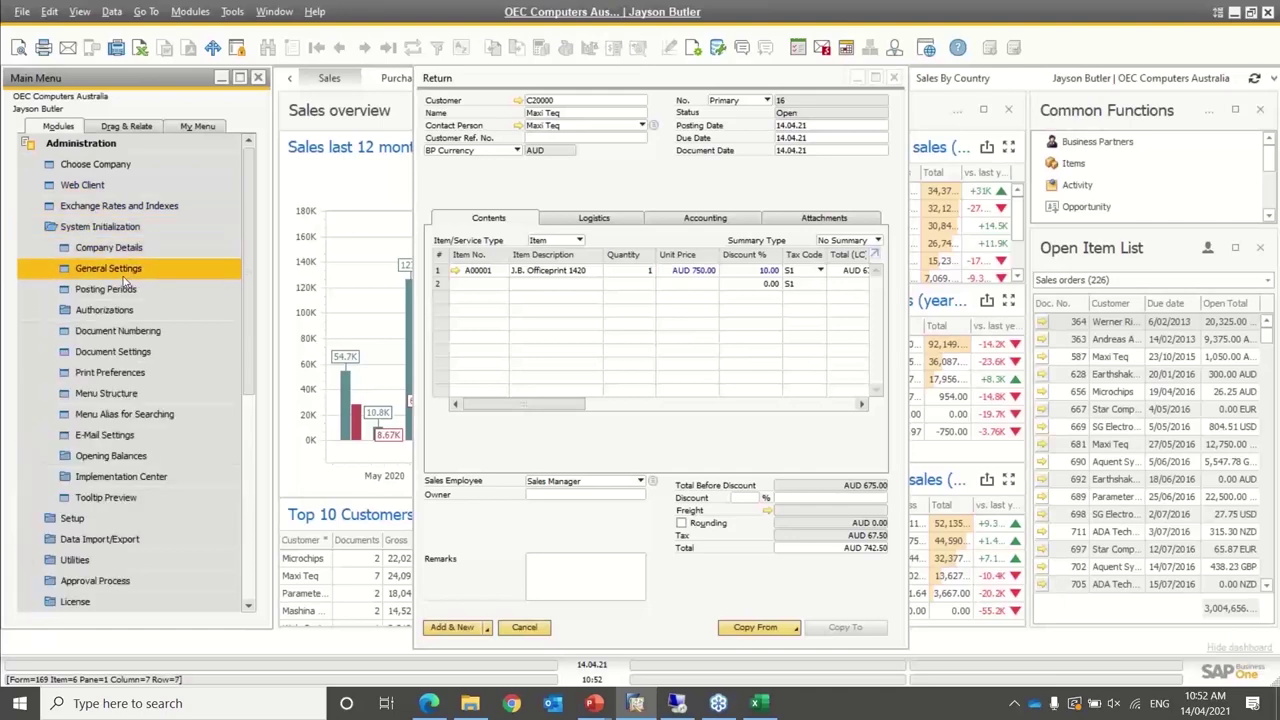
click(115, 351)
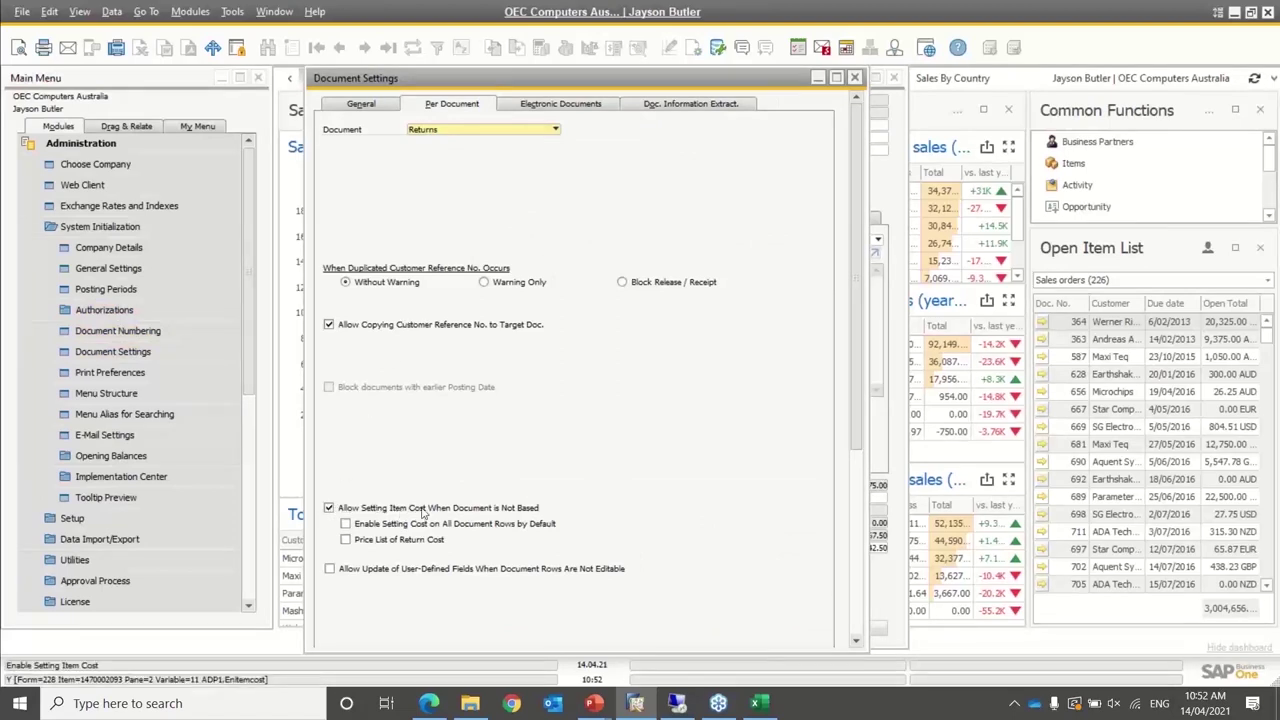
click(538, 510)
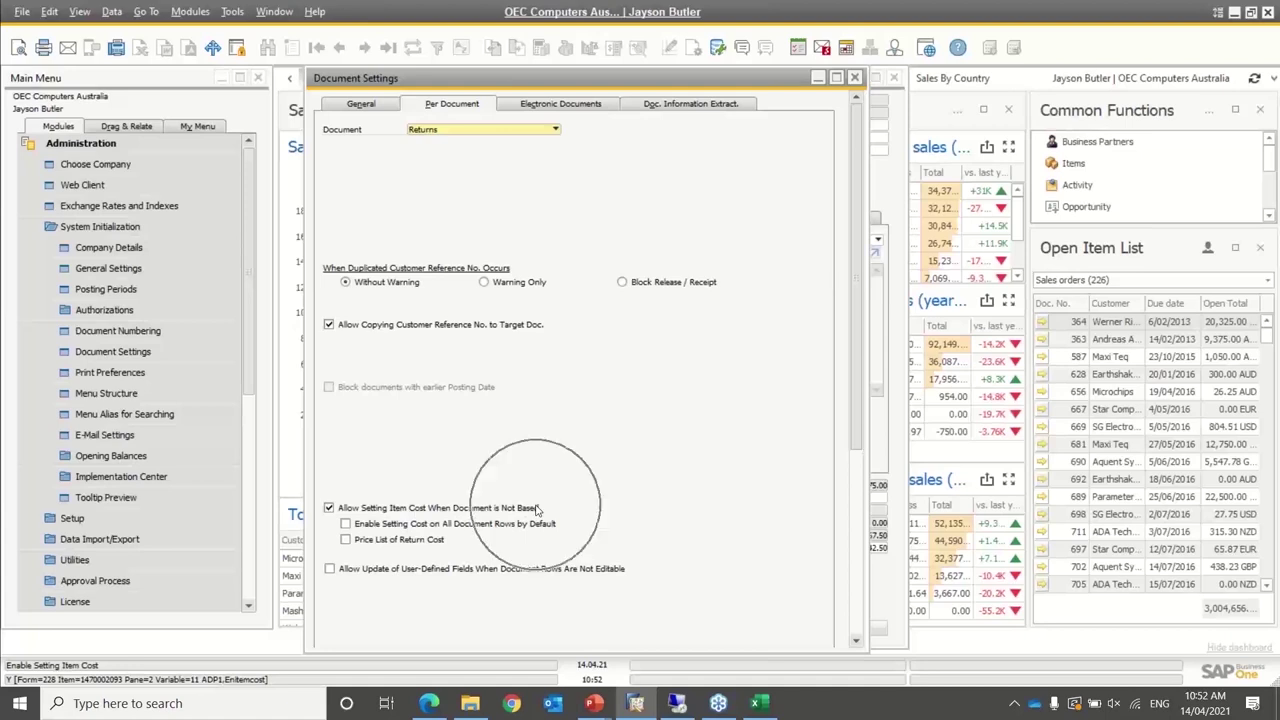
Go back to the Return document and review the Enable Setting Cost and Return Cost columns of the A00001 row
click(903, 177)
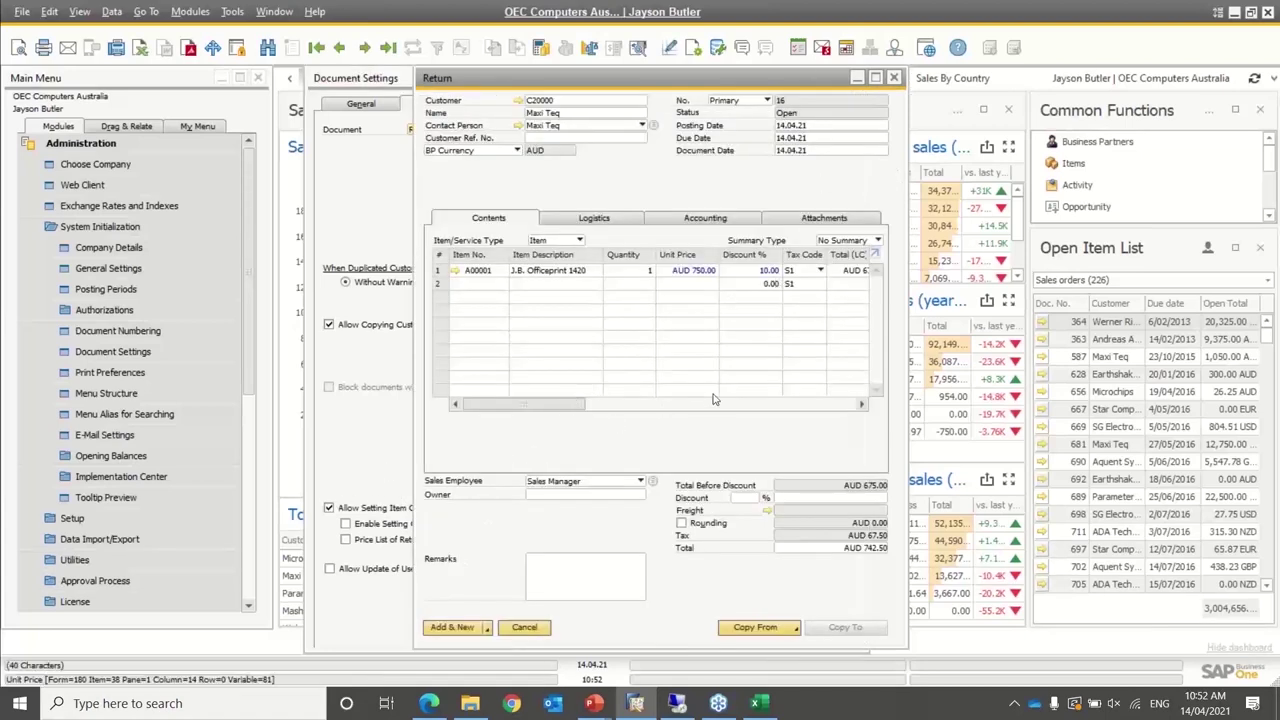
click(672, 405)
click(672, 405)
click(760, 405)
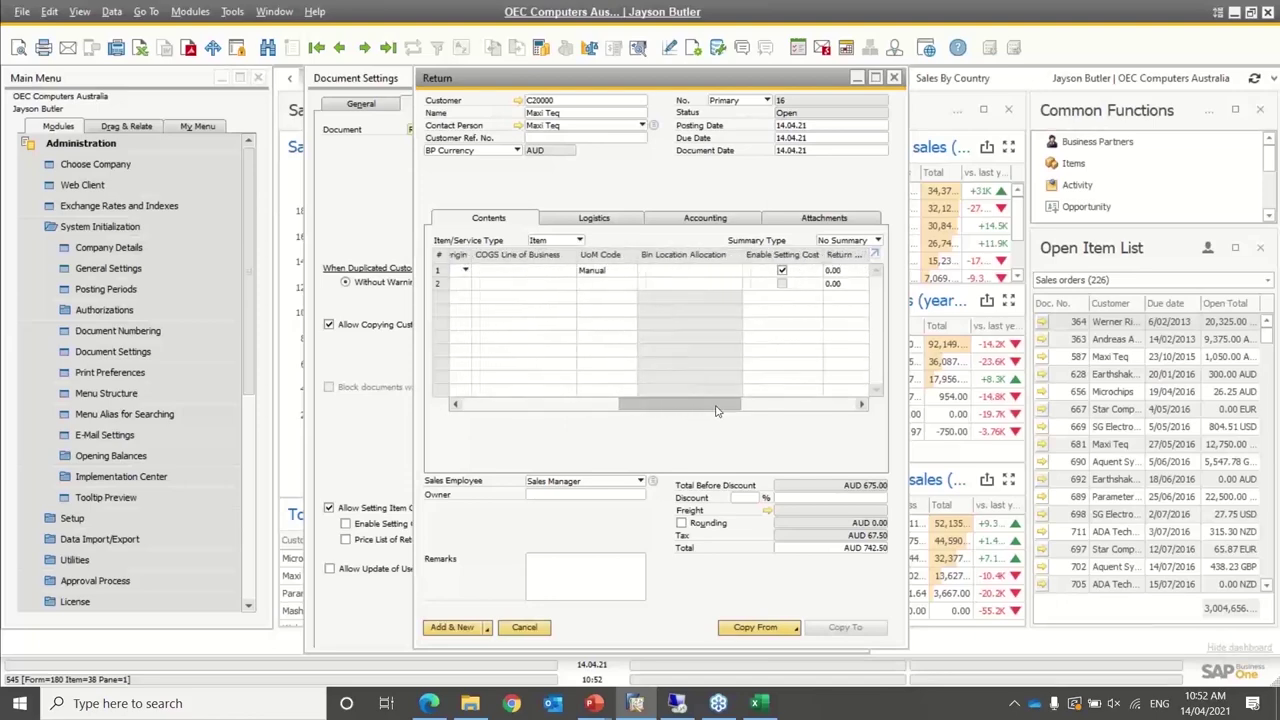
click(838, 270)
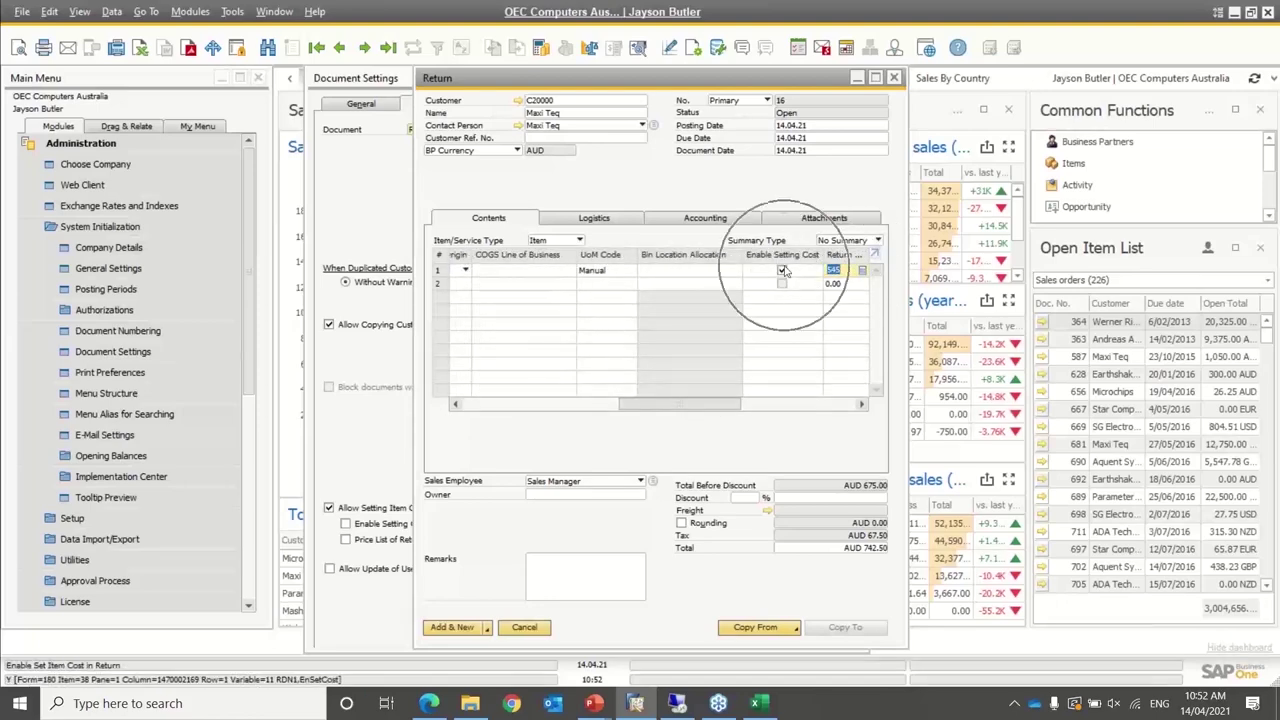
Try enabling a price list of return cost for Returns, review the available price lists, and close Document Settings without saving
click(381, 82)
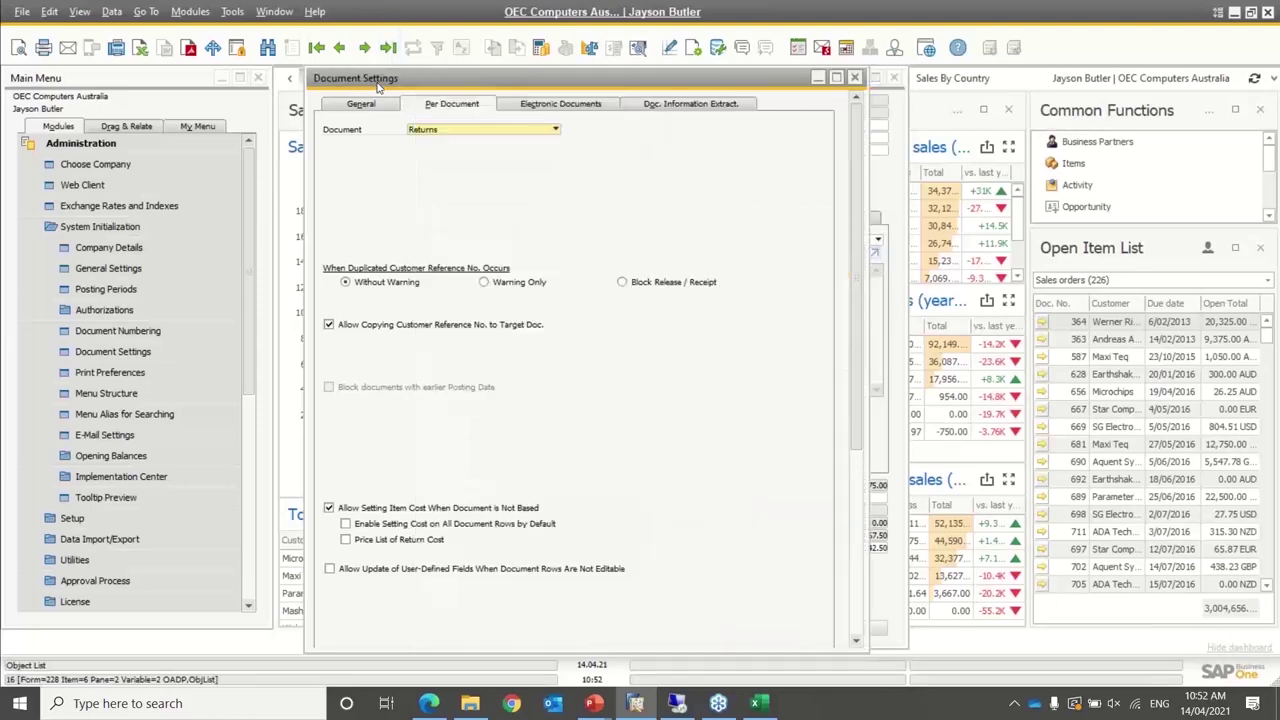
click(345, 540)
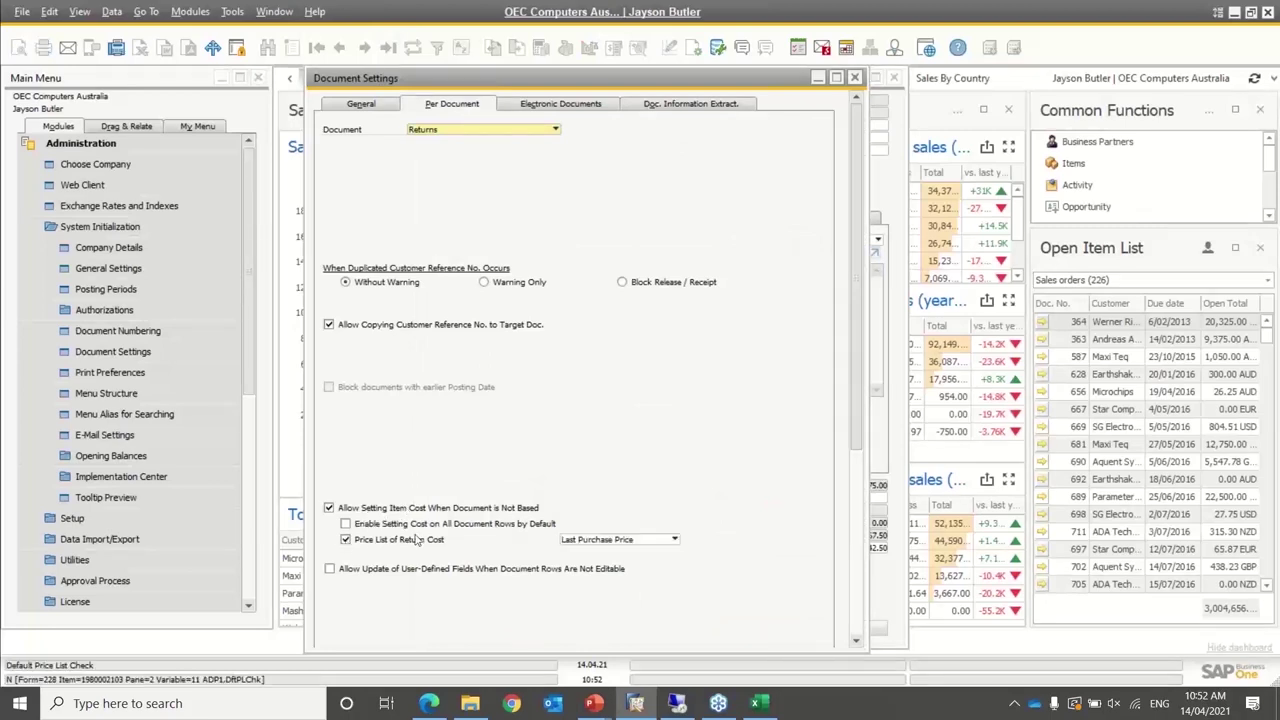
click(592, 541)
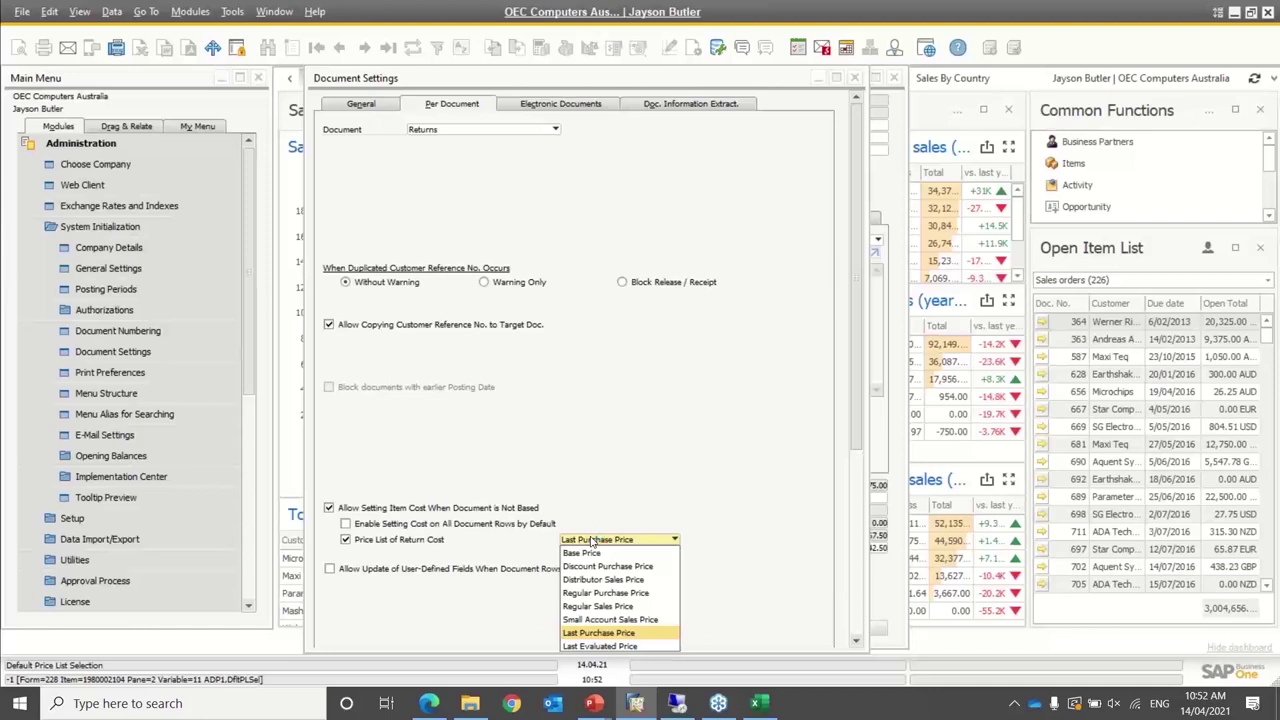
click(593, 541)
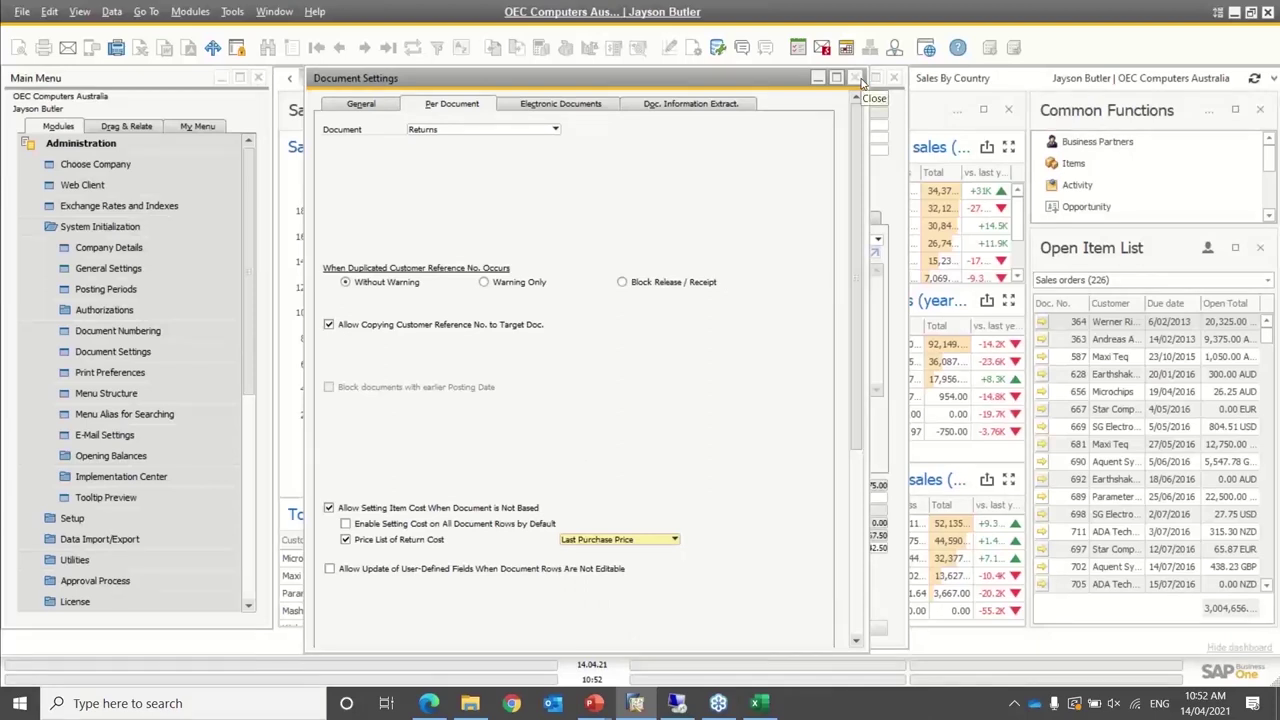
click(862, 80)
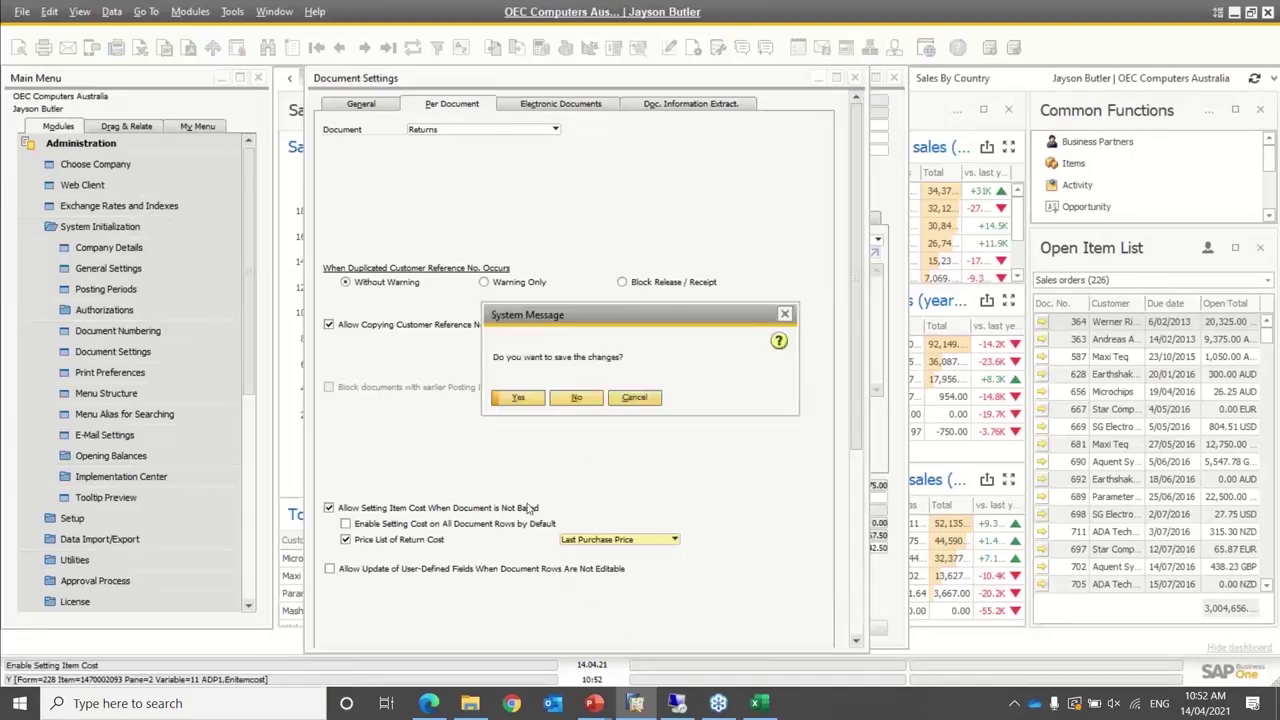
click(579, 405)
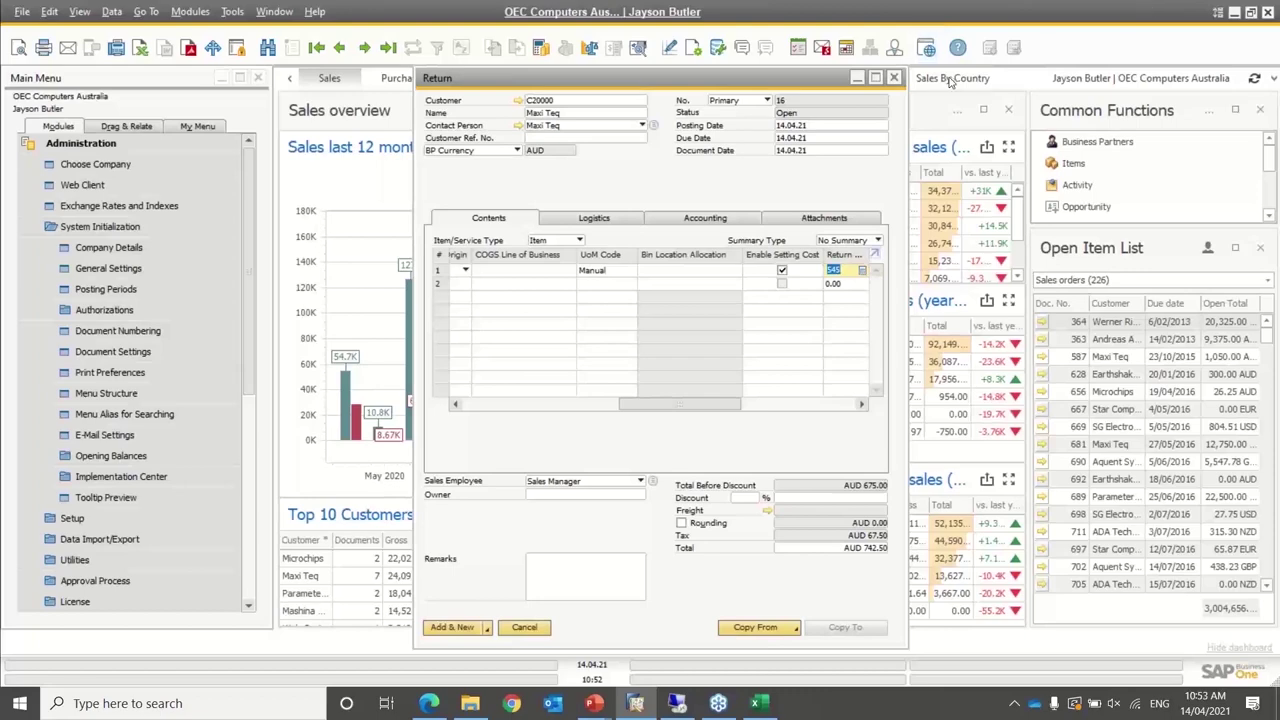
Close the open return without saving it and open a new sales order
click(894, 78)
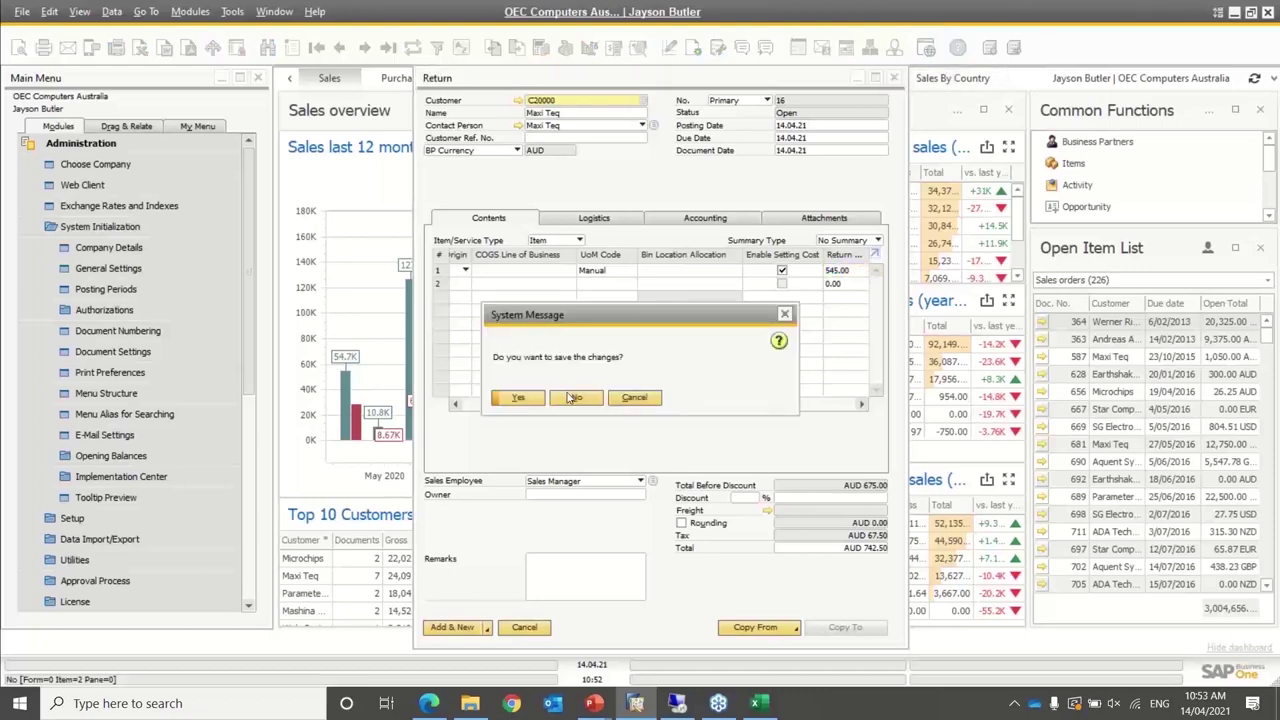
click(576, 397)
click(65, 146)
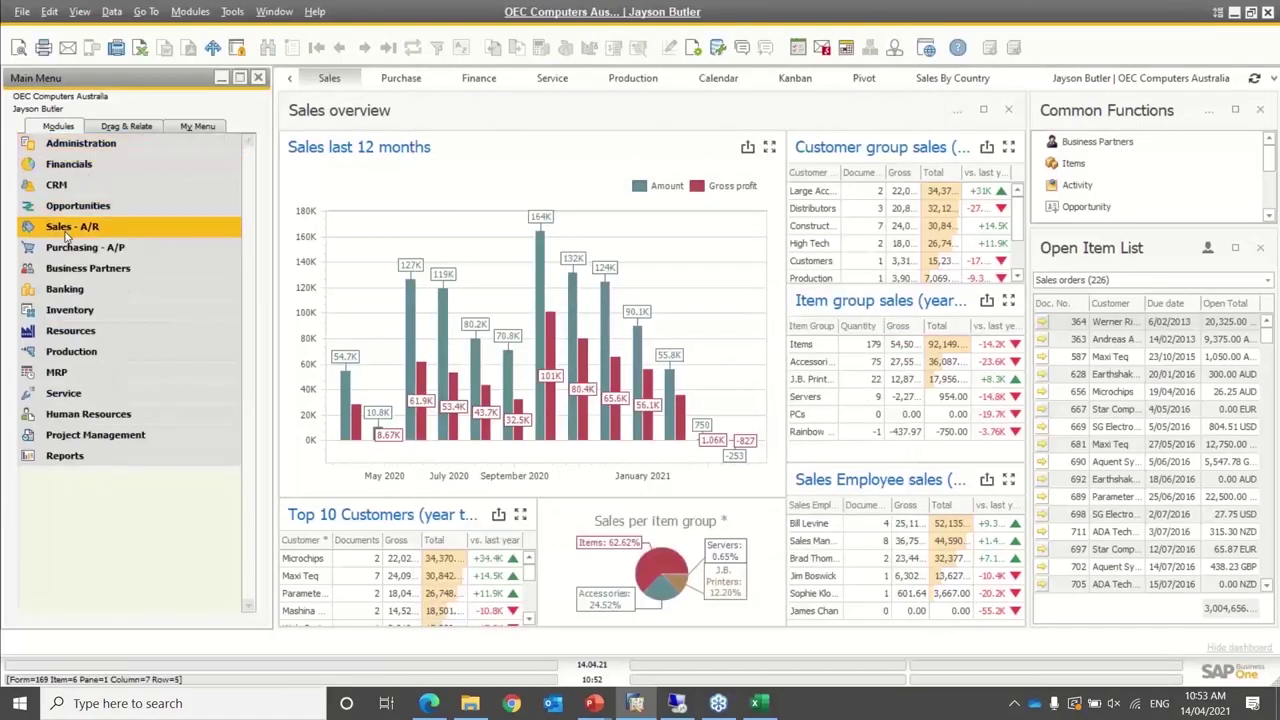
click(72, 207)
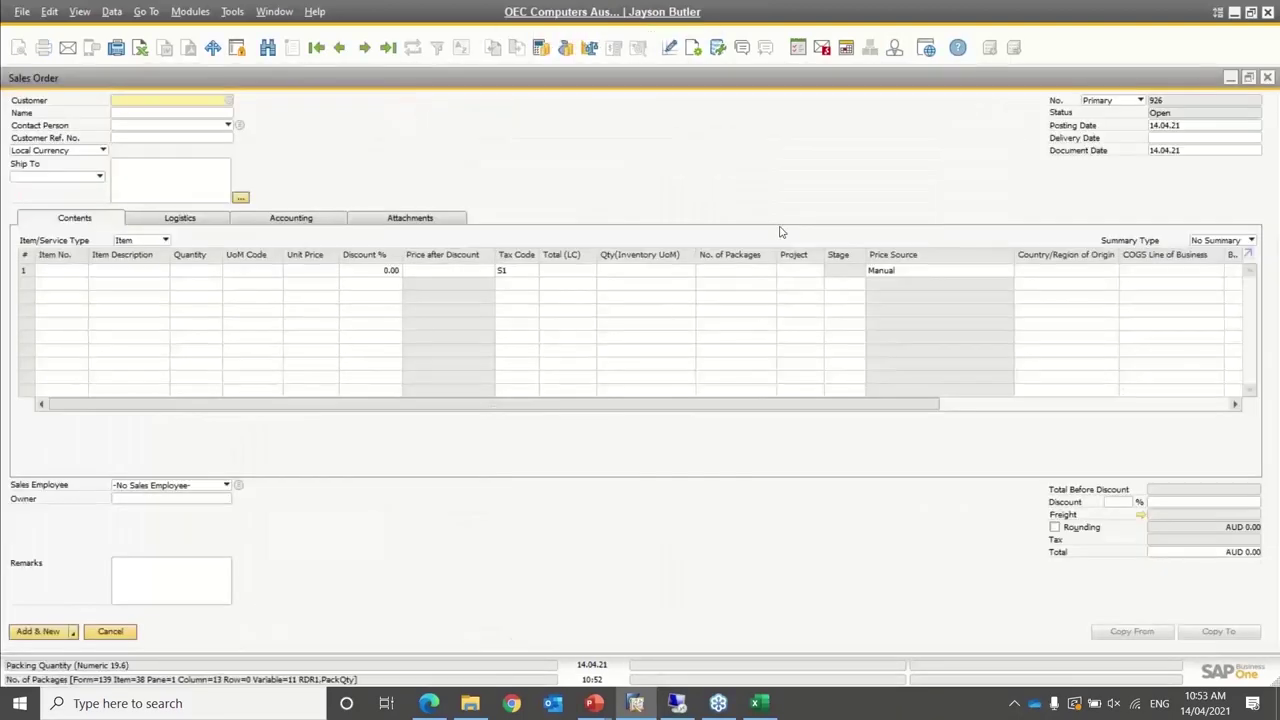
Try the sales order's item table in expanded view at normal and maximised window size, and close the order
double_click(800, 77)
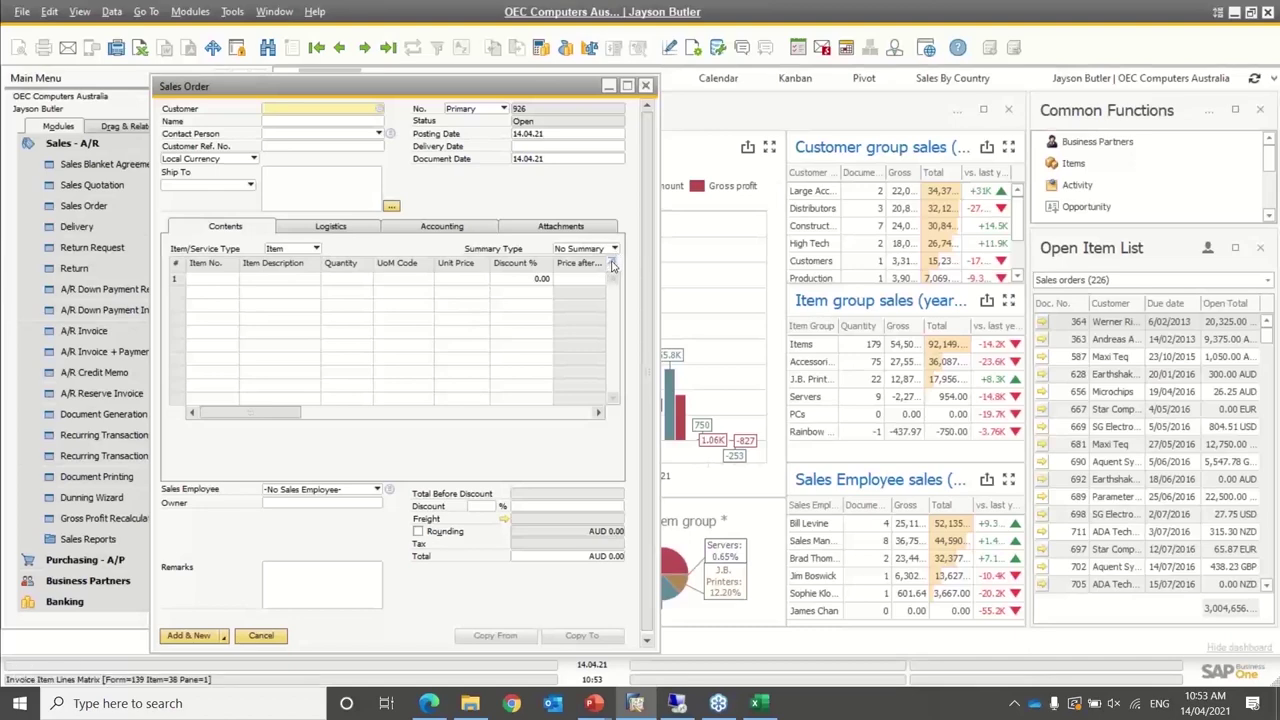
click(613, 265)
click(613, 264)
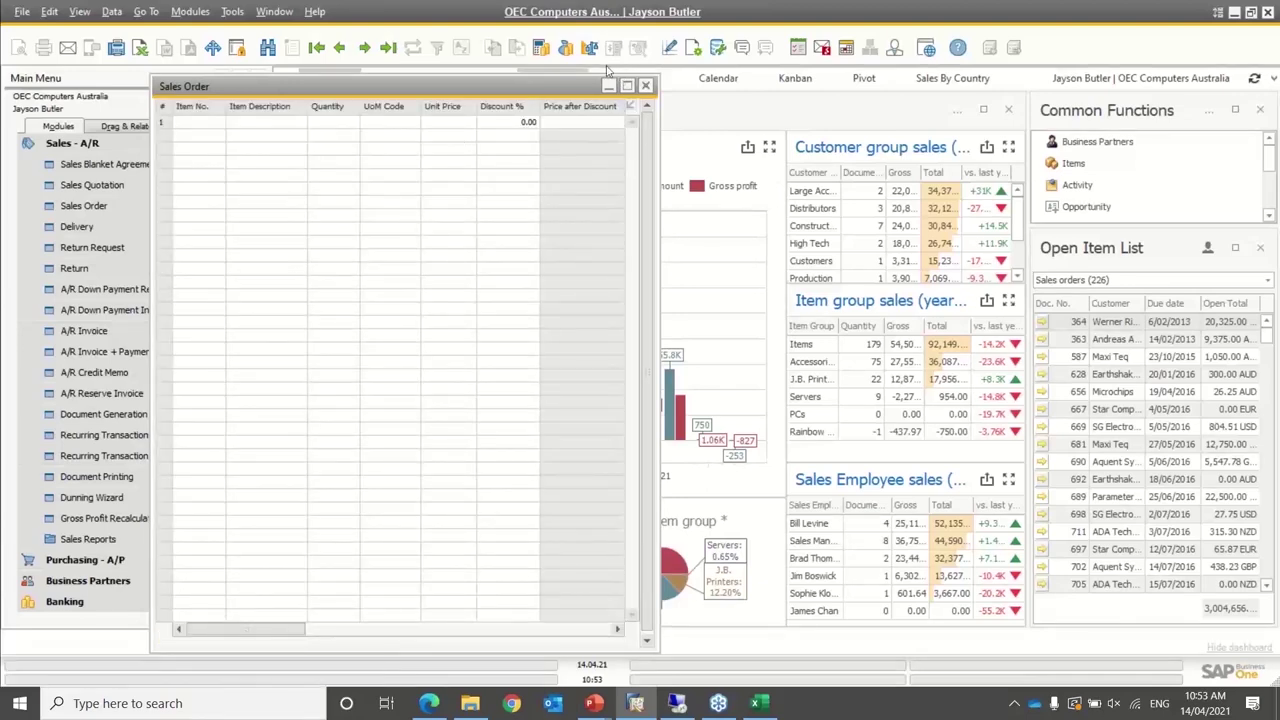
click(628, 88)
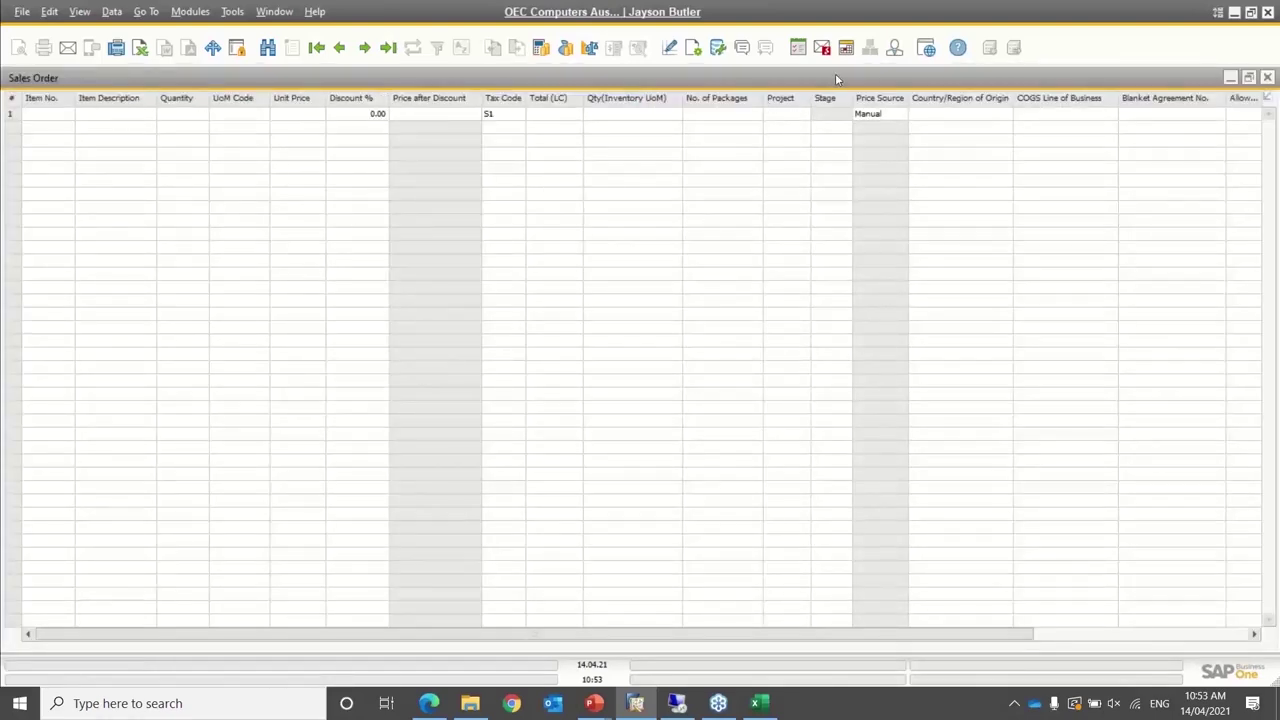
double_click(835, 73)
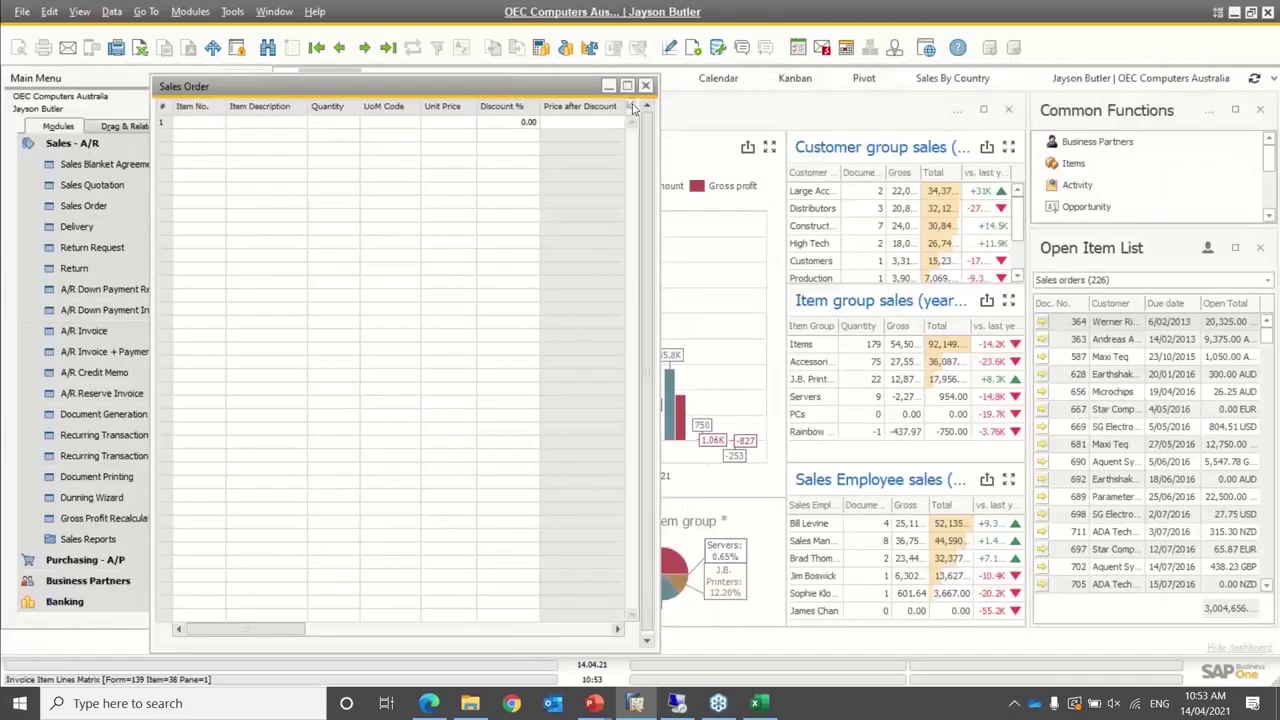
click(632, 108)
click(632, 106)
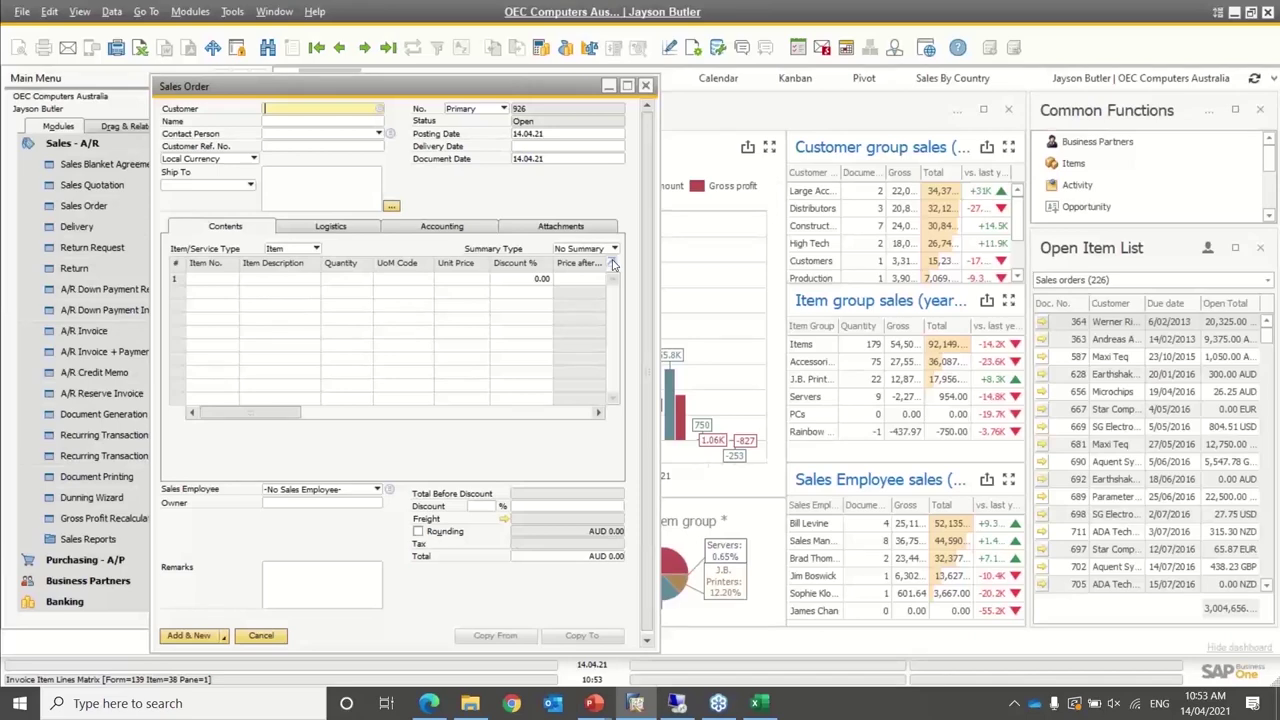
click(647, 87)
Start a new payment run in the Payment Wizard, keeping the default general parameters for outgoing bank transfers
click(72, 143)
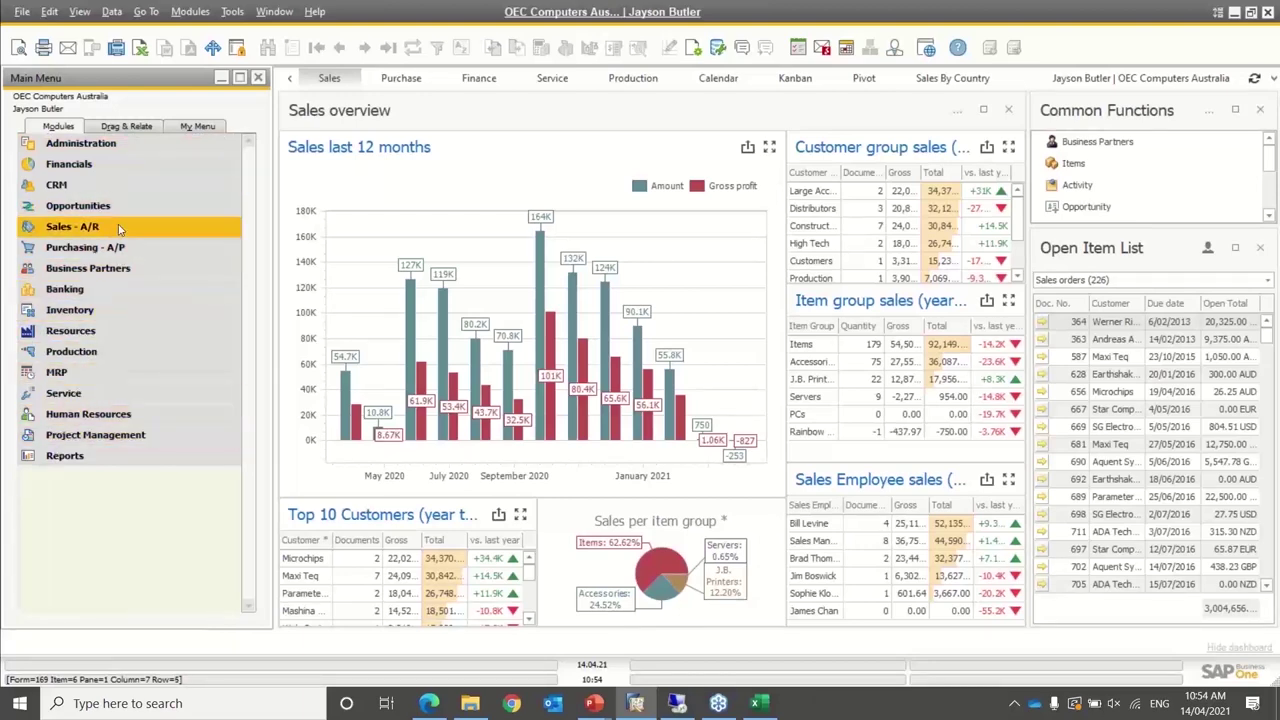
click(82, 289)
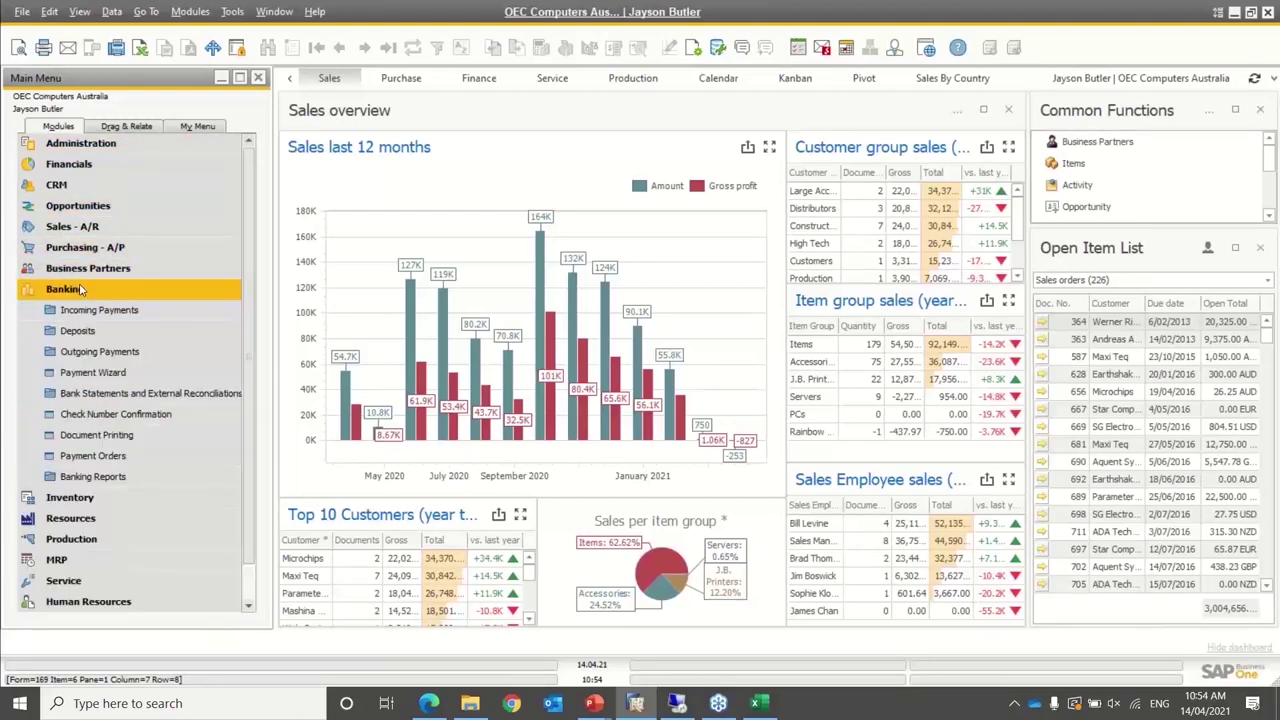
click(104, 379)
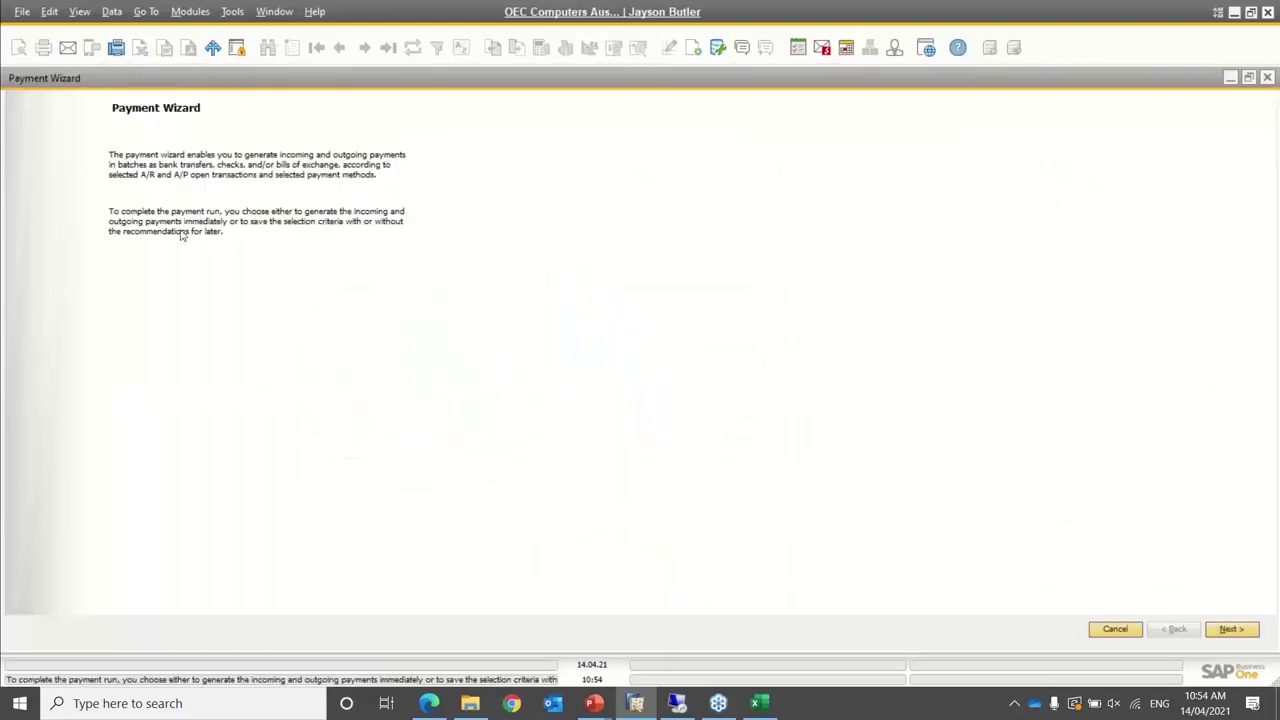
click(1240, 630)
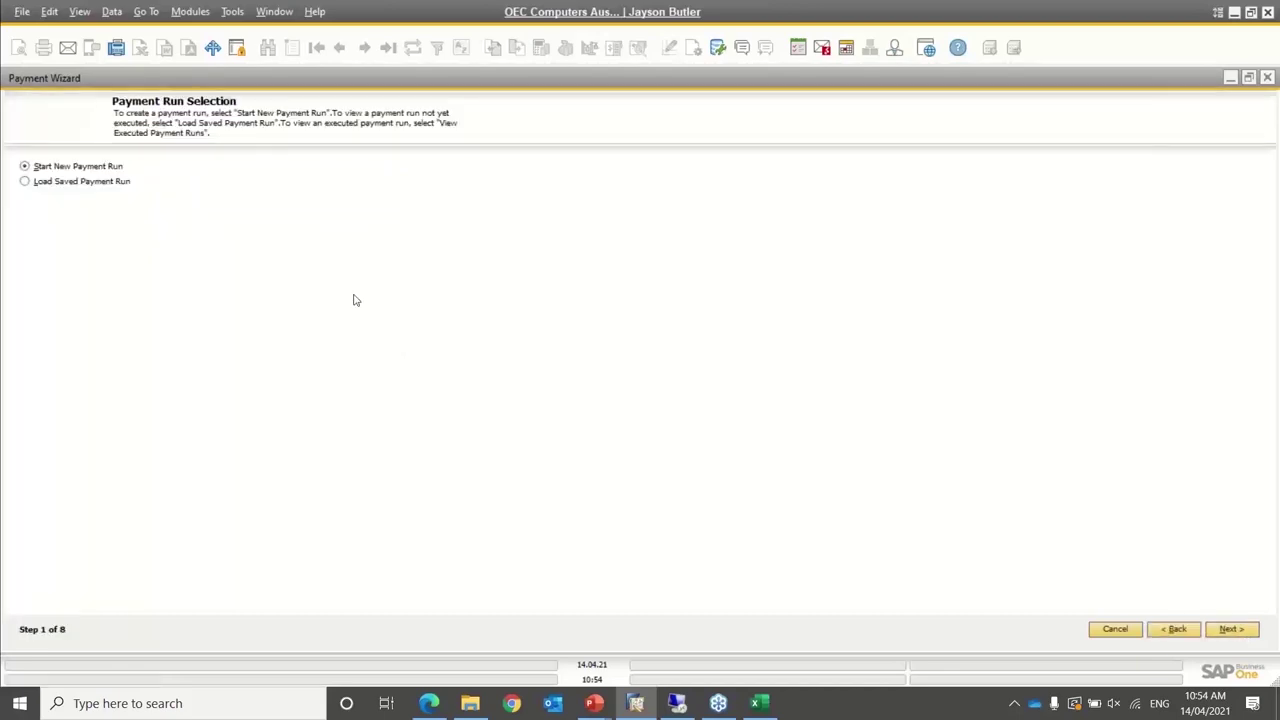
click(1230, 630)
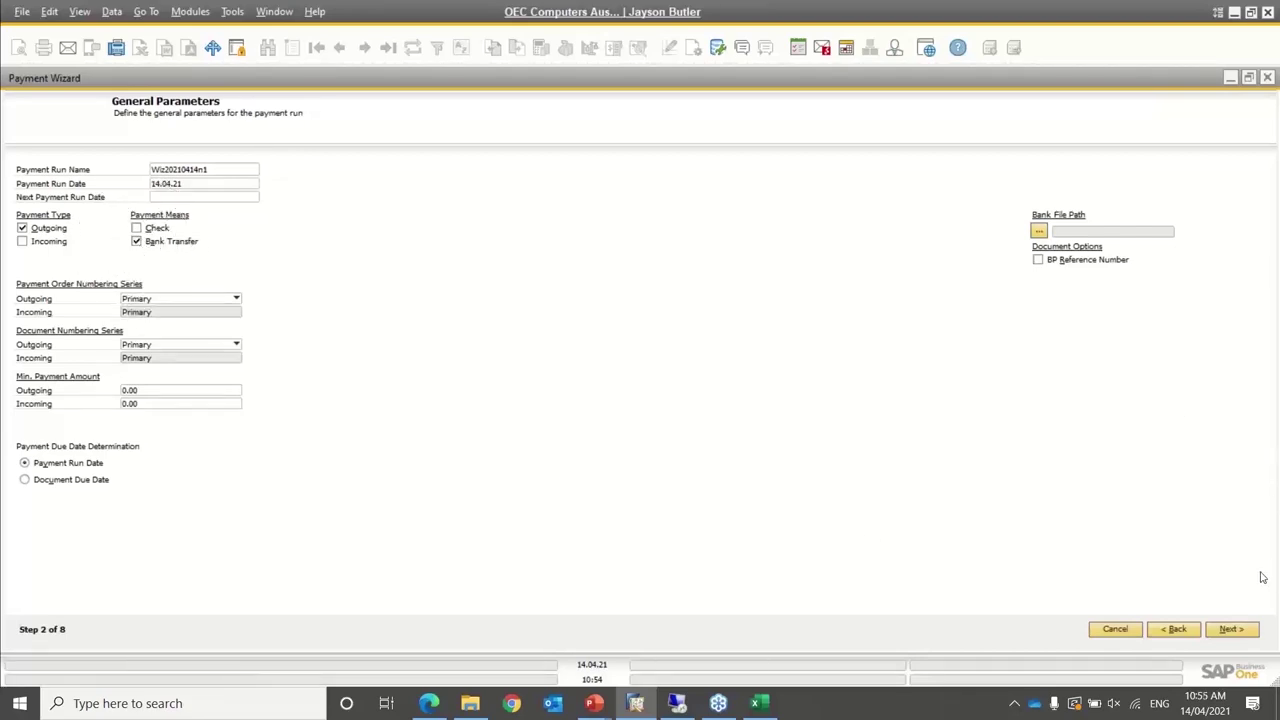
click(1231, 629)
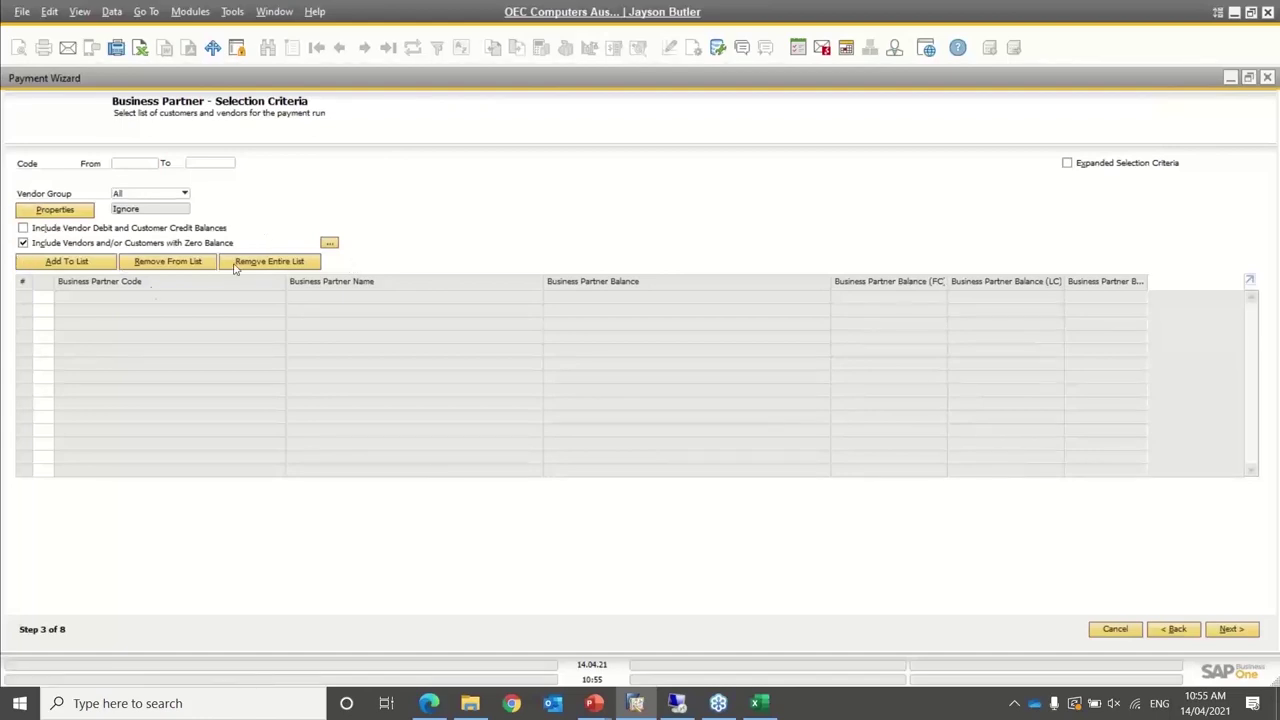
Review the vendor group and property filters, keep them at All and Ignore, and add the matching vendors to the list
click(145, 194)
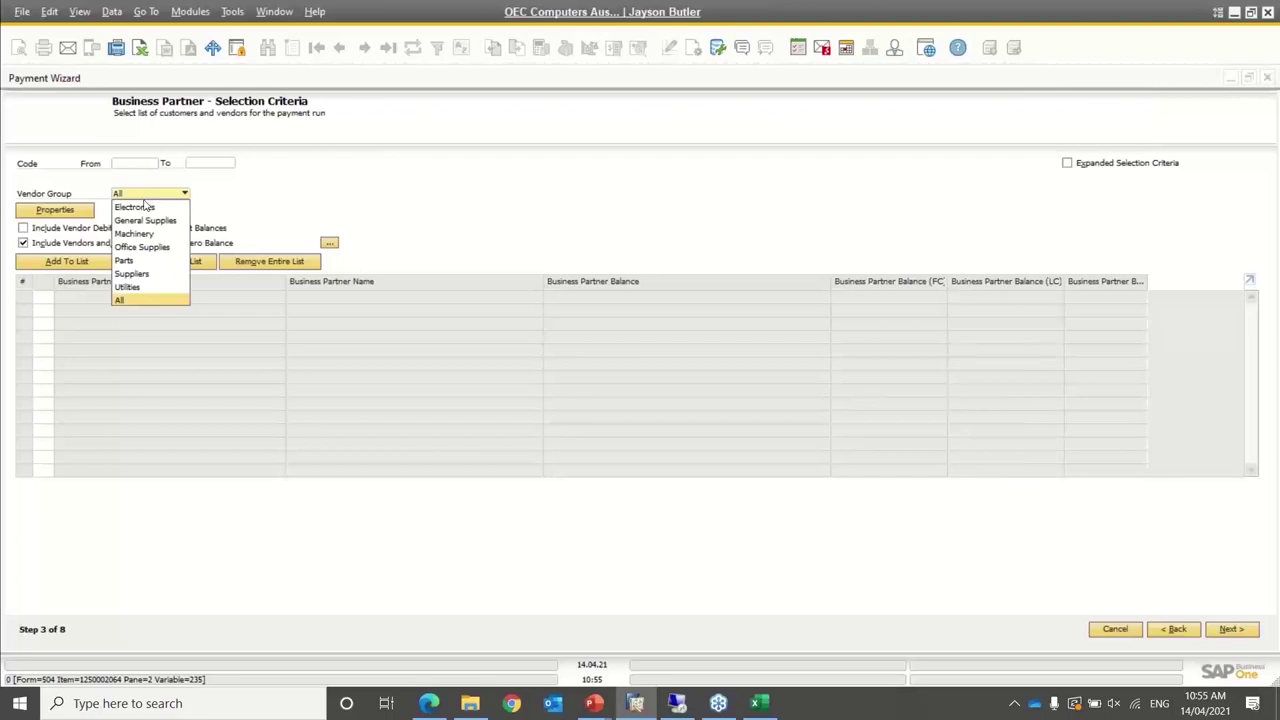
click(281, 190)
click(55, 209)
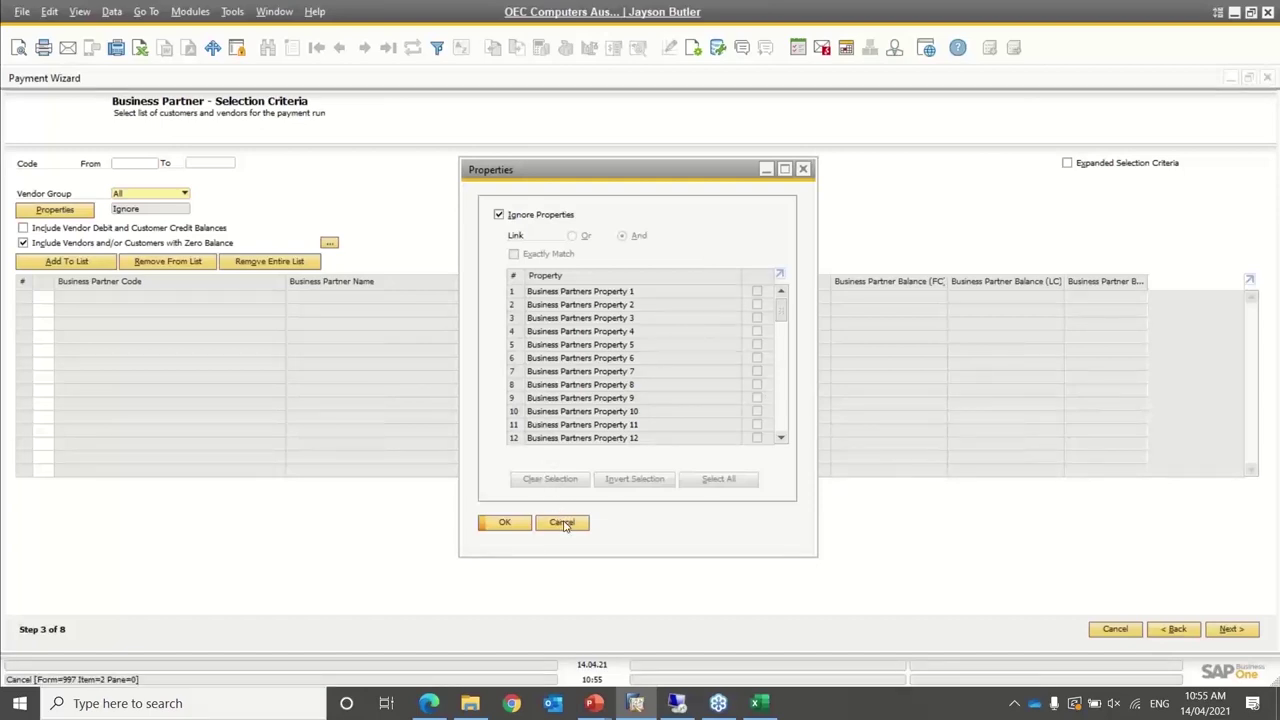
click(563, 523)
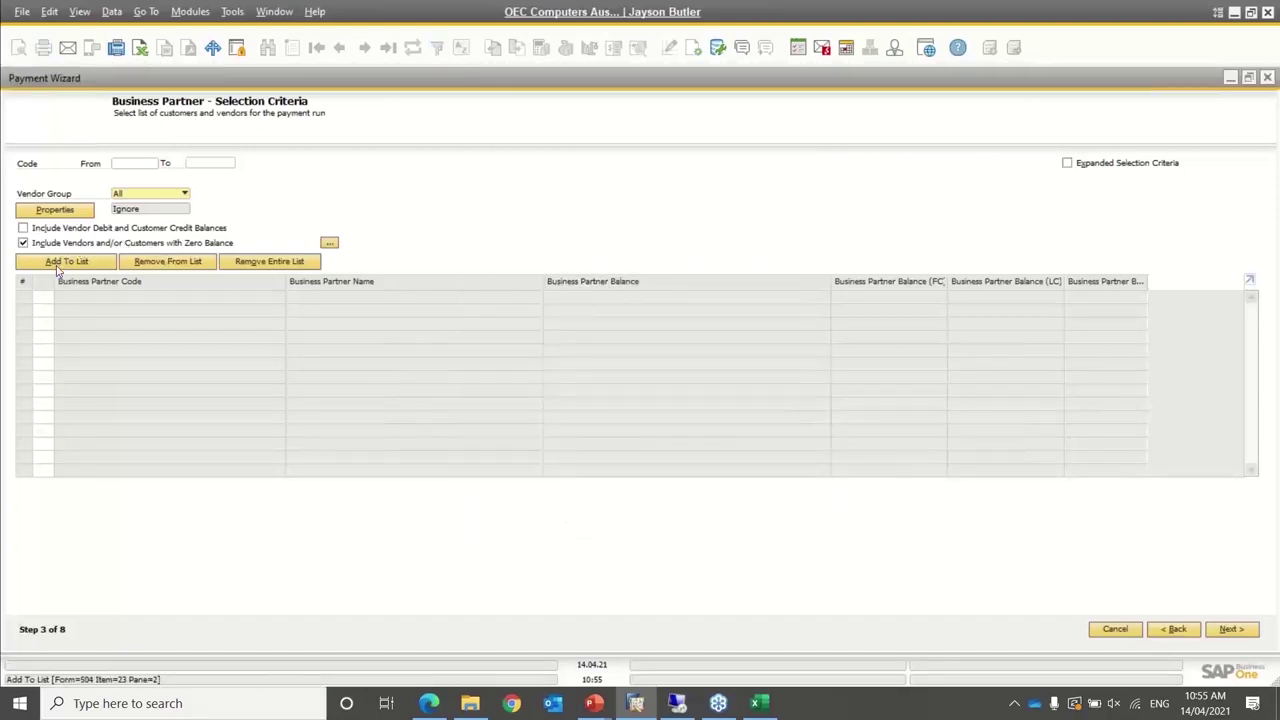
click(62, 264)
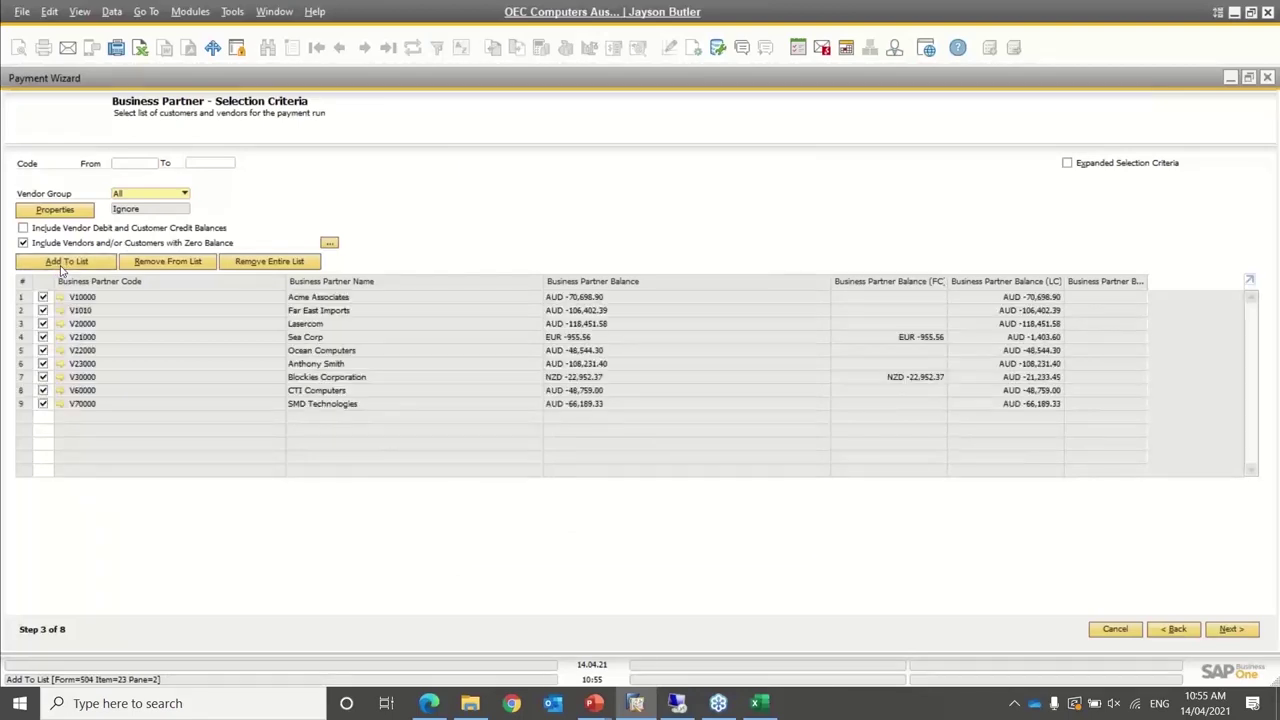
Exclude Far East Imports and Lasercom from the payment run and include them again
click(42, 310)
click(42, 323)
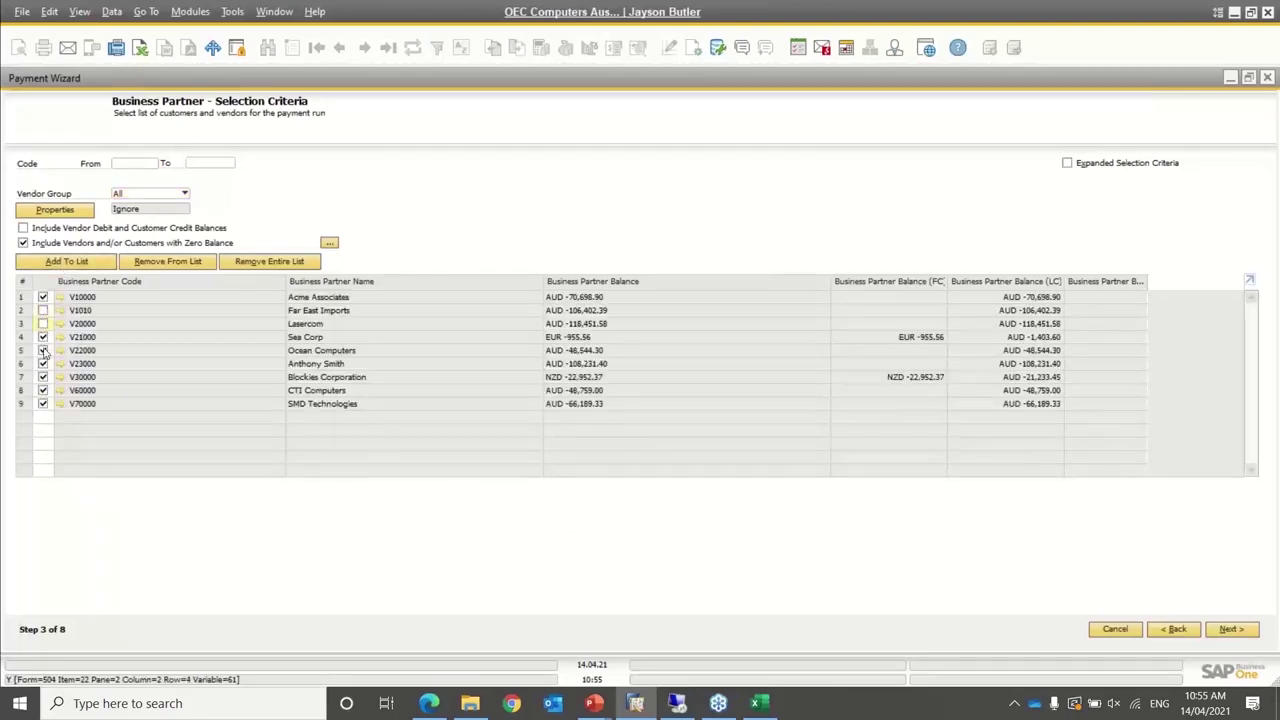
click(43, 364)
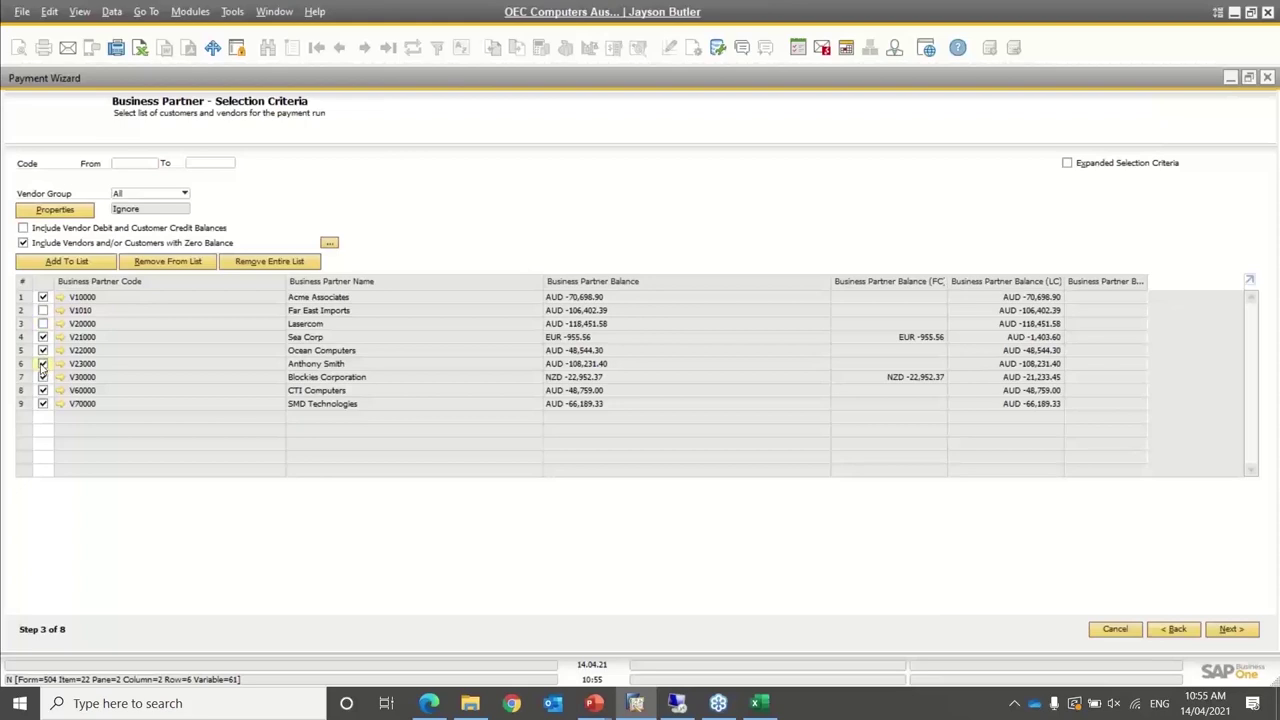
click(43, 323)
click(42, 310)
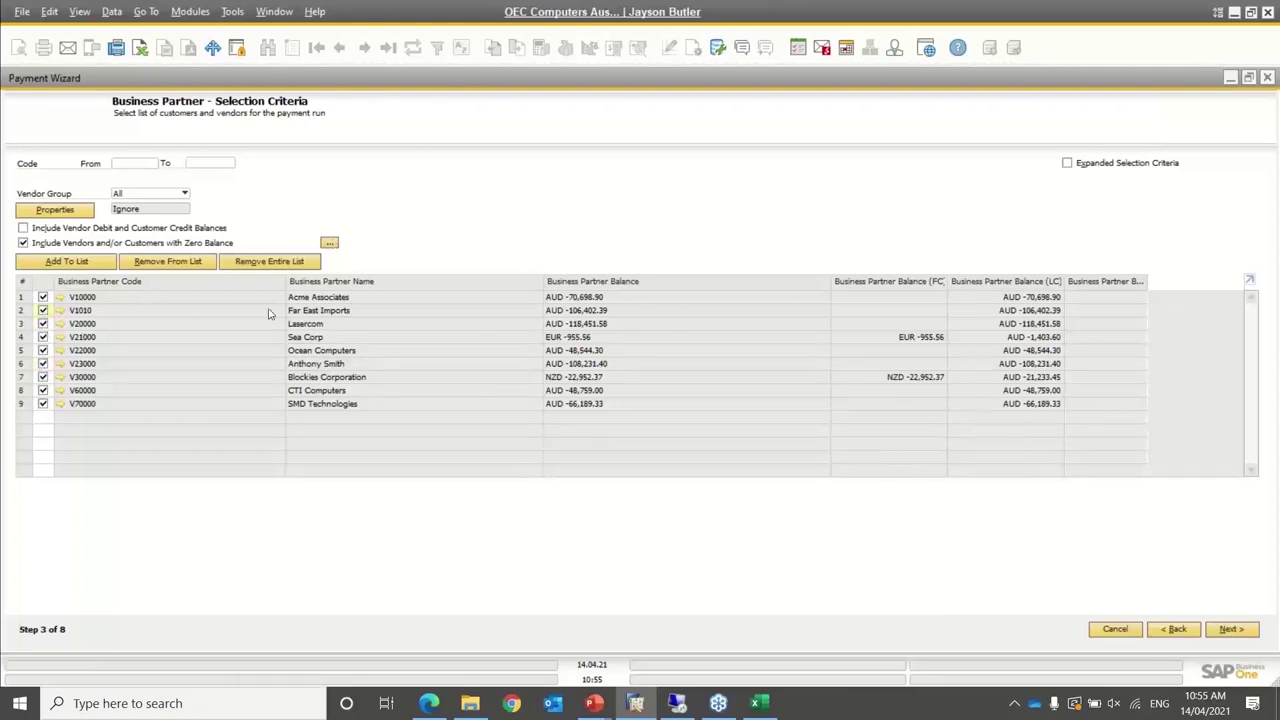
Turn on the expanded selection criteria, browse the available business partner fields, and turn the criteria off again
click(1068, 163)
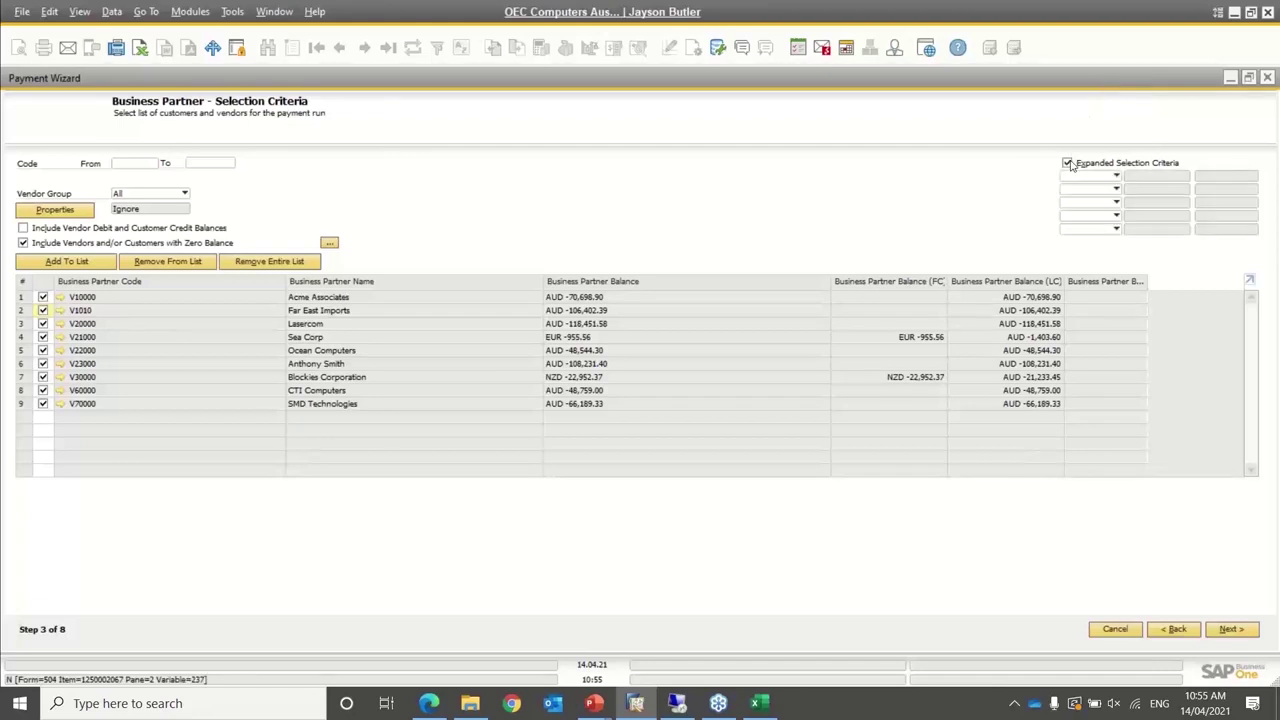
click(1073, 177)
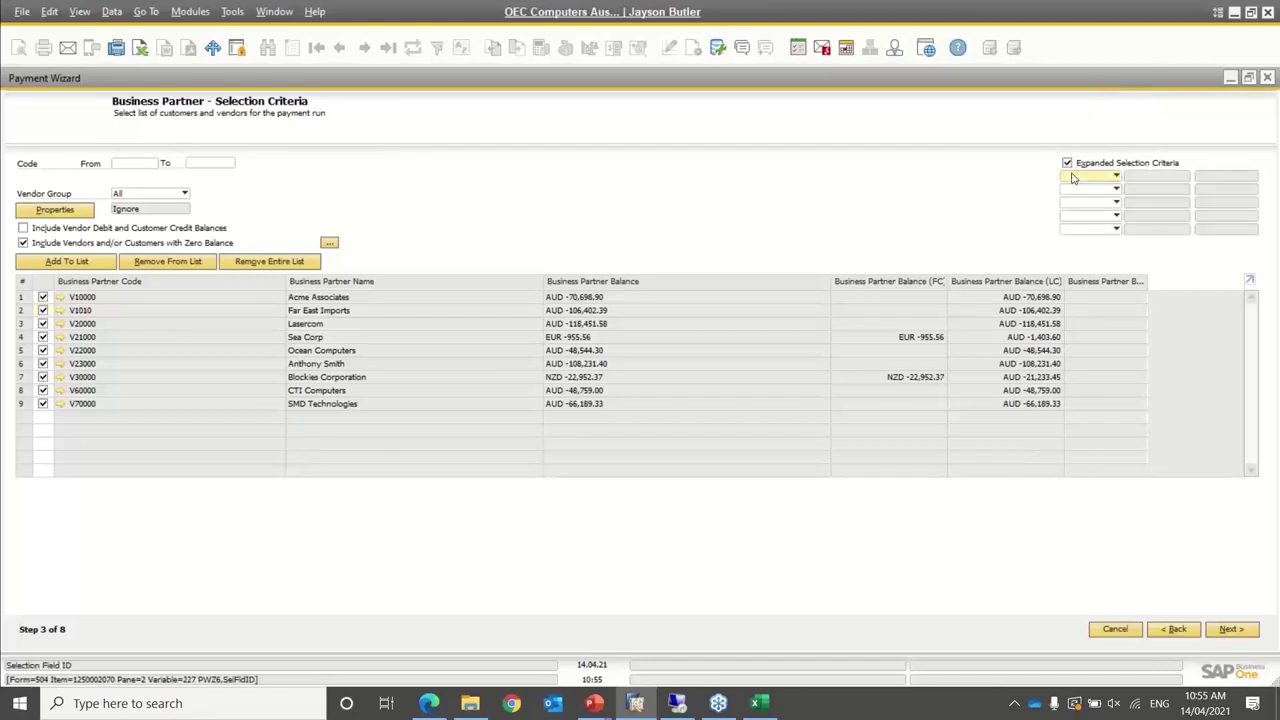
click(1073, 186)
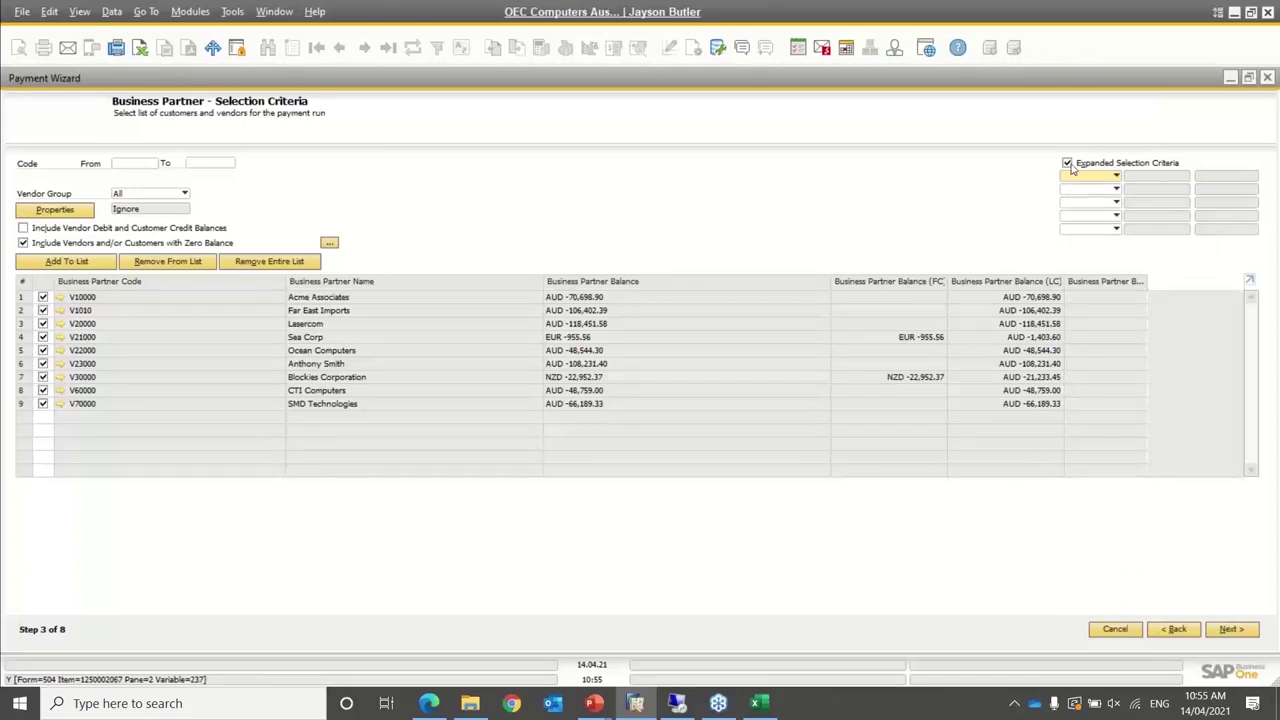
click(1068, 182)
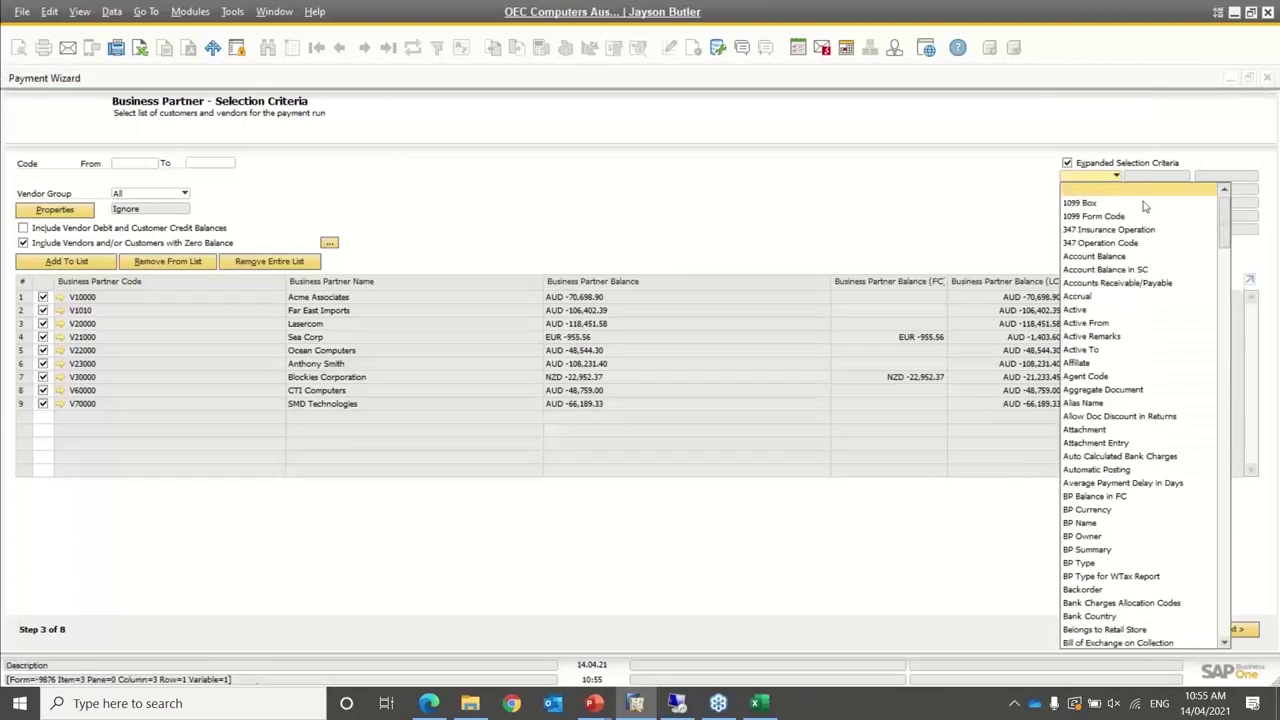
scroll(1222, 275, down, 2)
drag(1222, 275, 1222, 245)
click(957, 203)
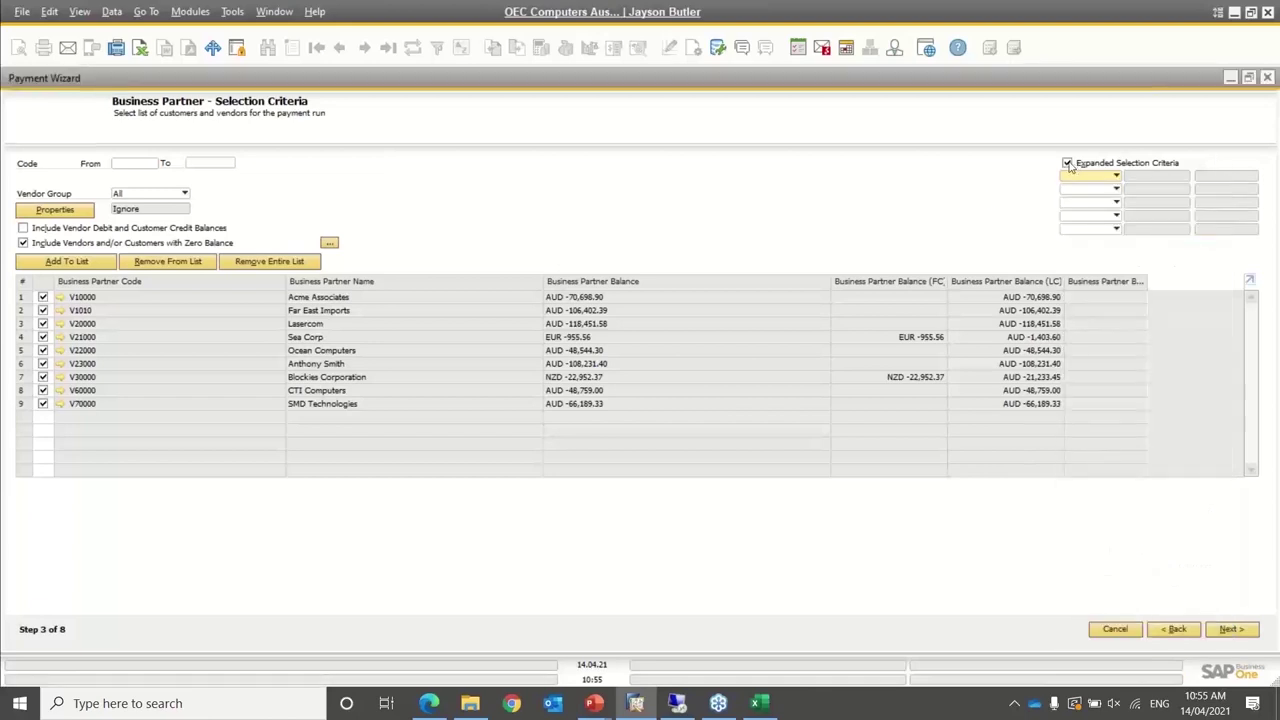
click(1067, 163)
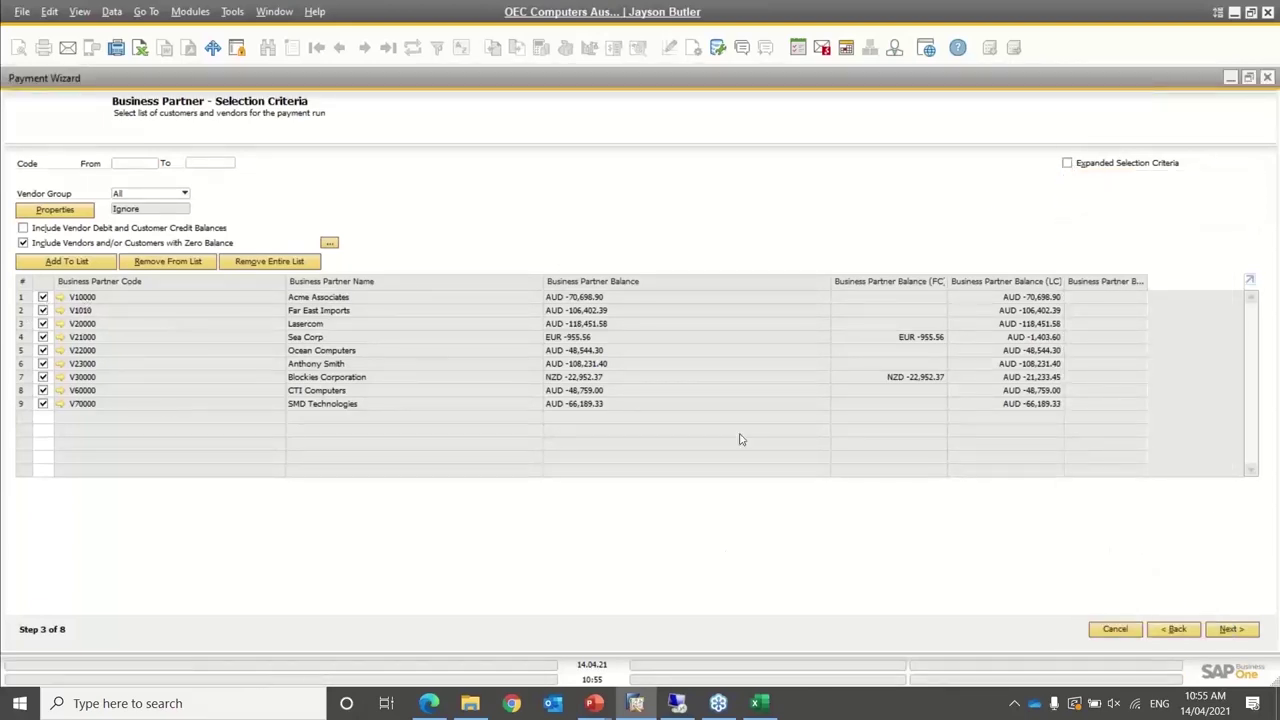
In the document parameters, set the A/P due date limit to 12.04.21 and continue to the payment method selection
click(1249, 632)
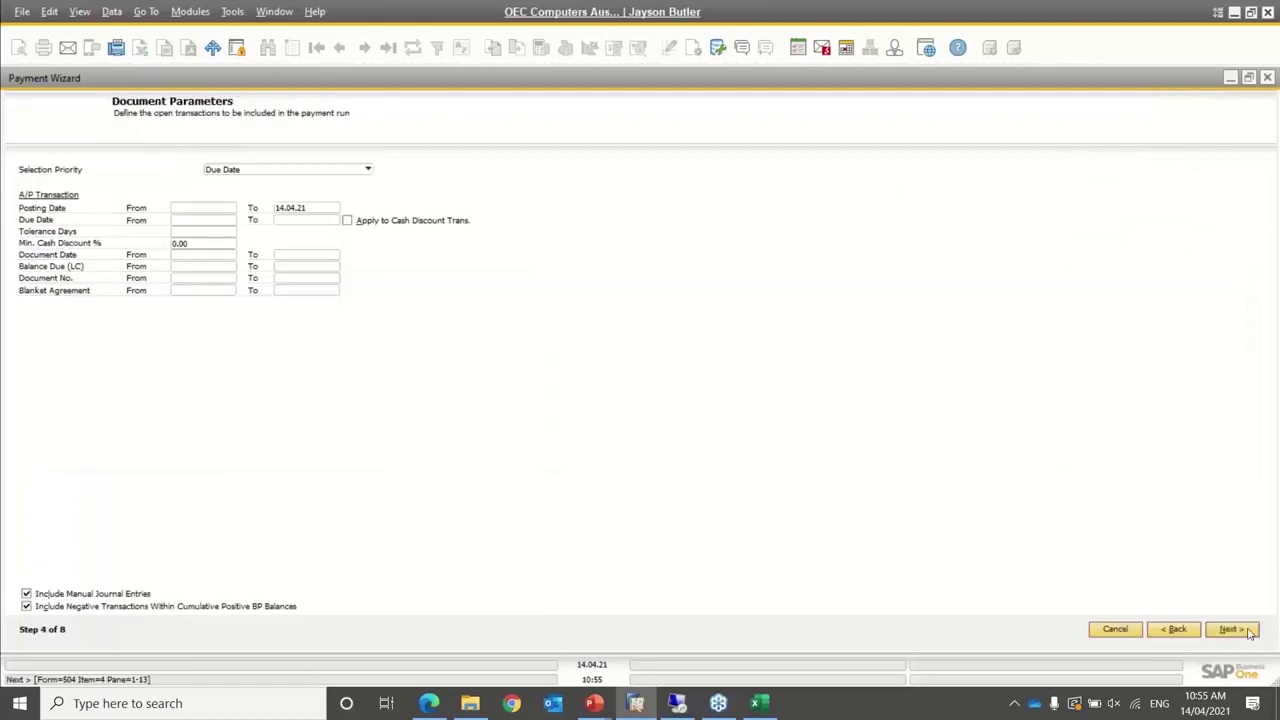
click(281, 221)
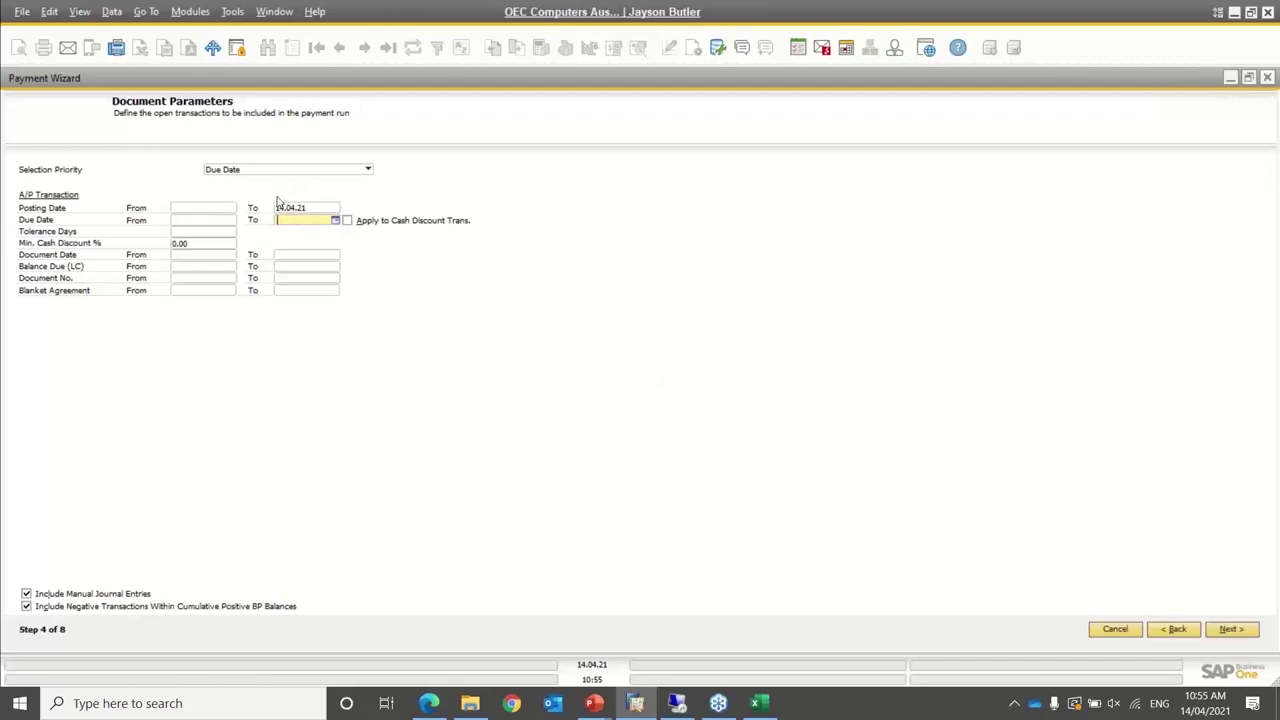
click(292, 218)
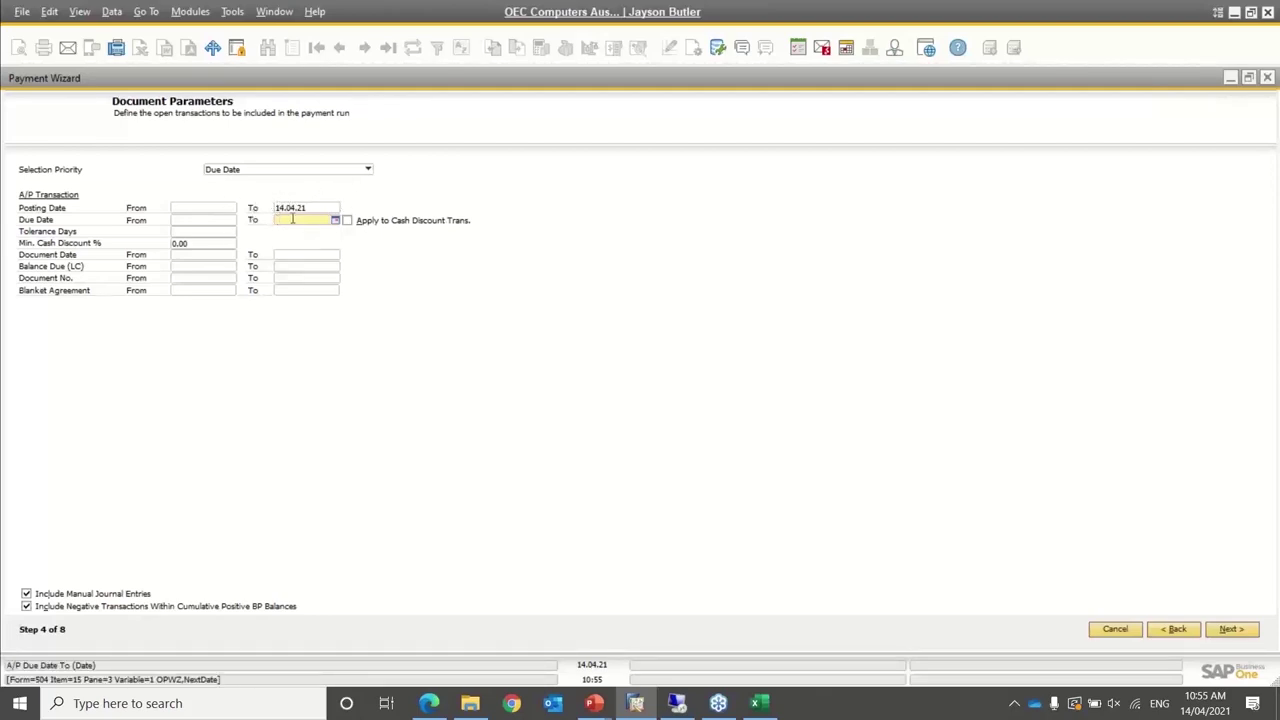
click(300, 223)
key(Tab)
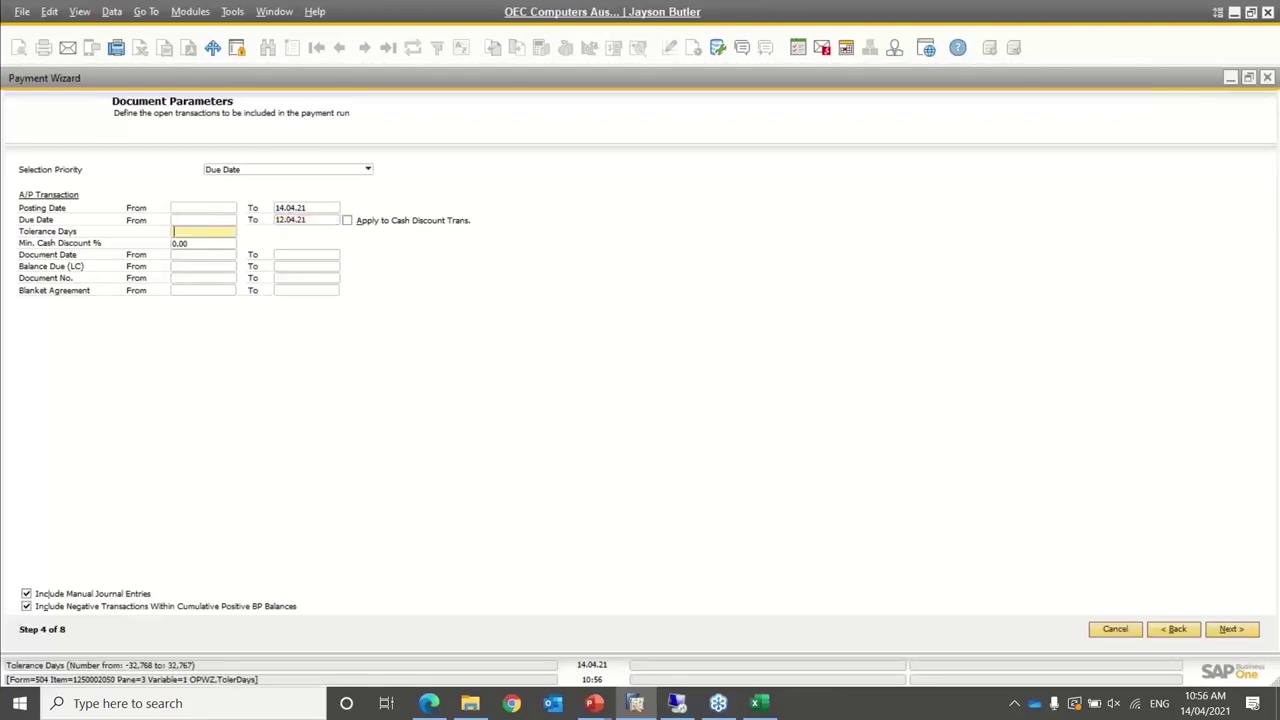
click(315, 220)
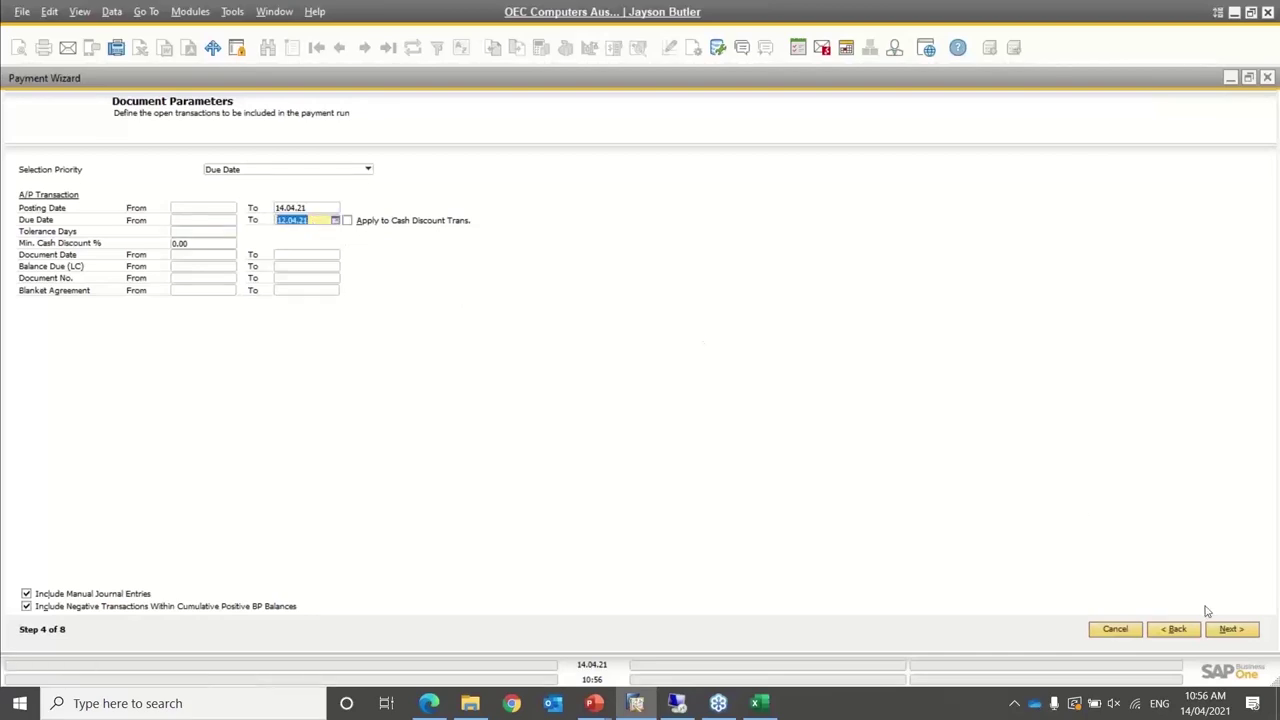
click(1231, 630)
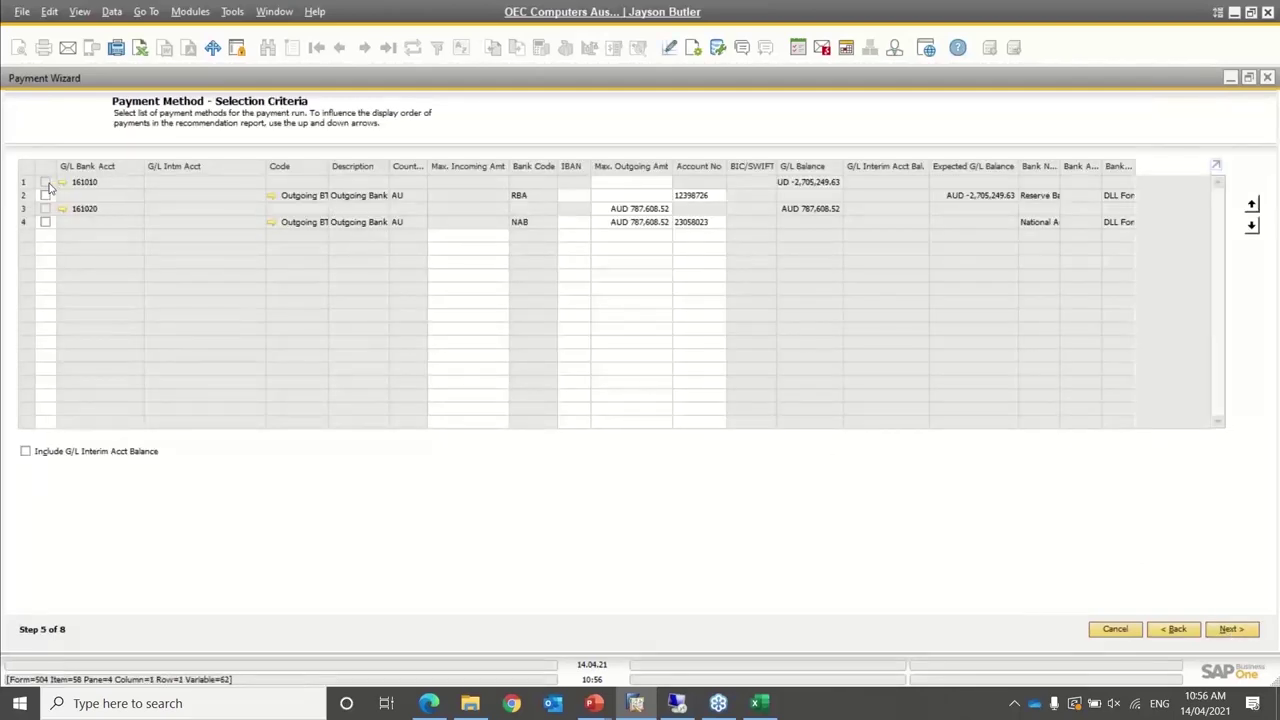
Review the RBA payment method's setup, then include both the RBA and NAB outgoing bank transfer methods in the payment run
click(273, 198)
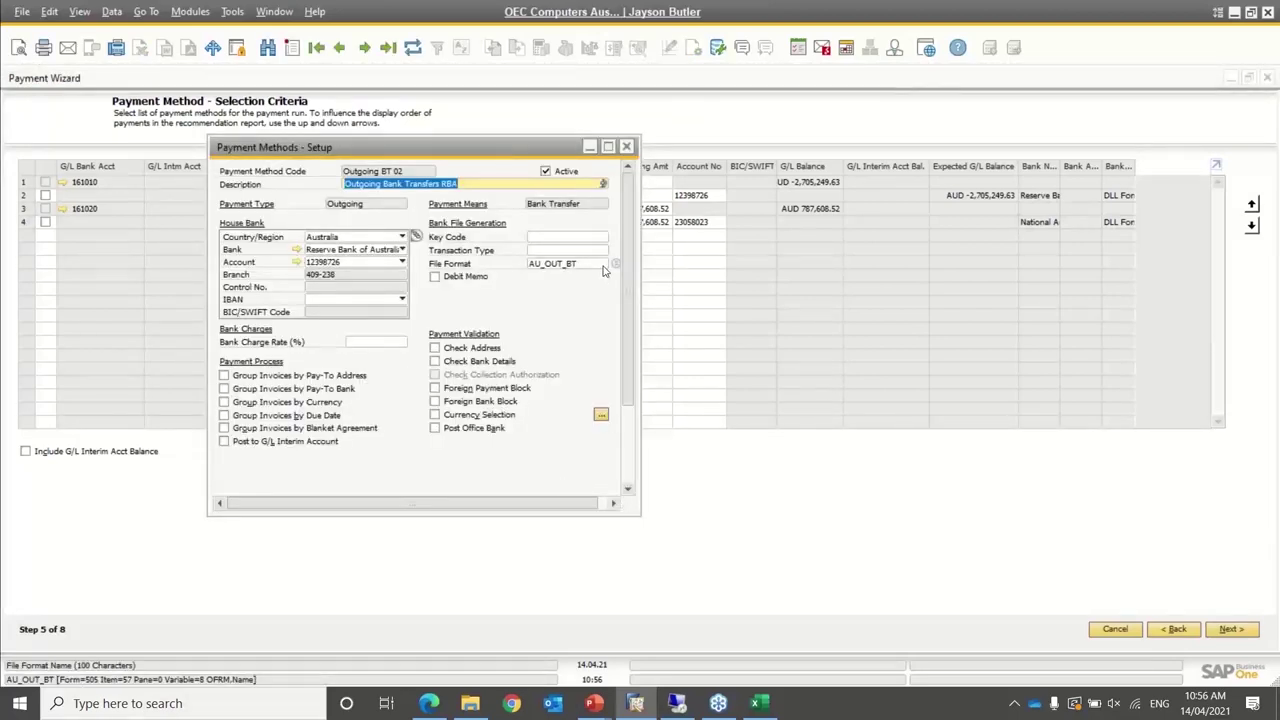
click(627, 150)
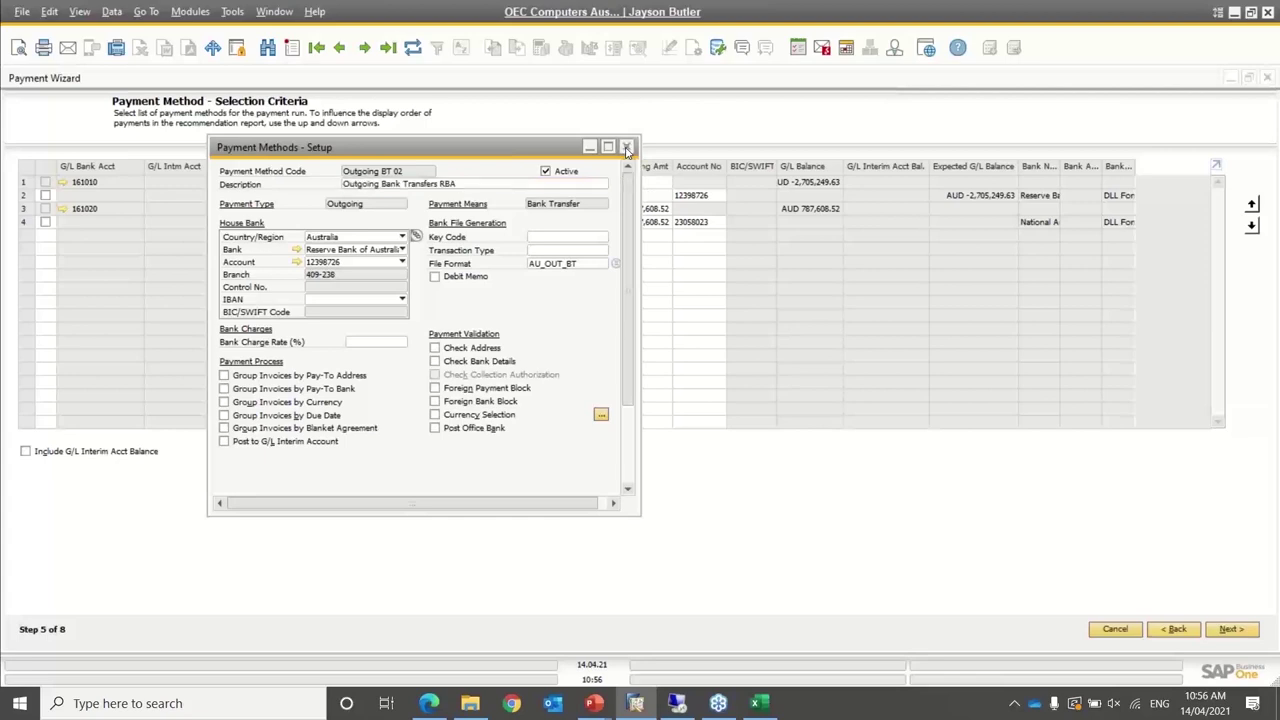
click(46, 196)
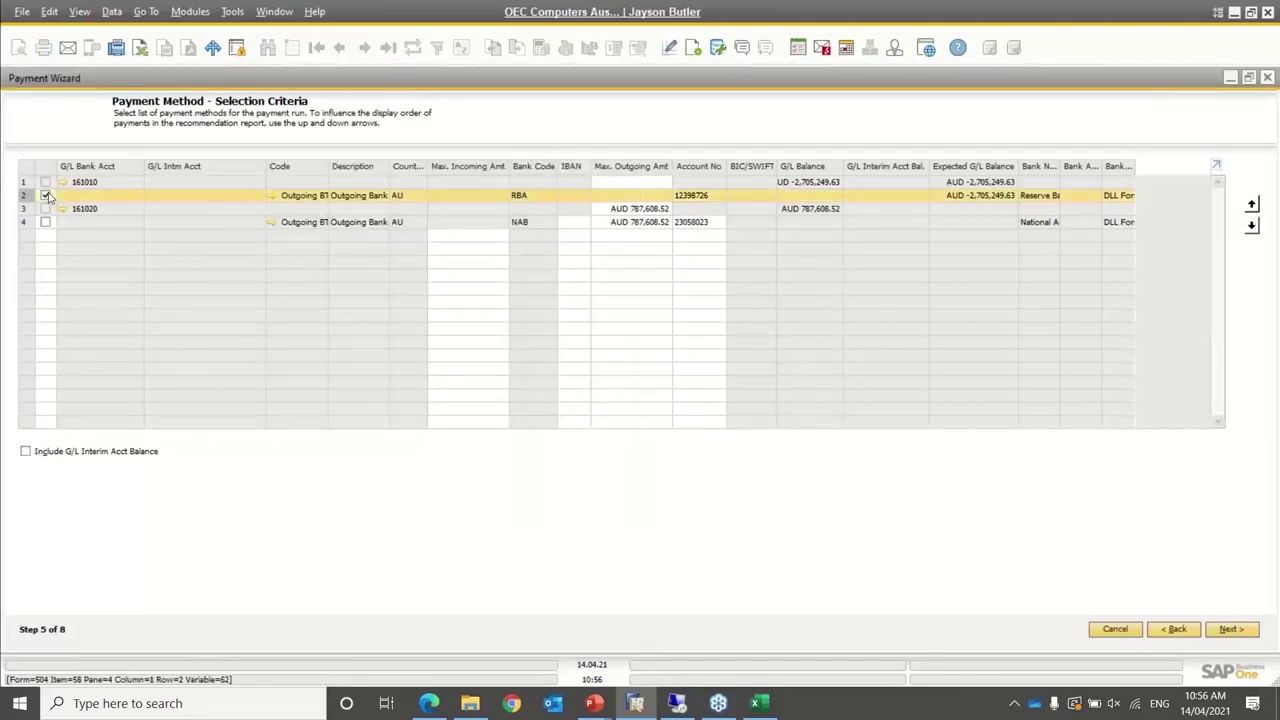
click(45, 223)
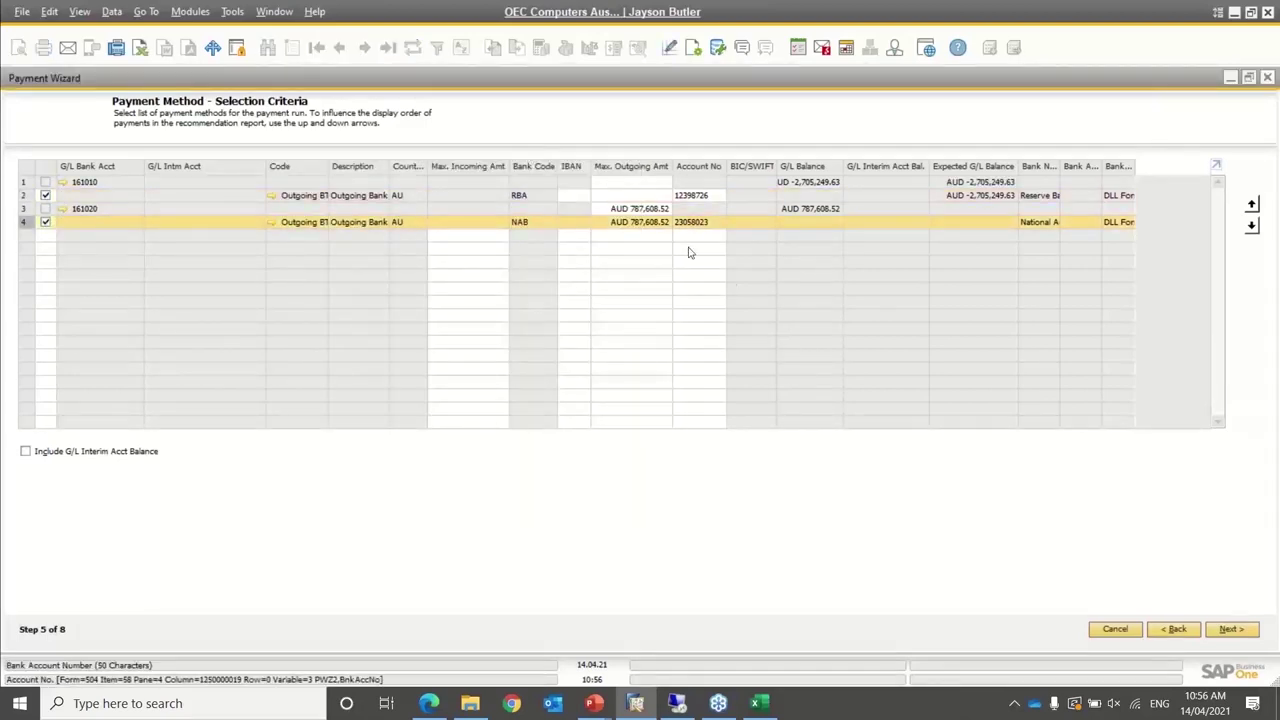
click(1230, 630)
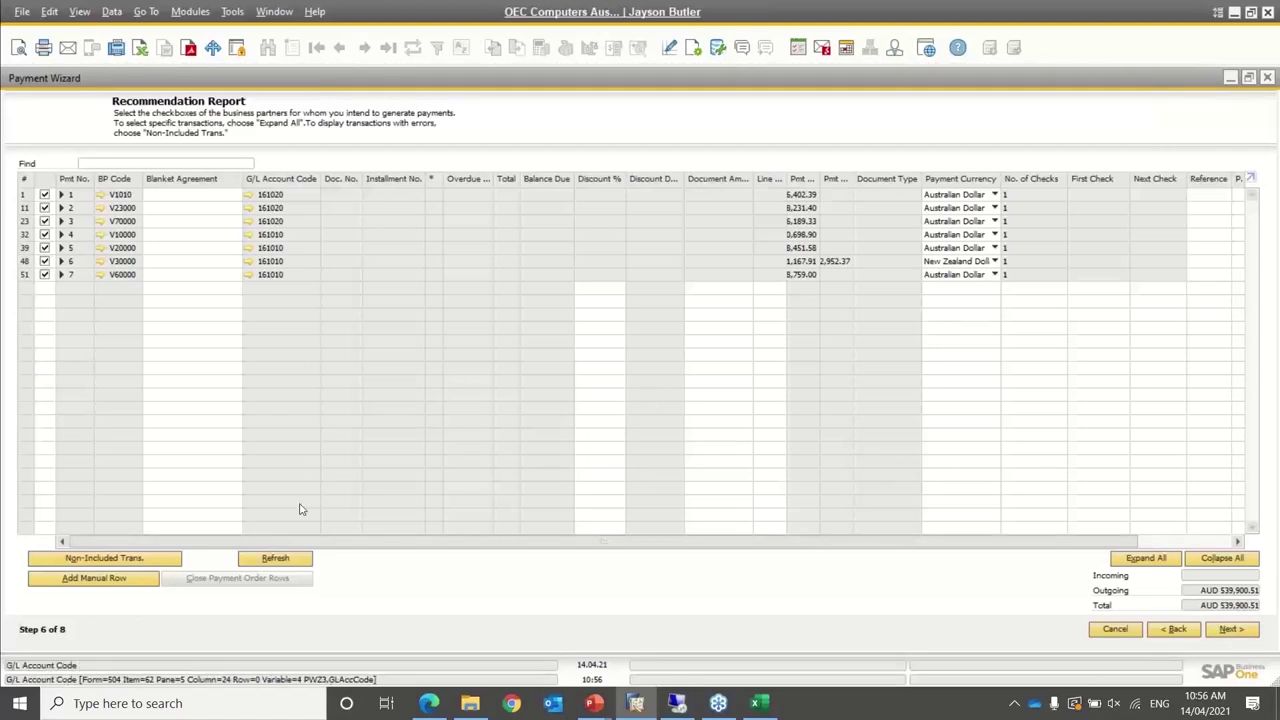
Expand the recommendation report and select only the first two Far East Imports invoices and the second vendor's first invoice for payment
click(1159, 560)
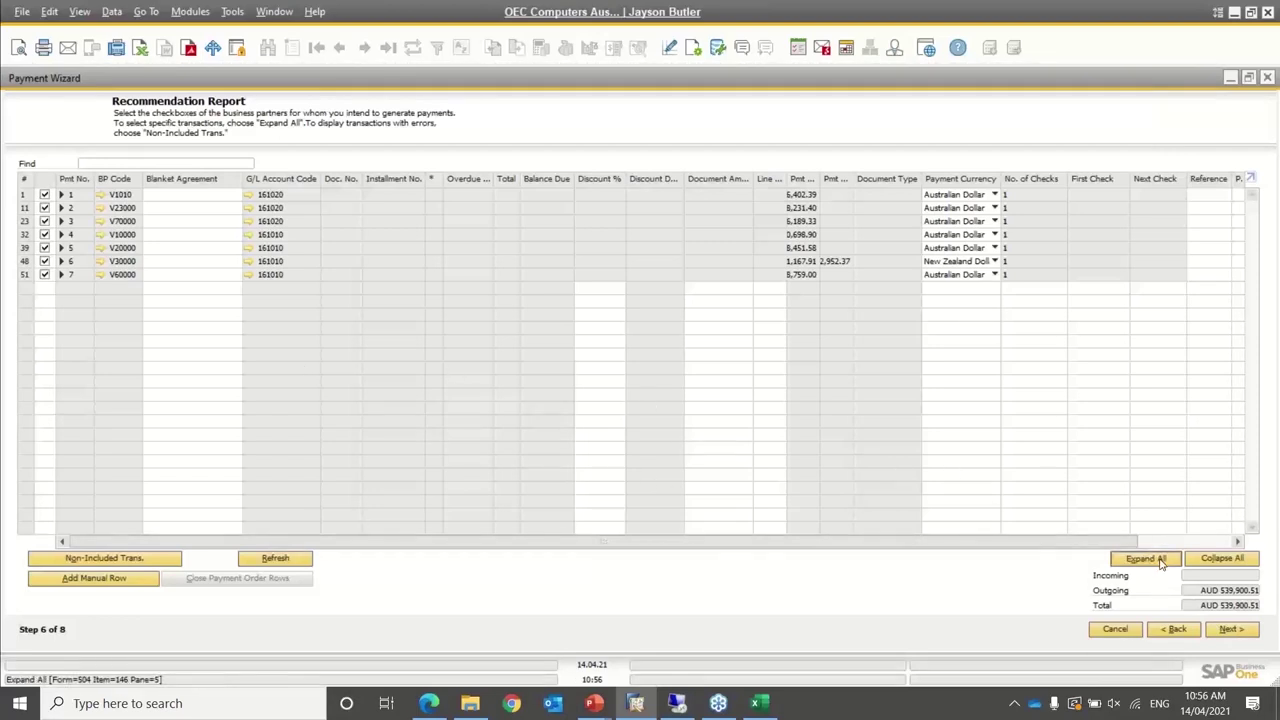
click(1161, 563)
click(1160, 561)
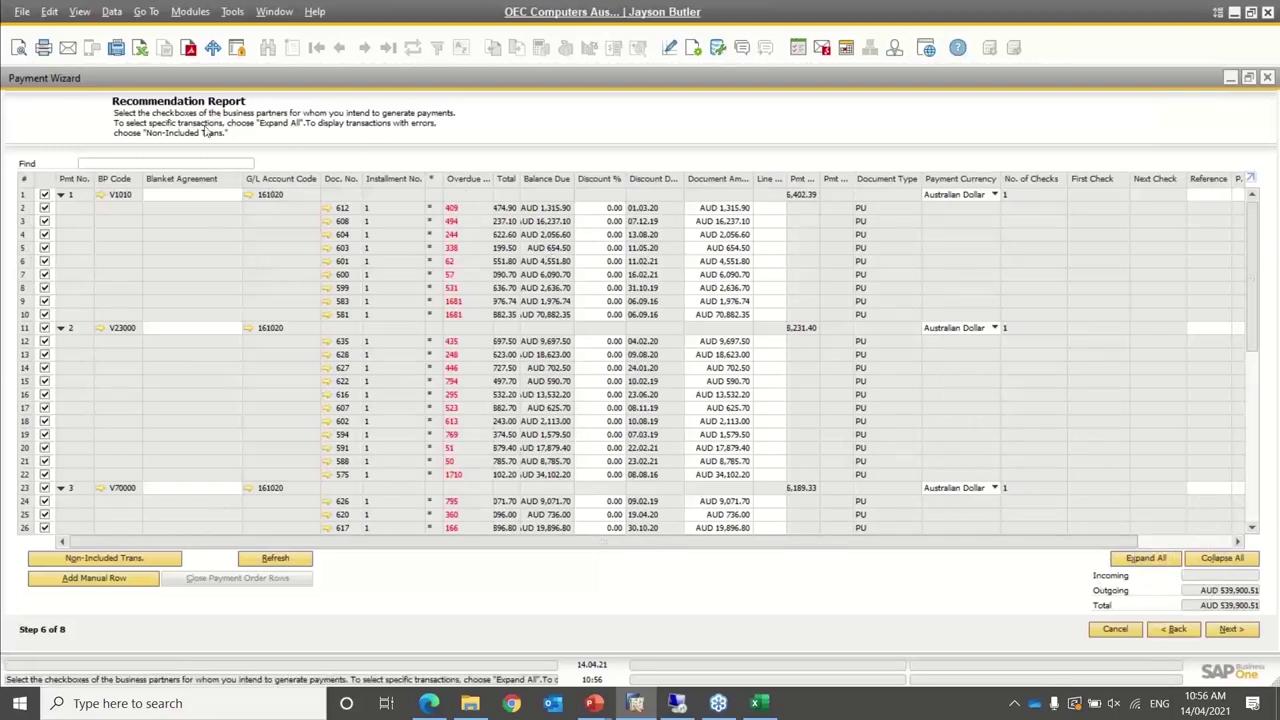
click(44, 221)
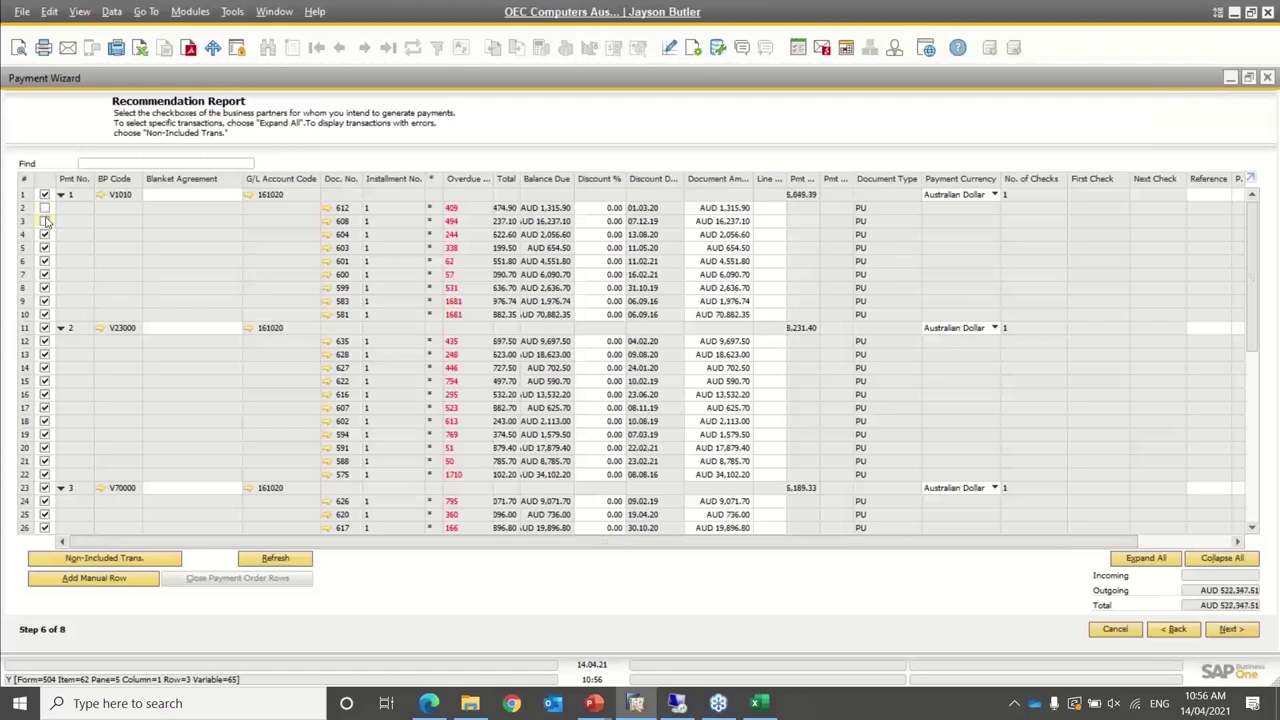
click(44, 221)
double_click(46, 180)
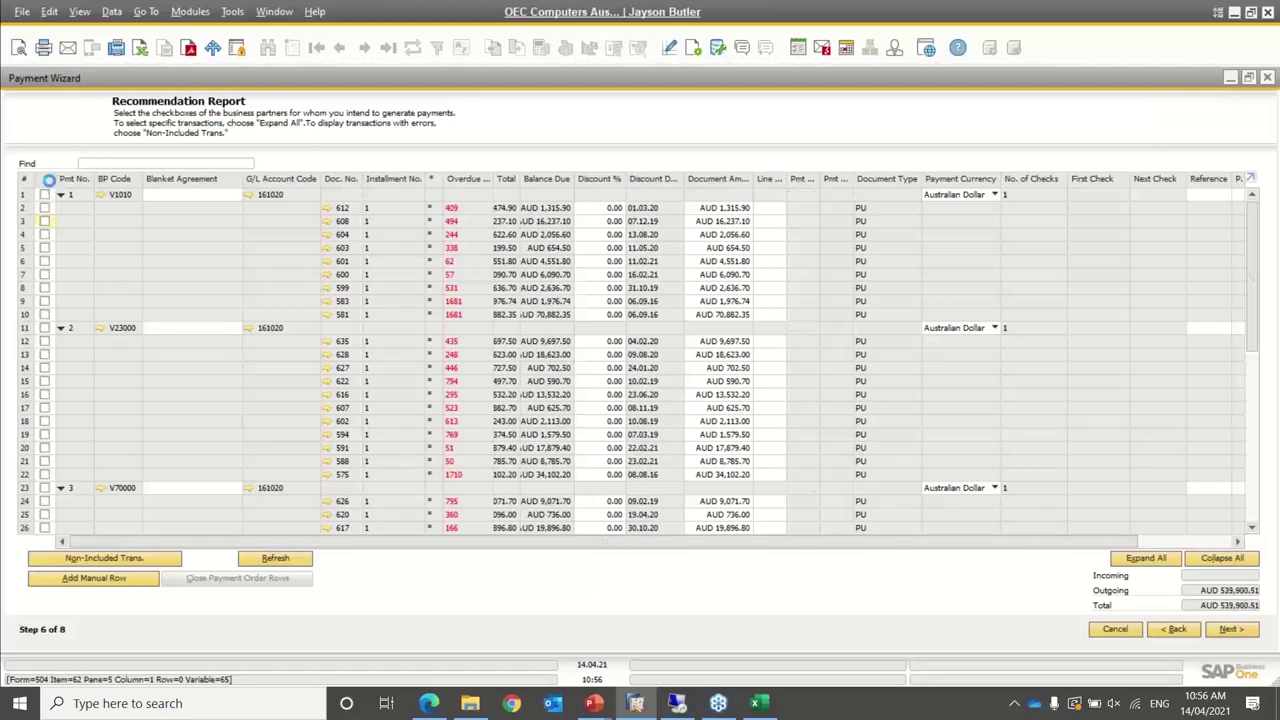
click(44, 208)
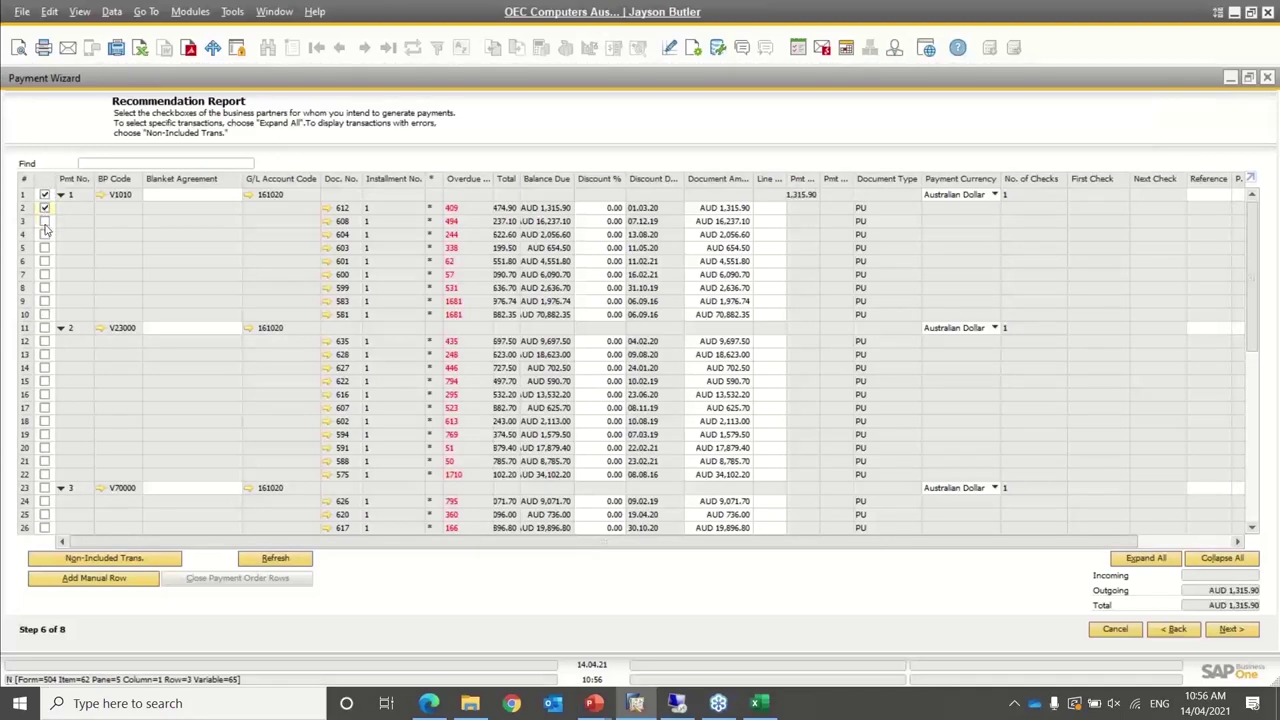
click(44, 221)
click(44, 341)
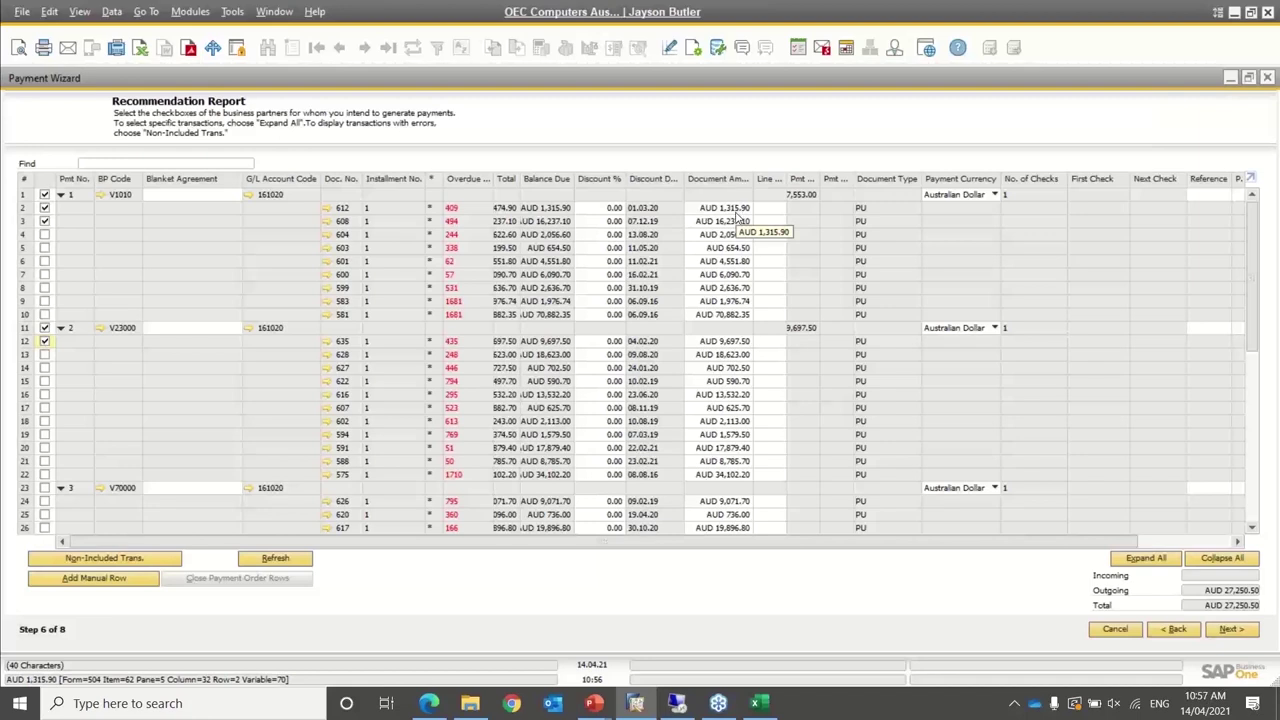
Reduce the payment amount of the first Far East Imports invoice to AUD 100.00
click(745, 207)
key(BackSpace)
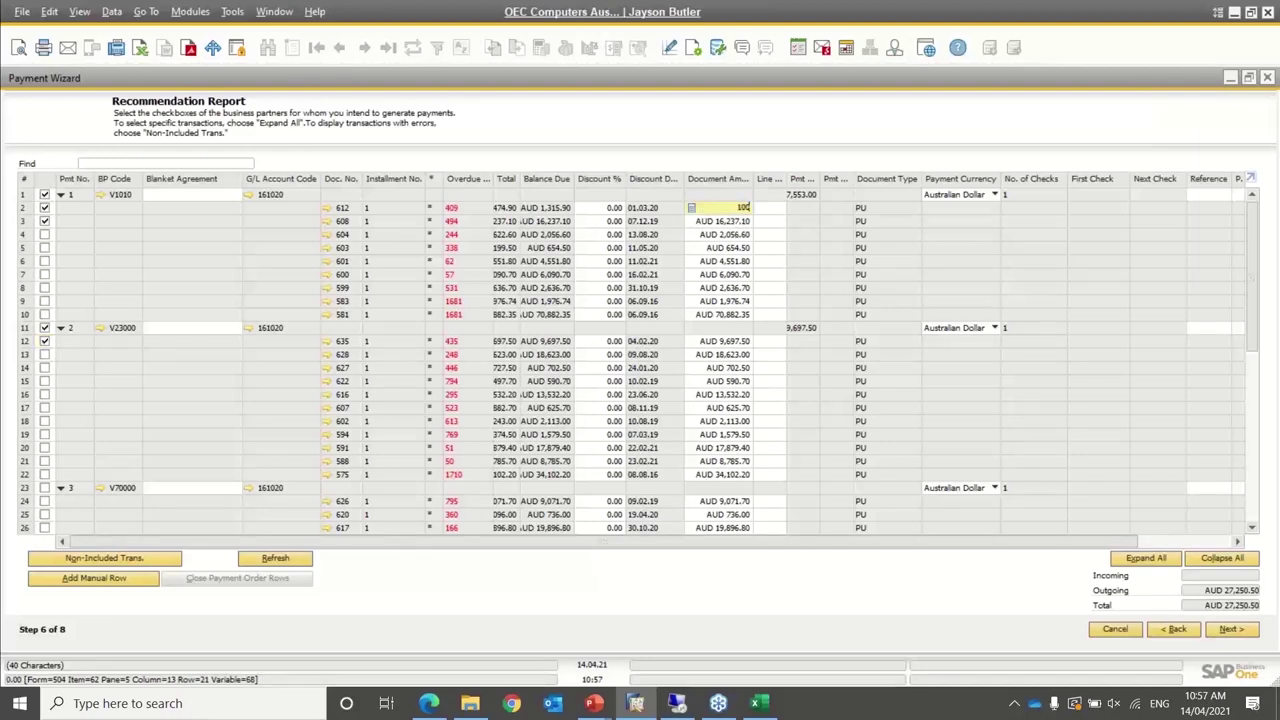
text(100)
key(Tab)
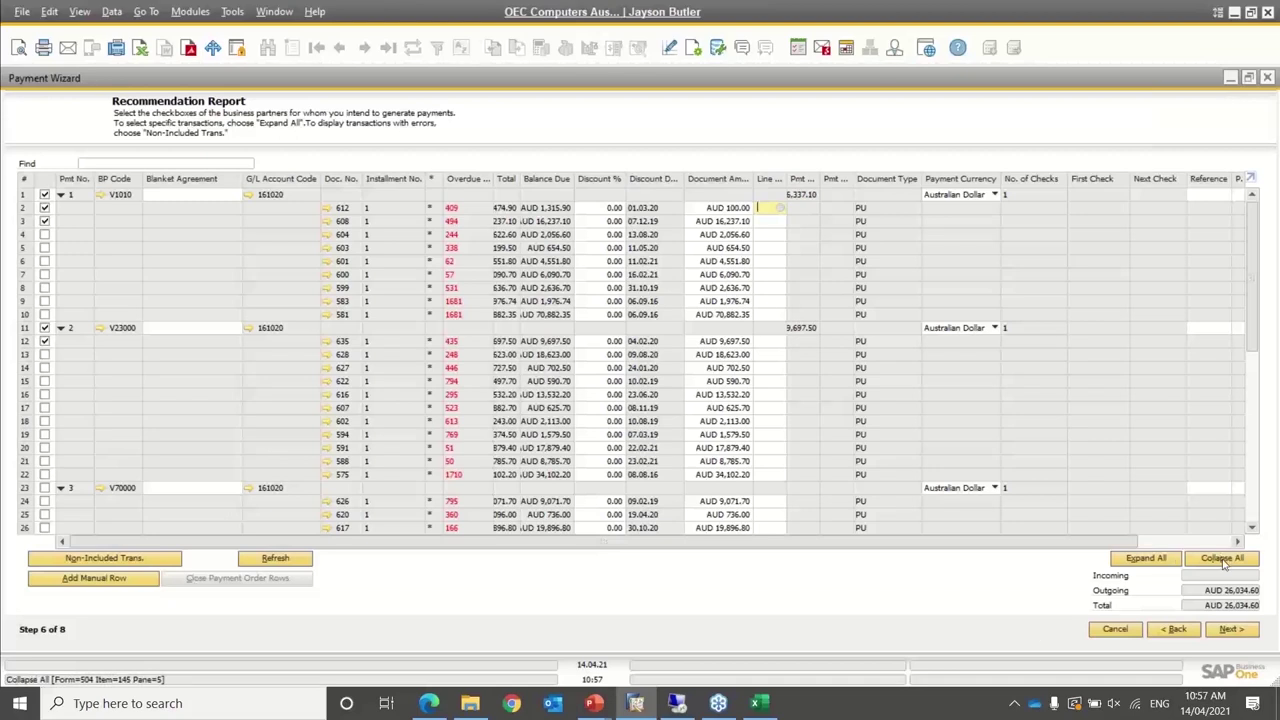
Collapse all payments in the recommendation report and check for non-included transactions
click(1137, 564)
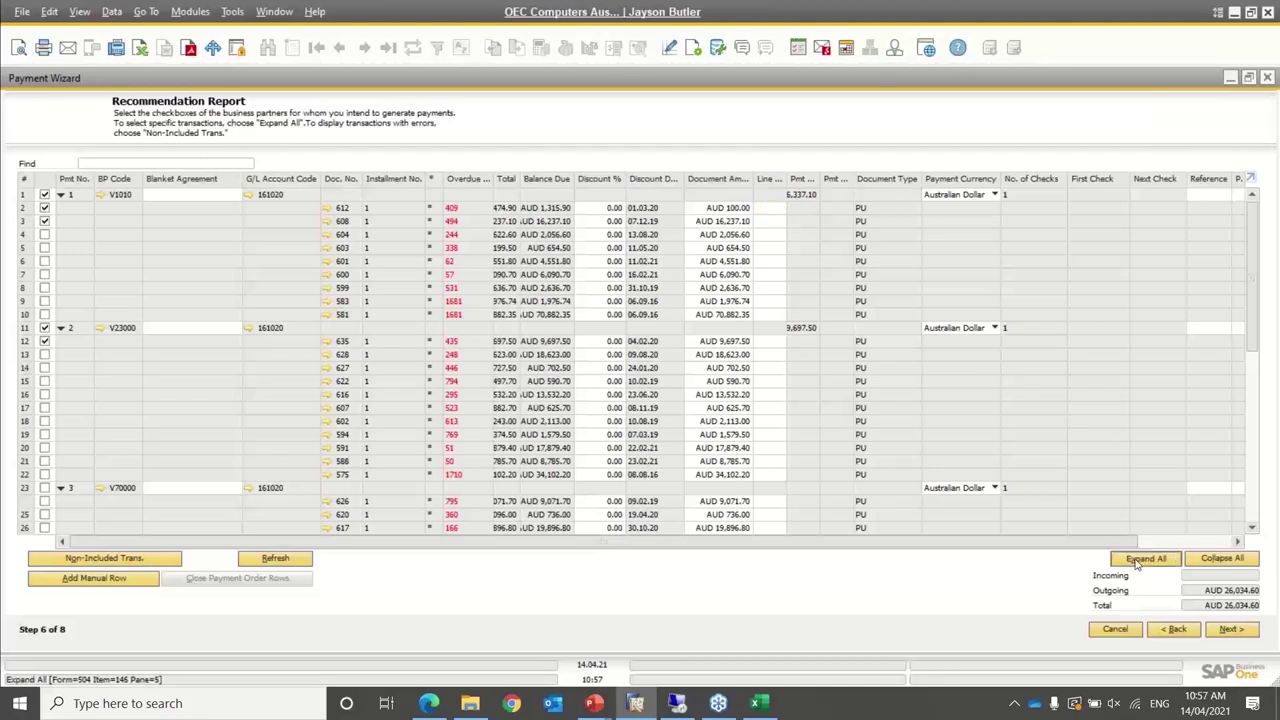
click(1222, 558)
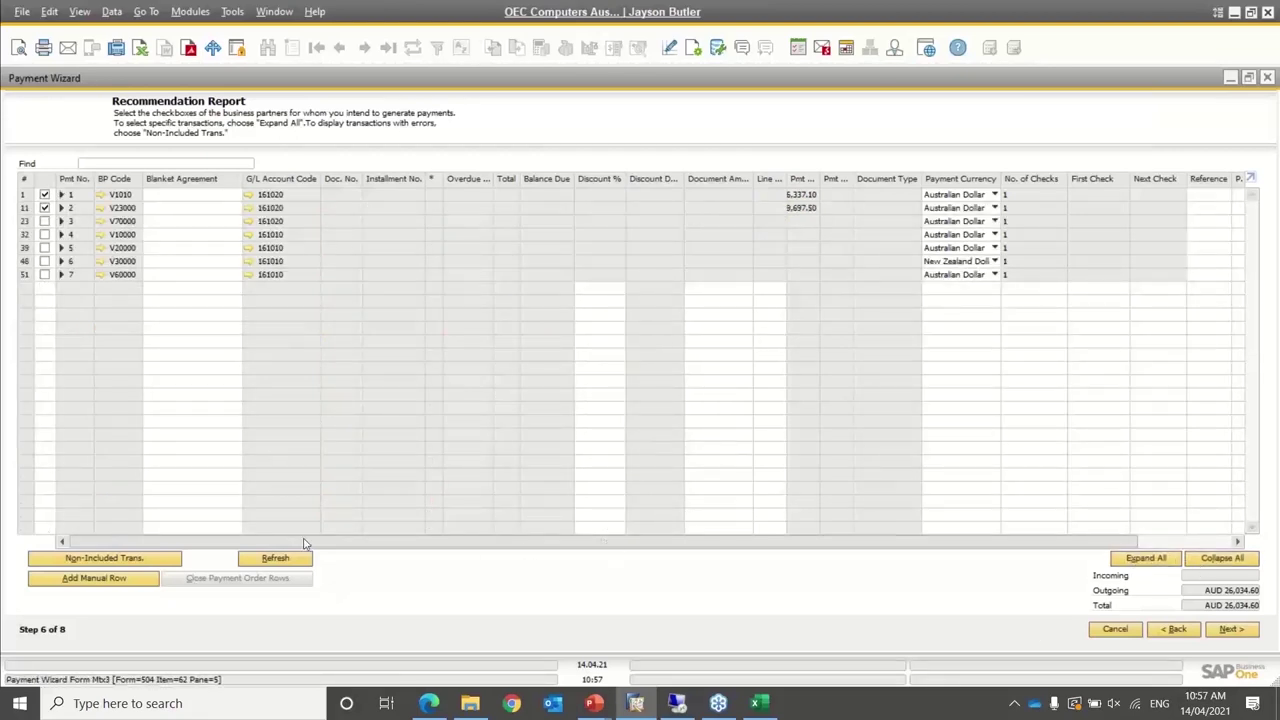
click(140, 561)
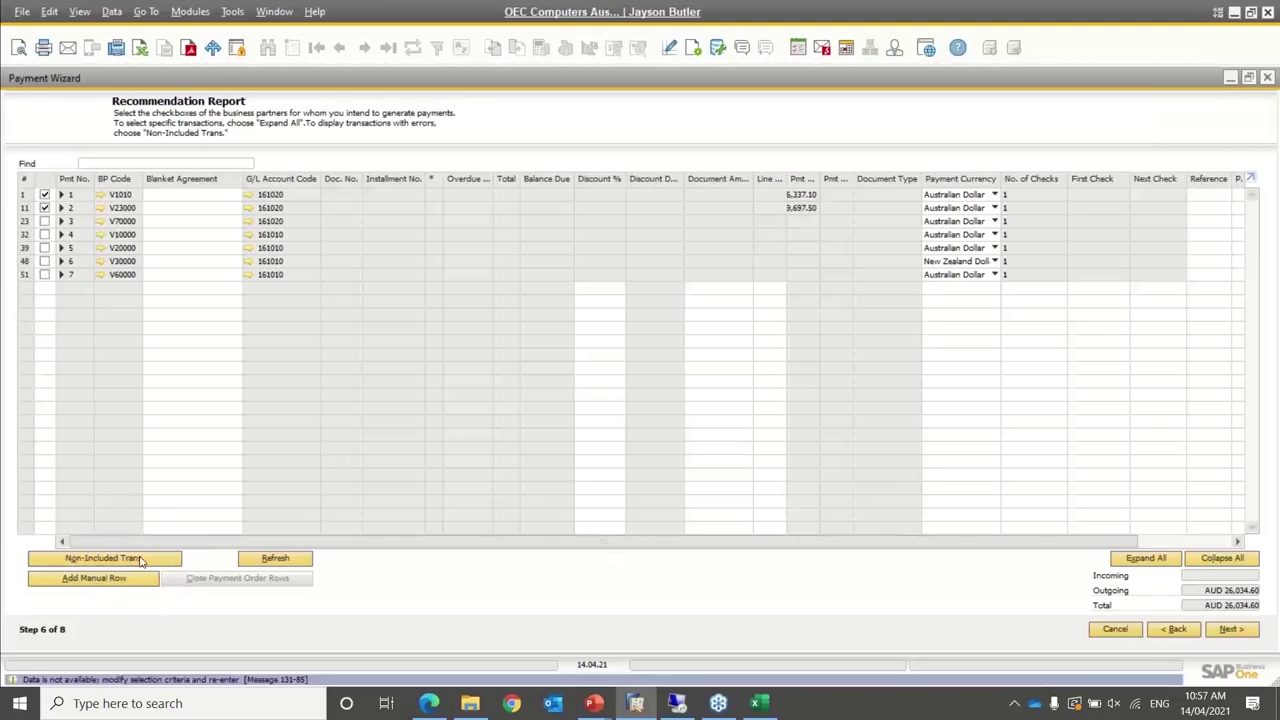
click(140, 561)
Go back to the payment methods, limit the NAB method's maximum outgoing amount to AUD 10,000.00 and regenerate the recommendation report
click(1178, 630)
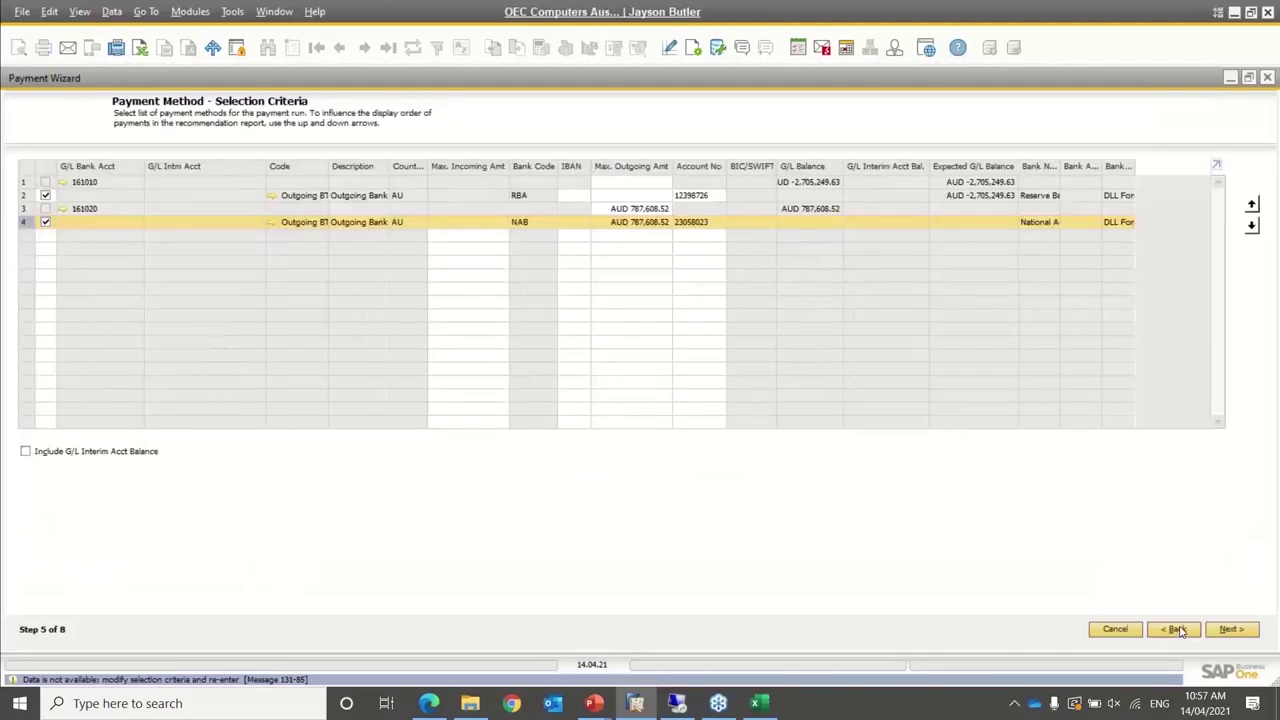
click(637, 222)
text(1000)
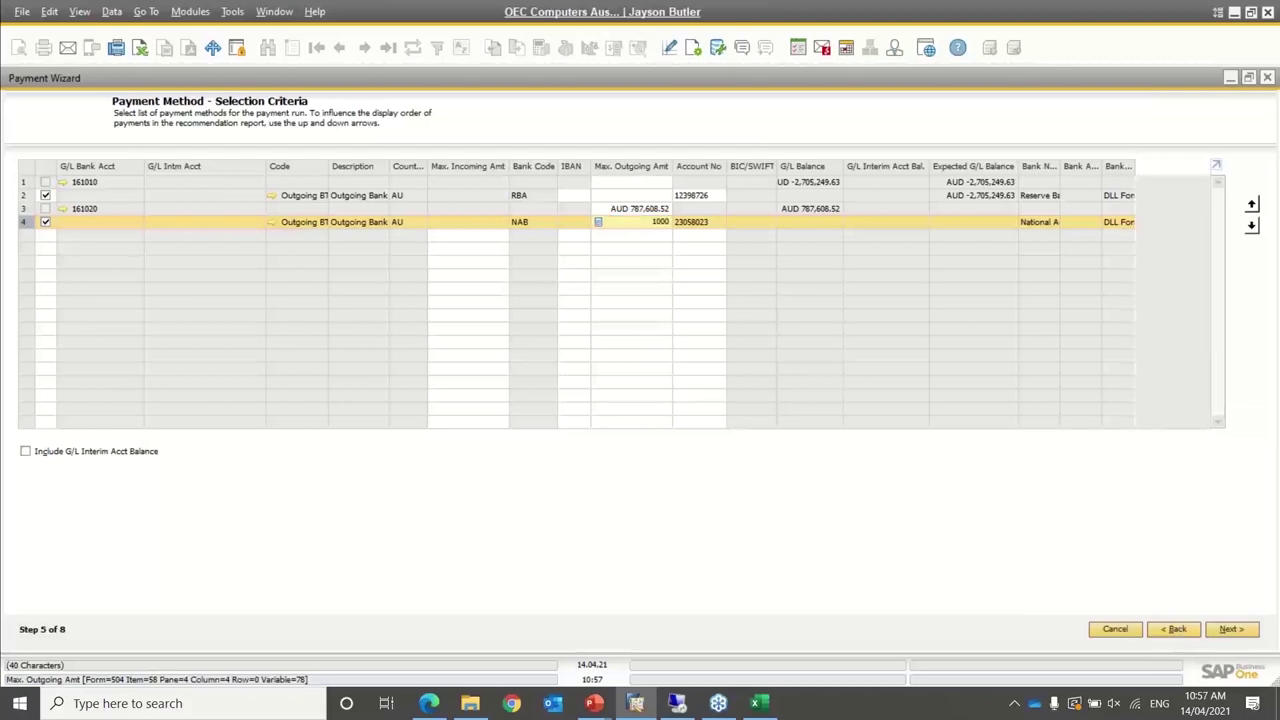
text(0)
key(Tab)
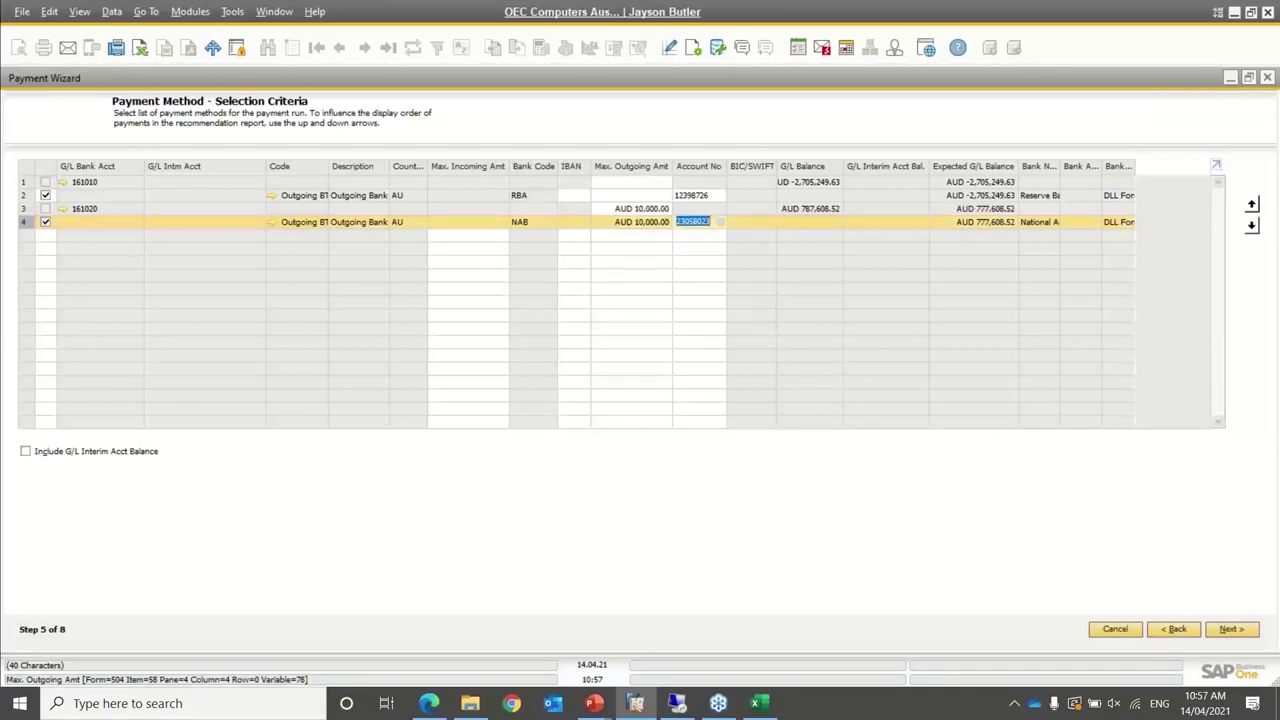
click(1230, 630)
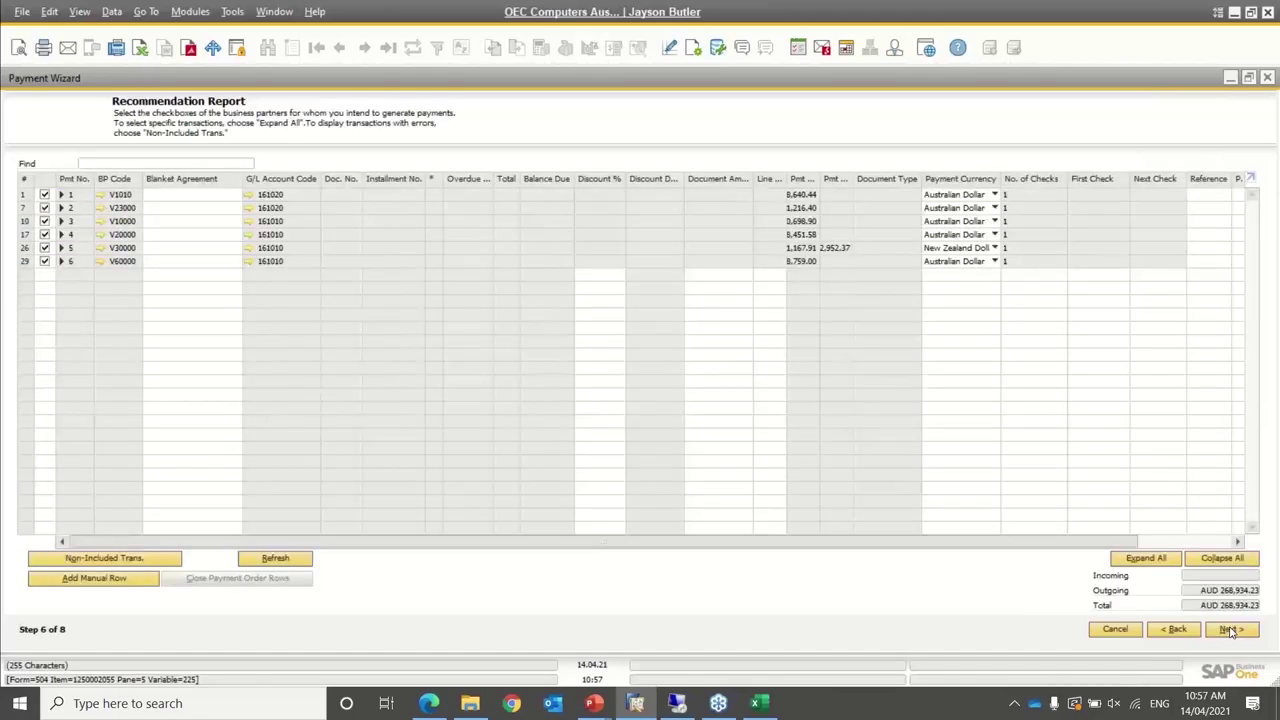
Expand the recommended payments and examine the error descriptions in an enlarged non-included transactions report
click(1145, 558)
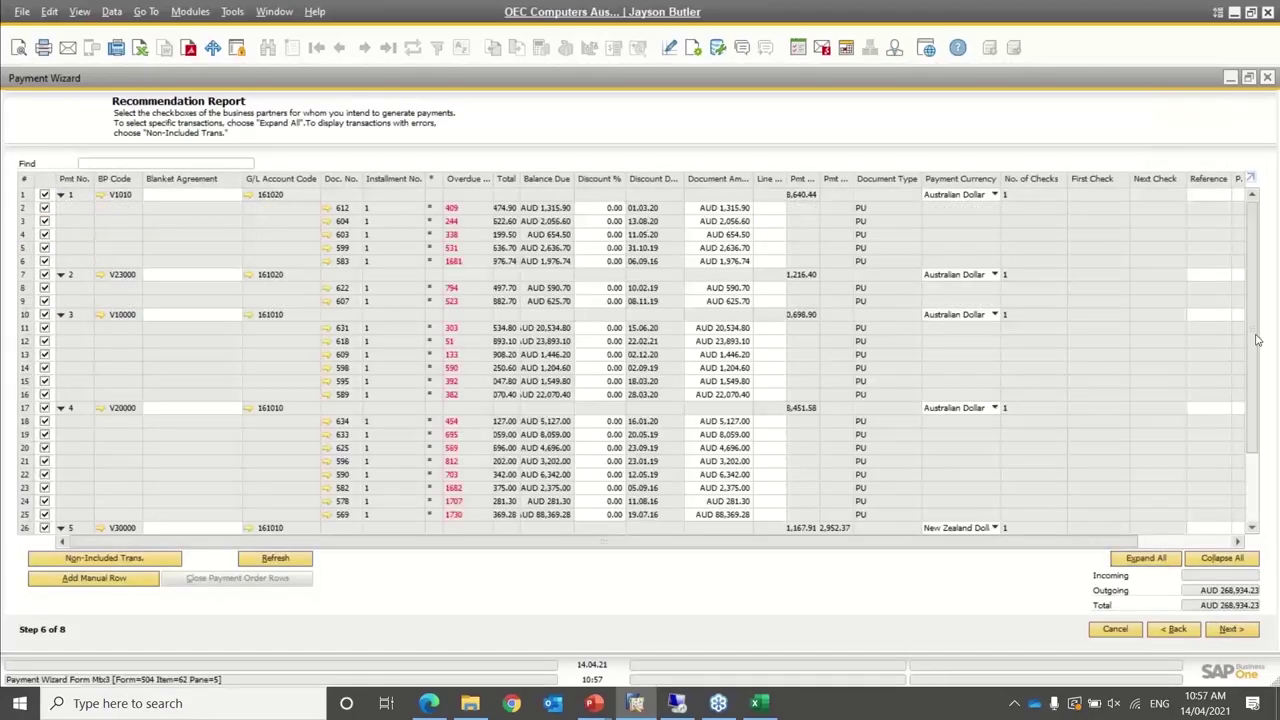
drag(1256, 345, 1234, 123)
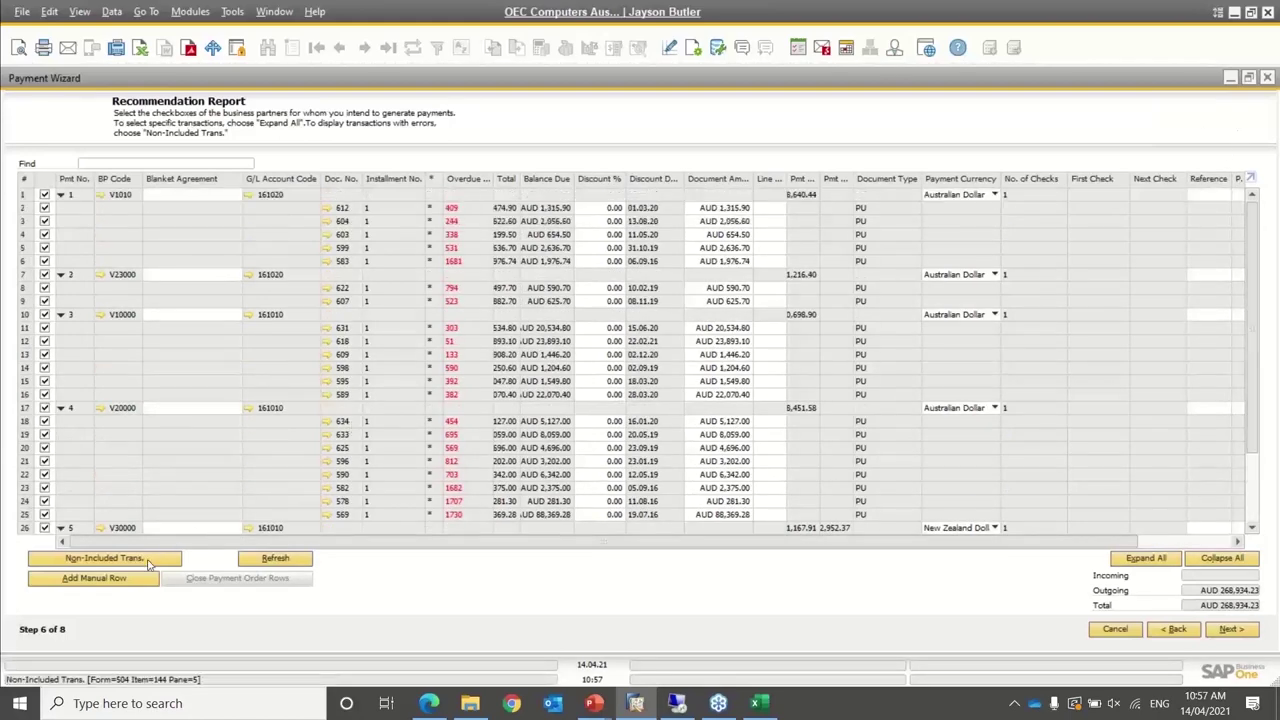
click(105, 558)
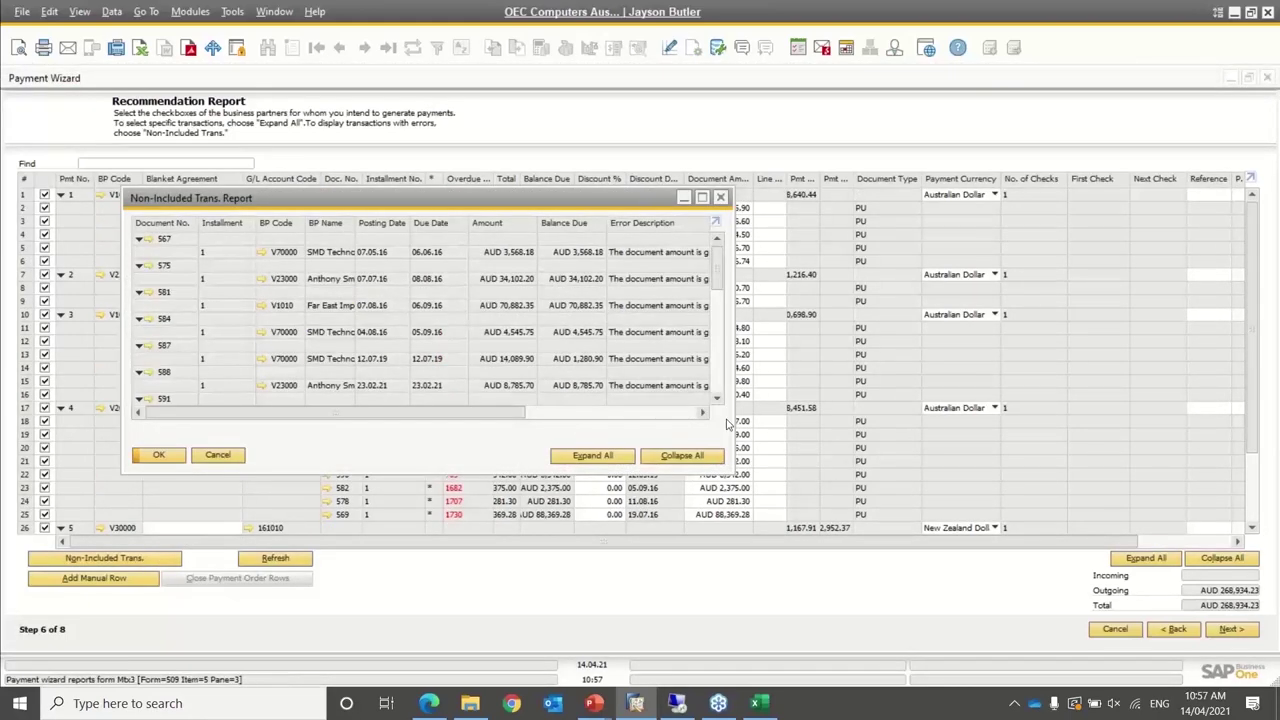
drag(727, 468, 960, 591)
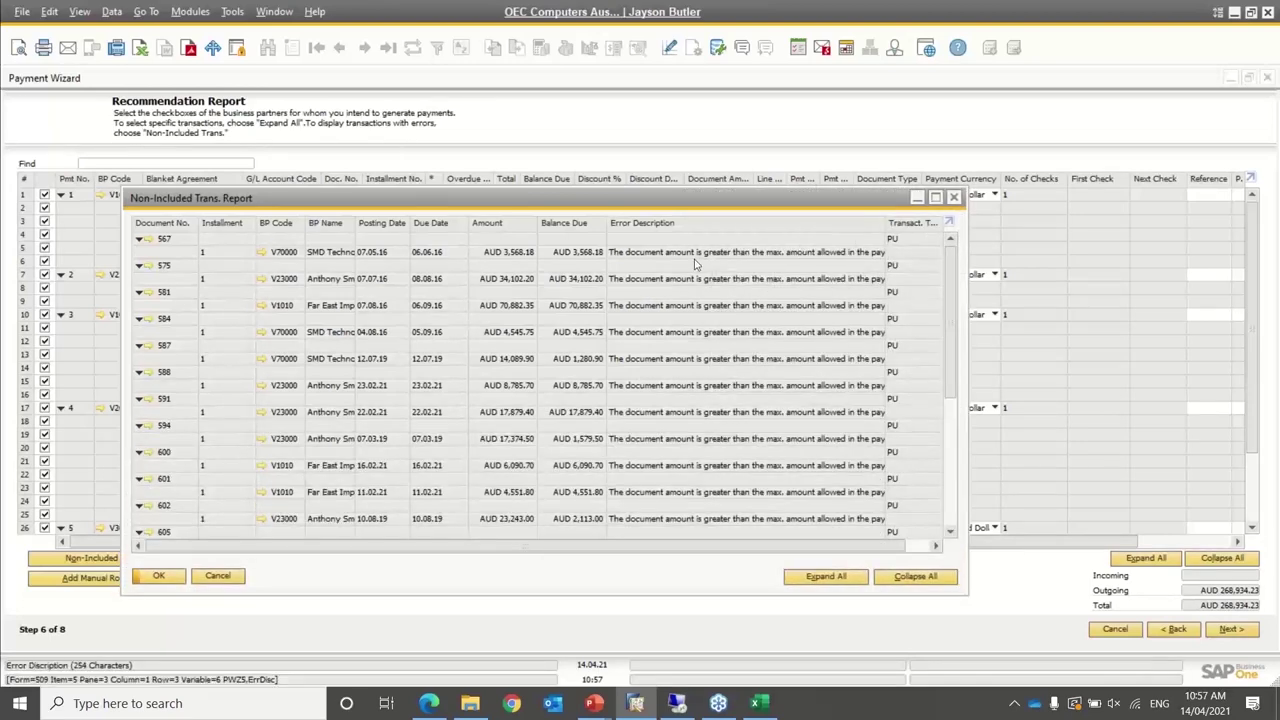
click(954, 199)
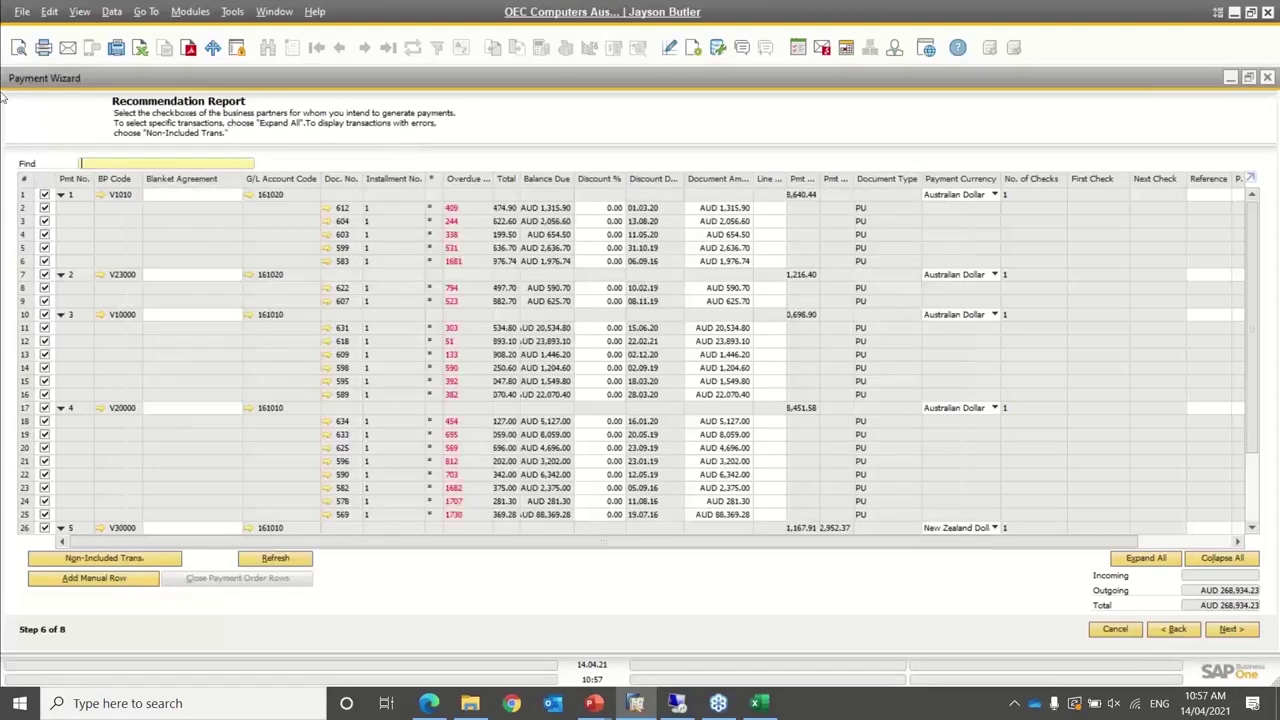
Deselect all recommended payments and include only the first two Far East Imports invoices and the second vendor's first invoice
double_click(47, 178)
click(44, 207)
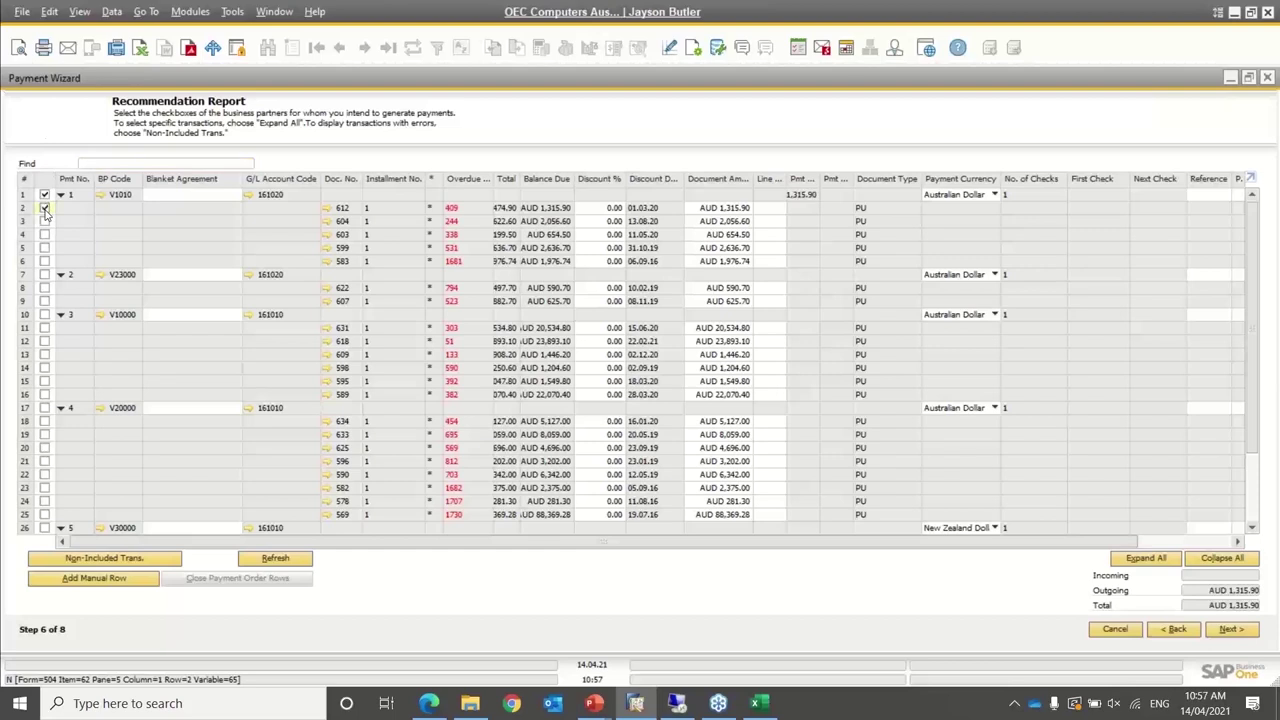
click(44, 221)
click(44, 287)
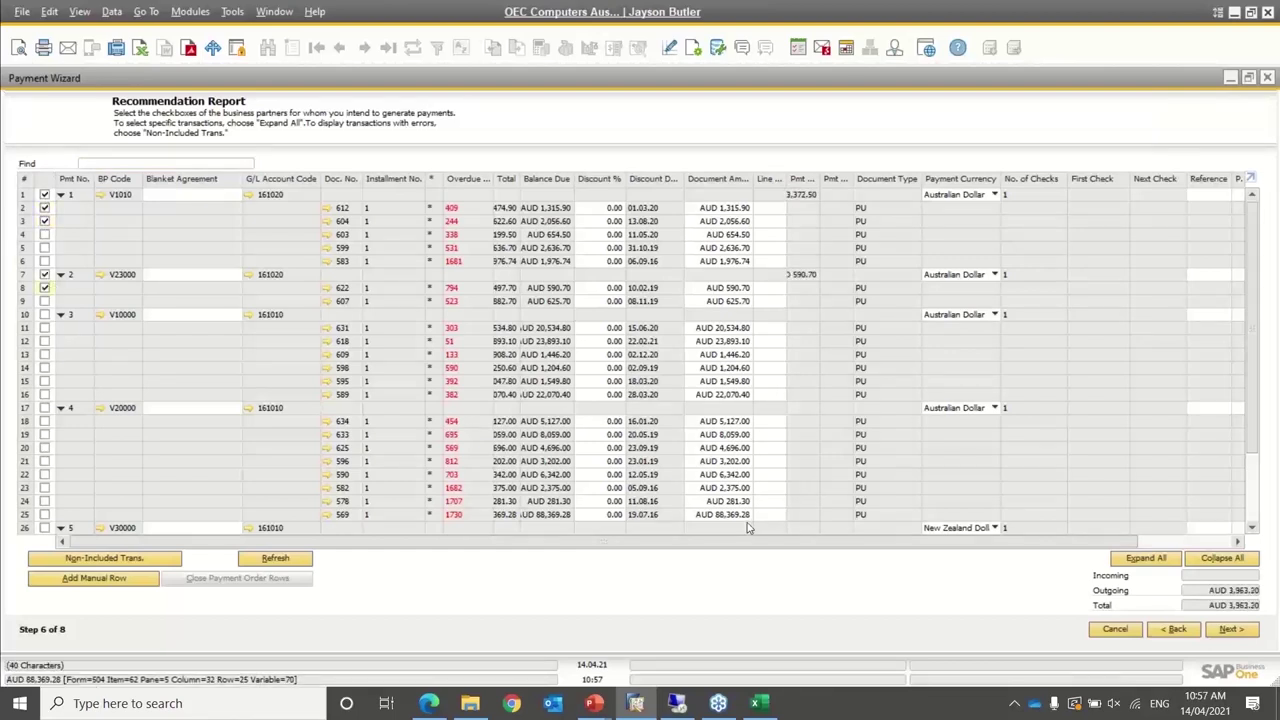
Execute the payment run for the selected invoices and confirm generating the payment documents
click(1233, 629)
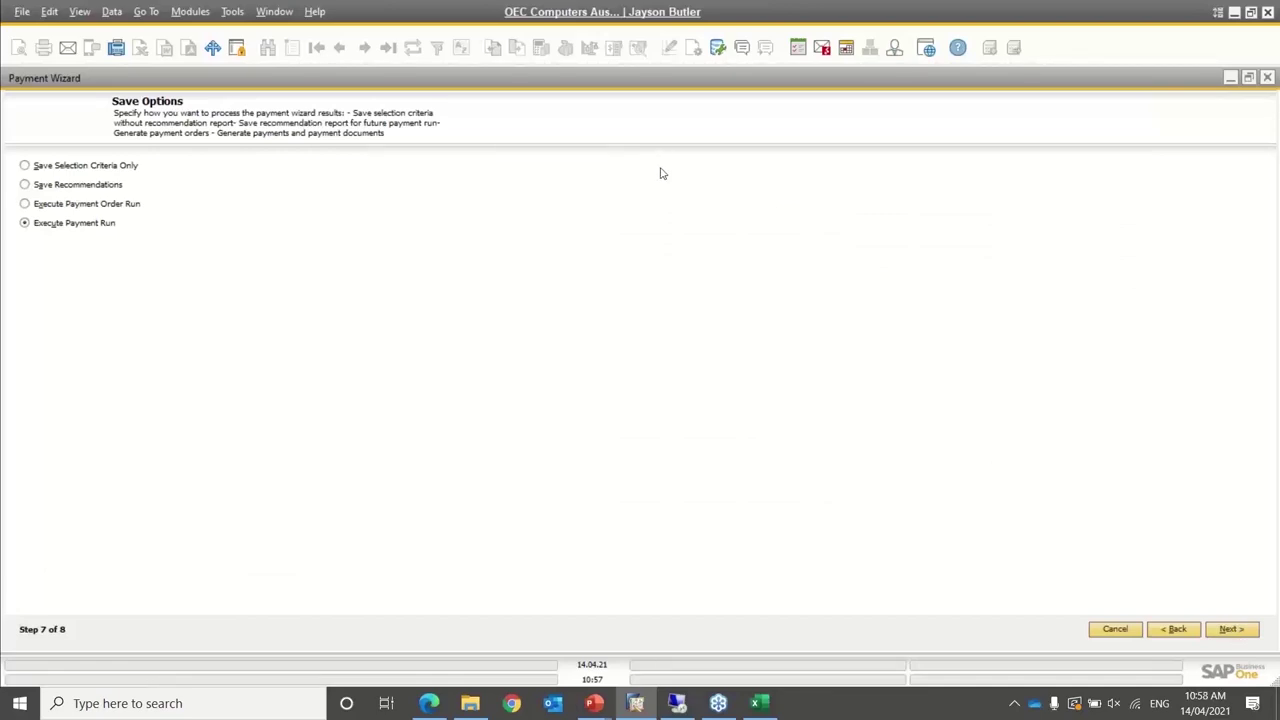
click(1228, 630)
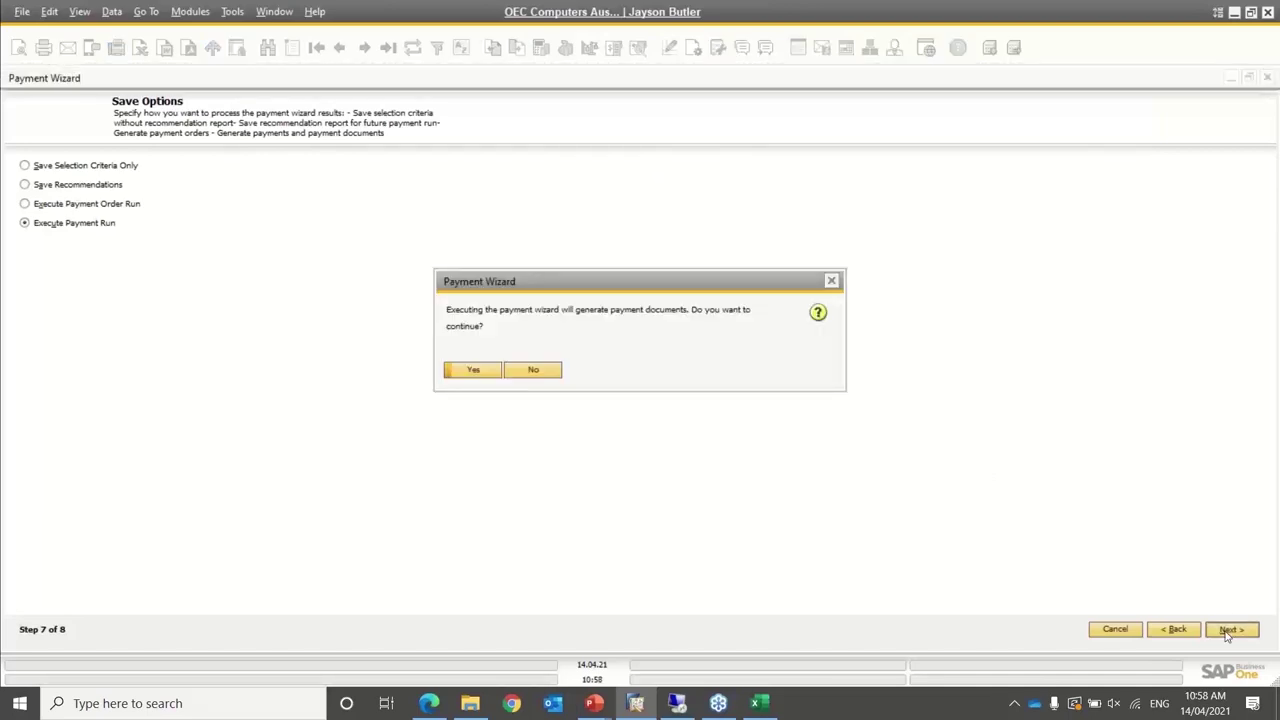
click(474, 371)
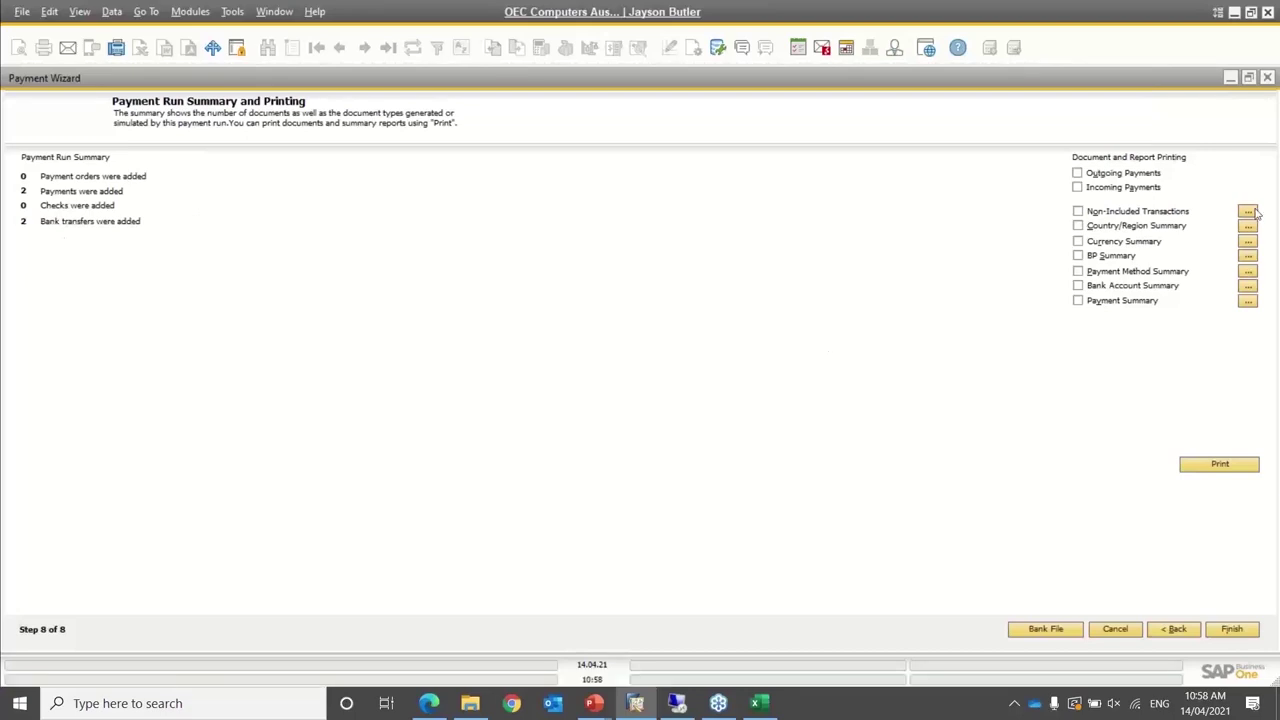
Review the payment summary report and the bank file generation protocol without creating files, and close the Payment Wizard
click(1248, 304)
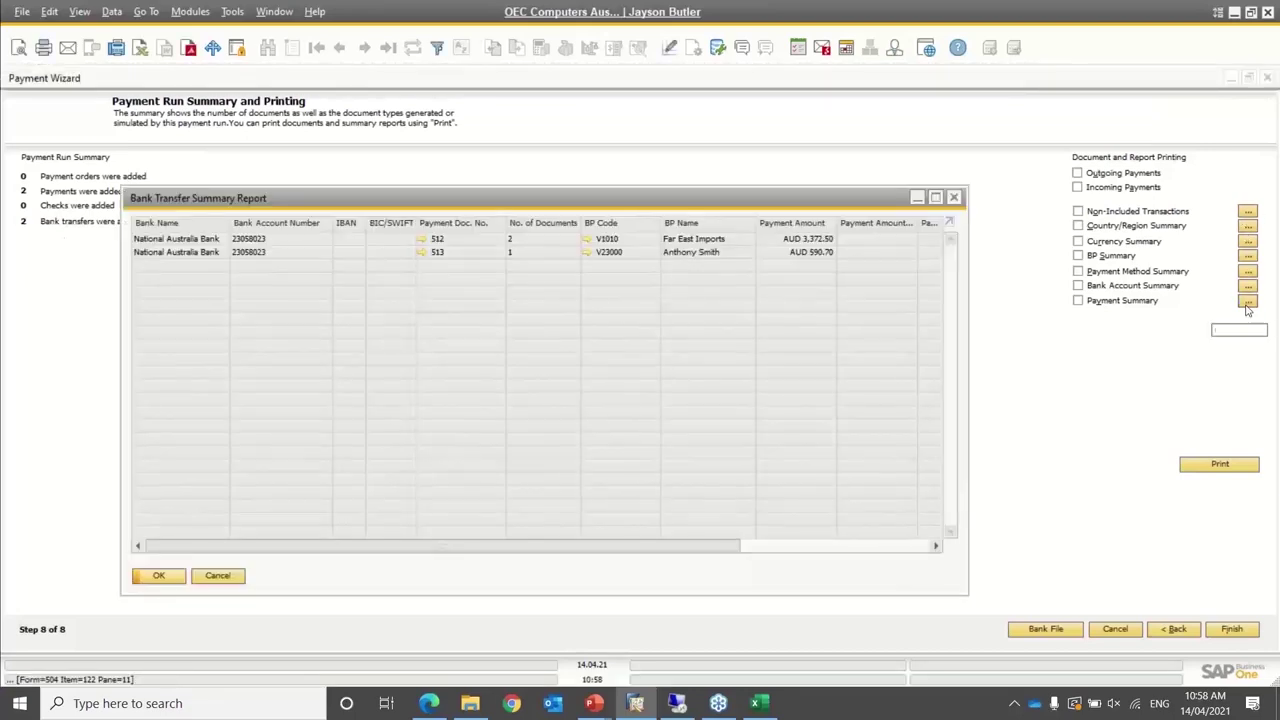
click(955, 198)
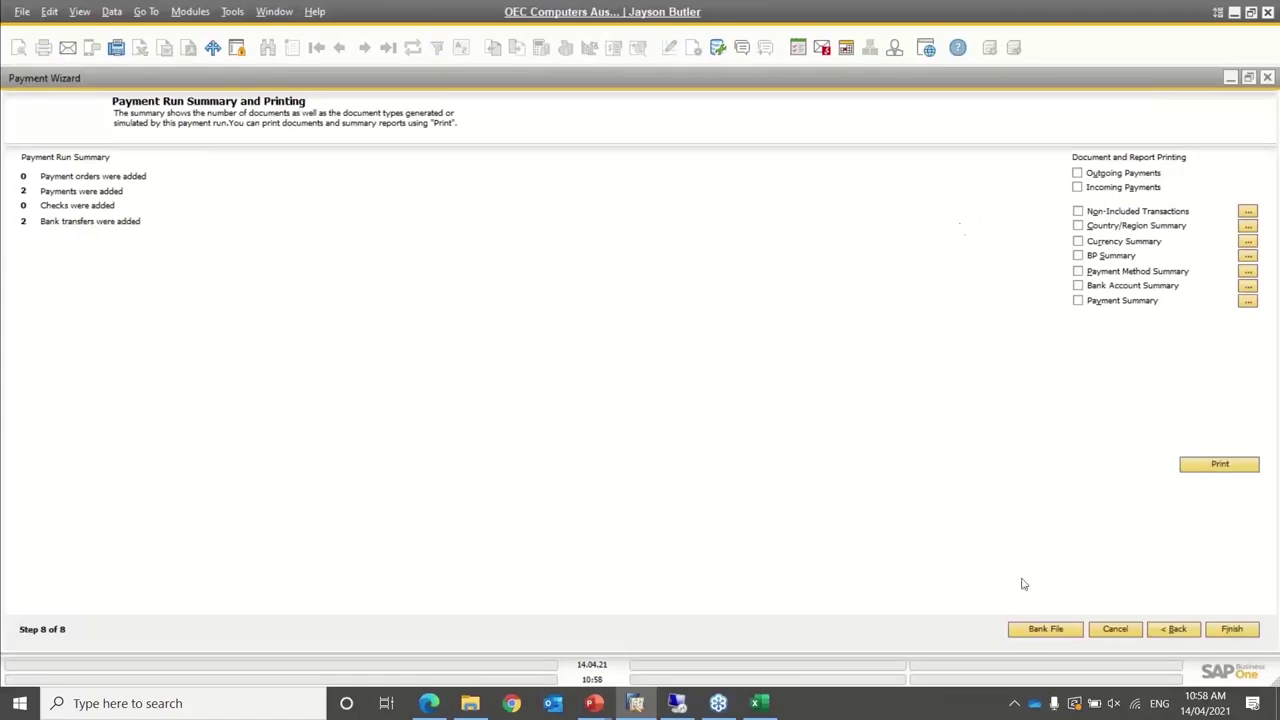
click(1043, 631)
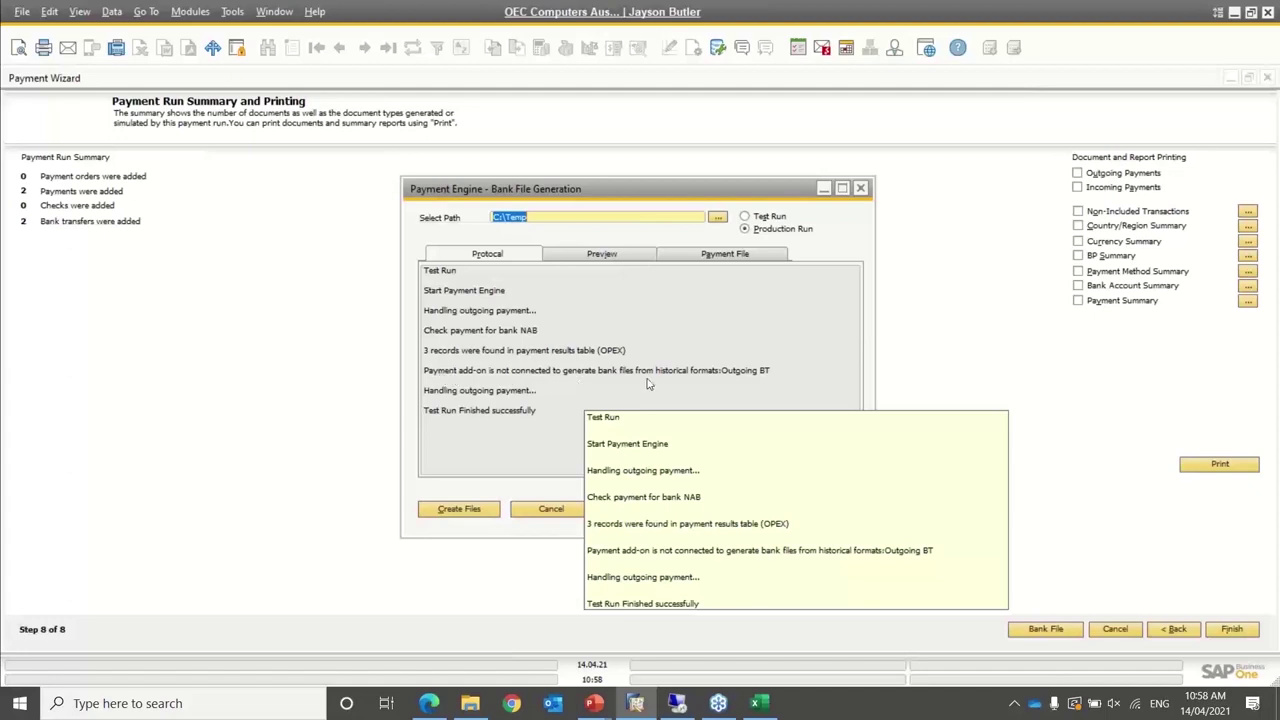
click(516, 369)
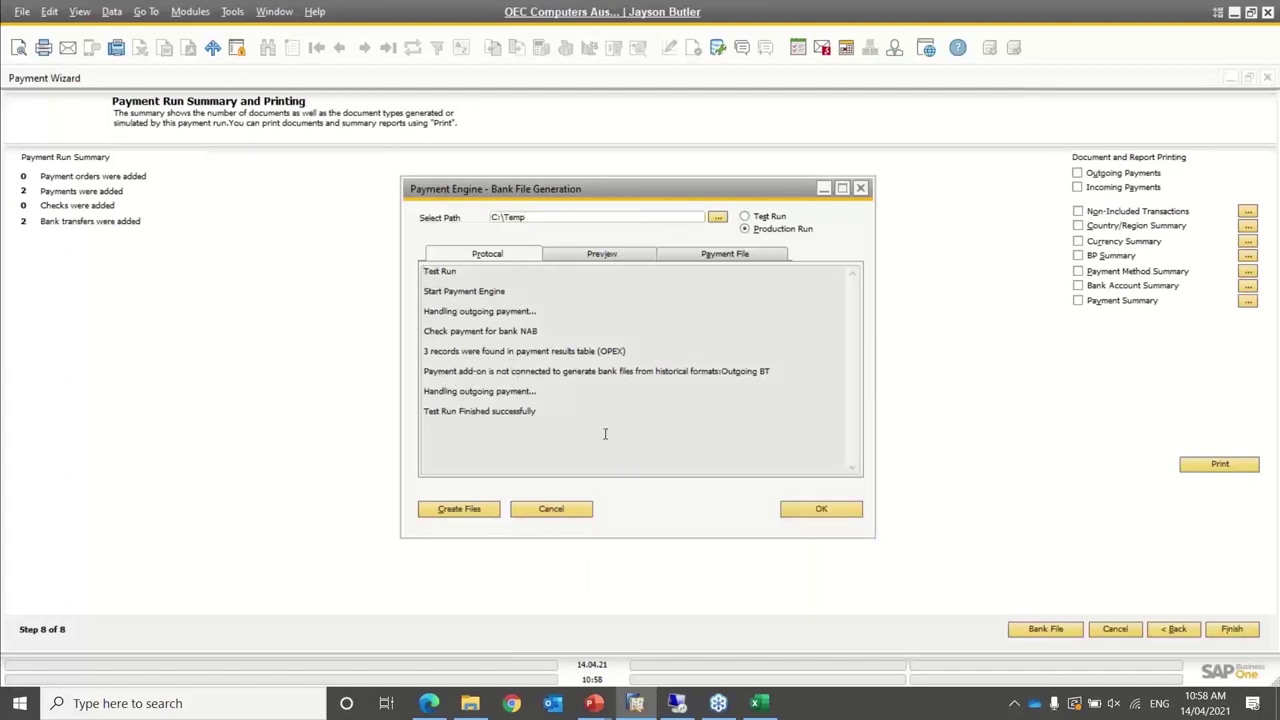
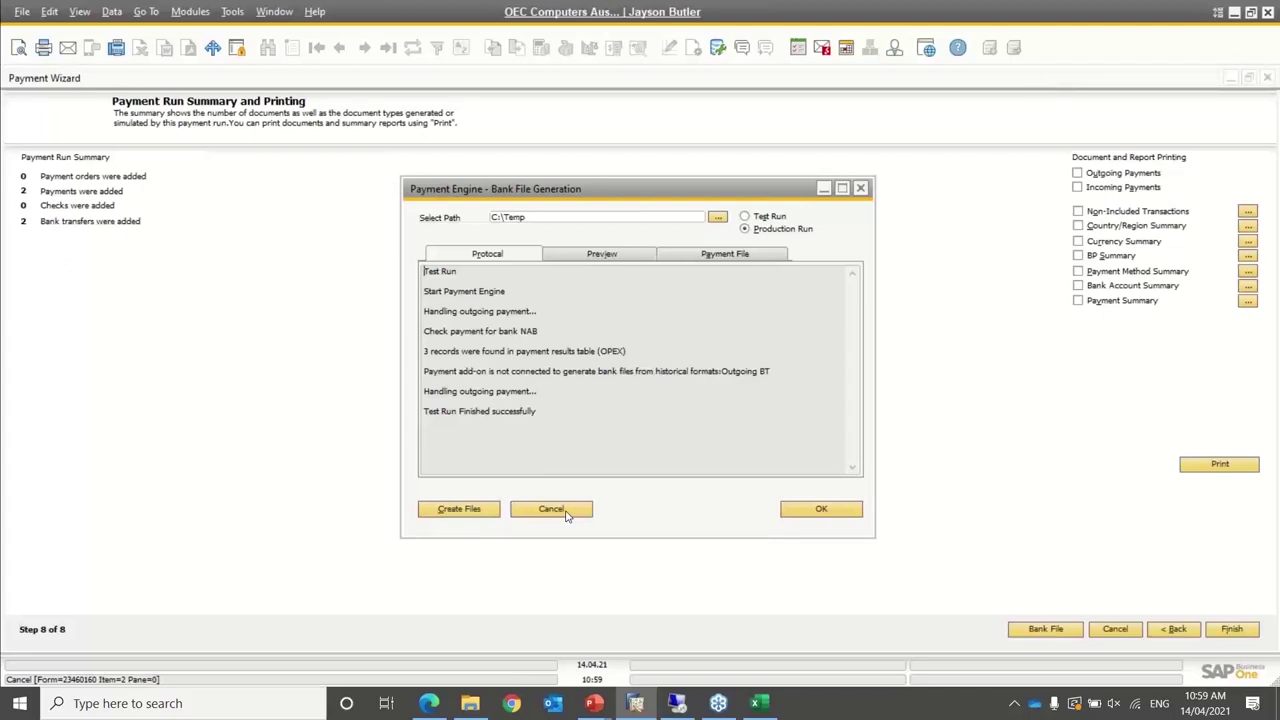
click(565, 510)
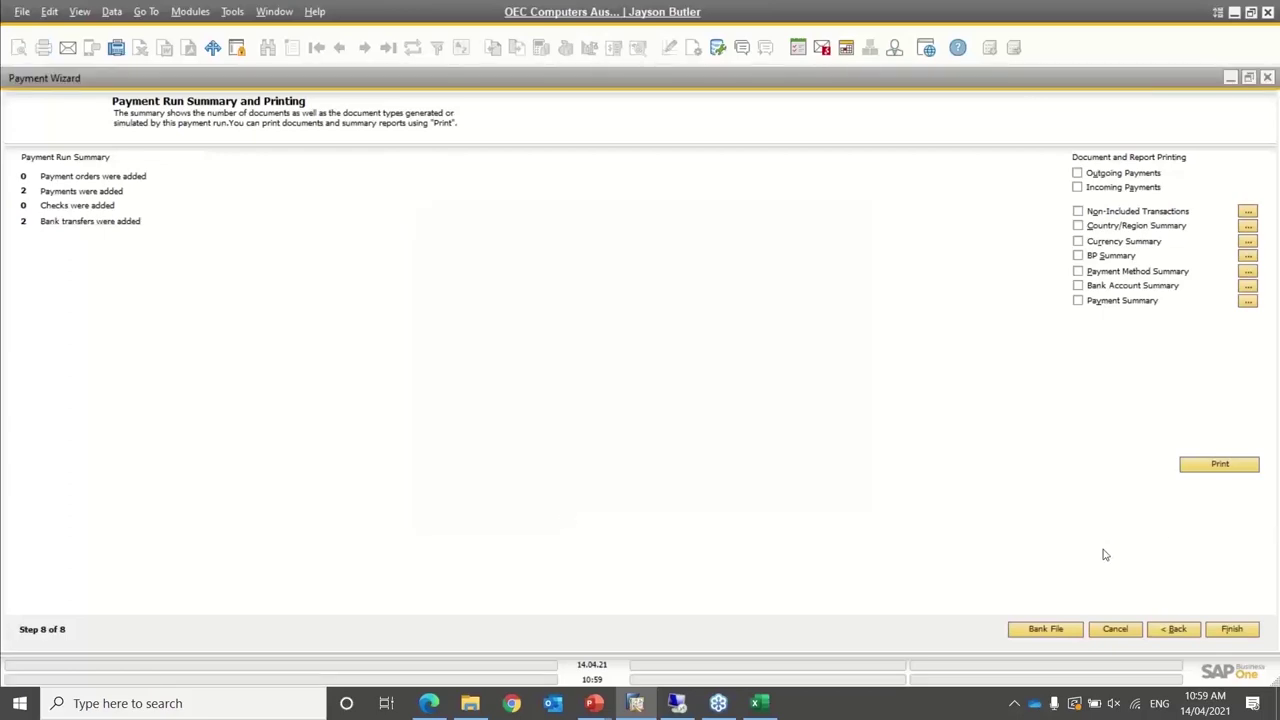
click(1106, 634)
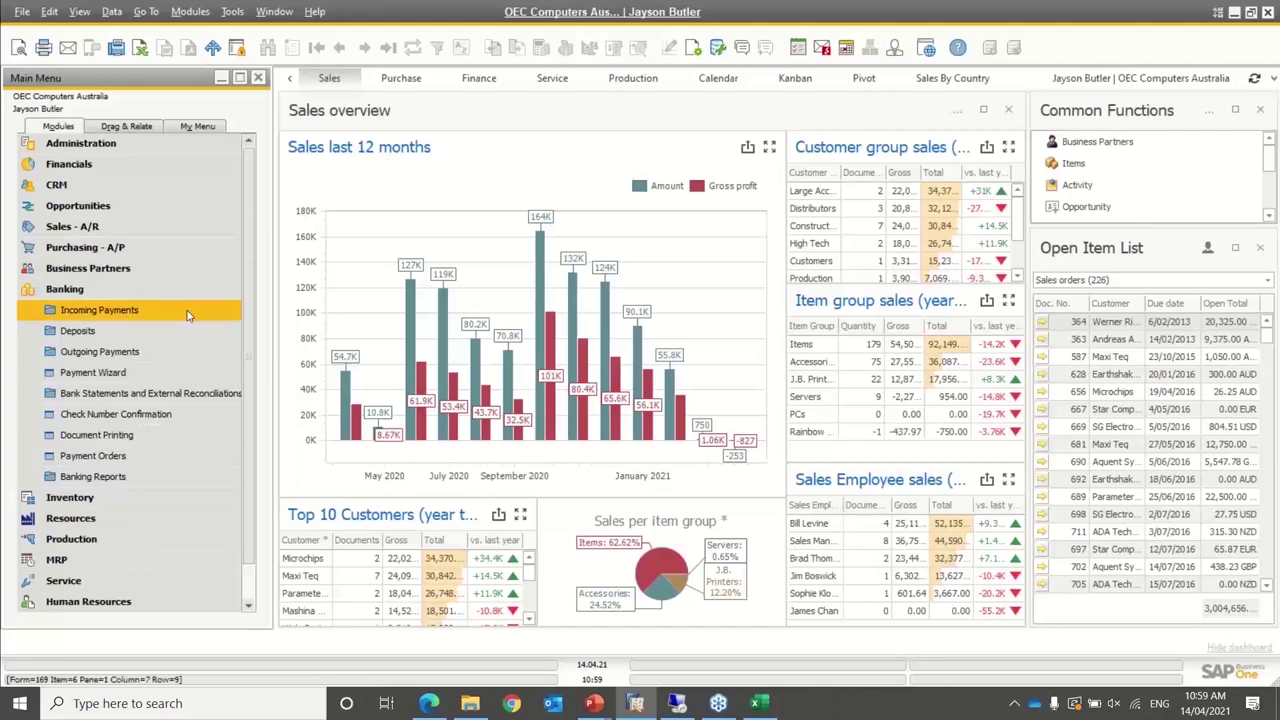
Open the existing Maxi Teq sales order and show its logistics details
click(155, 291)
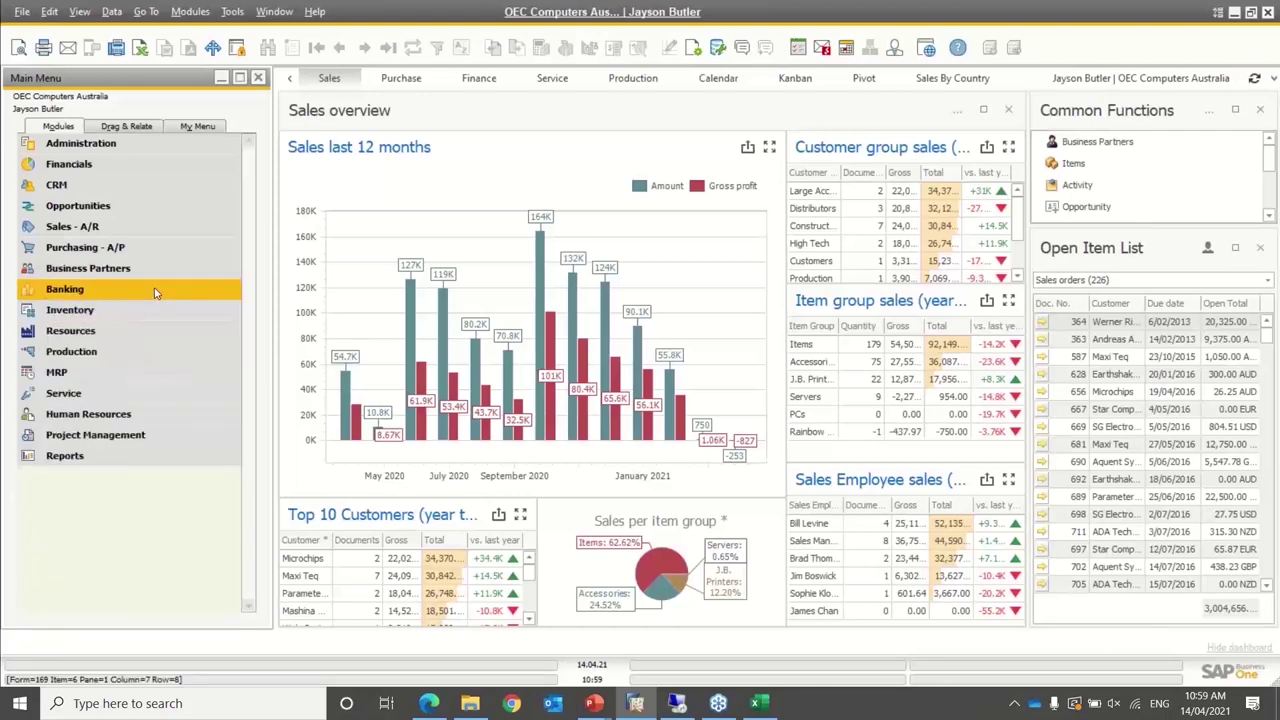
click(101, 226)
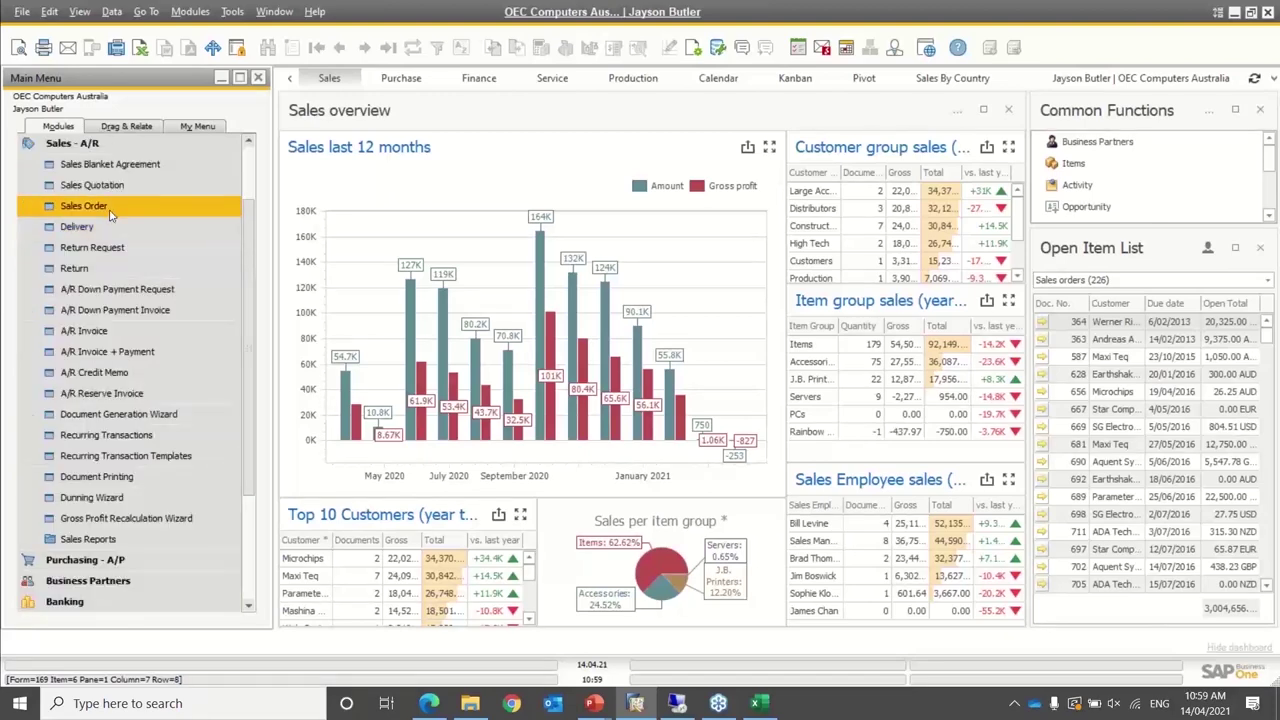
click(84, 206)
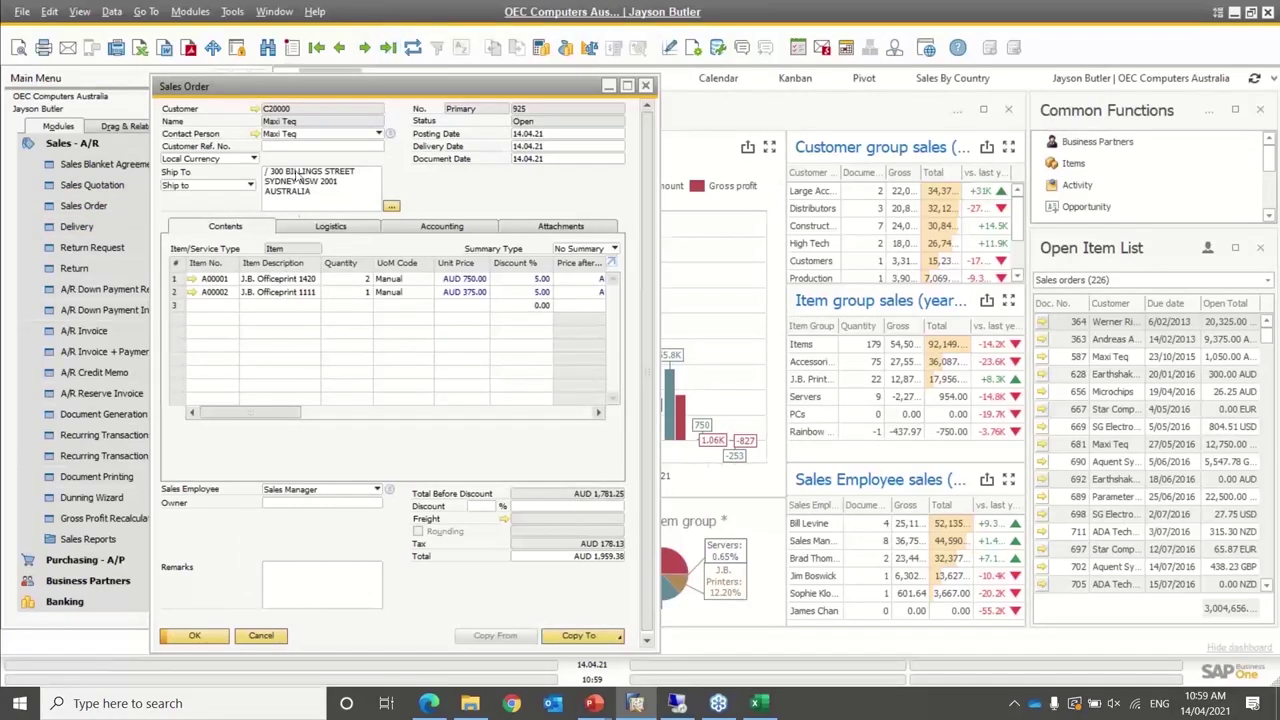
click(304, 228)
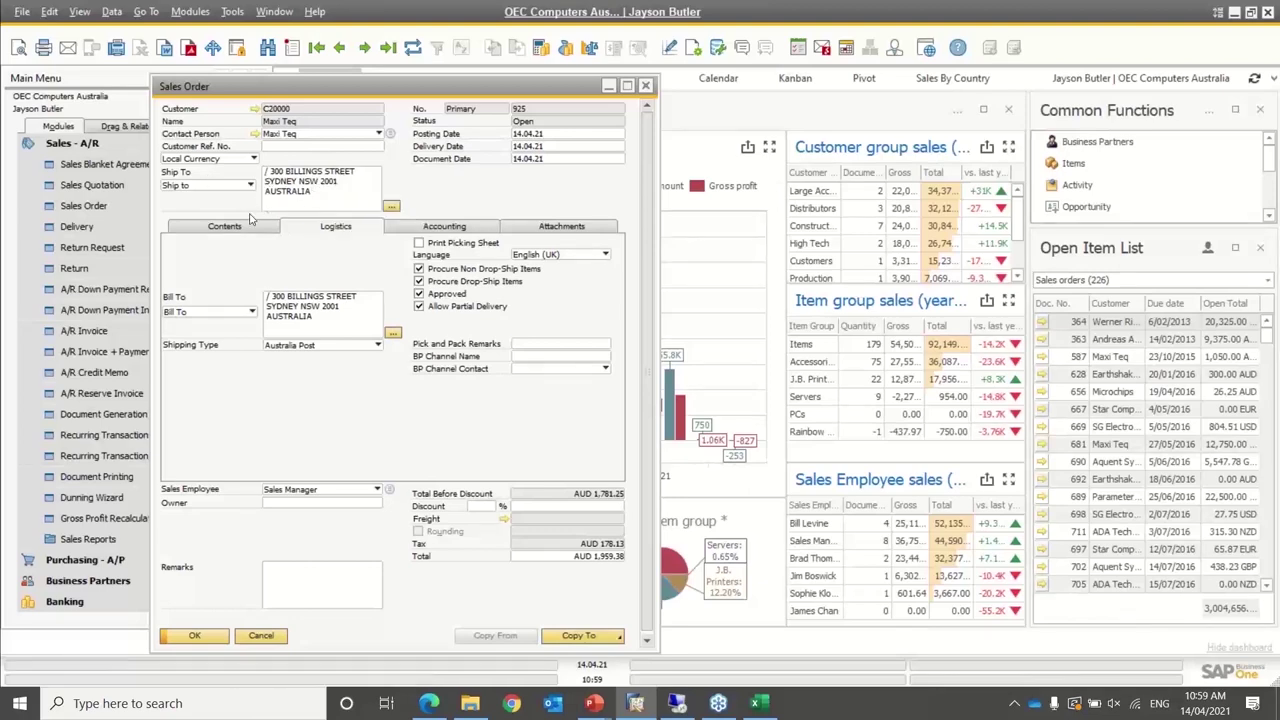
Start editing the sales order form's UI and restore the default layout of the Logistics tab
click(233, 13)
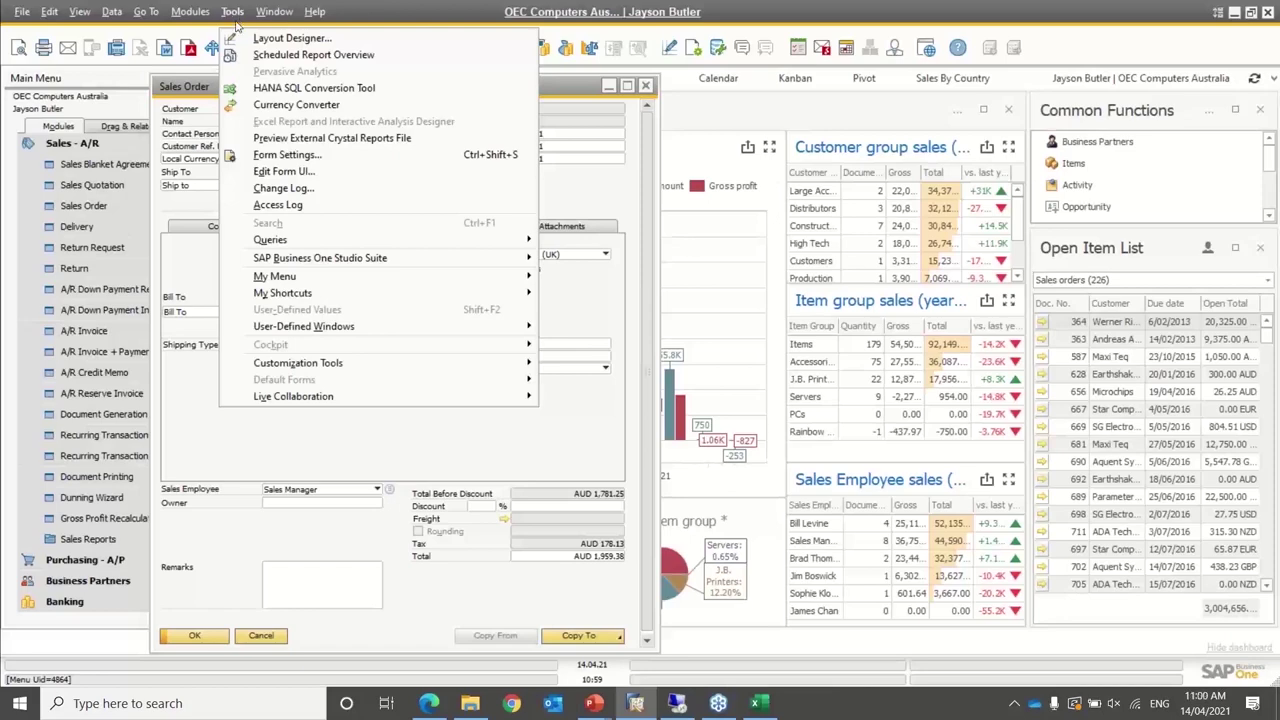
click(307, 173)
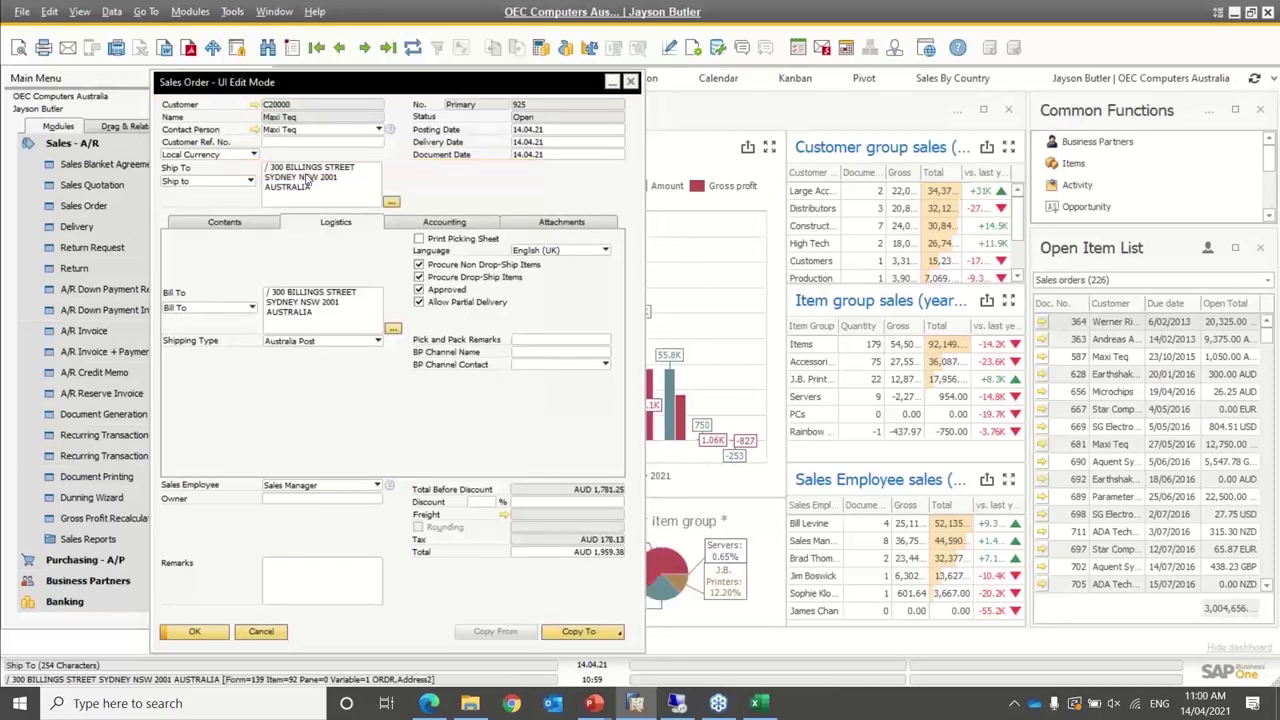
right_click(214, 255)
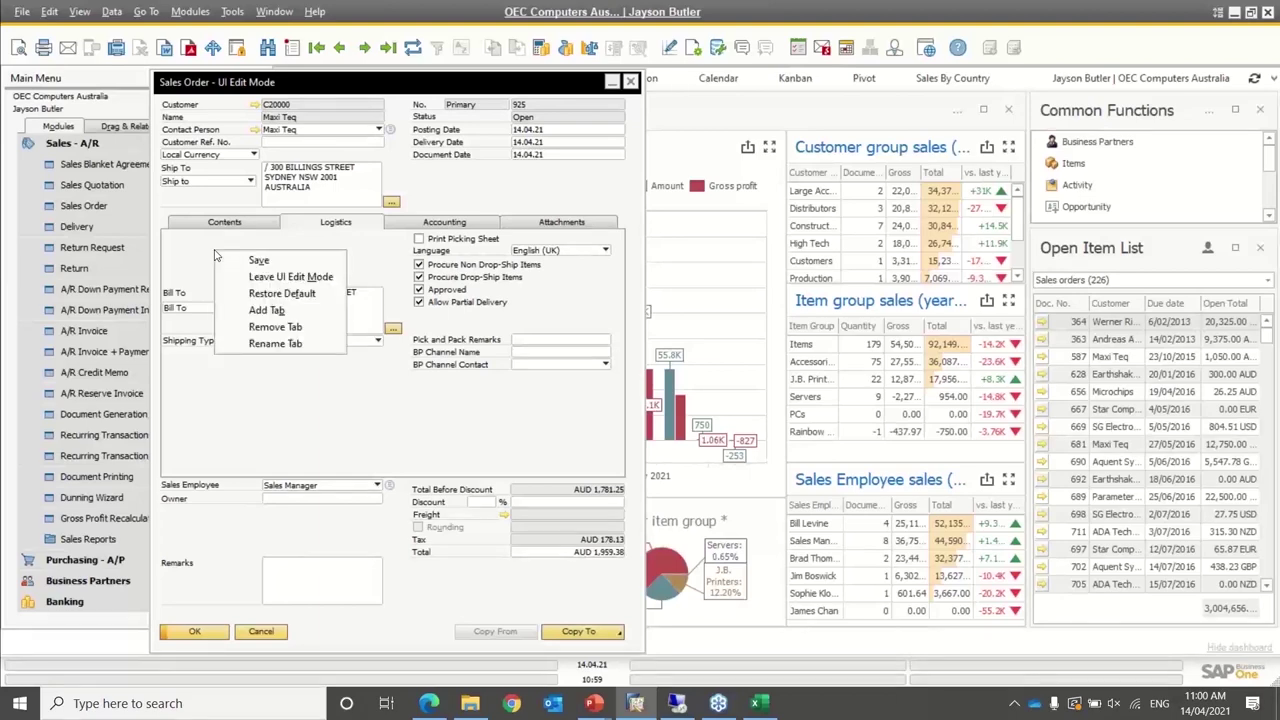
click(282, 293)
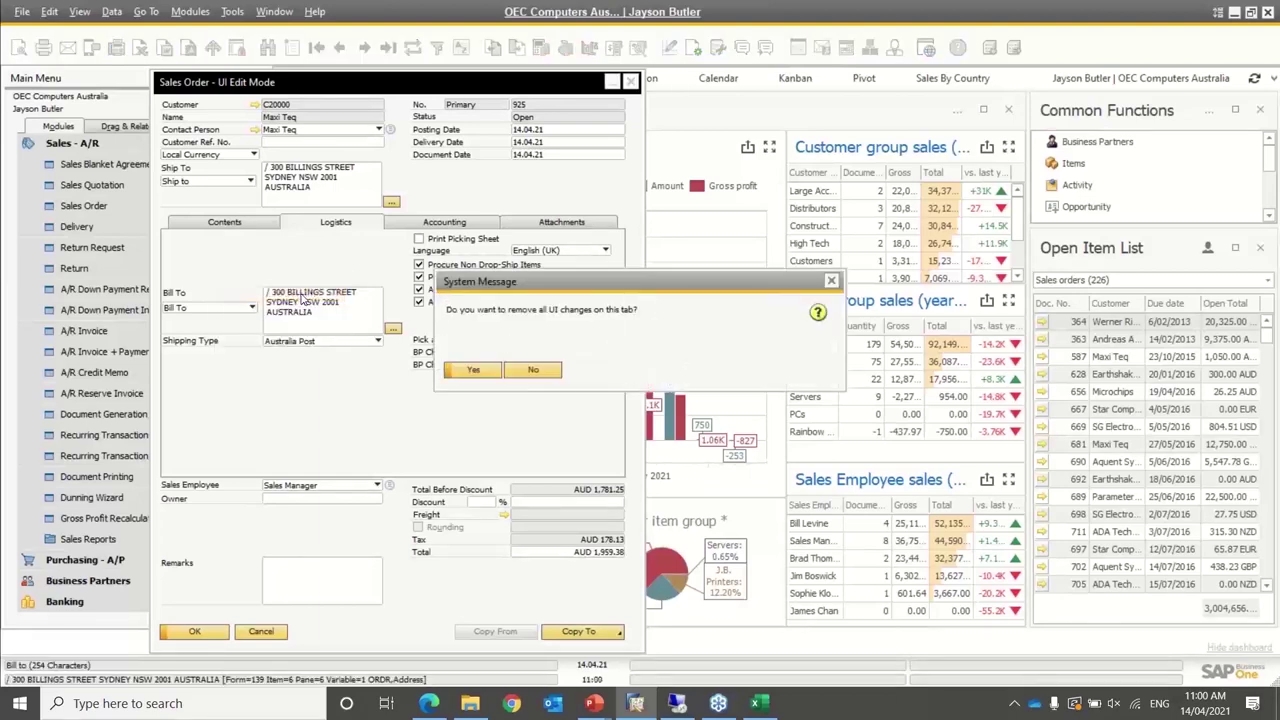
click(472, 370)
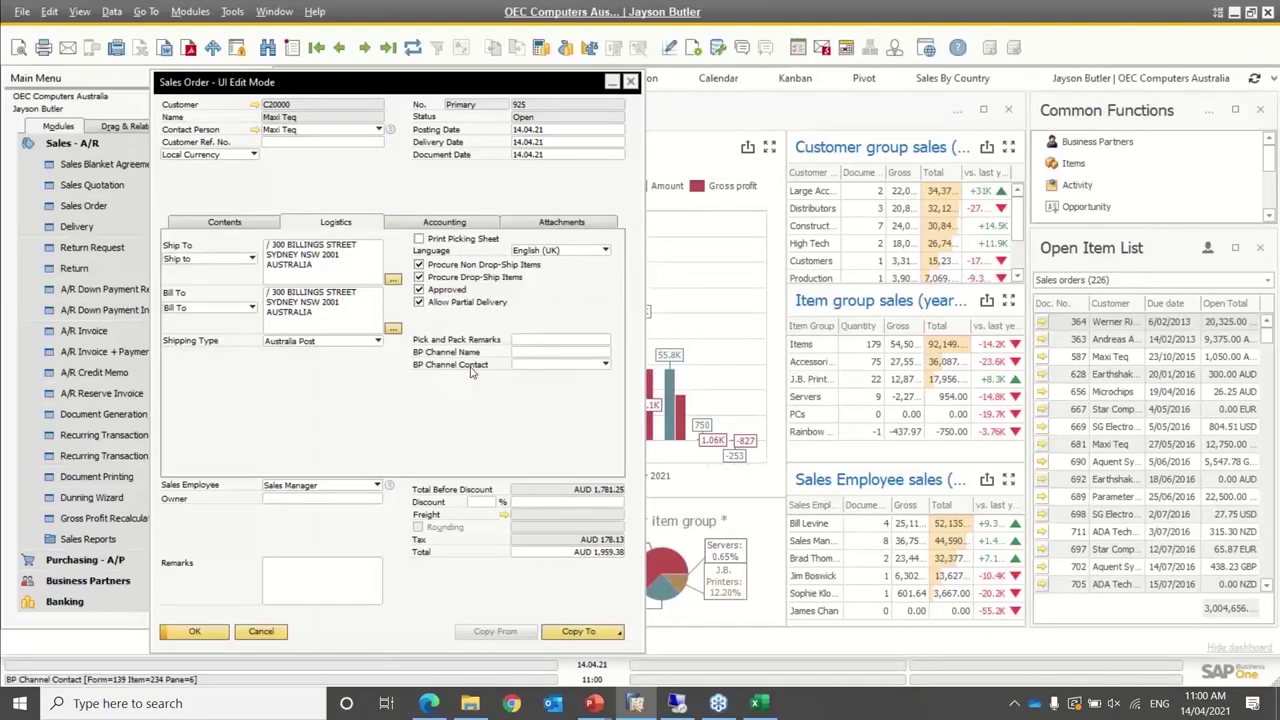
Move the Approved checkbox from the logistics section to the sales order header, save the UI changes and check them on a new order
click(80, 12)
click(140, 37)
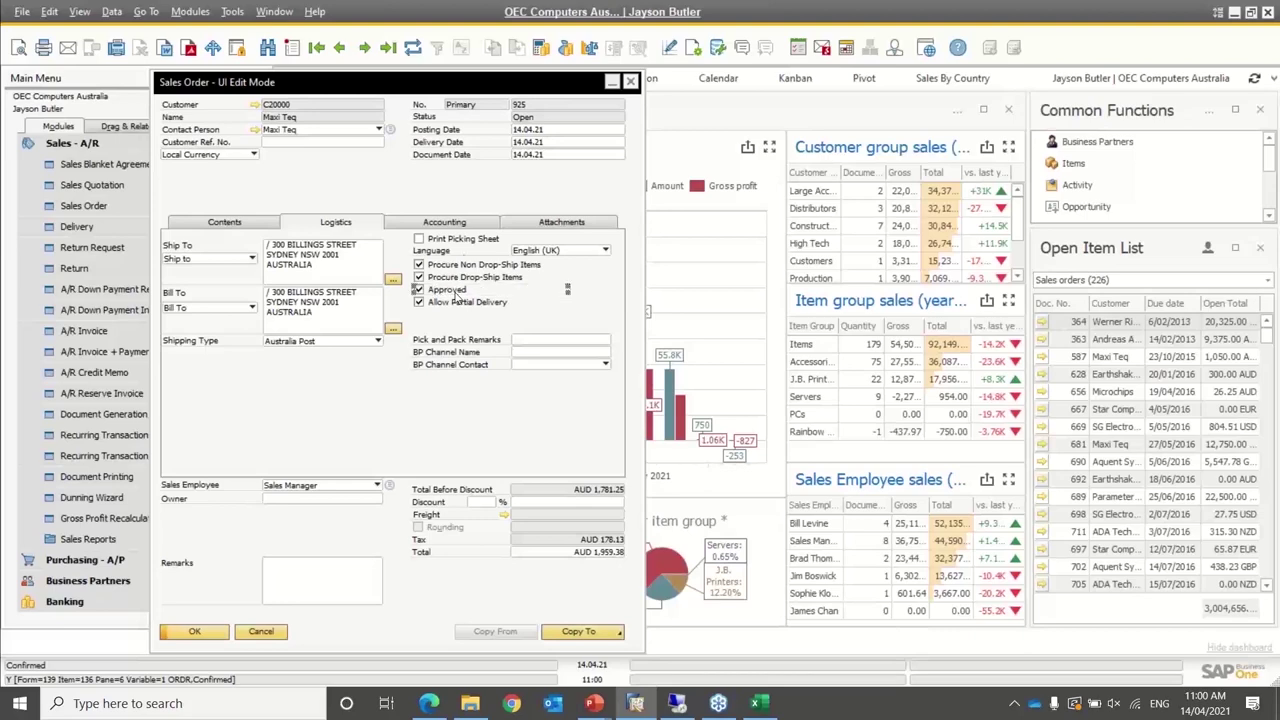
drag(294, 193, 305, 178)
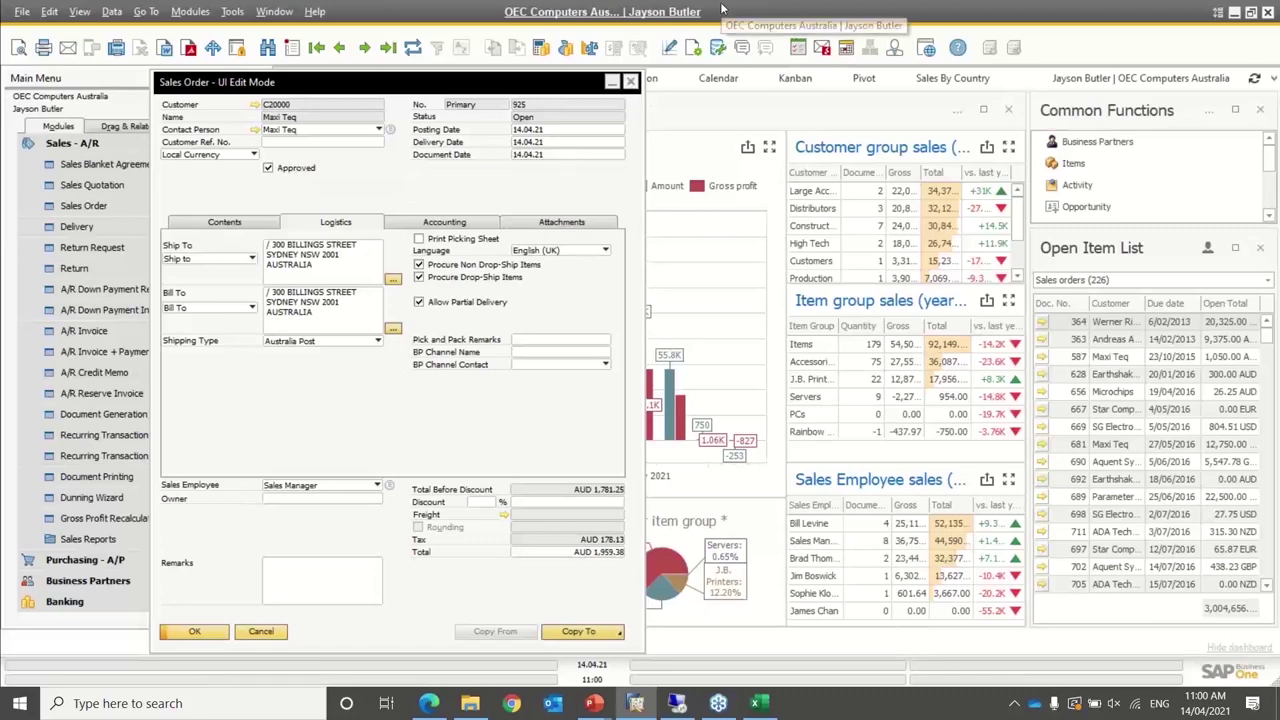
click(630, 81)
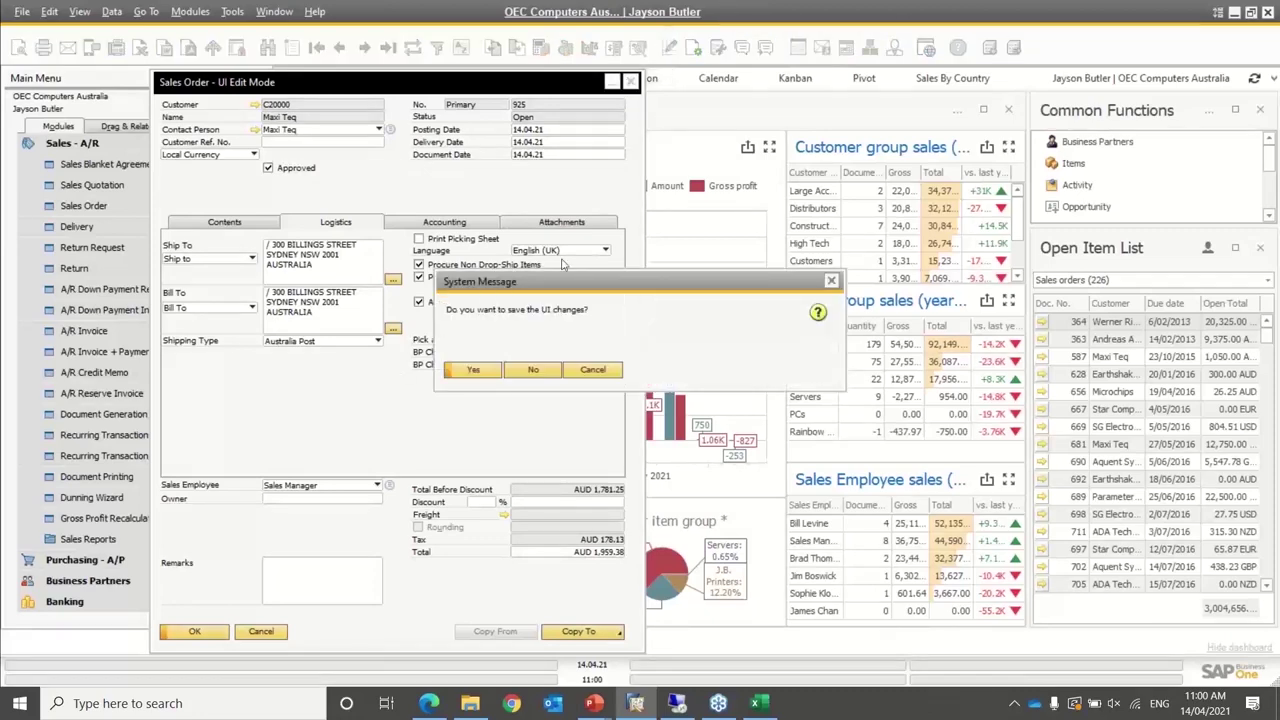
click(477, 372)
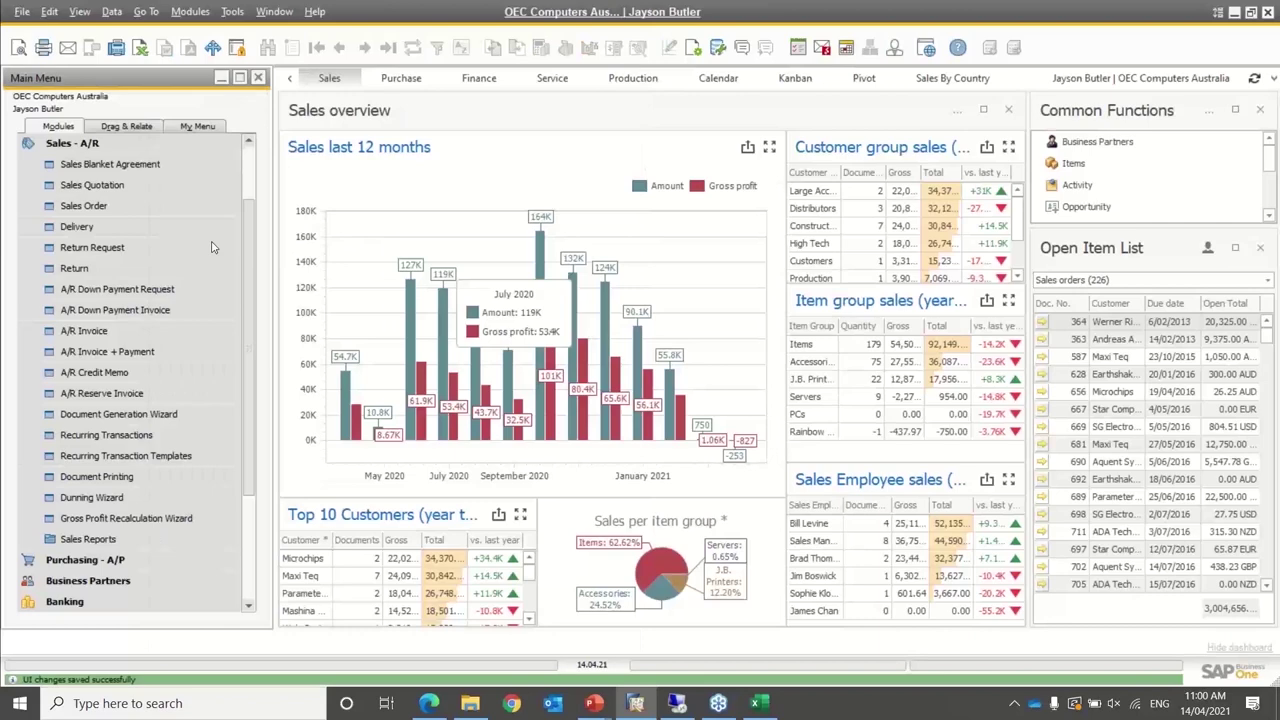
click(90, 206)
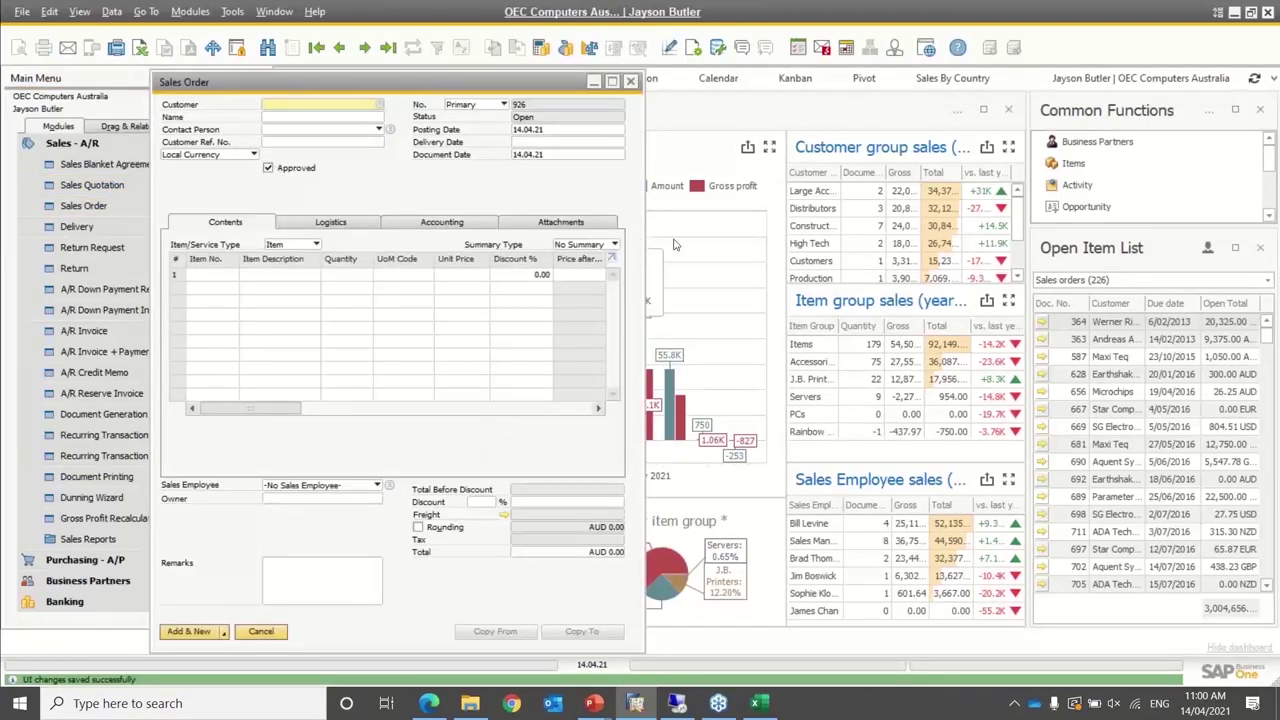
click(271, 634)
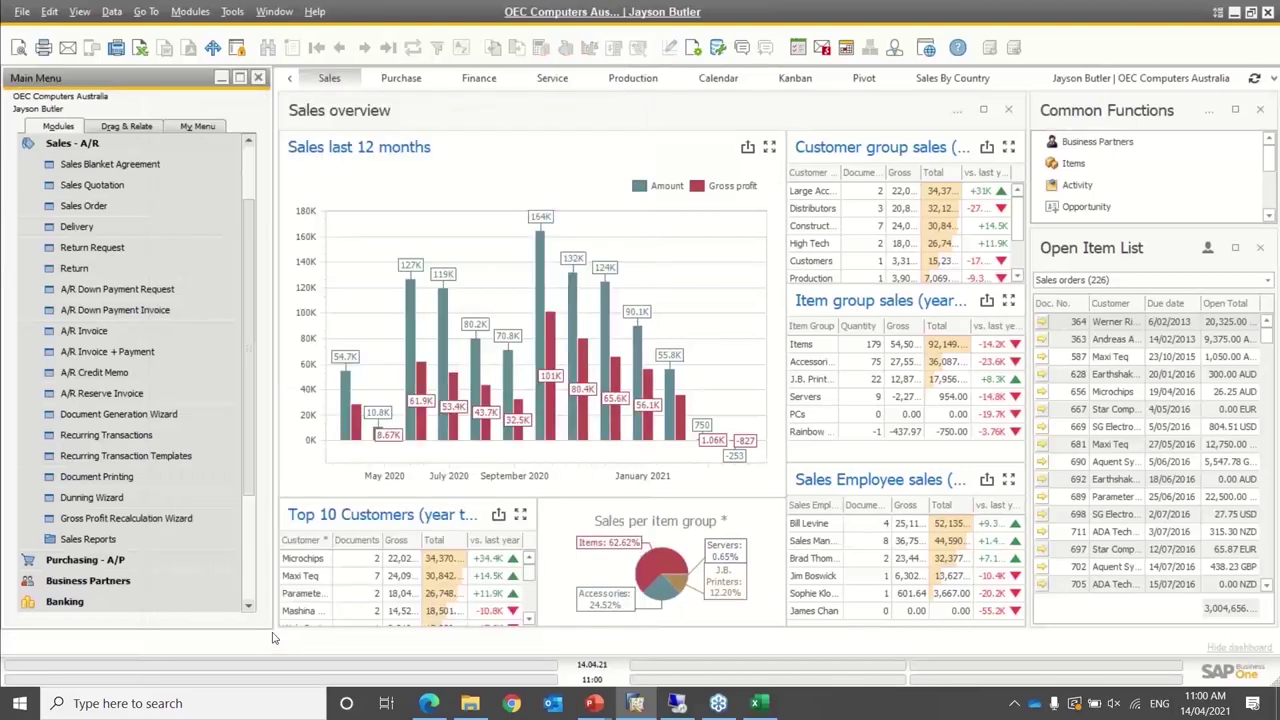
Open the UI Configuration Template utility from the administration utilities
click(100, 148)
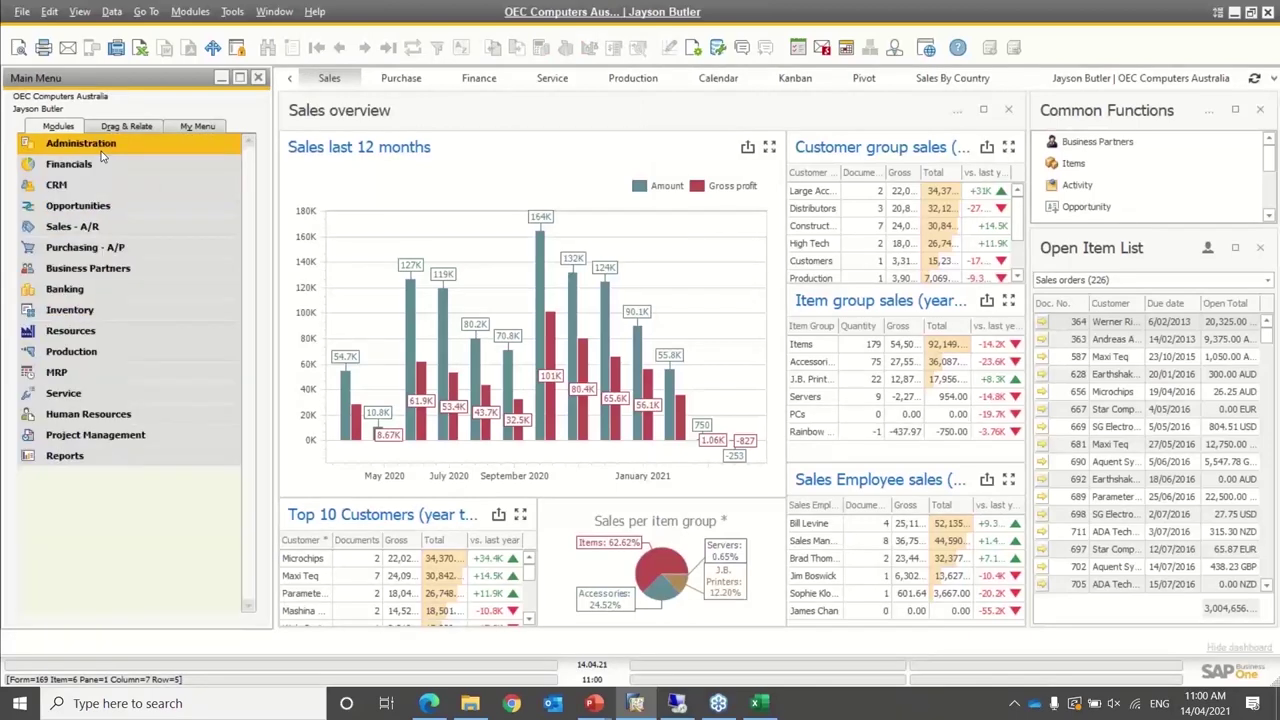
click(114, 150)
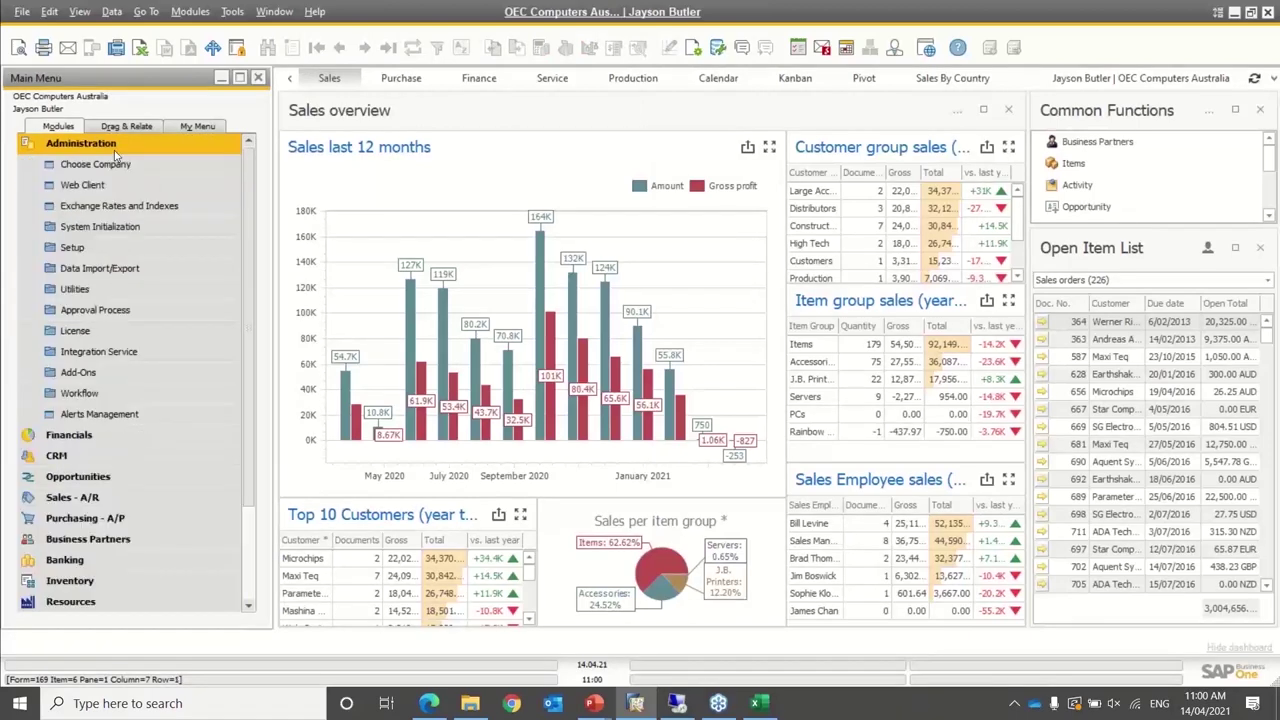
click(75, 288)
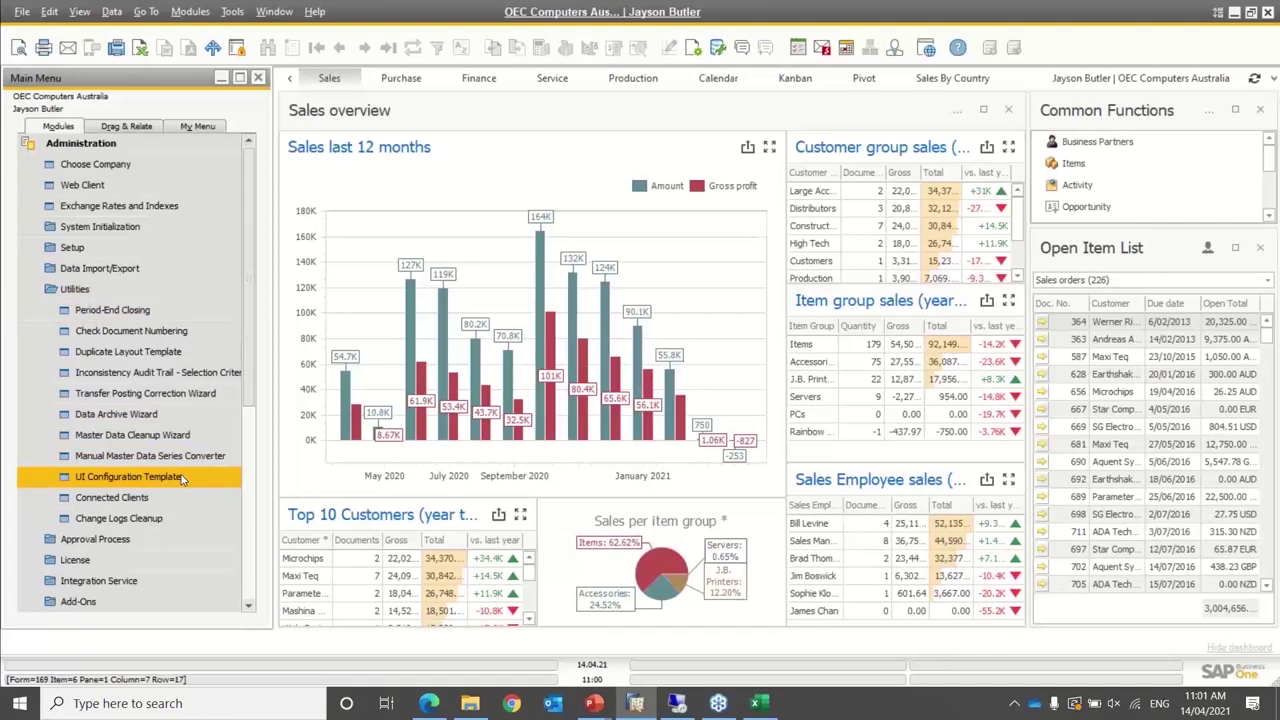
click(128, 477)
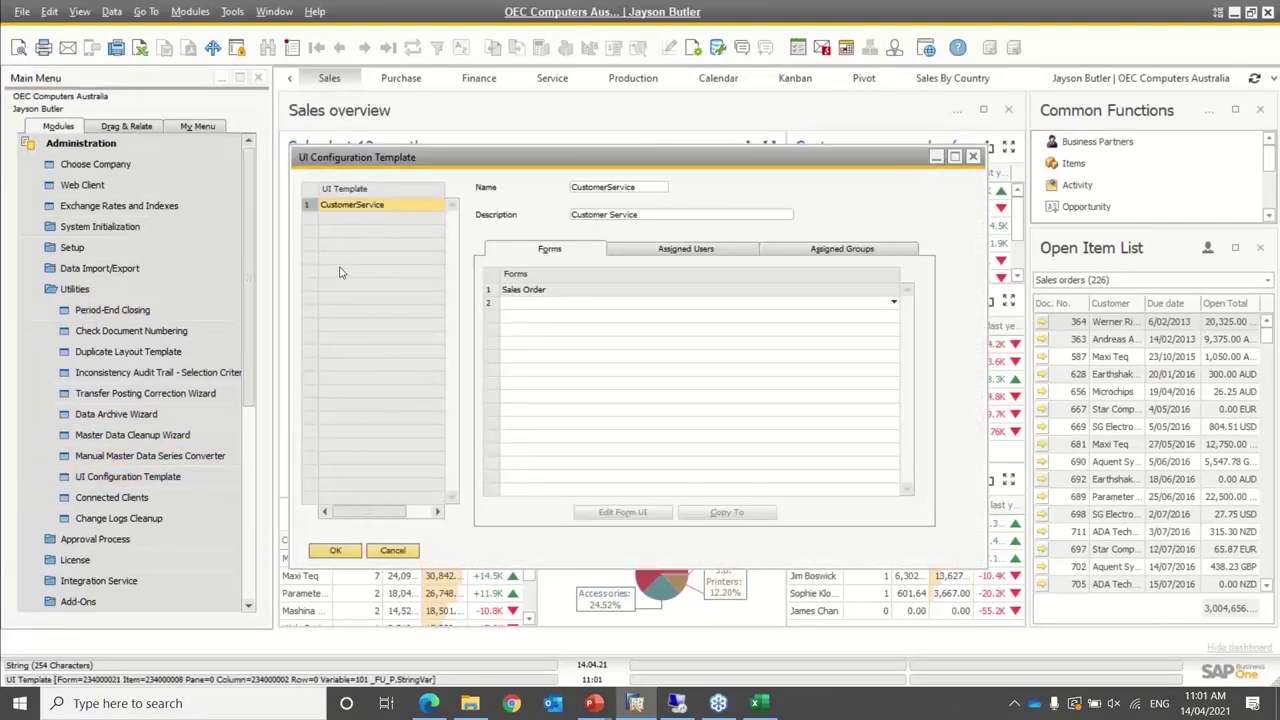
Examine the CustomerService template's selectable forms, assigned users and assigned groups
click(532, 305)
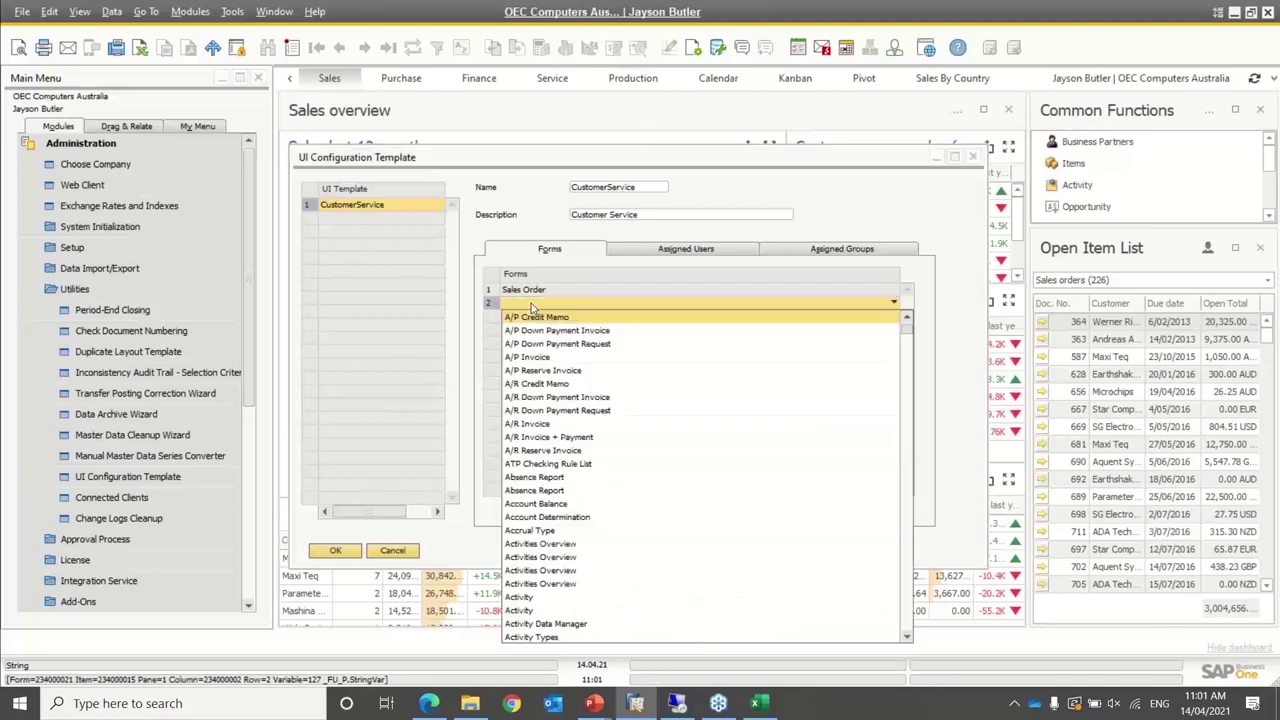
key(Escape)
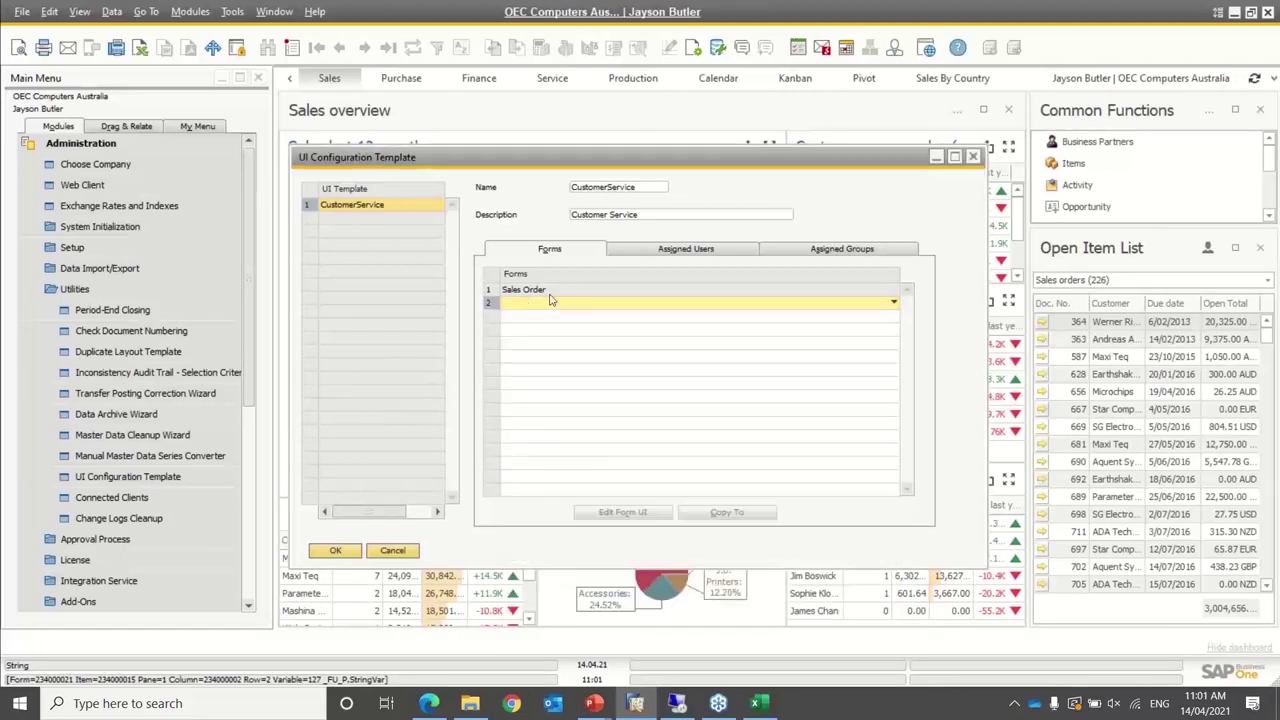
click(677, 254)
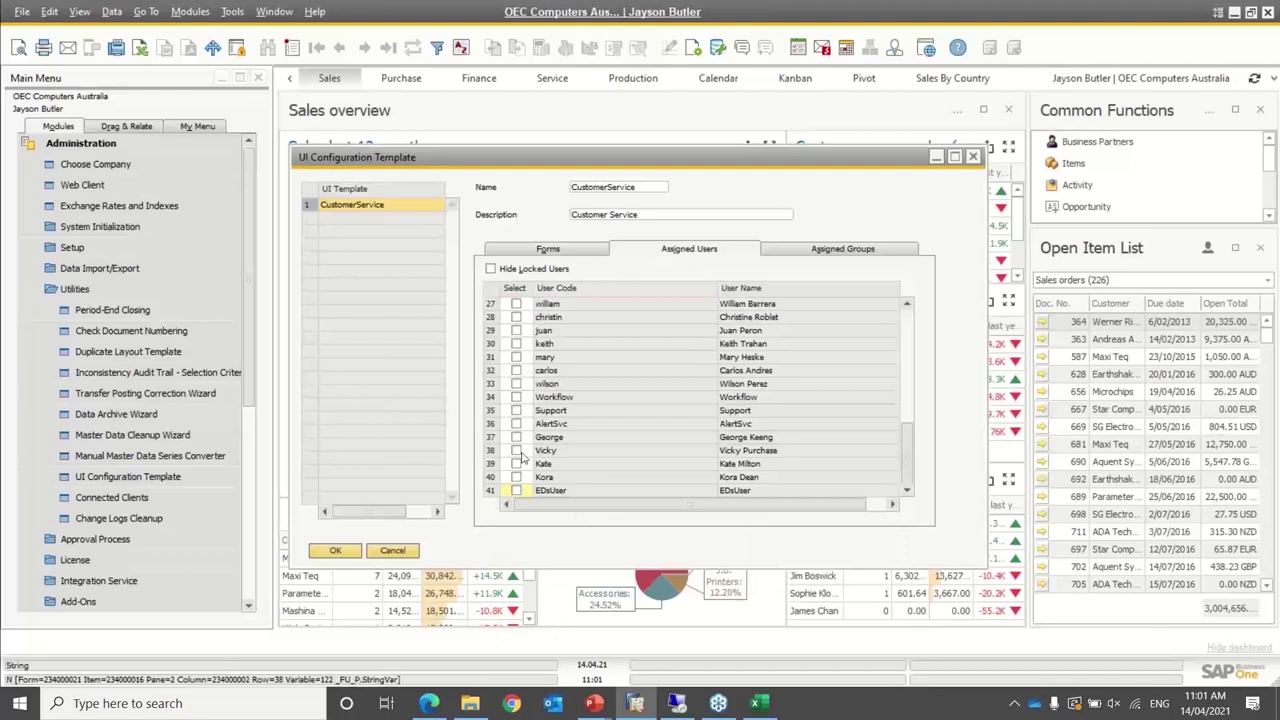
scroll(811, 399, up, 5)
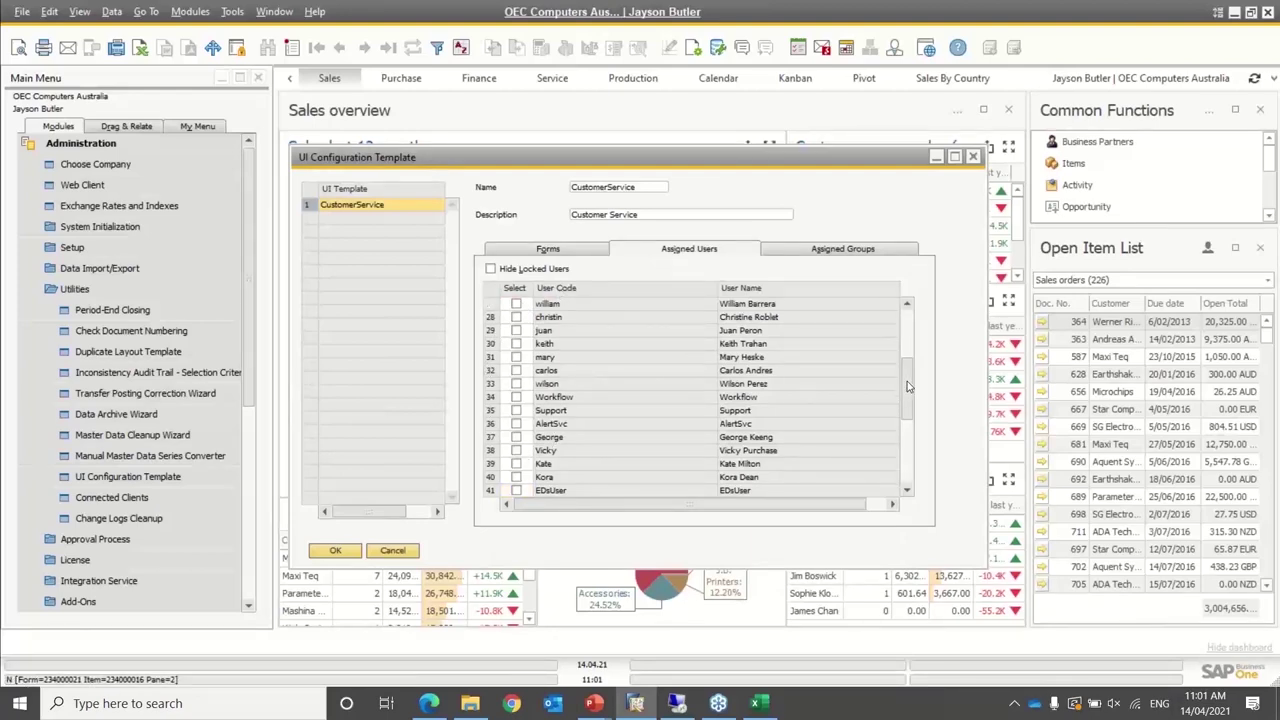
click(843, 249)
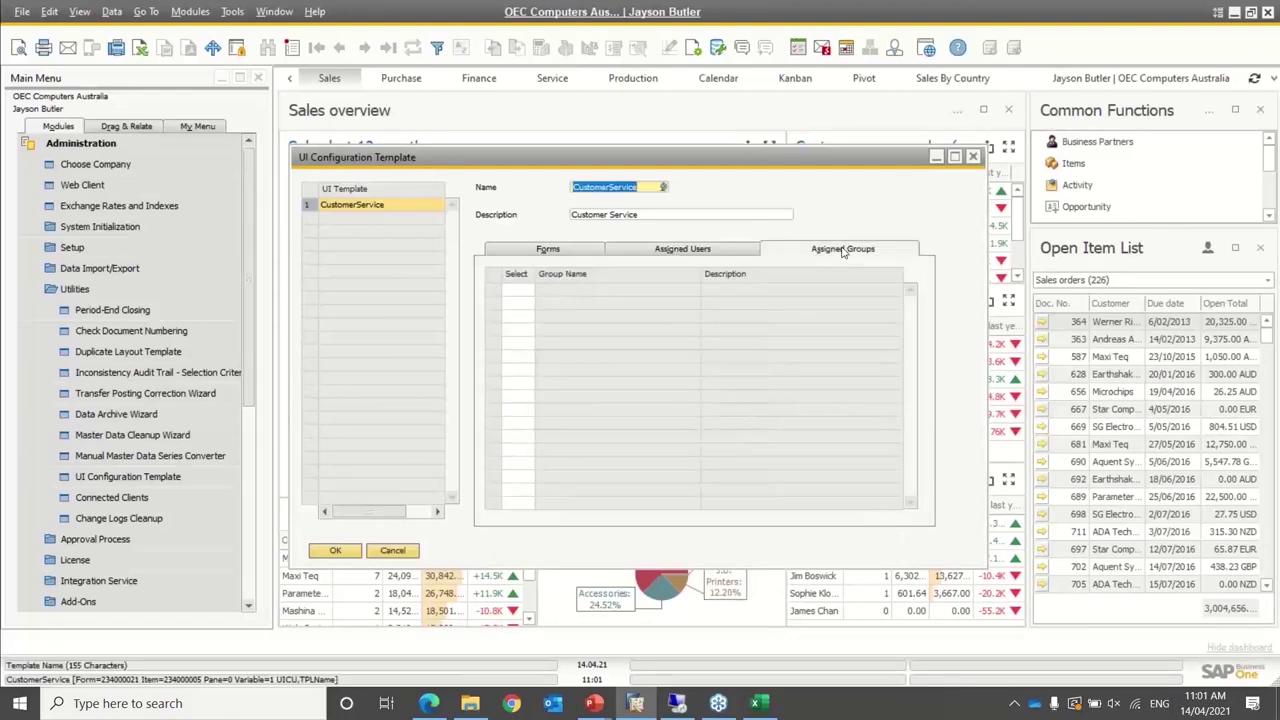
click(690, 250)
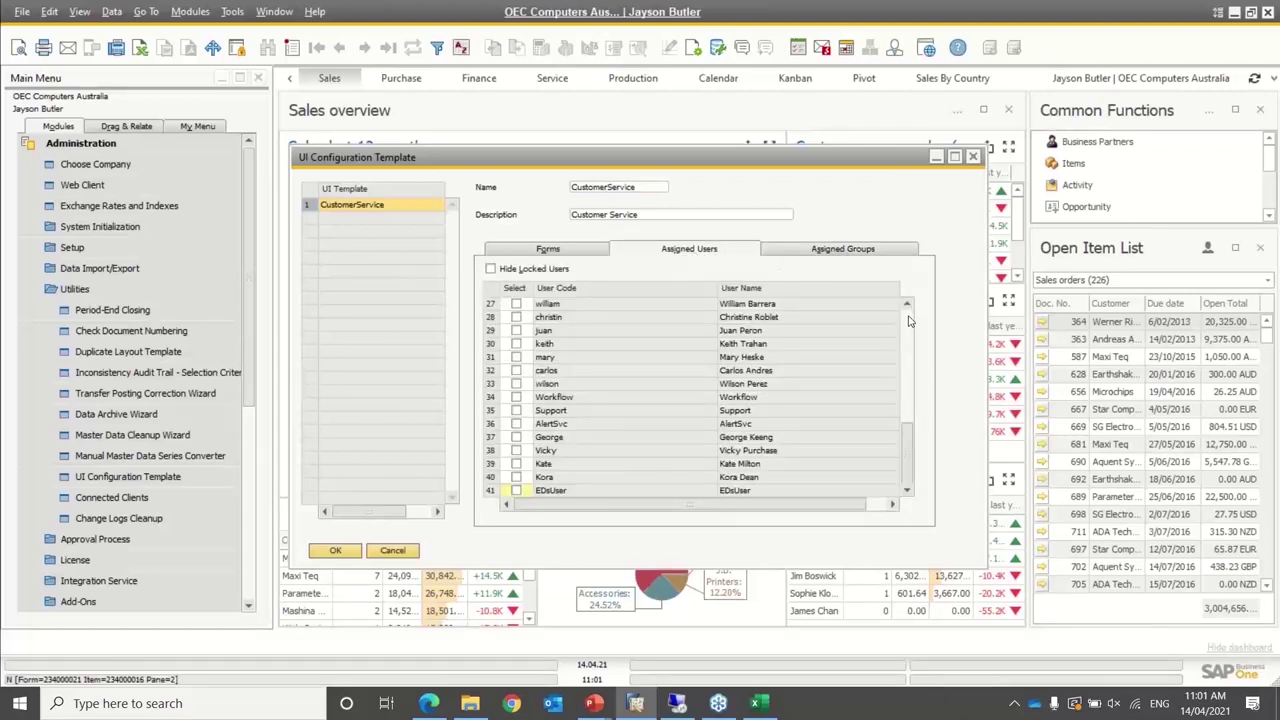
Move the Ship To fields from the logistics section to the sales order header in the CustomerService template and save the UI changes
scroll(909, 320, up, 9)
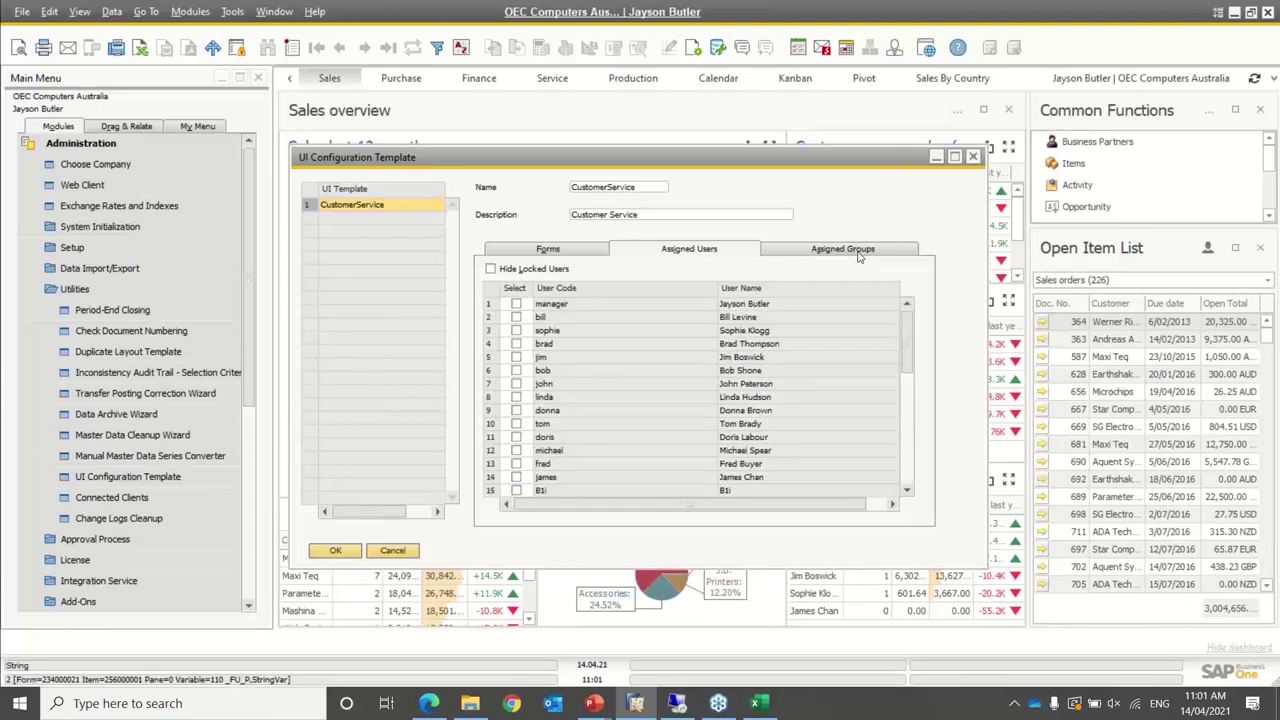
click(565, 253)
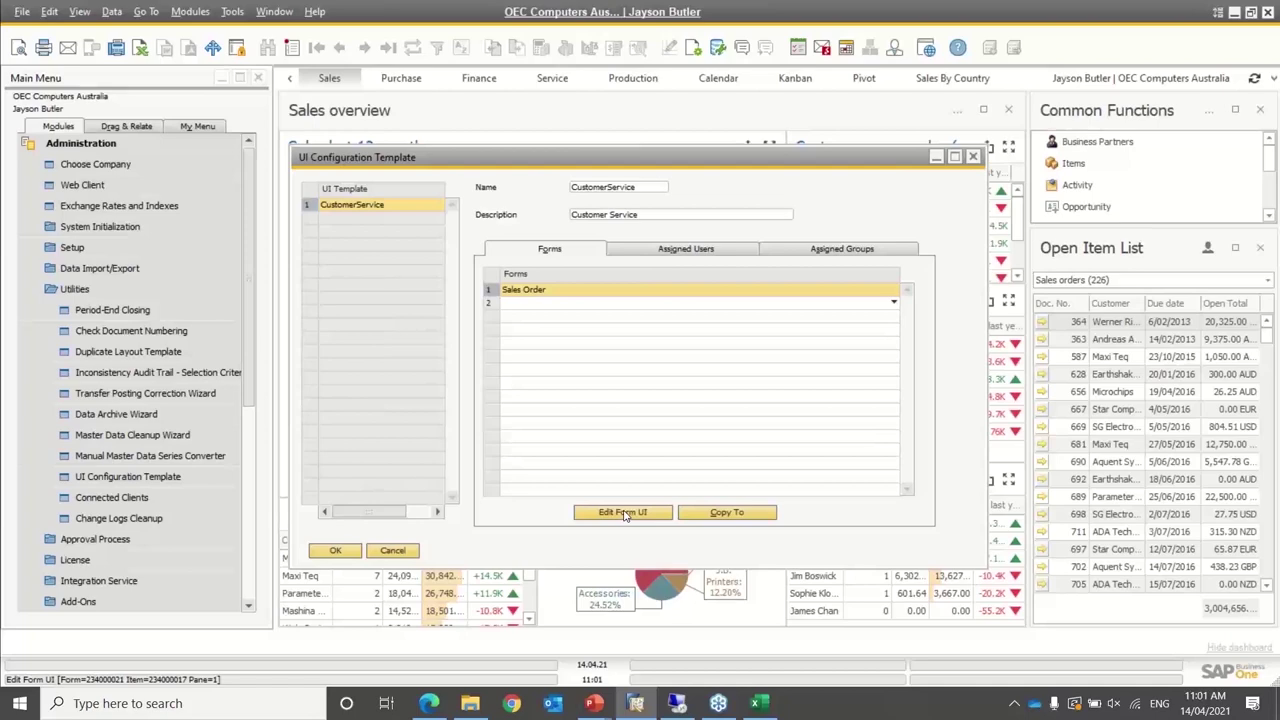
click(624, 513)
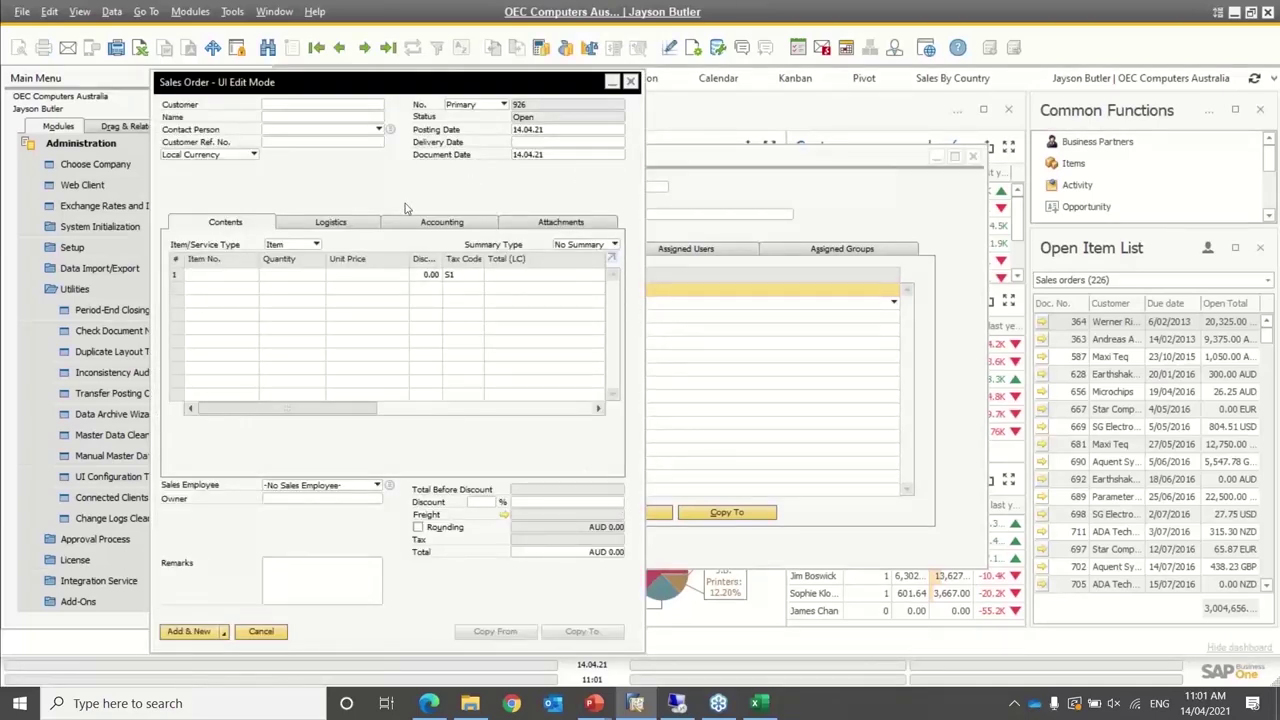
click(345, 219)
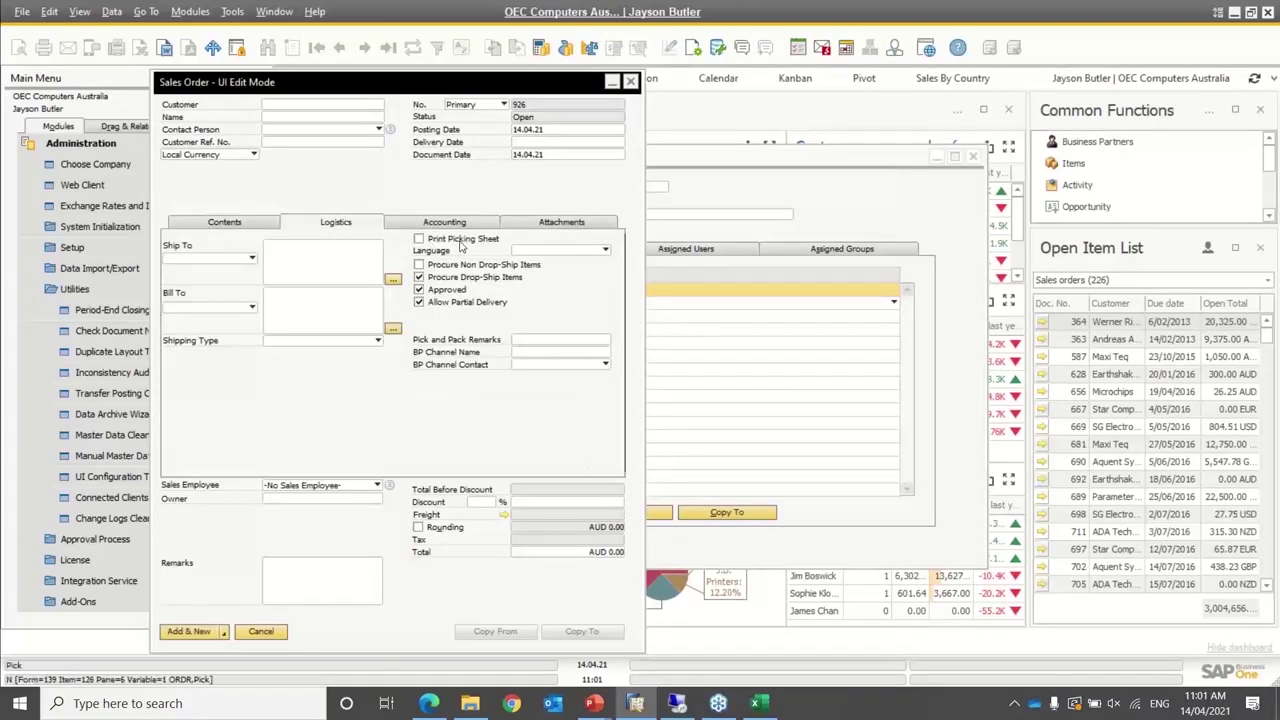
drag(323, 257, 320, 182)
click(630, 81)
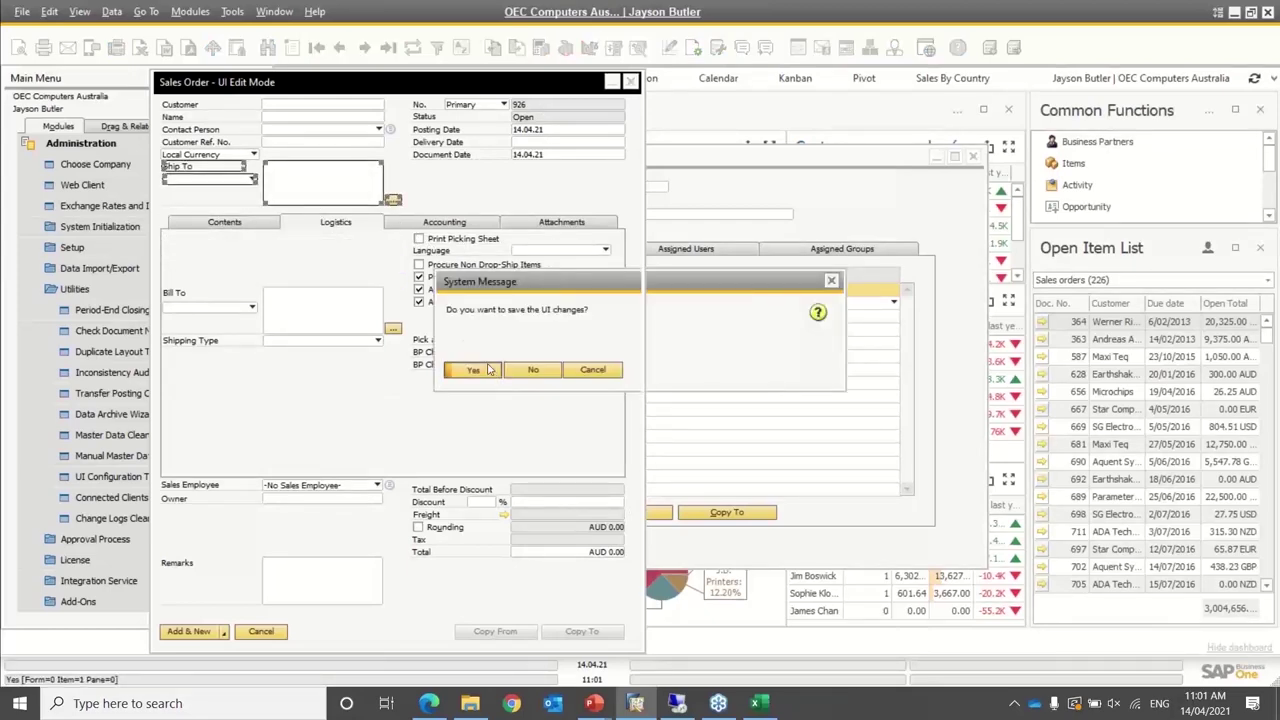
click(473, 370)
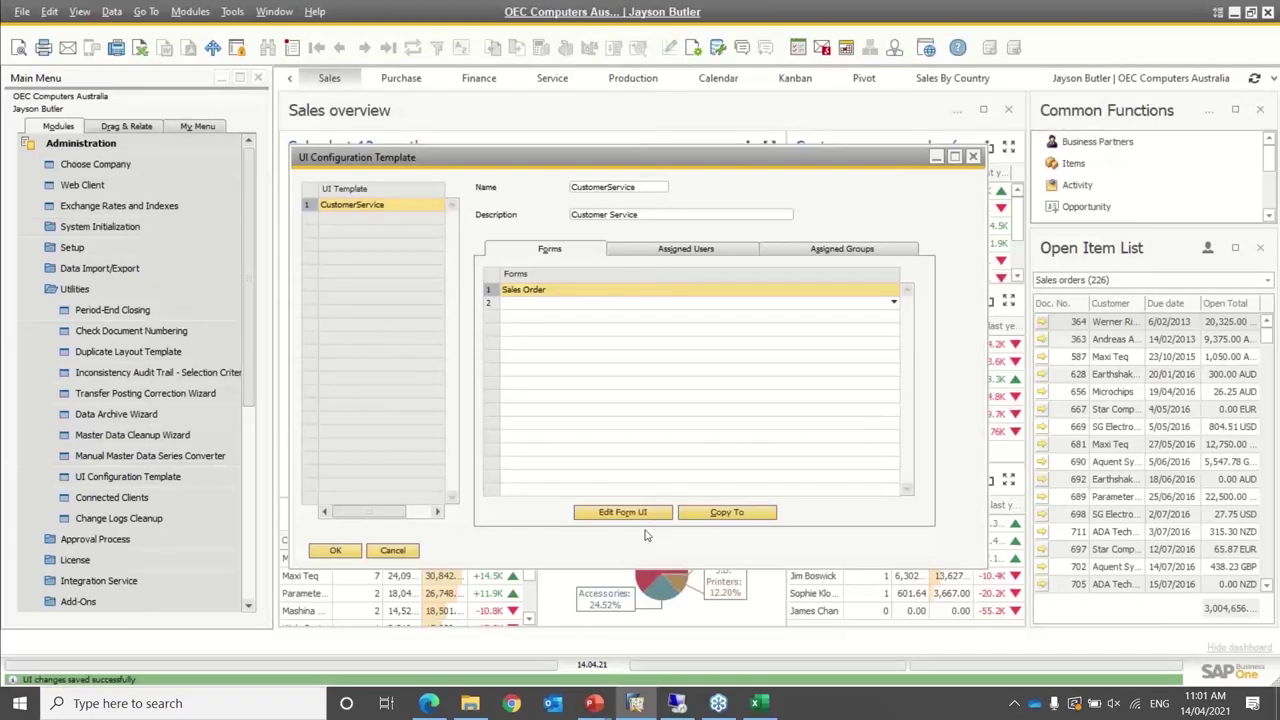
Edit the template's Sales Order form again and hide the Shipping Type field in the logistics section
click(715, 518)
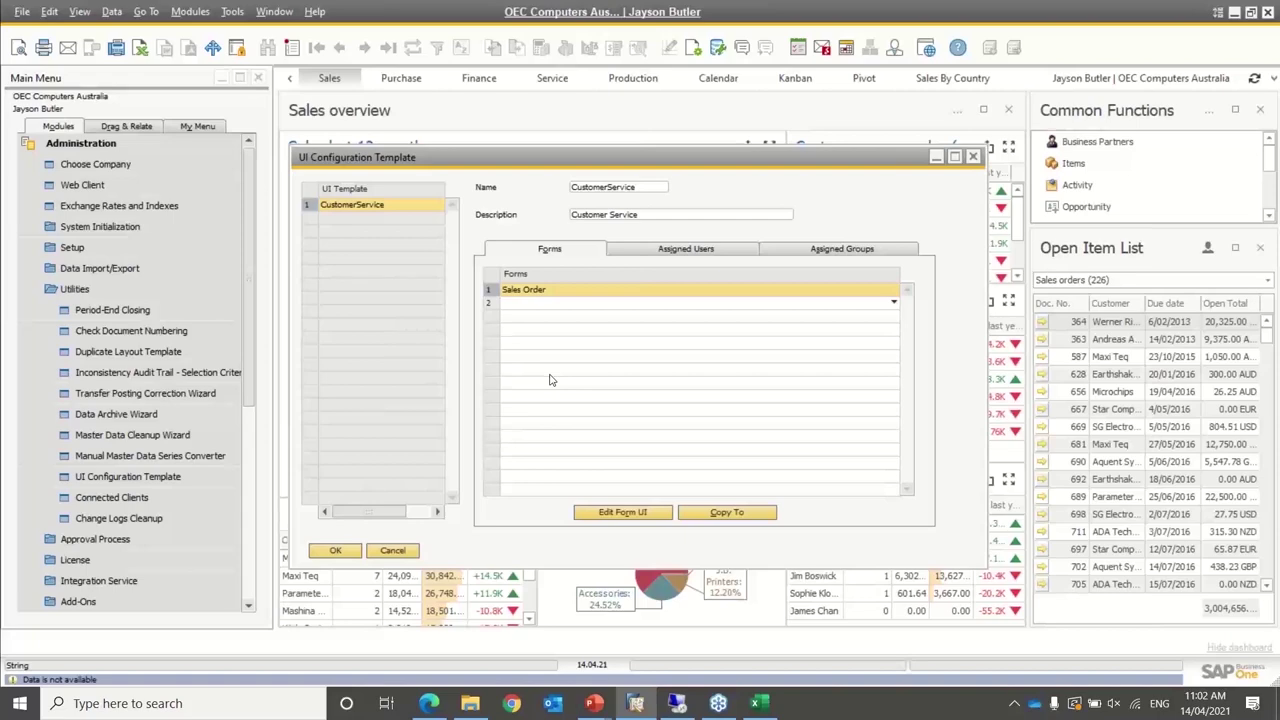
click(622, 510)
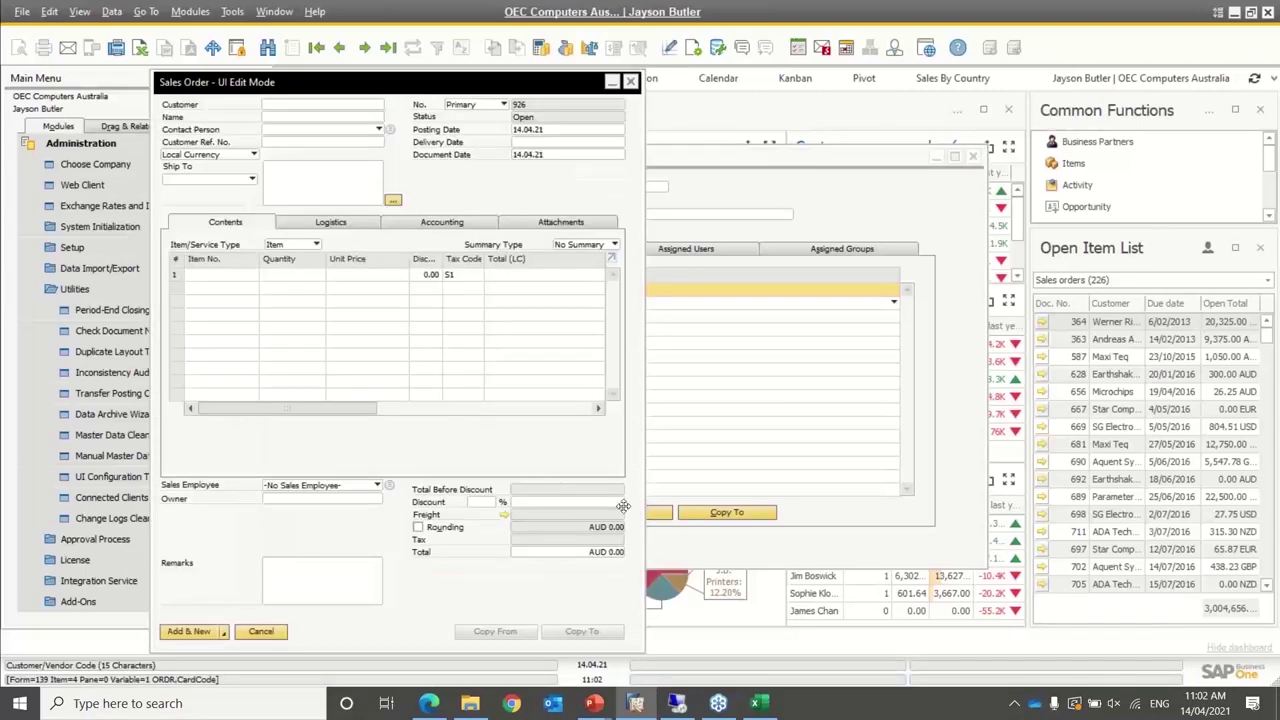
click(336, 224)
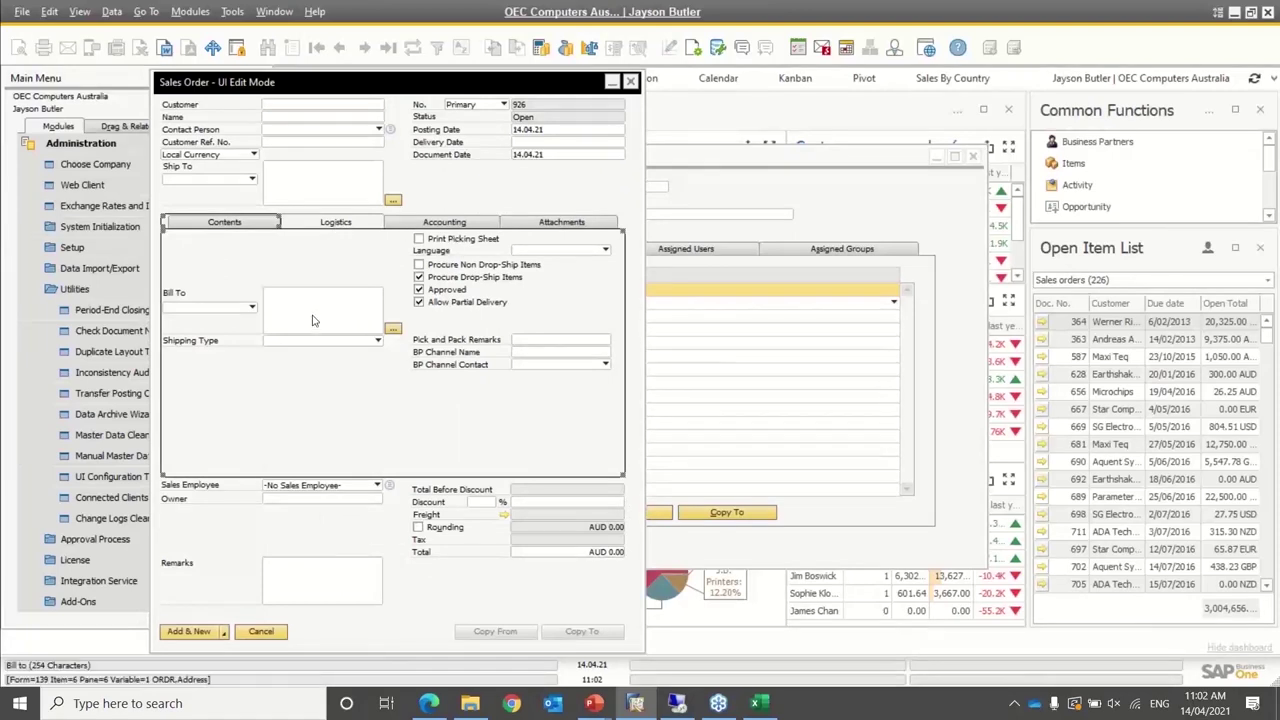
right_click(278, 345)
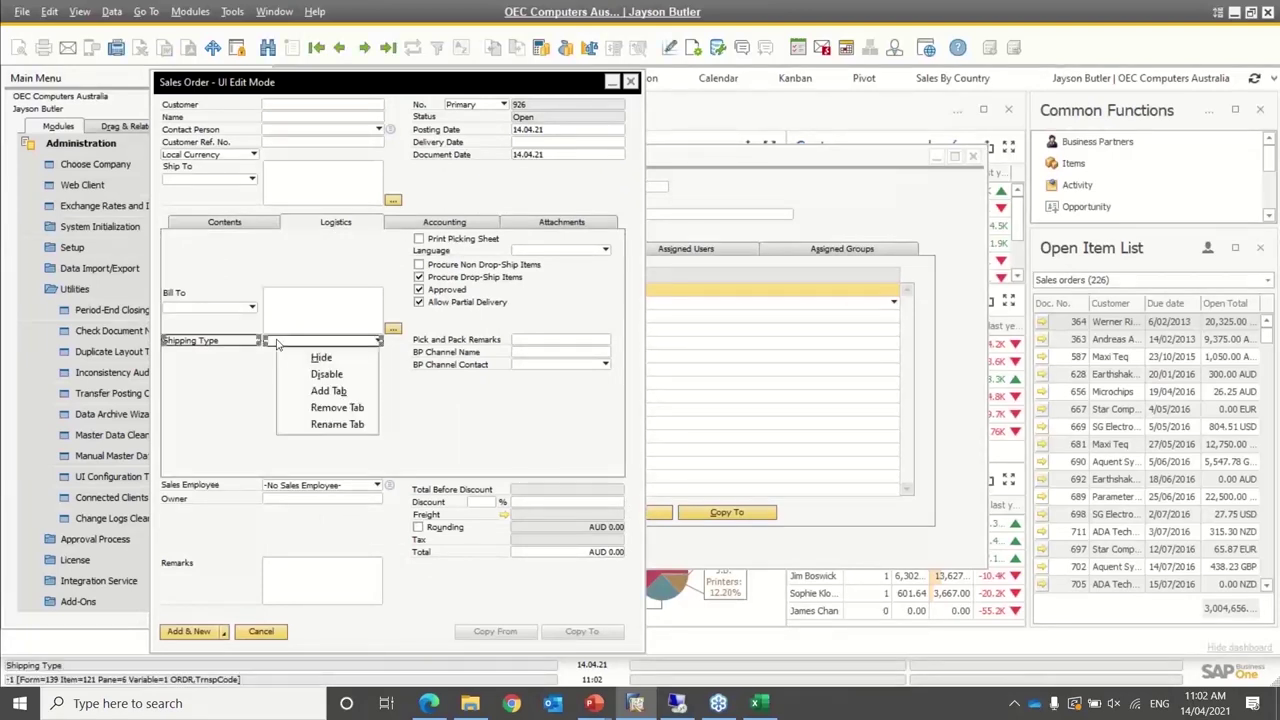
click(318, 352)
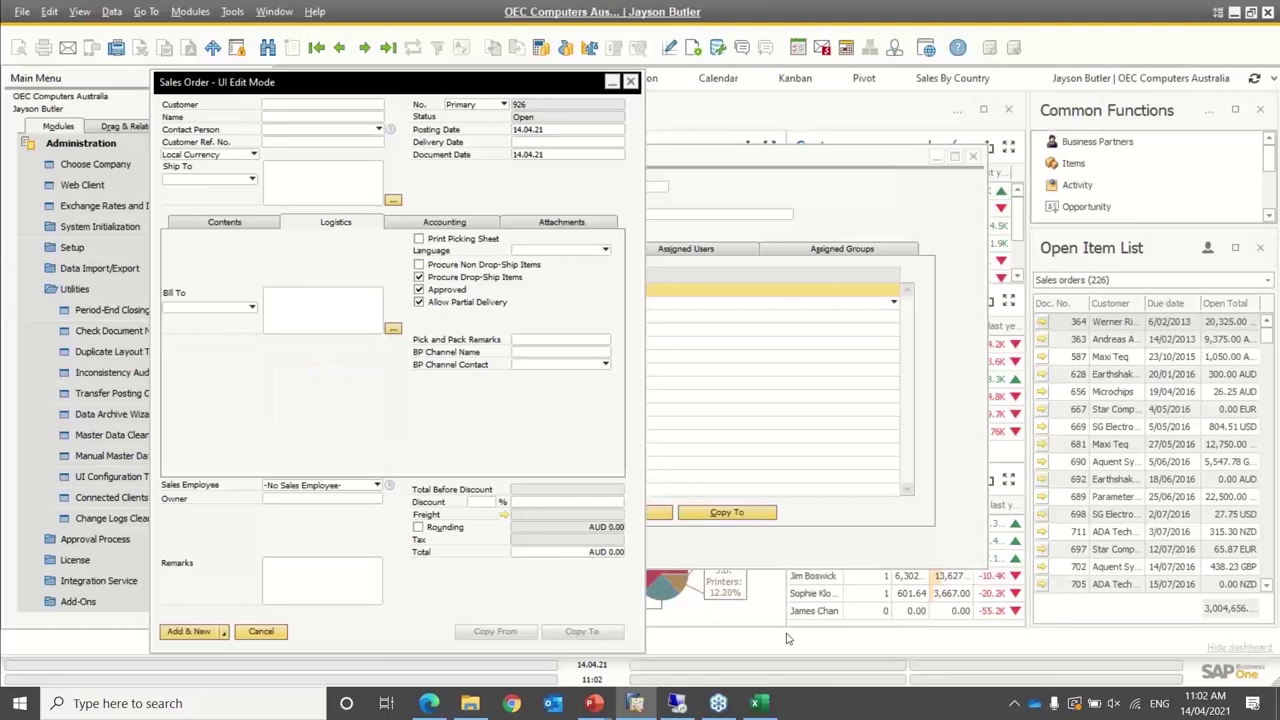
Disable the Pick and Pack Remarks field in the logistics section and save the template's UI changes
right_click(567, 343)
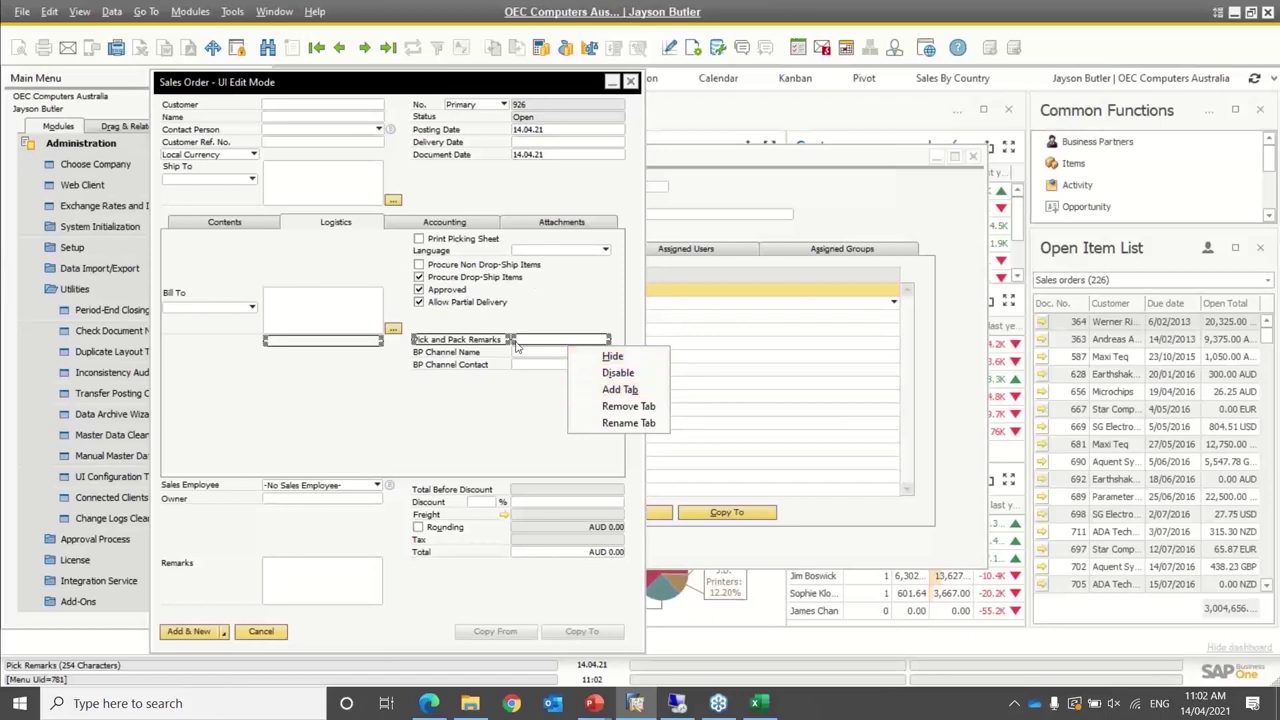
click(617, 373)
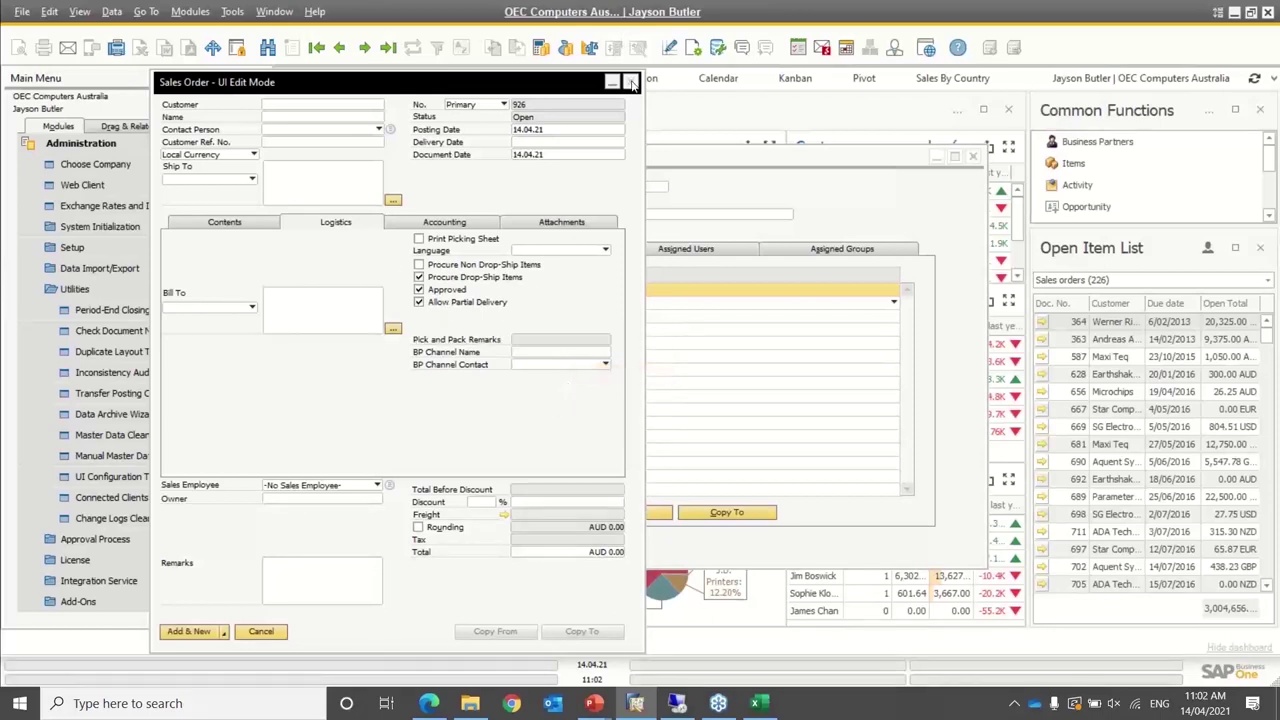
click(630, 81)
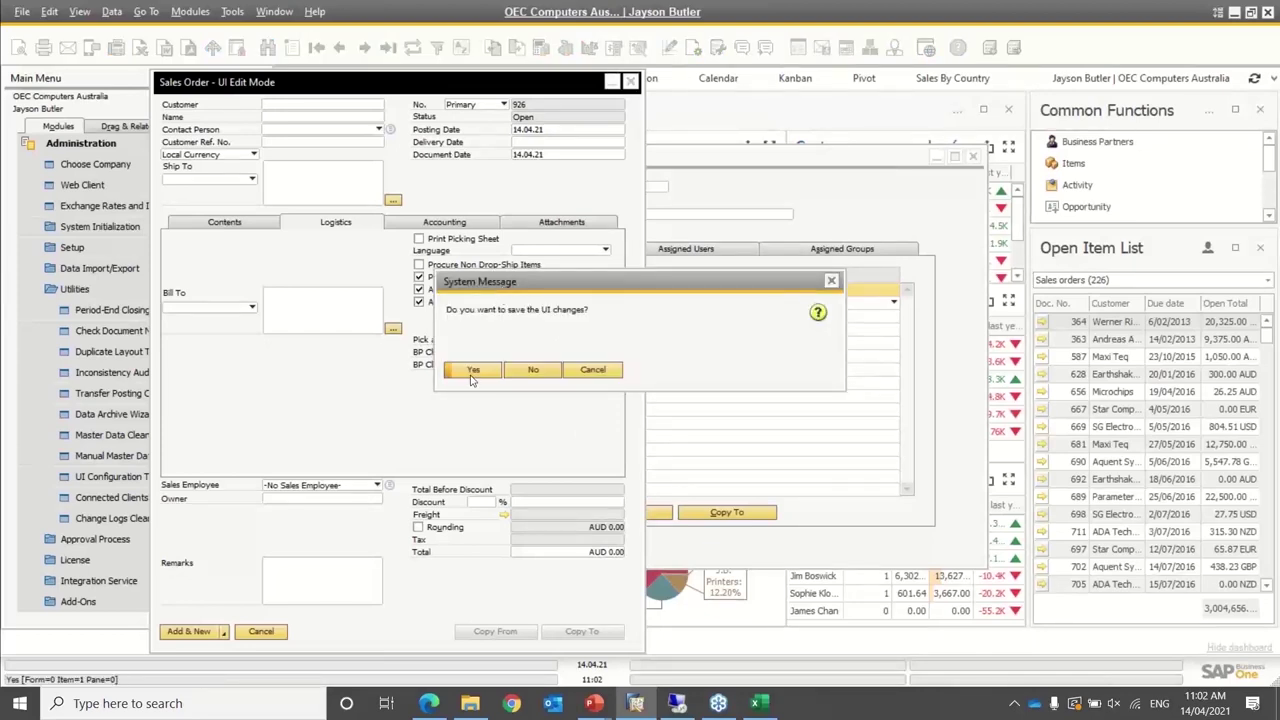
click(472, 372)
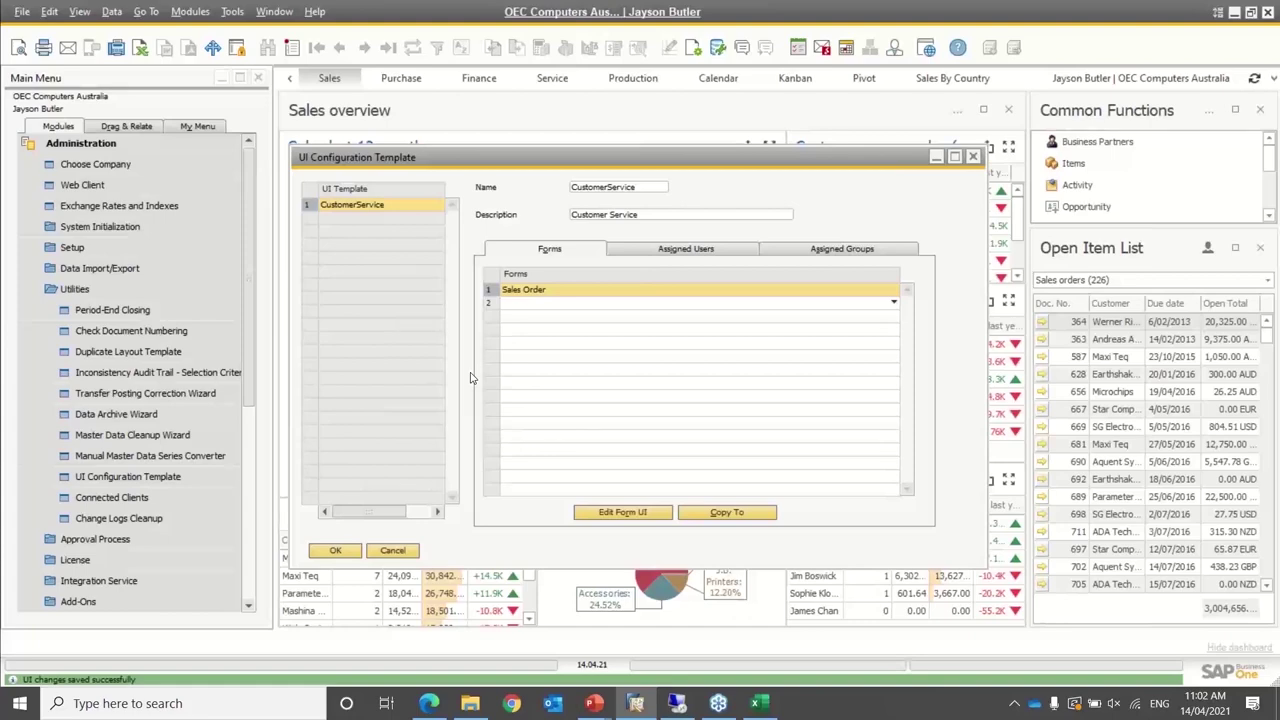
click(395, 551)
click(155, 143)
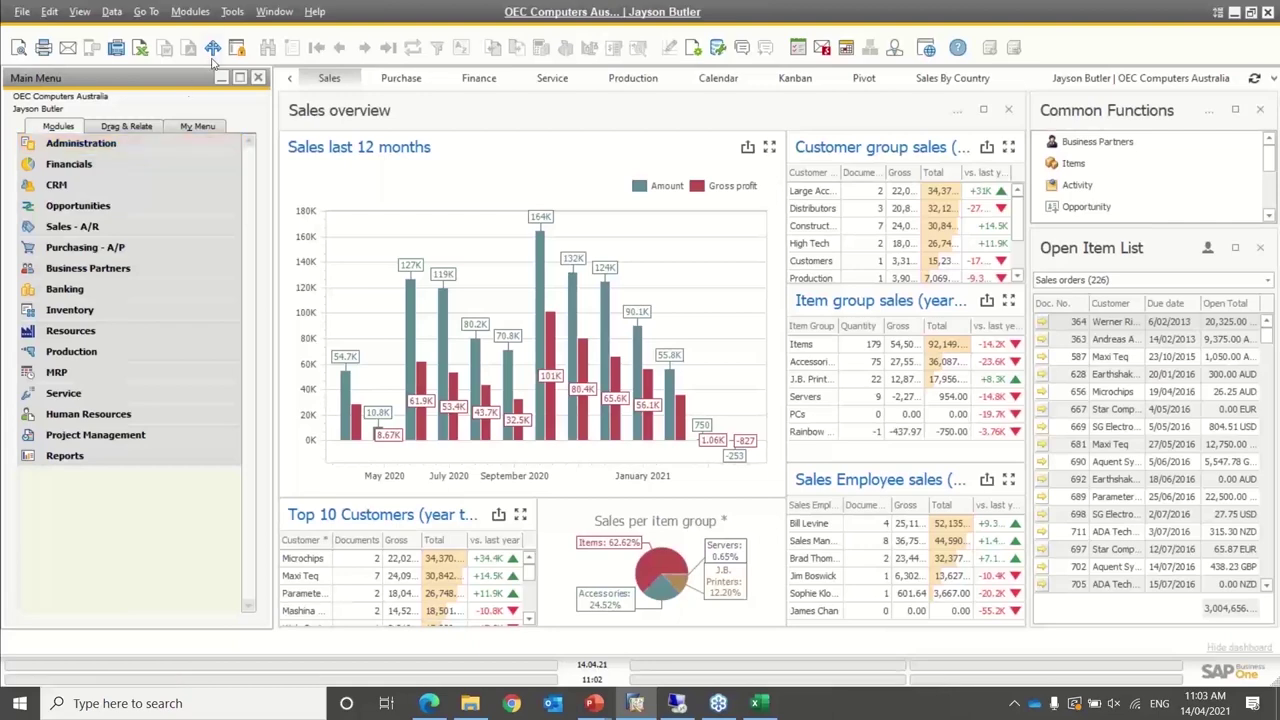
View the page behind the SAP Business One Road Map link in the browser, and return to SAP Business One
click(316, 12)
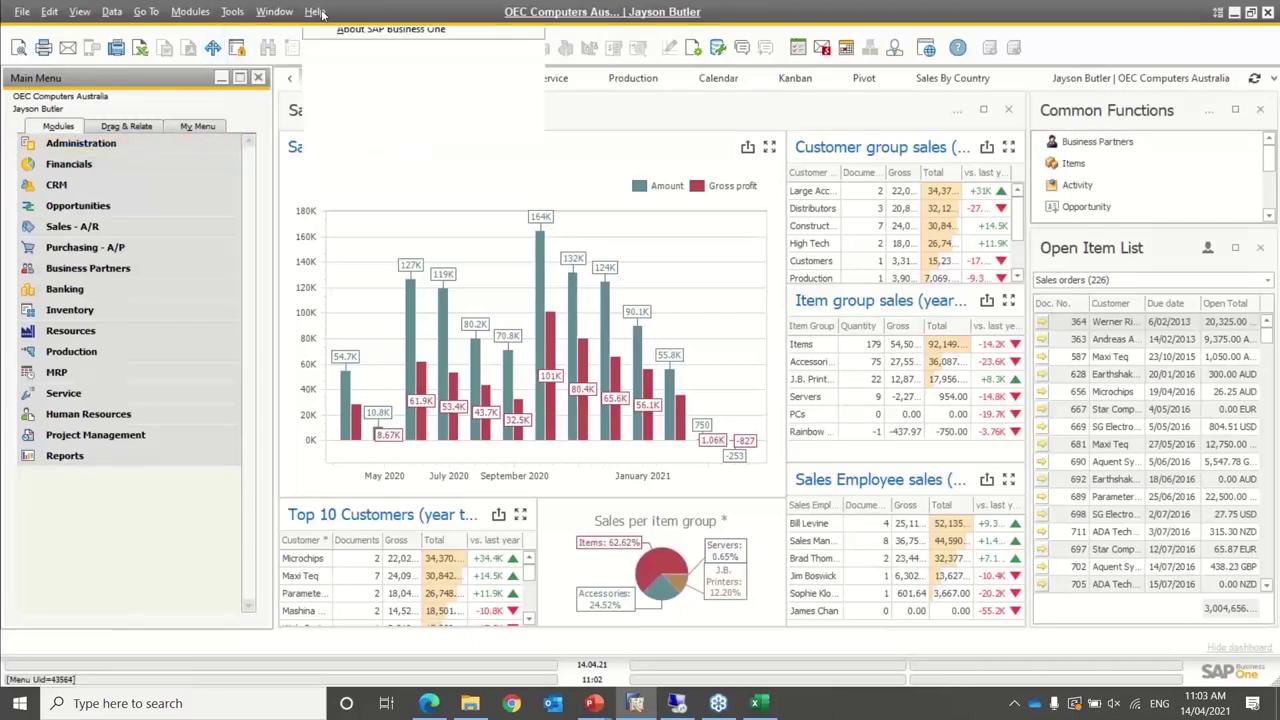
mouse_move(368, 74)
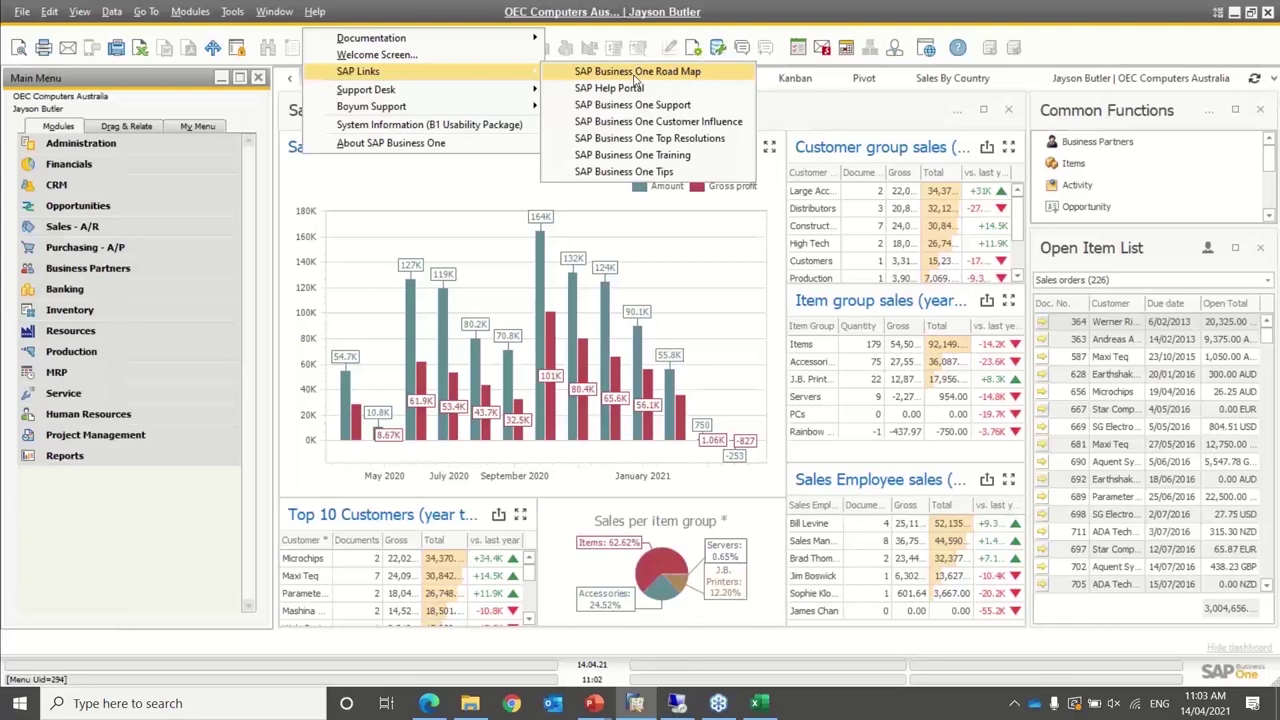
click(634, 74)
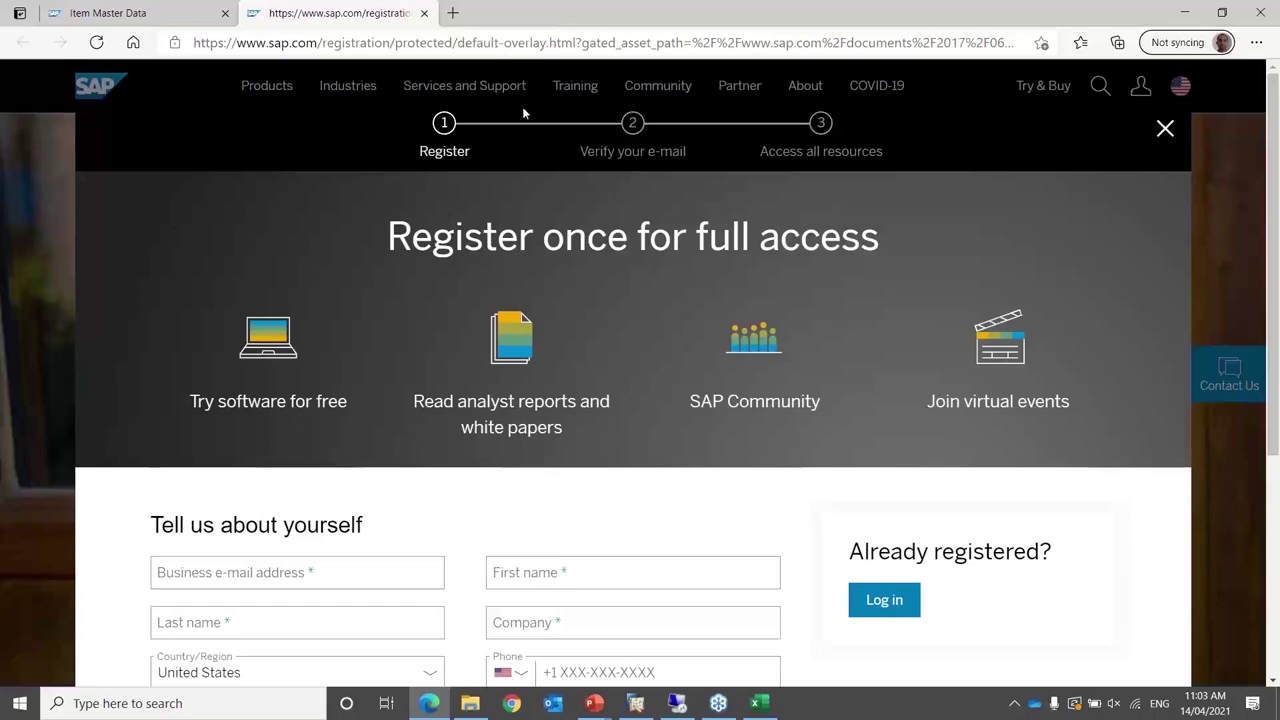
scroll(1276, 497, down, 1)
drag(1276, 497, 1276, 412)
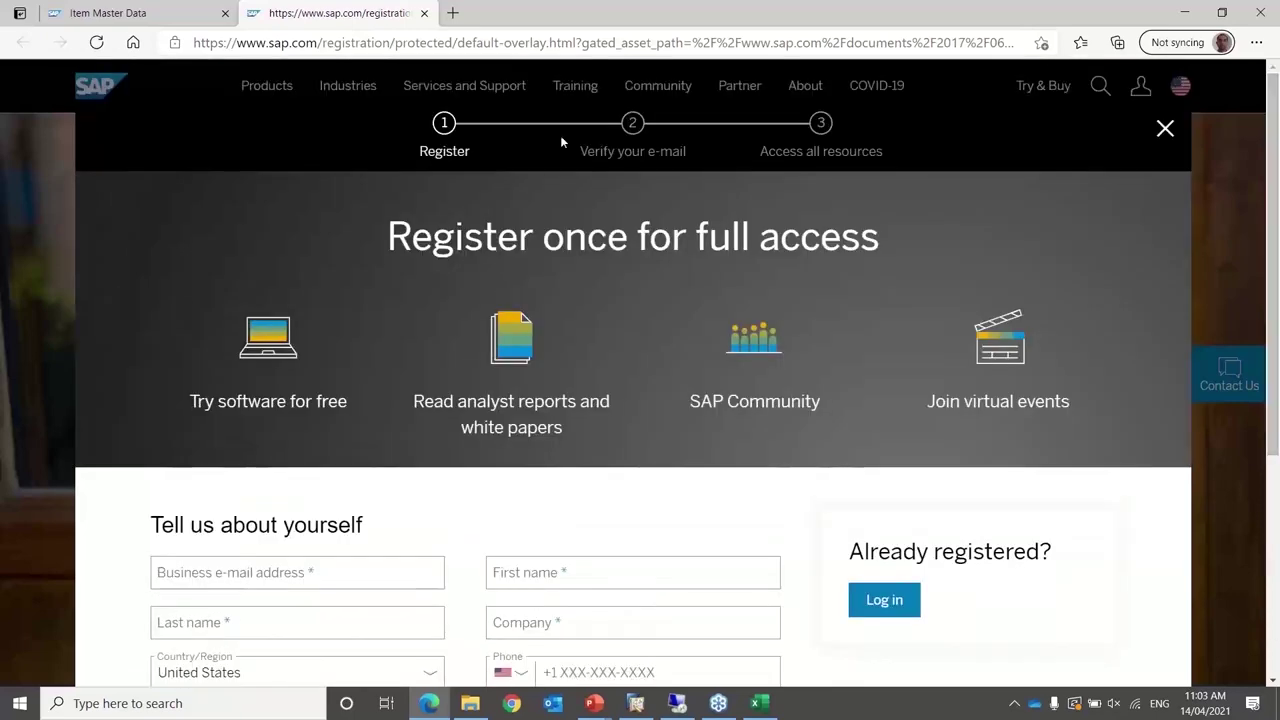
click(424, 13)
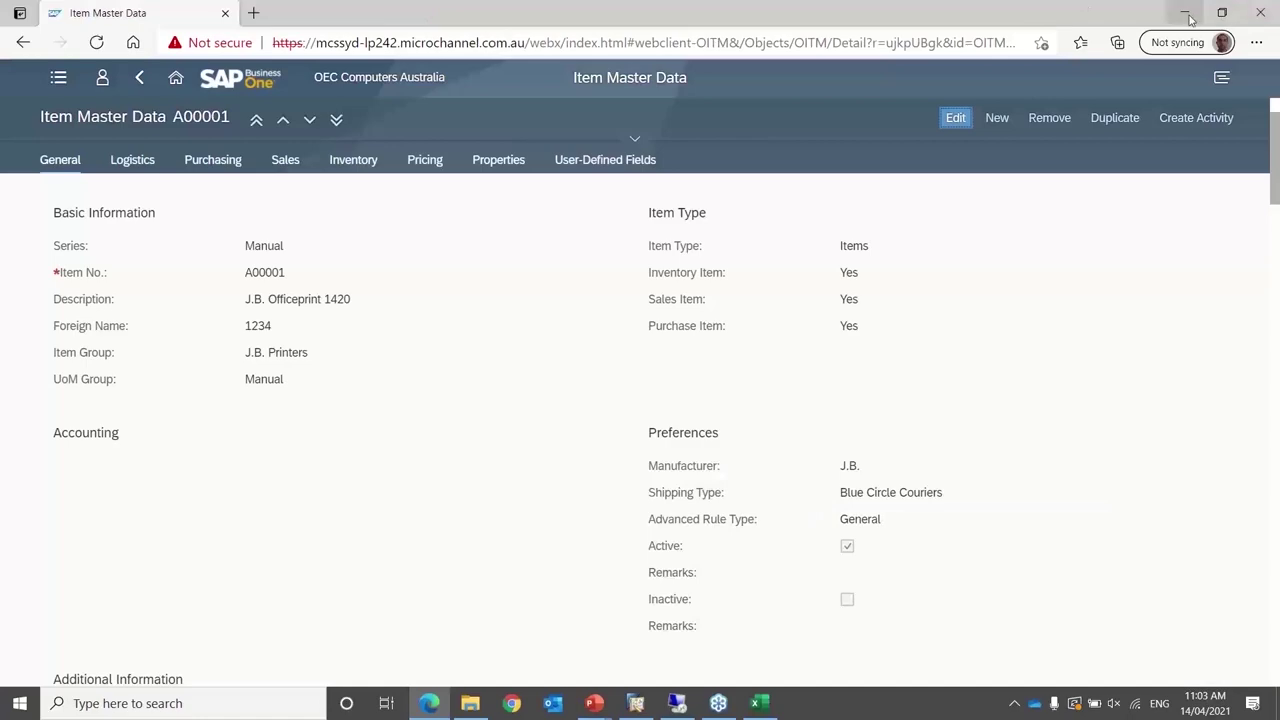
click(1186, 14)
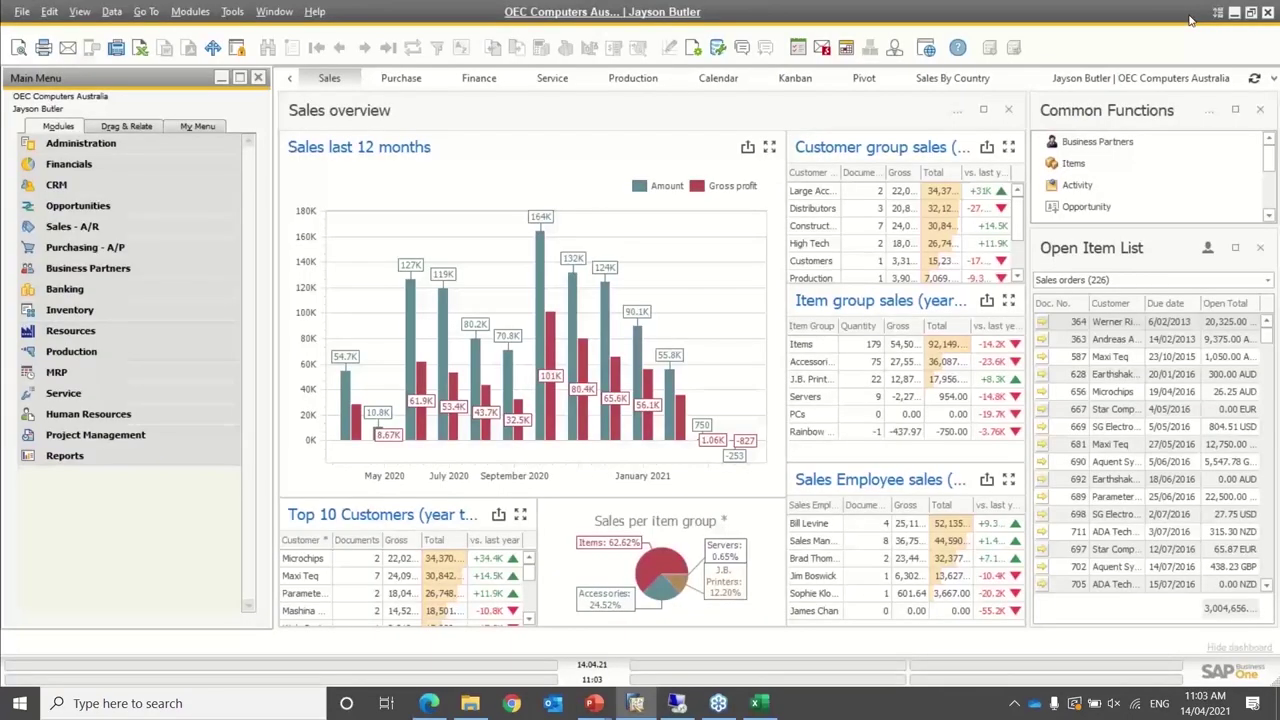
Open the SAP Help Portal link, look through the SAP Business One Product Line resources and return to SAP Business One
click(314, 11)
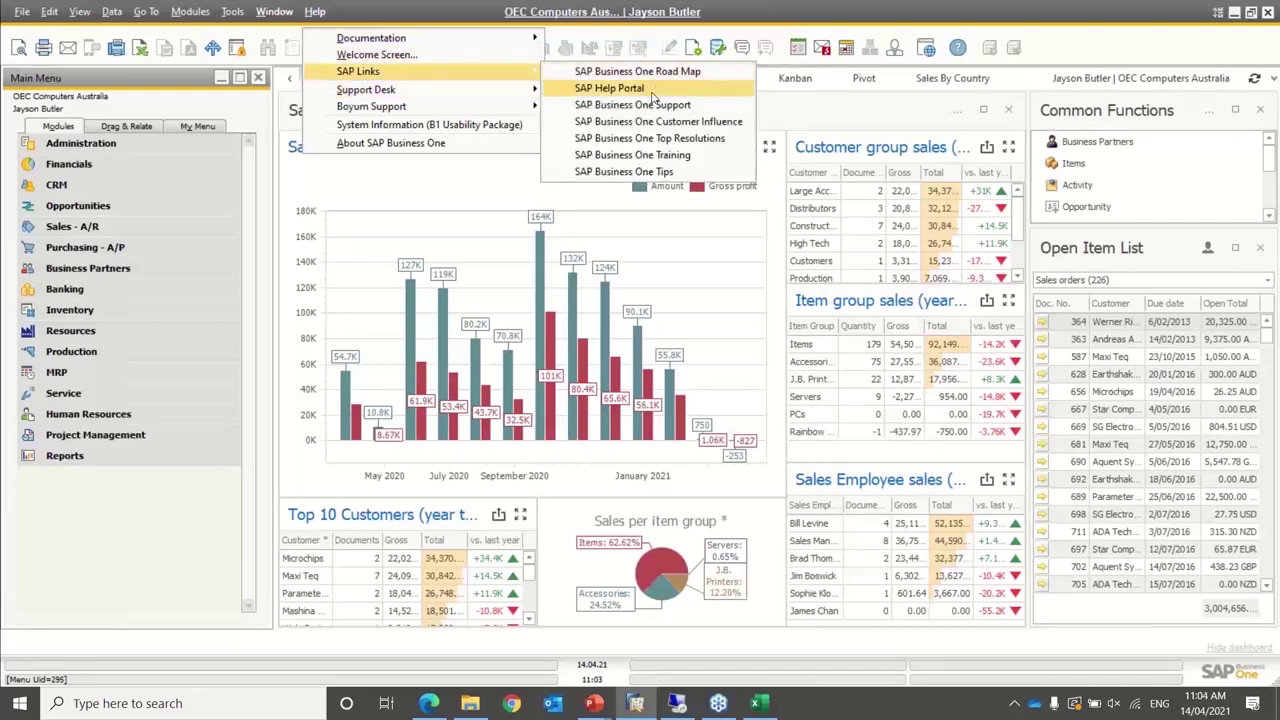
click(622, 91)
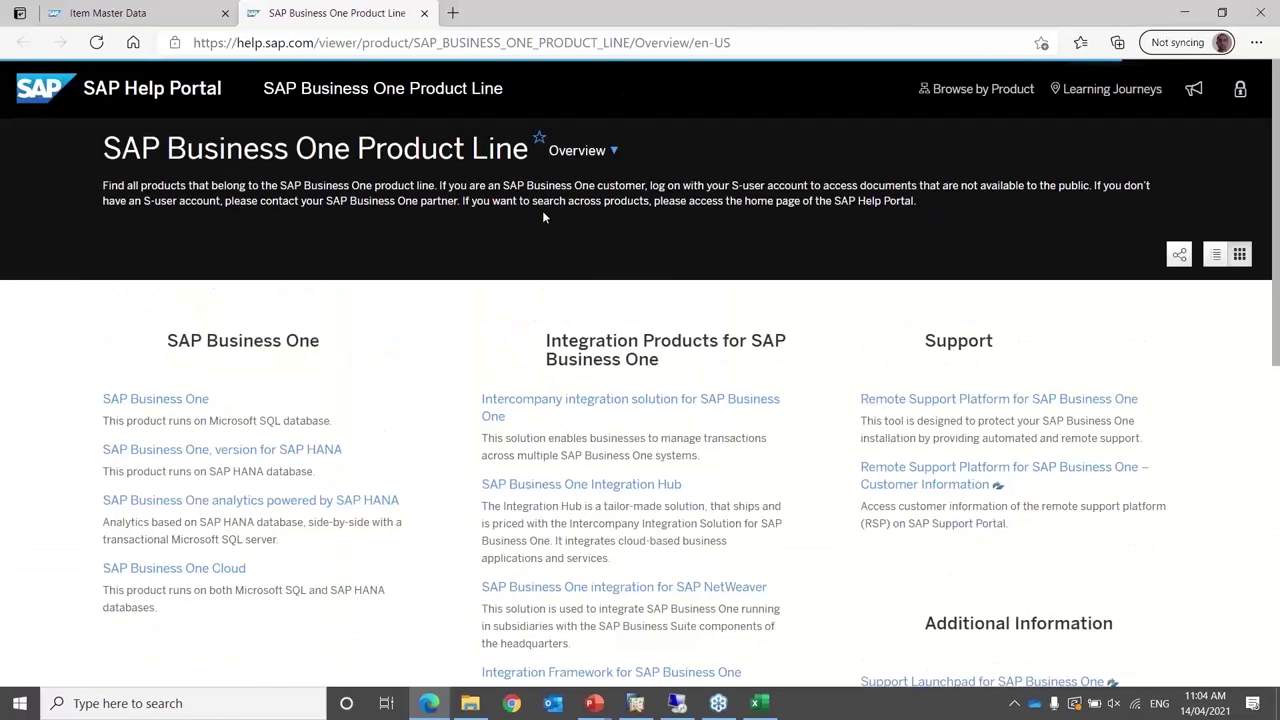
scroll(543, 217, down, 2)
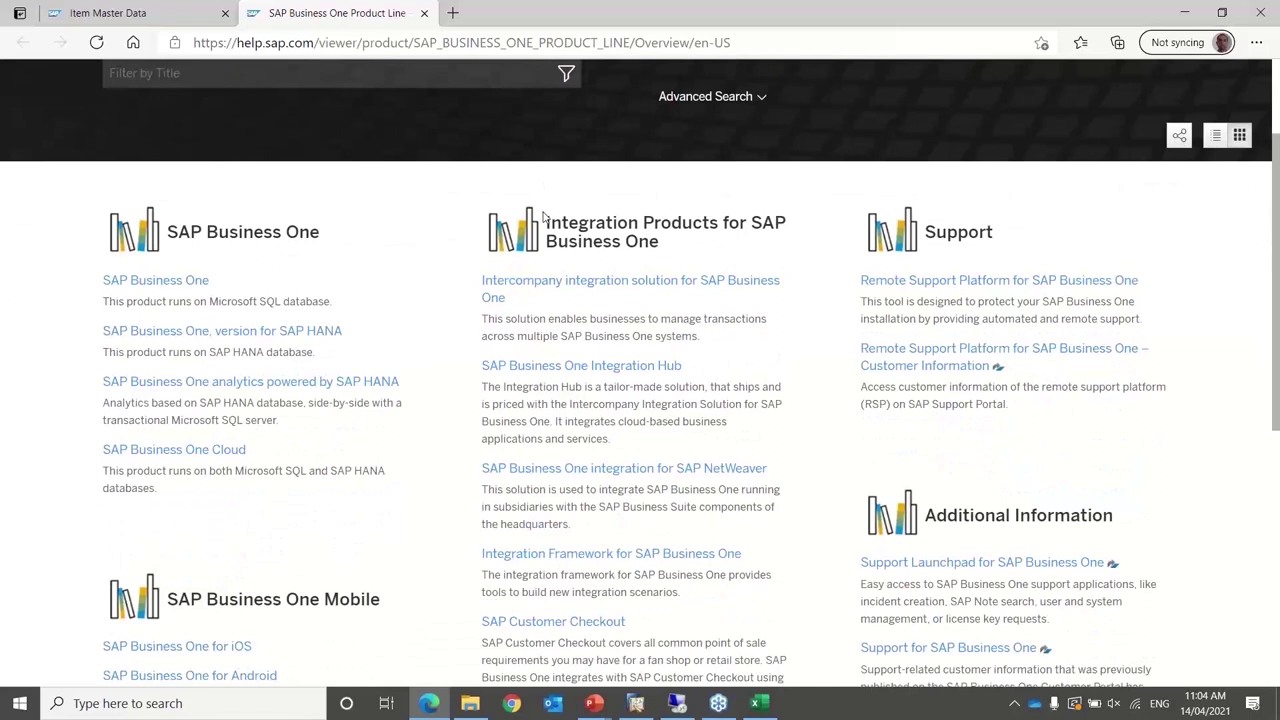
scroll(543, 217, down, 1)
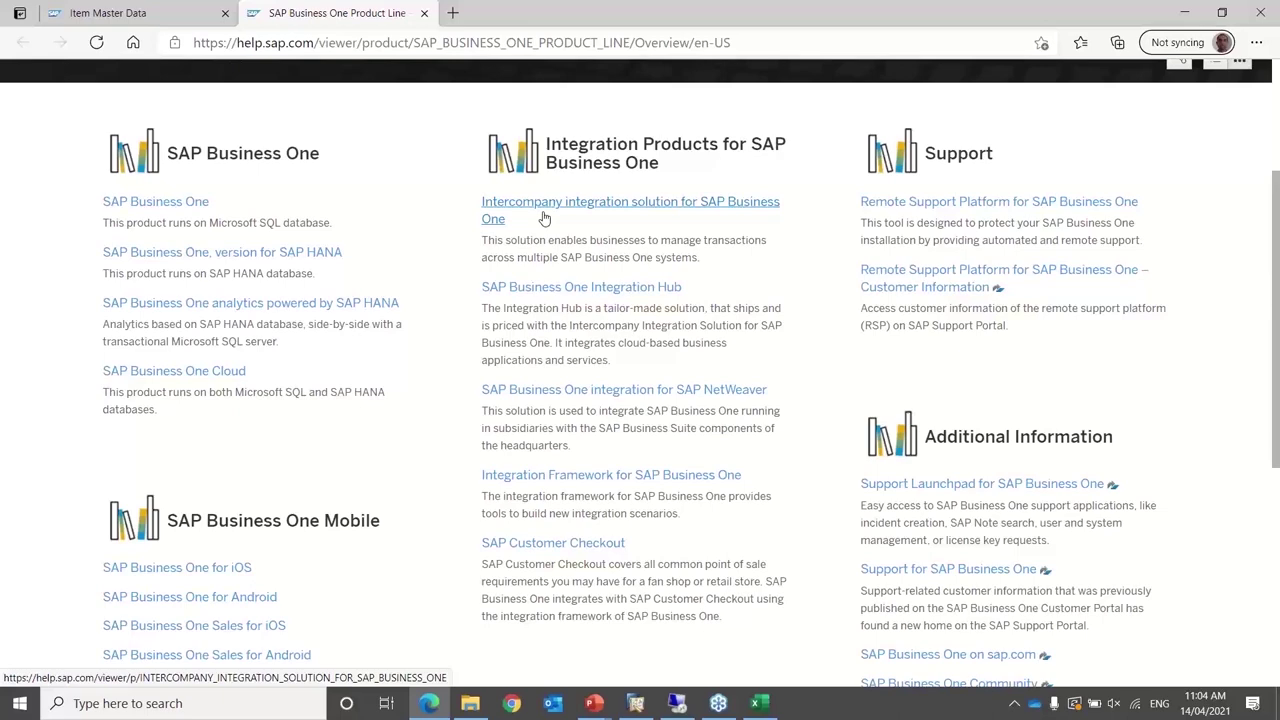
scroll(543, 217, down, 3)
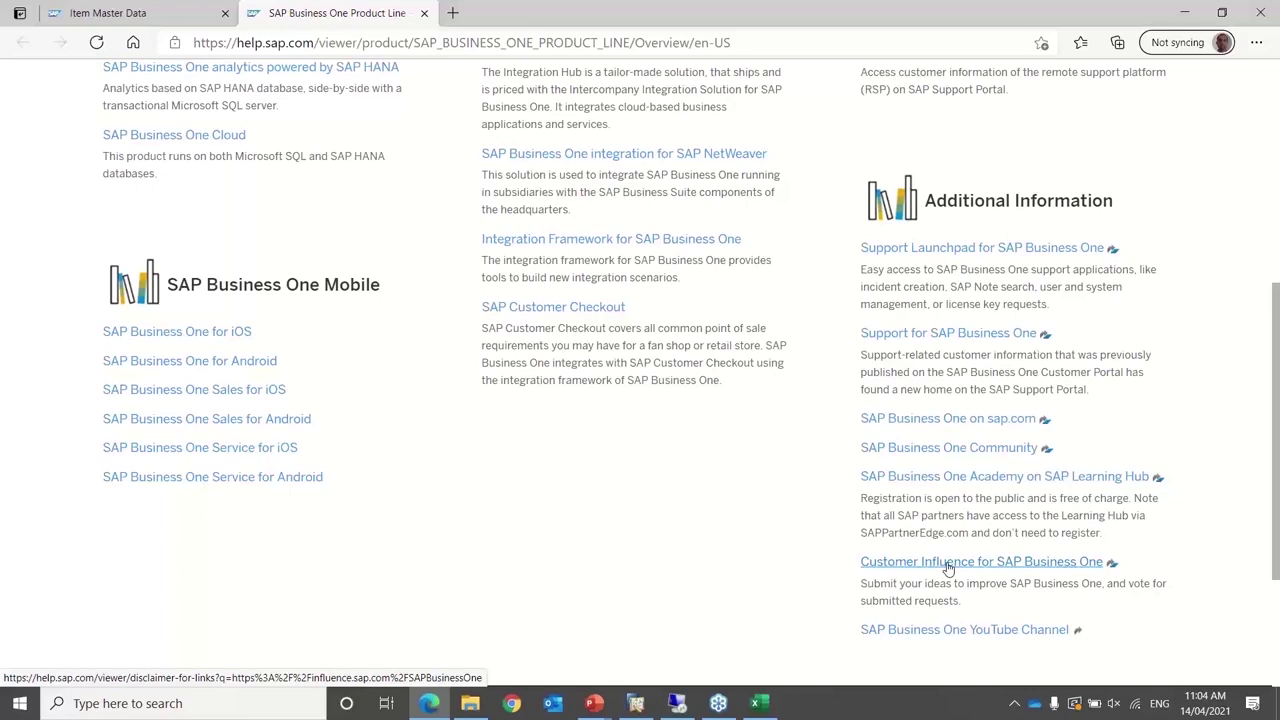
key(alt+Tab)
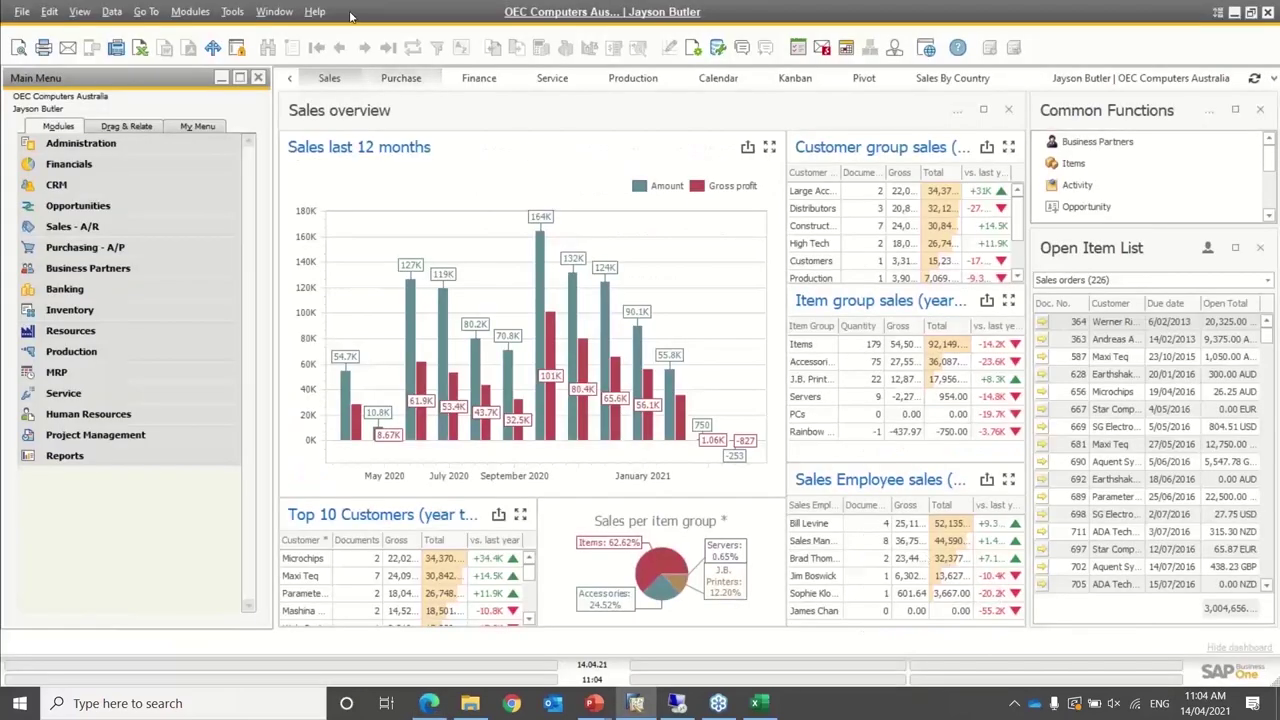
click(314, 12)
mouse_move(323, 40)
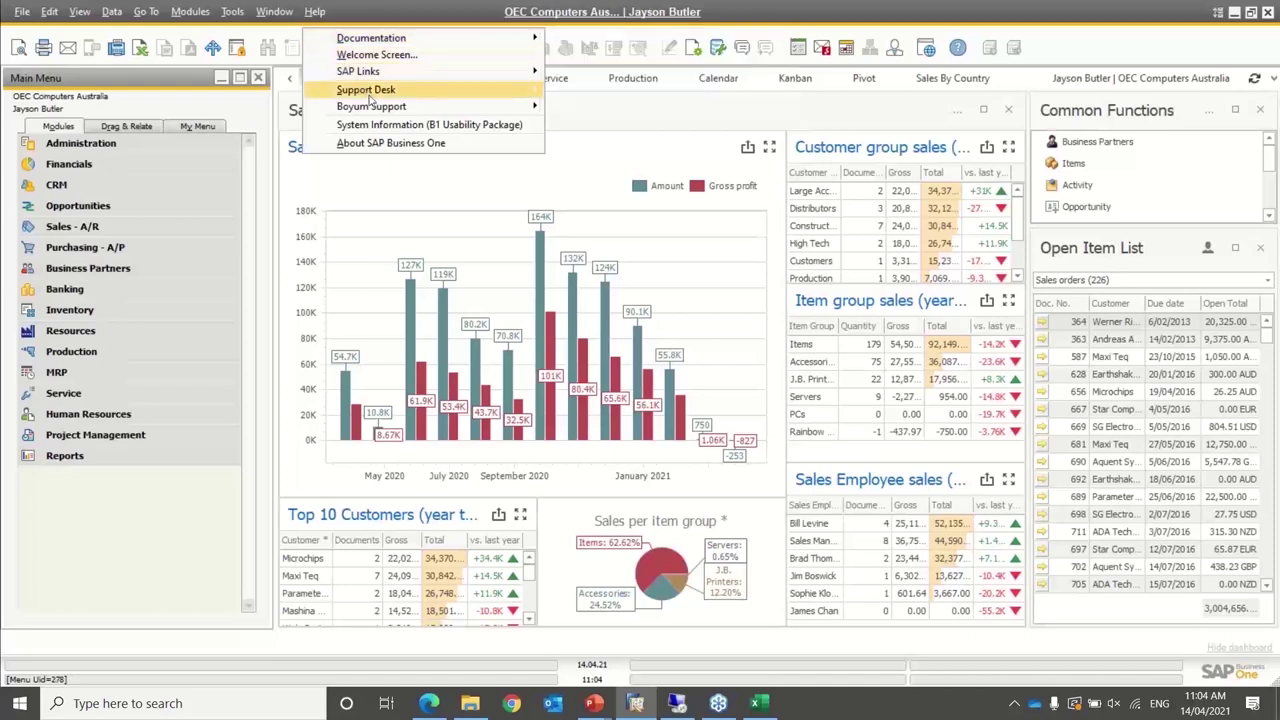
mouse_move(372, 91)
mouse_move(405, 74)
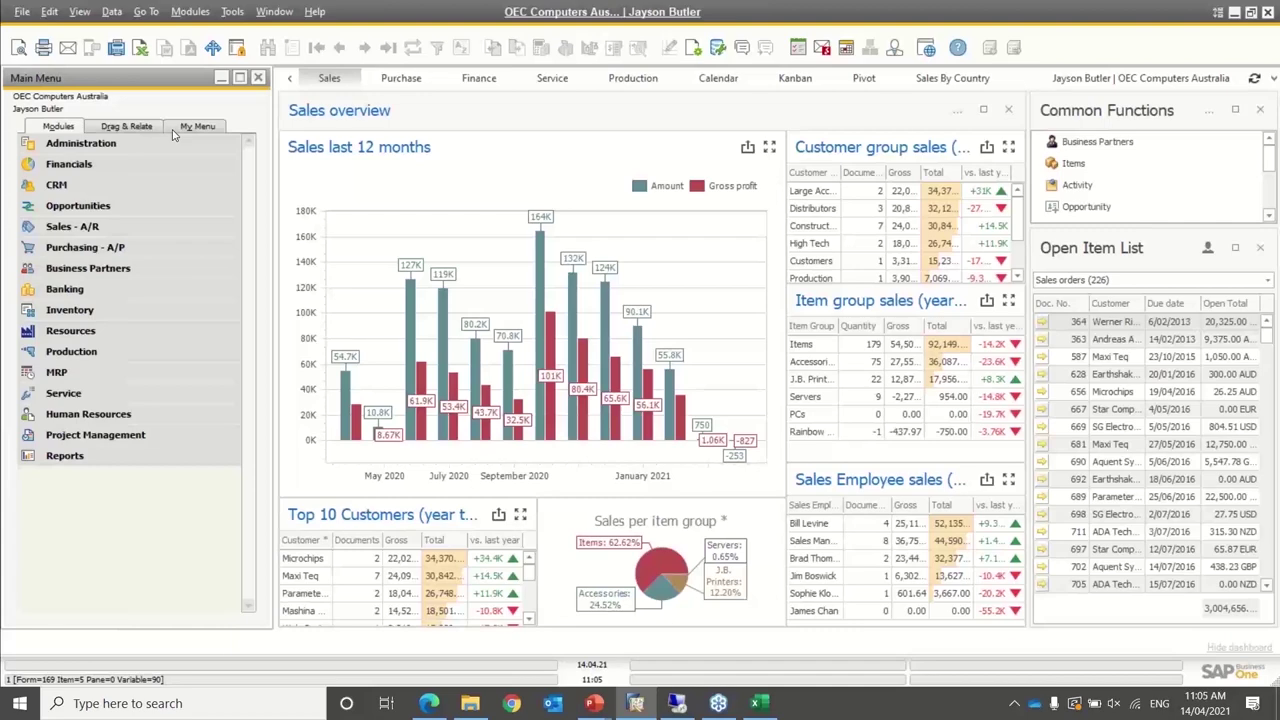
Open the Chart of Accounts and display the Trade Debtors (domestic) account's details under Current Assets
click(98, 165)
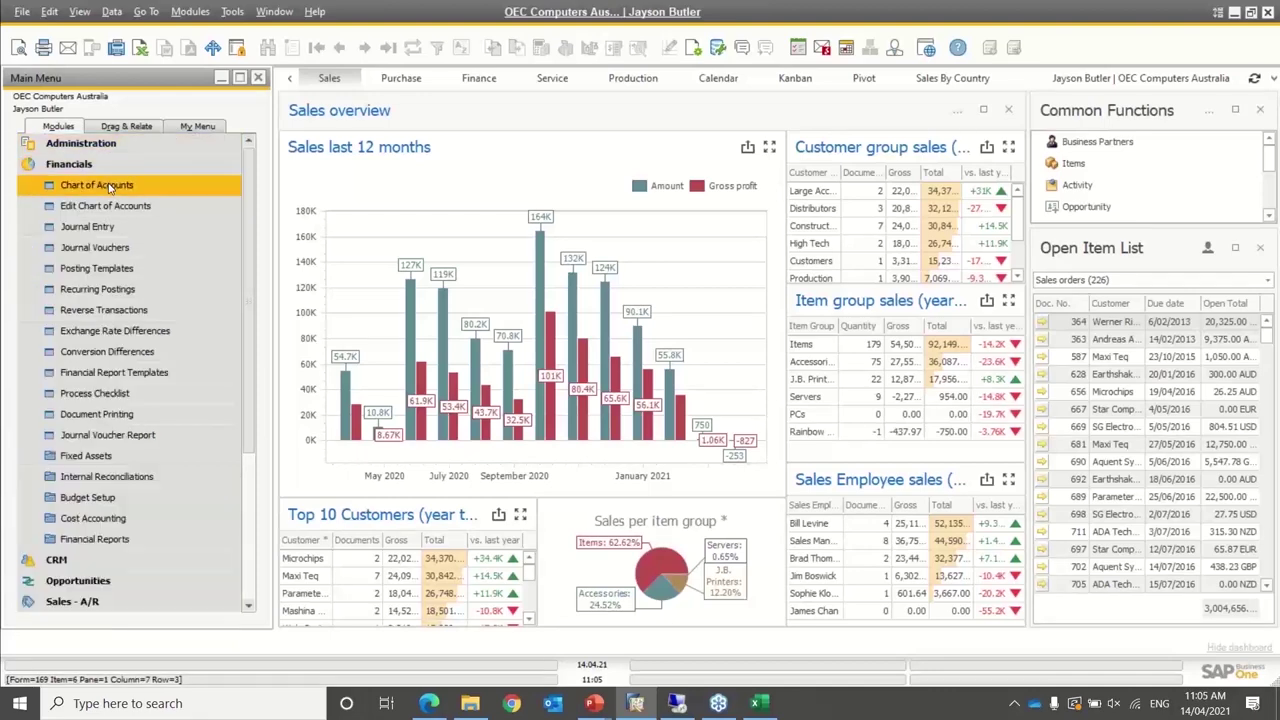
click(100, 186)
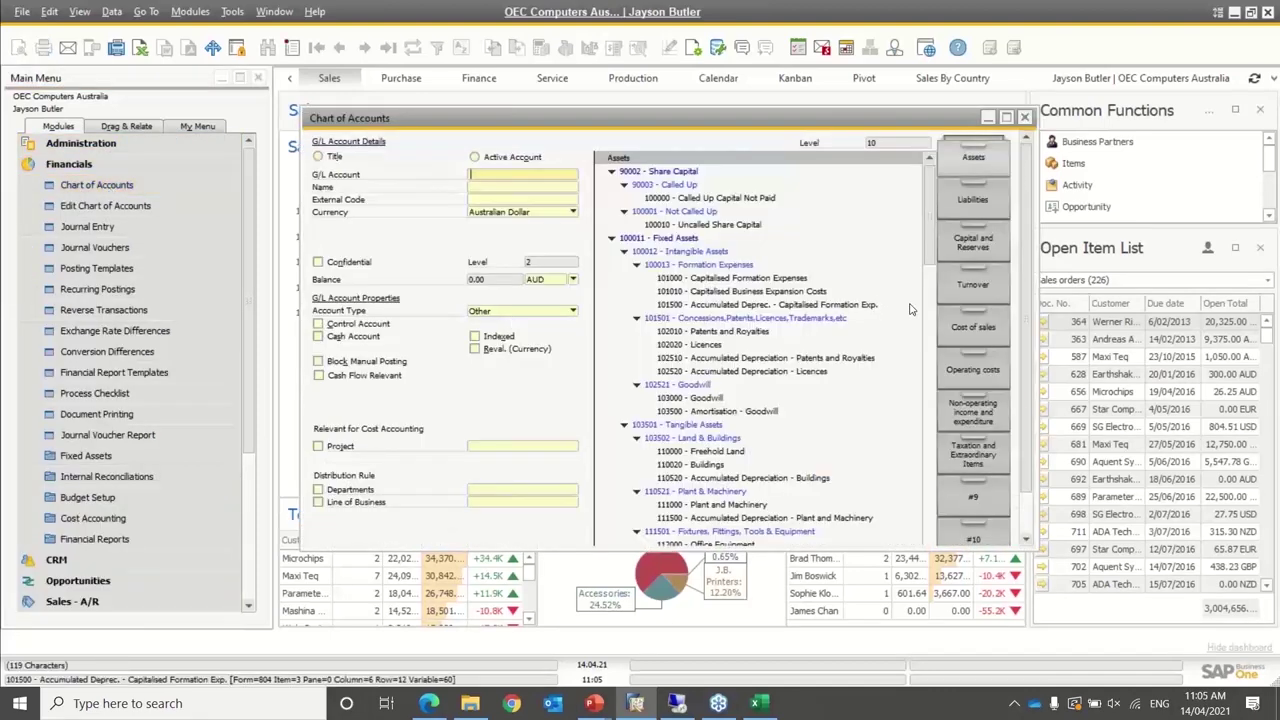
click(930, 339)
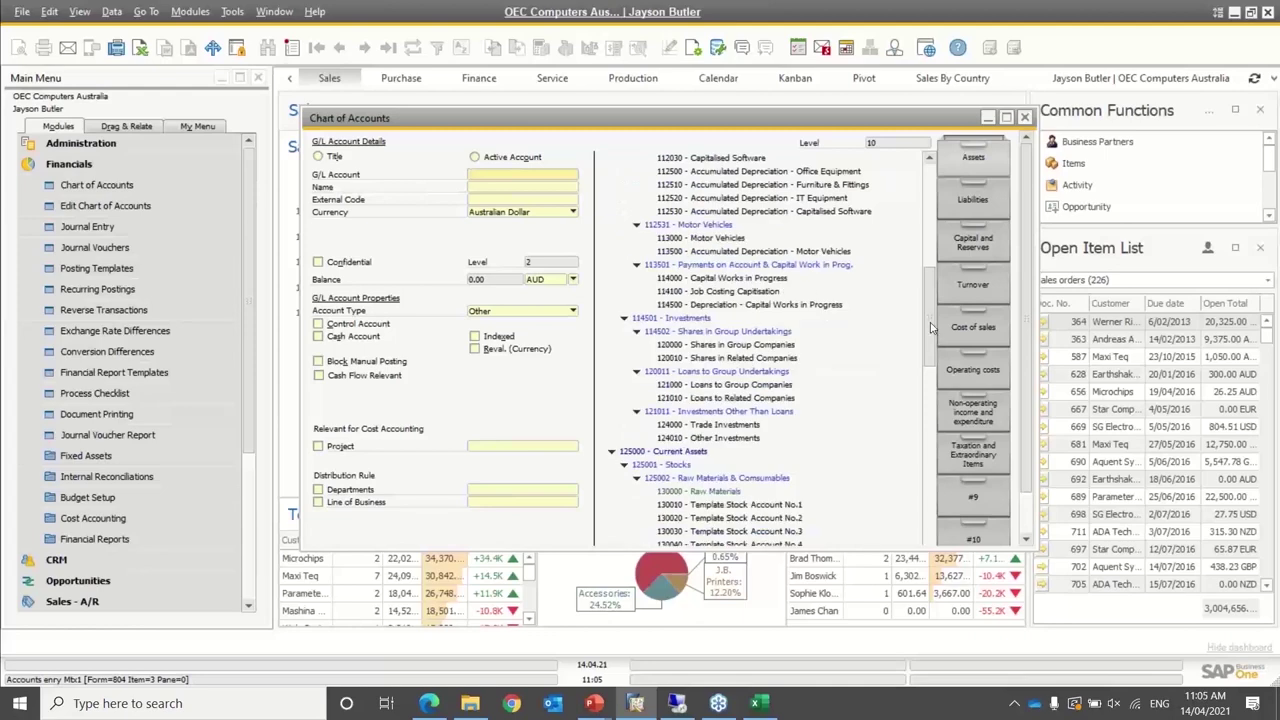
drag(930, 339, 930, 380)
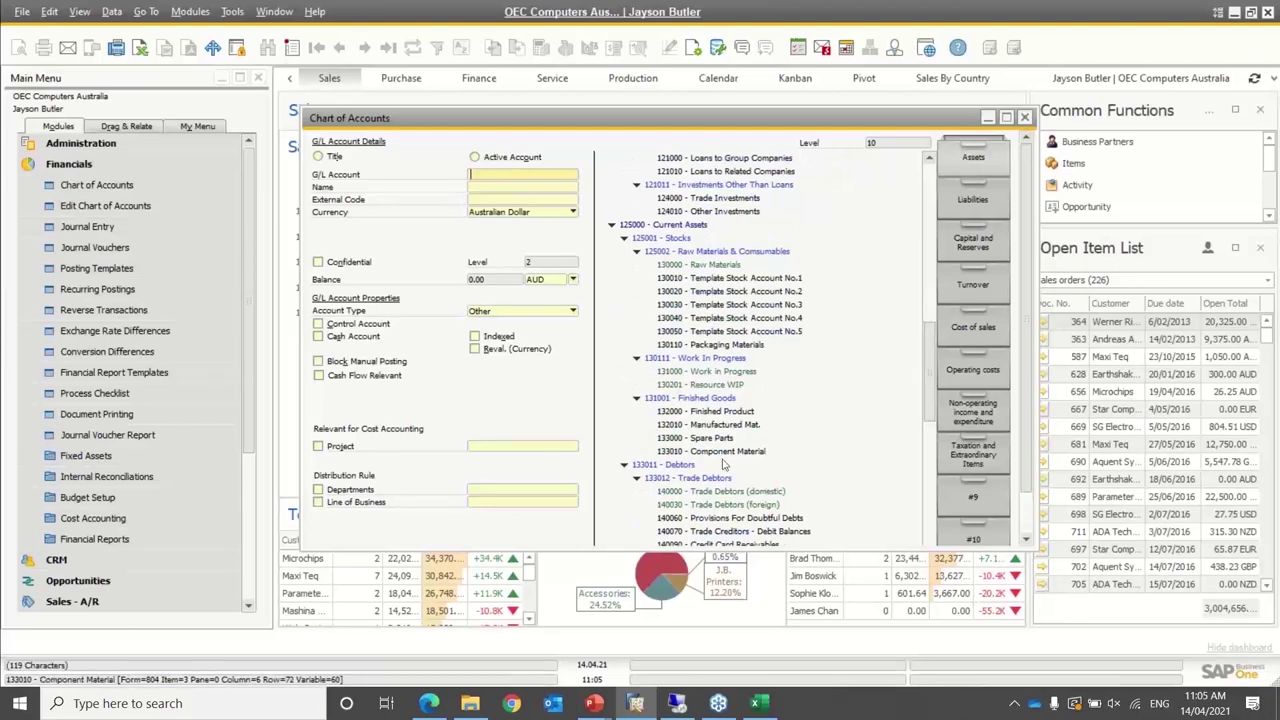
click(716, 494)
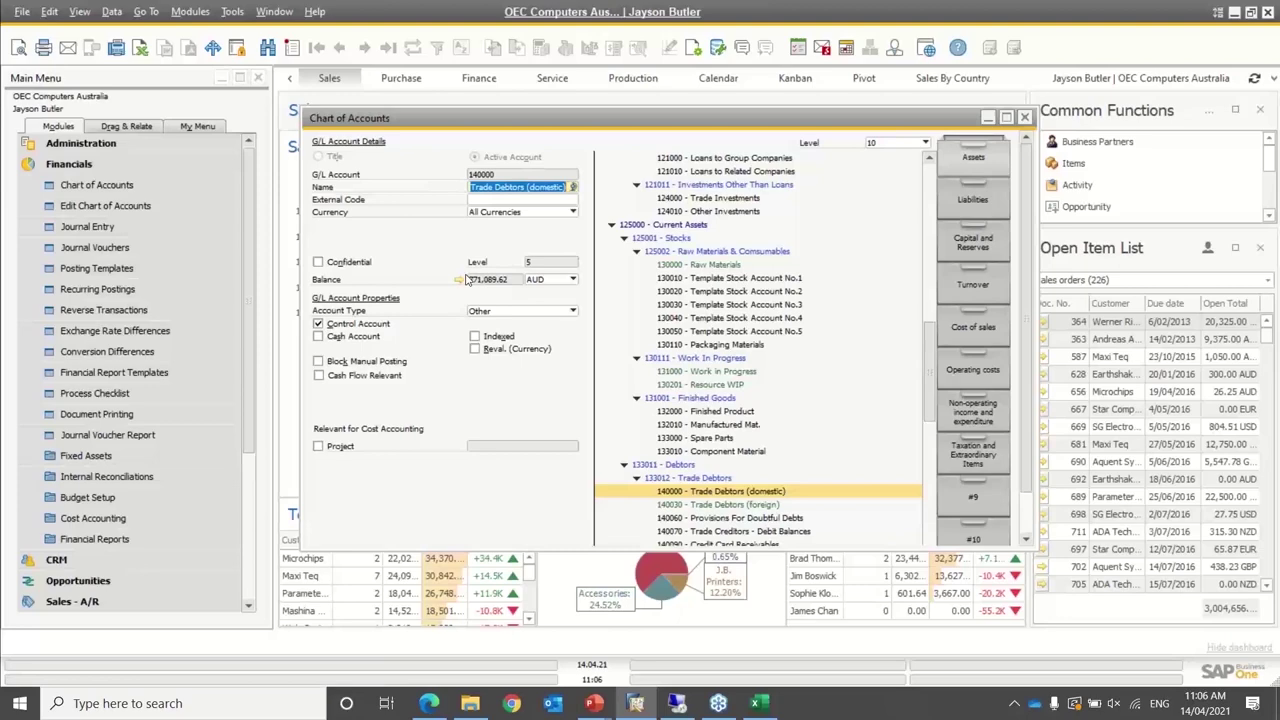
Open the Customer Receivables Aging selection criteria from the Business Partner Reports, leaving customers with zero balance included
click(82, 166)
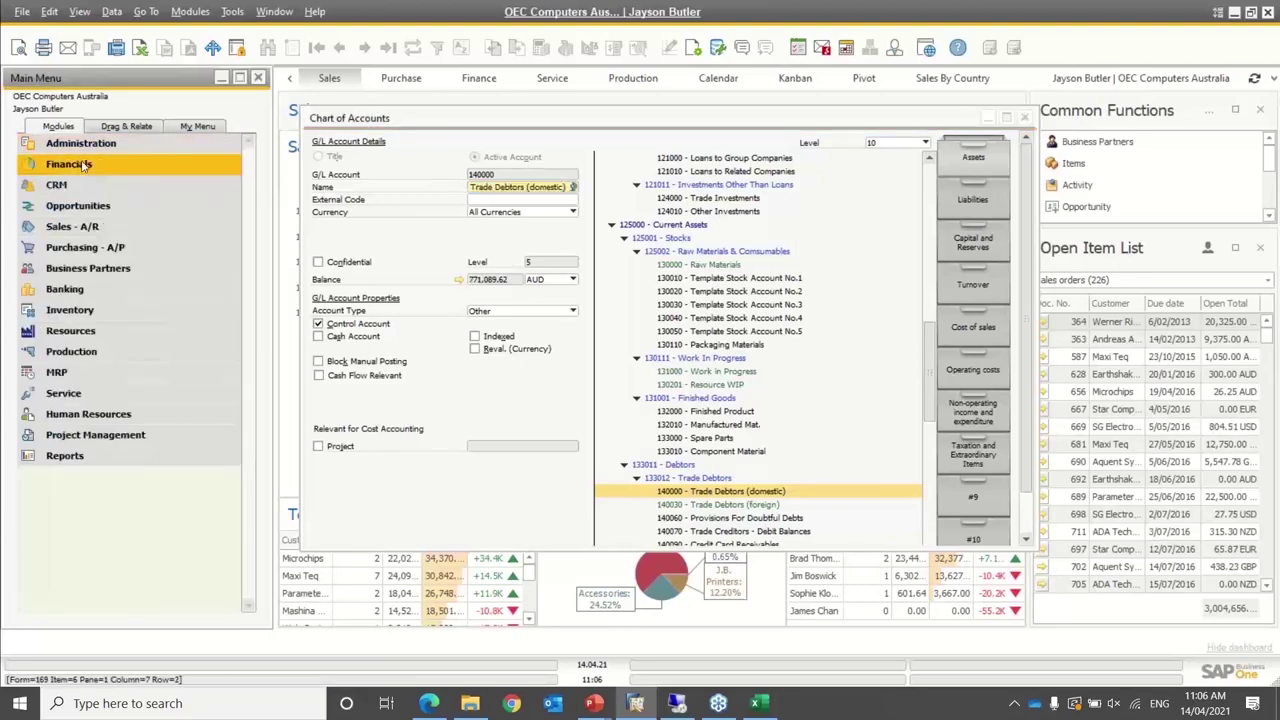
click(95, 269)
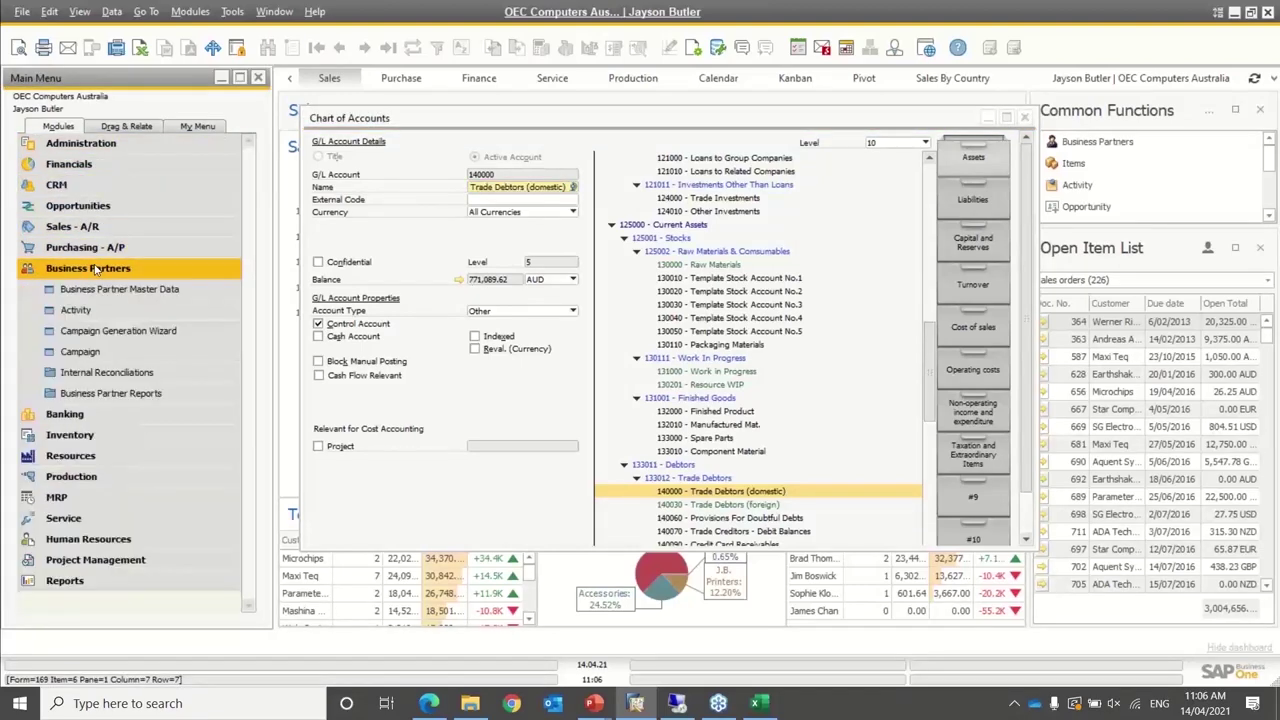
click(105, 393)
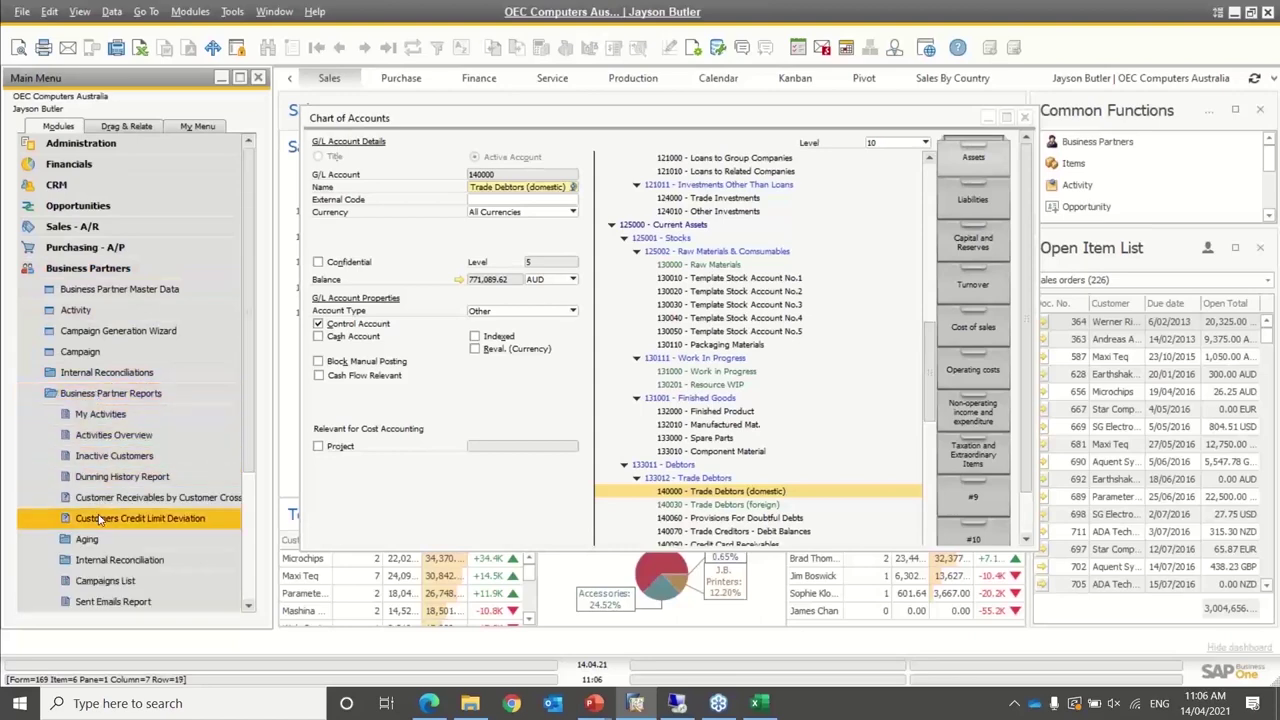
click(87, 539)
click(115, 560)
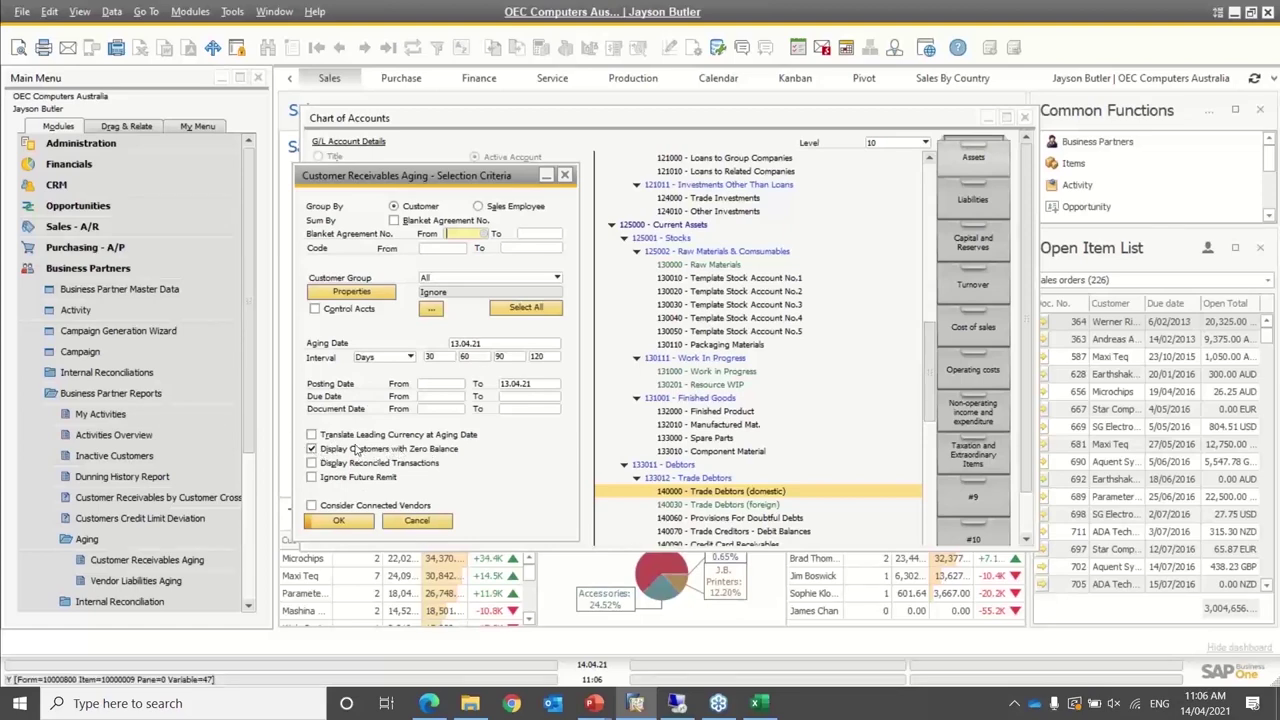
click(312, 449)
click(312, 449)
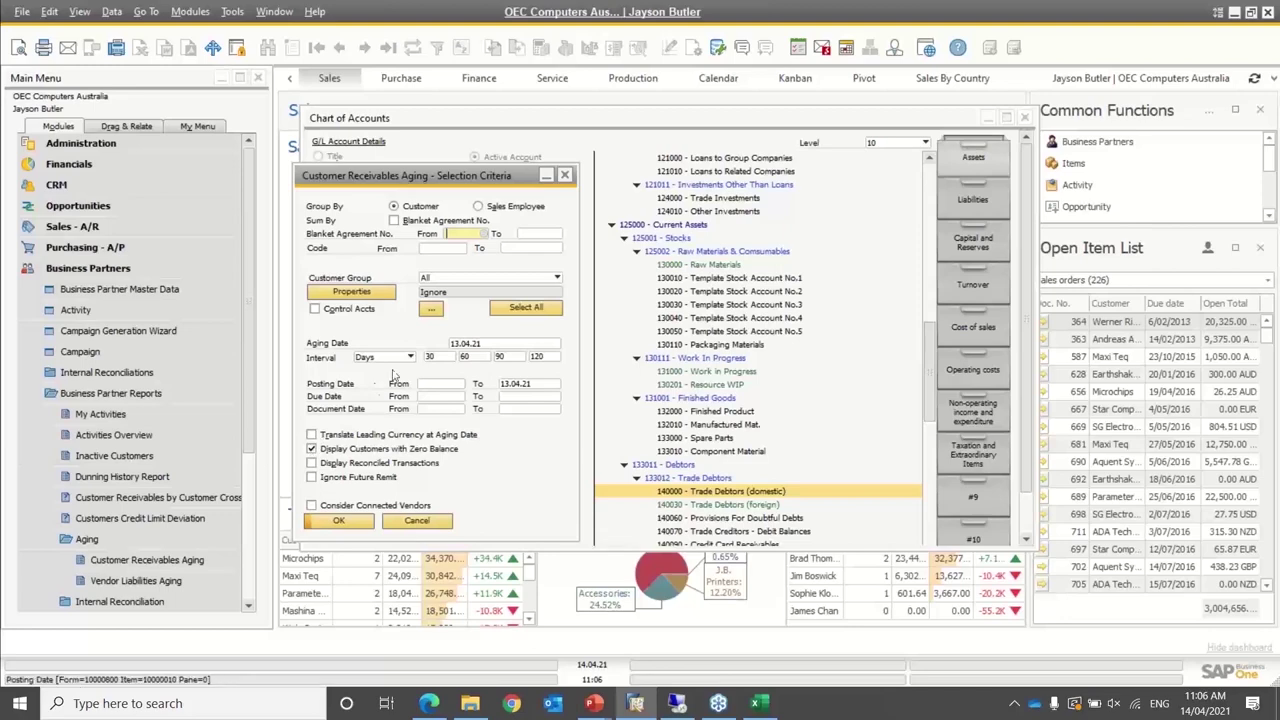
Set the Customer Receivables Aging report's aging date to 31.12.20
click(489, 343)
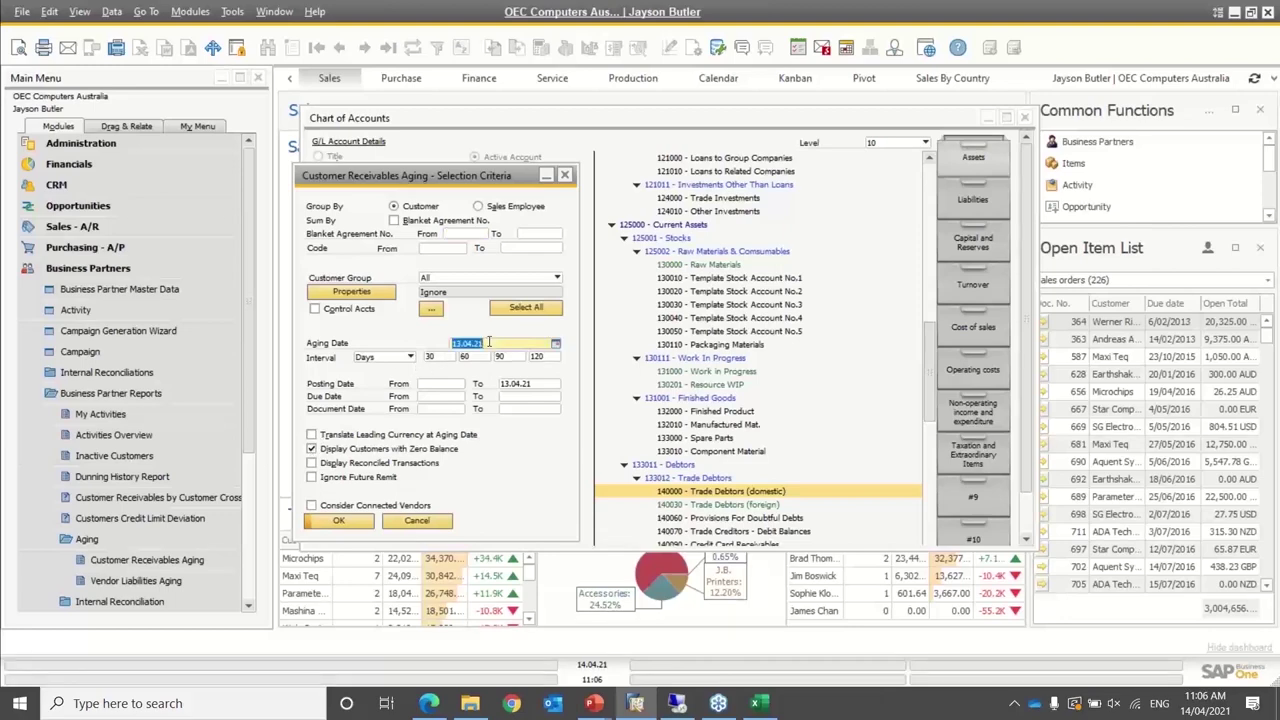
text(3112)
text(2020)
key(Tab)
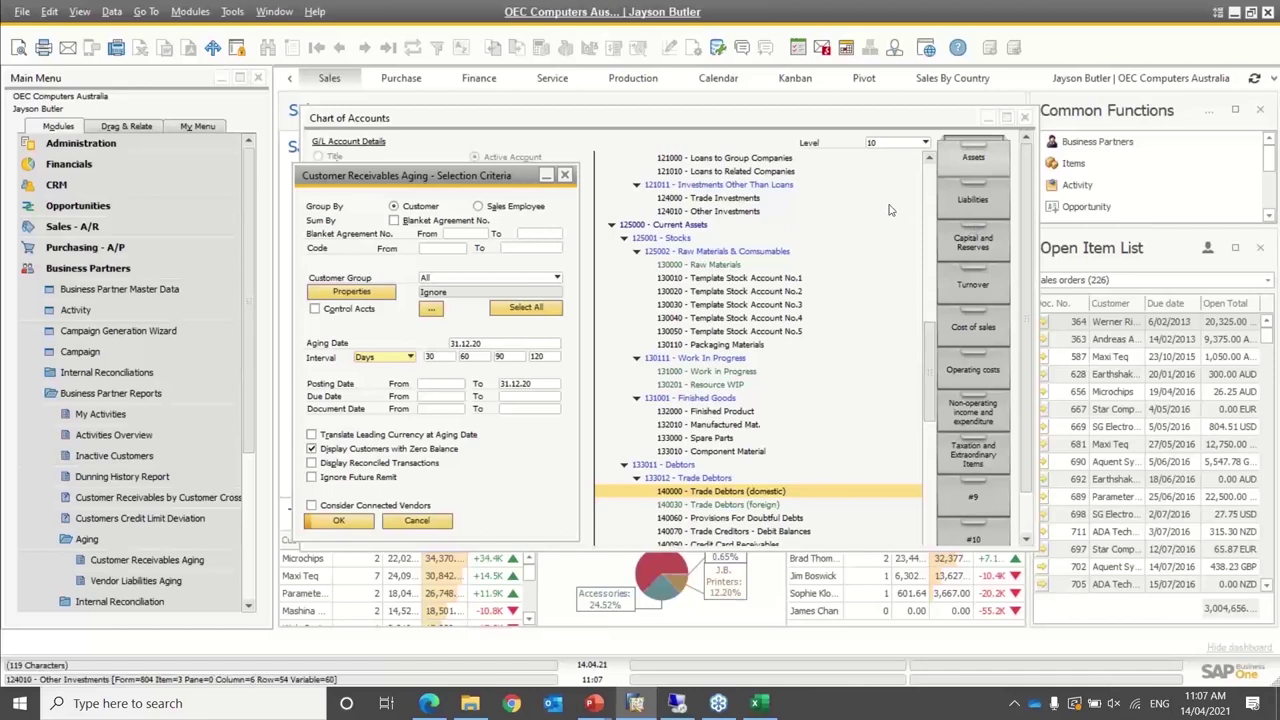
Close the Chart of Accounts and dismiss the Customer Receivables Aging criteria
click(1024, 117)
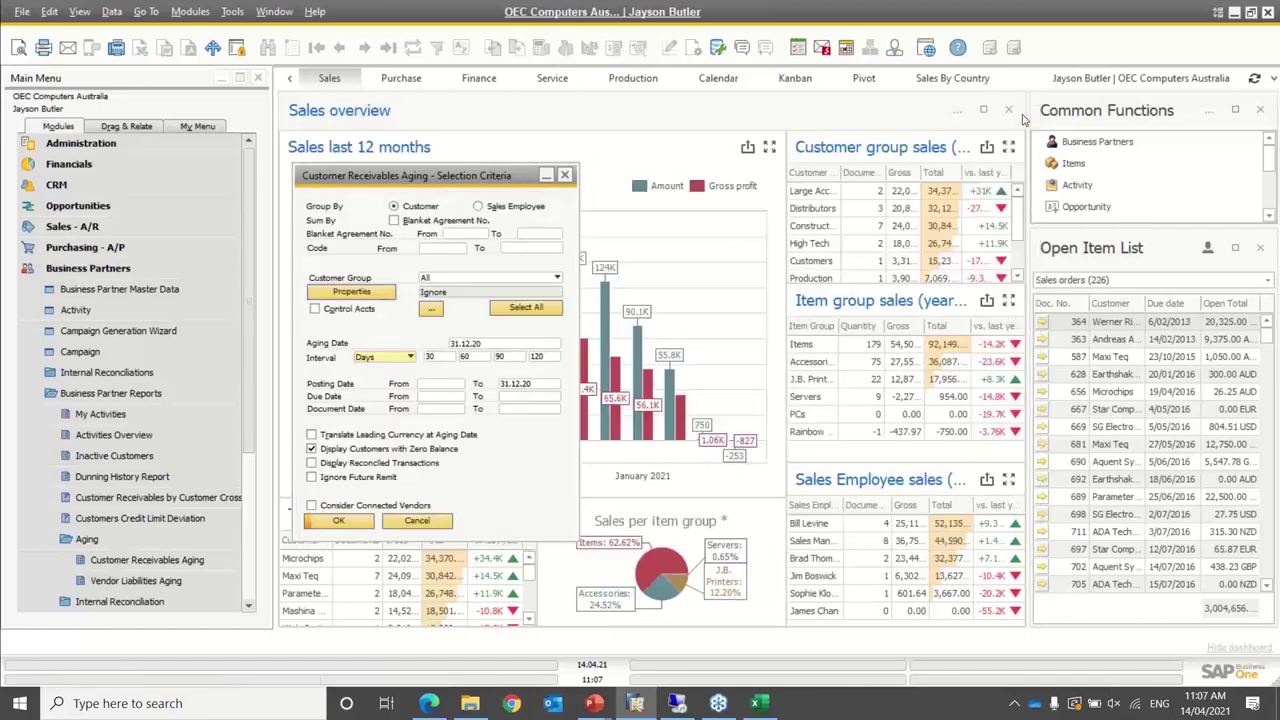
click(416, 524)
click(88, 268)
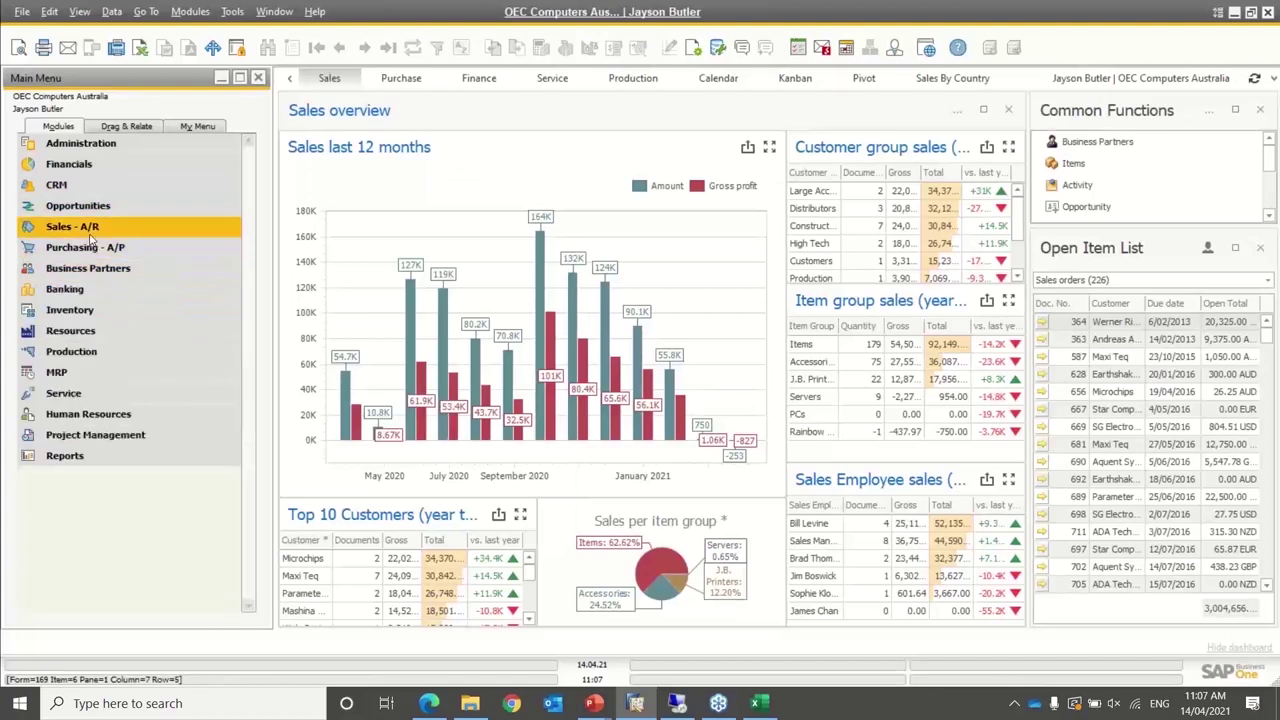
Start a new sales order for the customer Maxi Teq
click(90, 230)
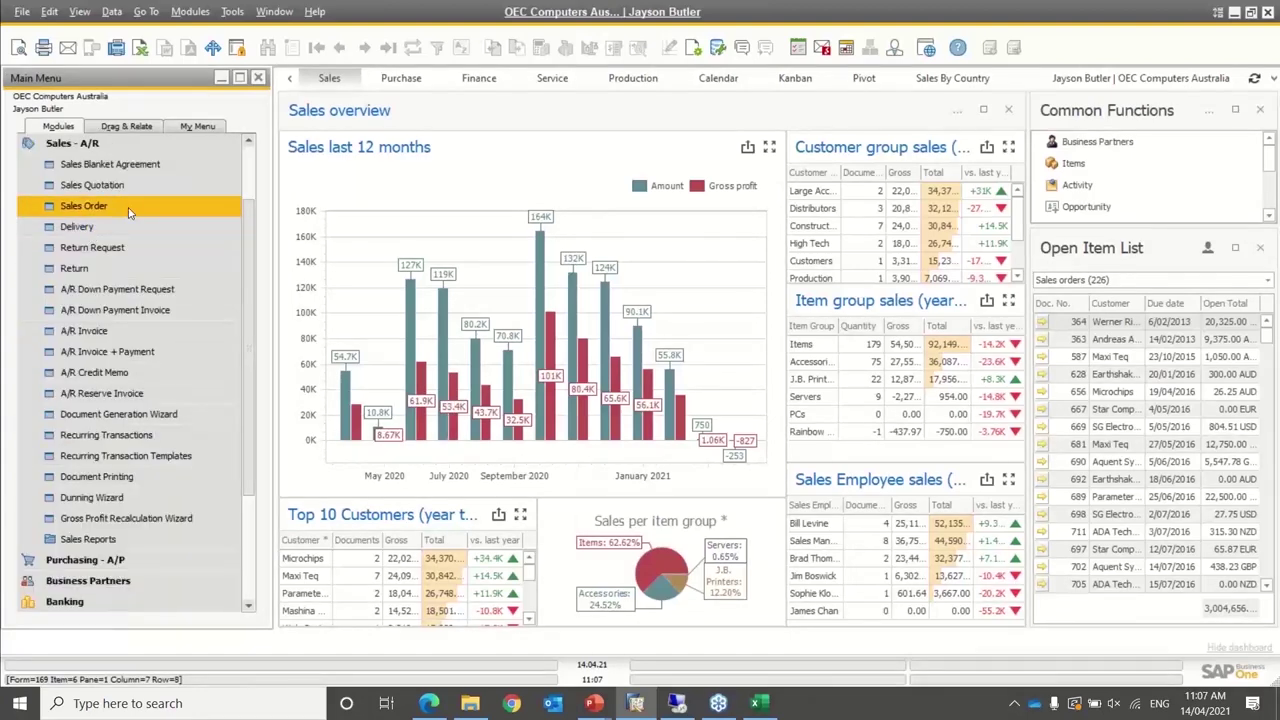
click(128, 211)
key(Tab)
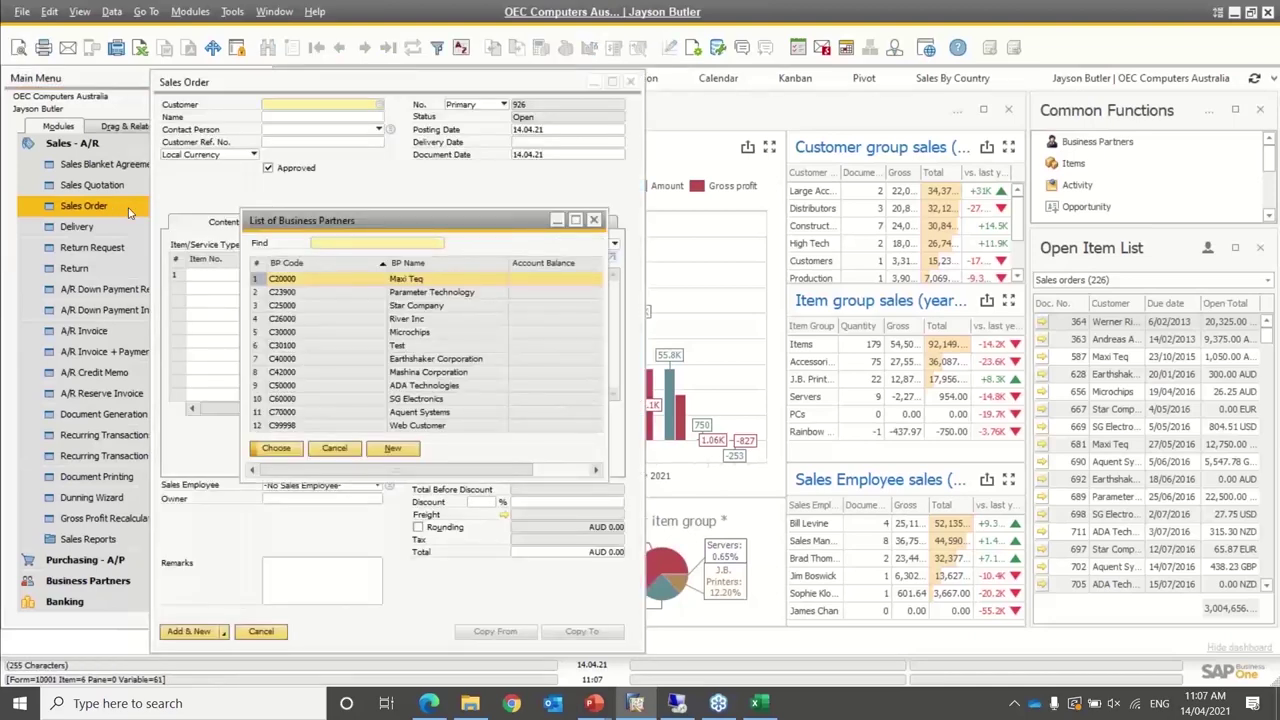
key(Return)
Add items A00001 and A00002 to the sales order's contents
click(233, 278)
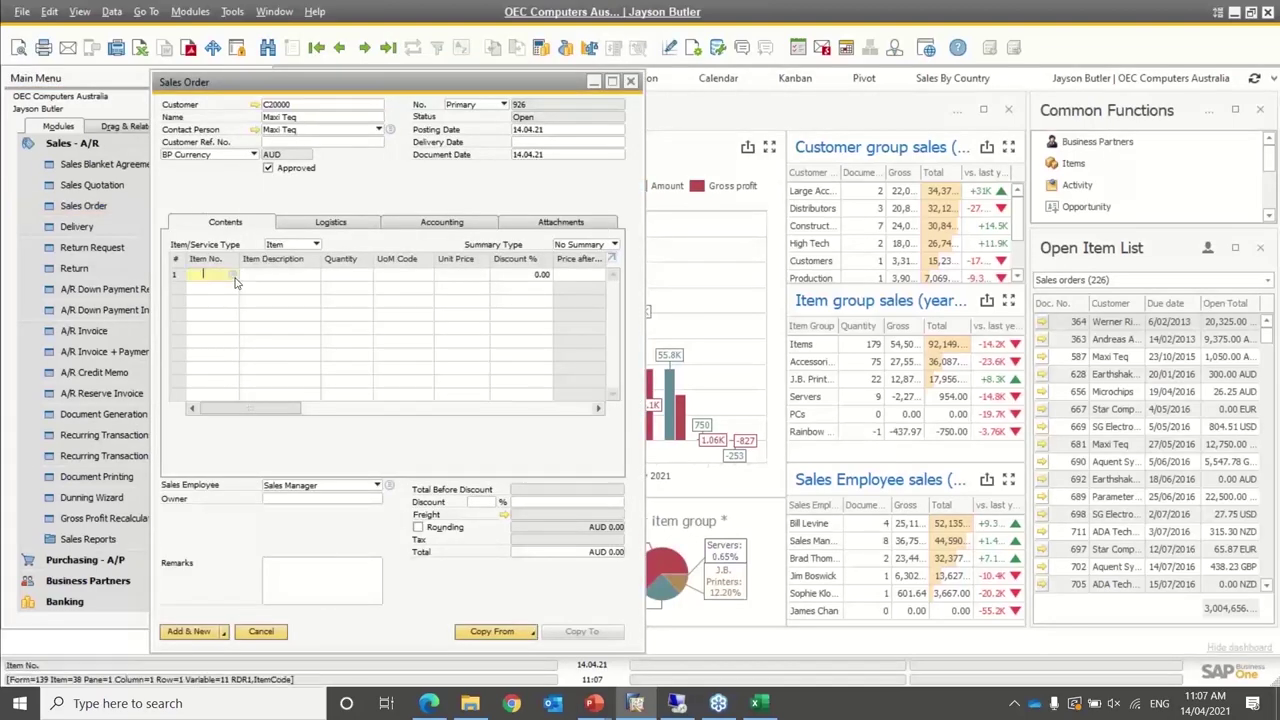
key(Tab)
key(shift+Down)
key(Return)
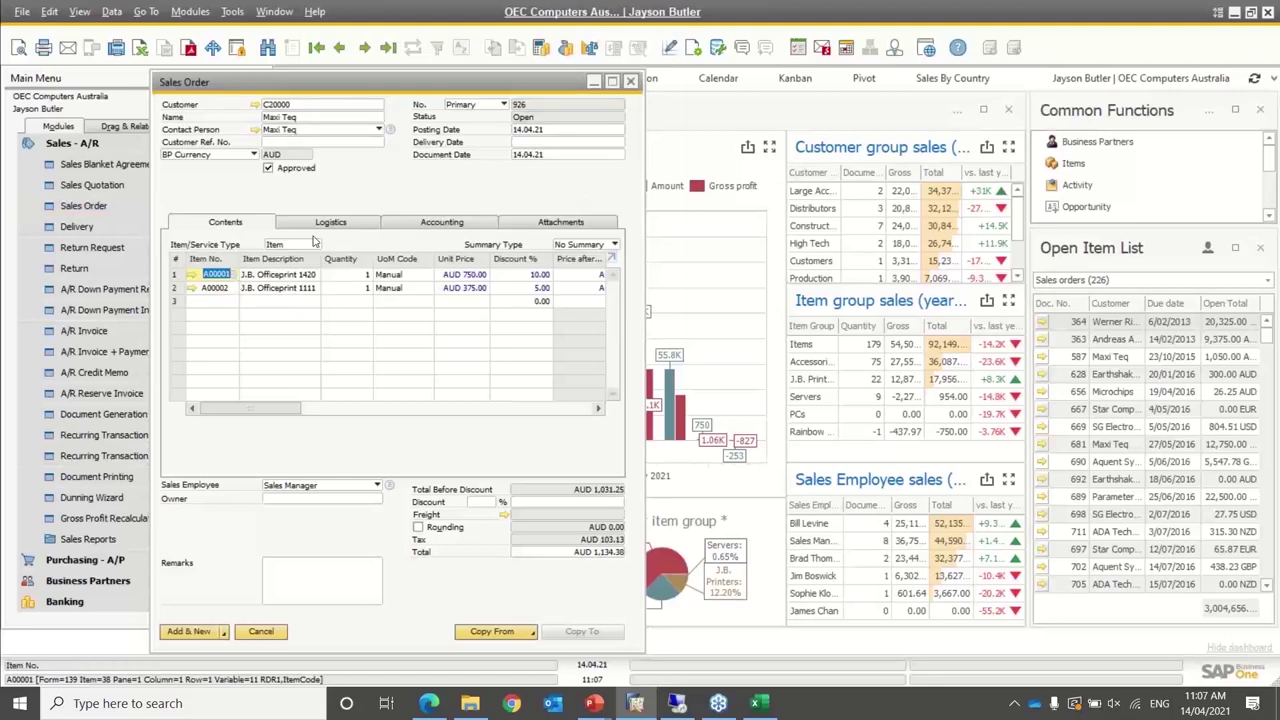
Set the sales order's delivery date to 14.04.21 and answer the prompt about the change
click(558, 143)
text(14)
key(Tab)
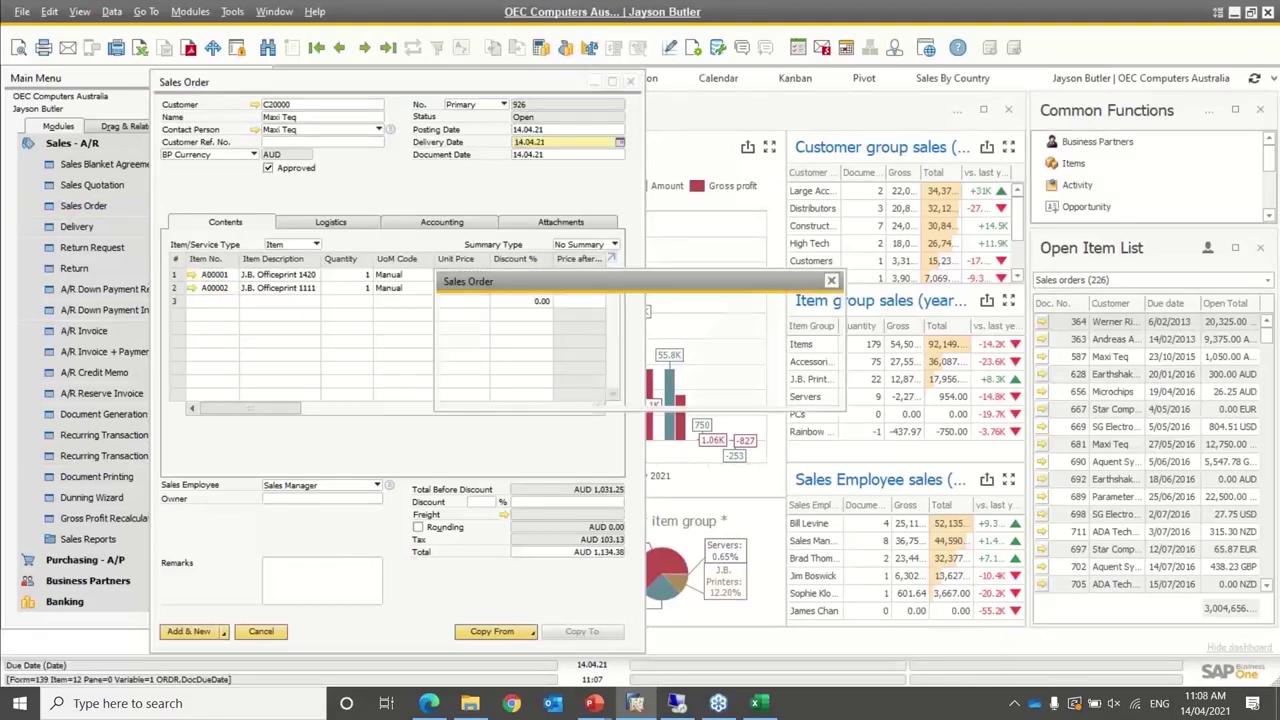
click(470, 390)
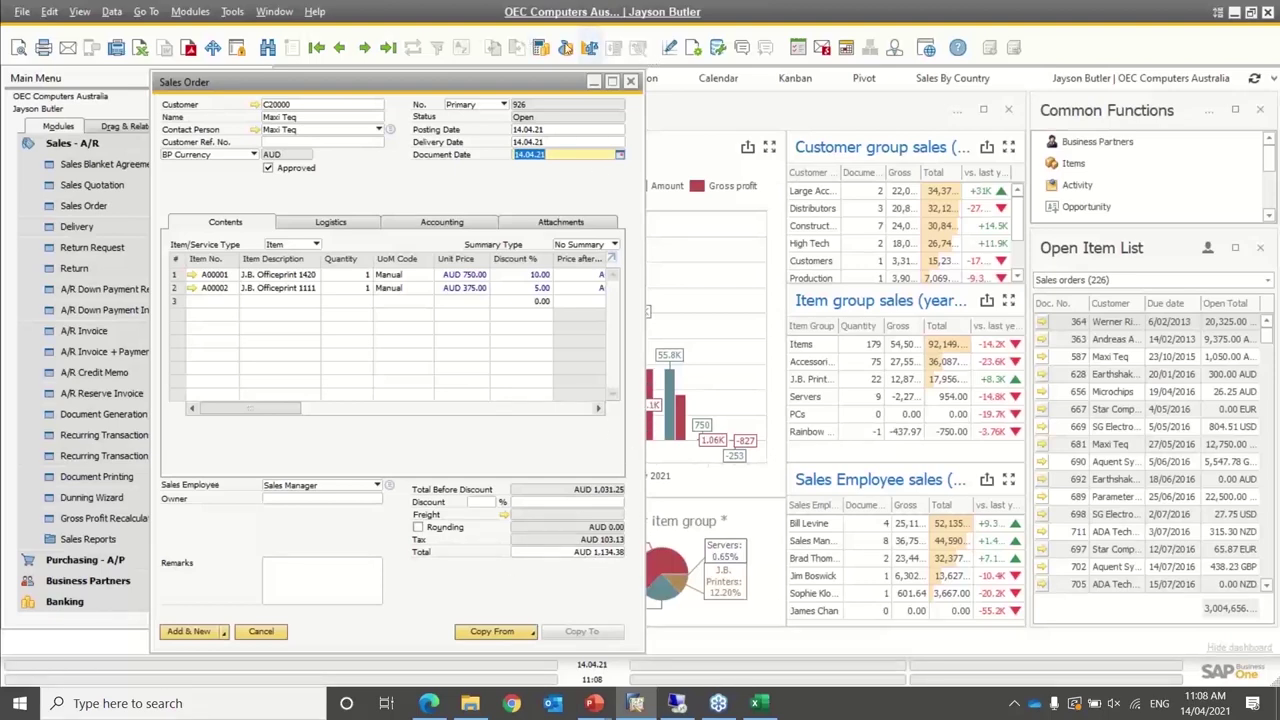
Enter the full AUD 1,134.38 as a cash payment with a Down Payment Invoice, and add the sales order
click(565, 50)
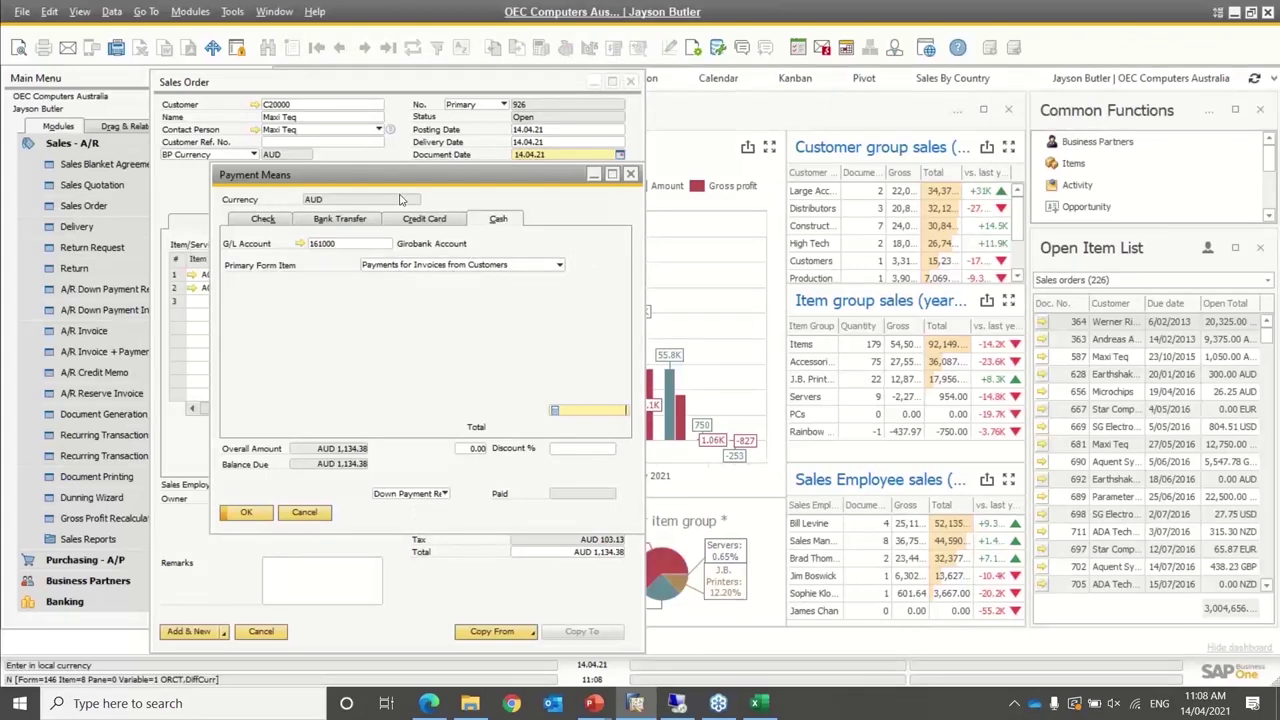
click(423, 497)
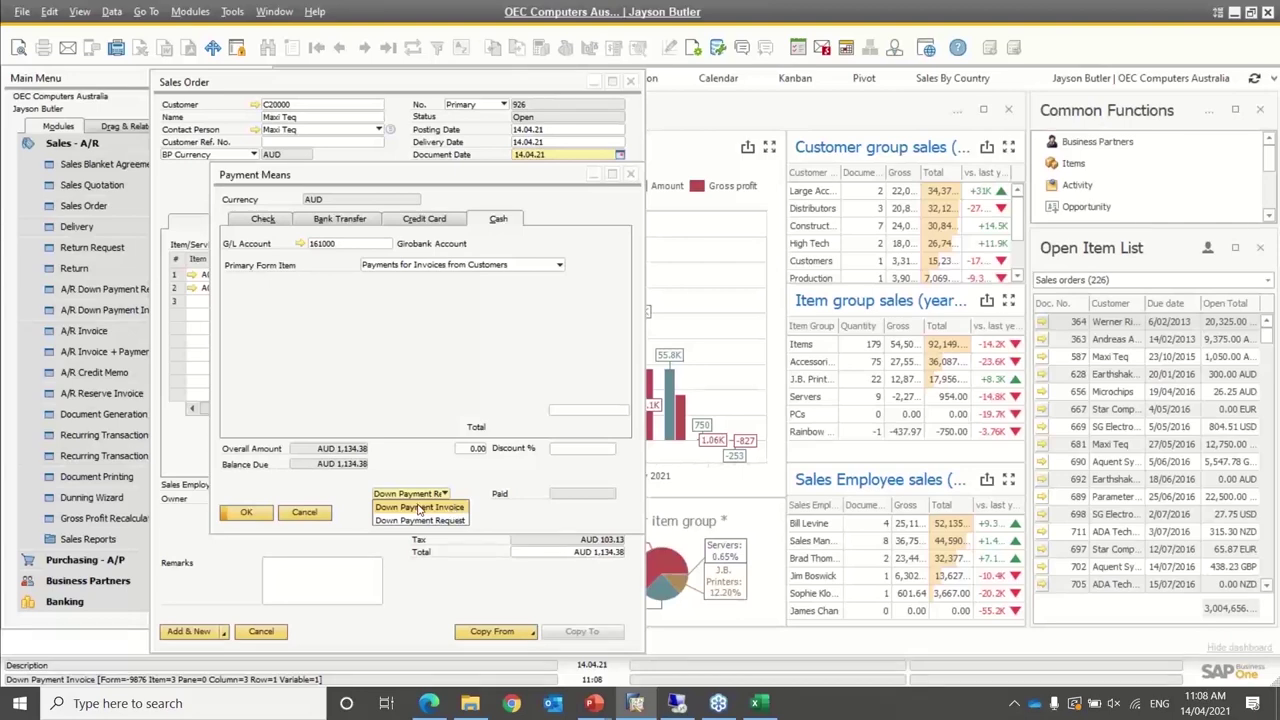
click(419, 508)
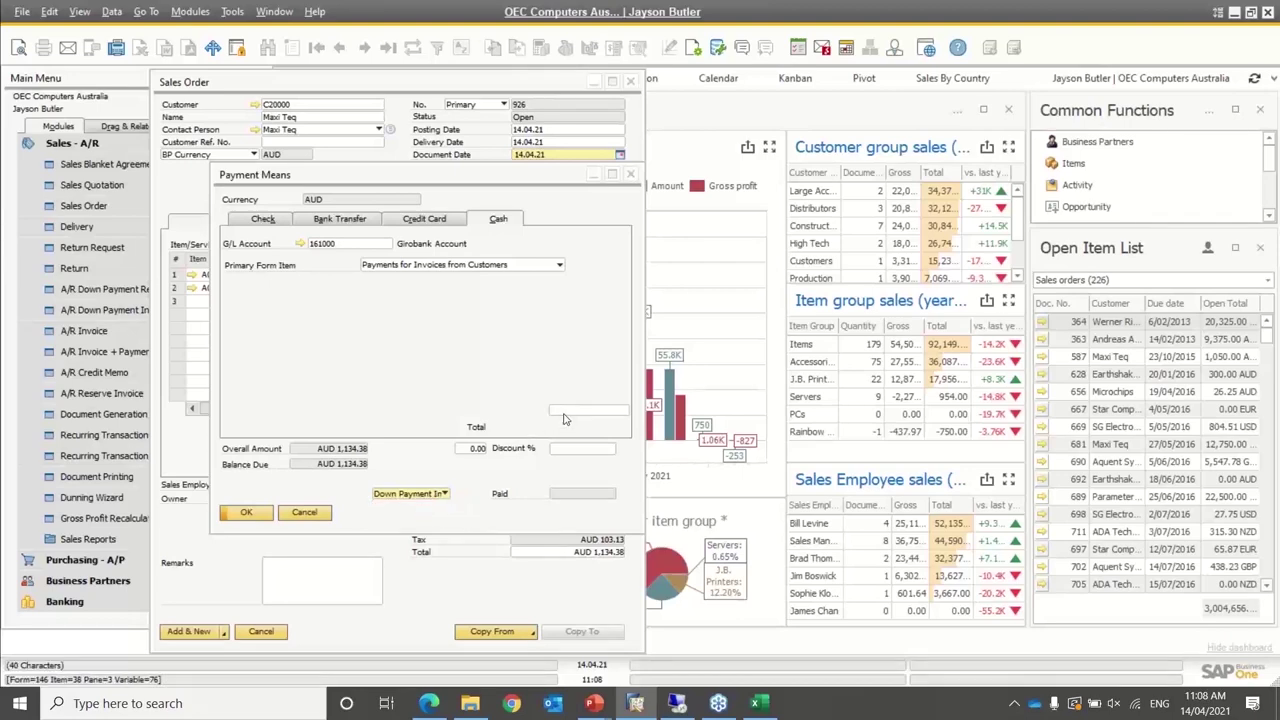
click(564, 412)
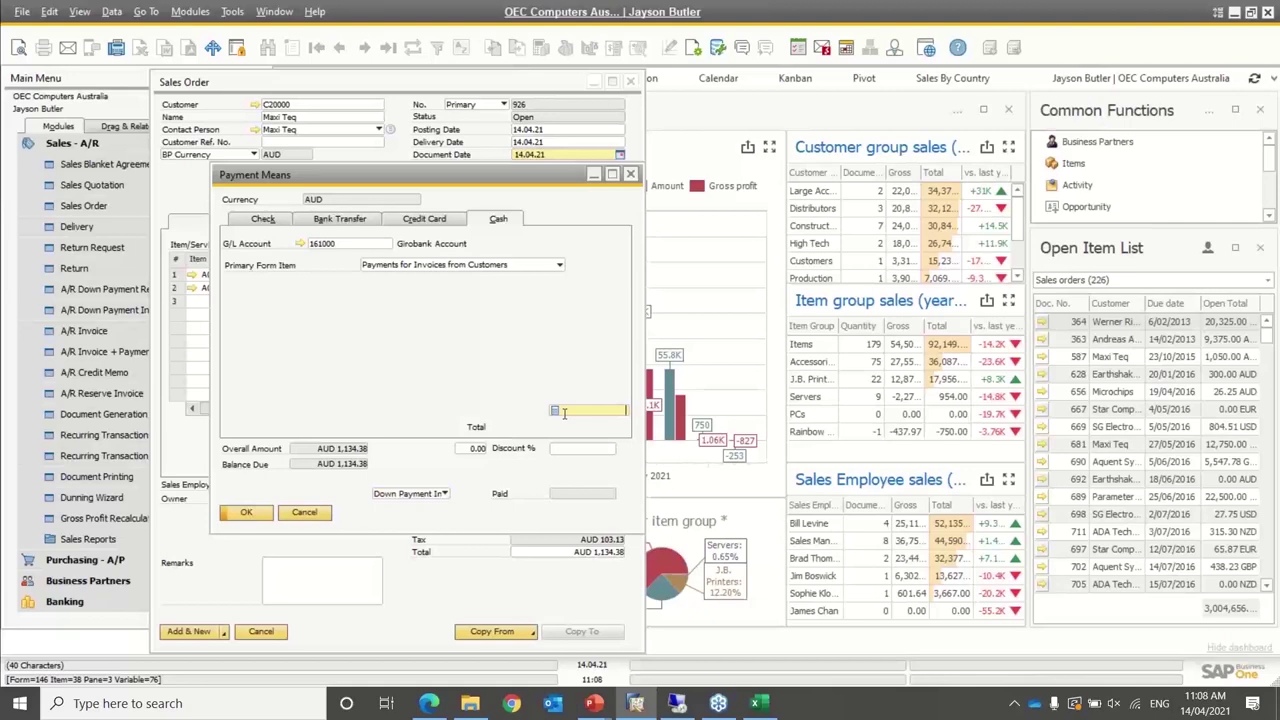
key(ctrl+b)
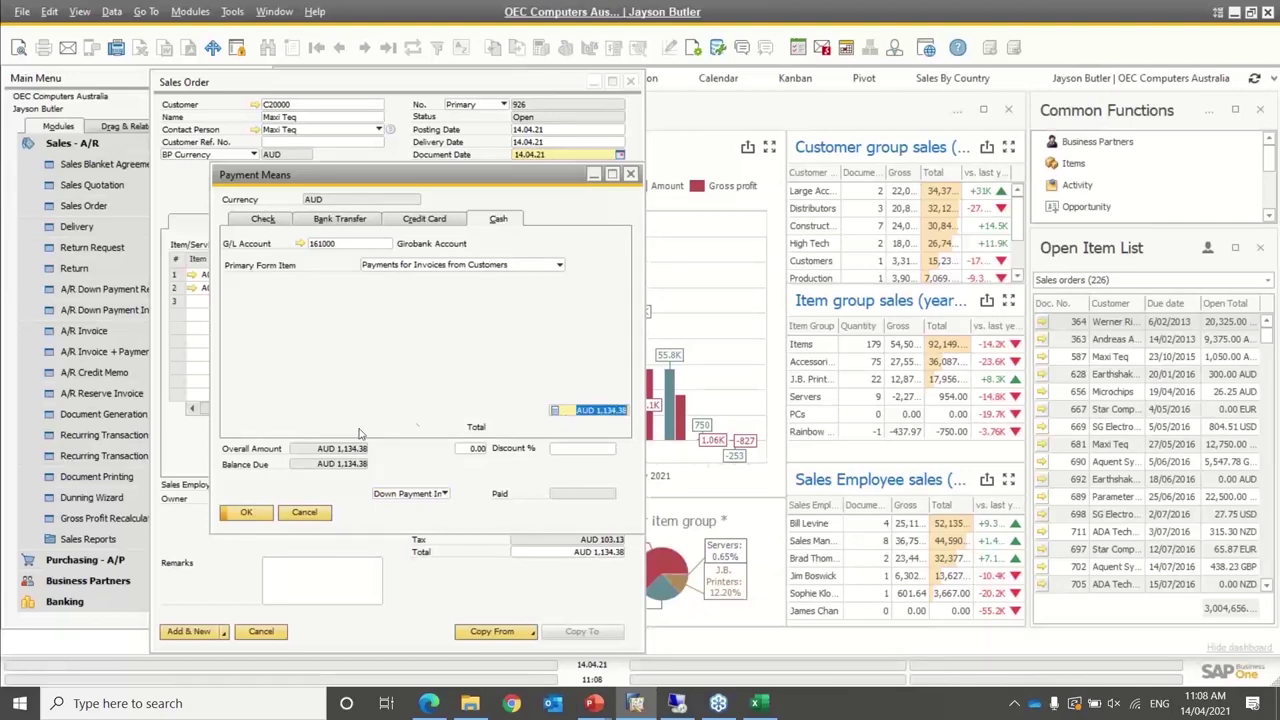
click(246, 513)
click(188, 632)
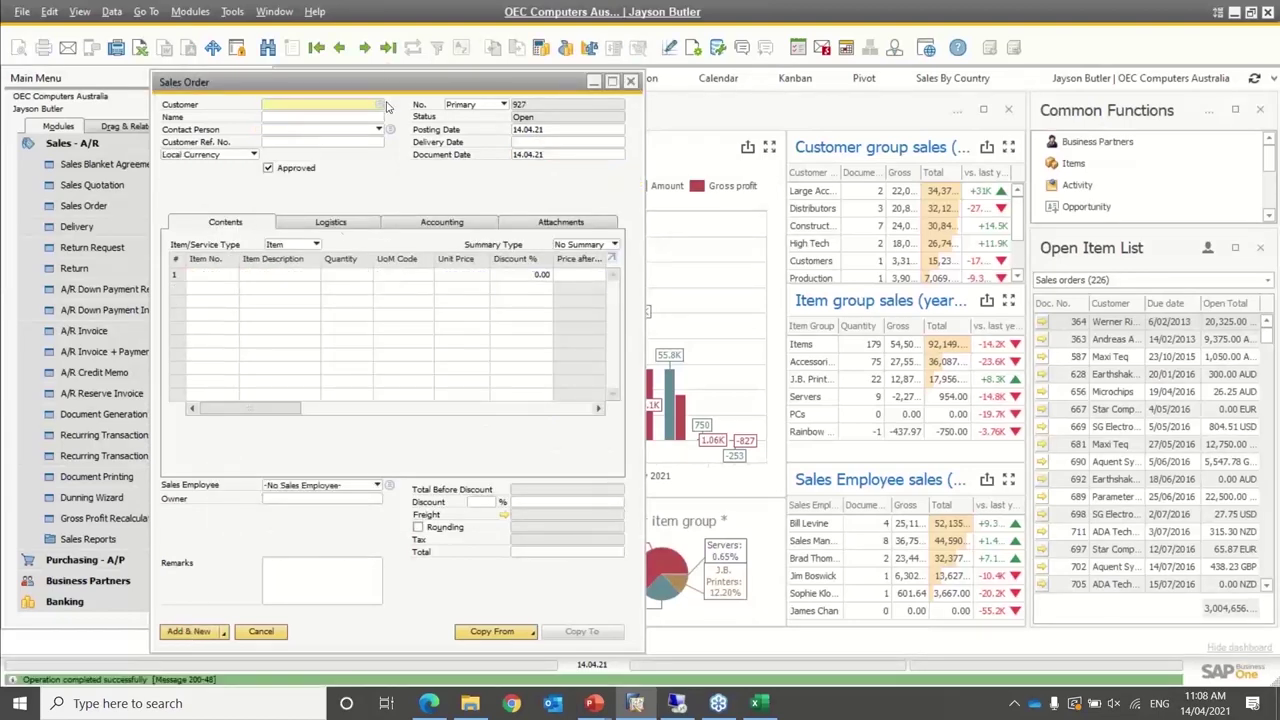
Display the last added sales order and view its Relationship Map
click(388, 47)
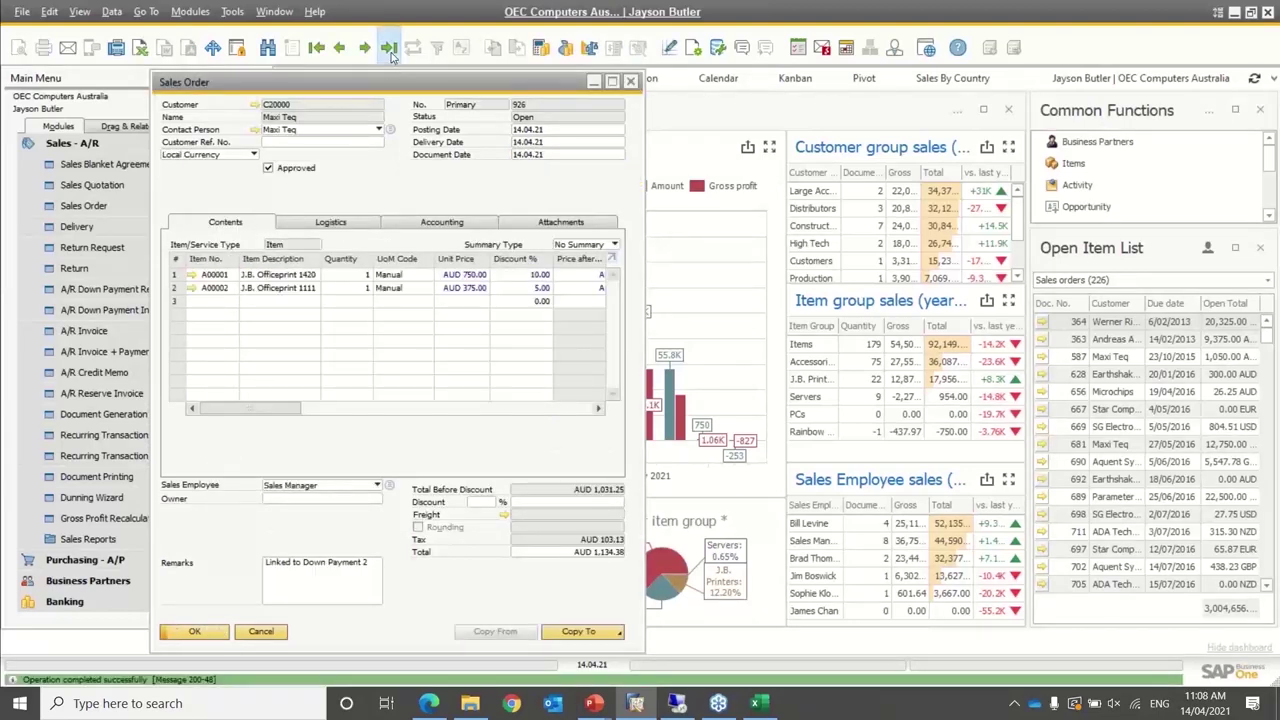
right_click(323, 198)
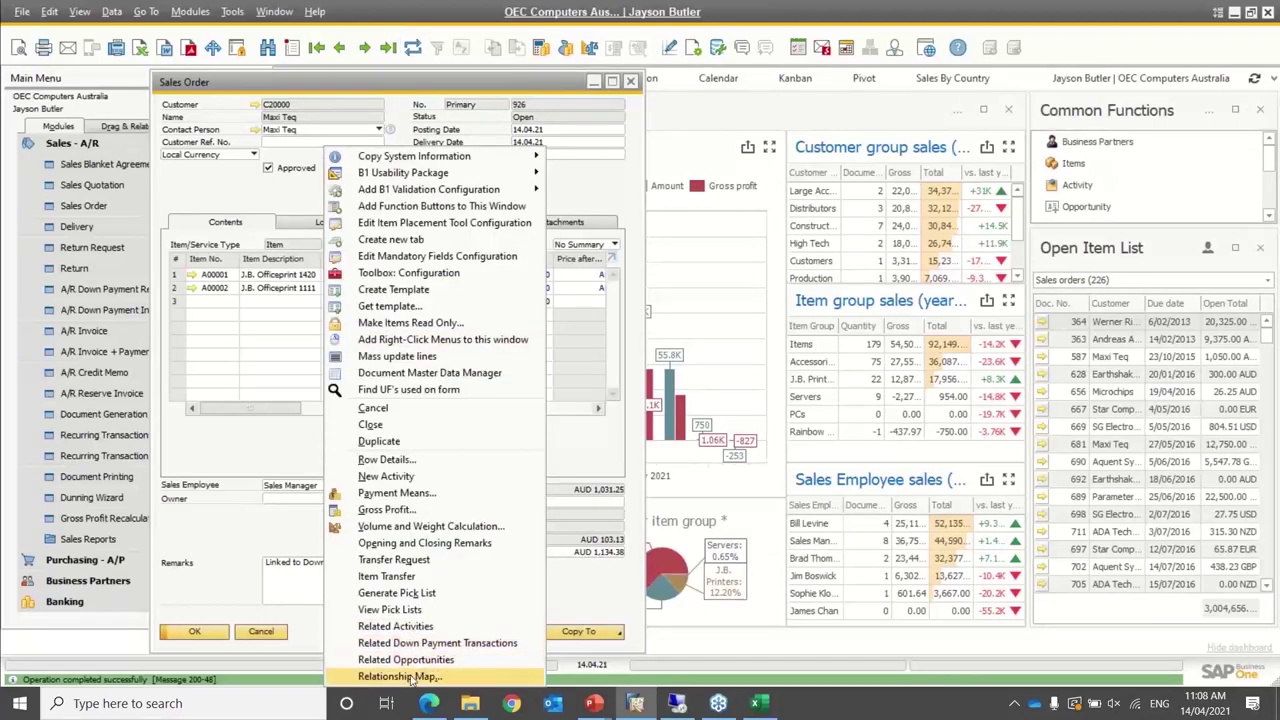
click(410, 680)
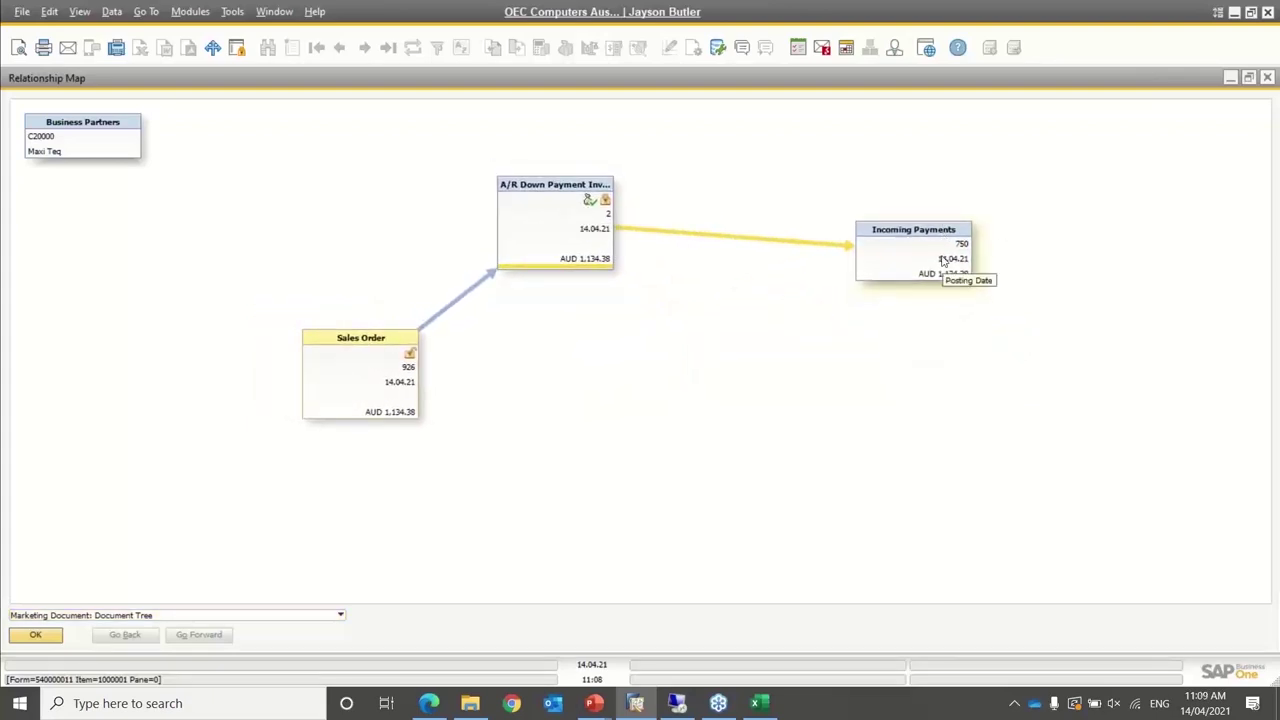
Review the A/R Down Payment Invoice's accounting details and journal entry from the Relationship Map, and return to the sales order
double_click(541, 232)
click(679, 233)
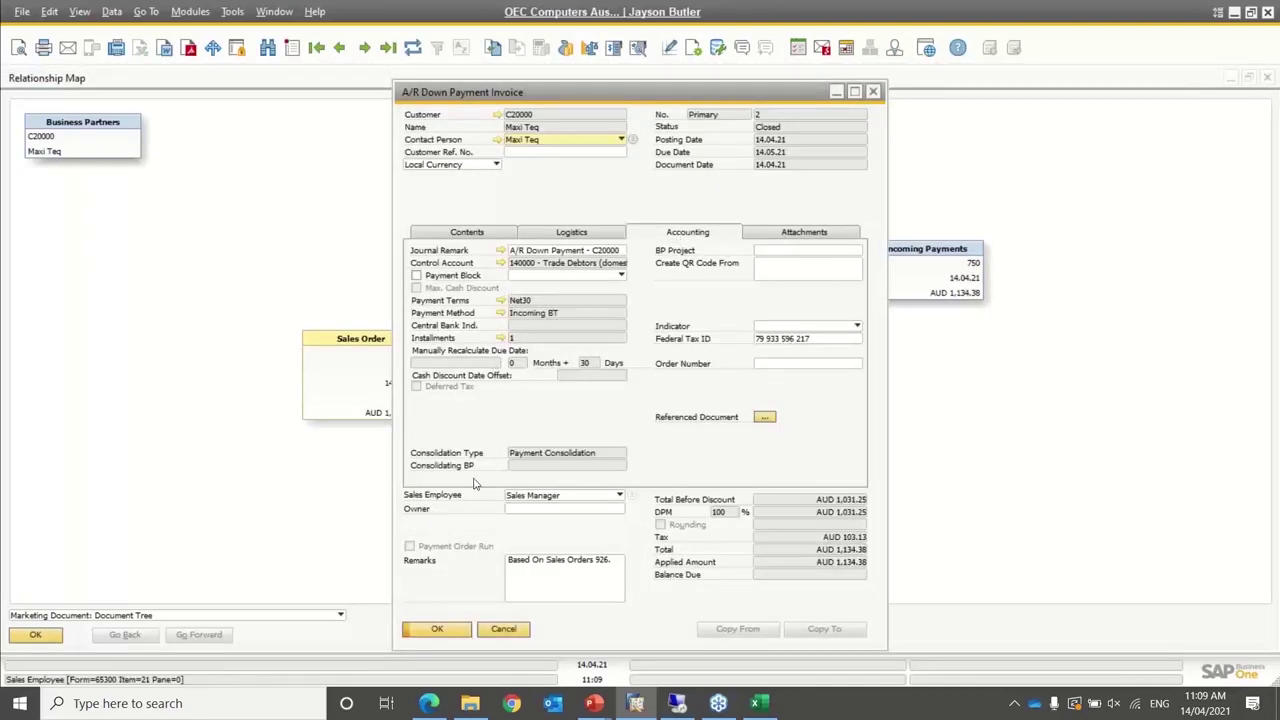
click(500, 251)
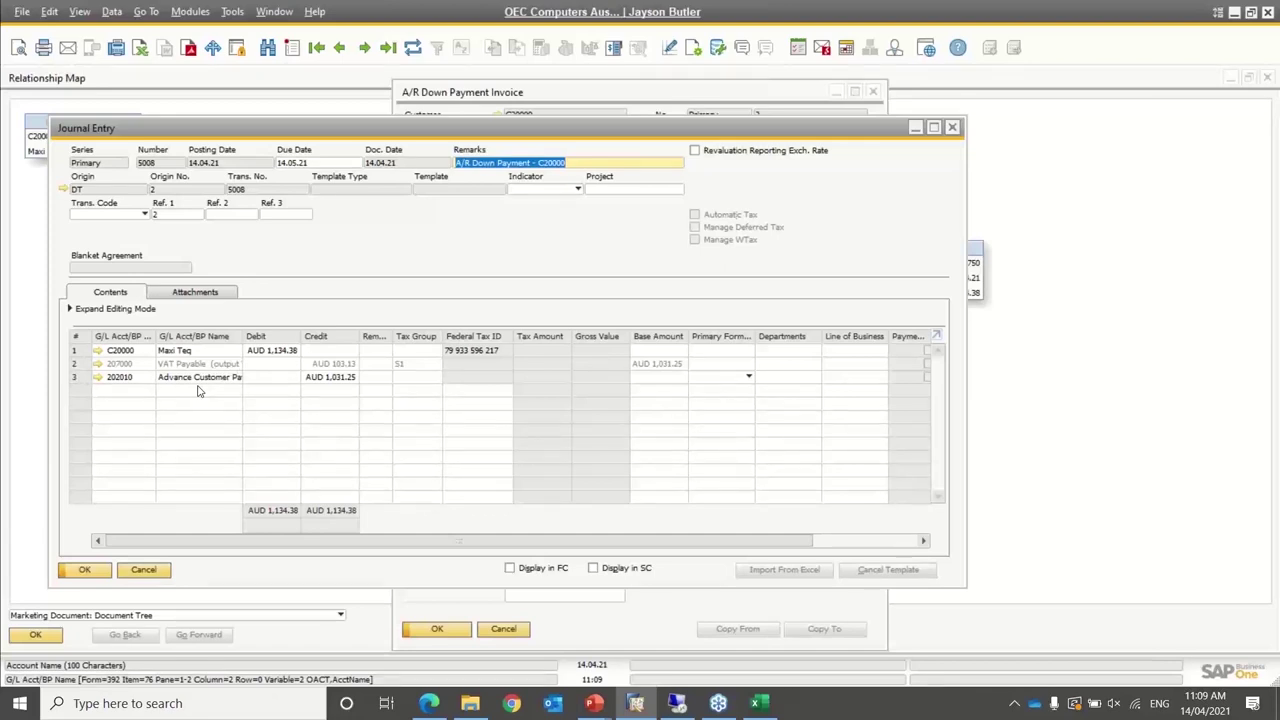
click(143, 570)
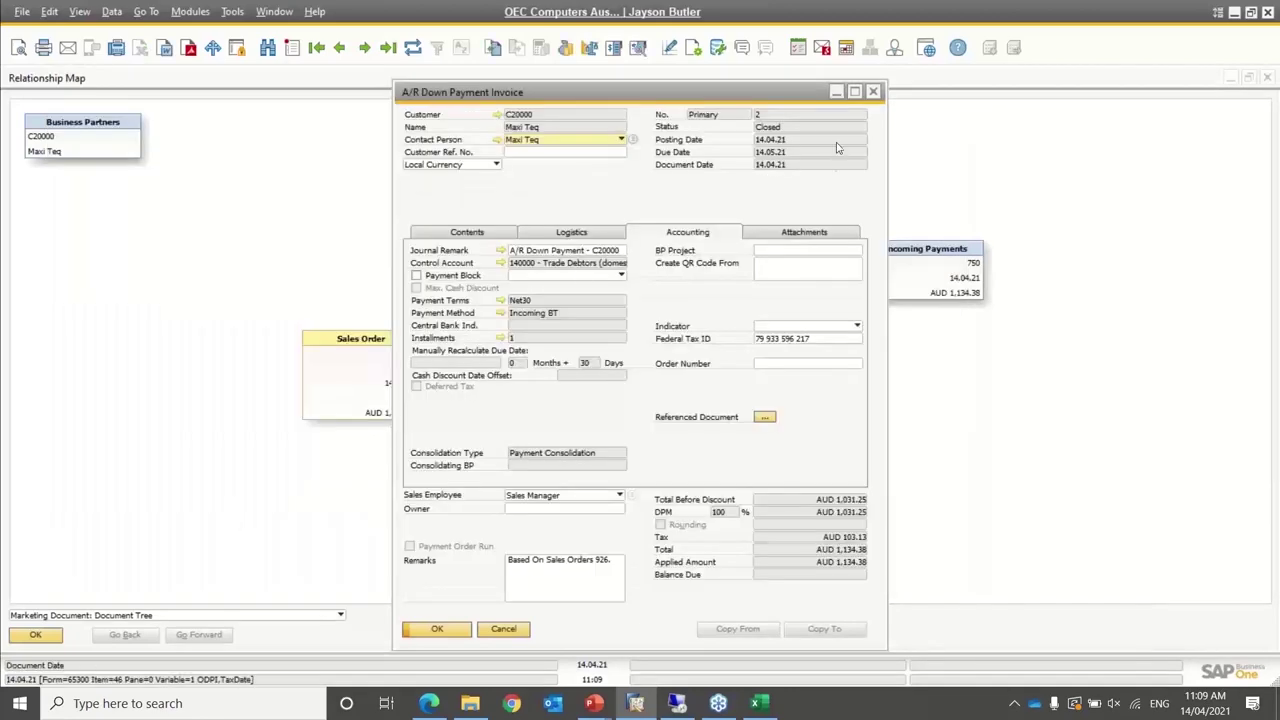
click(871, 95)
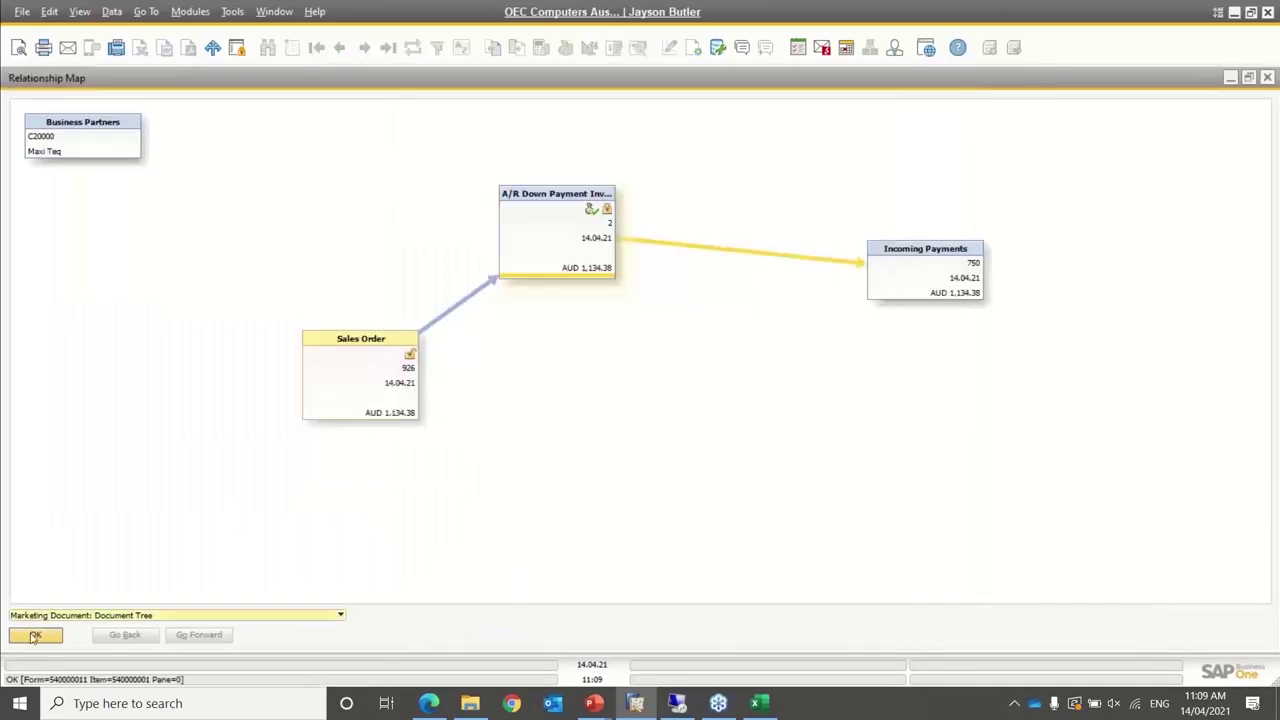
click(33, 638)
Copy the sales order to an A/R Invoice despite the exceeded credit limit, and cancel the invoice draft
click(570, 632)
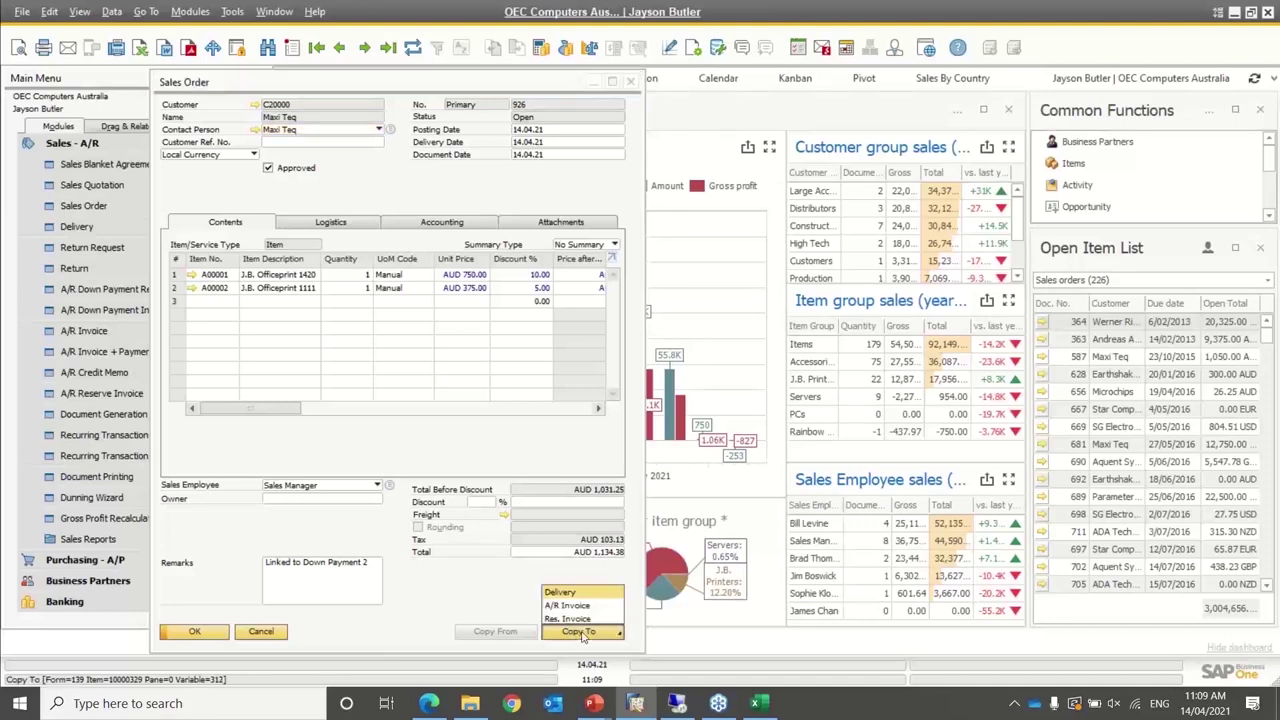
click(575, 606)
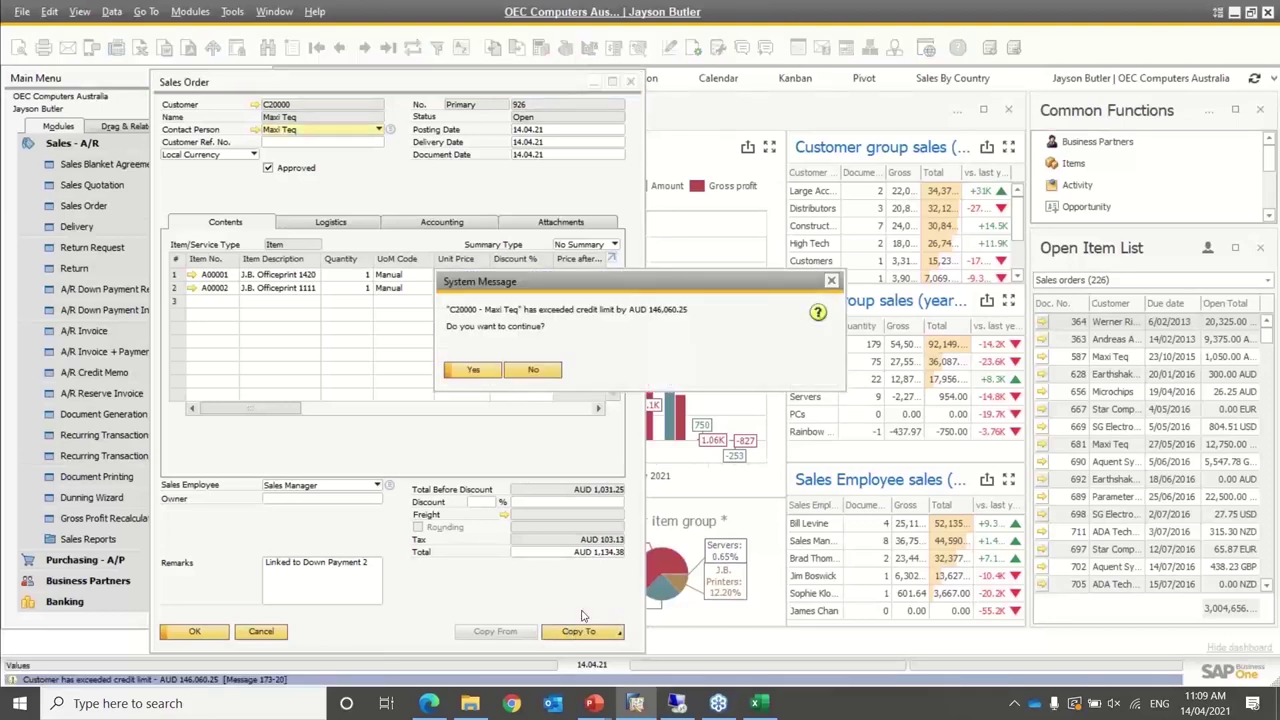
click(470, 371)
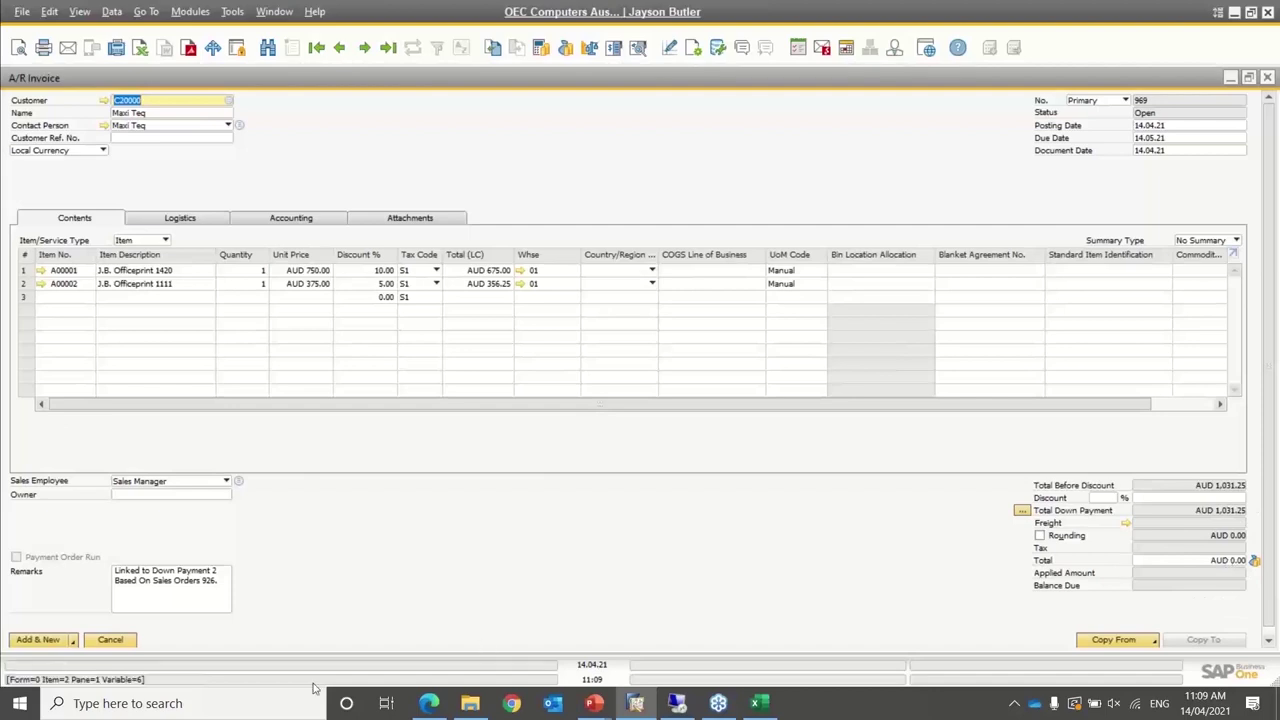
click(110, 640)
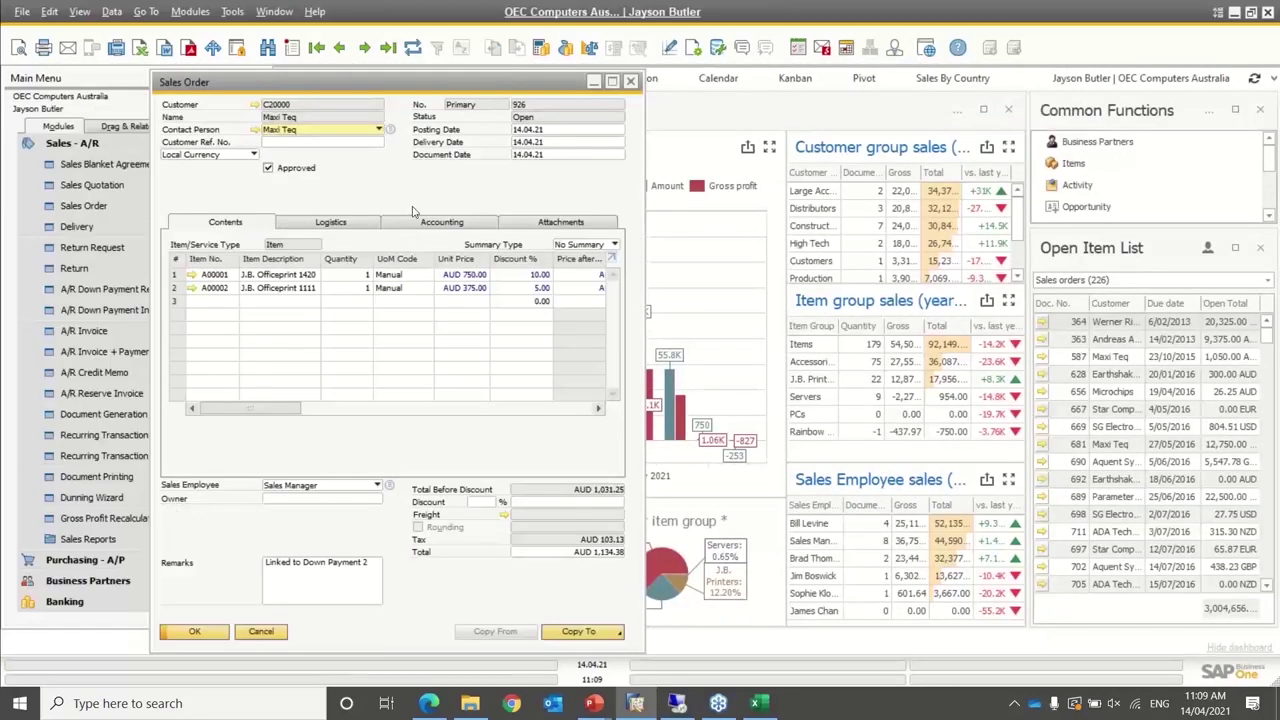
Close the sales order and display the functions of the Sales - A/R module
click(630, 83)
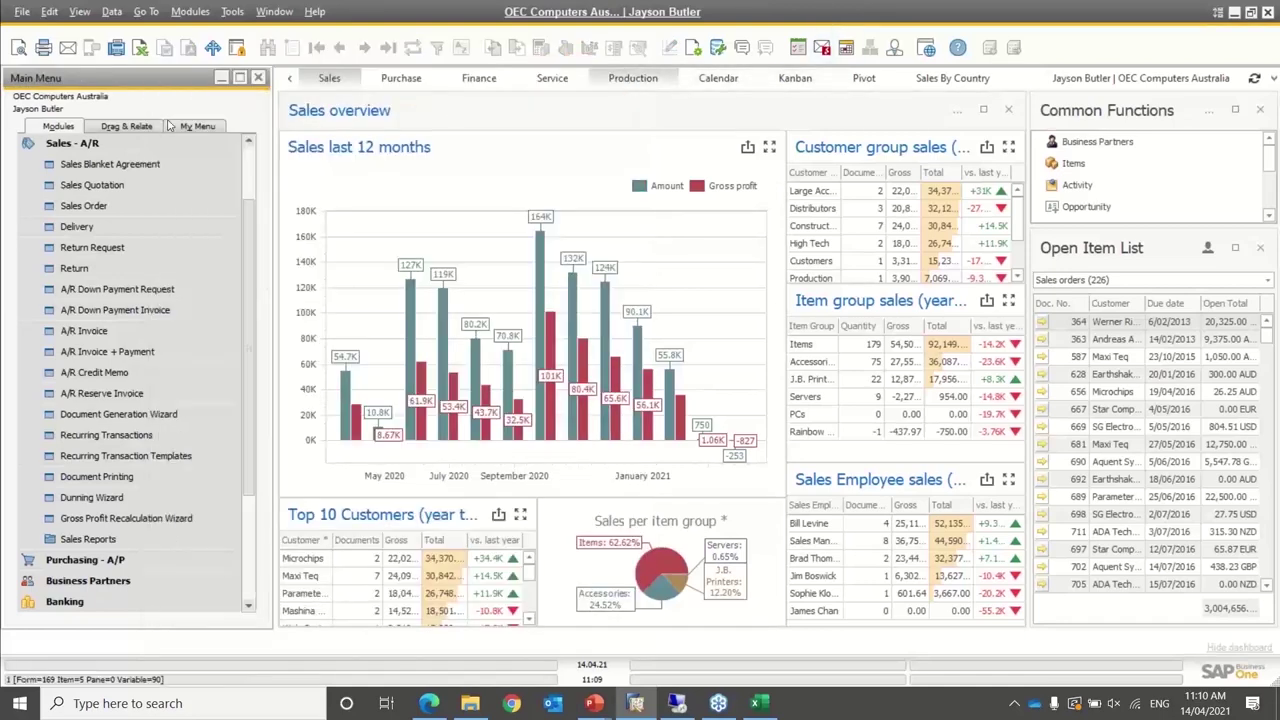
click(80, 144)
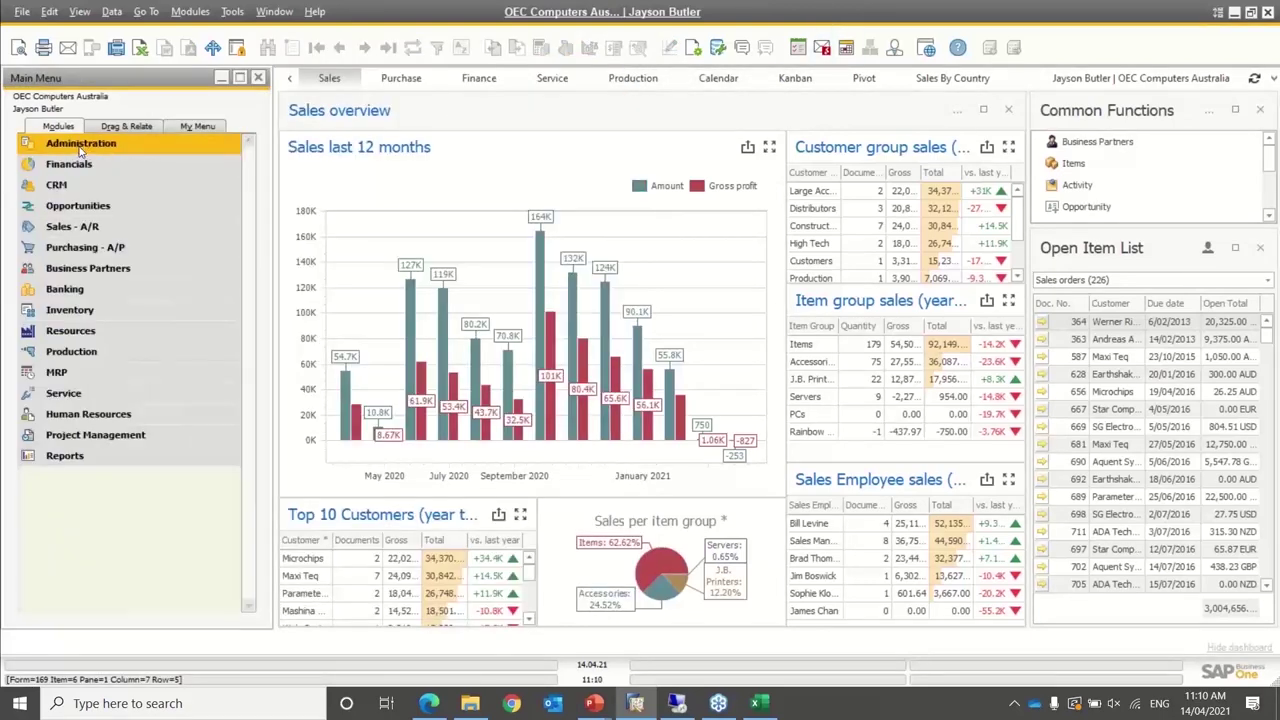
click(84, 233)
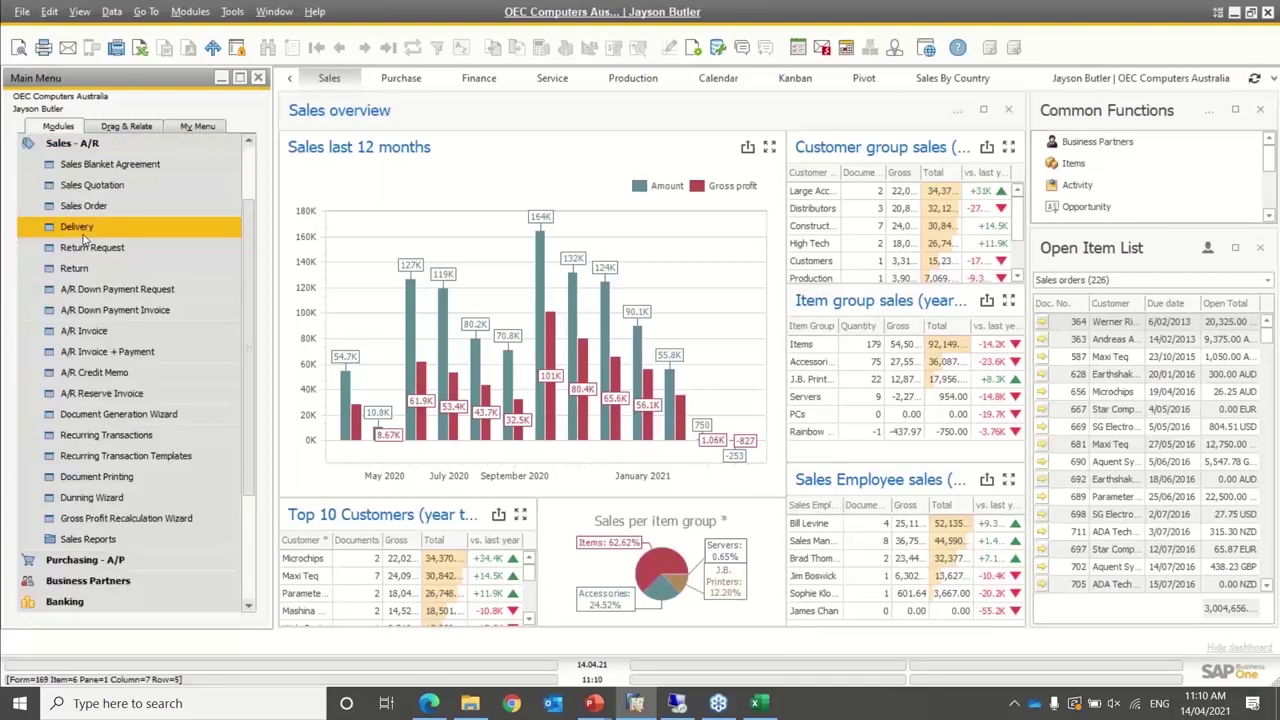
Open sales order 925 and copy it to an A/R Invoice, continuing despite the exceeded credit limit
click(157, 207)
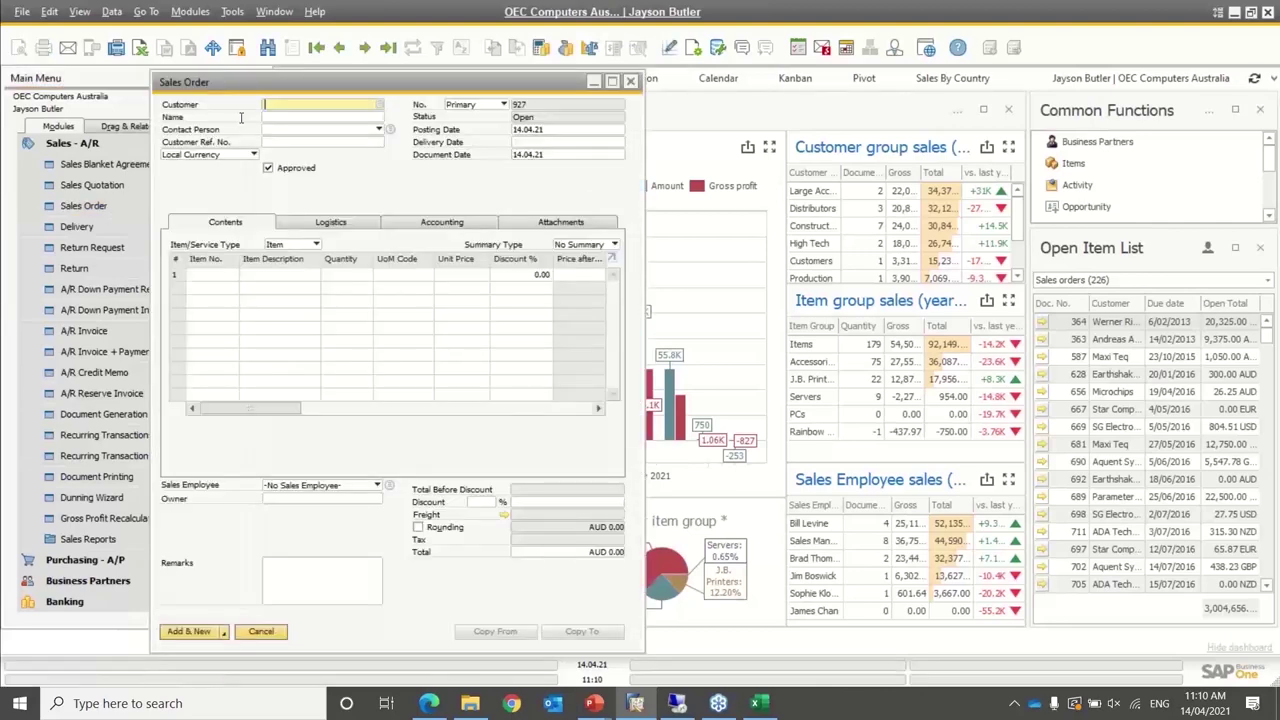
click(388, 47)
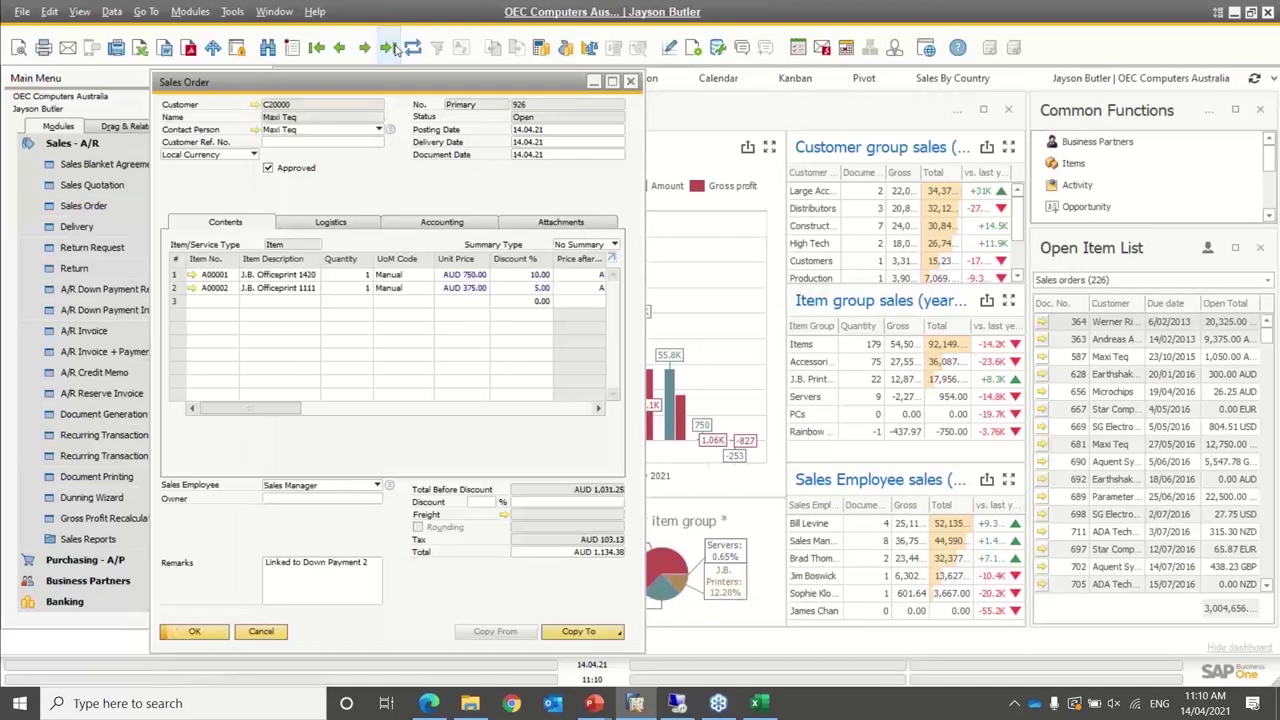
click(341, 47)
click(582, 631)
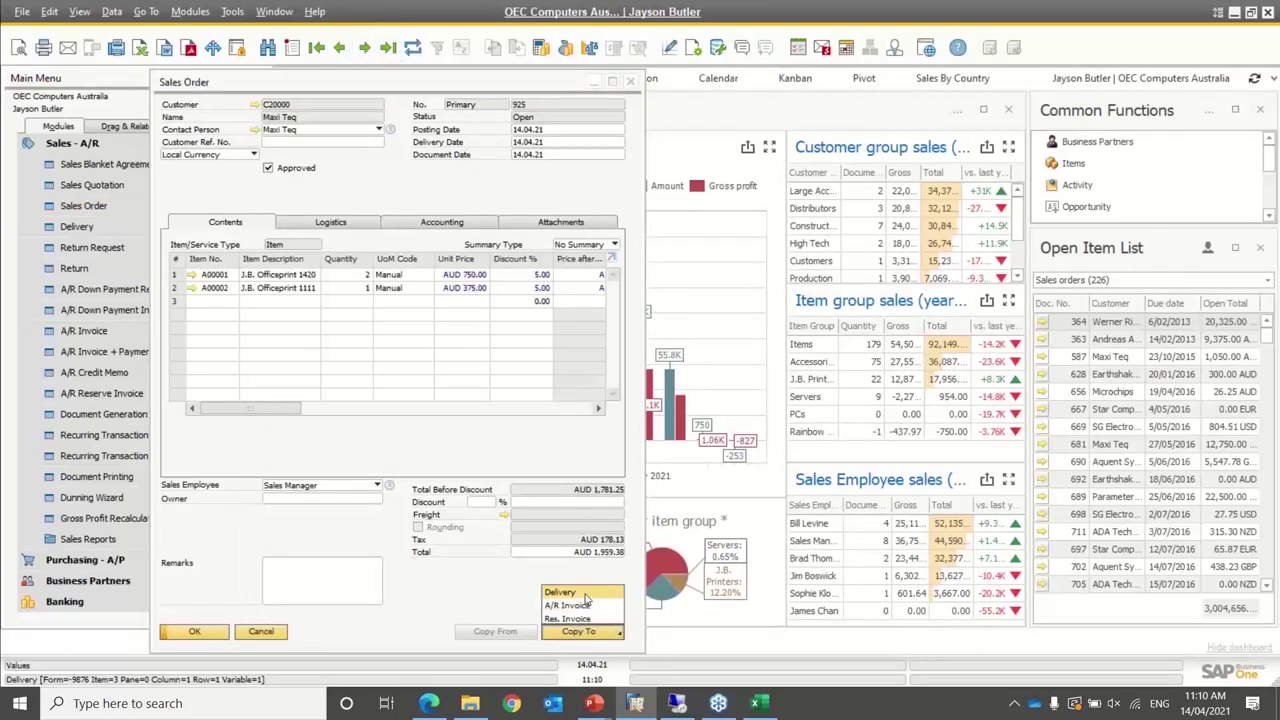
click(587, 607)
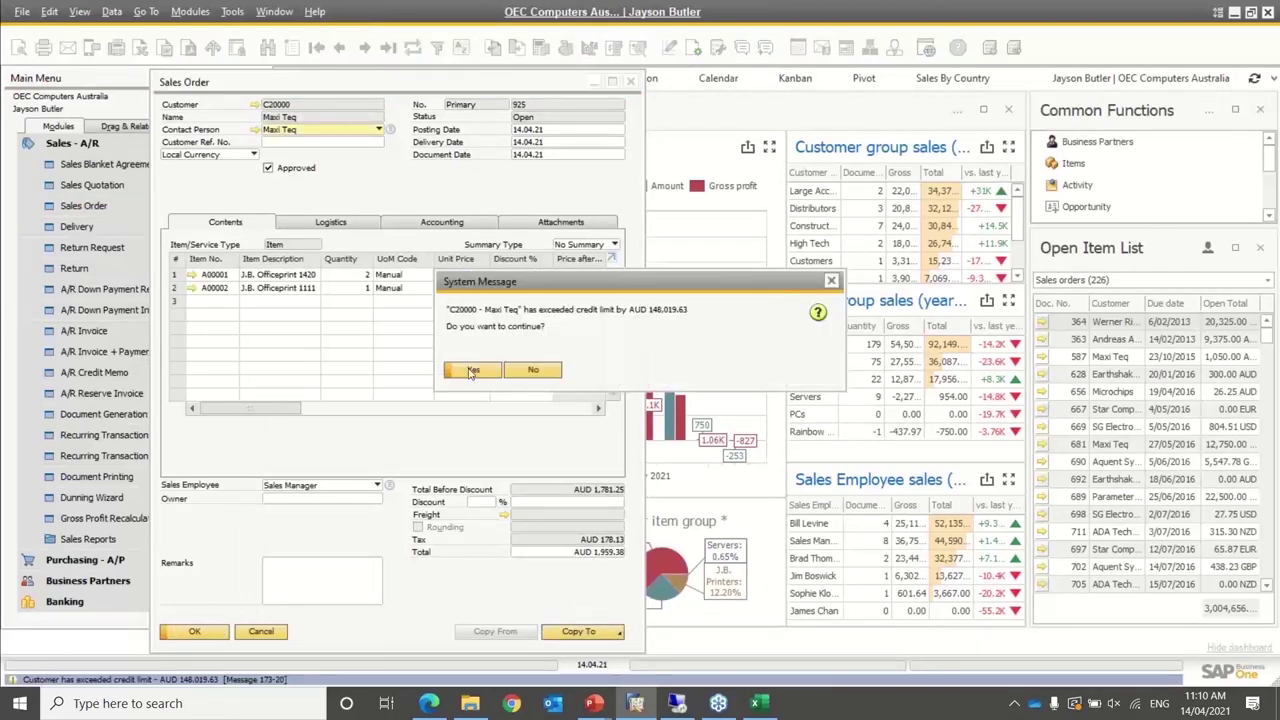
click(470, 374)
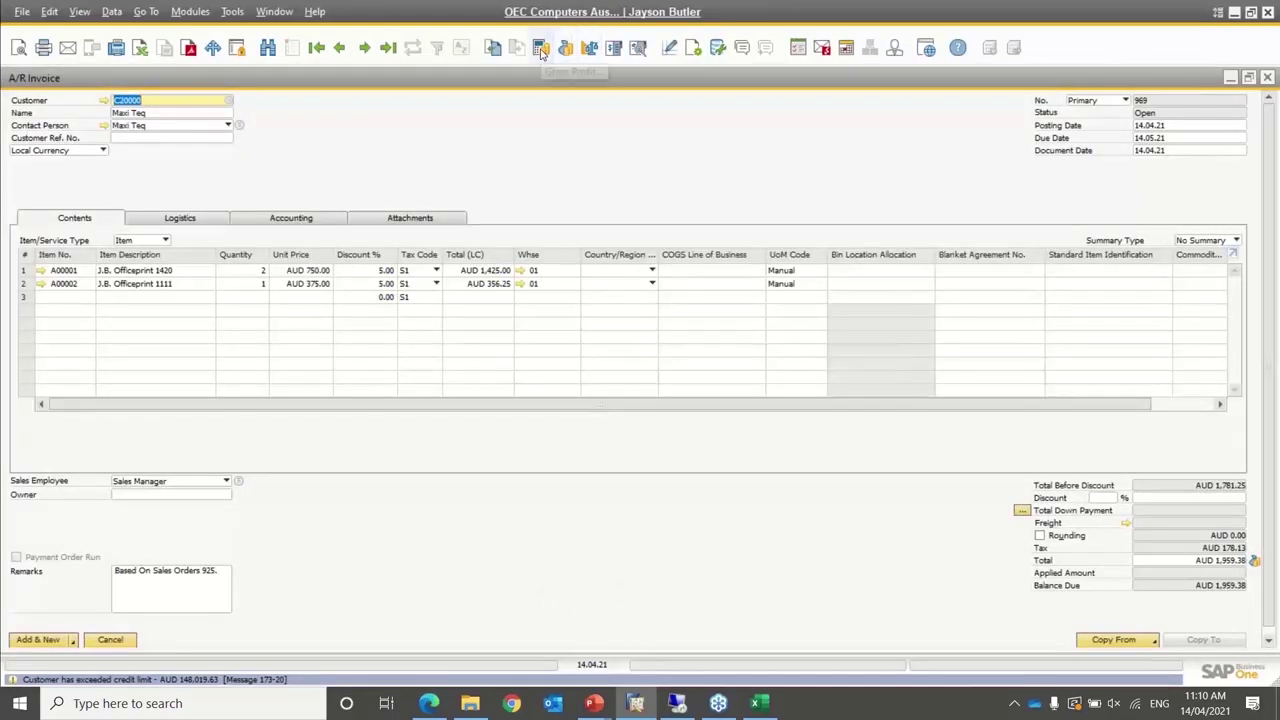
Enter a cash payment of AUD 1,959.38 for the full invoice balance and add the A/R Invoice despite the exceeded credit limit
click(567, 49)
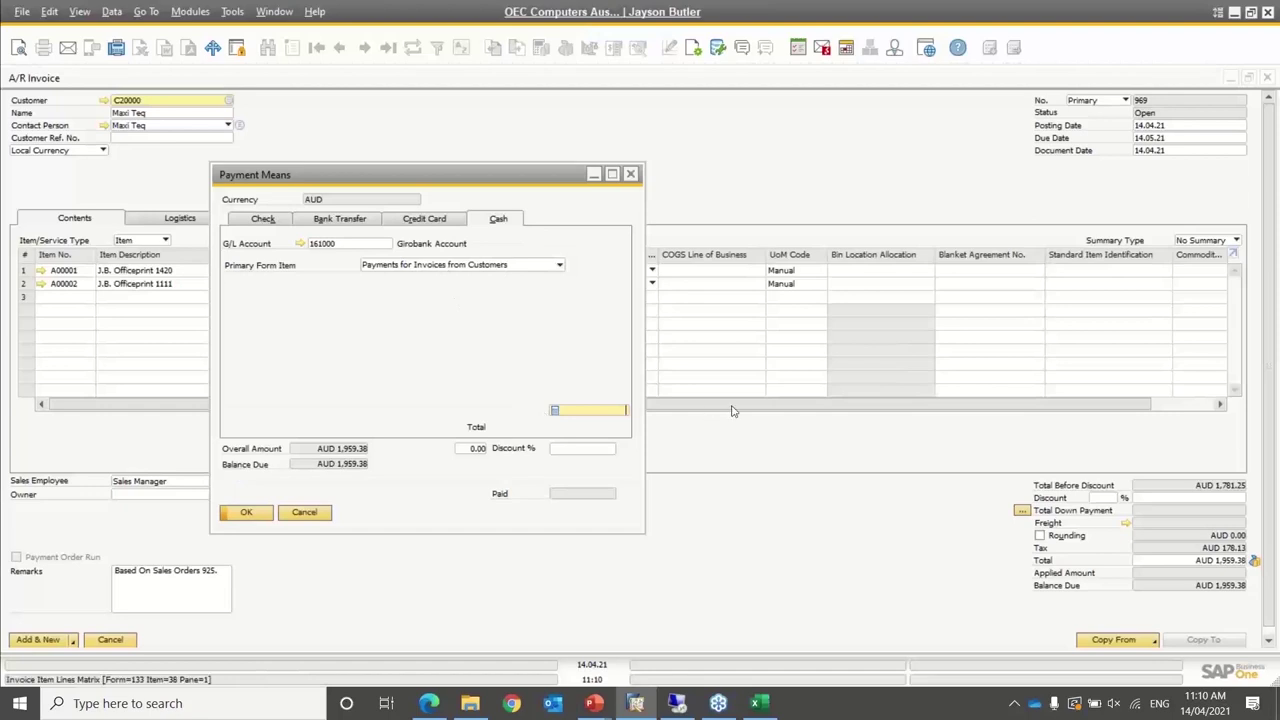
key(ctrl+b)
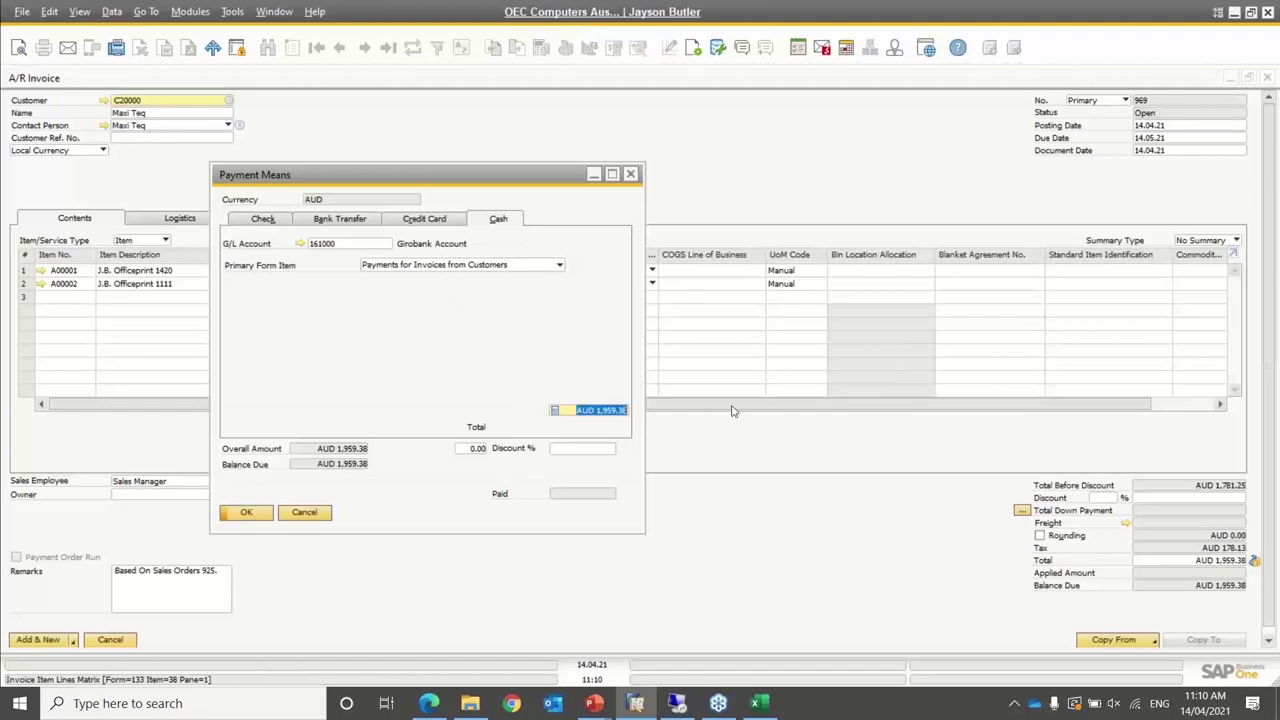
click(244, 511)
click(58, 638)
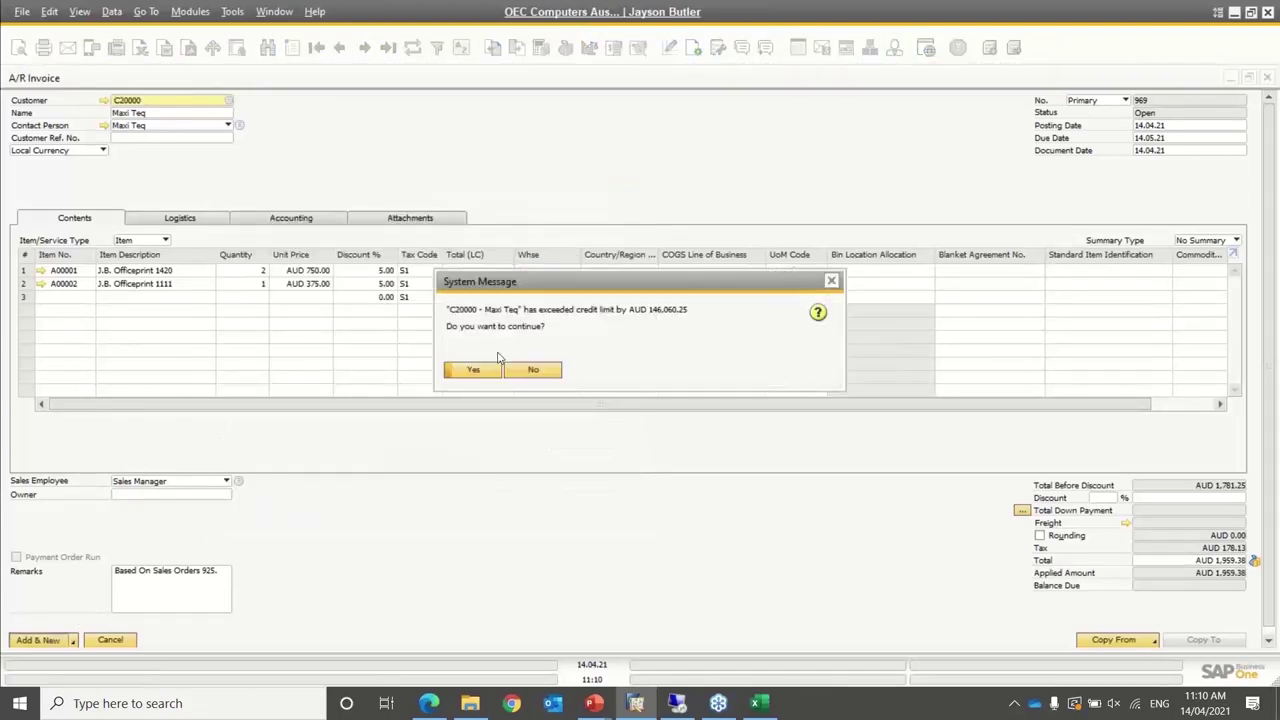
click(492, 372)
click(492, 371)
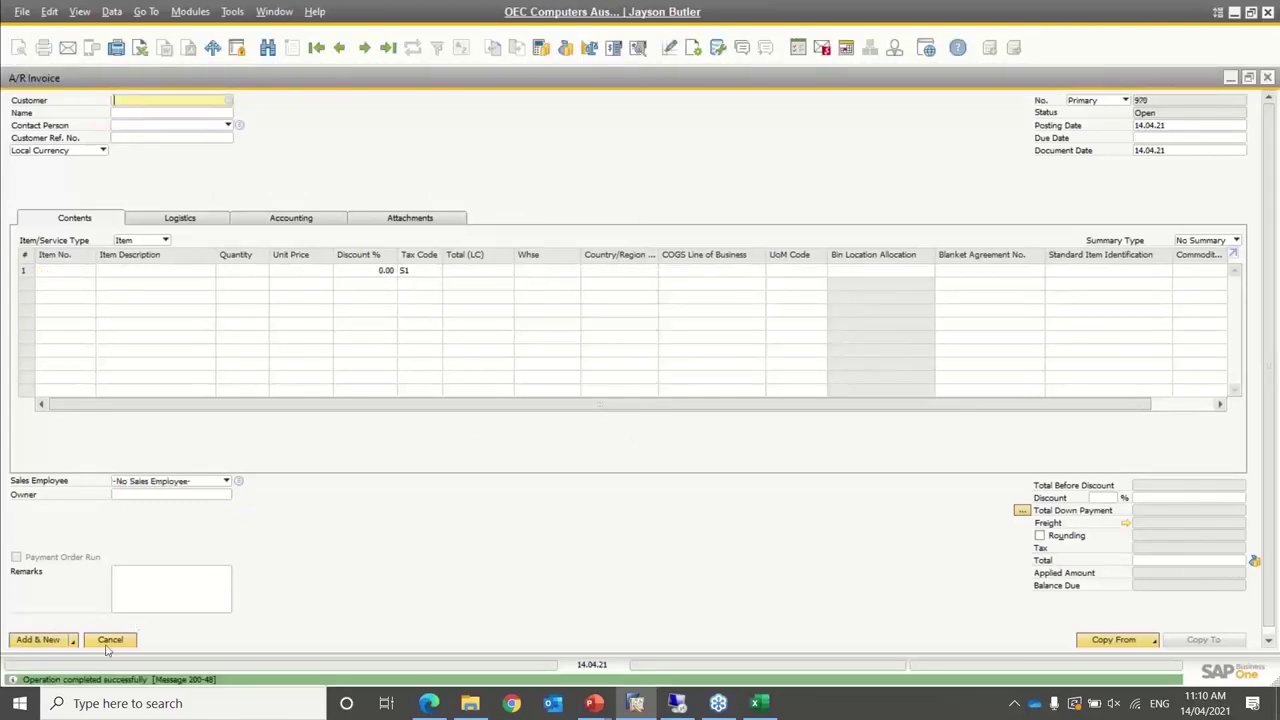
Display the last added A/R Invoice, change its document status to Open and save the update
click(386, 47)
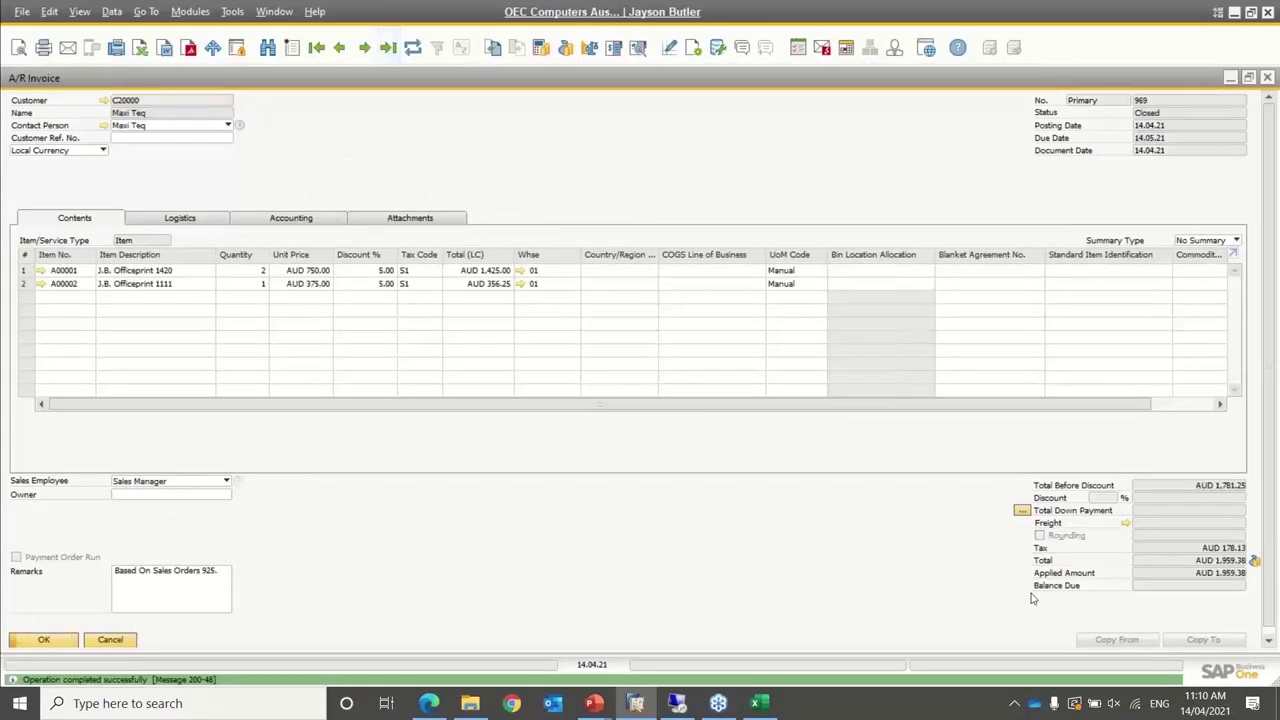
click(1205, 640)
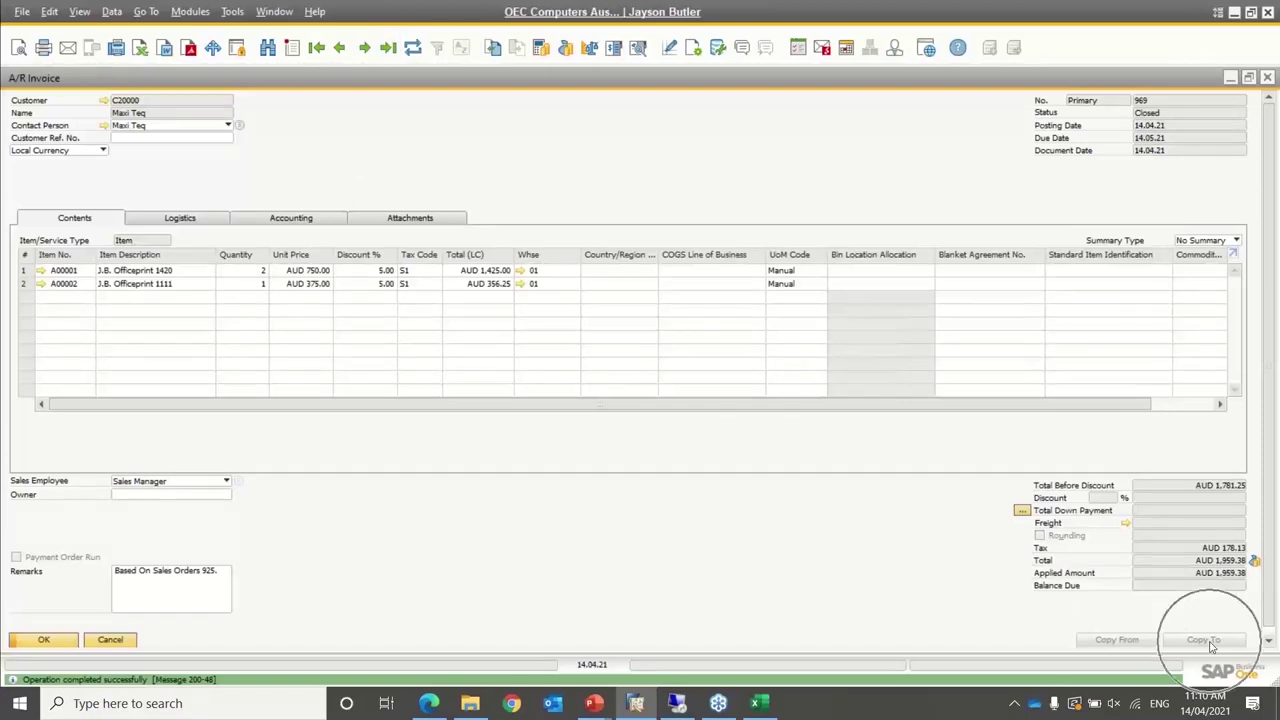
click(1205, 640)
click(1205, 640)
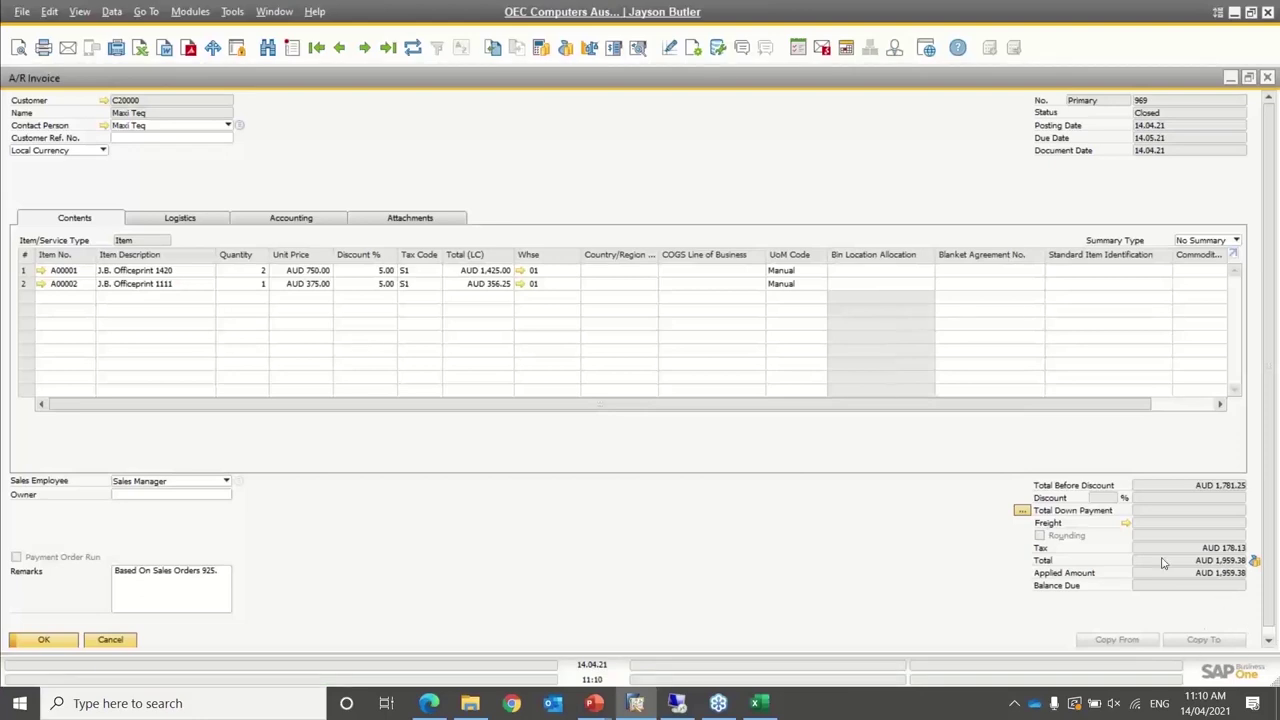
right_click(549, 188)
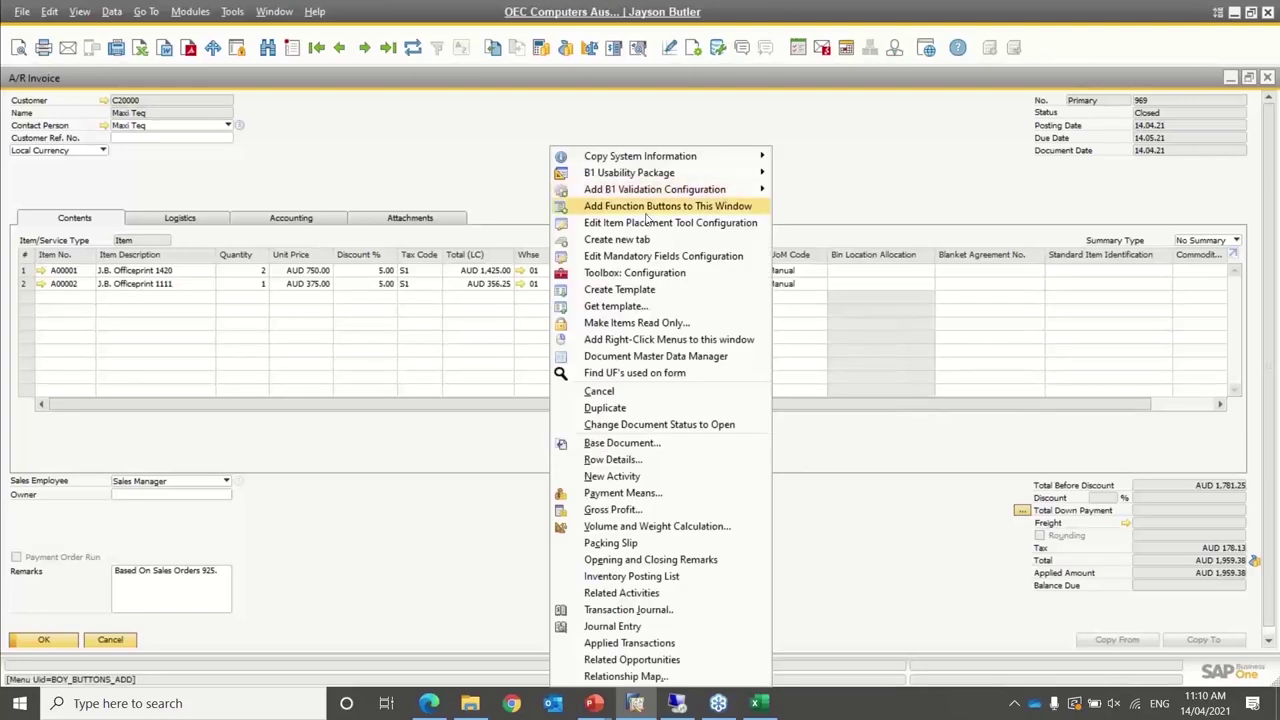
click(658, 426)
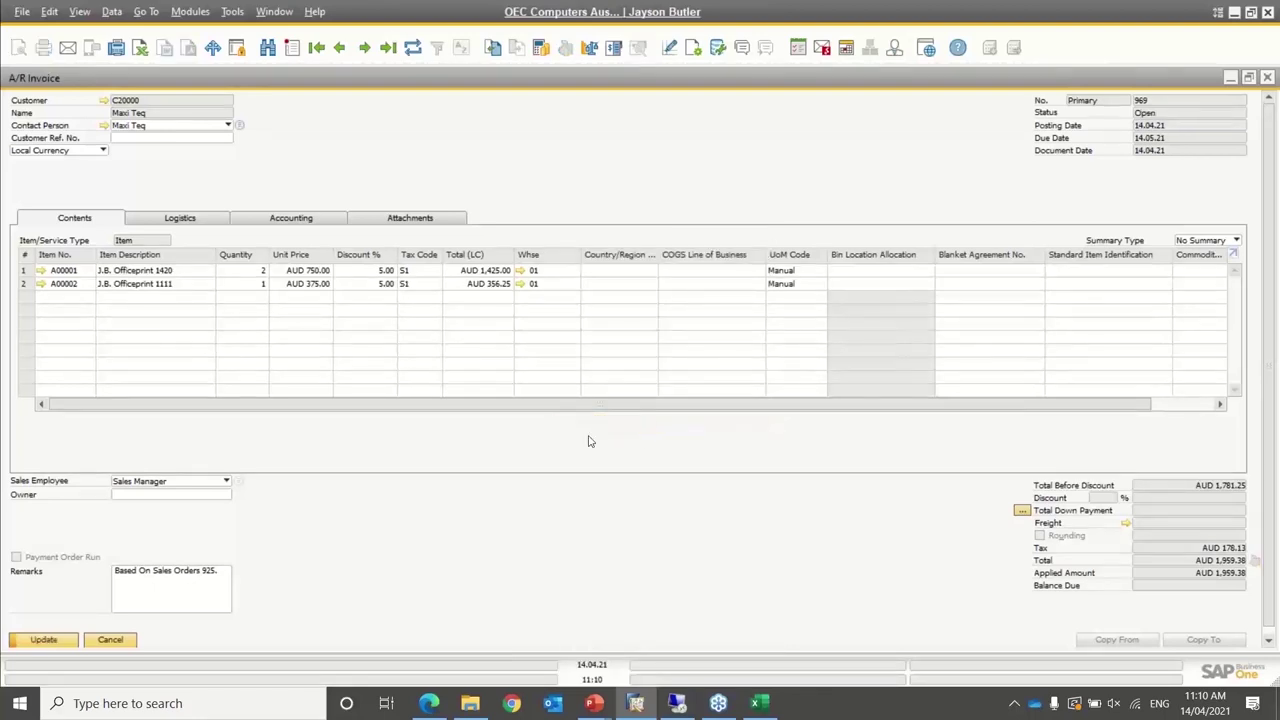
click(47, 640)
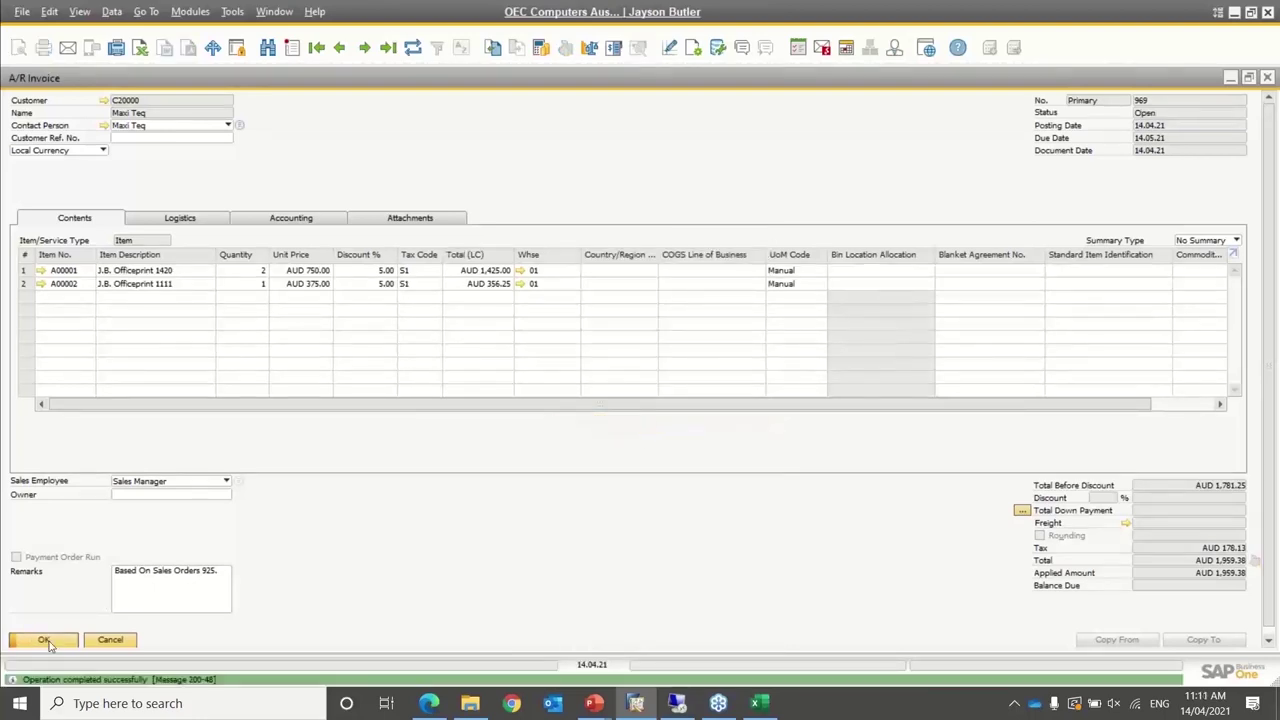
Copy the invoice to an A/R Credit Memo, set the quantity of A00001 to 1 and remove item A00002
click(1240, 641)
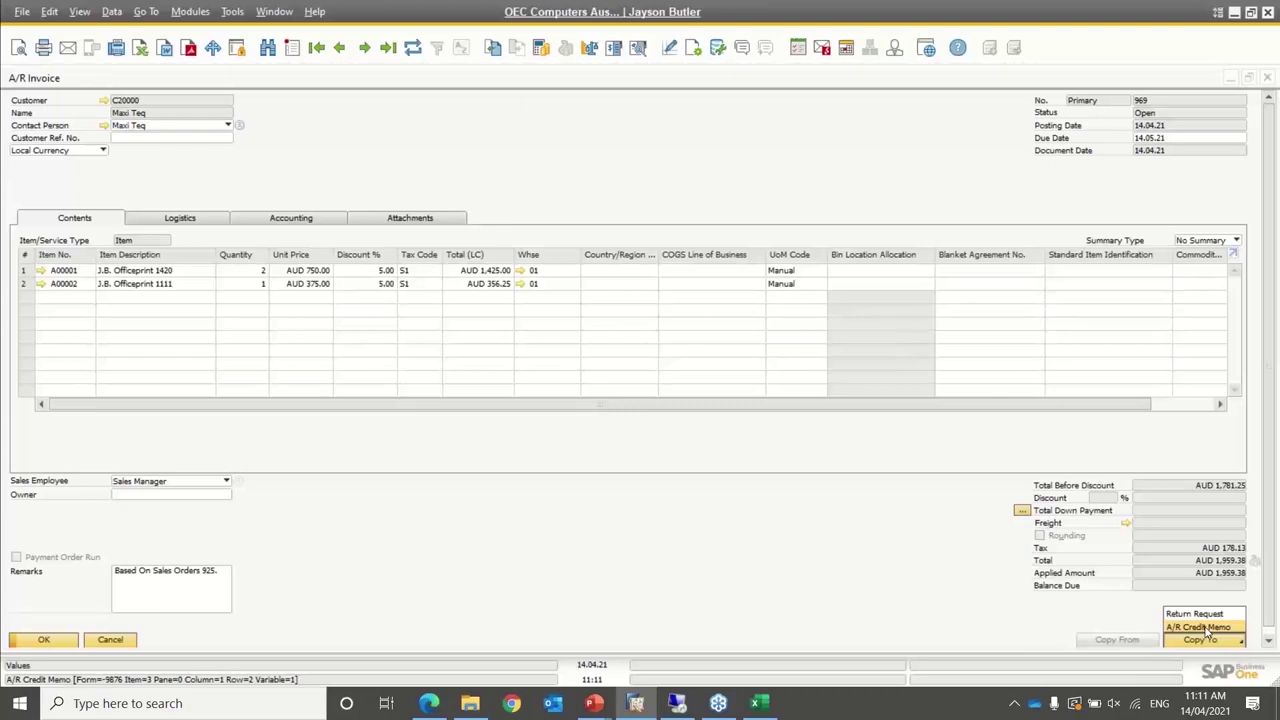
click(1205, 627)
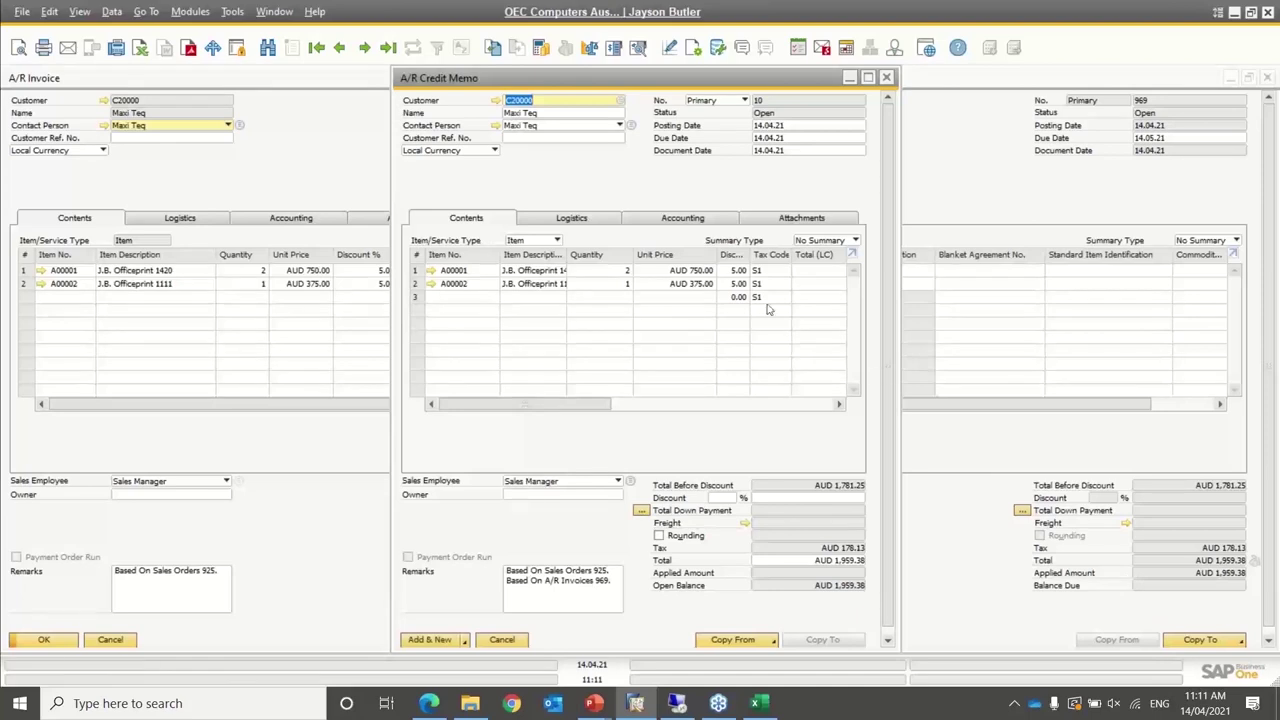
click(624, 272)
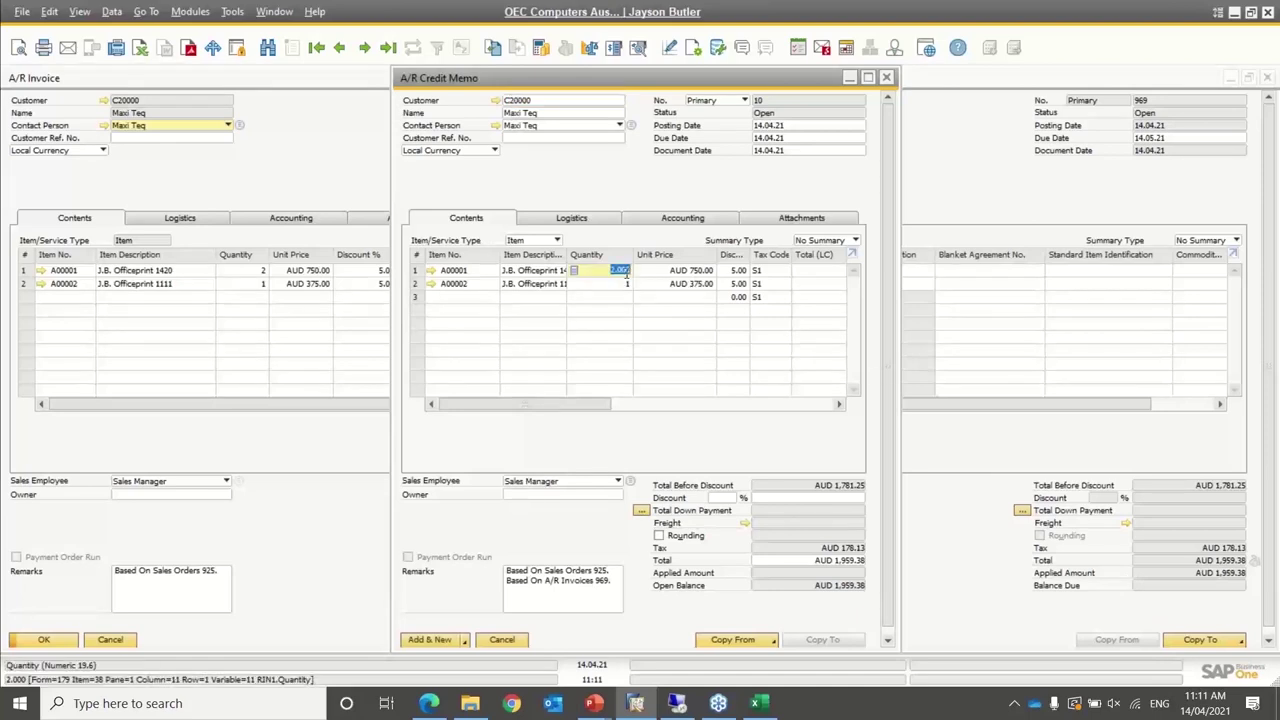
text(1)
key(Tab)
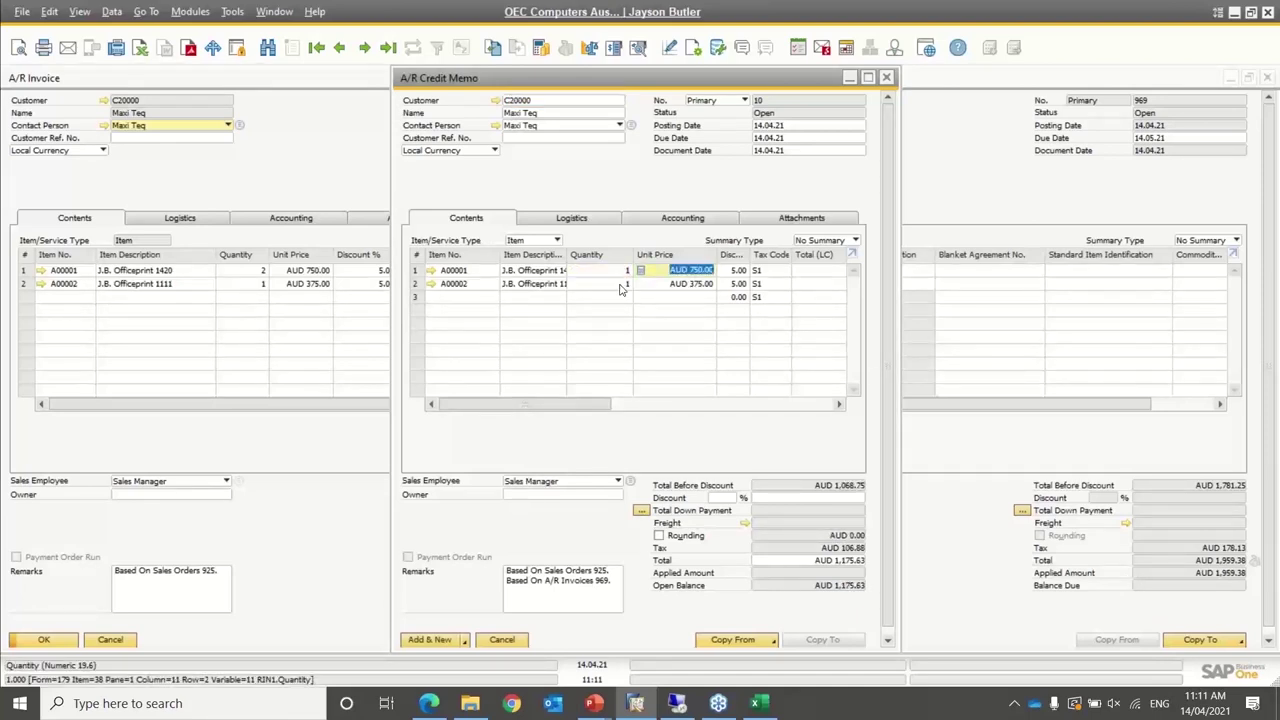
click(472, 284)
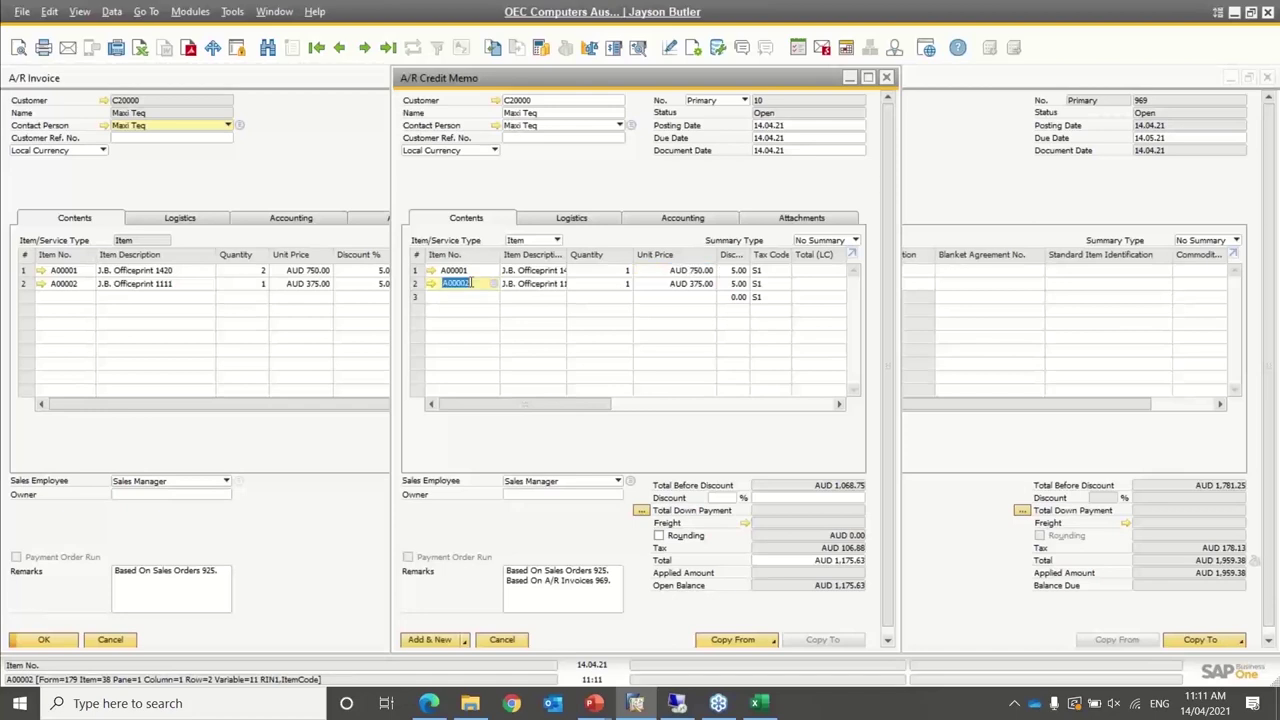
key(Delete)
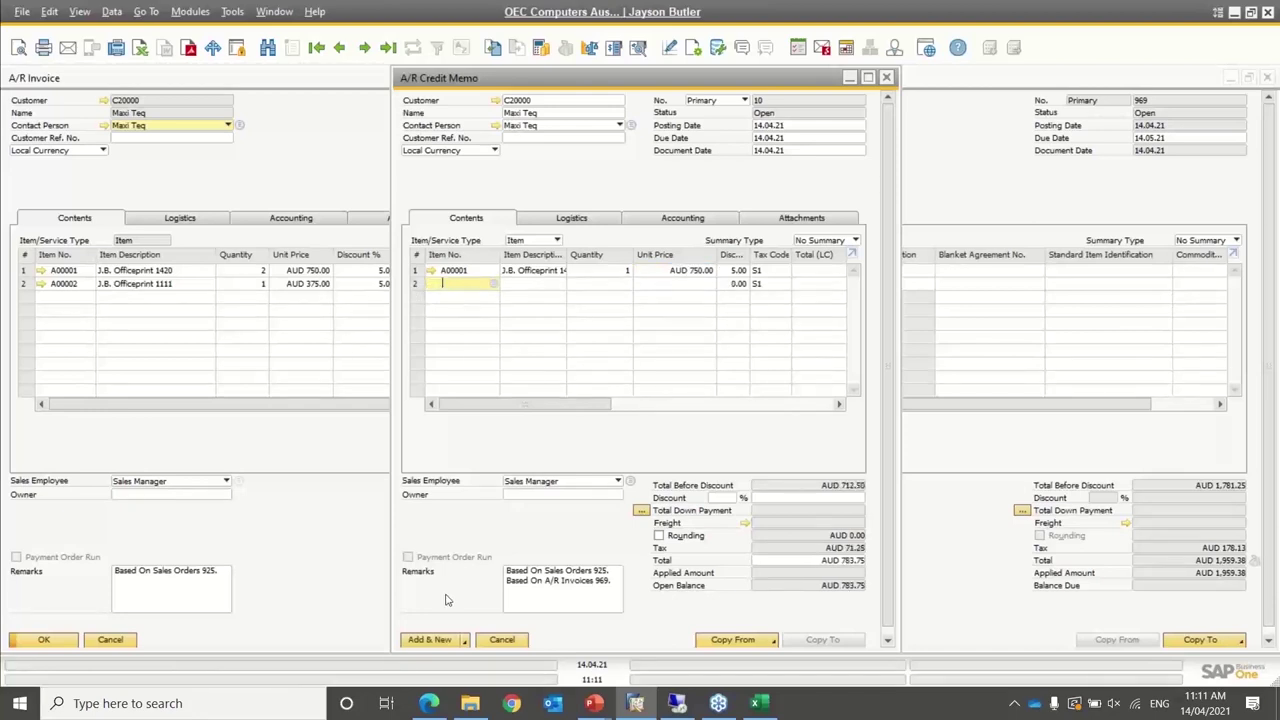
click(436, 639)
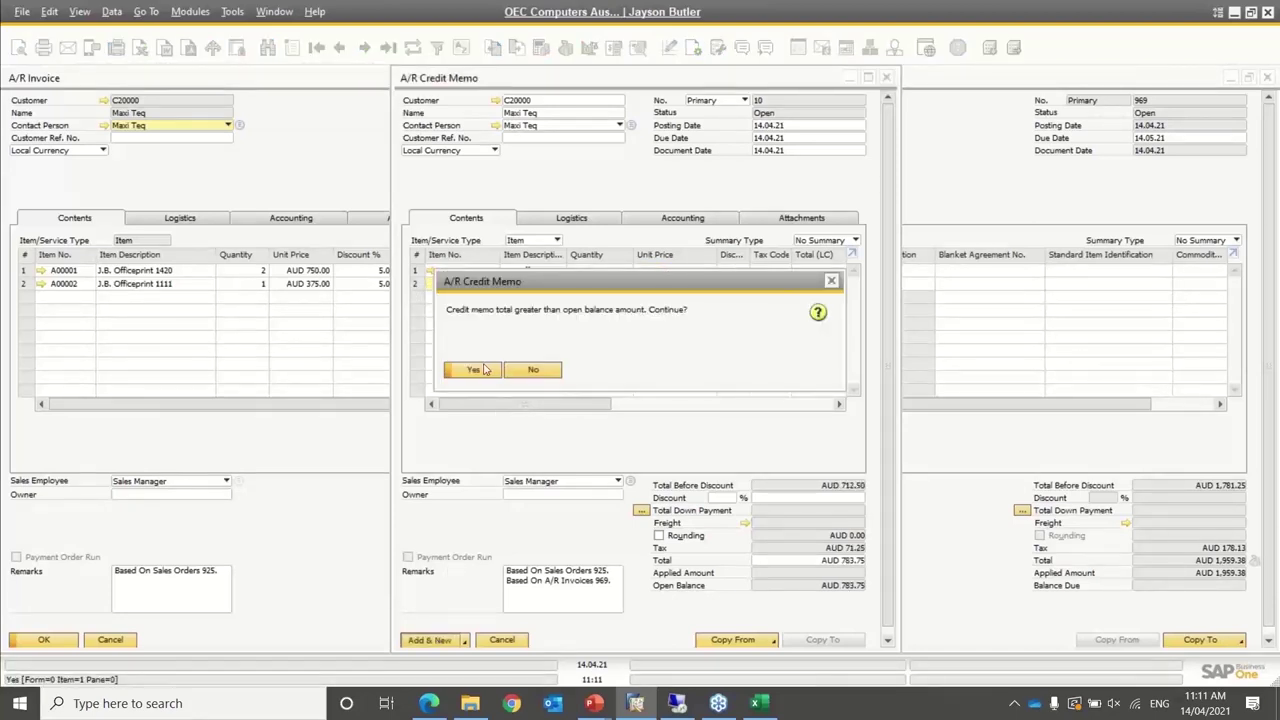
click(484, 372)
click(473, 370)
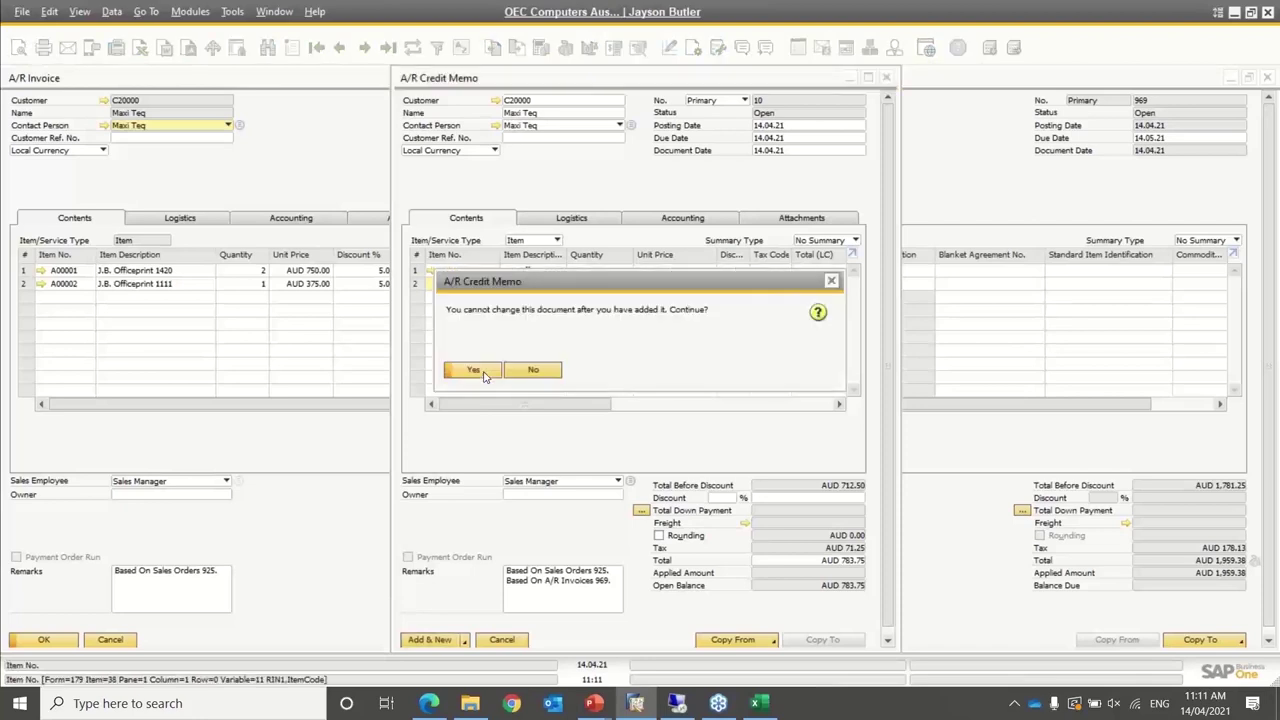
click(476, 370)
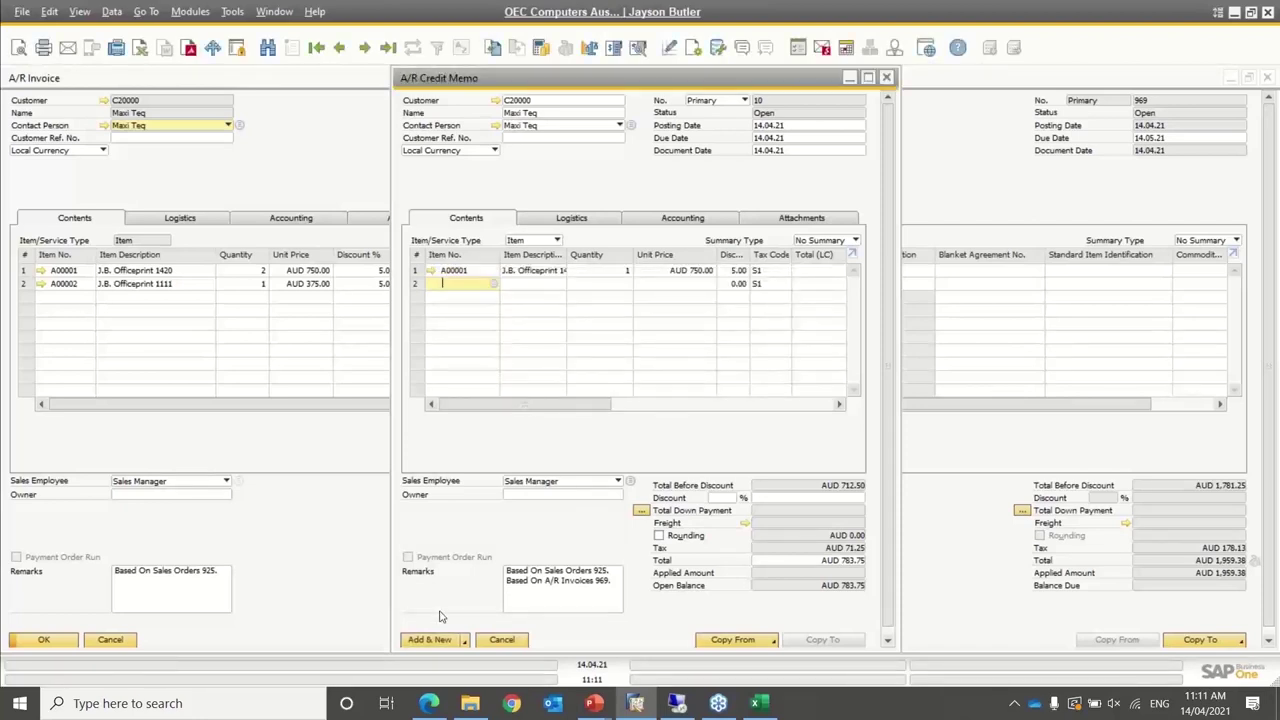
Add the A/R Credit Memo, accepting a total above the open balance and reopening the items in the original order
click(427, 640)
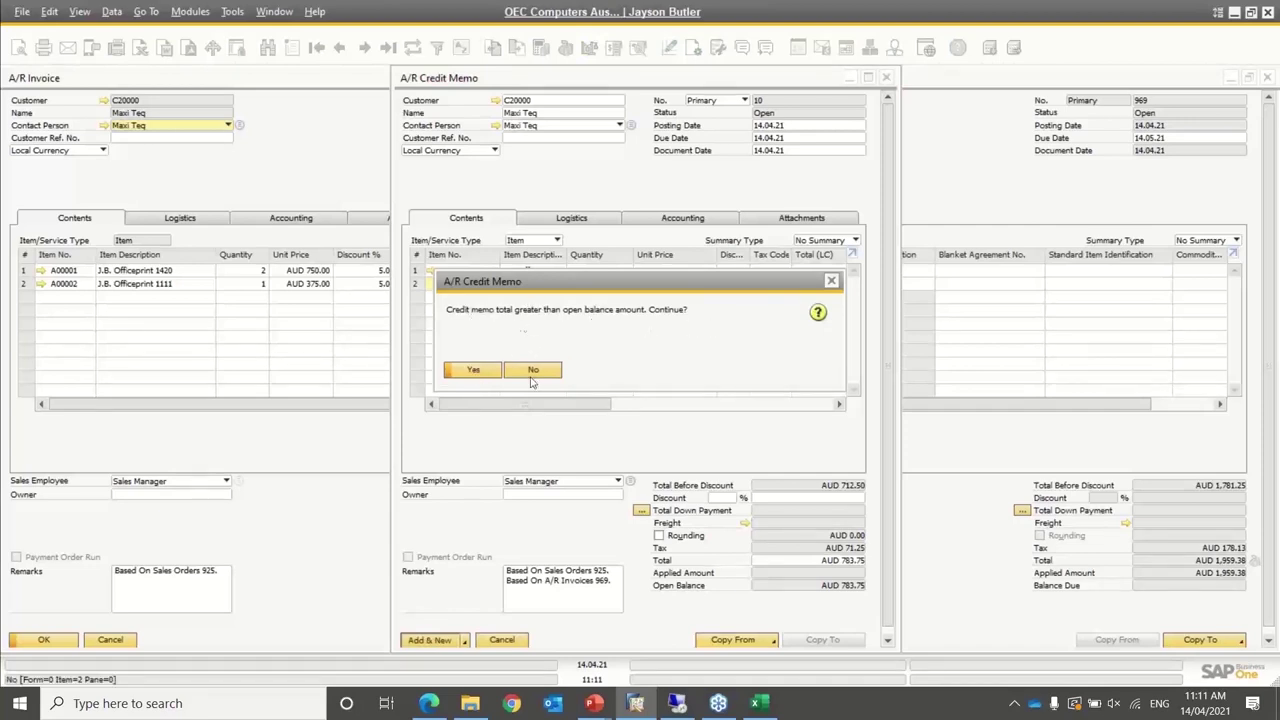
click(470, 371)
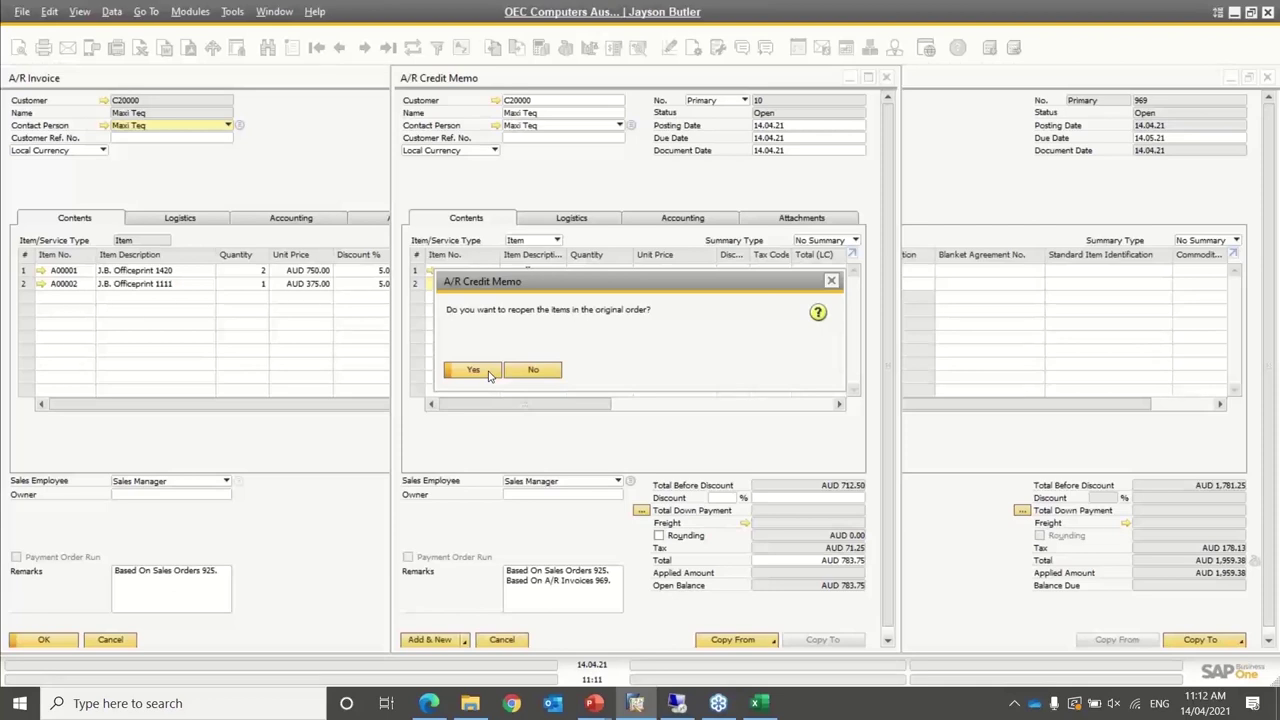
click(489, 375)
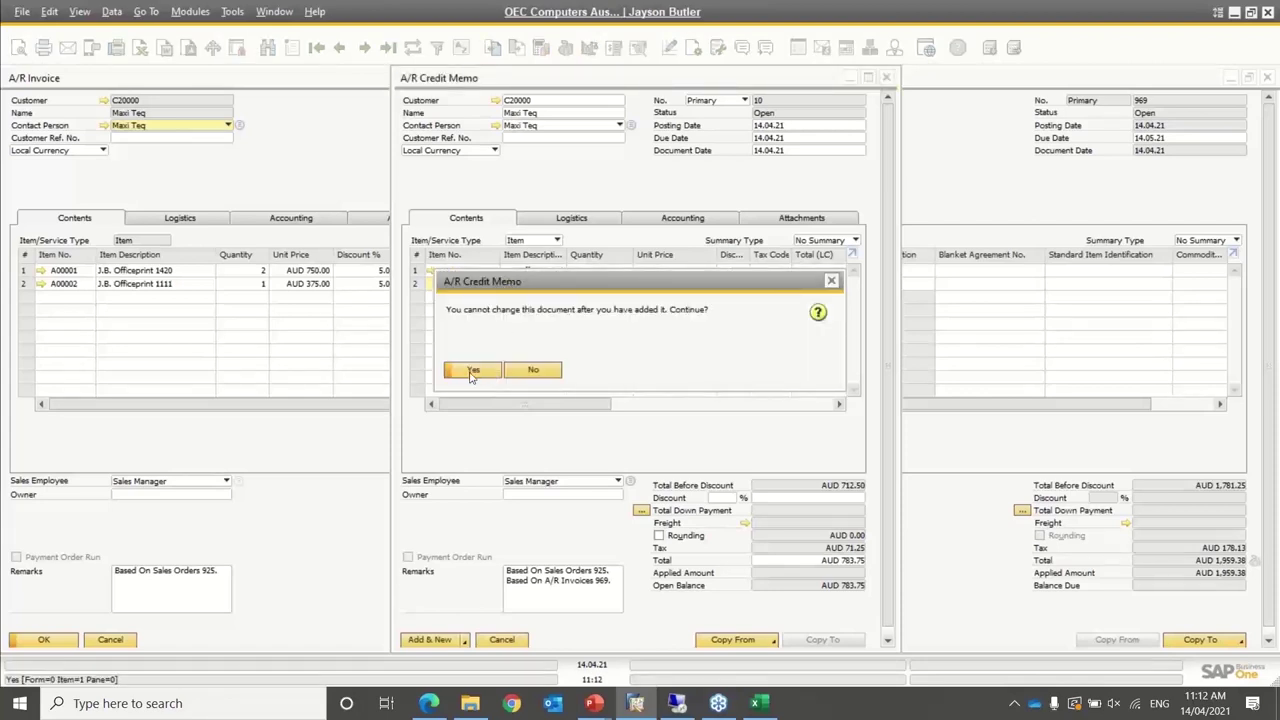
click(472, 371)
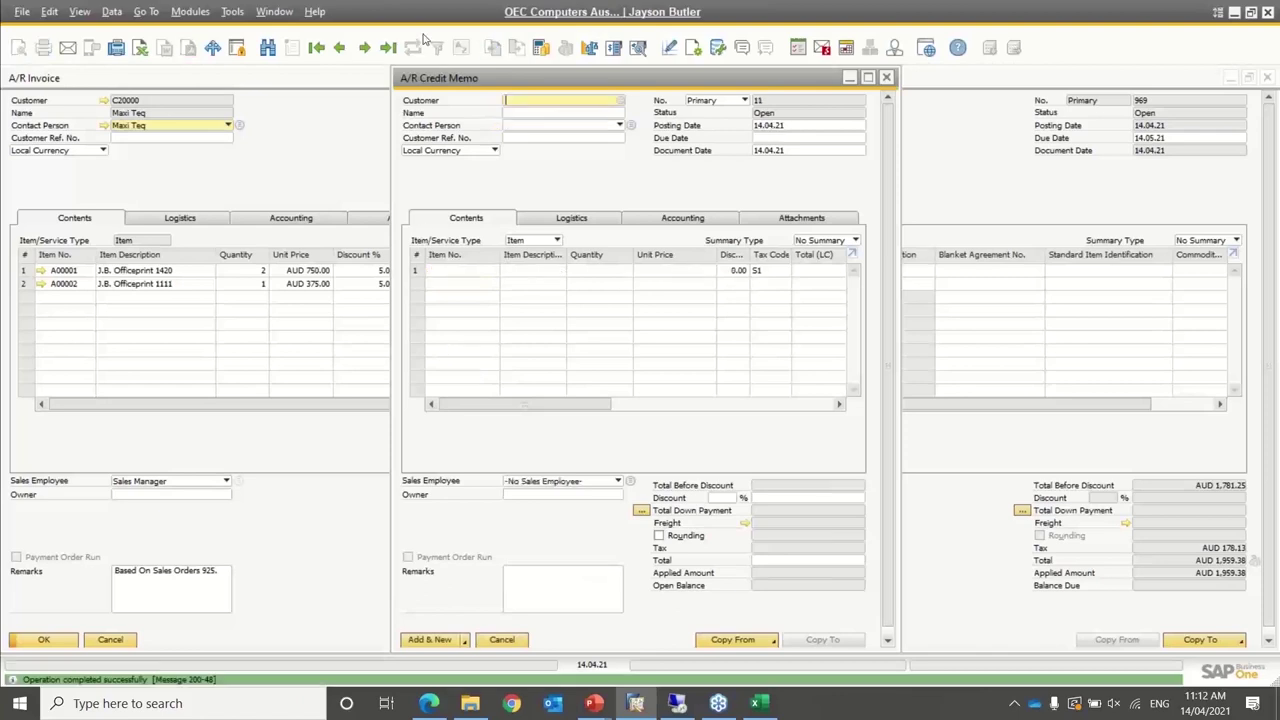
Display the last added A/R Credit Memo and view its Relationship Map
click(389, 47)
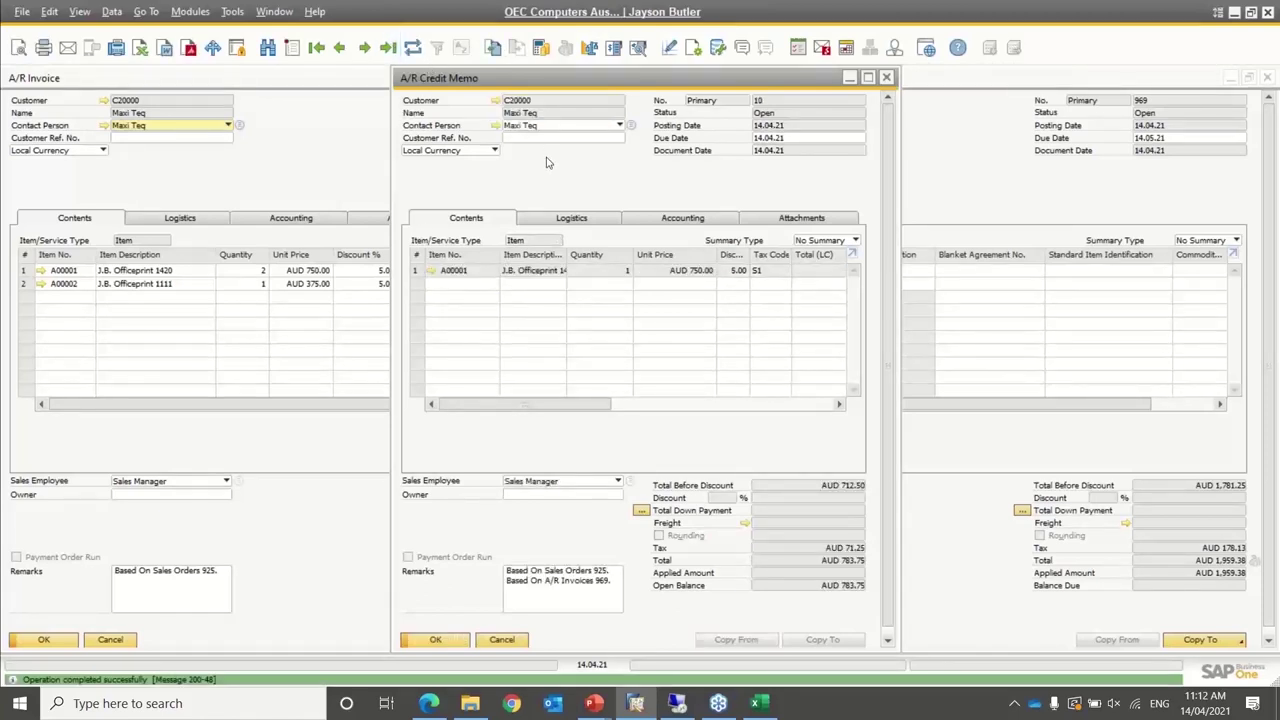
right_click(547, 163)
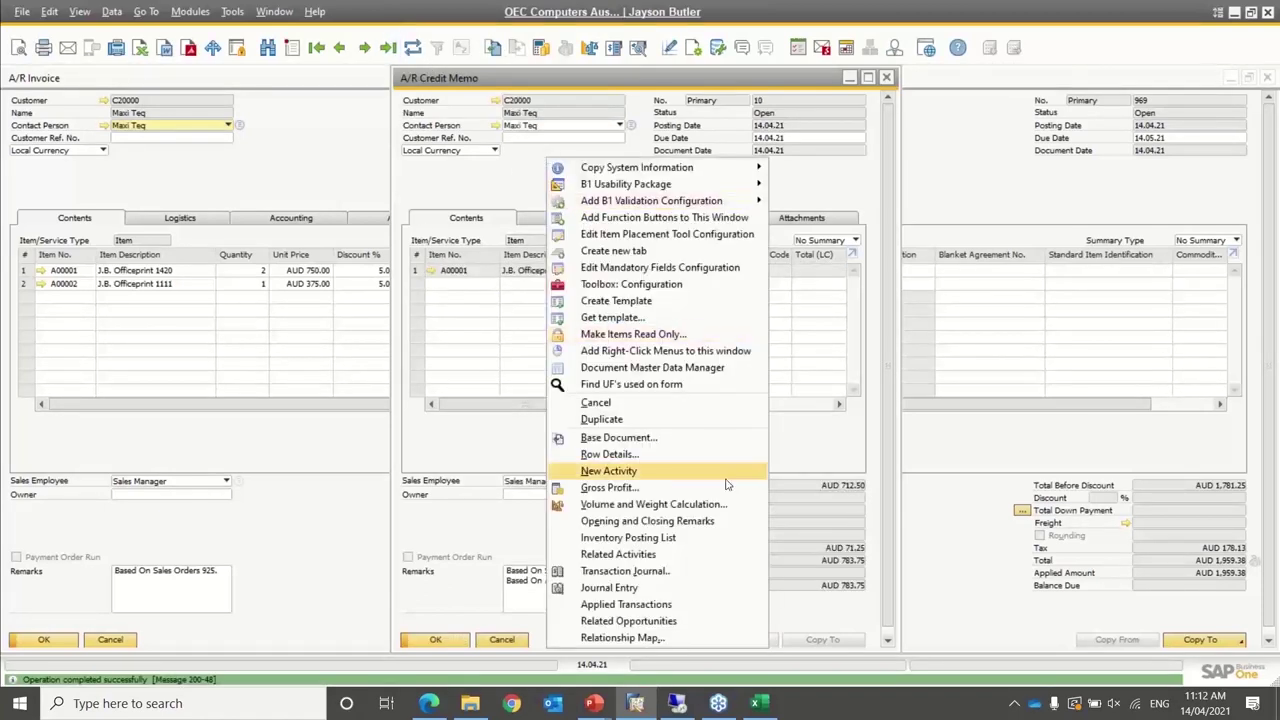
click(626, 638)
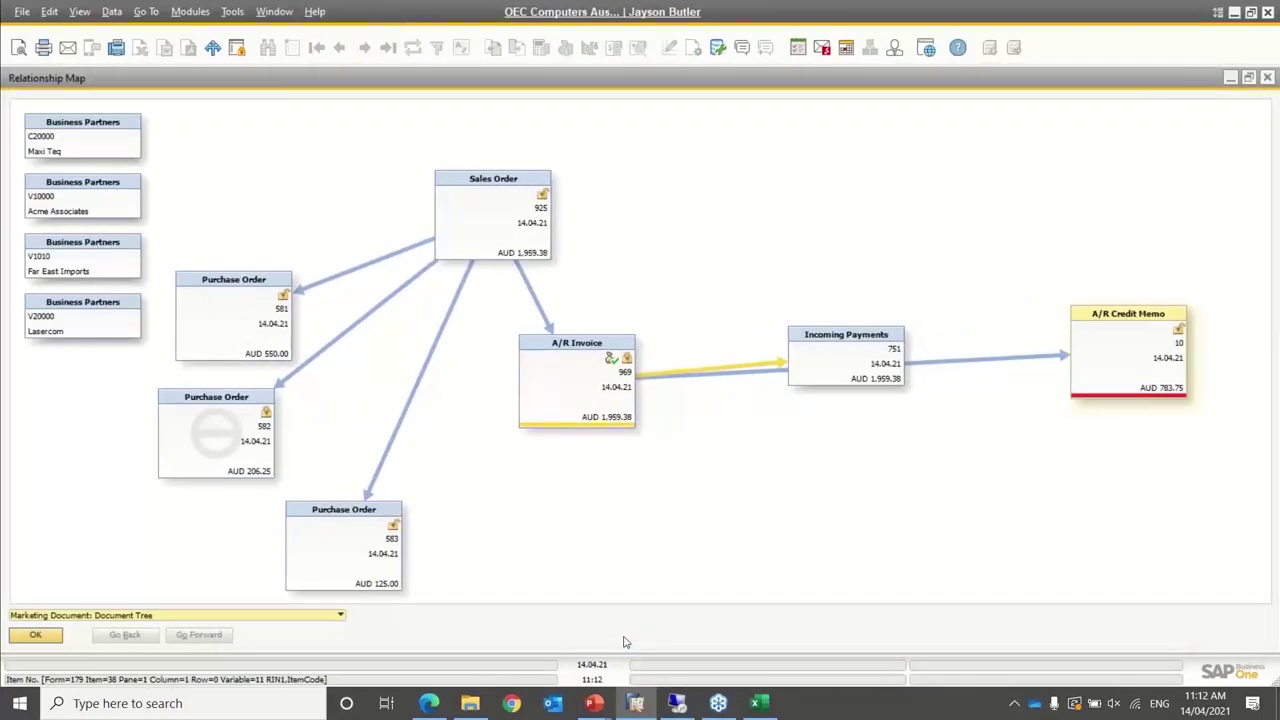
Open the Sales Order from the Relationship Map, copy it to an A/R Invoice and add the invoice, accepting the exceeded credit limit
double_click(488, 218)
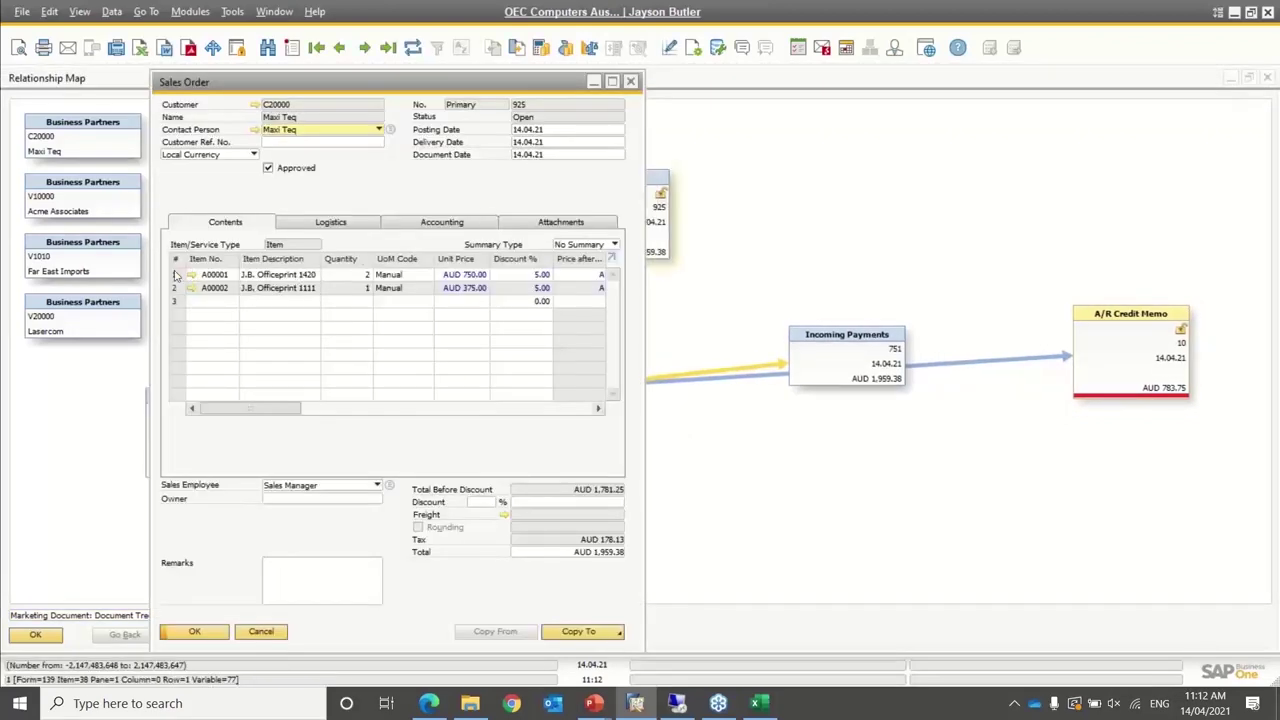
click(607, 634)
click(577, 609)
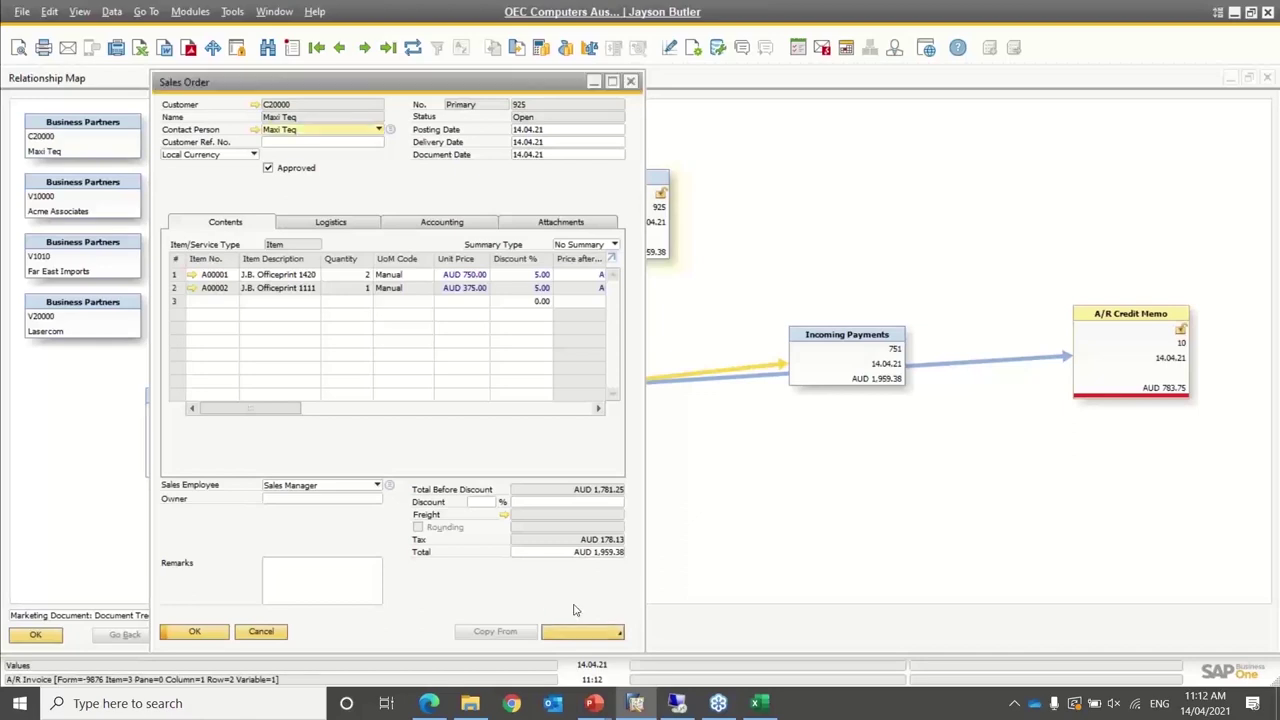
click(461, 371)
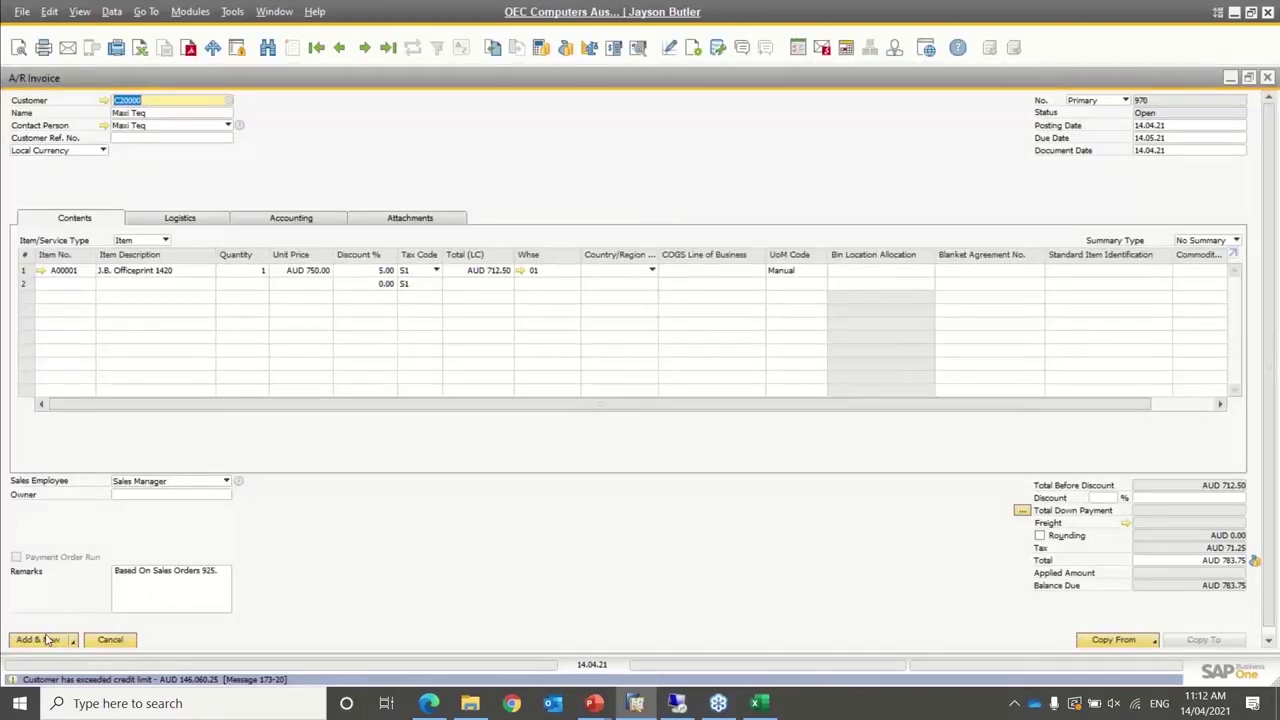
click(46, 640)
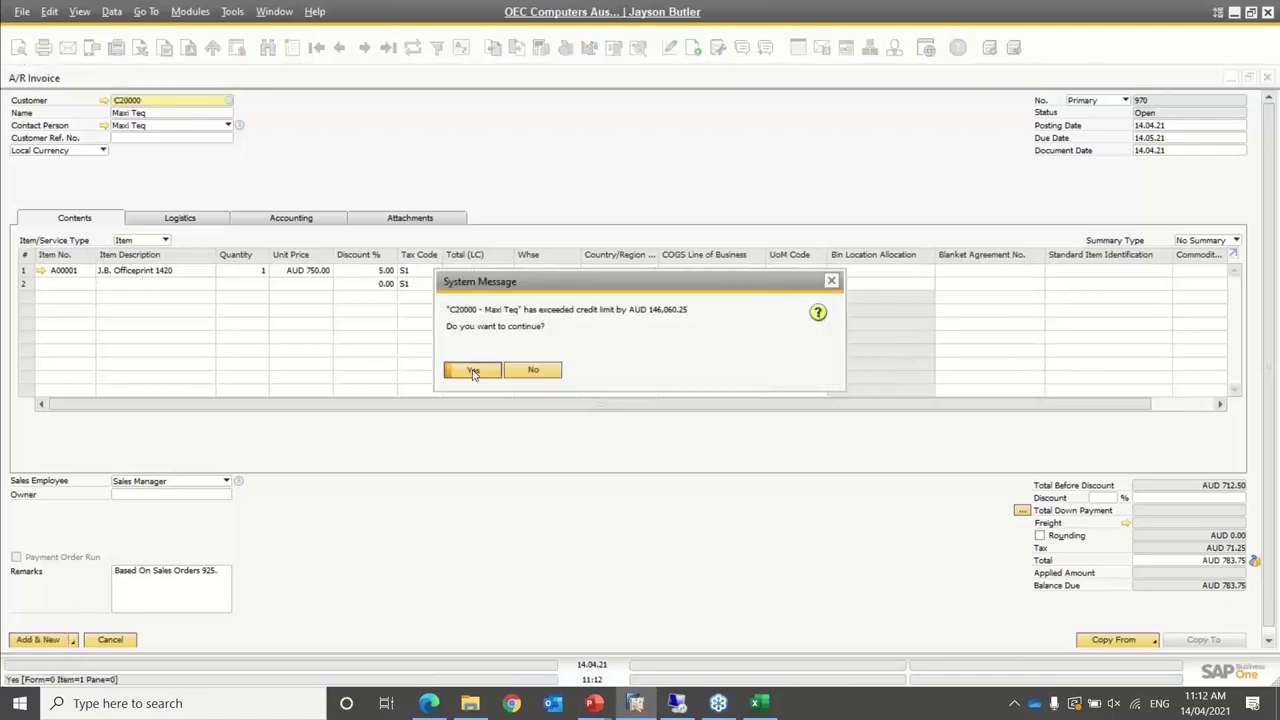
click(468, 370)
click(466, 372)
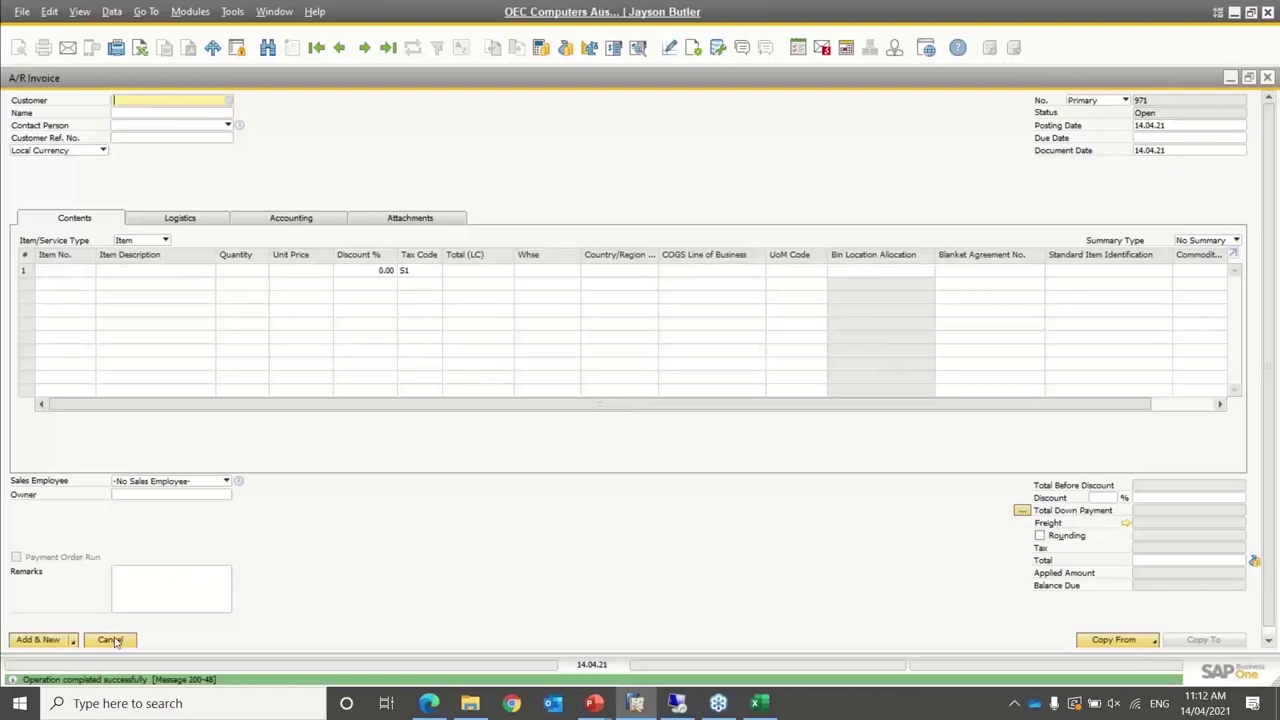
Display the last added A/R Invoice and view its Relationship Map
click(389, 48)
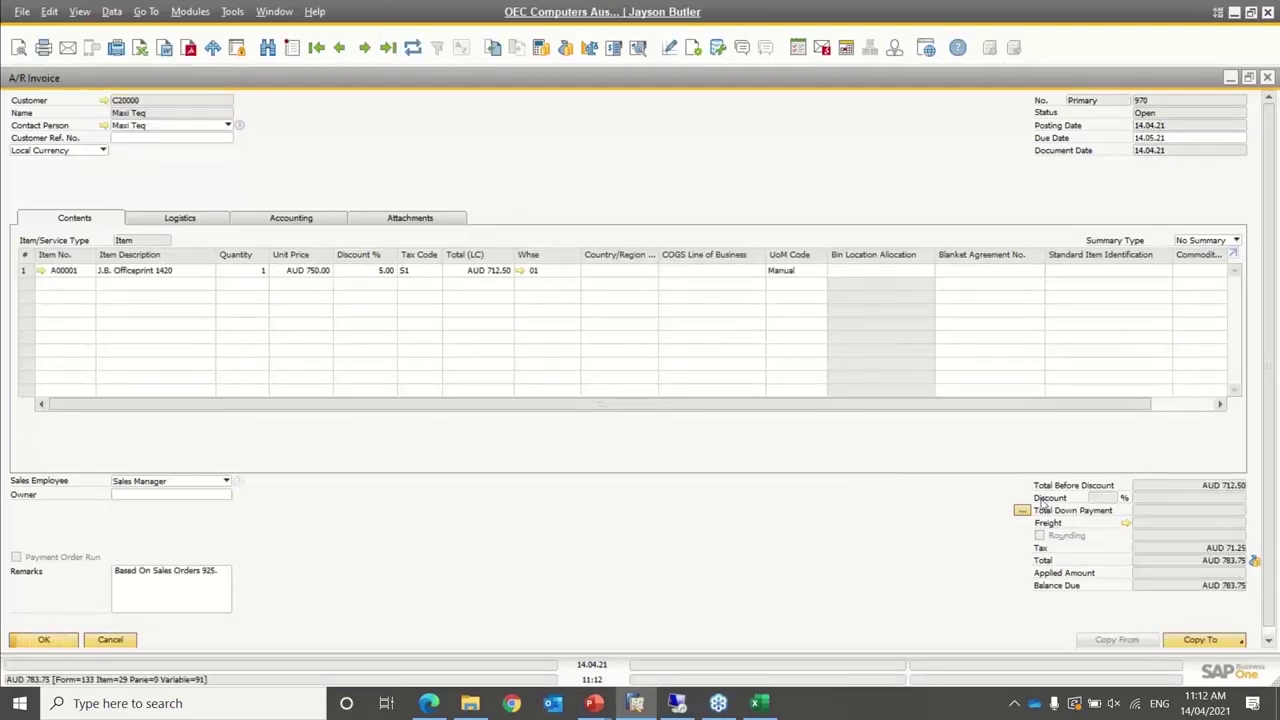
right_click(352, 149)
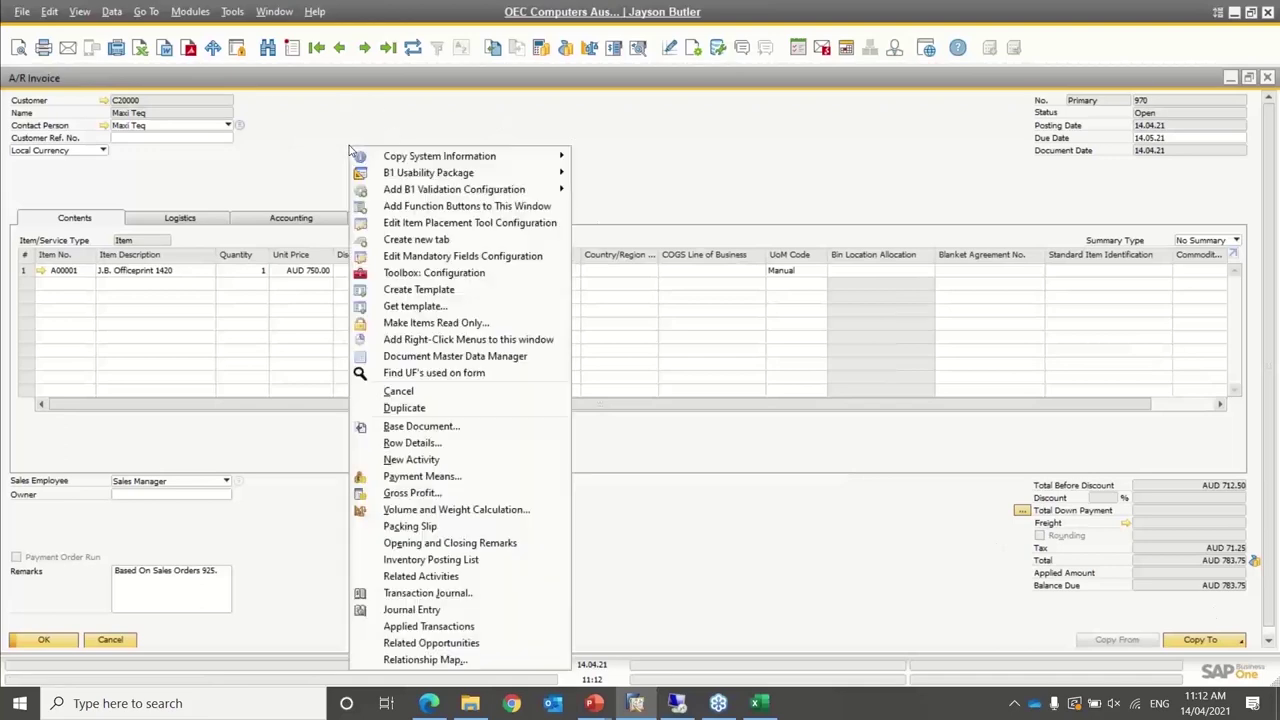
click(422, 660)
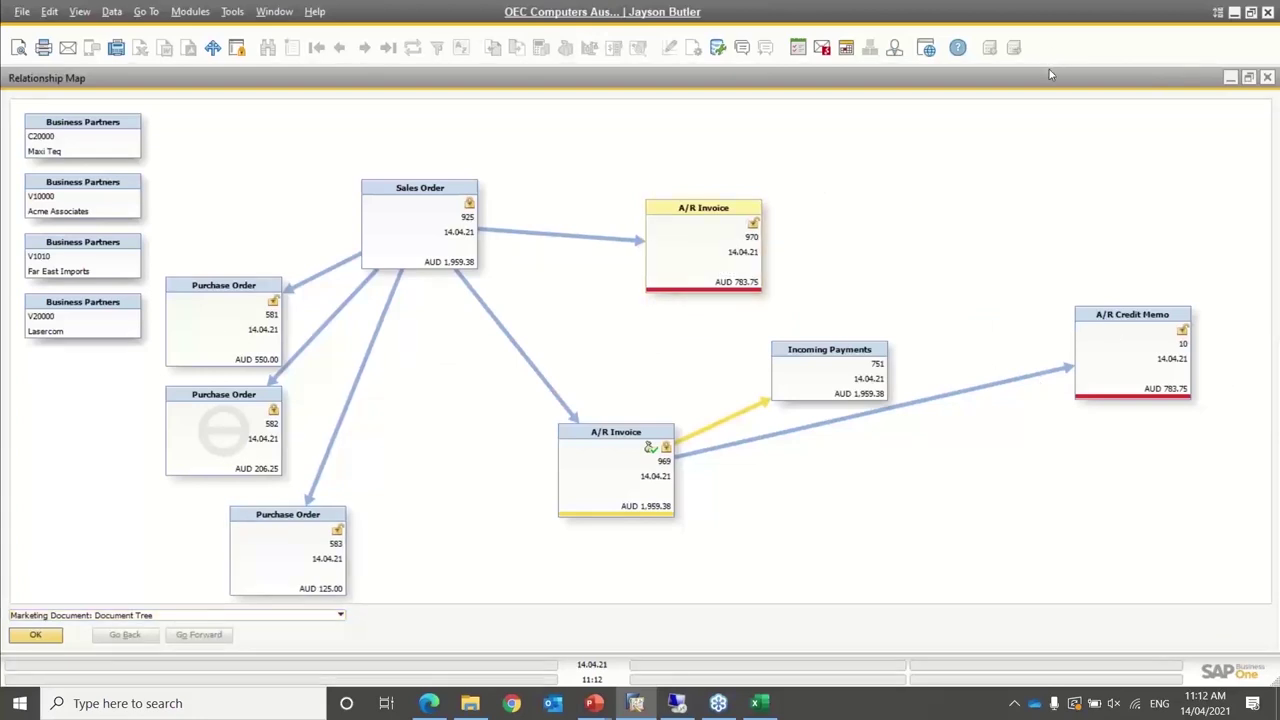
drag(888, 70, 888, 79)
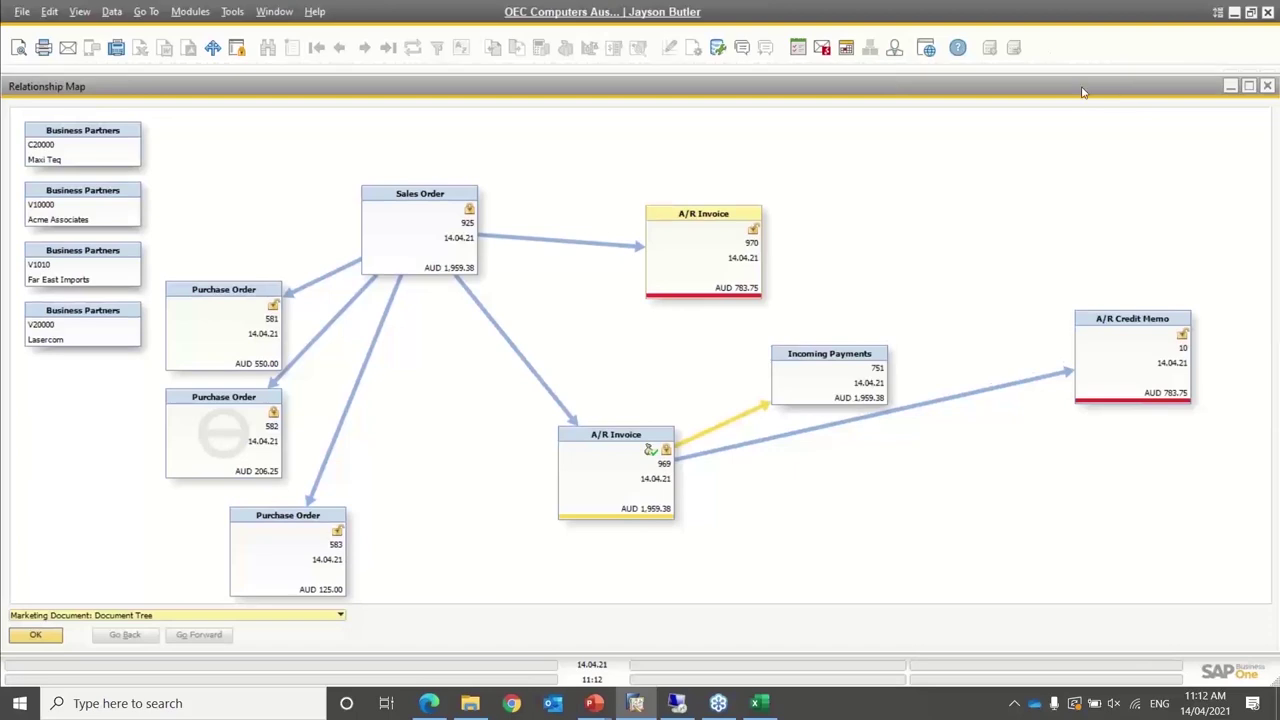
drag(1080, 87, 834, 137)
Close the Relationship Maps and all open invoice, credit memo and sales order windows
click(1021, 136)
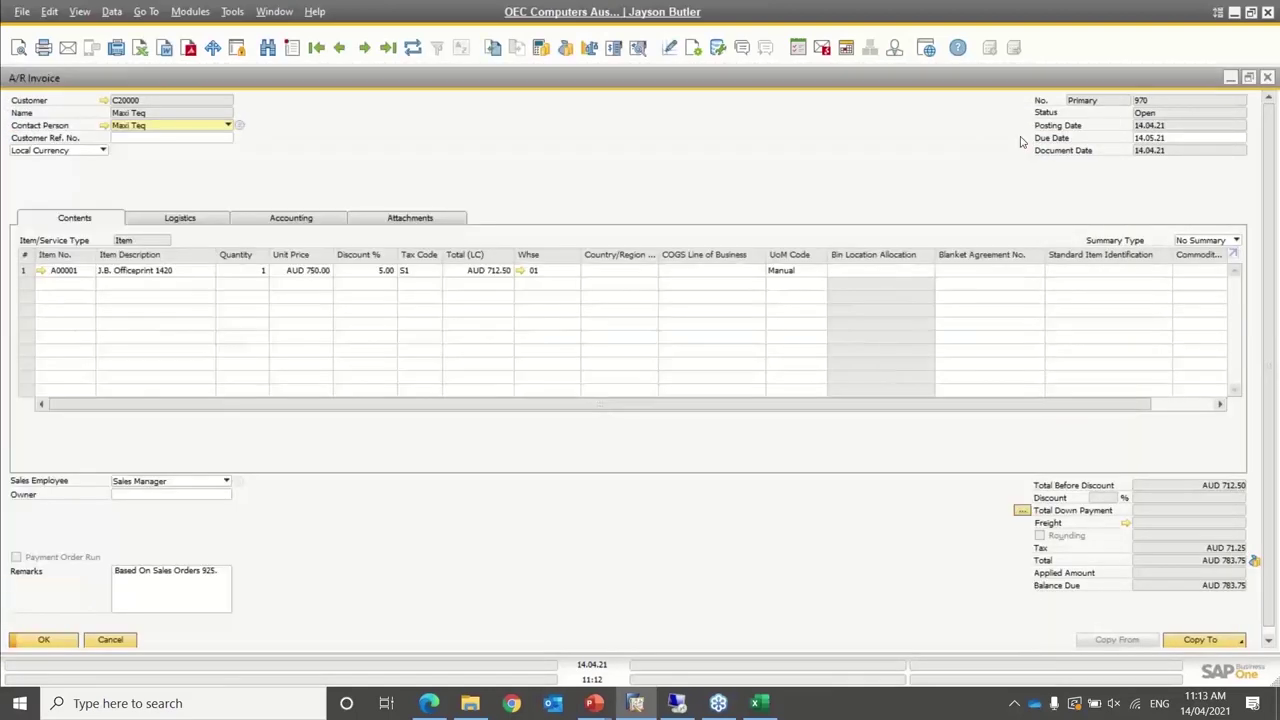
click(105, 640)
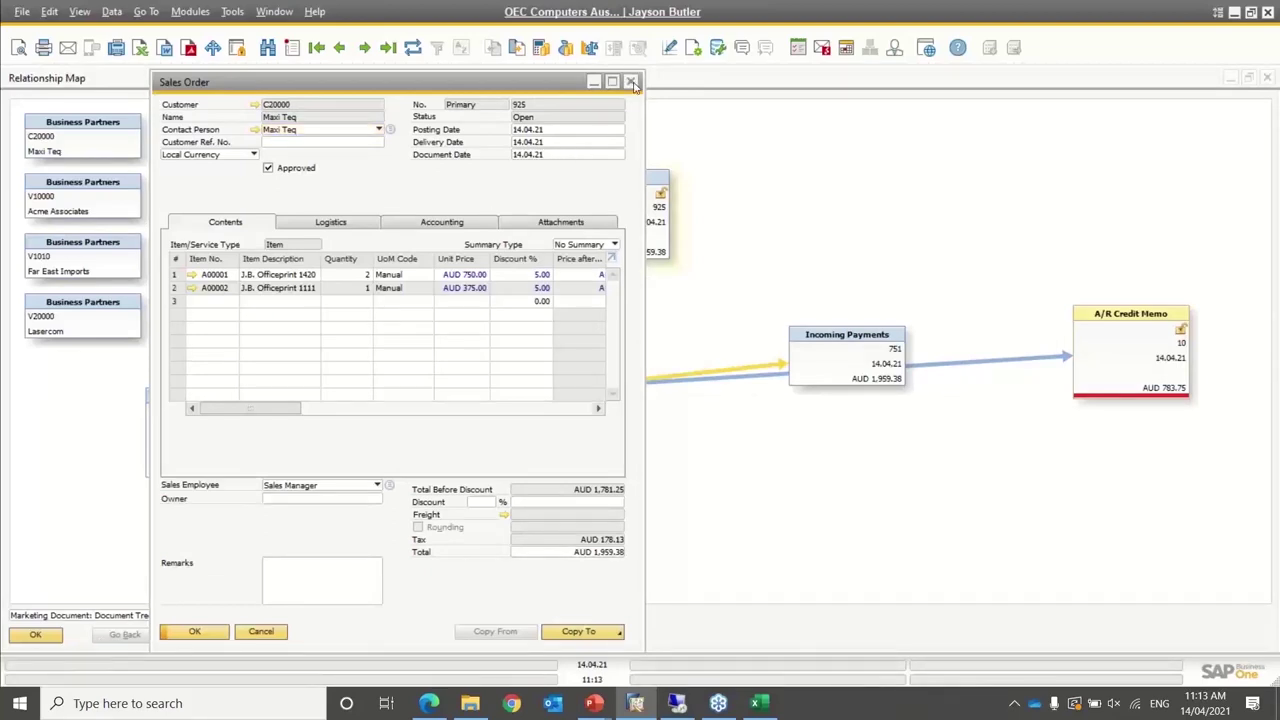
click(45, 636)
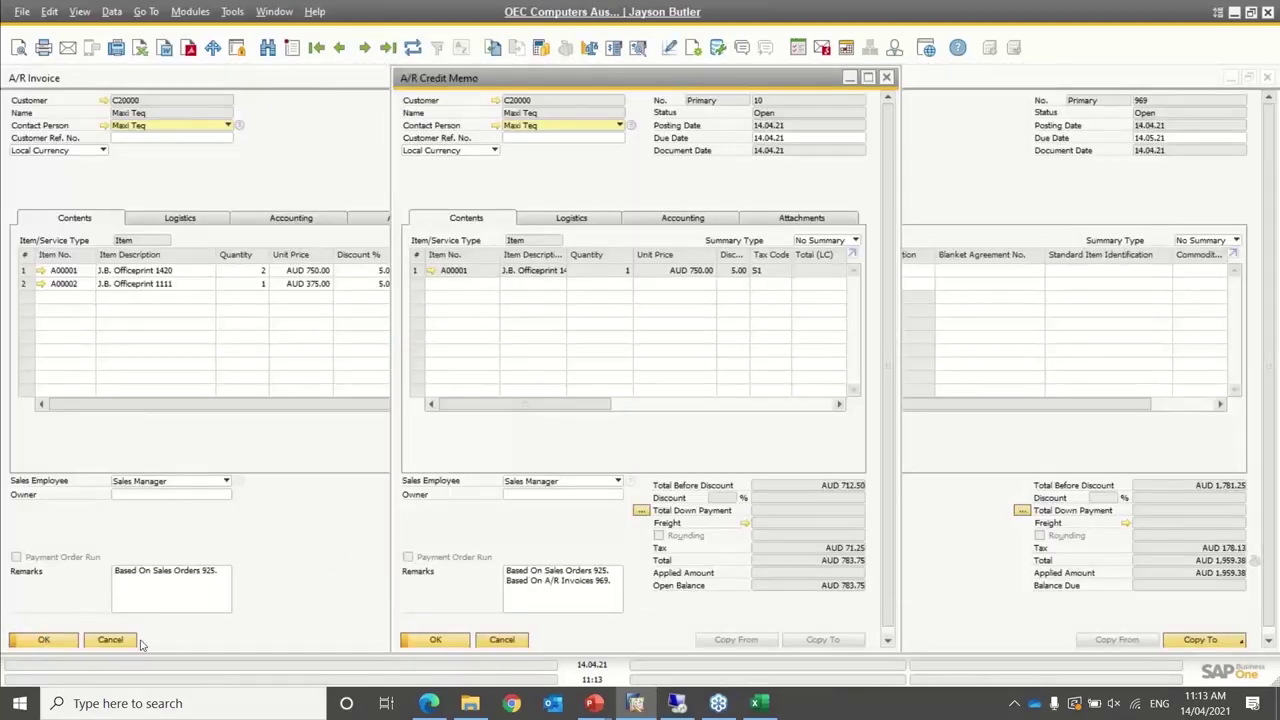
click(502, 639)
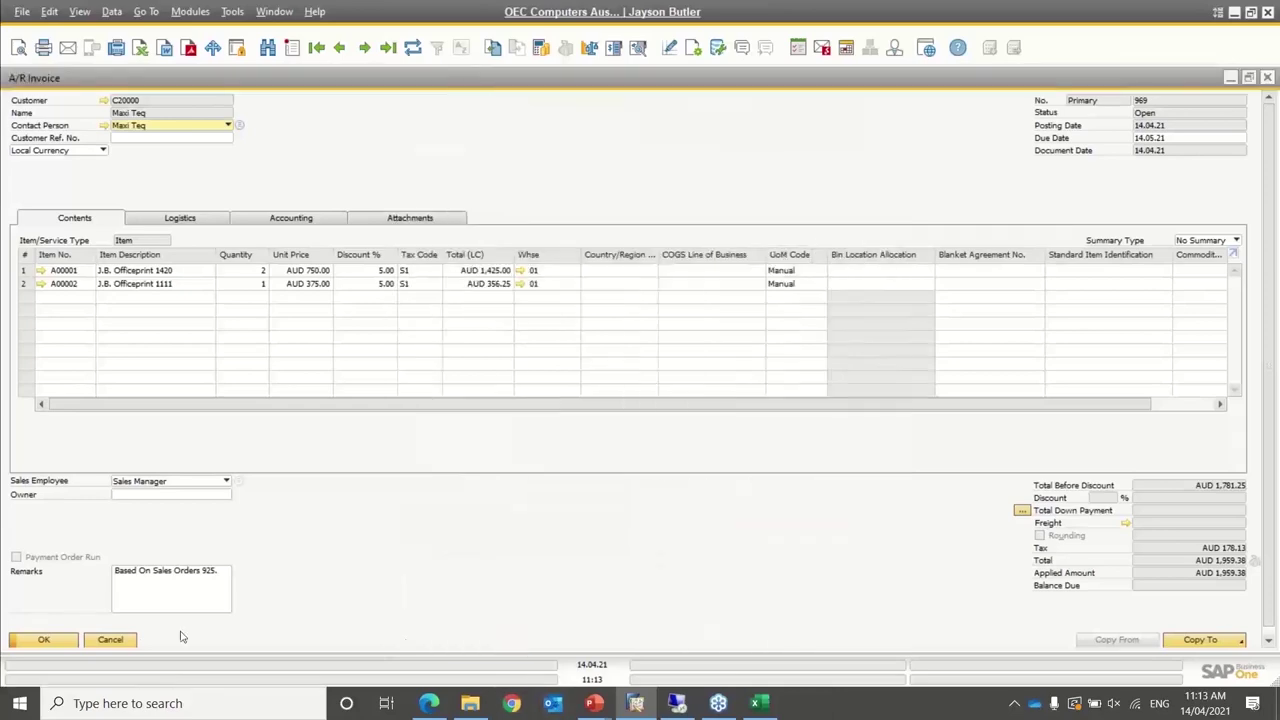
click(121, 642)
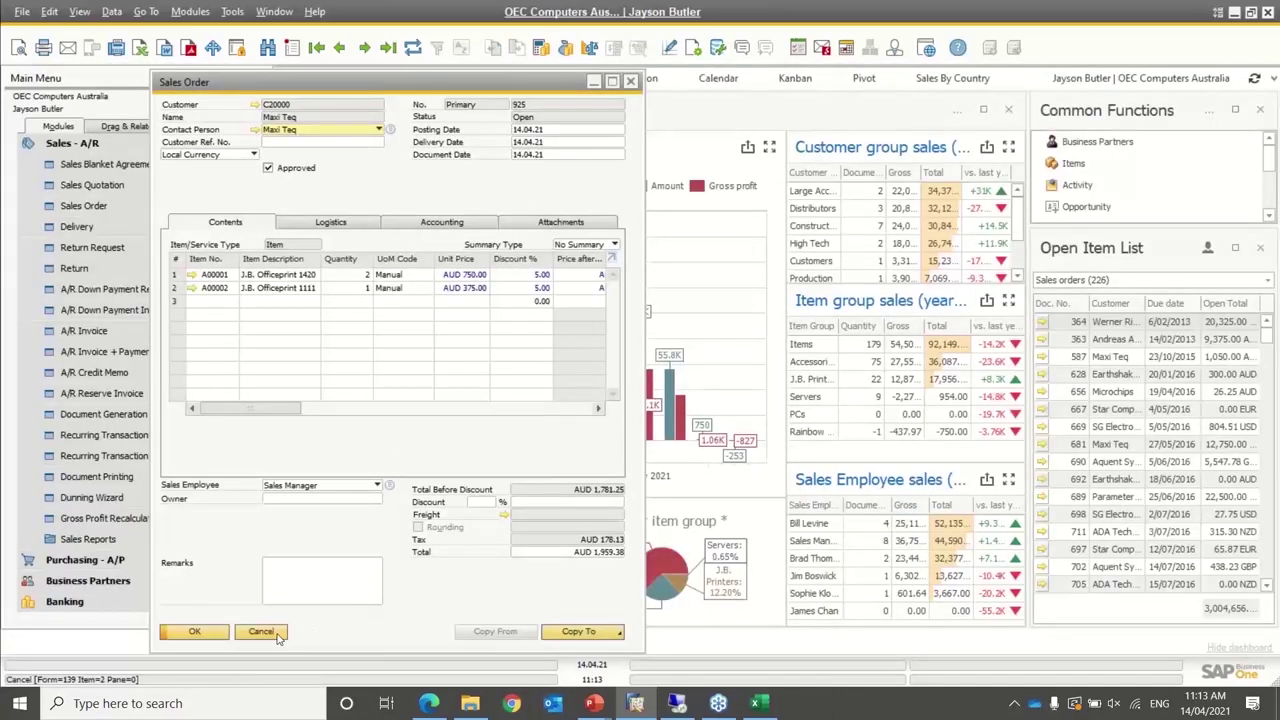
click(288, 638)
In the inventory item section of General Settings, enable Duplicate Bar Codes While Duplicating Items and save the update
click(72, 143)
click(80, 143)
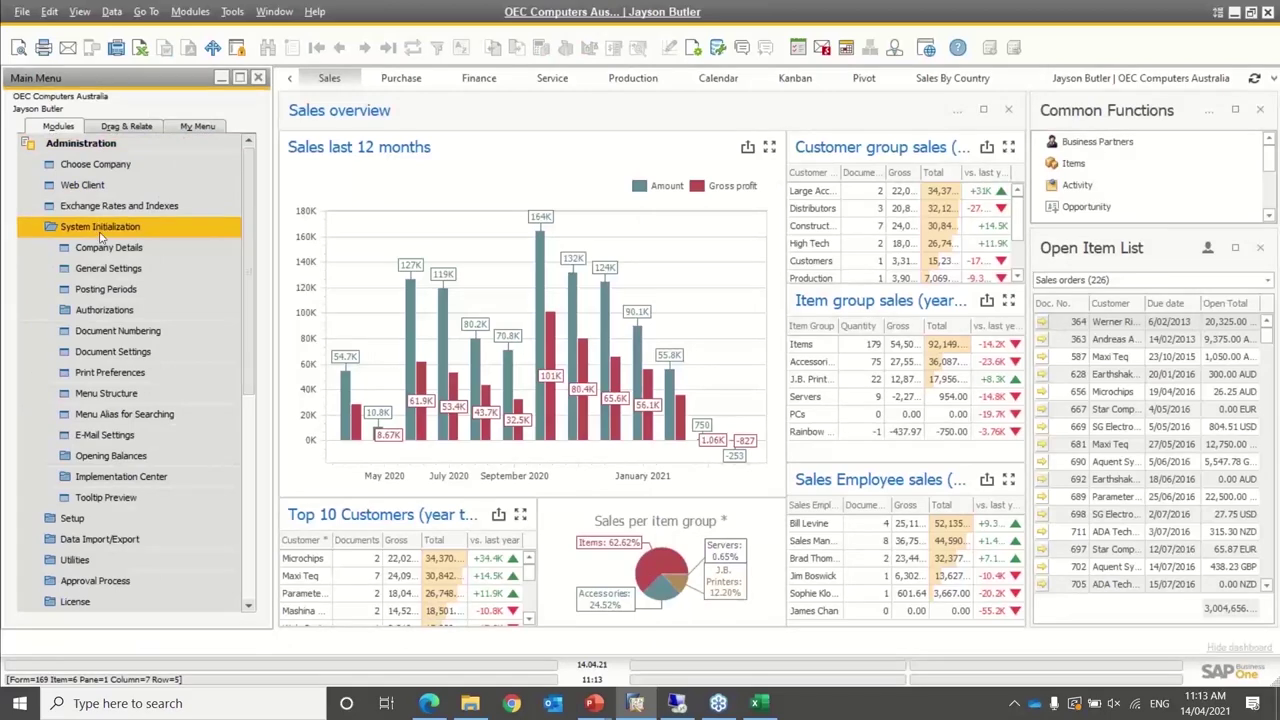
click(108, 268)
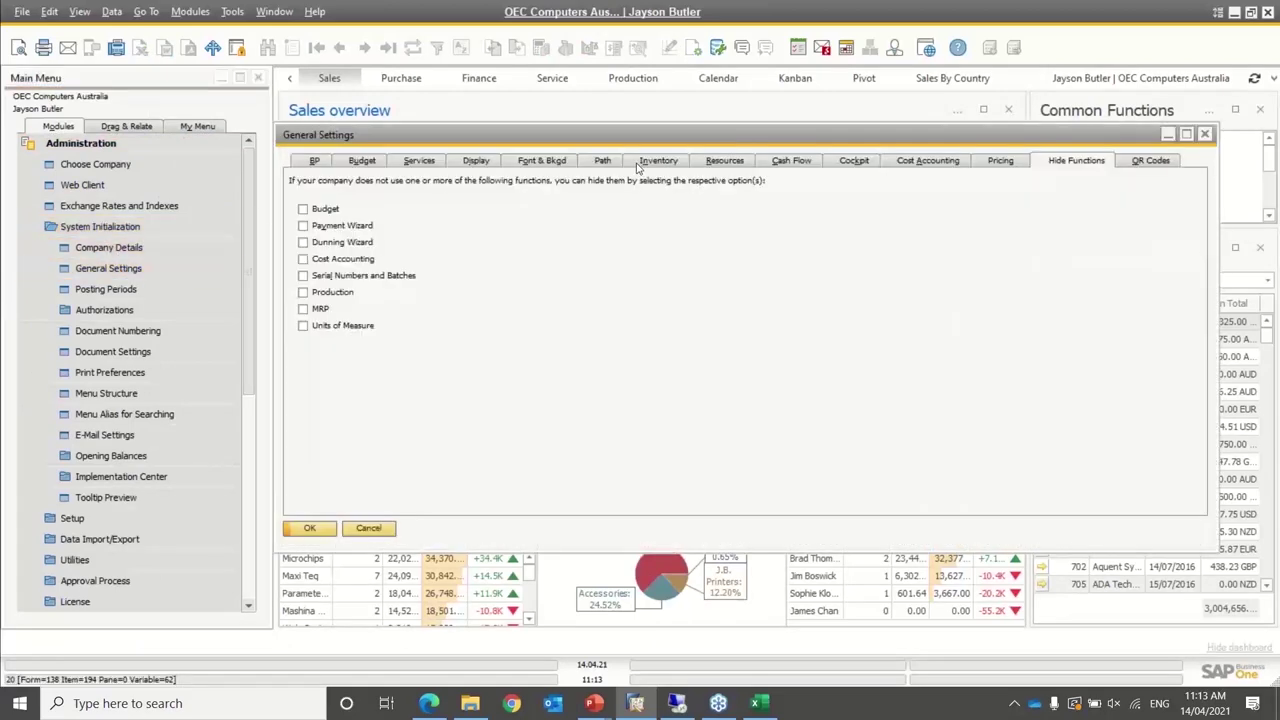
click(664, 161)
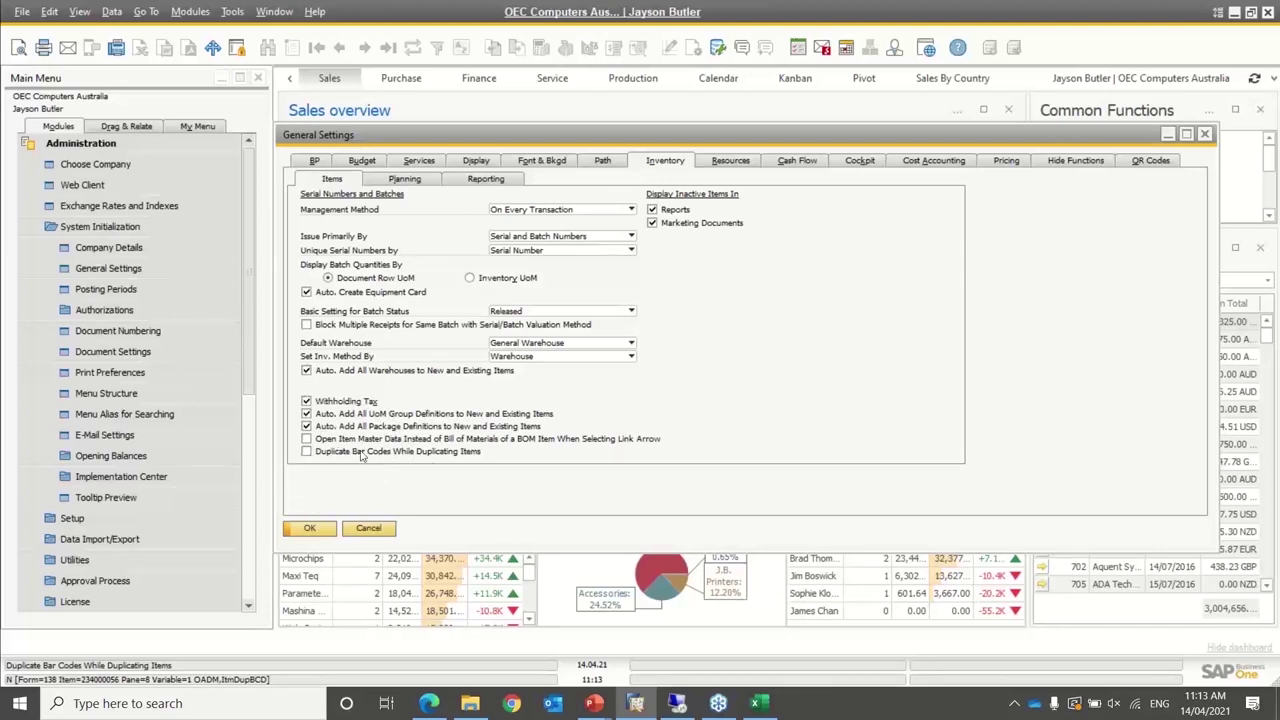
click(305, 452)
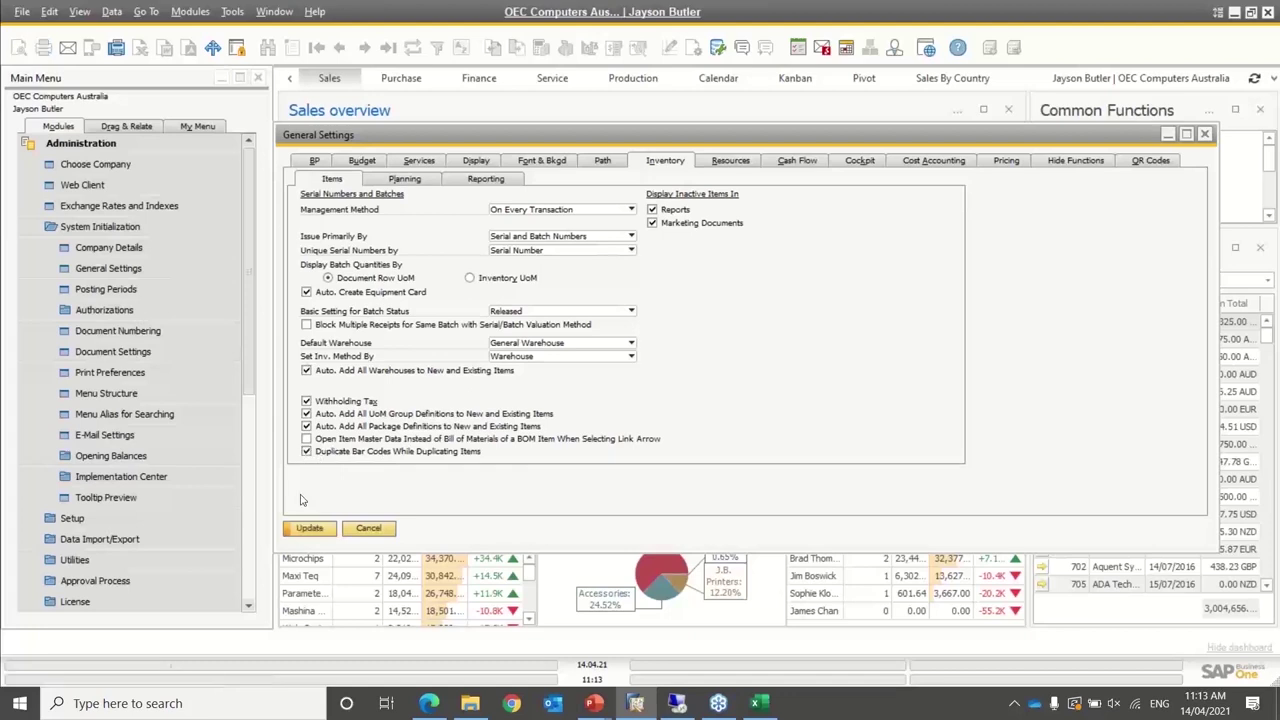
click(309, 528)
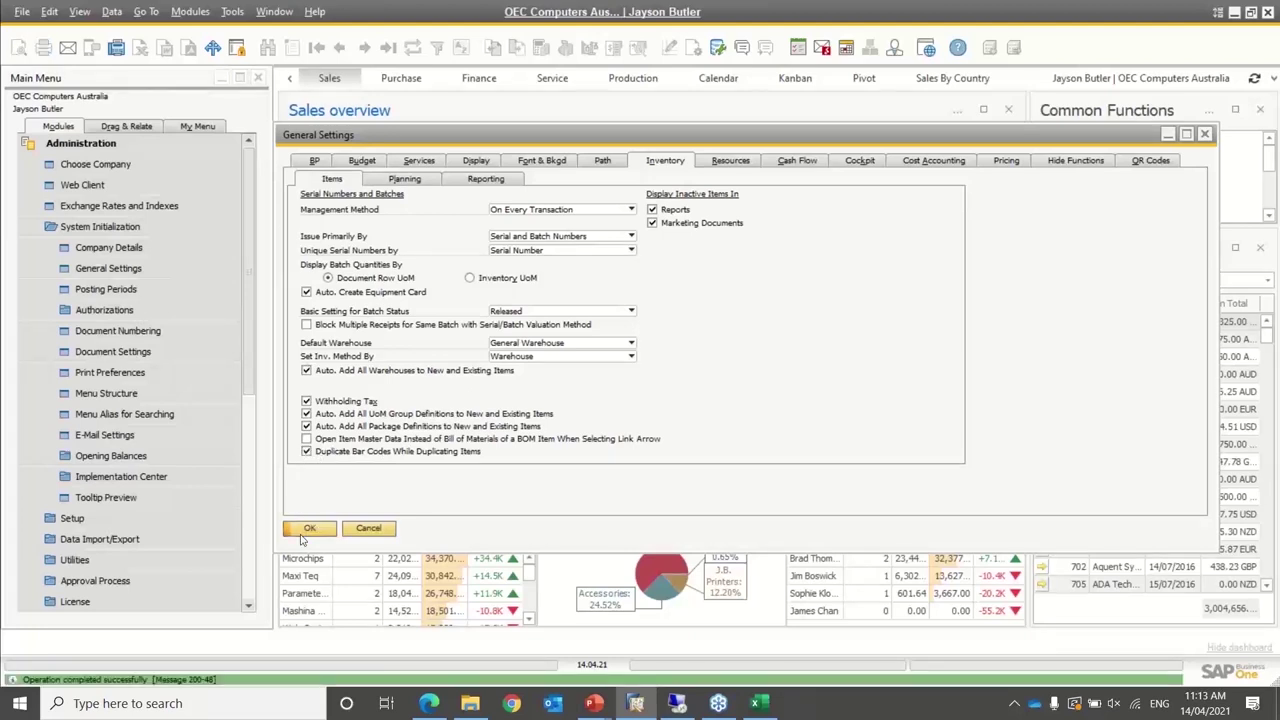
Duplicate the first Item Master Data record, A00001, as A00001x, check its Bar Code field and discard the copy
click(192, 11)
mouse_move(300, 172)
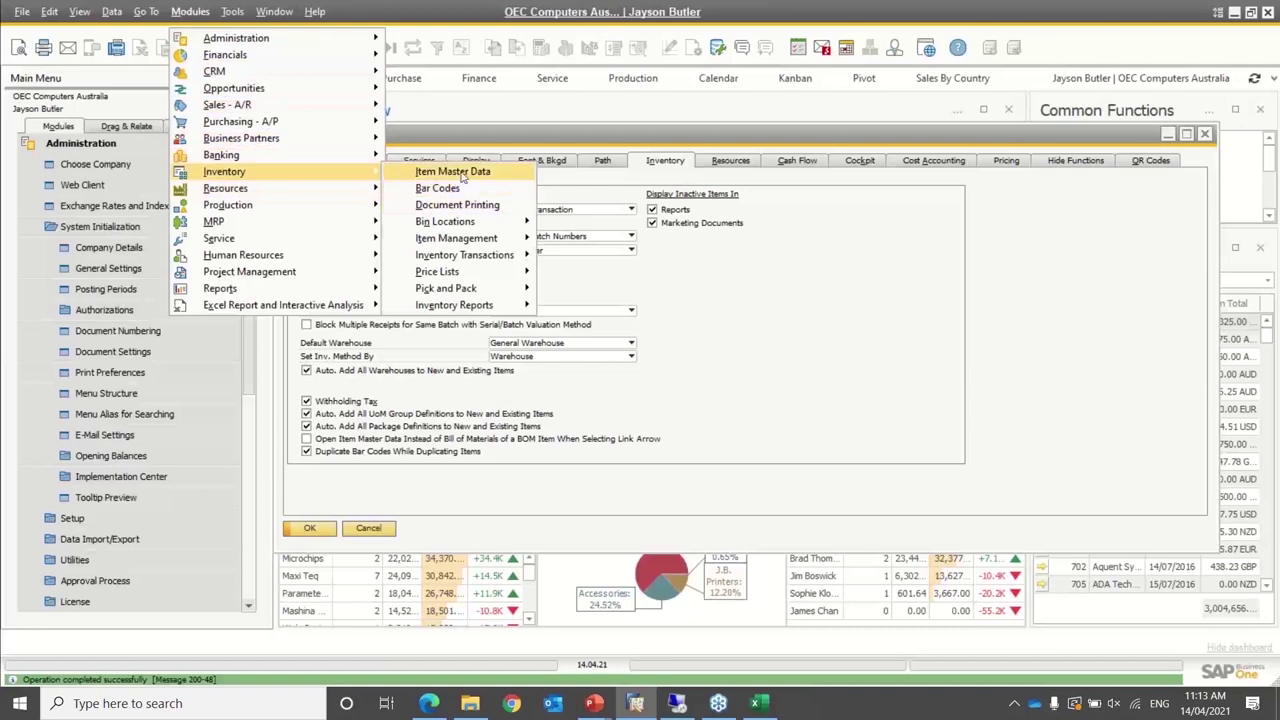
click(445, 171)
click(316, 48)
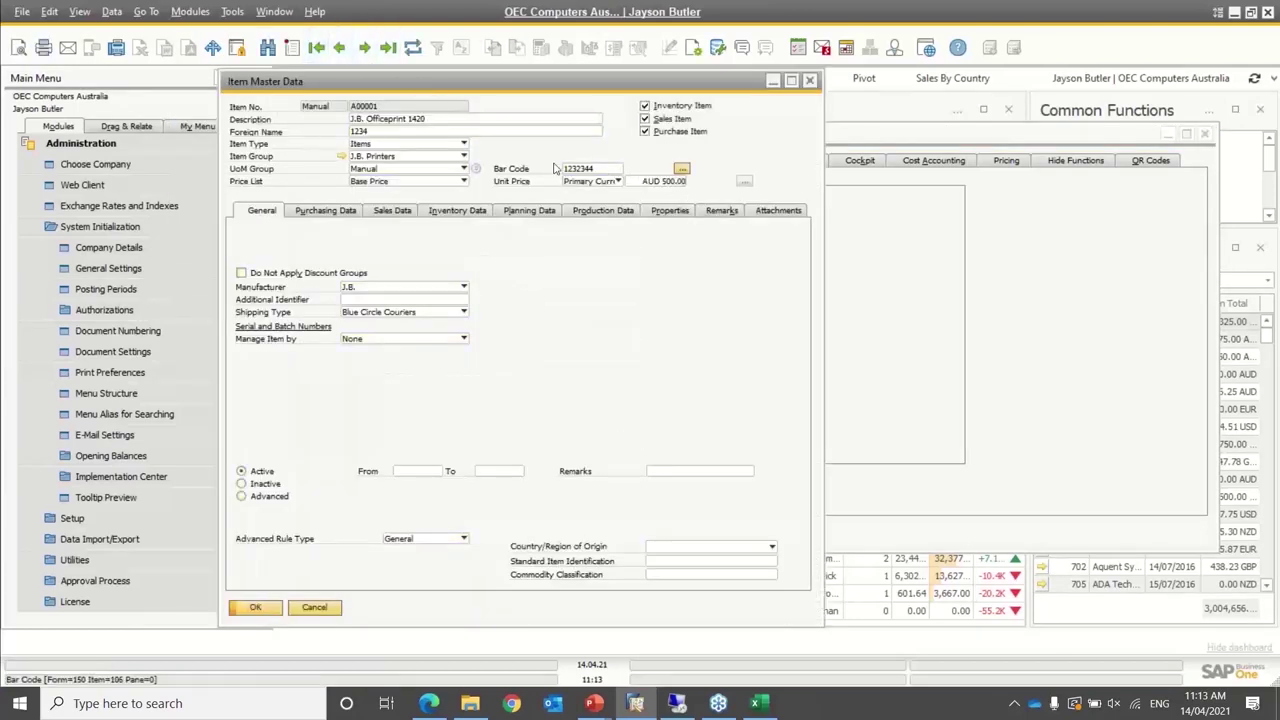
right_click(492, 165)
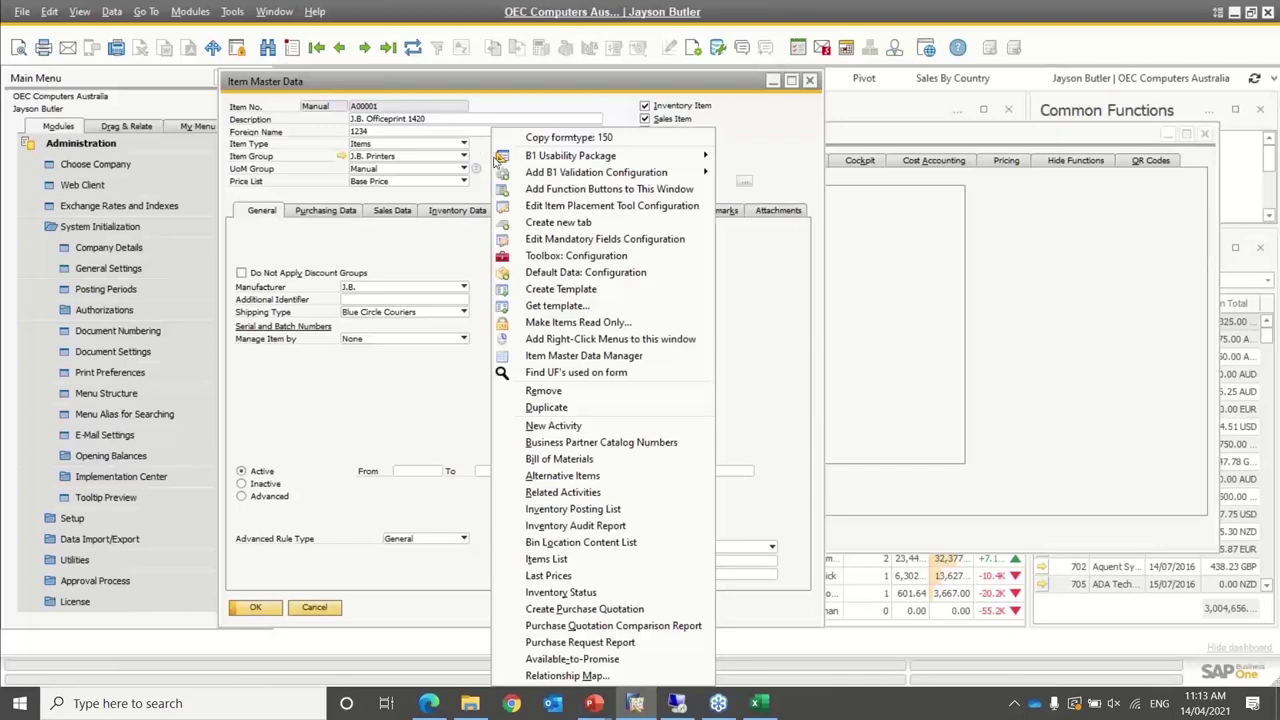
click(576, 407)
click(414, 107)
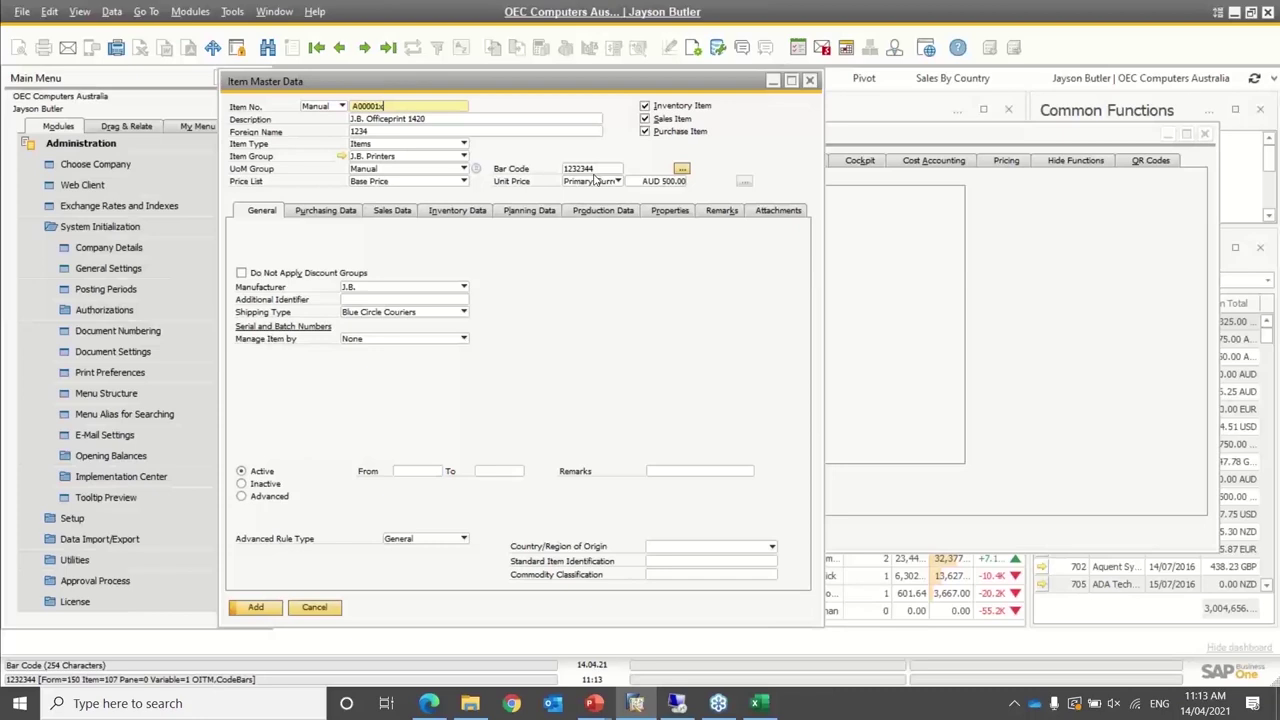
click(314, 608)
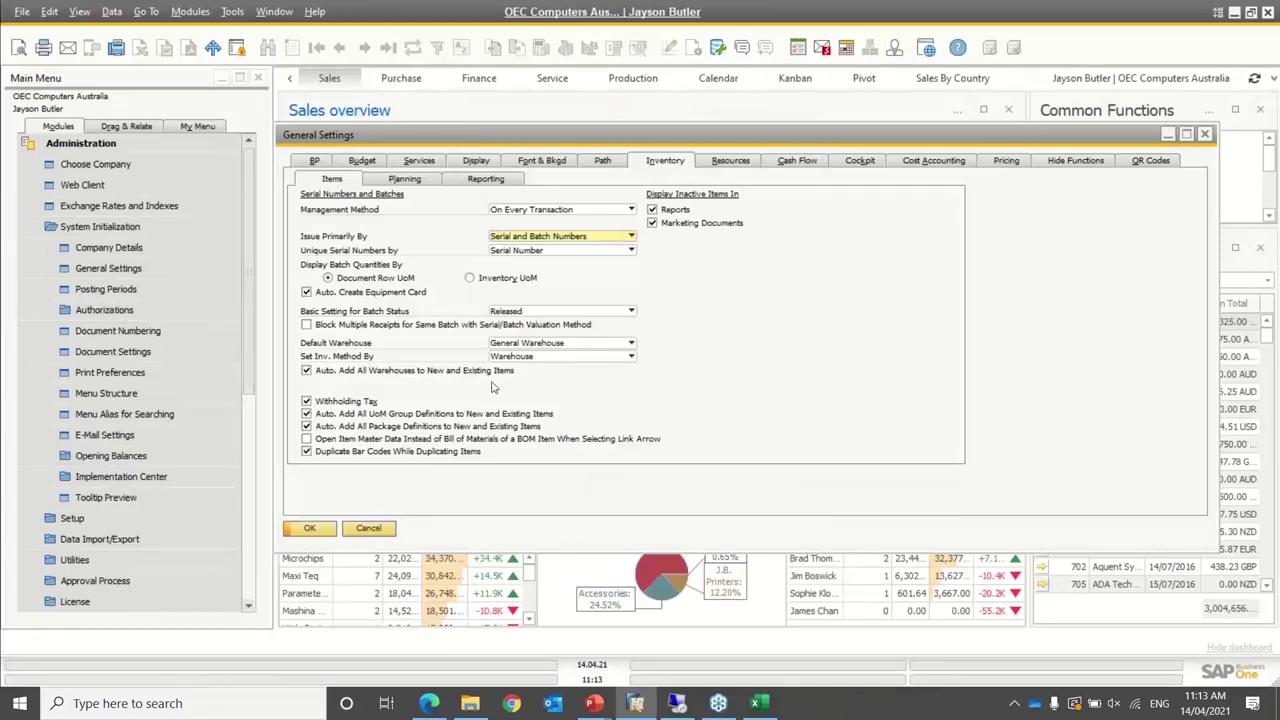
Disable Duplicate Bar Codes While Duplicating Items, save the update and display the first Item Master Data record
click(307, 451)
click(310, 529)
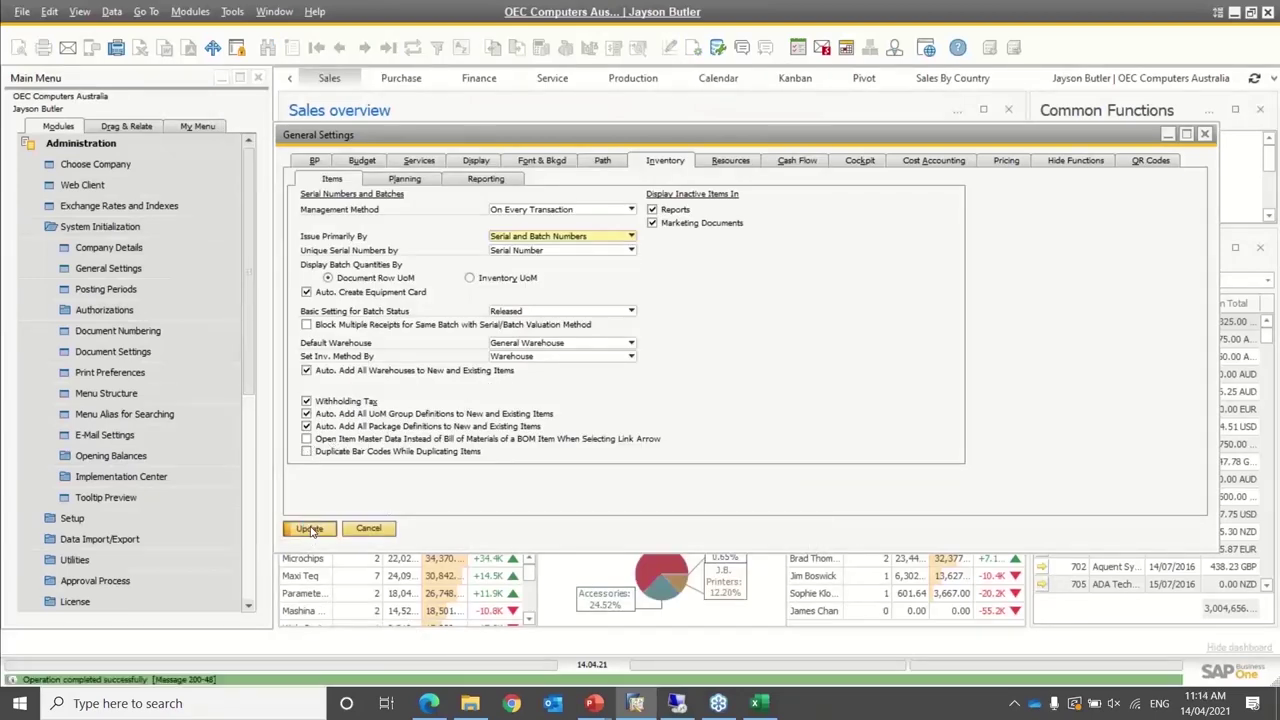
click(213, 11)
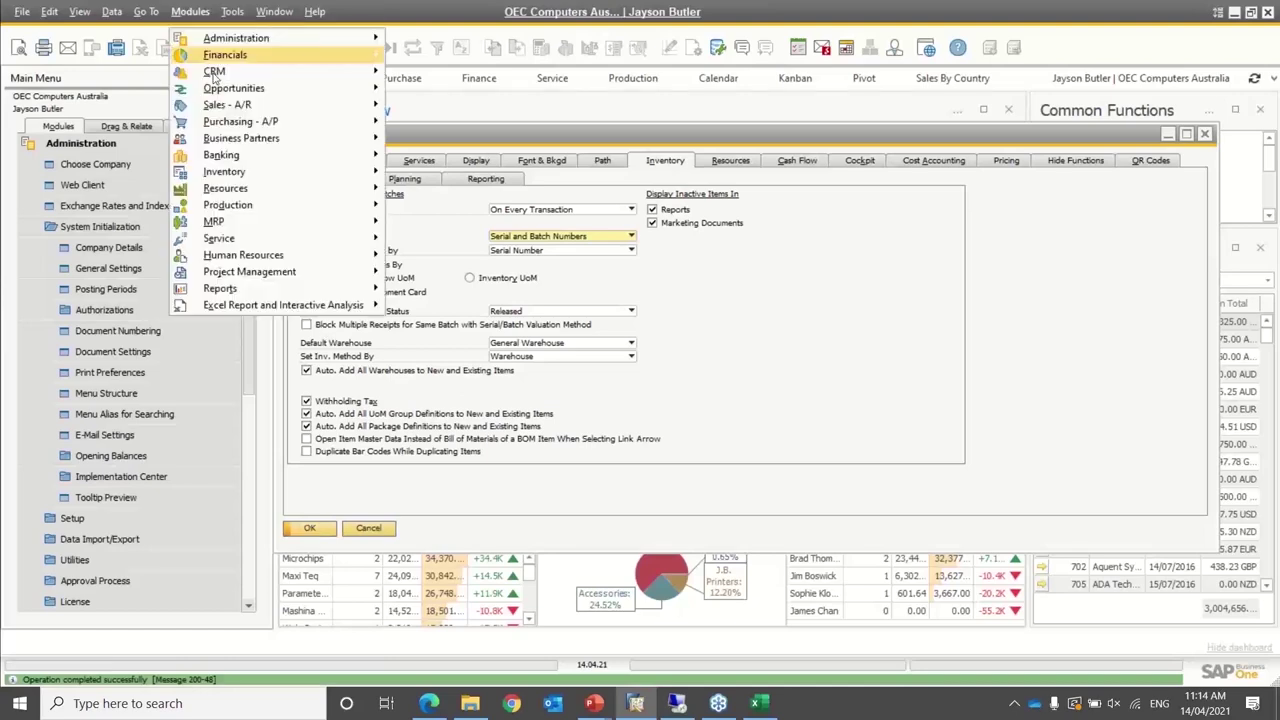
mouse_move(230, 171)
click(420, 172)
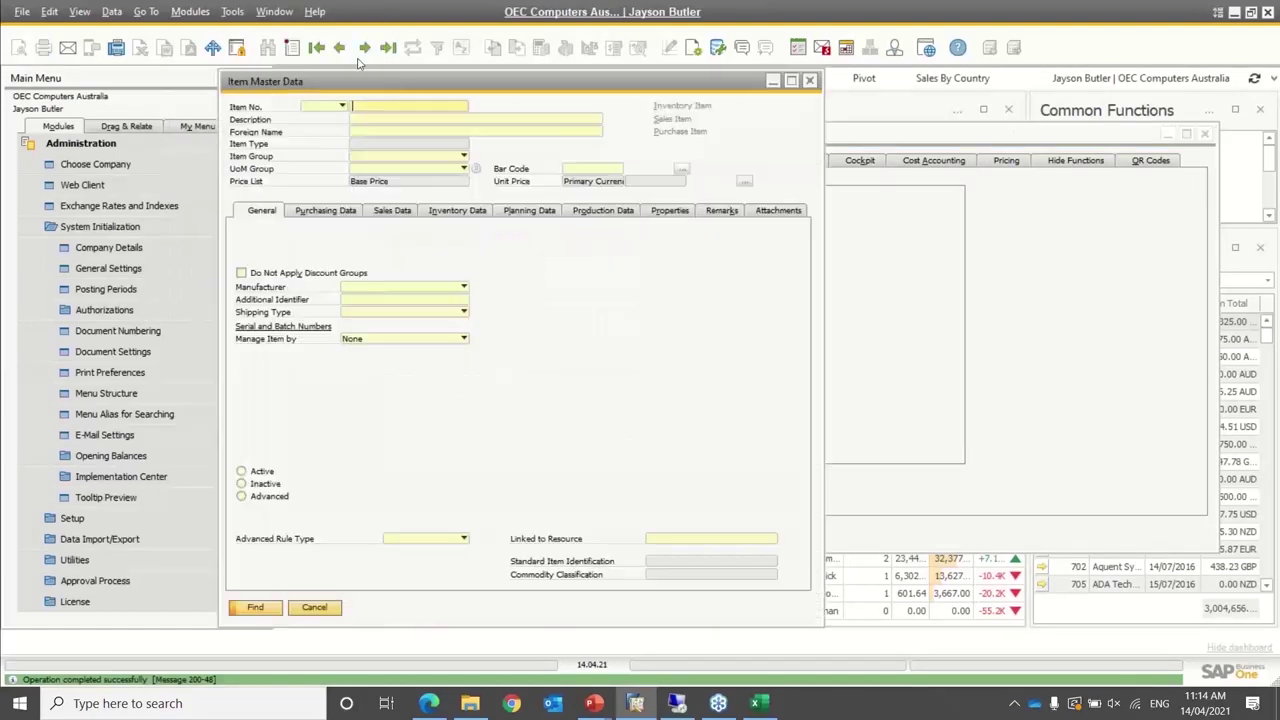
click(316, 47)
Duplicate item A00001 with bar code duplication disabled, check the copy's Bar Code field and discard the copy
right_click(557, 364)
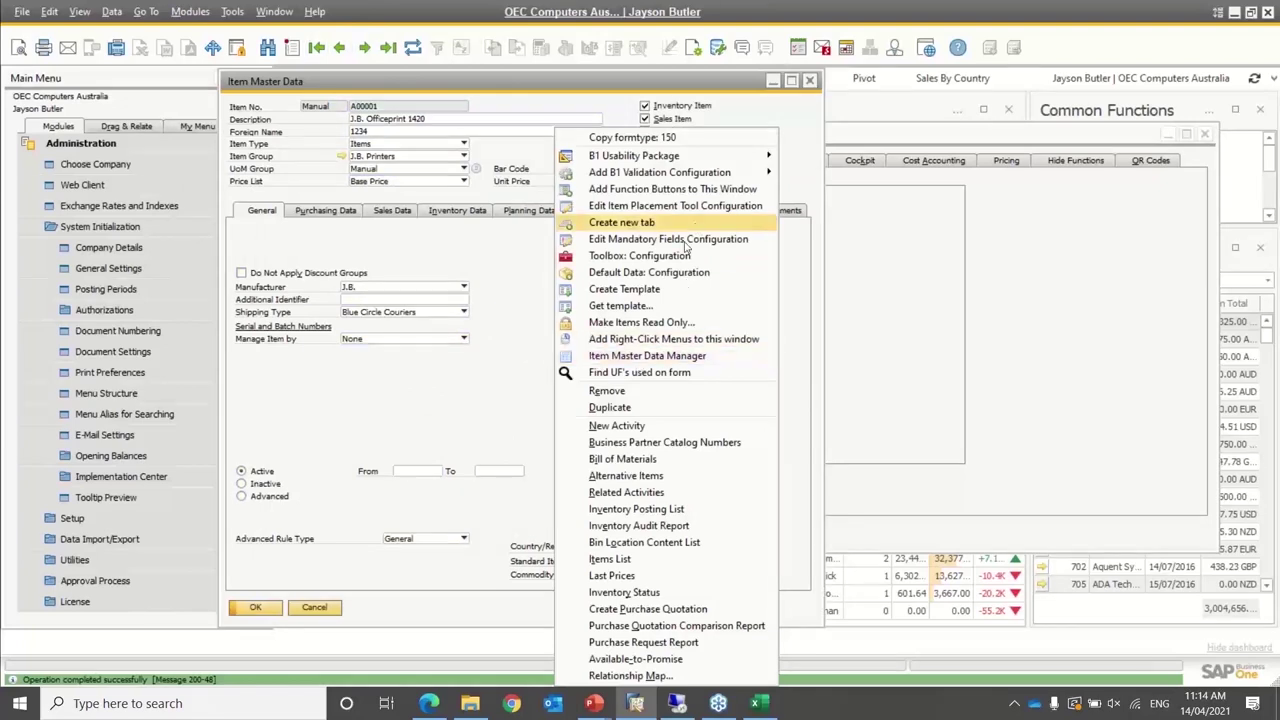
click(470, 364)
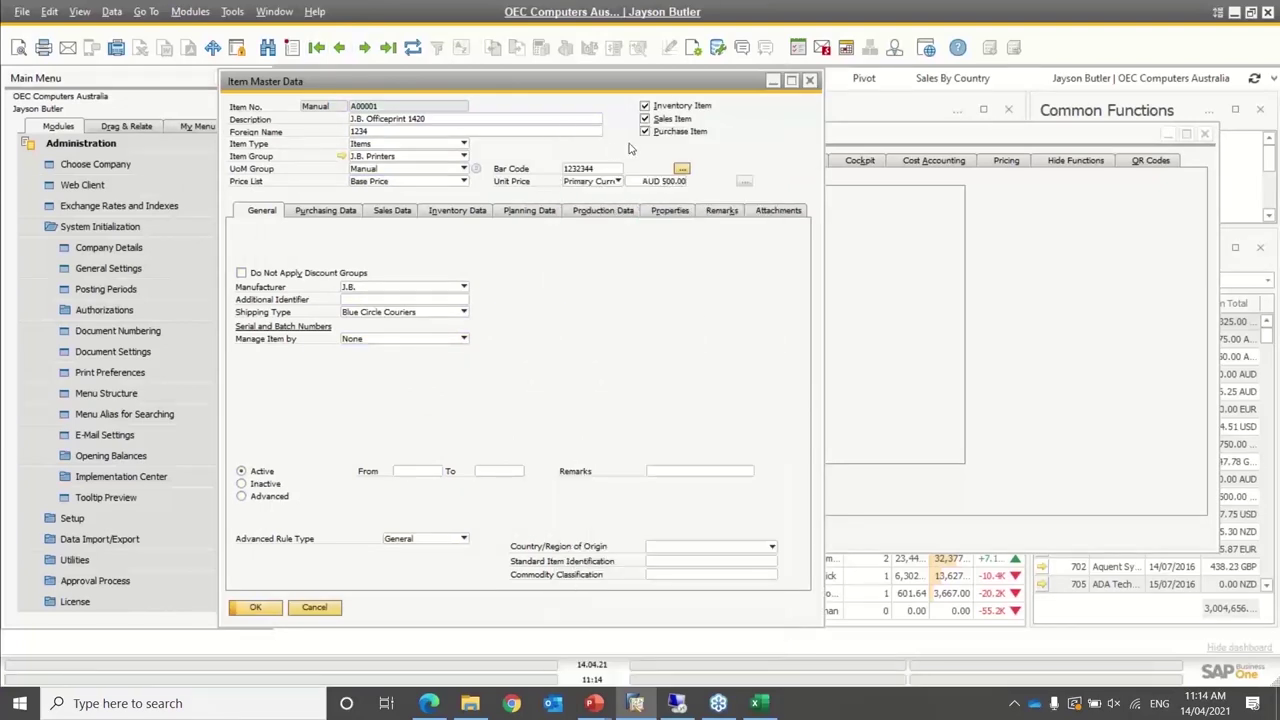
key(Tab)
right_click(701, 265)
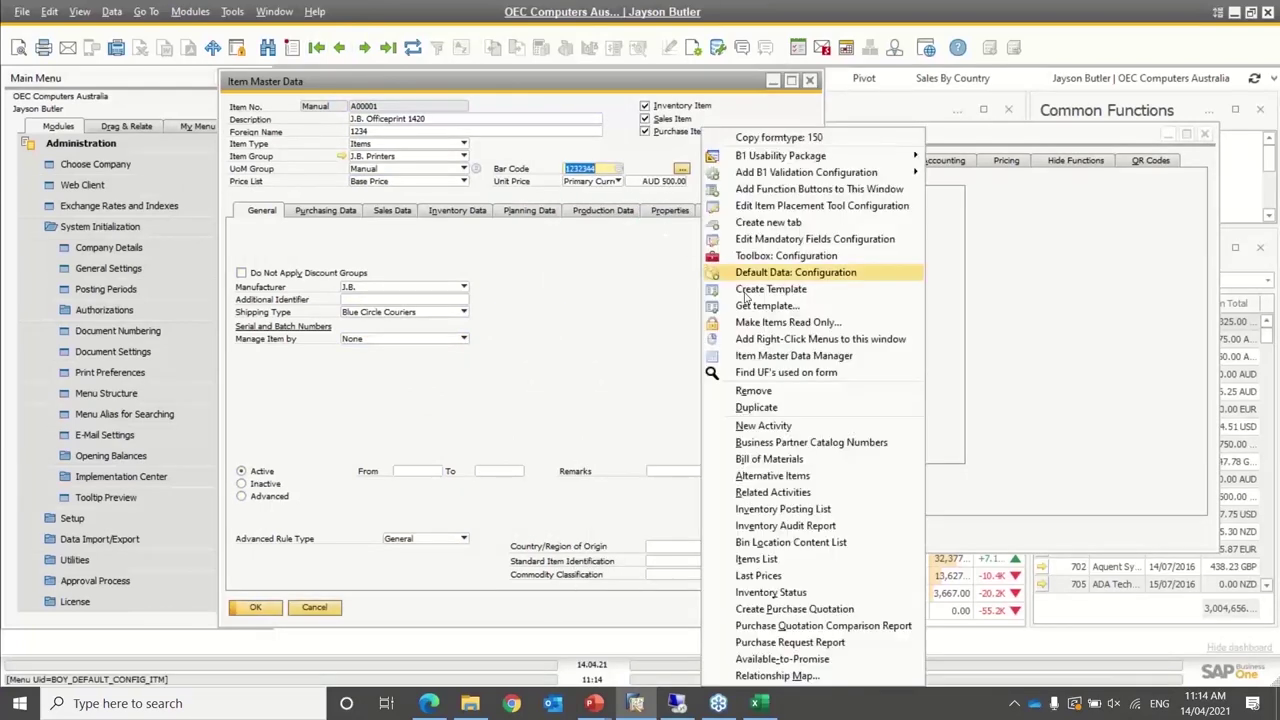
click(766, 408)
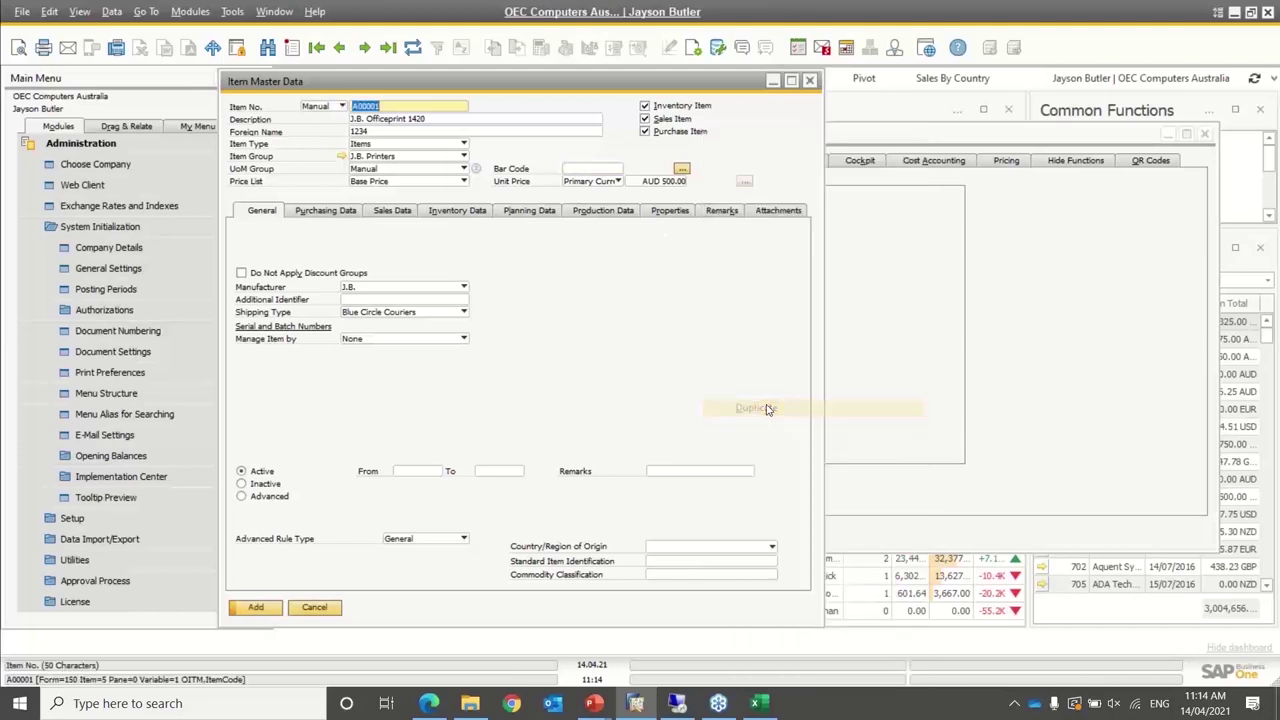
click(604, 170)
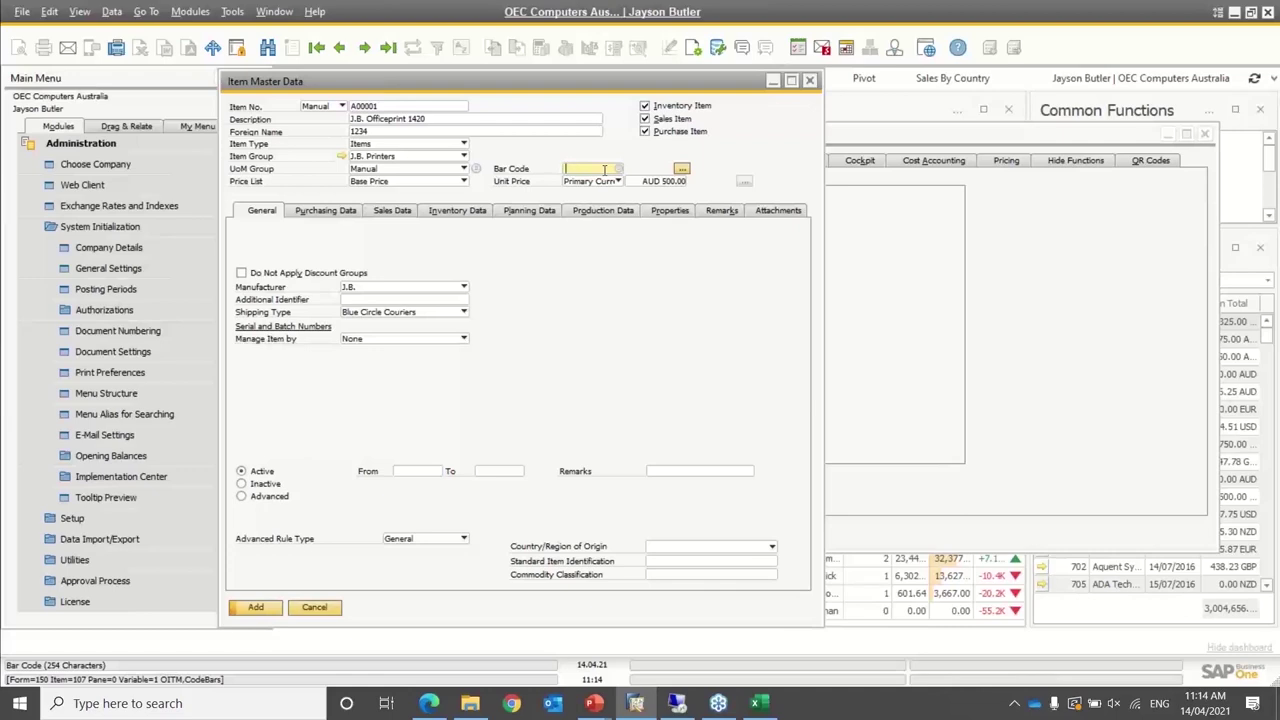
click(303, 606)
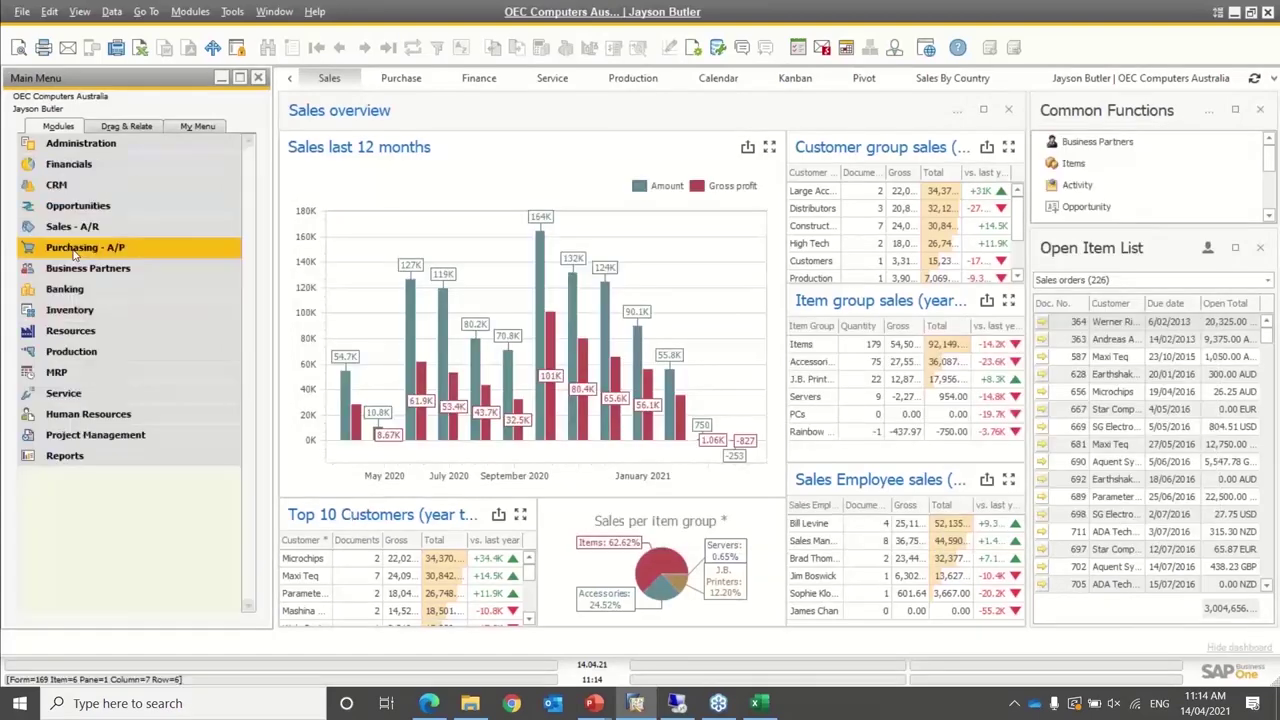
Start a new sales order for the first business partner, C20000 (Maxi Teq)
click(90, 226)
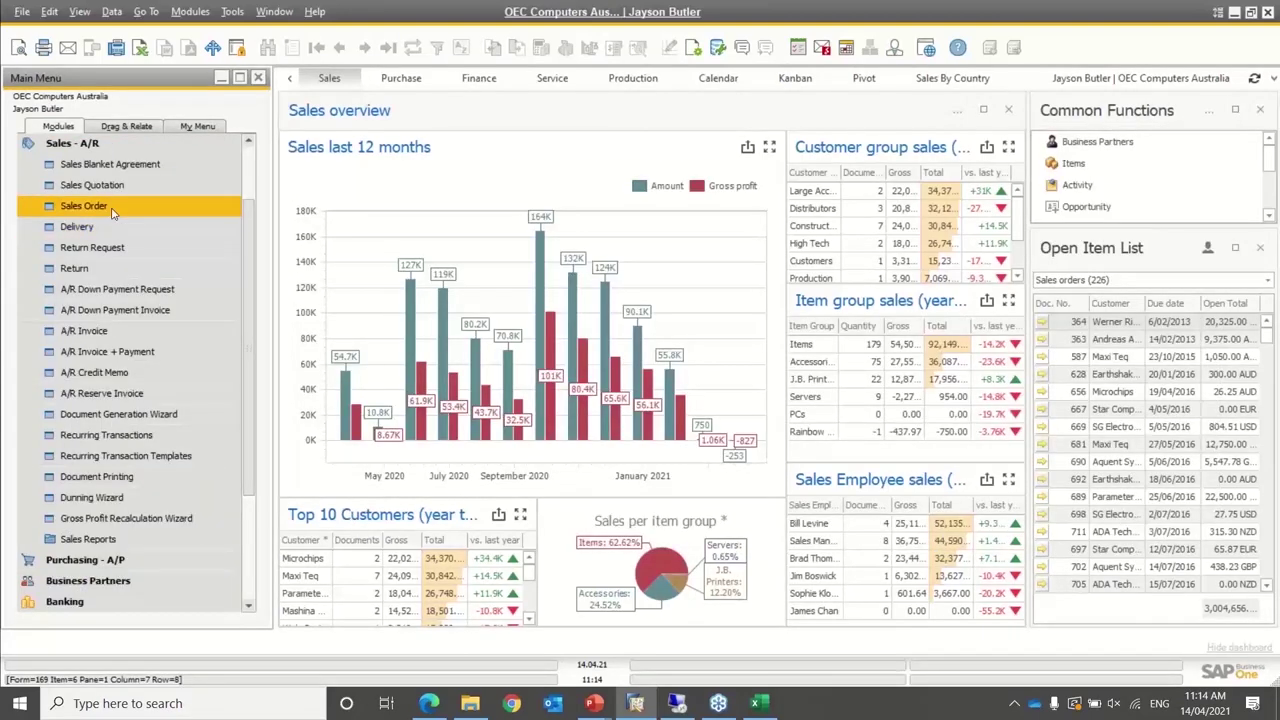
click(84, 206)
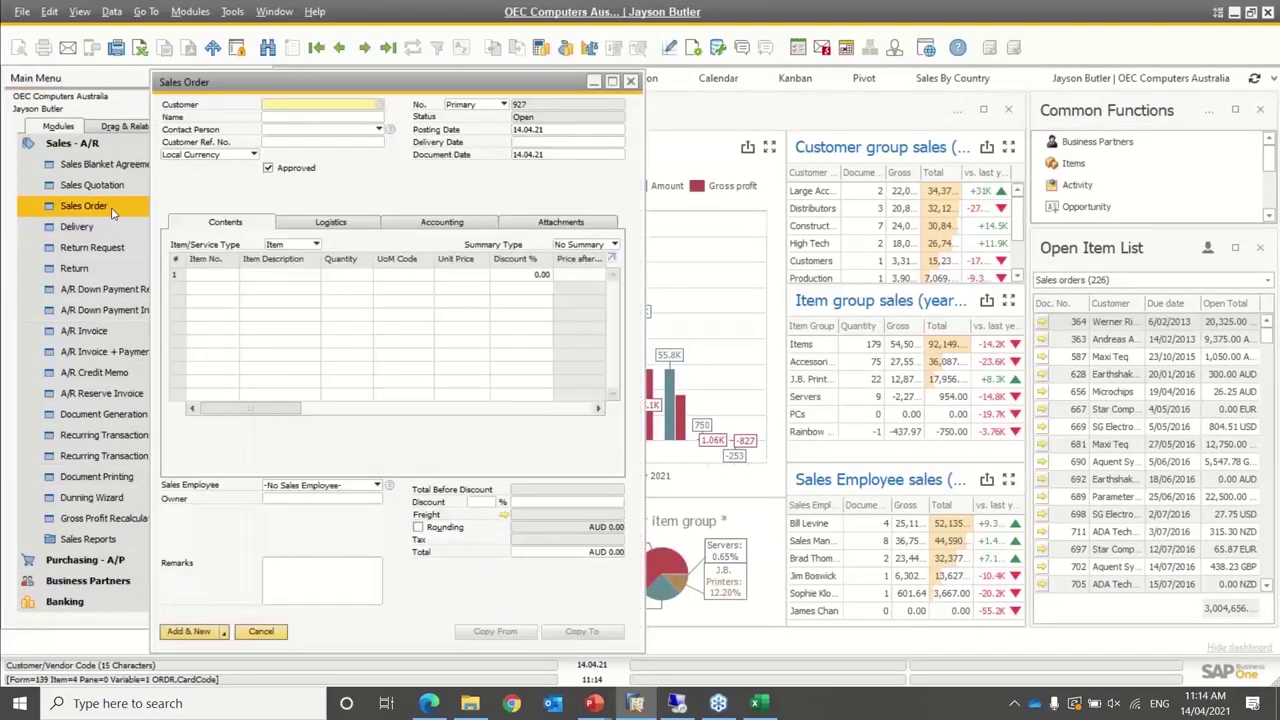
key(Tab)
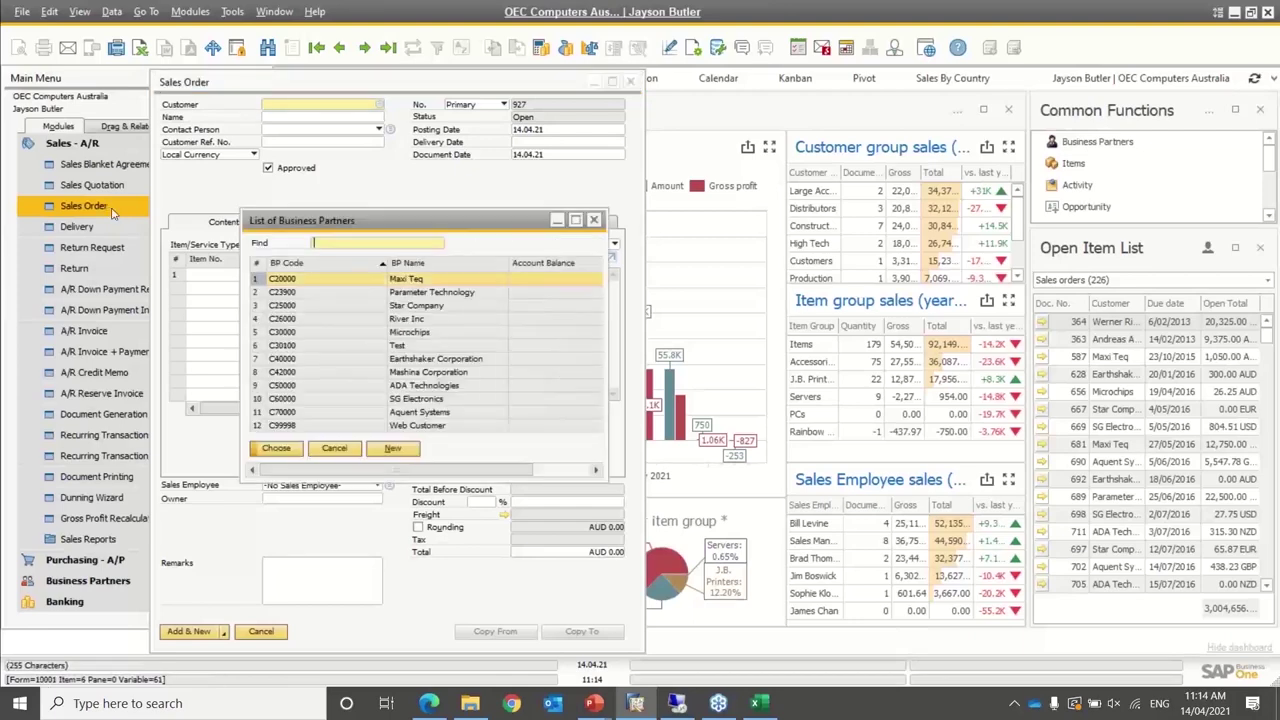
key(Return)
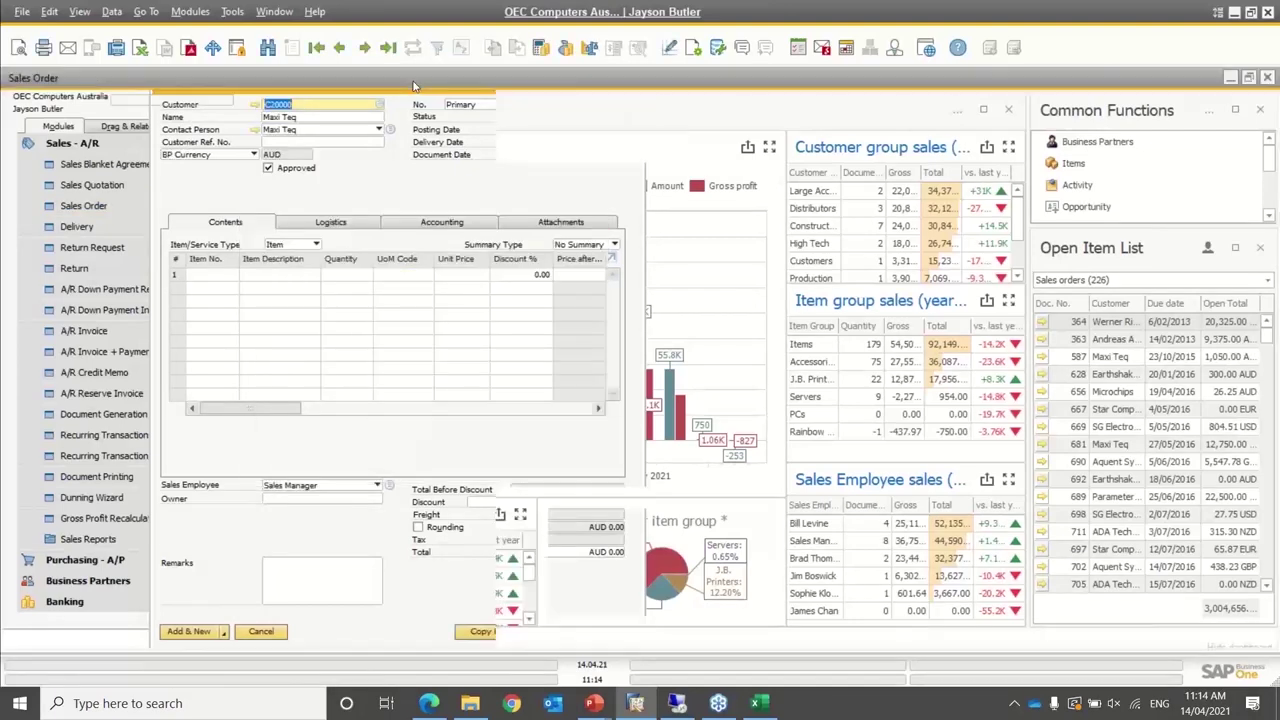
double_click(415, 86)
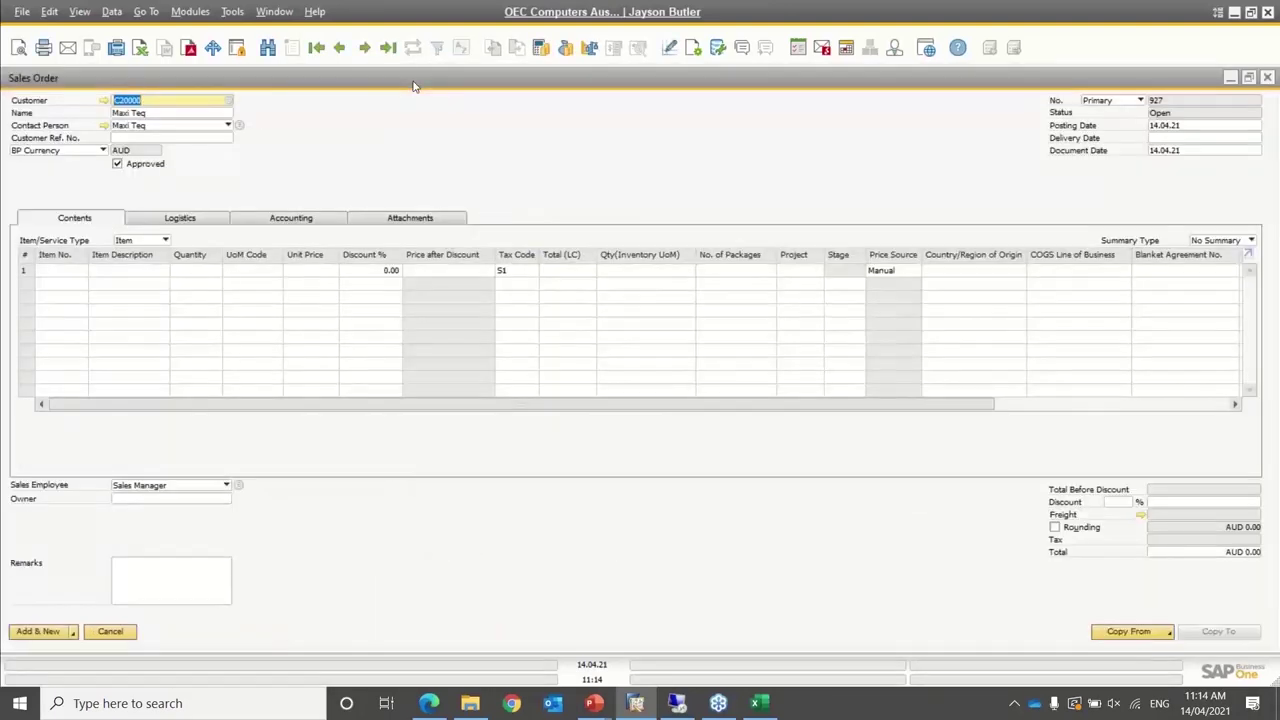
Add item A00001 (J.B. Officeprint 1420) to the first sales order row and restore the window size
click(66, 270)
key(Tab)
key(Return)
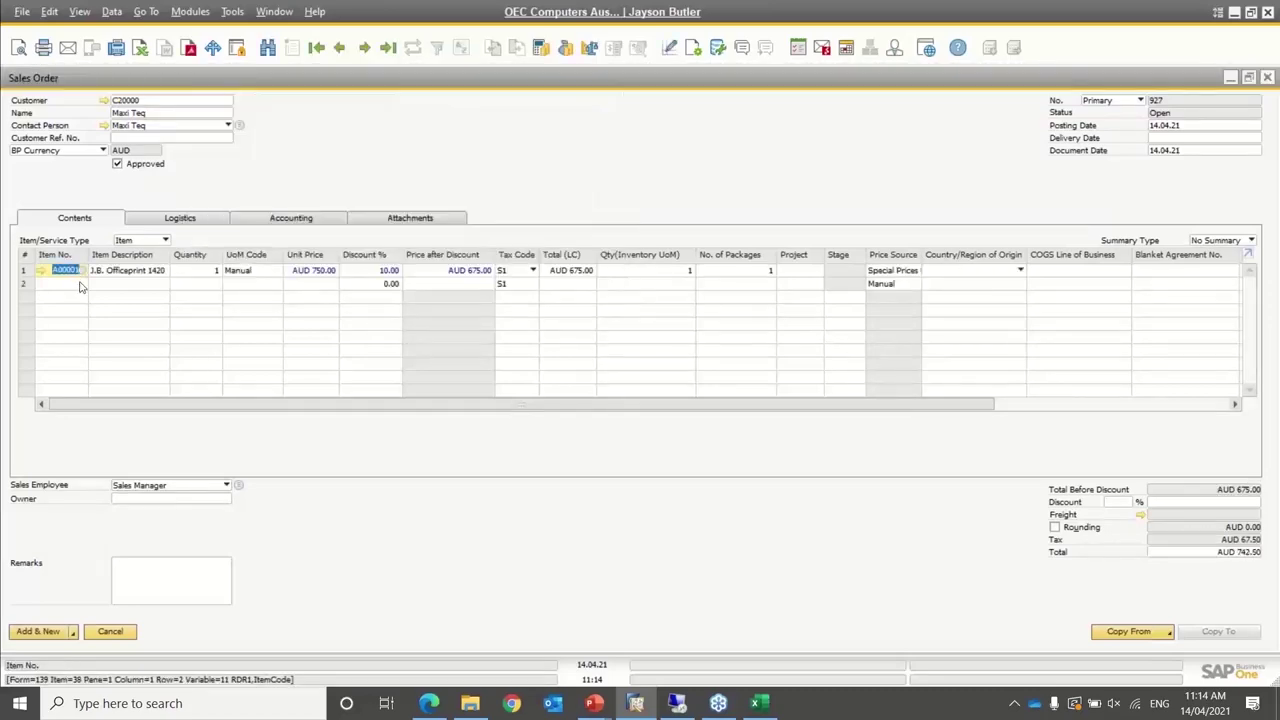
double_click(435, 77)
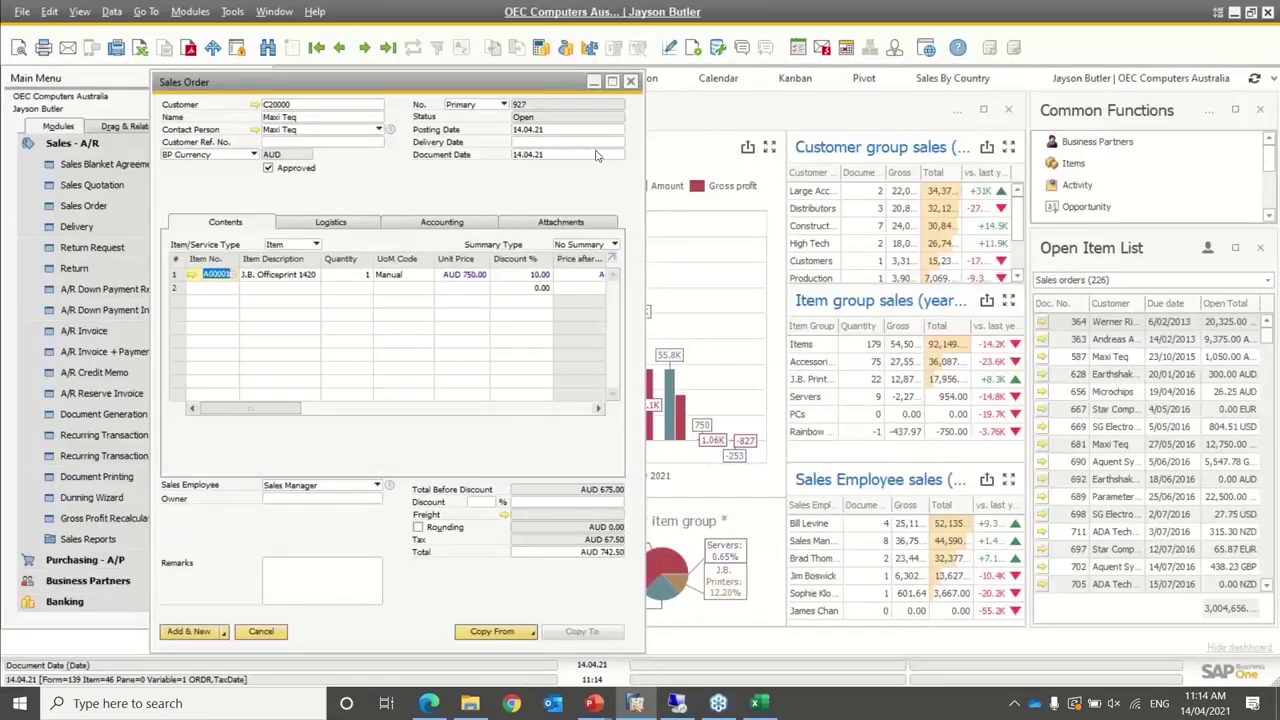
Set the sales order's delivery date to 14.04.21 using shorthand date entry and update the existing rows
click(537, 146)
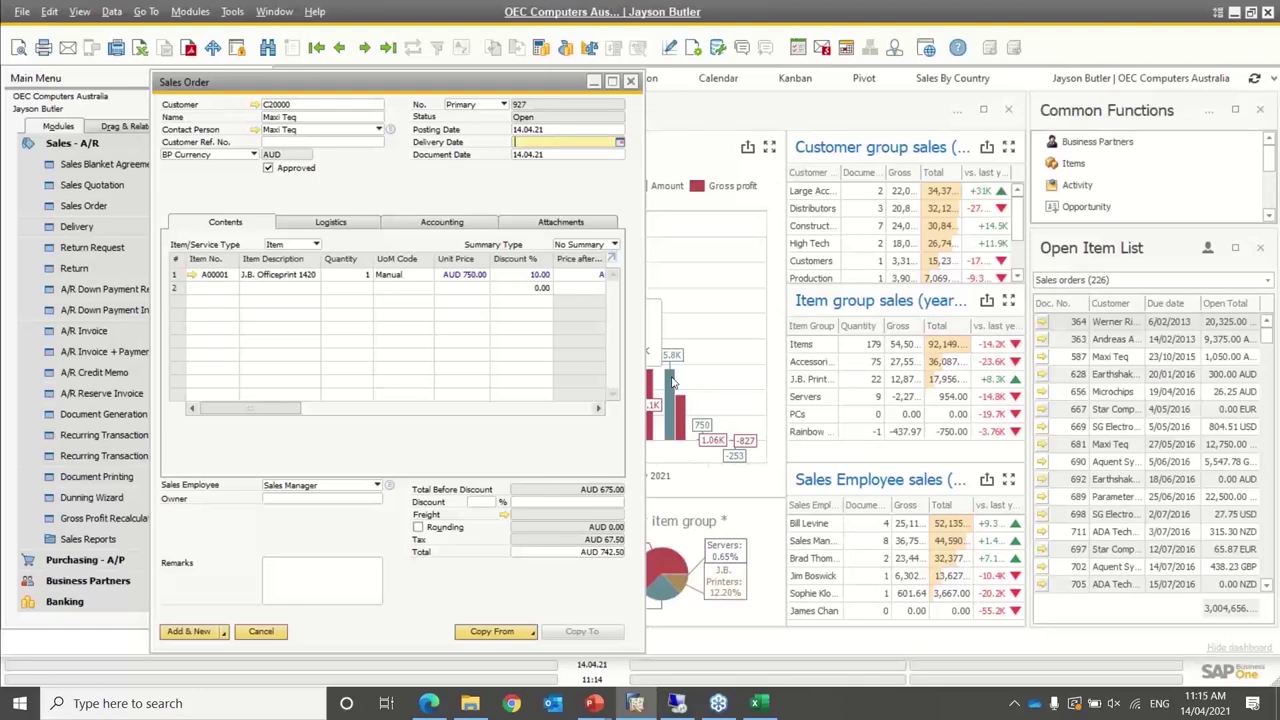
text(1)
key(Tab)
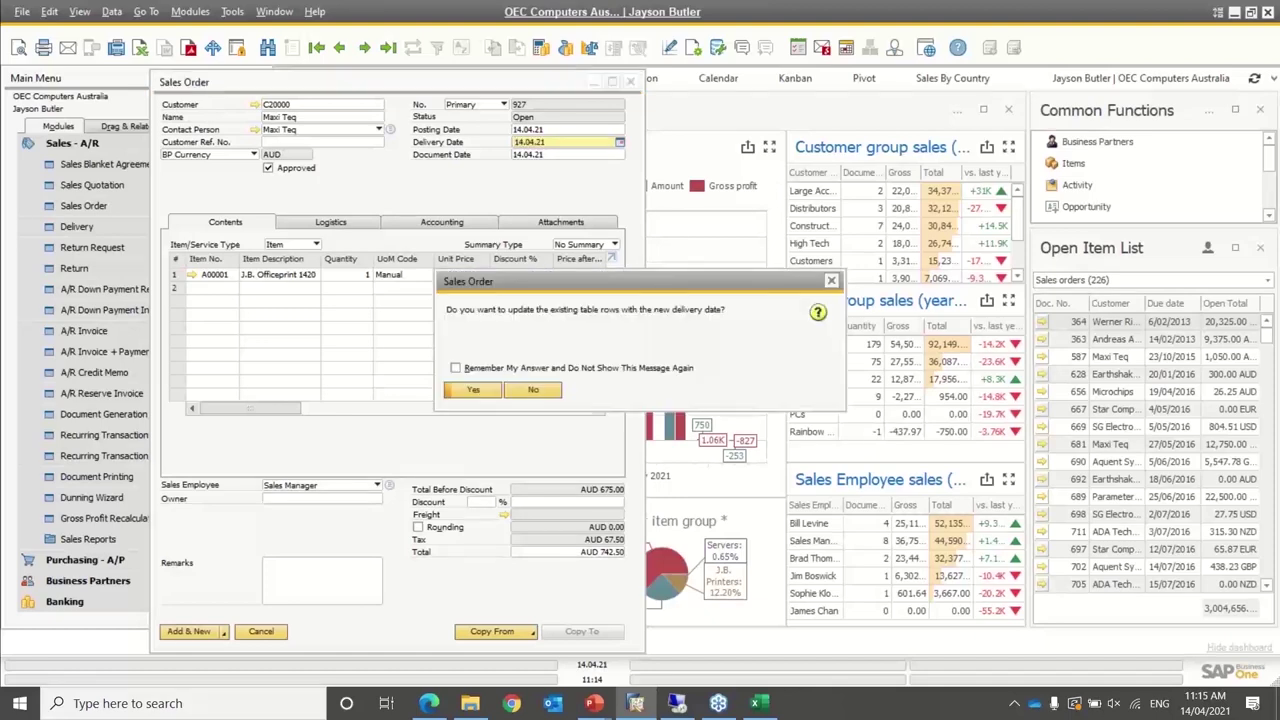
click(476, 392)
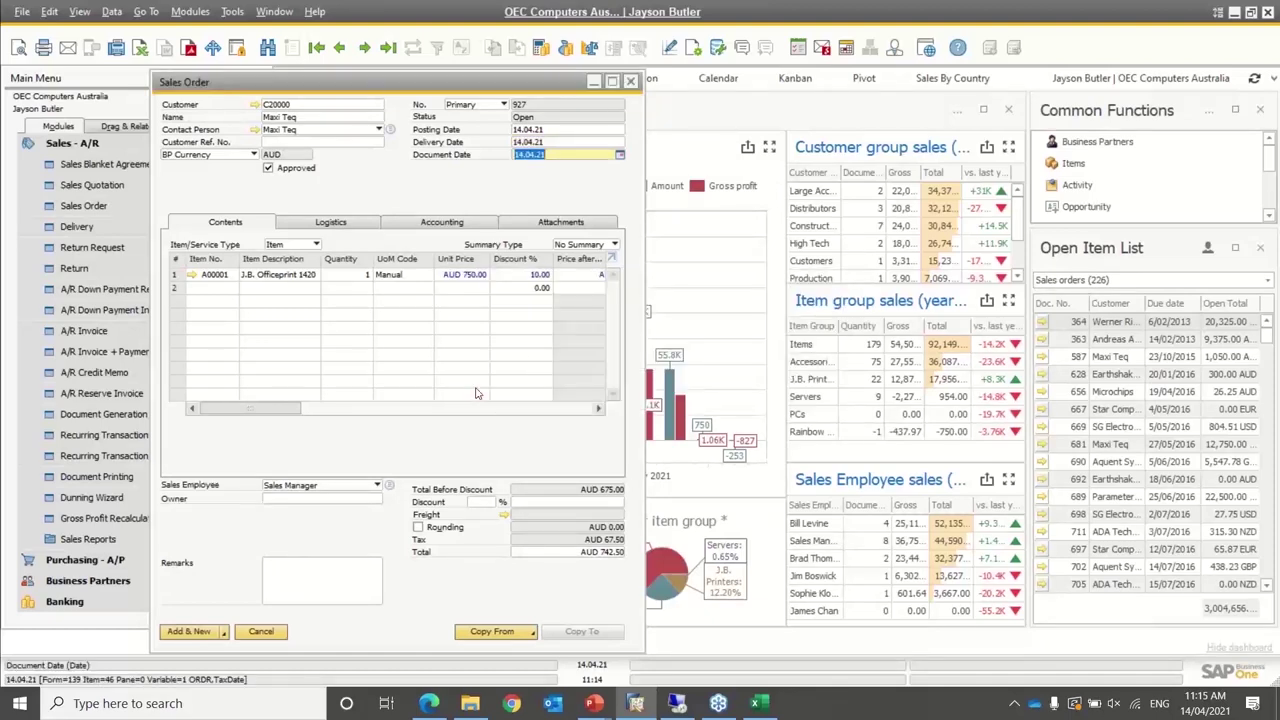
Change the delivery date to 20.04.21 by entering only the day, 20, and update the existing rows
click(545, 143)
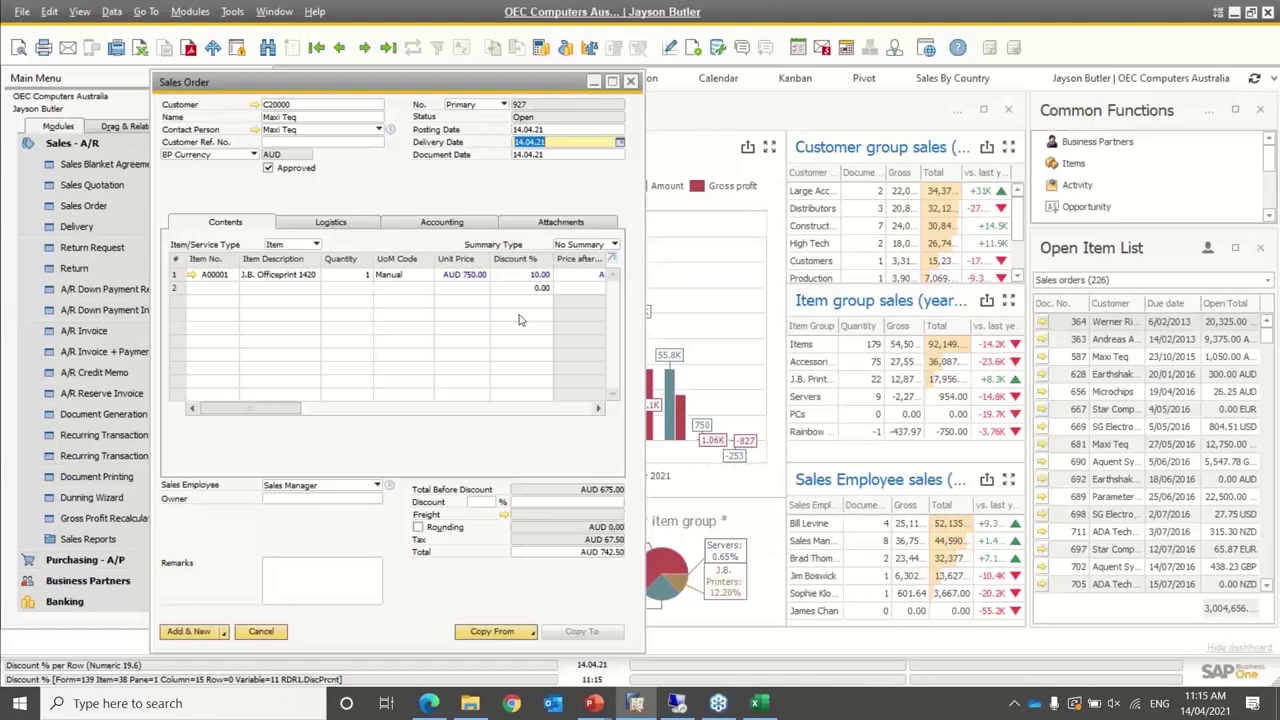
text(20)
key(Tab)
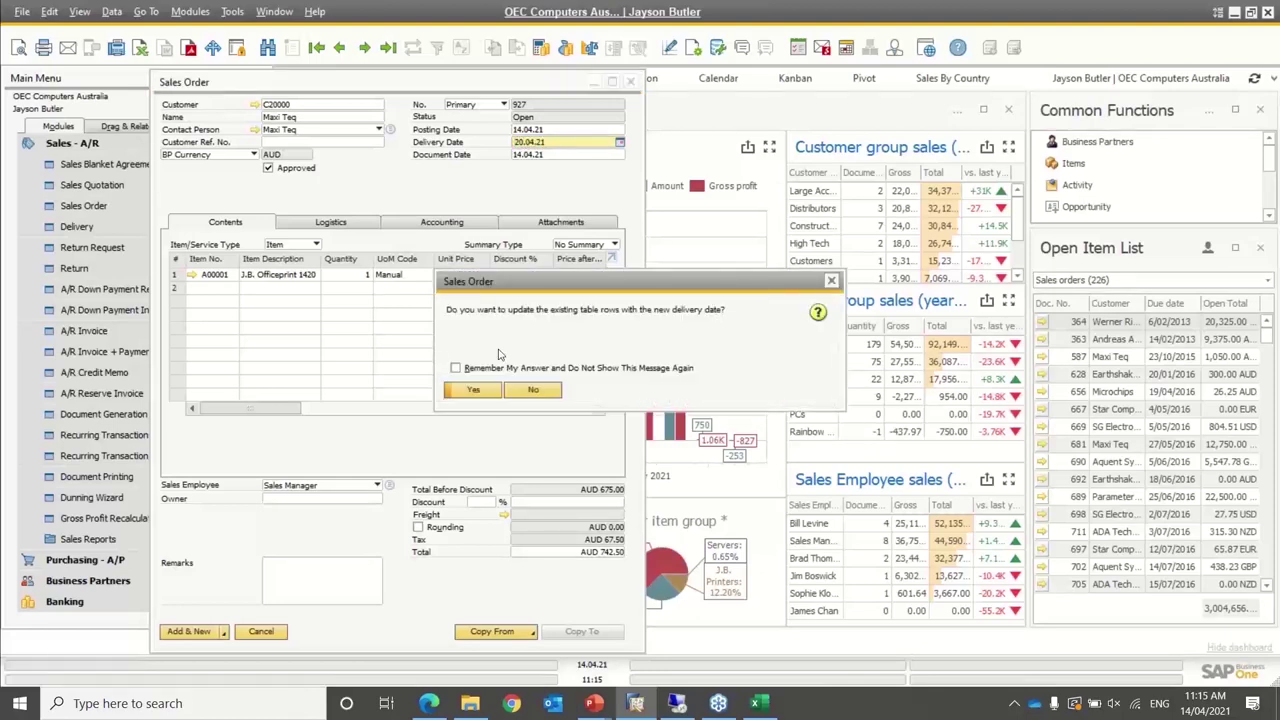
click(473, 391)
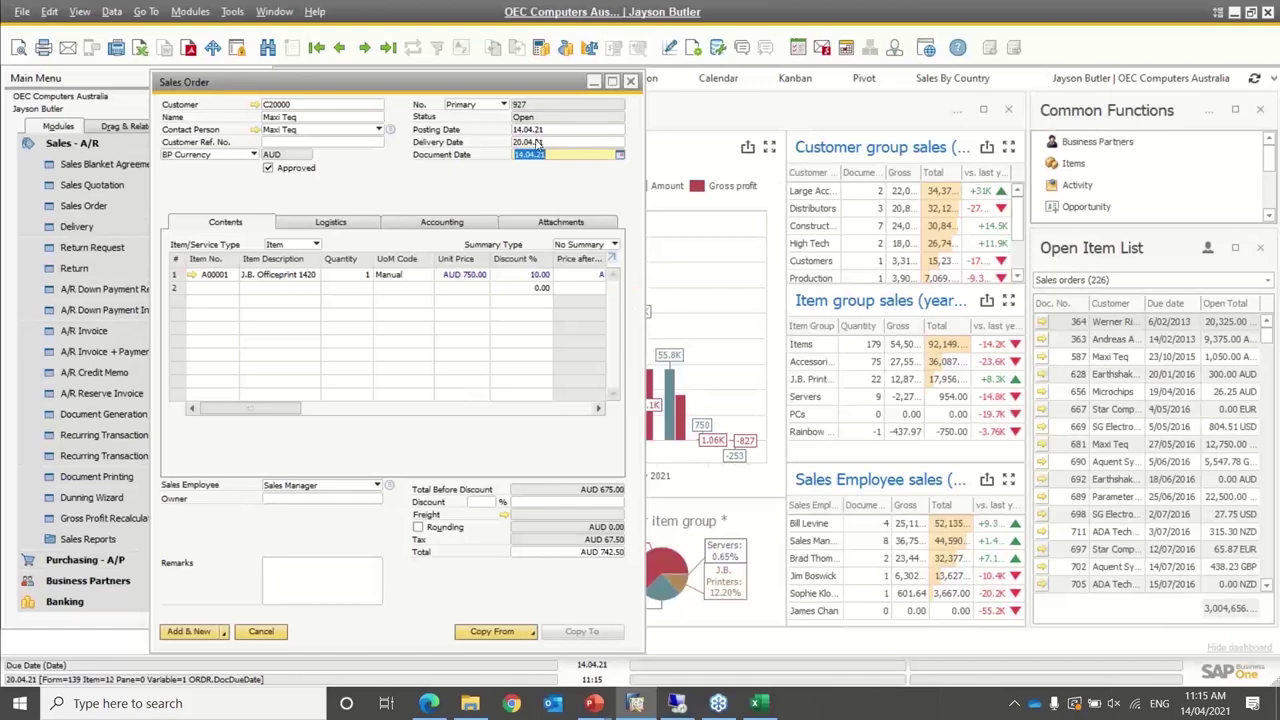
Change the delivery date to 20.05.21 by entering day and month as 2005, and update the existing rows
click(537, 143)
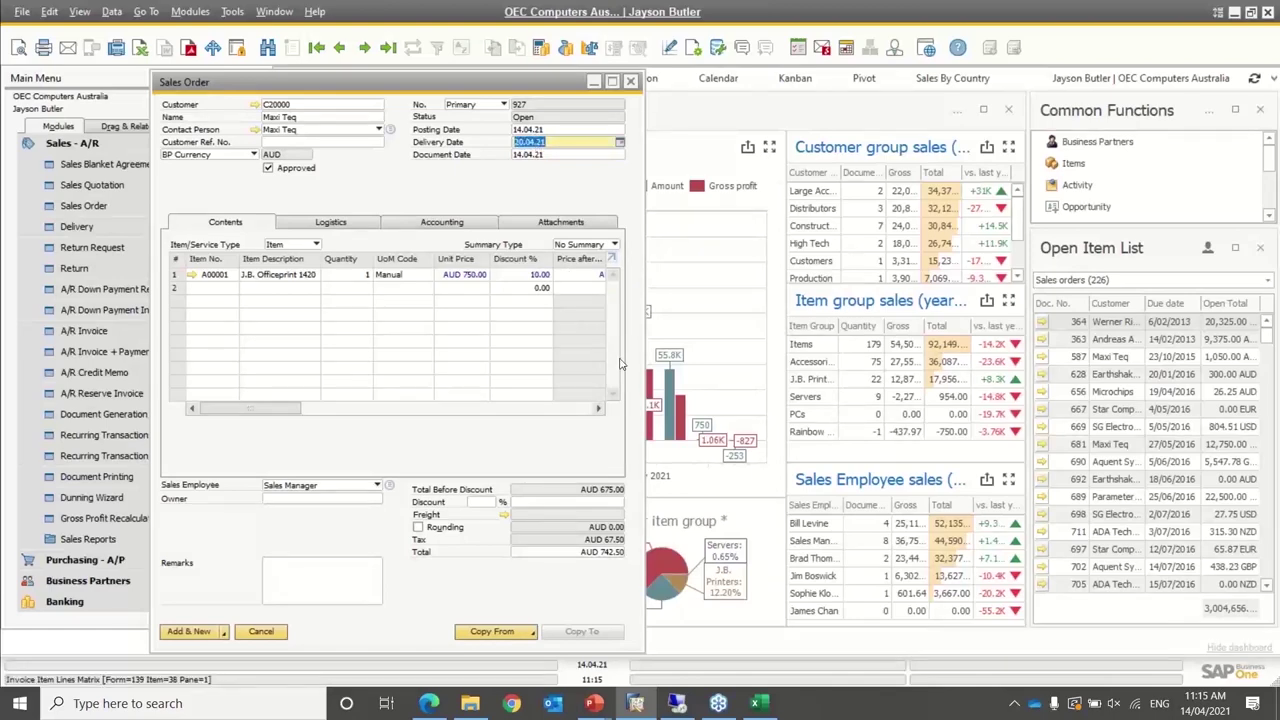
text(2005)
key(Tab)
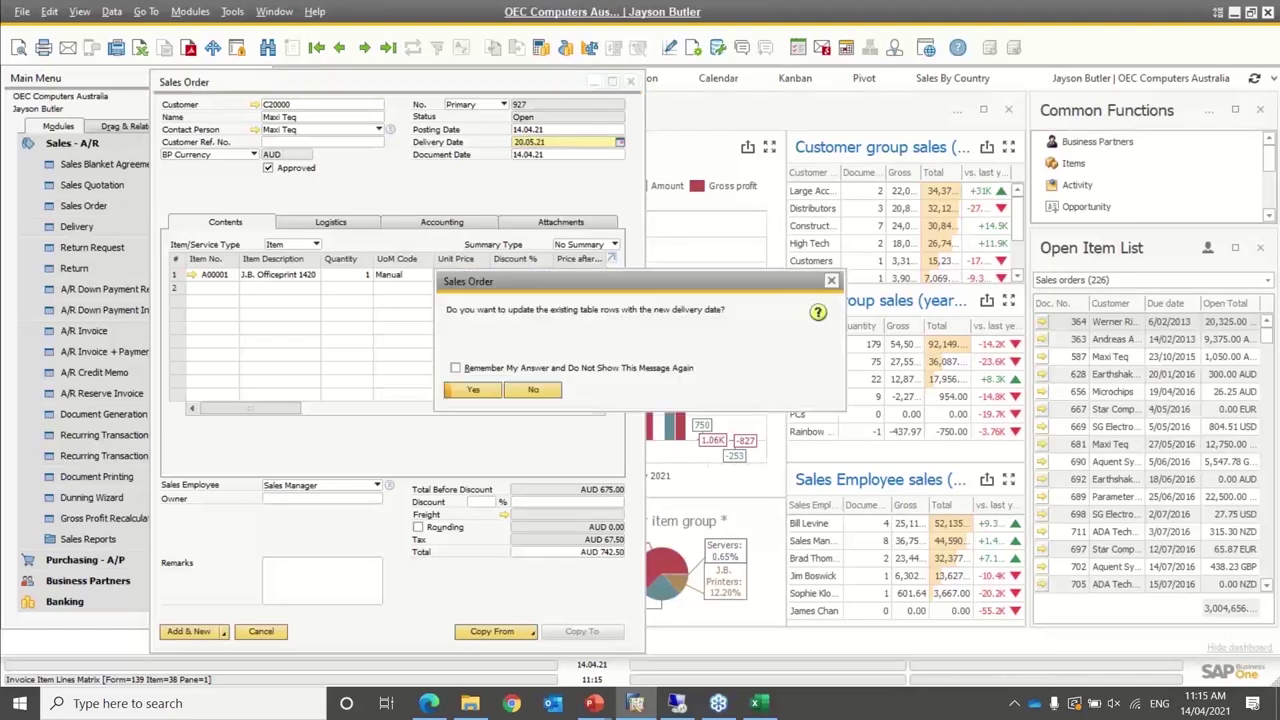
click(472, 390)
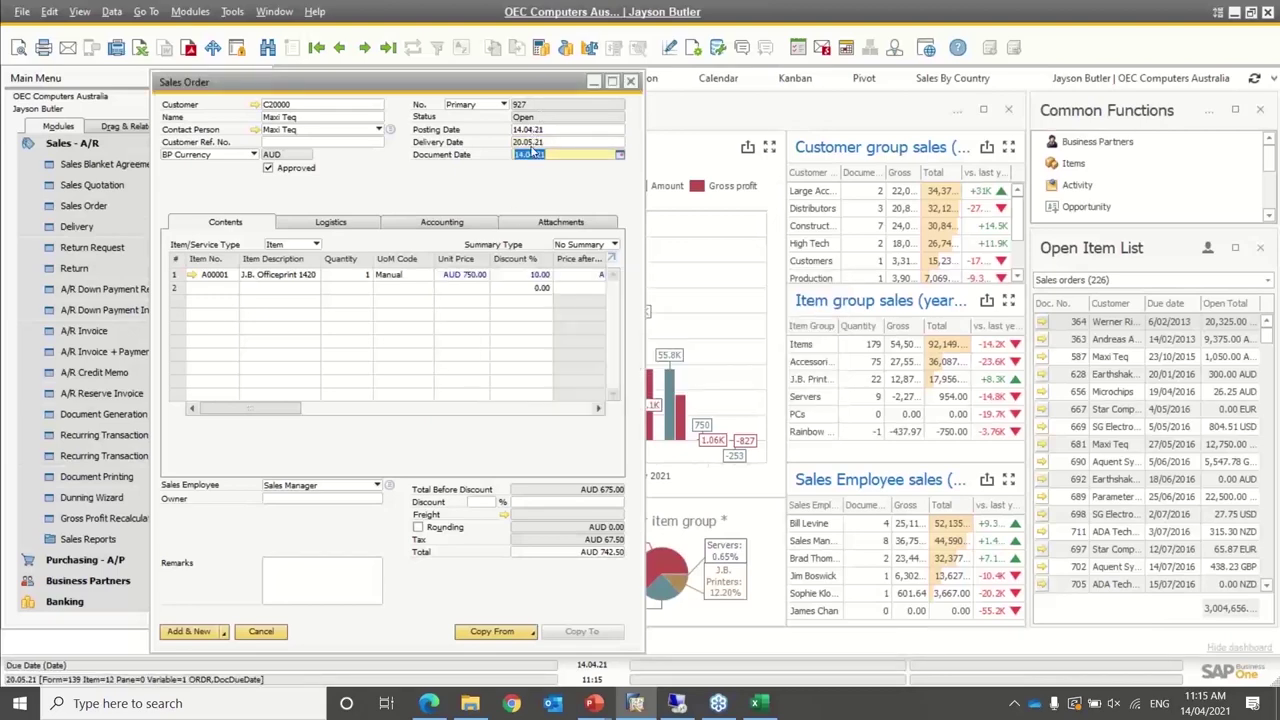
Set the delivery date 14 days ahead with the relative entry +14 and update the existing rows
click(531, 145)
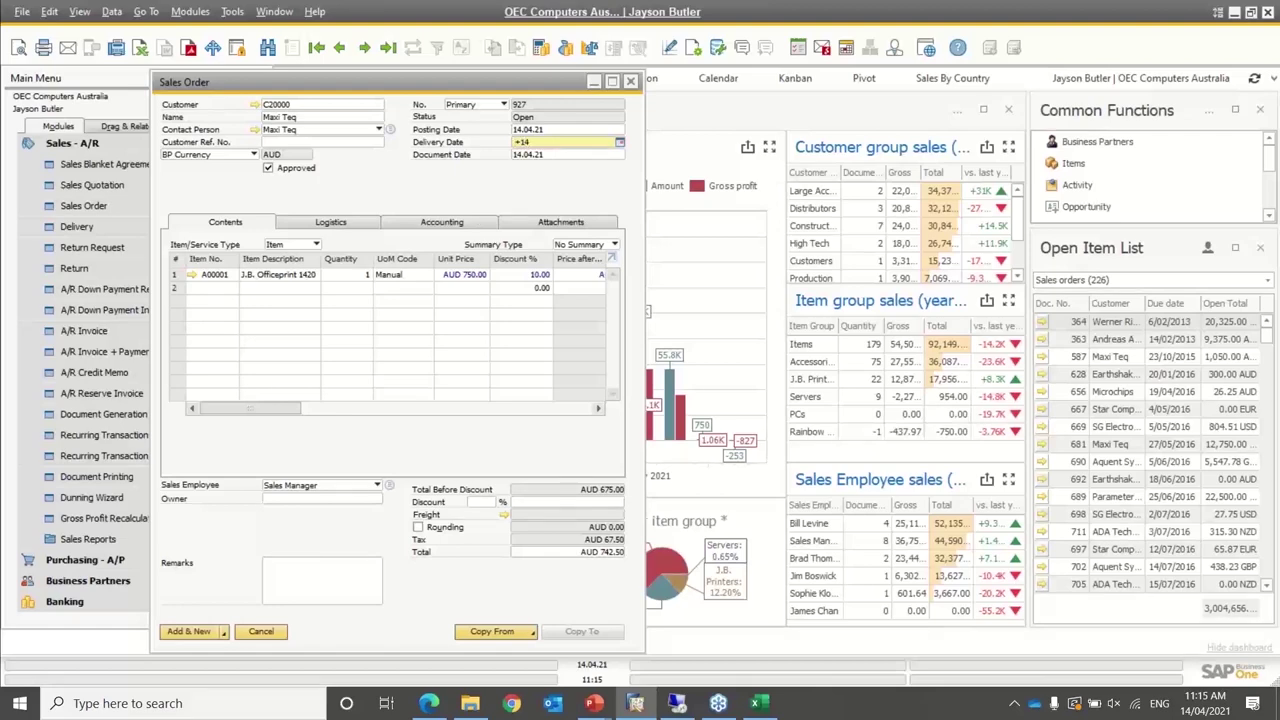
key(Tab)
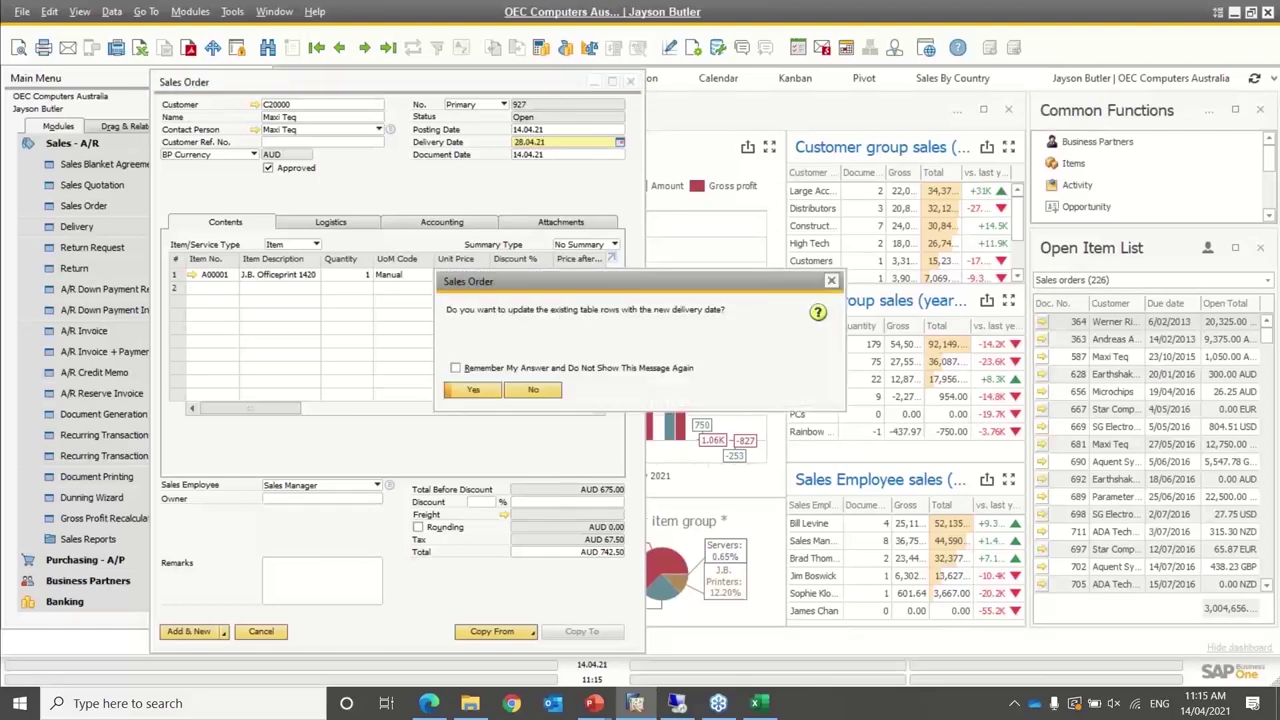
click(462, 391)
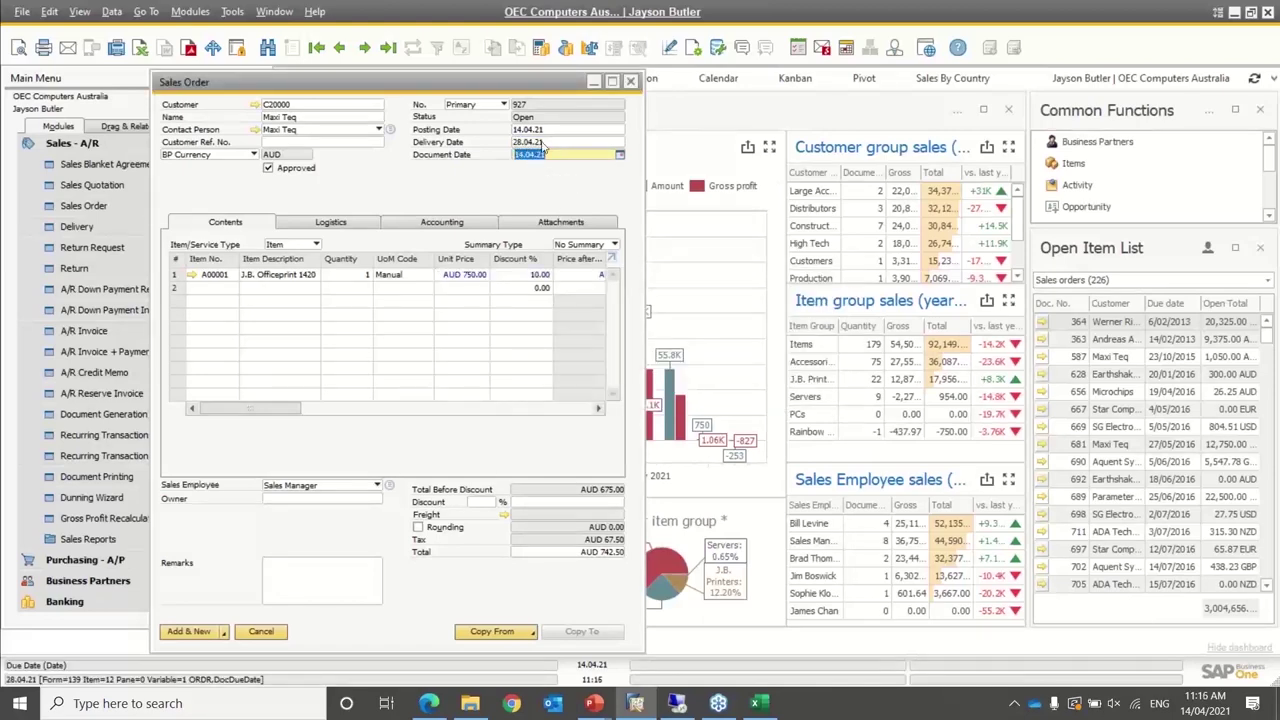
Set the sales order's delivery date to 23.07.21 and update the existing rows
click(543, 143)
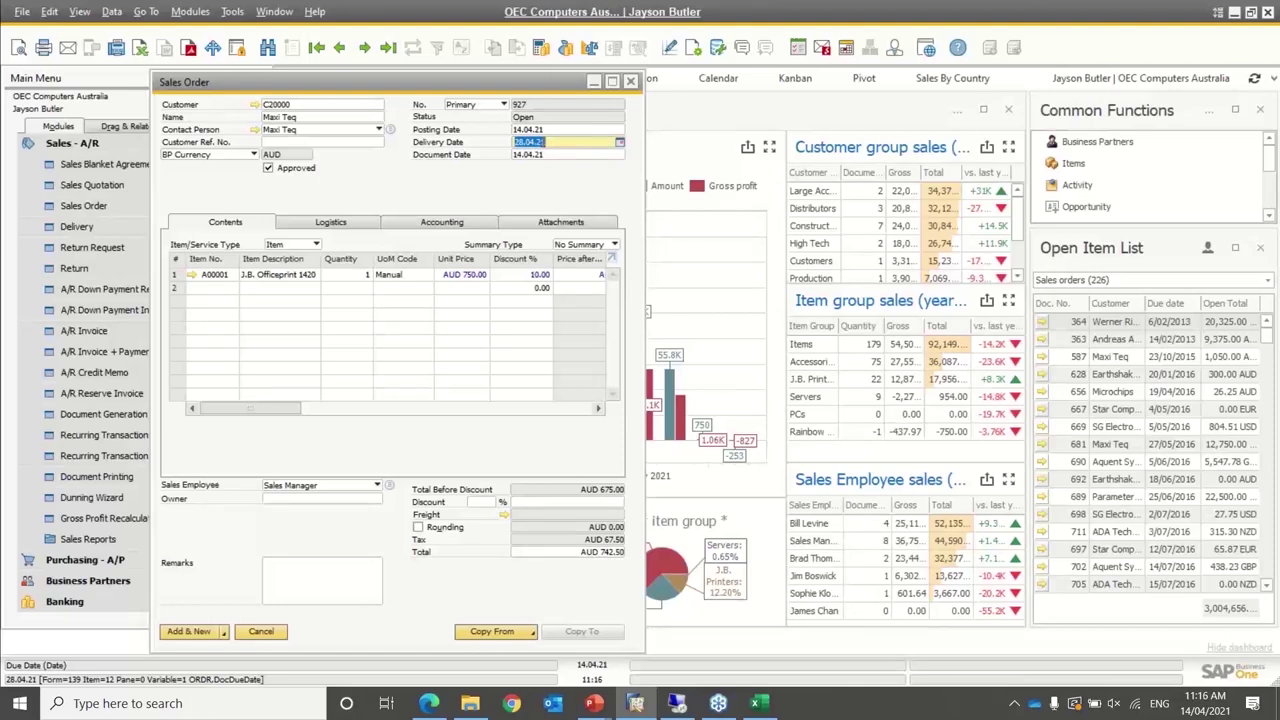
key(Tab)
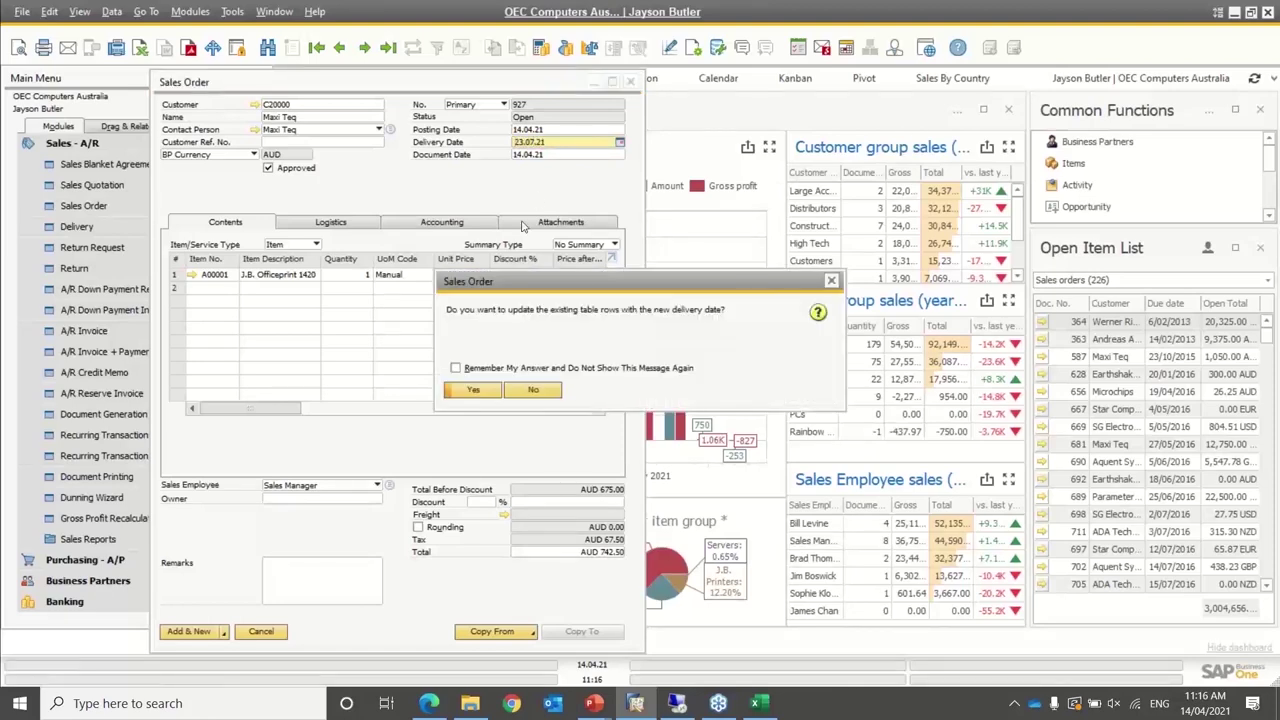
click(468, 393)
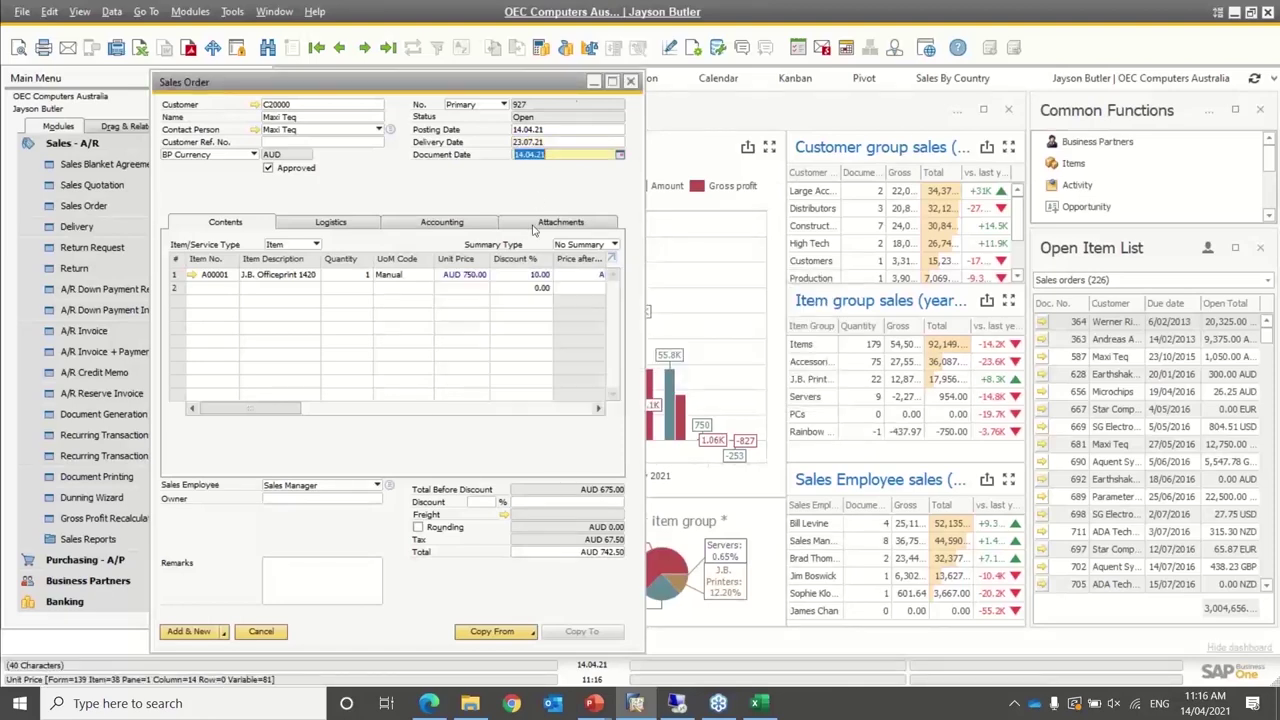
Set the delivery date 10 days back with the relative entry -10 and update the existing rows
click(543, 142)
text(-)
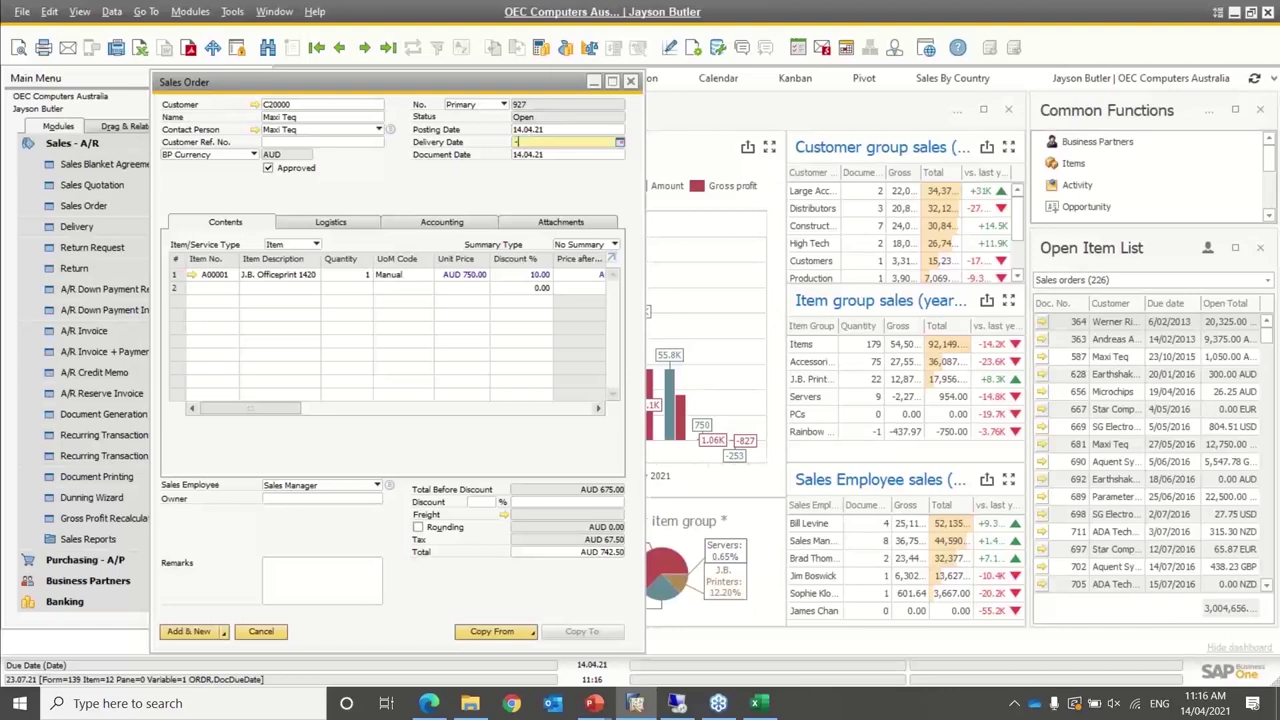
text(10)
key(Tab)
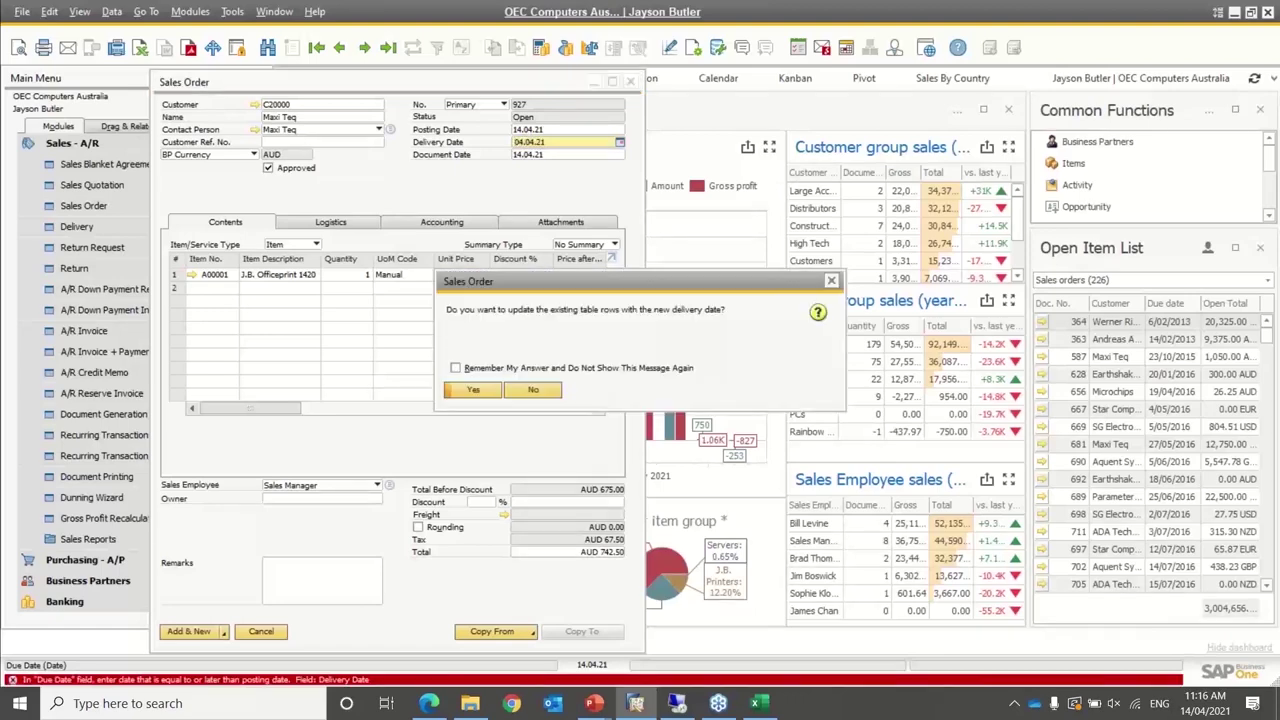
click(474, 391)
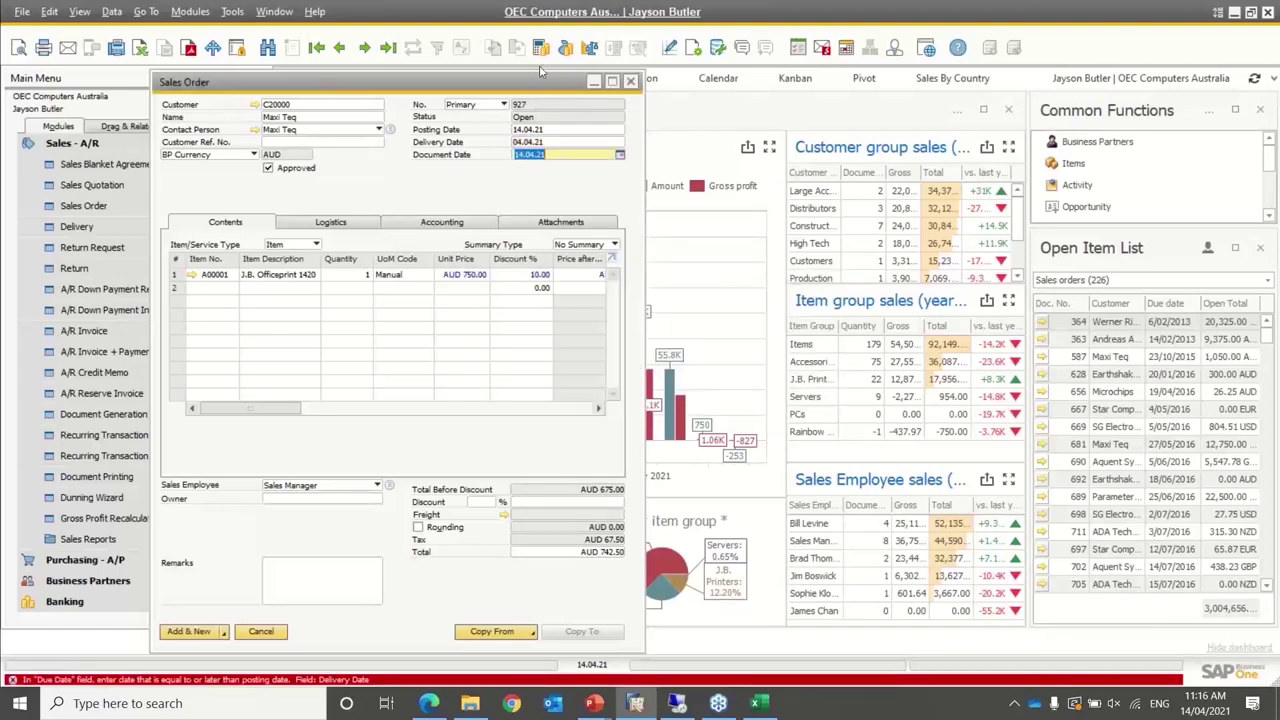
Reset the delivery date to 14.04.21 by entering only the day, 14, and update the existing rows
click(540, 142)
text(14)
key(Tab)
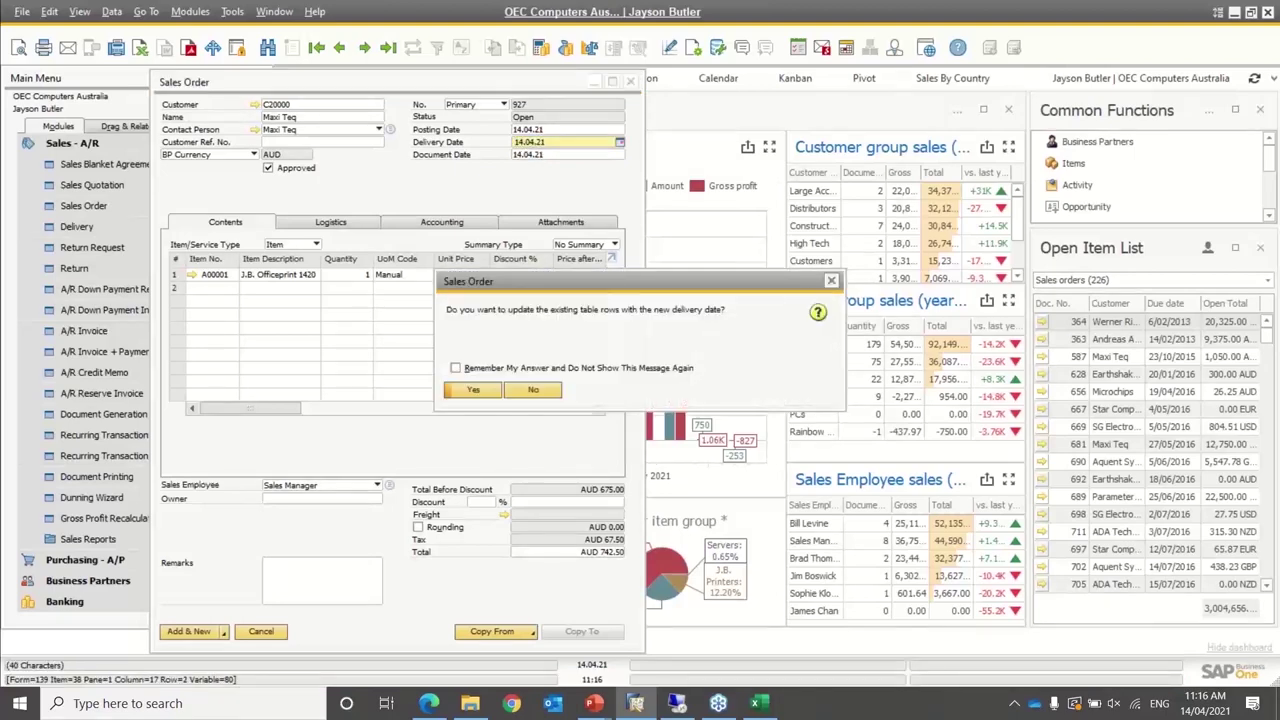
click(478, 393)
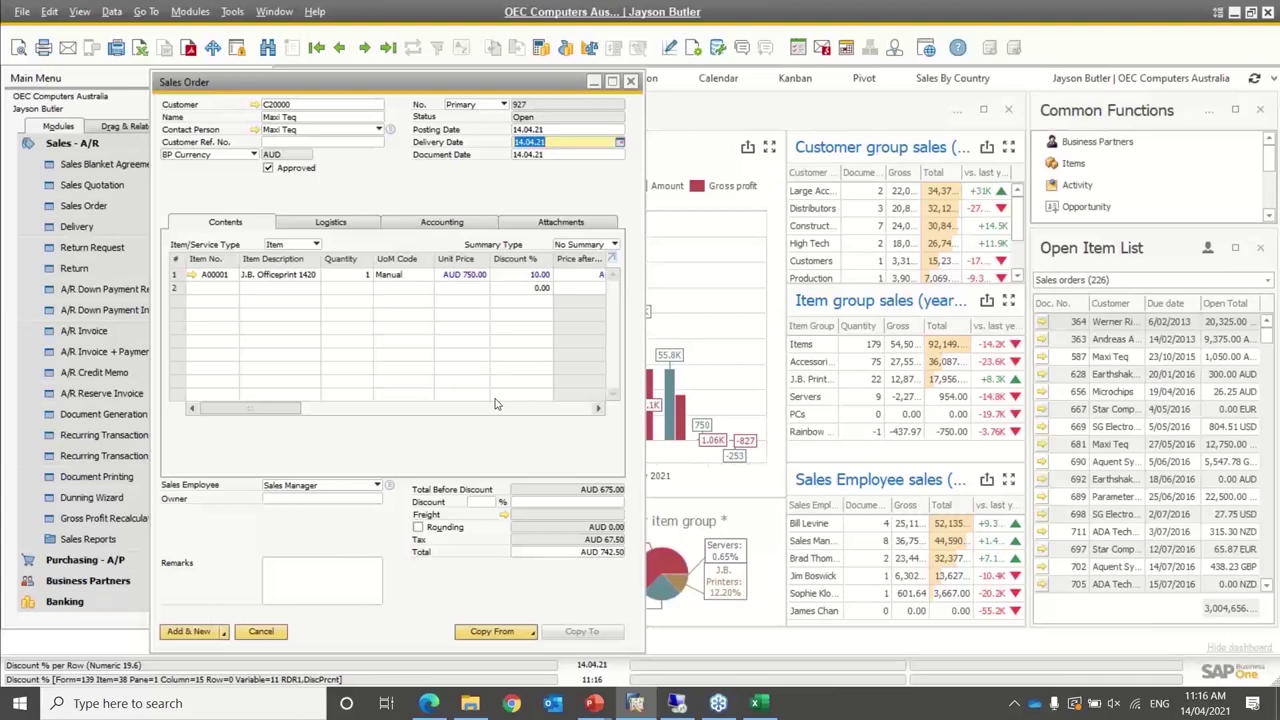
Advance the sales order's delivery date one day at a time to 17.04.21
text(15.04.21)
key(plus)
key(plus)
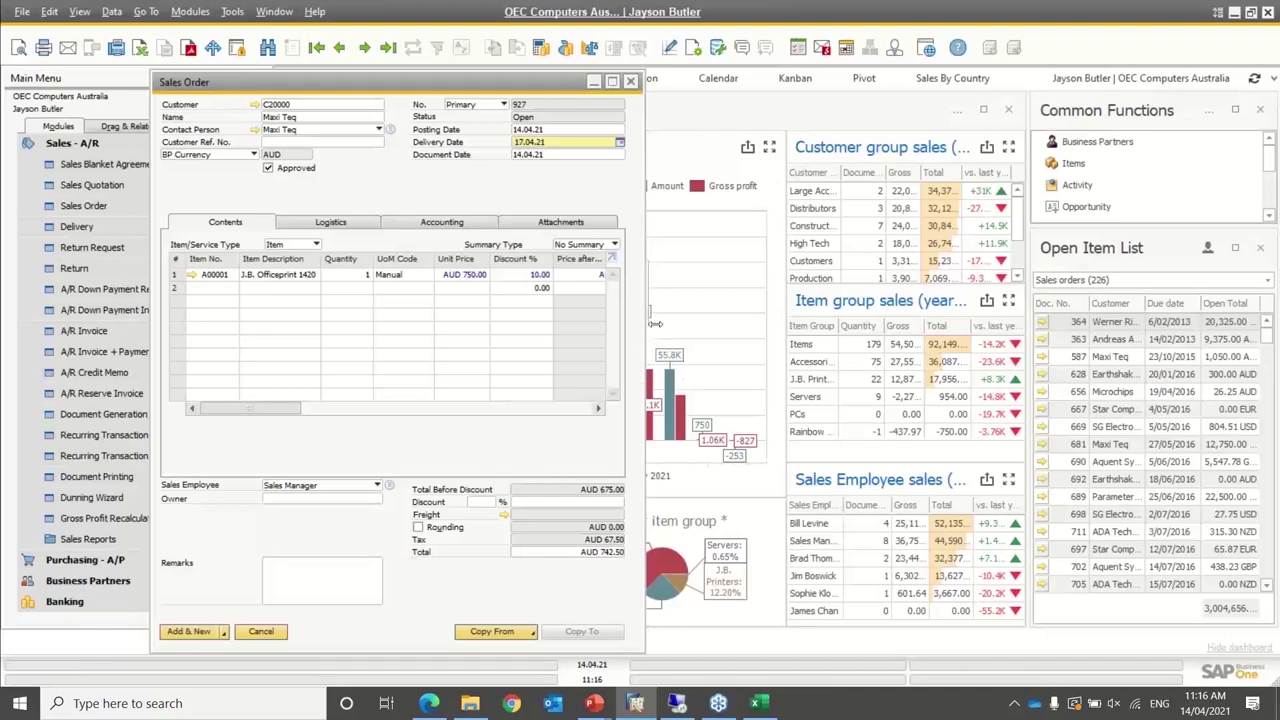
Pick 19 May 2021 from the calendar as the sales order's delivery date
click(620, 145)
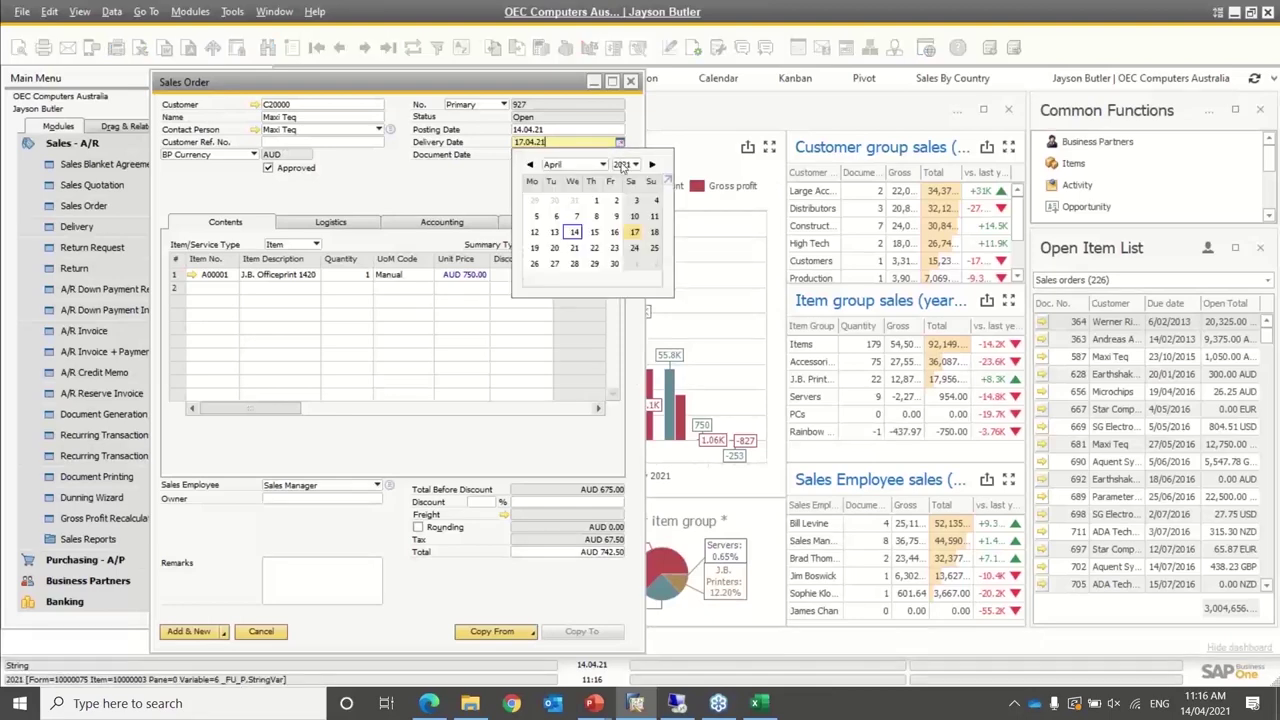
click(652, 164)
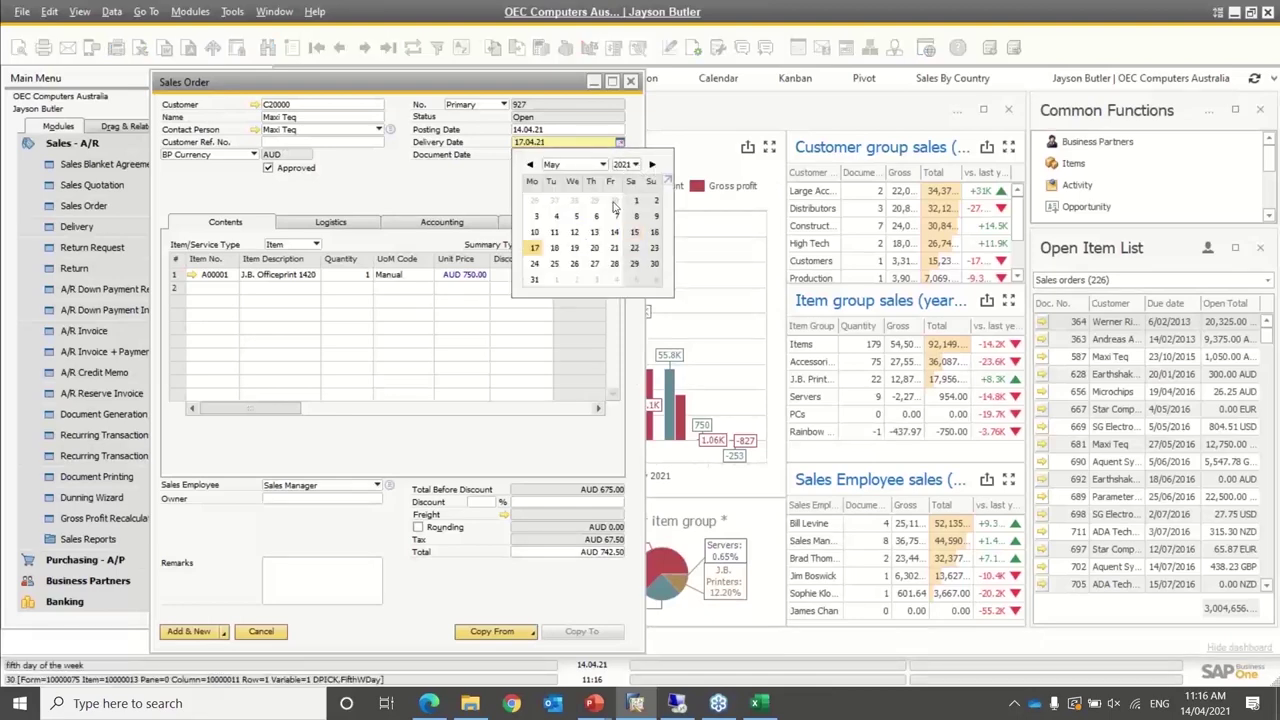
click(574, 247)
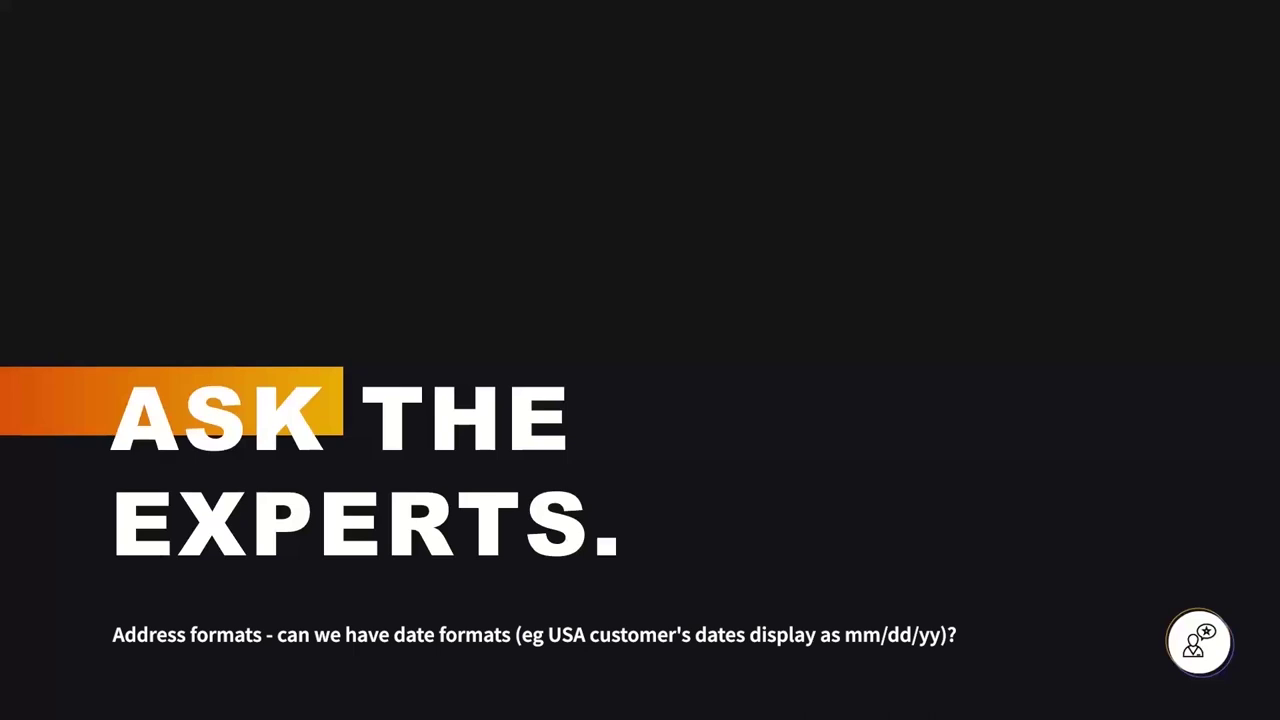
Switch back to SAP Business One and open the Display section of General Settings to view the date format options
key(alt+Tab)
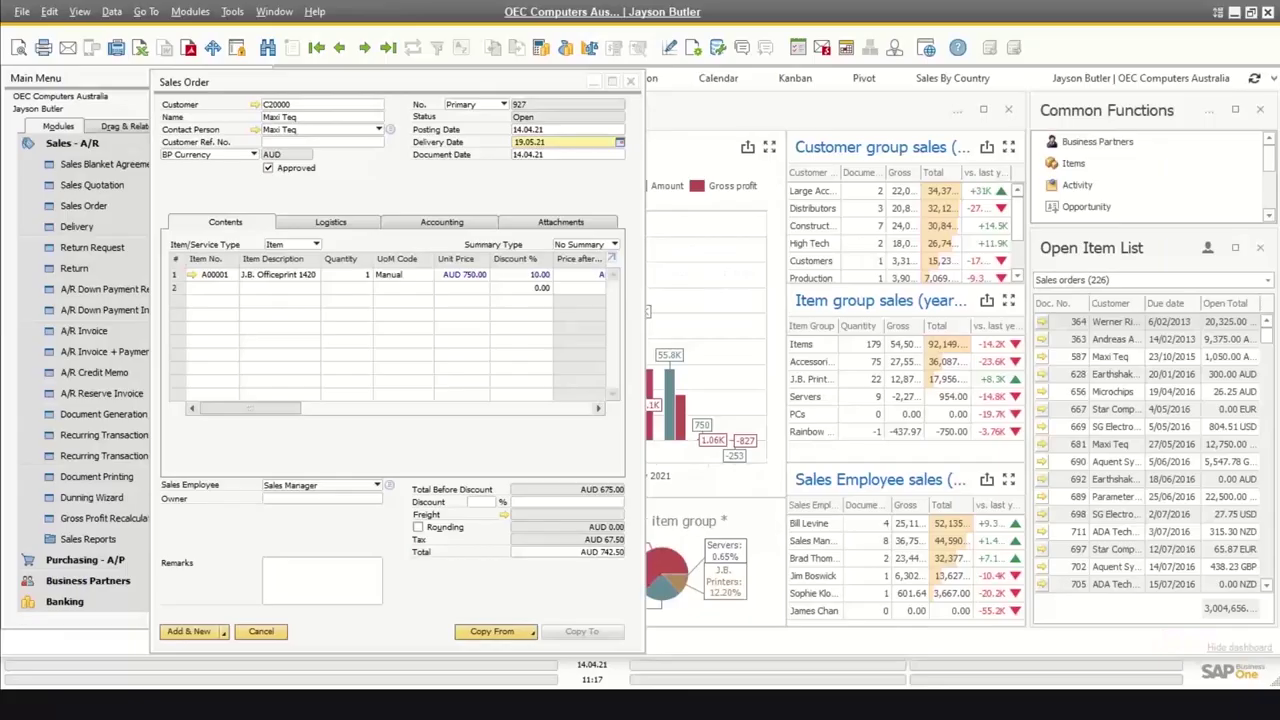
click(72, 145)
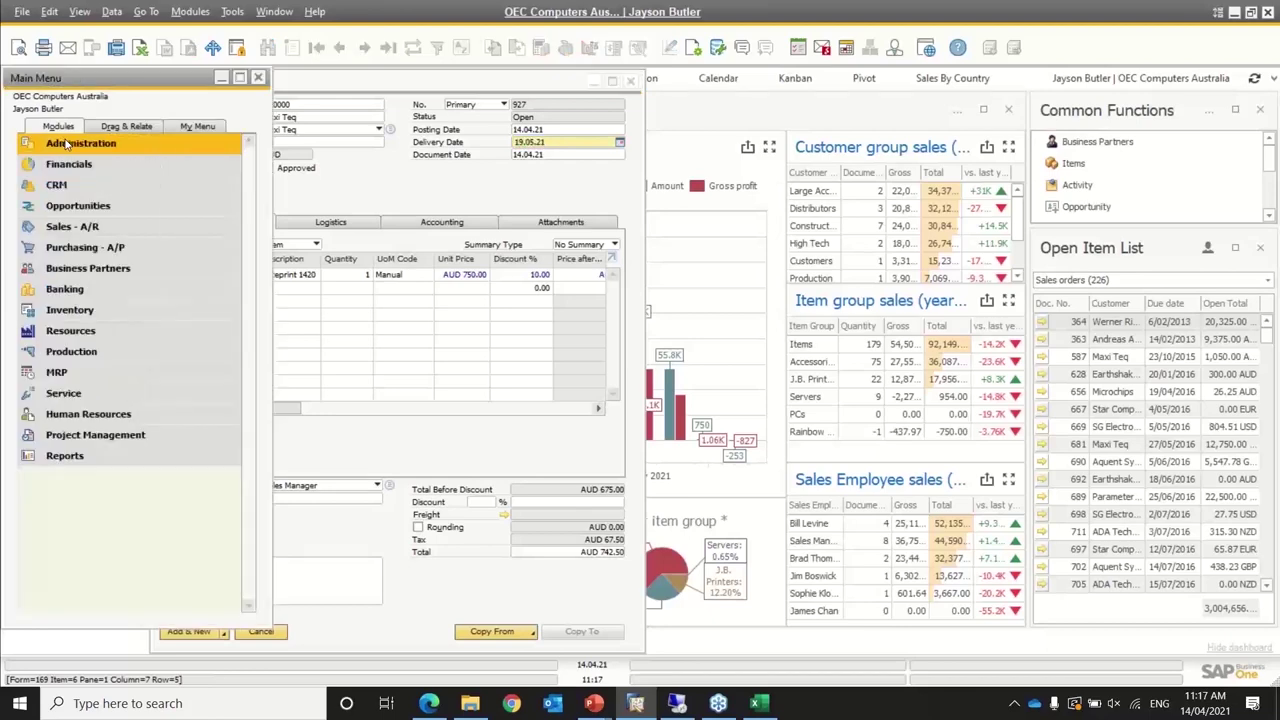
click(72, 146)
click(100, 226)
click(108, 268)
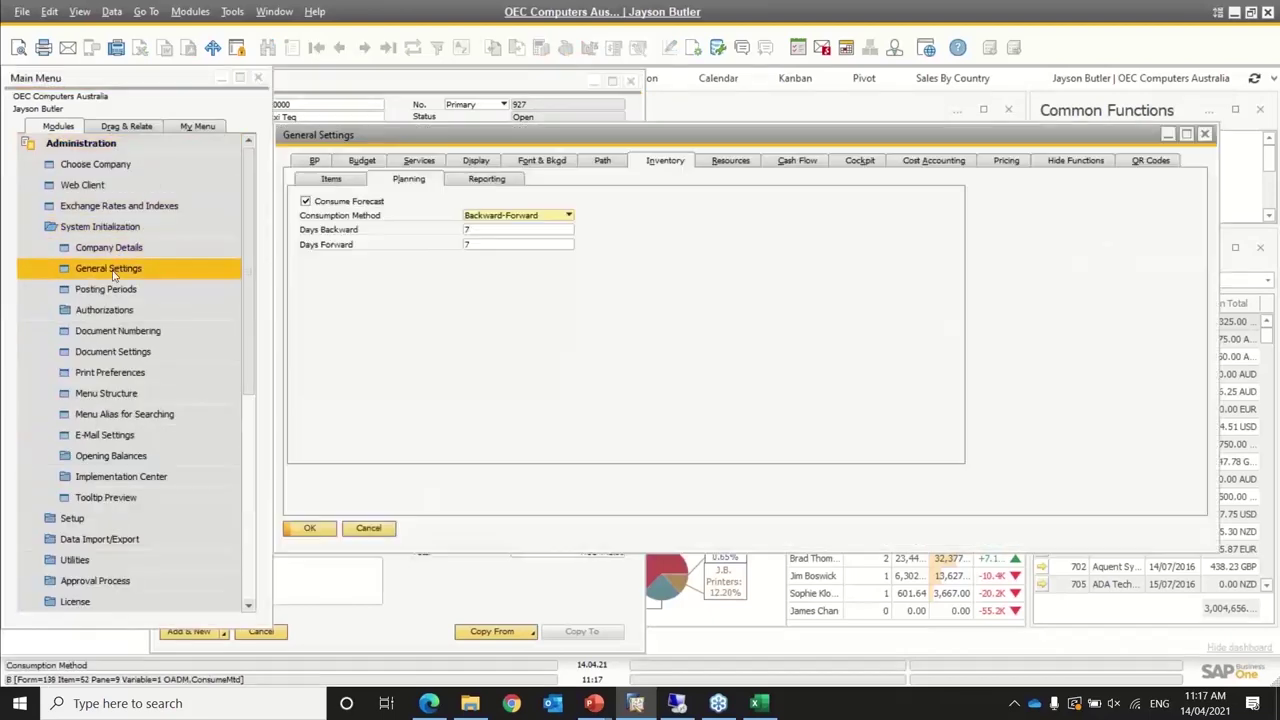
click(467, 167)
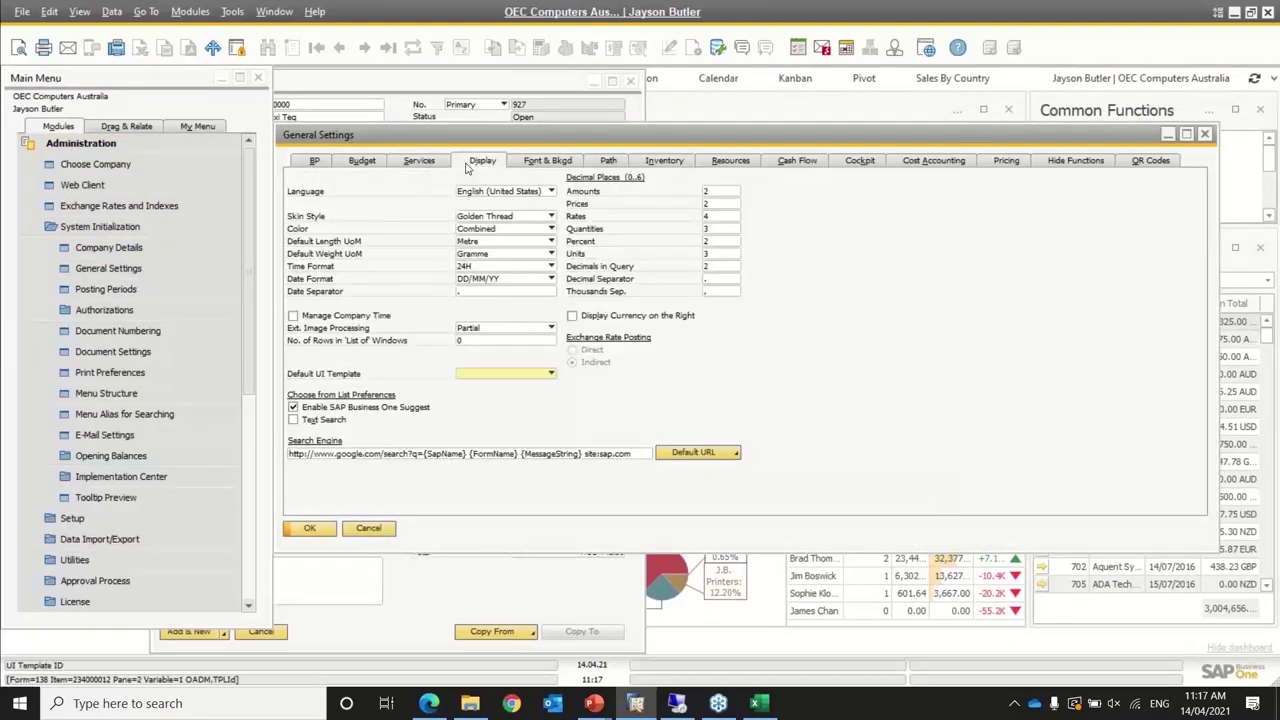
Review the available date formats in the display settings, leaving DD/MM/YY selected
click(480, 279)
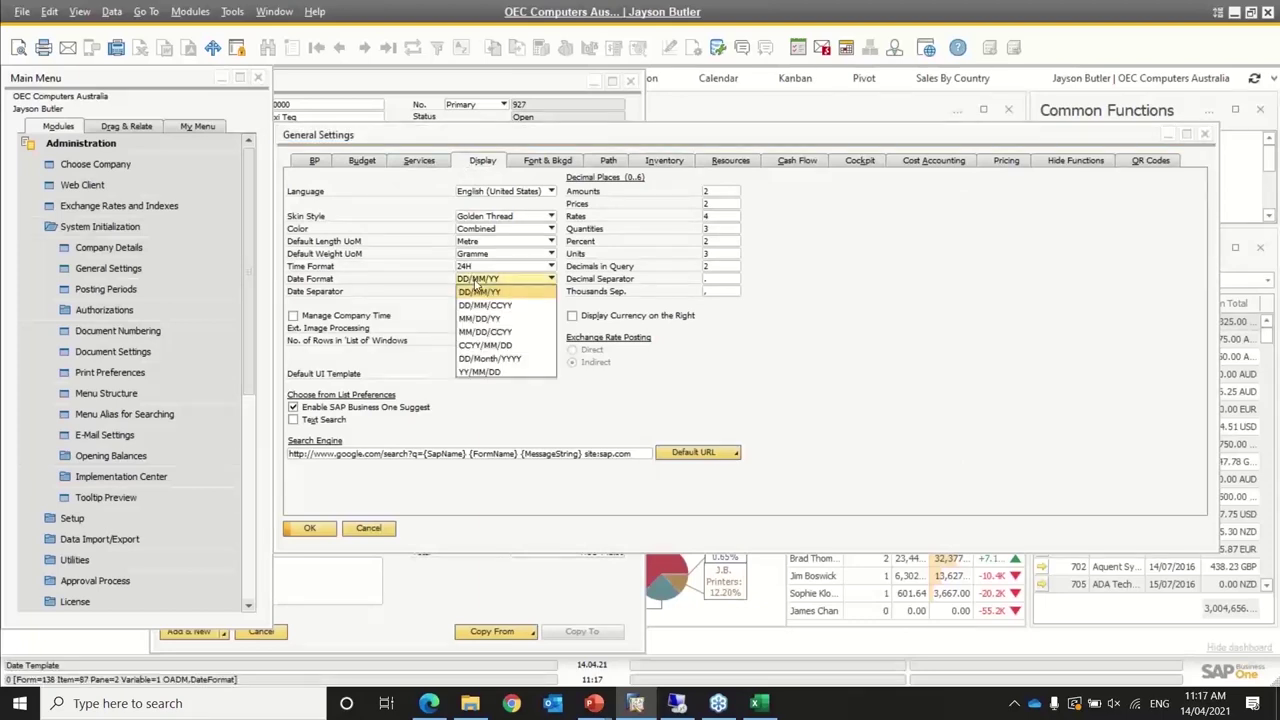
click(478, 286)
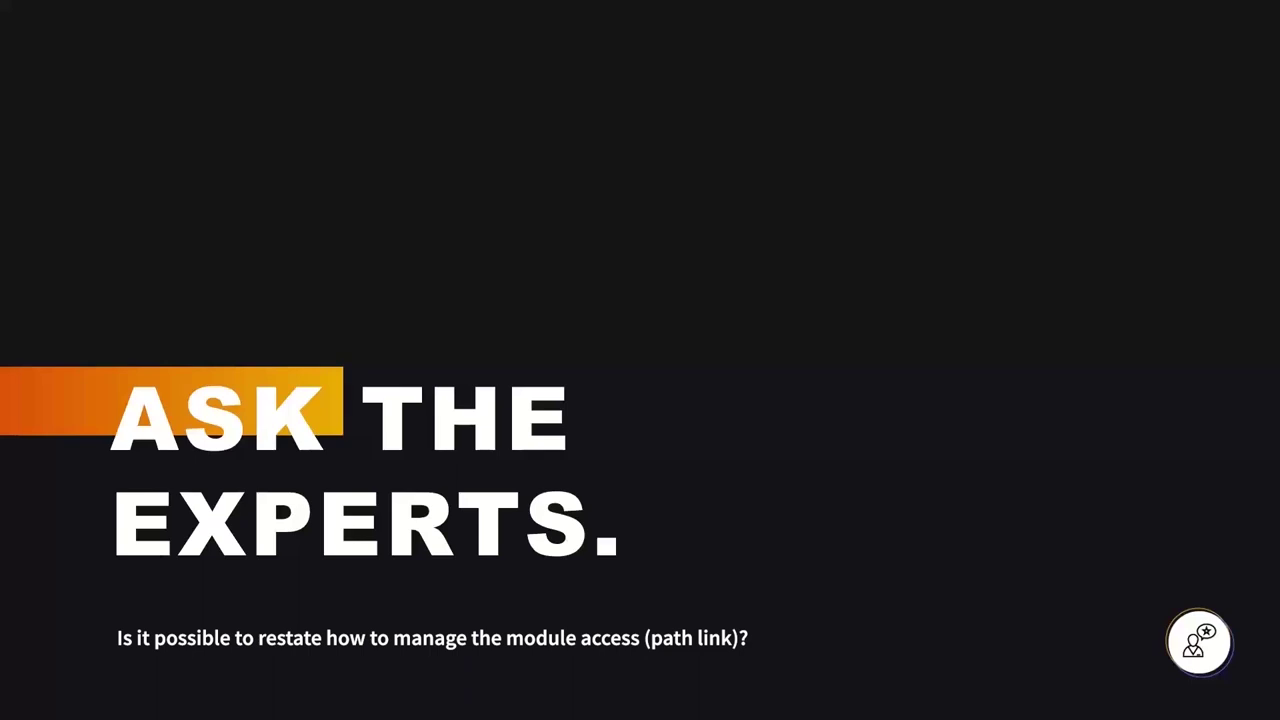
Switch back to SAP Business One and show the Hide Functions options in General Settings
key(alt+Tab)
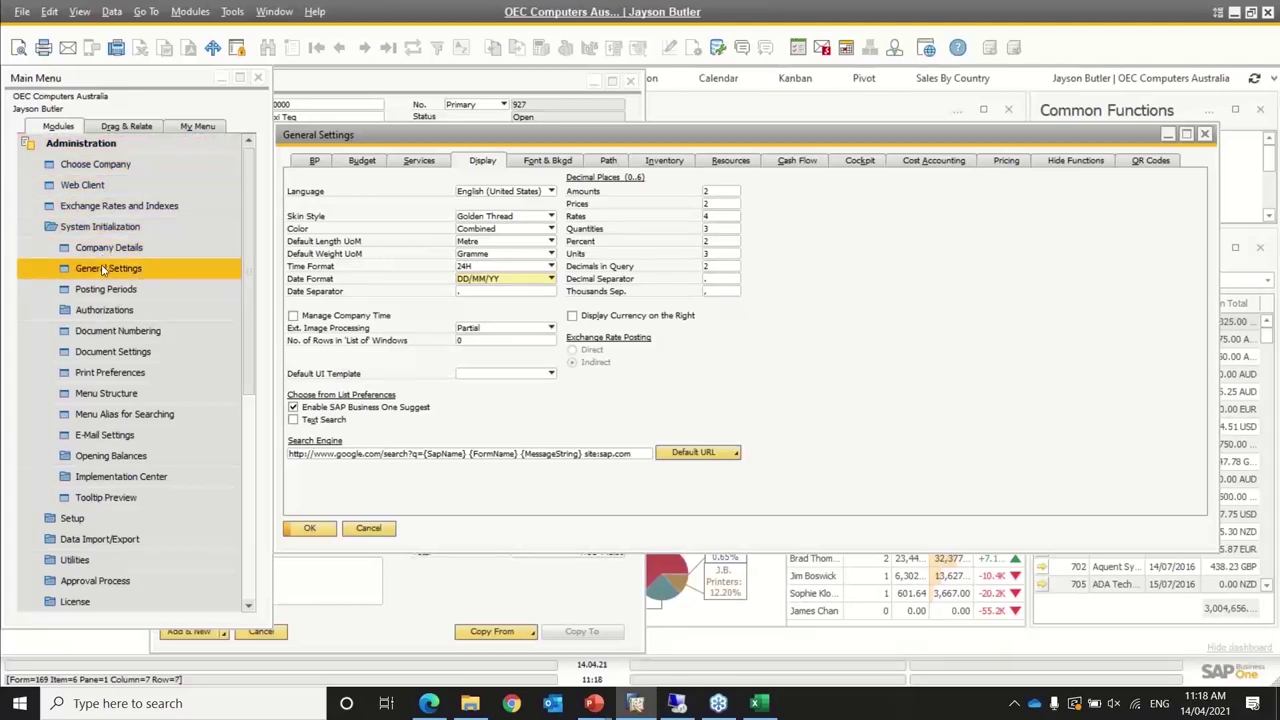
click(103, 268)
click(664, 160)
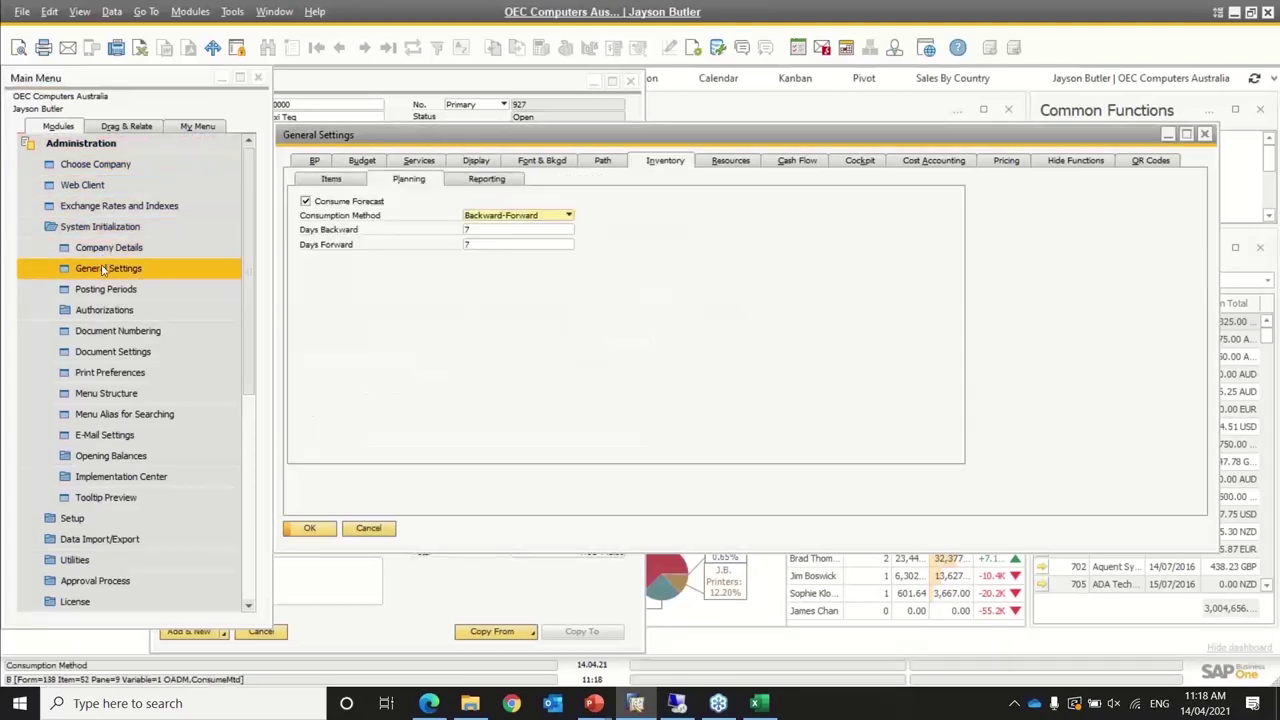
click(1075, 161)
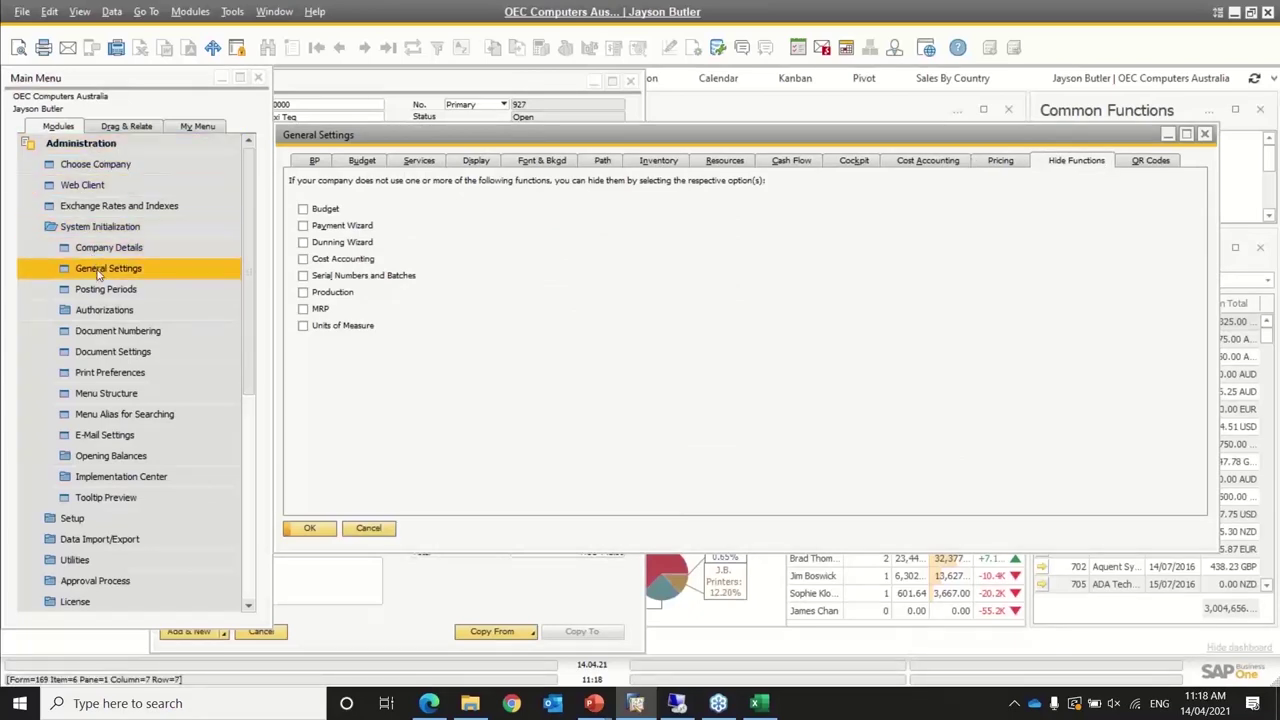
click(98, 276)
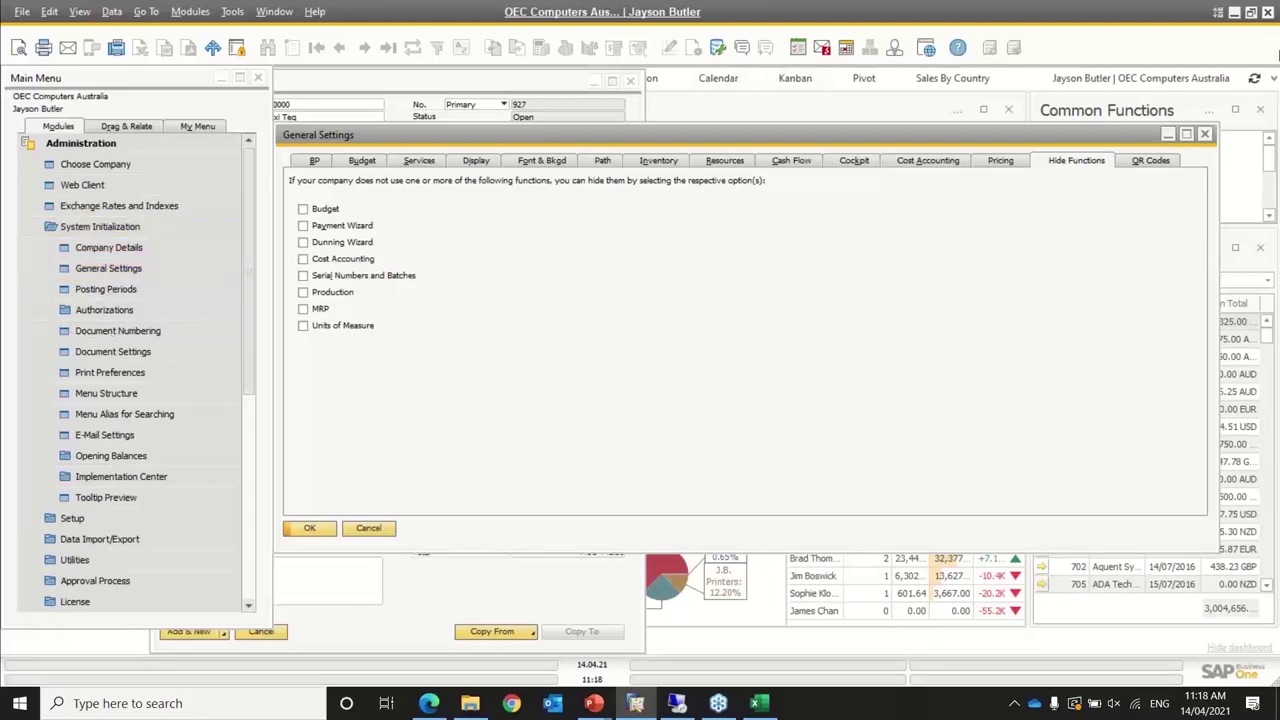
click(1095, 161)
Open the last A/R down payment invoice from the Sales - A/R module and check which actions are available for it
click(166, 143)
click(90, 226)
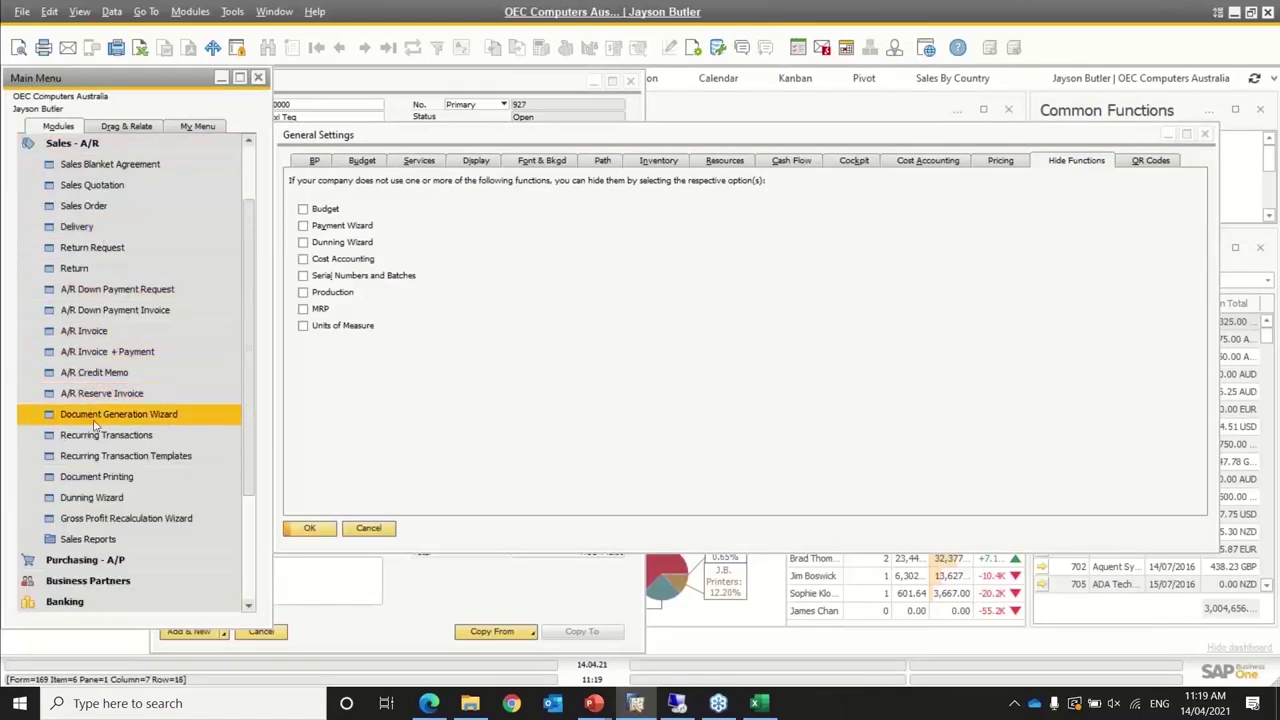
click(128, 310)
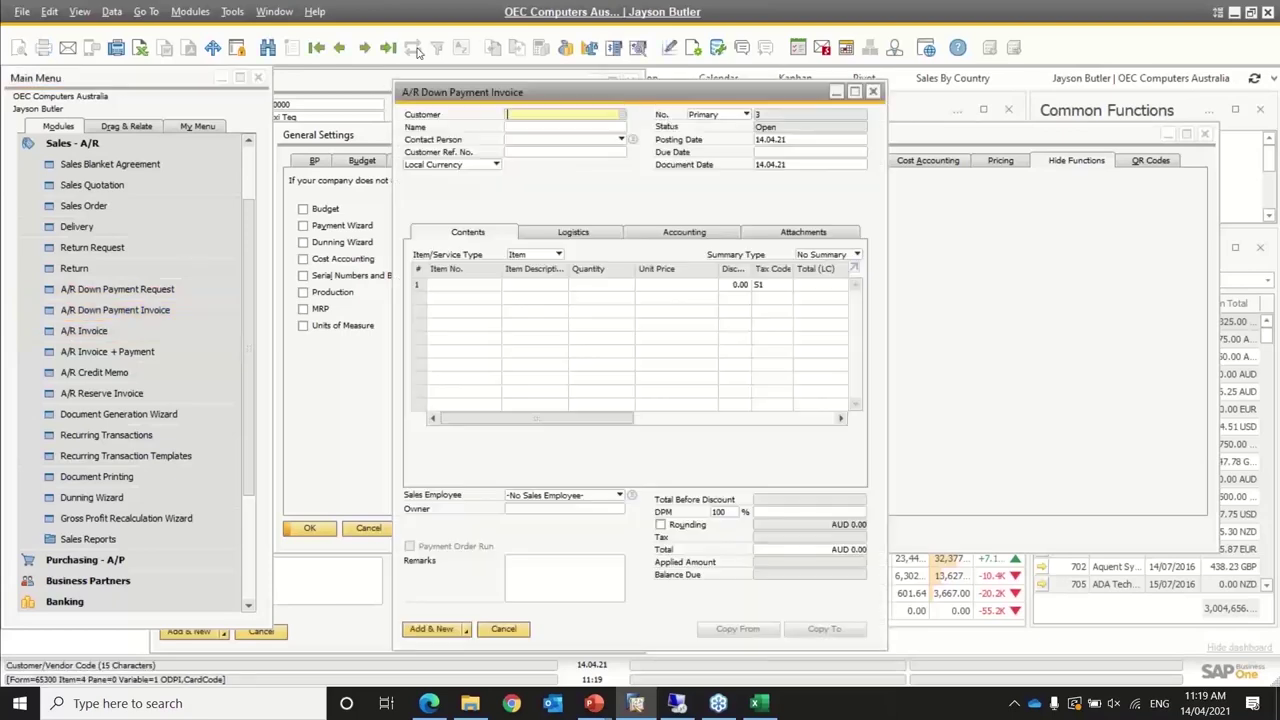
click(389, 50)
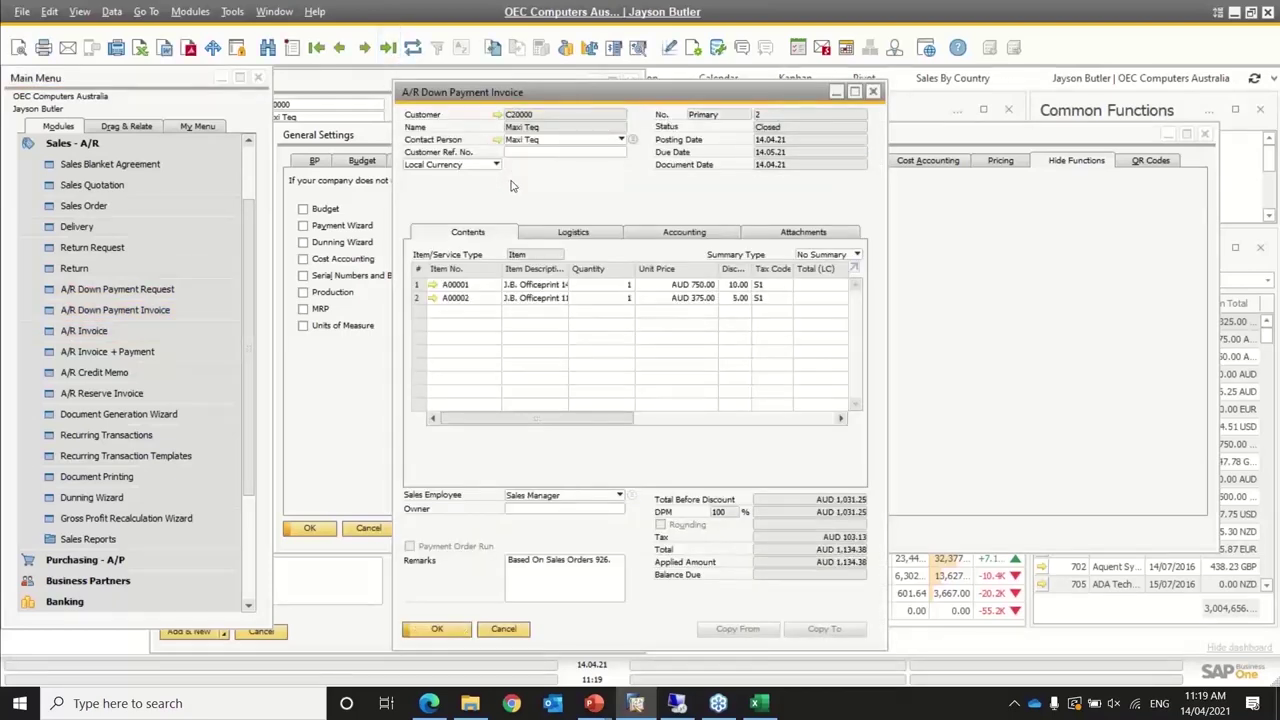
right_click(510, 185)
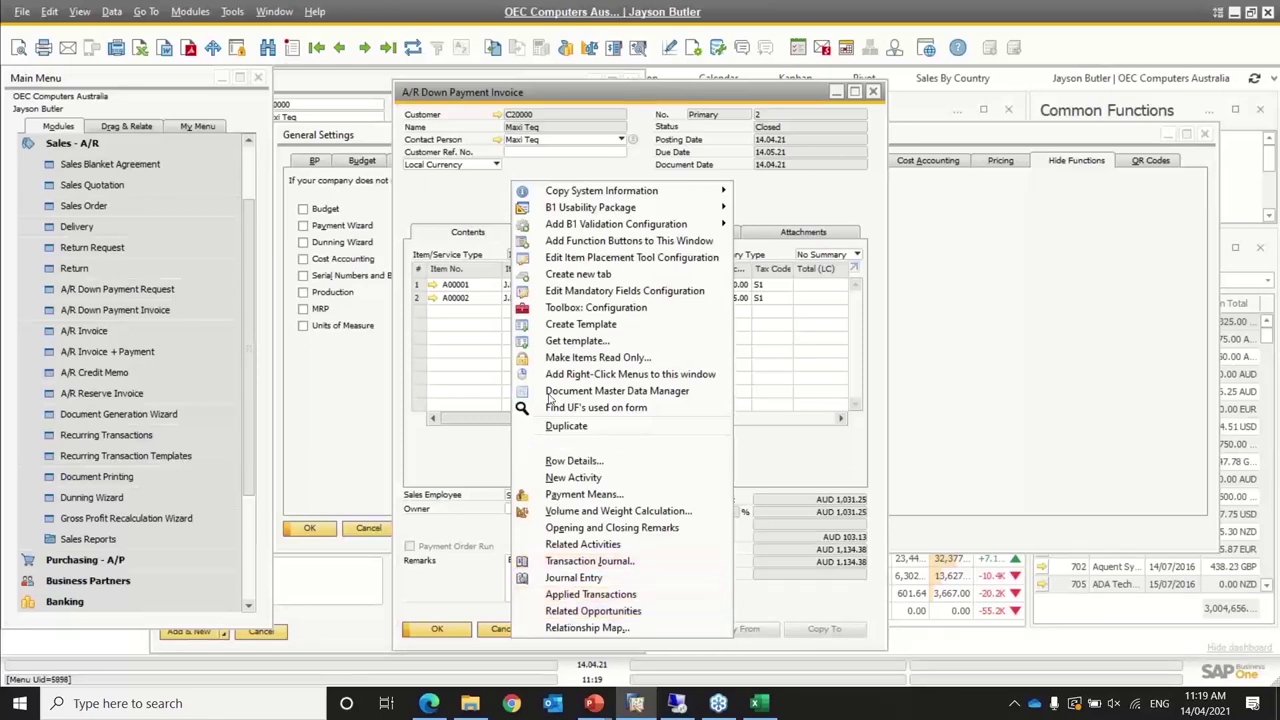
click(475, 193)
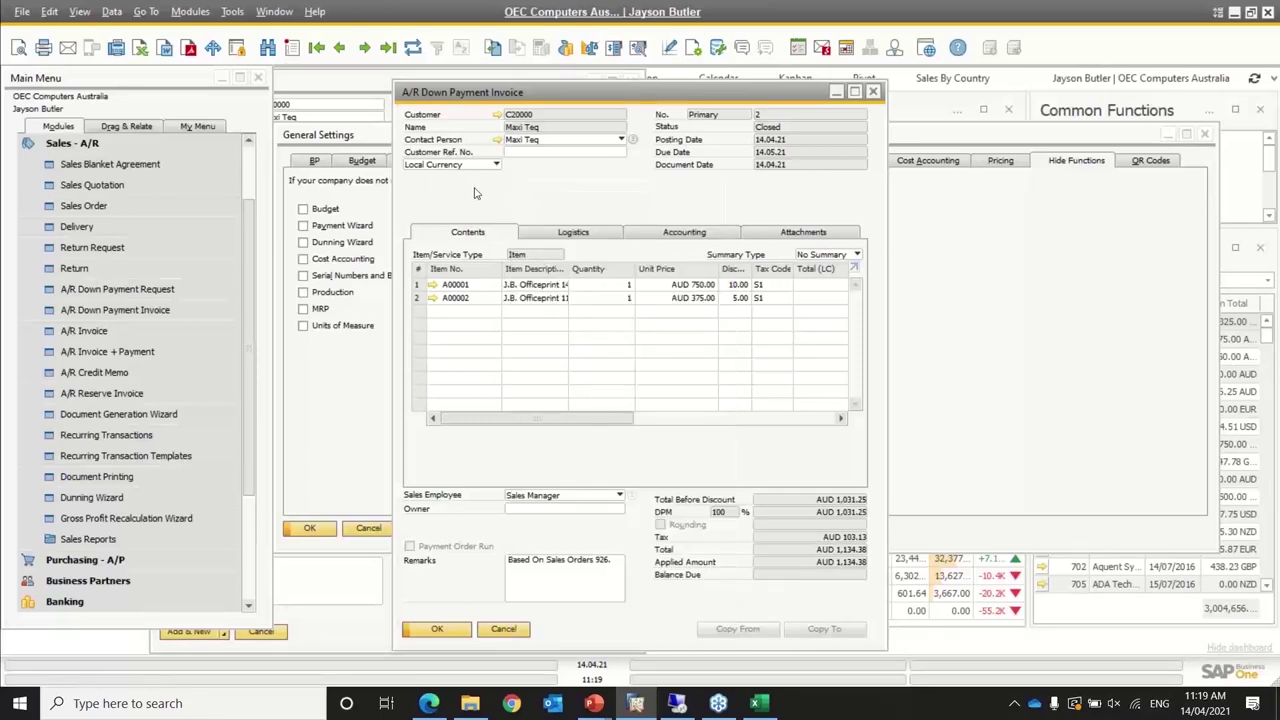
Cancel the incoming payment linked to the down payment invoice and refresh the invoice
click(568, 50)
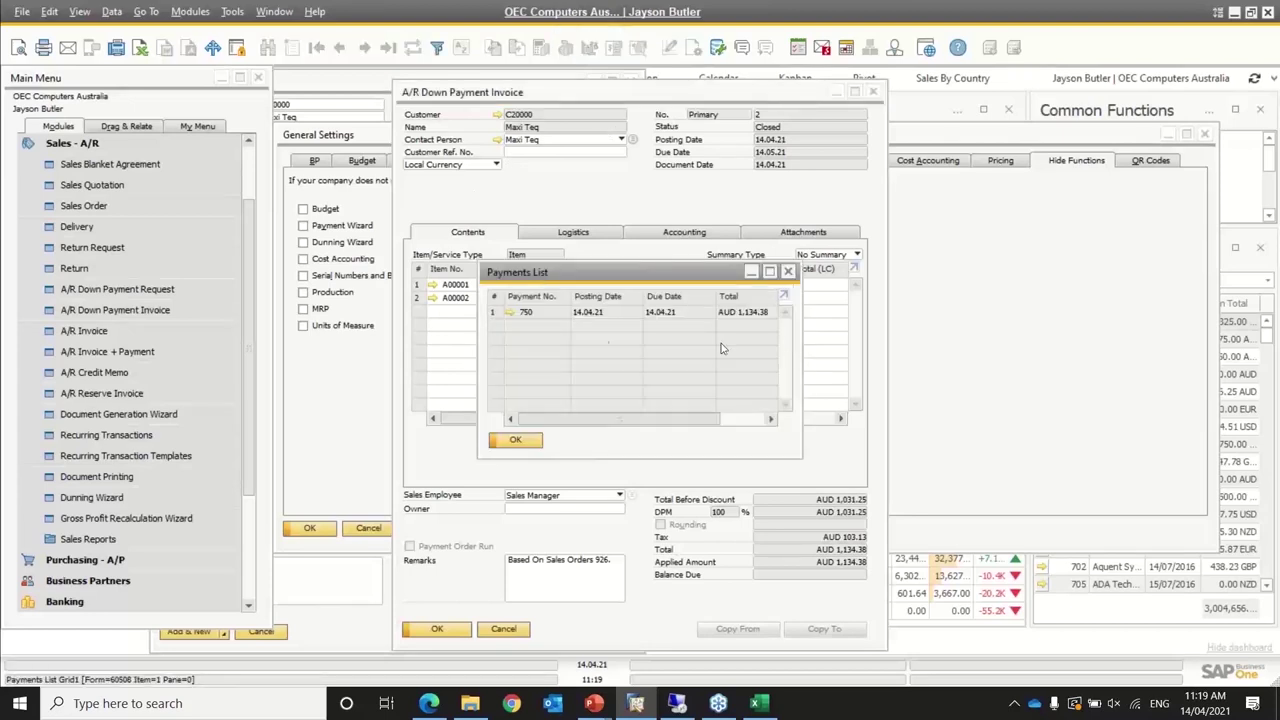
click(510, 312)
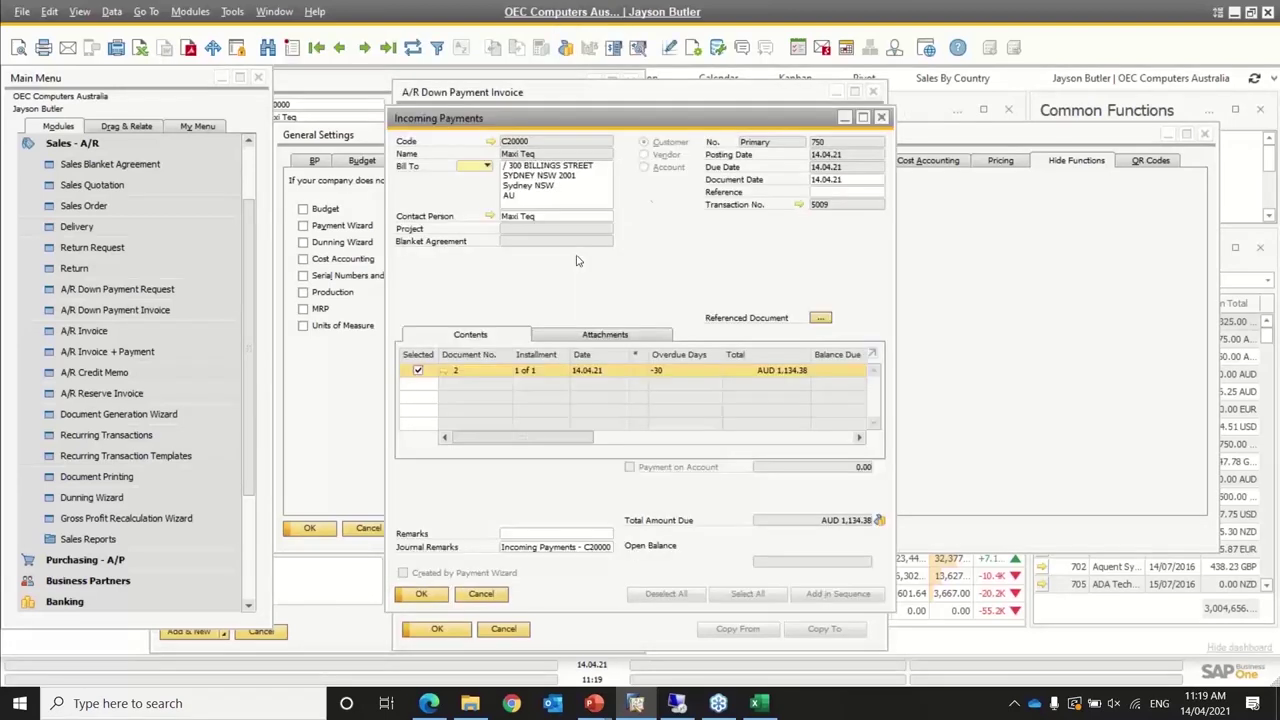
right_click(670, 203)
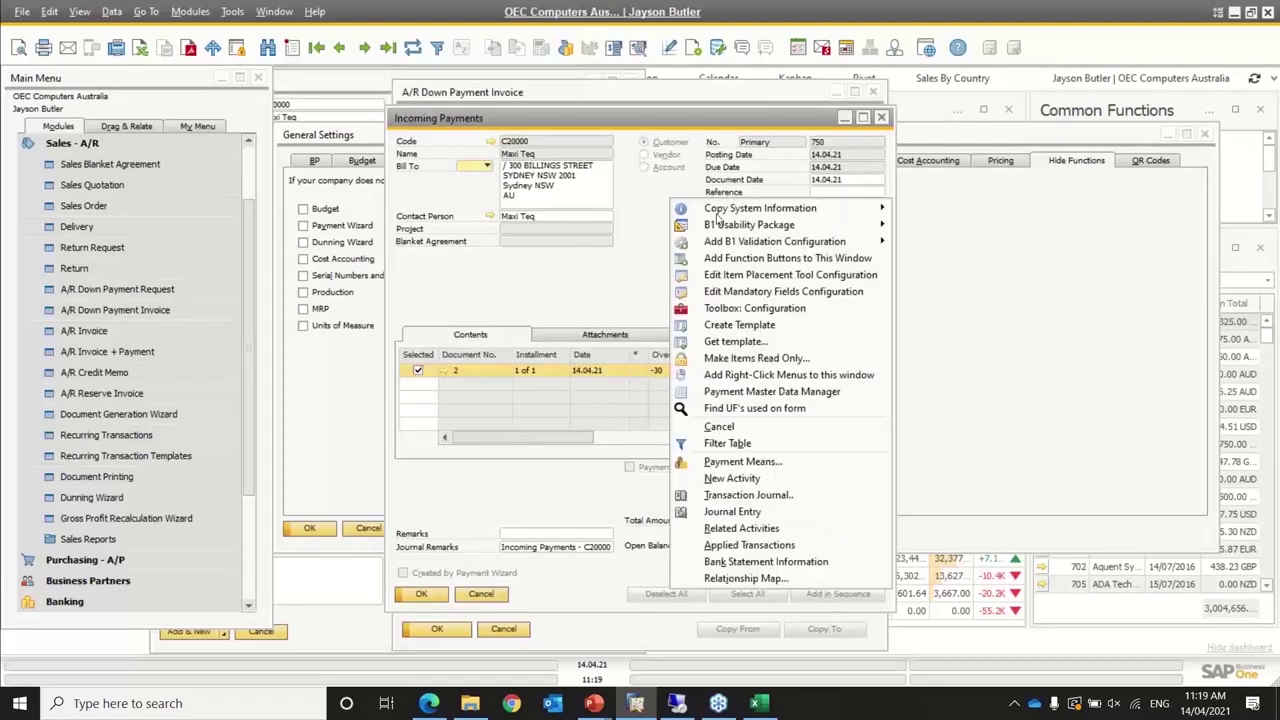
click(720, 429)
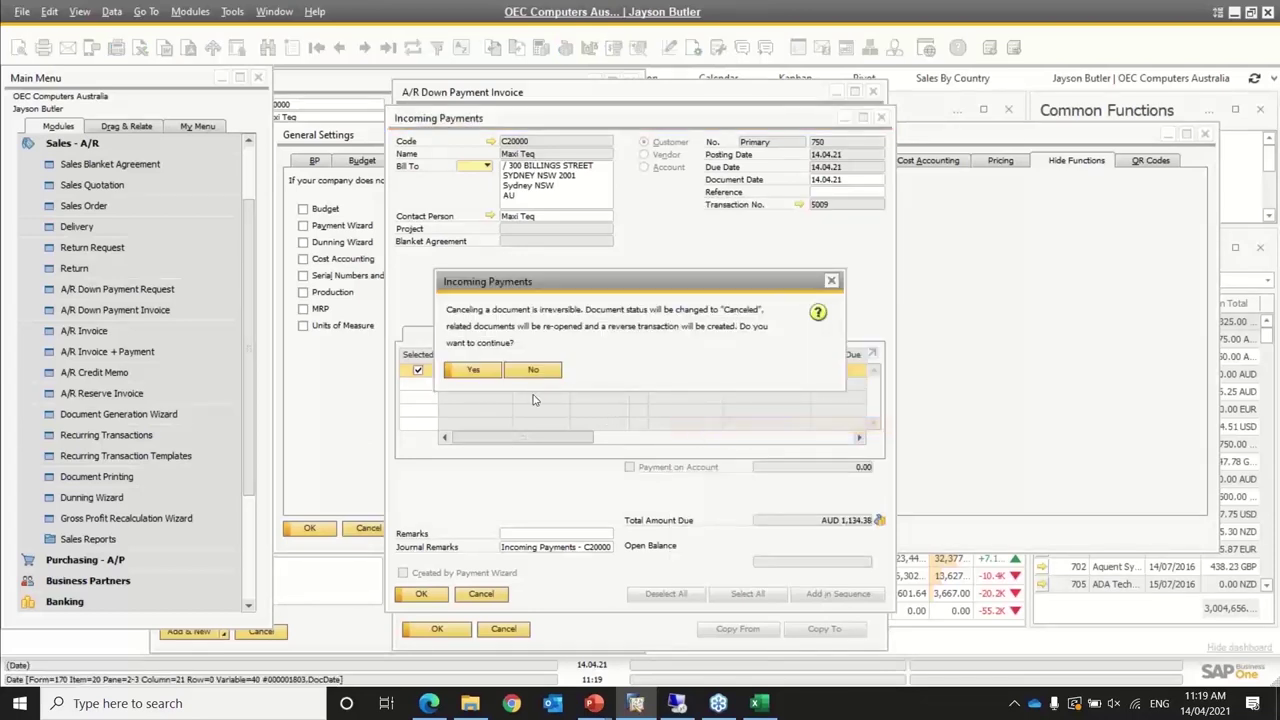
click(474, 371)
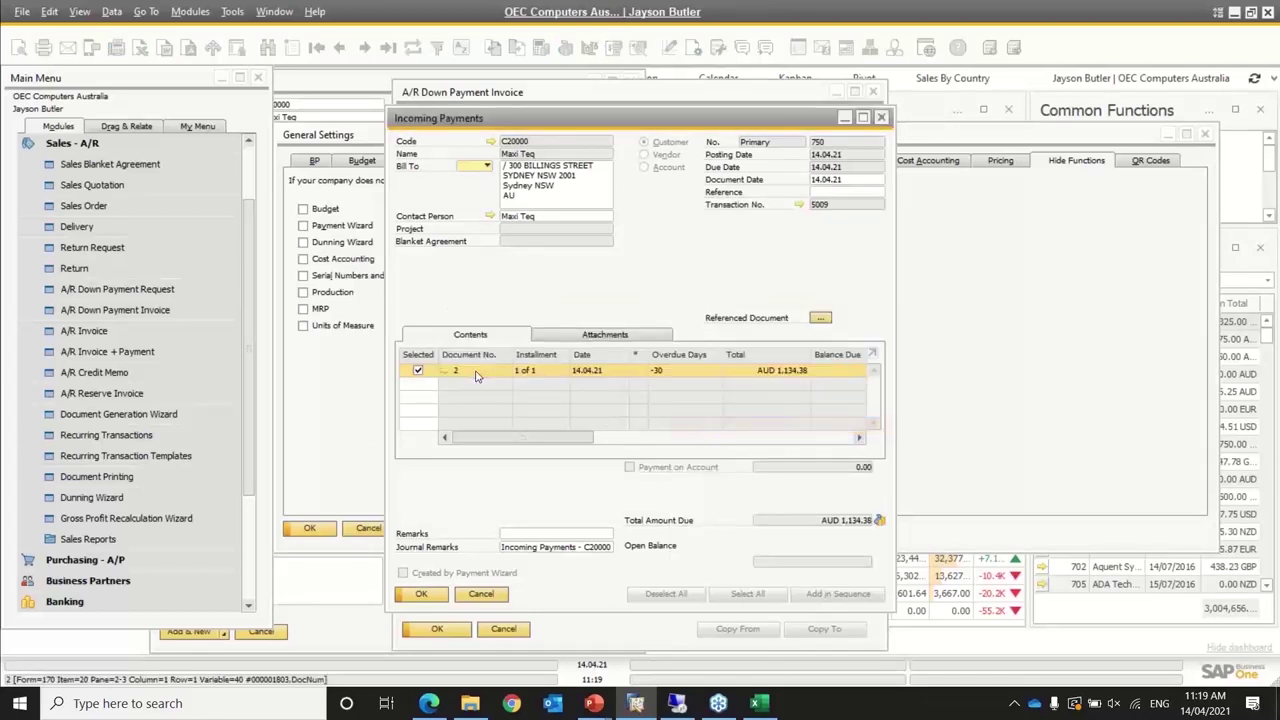
click(482, 594)
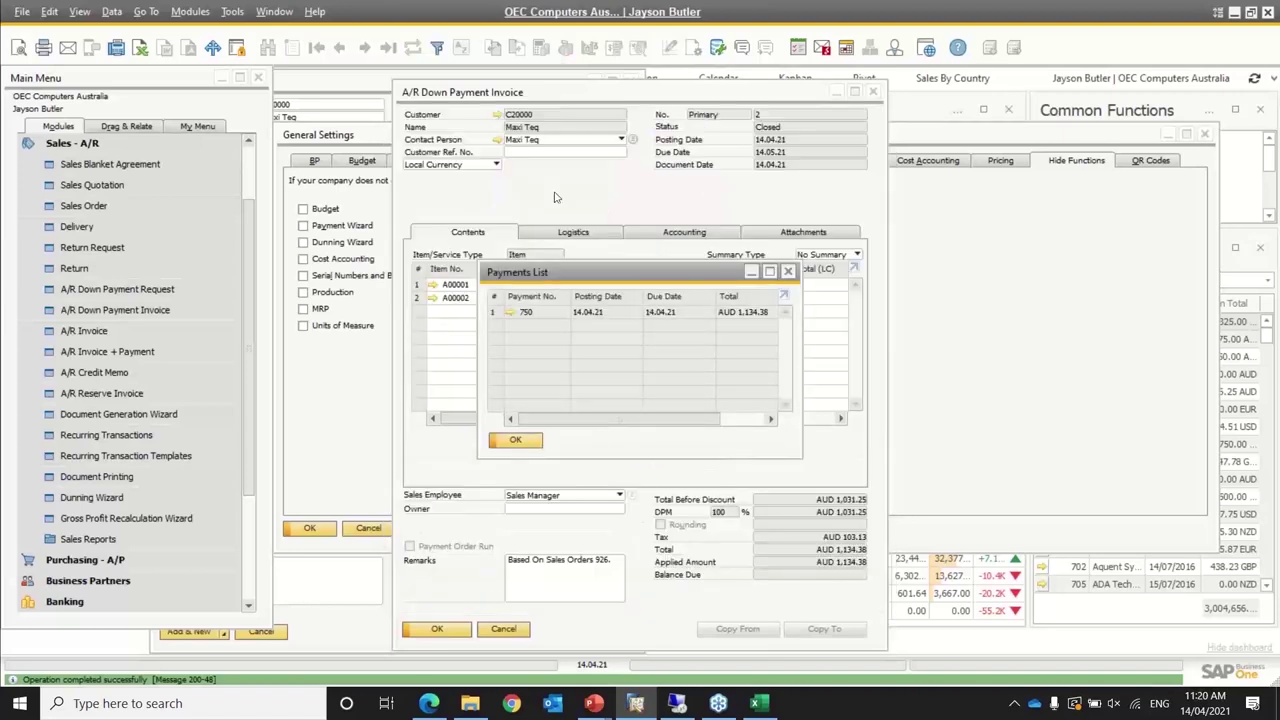
click(516, 441)
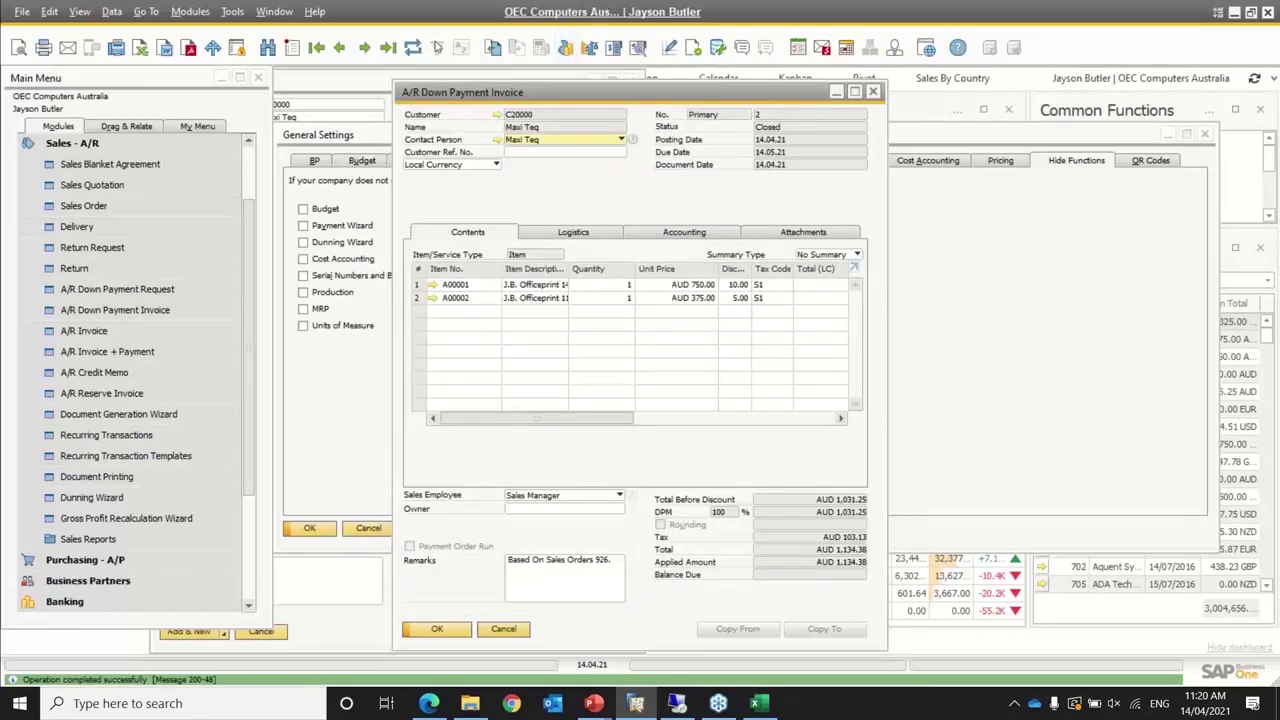
click(413, 47)
Copy the reopened down payment invoice to an A/R credit memo and add the credit memo
right_click(531, 208)
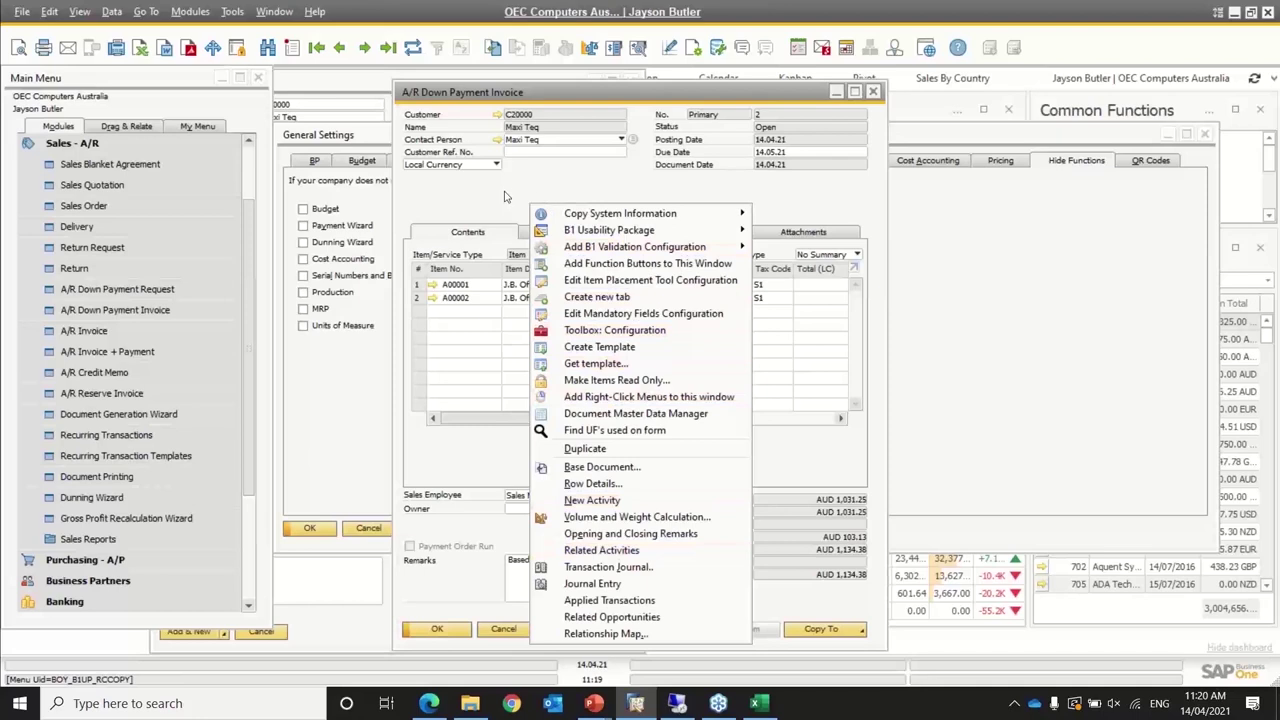
click(482, 191)
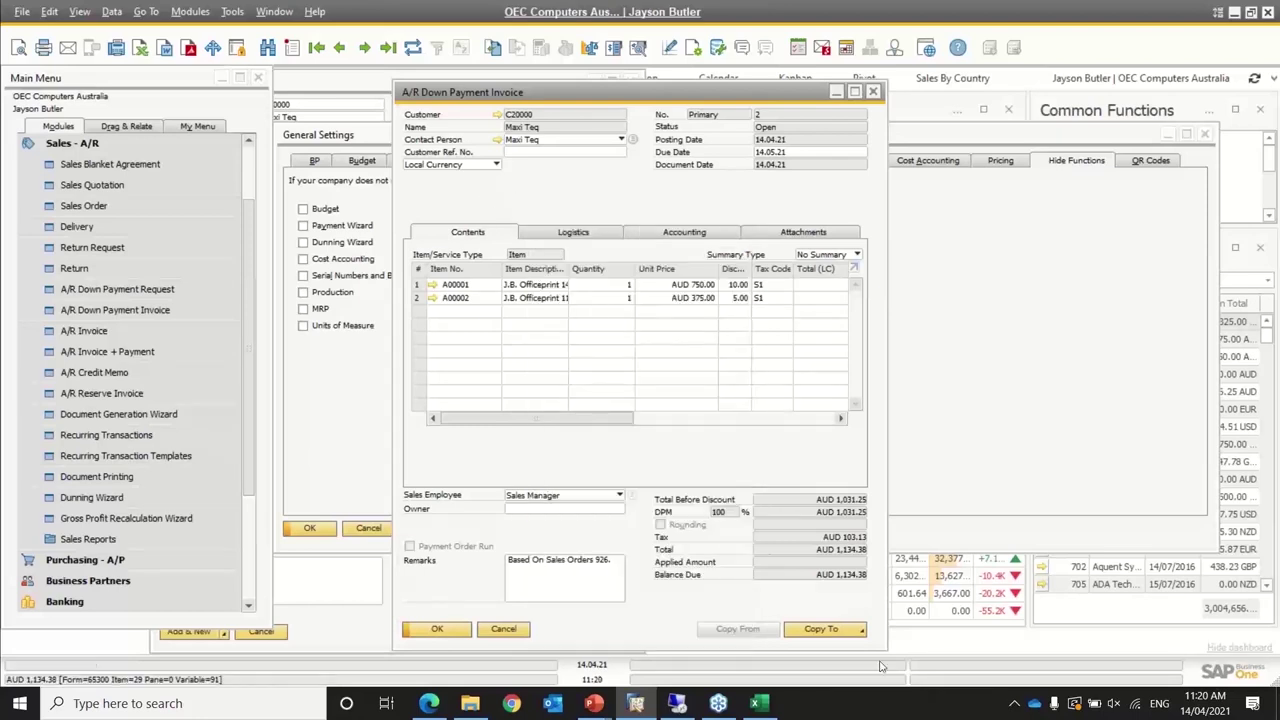
click(857, 630)
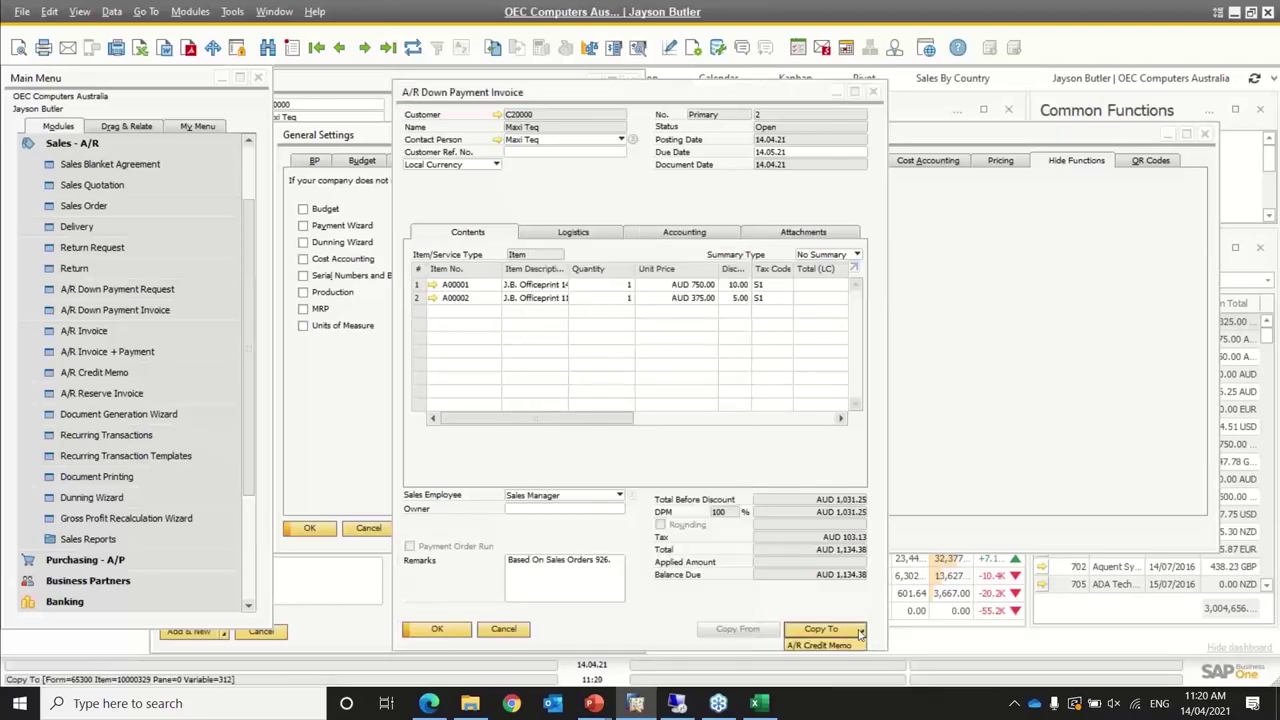
click(812, 645)
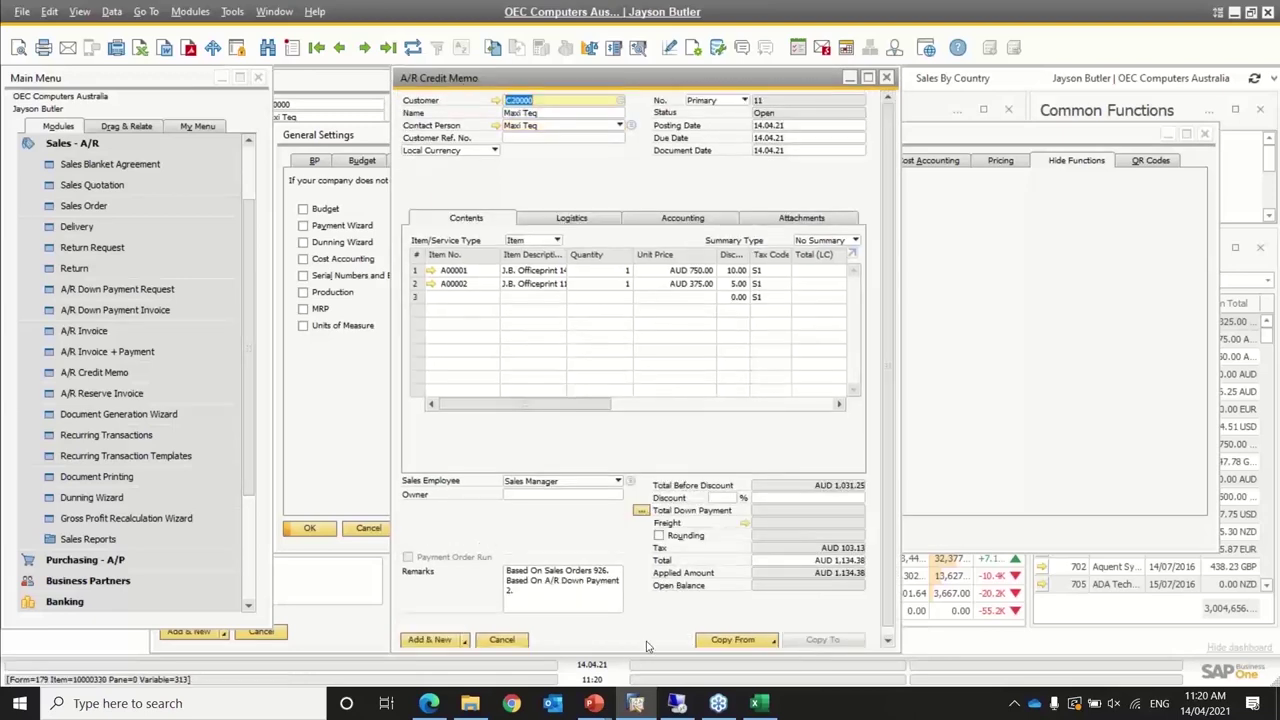
click(436, 641)
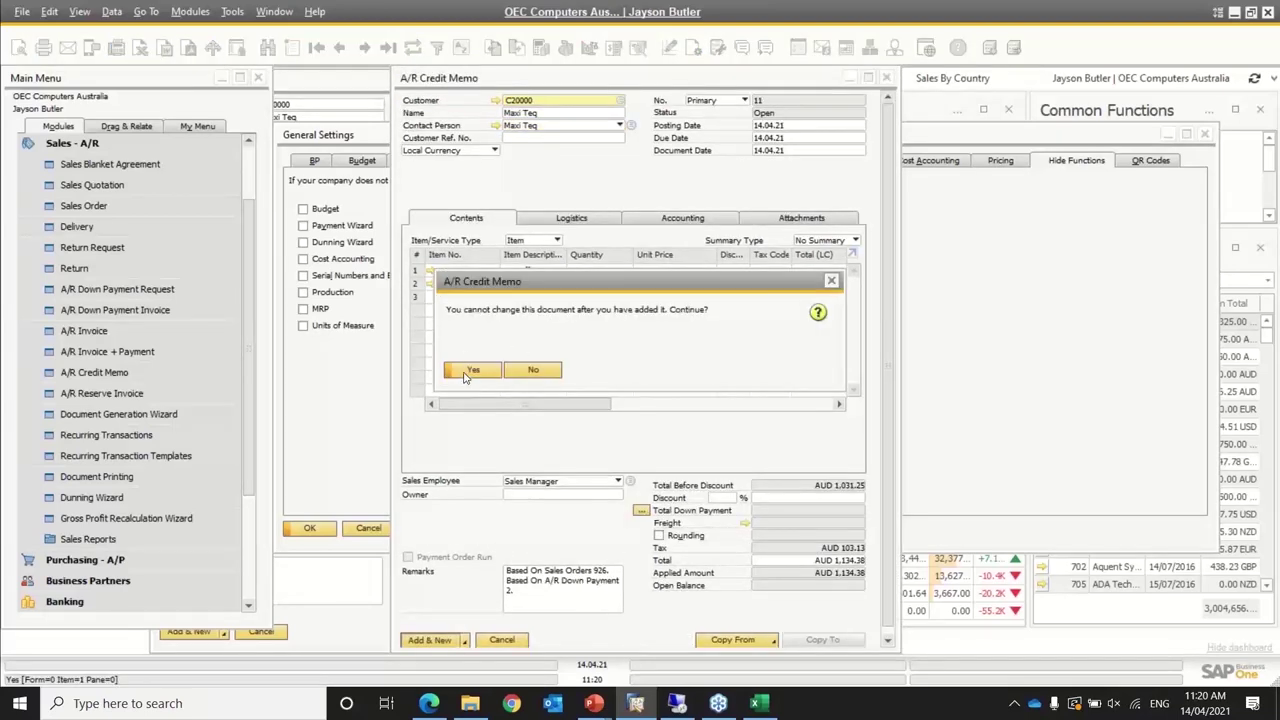
click(466, 377)
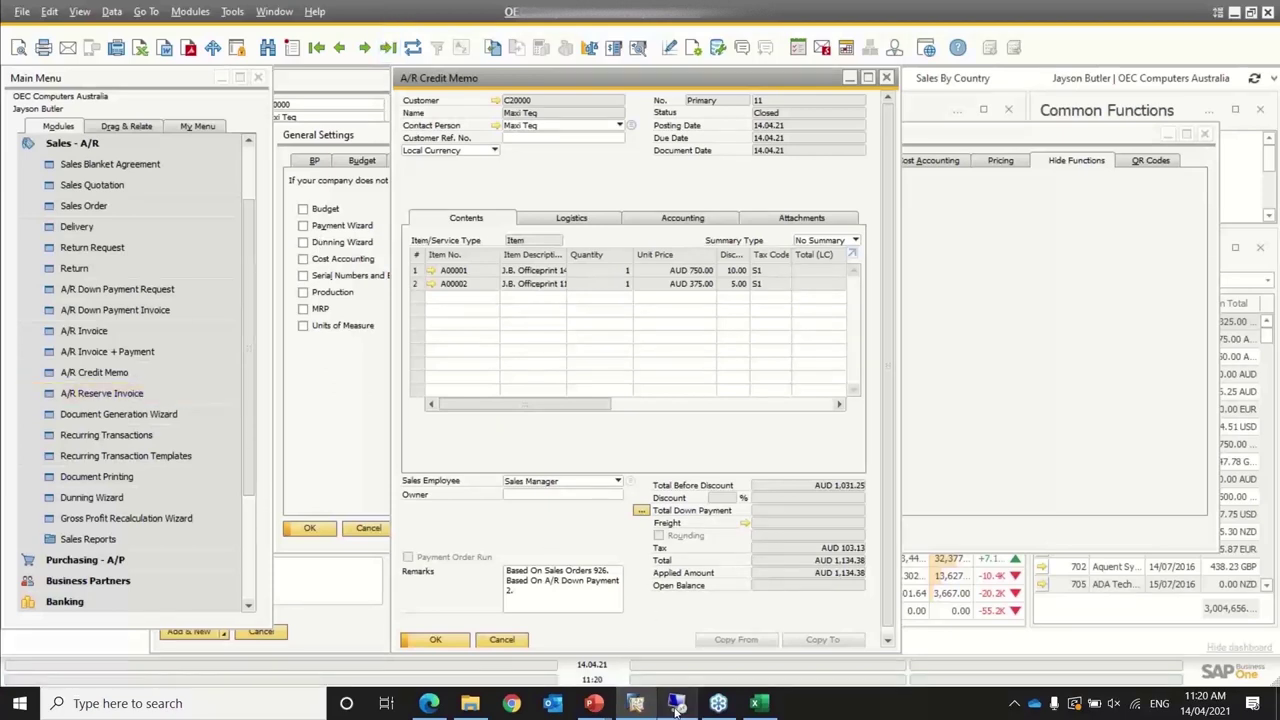
Switch to the remote desktop session and close the miPortal browser window
mouse_move(676, 708)
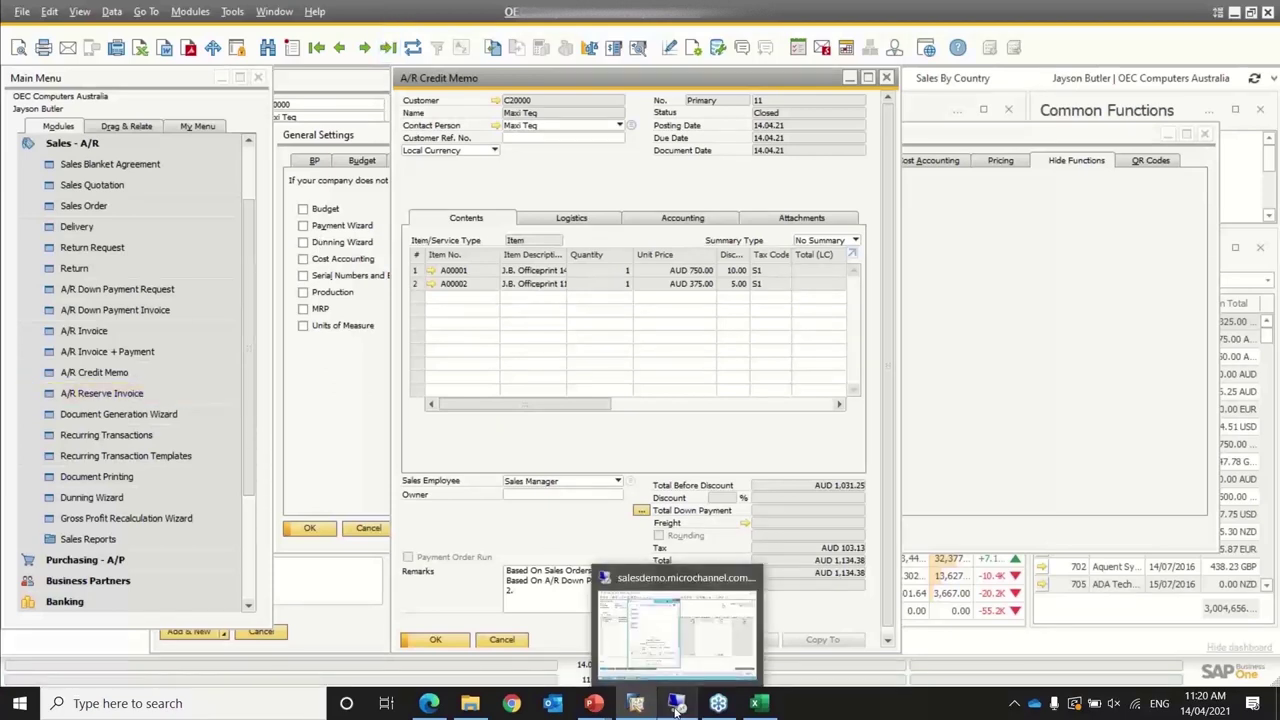
click(693, 633)
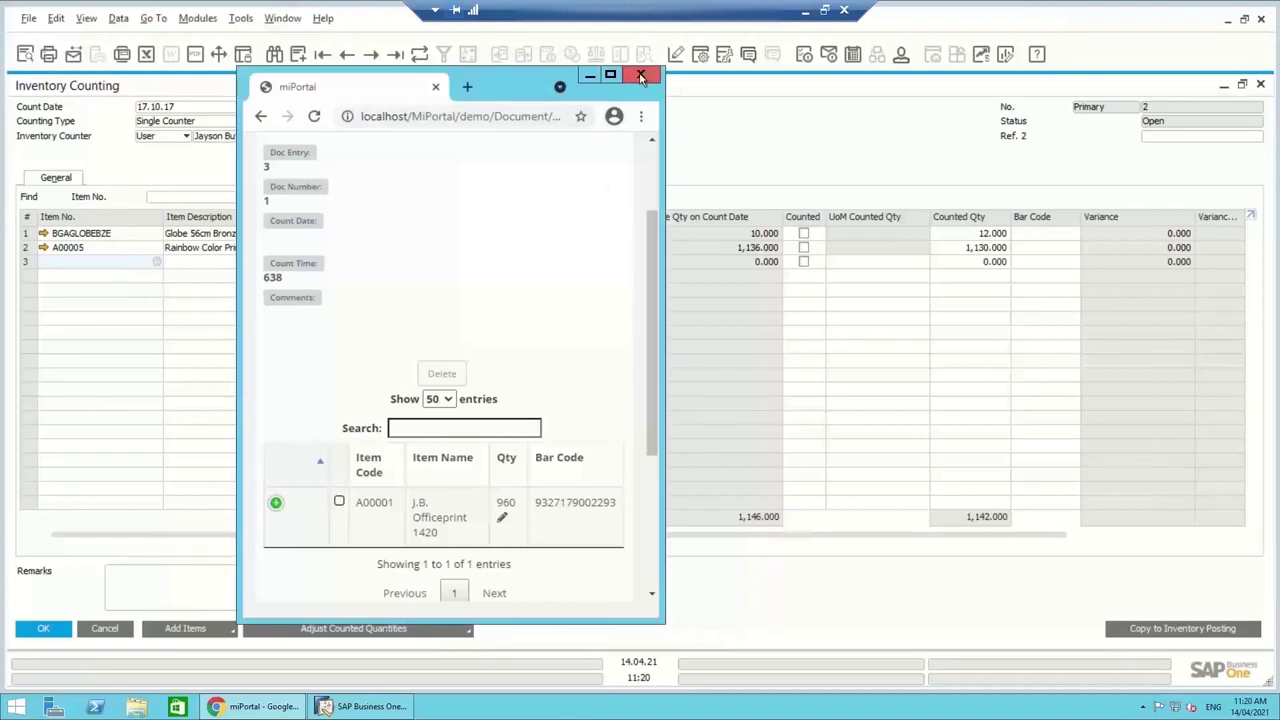
click(641, 77)
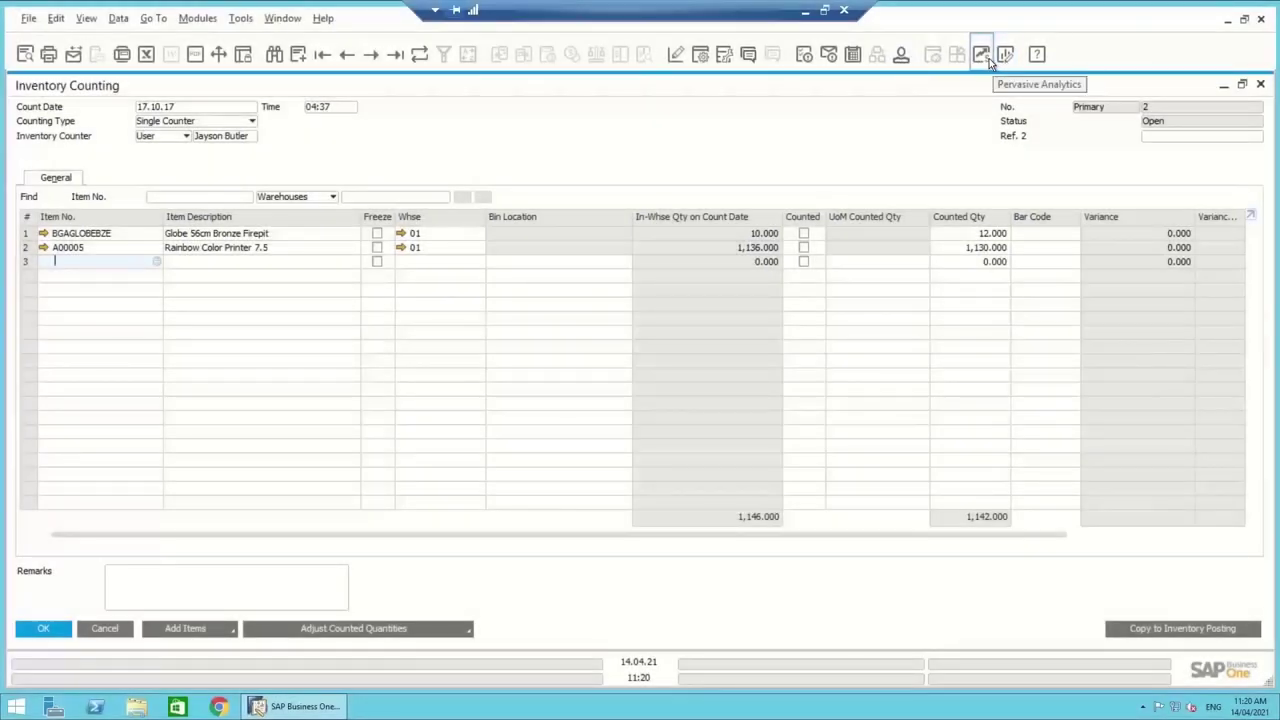
Open the Cash Flow Forecast and expand its configuration to examine the measures, criteria and certainty level settings
click(987, 59)
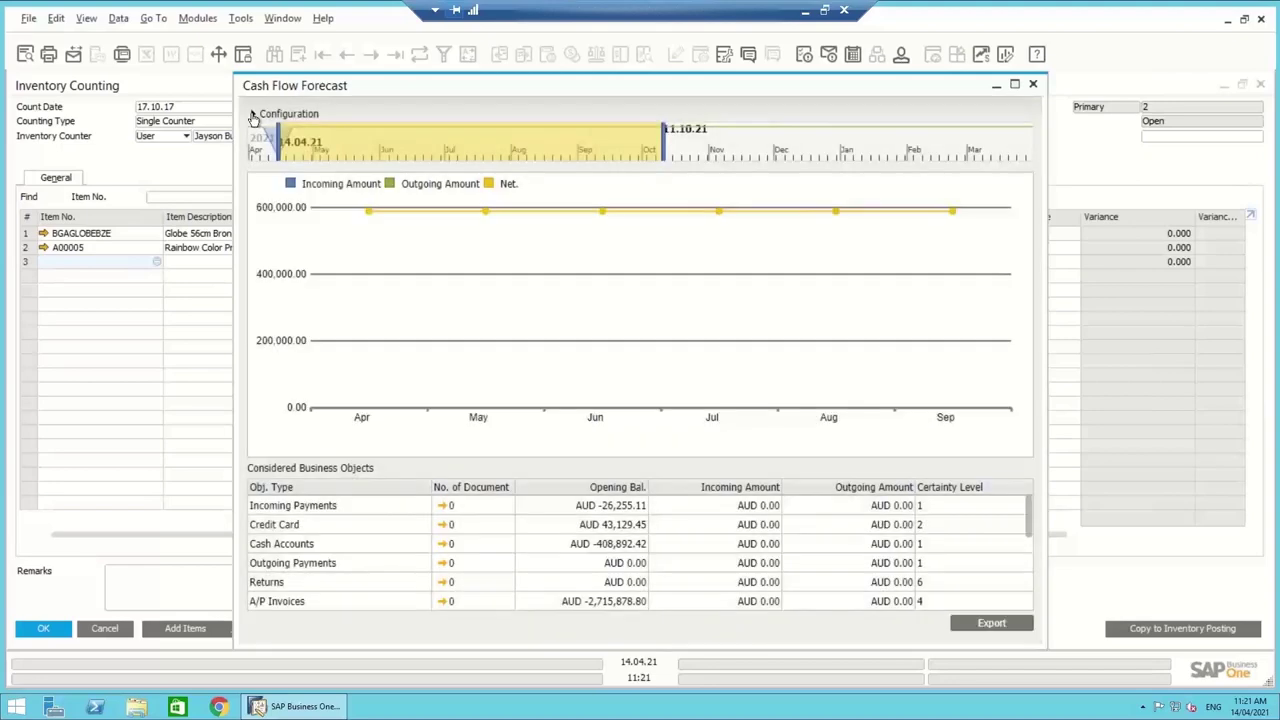
click(253, 115)
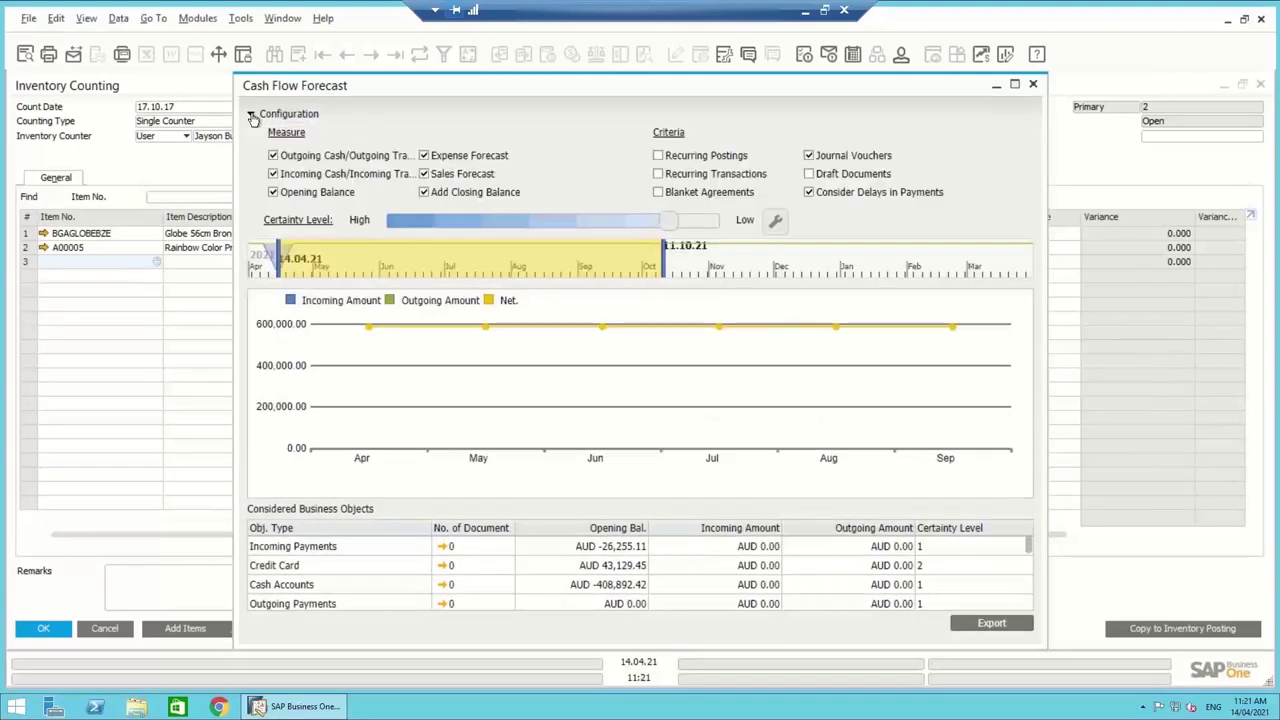
click(771, 219)
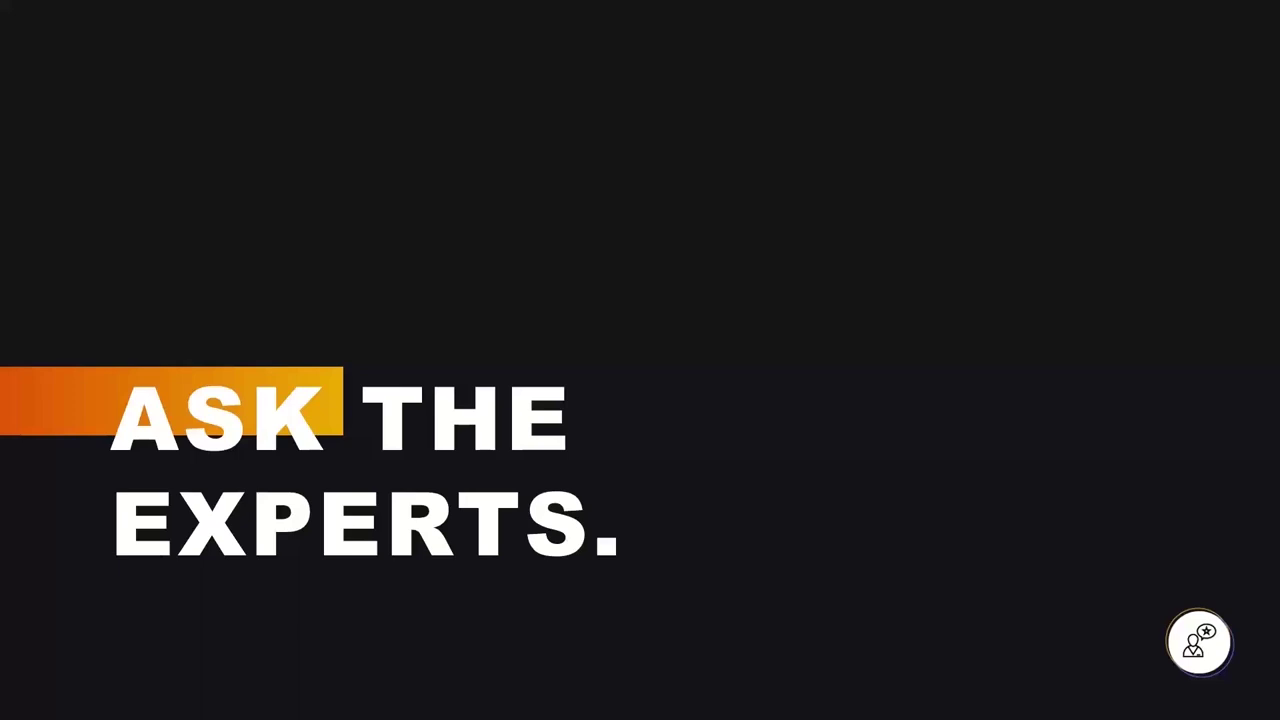
click(1037, 54)
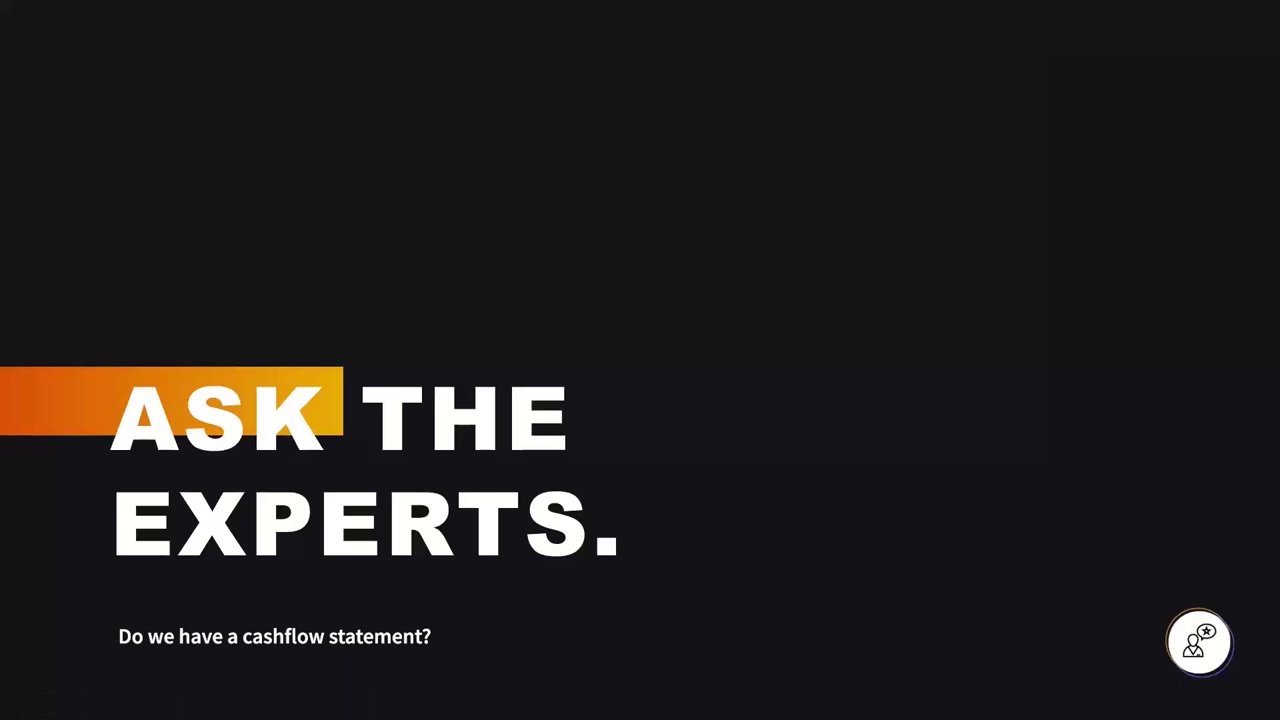
In the SAP Business One window, open the selection criteria of the Statement of Cash Flows financial report, review them and cancel
key(alt+Tab)
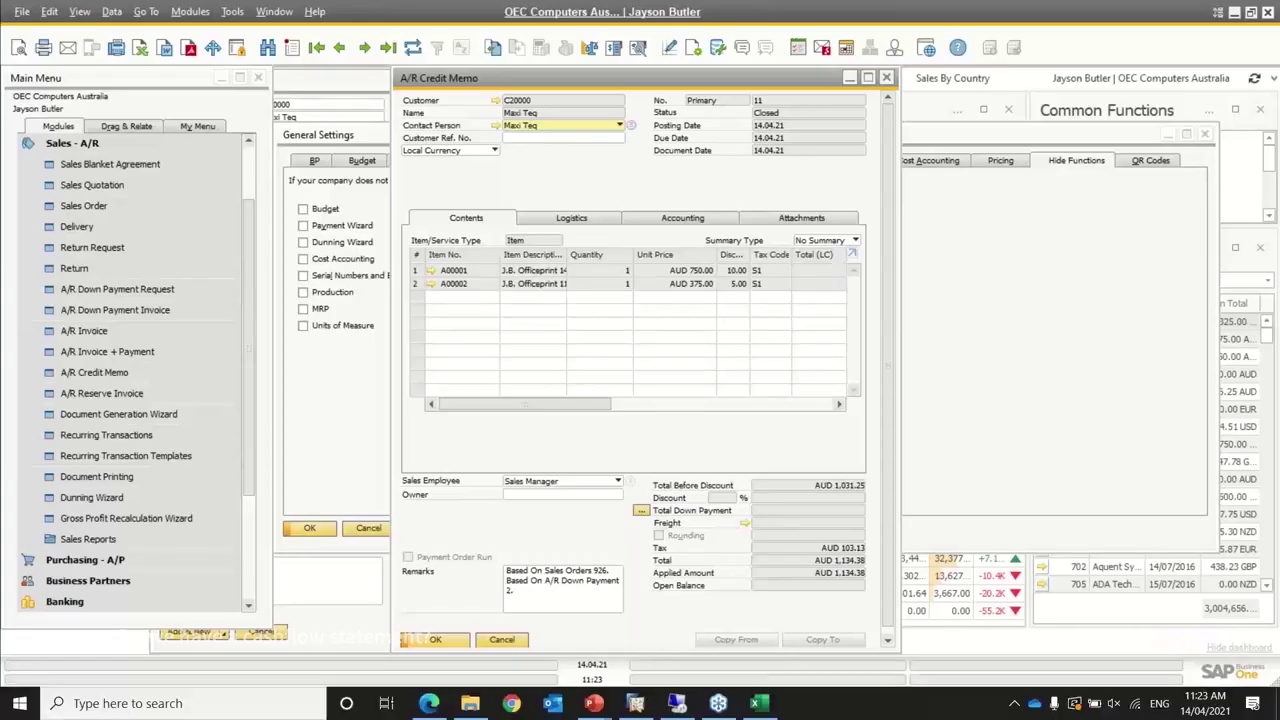
click(72, 143)
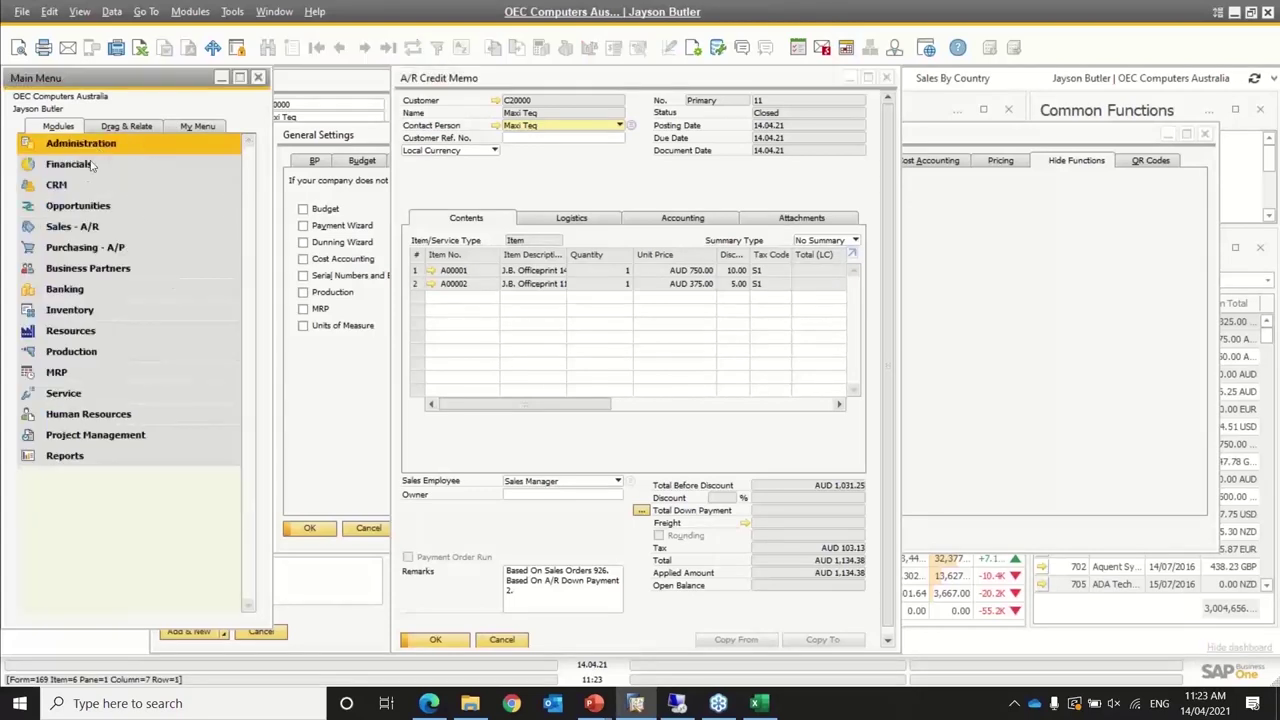
click(80, 165)
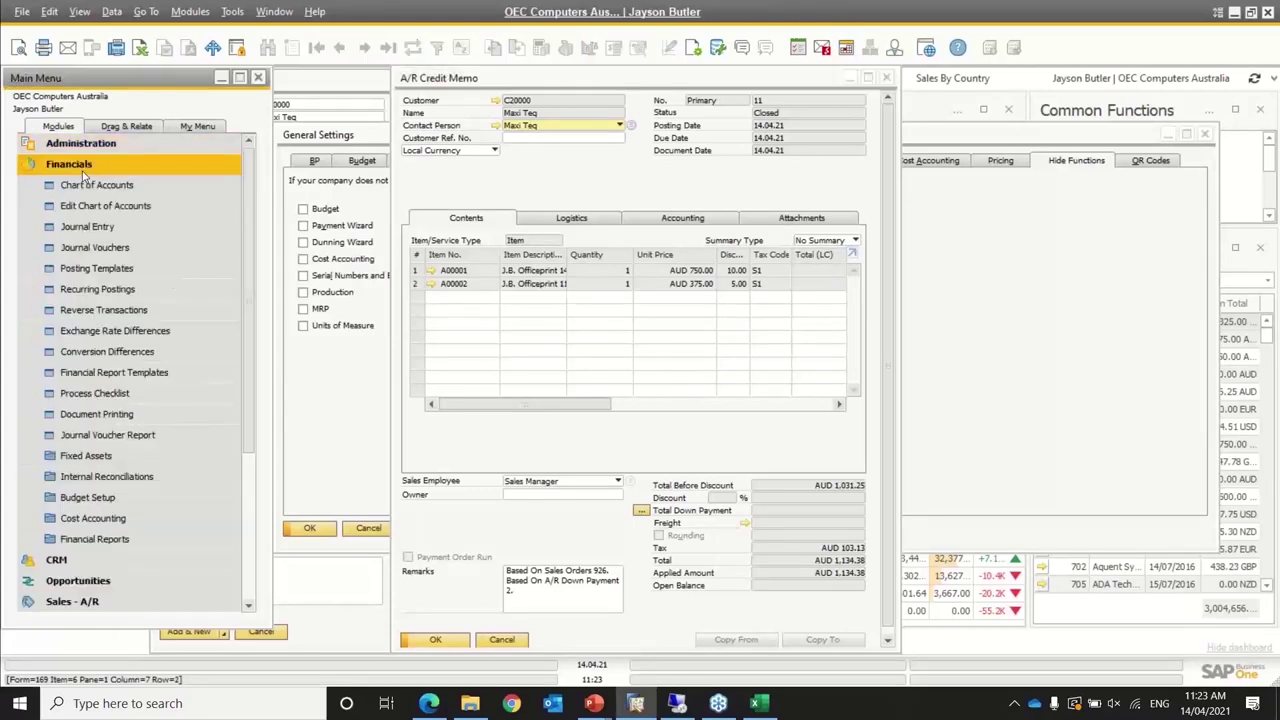
click(68, 545)
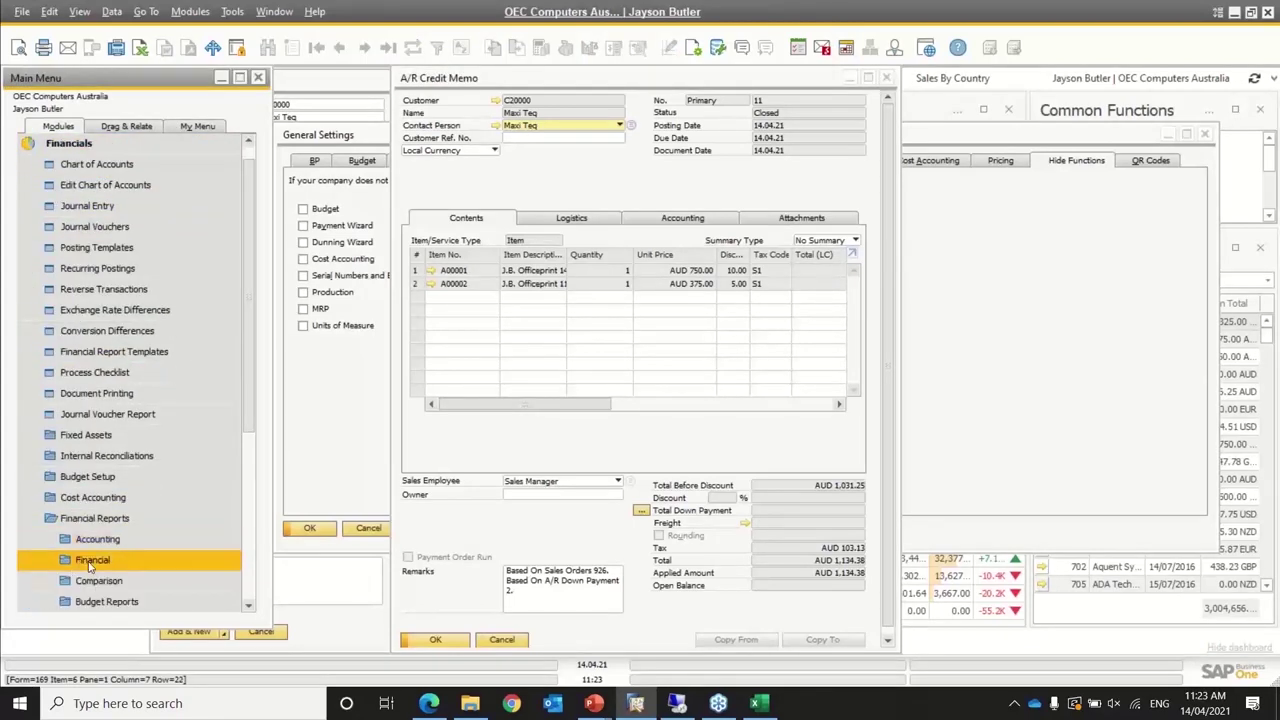
click(88, 562)
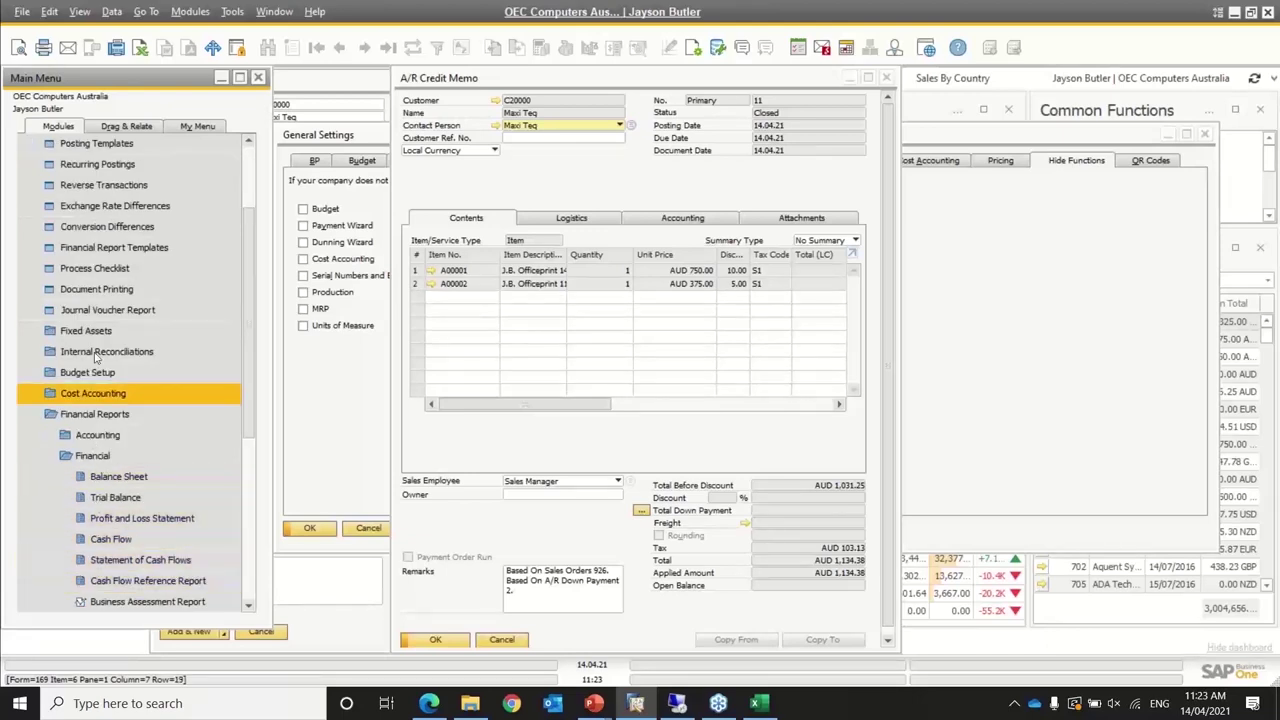
scroll(253, 238, up, 5)
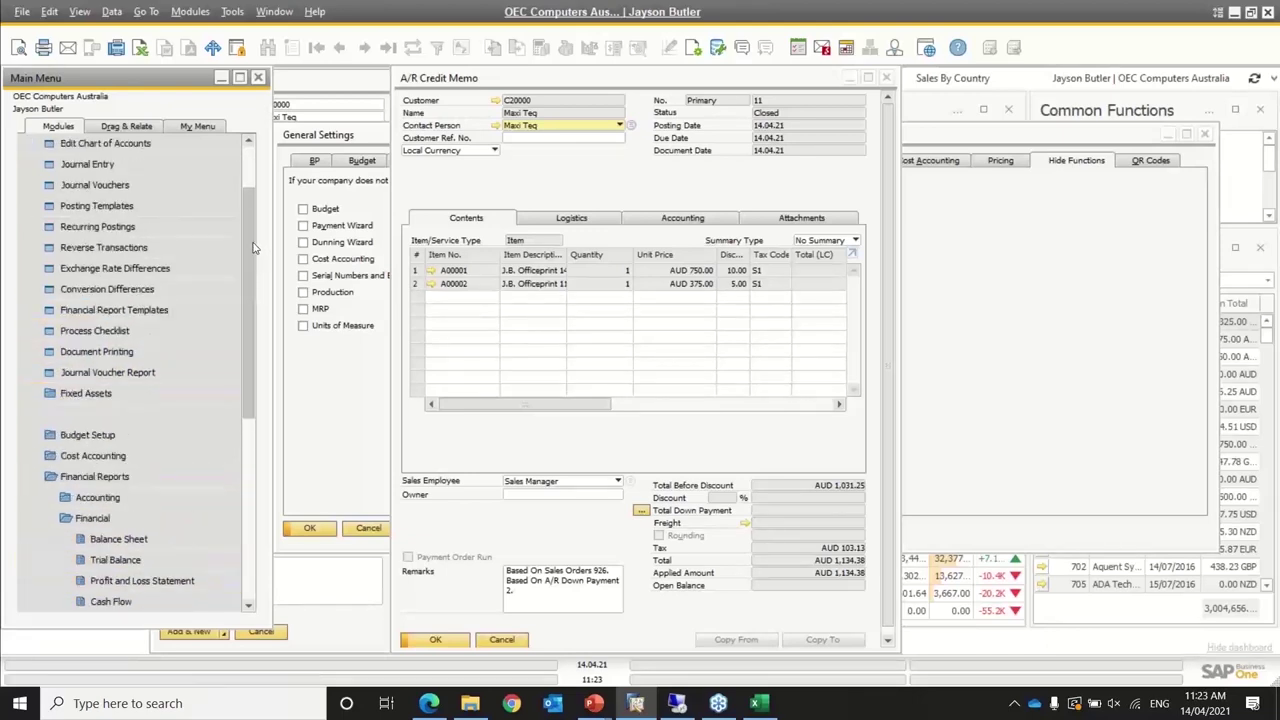
scroll(253, 238, down, 2)
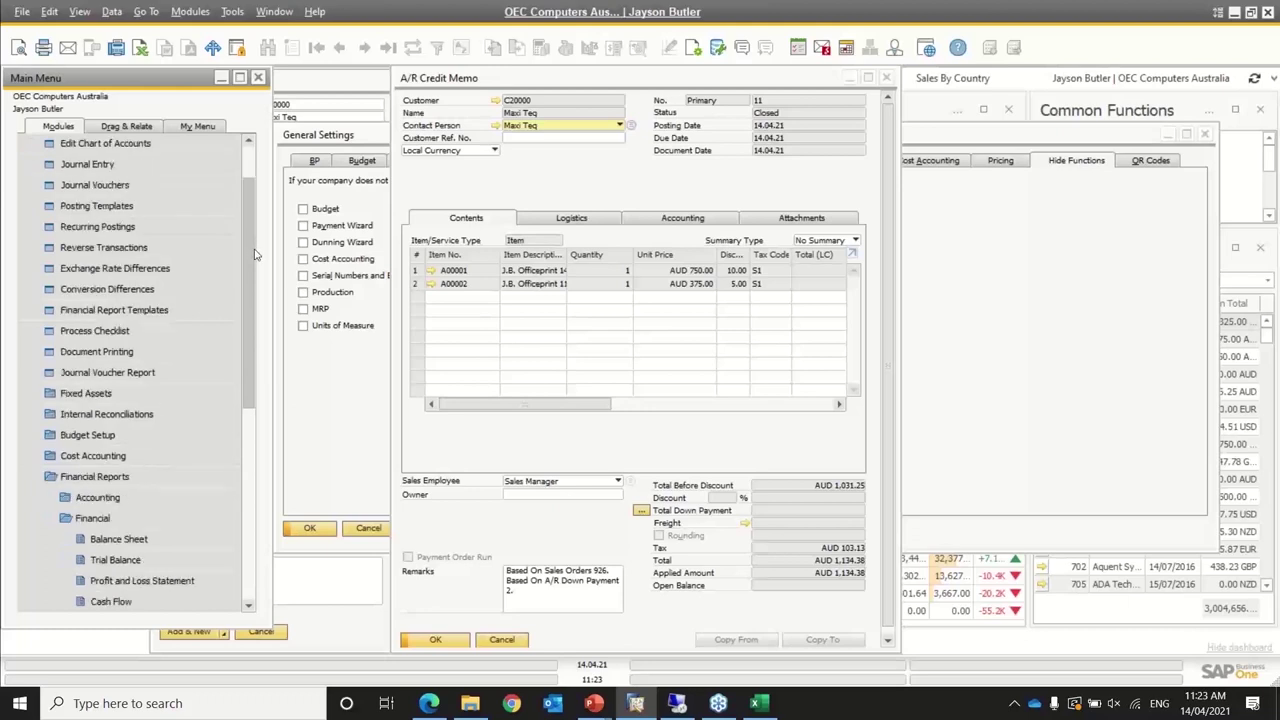
scroll(254, 255, down, 4)
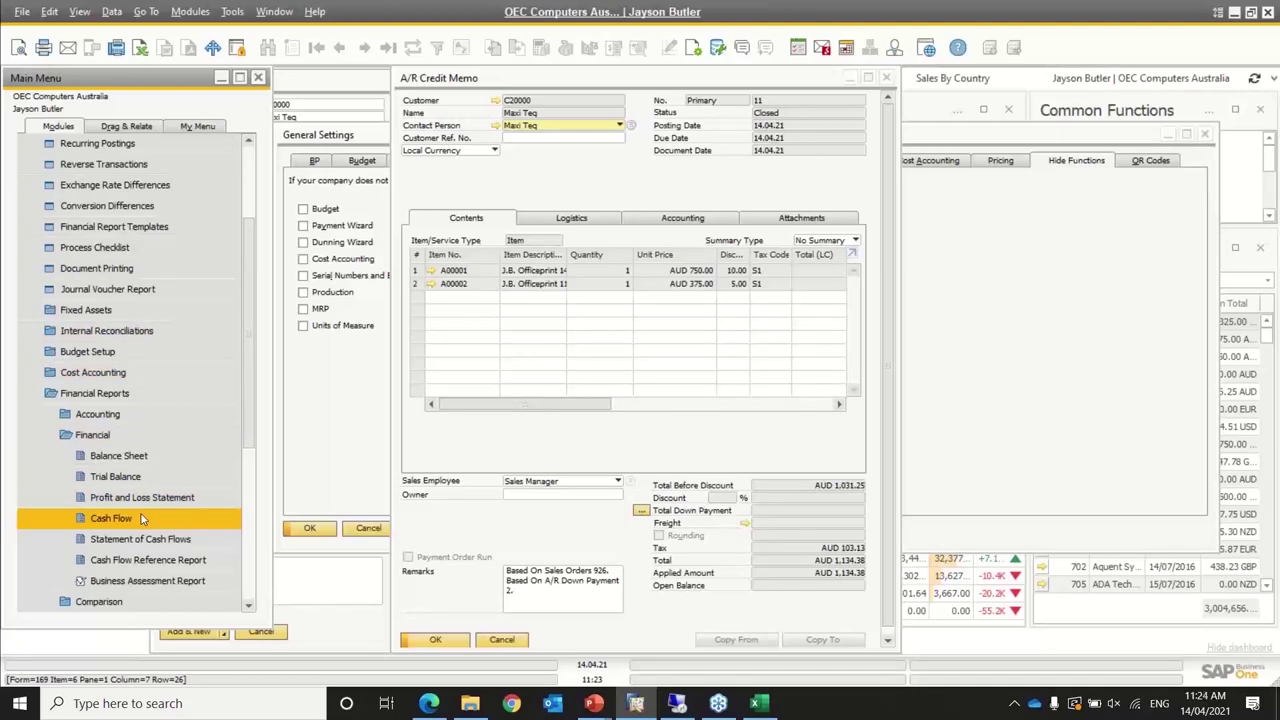
click(193, 543)
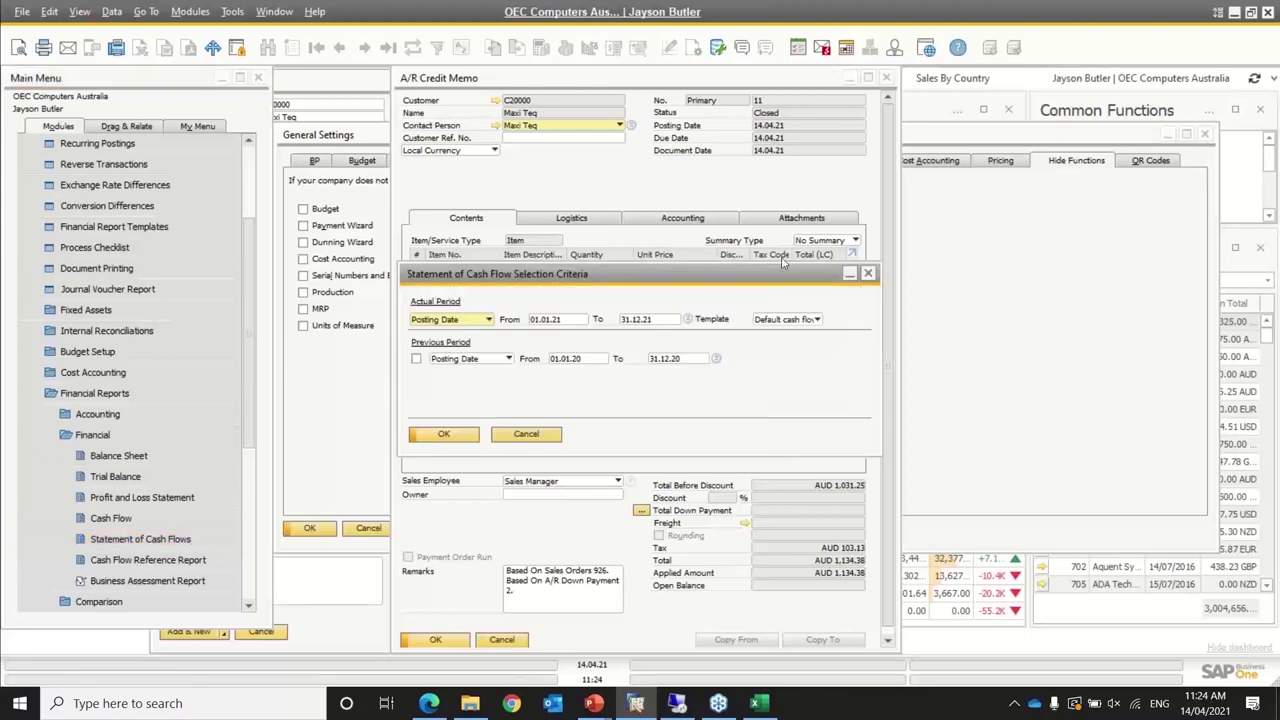
click(528, 433)
Open the General Settings under System Initialization, view the Cash Flow settings and close the window without changes
click(124, 143)
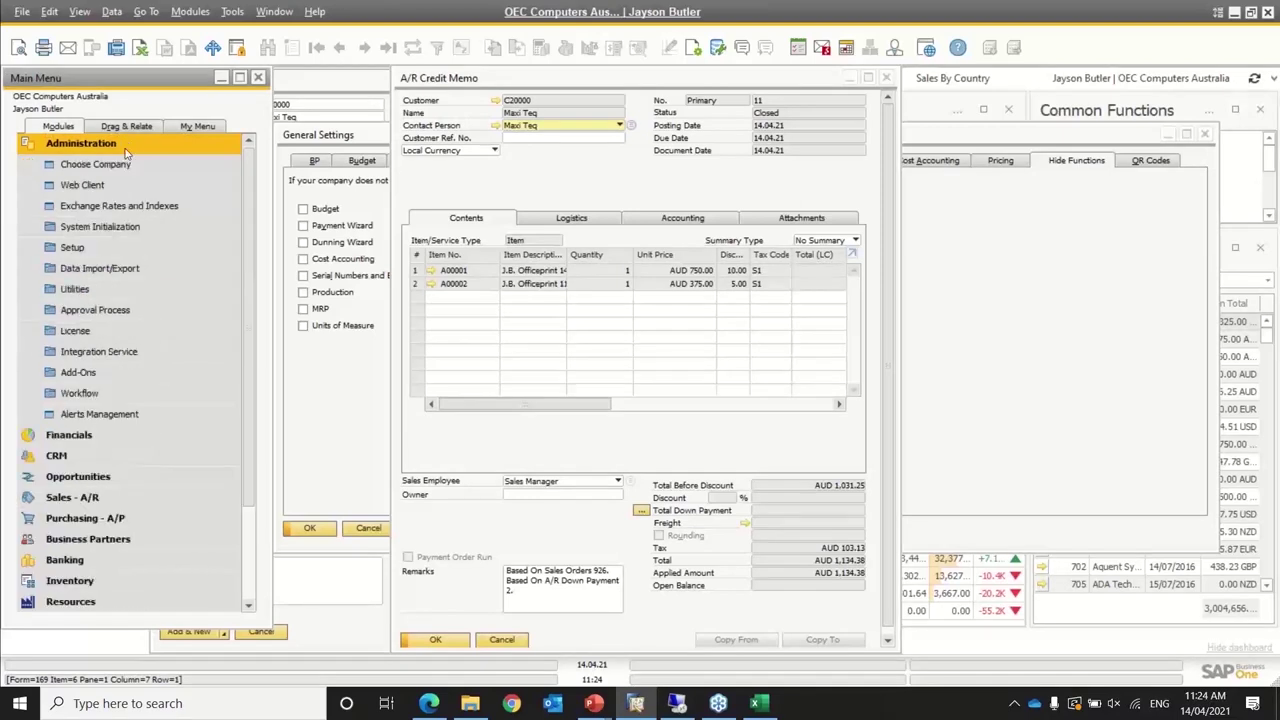
click(96, 226)
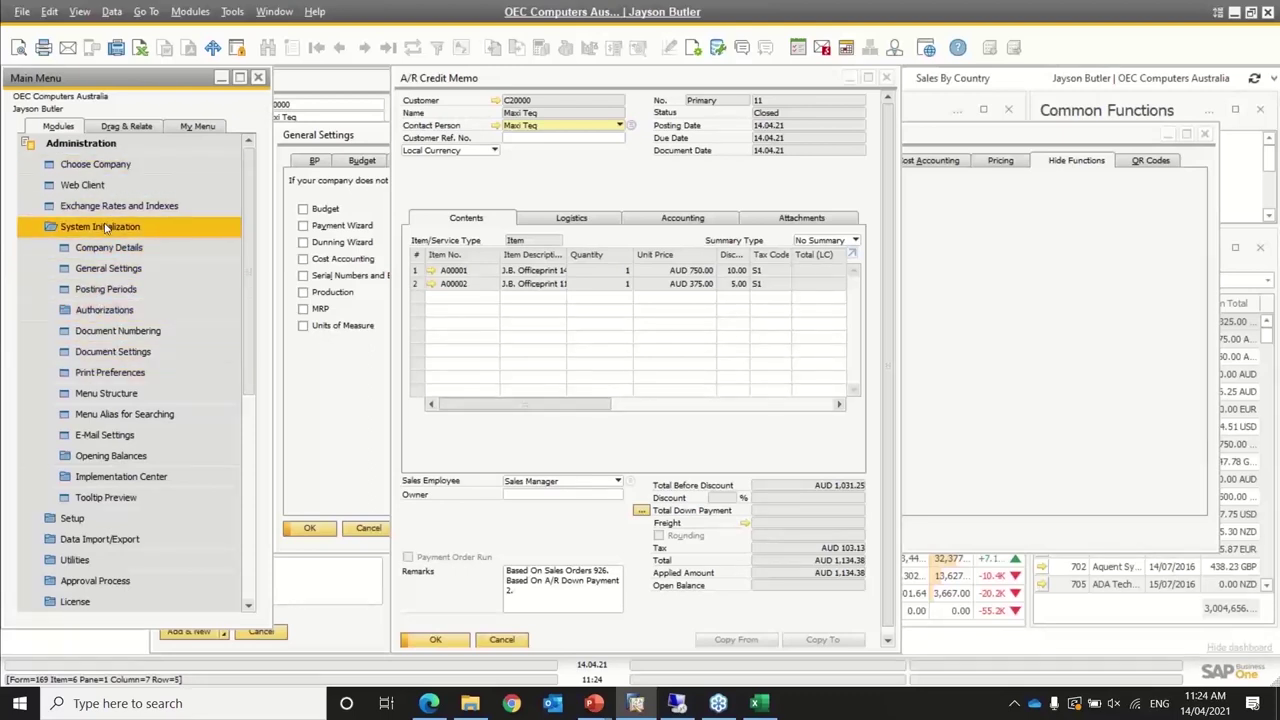
click(100, 268)
click(665, 160)
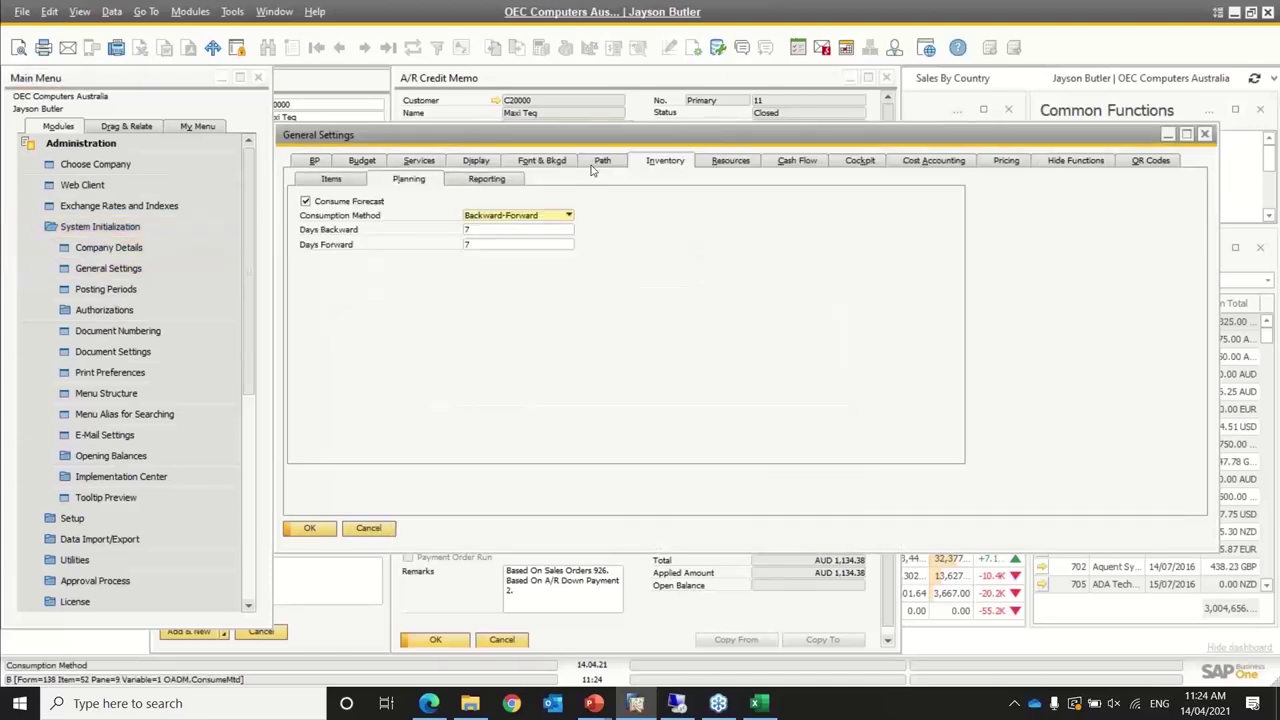
click(811, 160)
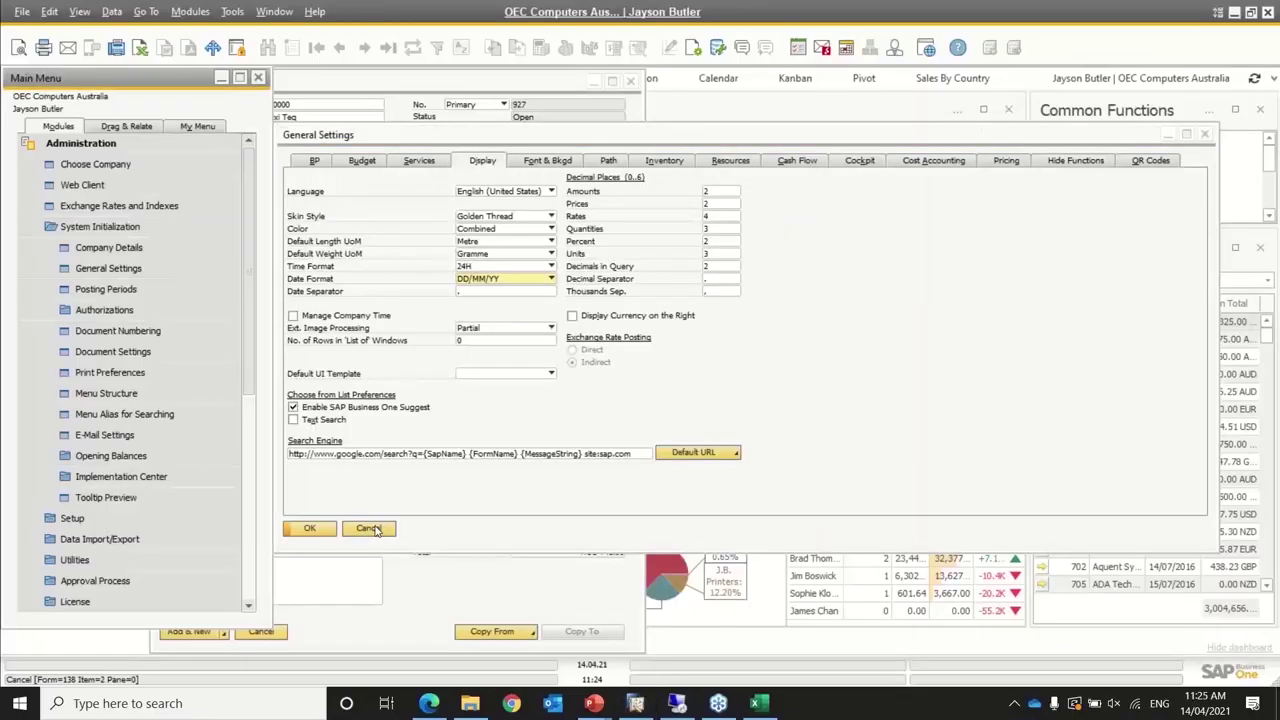
click(370, 528)
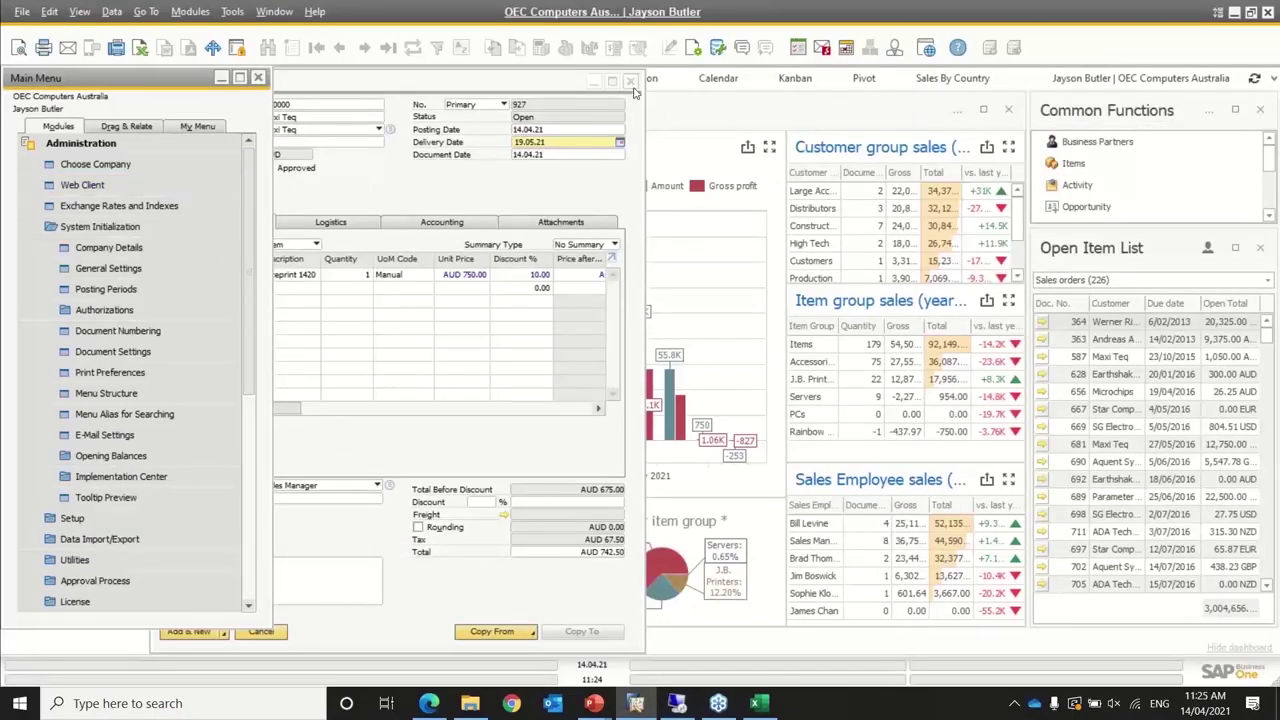
Close the unsaved sales order for customer C20000
click(533, 390)
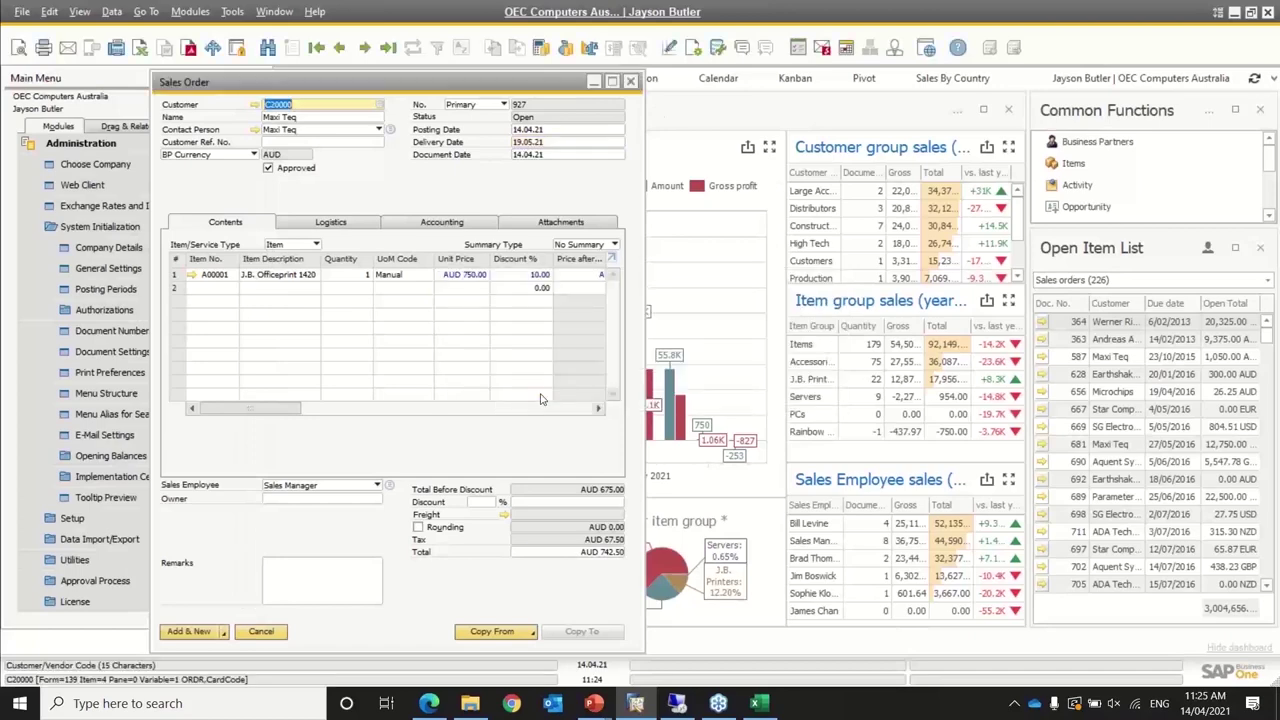
key(Escape)
click(565, 396)
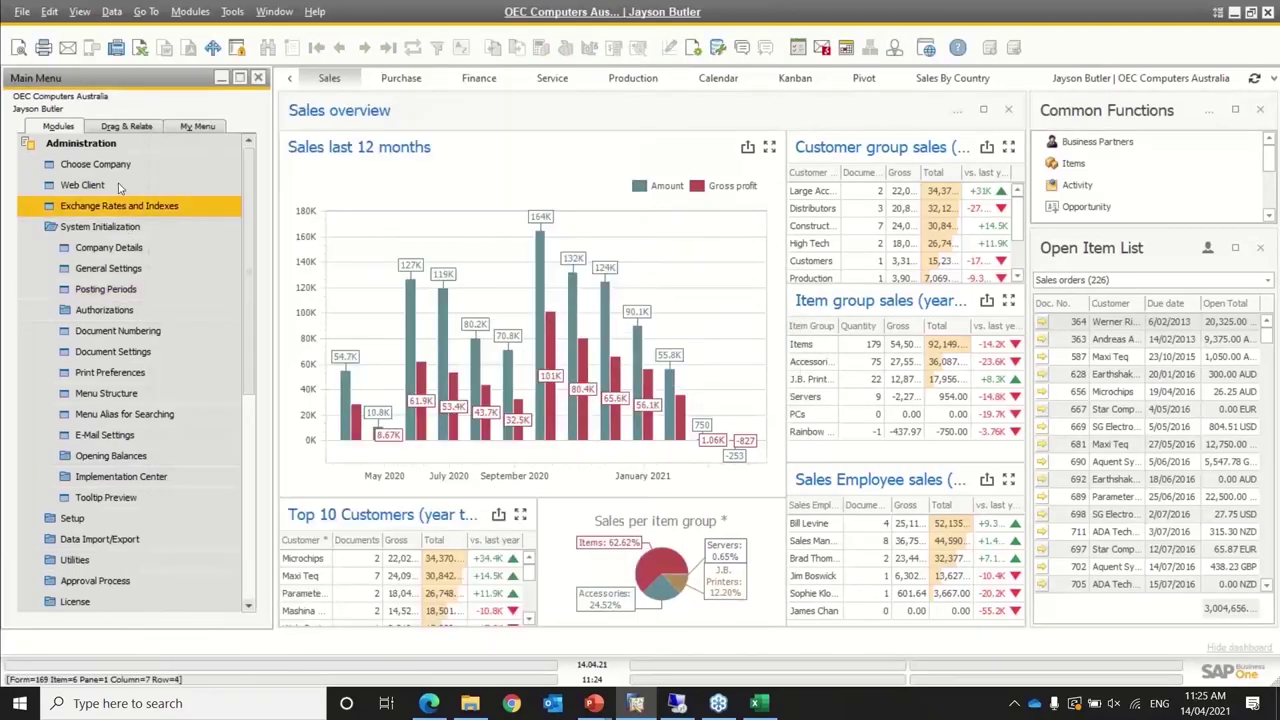
Open the production Bill of Materials and display the last record
click(112, 147)
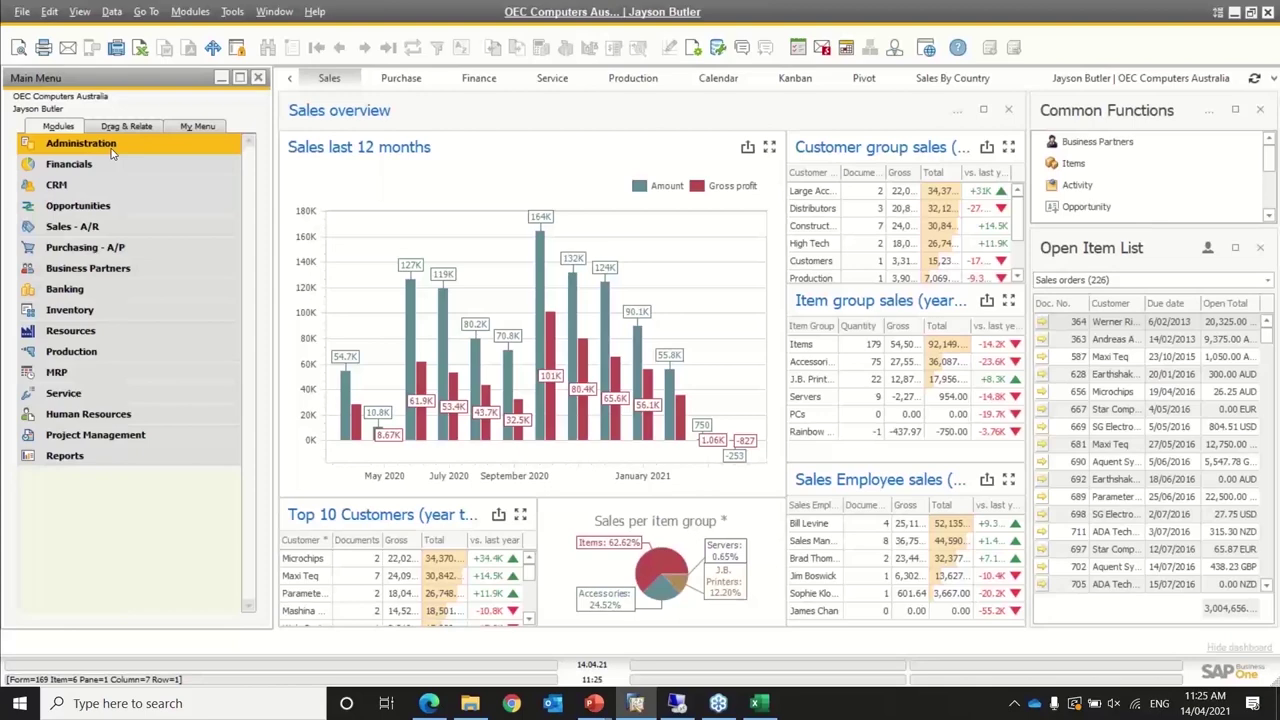
click(88, 353)
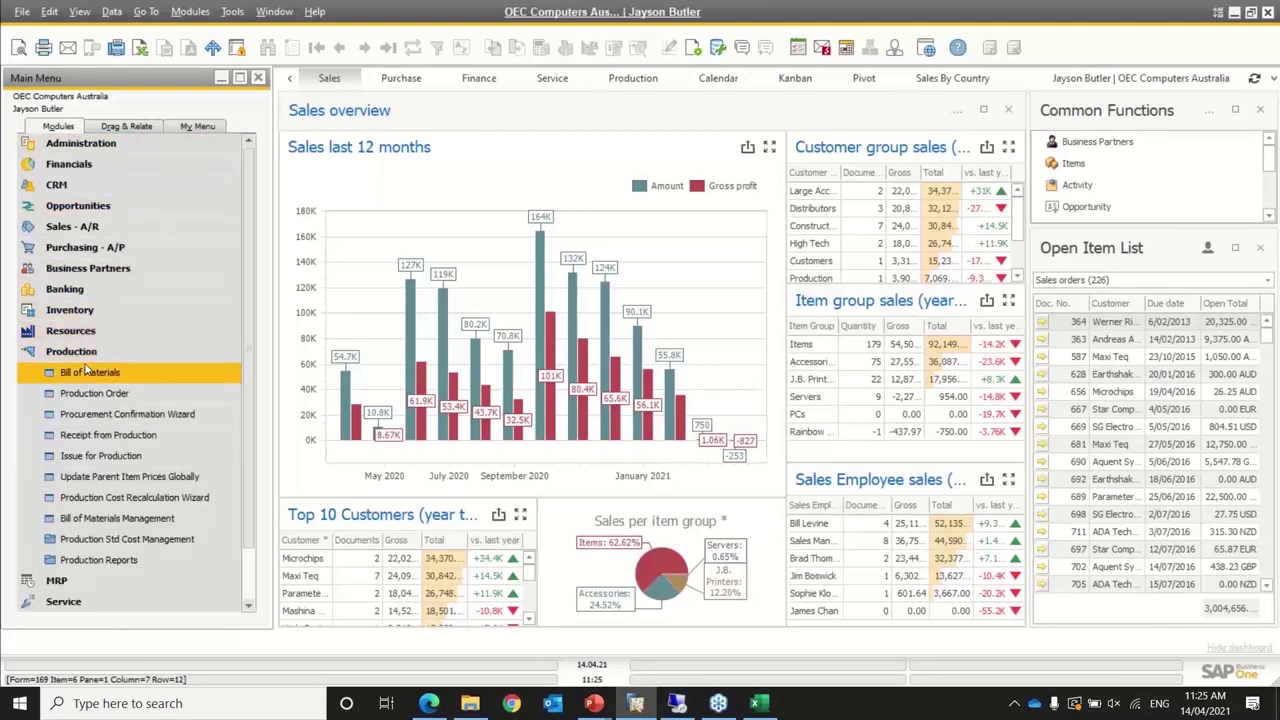
click(88, 372)
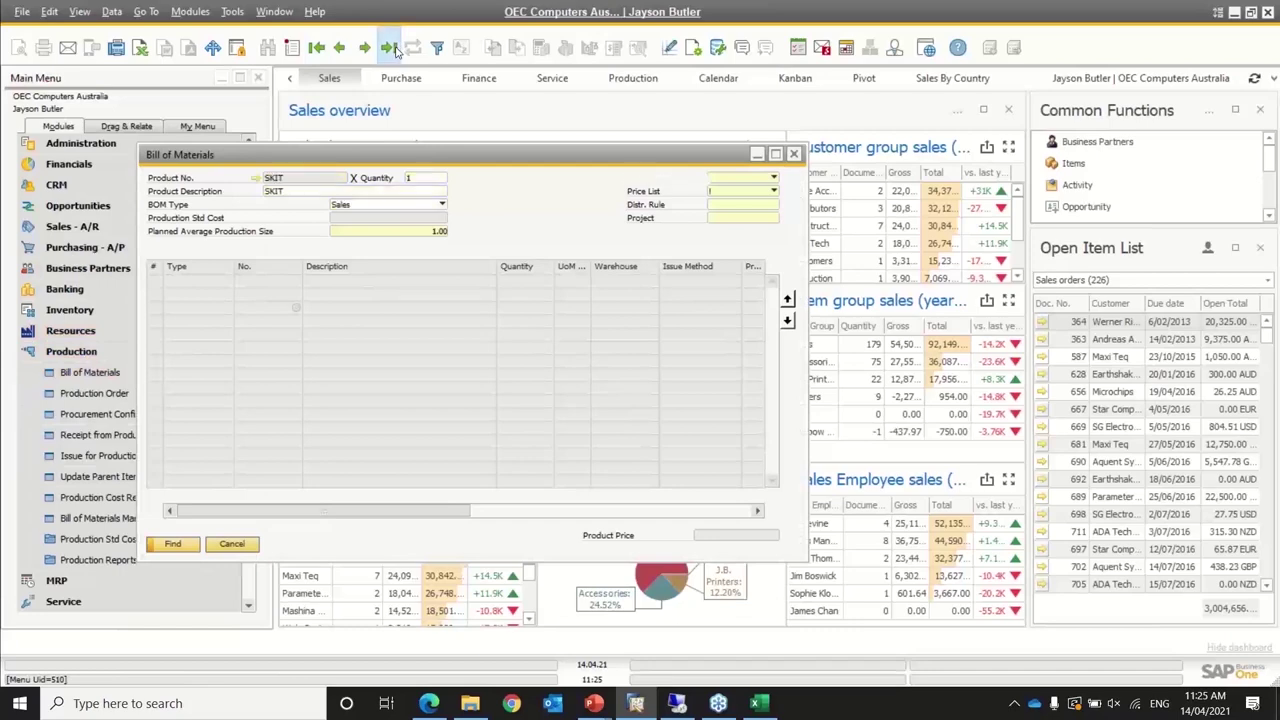
click(390, 48)
click(186, 310)
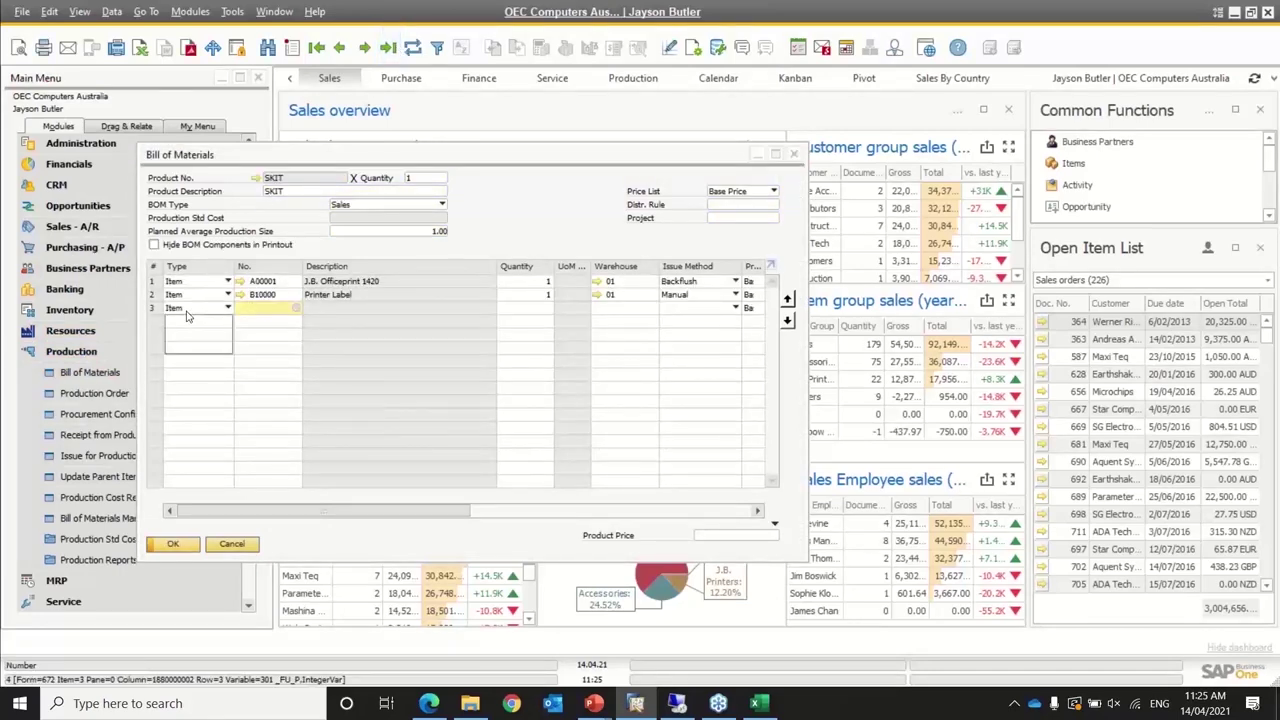
click(188, 328)
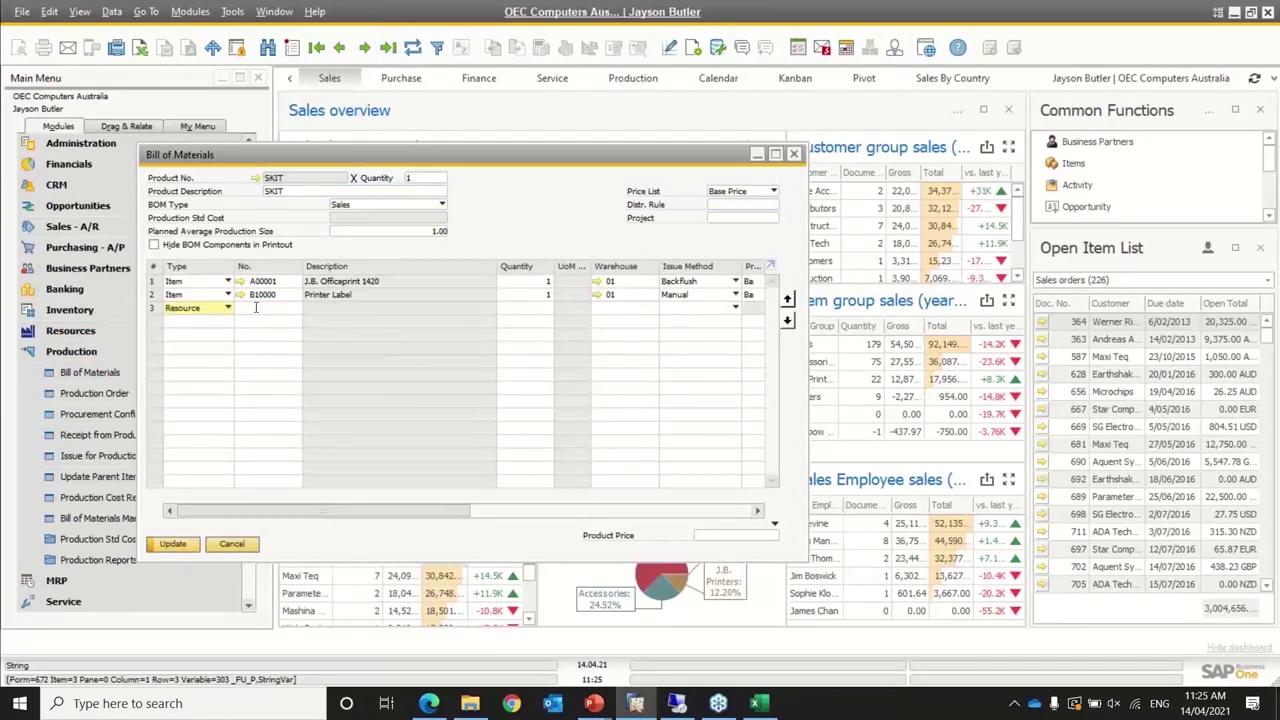
click(256, 308)
key(Tab)
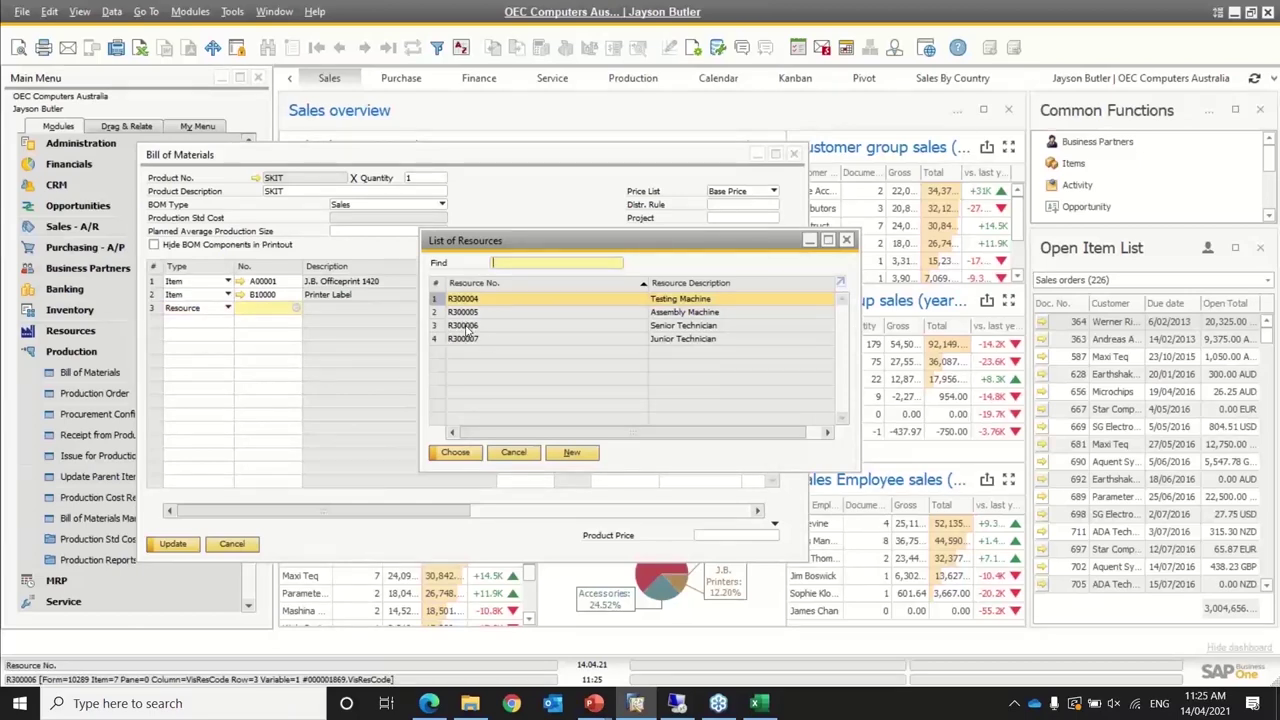
click(513, 452)
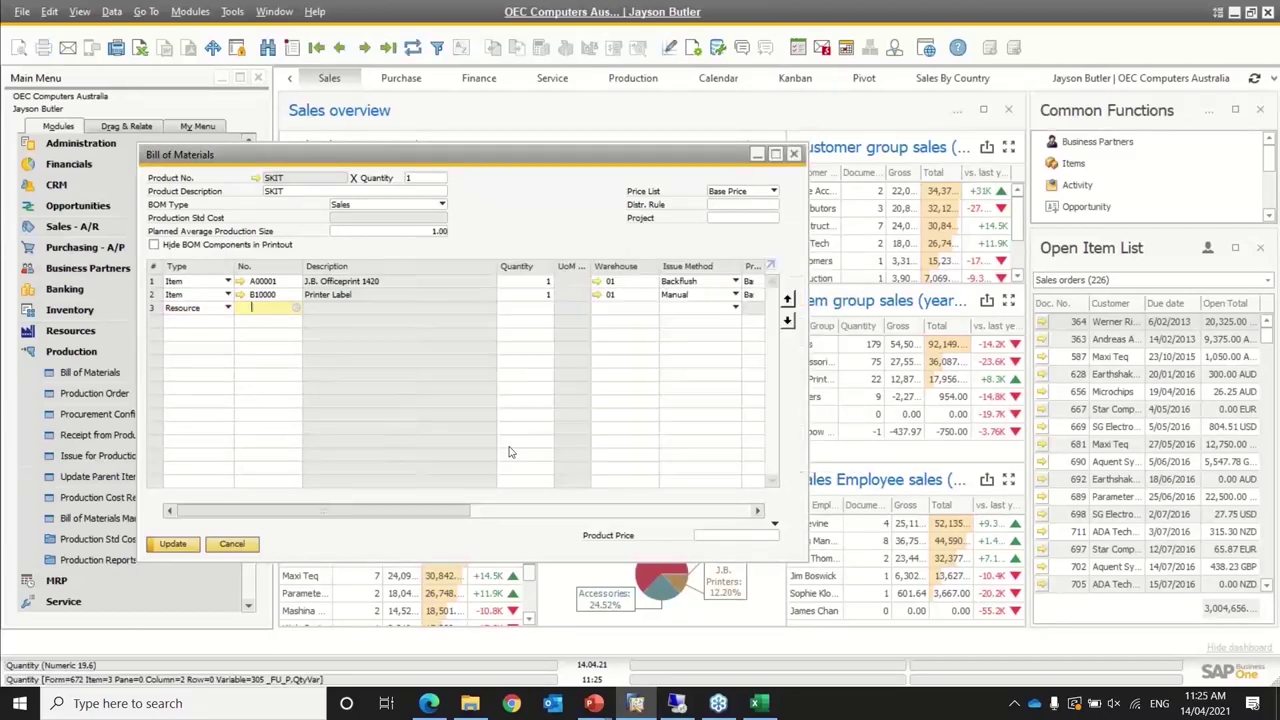
click(386, 49)
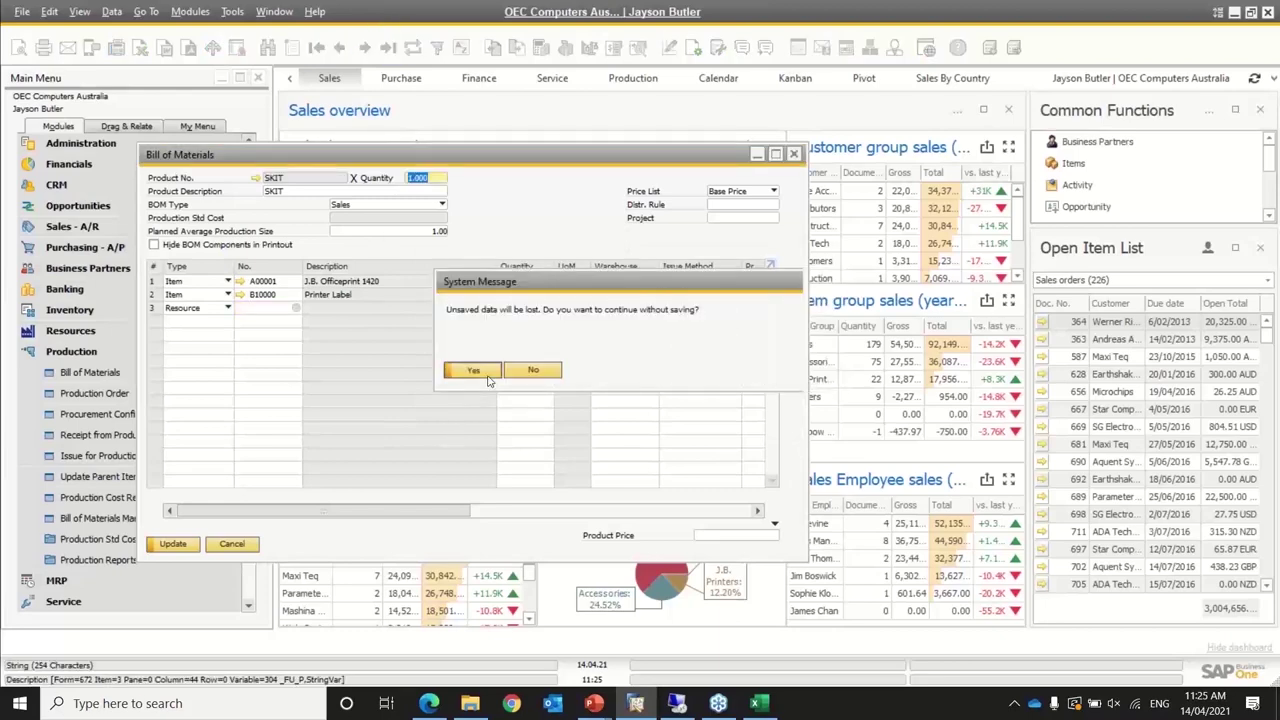
click(473, 371)
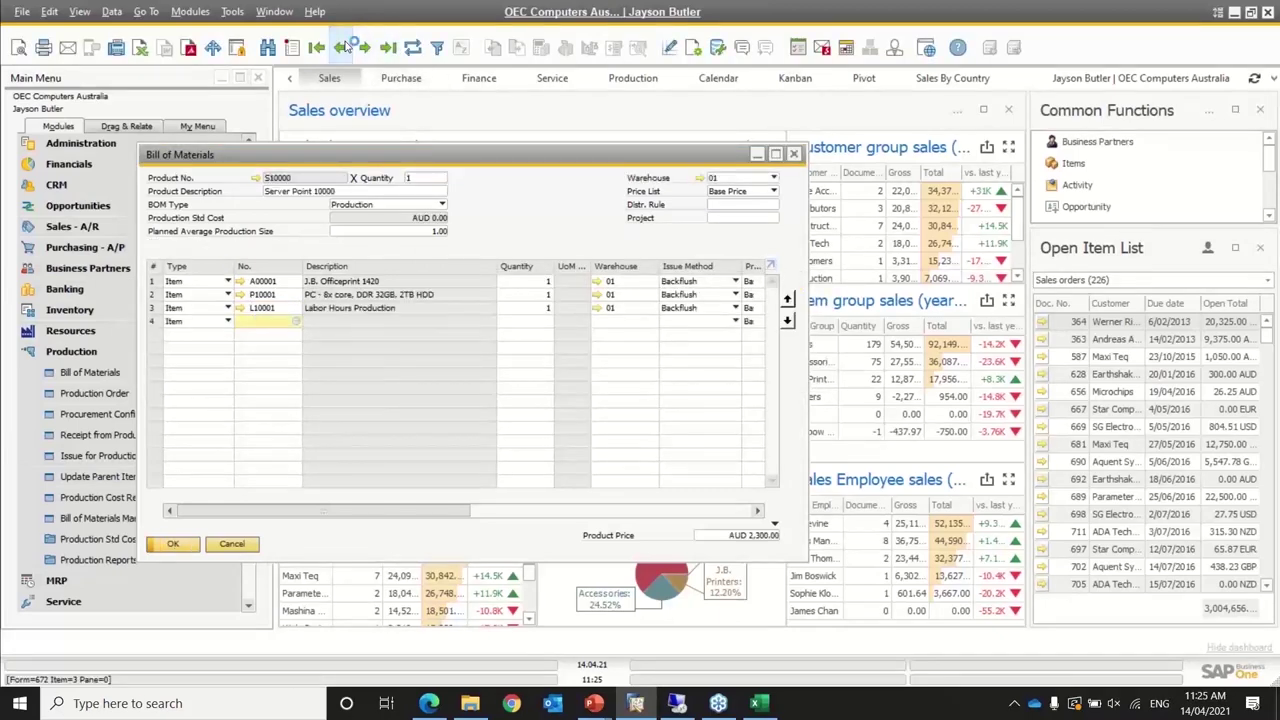
Add resource R300006, Senior Technician, as the fourth component line of the S10000 bill of materials
click(228, 321)
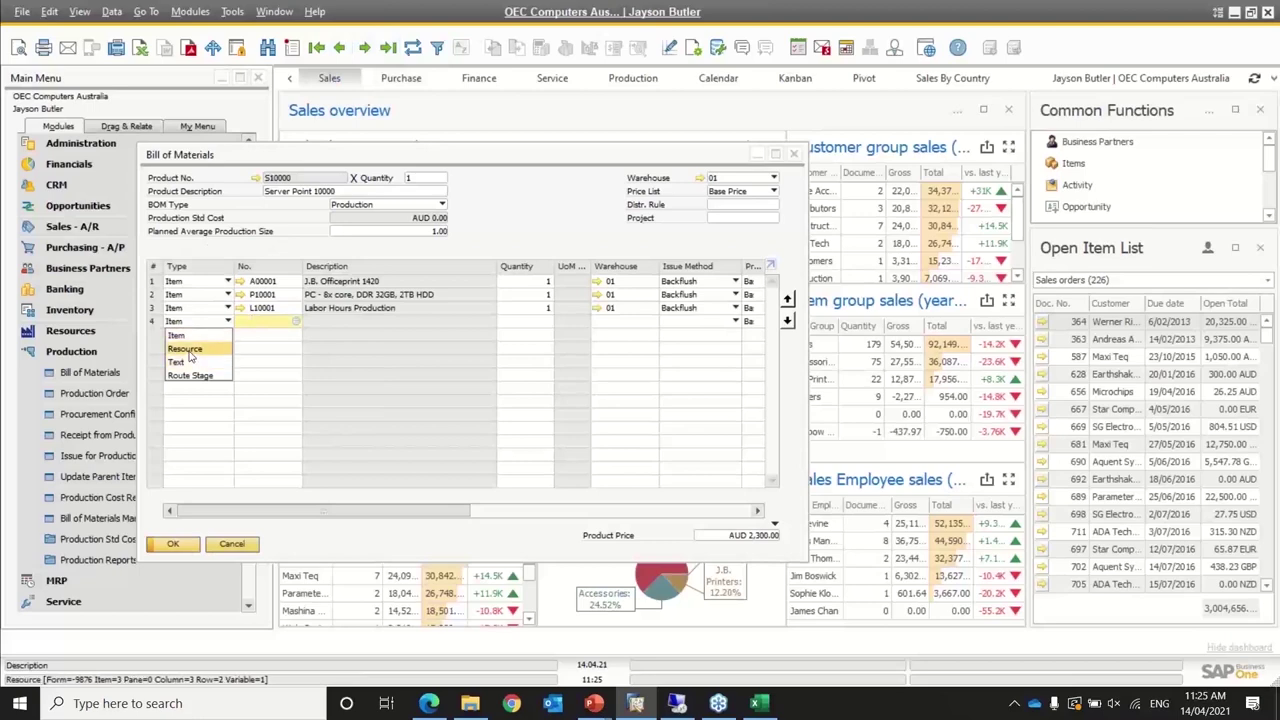
click(186, 349)
click(251, 321)
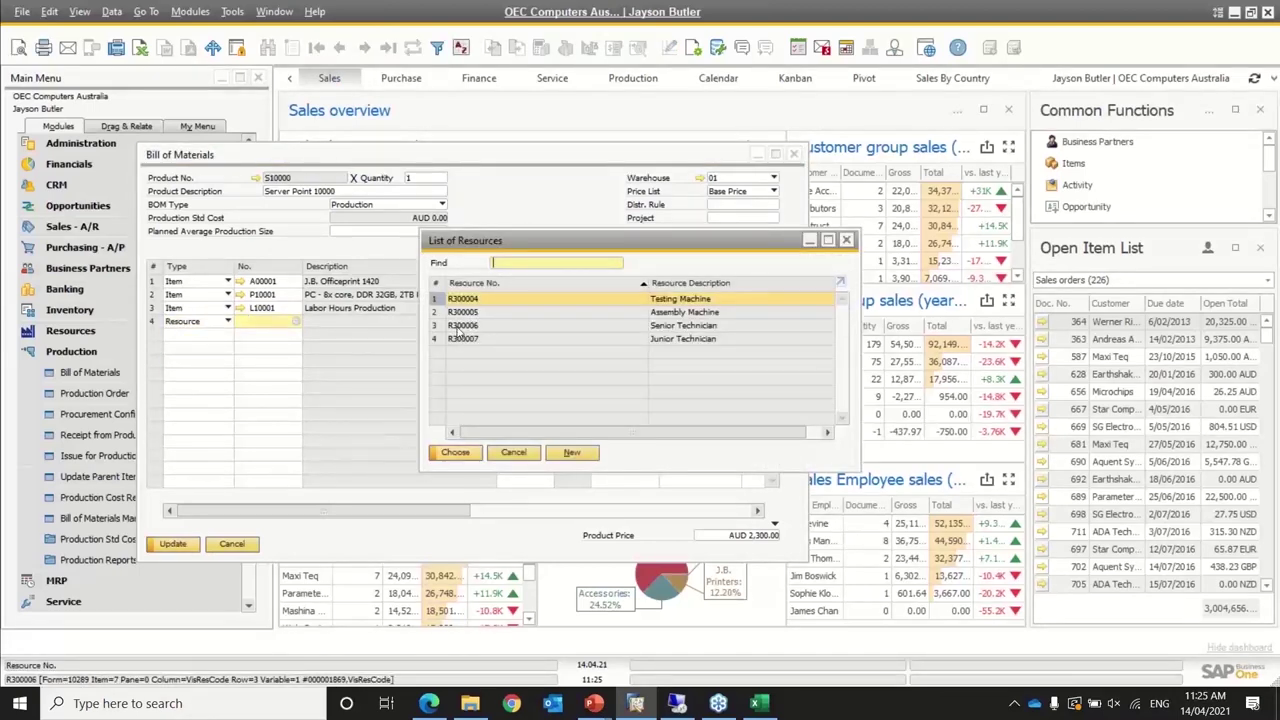
double_click(458, 326)
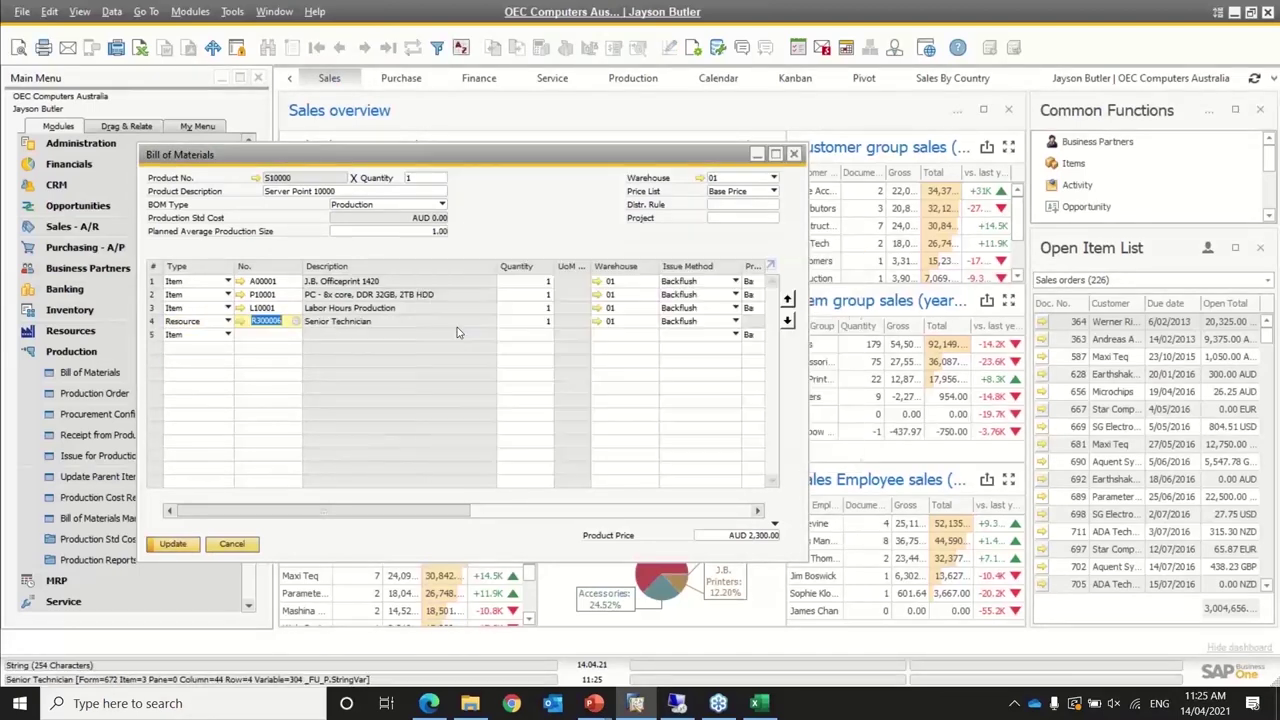
Set the Senior Technician line's issue method to Manual and update the S10000 bill of materials
double_click(600, 150)
click(500, 245)
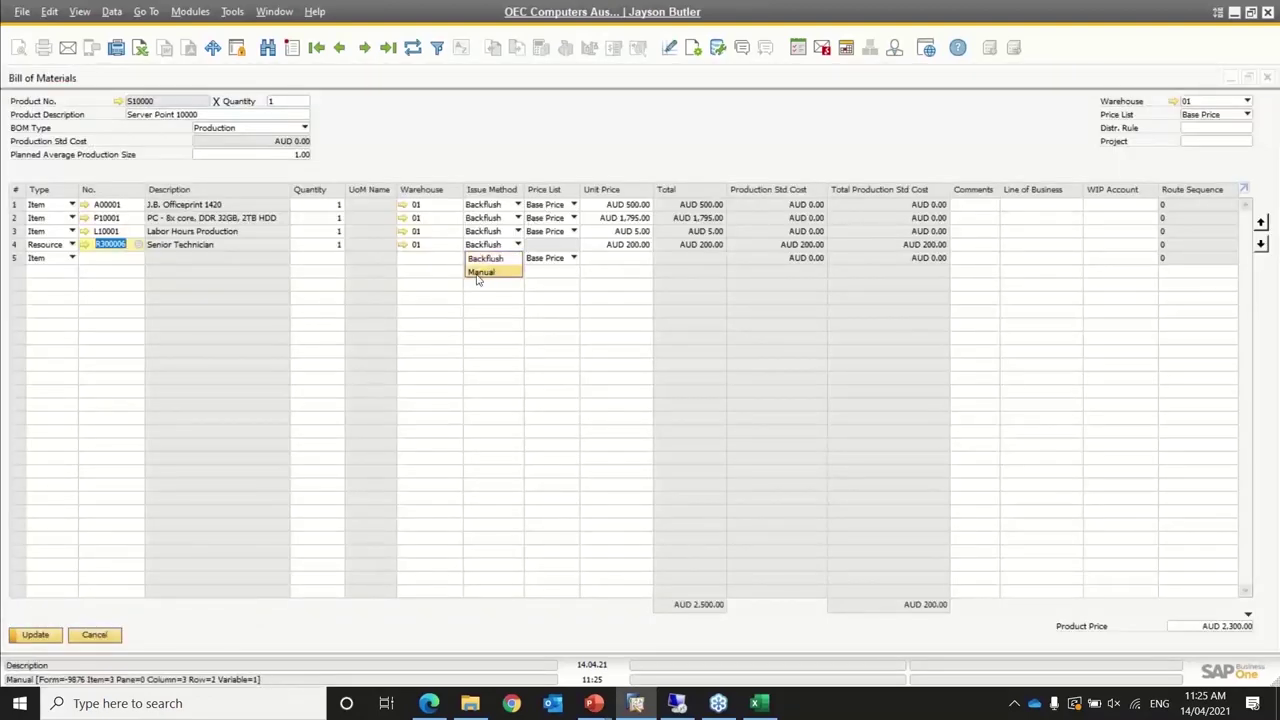
click(481, 272)
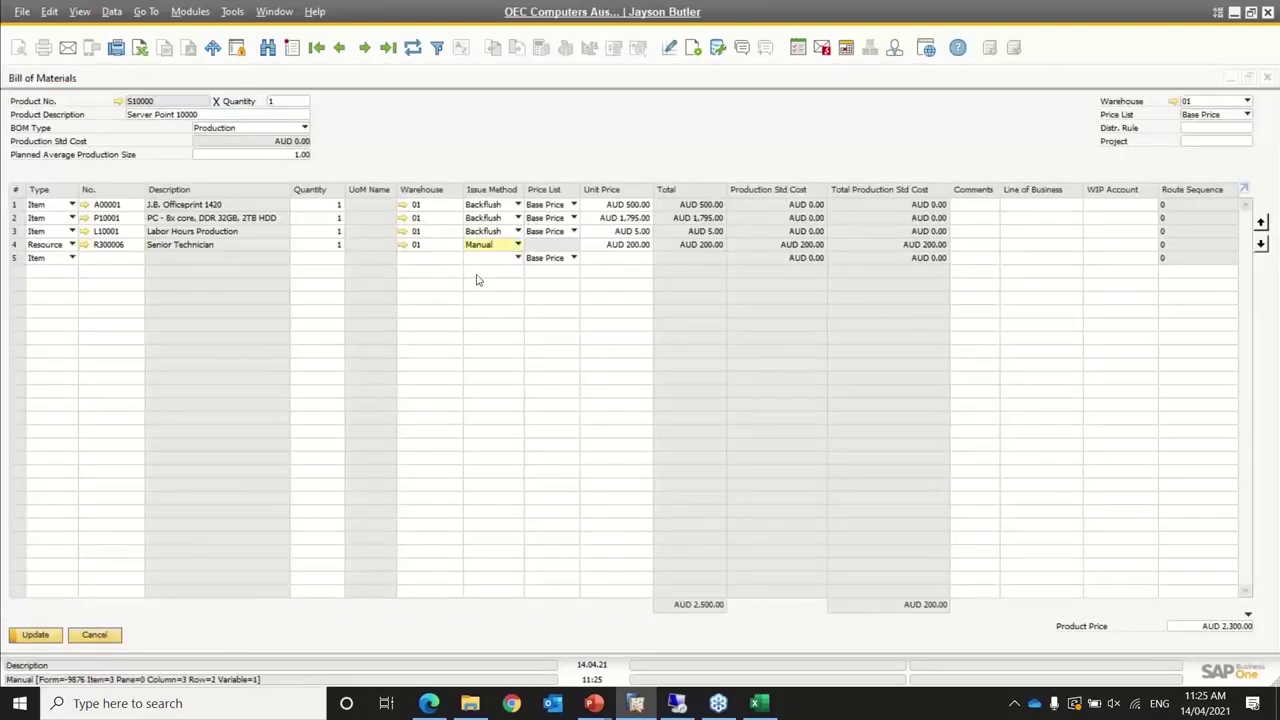
click(35, 635)
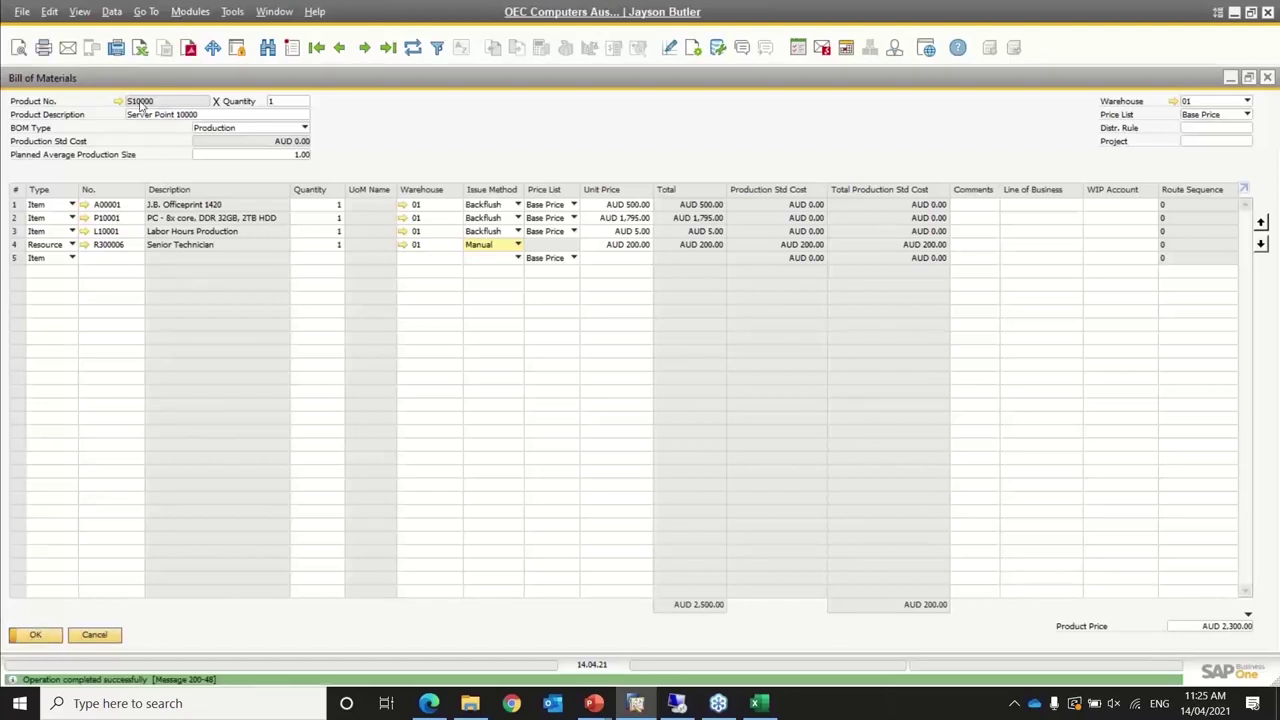